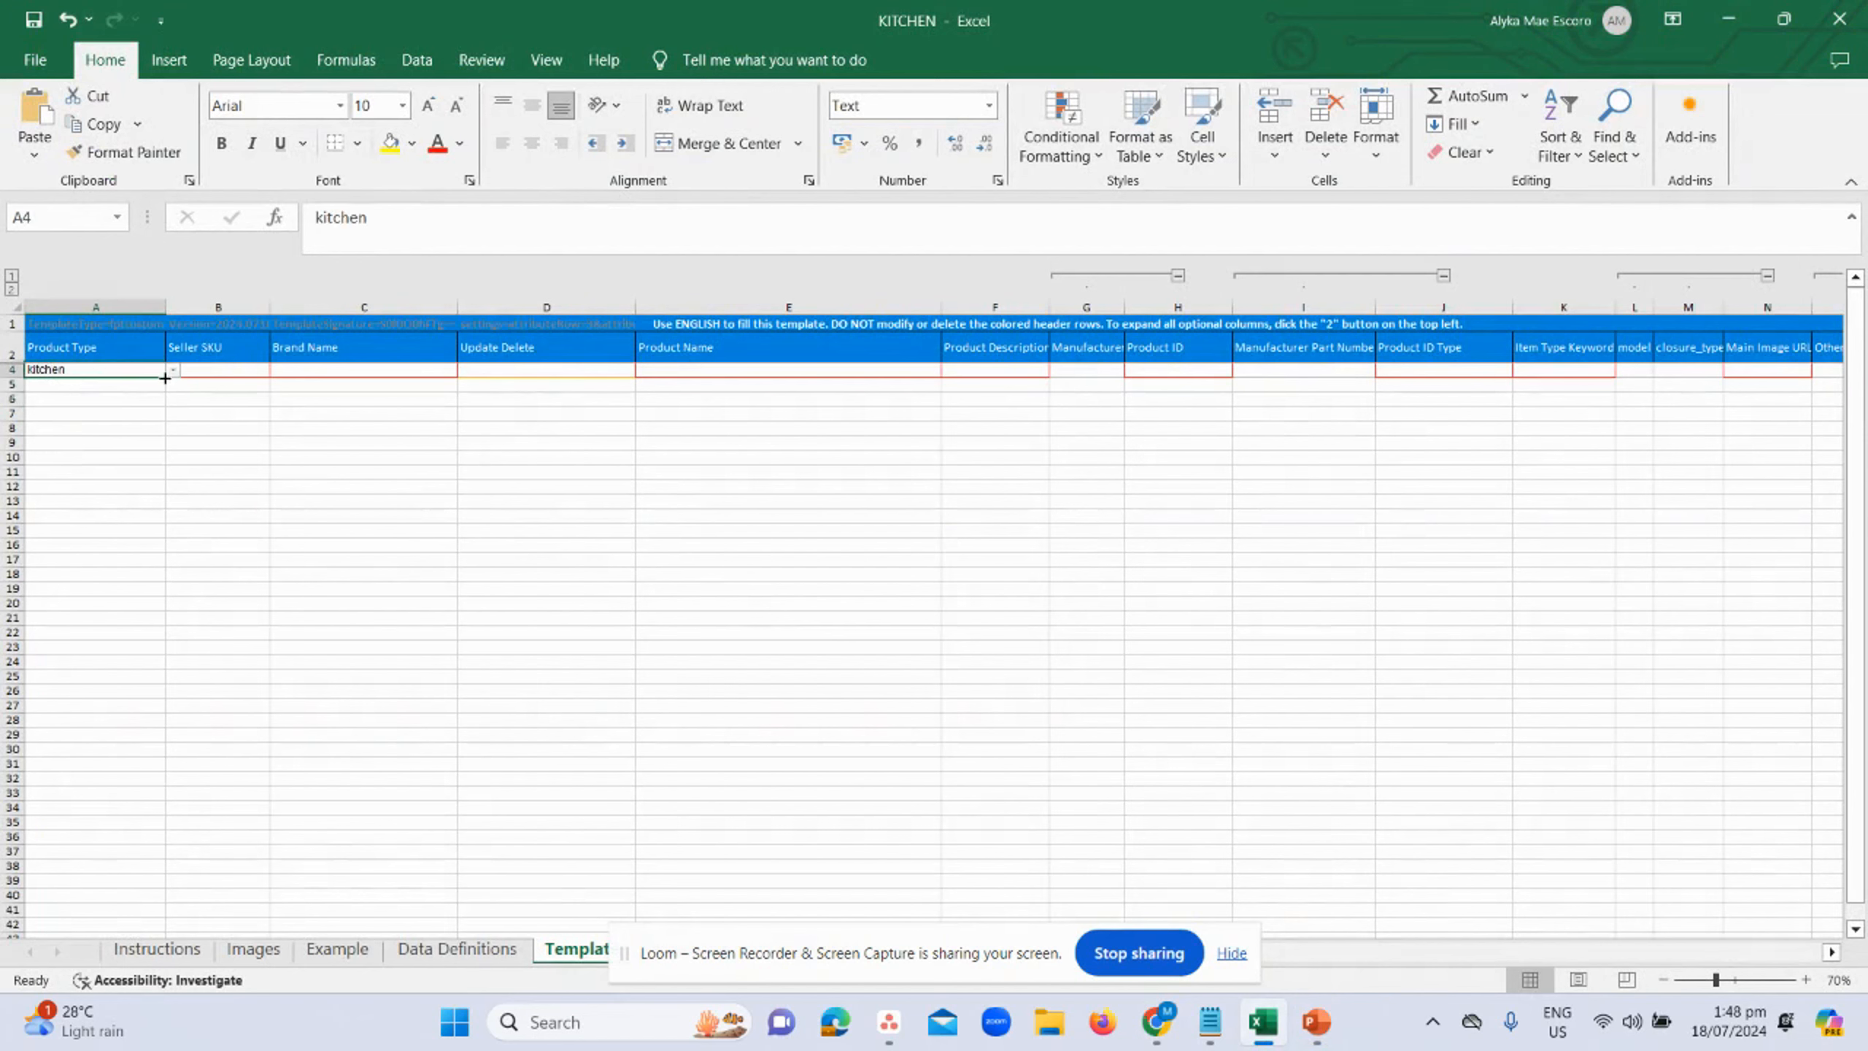
- Copy the kitchen product type from row 4 down to rows 5 and 6
mouse_move(161, 375)
left_mouse_down()
mouse_move(158, 402)
mouse_move(180, 400)
left_mouse_up()
left_click(373, 444)
left_click(200, 383)
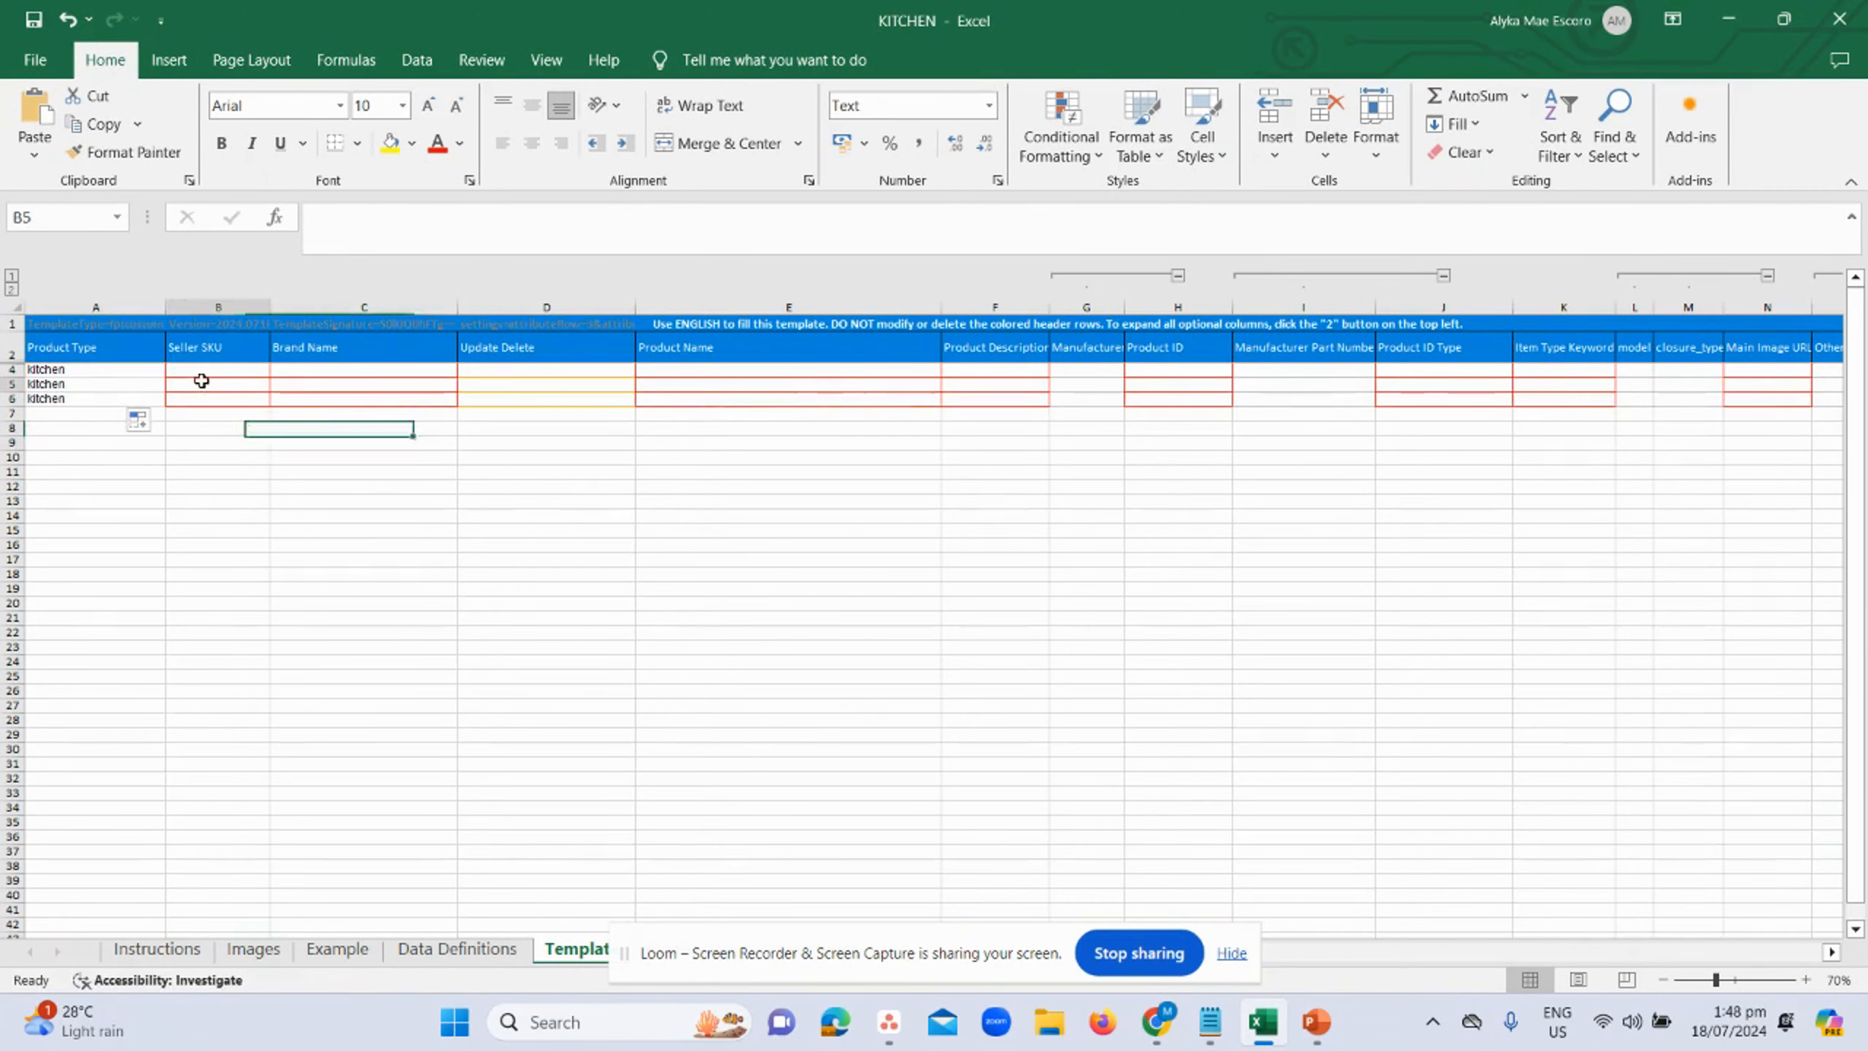
- Switch to the PowerPoint guide and show the Brand Name slide
key("alt+Tab")
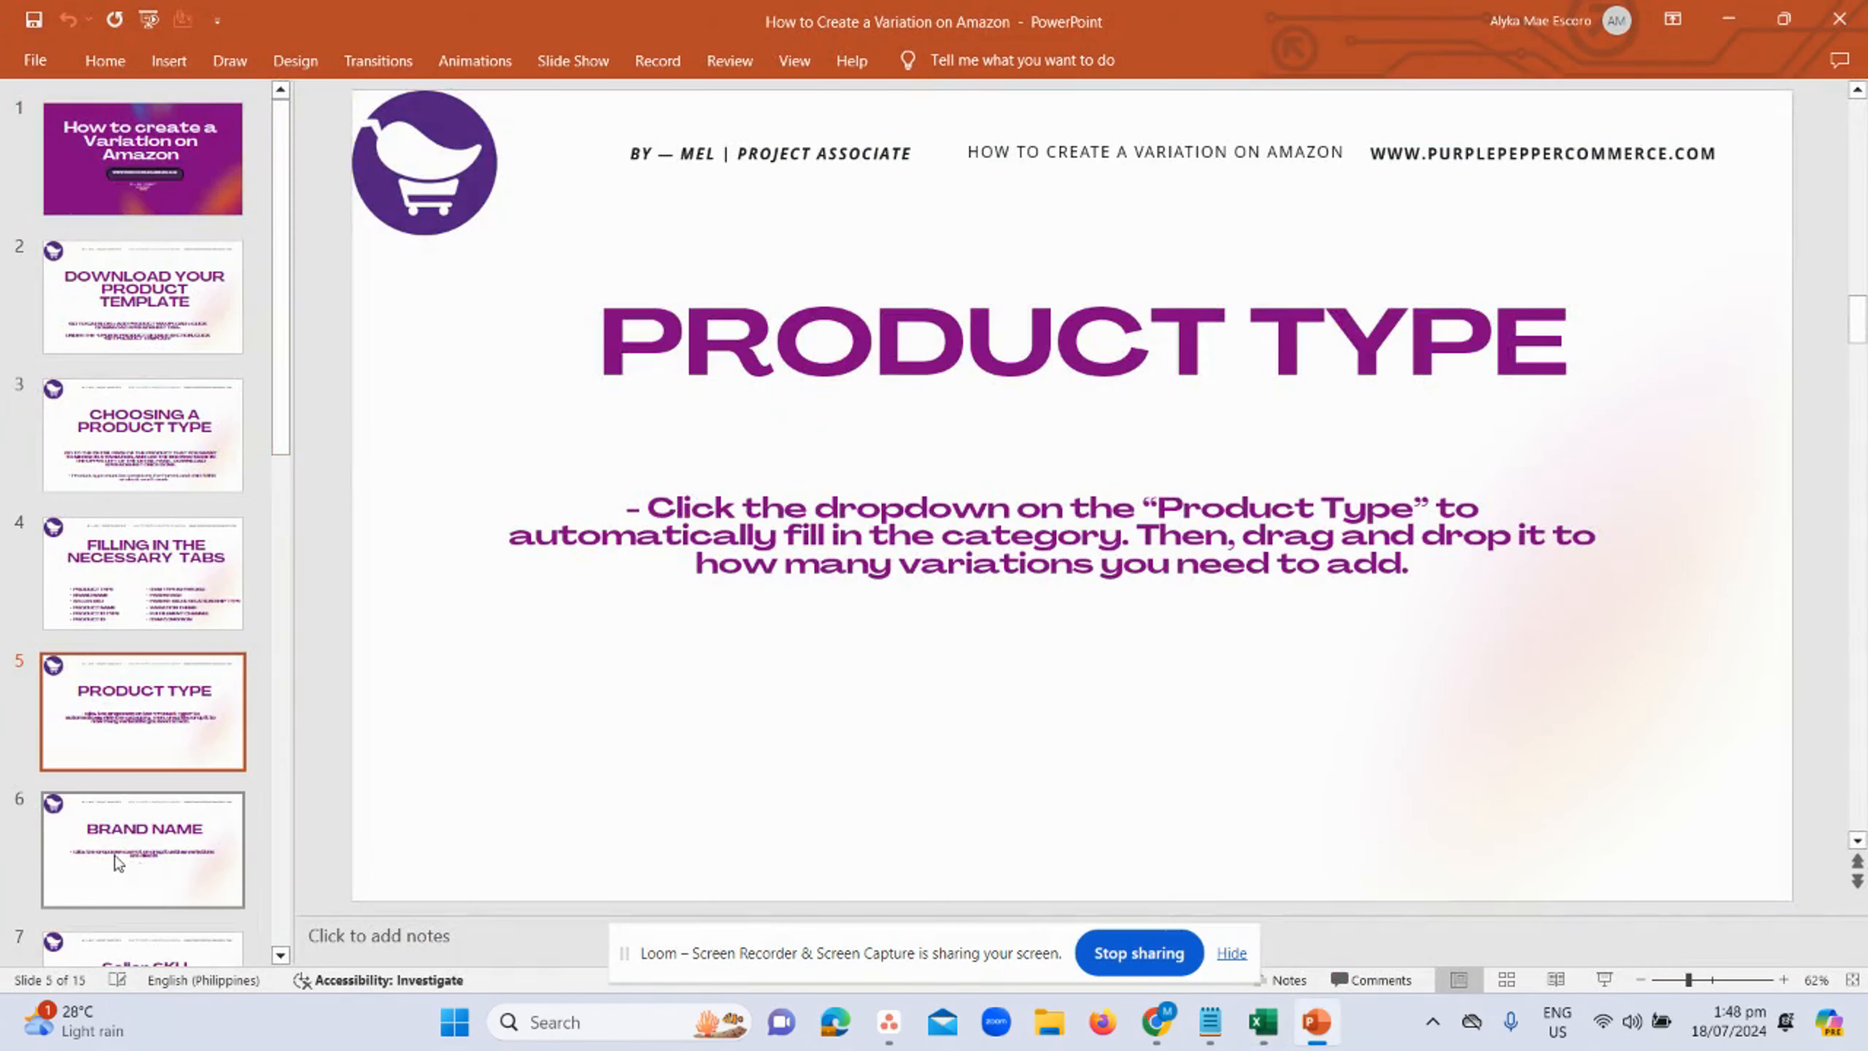
scroll(148, 663, "down", 3)
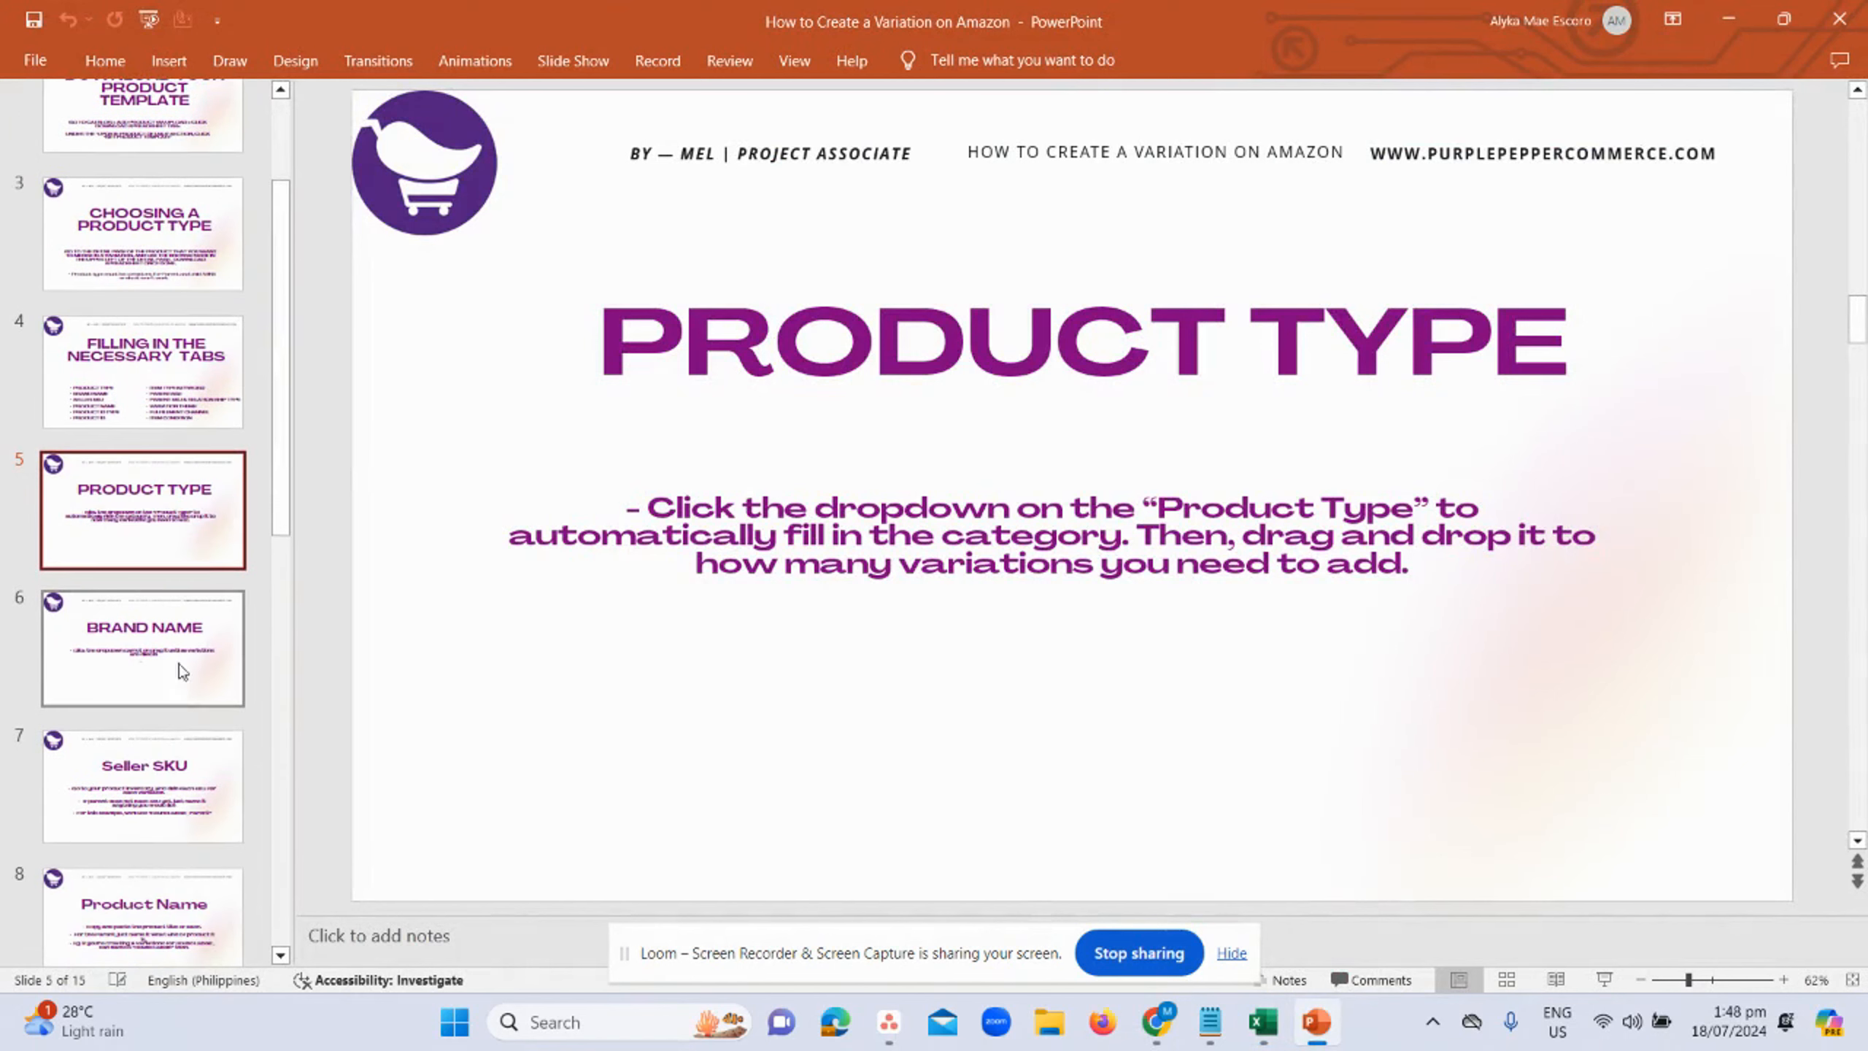
left_click(158, 670)
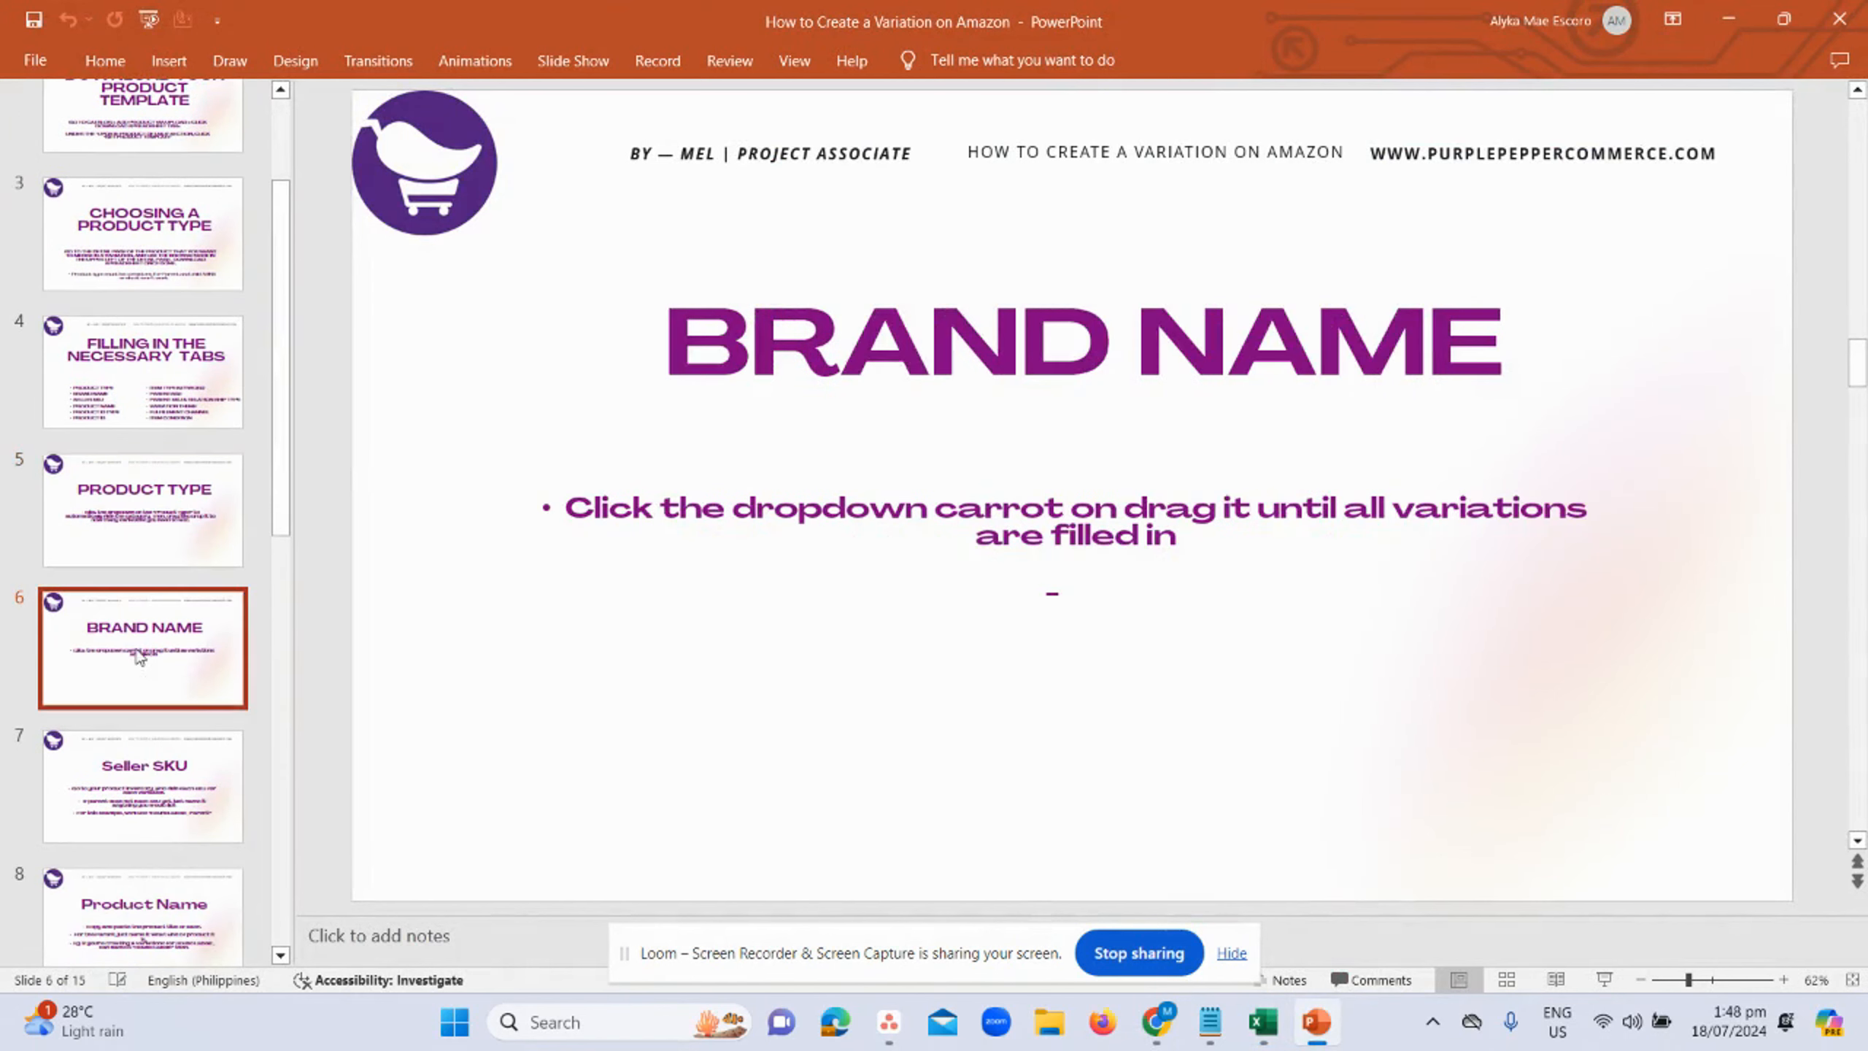
- In the Excel template, set Brand Name in row 4 to Paper & Pear and copy it down to rows 5 and 6
key("alt+Tab")
left_click(372, 372)
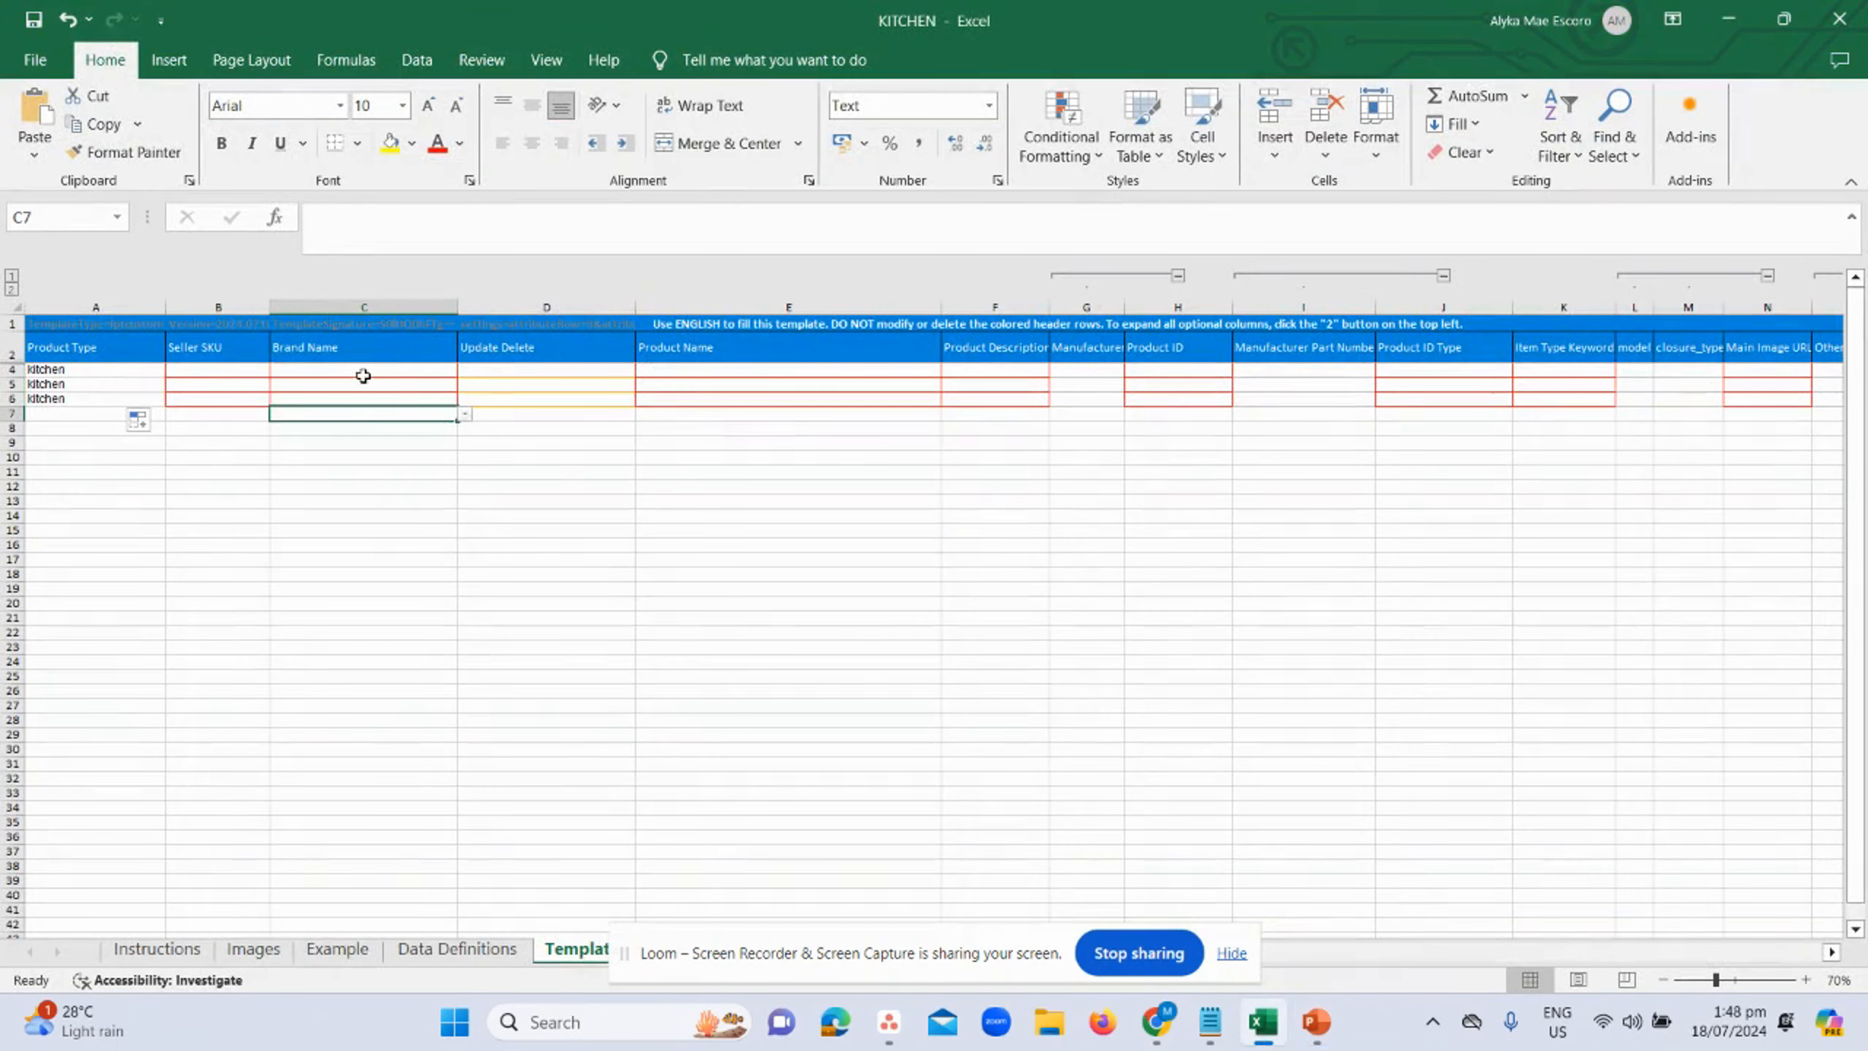
left_click(465, 370)
left_click(391, 389)
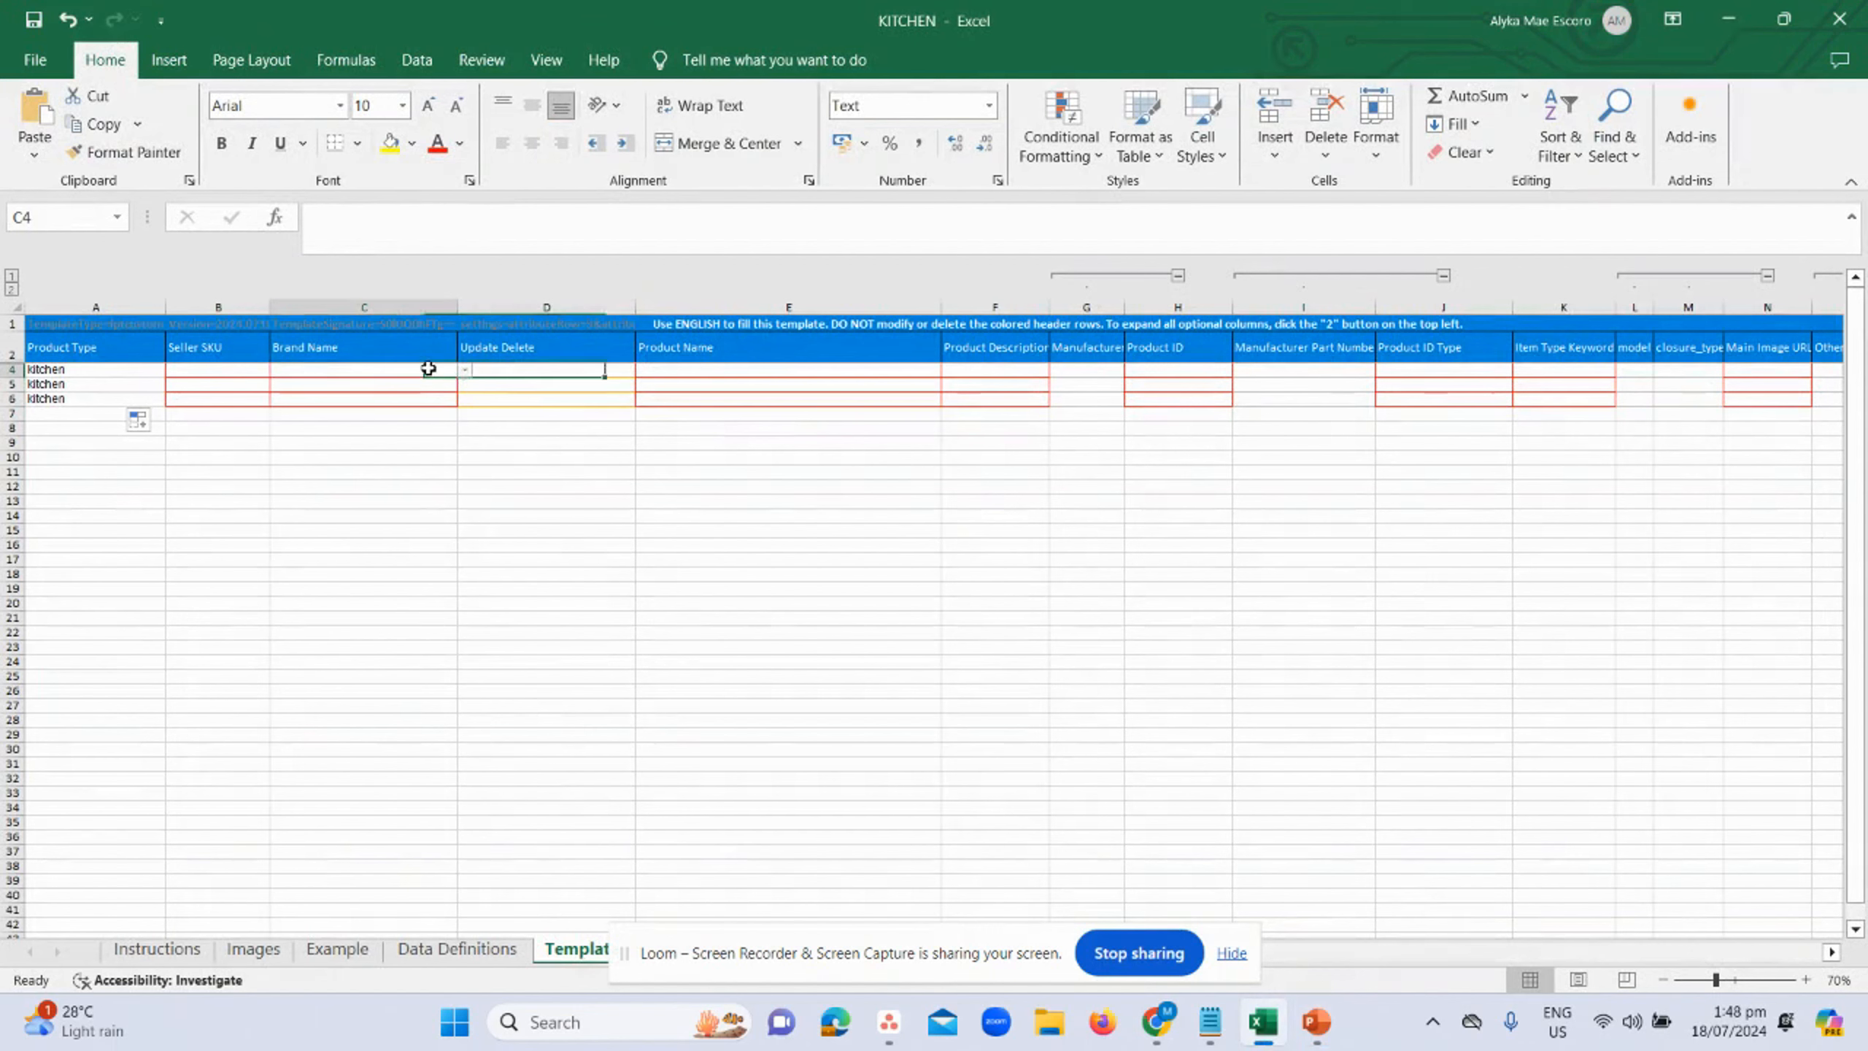
left_click(465, 370)
left_click(438, 378)
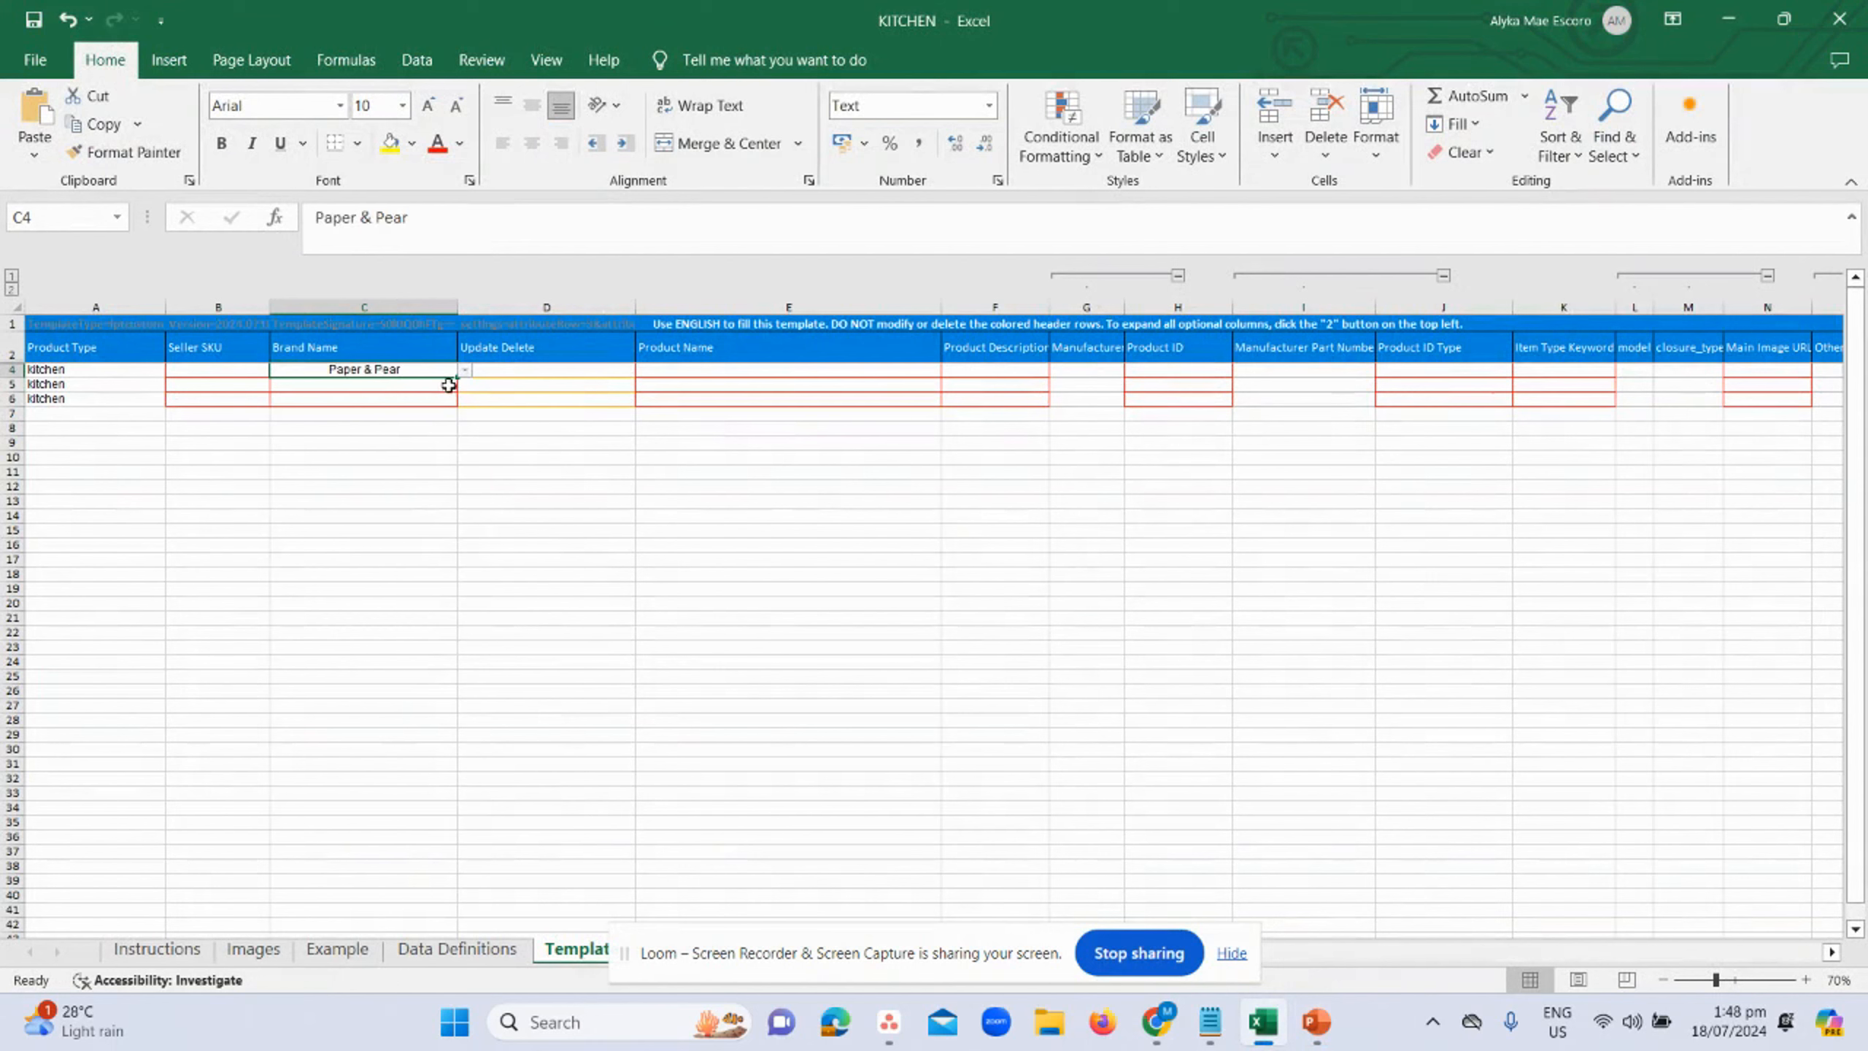
mouse_move(454, 375)
left_mouse_down()
mouse_move(450, 410)
mouse_move(405, 422)
left_mouse_up()
left_click(326, 456)
left_click(226, 386)
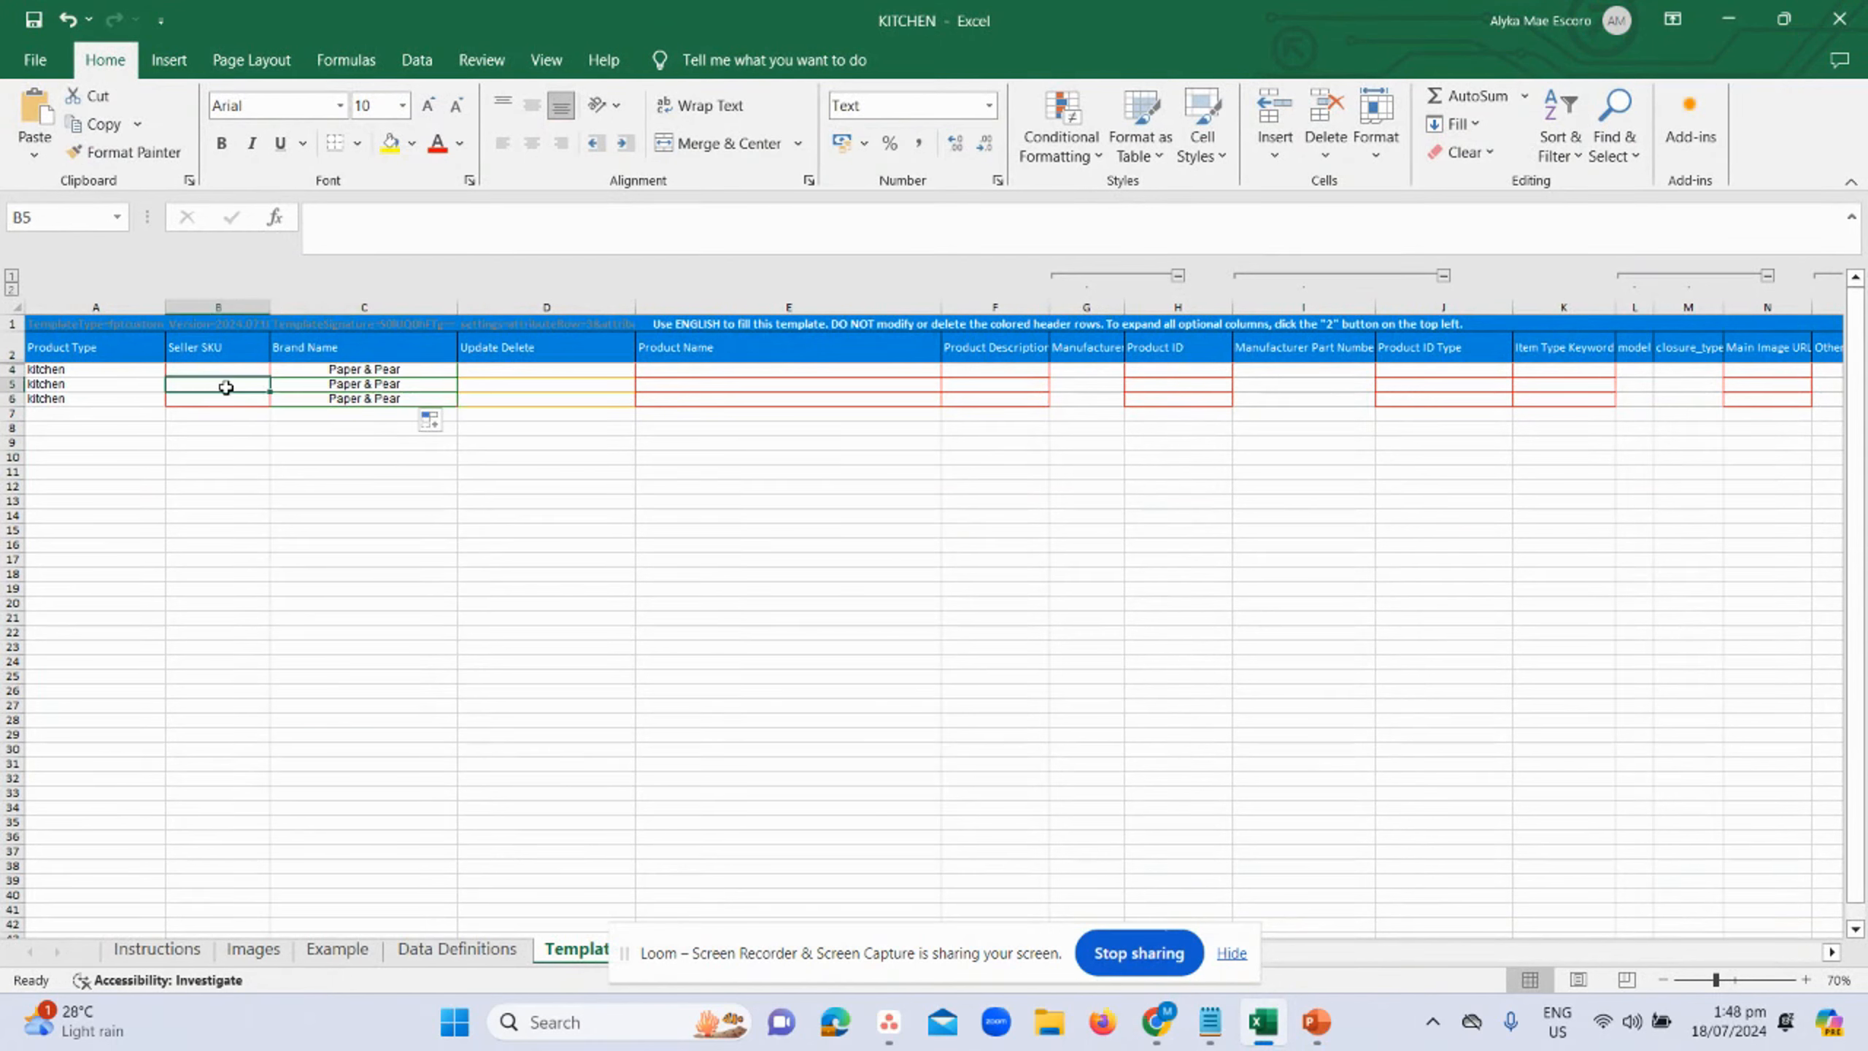
- Switch to the PowerPoint guide and read the Seller SKU slide's instructions on filling in each variation's SKU
key("alt+Tab")
left_click(215, 734)
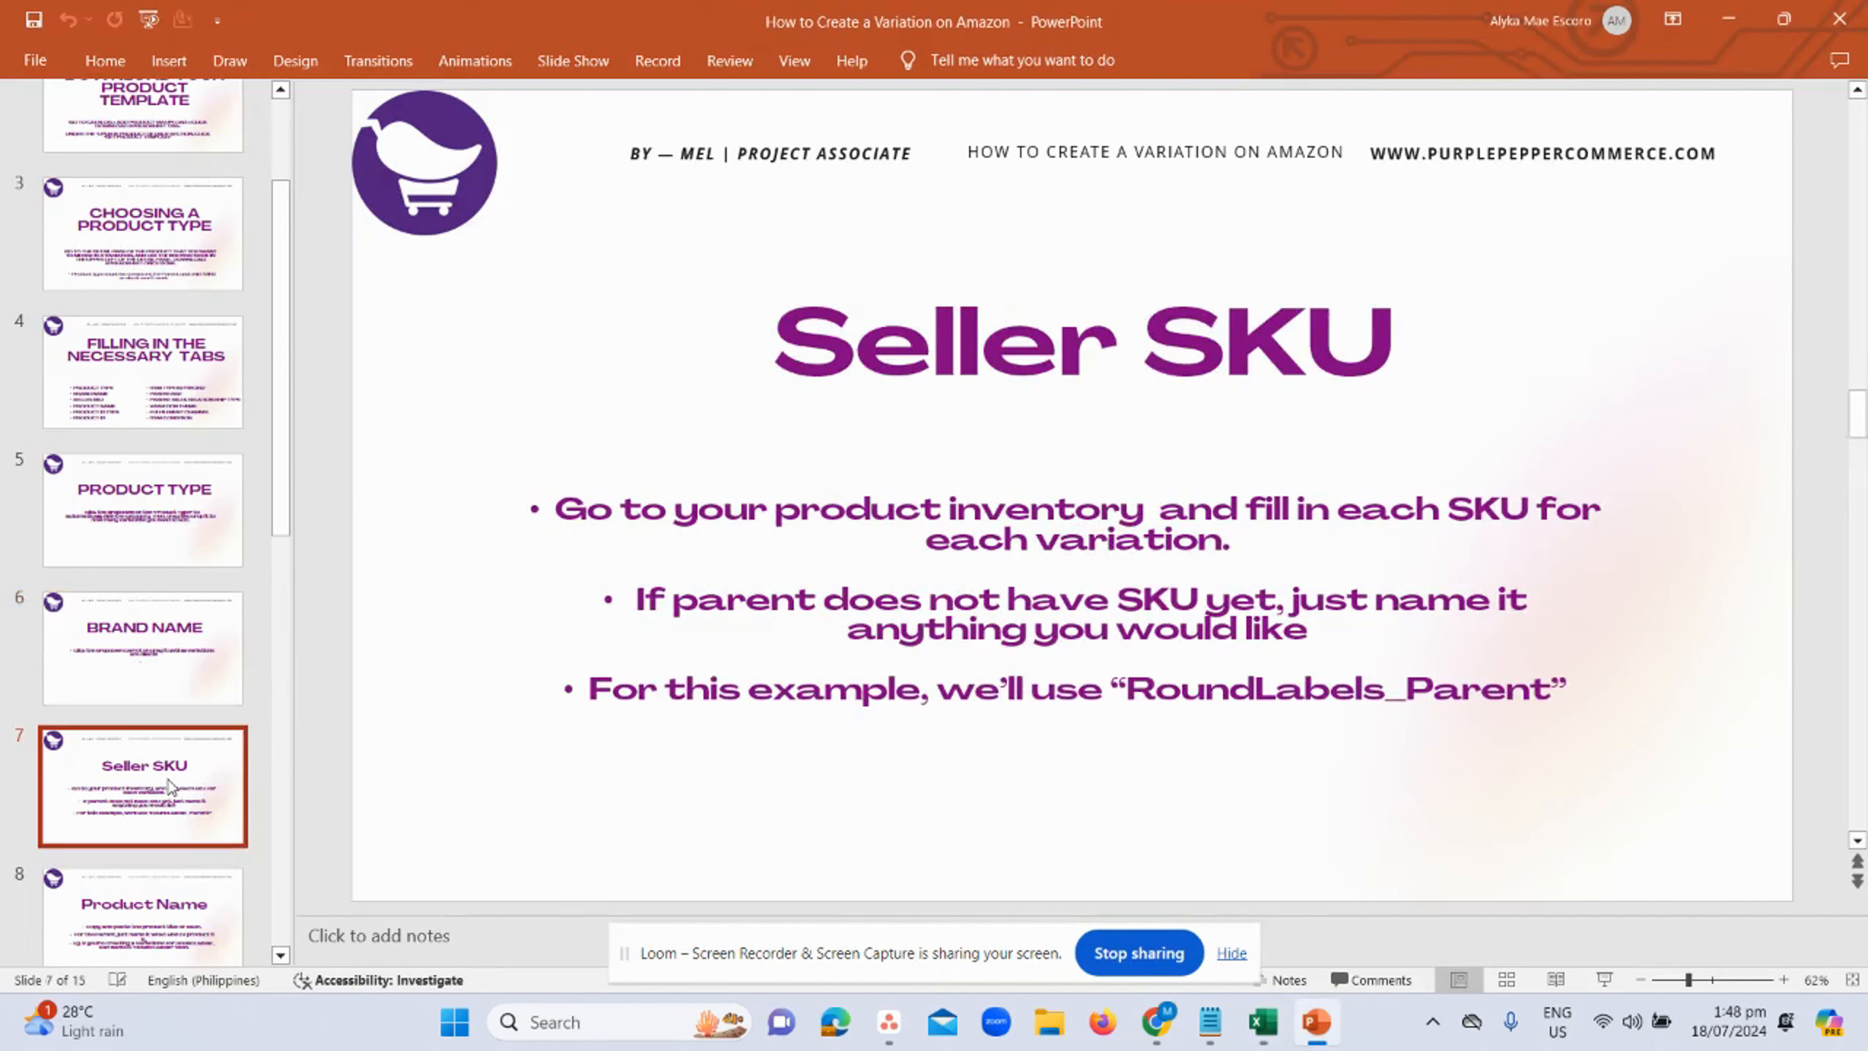
key("alt+Tab")
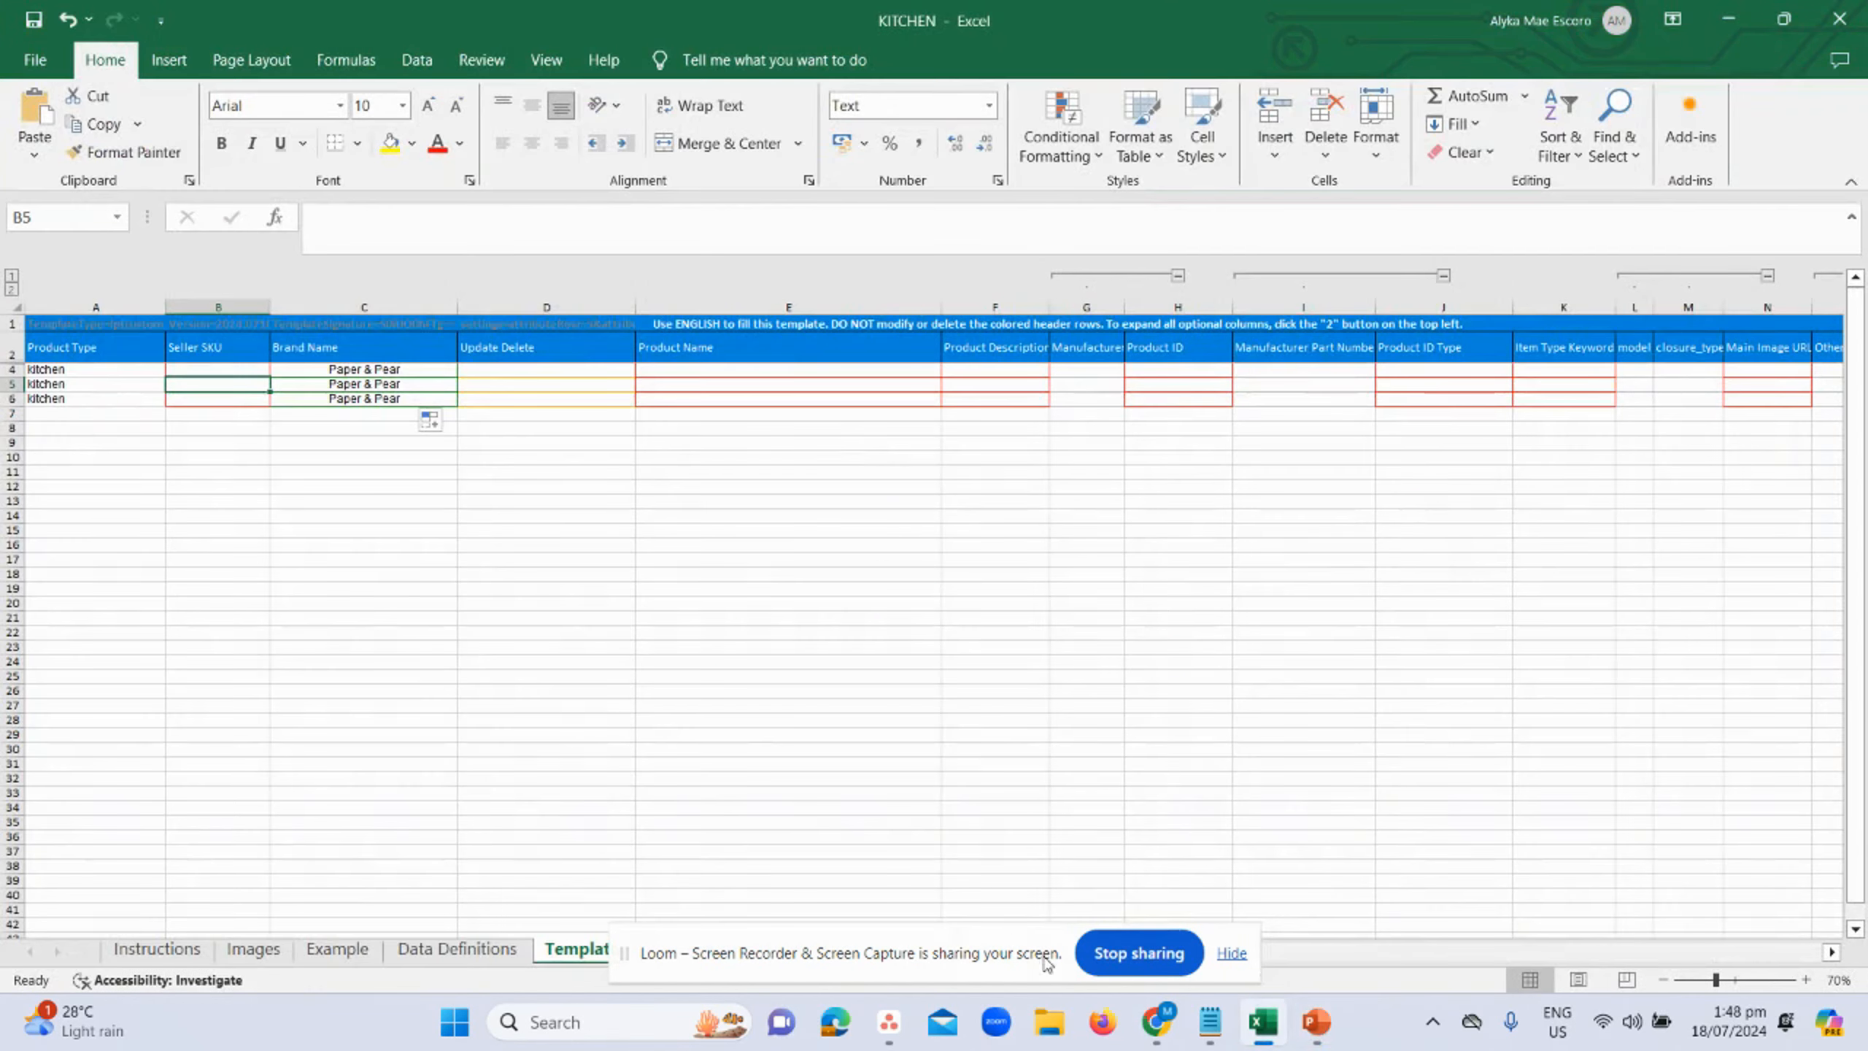
key("alt+Tab")
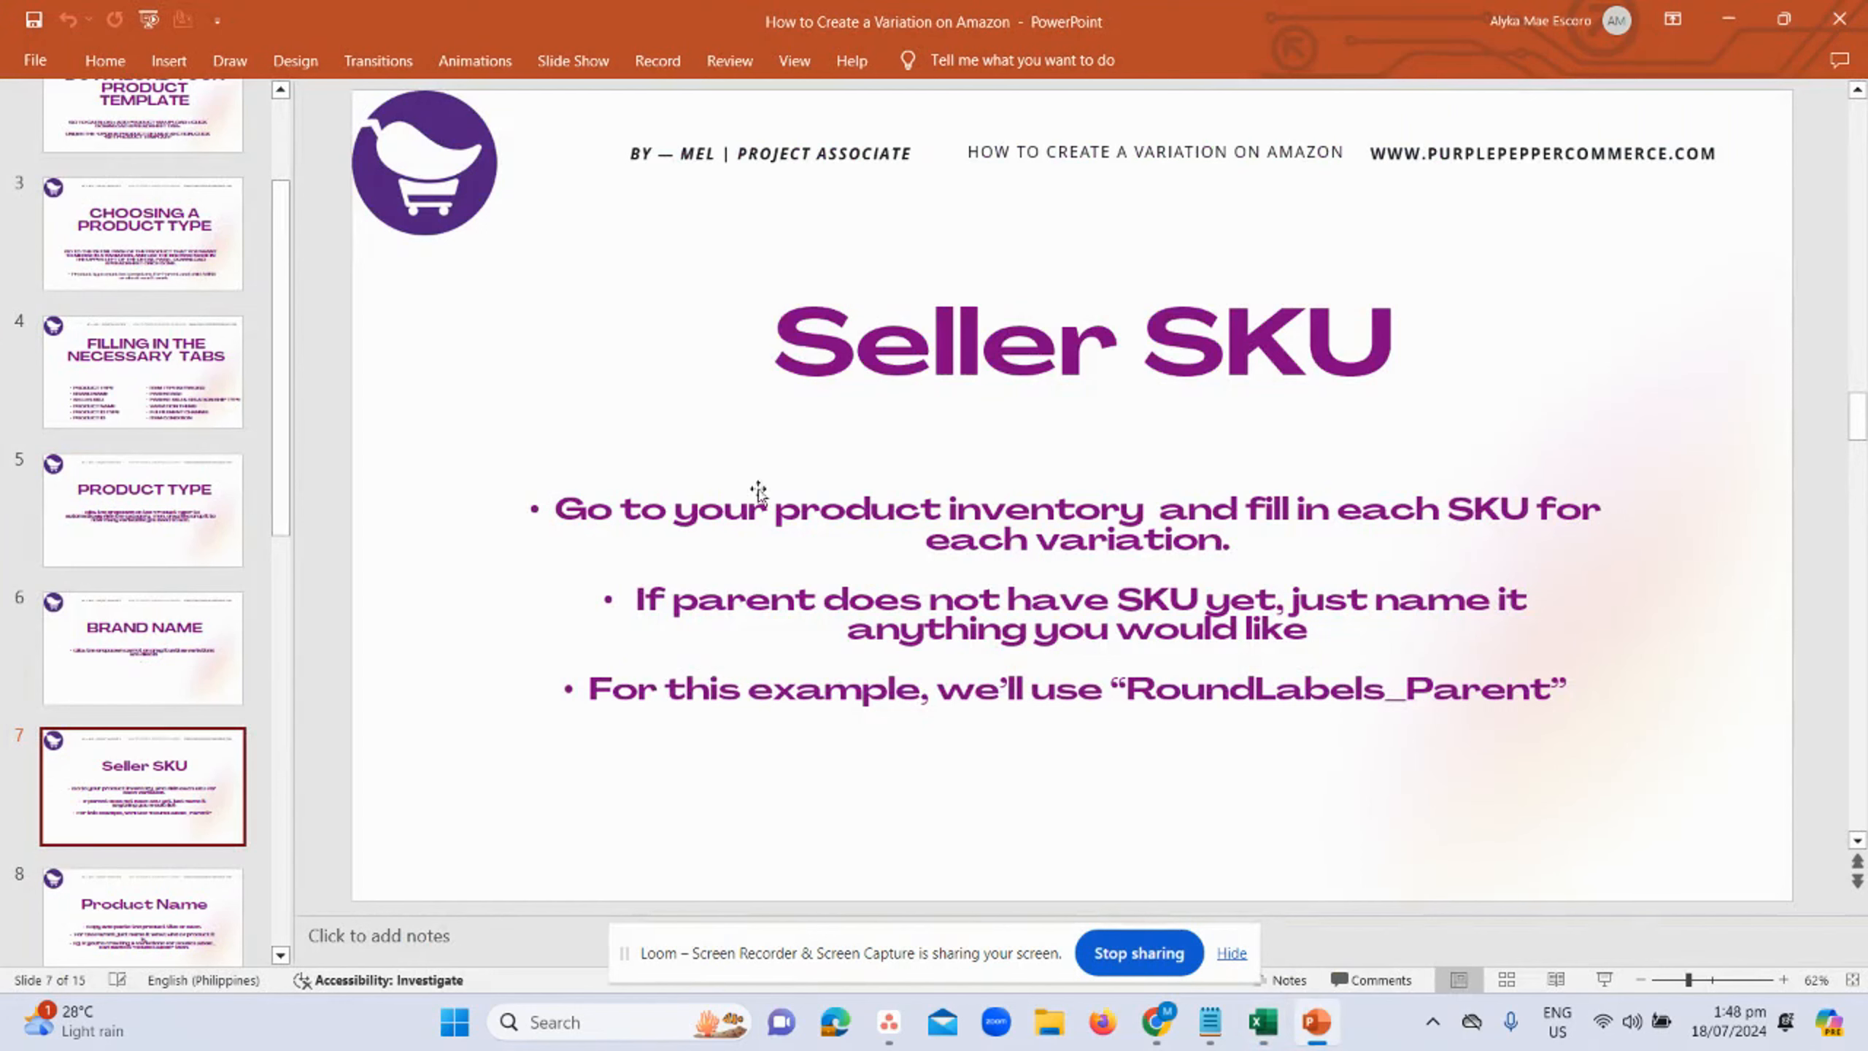
left_click(751, 519)
triple_click(753, 524)
left_click(904, 534)
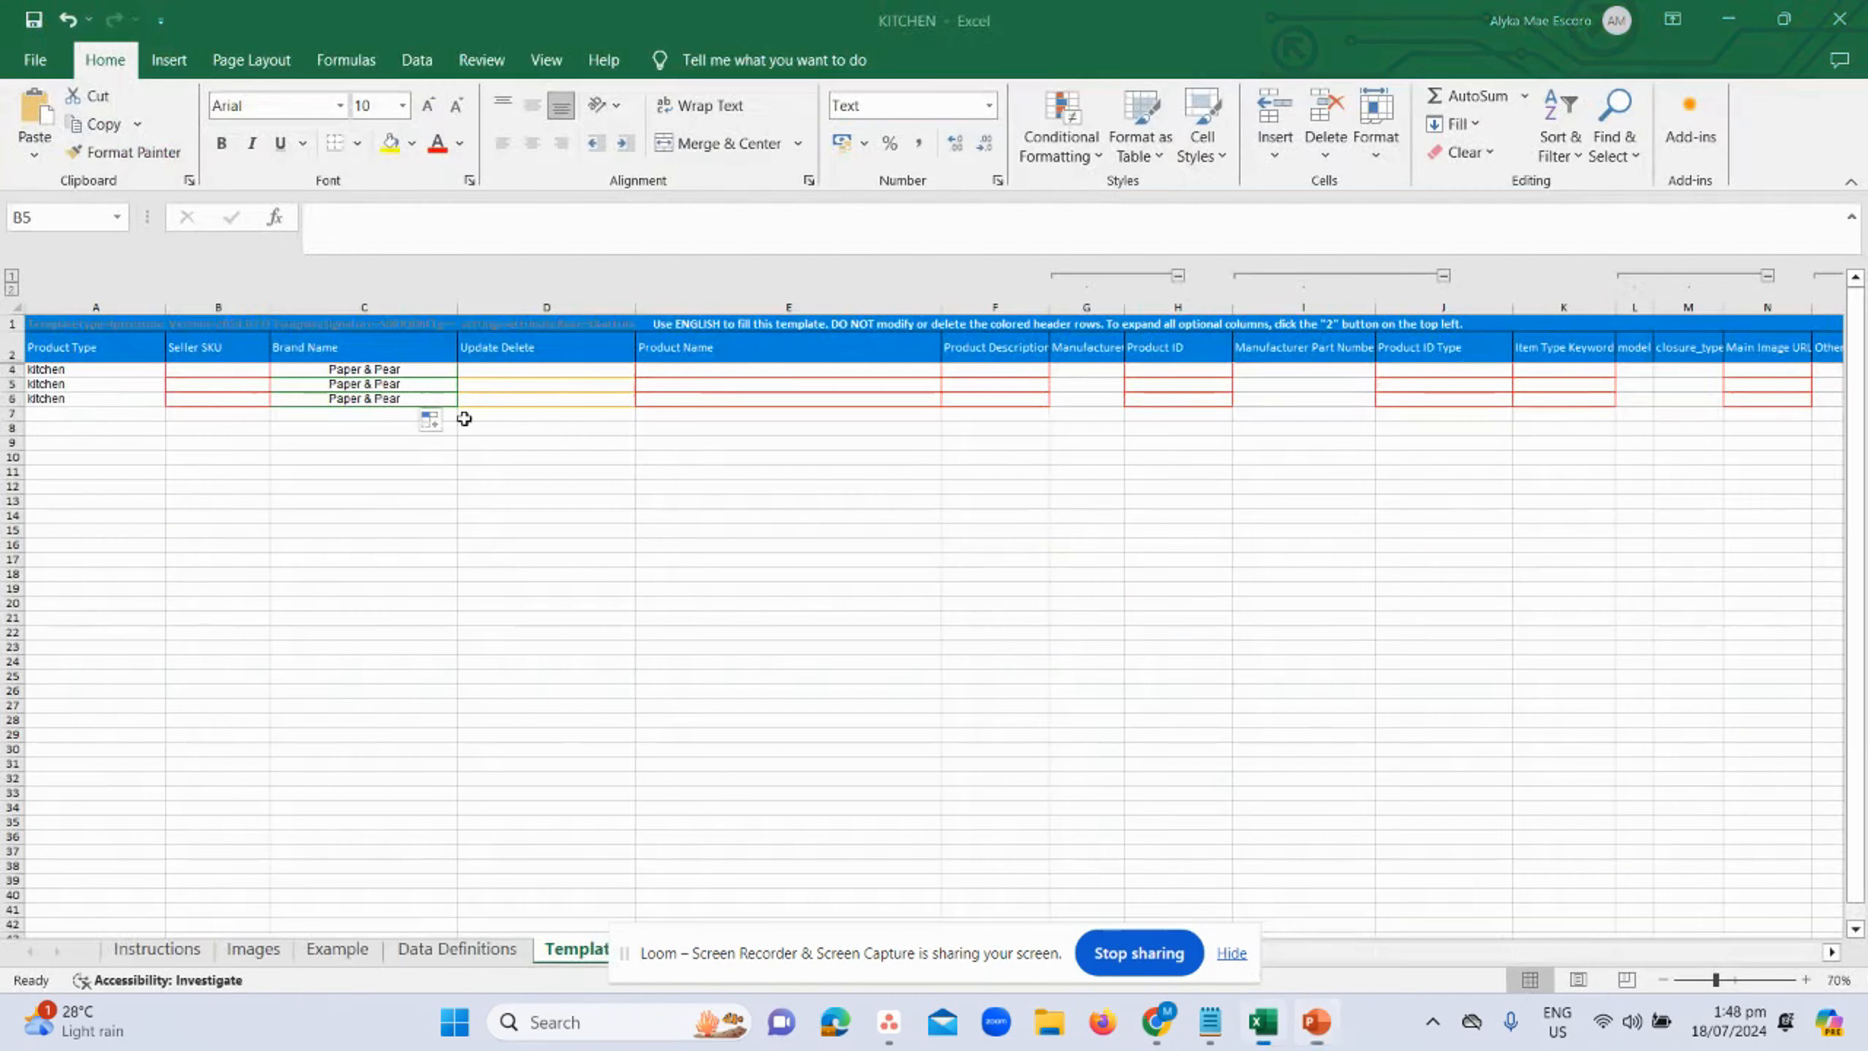
- Switch to the Amazon Manage Inventory page in Chrome and close the Listing Templates page
key("alt+Tab")
left_click(346, 489)
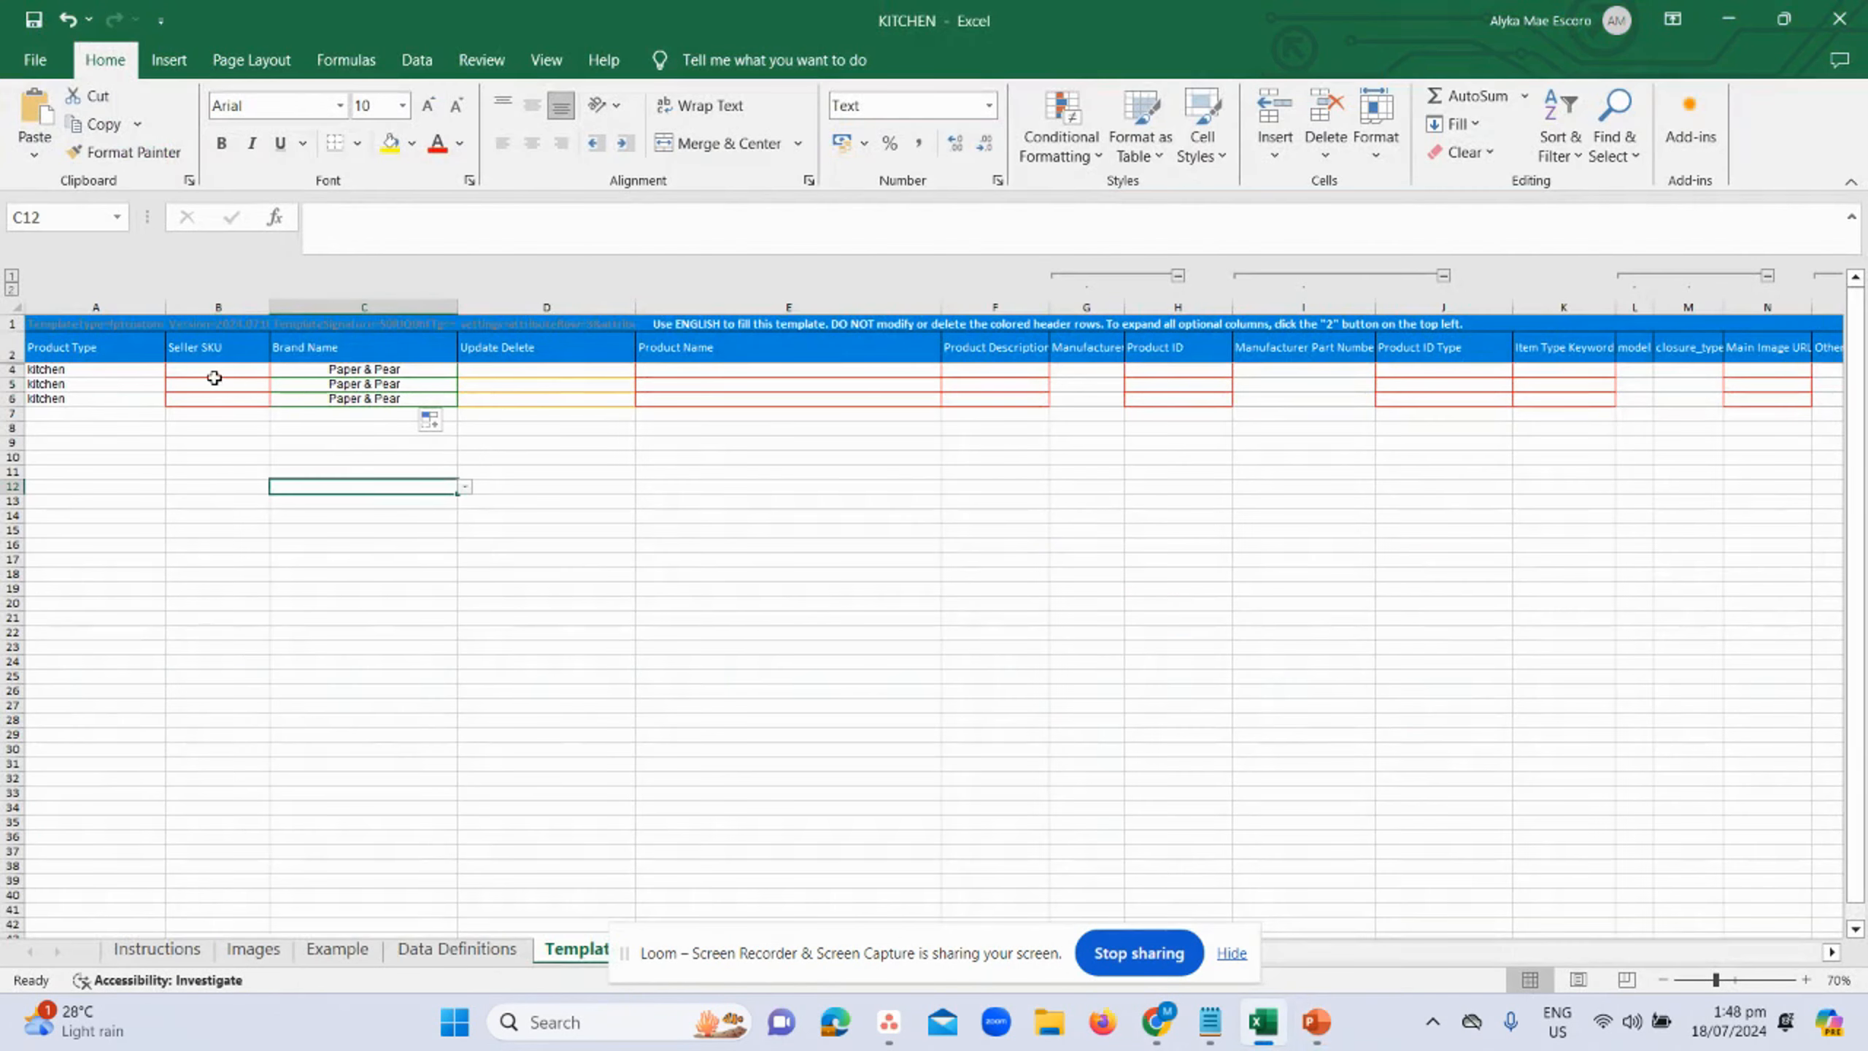
left_click(214, 376)
left_click(209, 382)
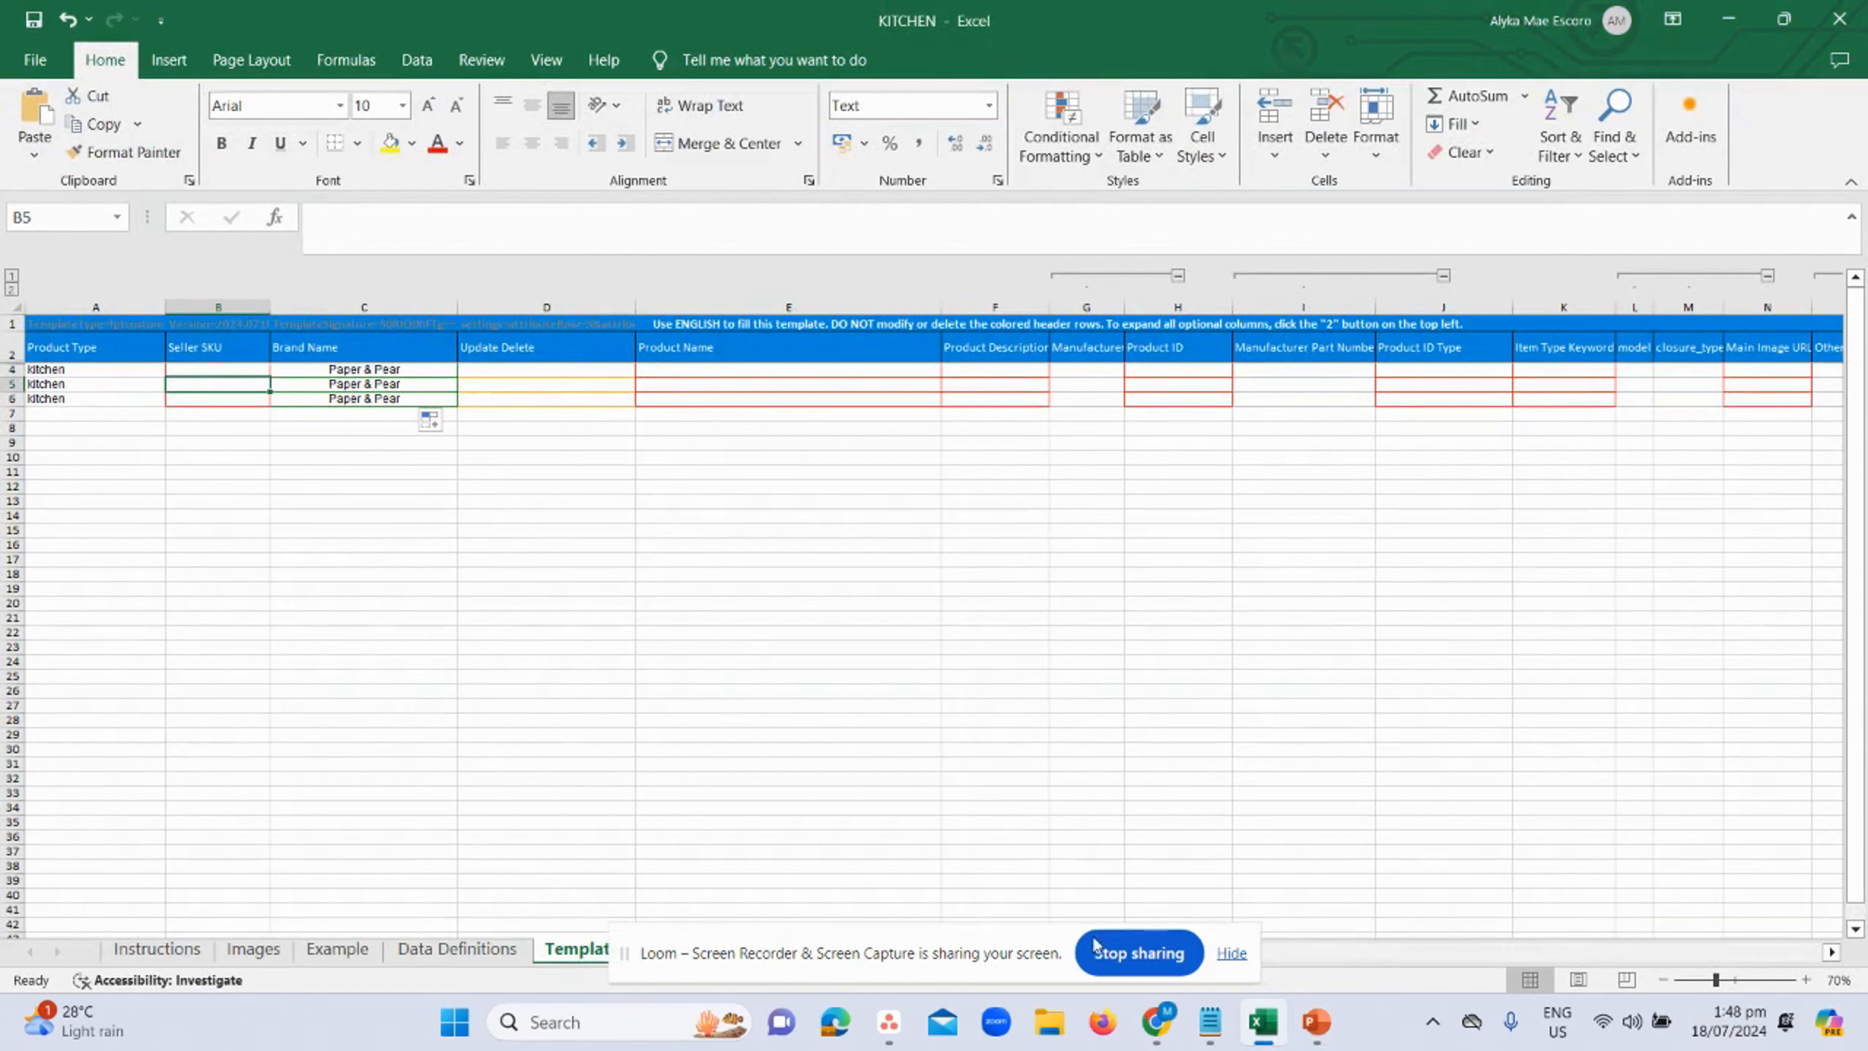
mouse_move(1157, 1021)
left_click(1026, 897)
left_click(380, 30)
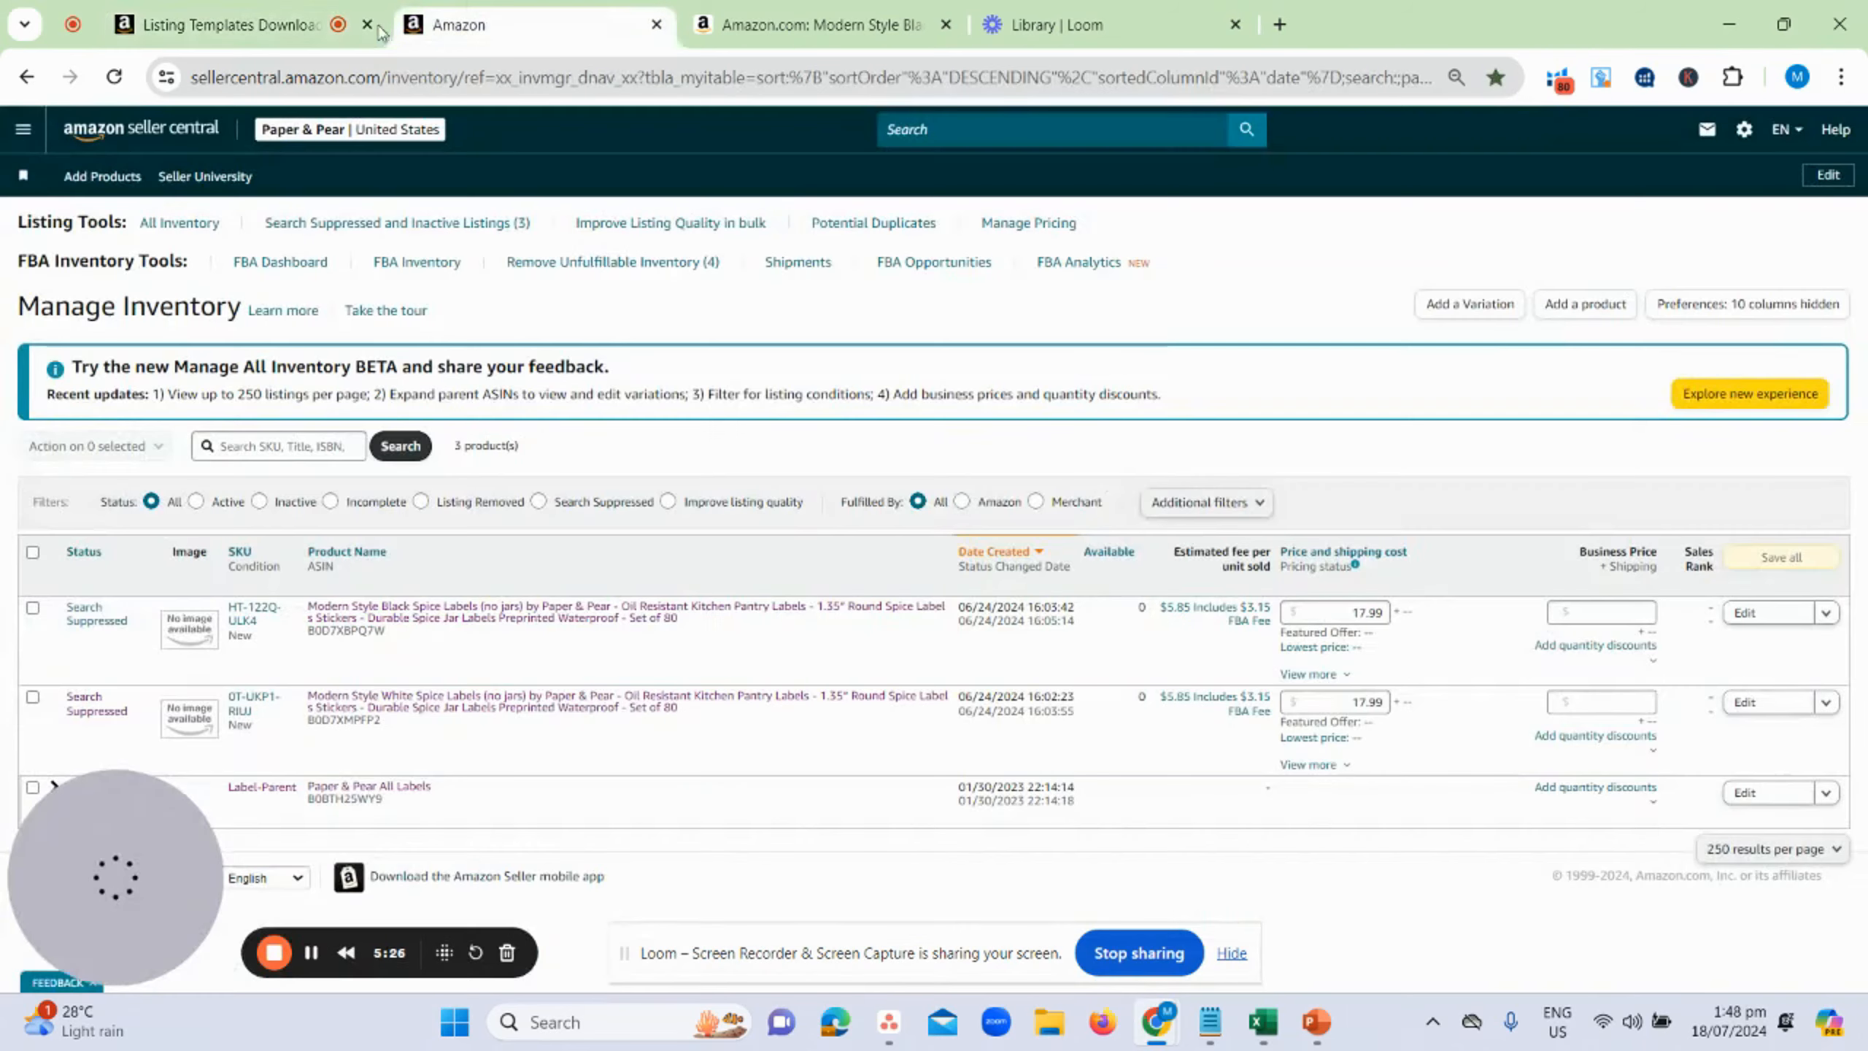
left_click(368, 25)
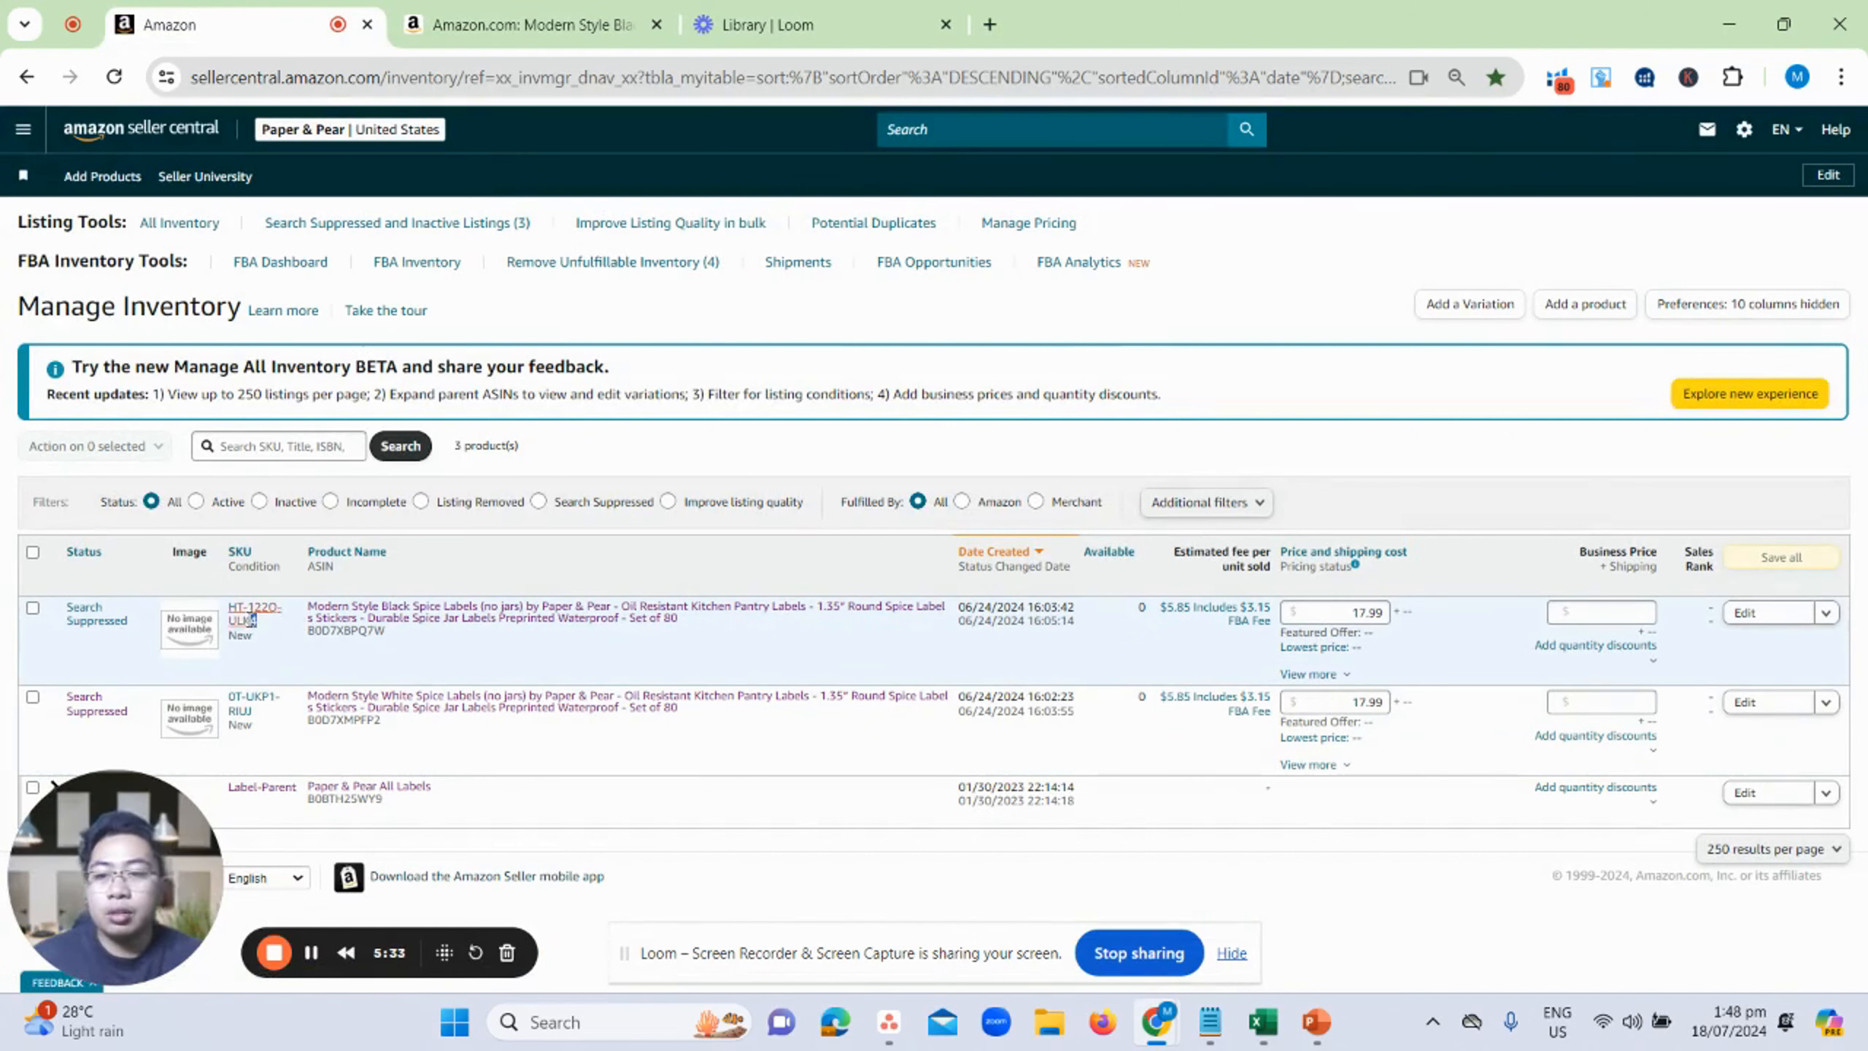
- Copy the black spice labels' SKU HT-122Q-ULK4 from the inventory into the Excel template's Seller SKU cell in row 5
left_click_drag(253, 620, 227, 607)
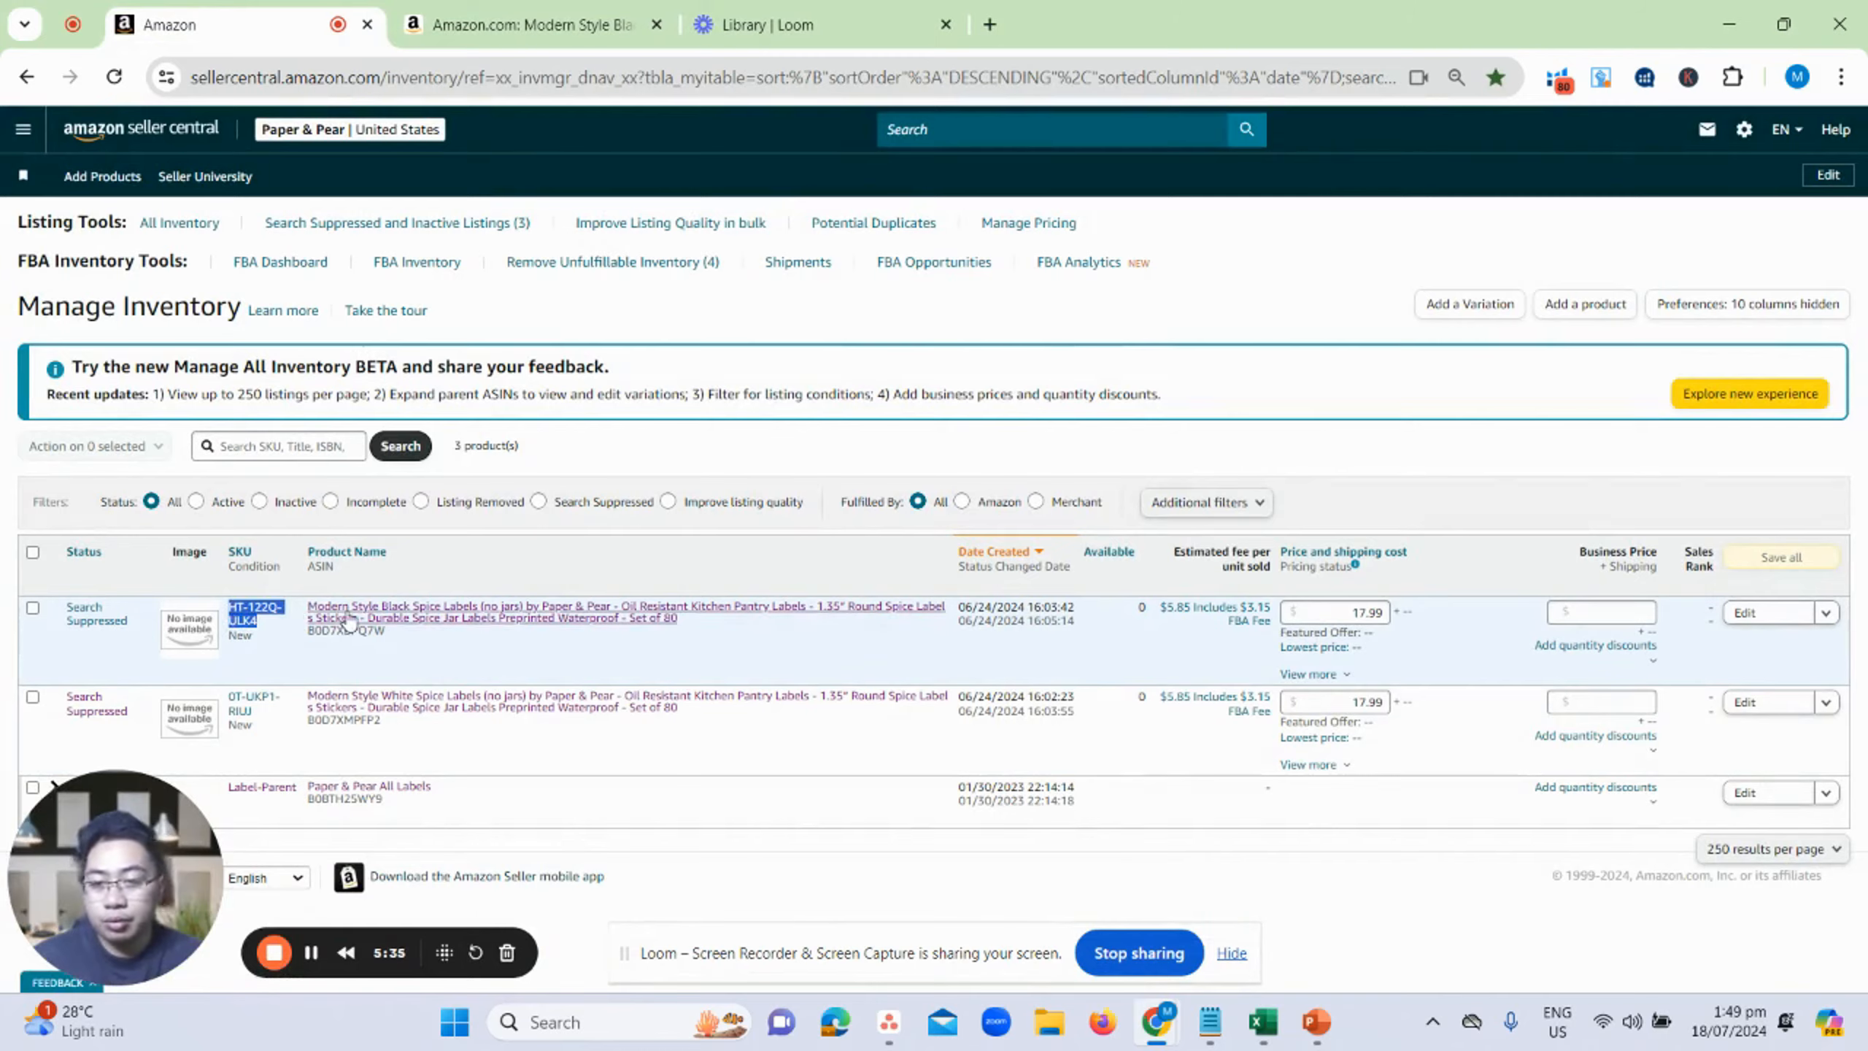
key("alt+Tab")
left_click(219, 373)
double_click(212, 384)
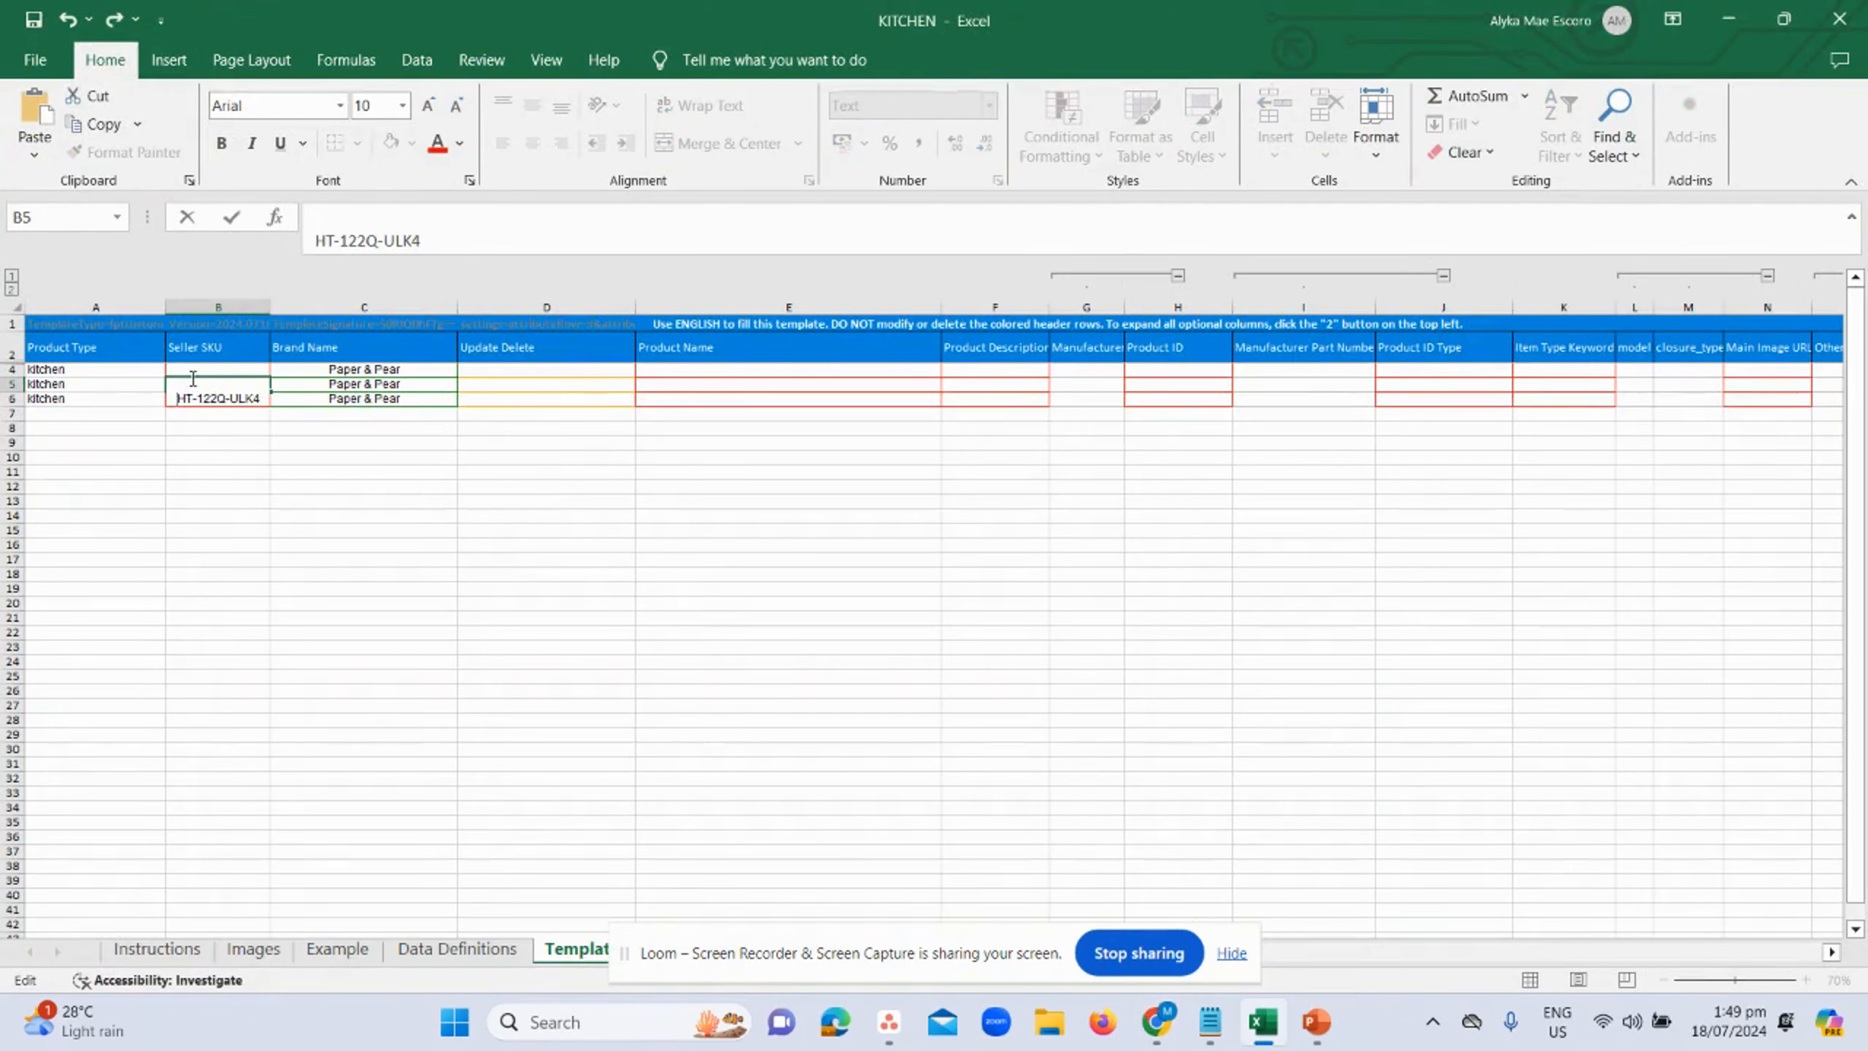
left_click(187, 440)
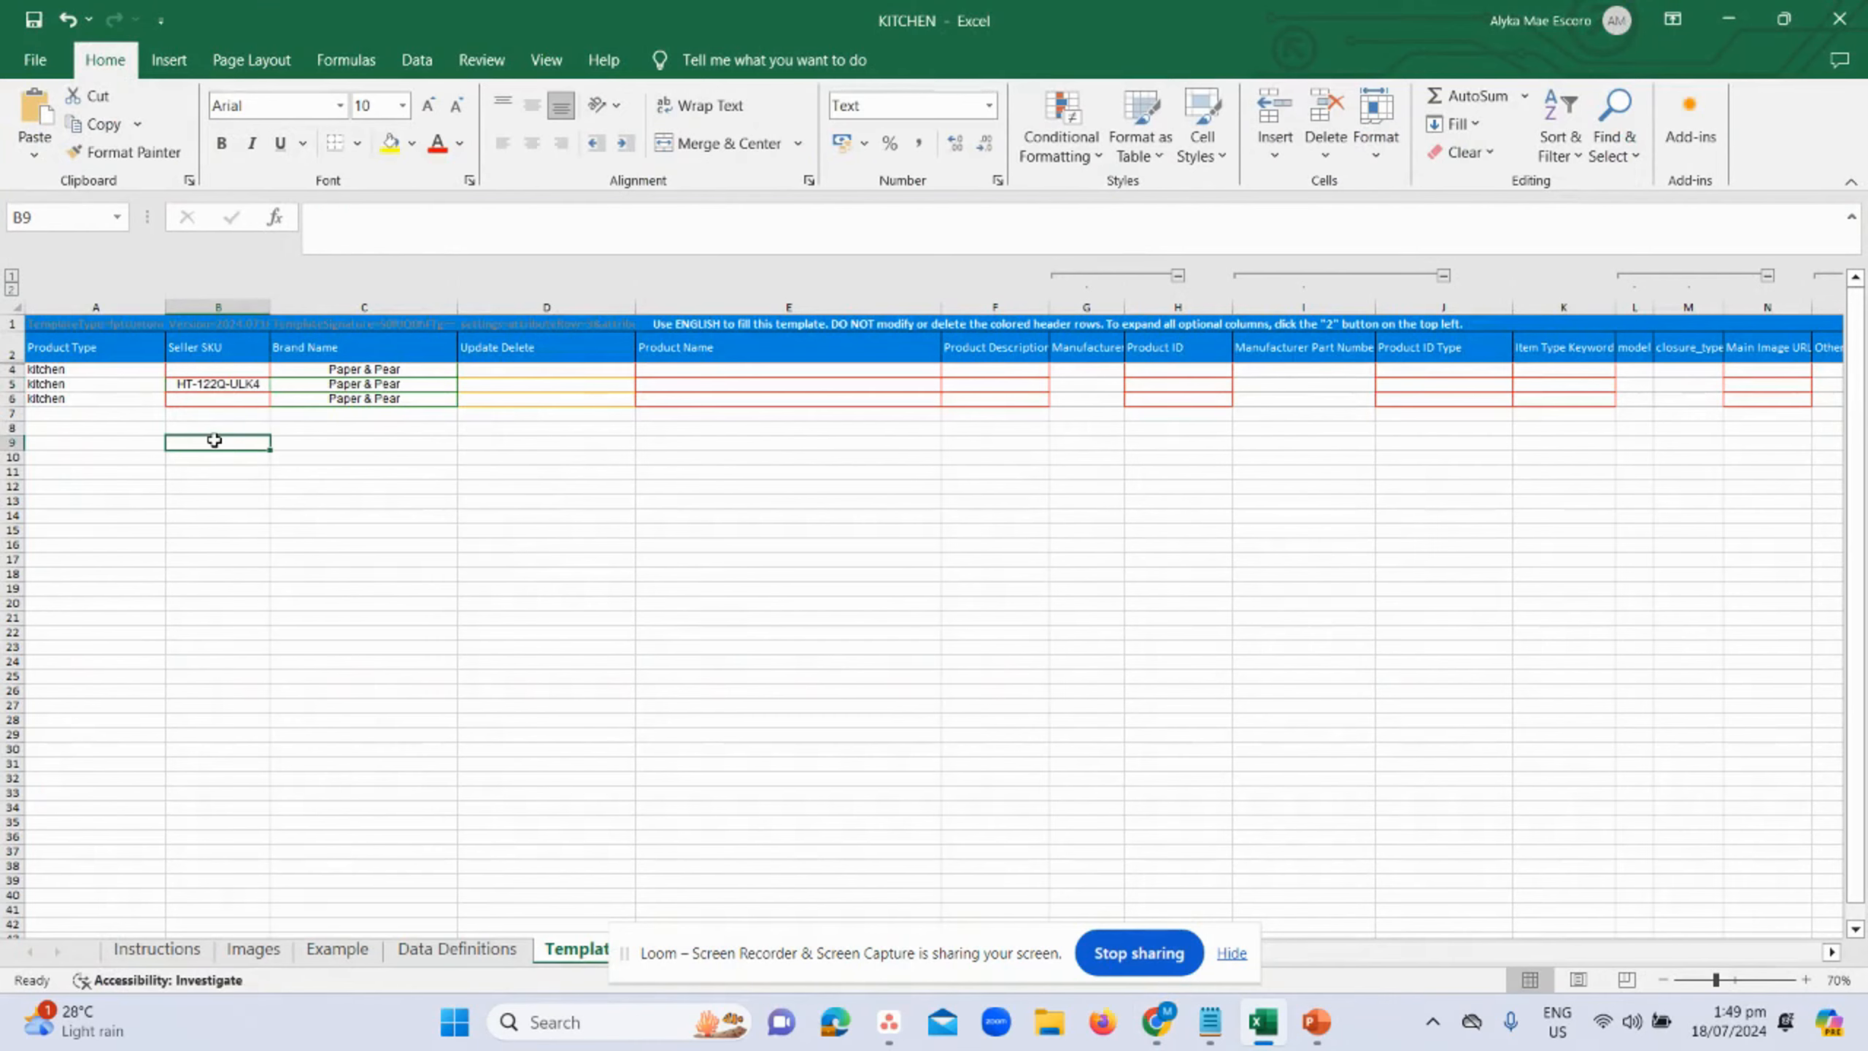
- Copy the white spice labels' SKU 0T-UKP1-RIUJ from the inventory into the Excel template's Seller SKU cell in row 6
key("alt+Tab")
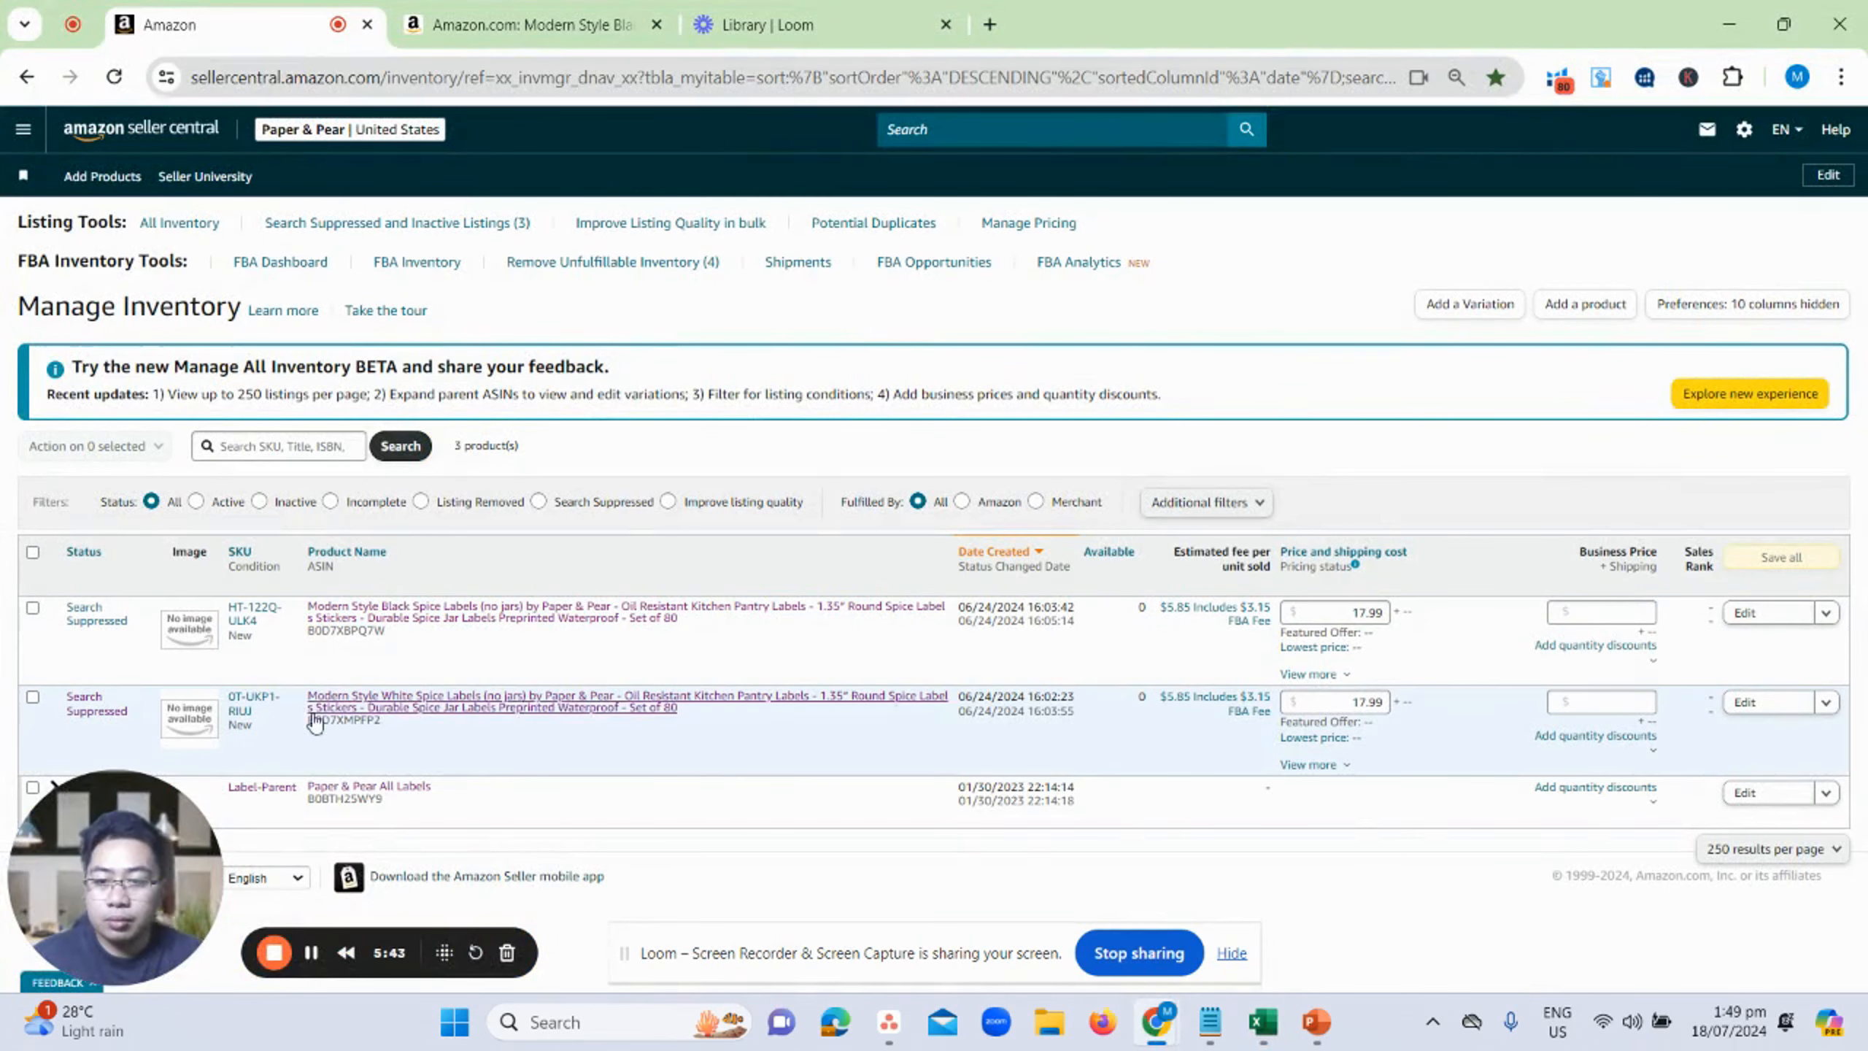
left_click_drag(250, 711, 226, 693)
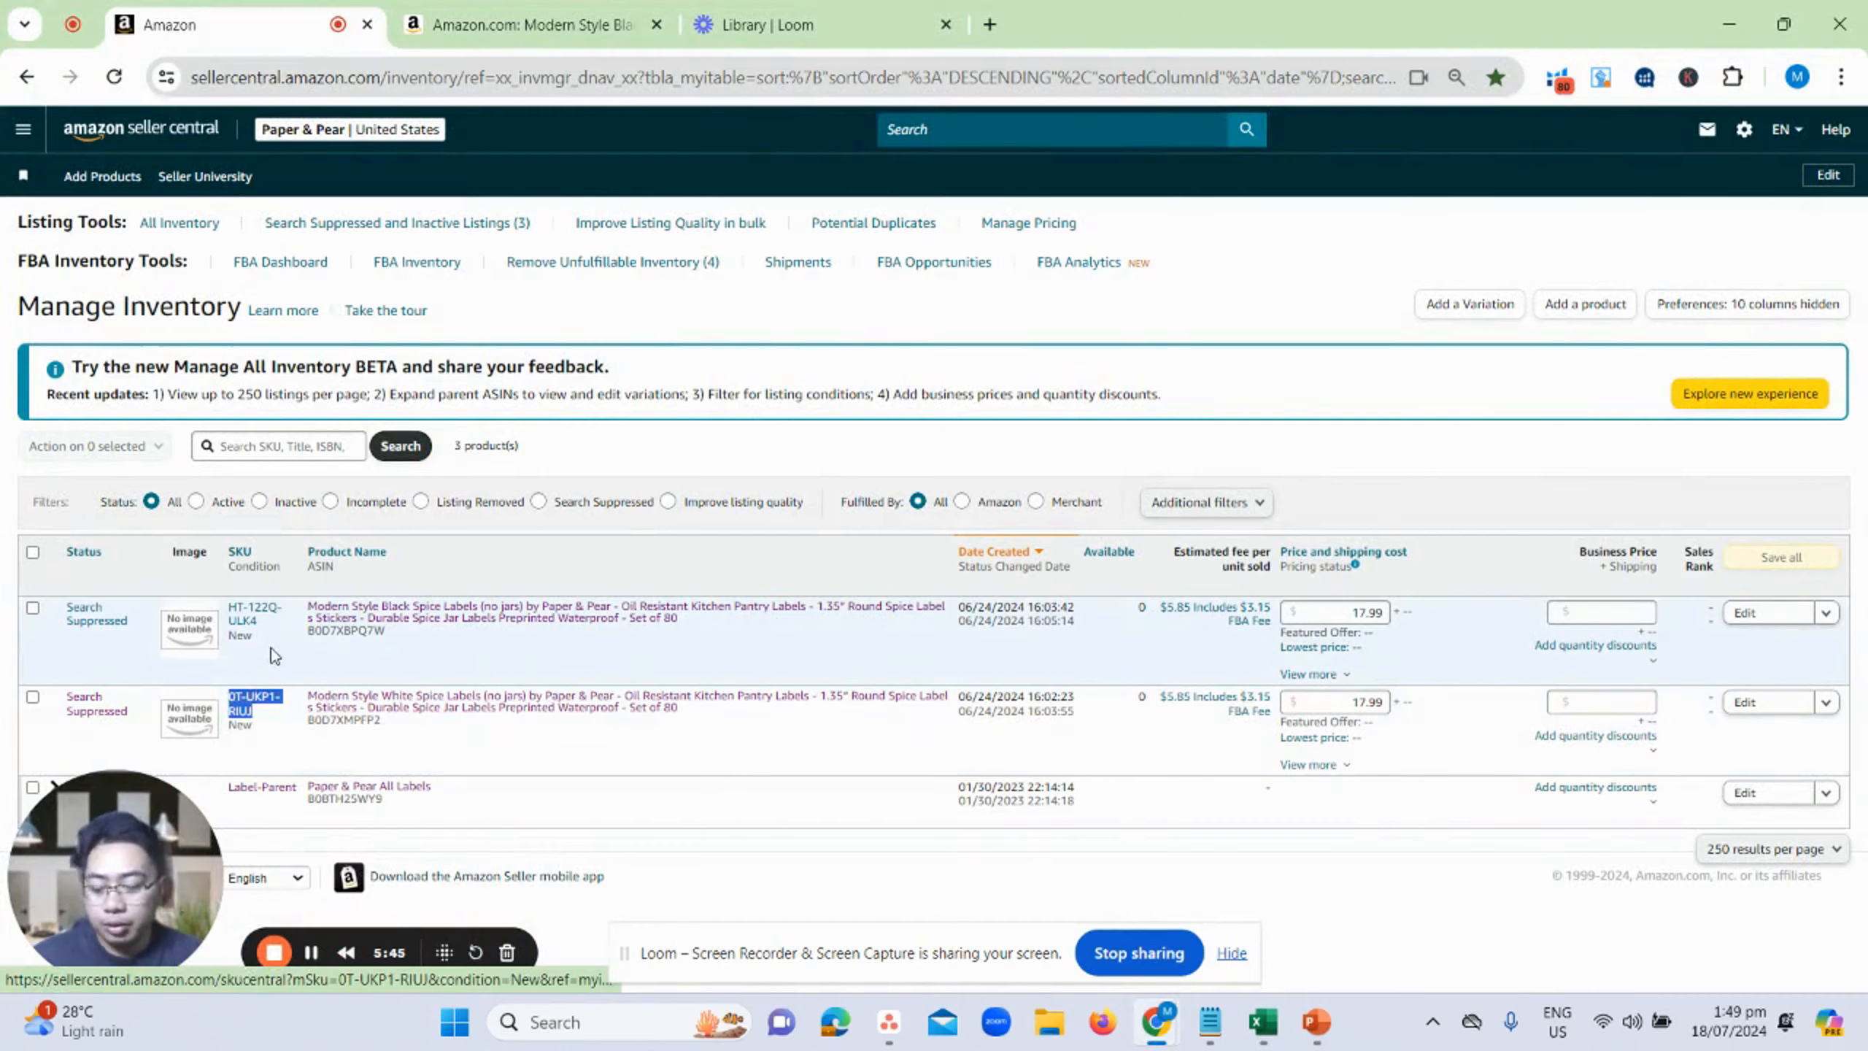
key("alt+Tab")
left_click(225, 402)
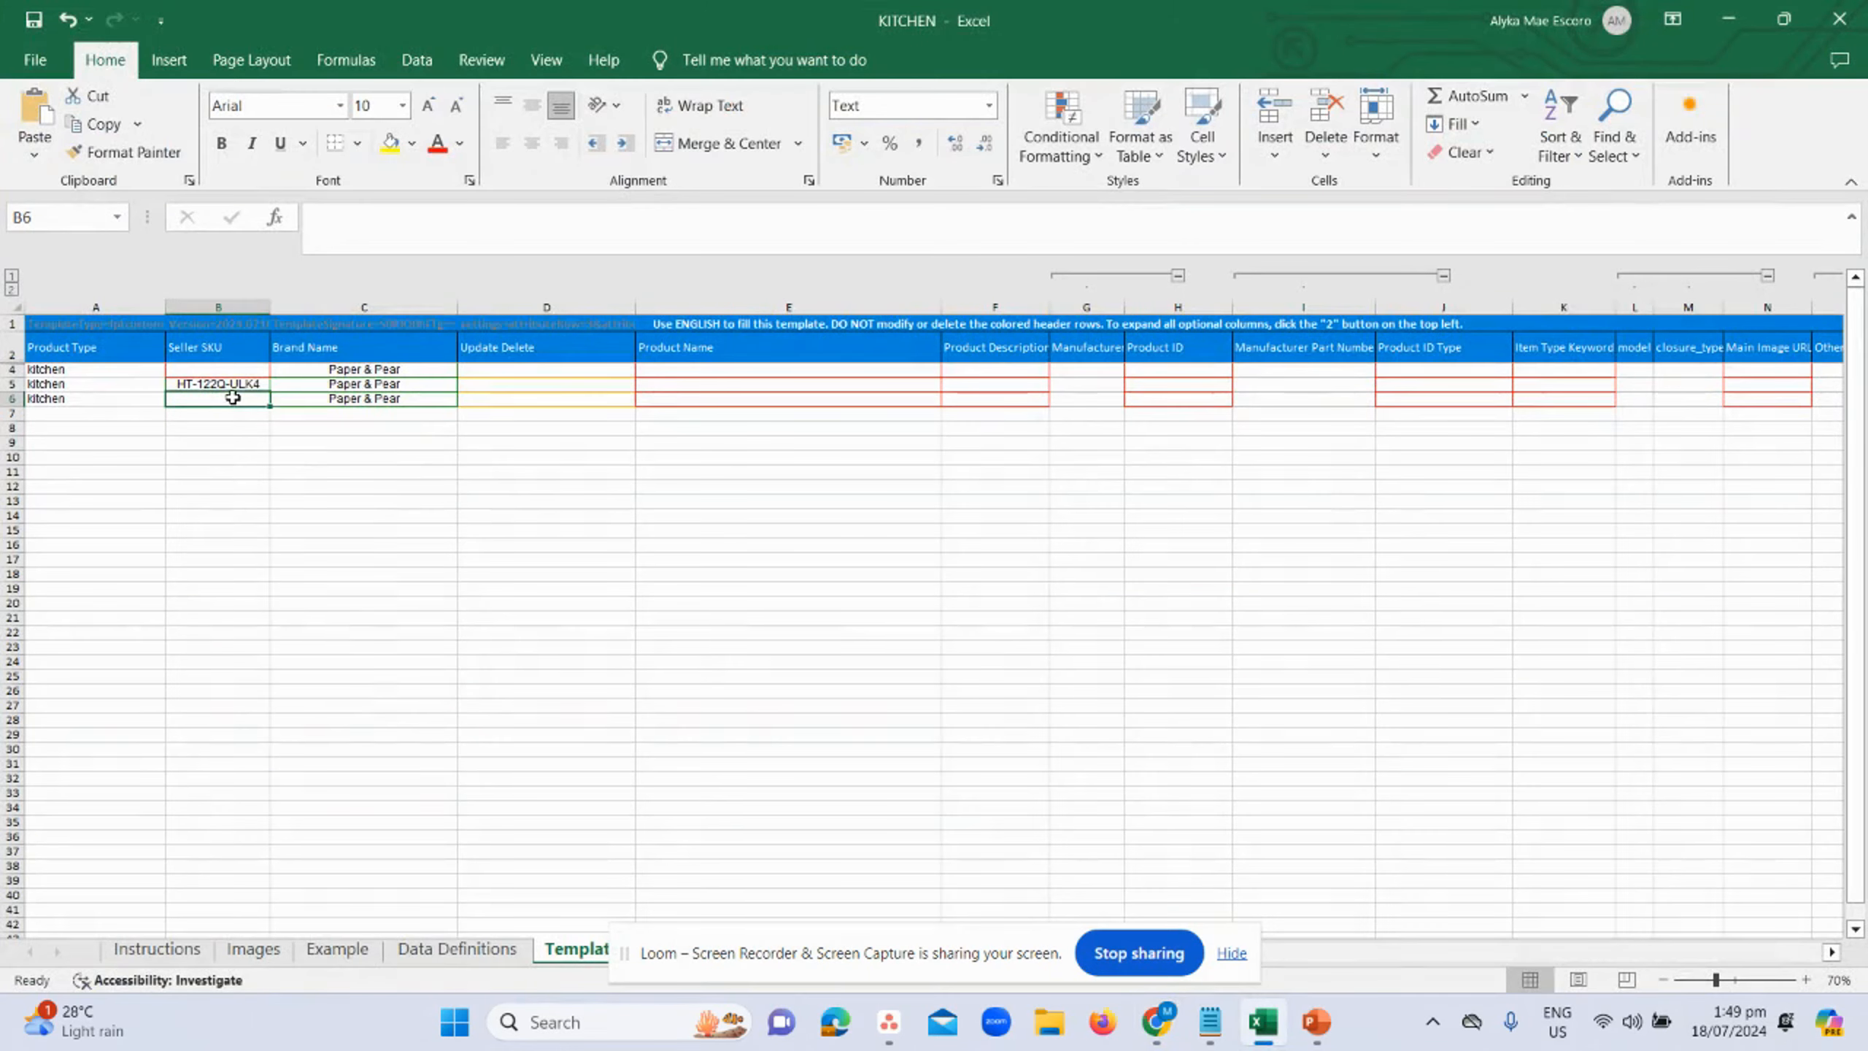
type("0T-UKP1-RIUJ")
- Switch to the PowerPoint guide and show the Product Name slide
key("alt+Tab")
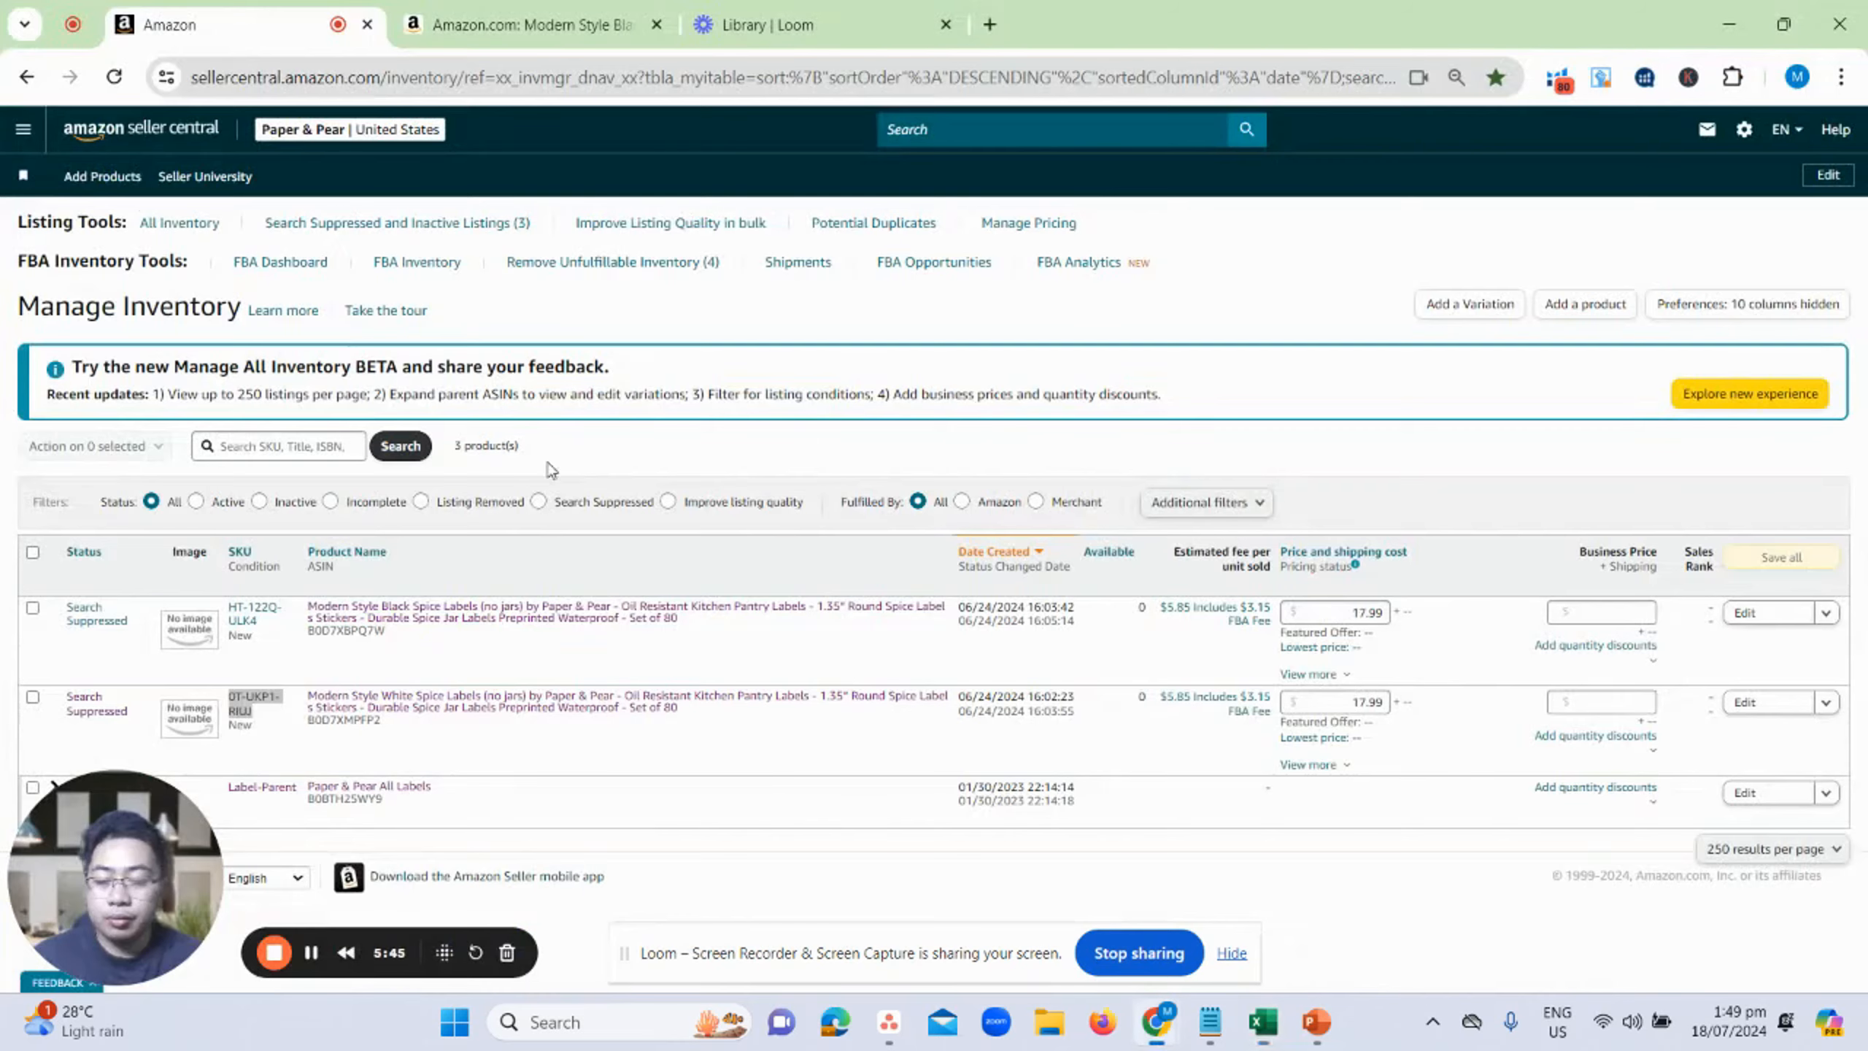
key("alt+Tab")
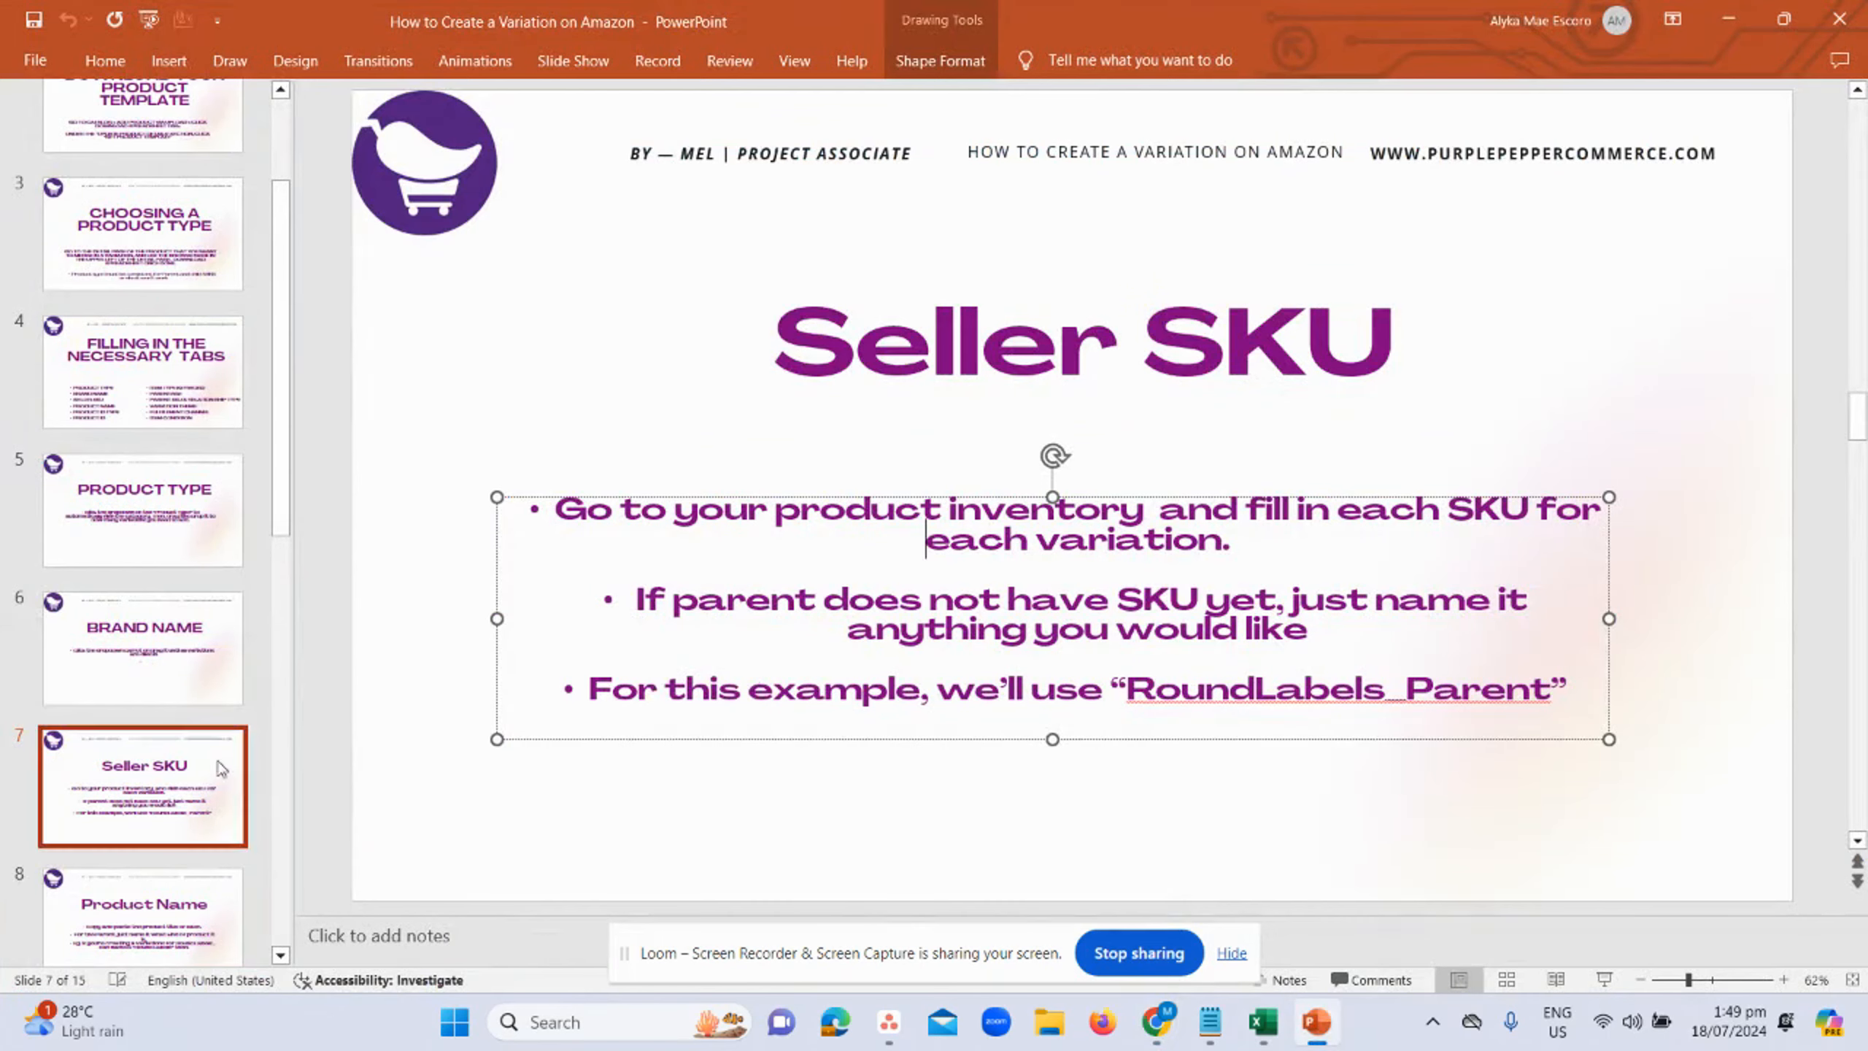
scroll(171, 581, "down", 3)
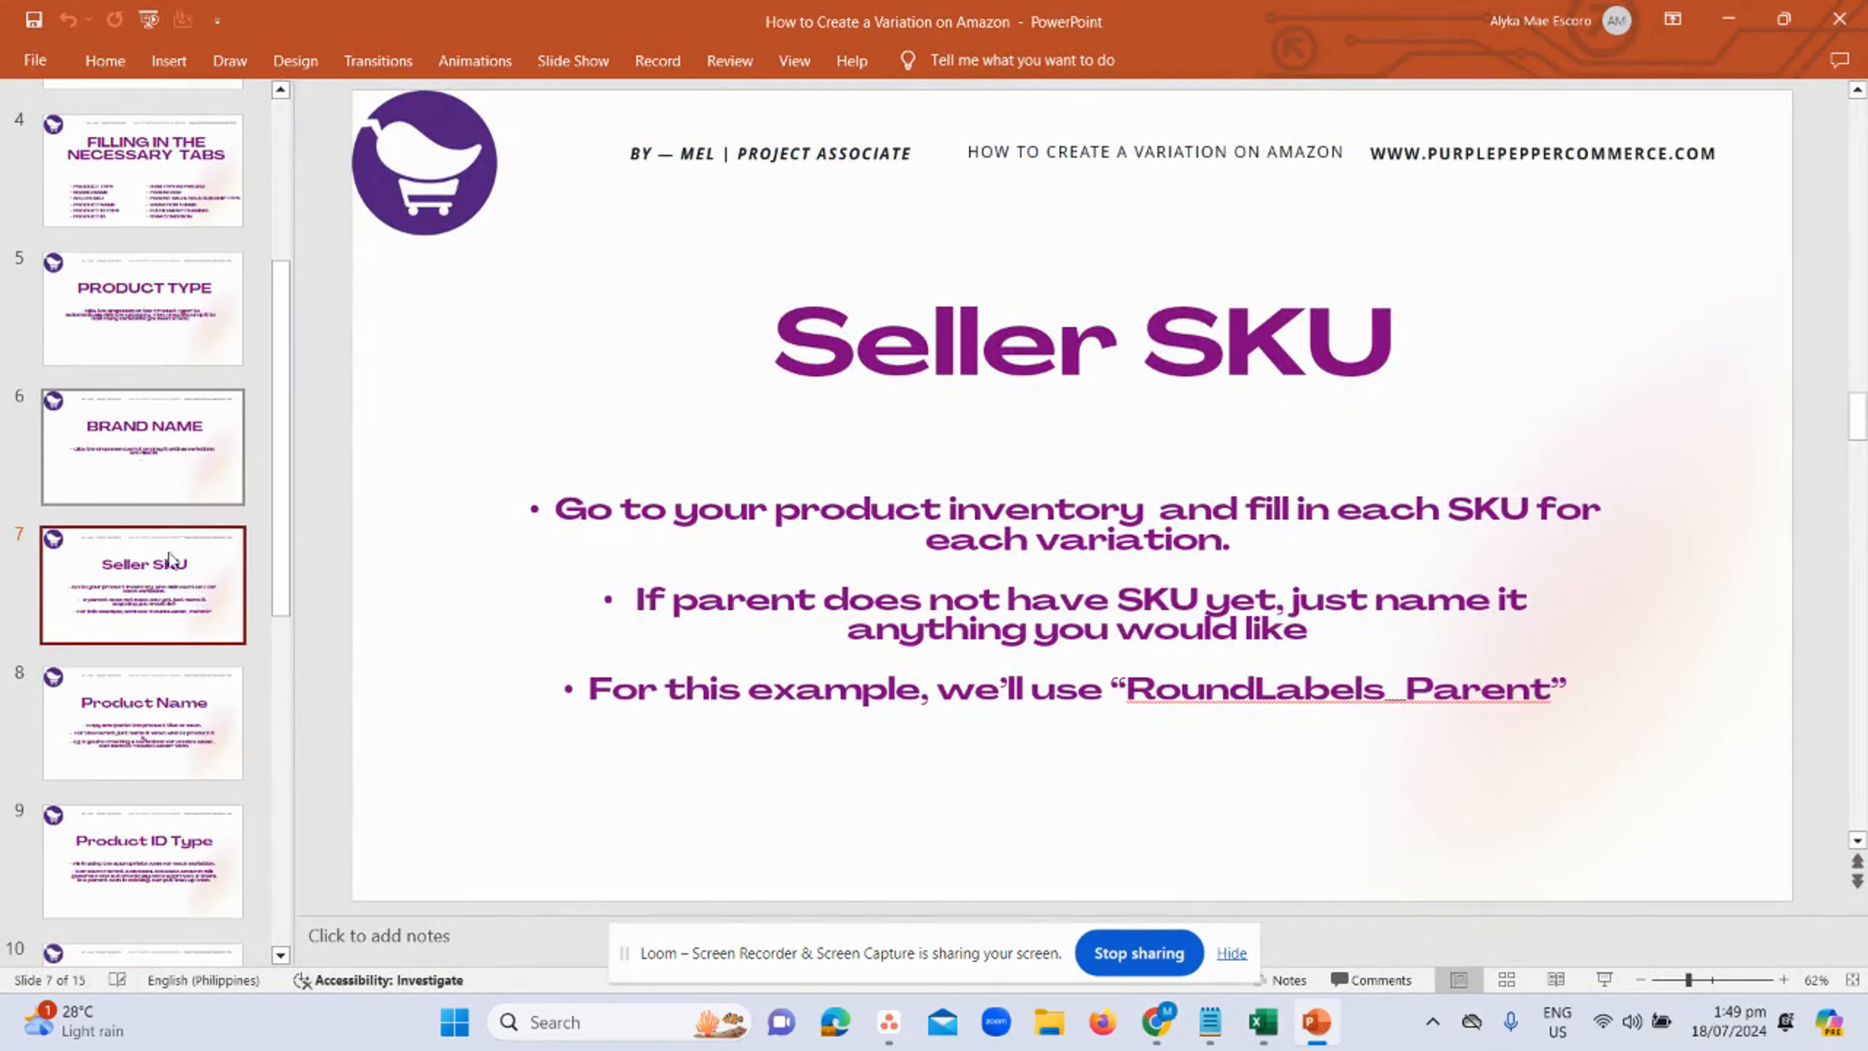
left_click(139, 685)
scroll(204, 503, "down", 1)
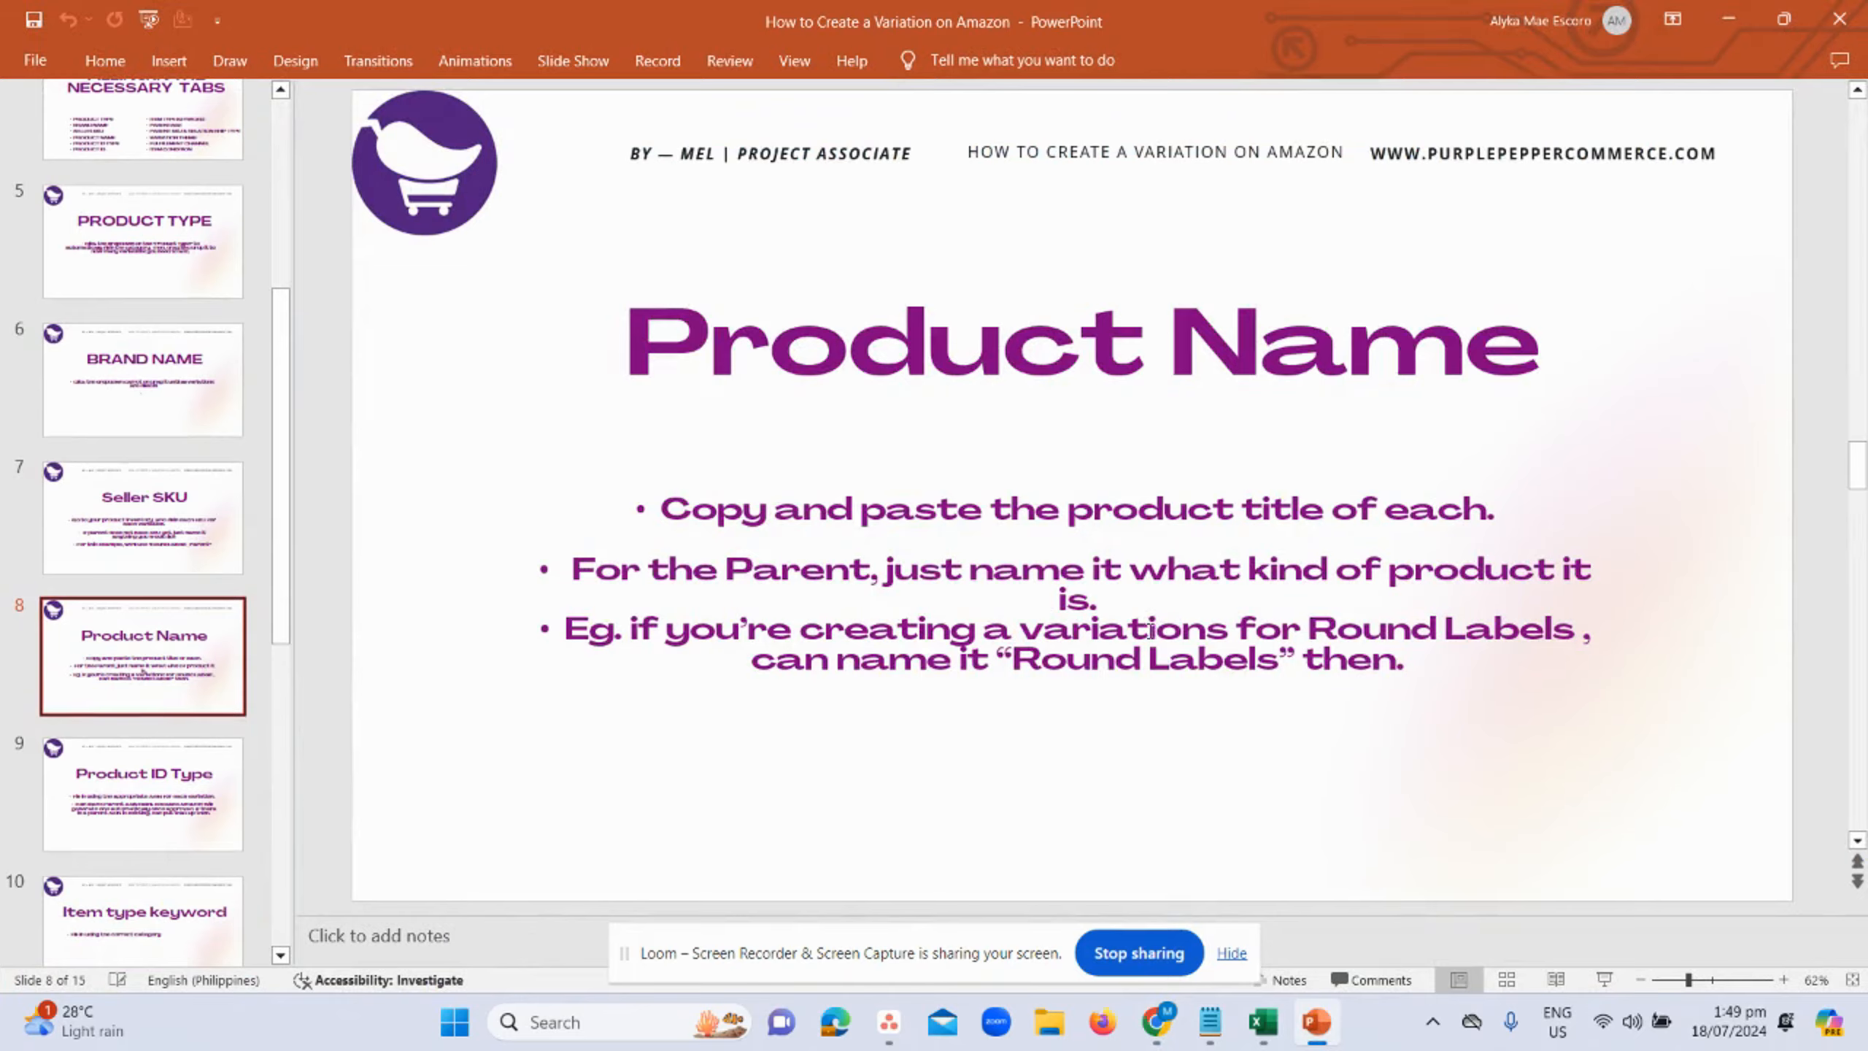
- Copy the Modern Style Black Spice Labels title from the inventory into Product Name in row 5 of the Excel template, trimming the trailing dots
key("alt+Tab")
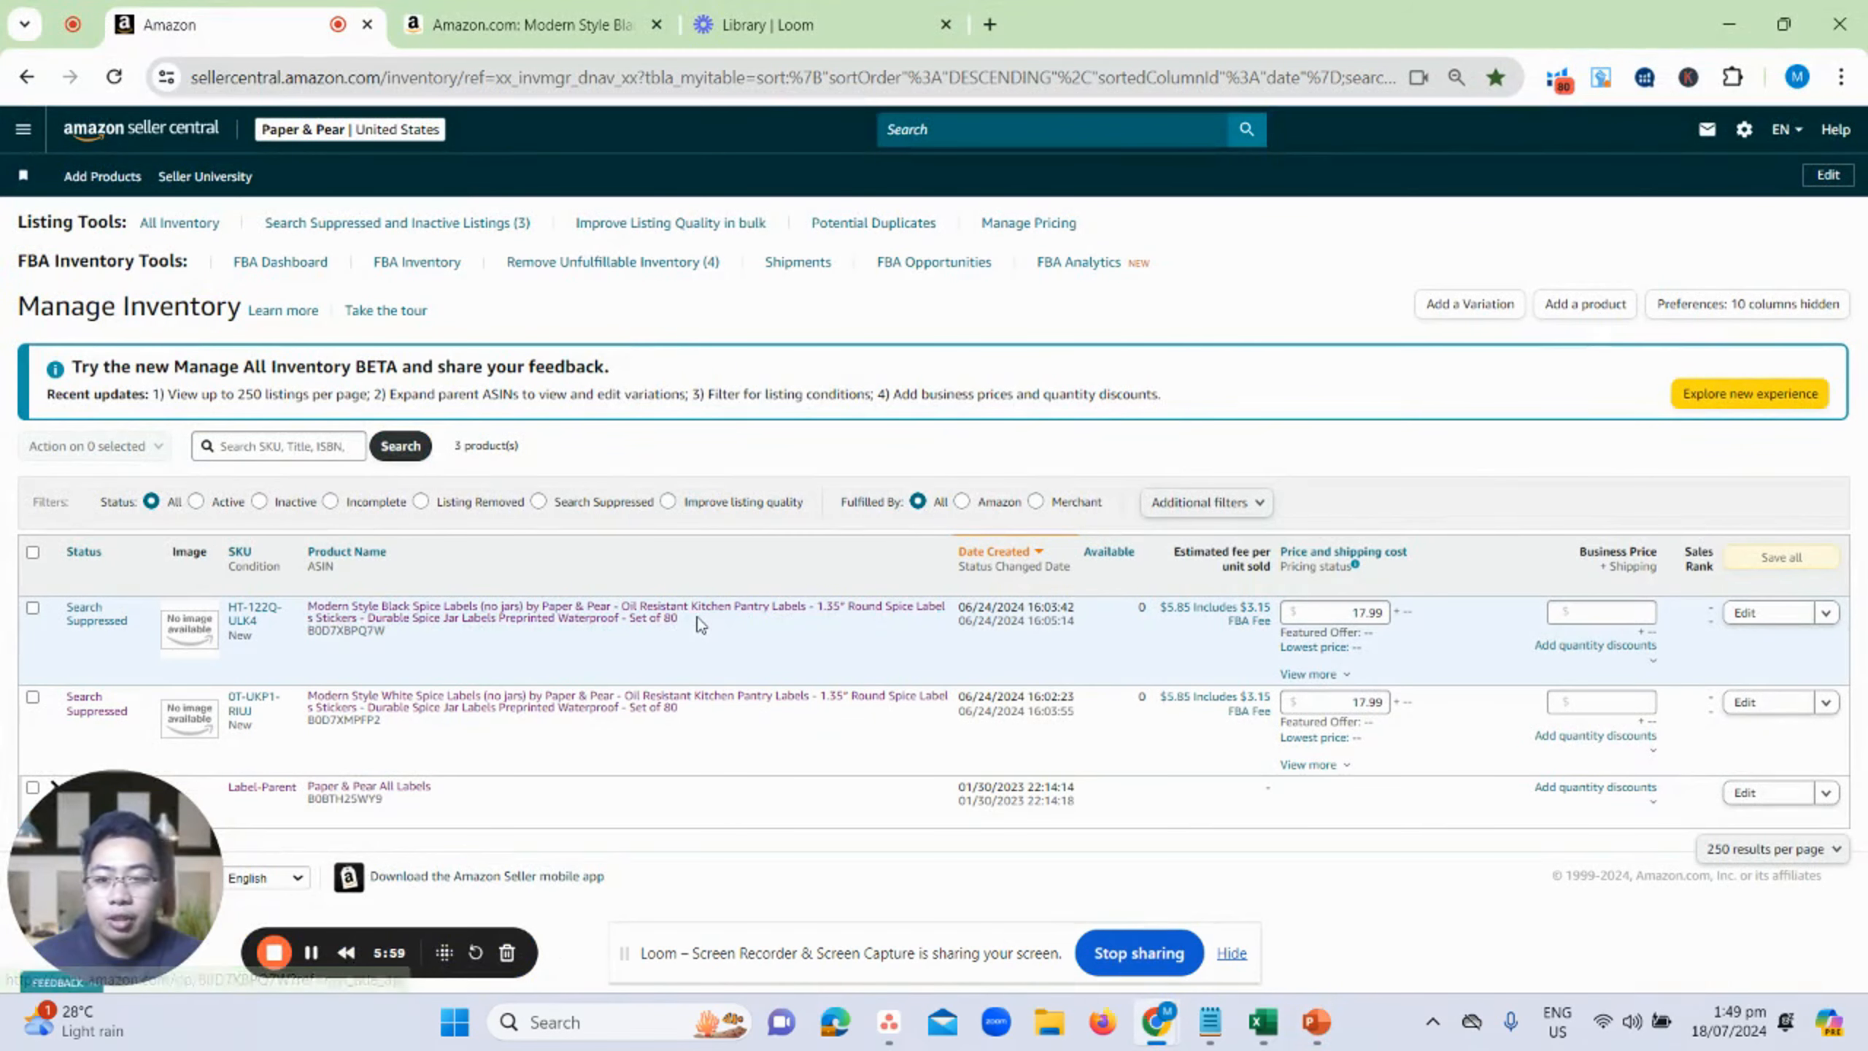
left_click_drag(699, 624, 307, 604)
key("ctrl+c")
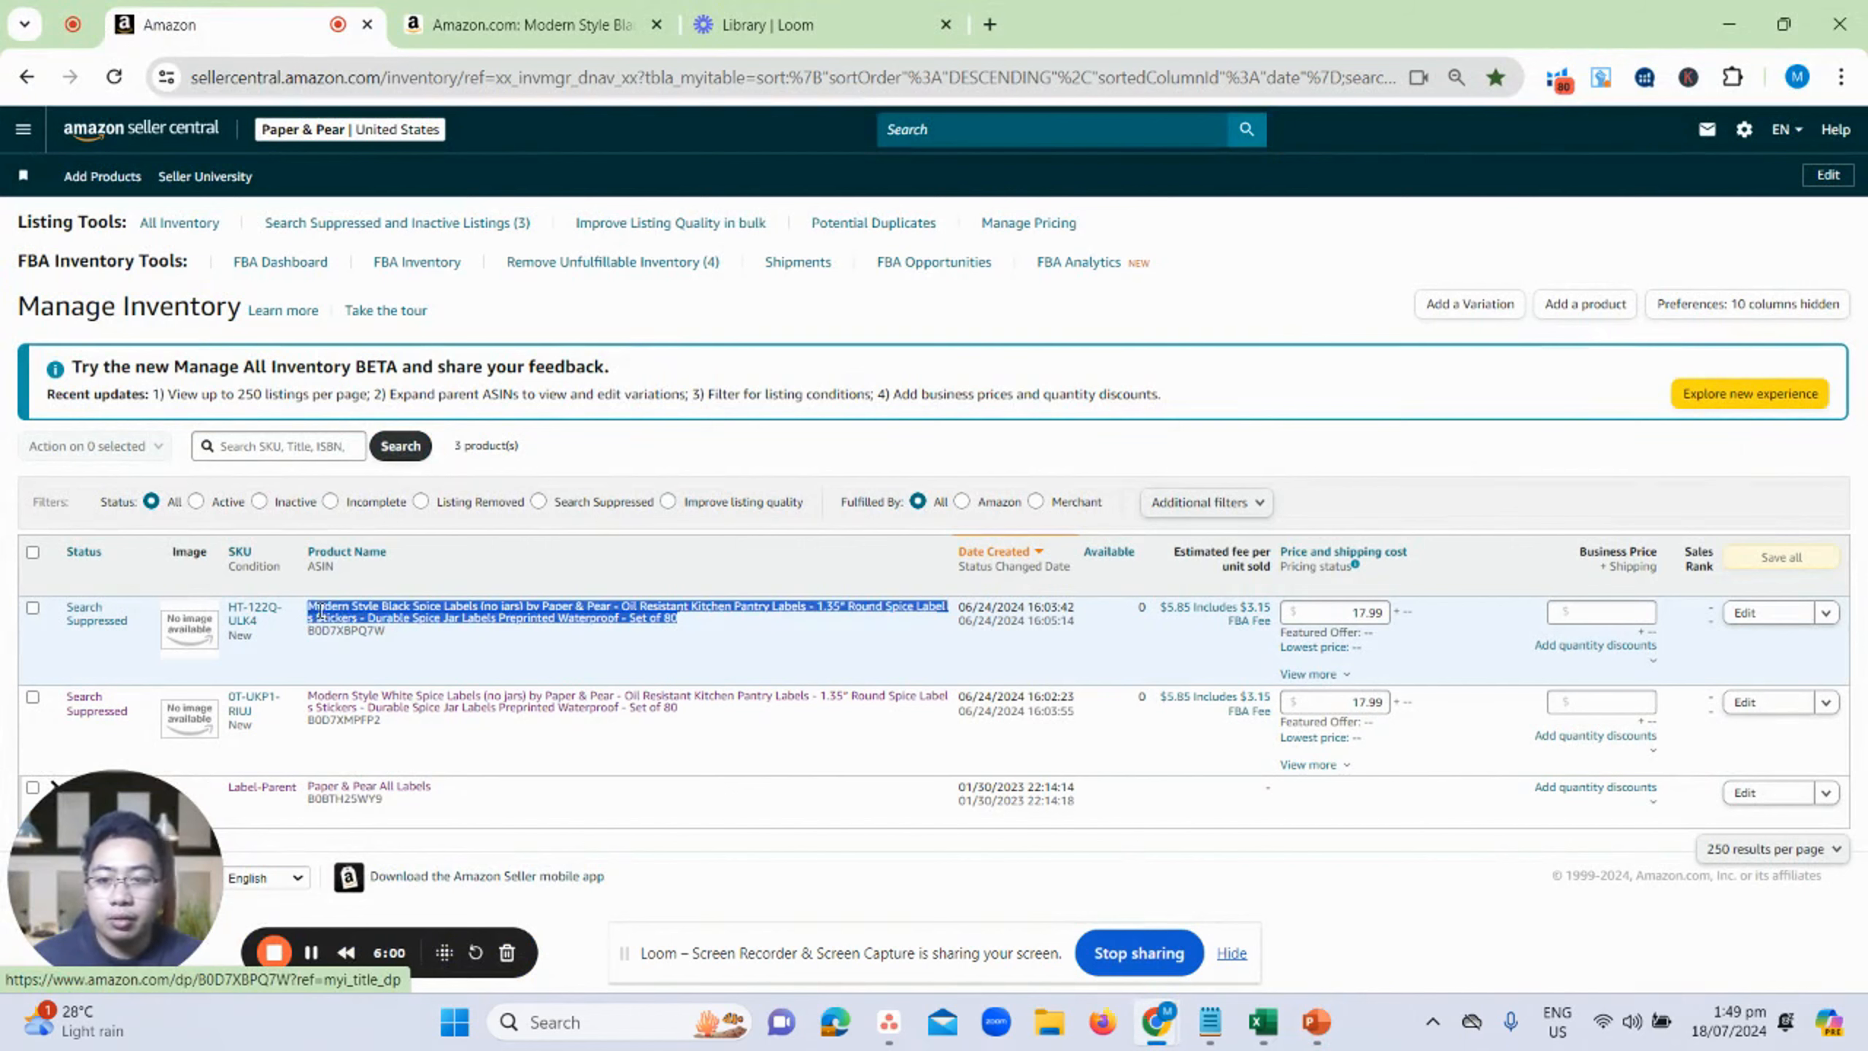
left_click(657, 8)
left_click(236, 24)
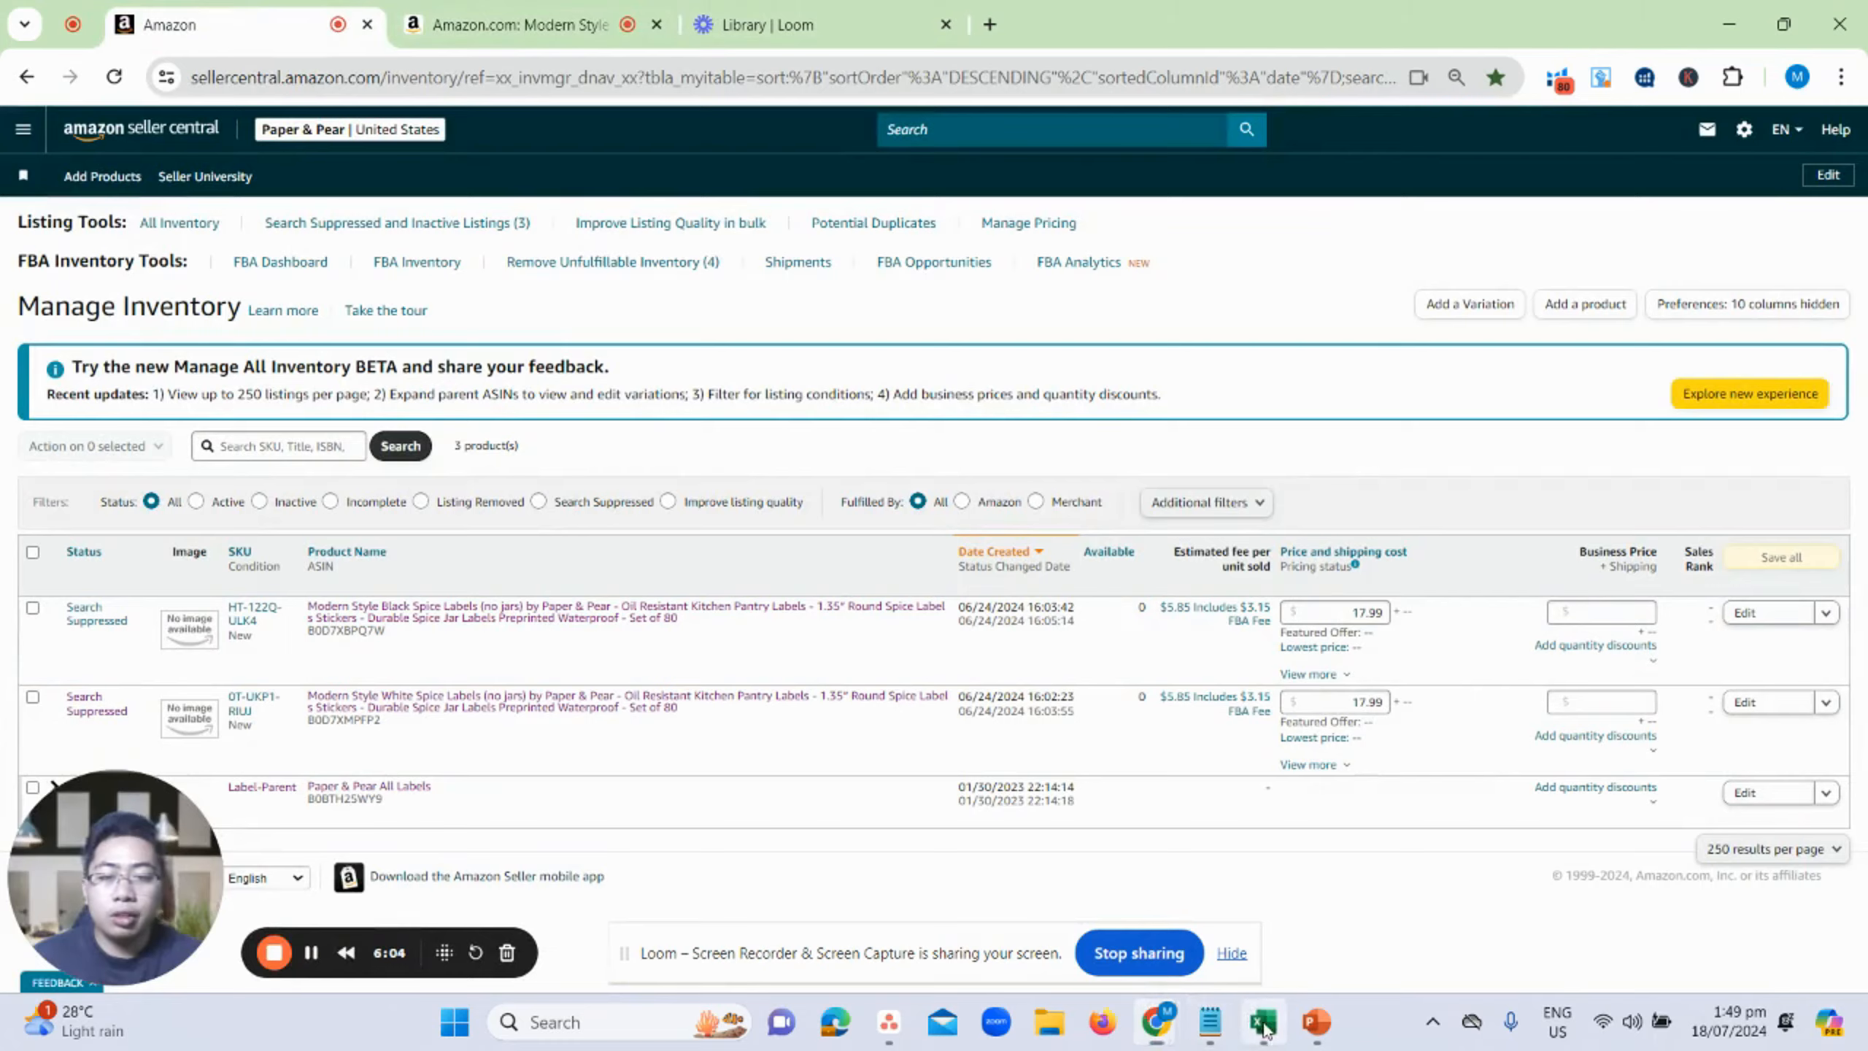
left_click(1264, 1025)
left_click(654, 384)
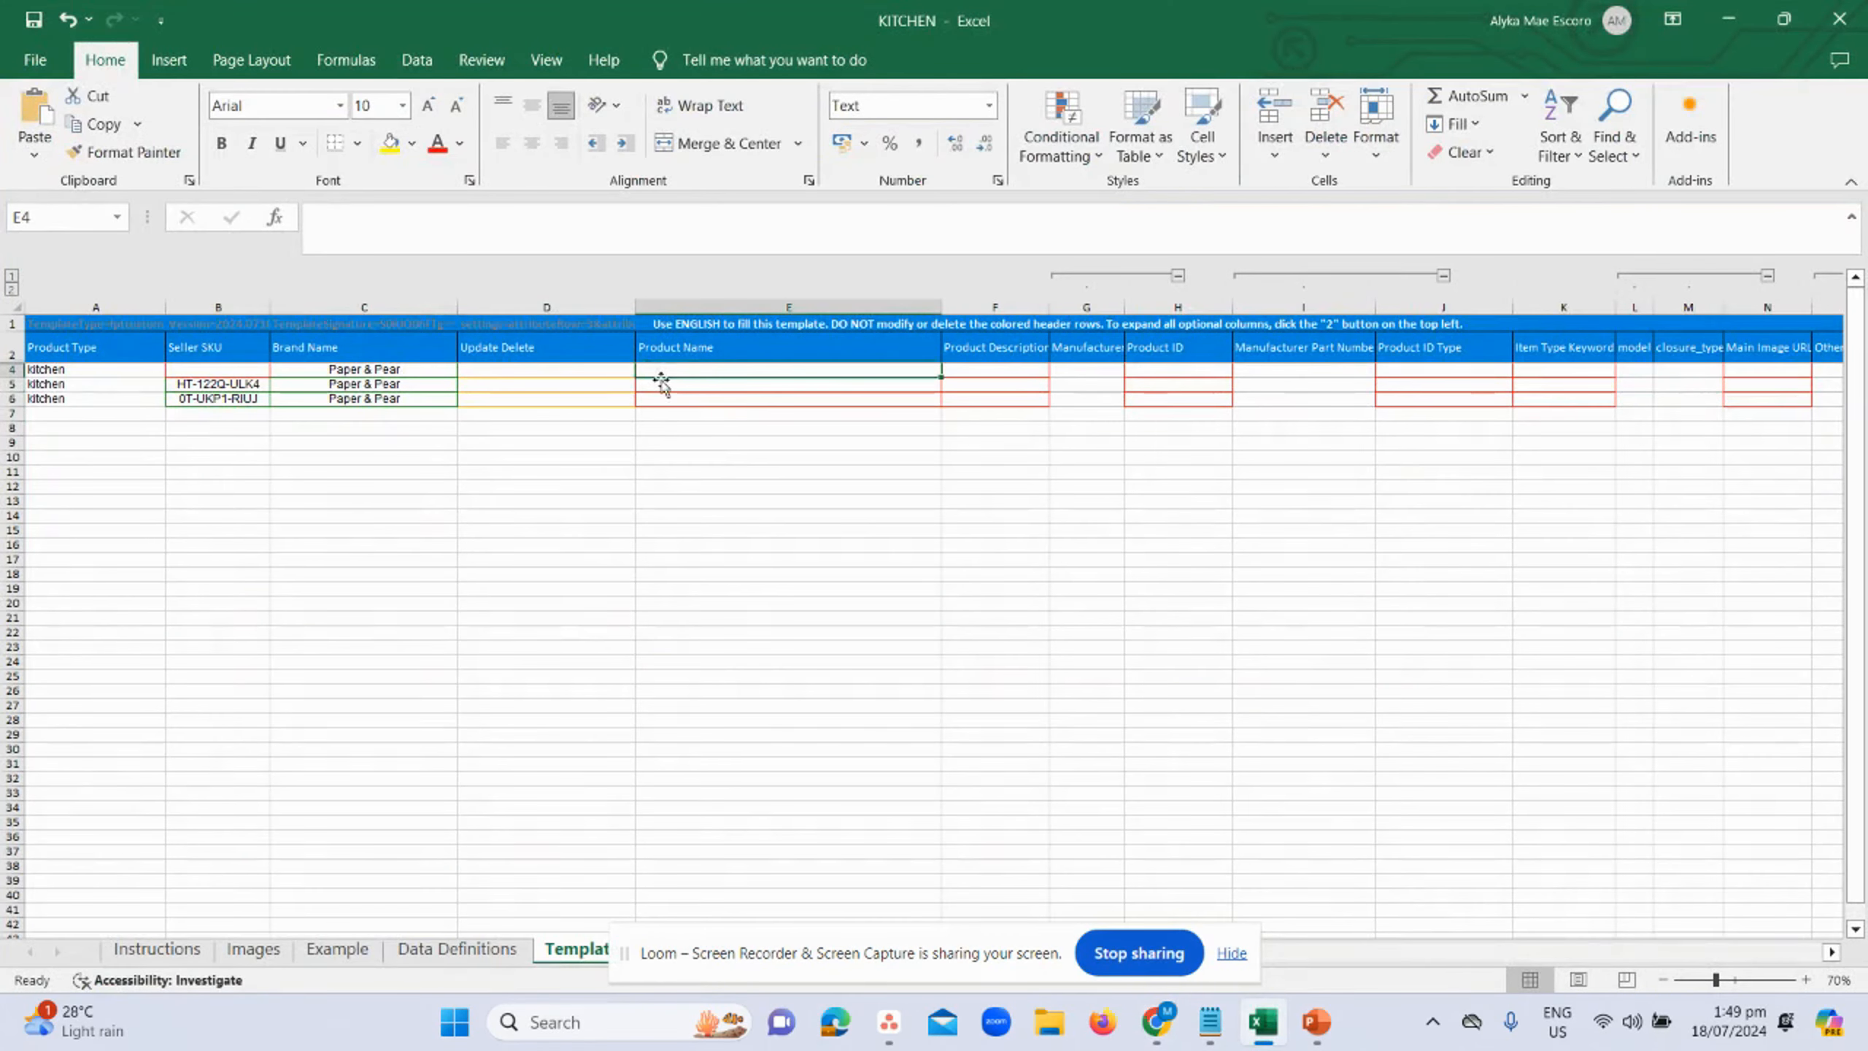
double_click(660, 383)
key("ctrl+v")
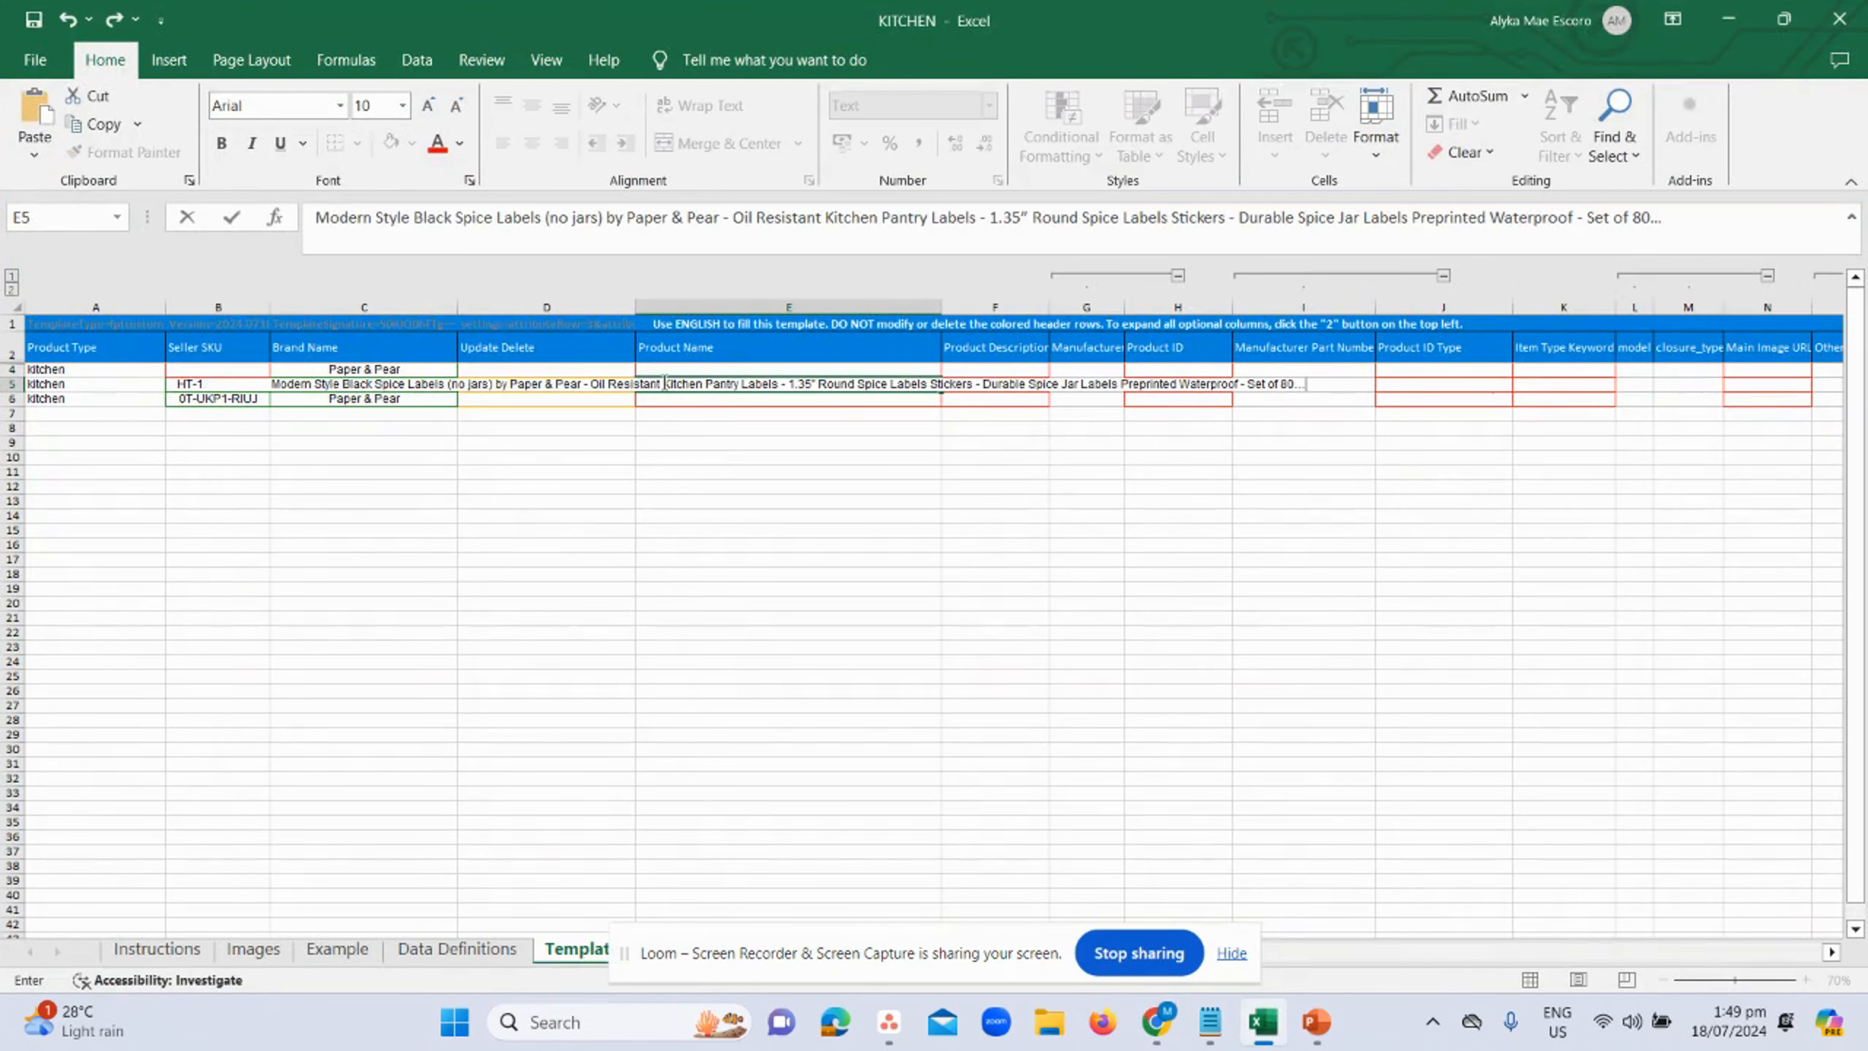
key("BackSpace")
- Copy the Modern Style White Spice Labels title from the inventory into Product Name in row 6 of the Excel template
key("alt+Tab")
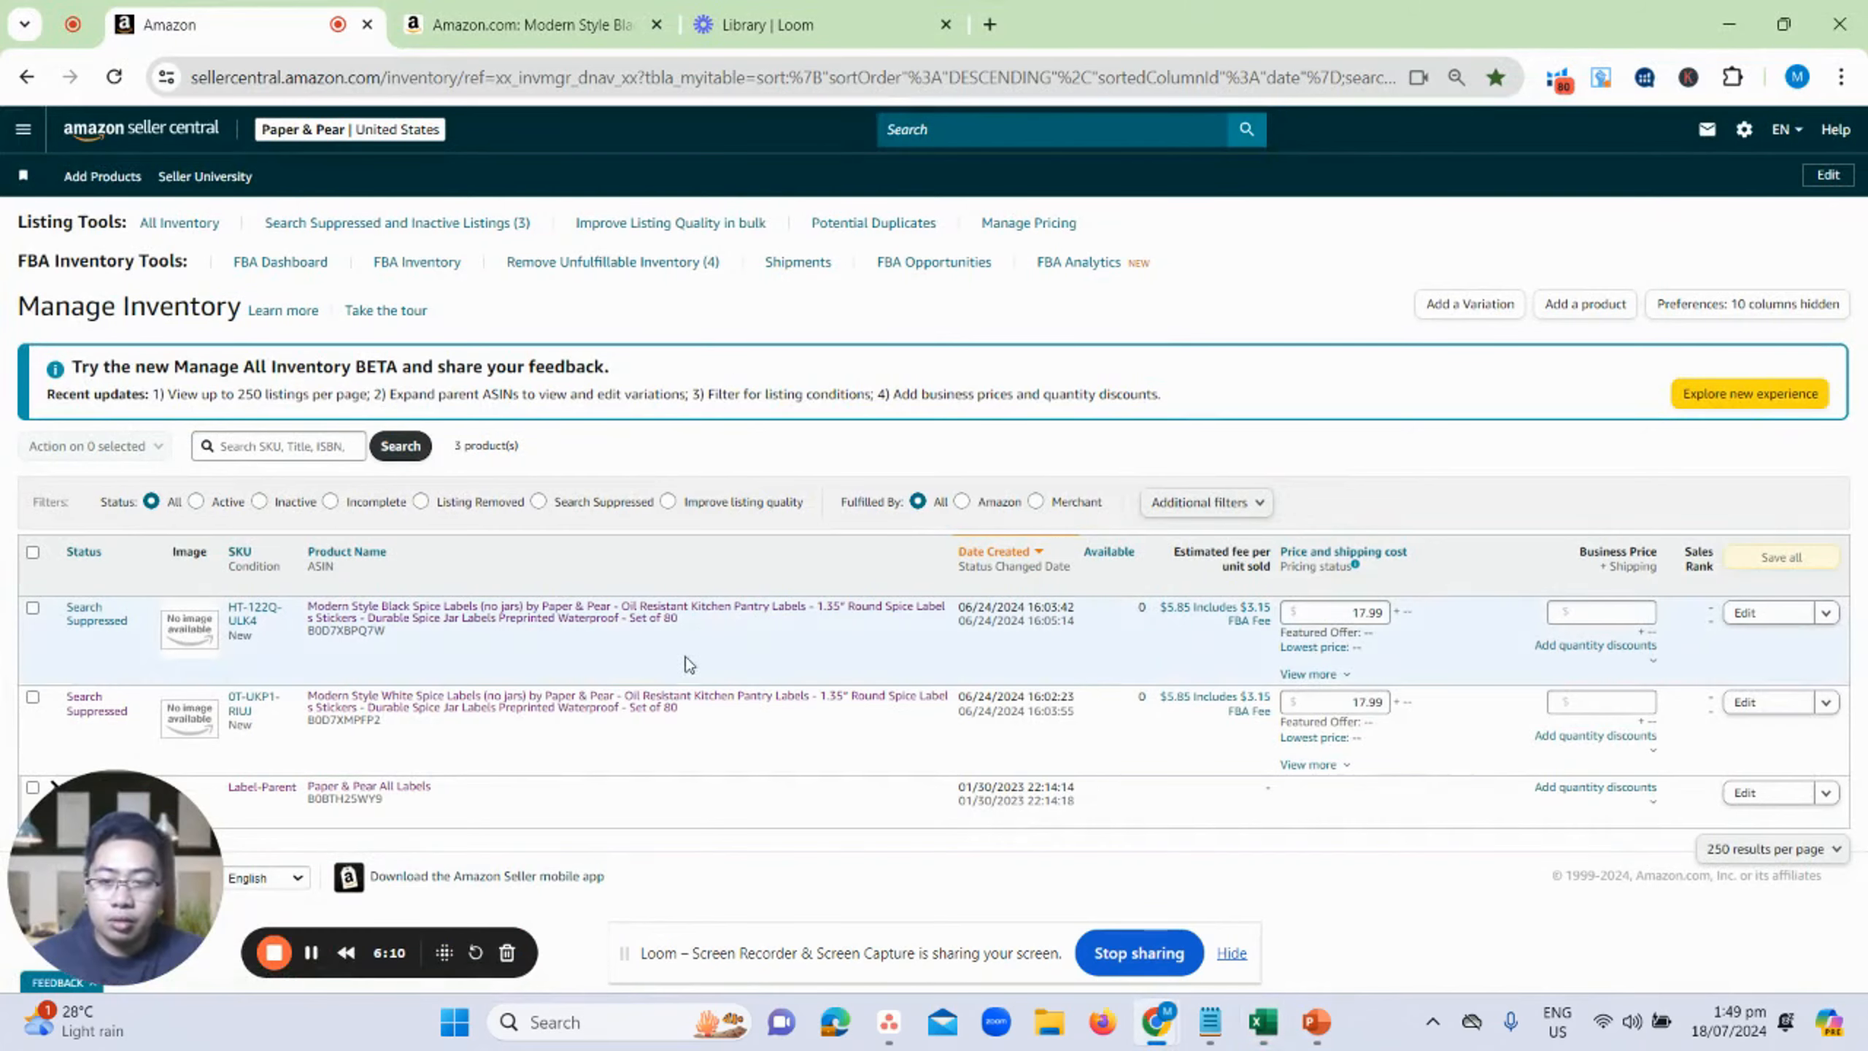
left_click_drag(677, 710, 304, 703)
key("ctrl+c")
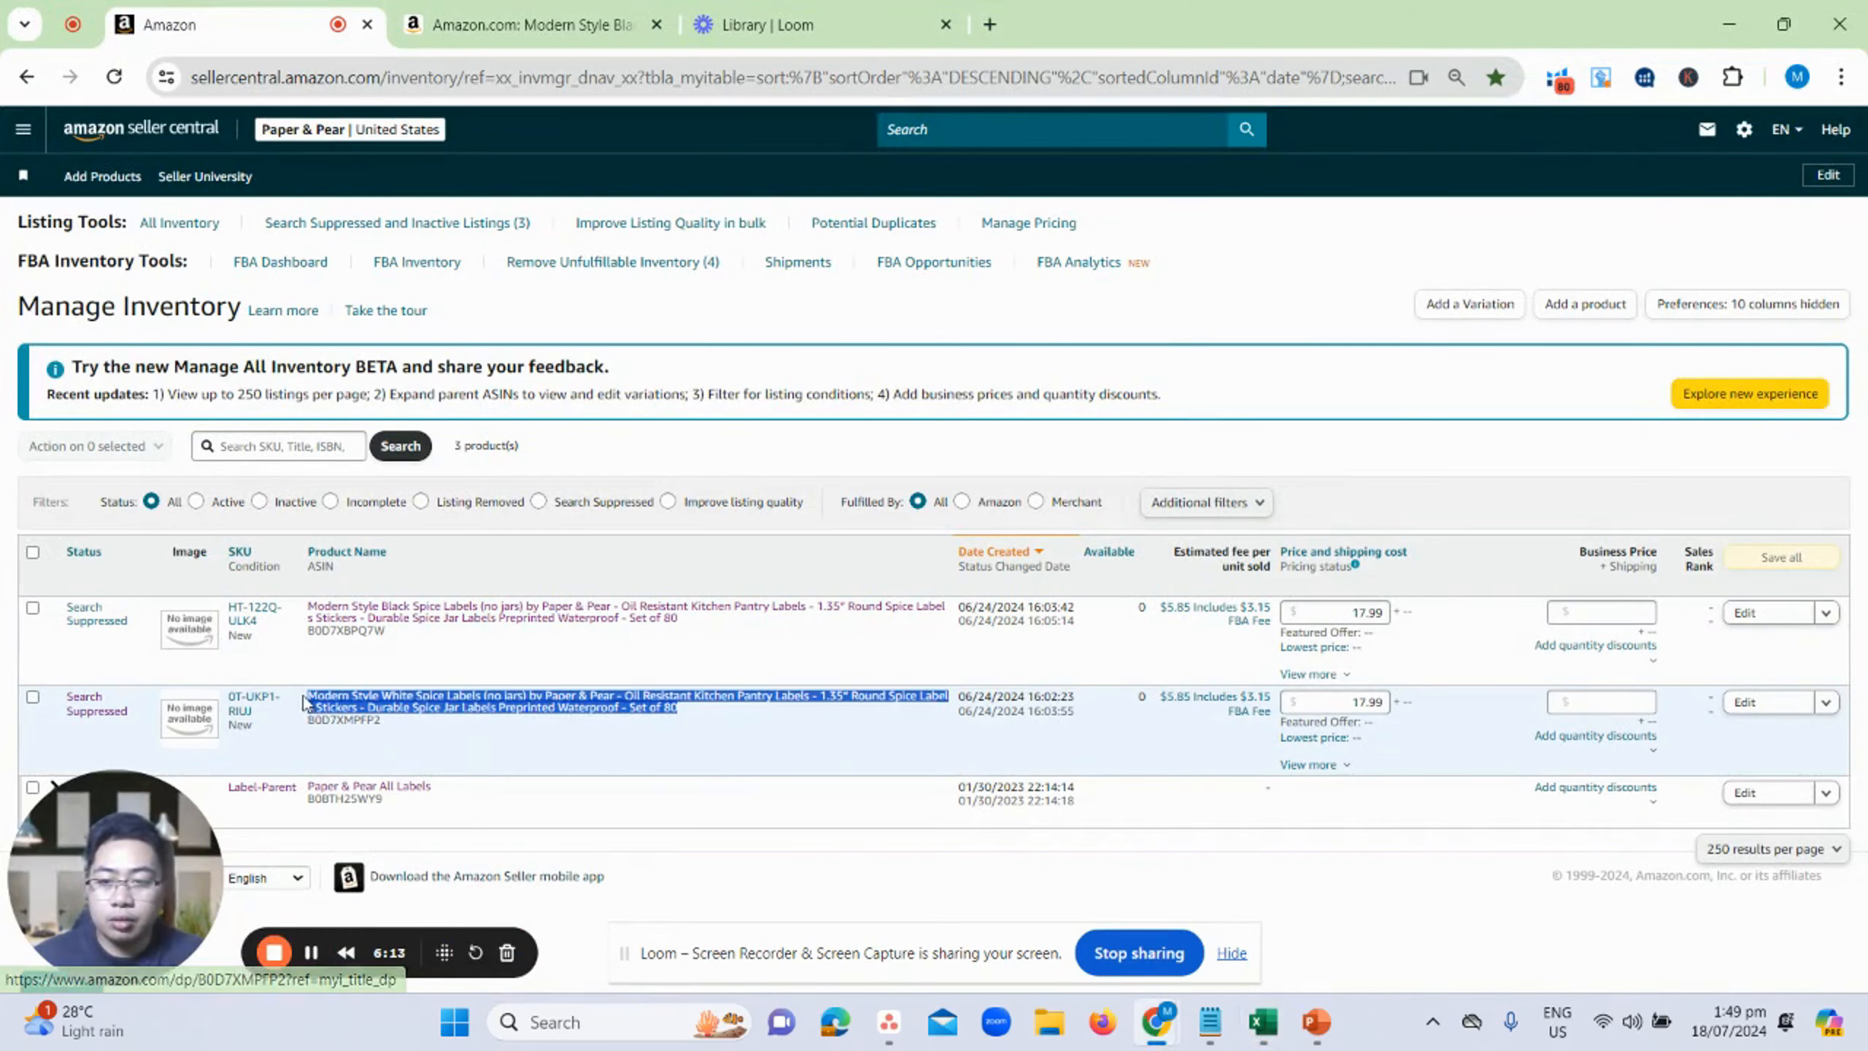
key("alt+Tab")
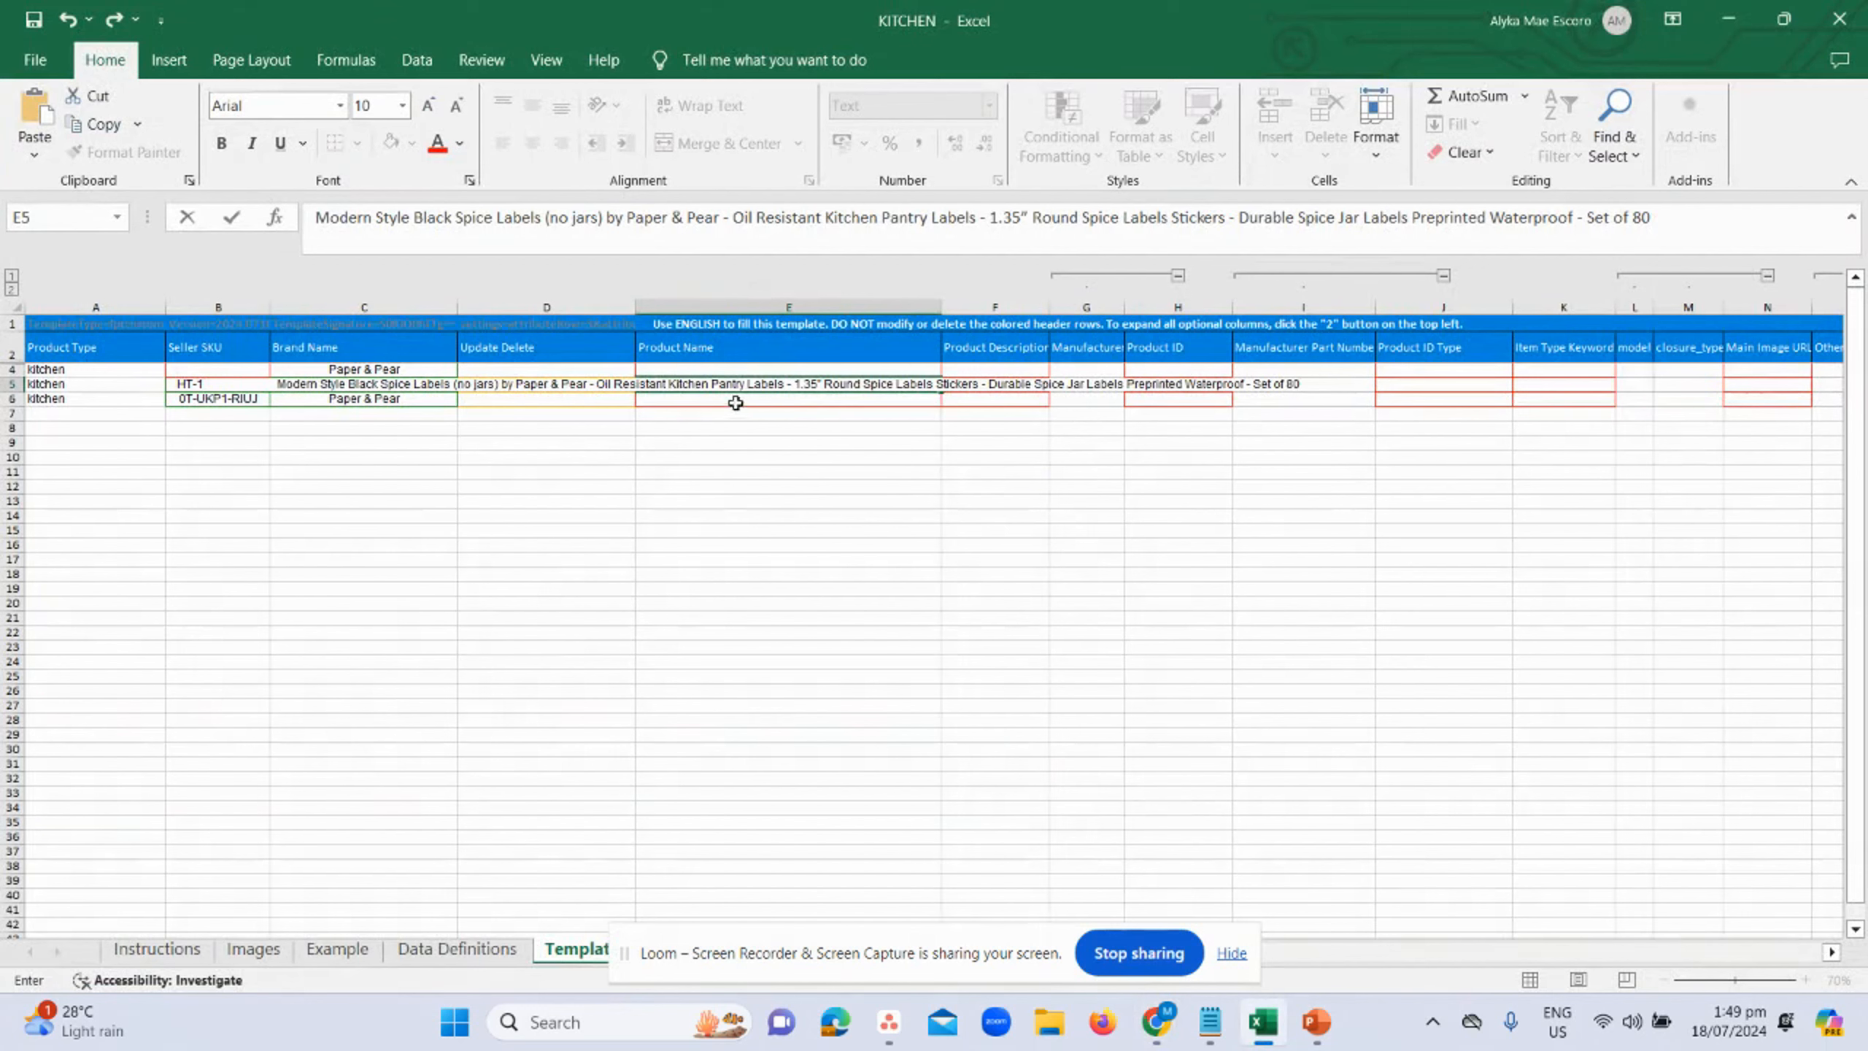
left_click(736, 403)
key("ctrl+v")
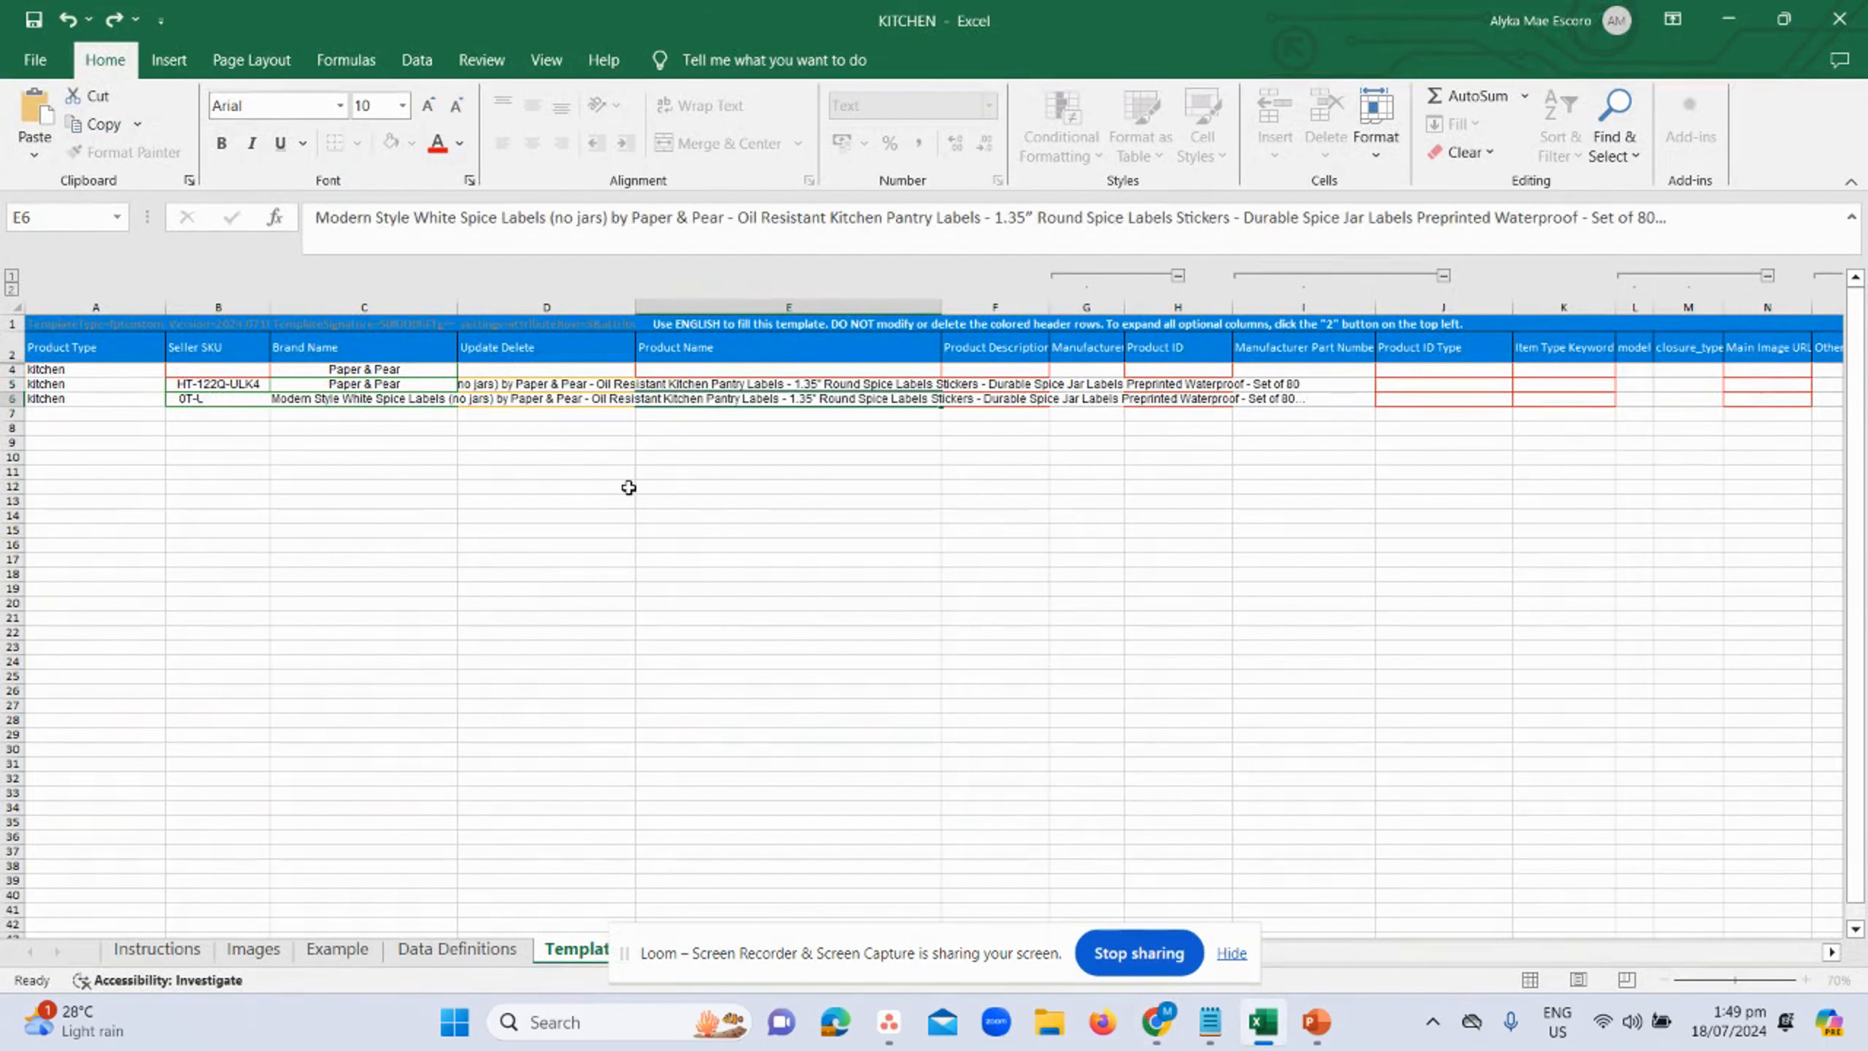
- Set Update Delete to PartialUpdate for the parent in row 4 and fill it down through row 6
left_click(629, 488)
left_click(509, 386)
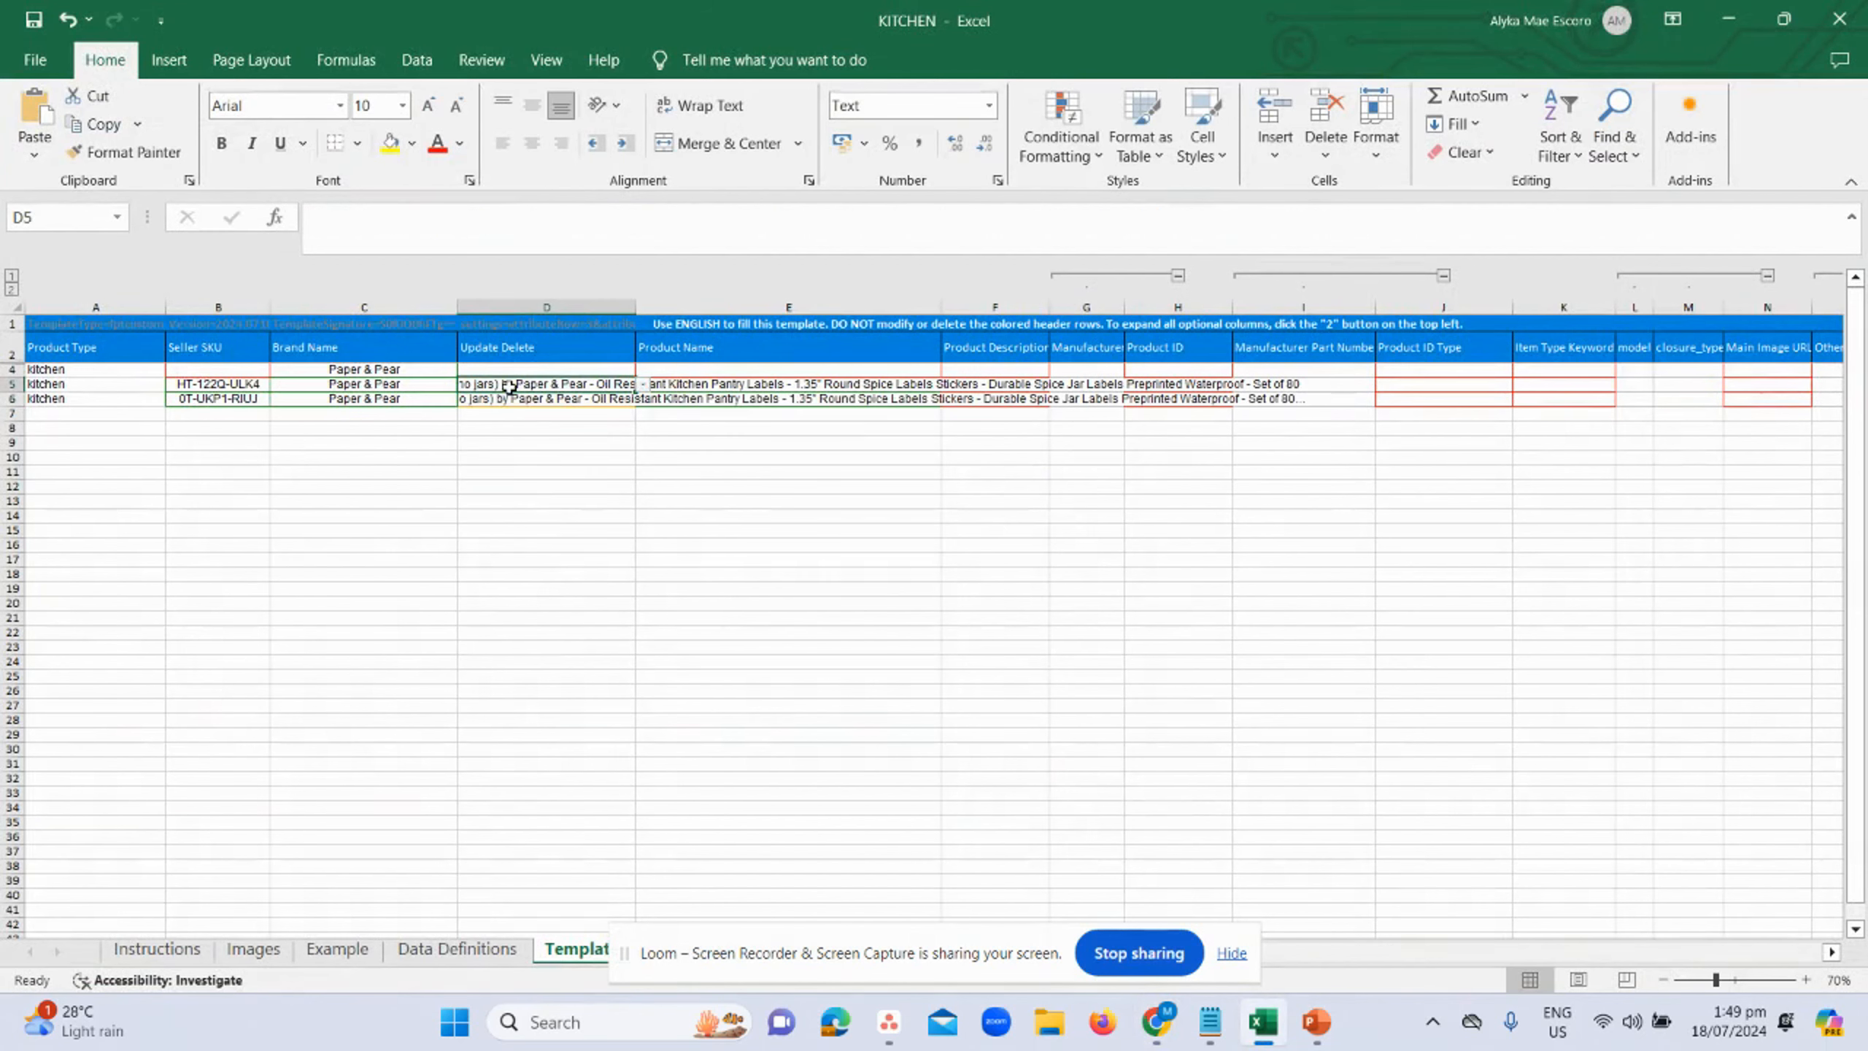
left_click(593, 370)
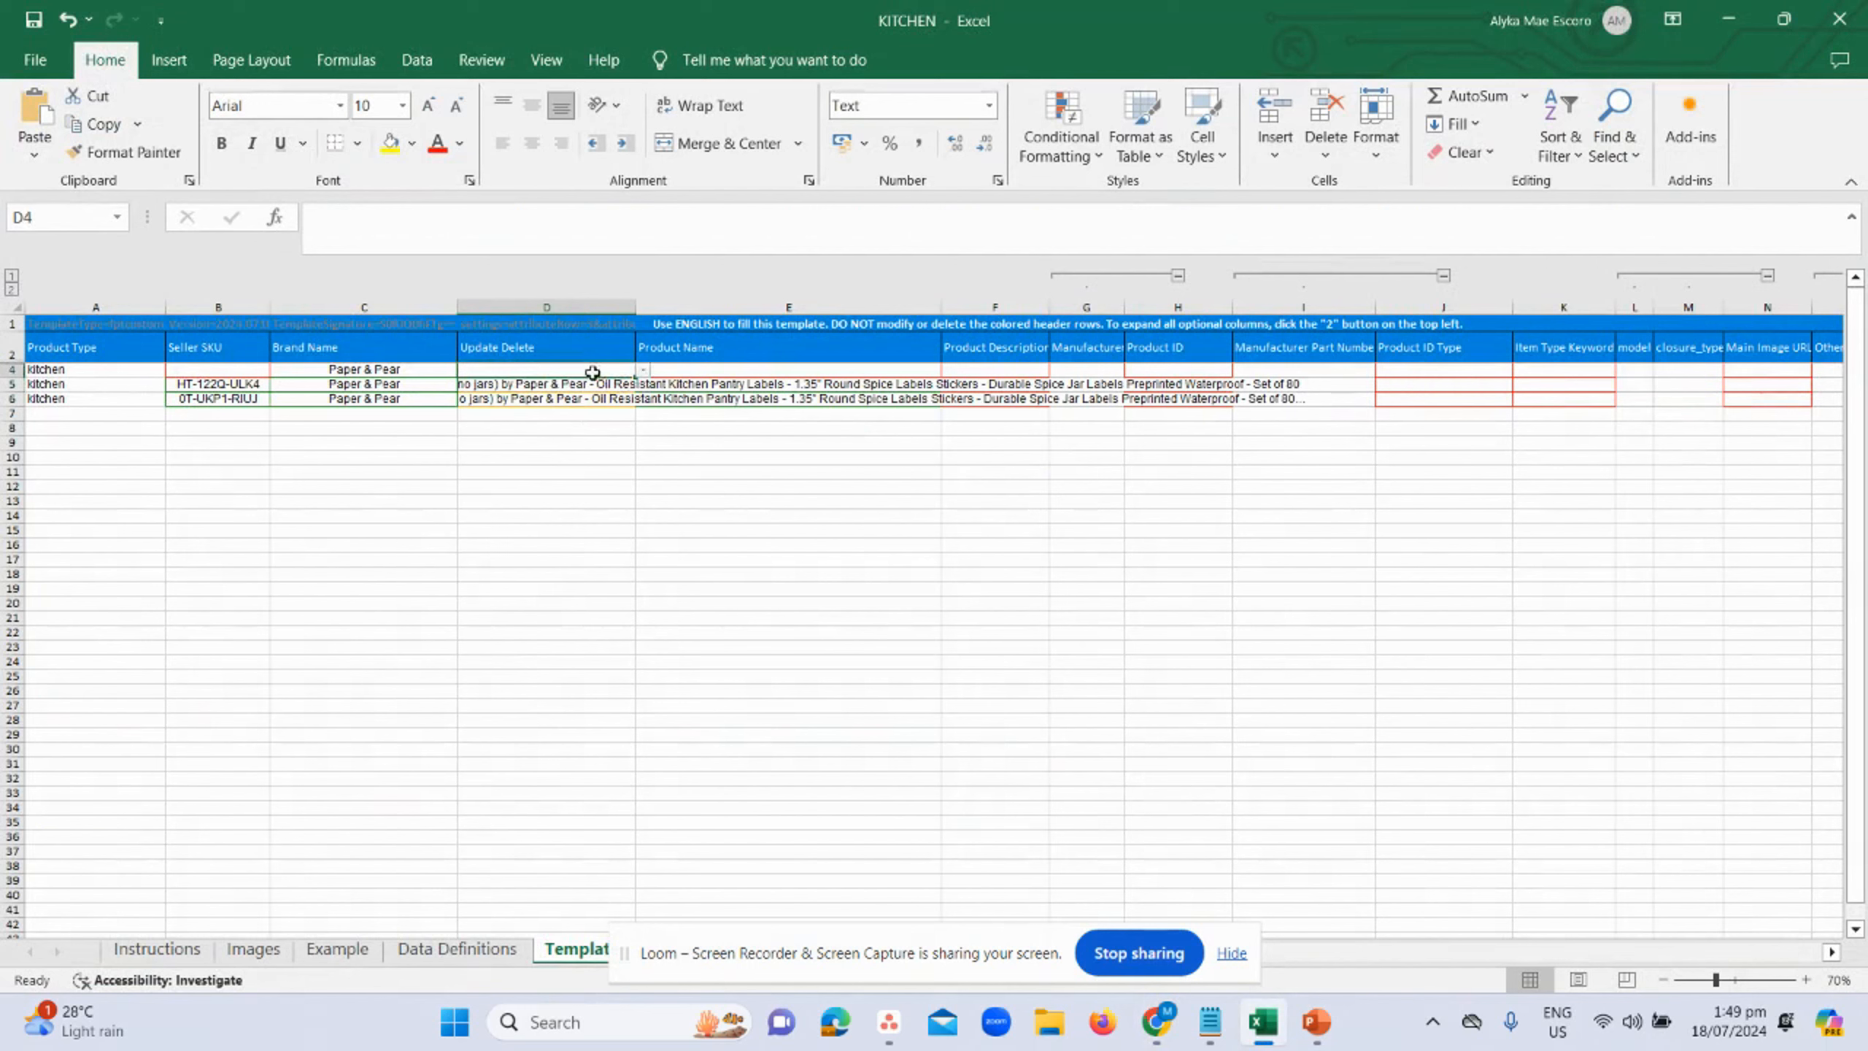
left_click(641, 370)
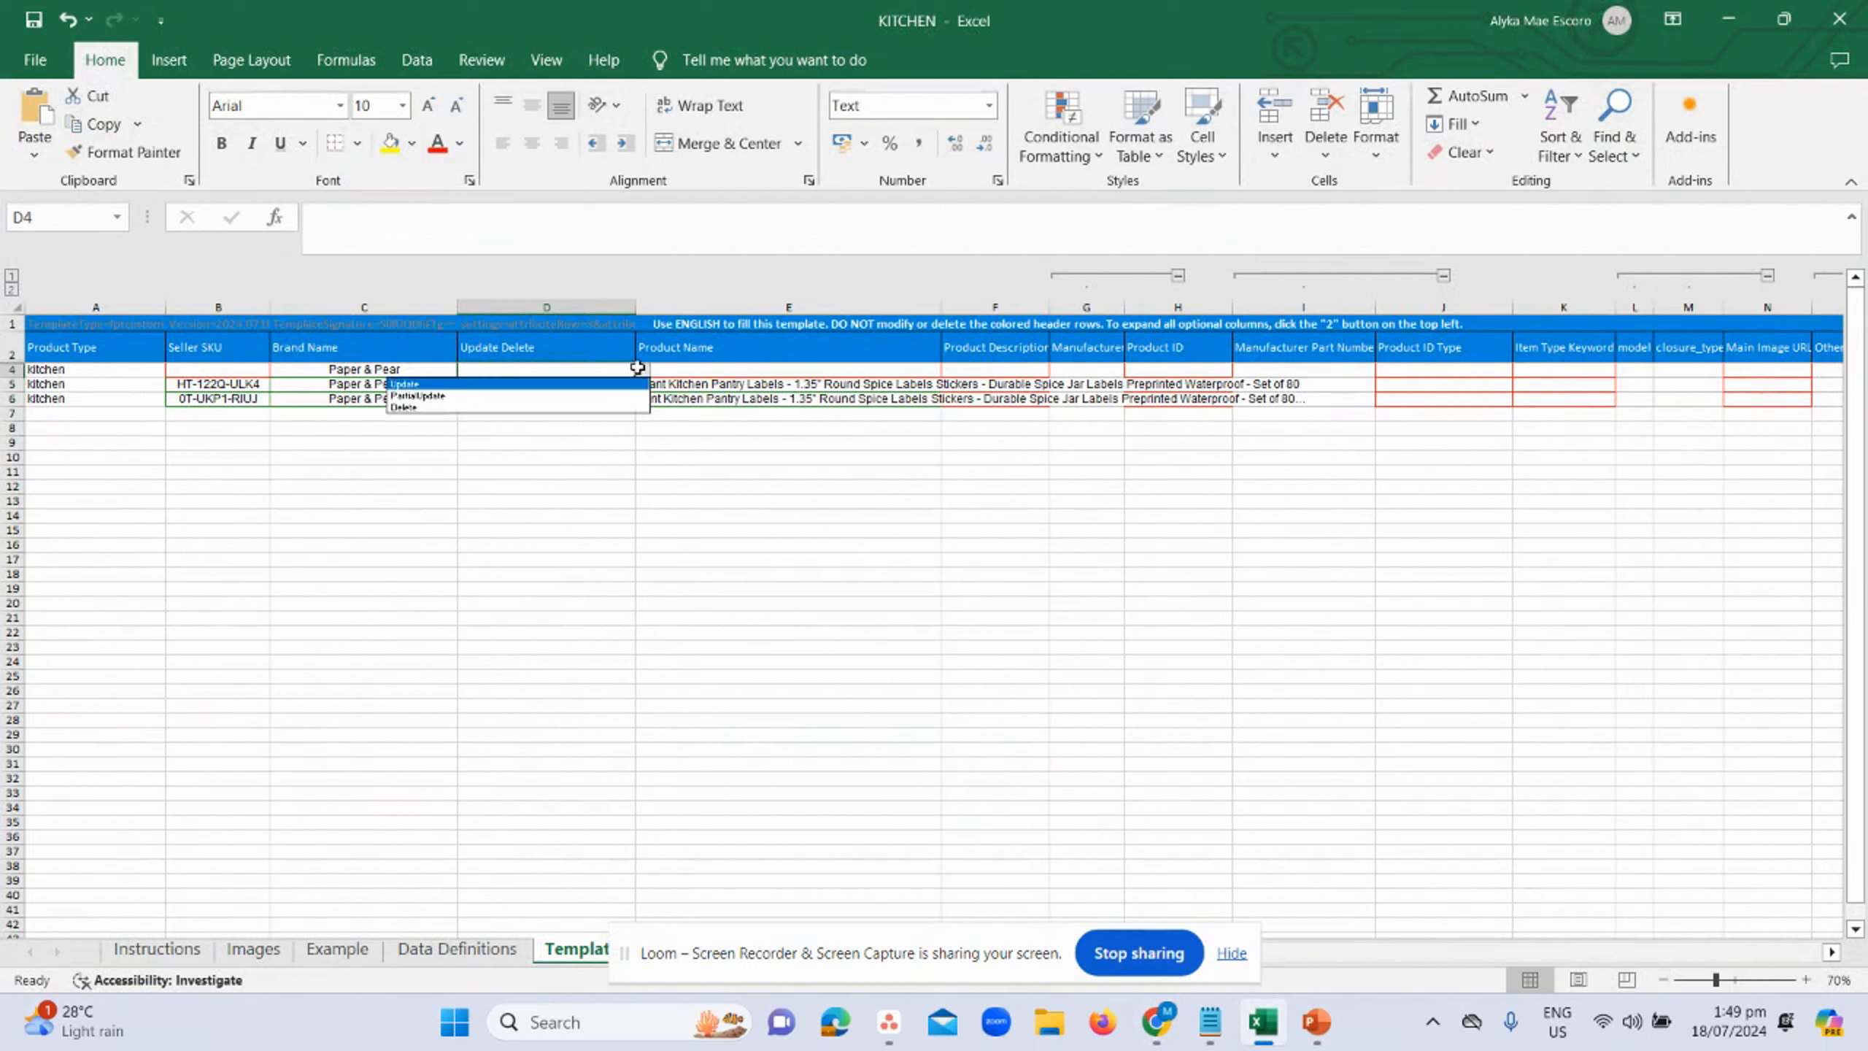
left_click(528, 399)
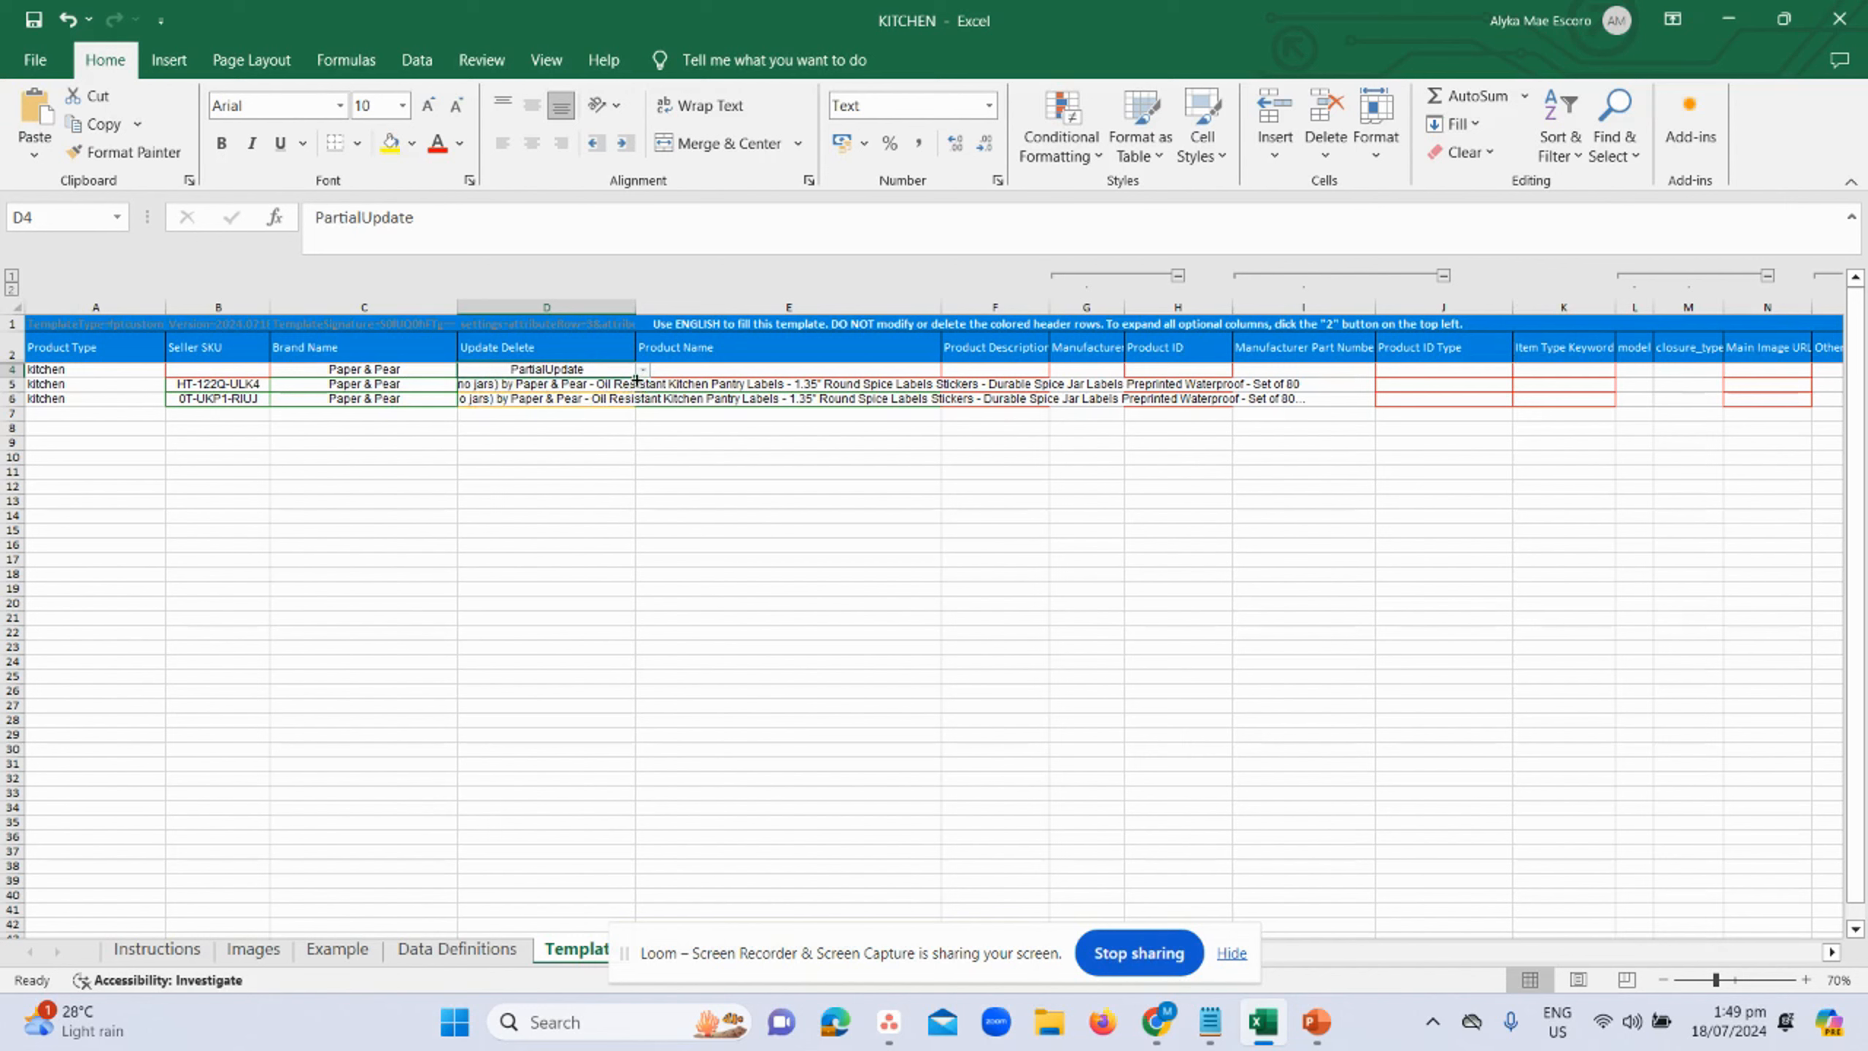
left_click_drag(637, 379, 626, 413)
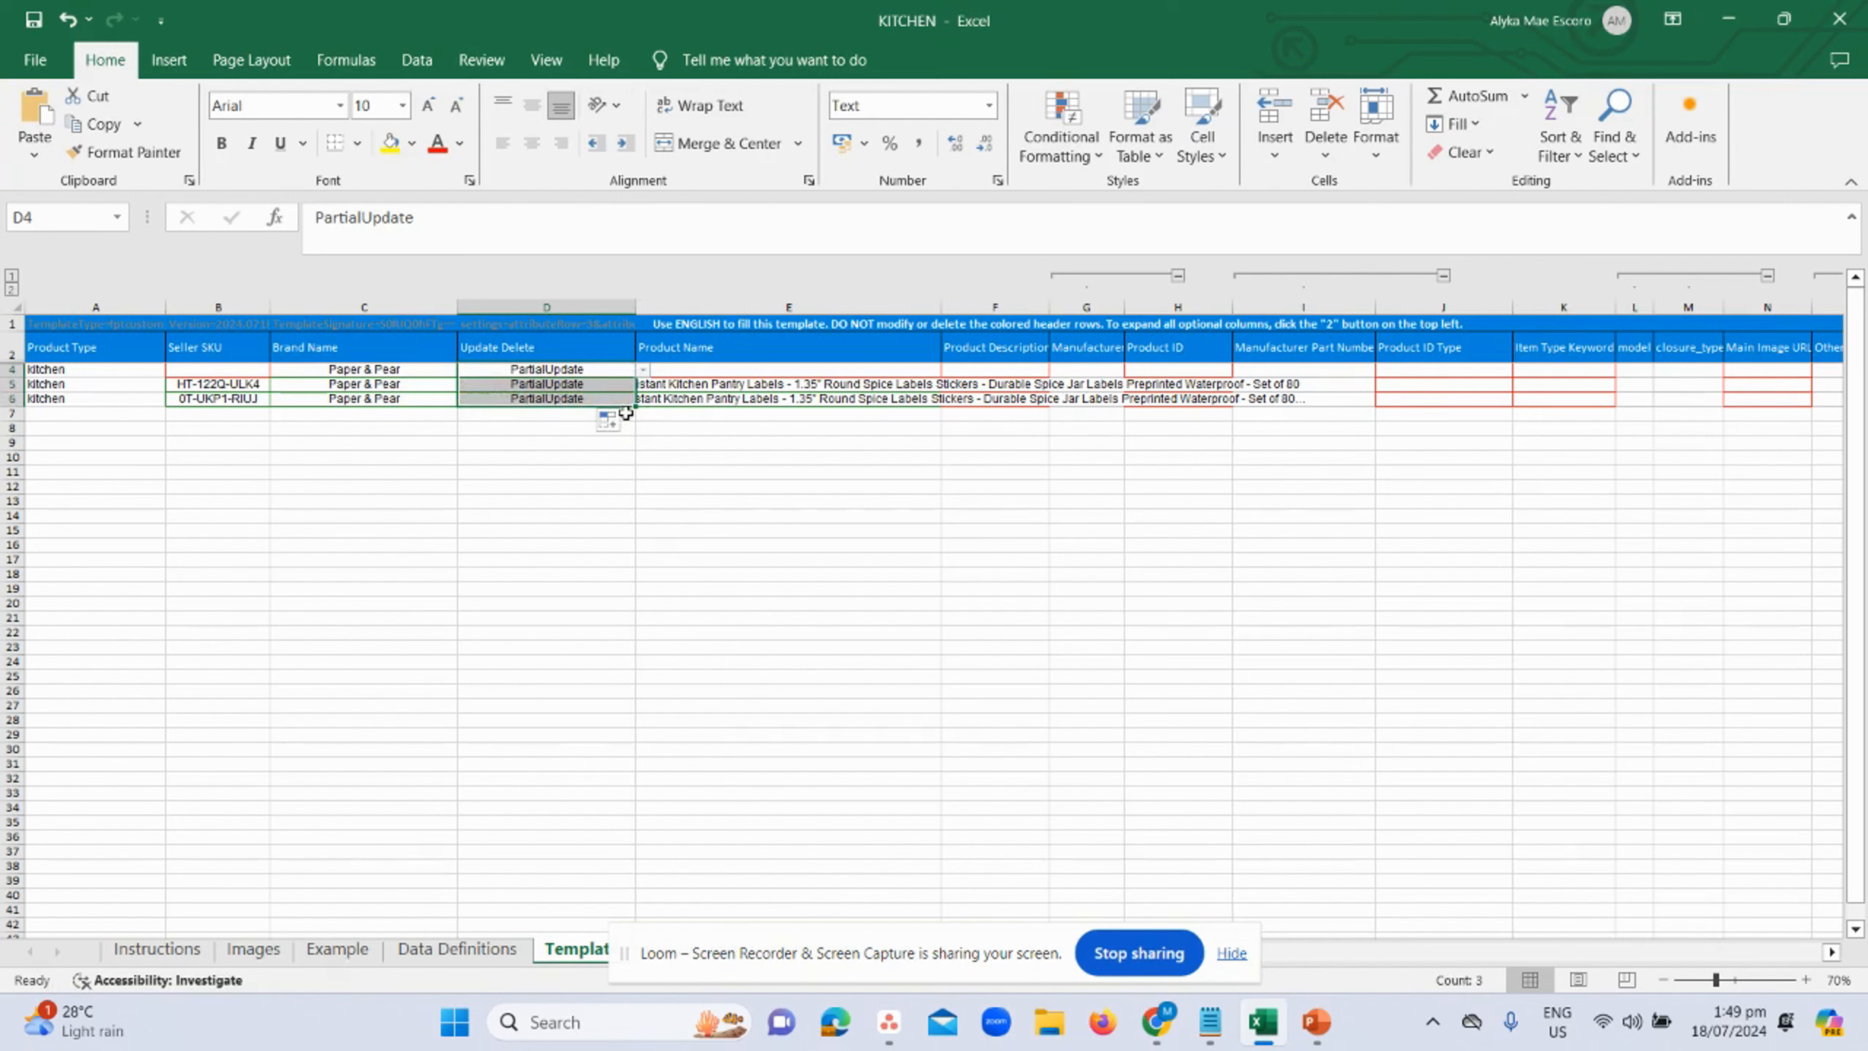
- Open the Modern Style Black Spice Labels product page in a new browser tab from the Seller Central inventory and return to Excel
key("alt+Tab")
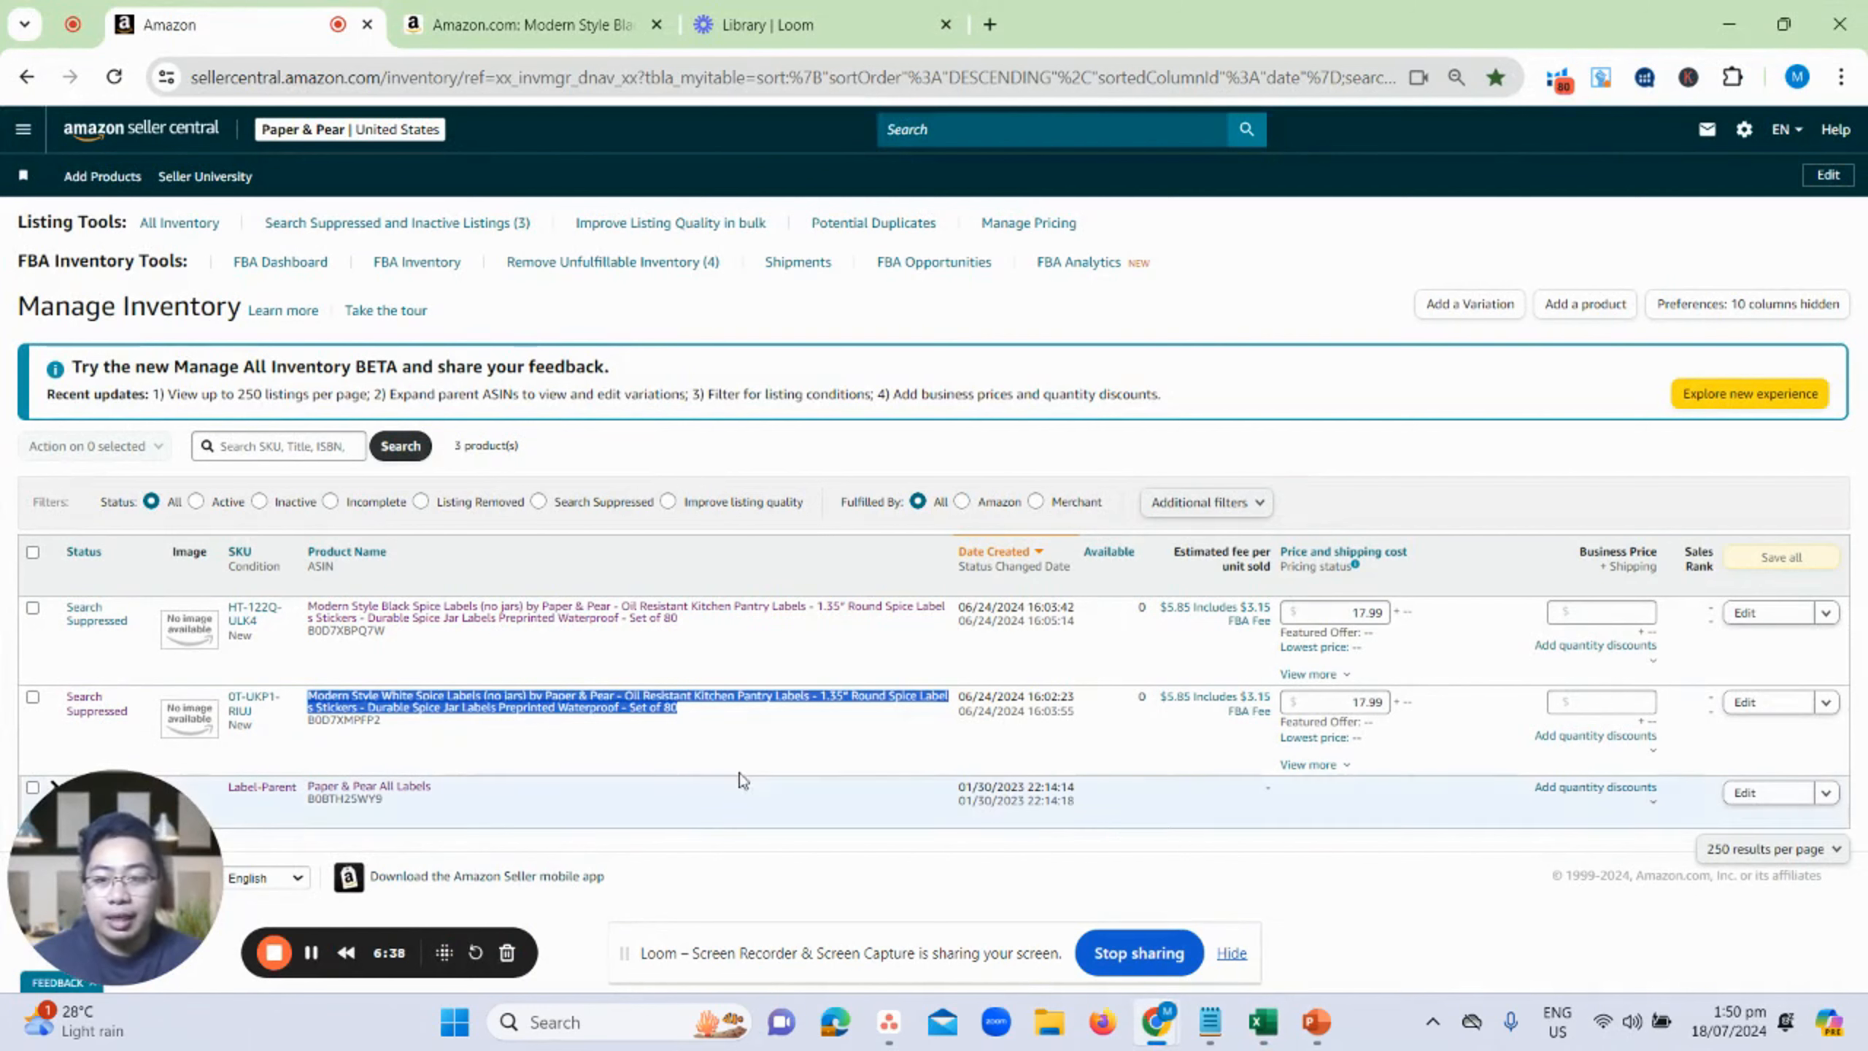
left_click(741, 329)
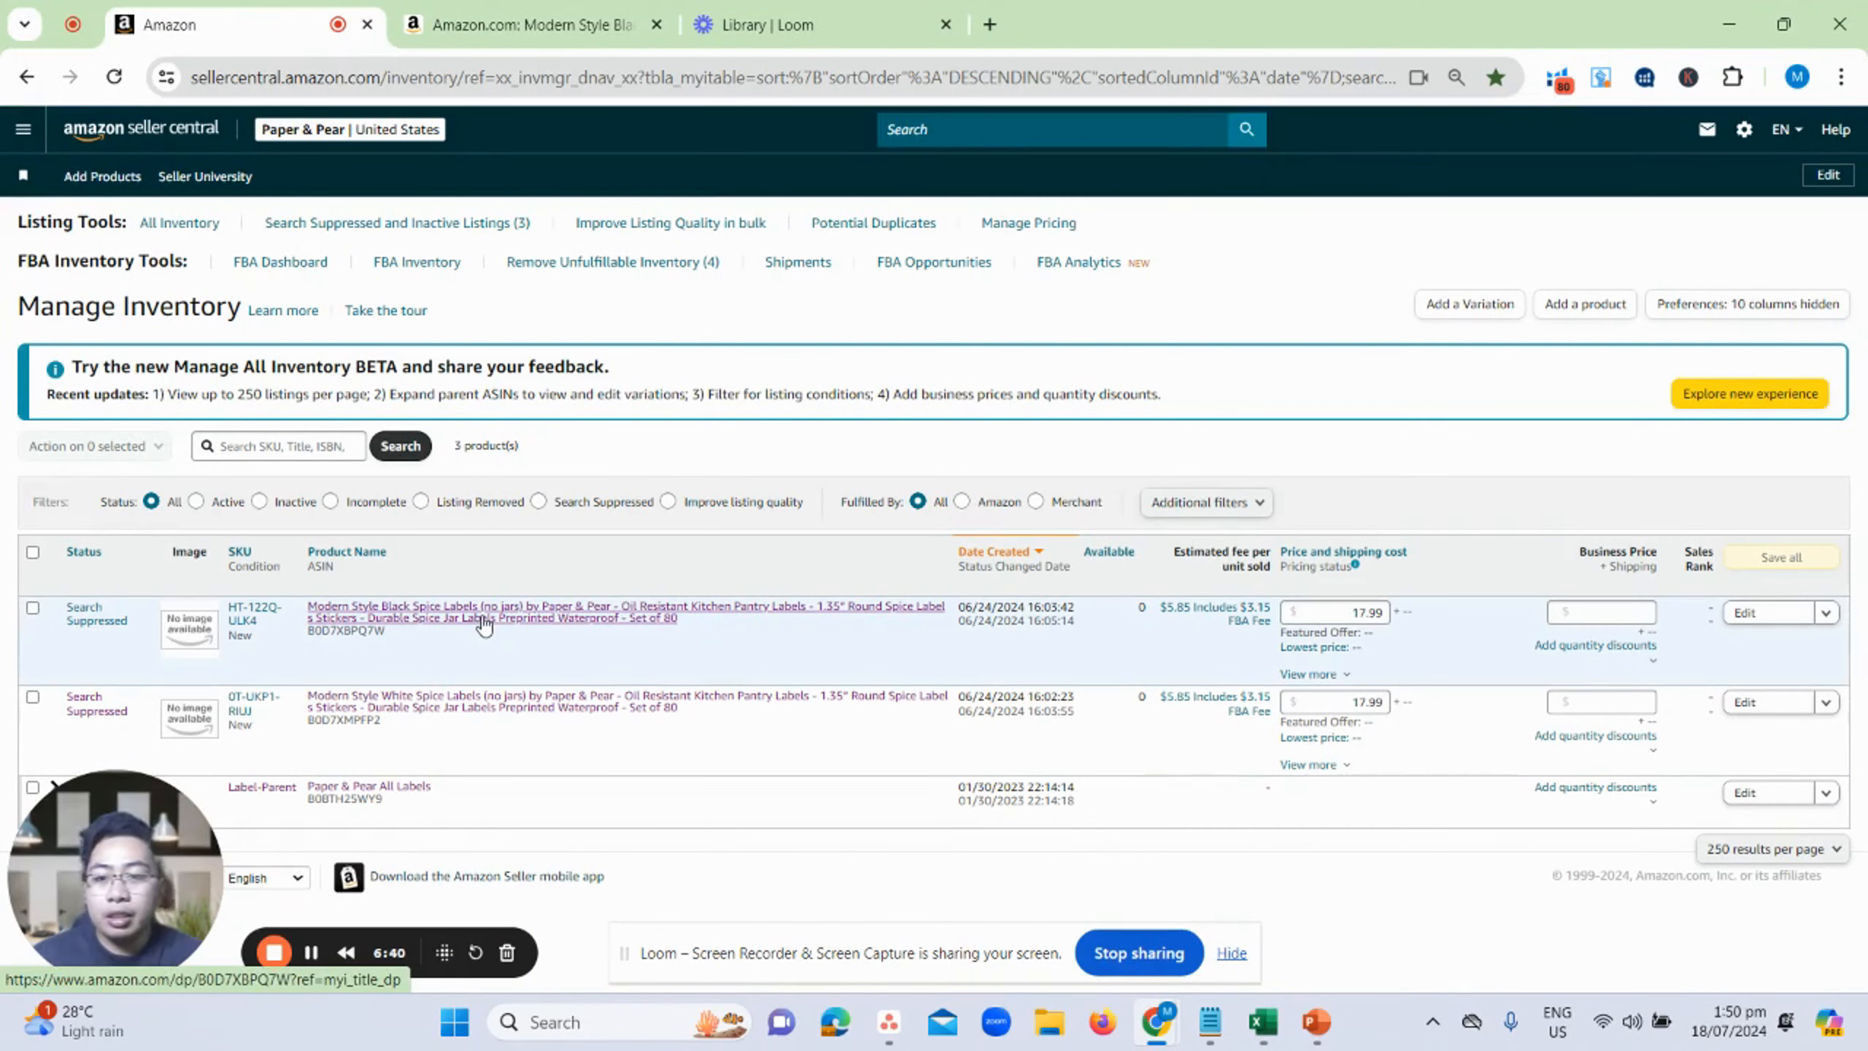
left_click(507, 613, "ctrl")
left_click(522, 42)
key("alt+Tab")
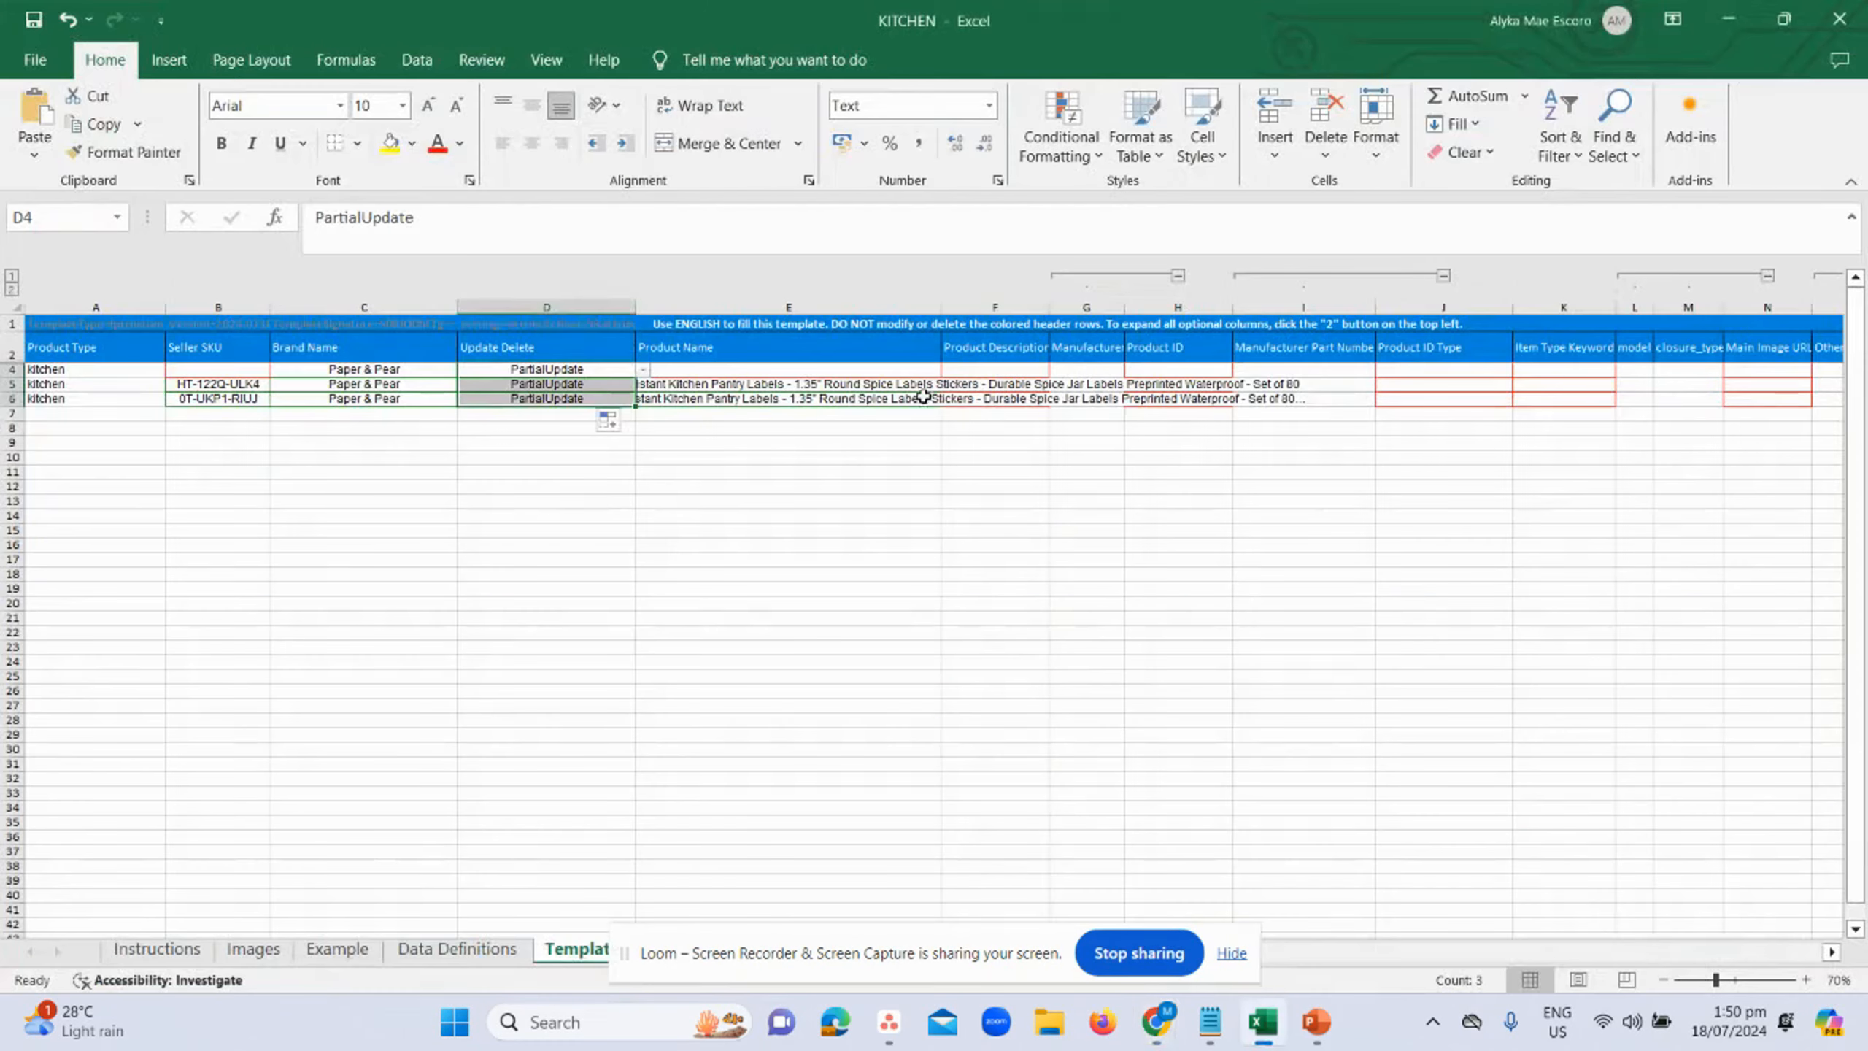
- Examine the template's row 5 from Product Name across the Product ID Type, Item Type Keyword and closure_type columns
left_click(1210, 413)
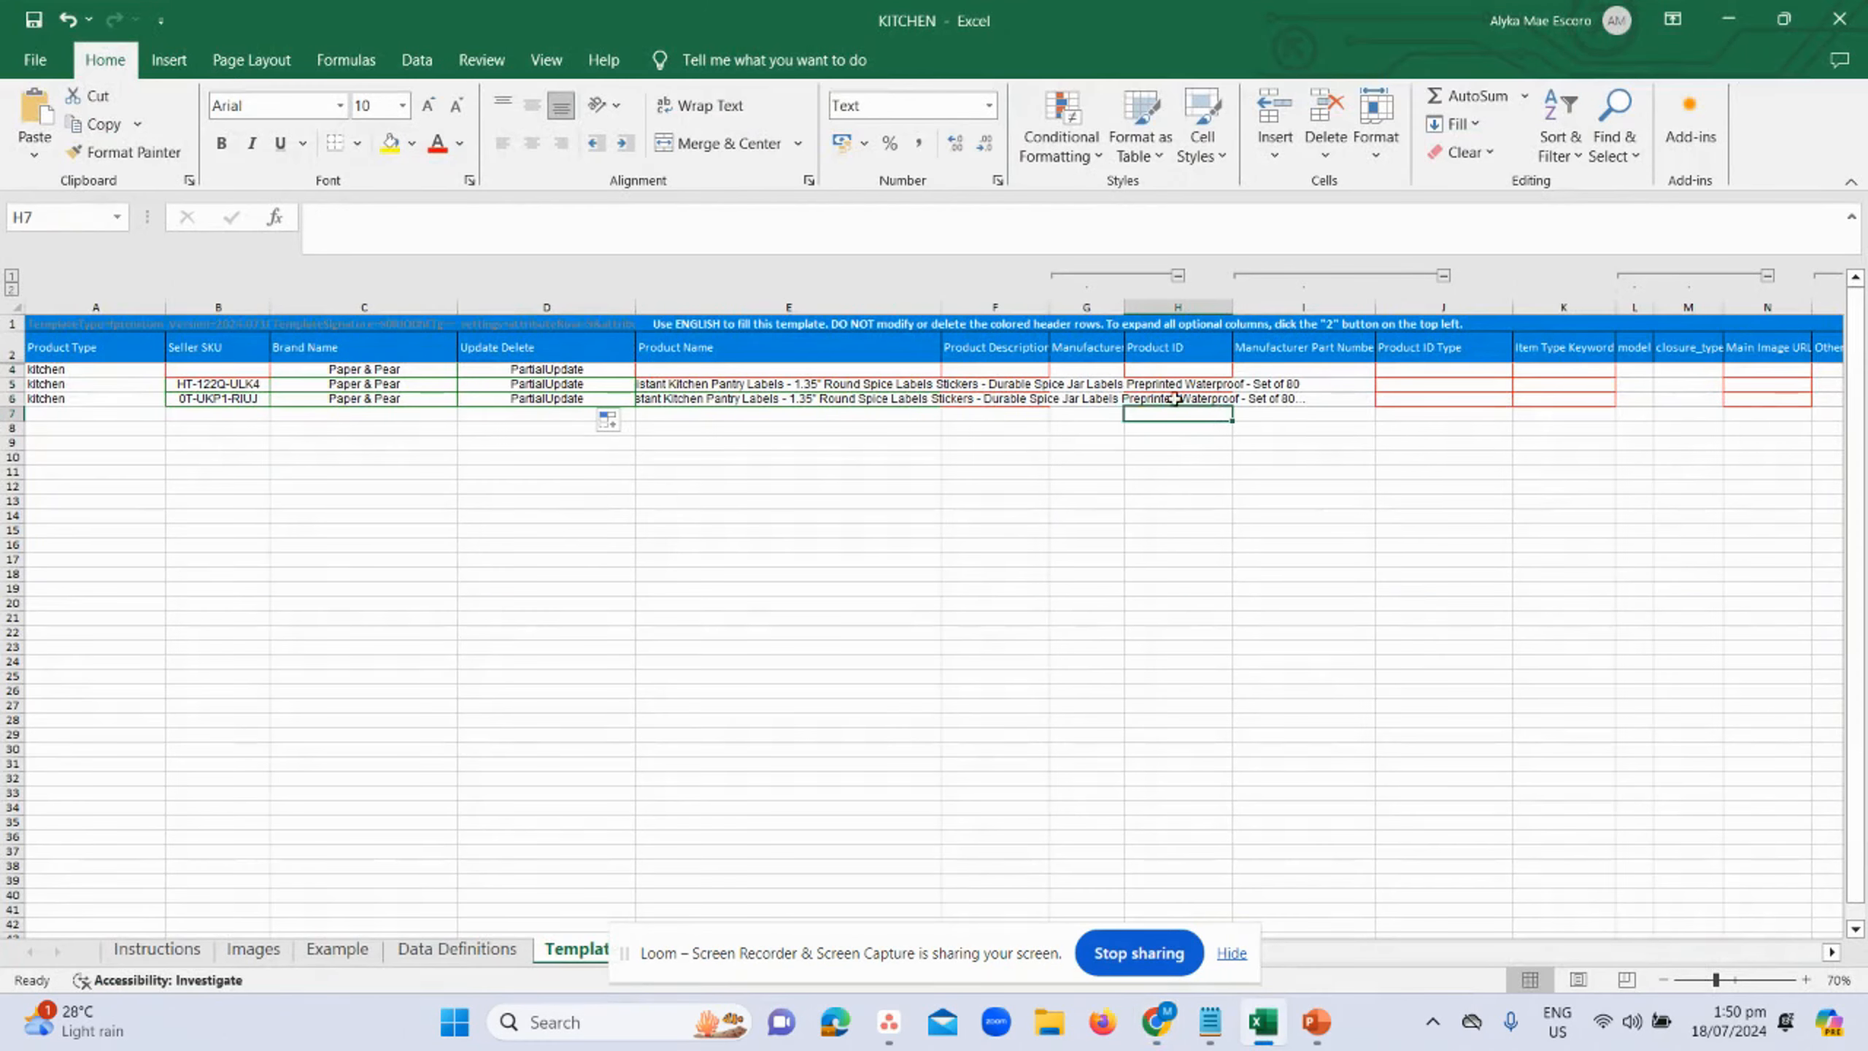
left_click(789, 386)
key("Right")
key("Right")
key("Right")
key("Right")
key("Right")
key("Right")
key("Right")
key("Right")
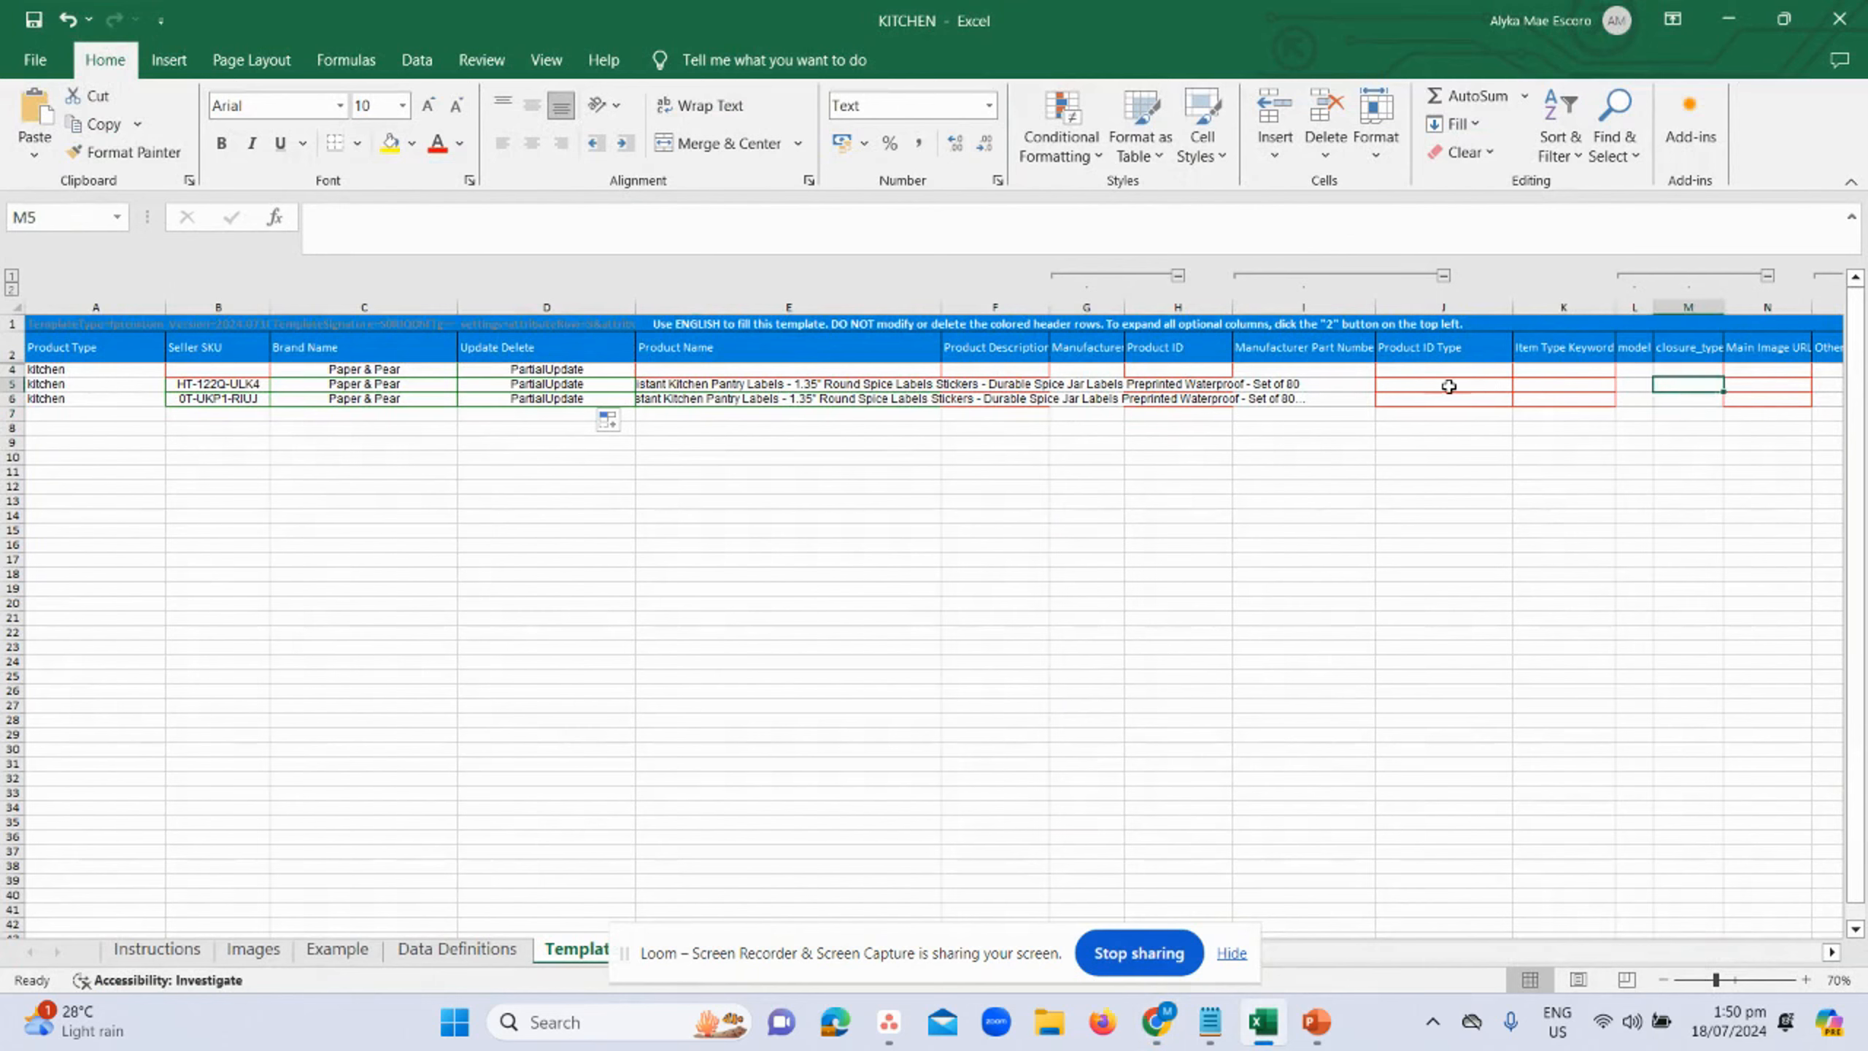
left_click(1430, 383)
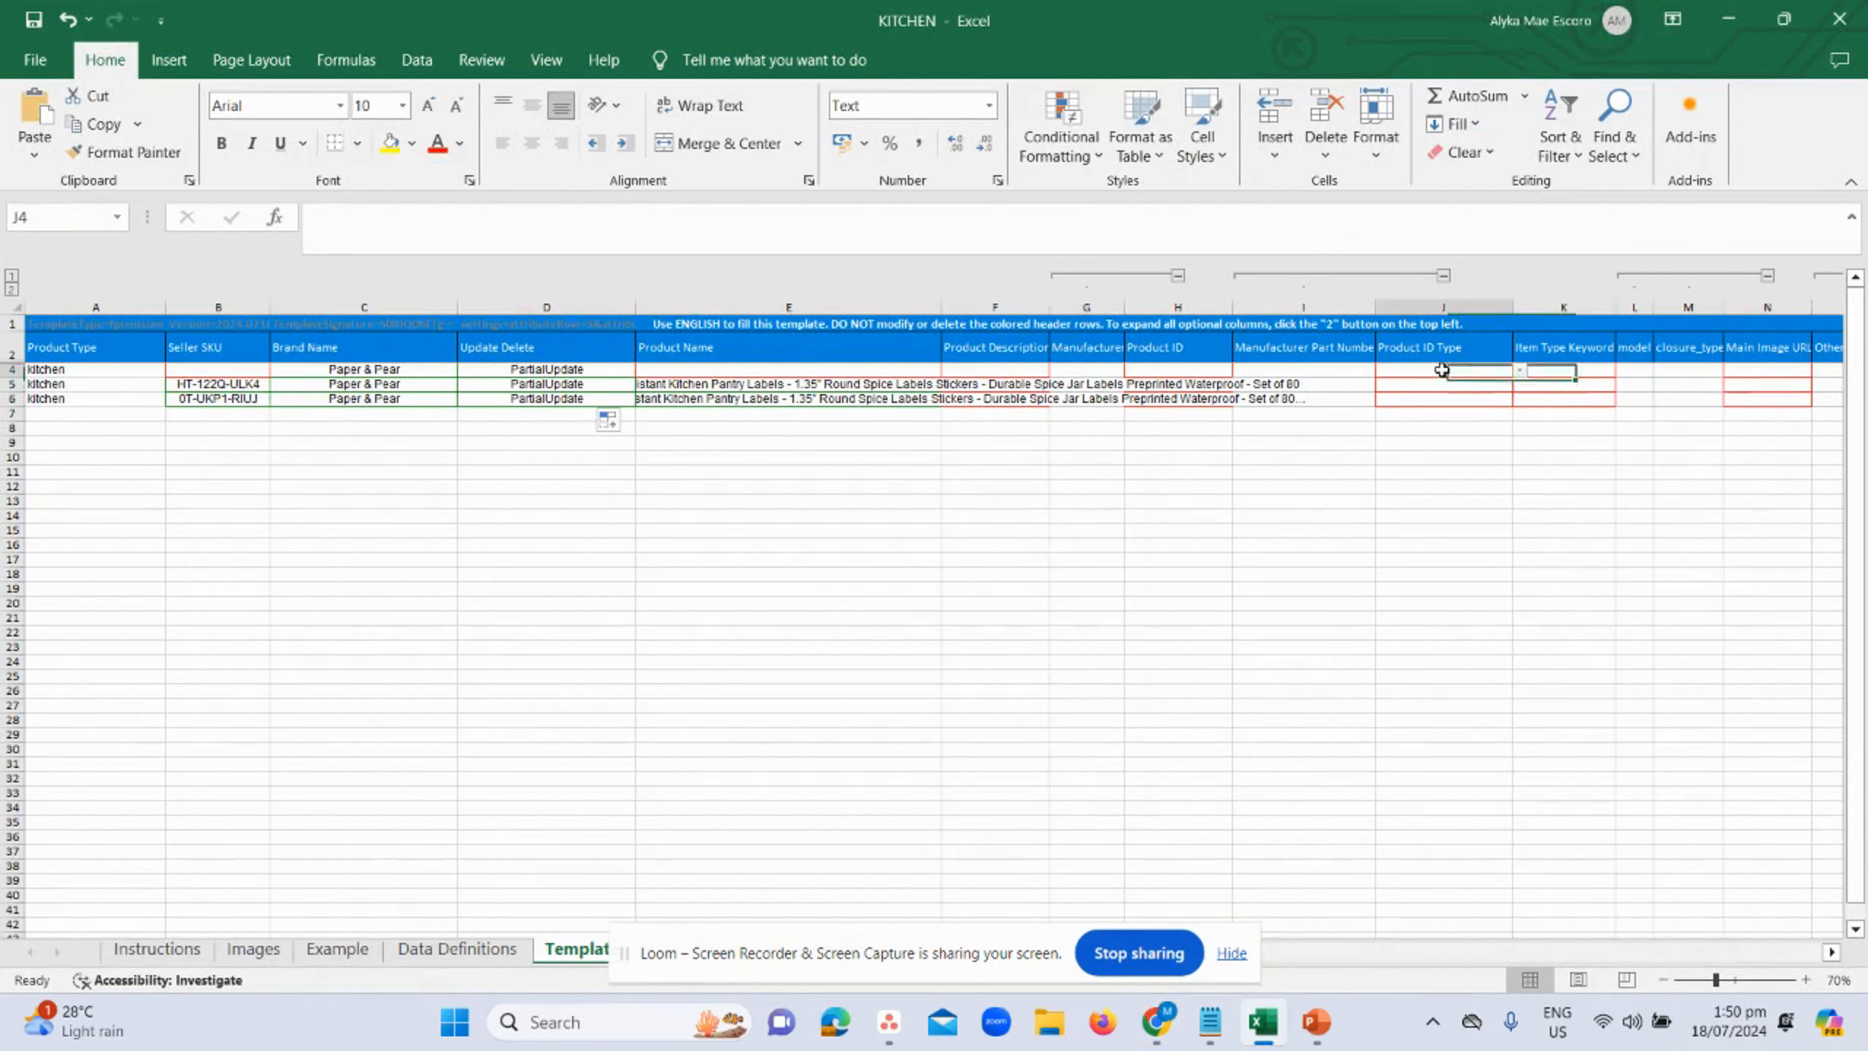
left_click(808, 385)
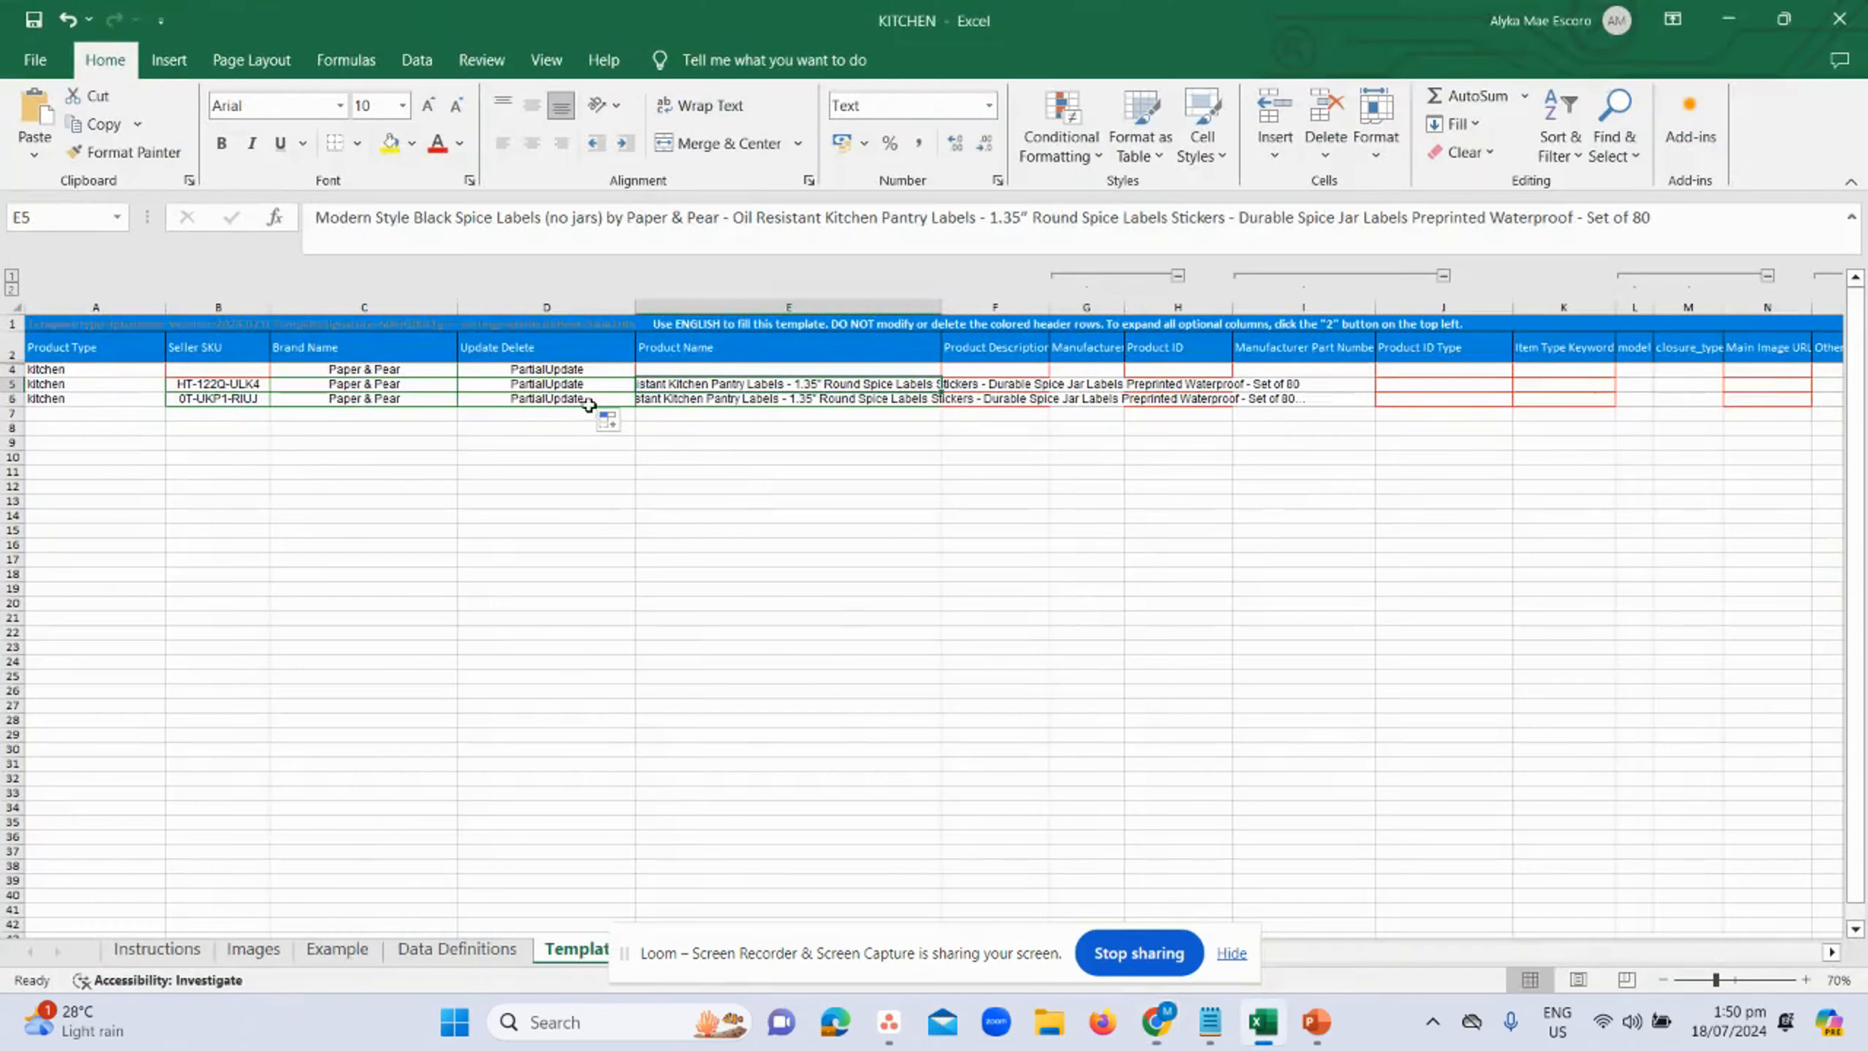
- Change the Update Delete value of the black spice labels in row 5 to Update
left_click(538, 385)
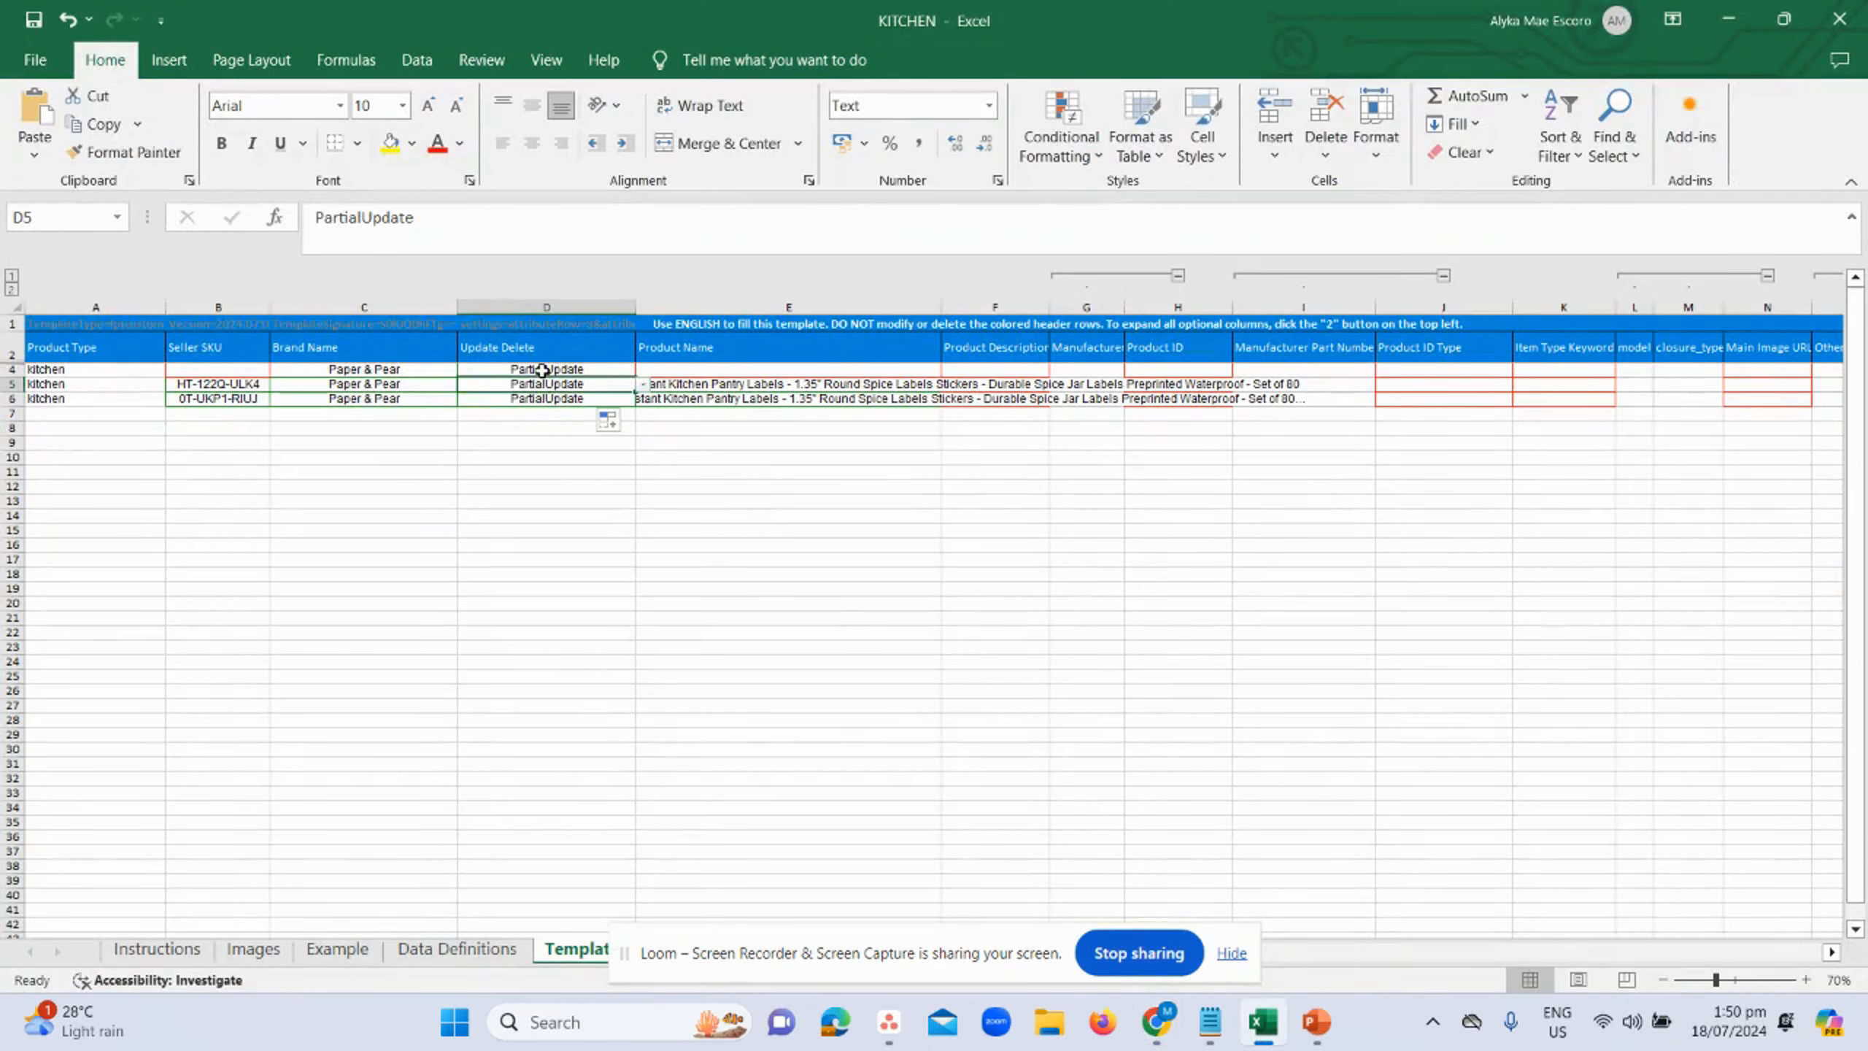
left_click(543, 370)
left_click(625, 388)
left_click(642, 383)
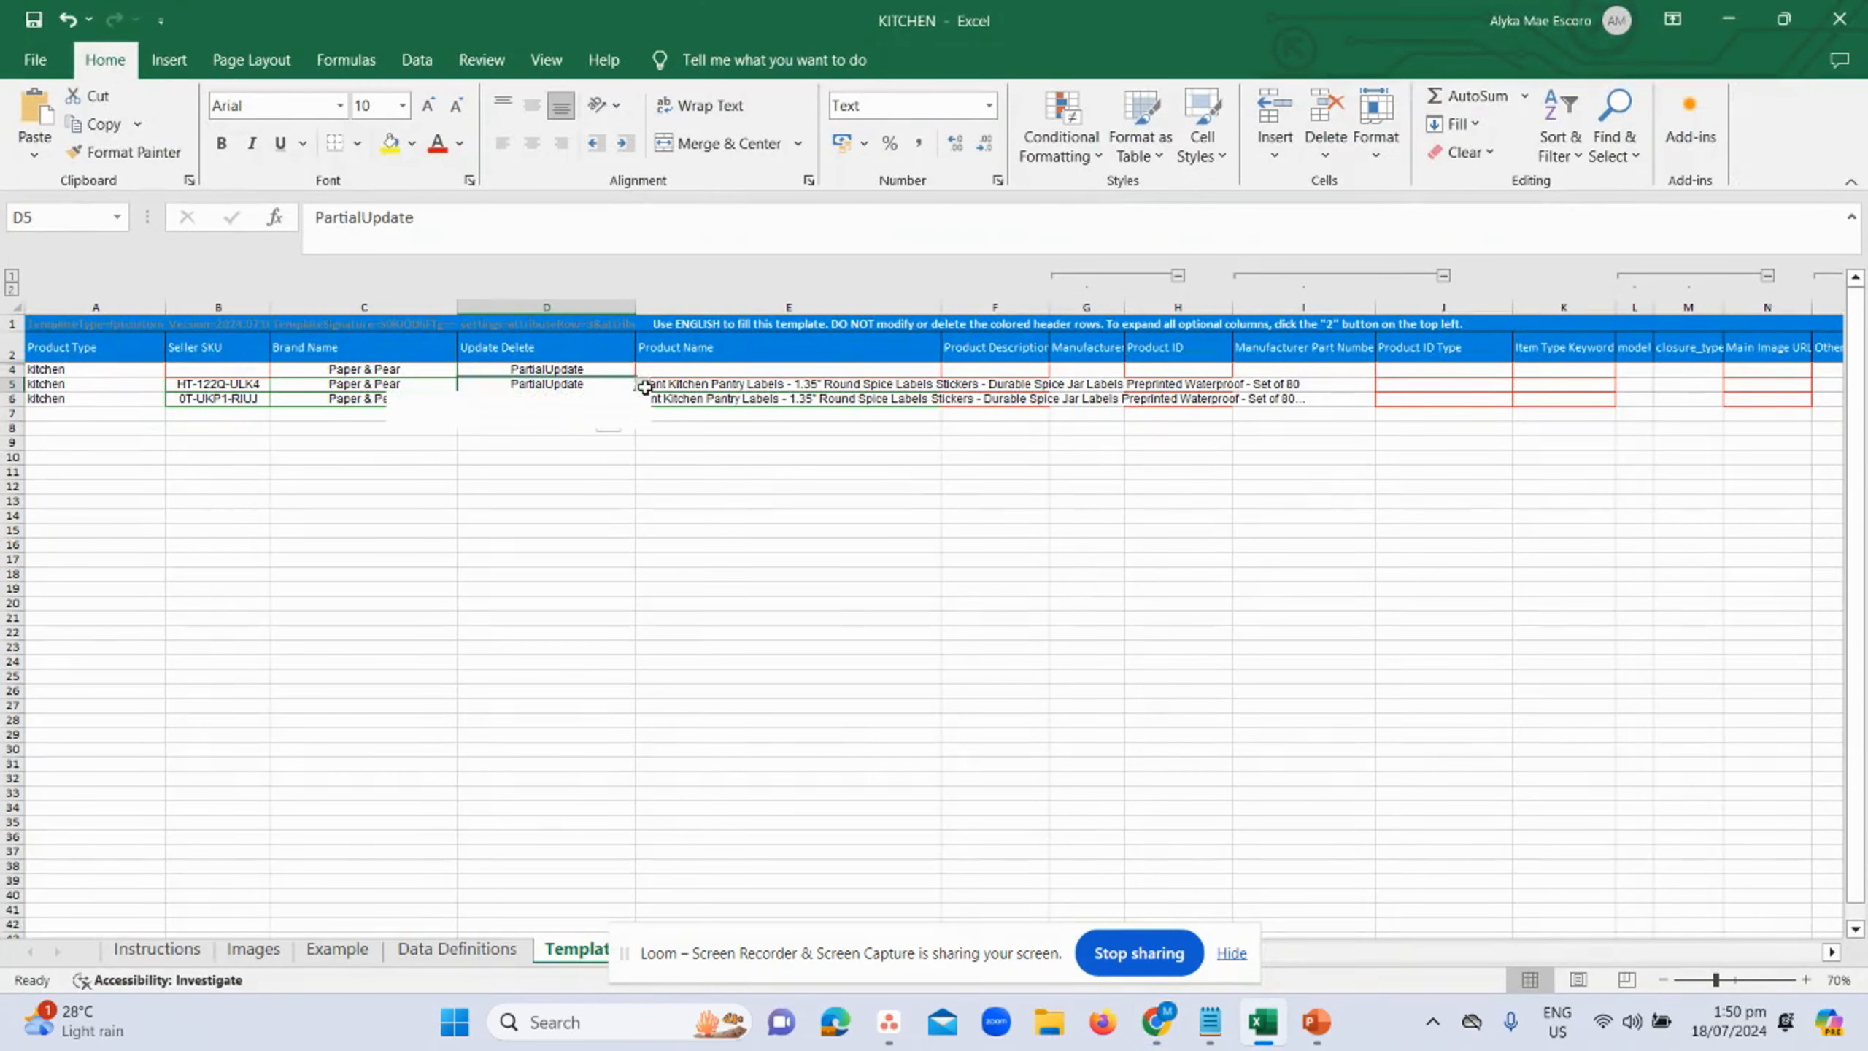
left_click(556, 399)
left_click(625, 456)
key("alt+Tab")
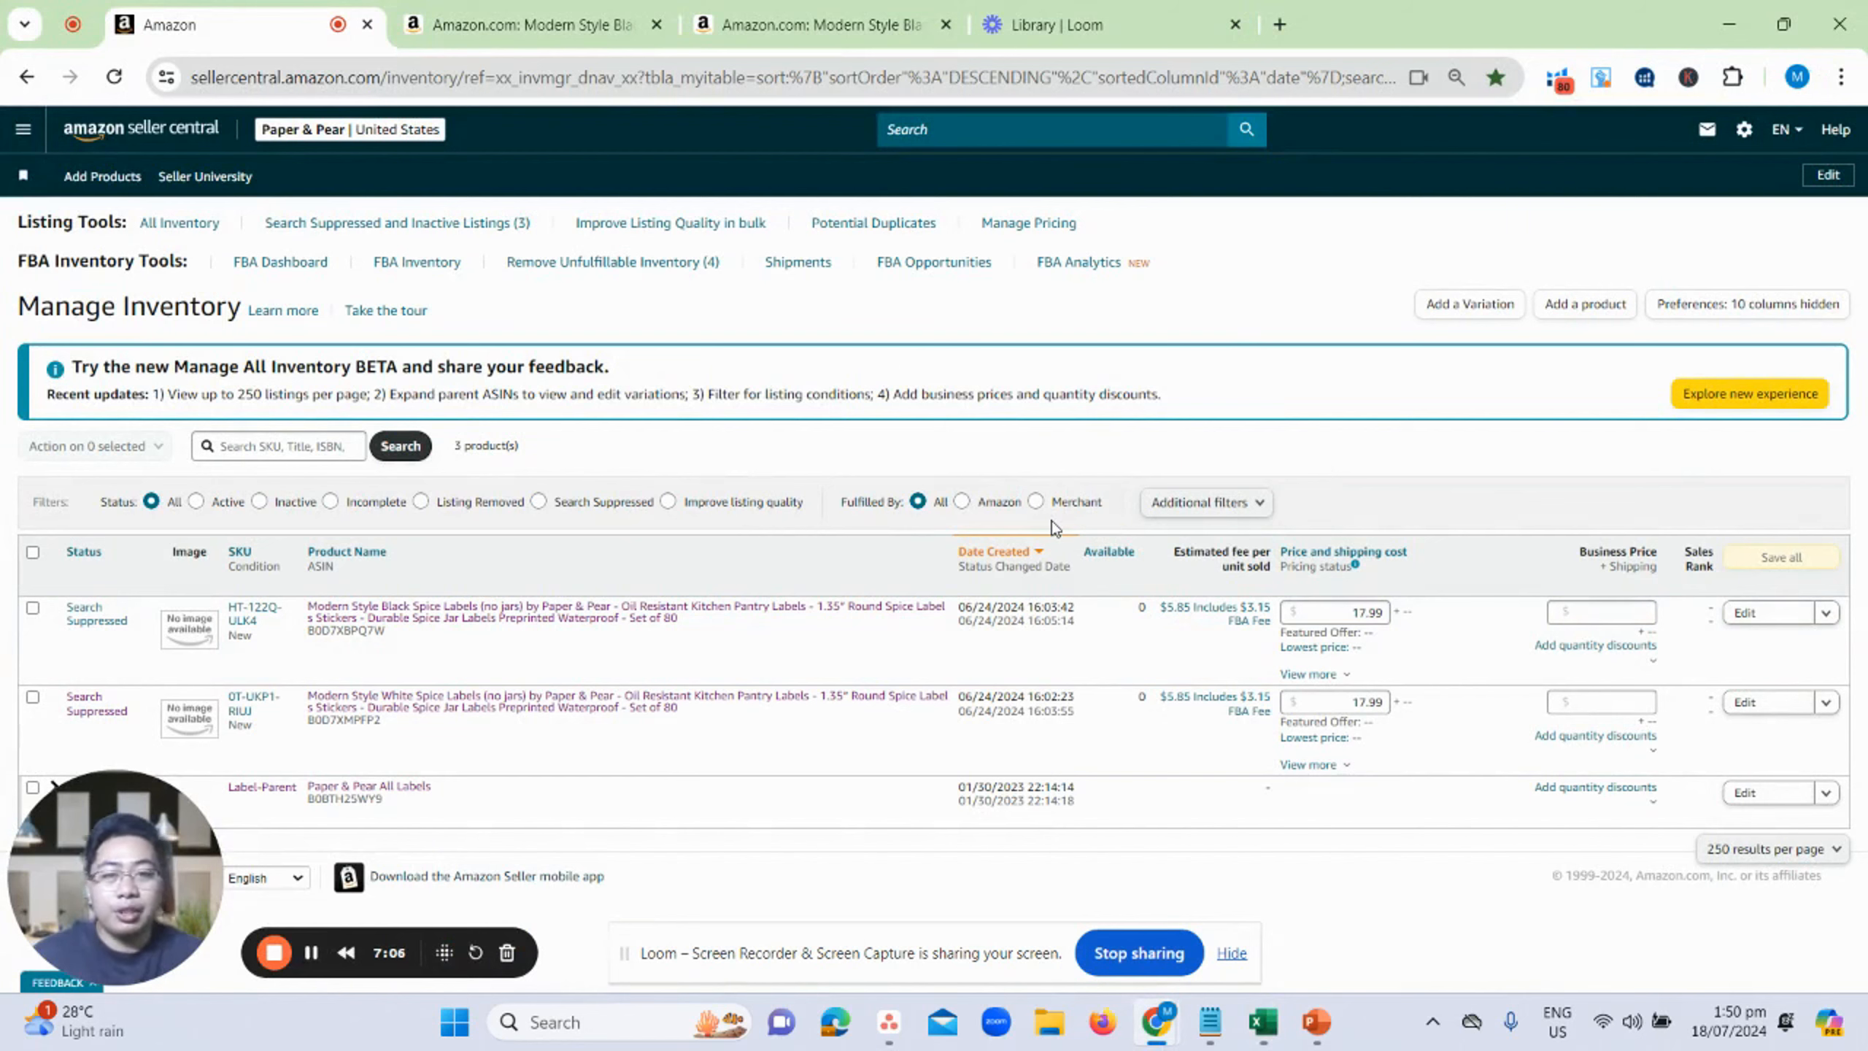
key("alt+Tab")
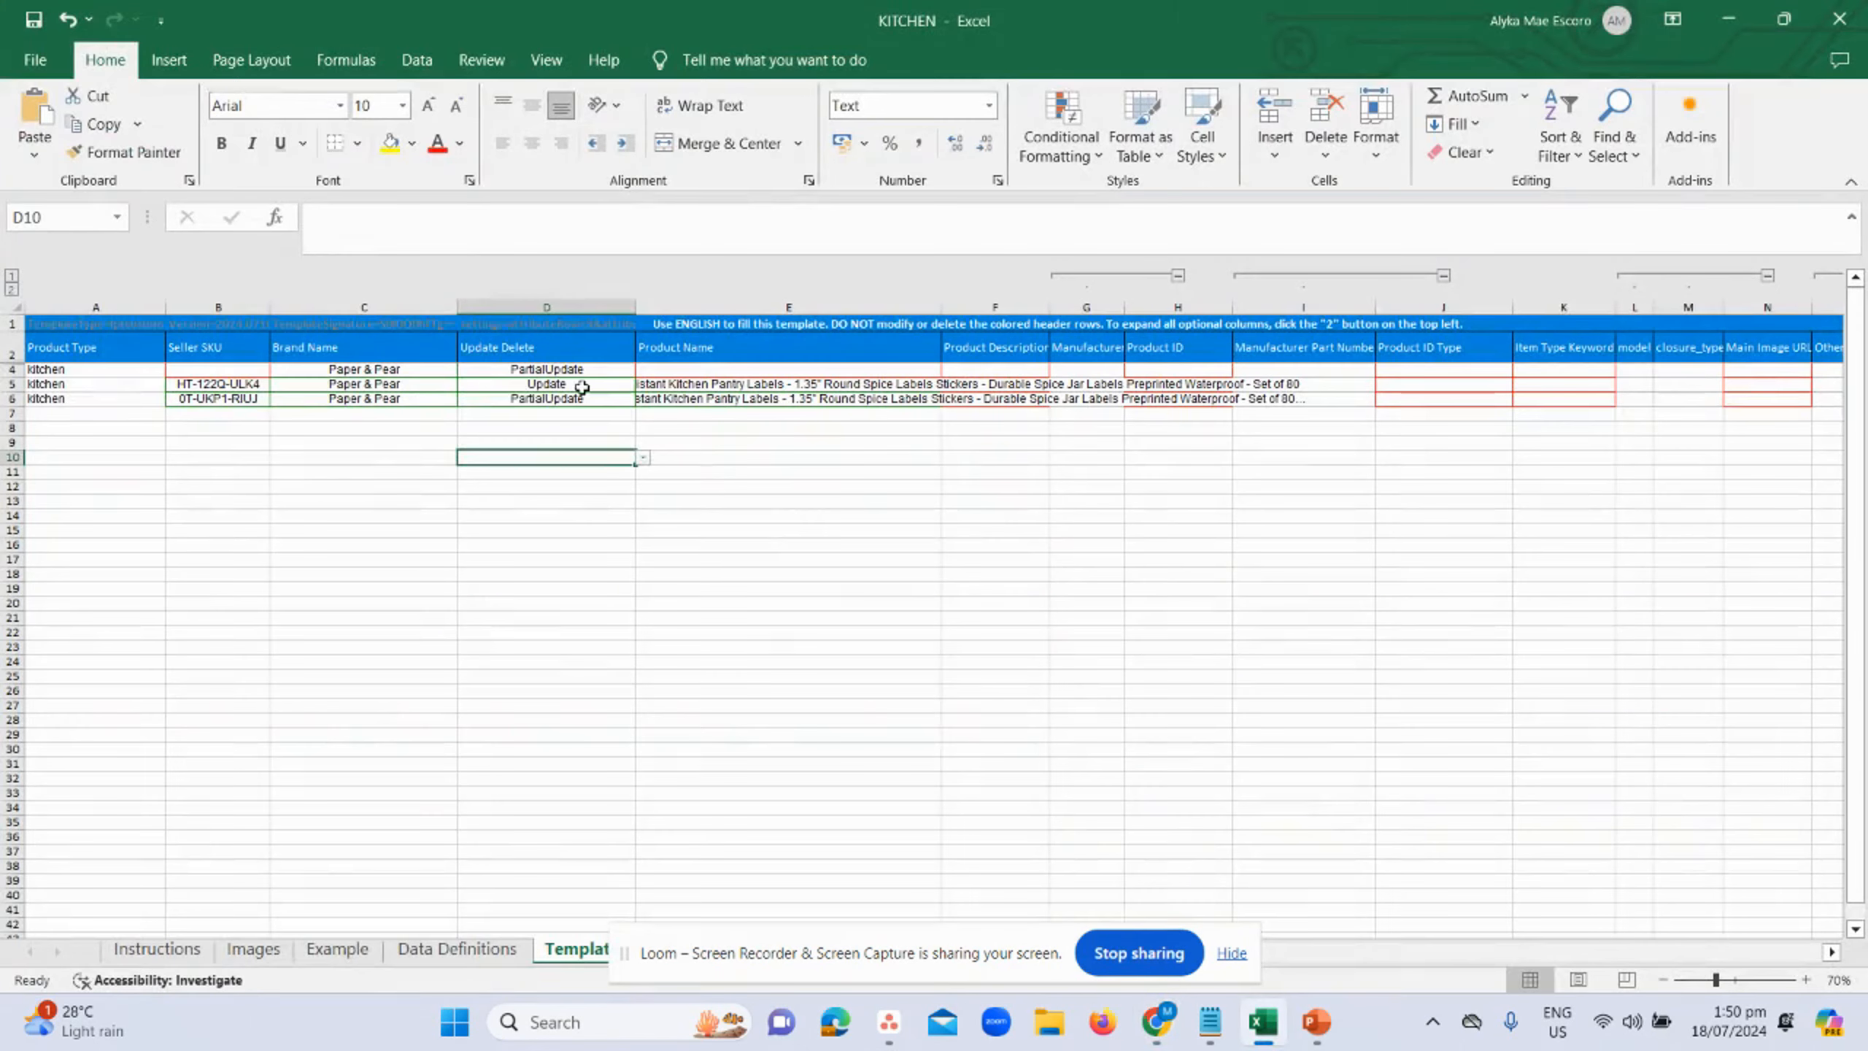
- Set Update Delete in row 5 back to PartialUpdate
left_click(577, 383)
left_click(644, 386)
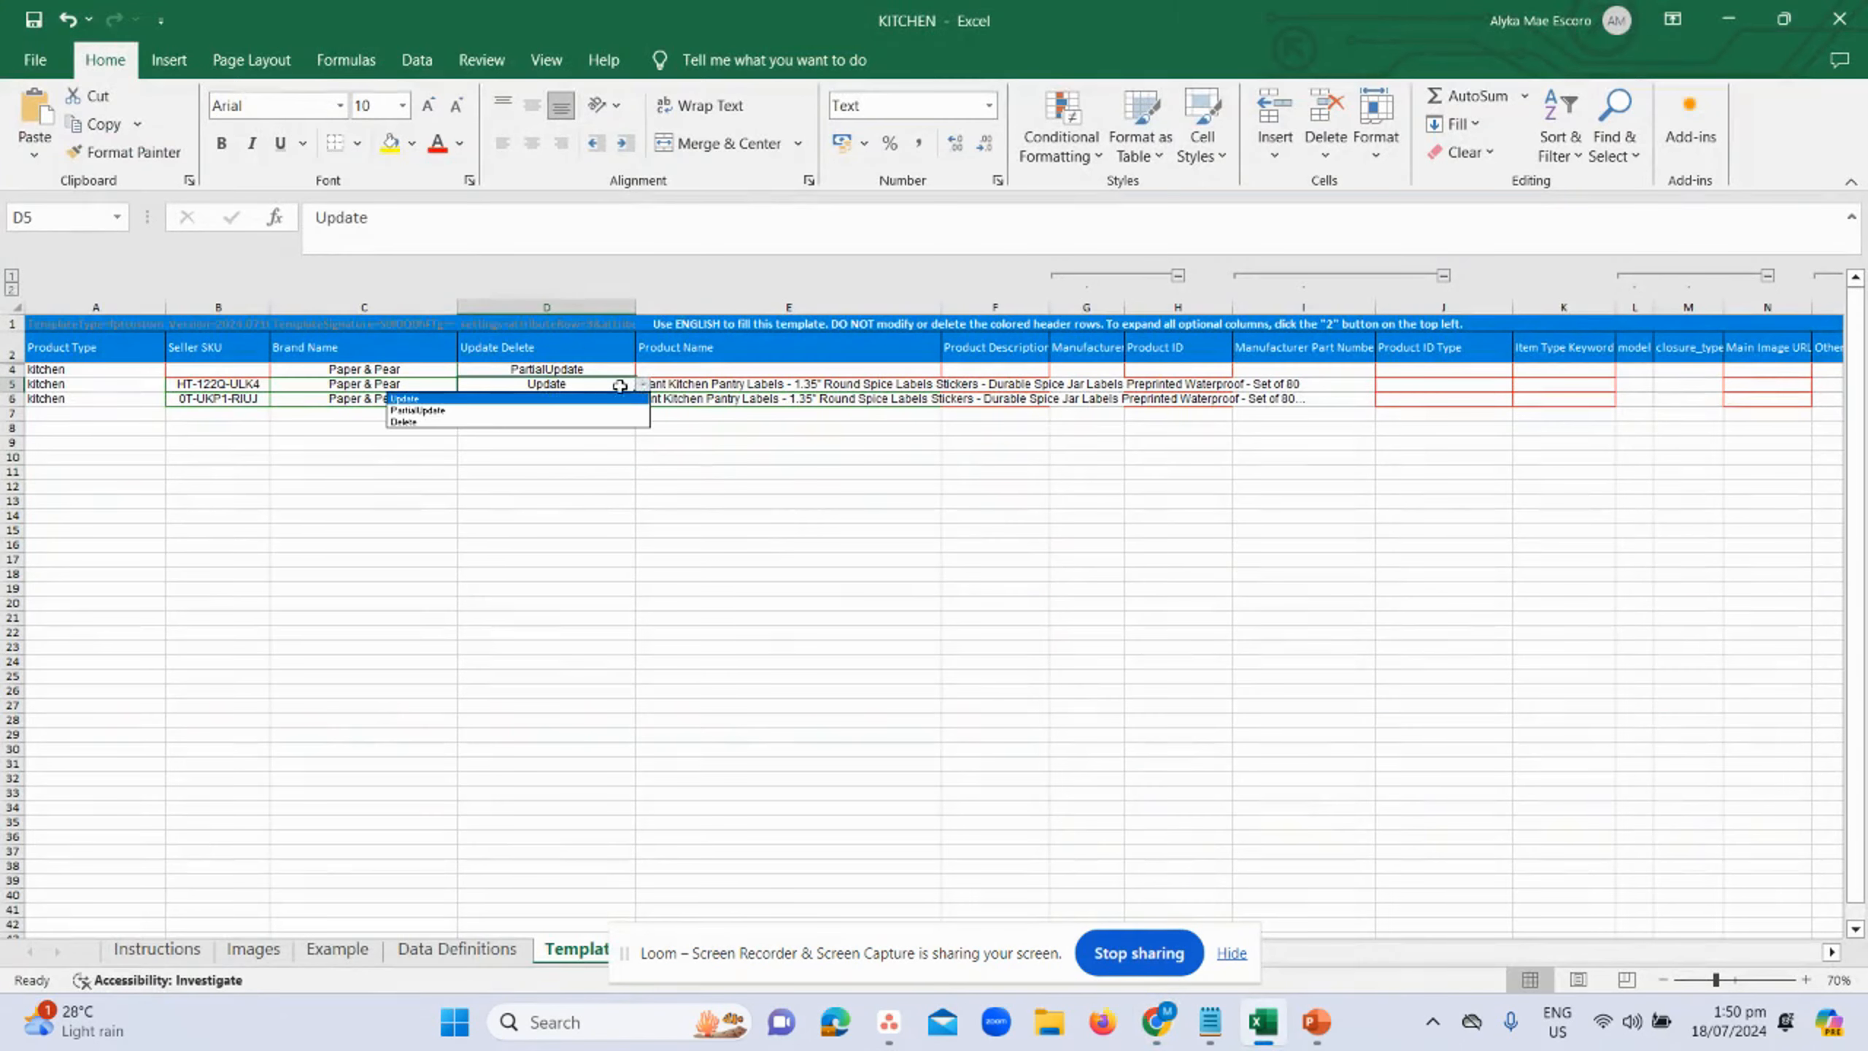
left_click(568, 413)
left_click(684, 427)
left_click(557, 397)
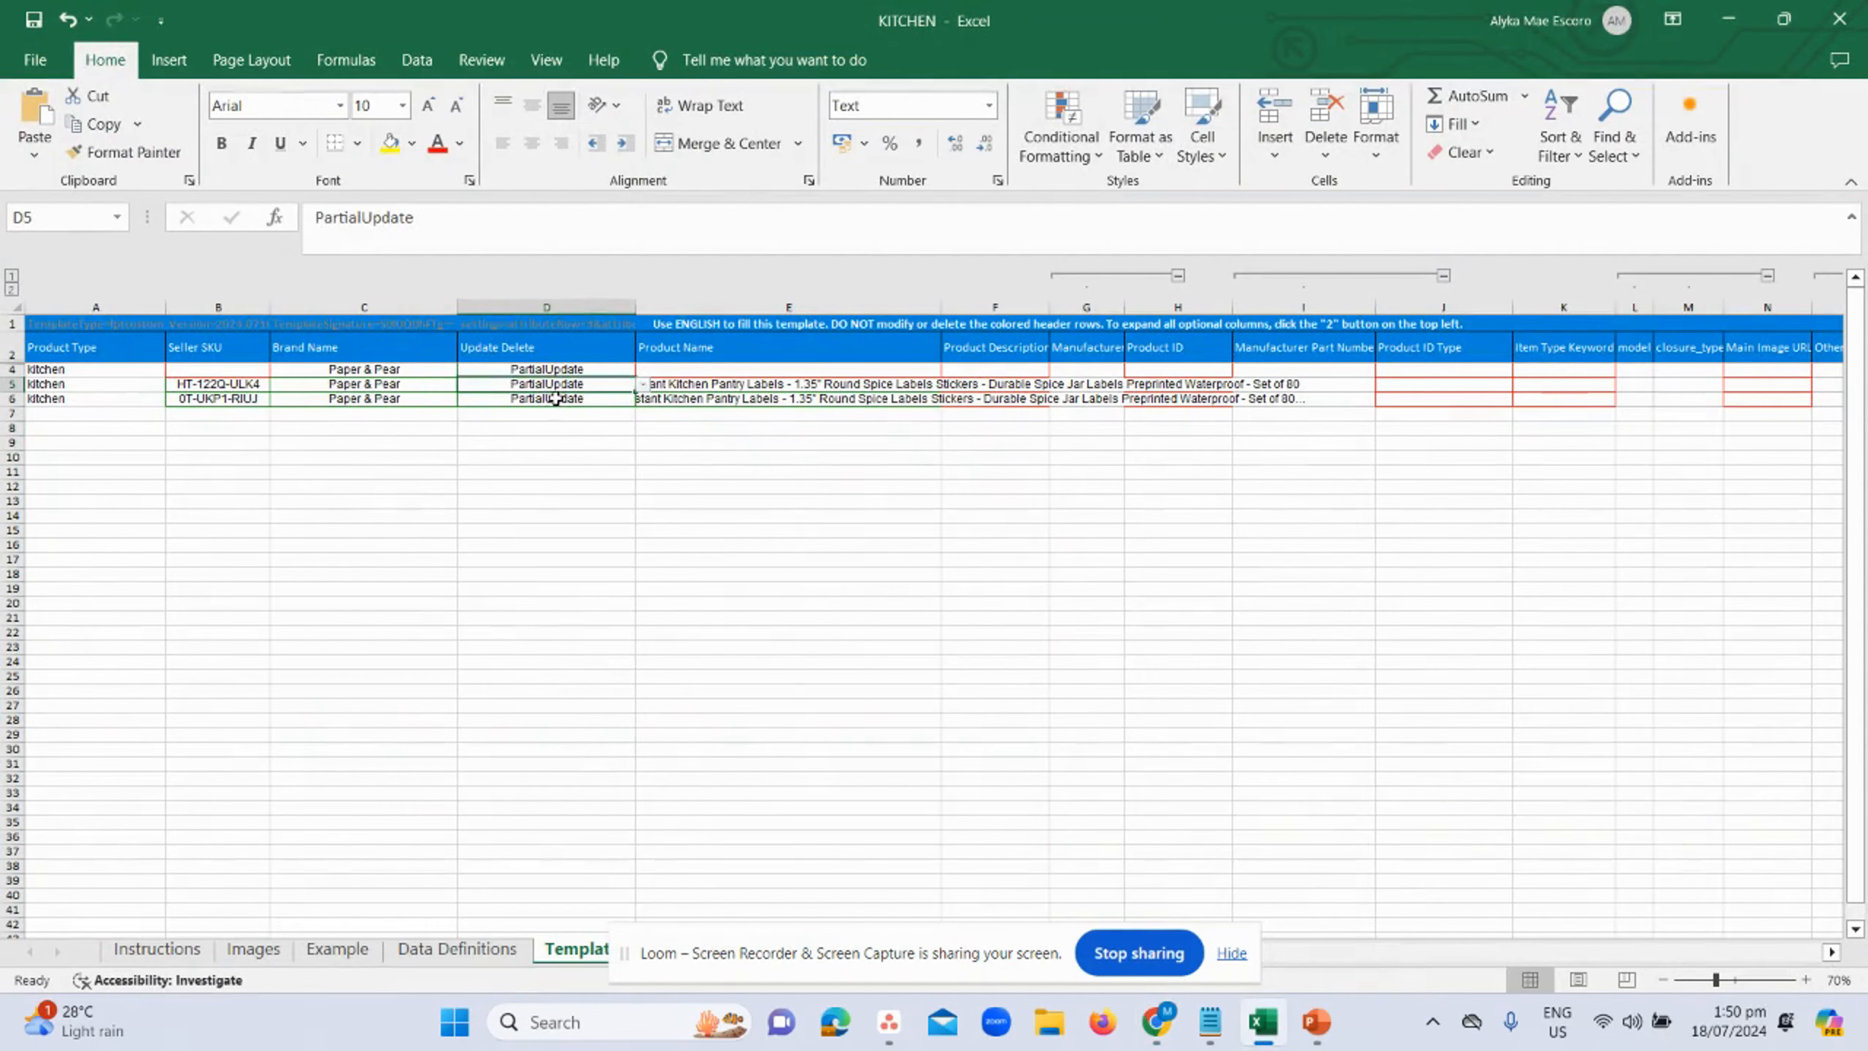
- Switch to the PowerPoint guide and highlight the Product Name slide's instruction for naming the parent
key("alt+Tab")
left_click(1316, 1022)
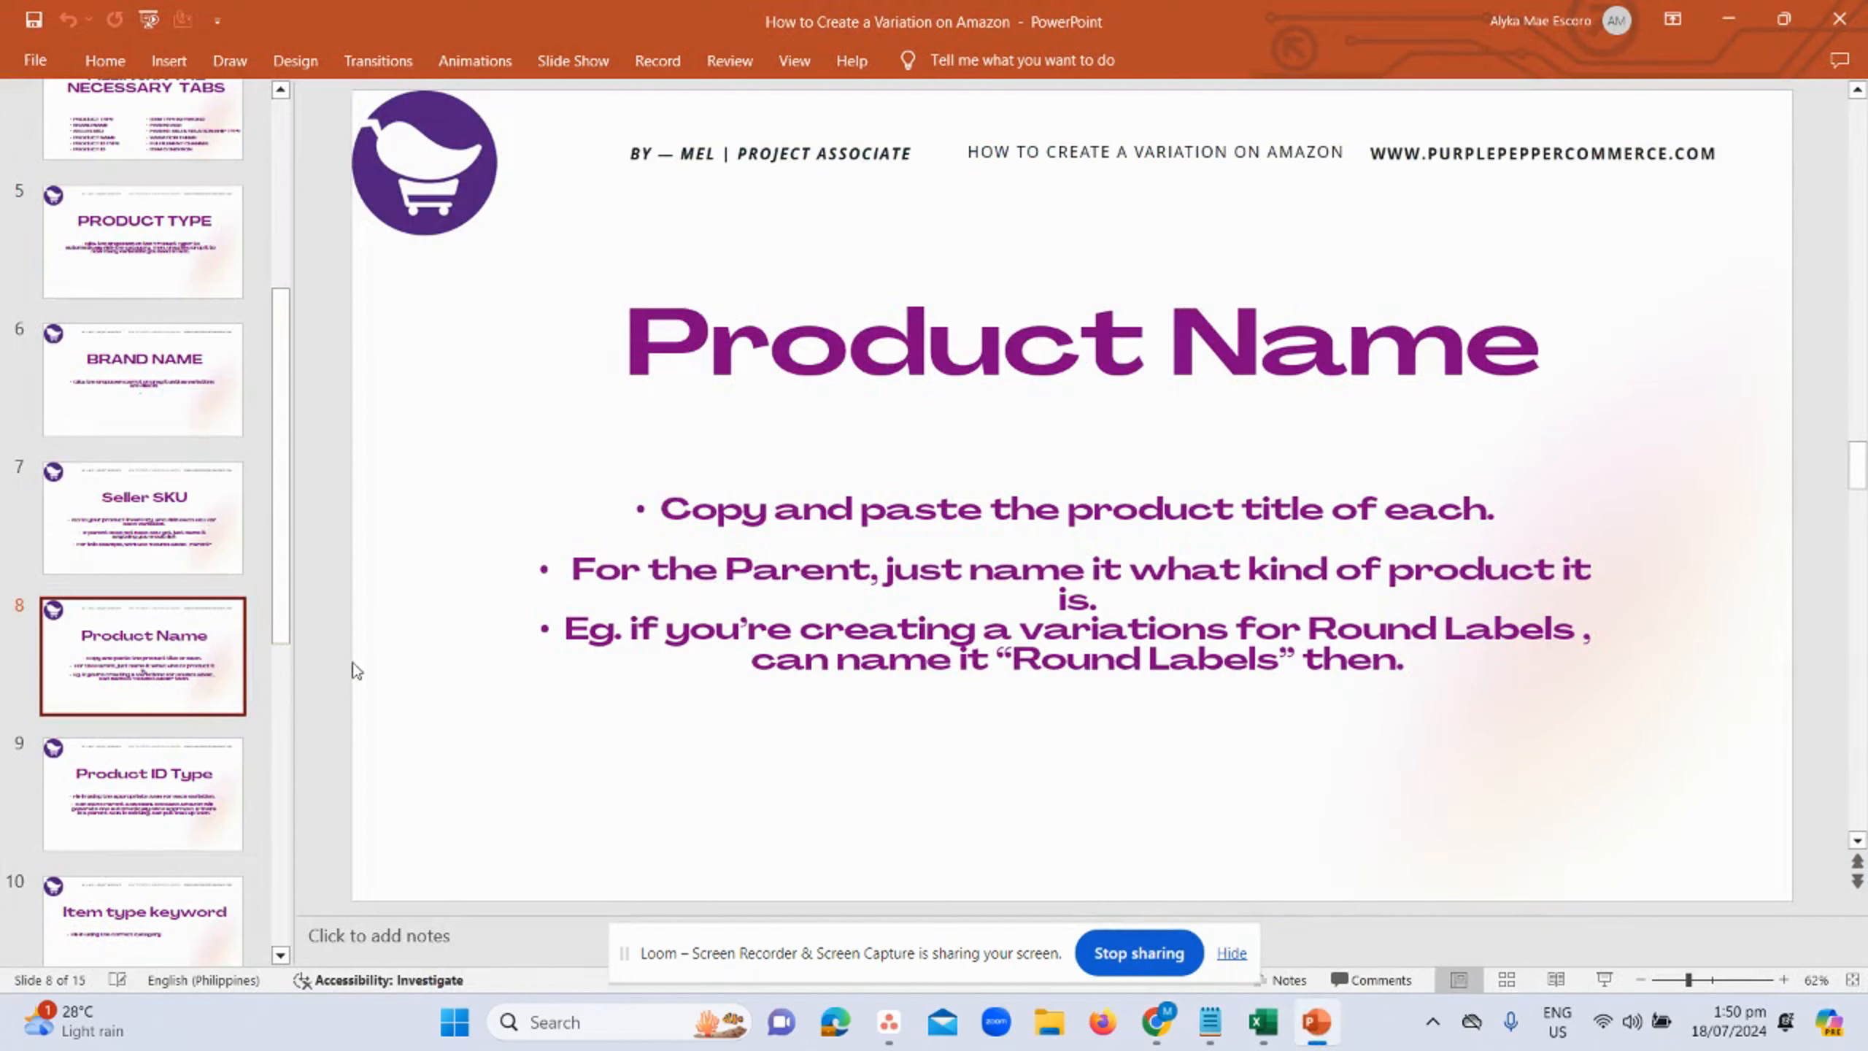
left_click(683, 576)
triple_click(732, 590)
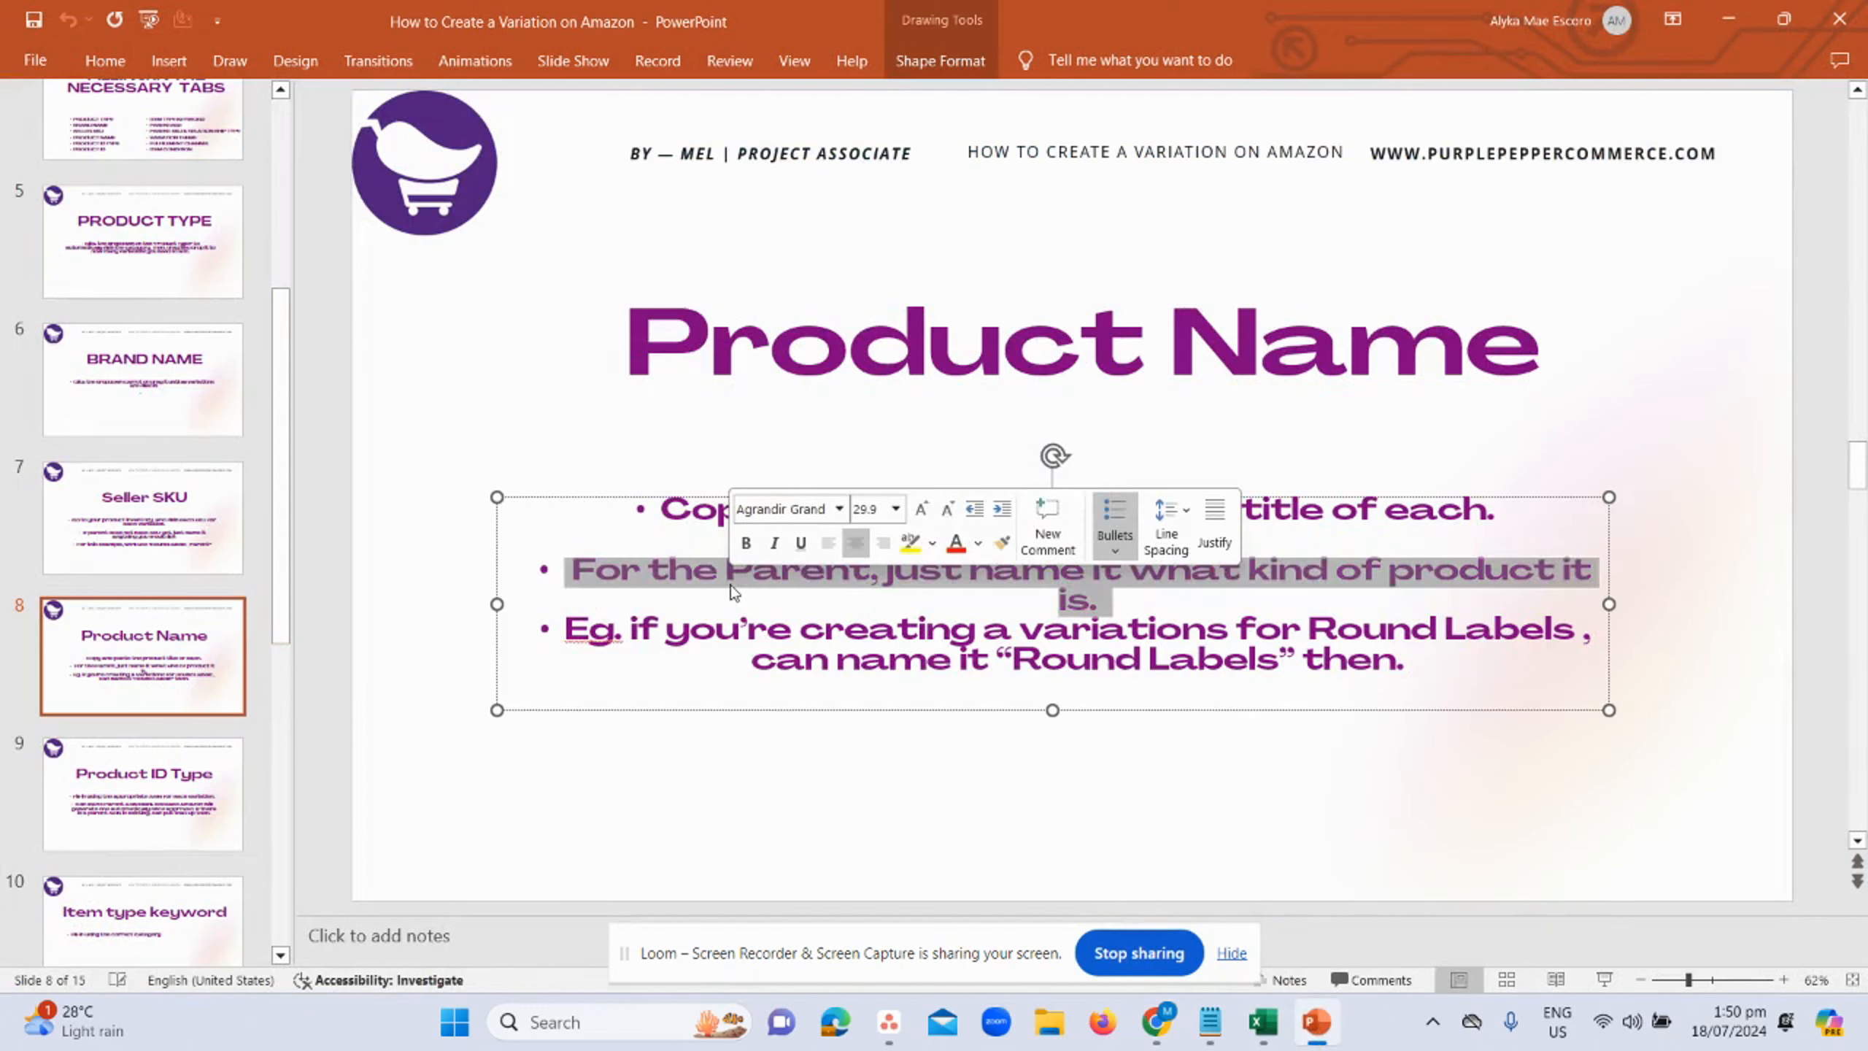
left_click(778, 630)
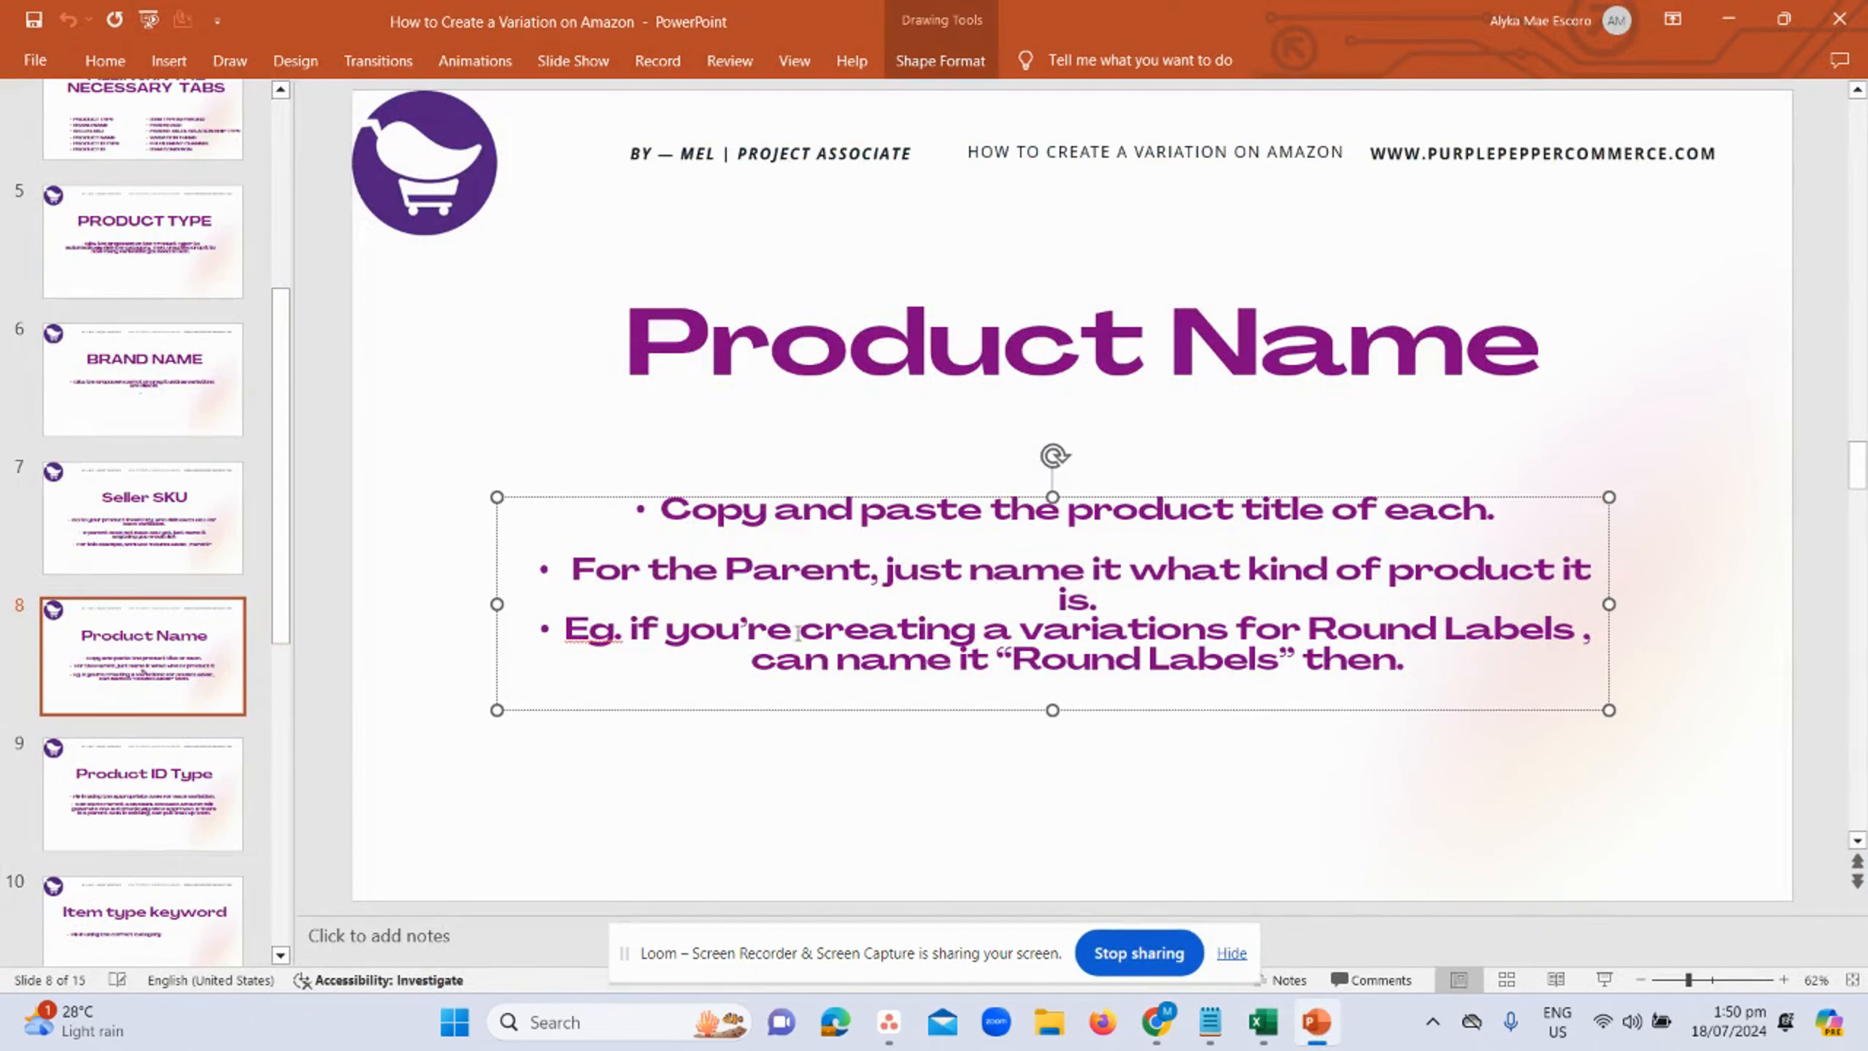
- Switch to the Excel template and enter "Round Spice Label" as the parent's Product Name in row 4
key("alt+Tab")
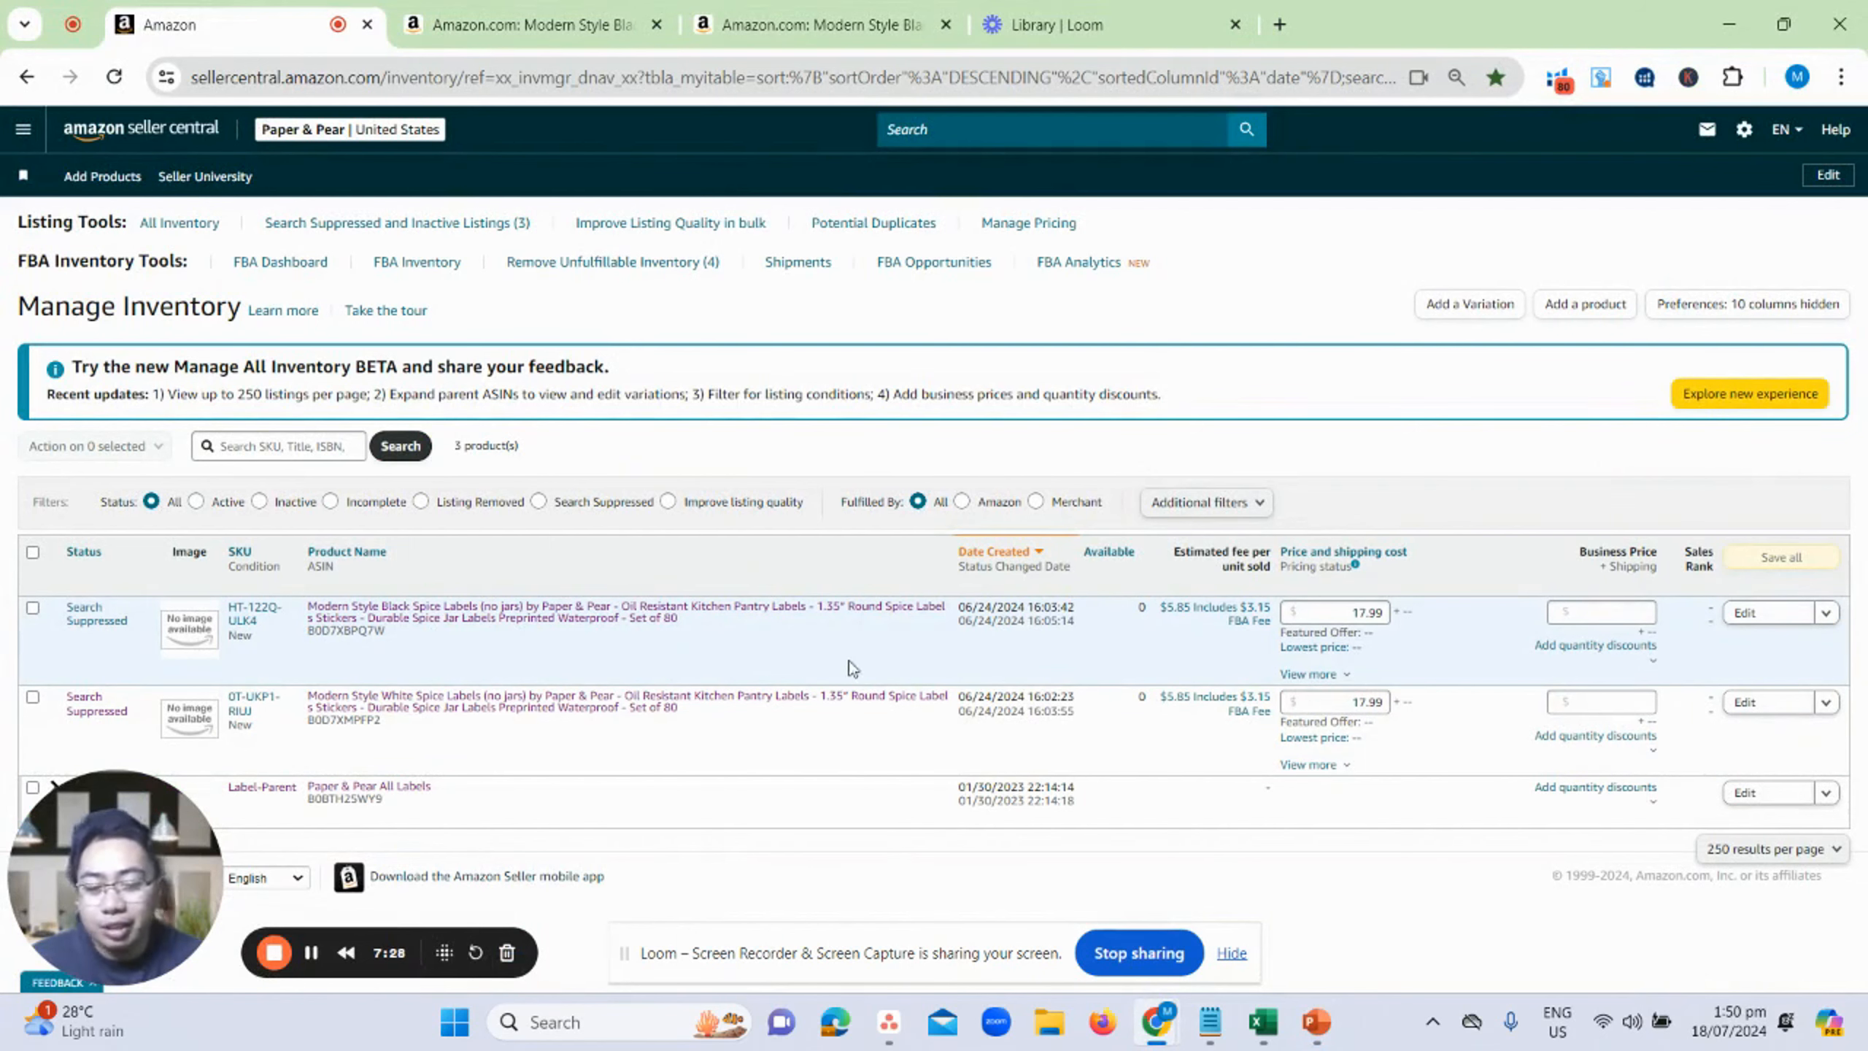
left_click(1263, 1021)
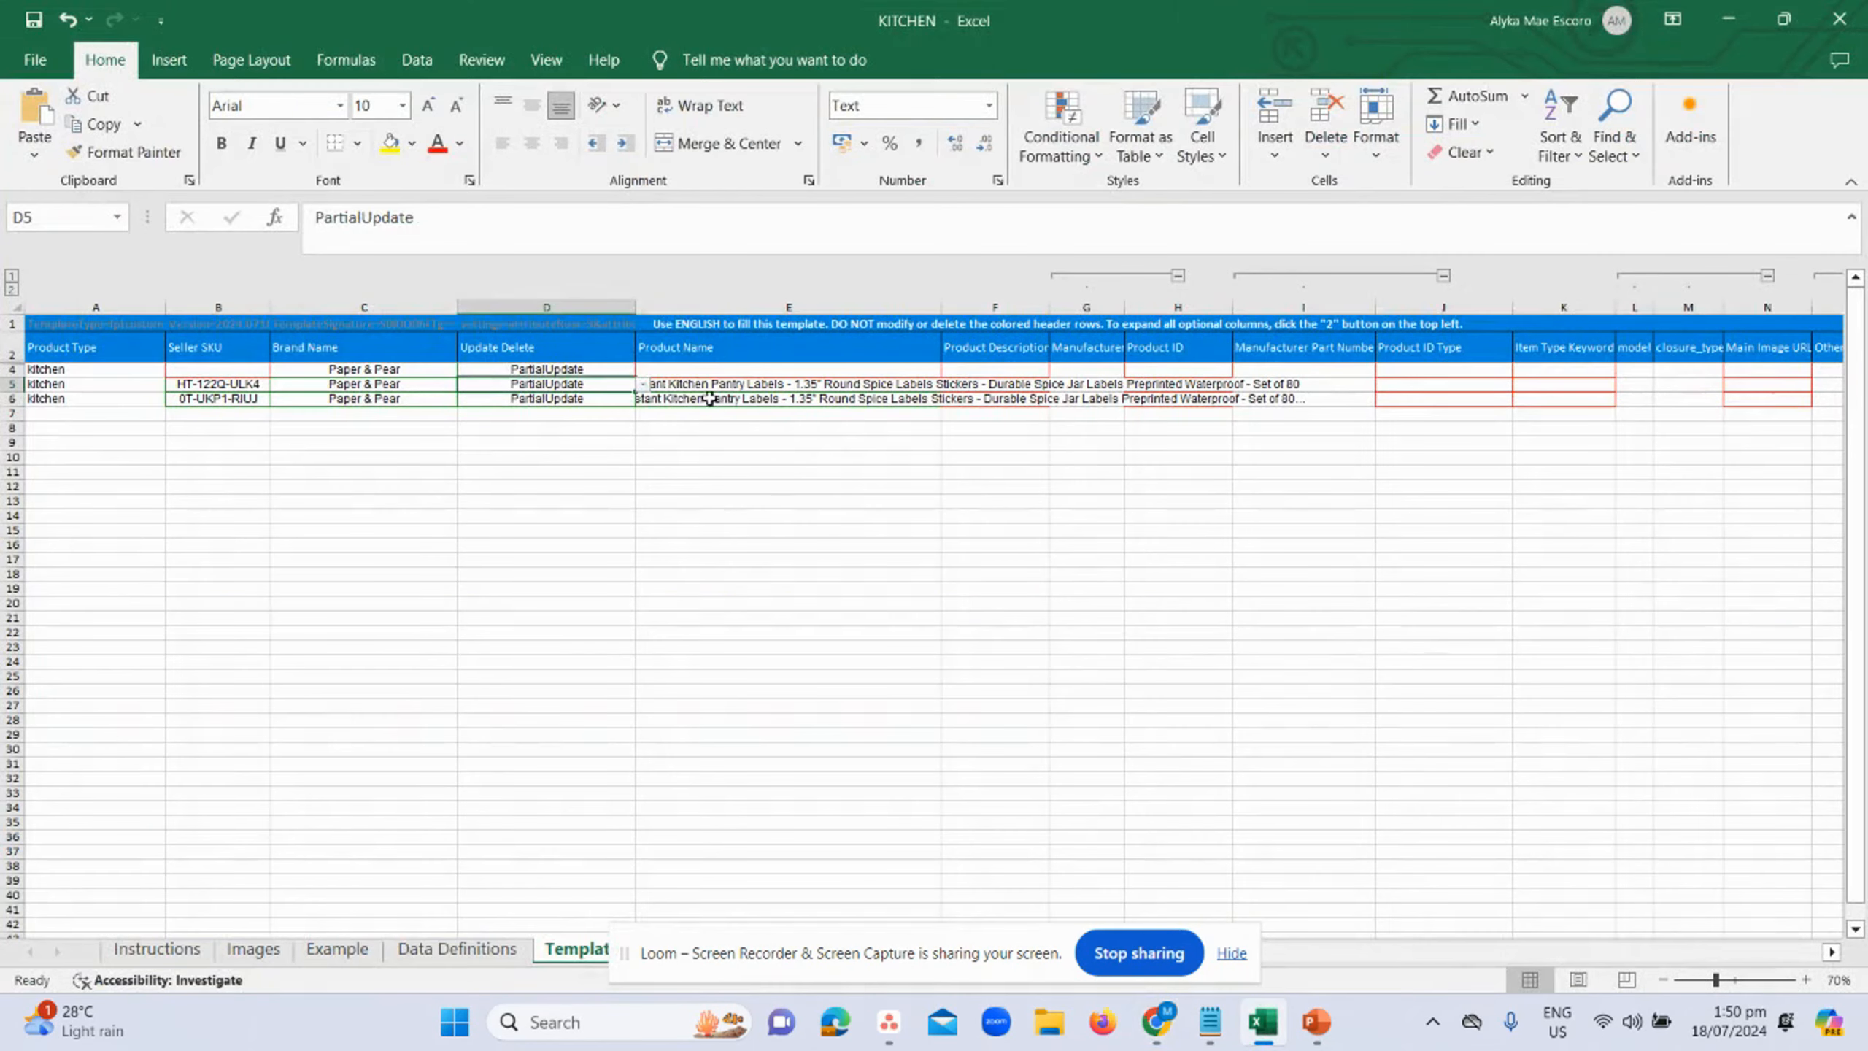
left_click(691, 372)
type("Round Spice Label")
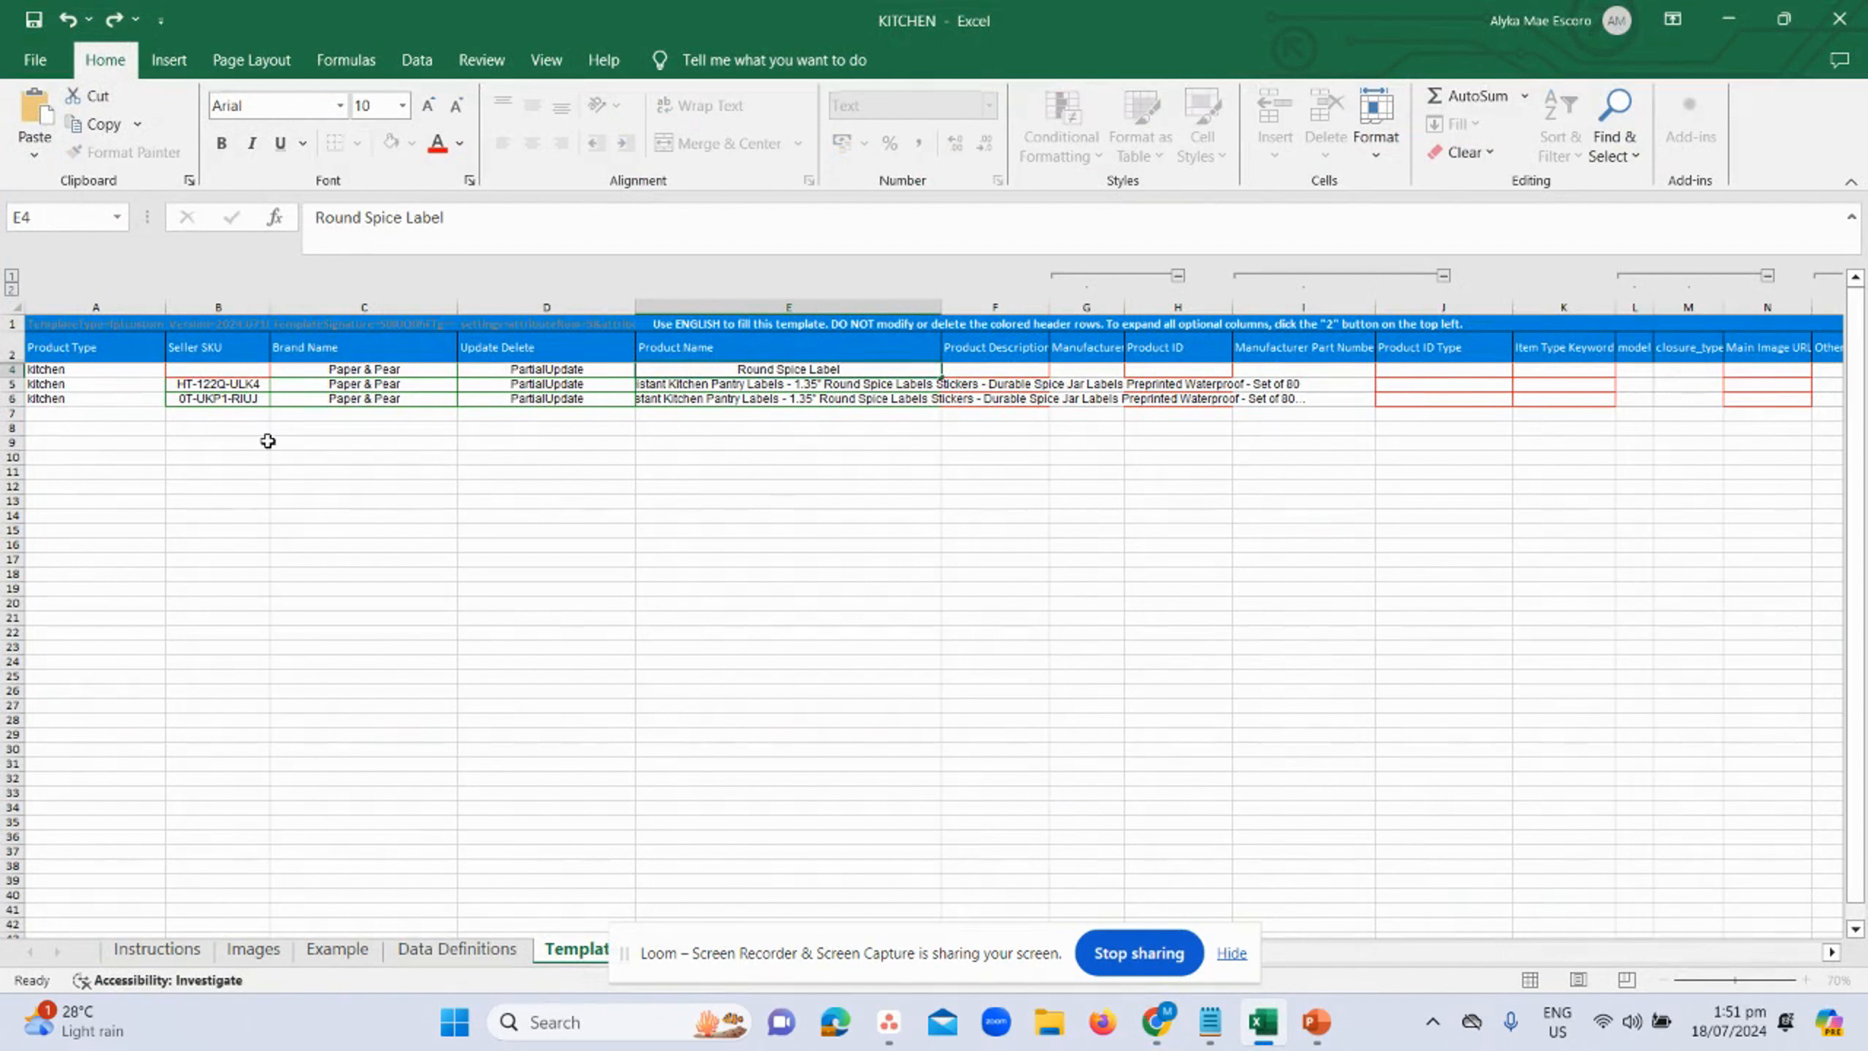
- Enter RoundLabels_Parent as the parent's Seller SKU in row 4 of the template
left_click(191, 370)
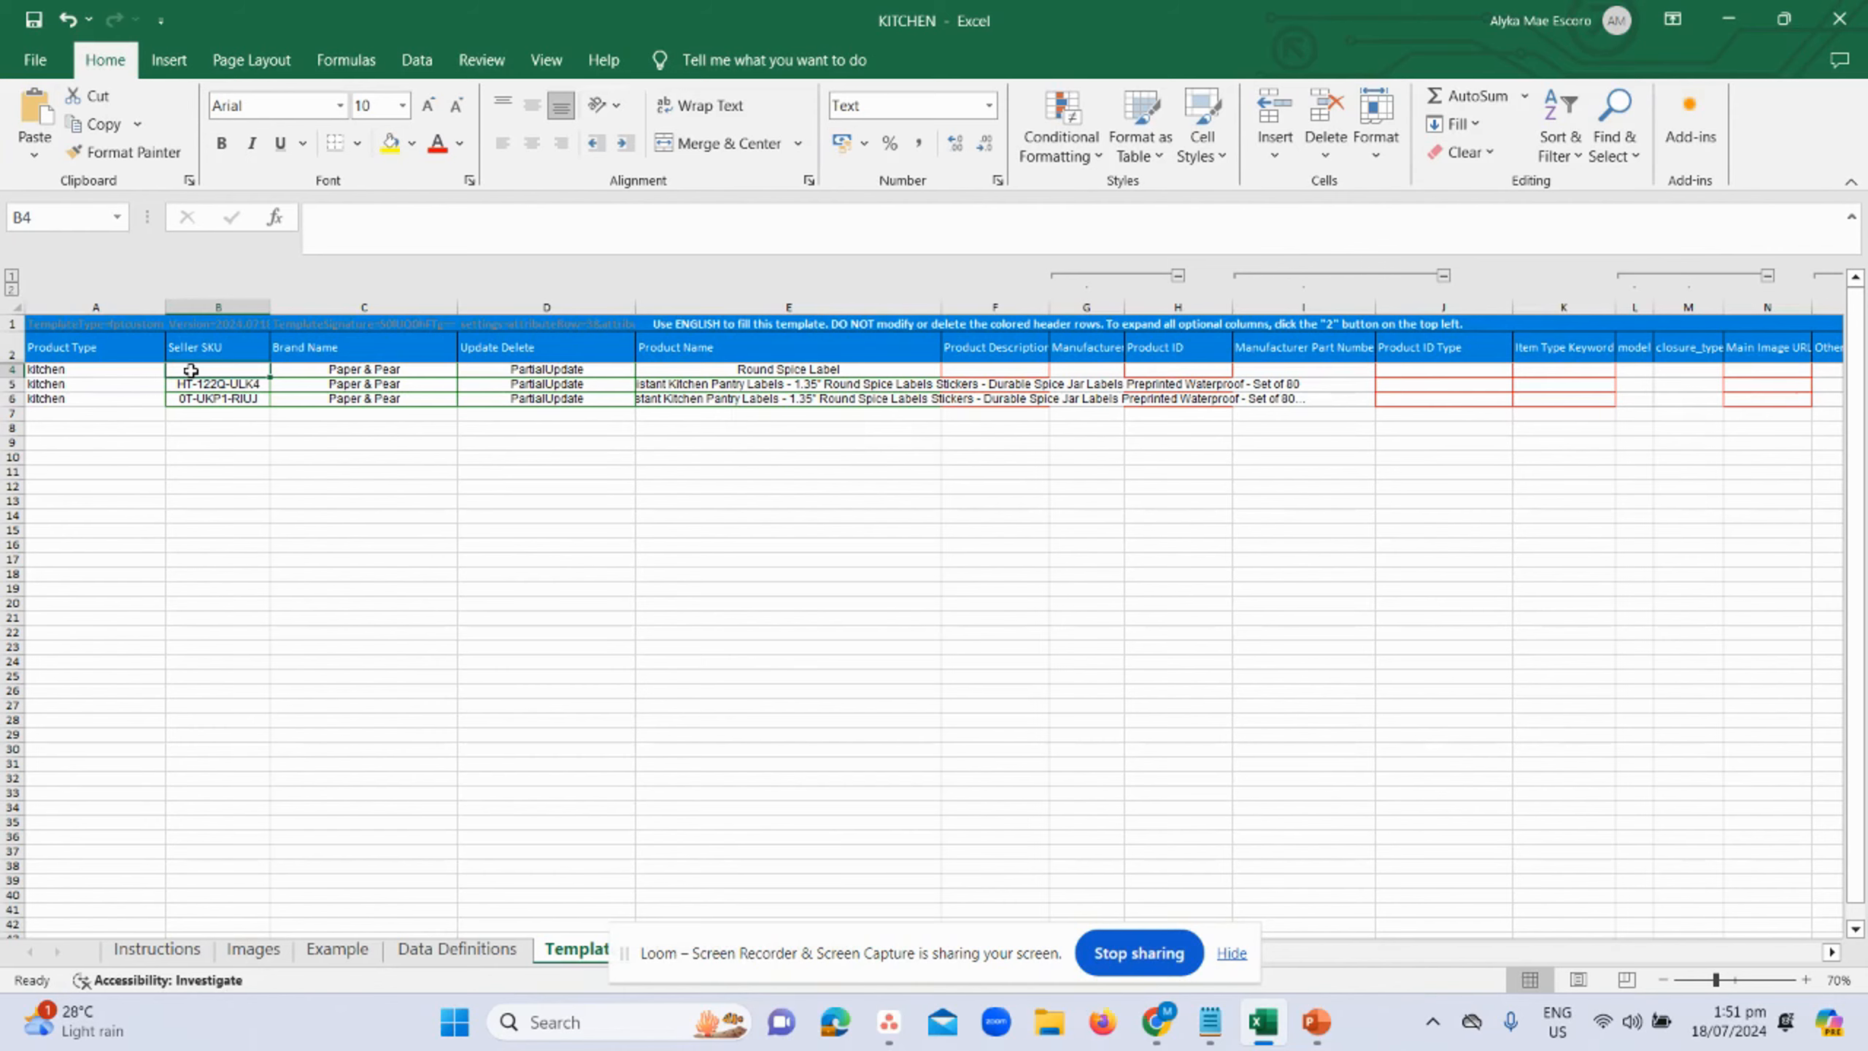
key("alt+Tab")
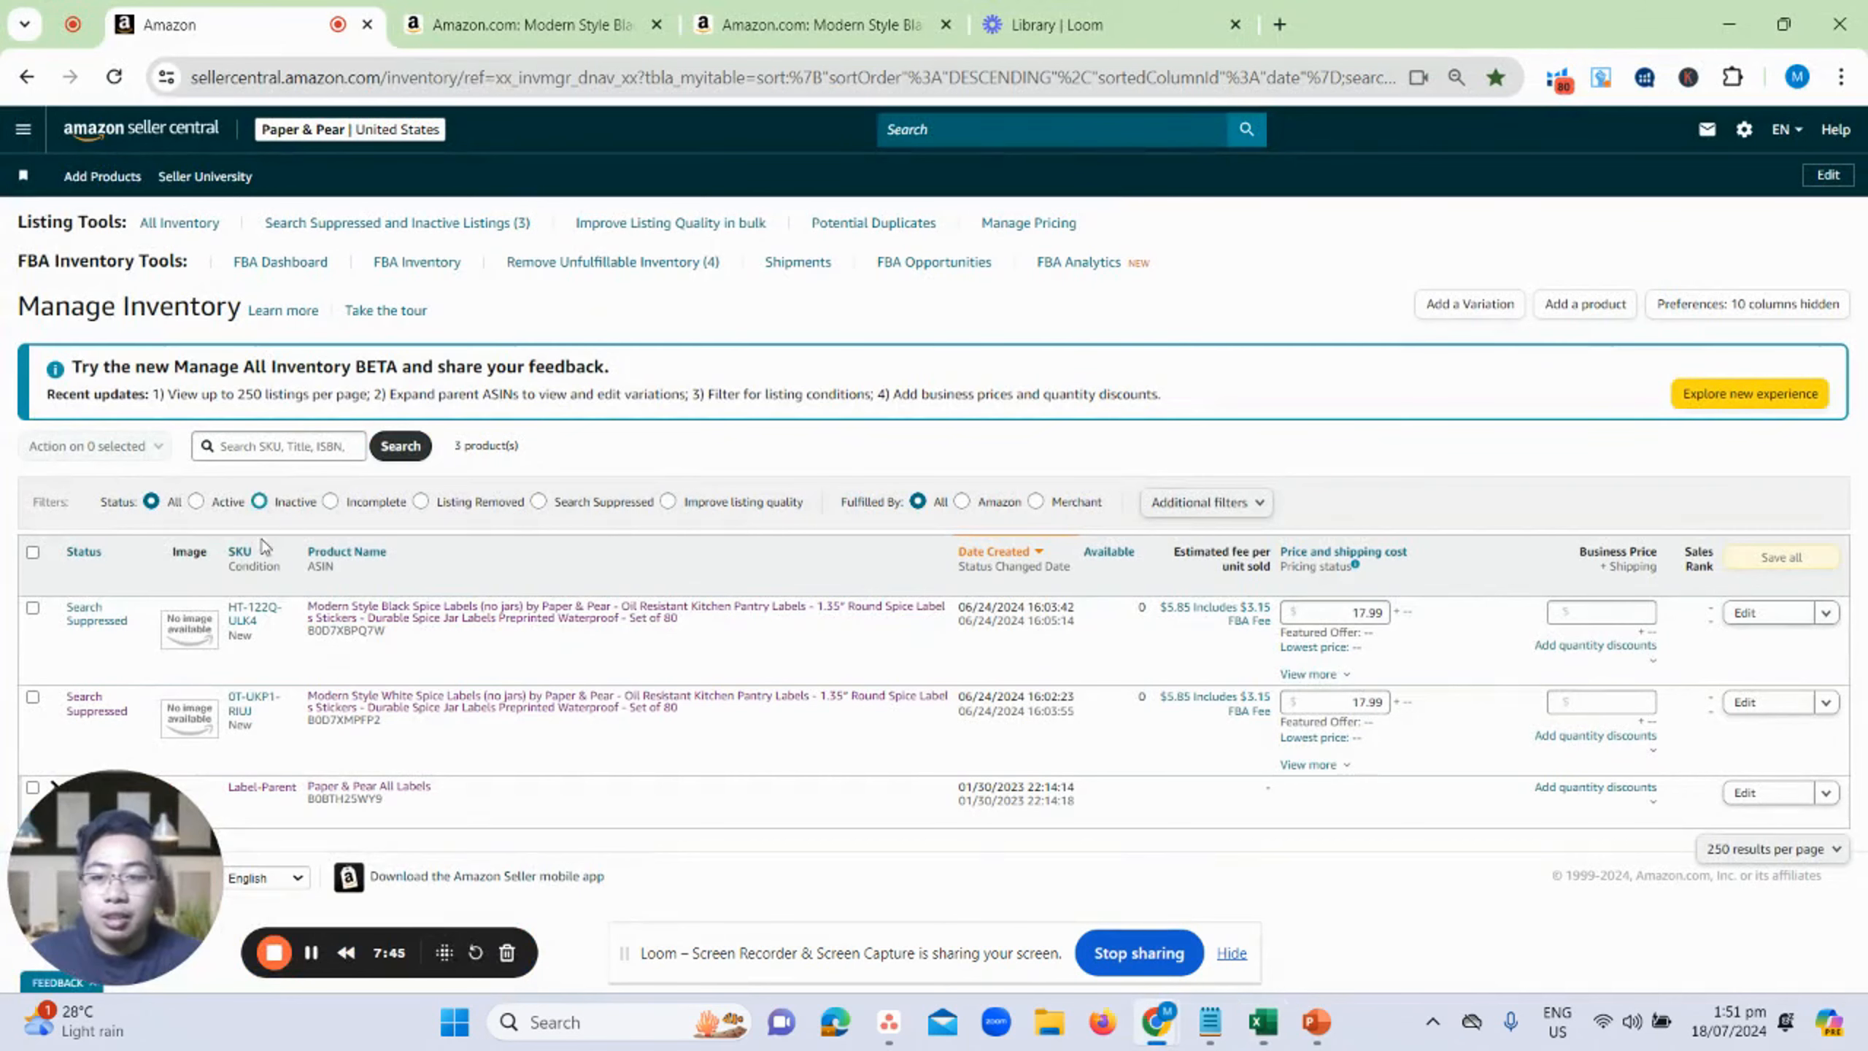
key("alt+Tab")
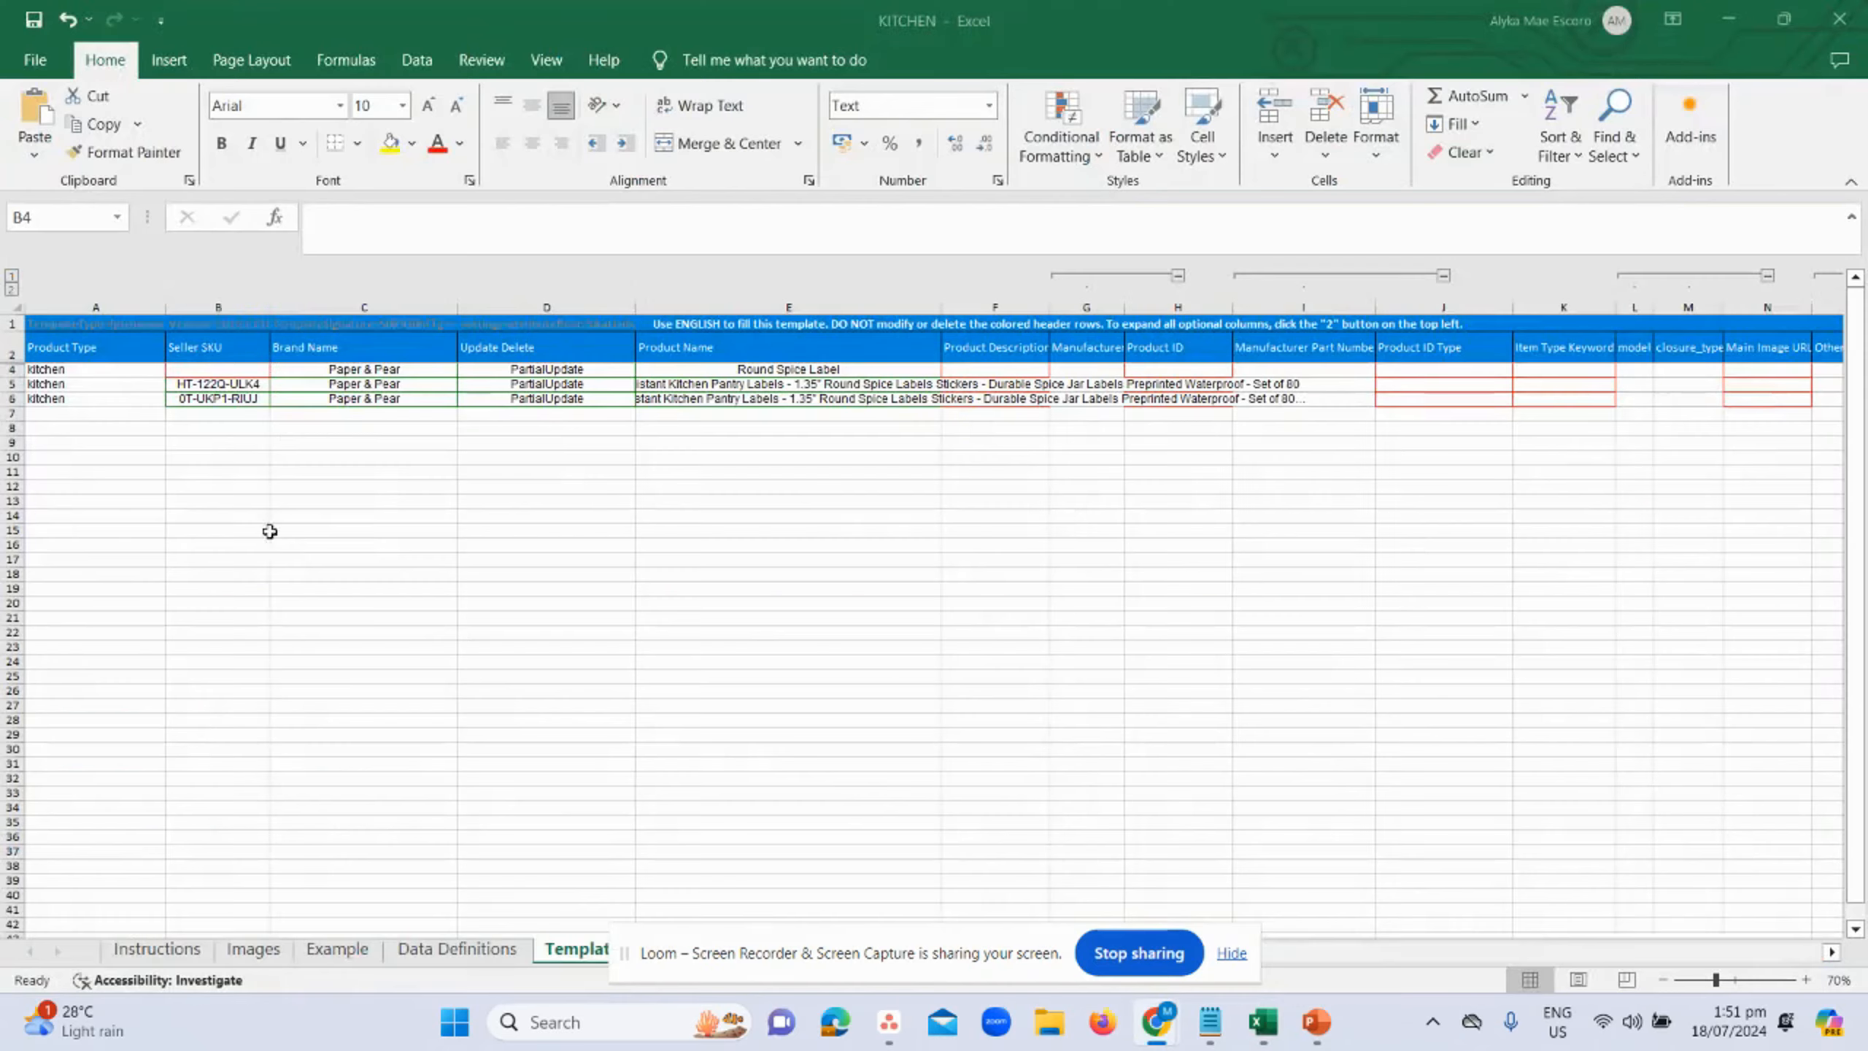
left_click(217, 413)
left_click(198, 368)
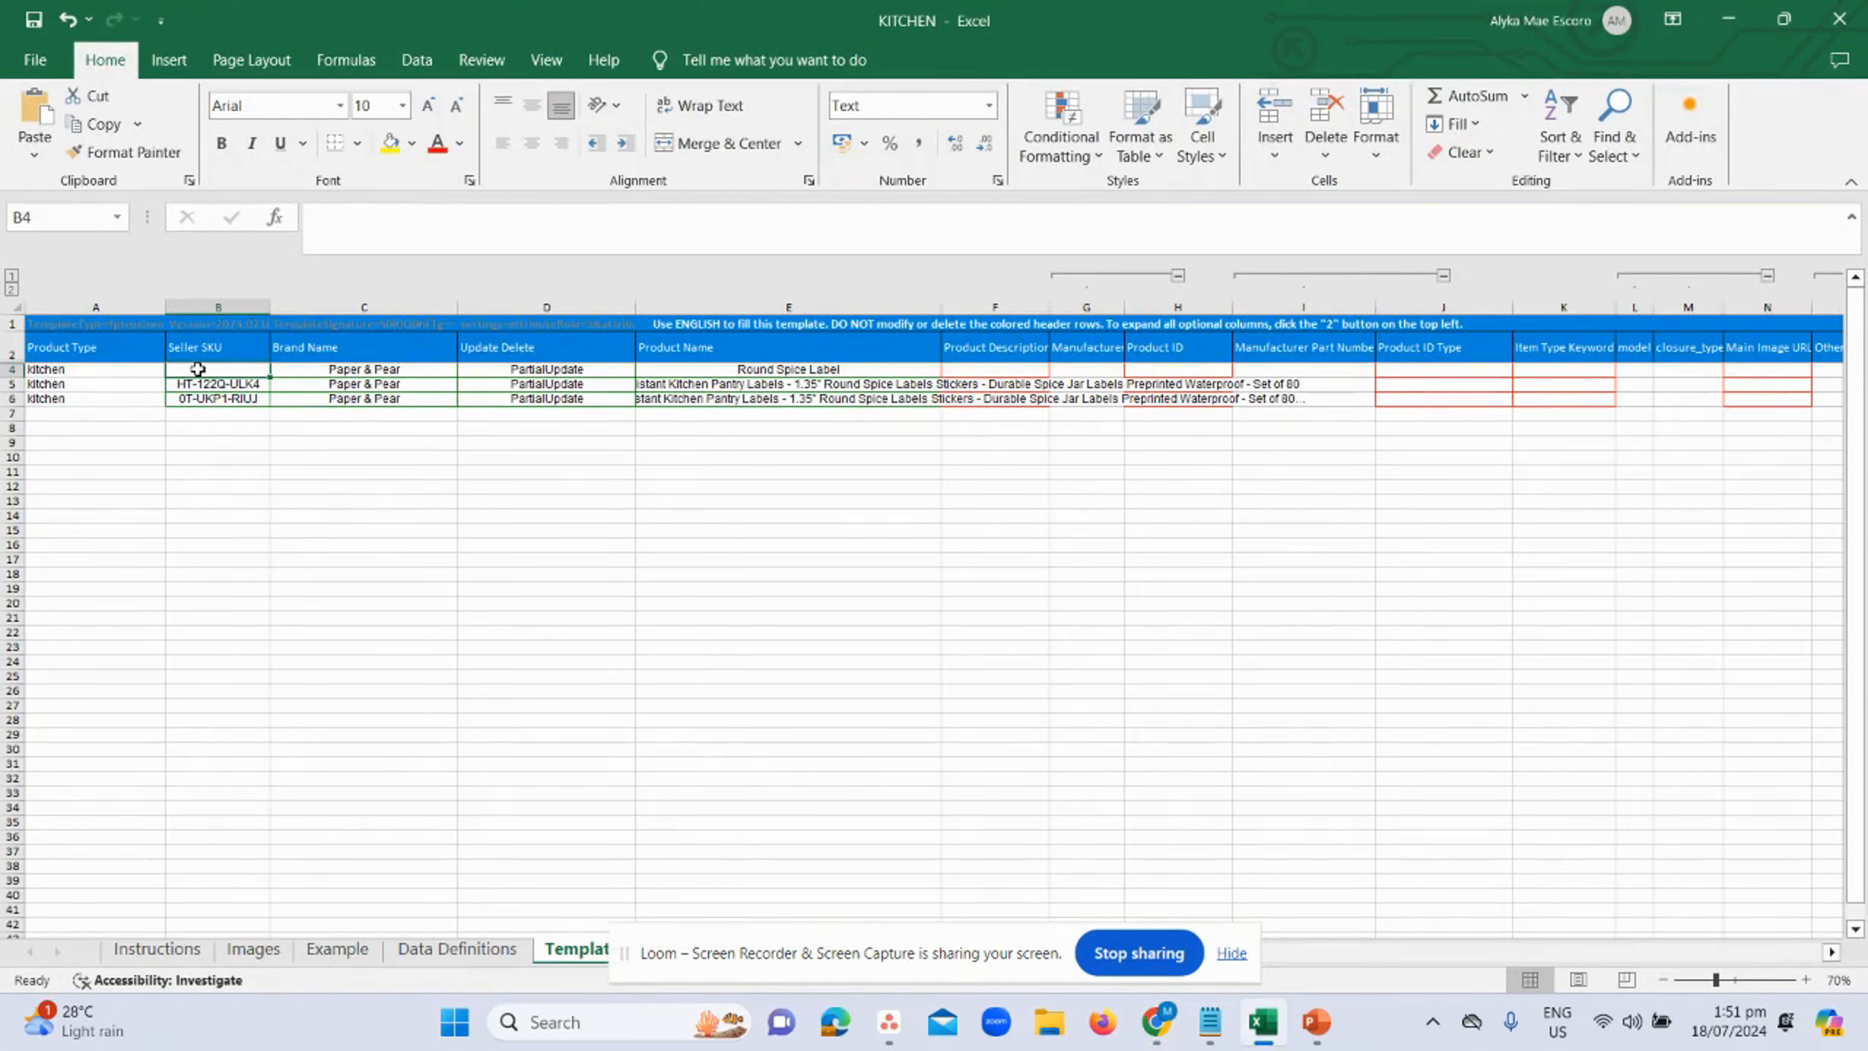
key("alt")
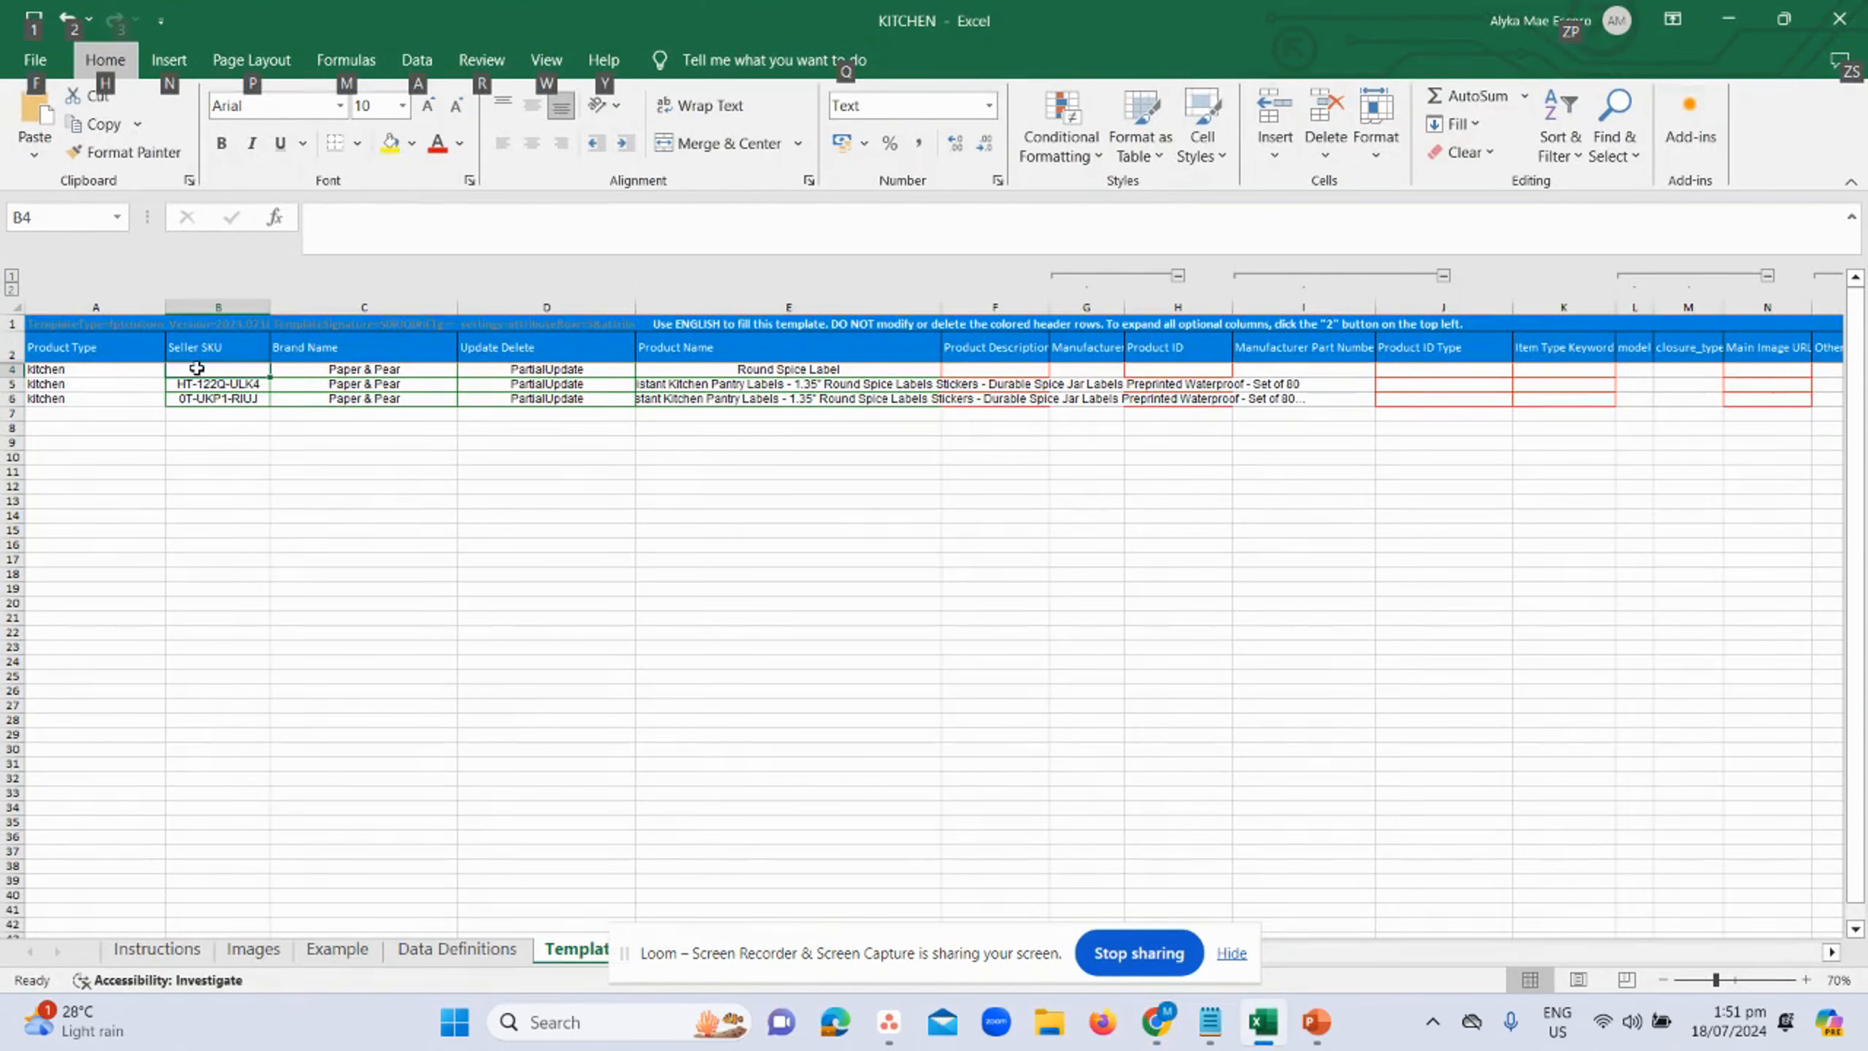
left_click(182, 365)
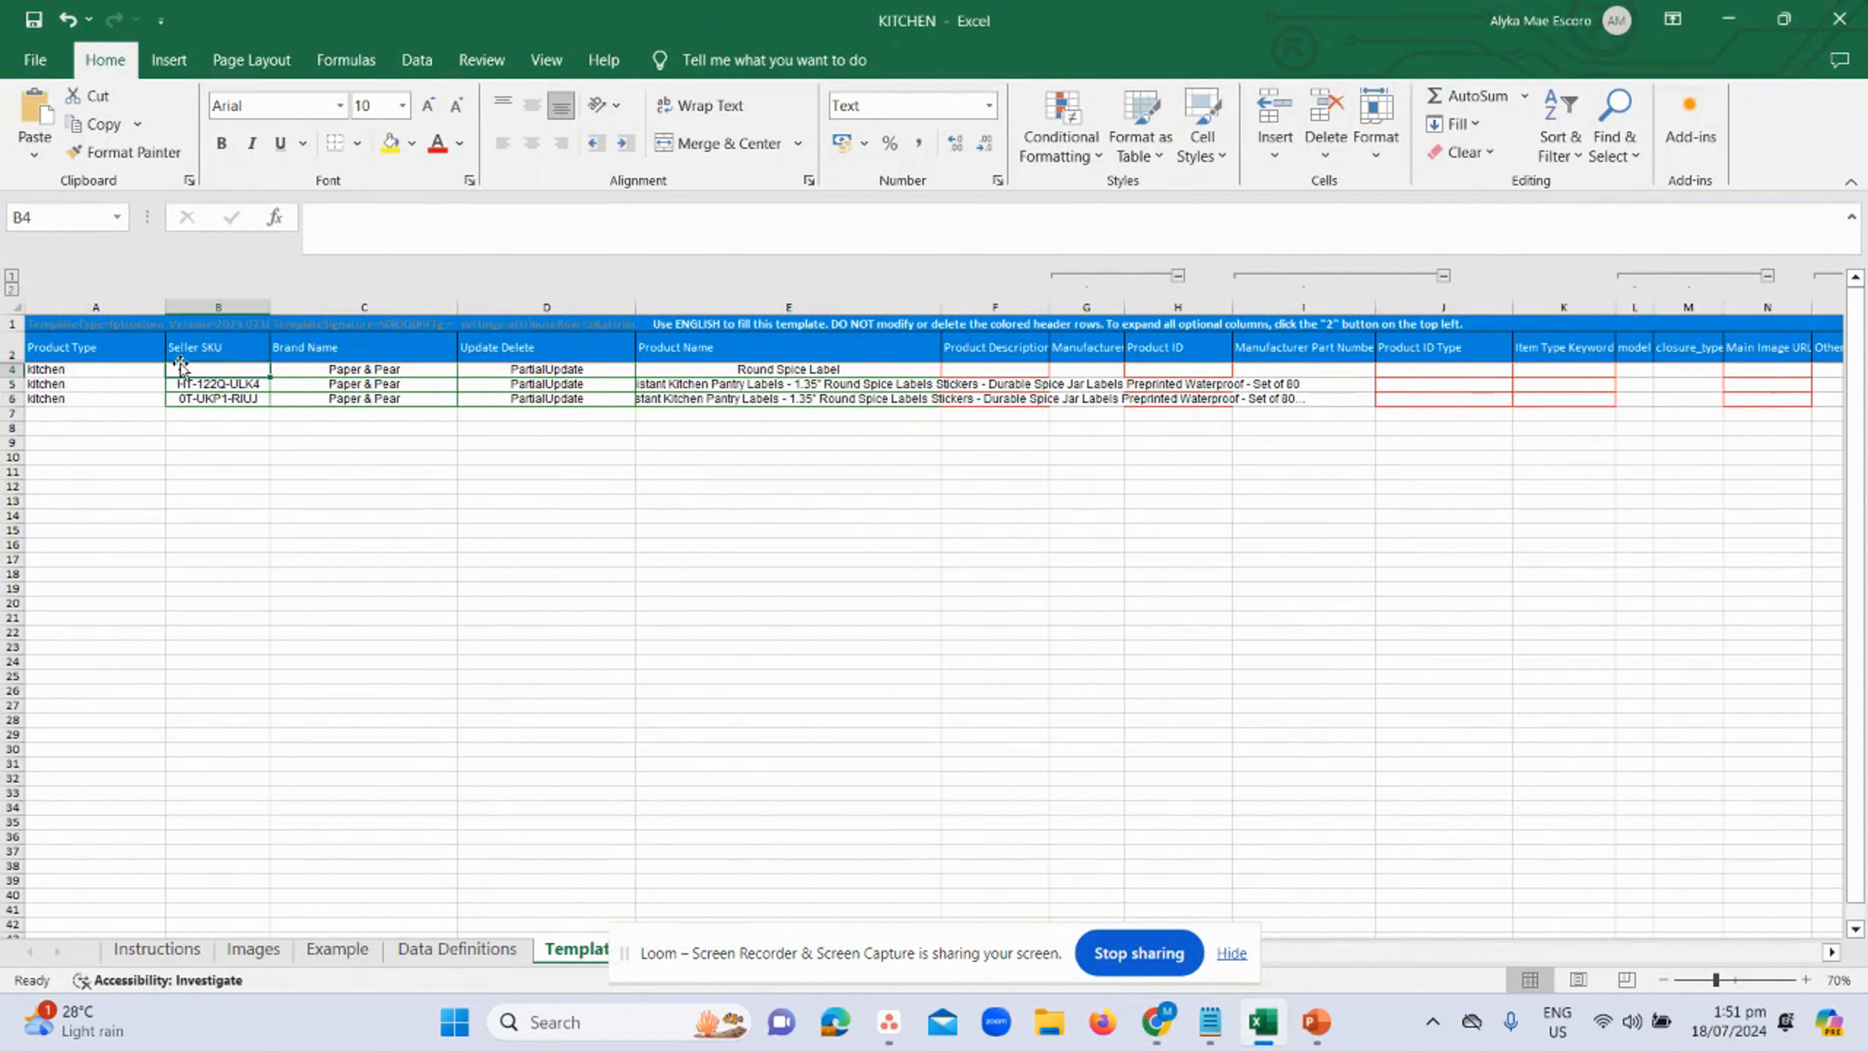
key("super")
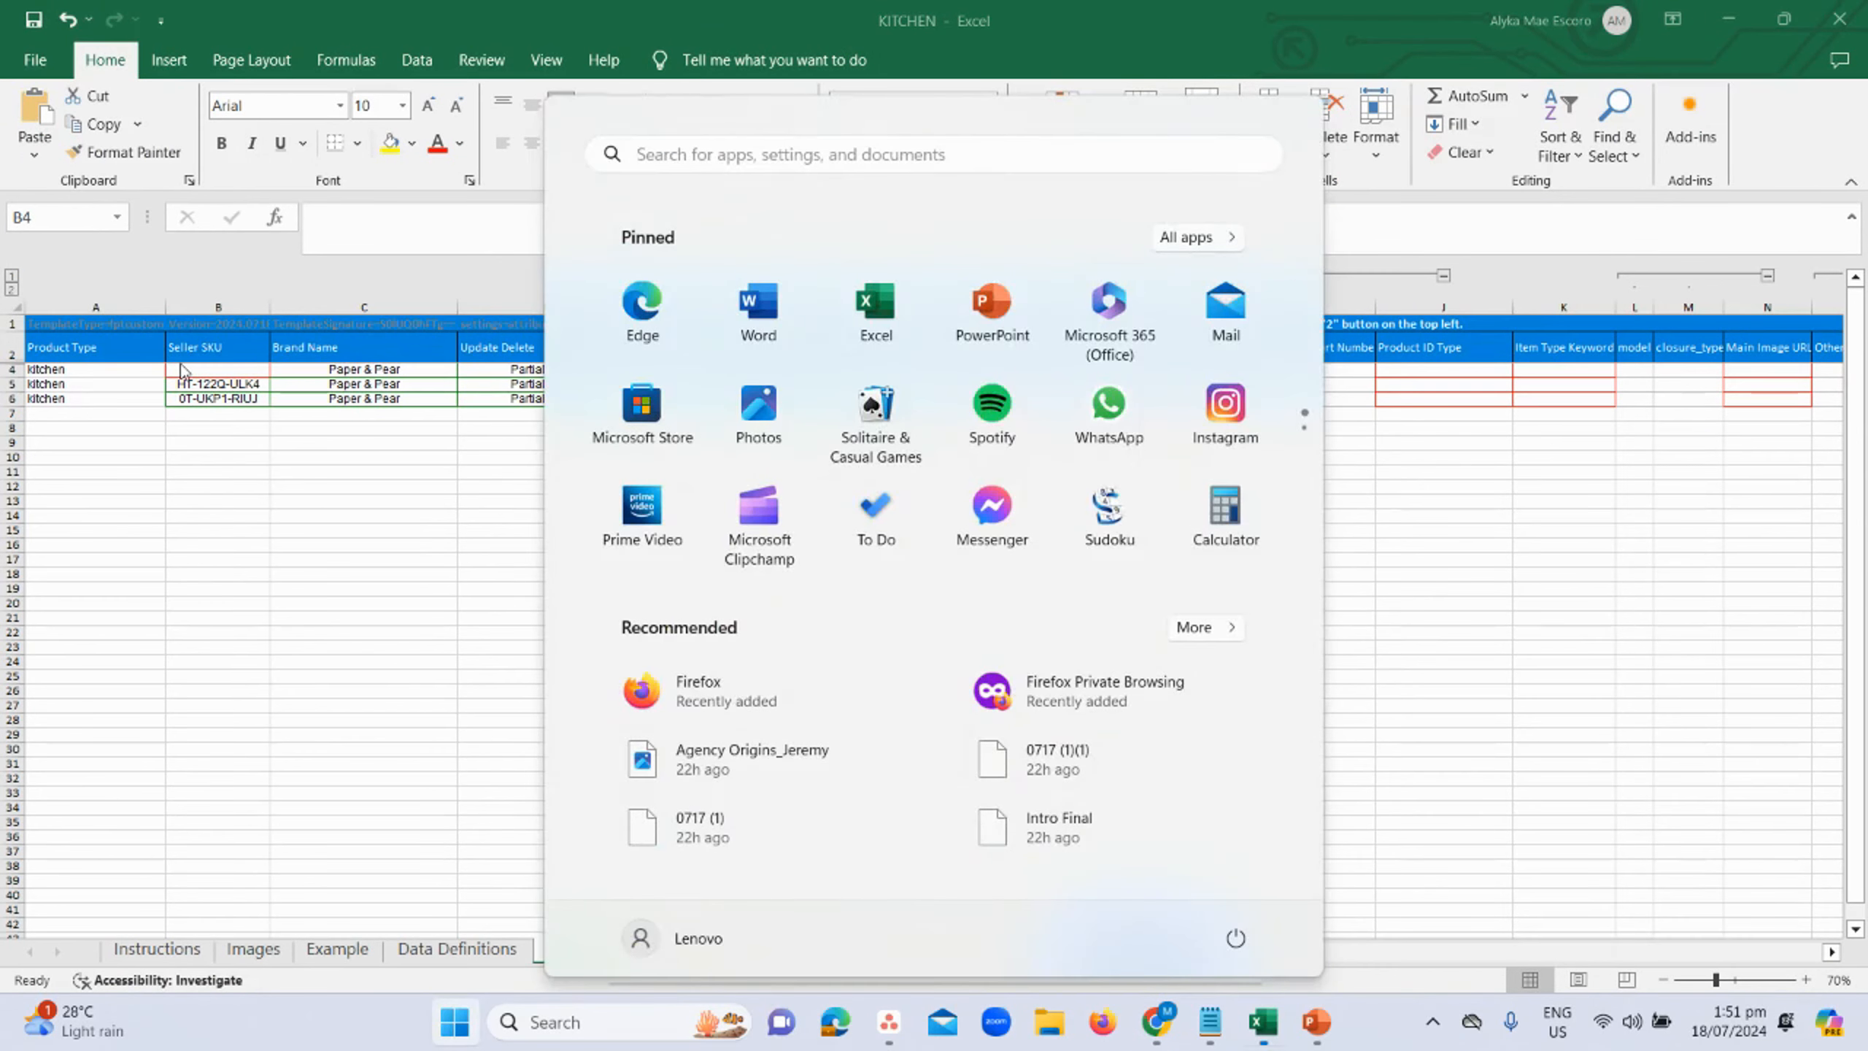
left_click(183, 370)
type("RoundLabels_Parent")
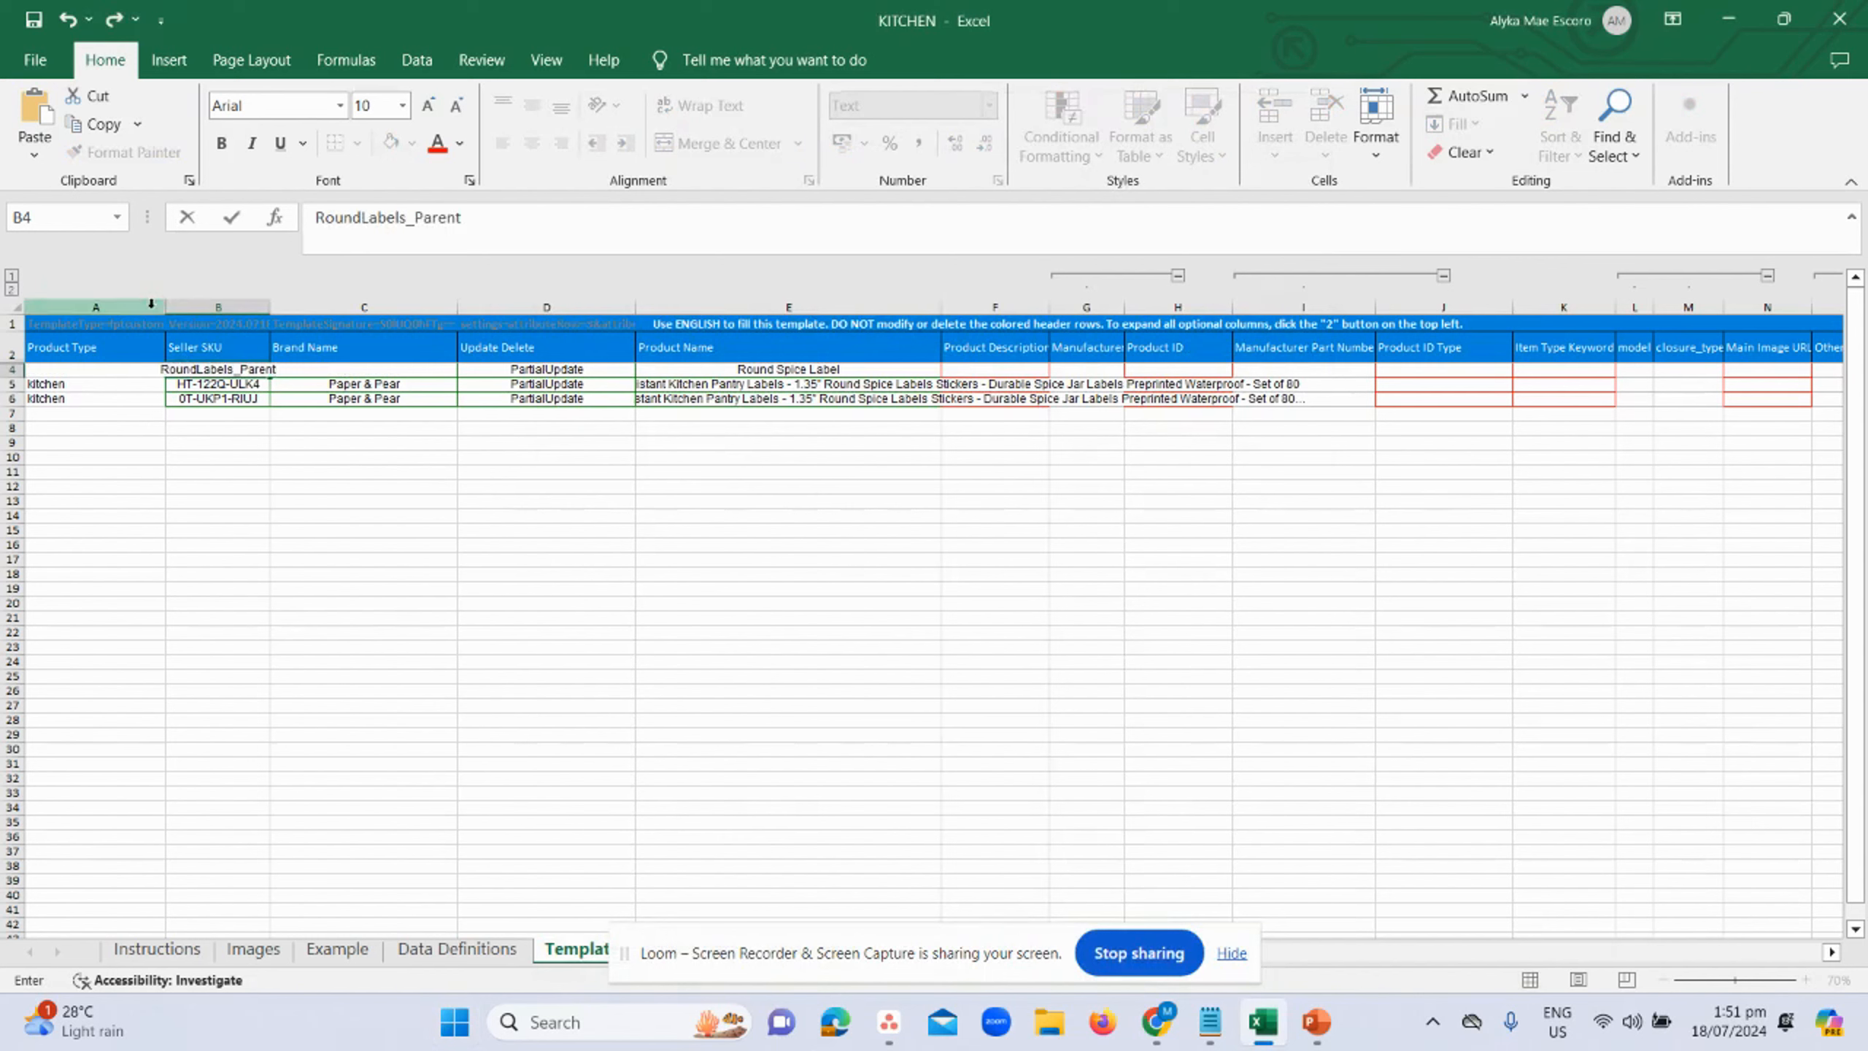
key("Tab")
- Switch to the PowerPoint guide and read the Product ID Type slide's instructions on variation and parent ASINs
key("alt+Tab")
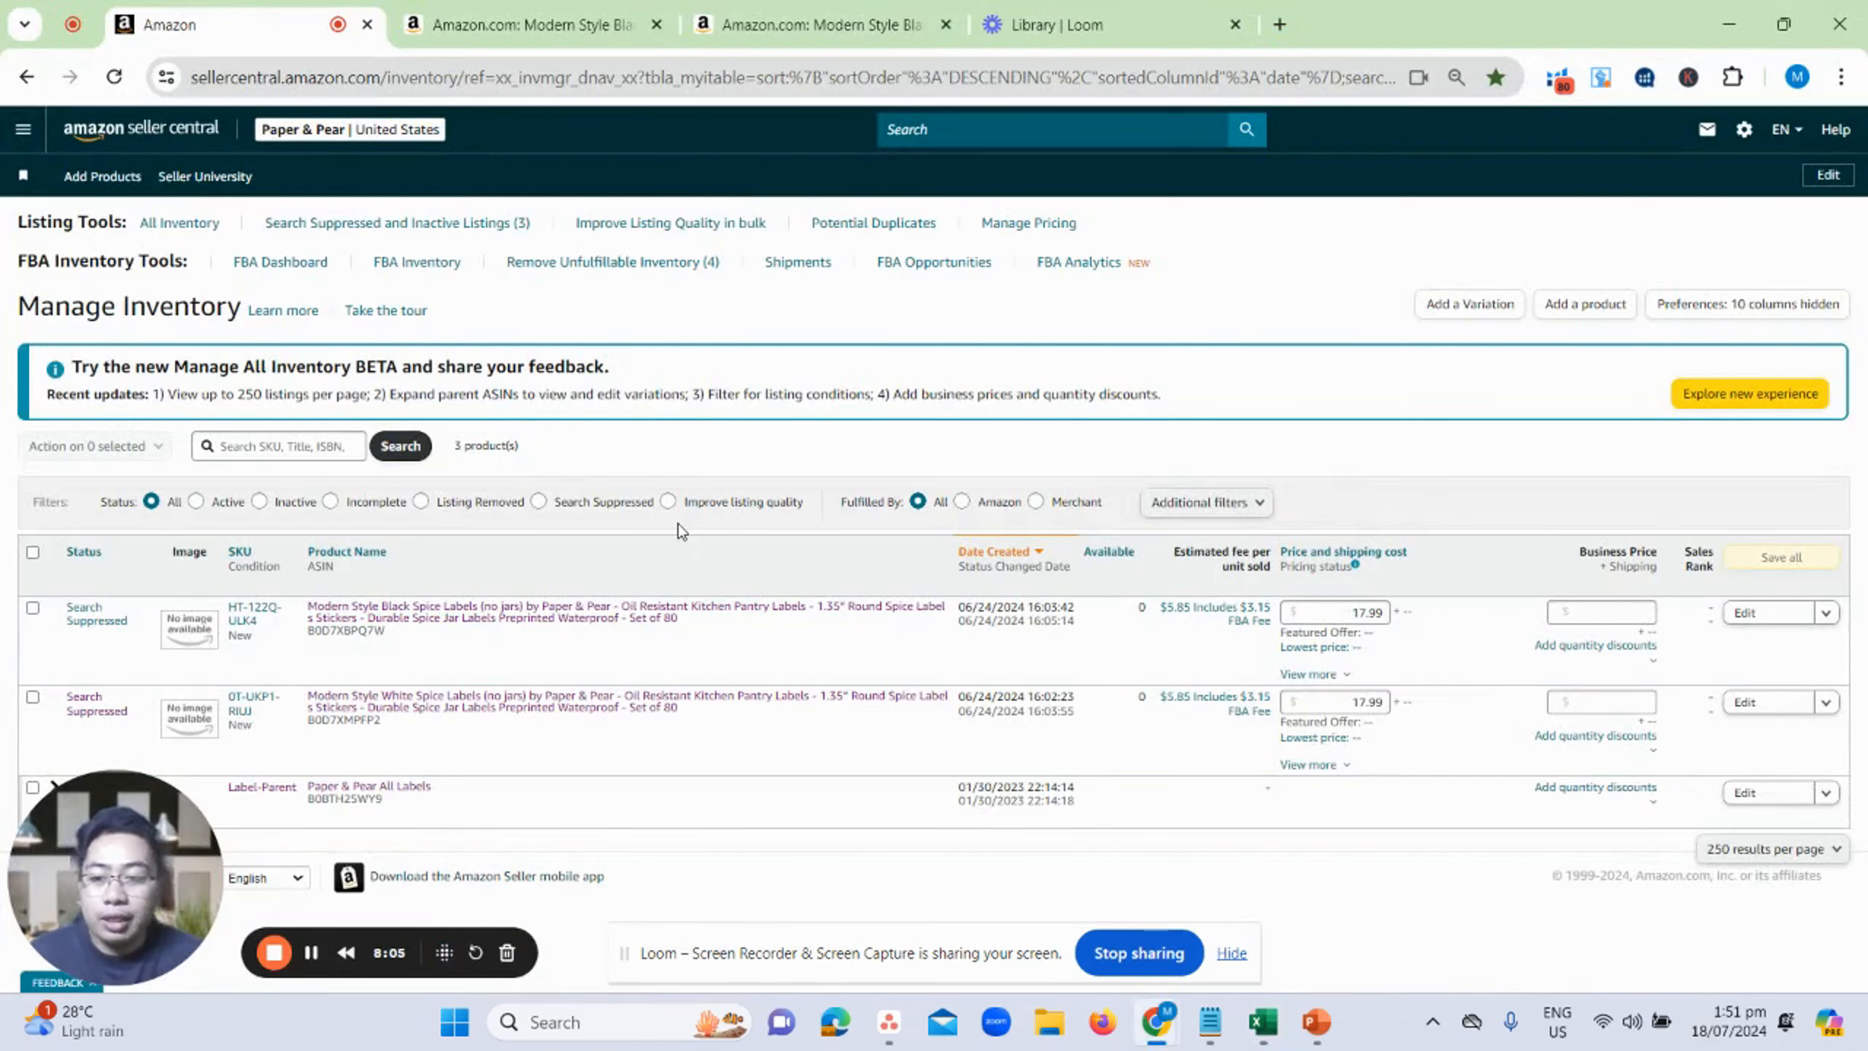
key("alt+Tab")
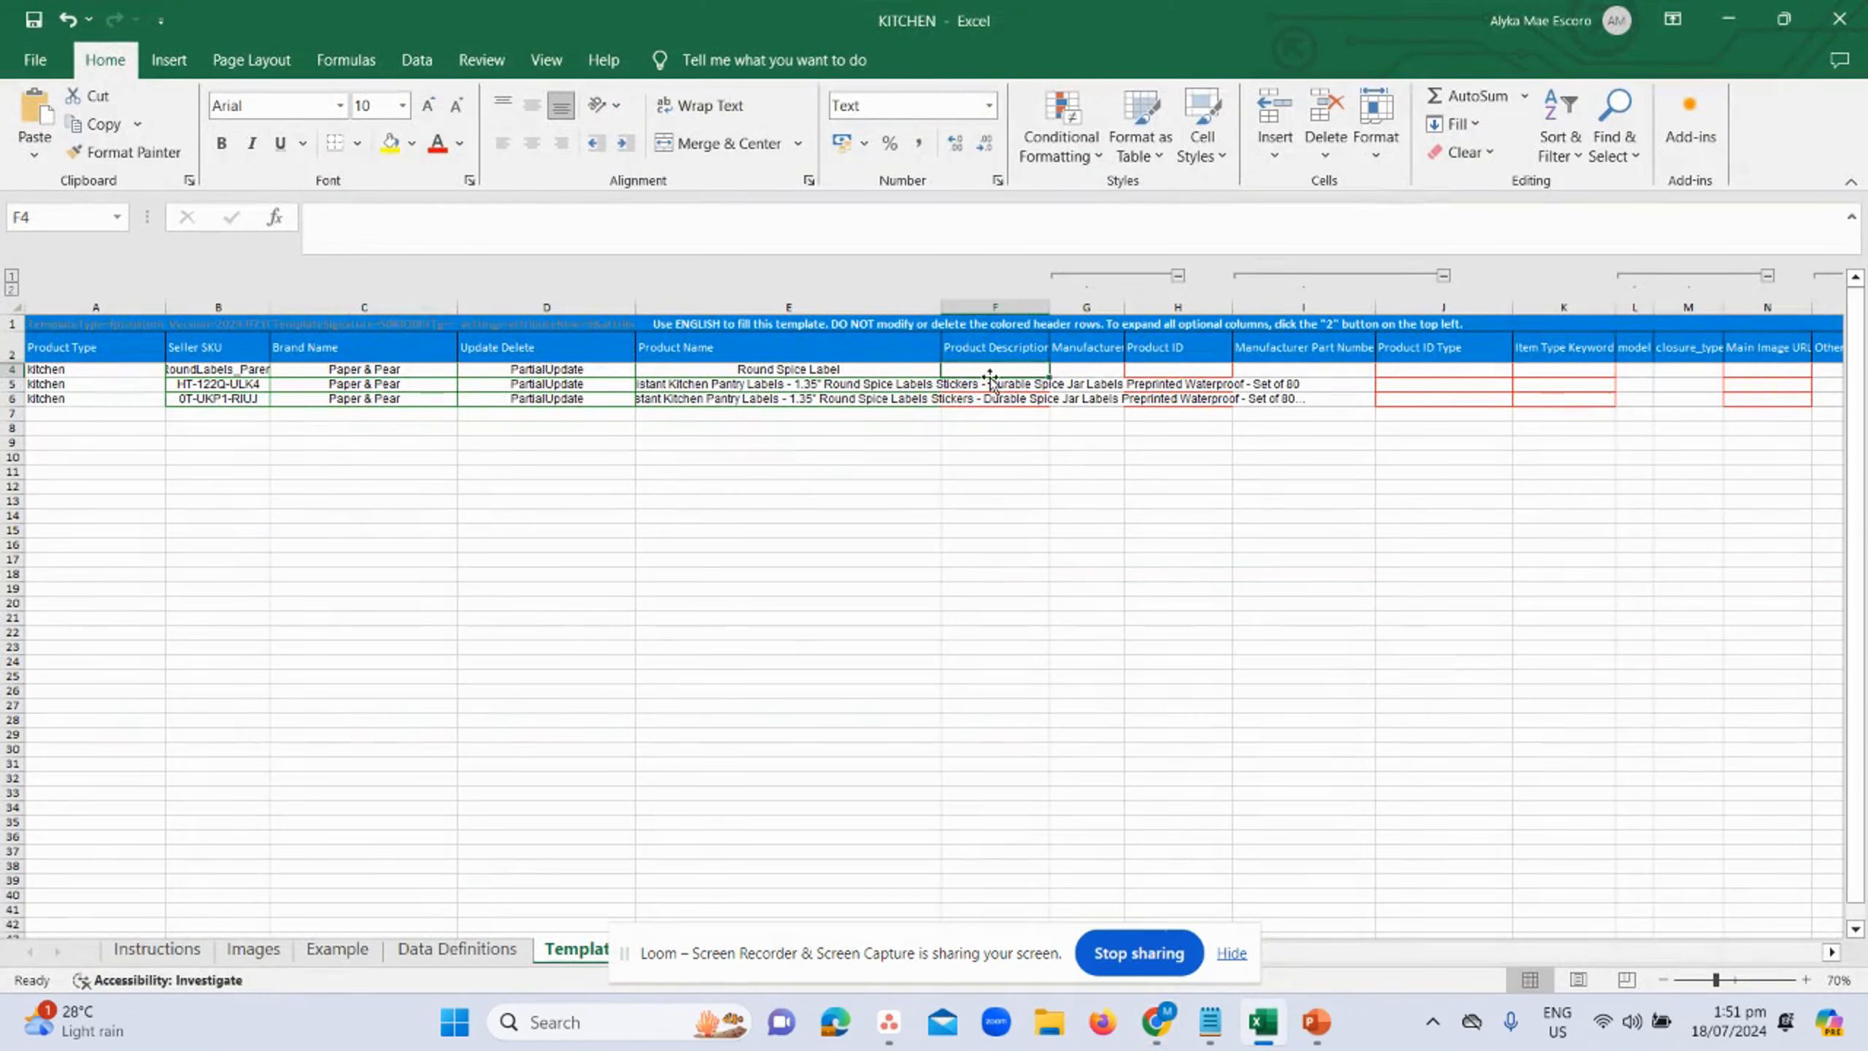
key("alt+Tab")
left_click(1314, 1025)
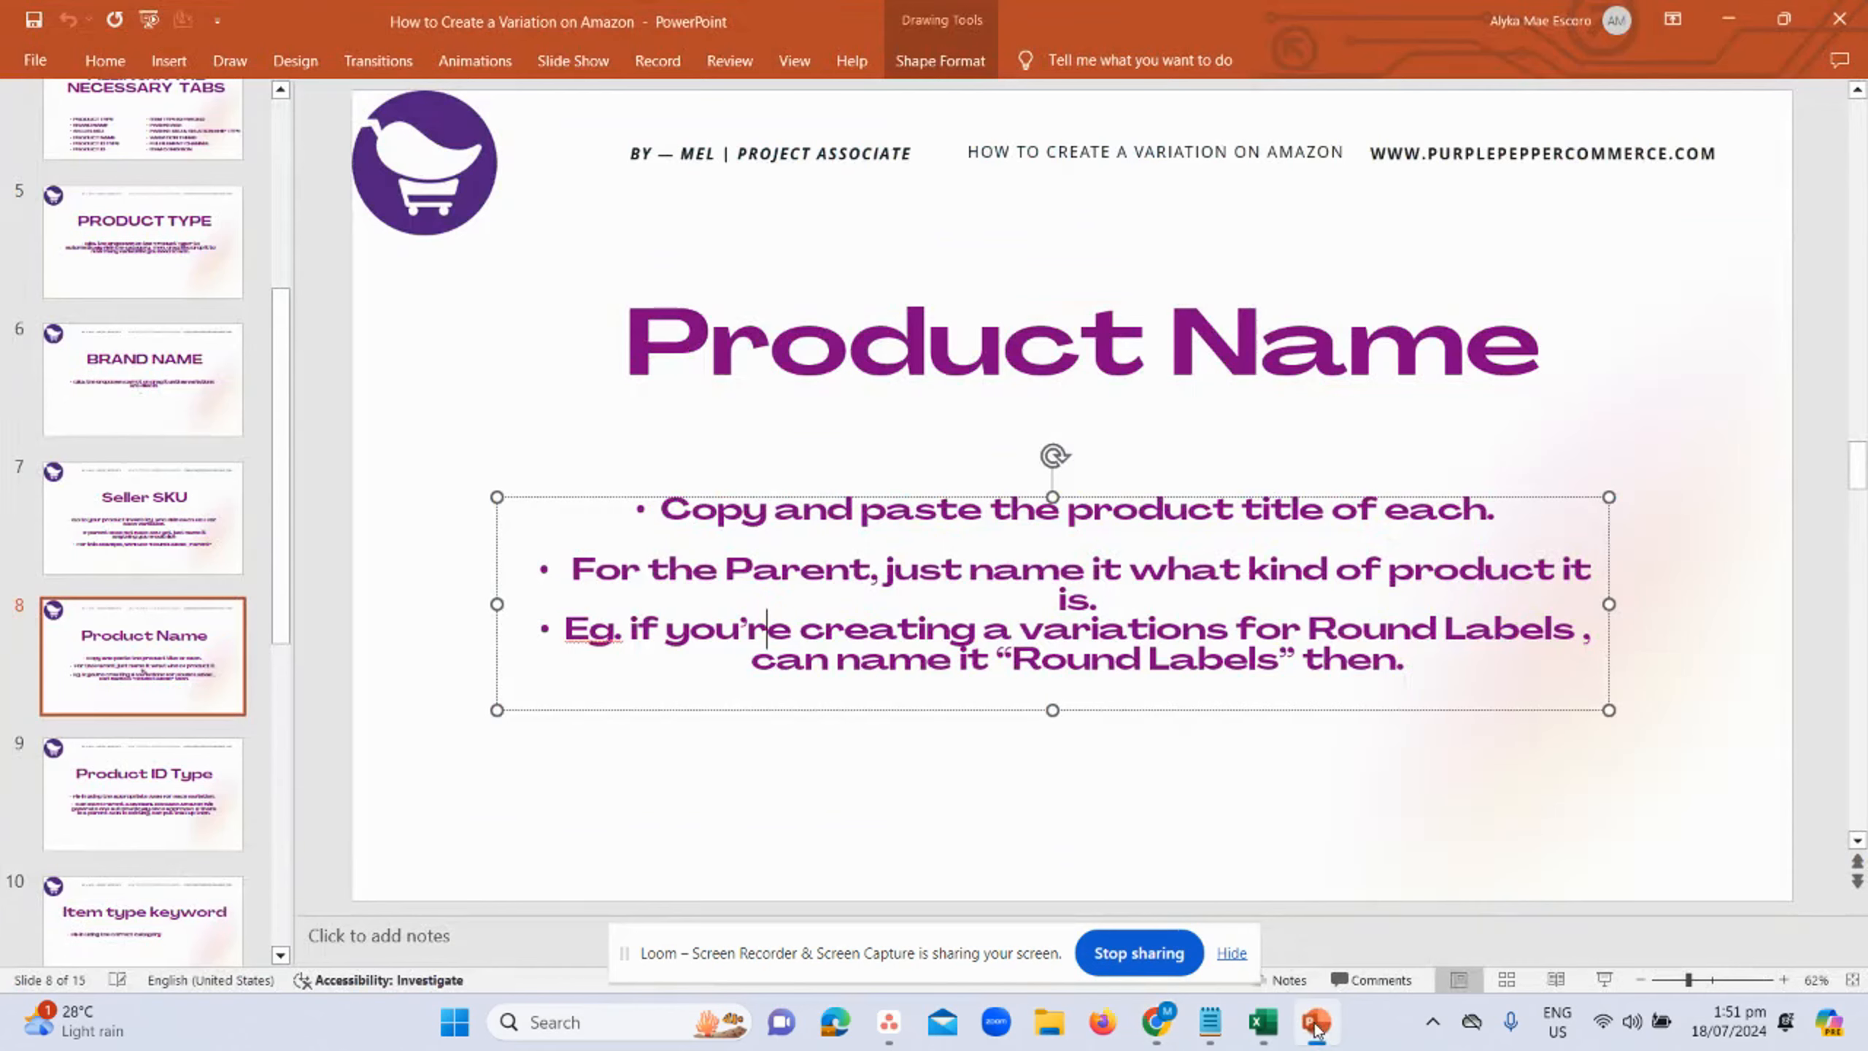
scroll(899, 467, "down", 1)
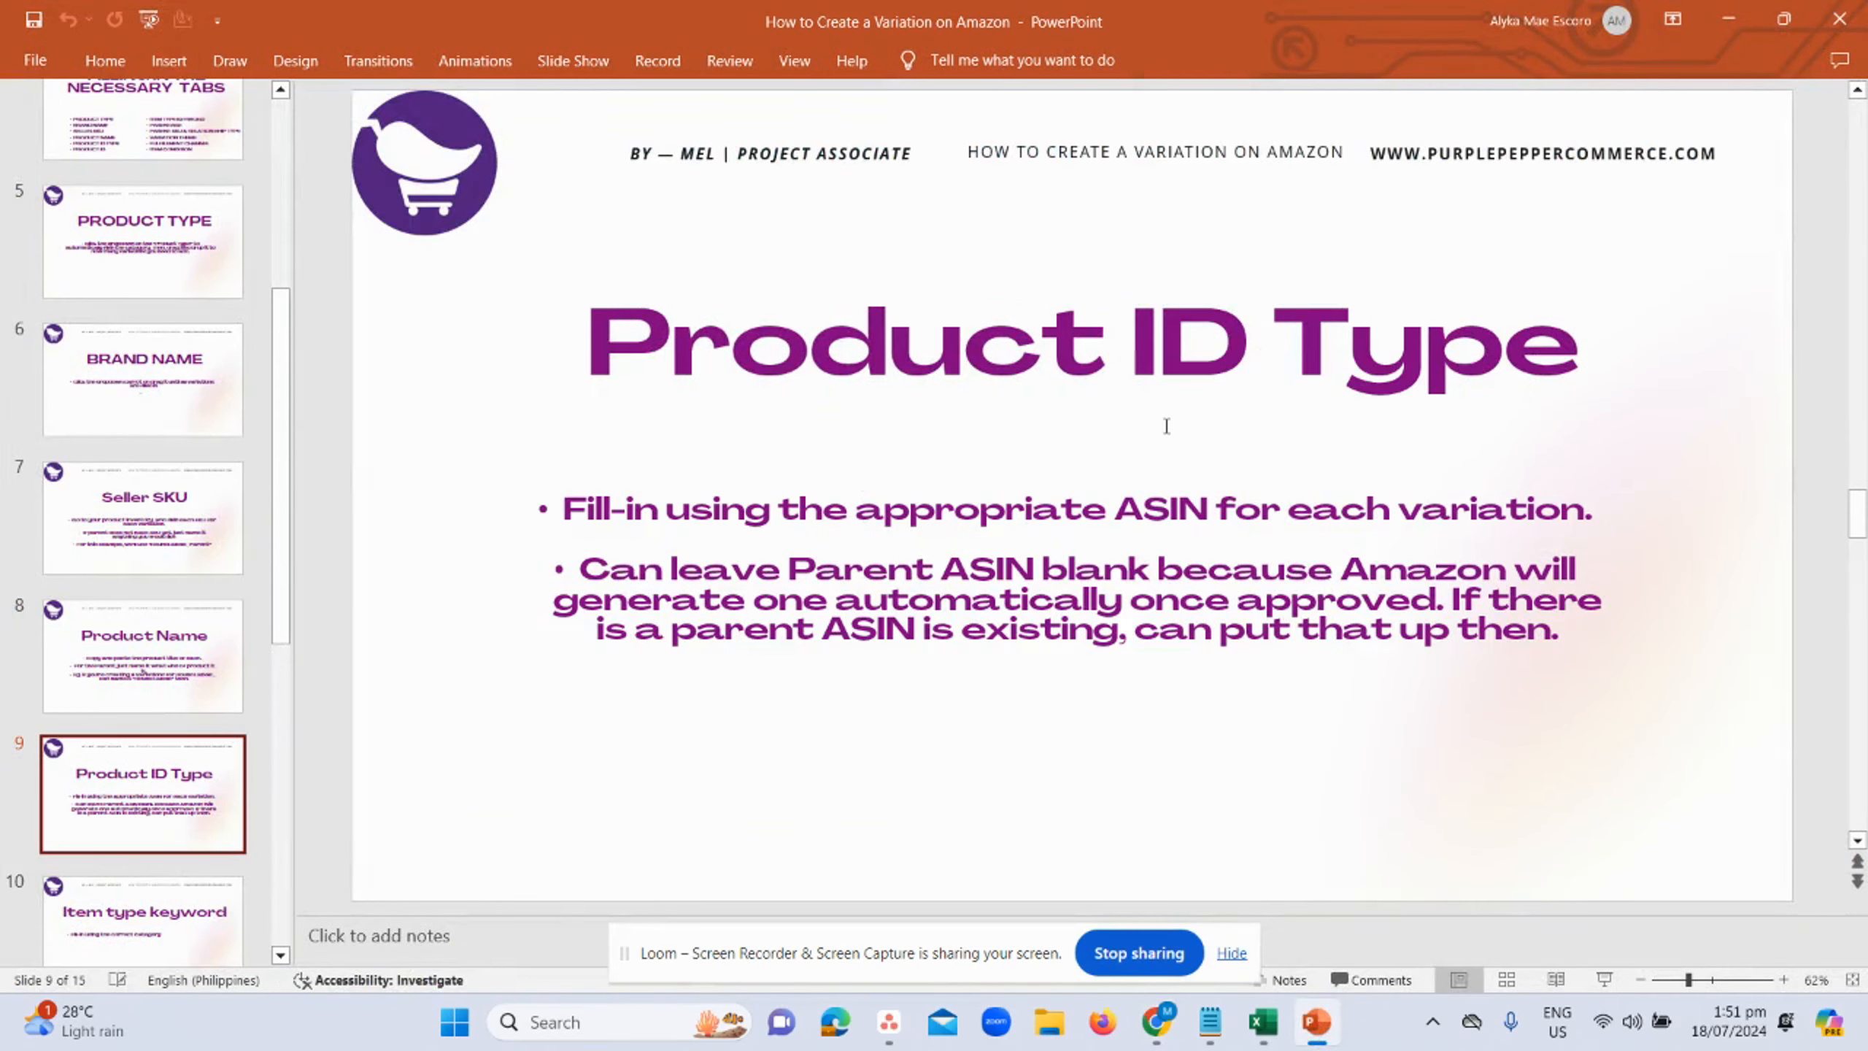
left_click(1036, 524)
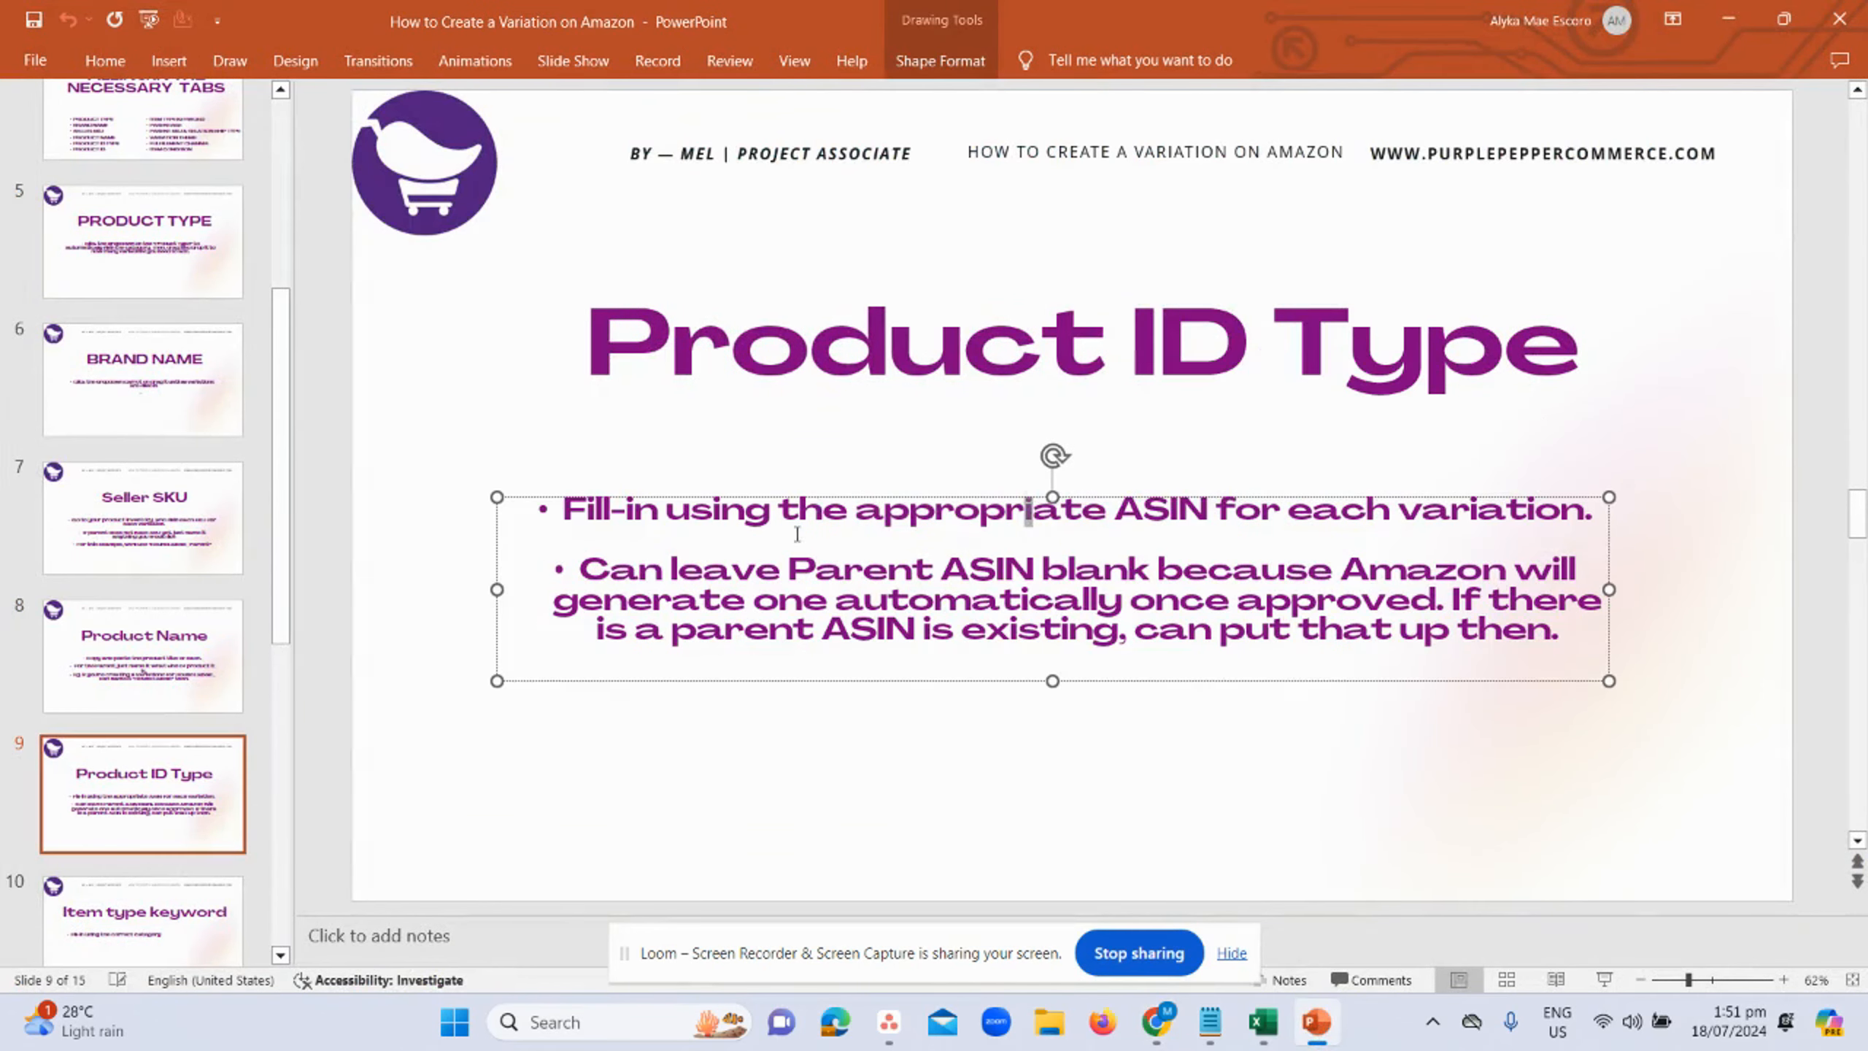
double_click(809, 511)
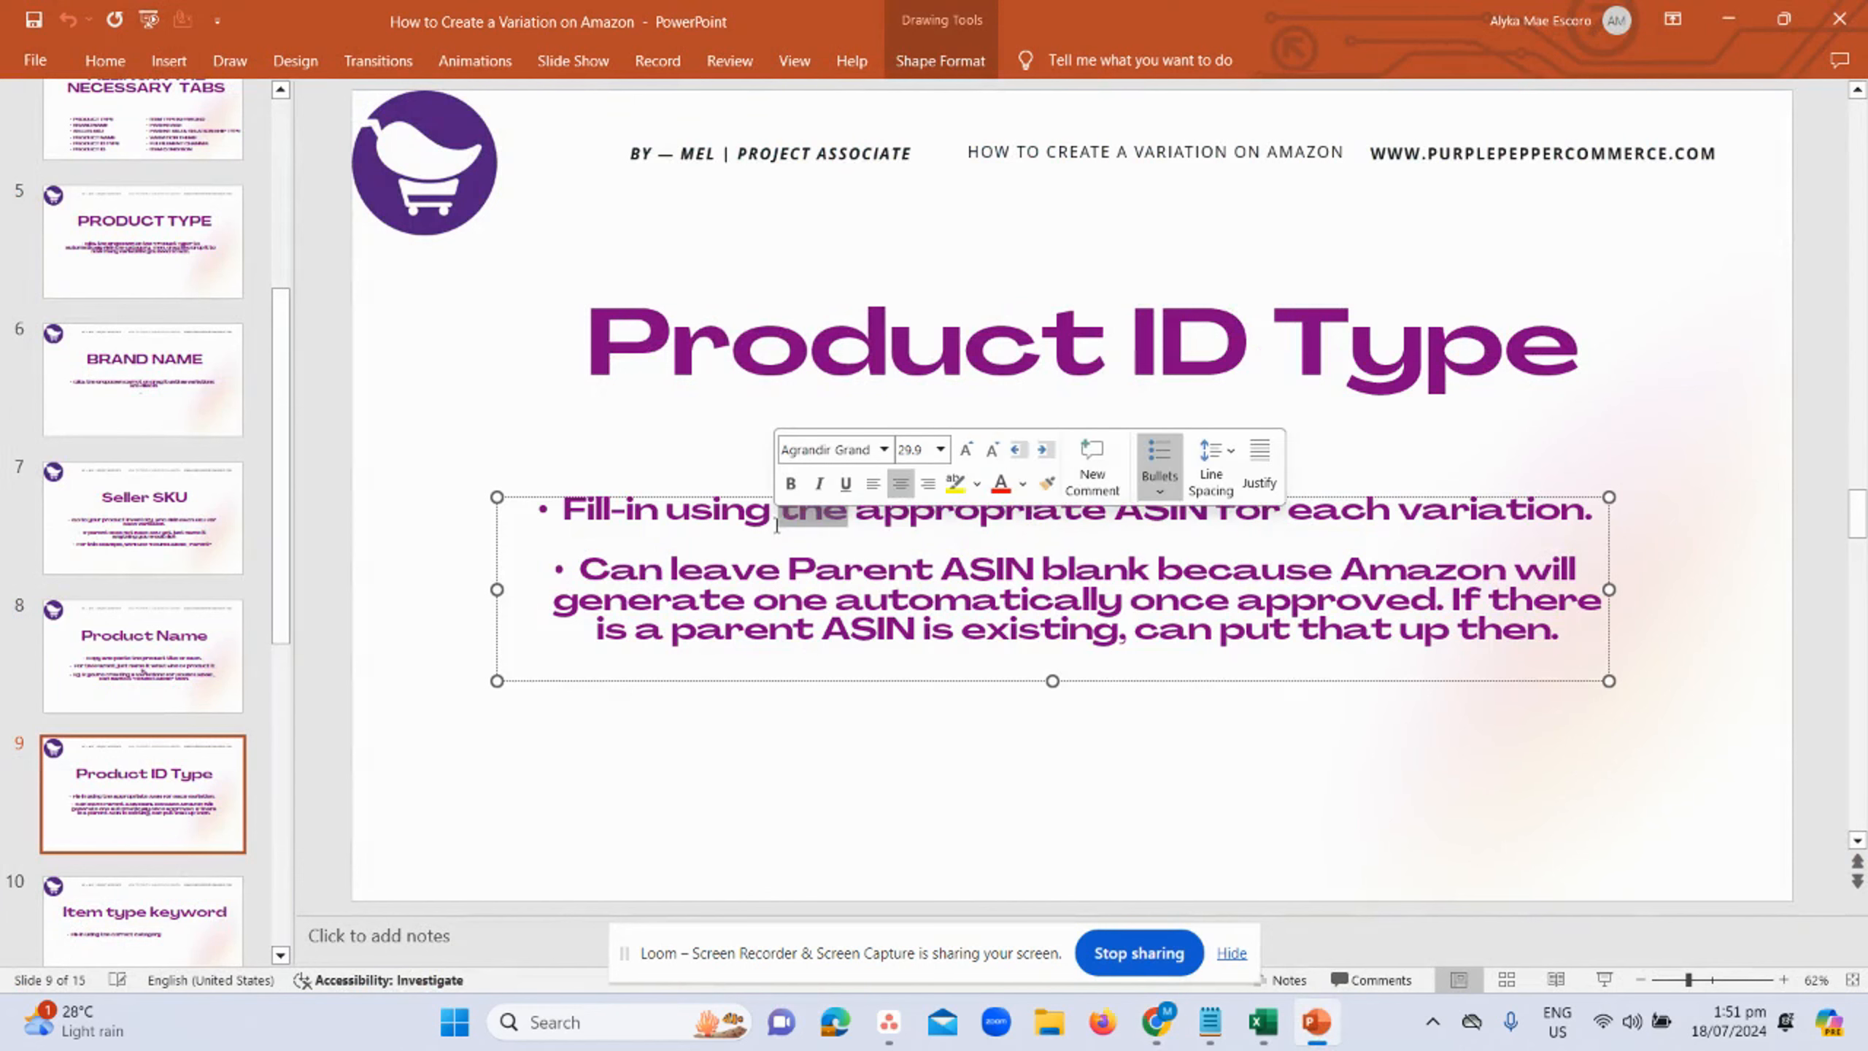
left_click(1009, 630)
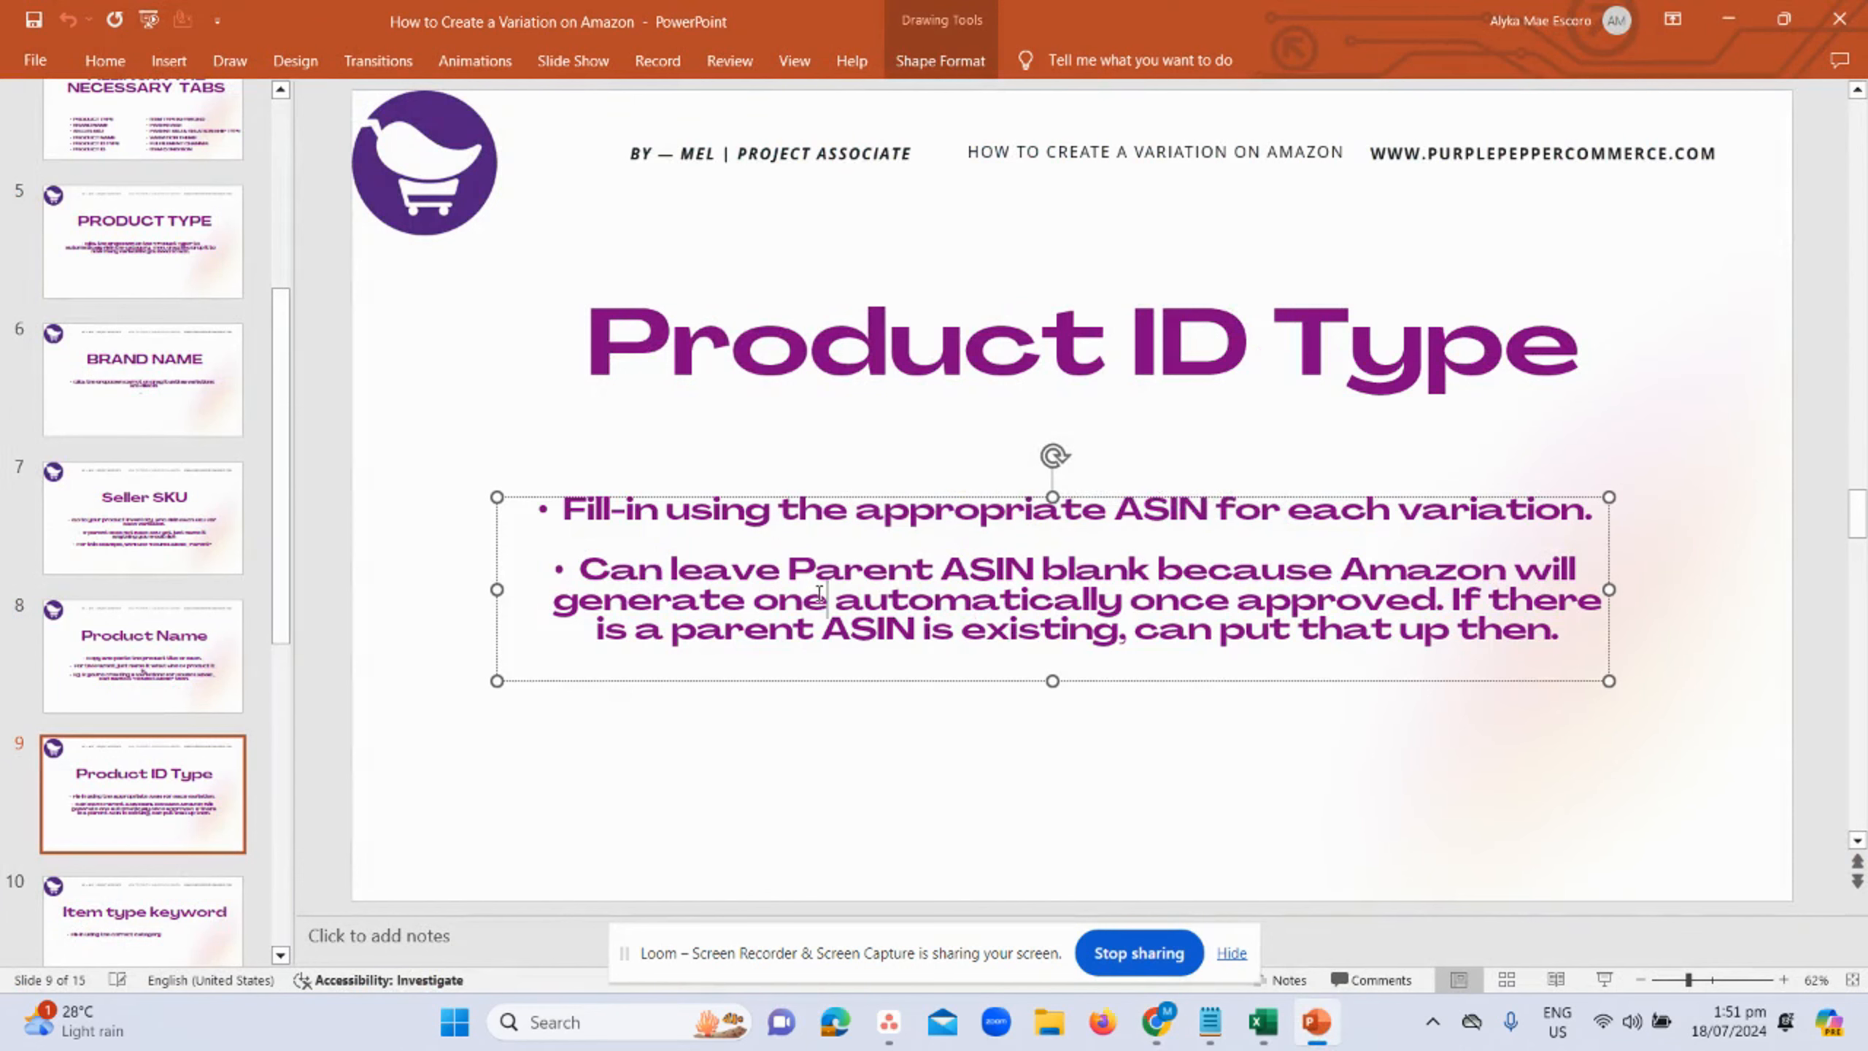
- Copy the black spice labels' ASIN B0D7XBPQ7W from Seller Central into row 5's Product ID in the Excel template
key("alt+Tab")
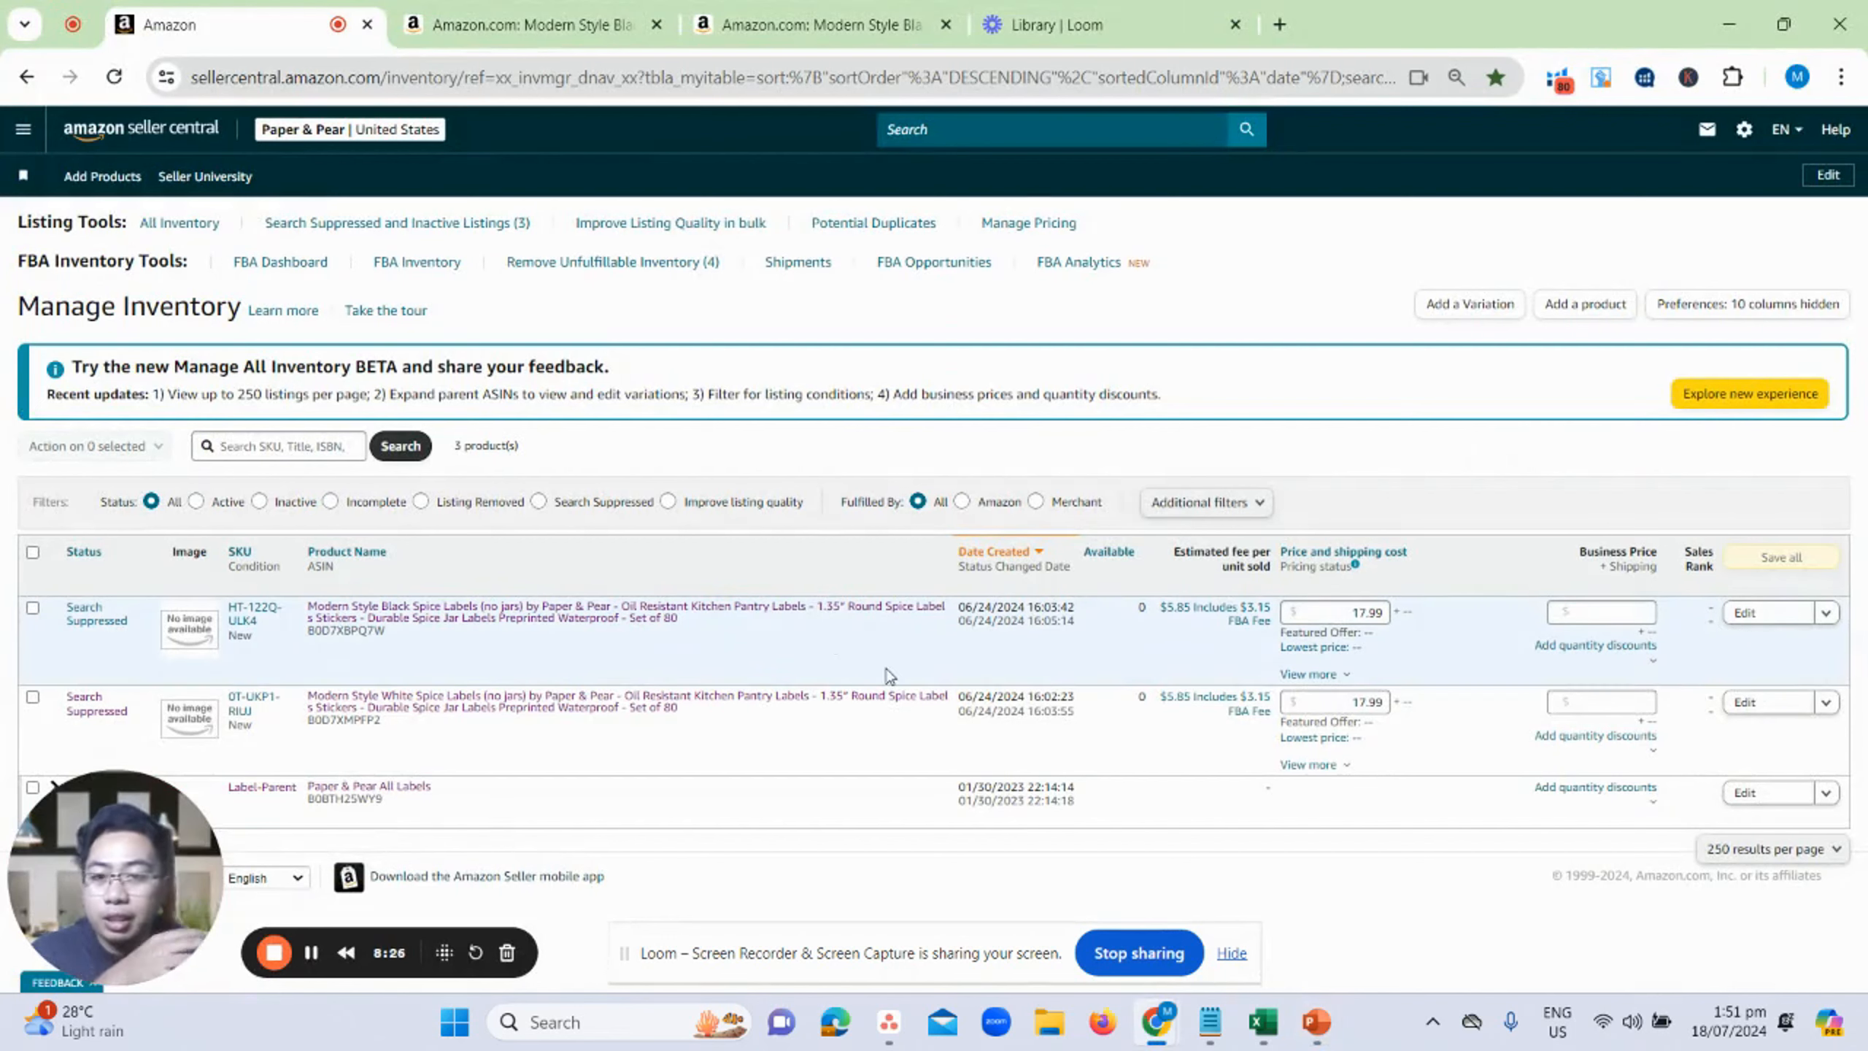
left_click(1259, 1027)
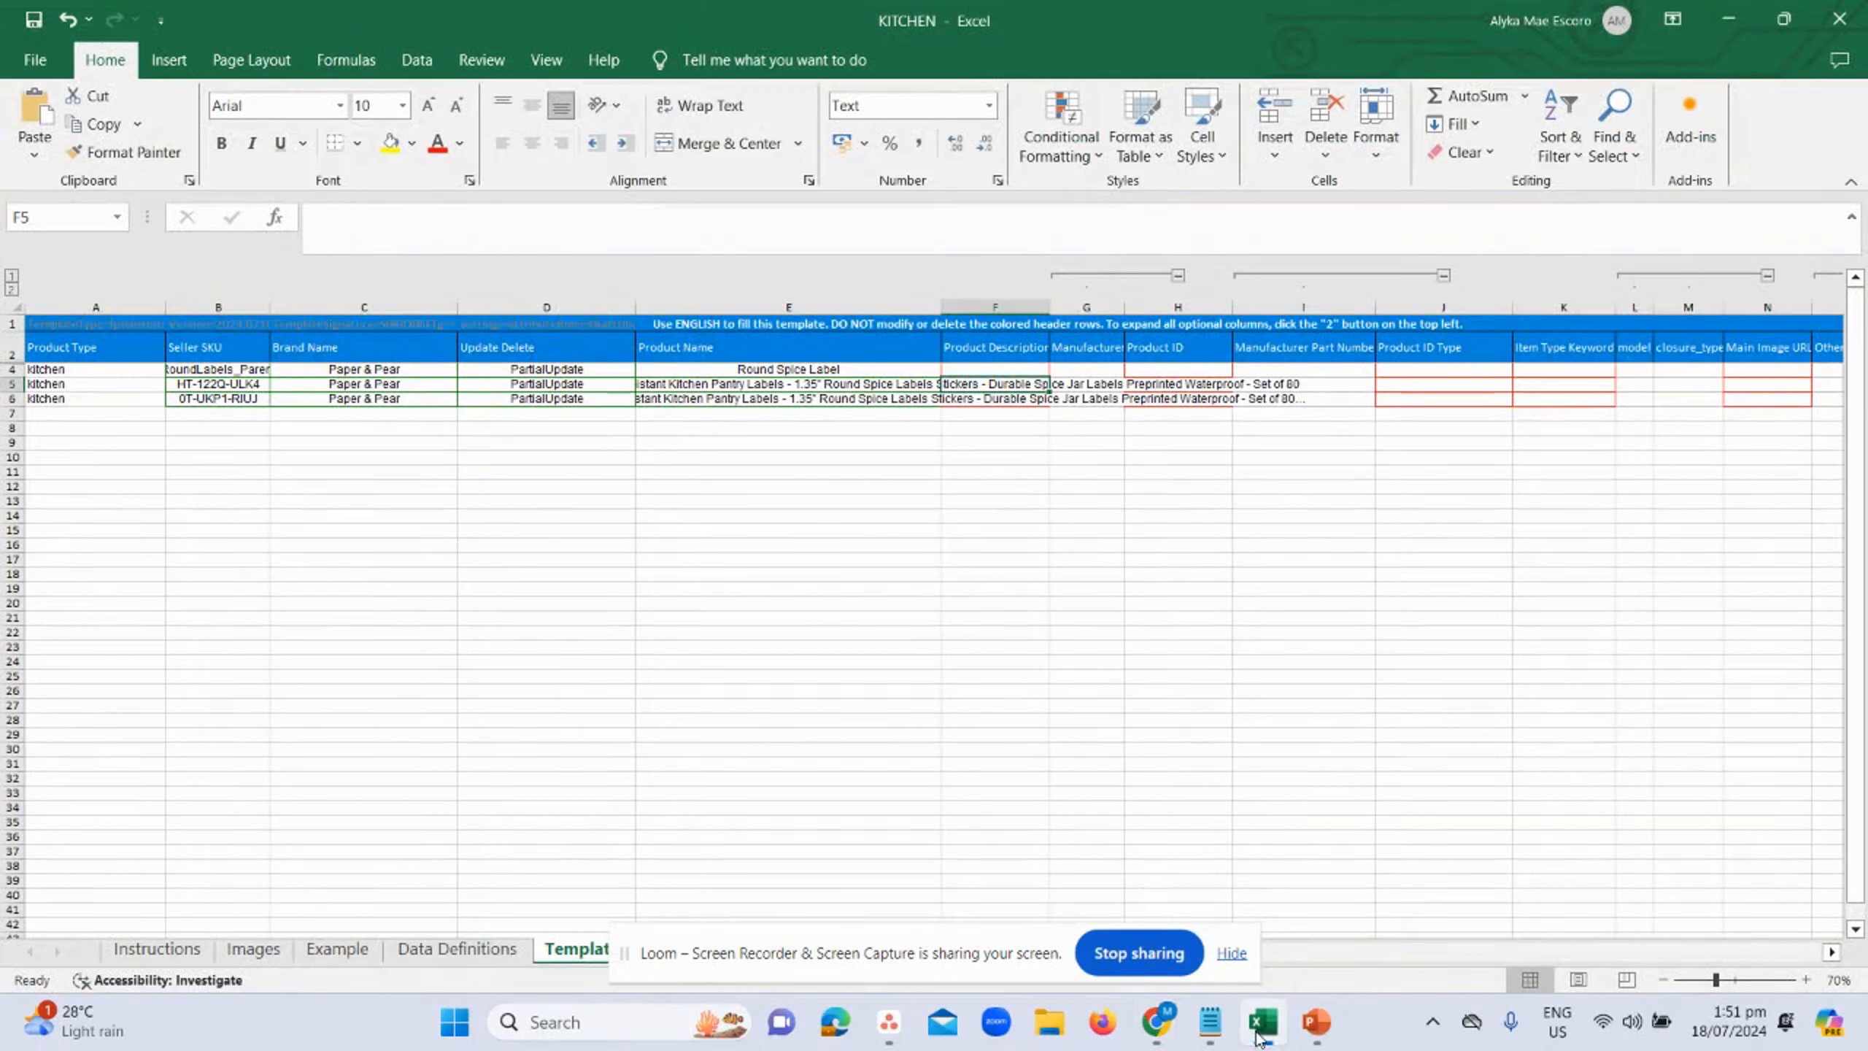
left_click(1000, 548)
left_click(1150, 370)
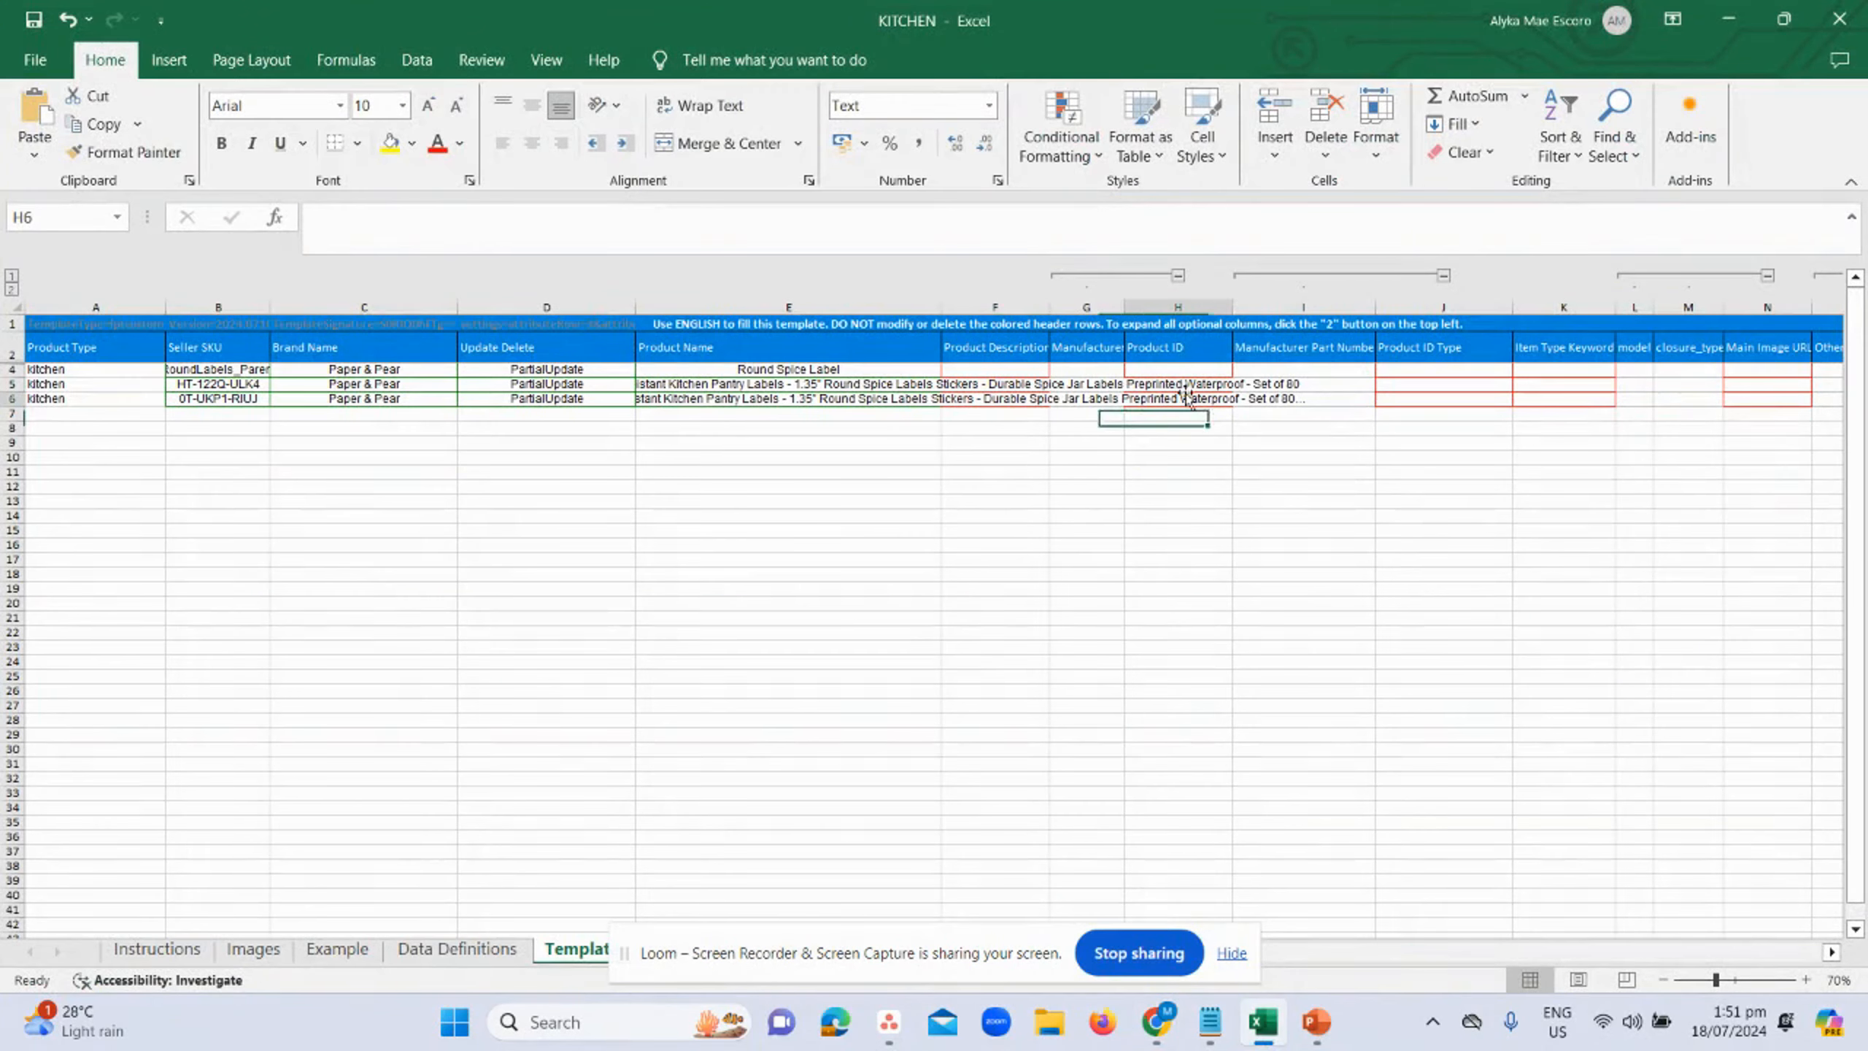
left_click(1298, 488)
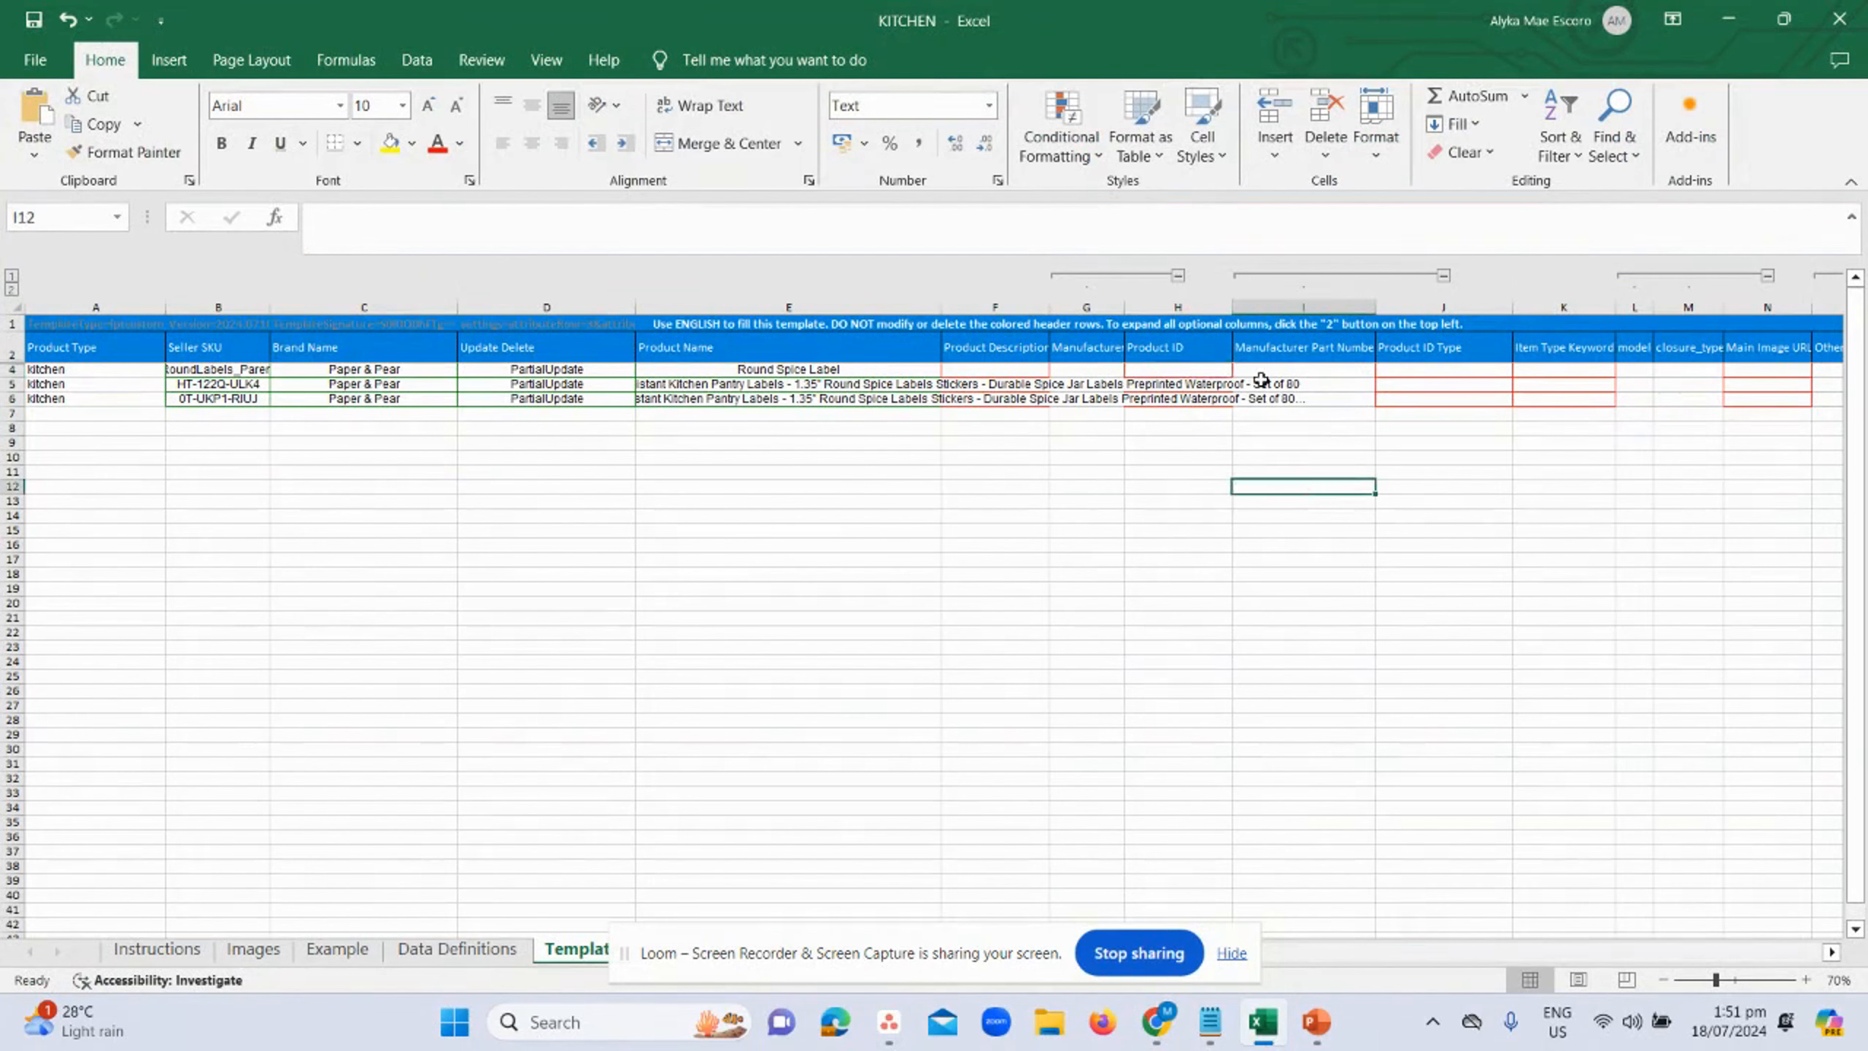
left_click(1174, 372)
left_click(1169, 385)
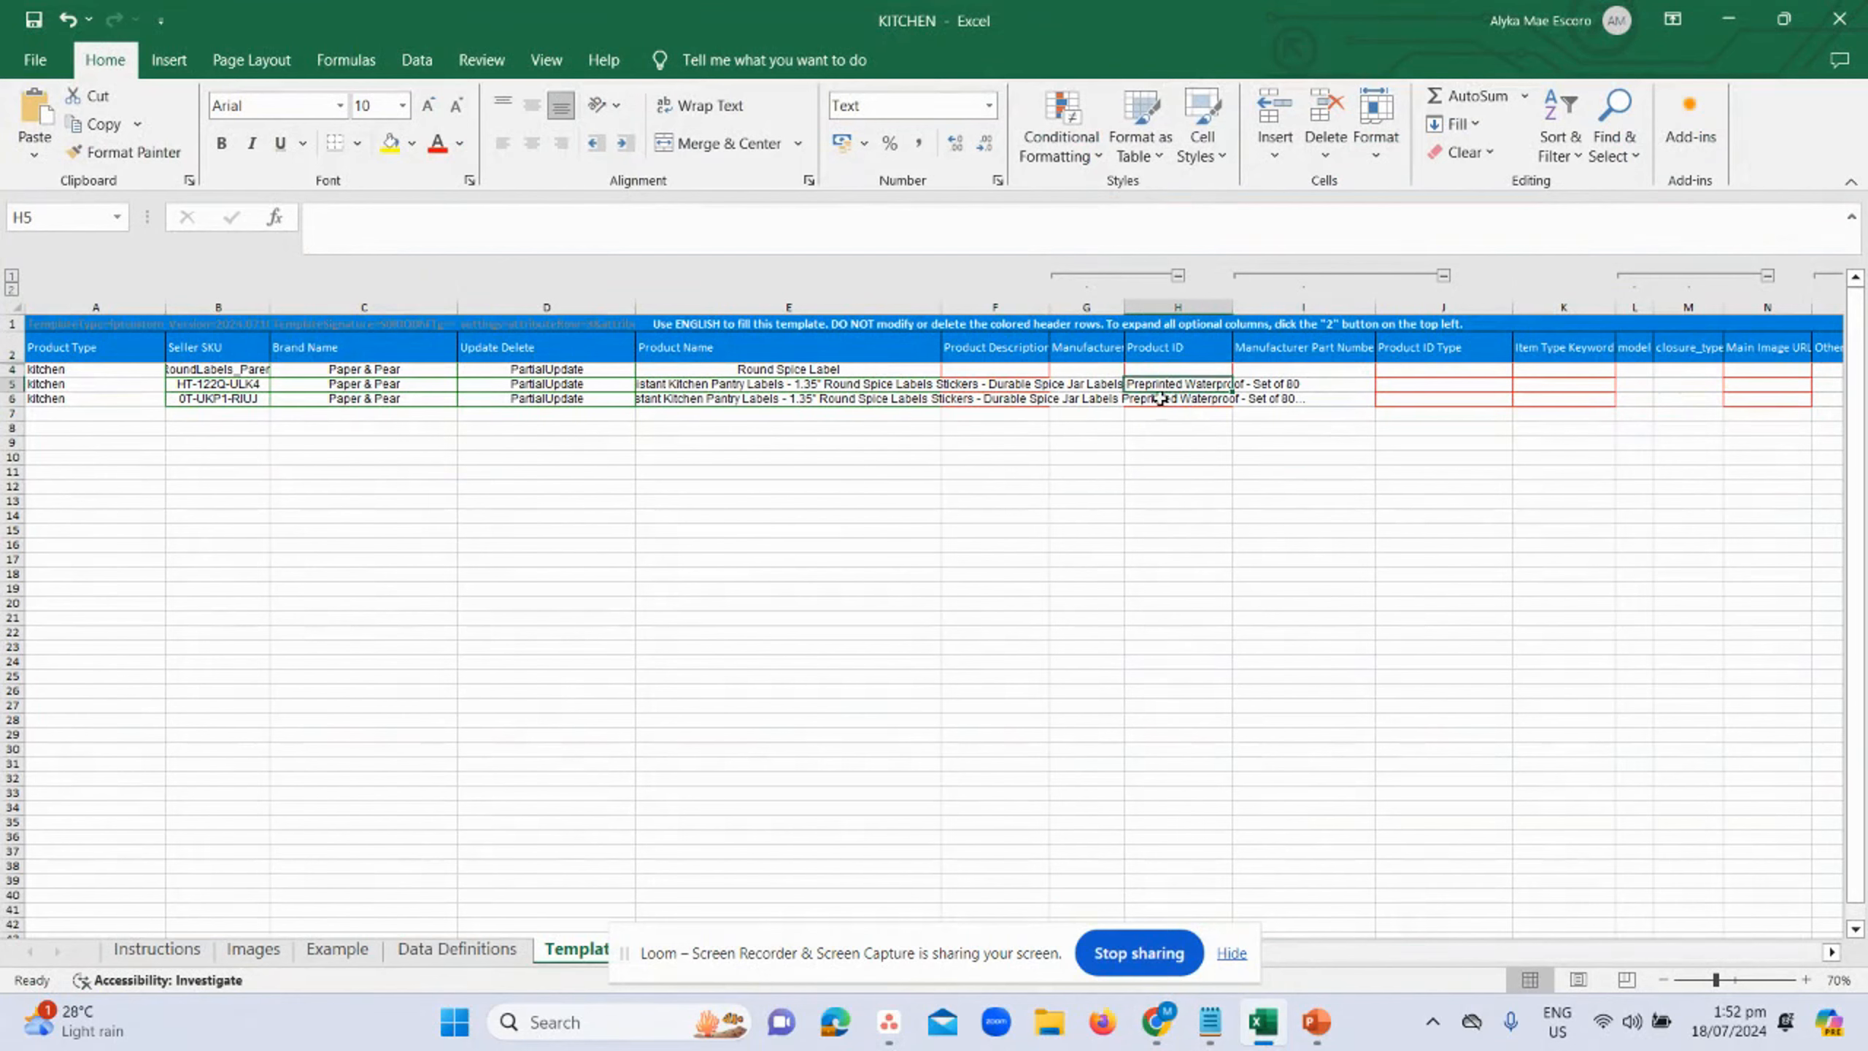
key("alt+Tab")
double_click(359, 632)
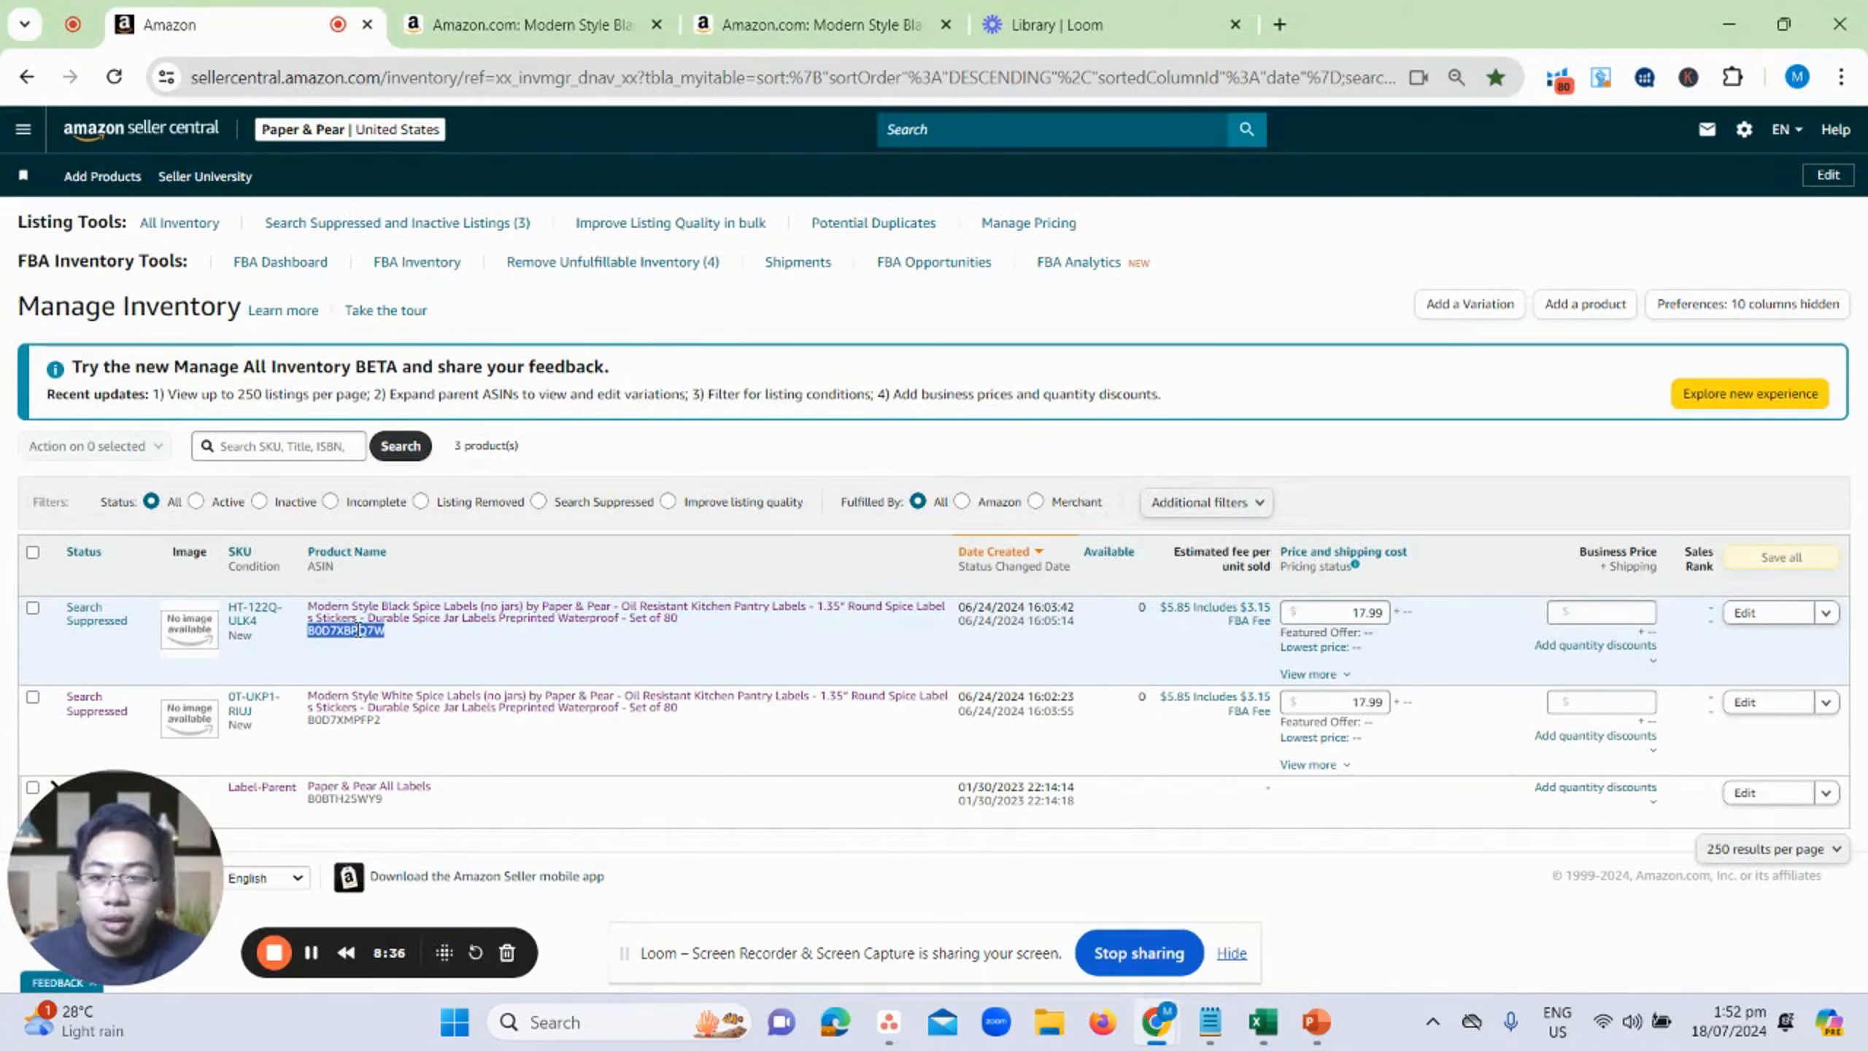
key("alt+Tab")
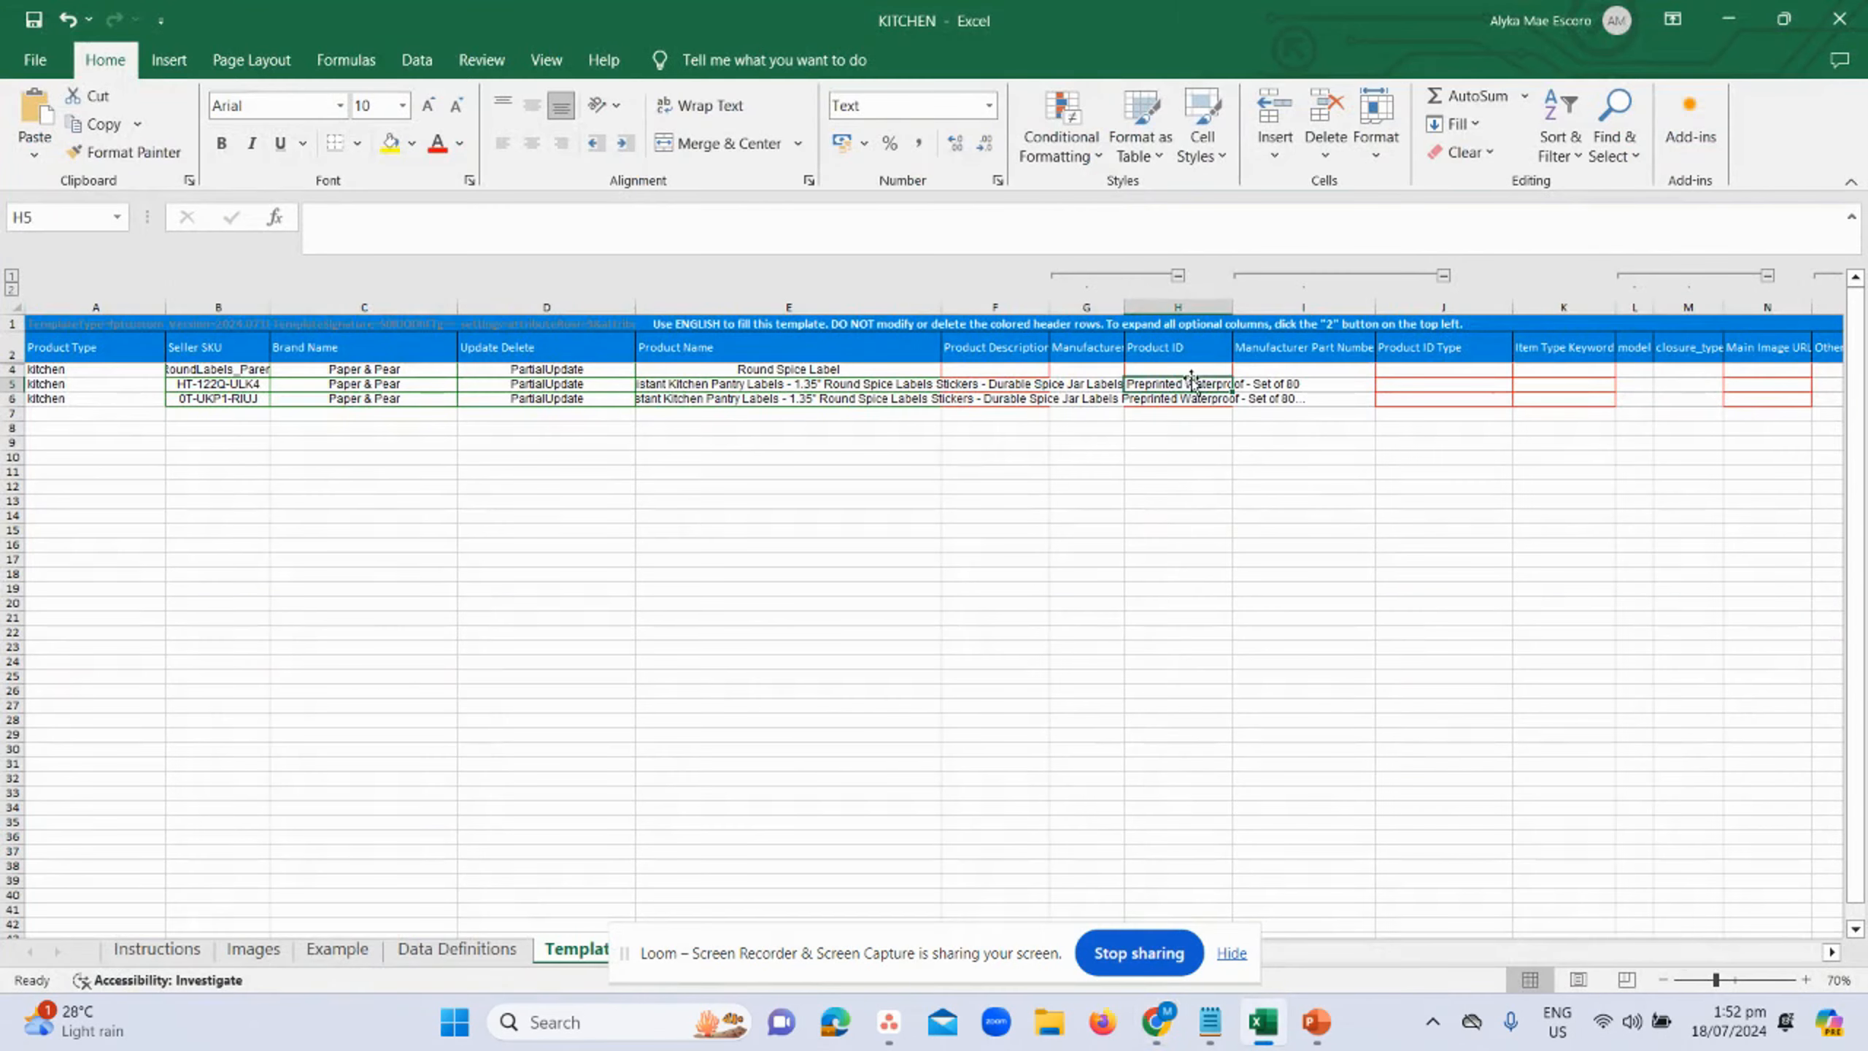
double_click(1183, 383)
type("B0D7XBPQ7W")
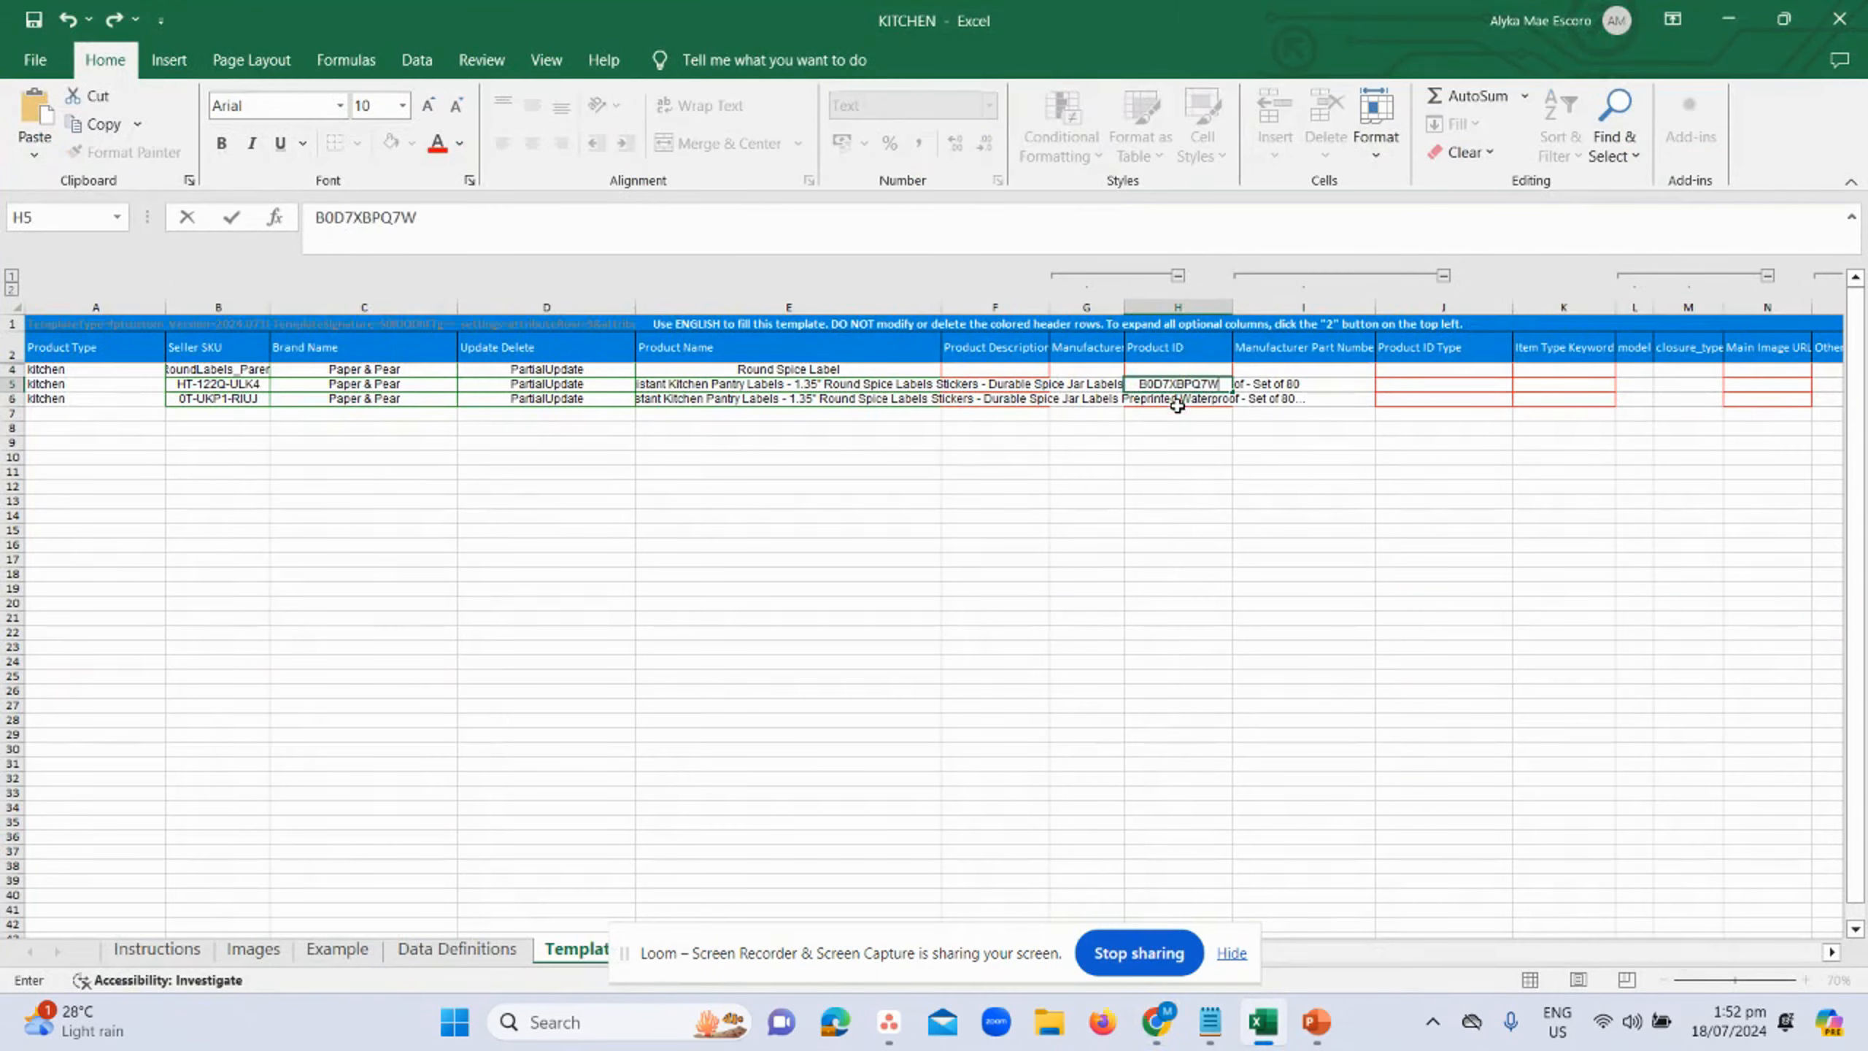
left_click(1177, 415)
- Copy the white spice labels' ASIN B0D7XMPFP2 from Seller Central into row 6's Product ID in the Excel template
key("alt+Tab")
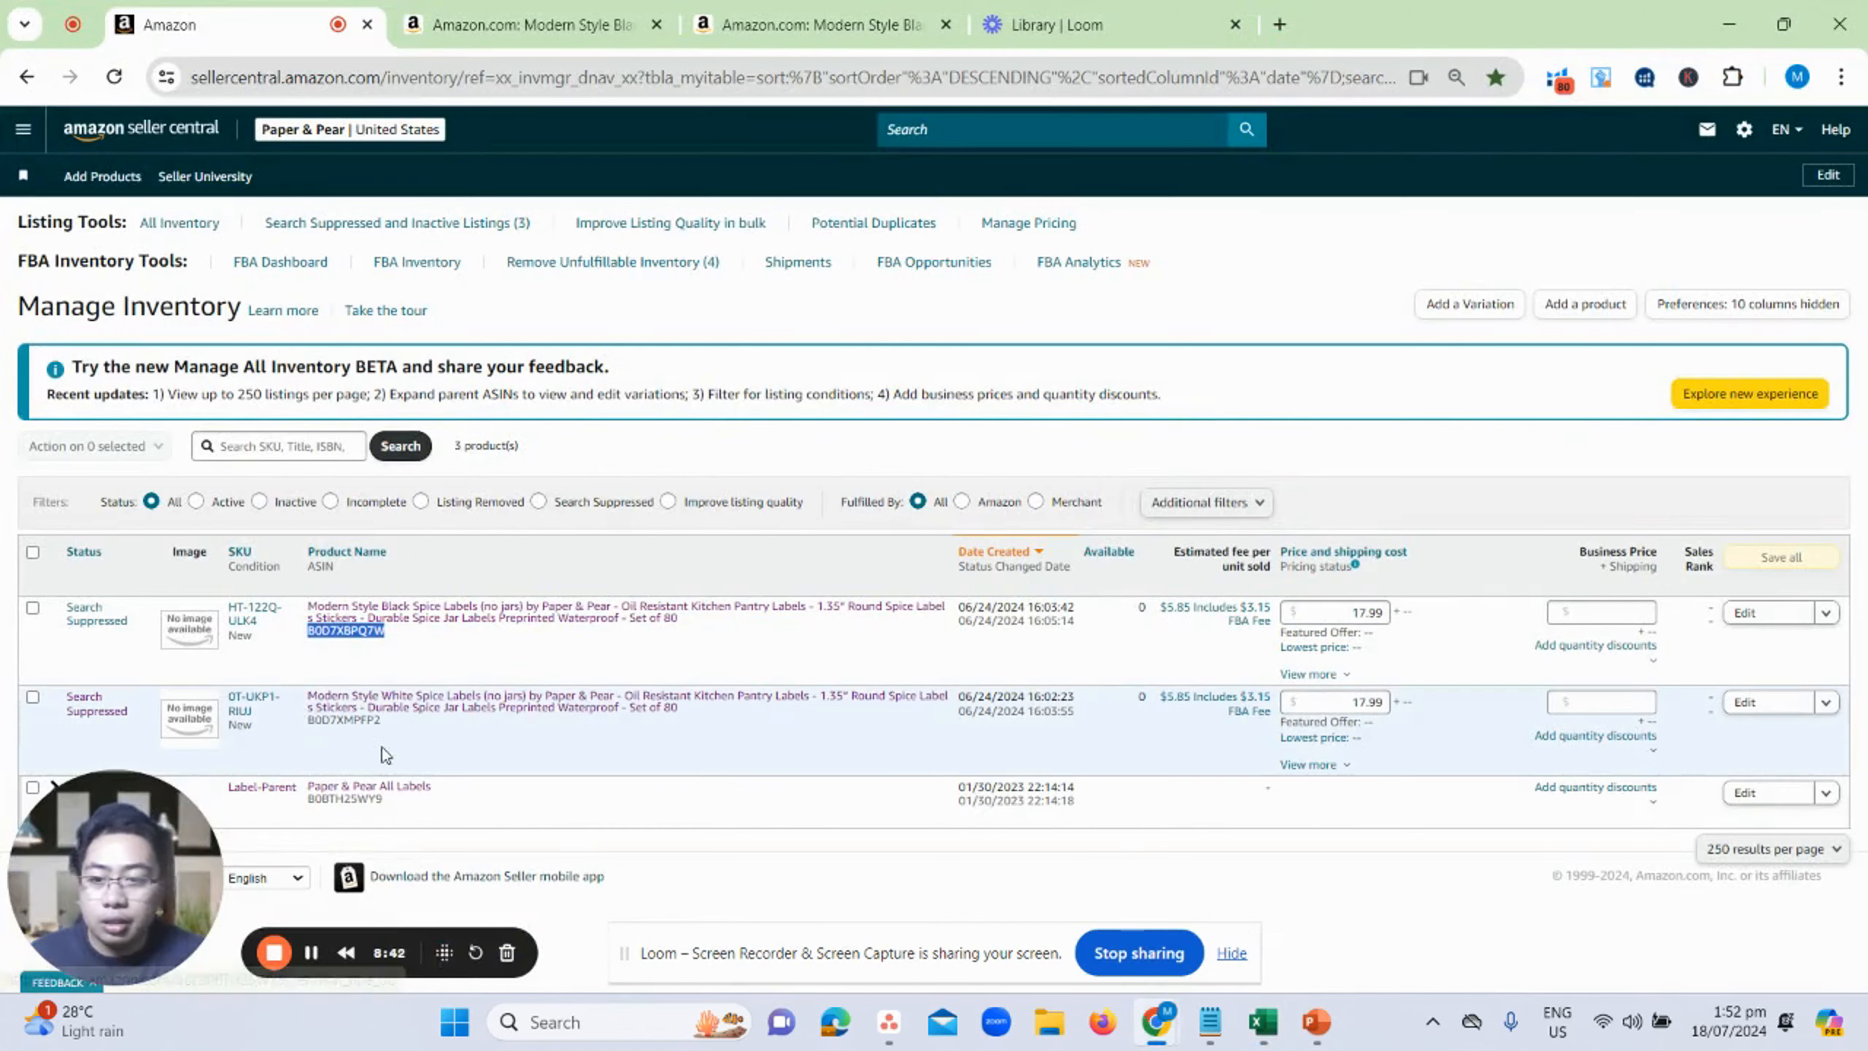
left_click(353, 734)
key("ctrl+w")
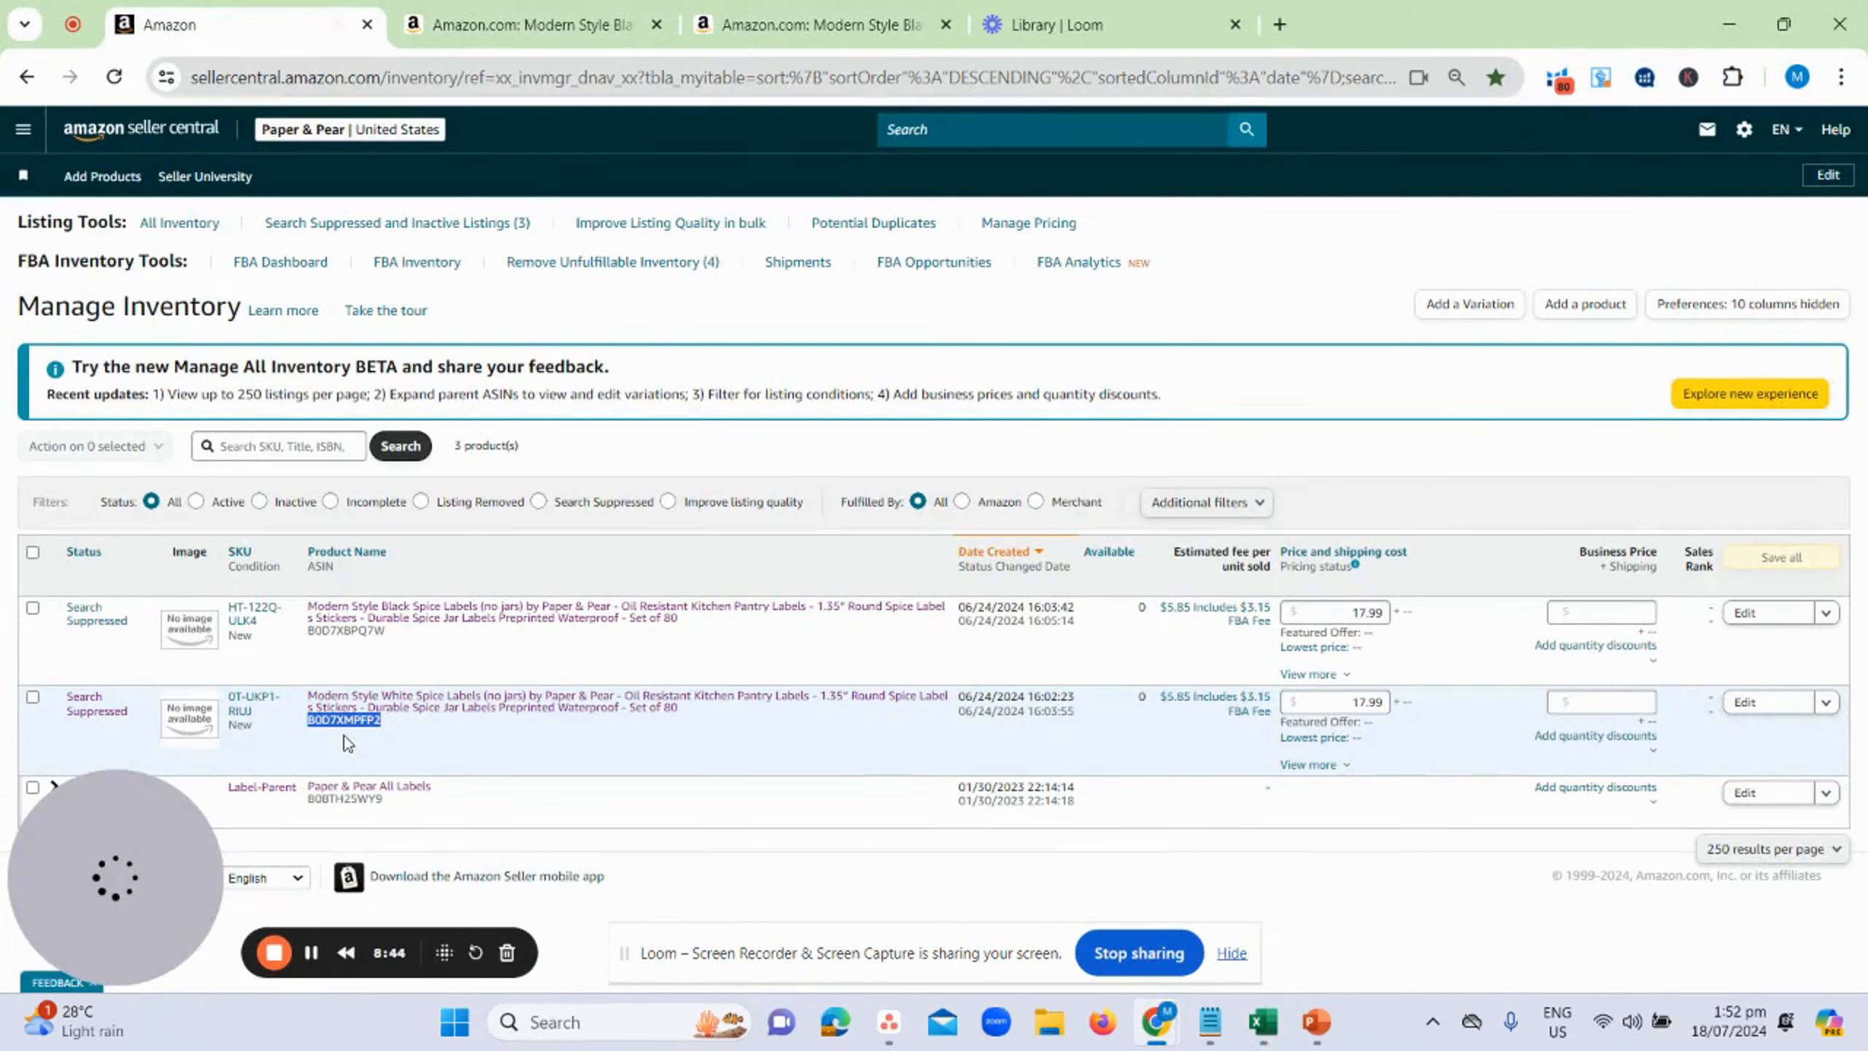
key("alt+Tab")
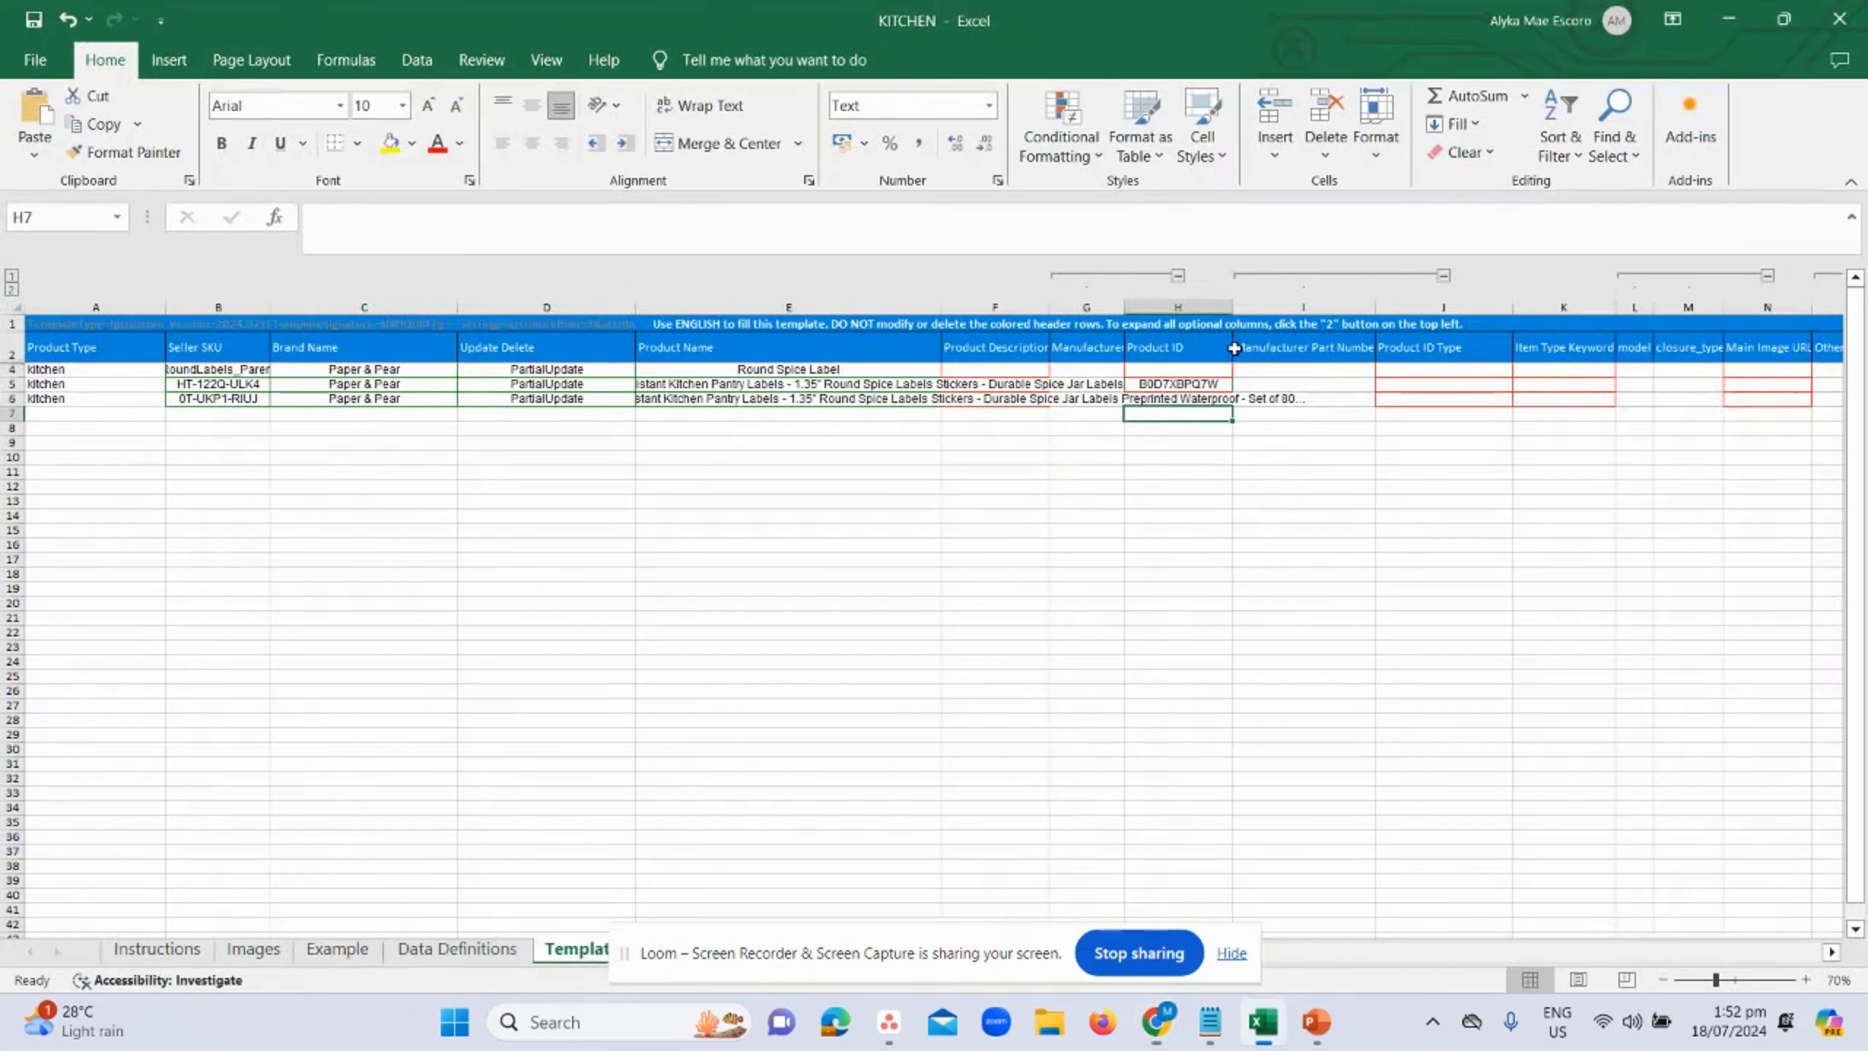
double_click(1197, 399)
type("B0D7XMPFP2")
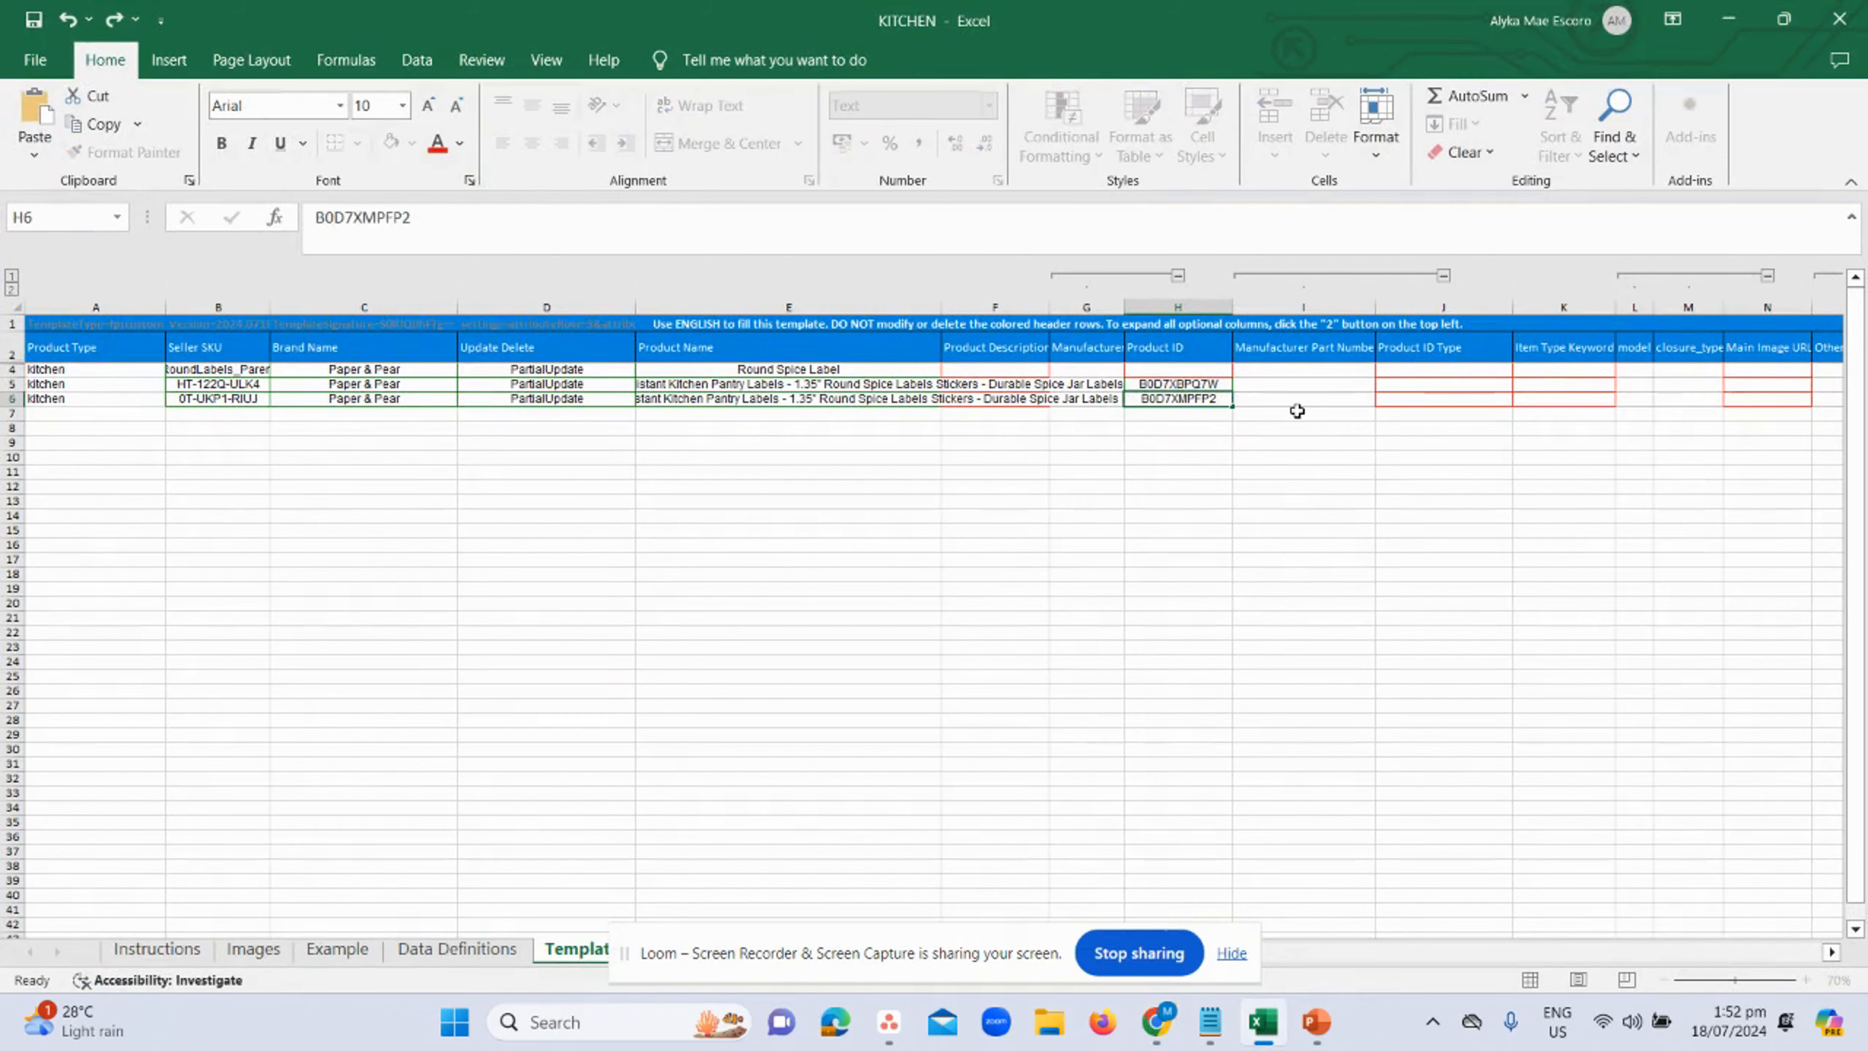
left_click(1295, 401)
- Set the Product ID Type to ASIN for the parent in row 4 and fill it down to row 6
left_click(1505, 381)
key("alt+Tab")
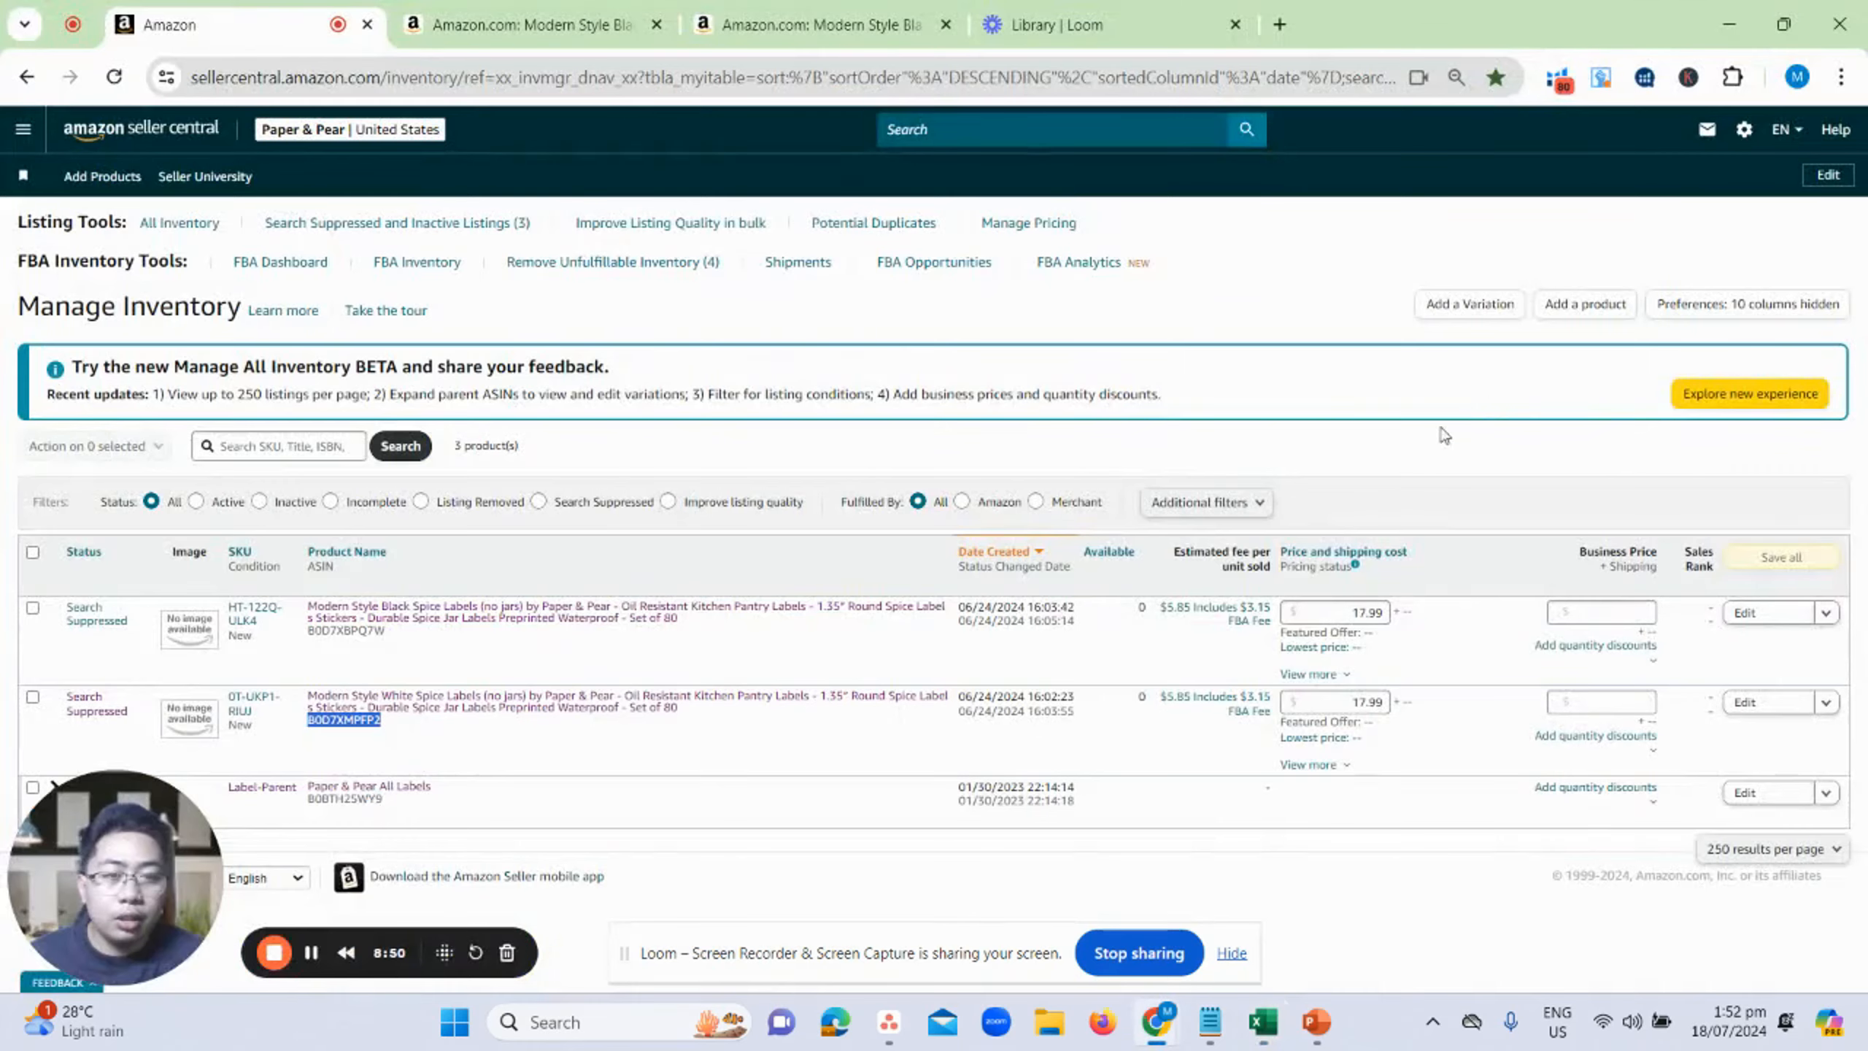
key("alt+Tab")
left_click(1443, 369)
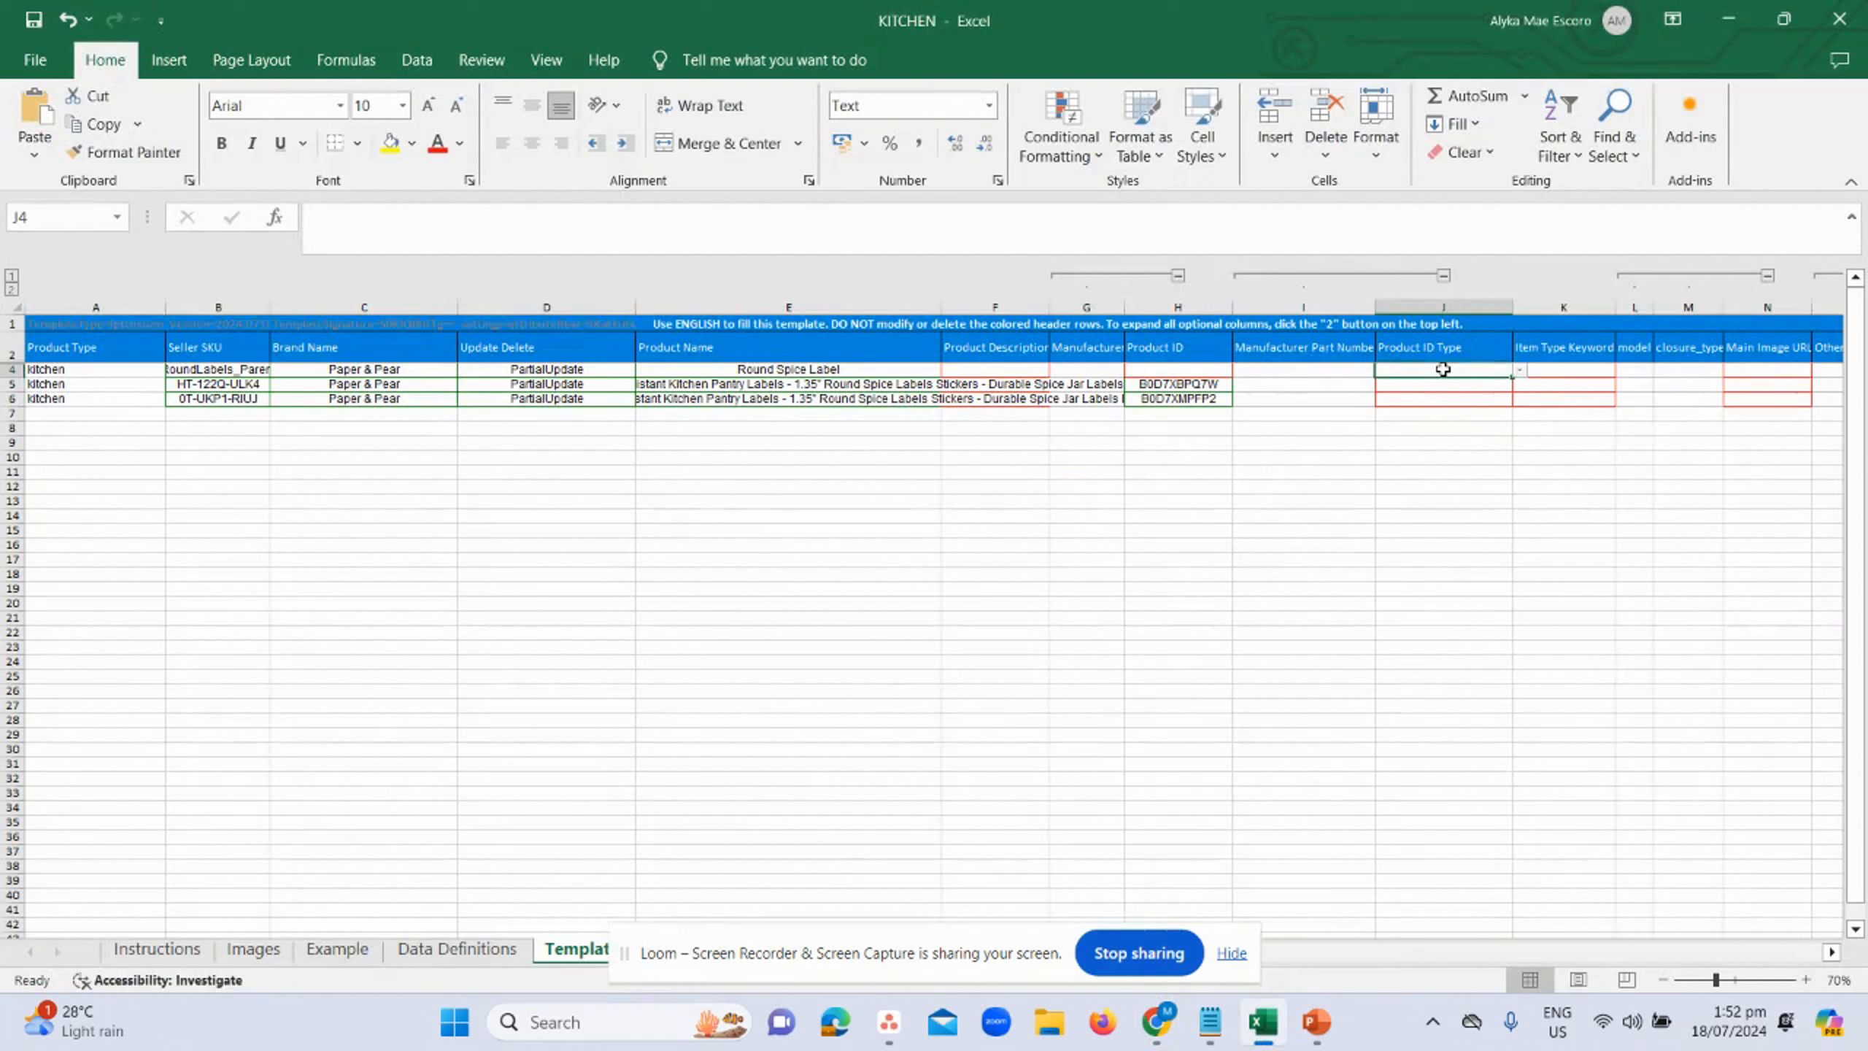
left_click(1521, 371)
key("Escape")
left_click(1520, 370)
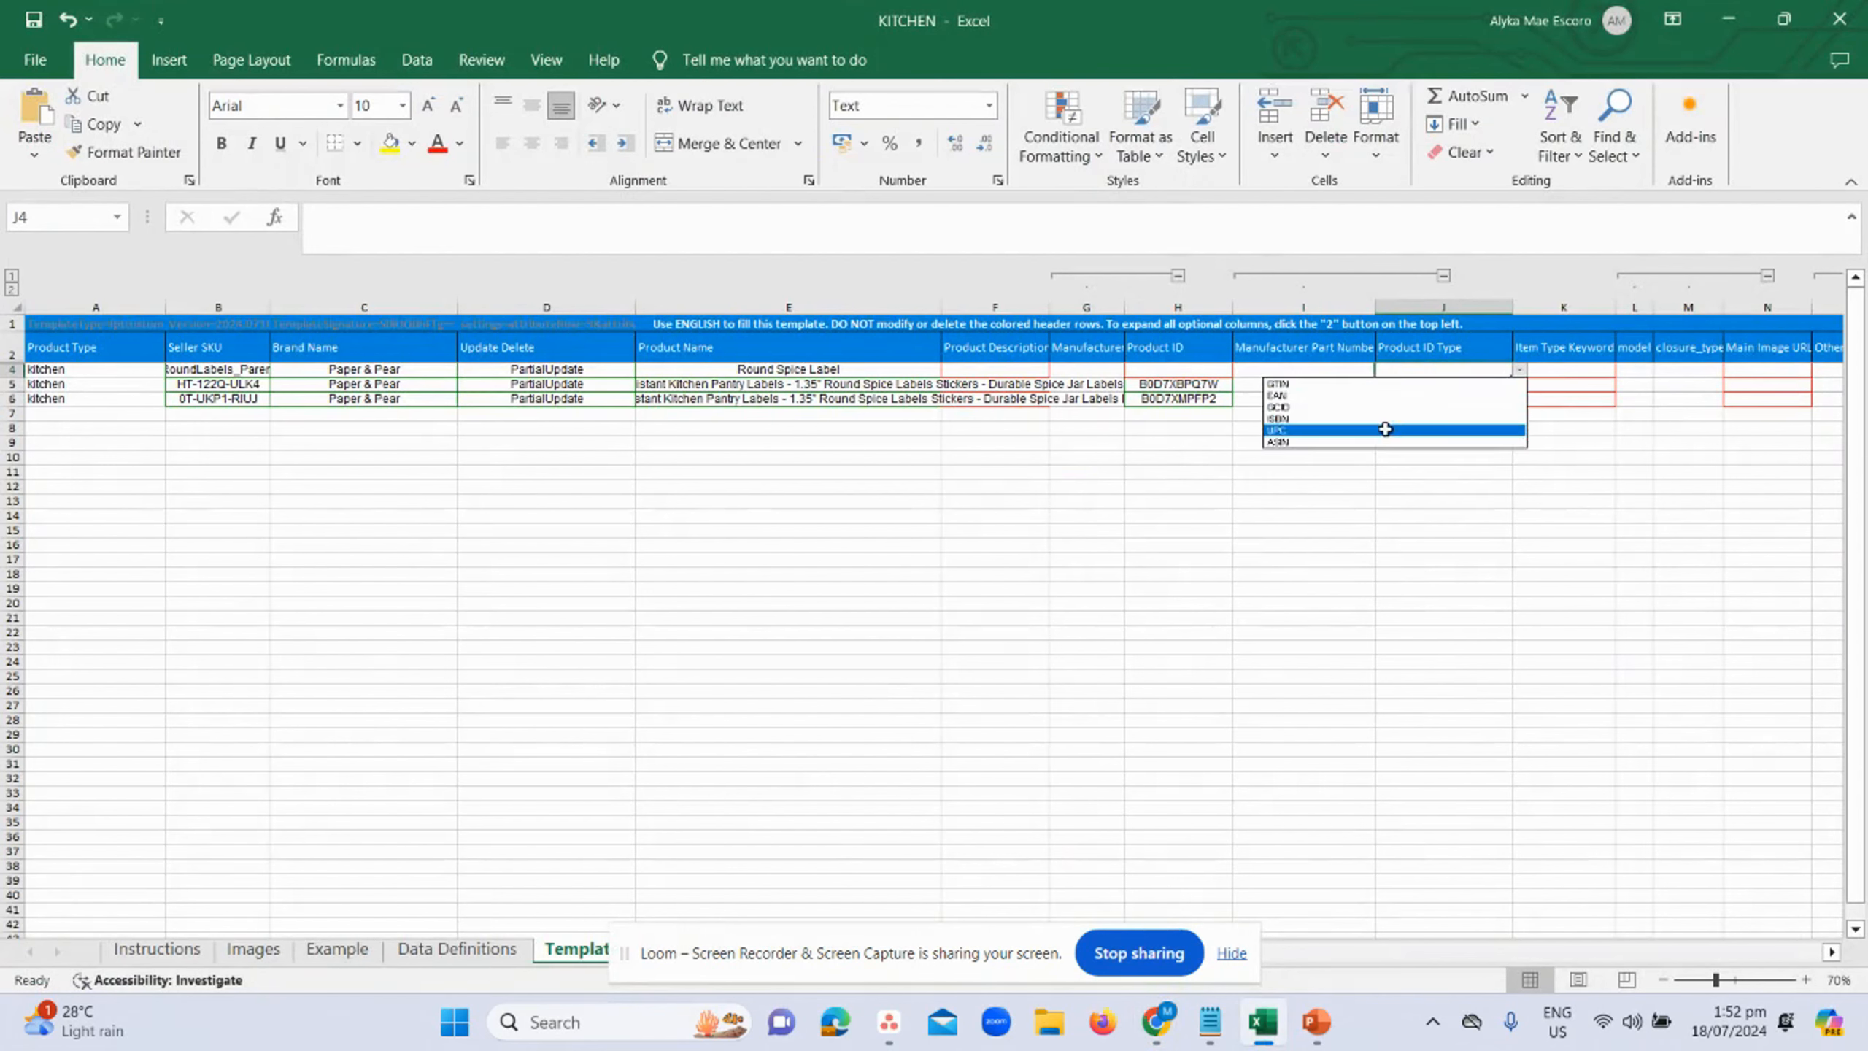
key("Escape")
left_click(1379, 443)
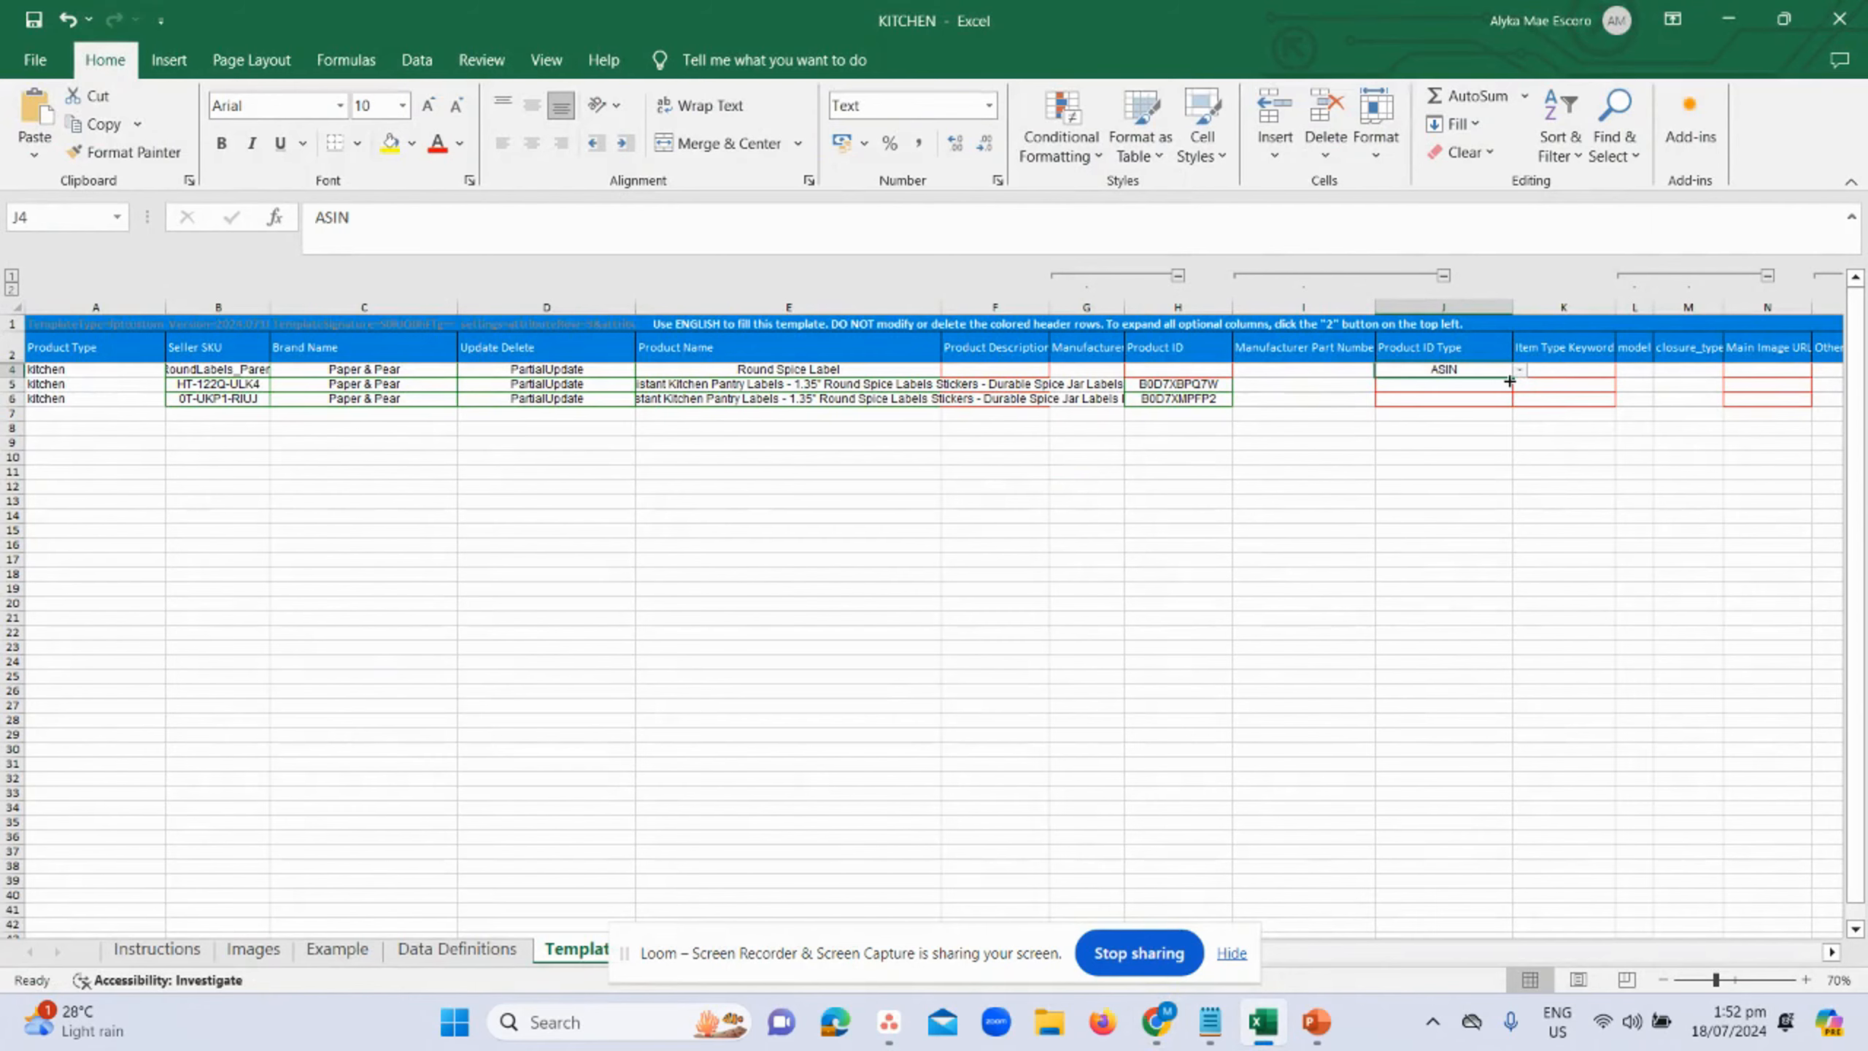
left_click_drag(1509, 380, 1511, 402)
- Examine the Product ID Type options offered for the parent in row 4 of the Excel template
key("alt+Tab")
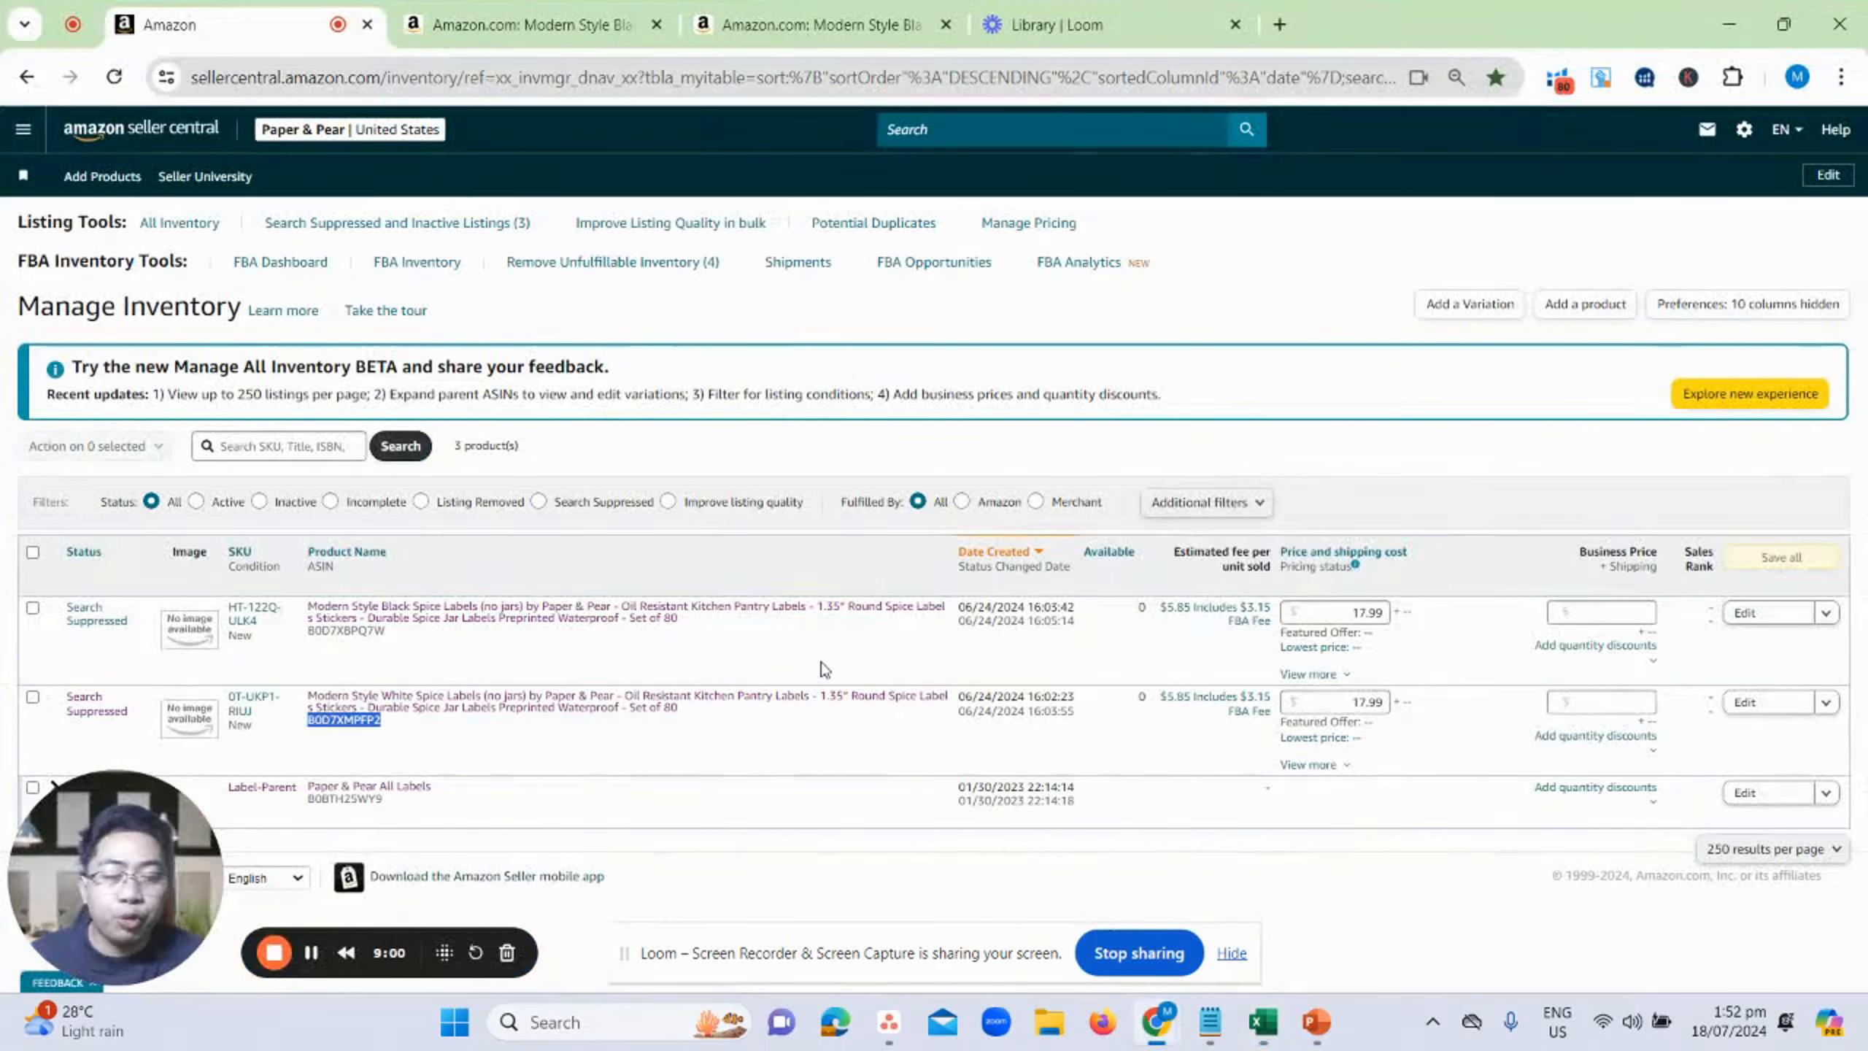
key("alt+Tab")
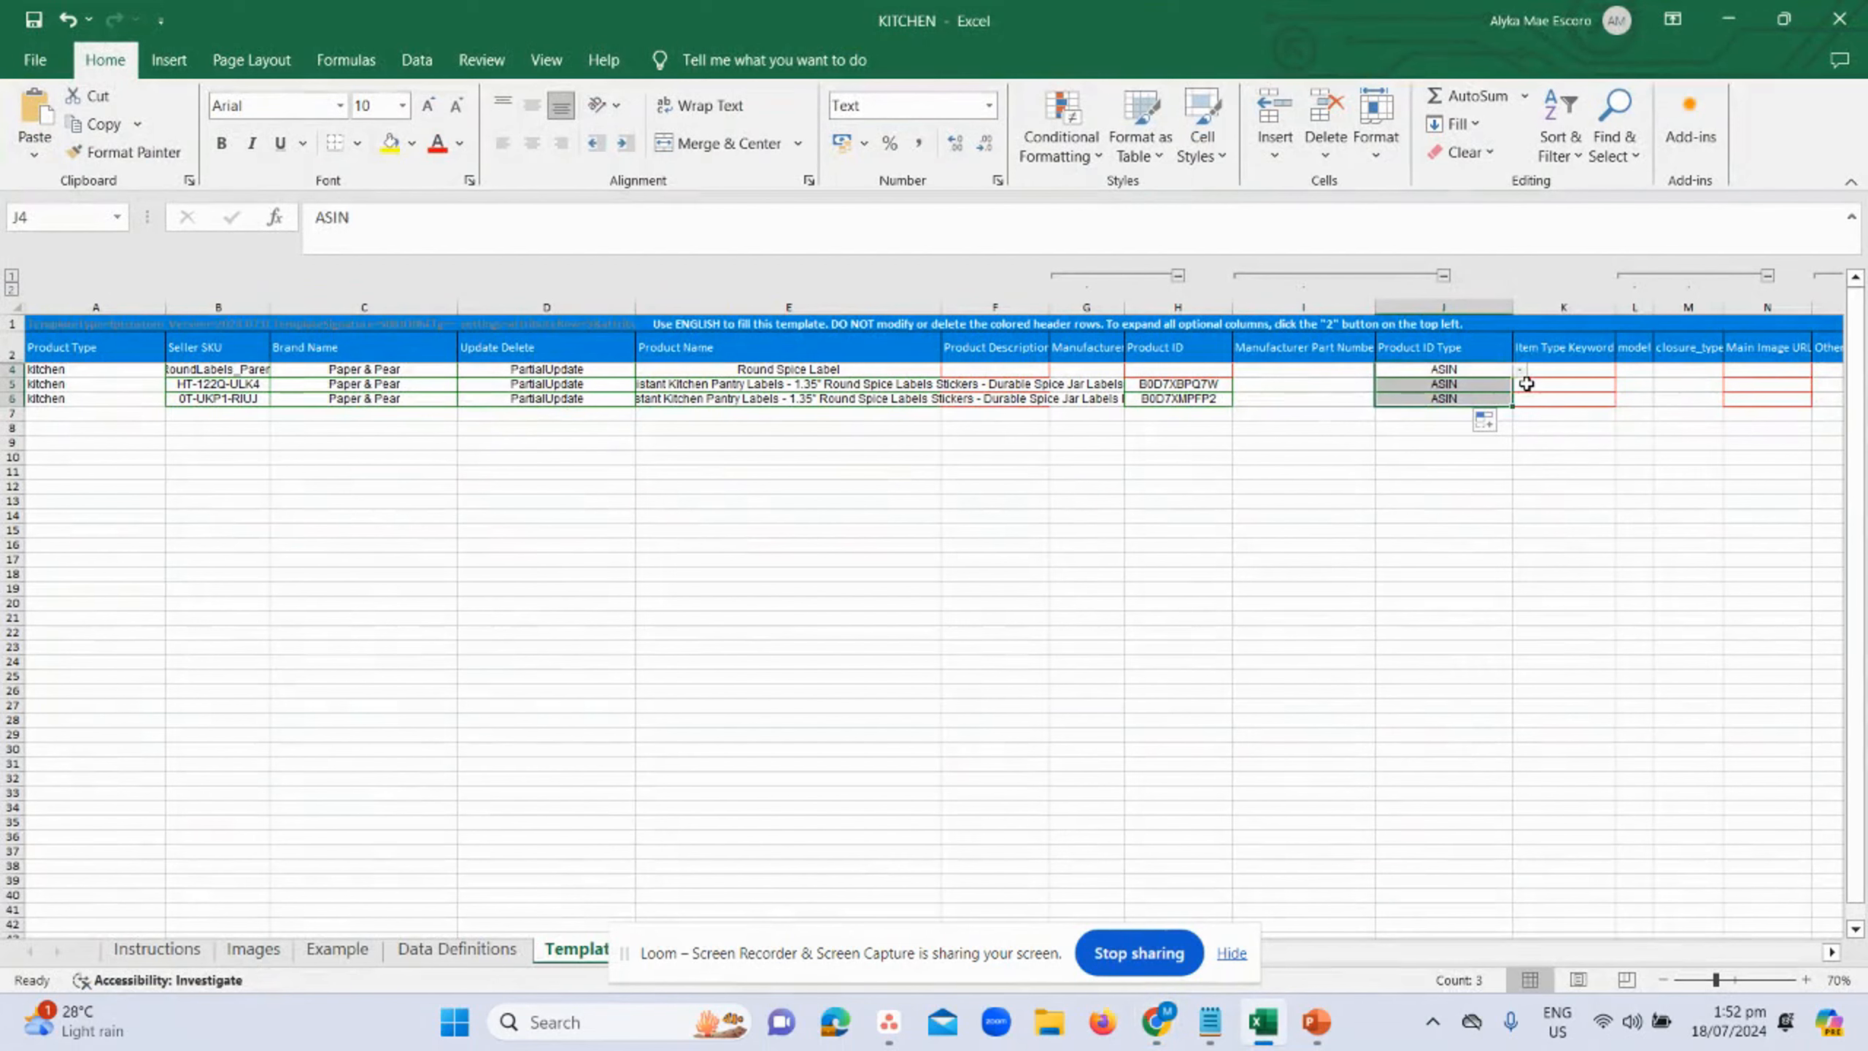
left_click(1527, 383)
left_click(1464, 369)
left_click(1519, 368)
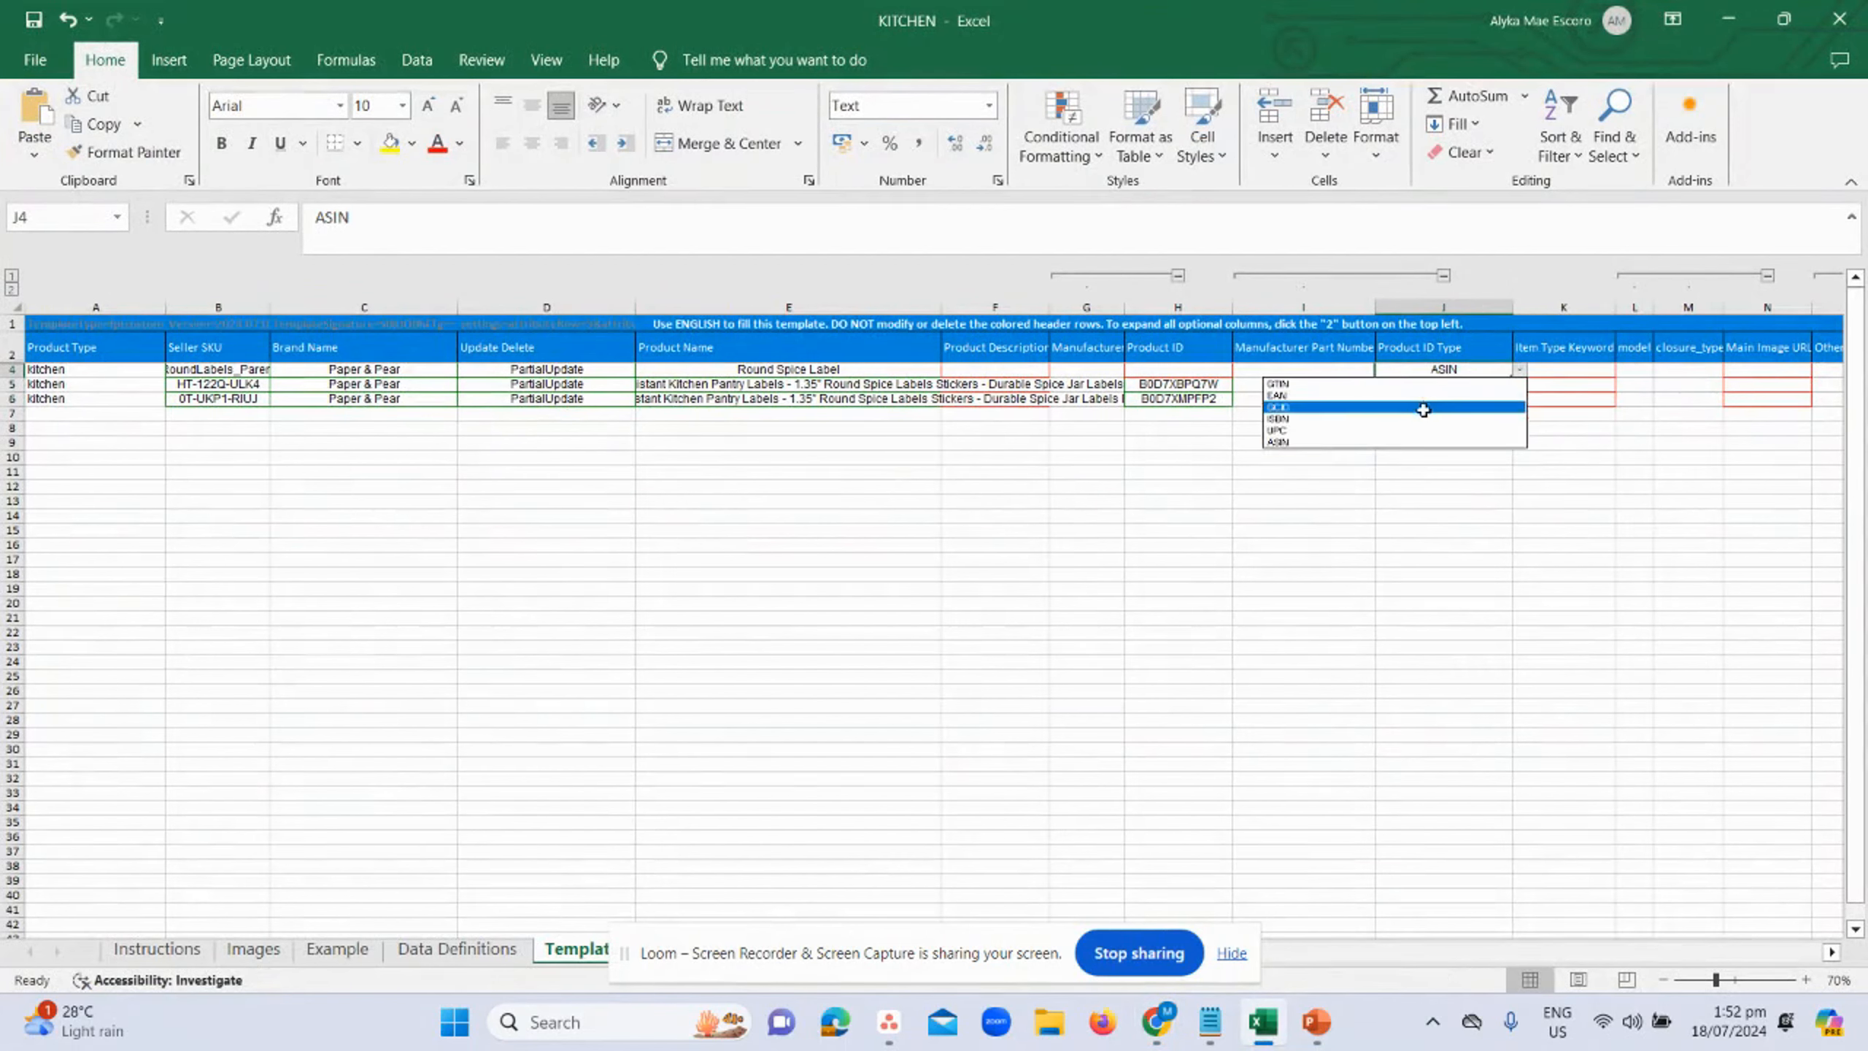
left_click(1530, 543)
key("alt+Tab")
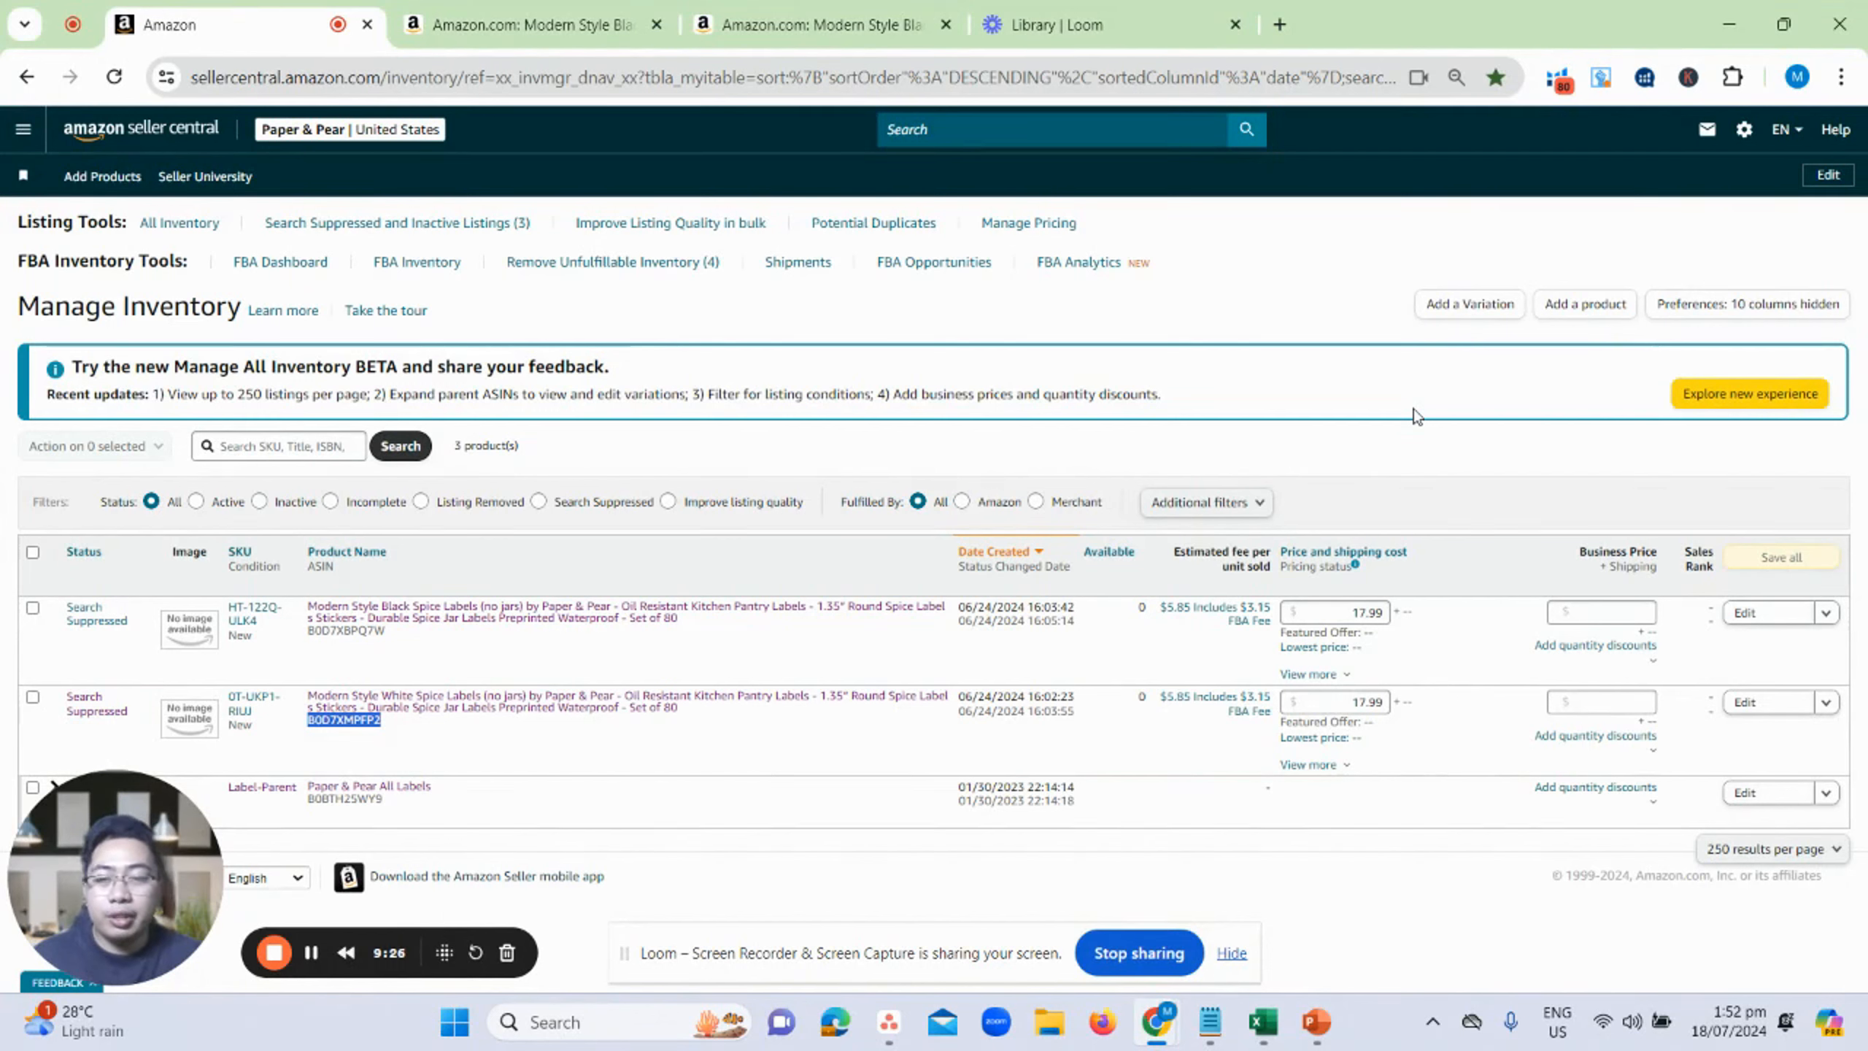
key("alt+Tab")
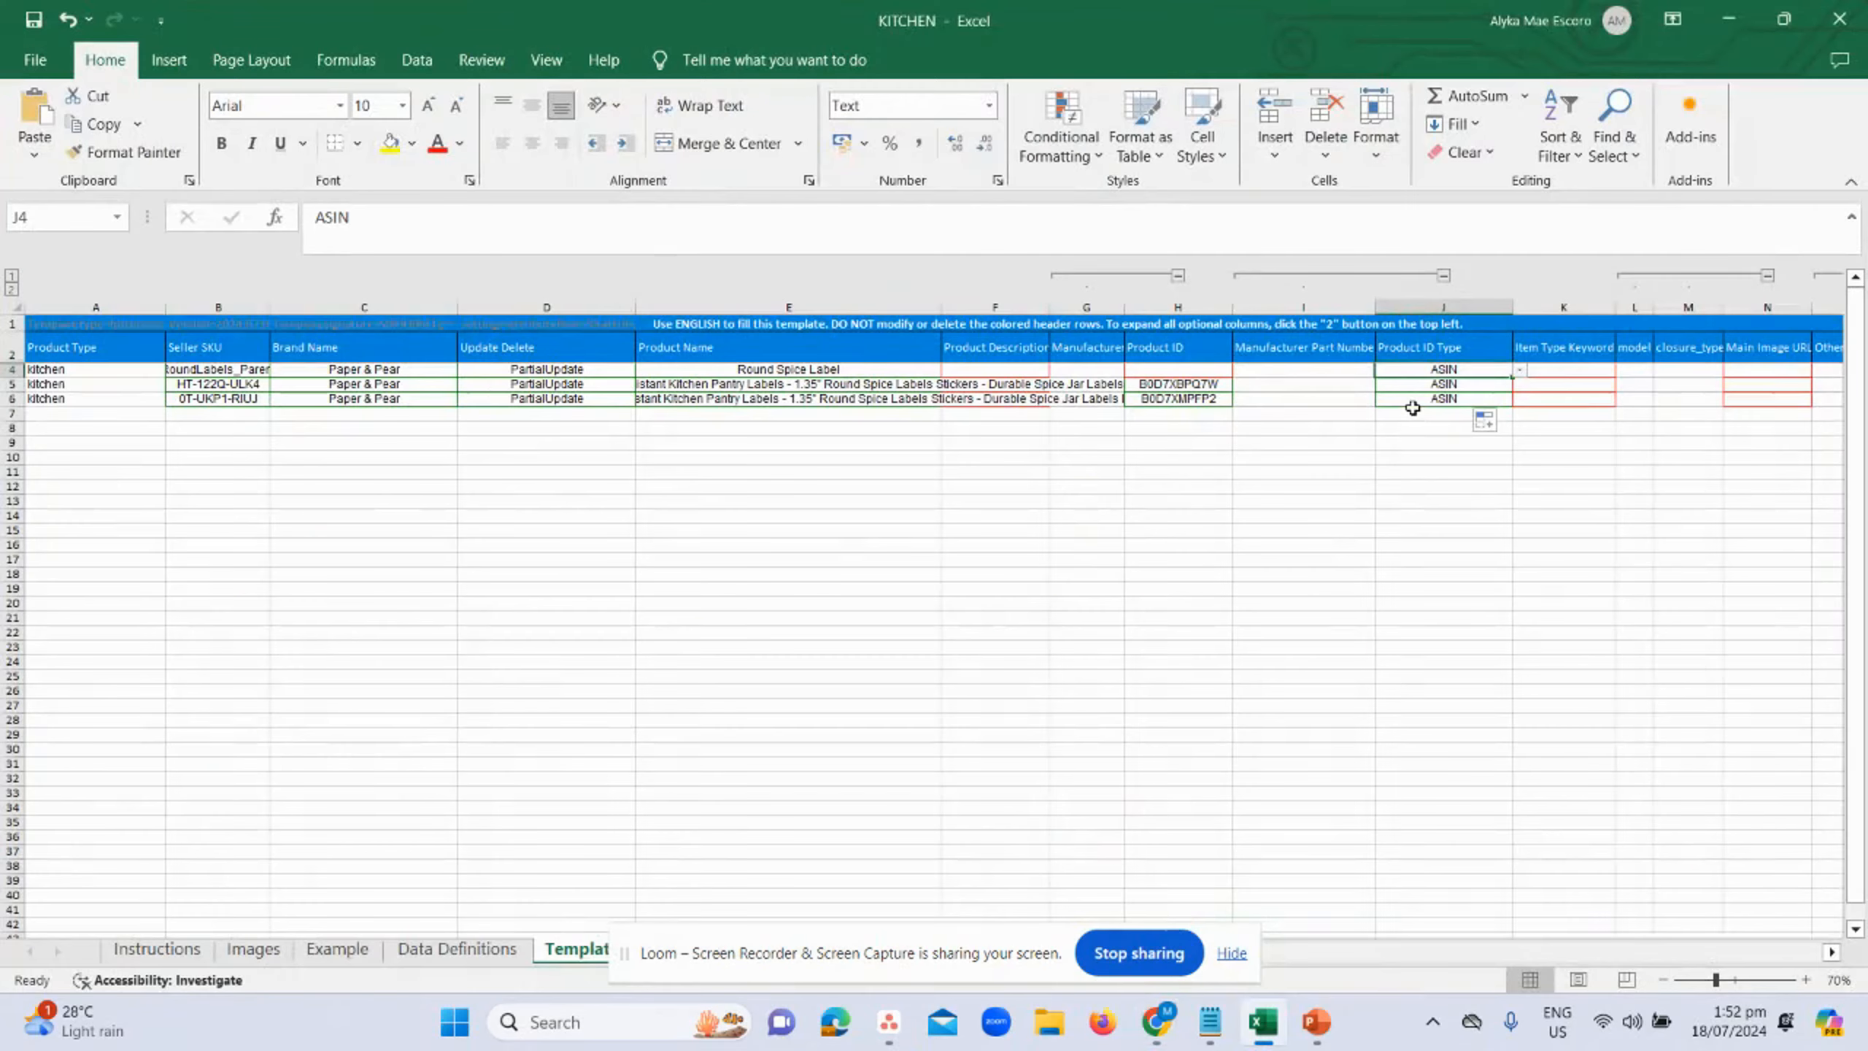
key("Down")
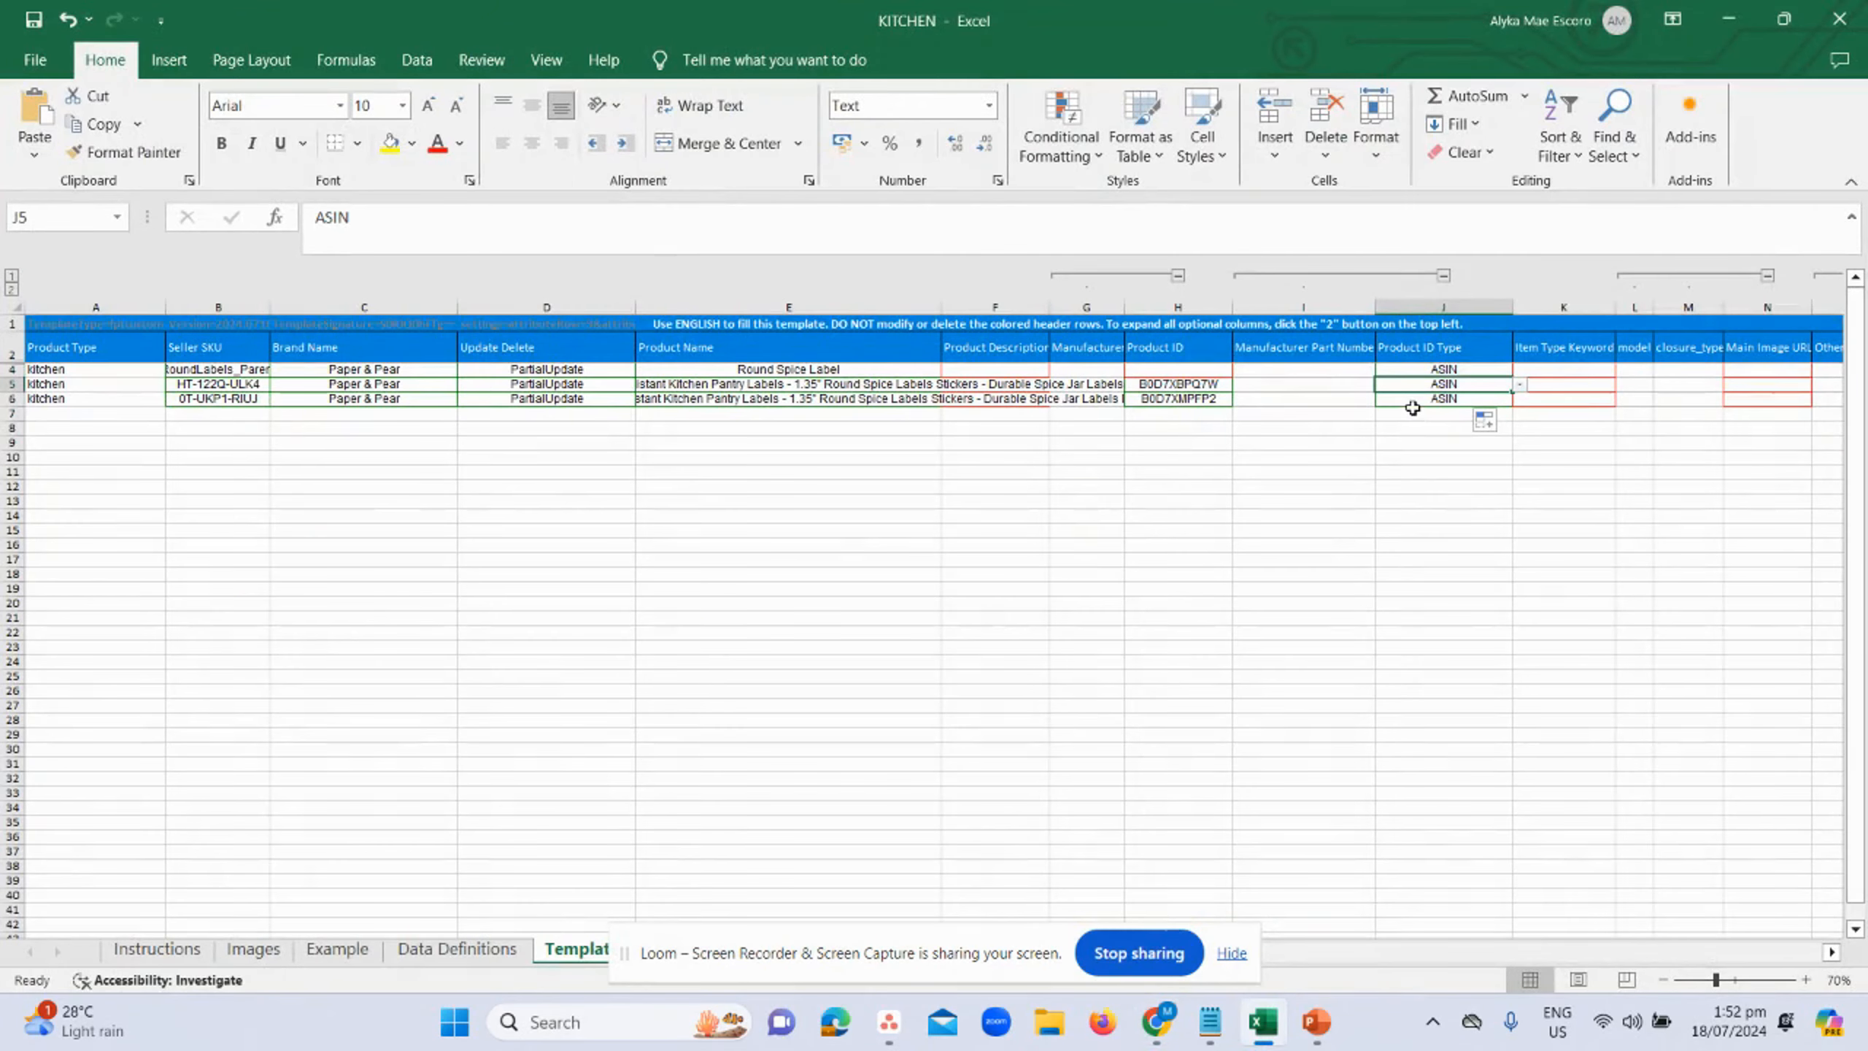
- Switch to the PowerPoint guide and highlight the Item type keyword slide's instruction about using the correct category
key("alt+Tab")
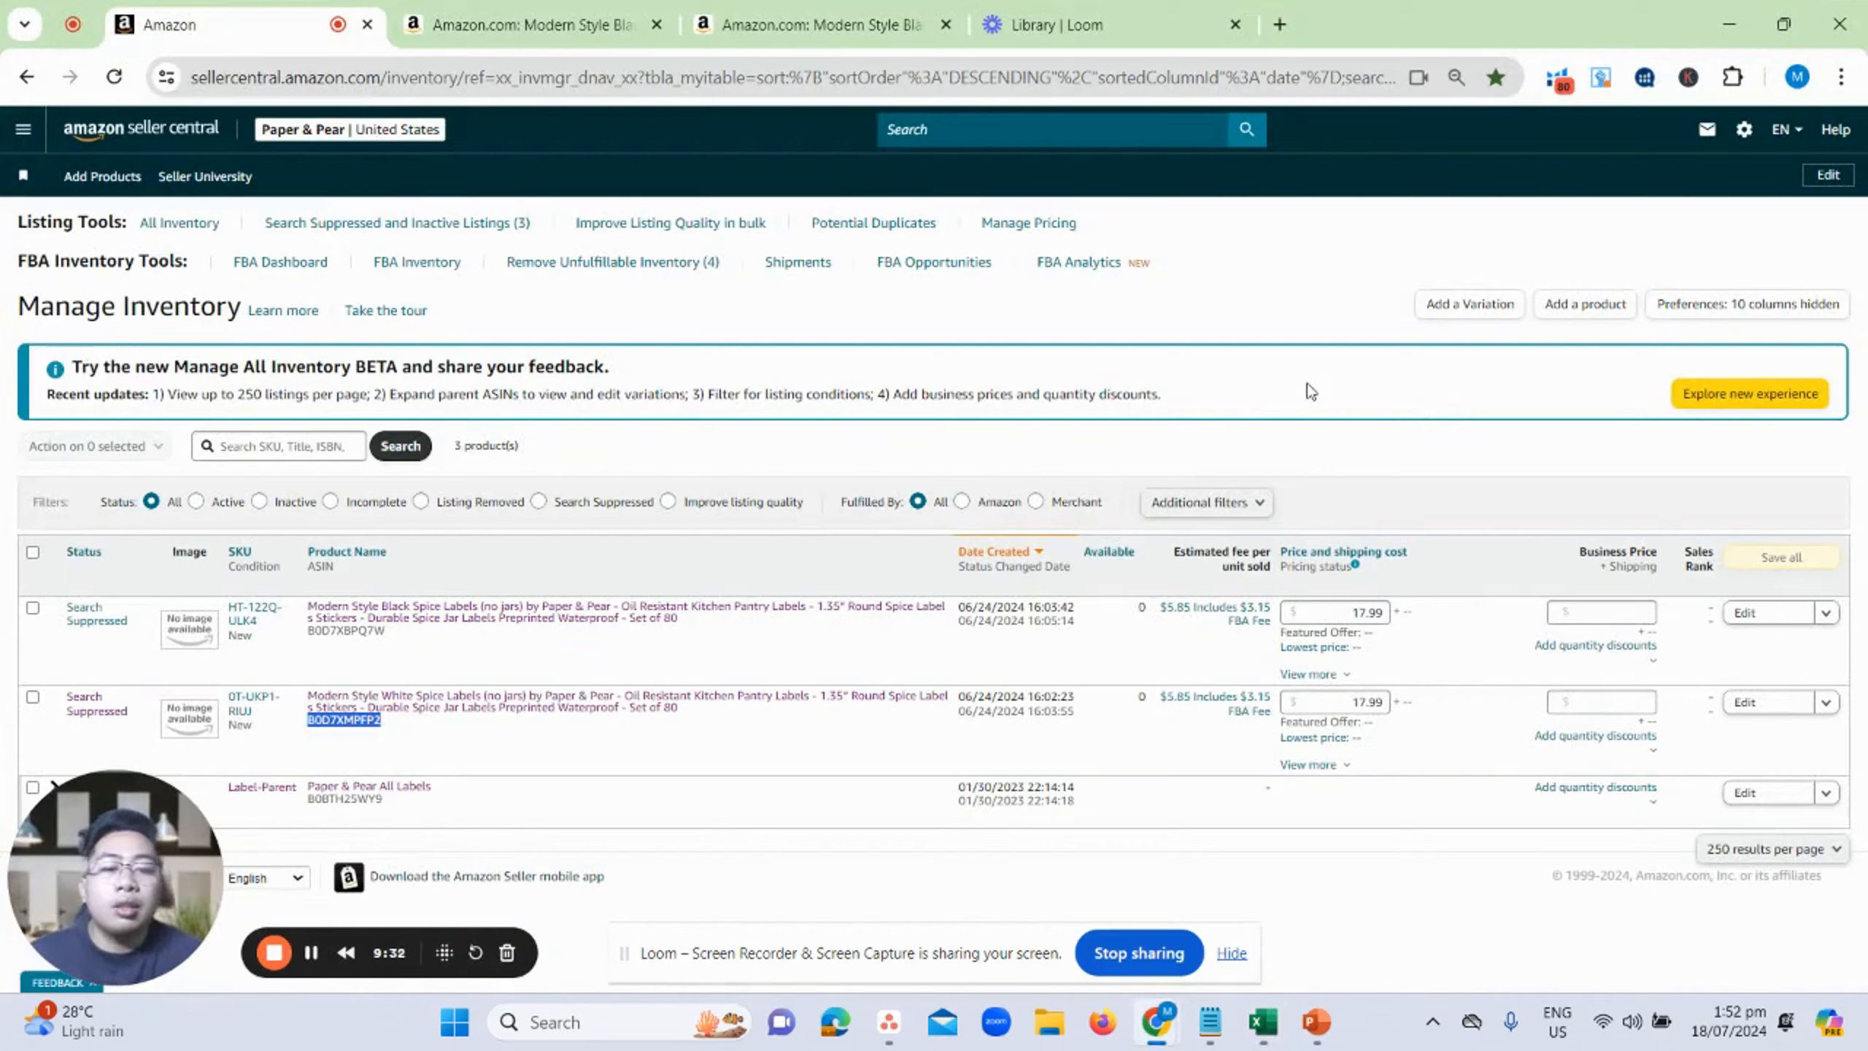
left_click(1316, 1023)
scroll(183, 647, "down", 2)
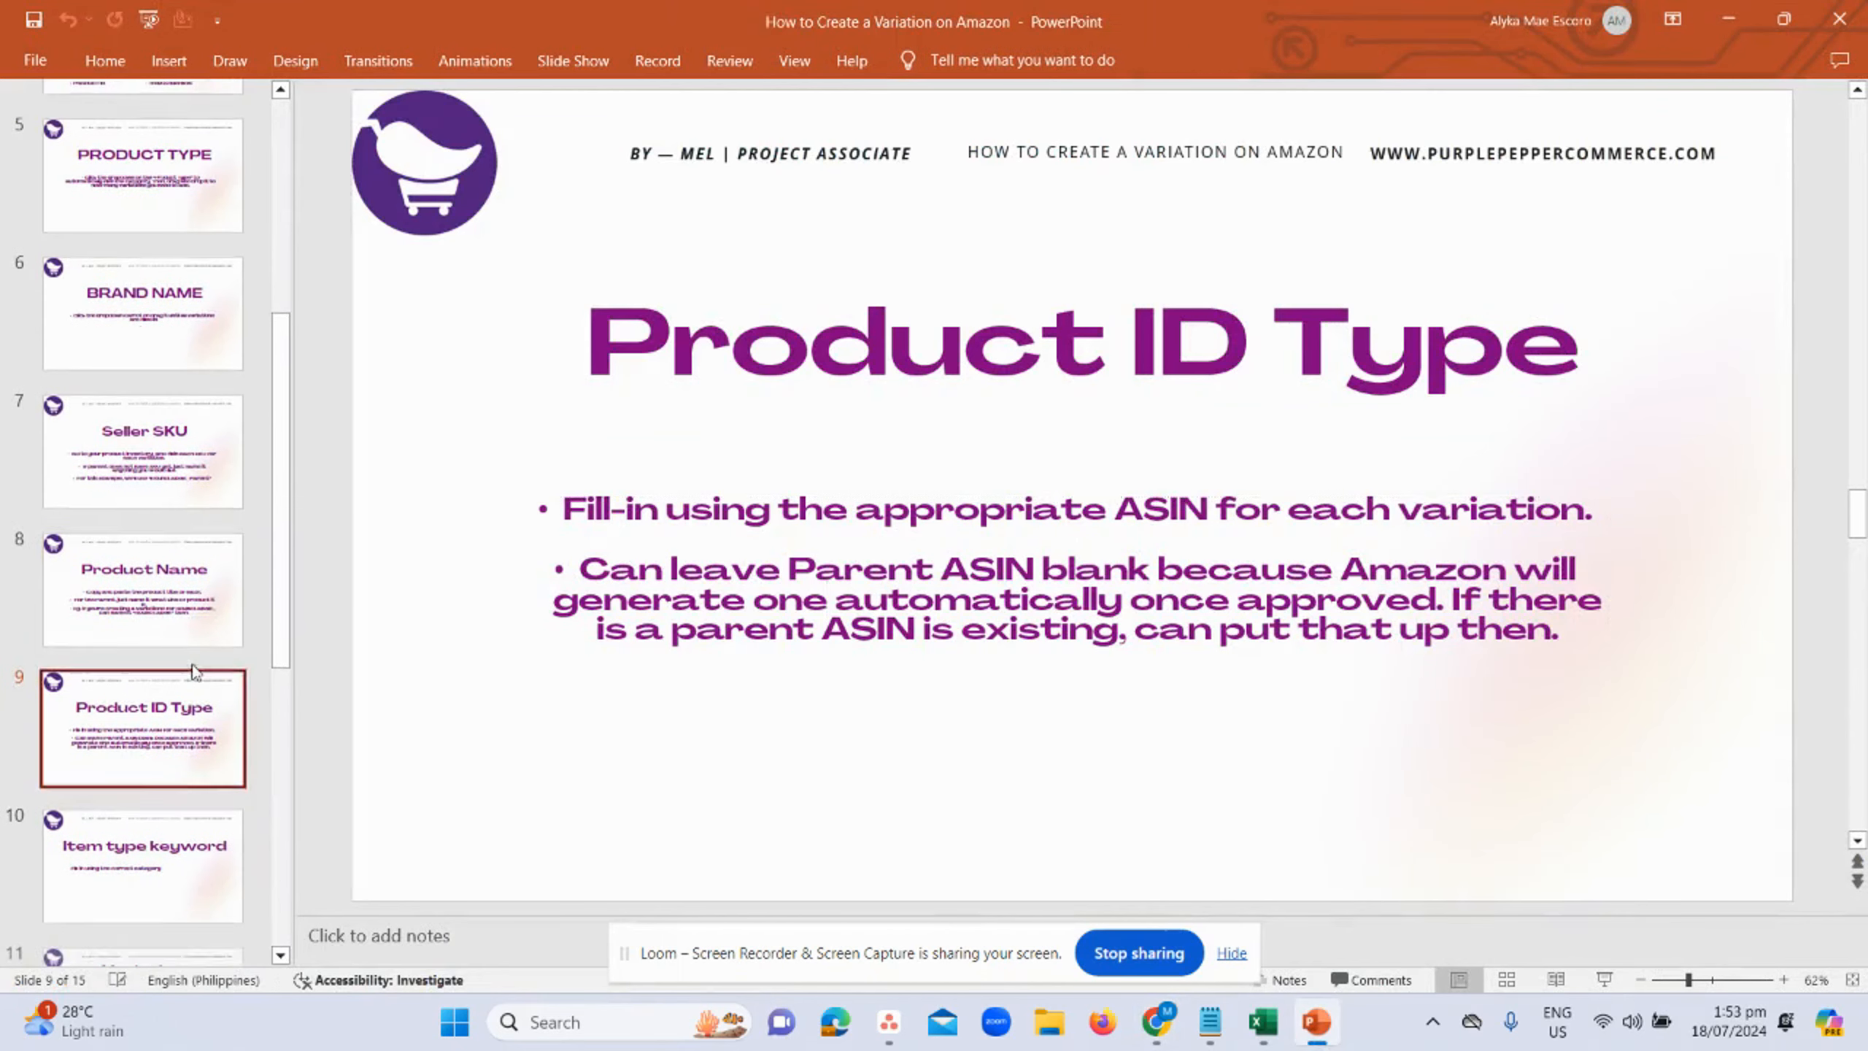
left_click(143, 852)
triple_click(1150, 523)
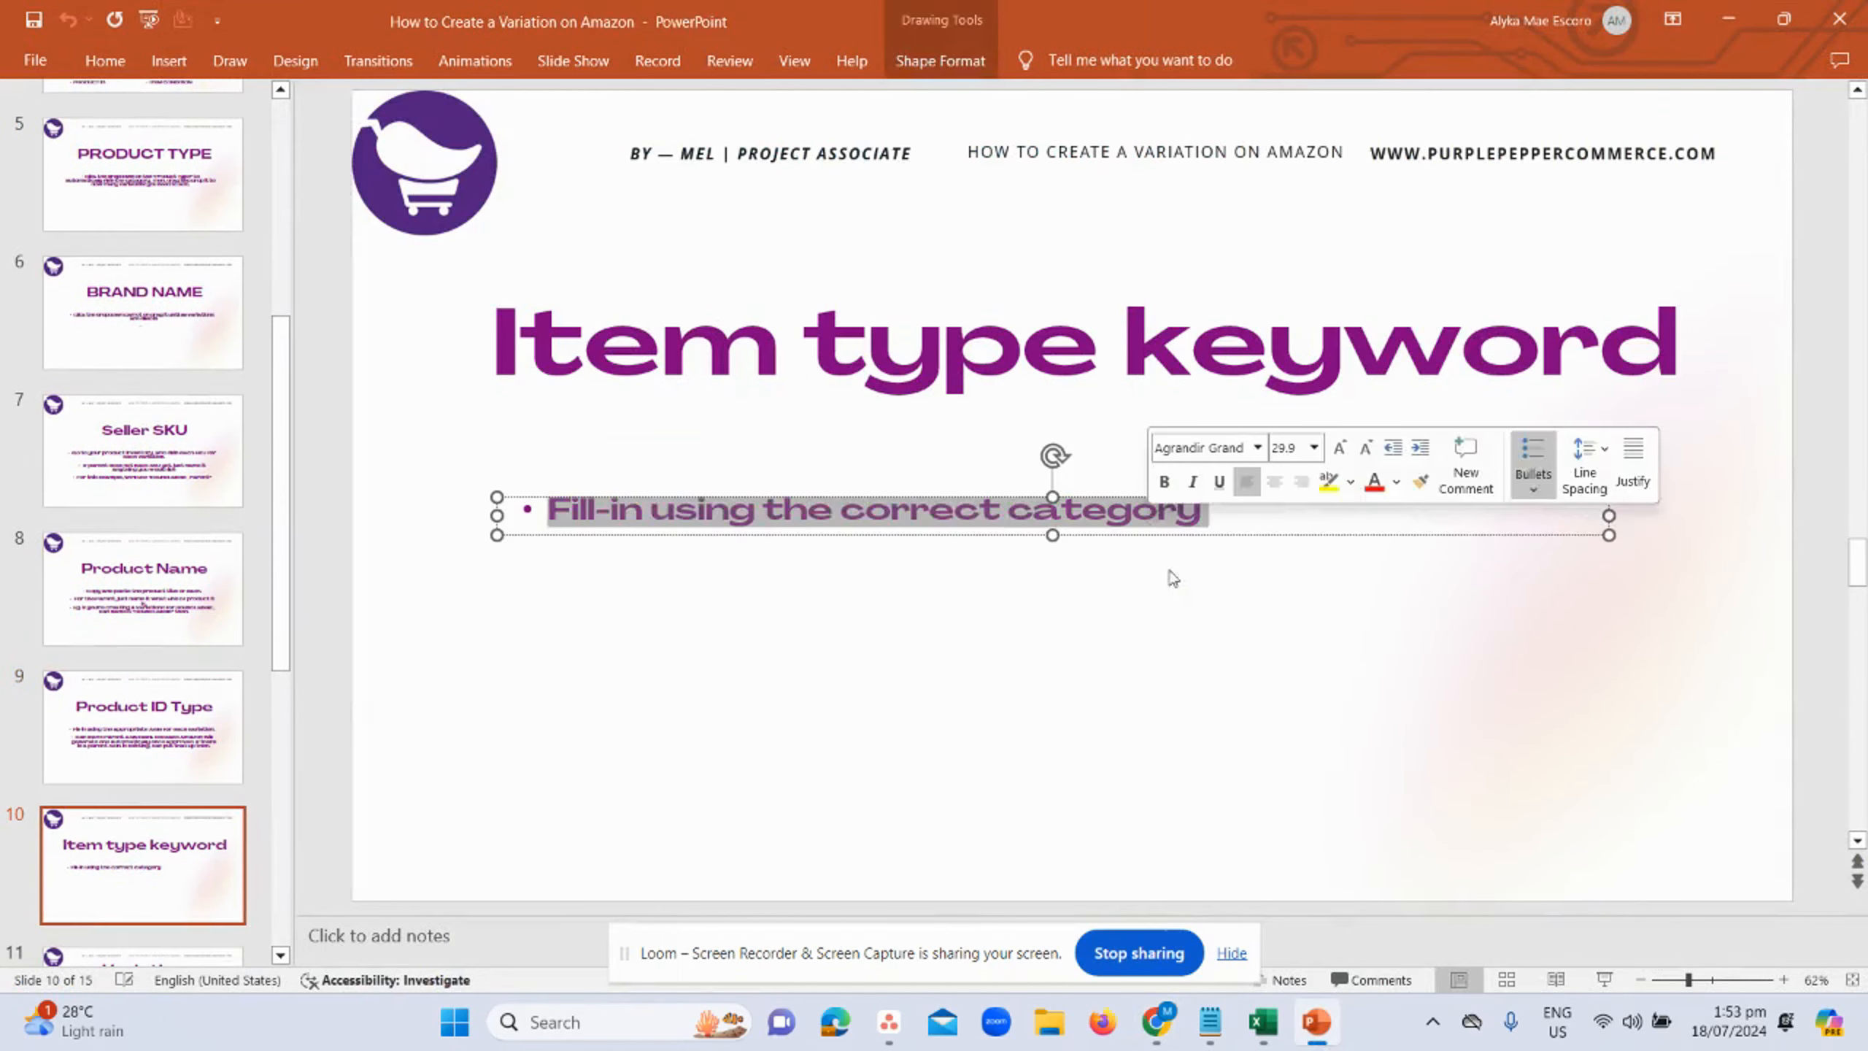
left_click(1234, 663)
- Switch back to the Excel template and examine the Item Type Keyword options offered for the parent in row 4
key("alt+Tab")
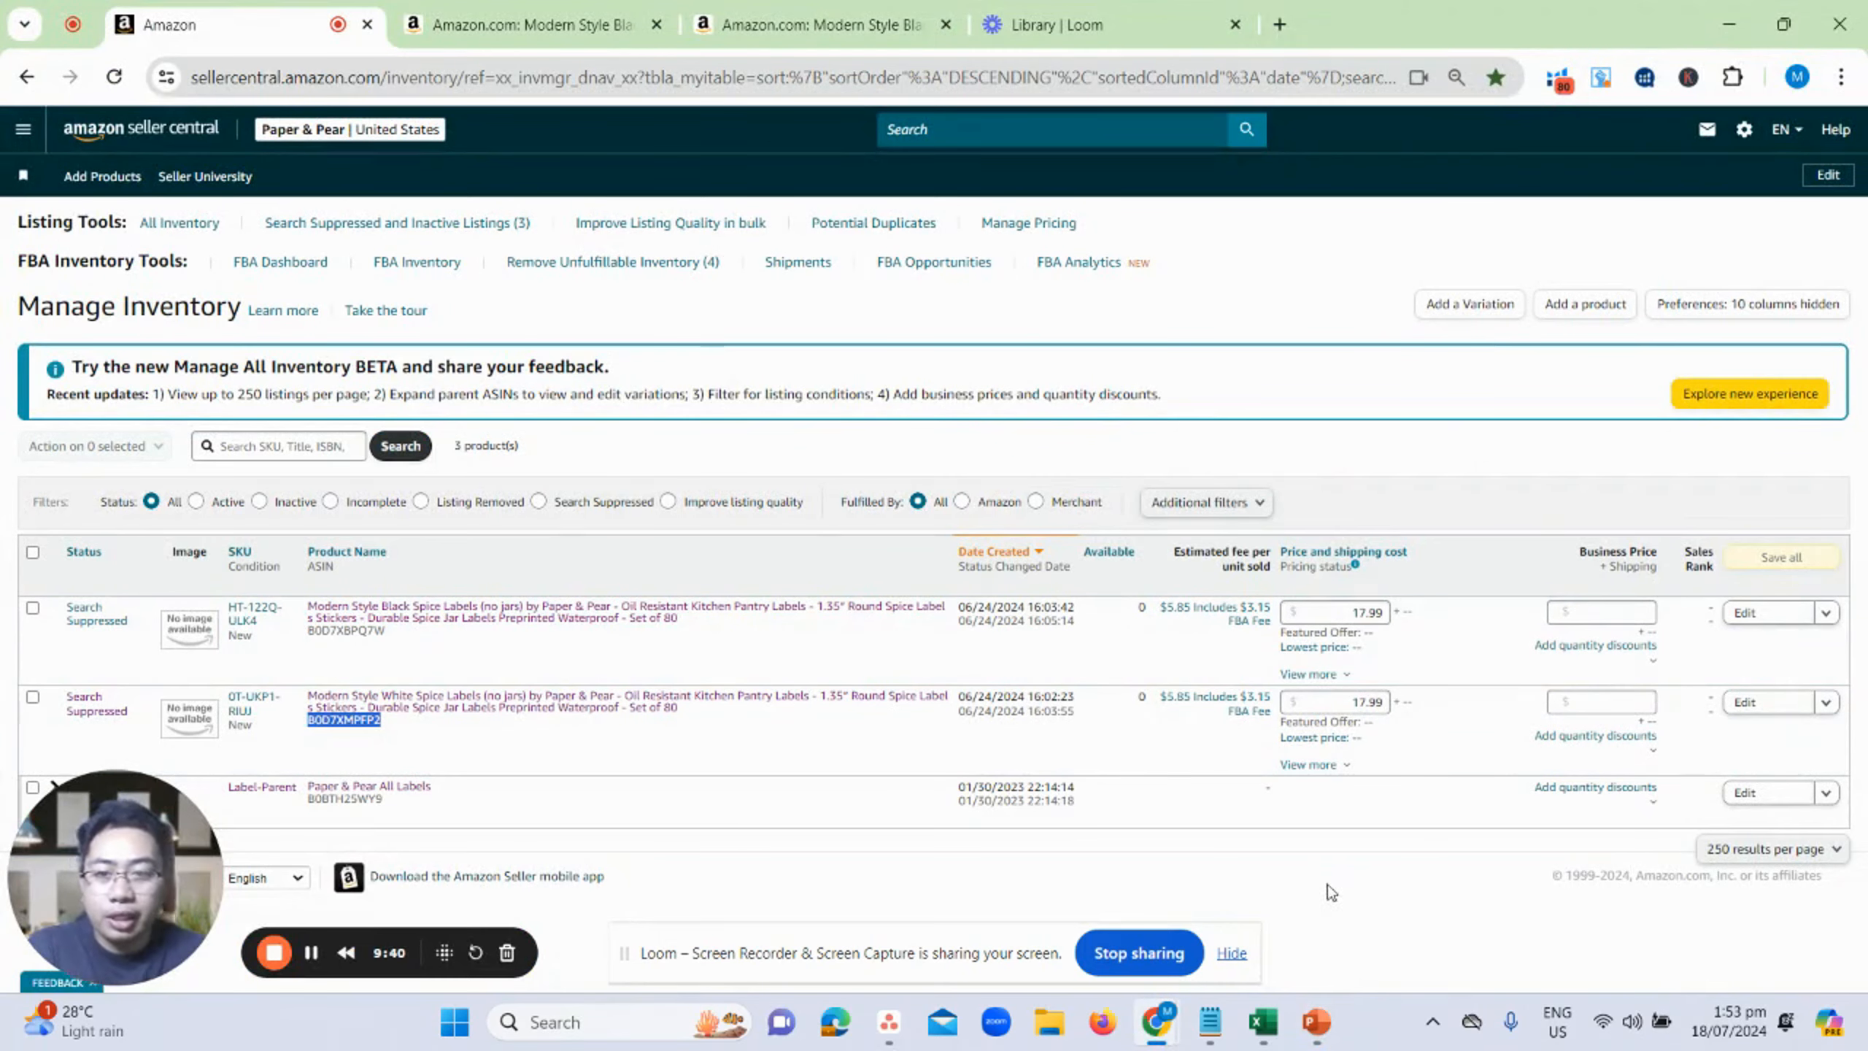
left_click(1263, 1022)
left_click(1467, 556)
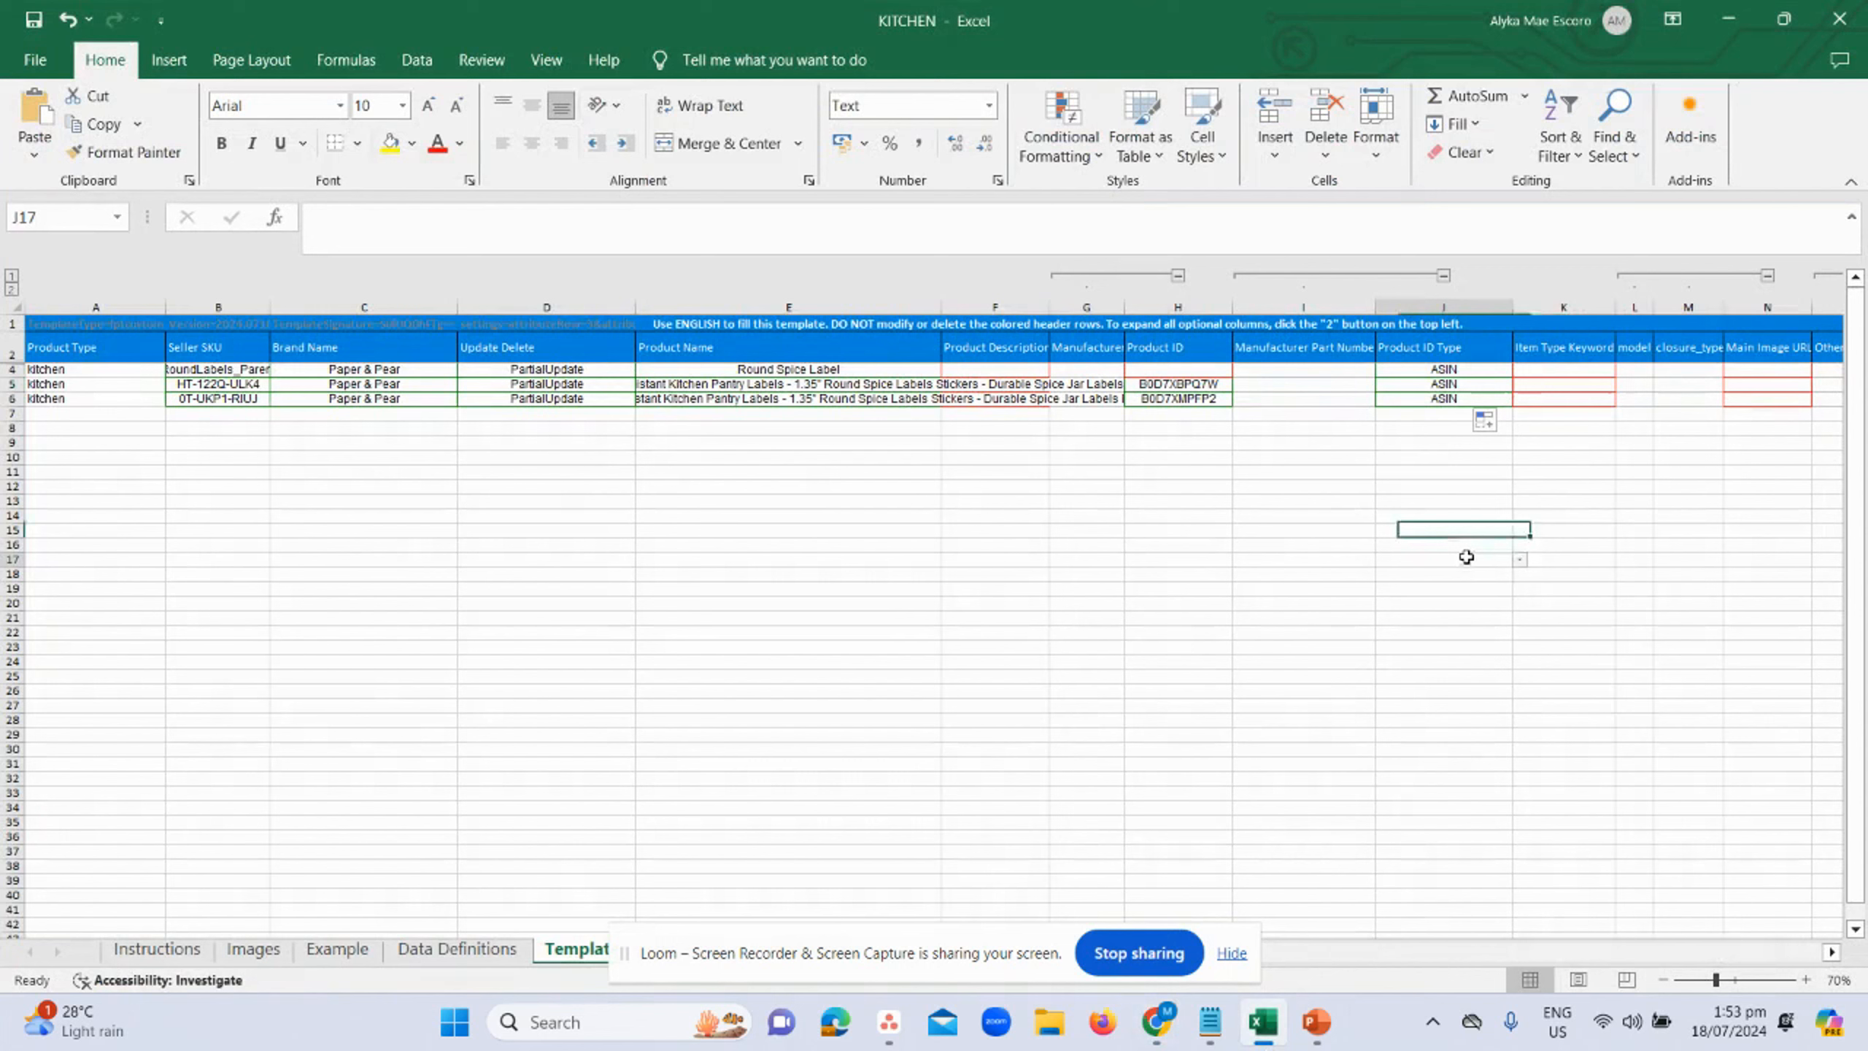
left_click(1552, 385)
left_click(1621, 383)
left_click(1576, 380)
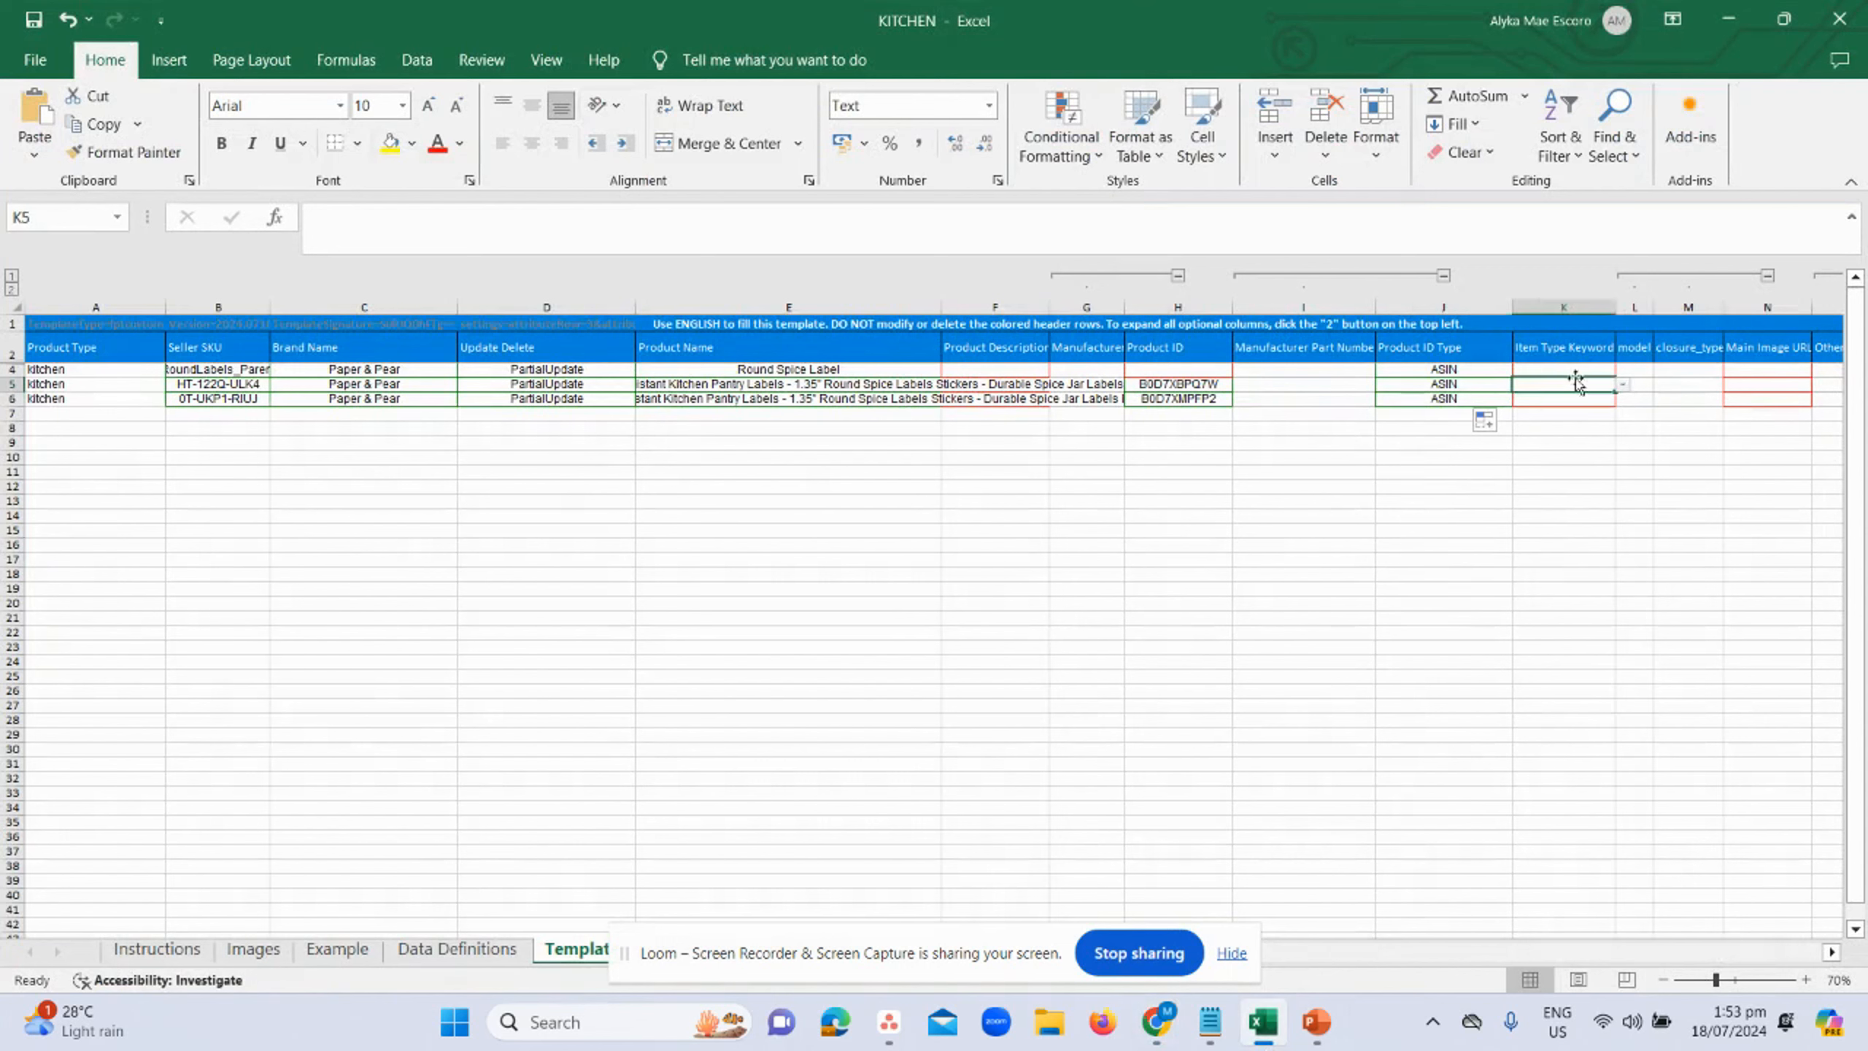
left_click(1585, 367)
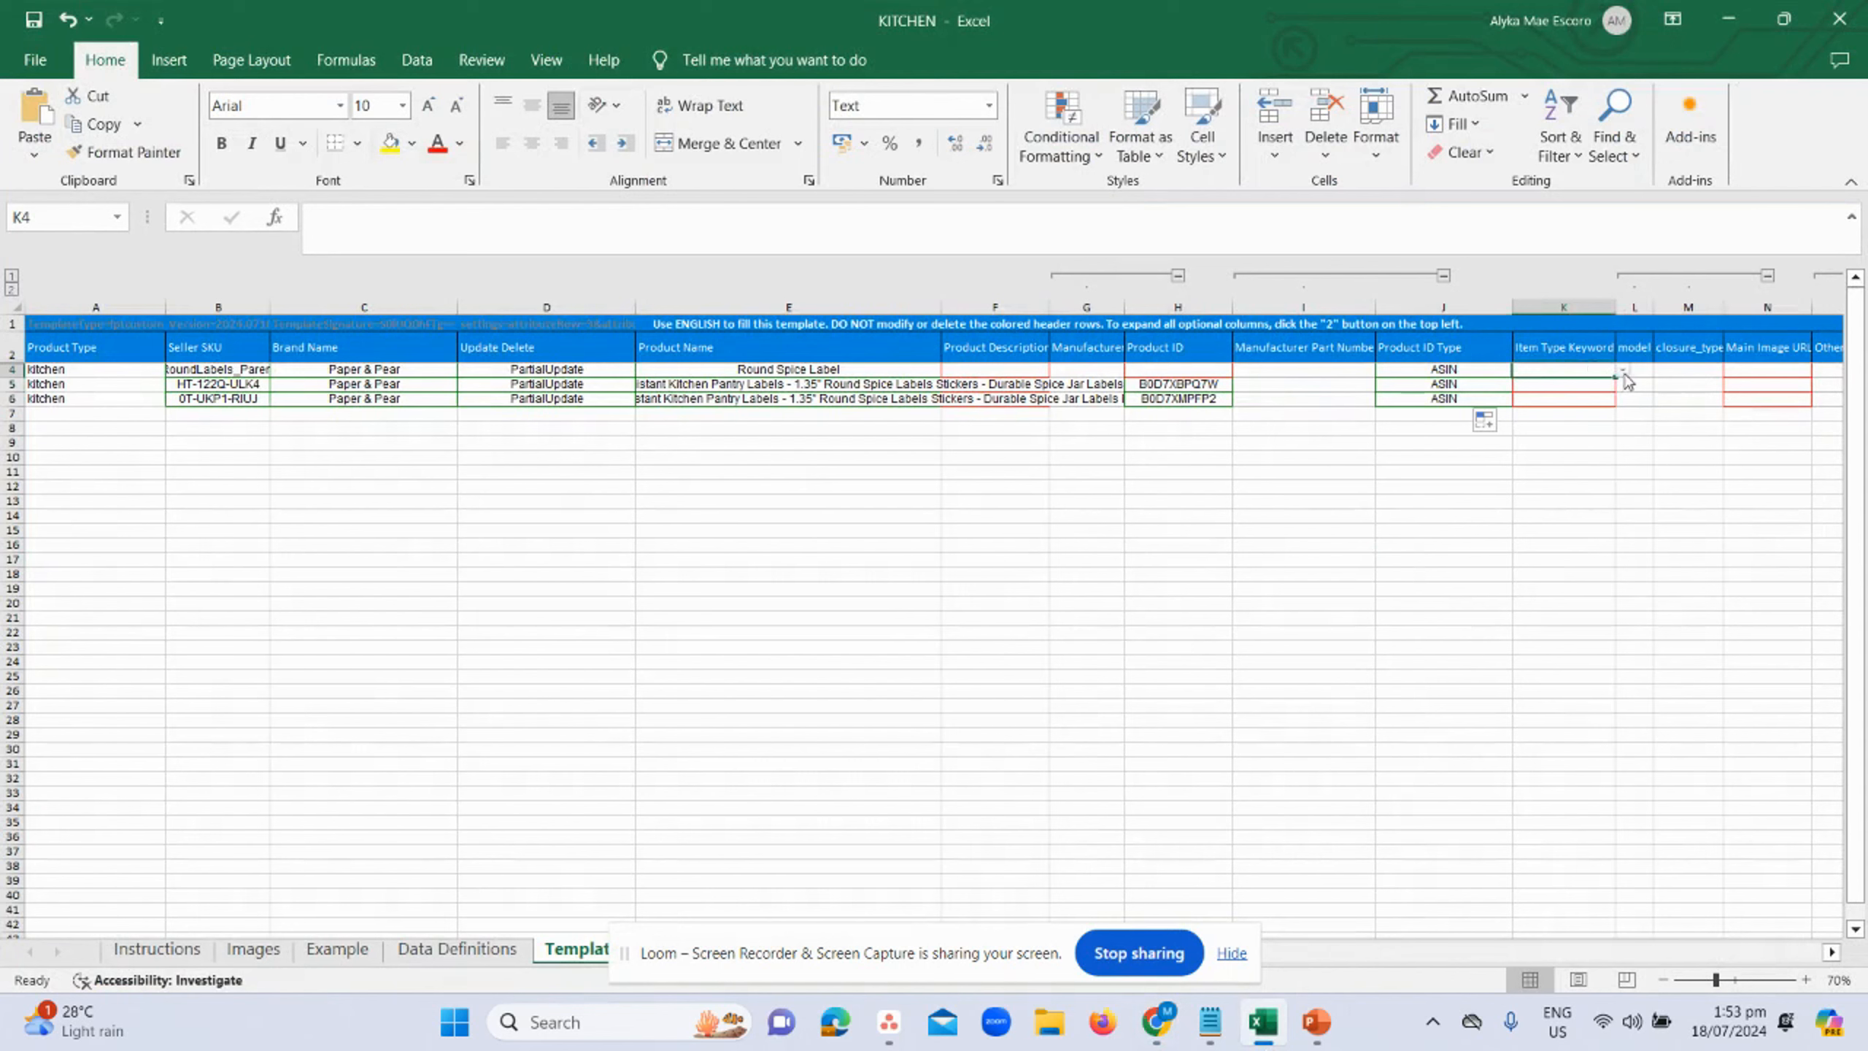
left_click(1623, 370)
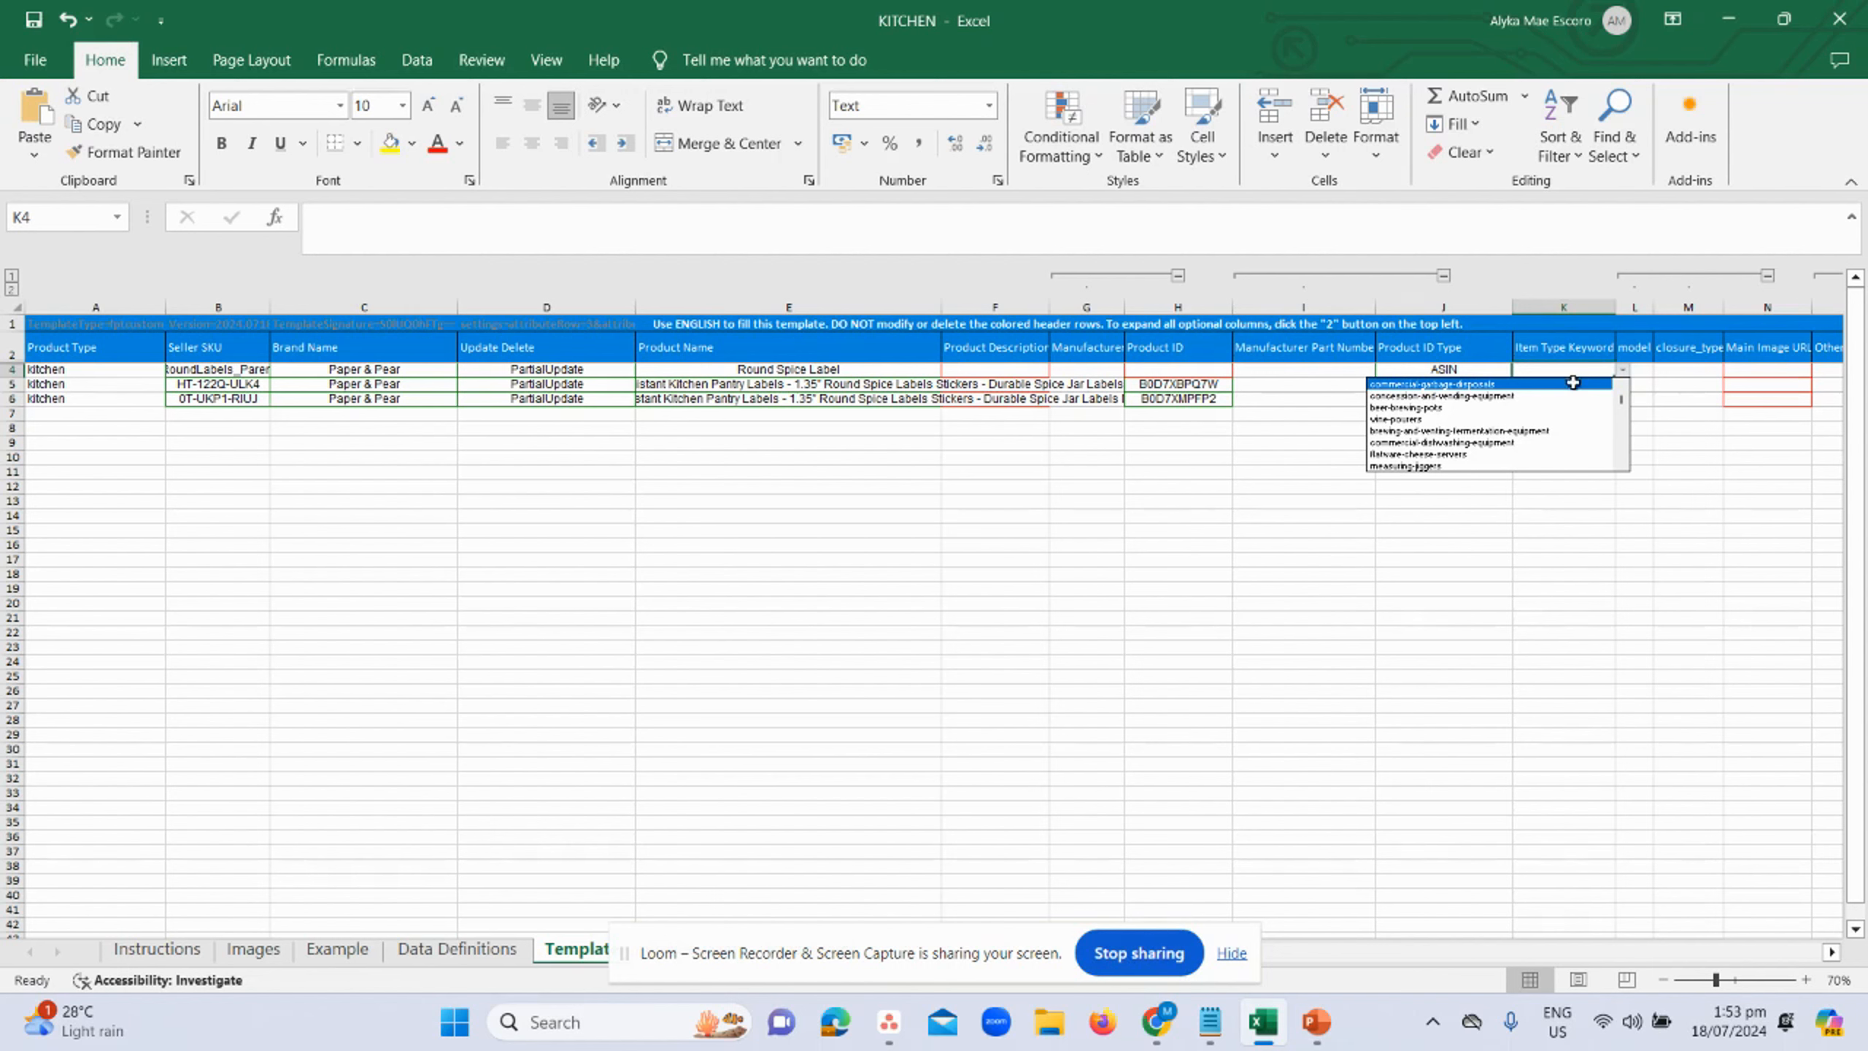
left_click(1559, 501)
left_click(1541, 398)
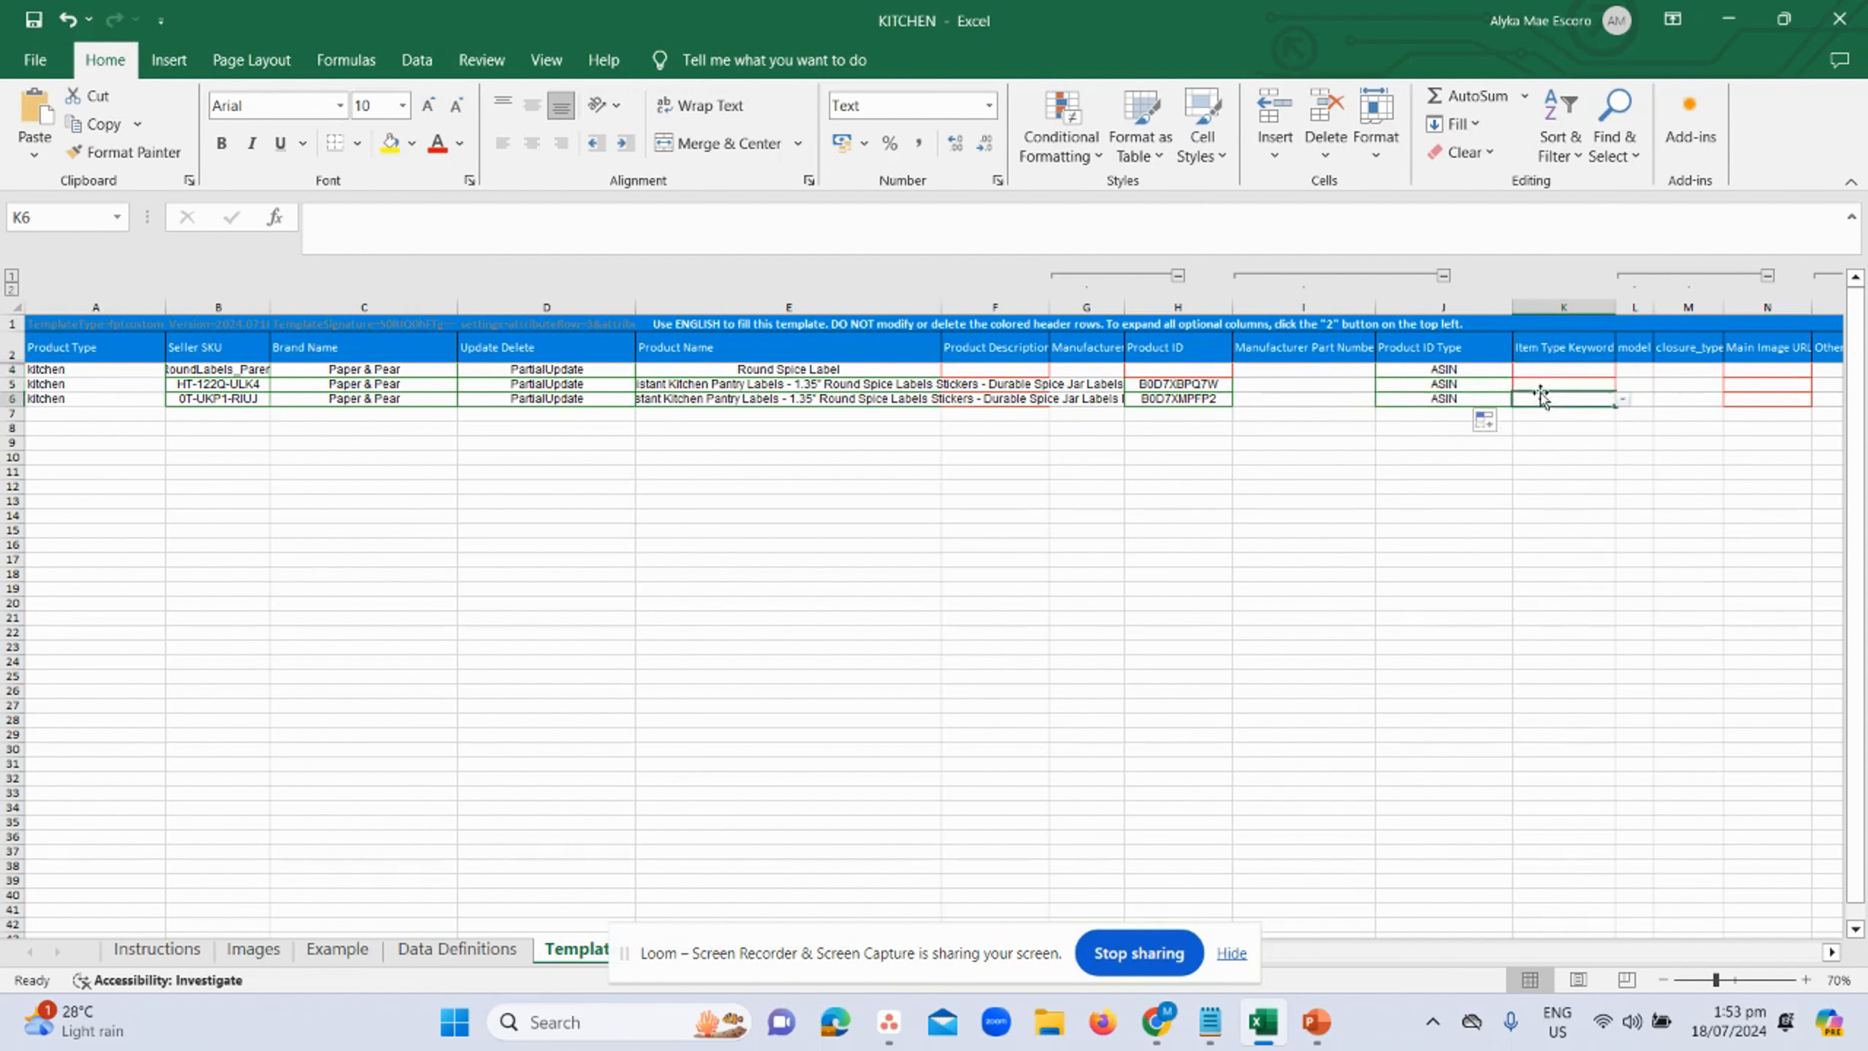
- Open the Valid Values sheet and look over the values allowed for the kitchen product type
left_click(758, 794)
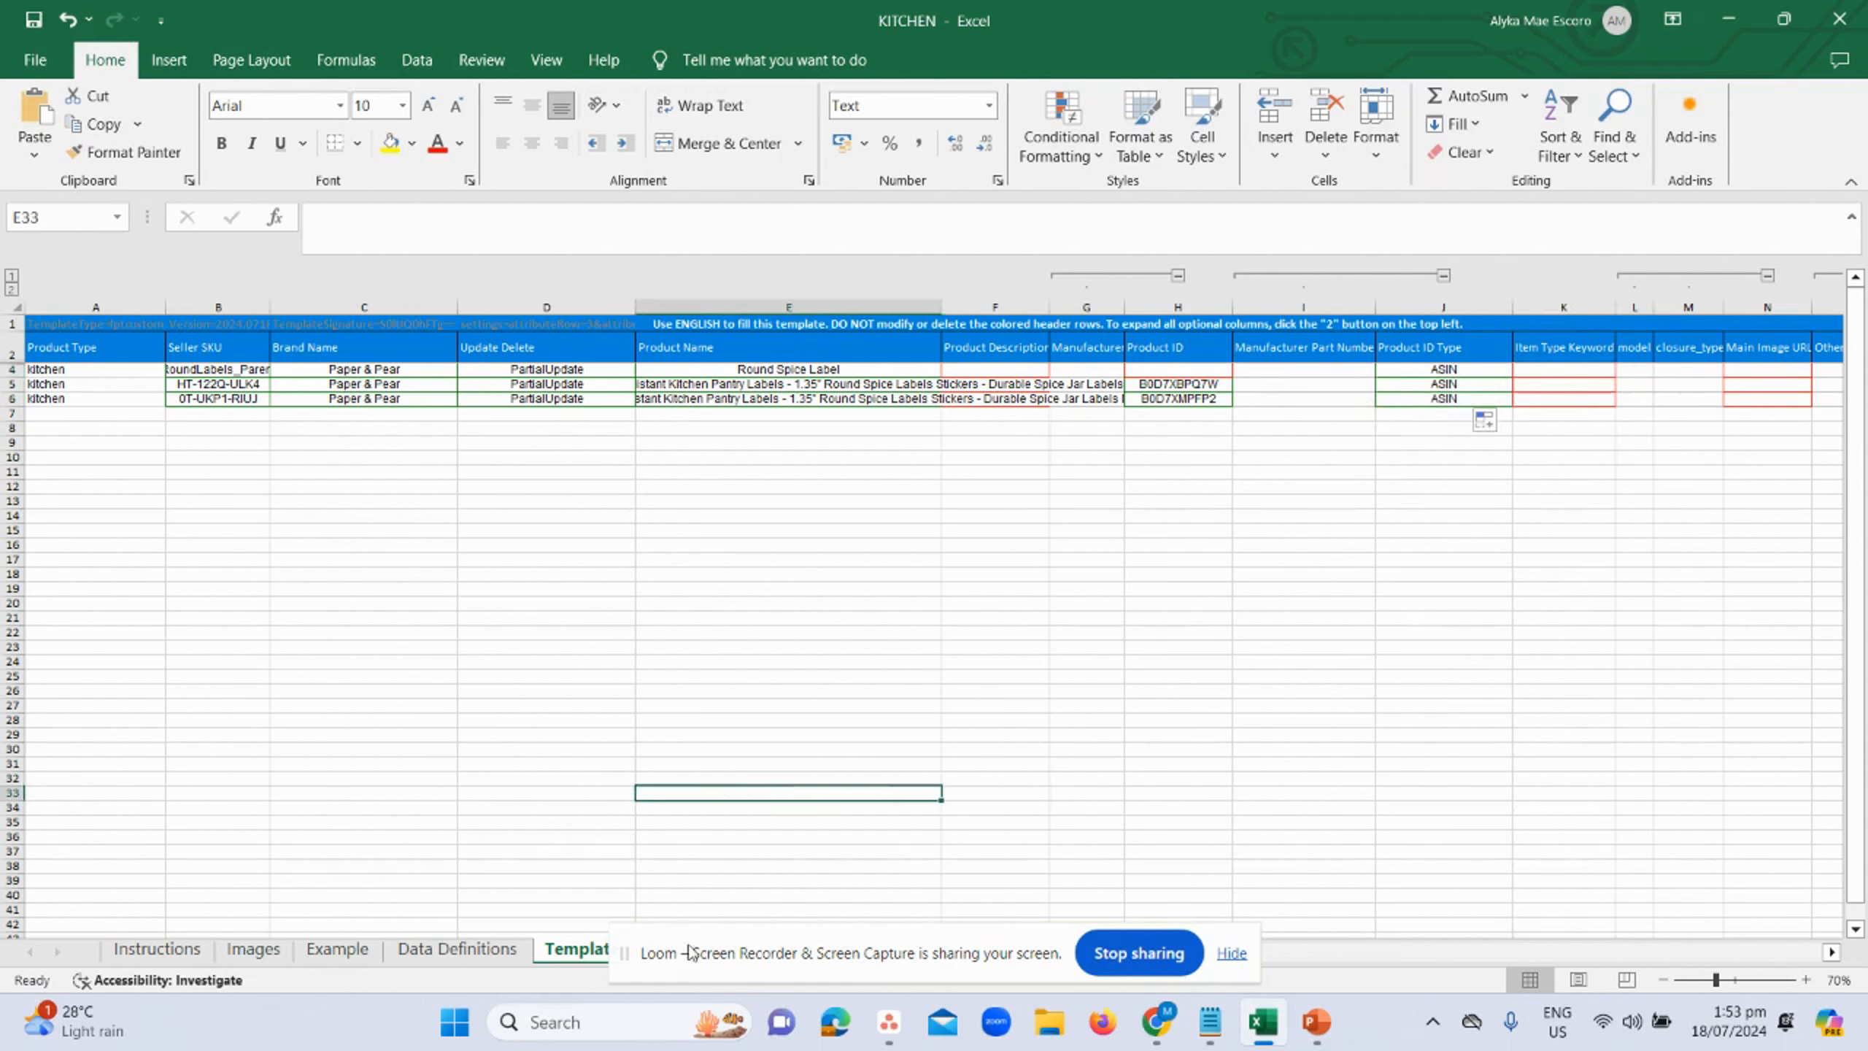
left_click_drag(688, 946, 926, 974)
left_click(775, 955)
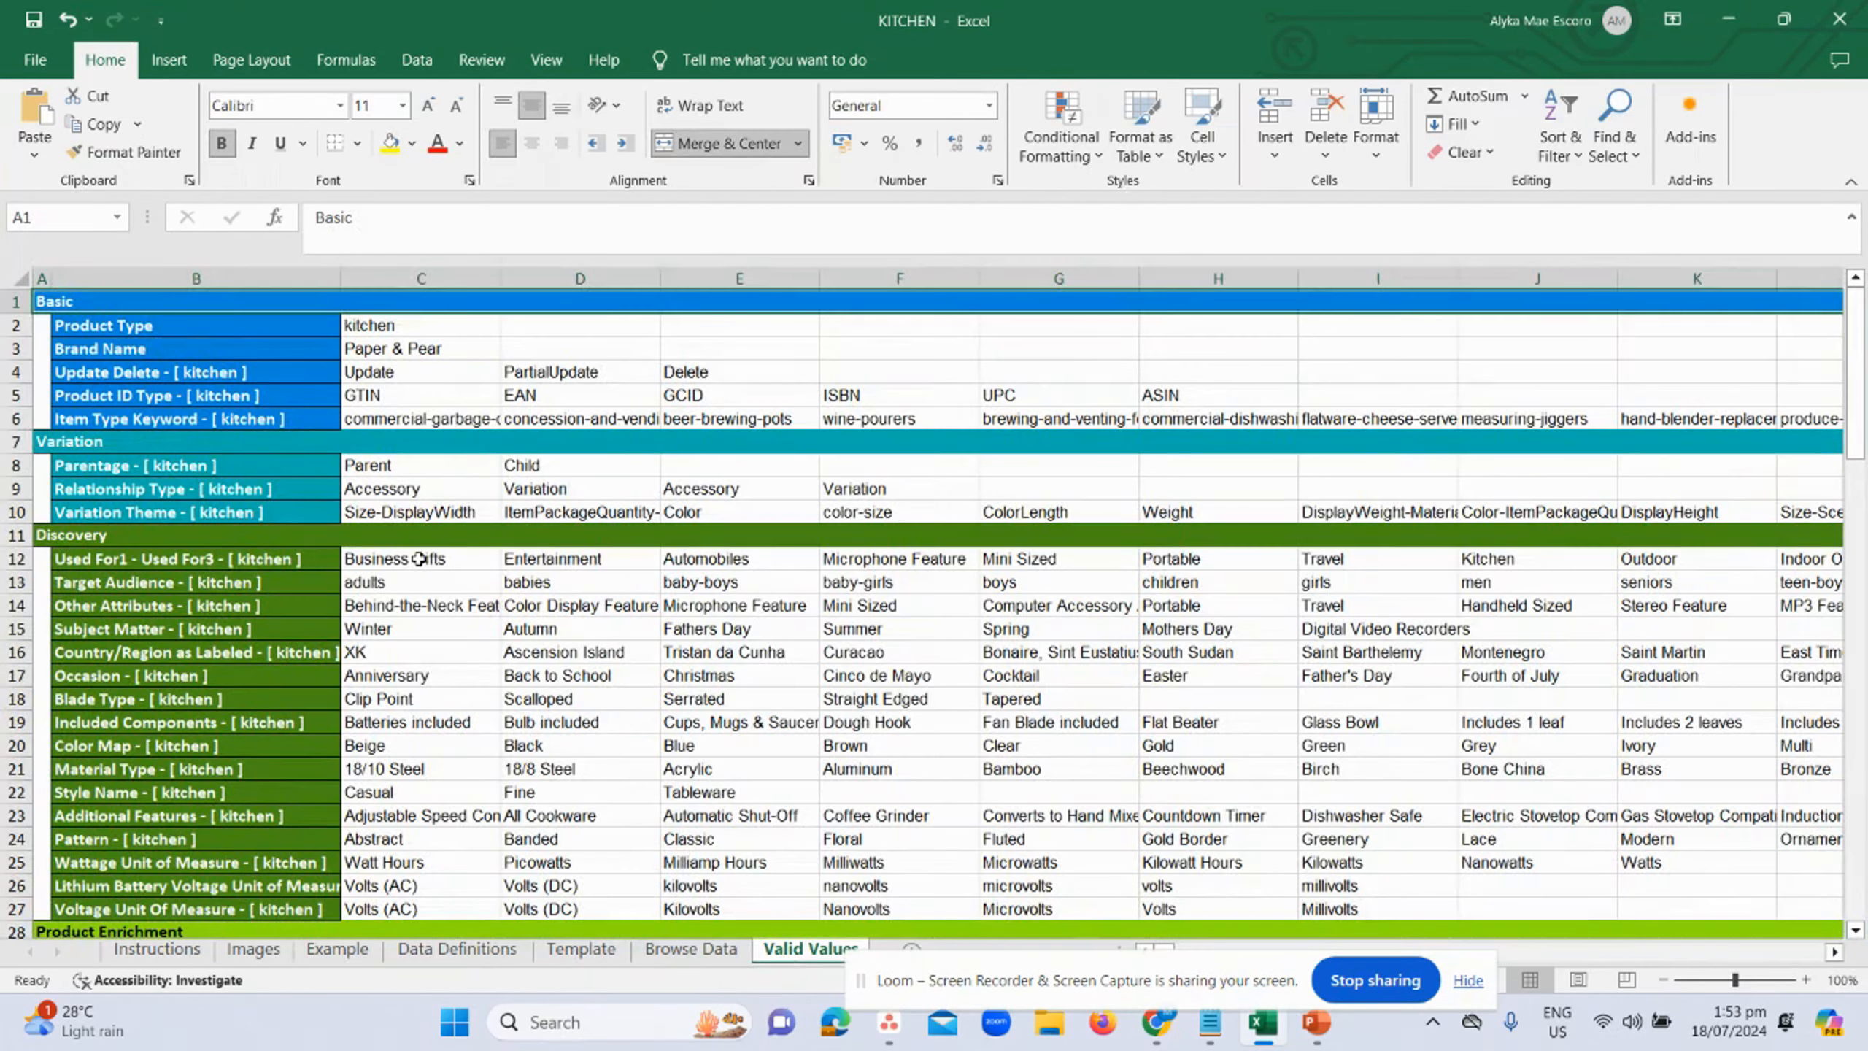
left_click(1021, 954)
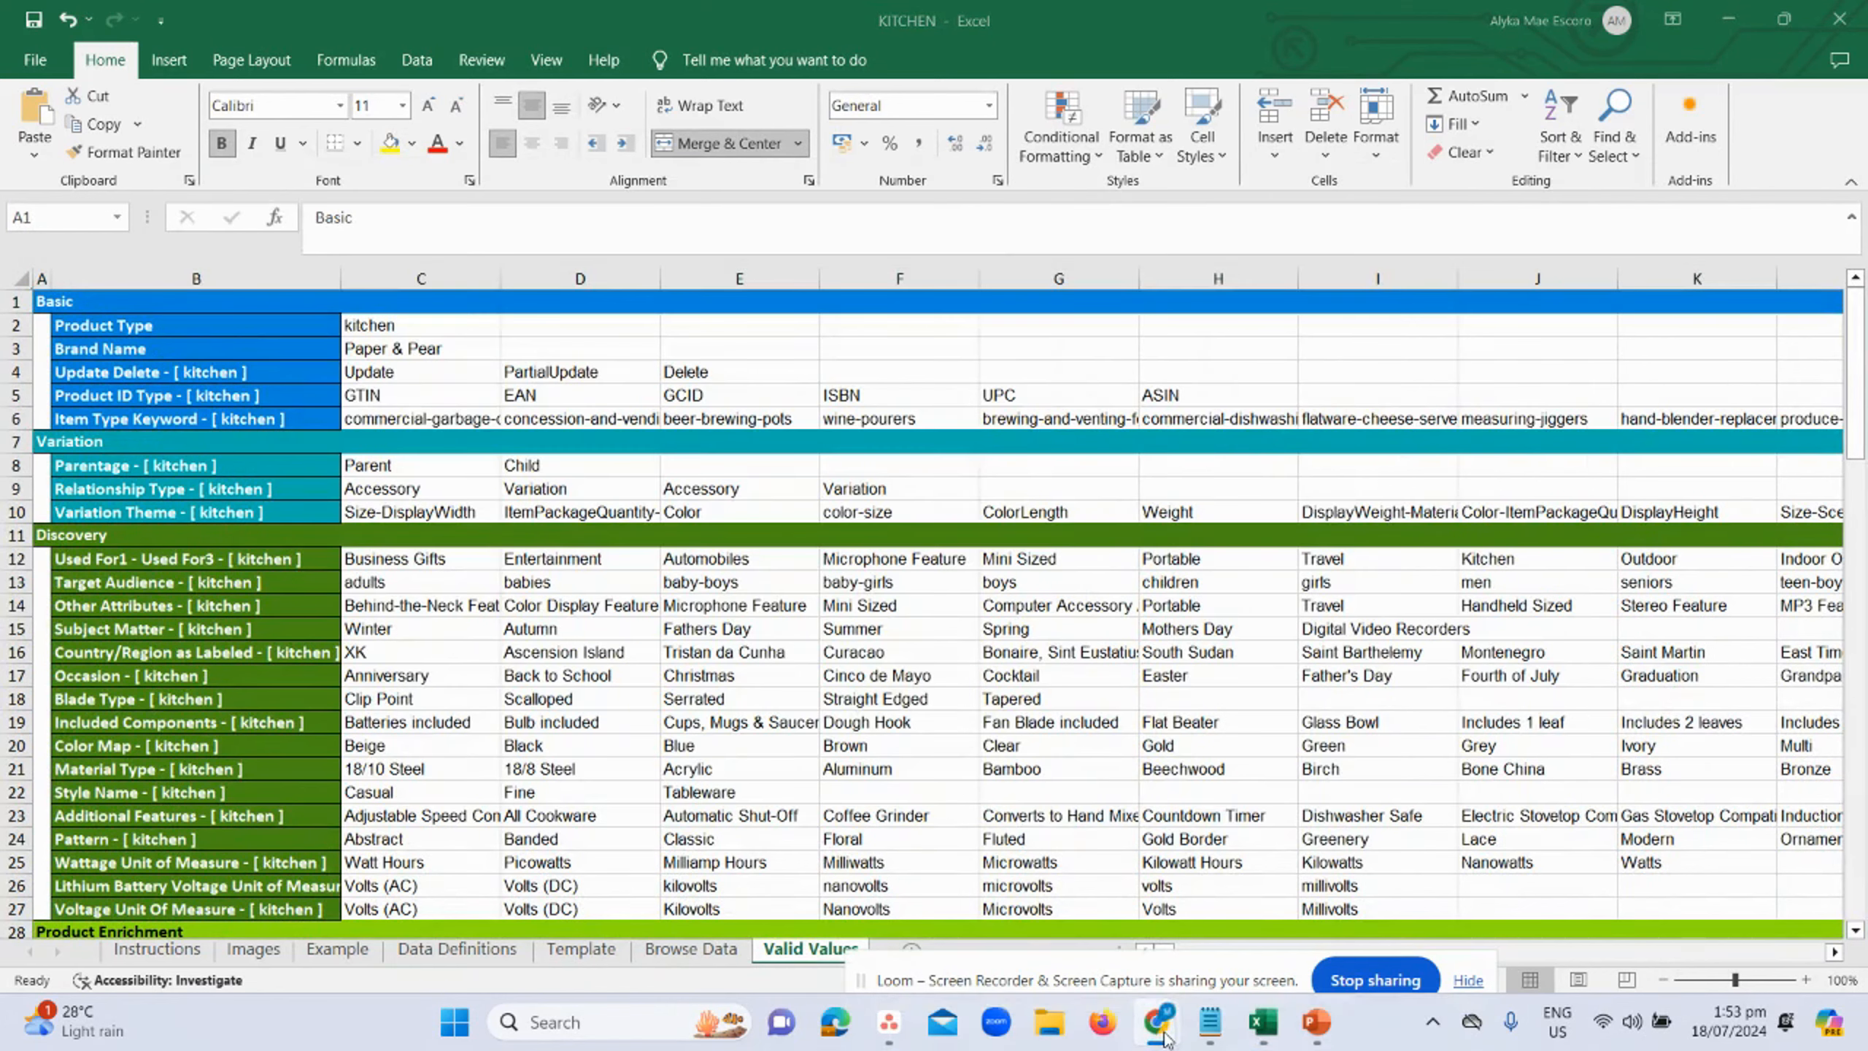
mouse_move(1156, 1023)
left_click(1064, 920)
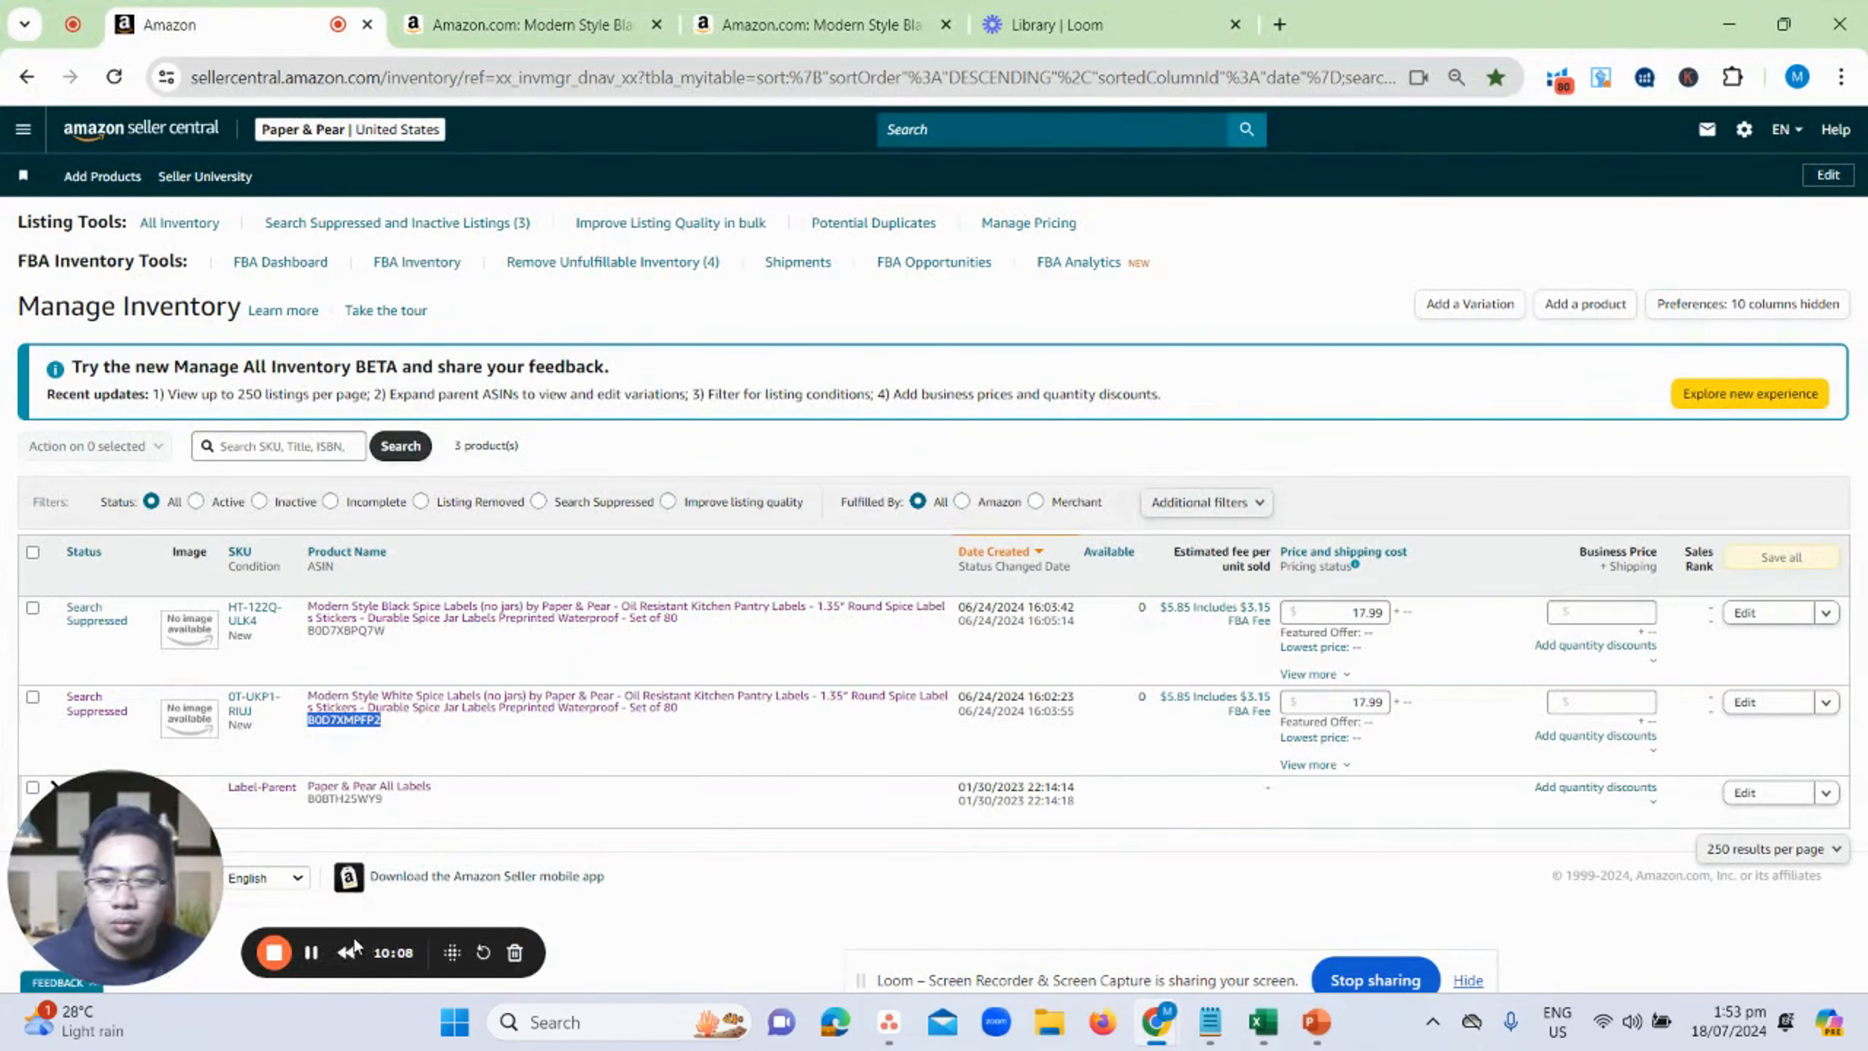
- Try to narrow the parent's Item Type Keyword options in row 4 by entering "kitche", and clear the entry
key("alt+Tab")
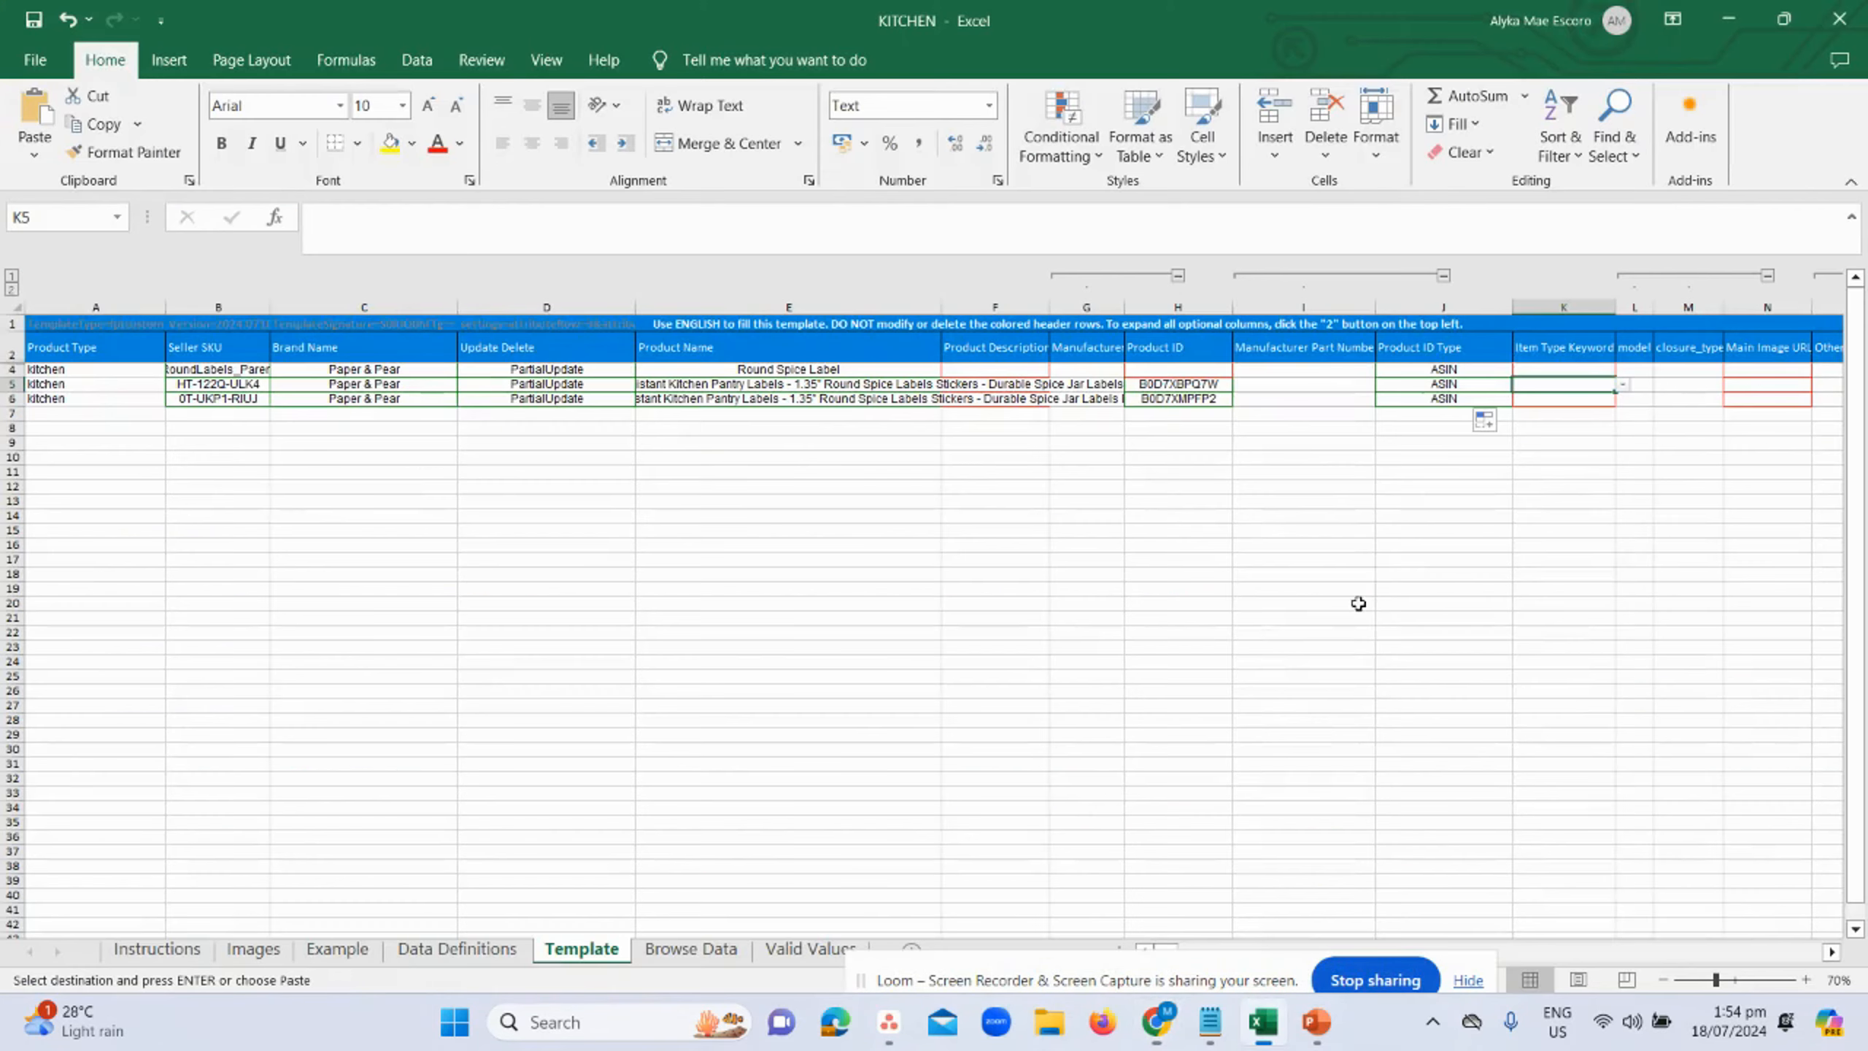
double_click(1565, 383)
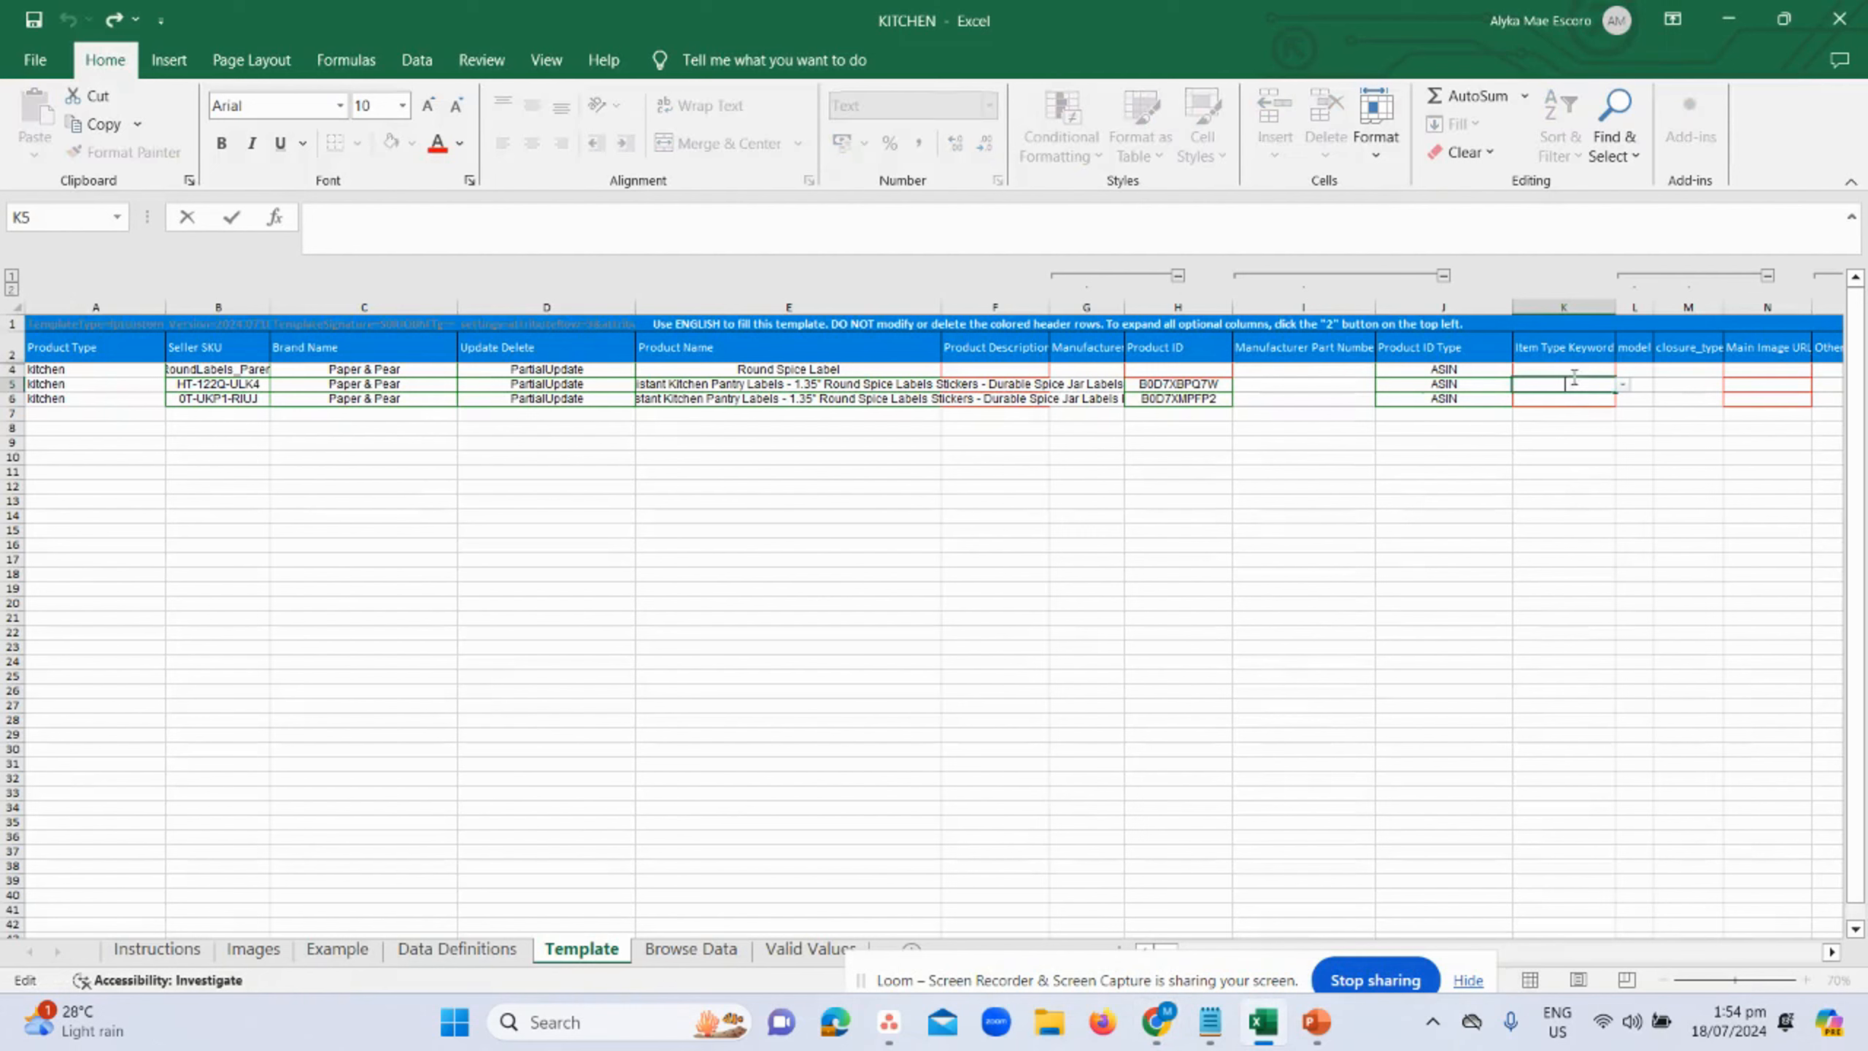
left_click(1579, 369)
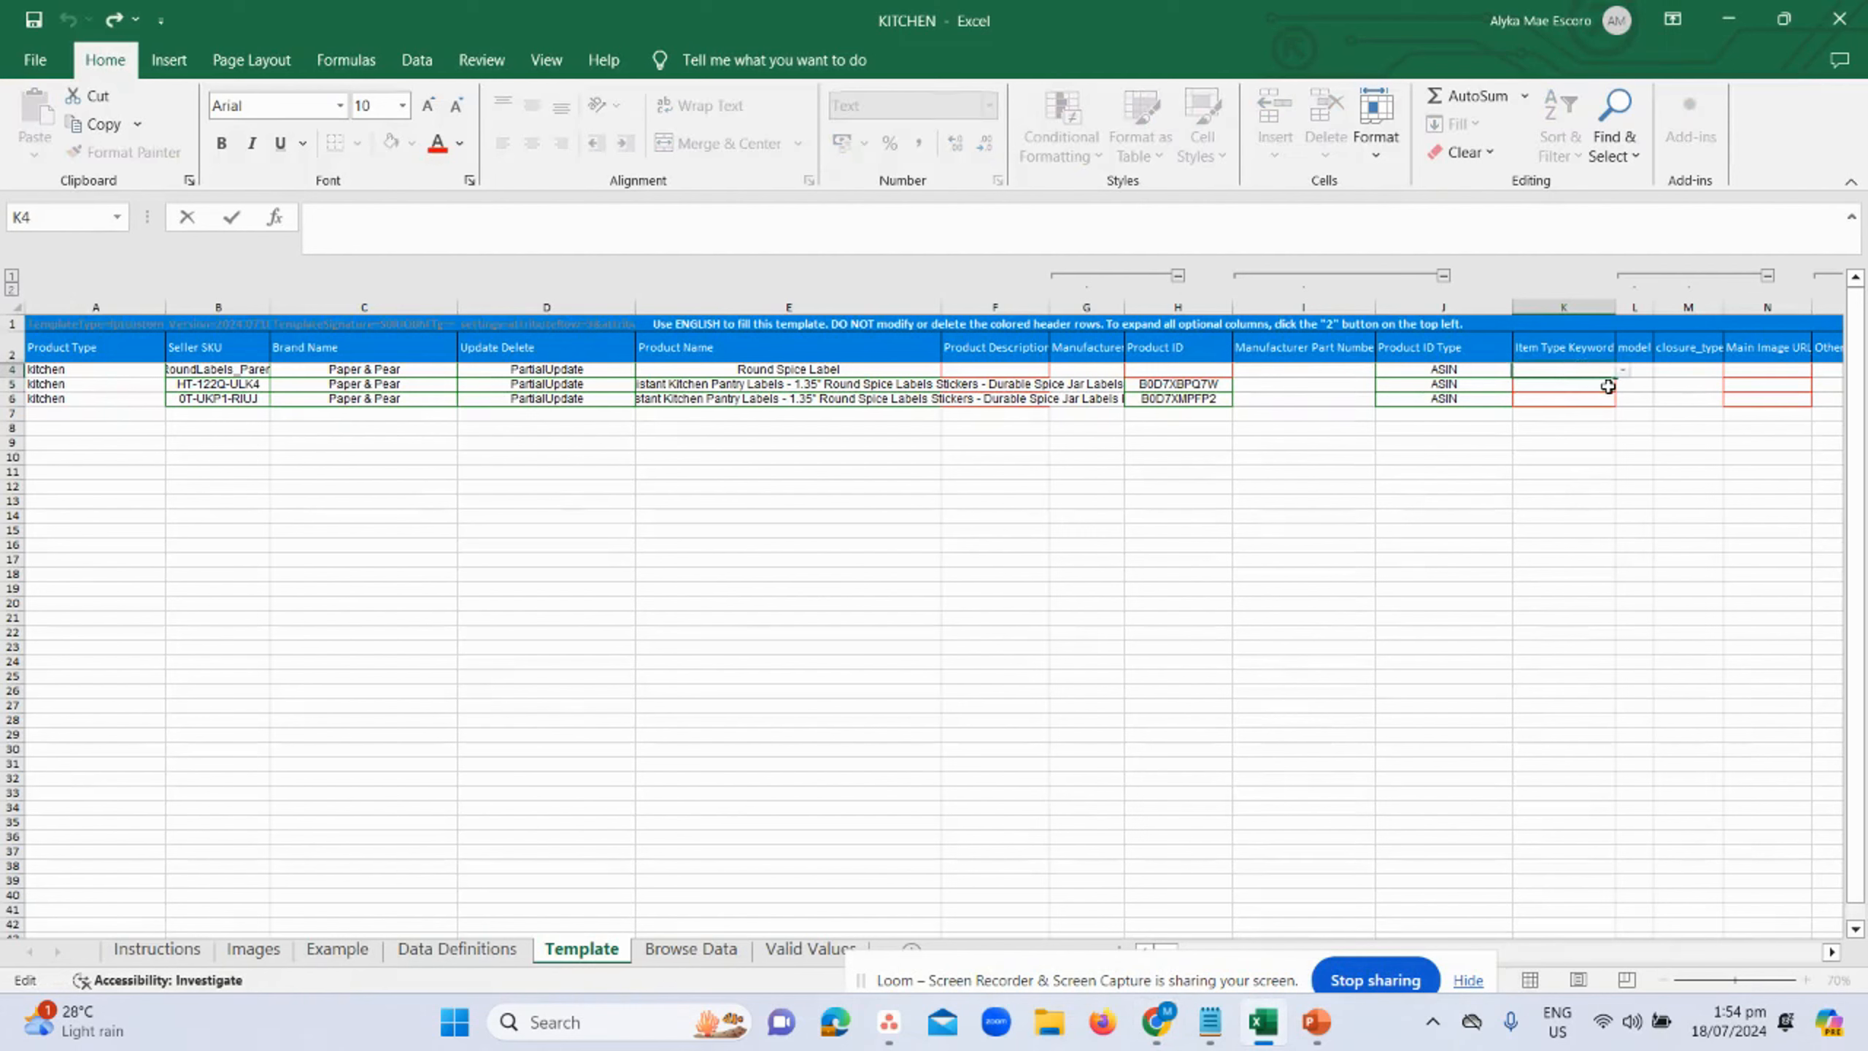
left_click(1580, 442)
left_click(1594, 372)
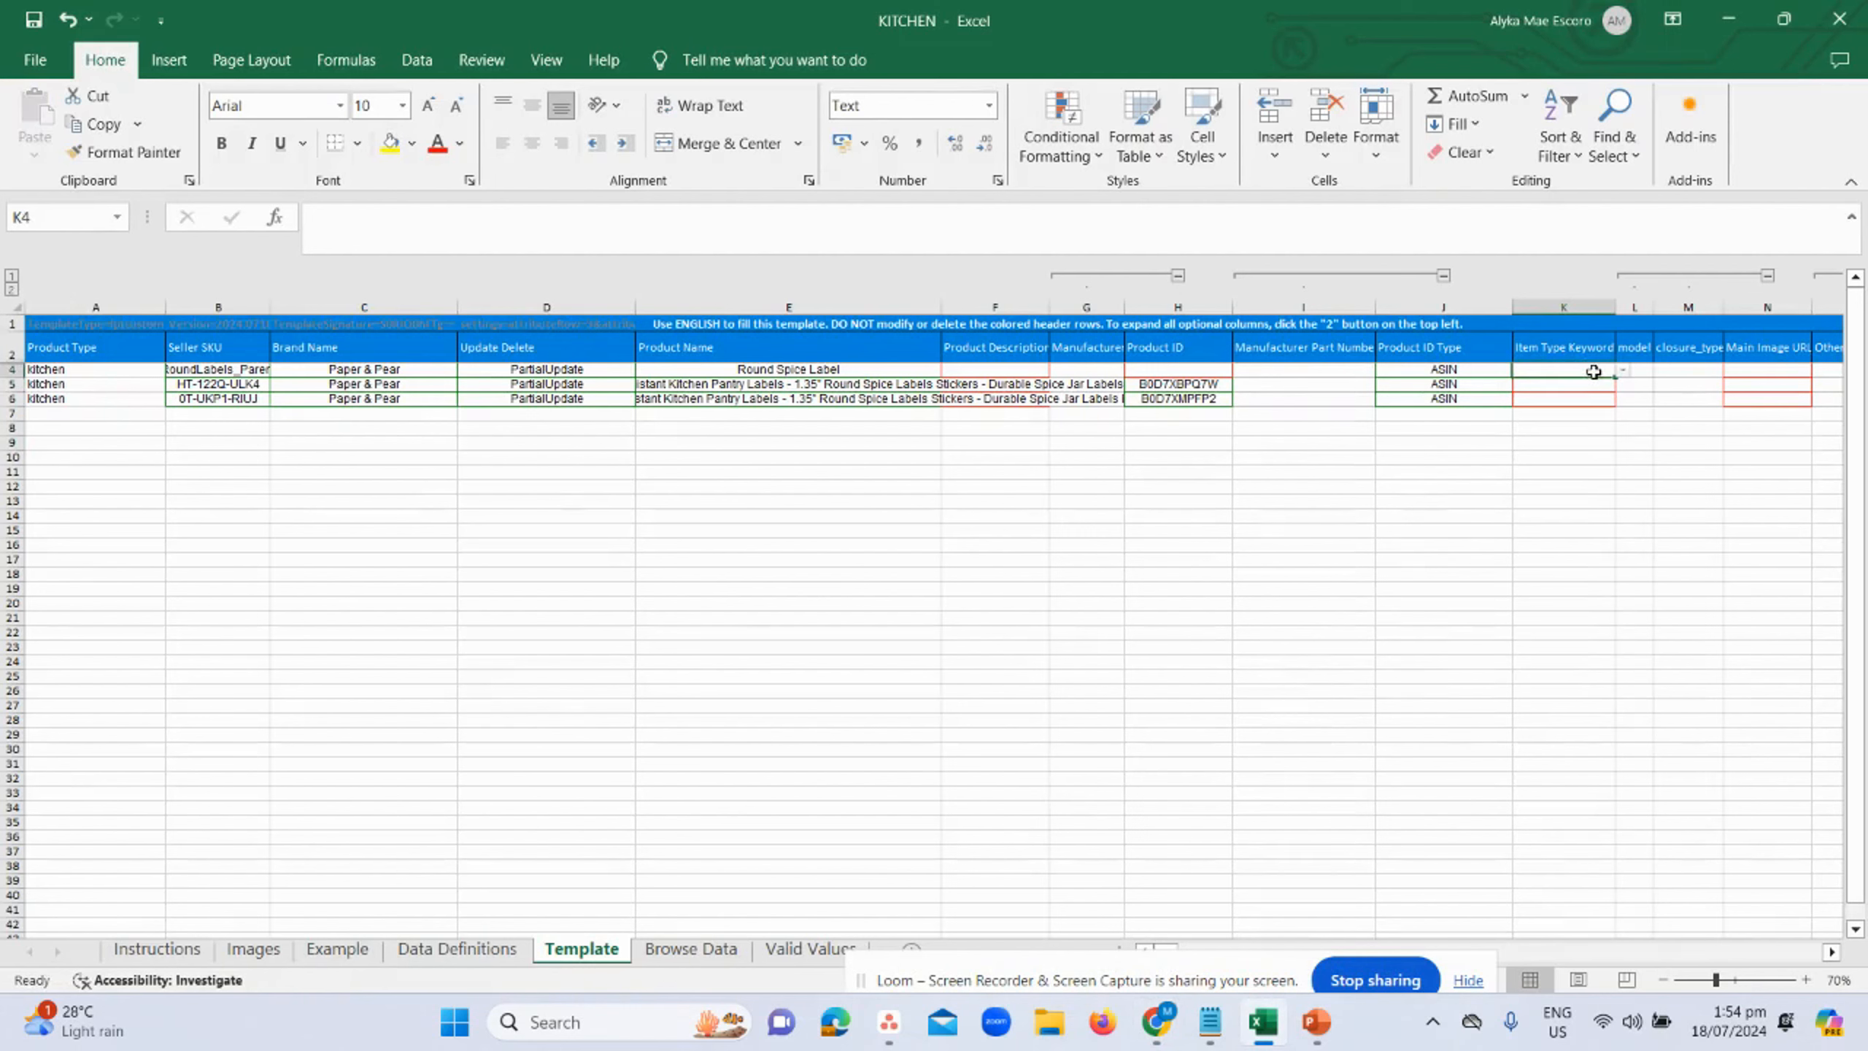
type("kitche")
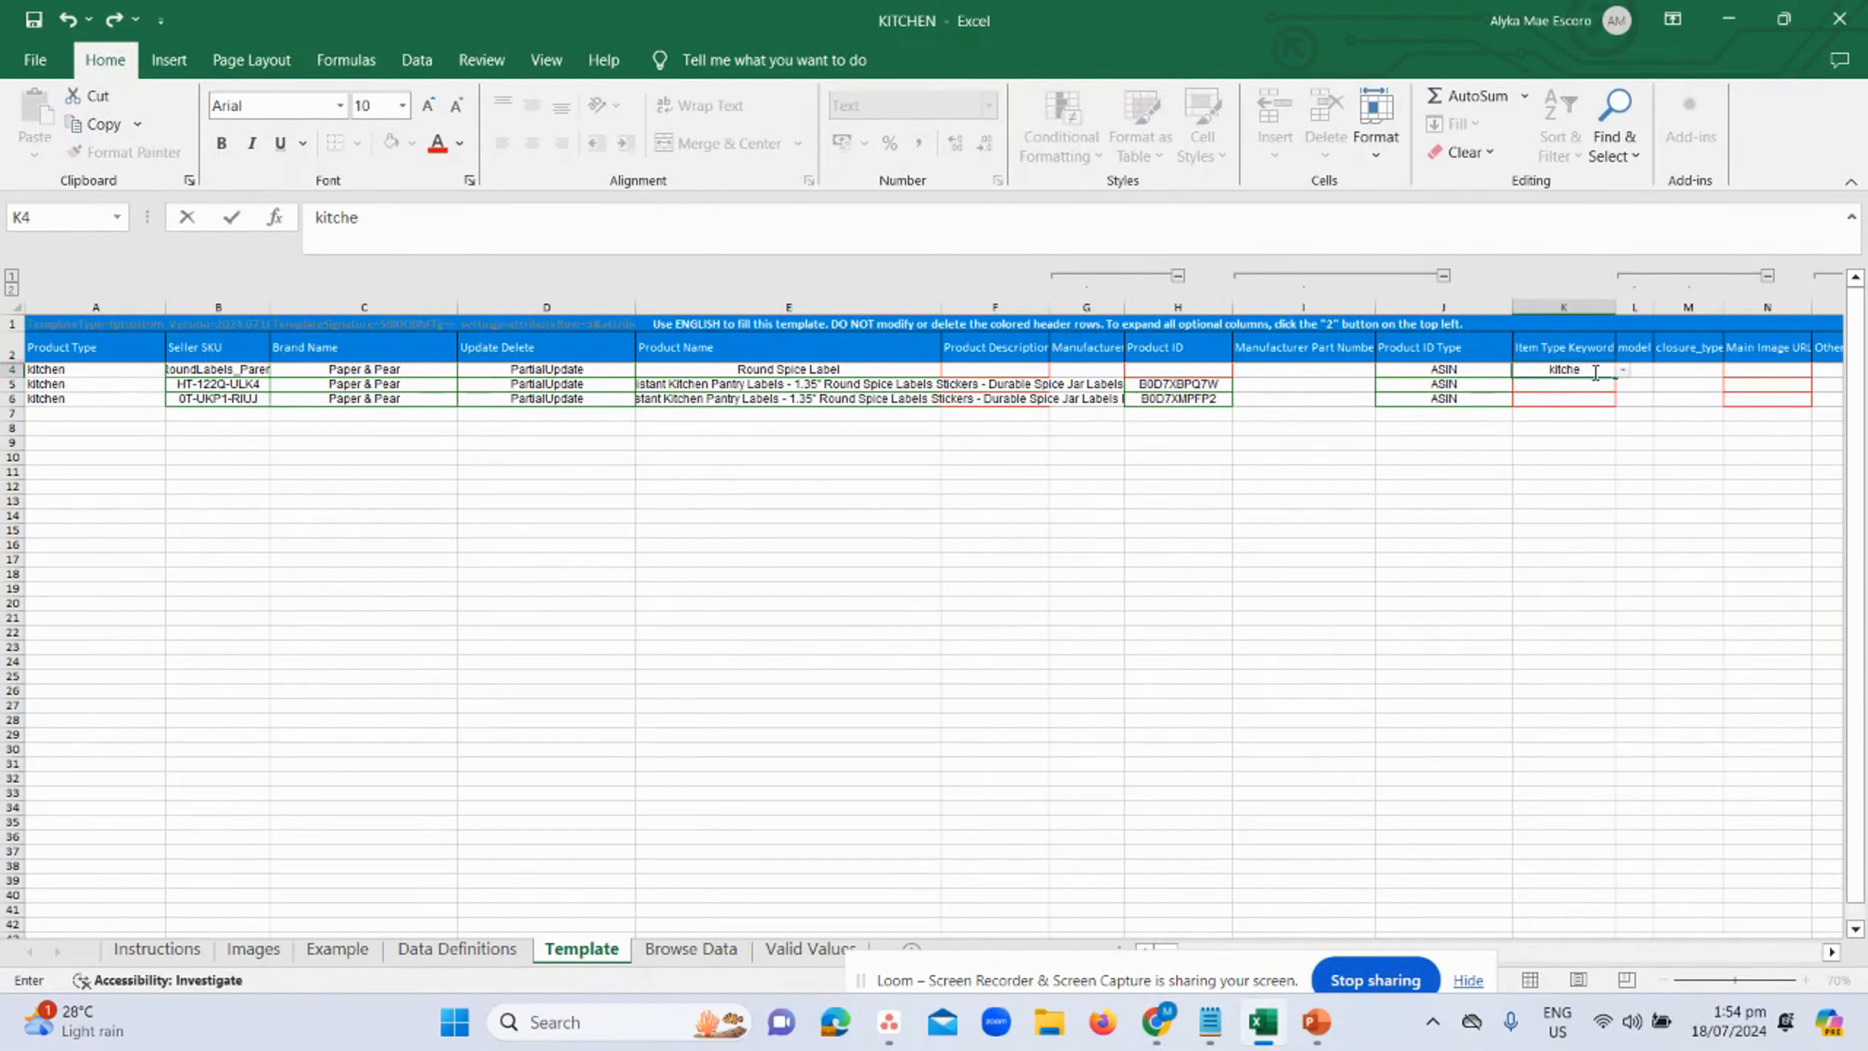
left_click(1623, 375)
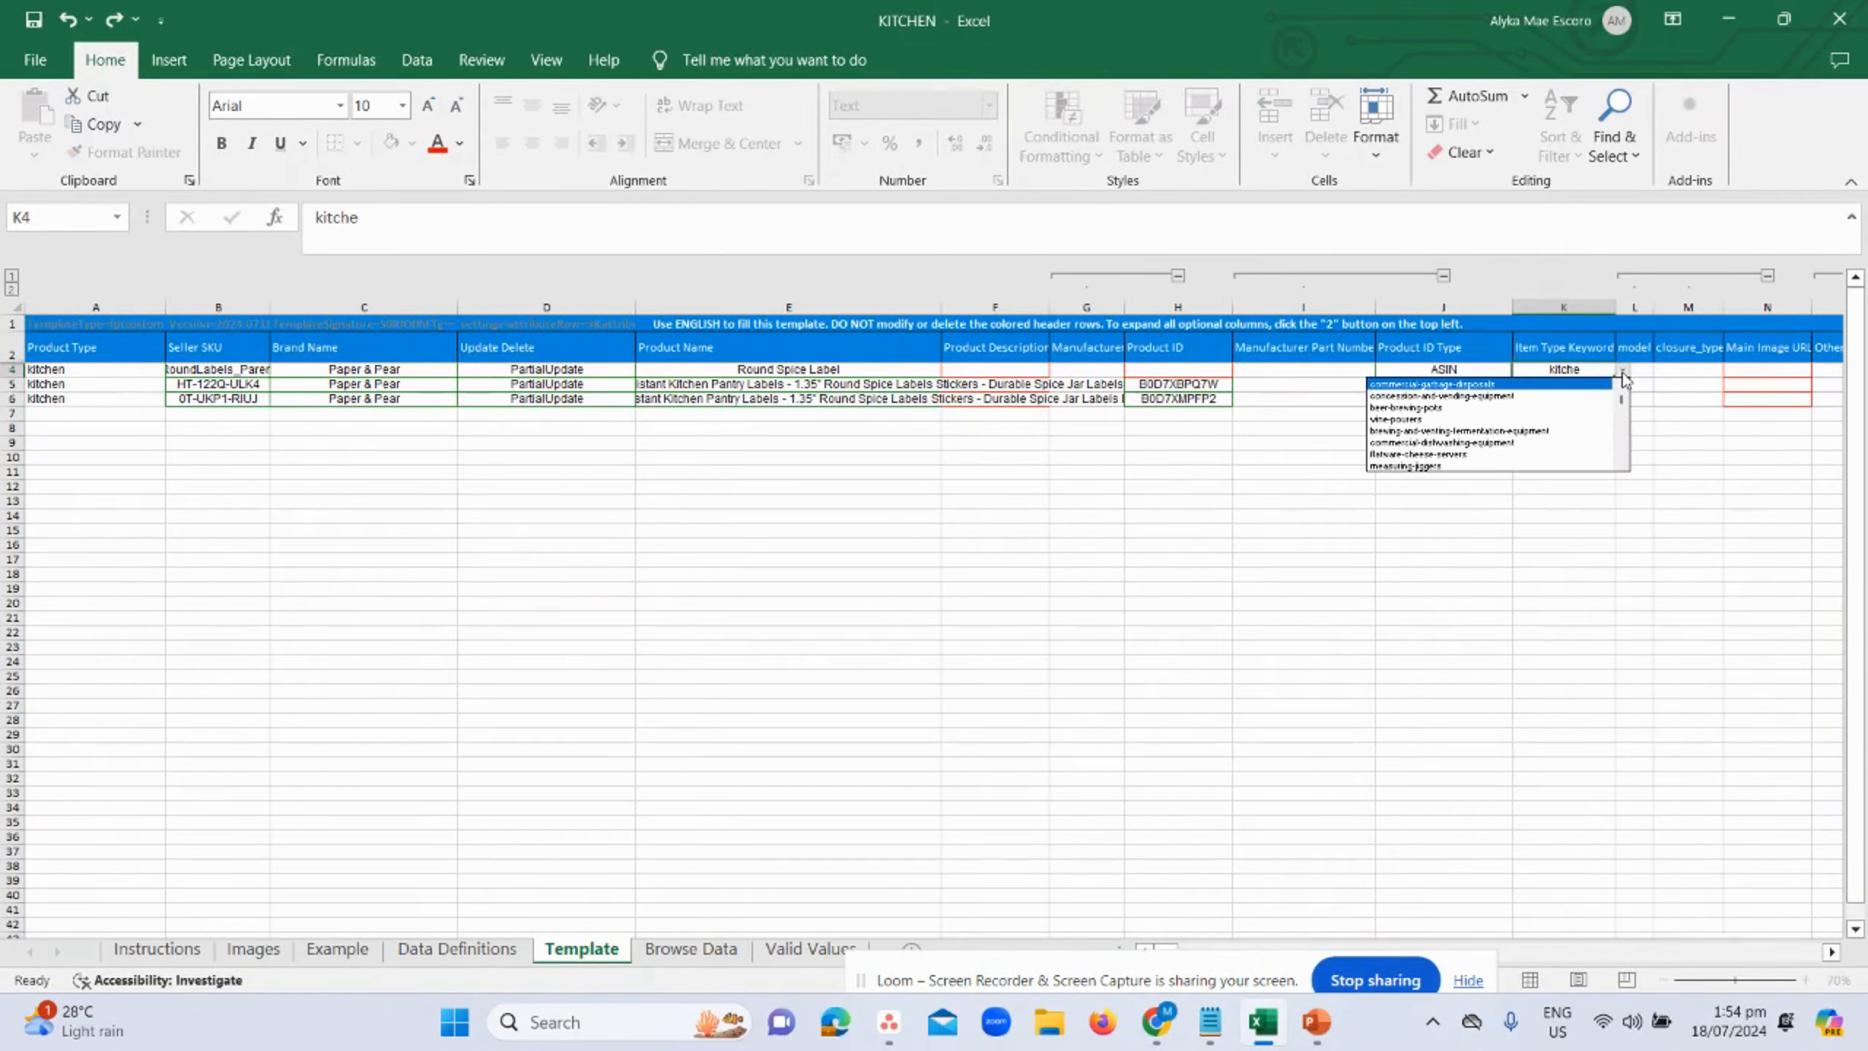
left_click(1624, 376)
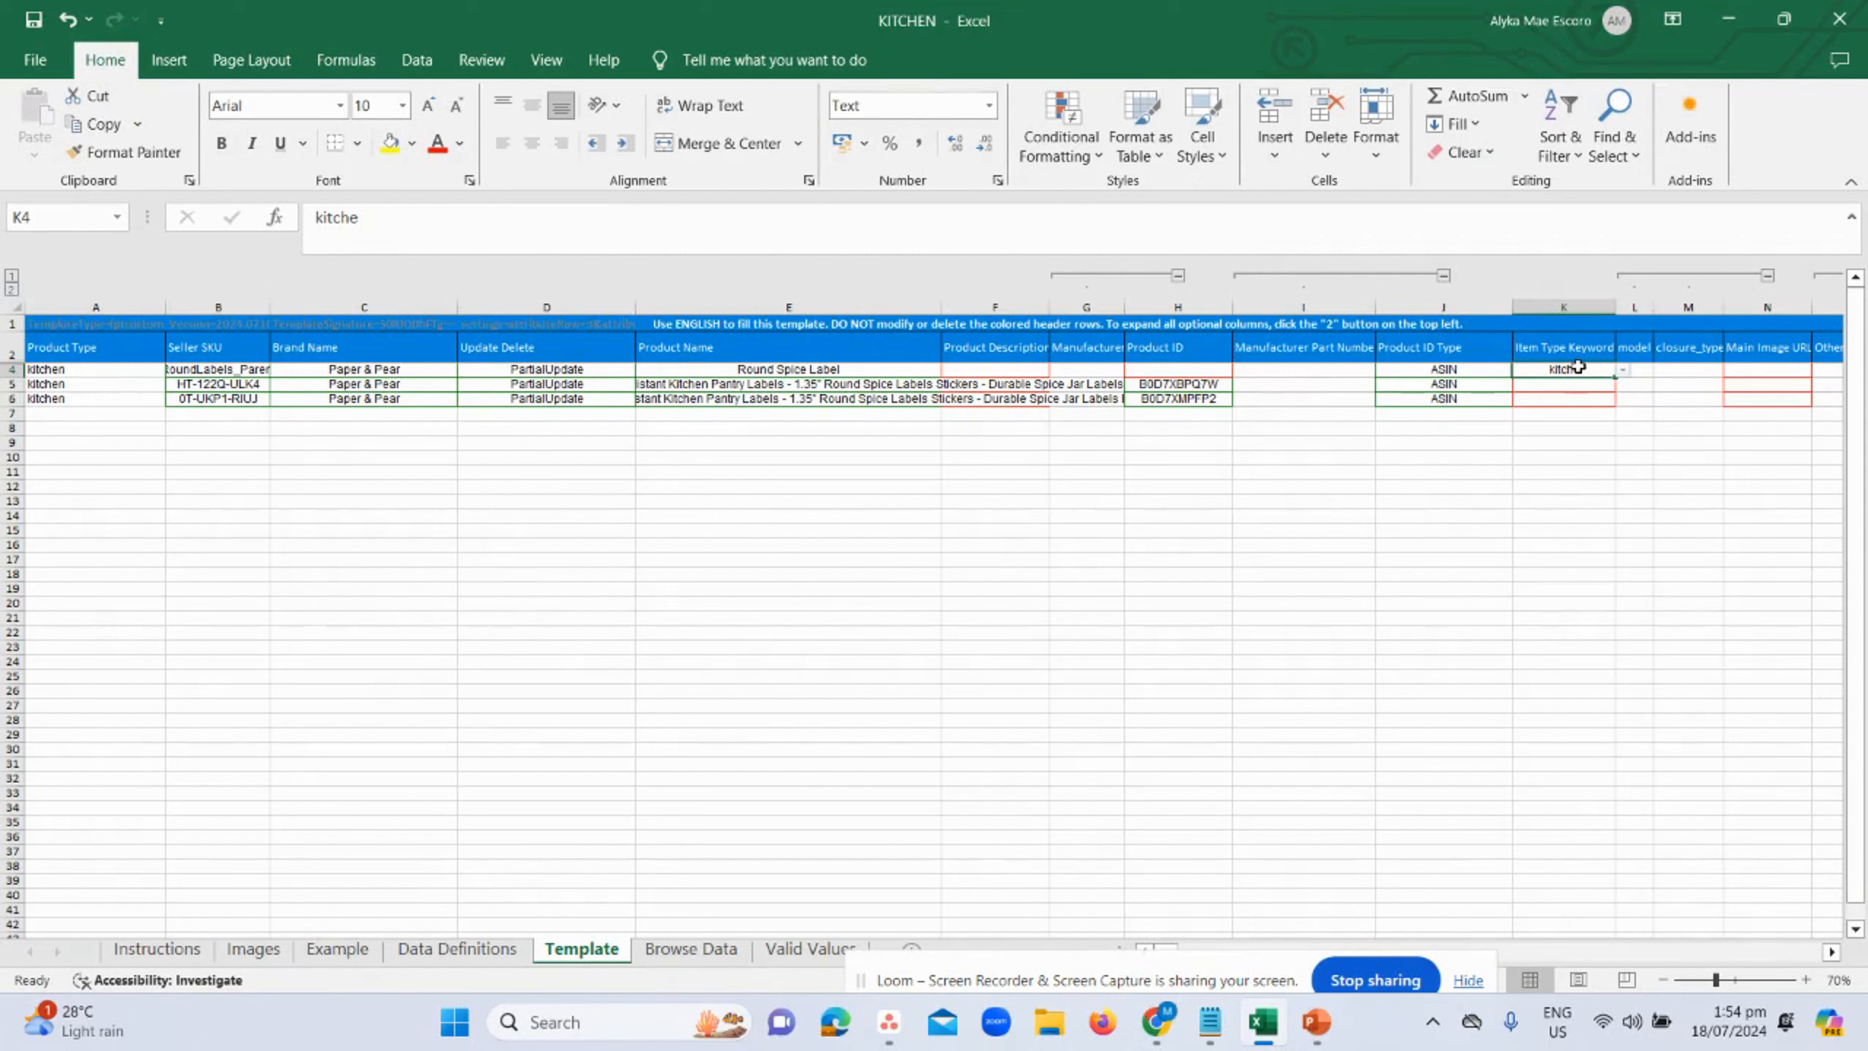
key("BackSpace")
left_click(1552, 500)
left_click(1536, 398)
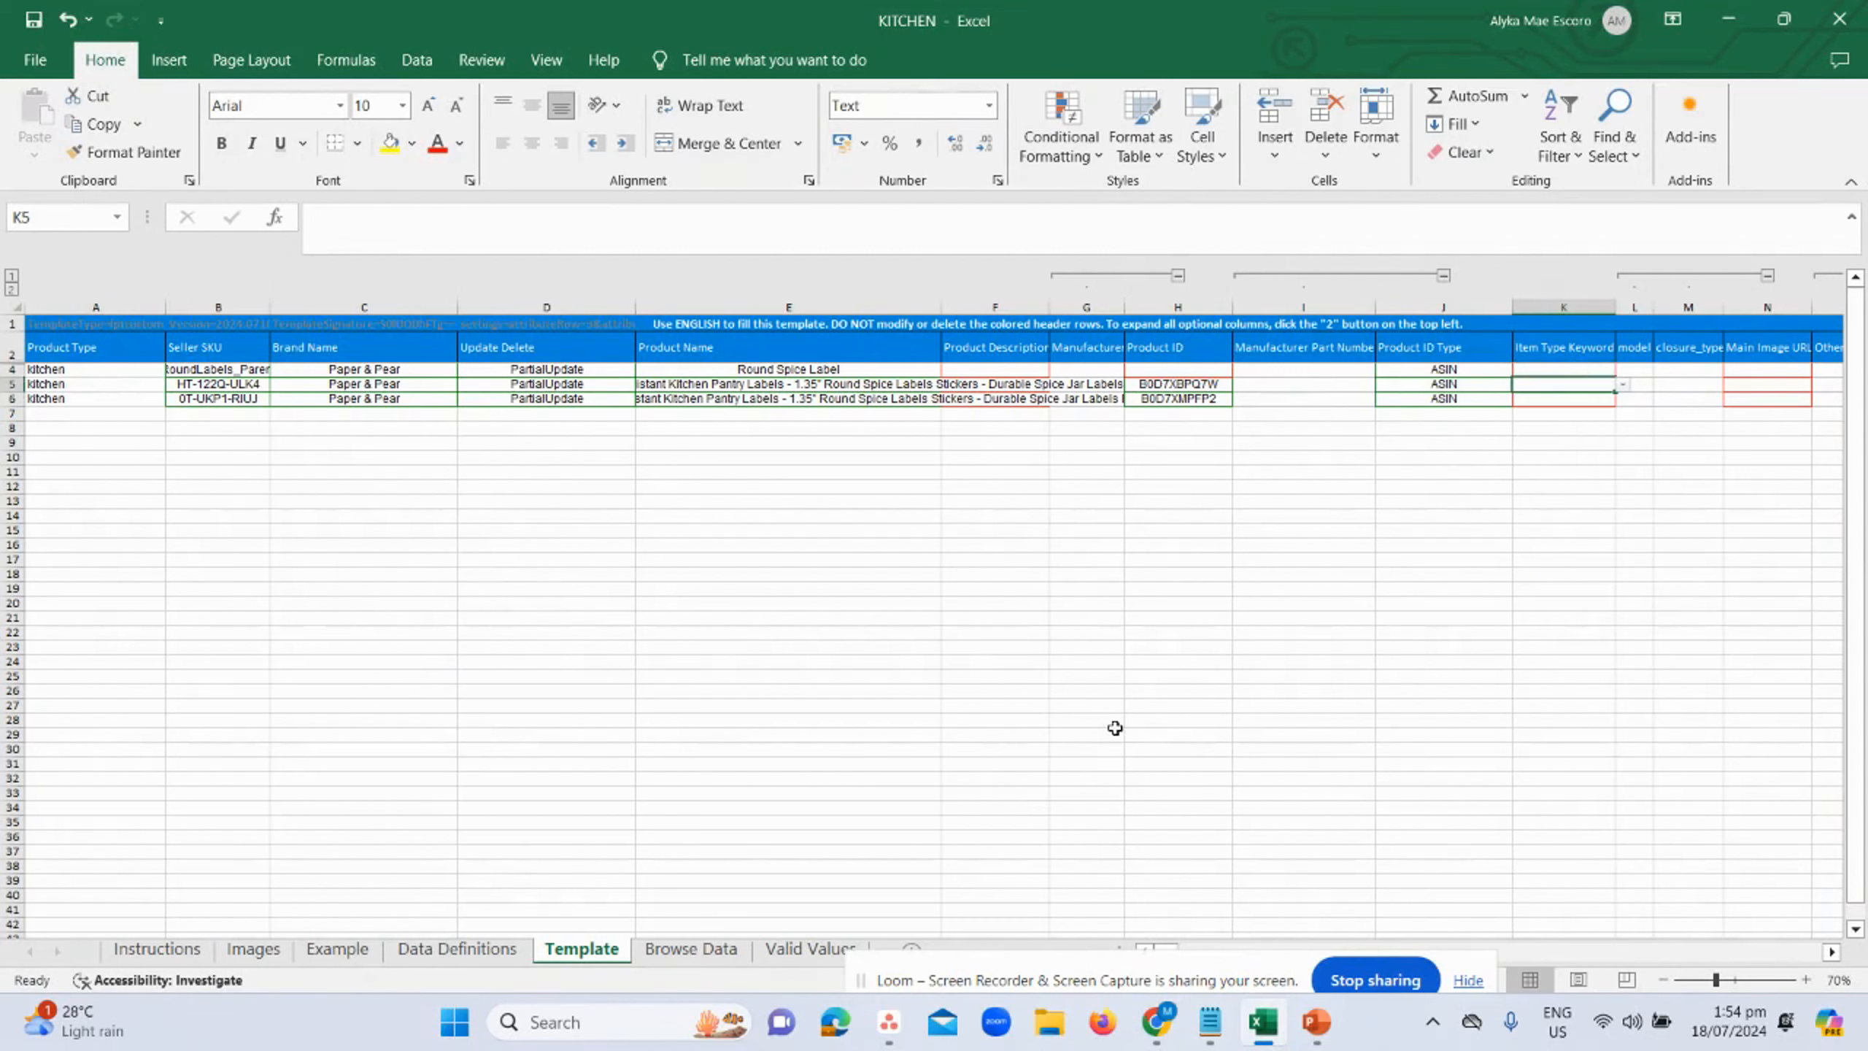
- Look through the Item Type Keyword values on the Valid Values sheet, going back from column DS to the start of row 6
left_click(810, 949)
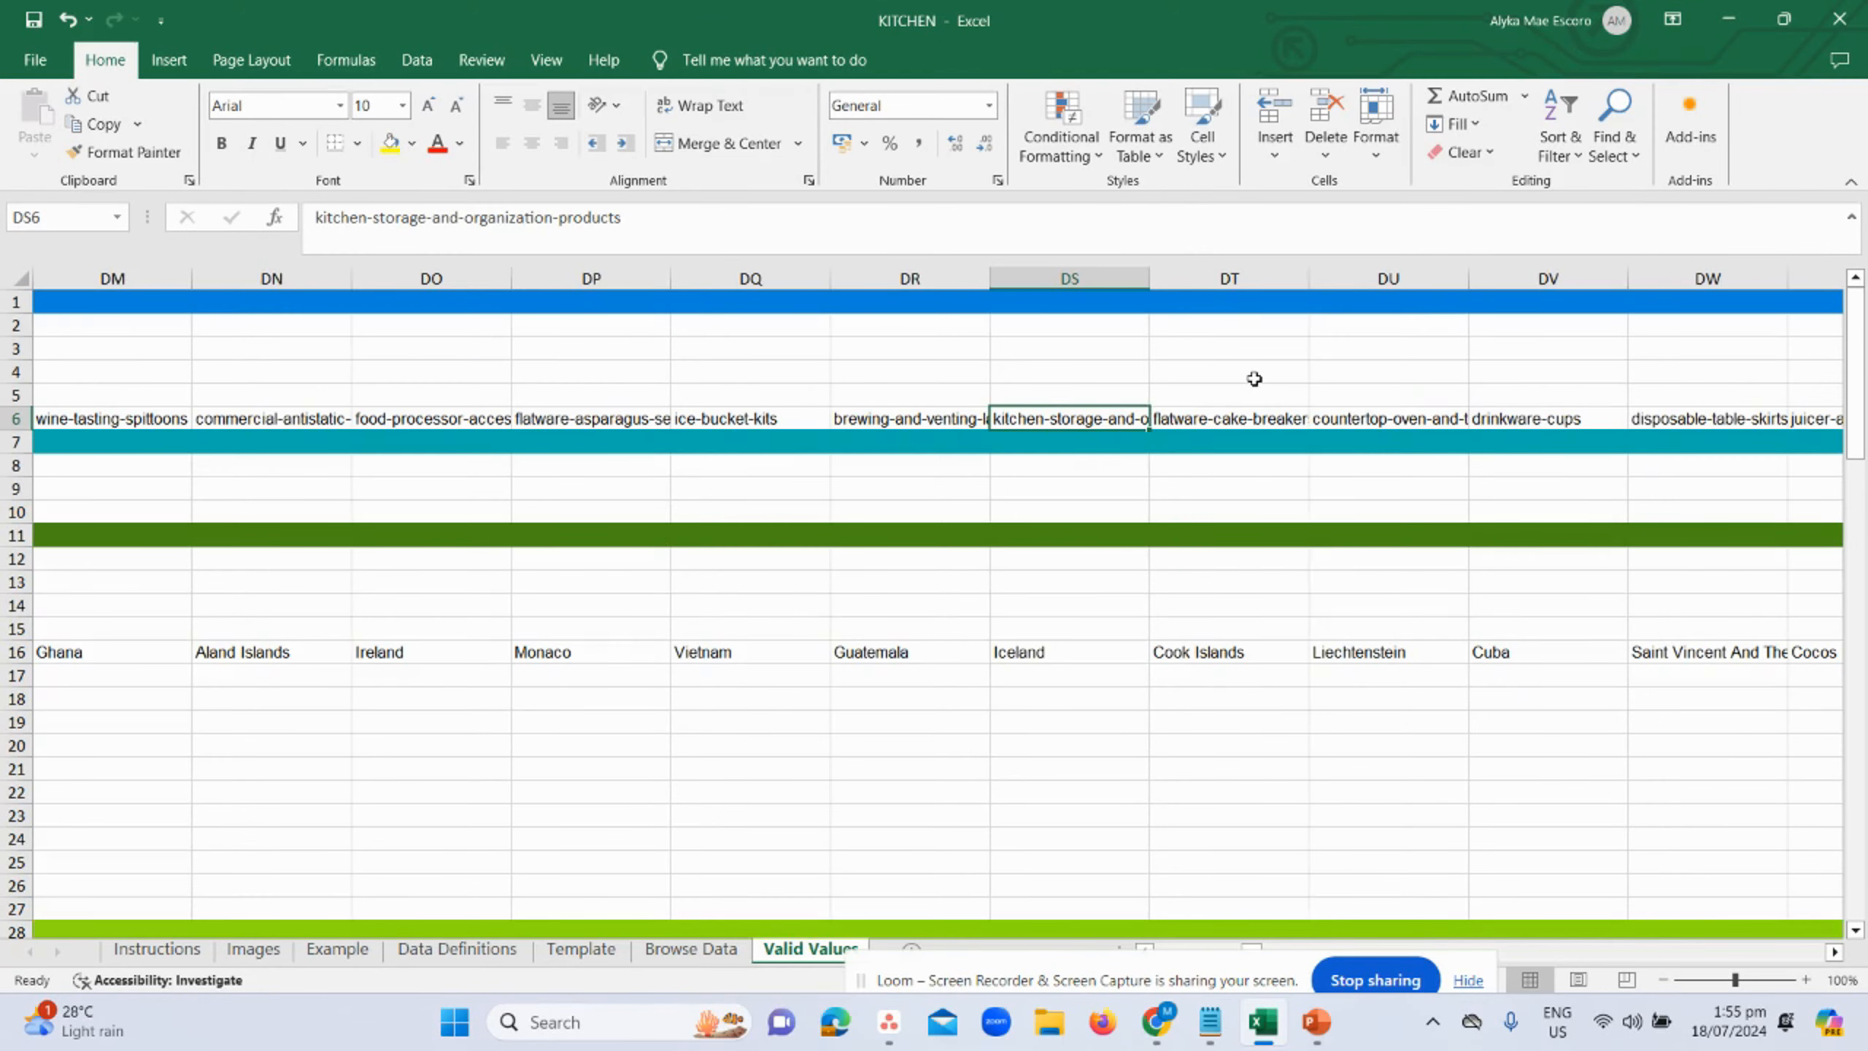
left_click(917, 417)
key("Left")
key("Left")
key("Left")
key("Left")
key("Left")
key("Left")
key("Left")
key("Left")
key("Left")
key("Left")
key("Left")
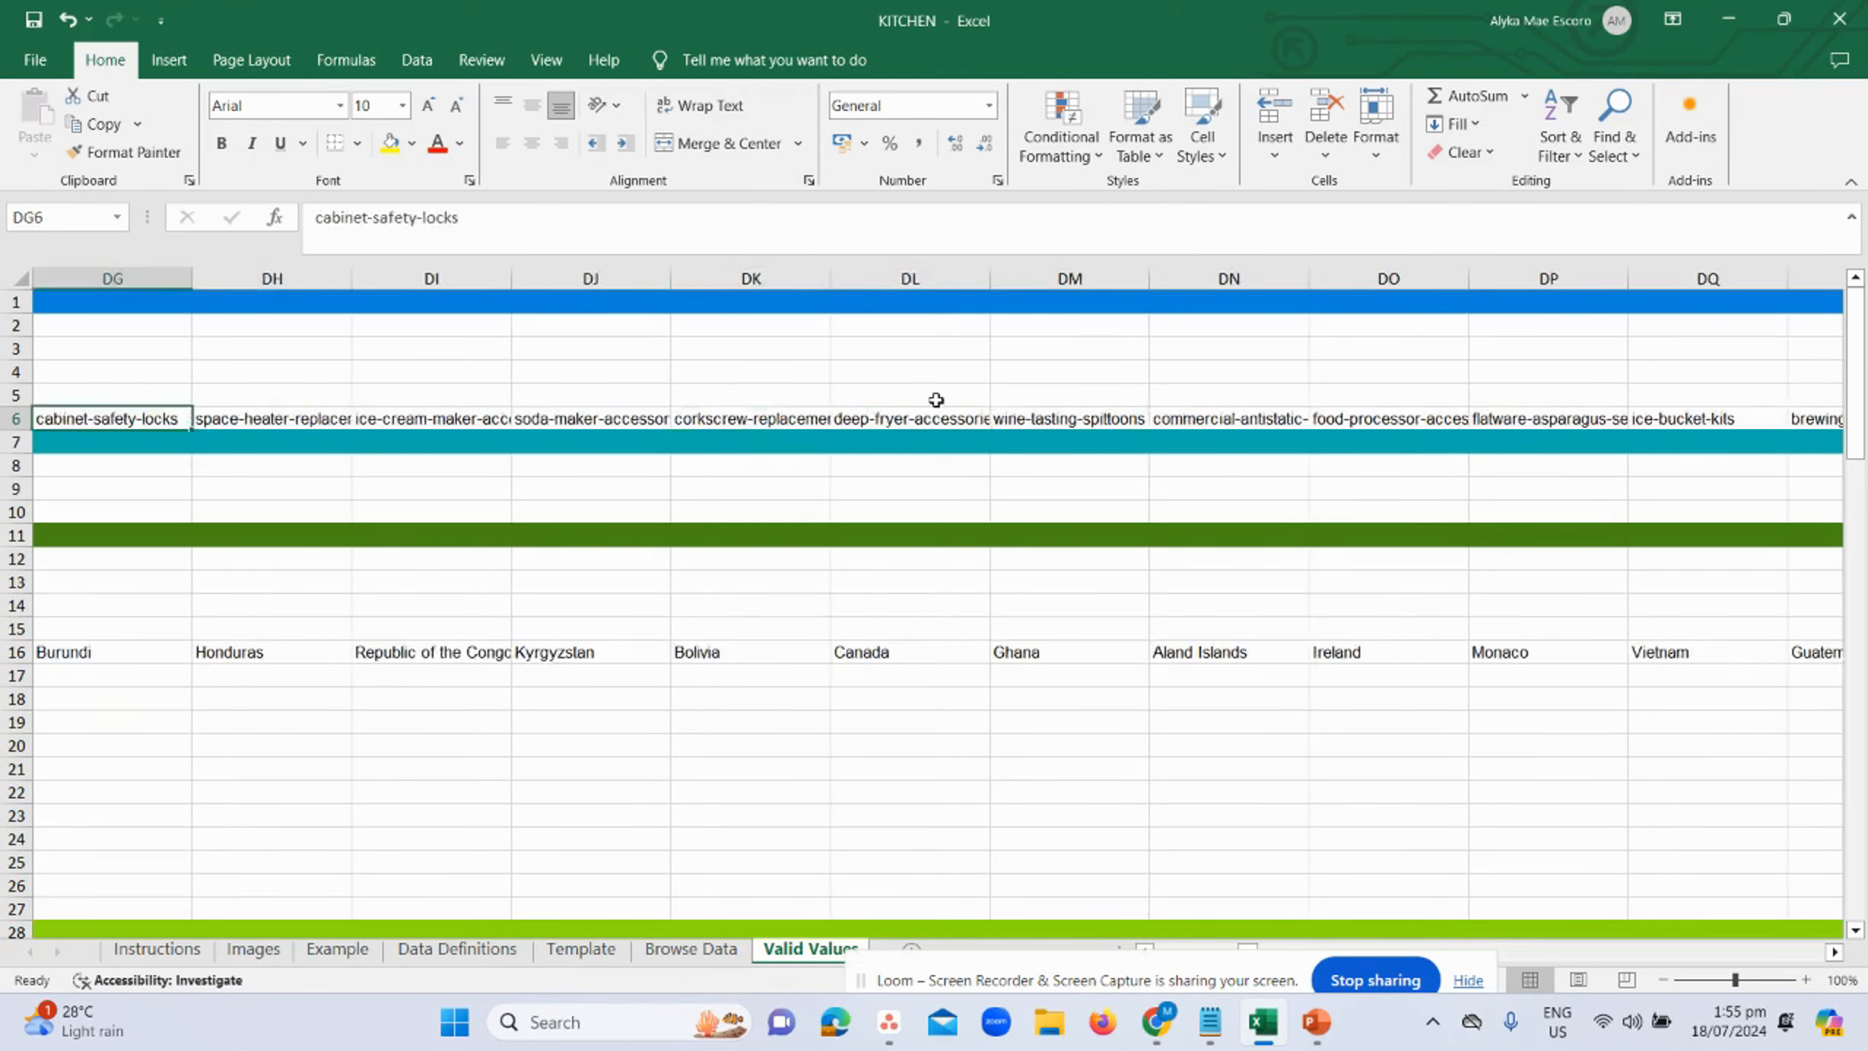
key("Left")
key("Left")
key("Left")
key("Left")
key("Left")
key("Left")
key("Left")
key("Left")
key("Left")
key("Left")
key("Left")
key("Left")
key("Left")
key("Left")
key("Left")
key("Left")
key("Left")
key("Left")
key("Left")
key("Left")
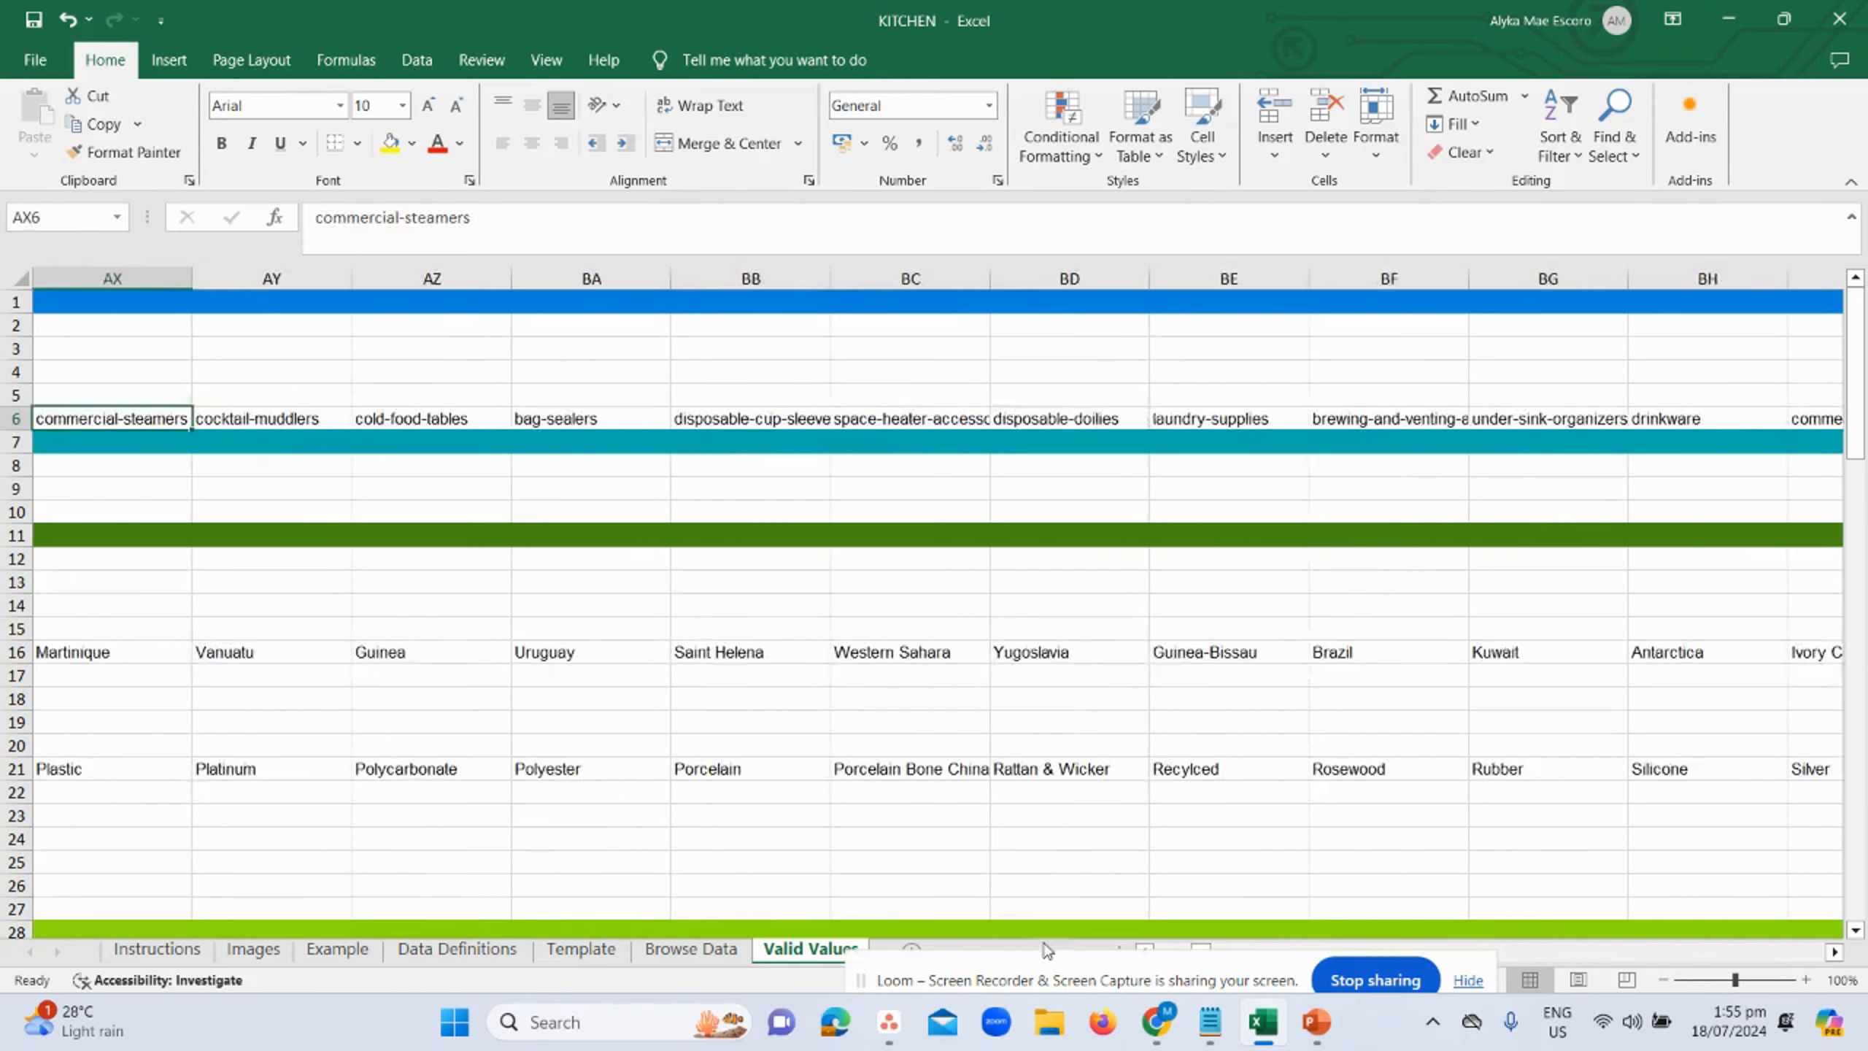
key("Left")
key("Left")
key("Left")
key("Left")
key("Left")
key("Left")
key("Left")
key("Left")
key("Left")
key("Left")
key("Left")
key("Left")
key("Left")
key("Left")
key("Left")
key("Left")
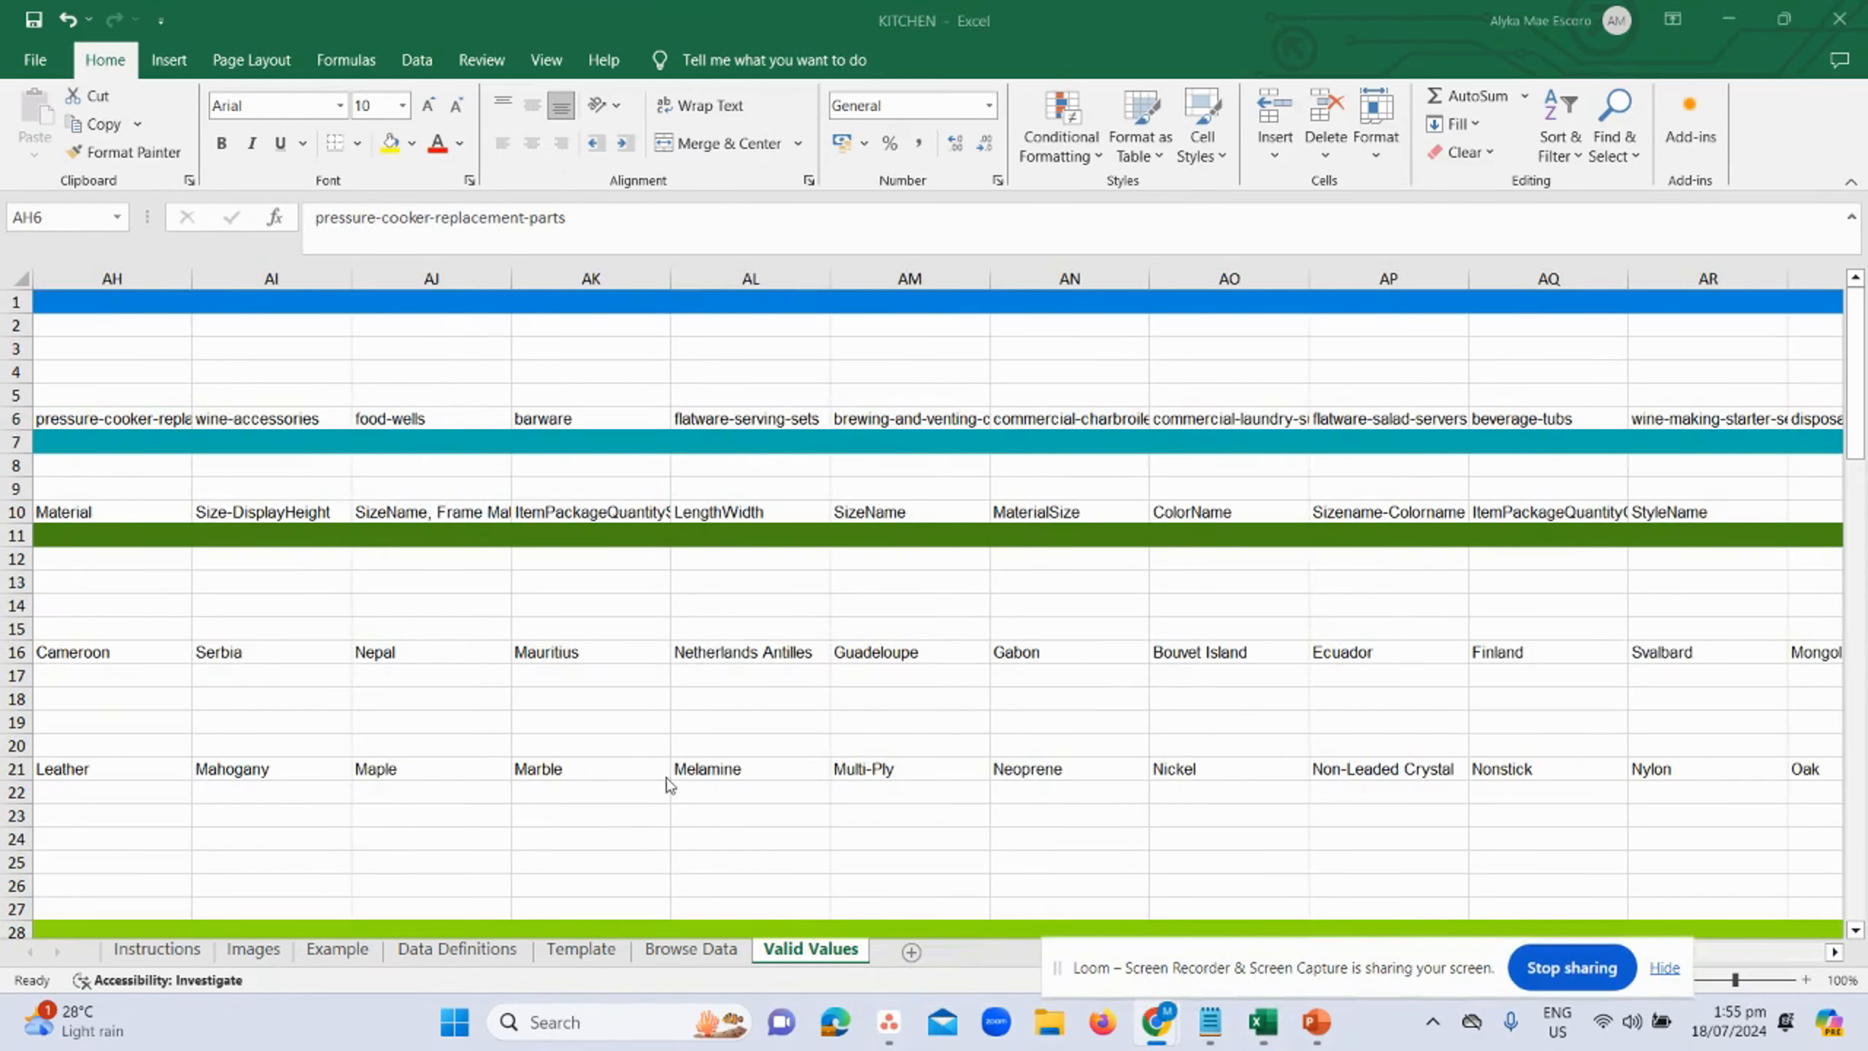
left_click(503, 383)
key("Left")
key("Left")
key("Left")
key("Left")
key("Left")
key("Left")
key("Left")
key("Left")
key("Left")
key("Left")
key("Left")
key("Left")
key("Left")
key("Left")
key("Left")
key("Left")
key("Left")
key("Left")
key("Left")
key("Left")
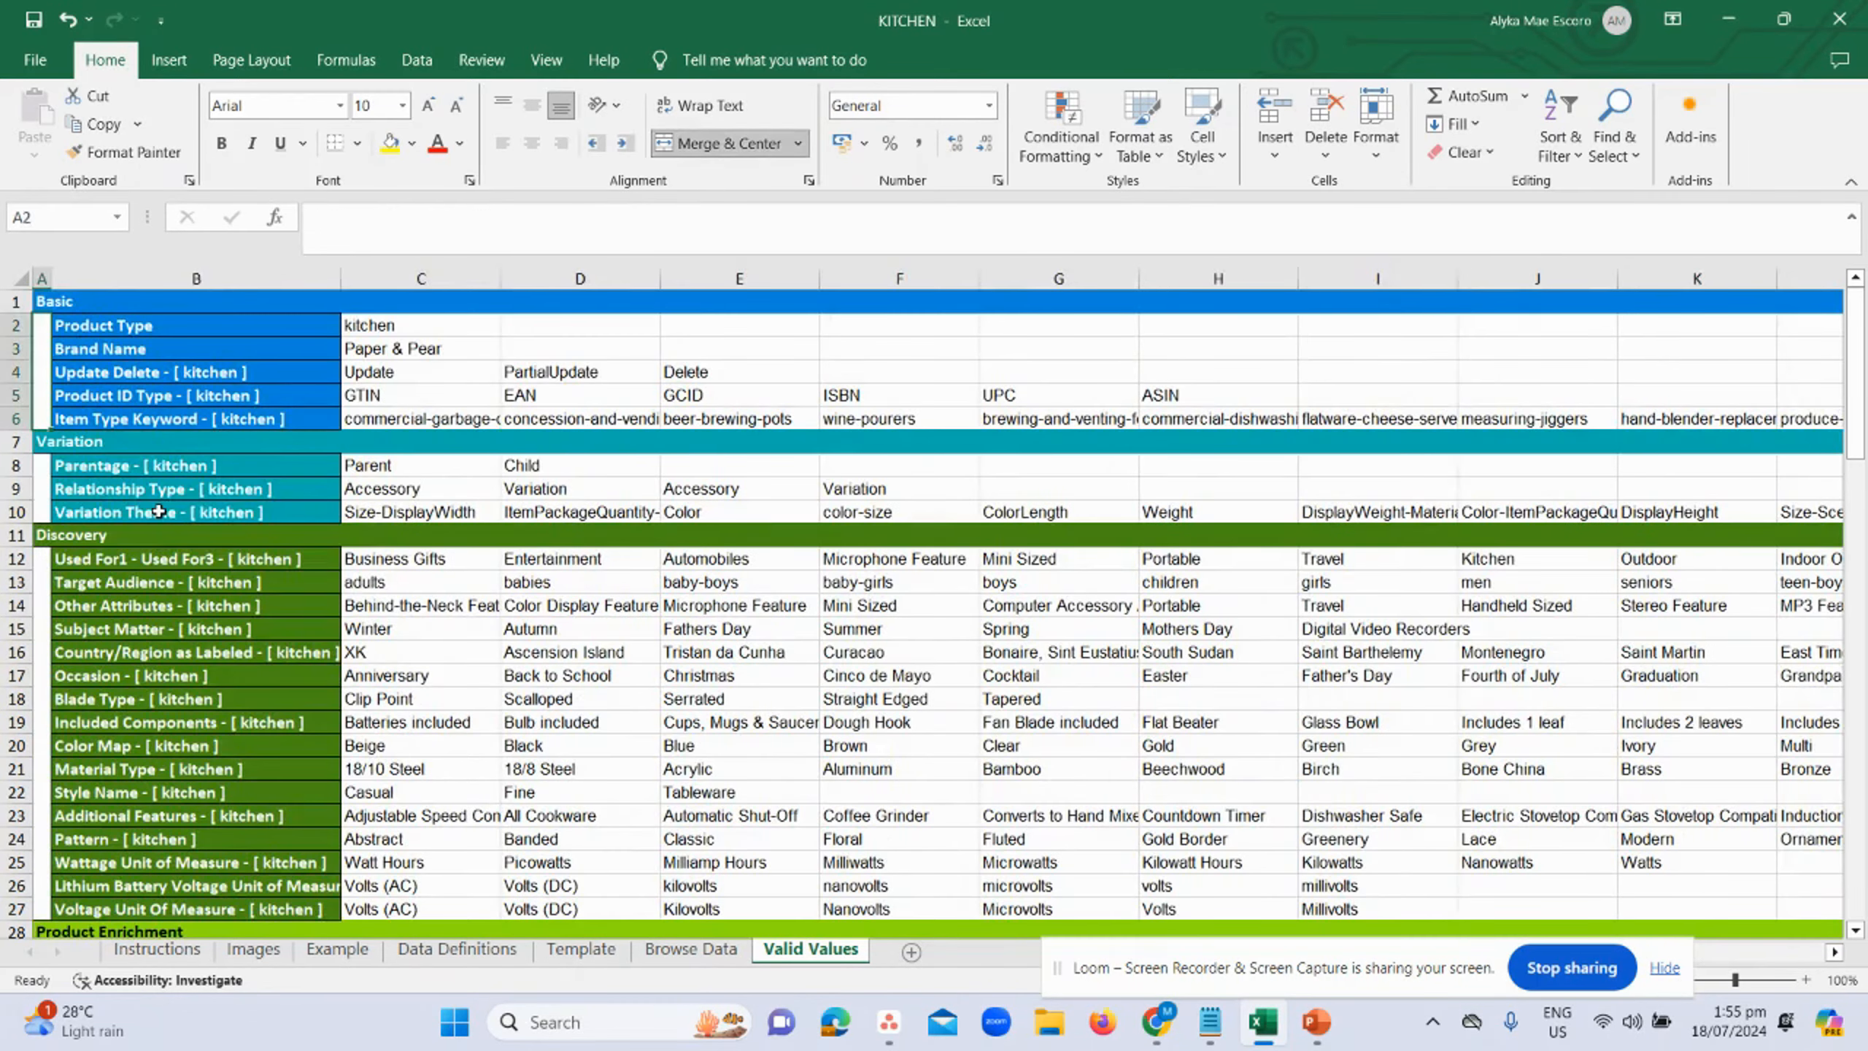
- Examine the kitchen Item Type Keyword values along row 6 of the Valid Values sheet, from column C to column BC
left_click(159, 513)
key("Up")
key("Up")
key("Up")
key("Up")
key("Right")
key("Right")
key("Right")
key("Right")
key("Right")
key("Right")
key("Right")
key("Right")
key("Right")
key("Right")
key("Right")
key("Right")
key("Right")
key("Right")
key("Right")
key("Right")
key("Right")
key("Right")
key("Right")
key("Right")
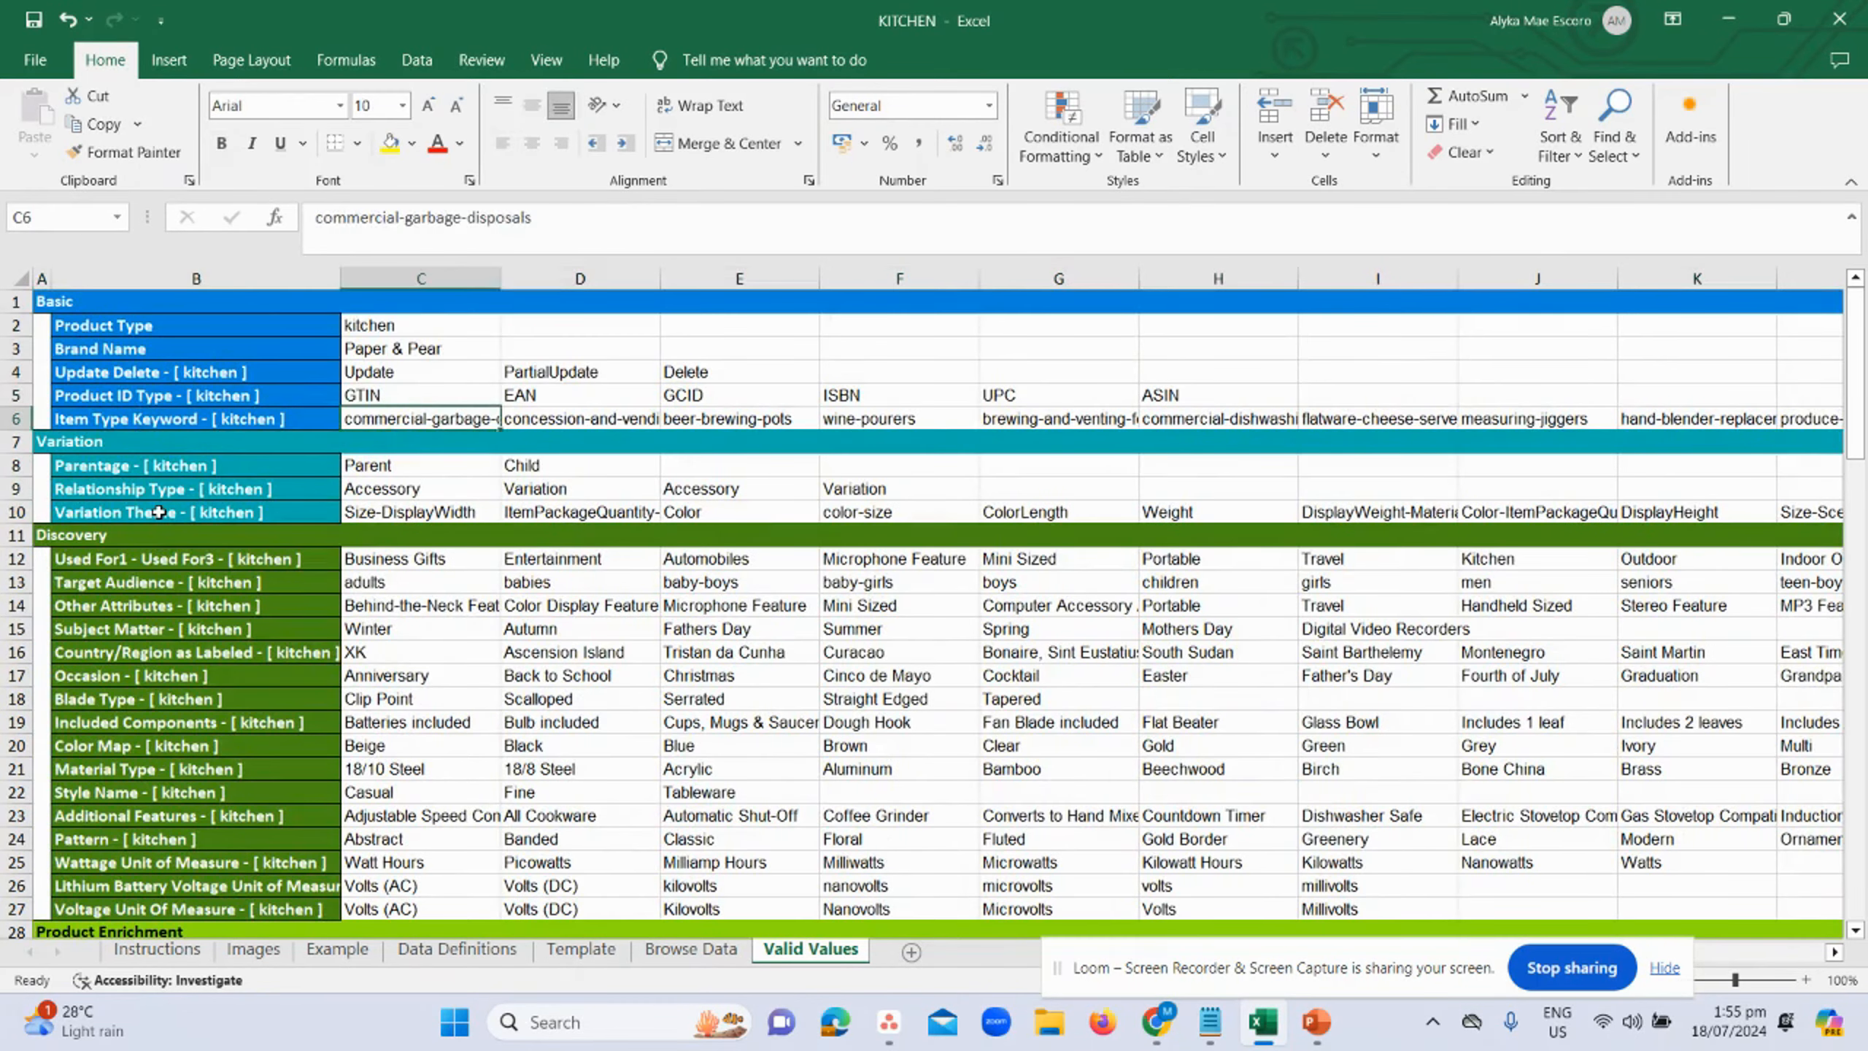
key("Right")
key("Right")
key("Right")
key("Right")
key("Right")
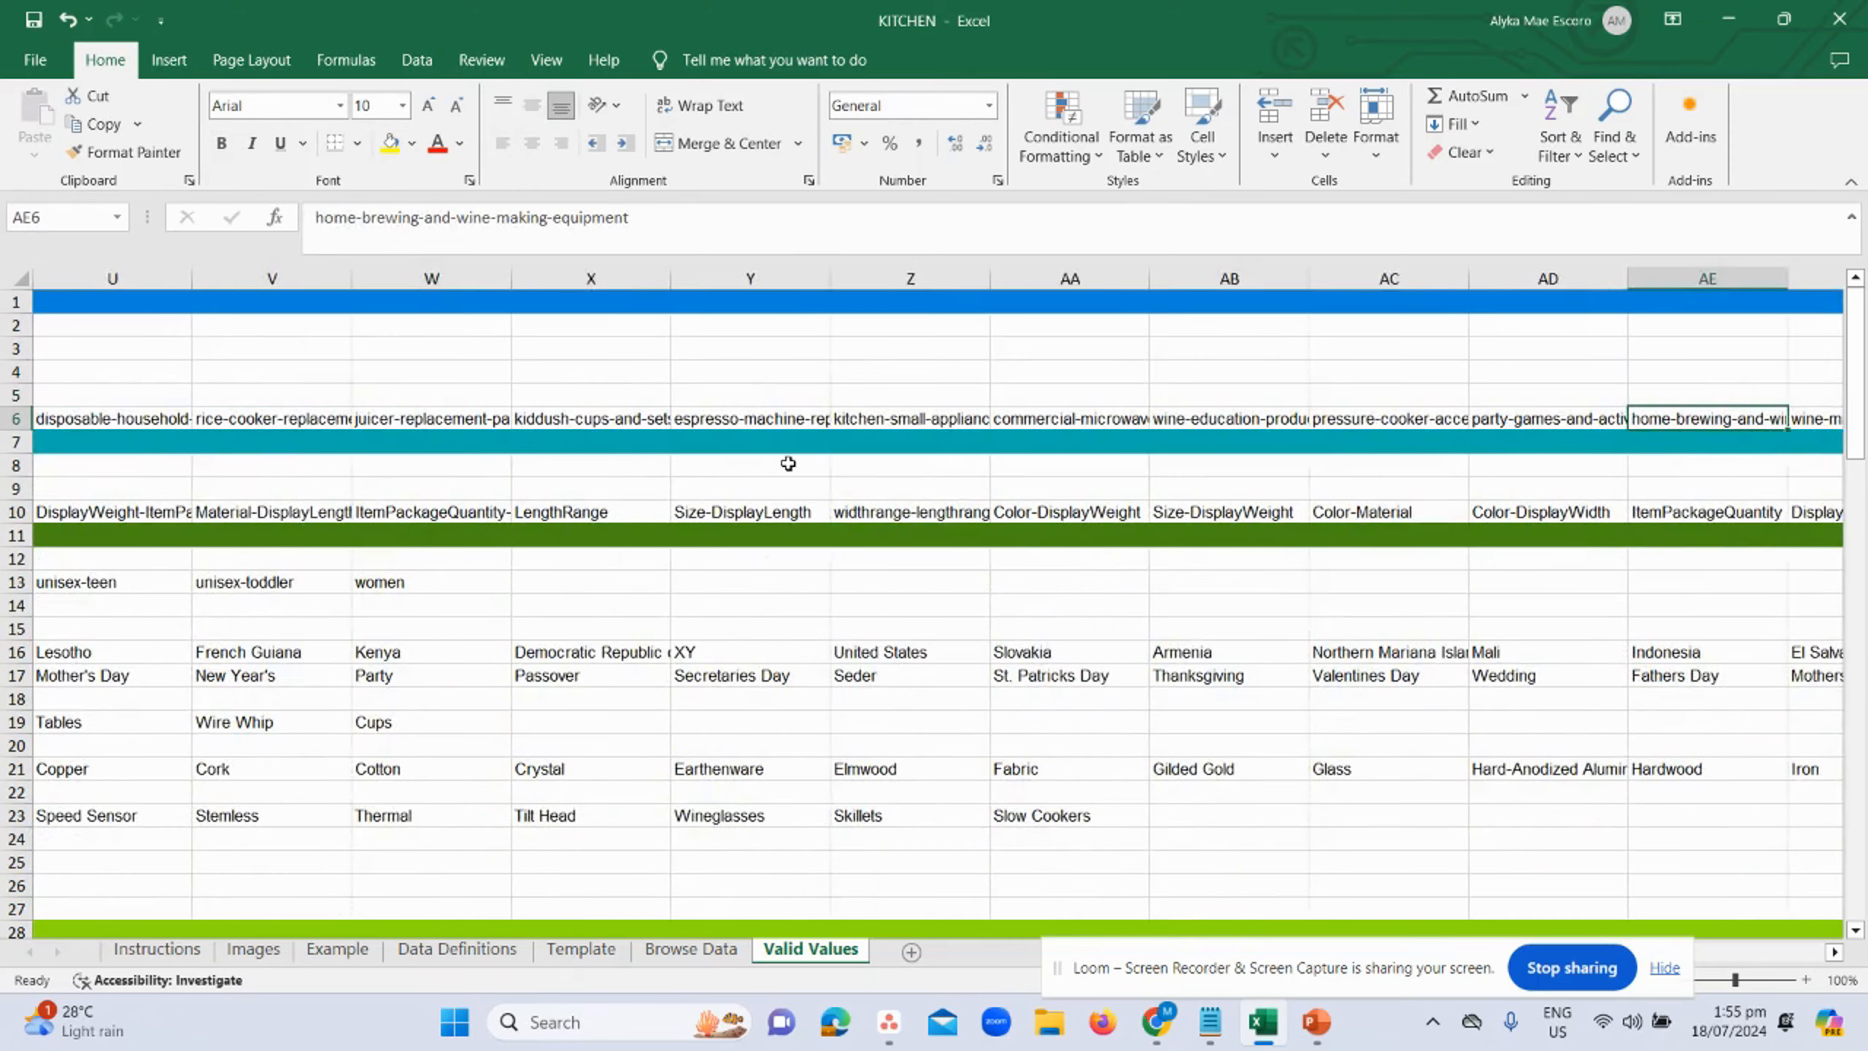
key("Right")
key("Right")
key("Right")
key("Right")
key("Right")
key("Right")
key("Right")
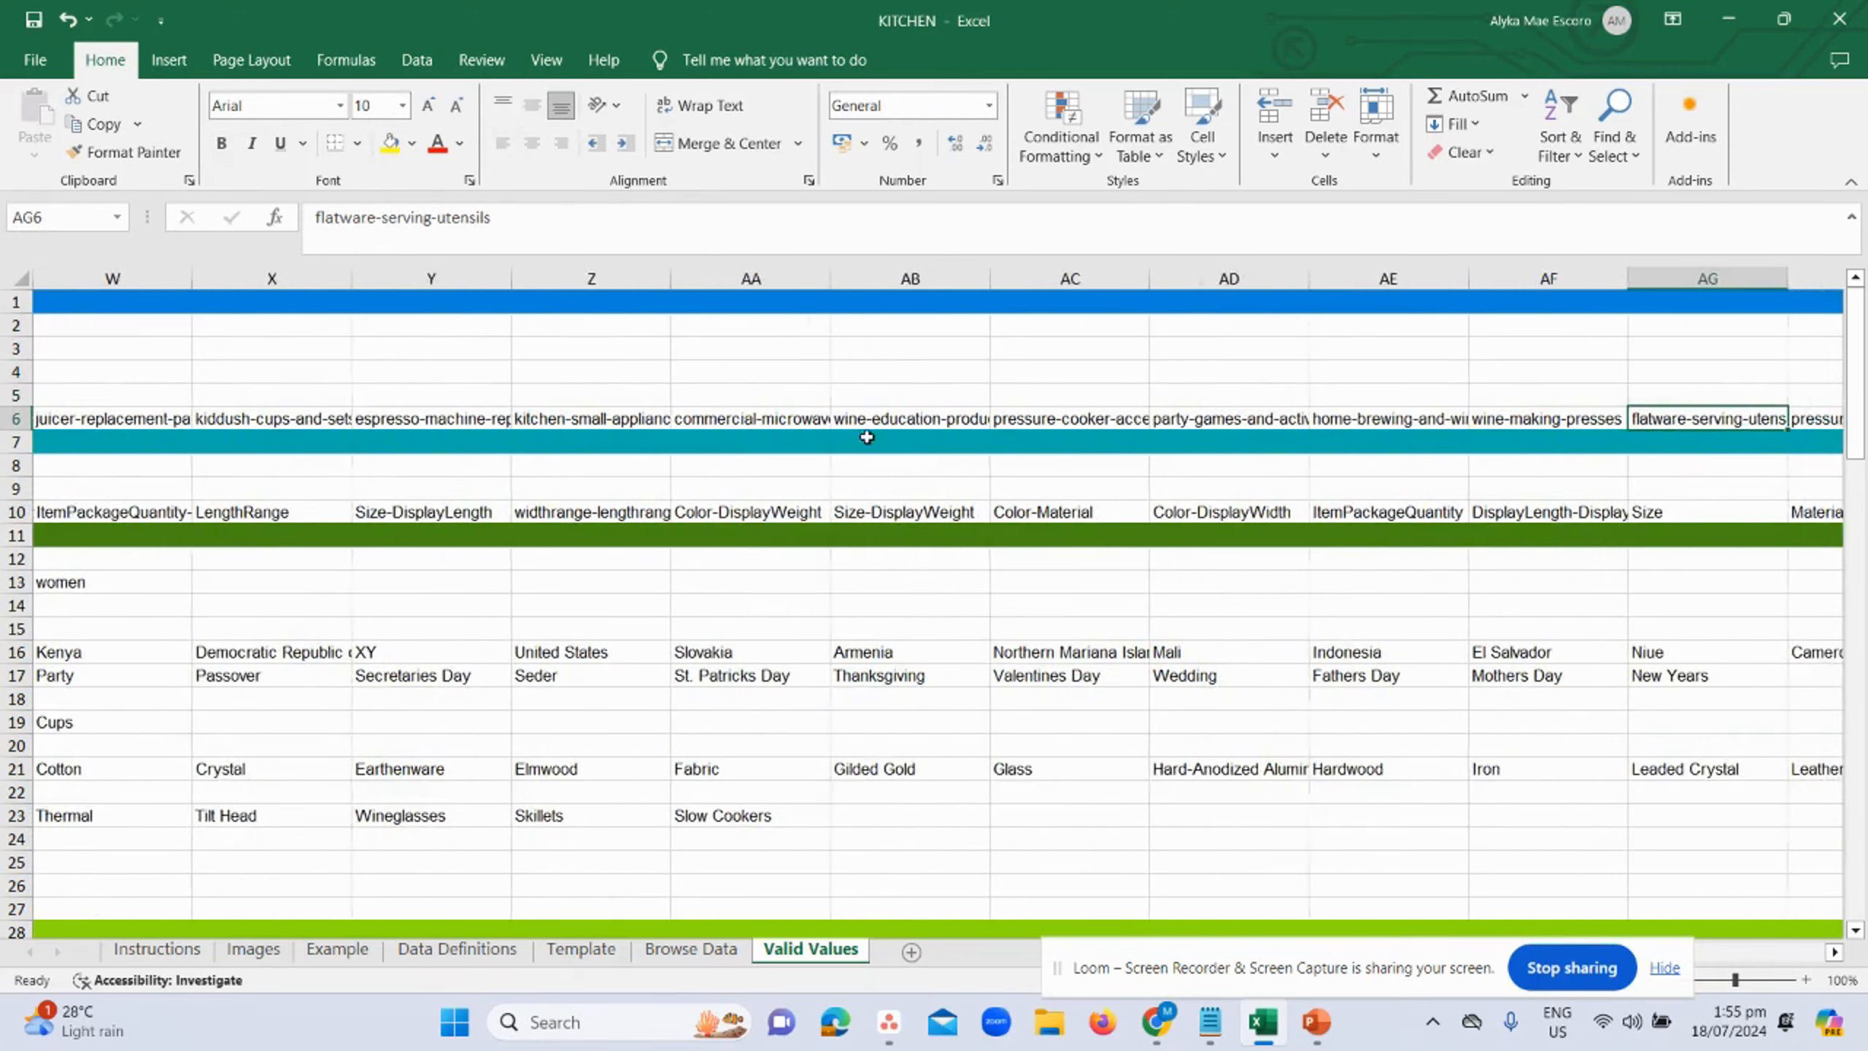
key("Right")
key("Right")
key("Right")
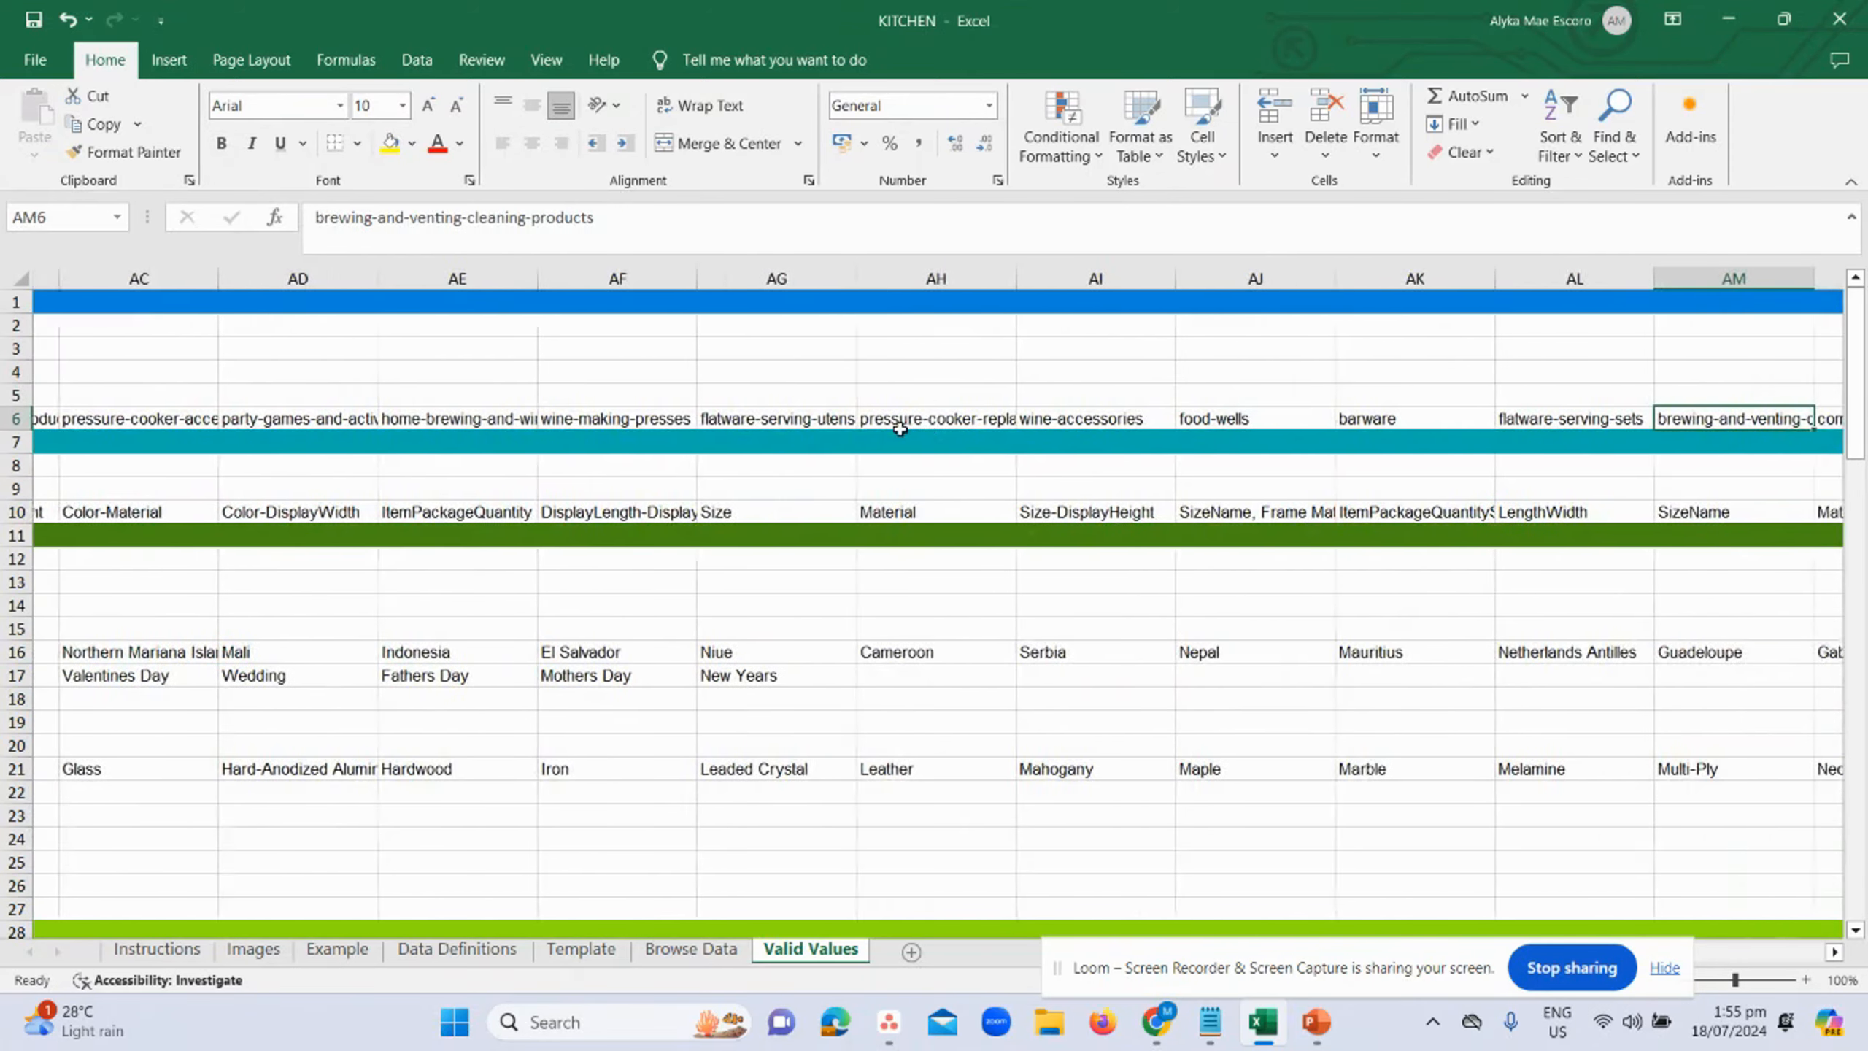
key("Right")
key("Right")
key("Right")
key("Right")
key("Right")
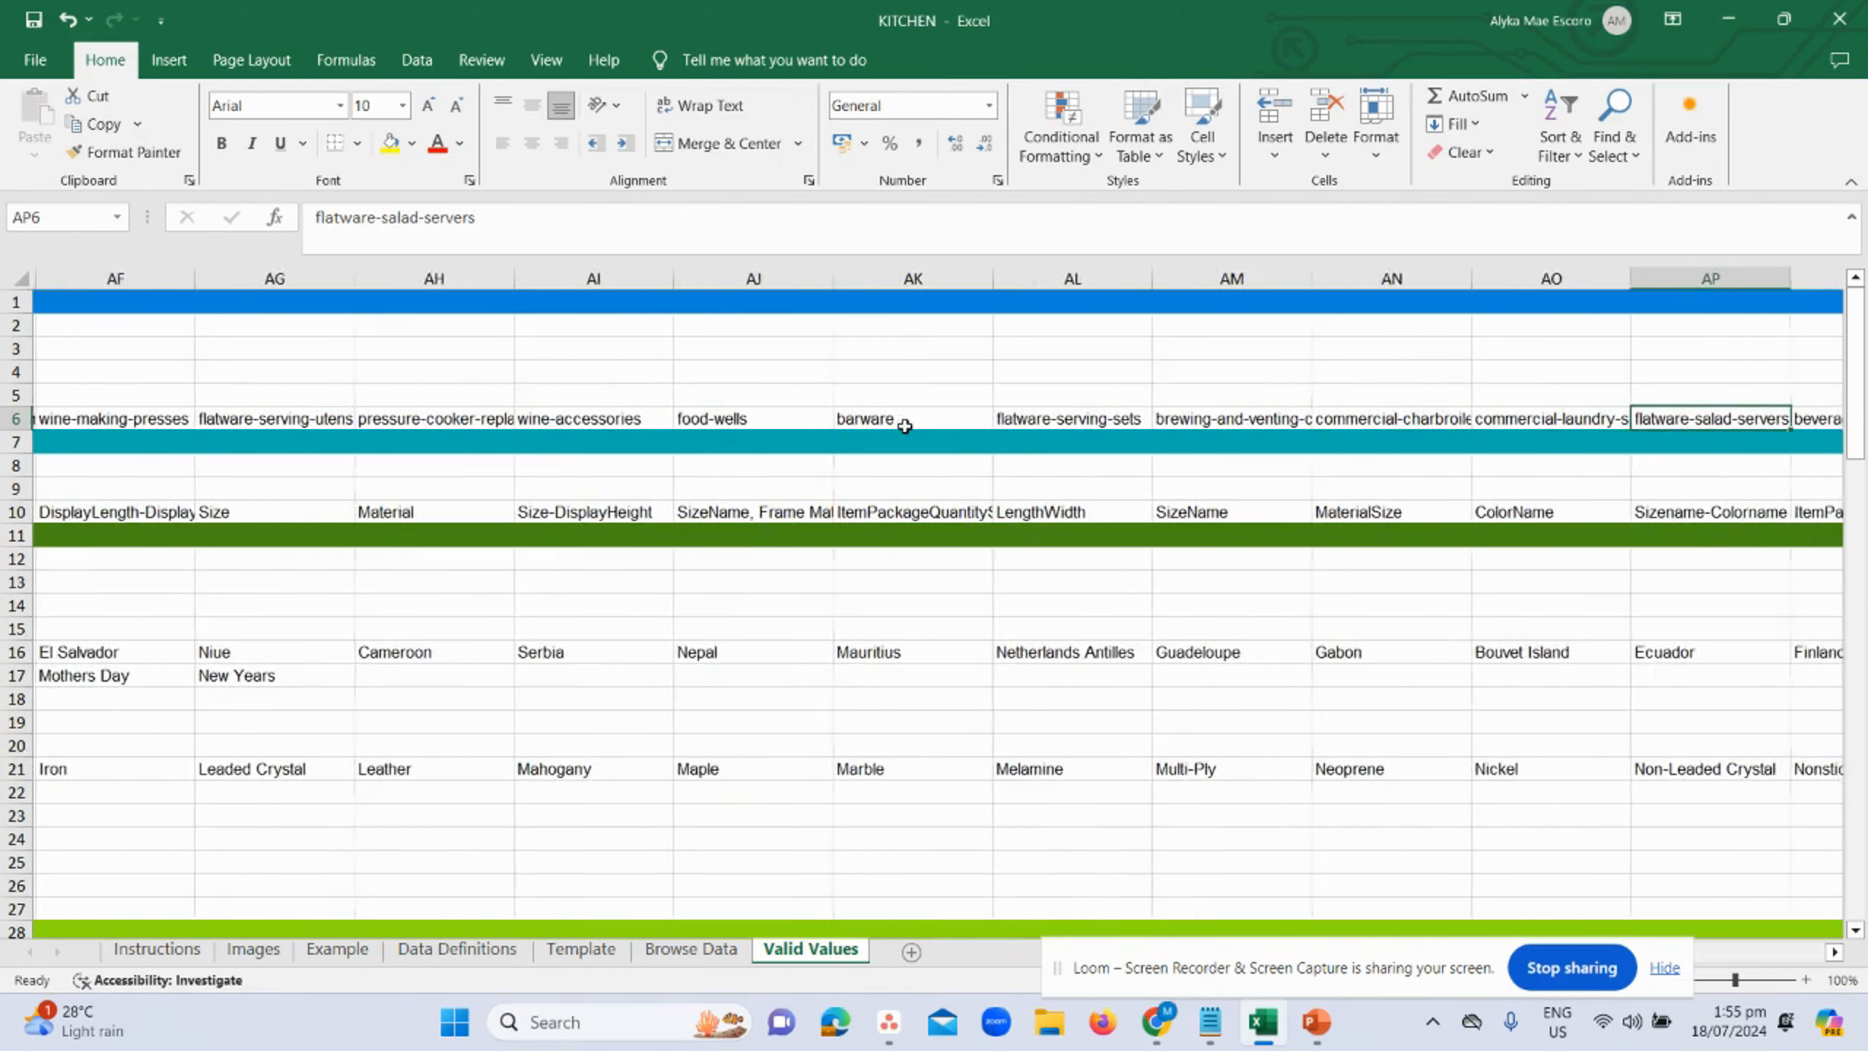
key("Right")
key("Right")
key("Right")
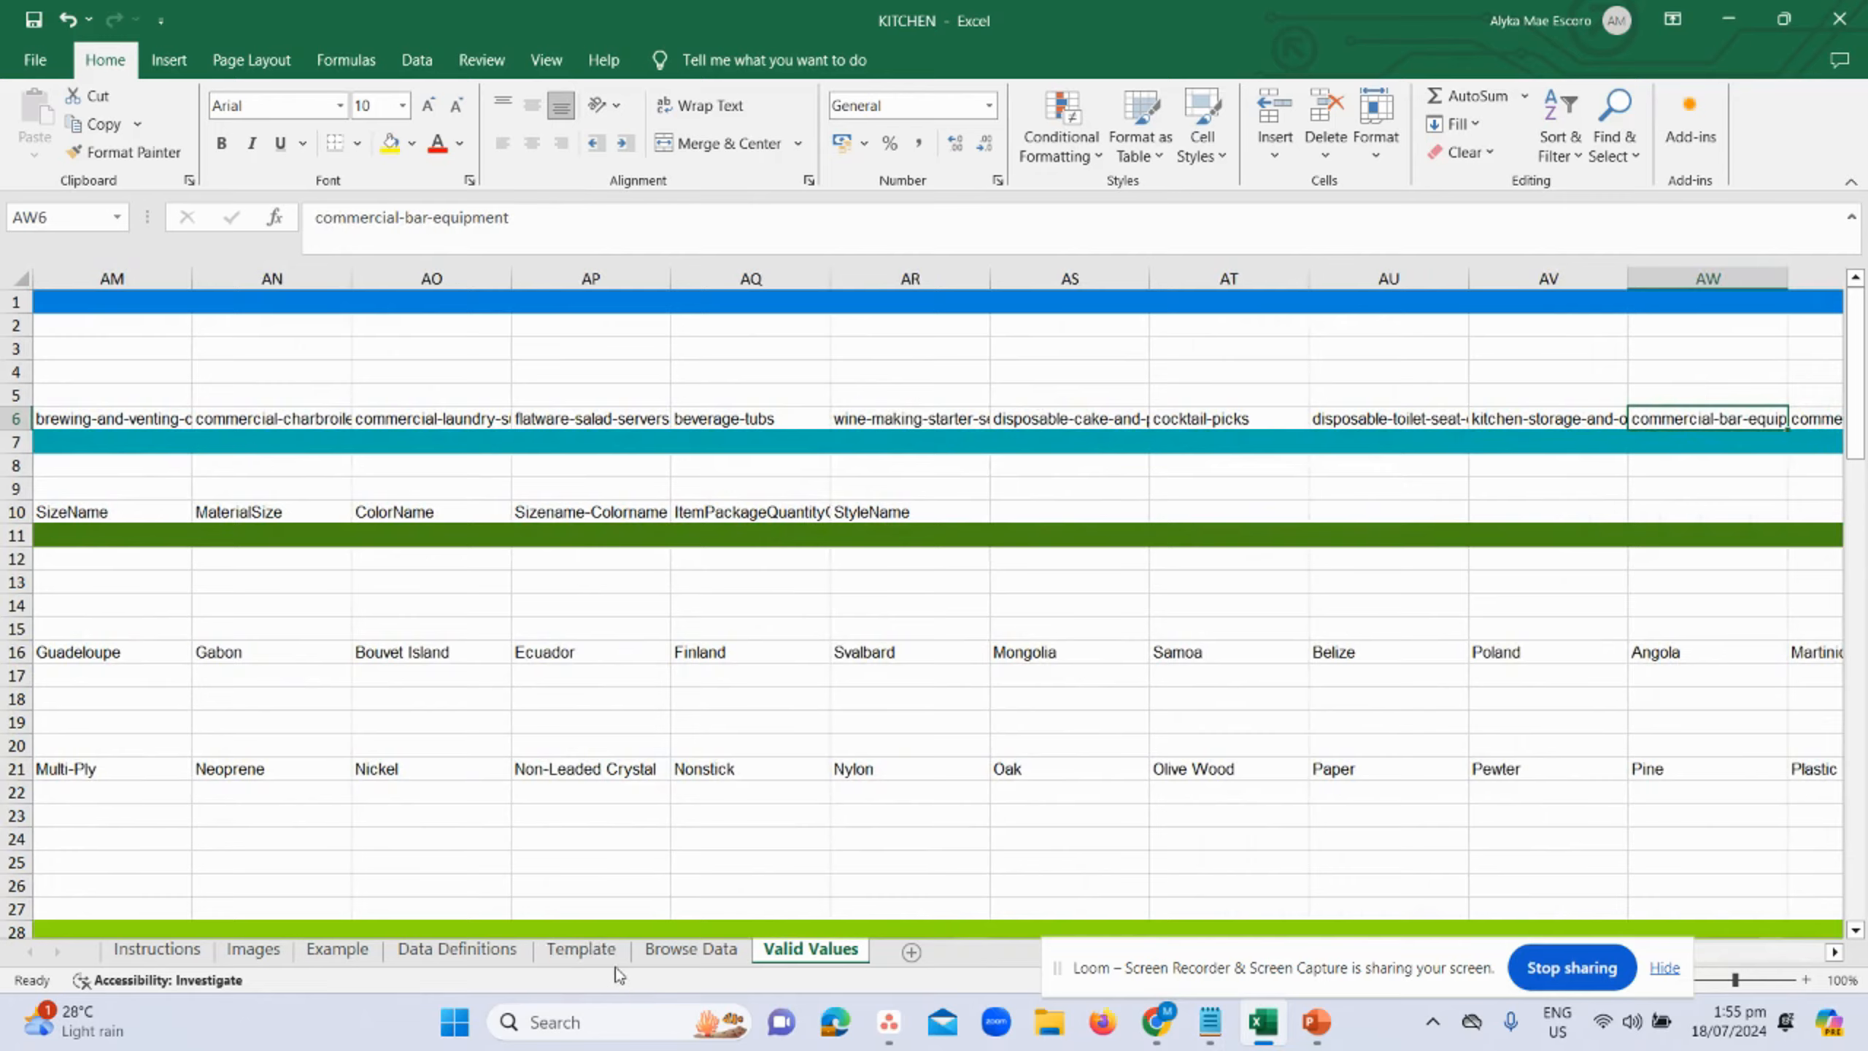
key("Right")
key("Right")
key("Right")
key("Right")
key("Right")
key("Right")
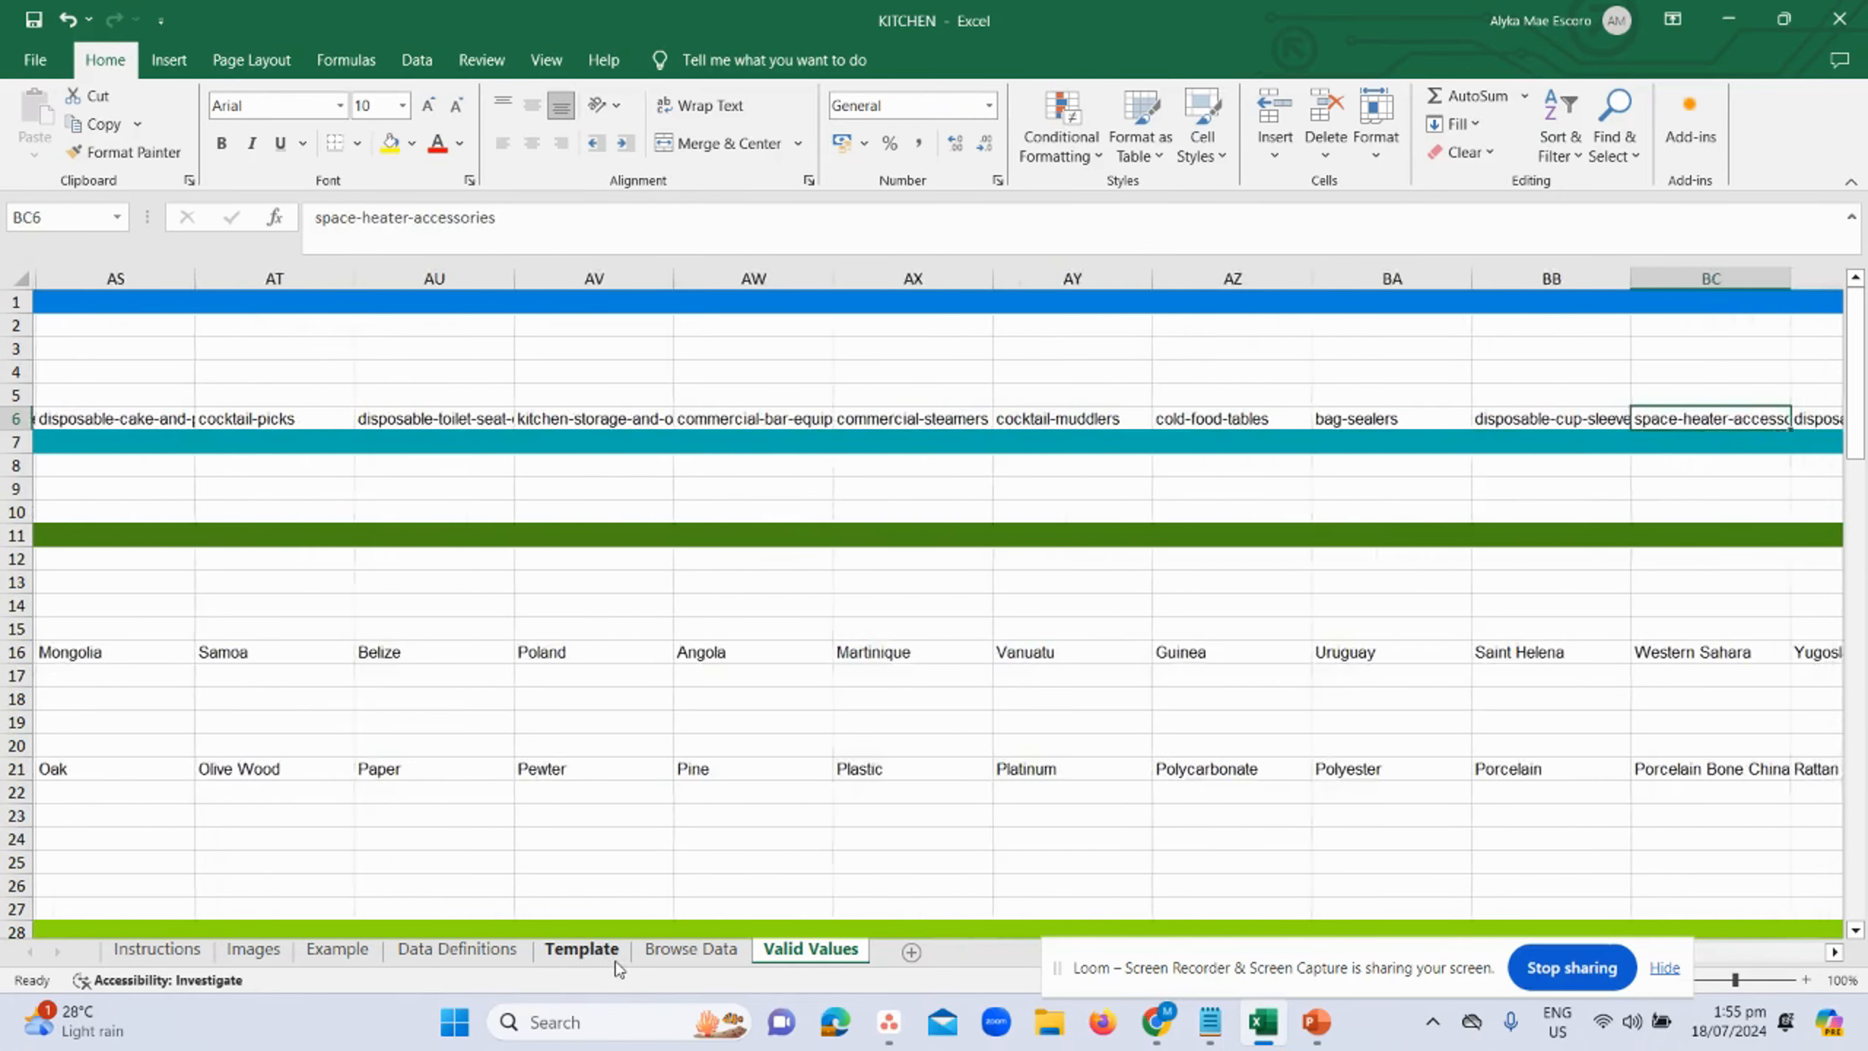
- Examine the kitchen Item Type Keyword values along row 6 of the Valid Values sheet, from column BC to column CK
key("Right")
key("Right")
key("Right")
key("Right")
key("Right")
key("Right")
key("Right")
key("Right")
key("Right")
key("Right")
key("Right")
key("Right")
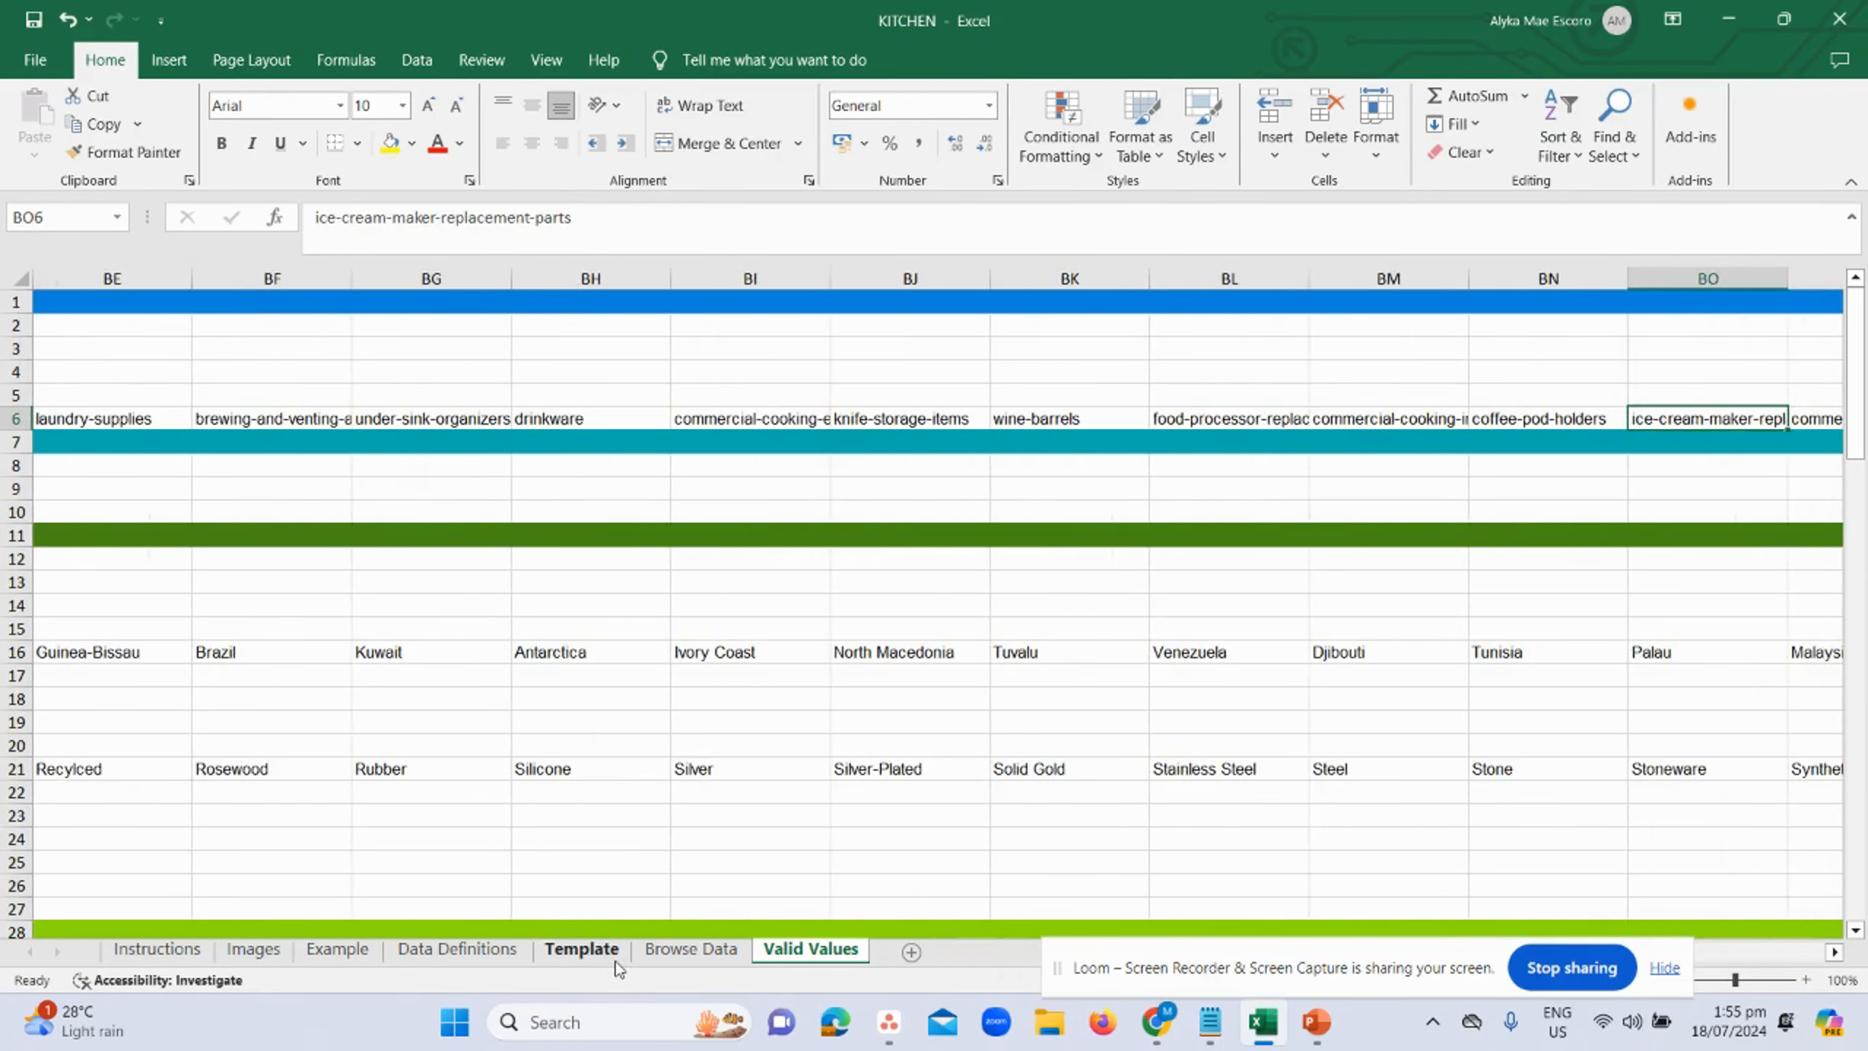
key("Right")
key("Right")
key("Right")
key("Right")
key("Right")
key("Right")
key("Right")
key("Right")
key("Right")
key("Right")
key("Right")
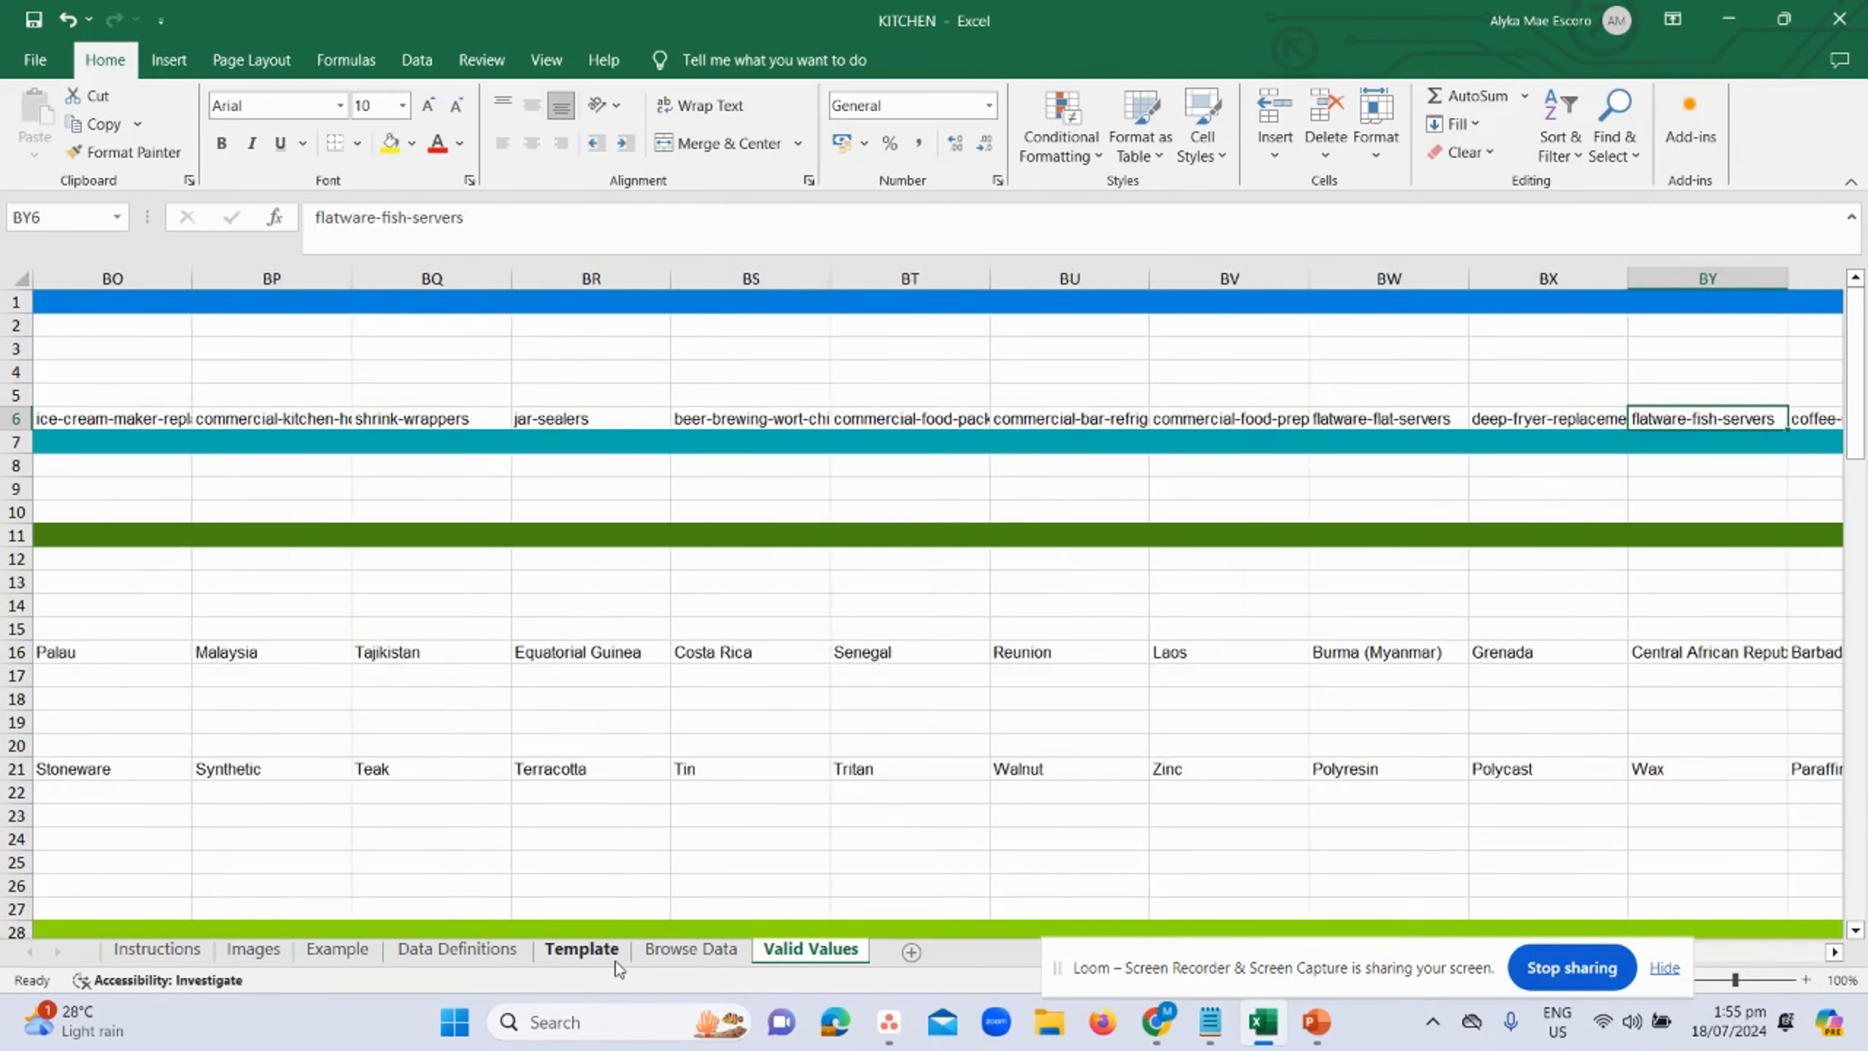
key("Right")
key("Right")
key("Right")
key("Right")
key("Right")
key("Right")
key("Right")
key("Right")
key("Right")
key("Right")
key("Right")
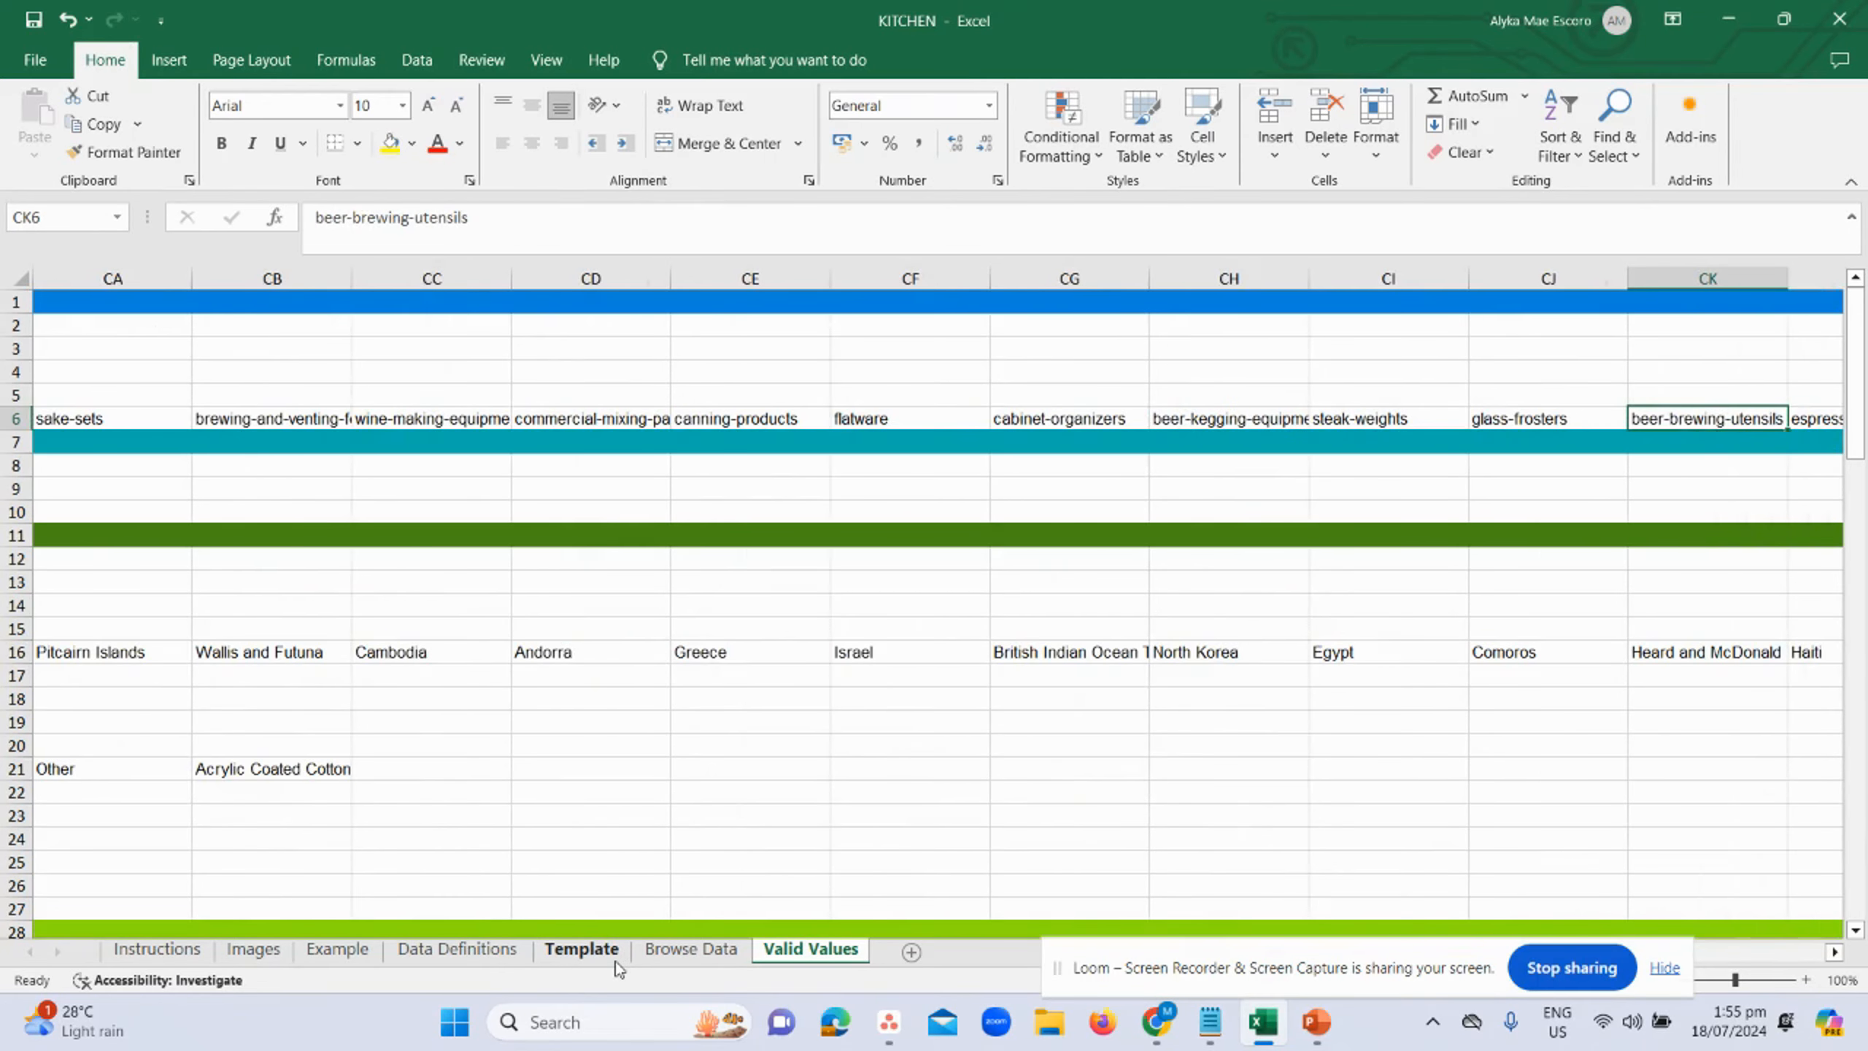
- Search the Valid Values sheet for "kitchen" and copy the kitchen-storage-and-organization-products keyword from DS6
key("ctrl+f")
type("kitchen")
key("Return")
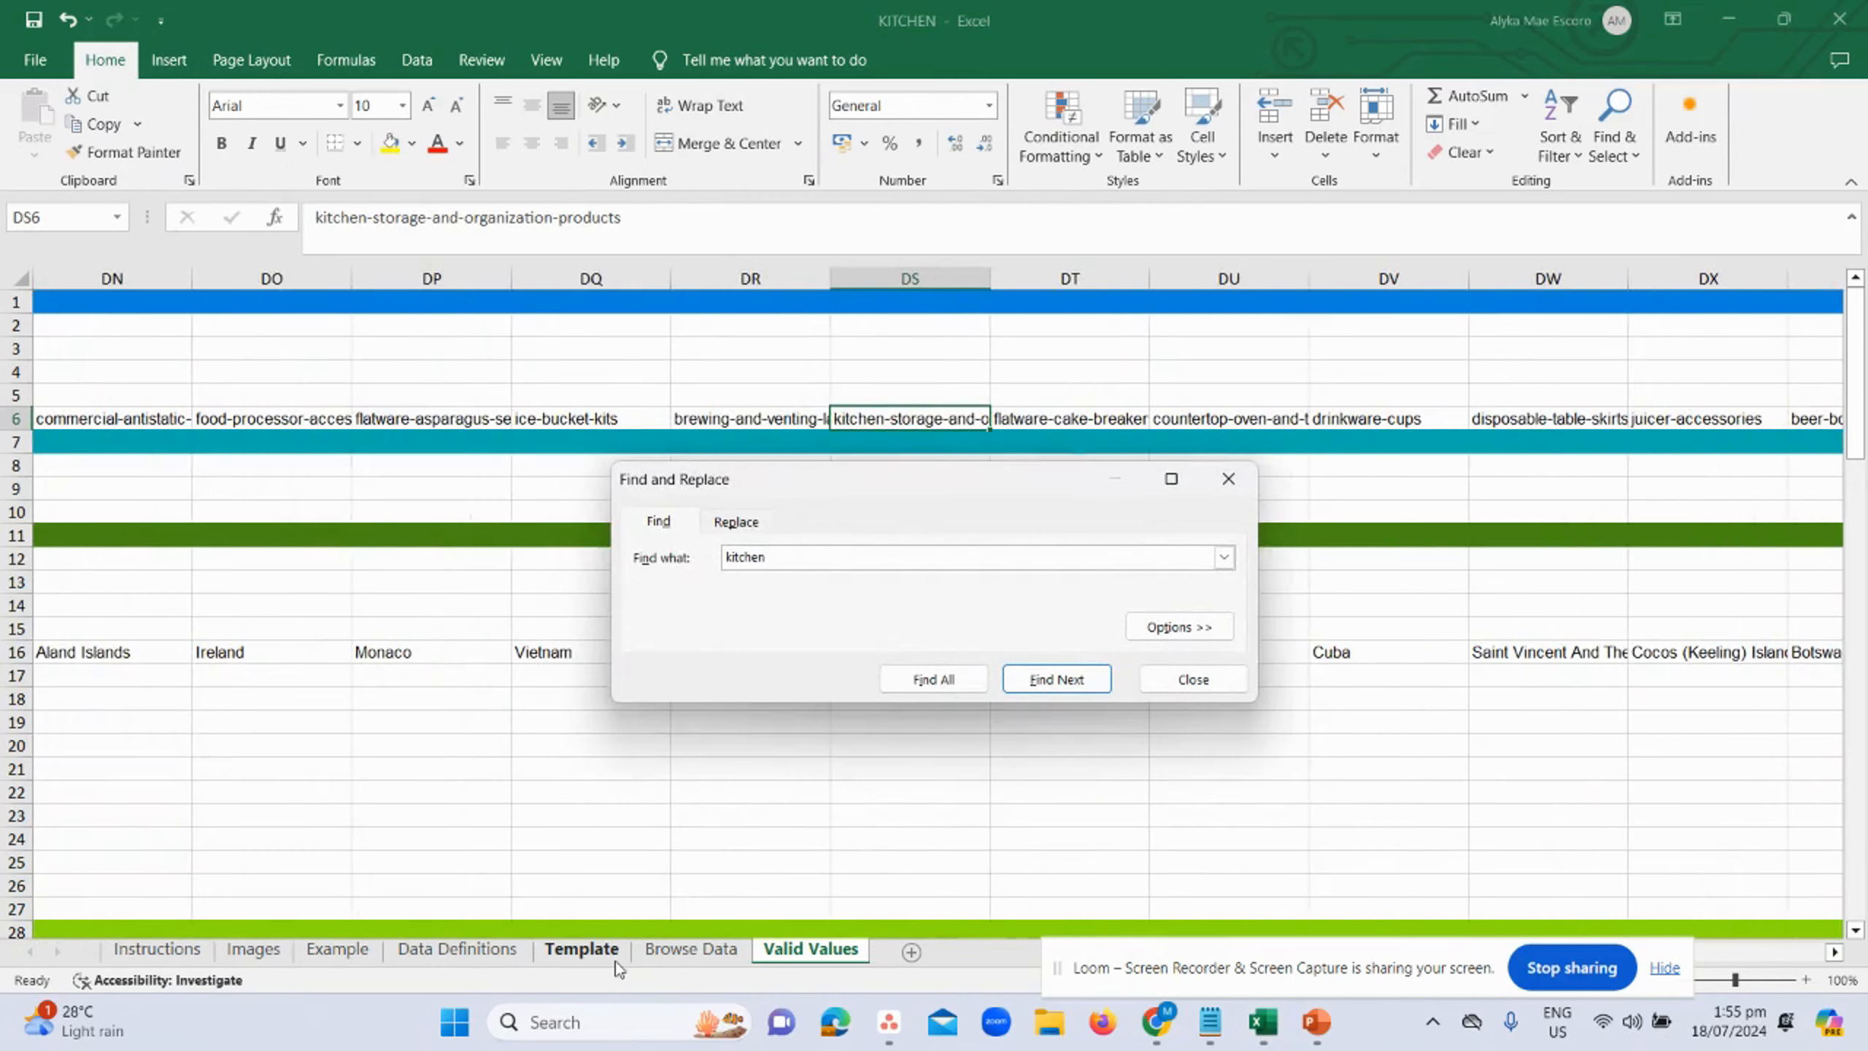
key("Escape")
key("ctrl+c")
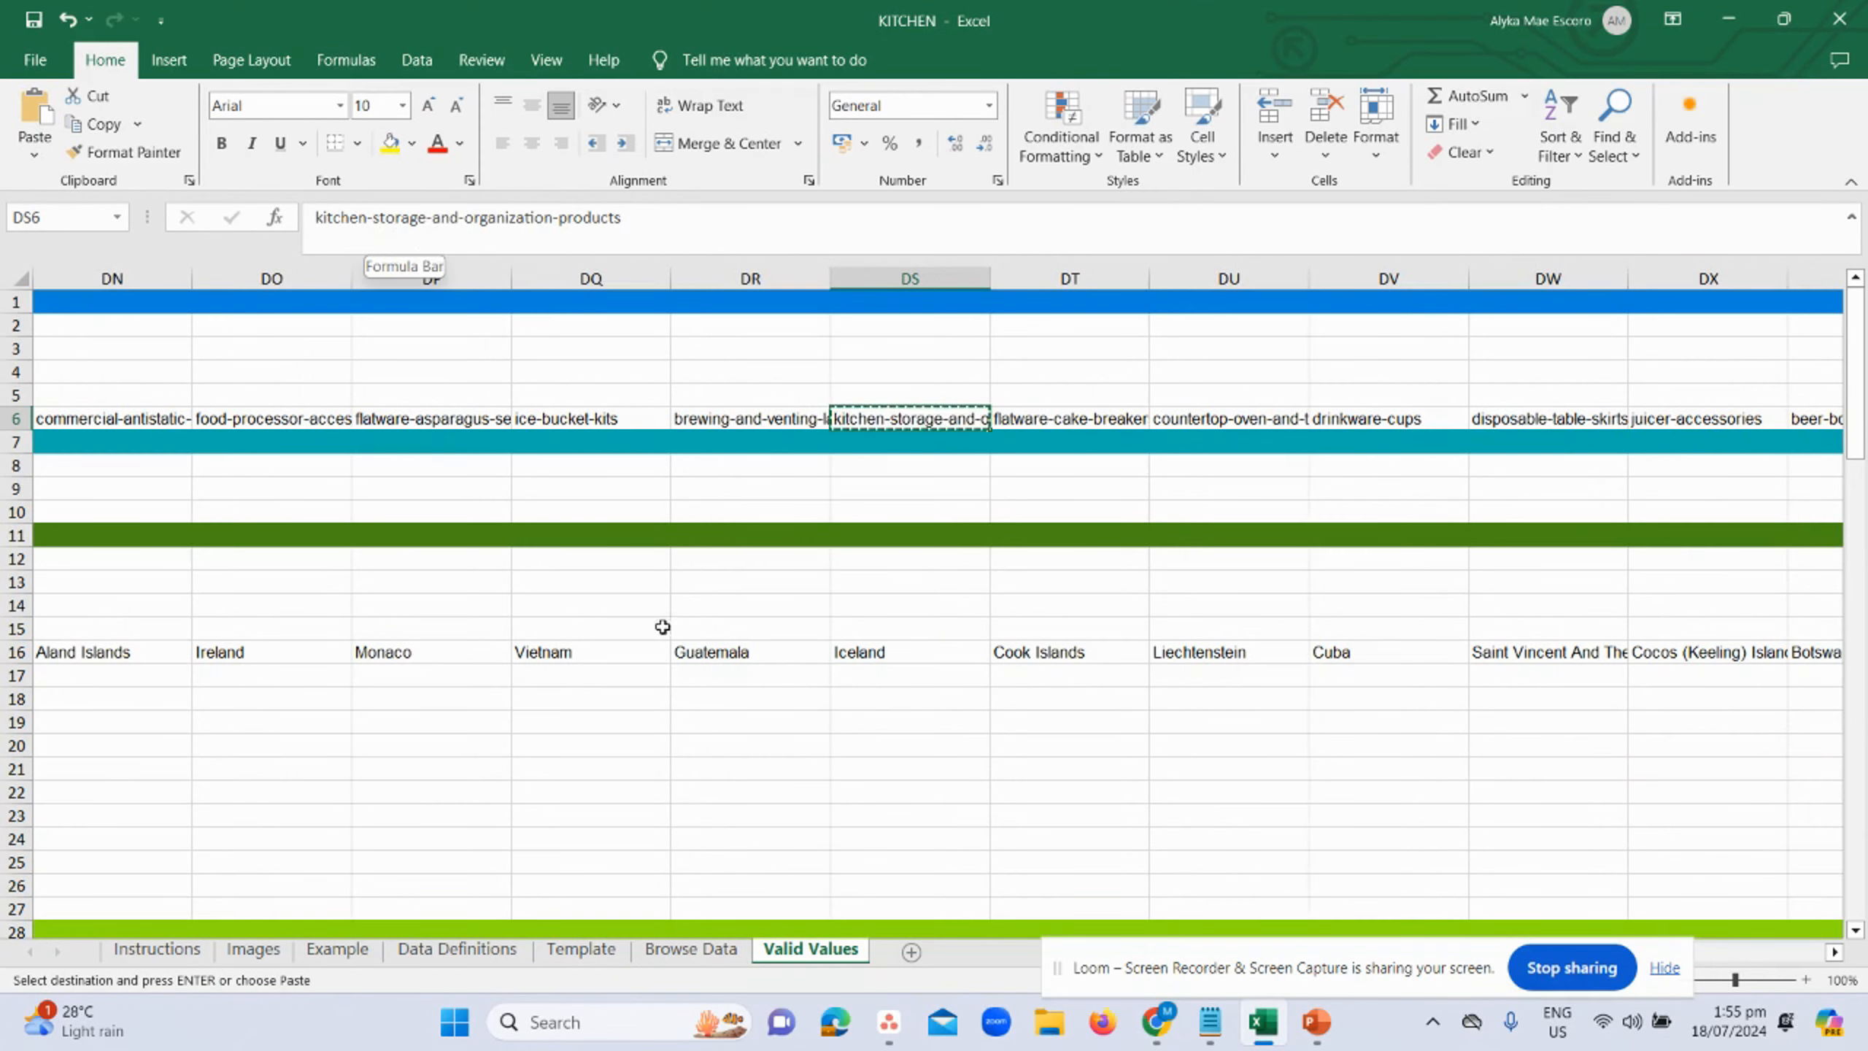
- Paste the copied keyword into the parent's Item Type Keyword, K4 of the Template sheet, and fill it down to K6
left_click(597, 950)
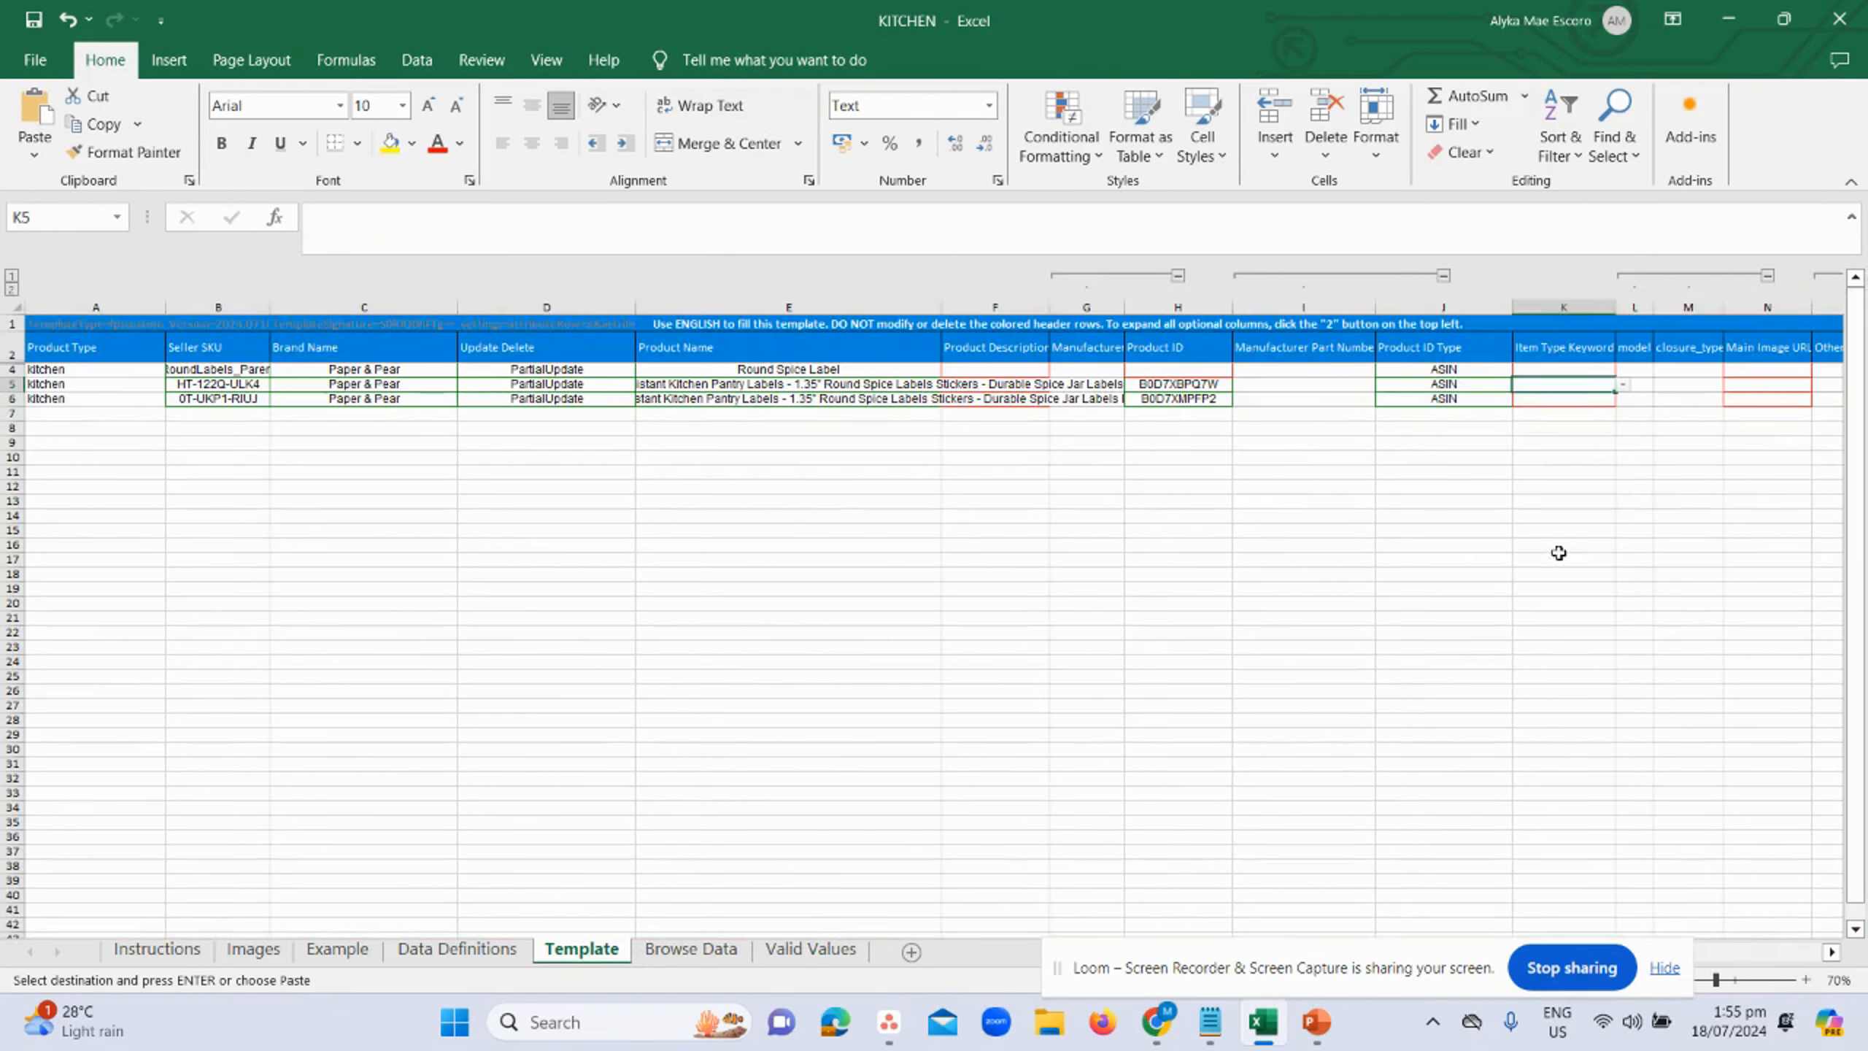
left_click(1547, 369)
key("ctrl+v")
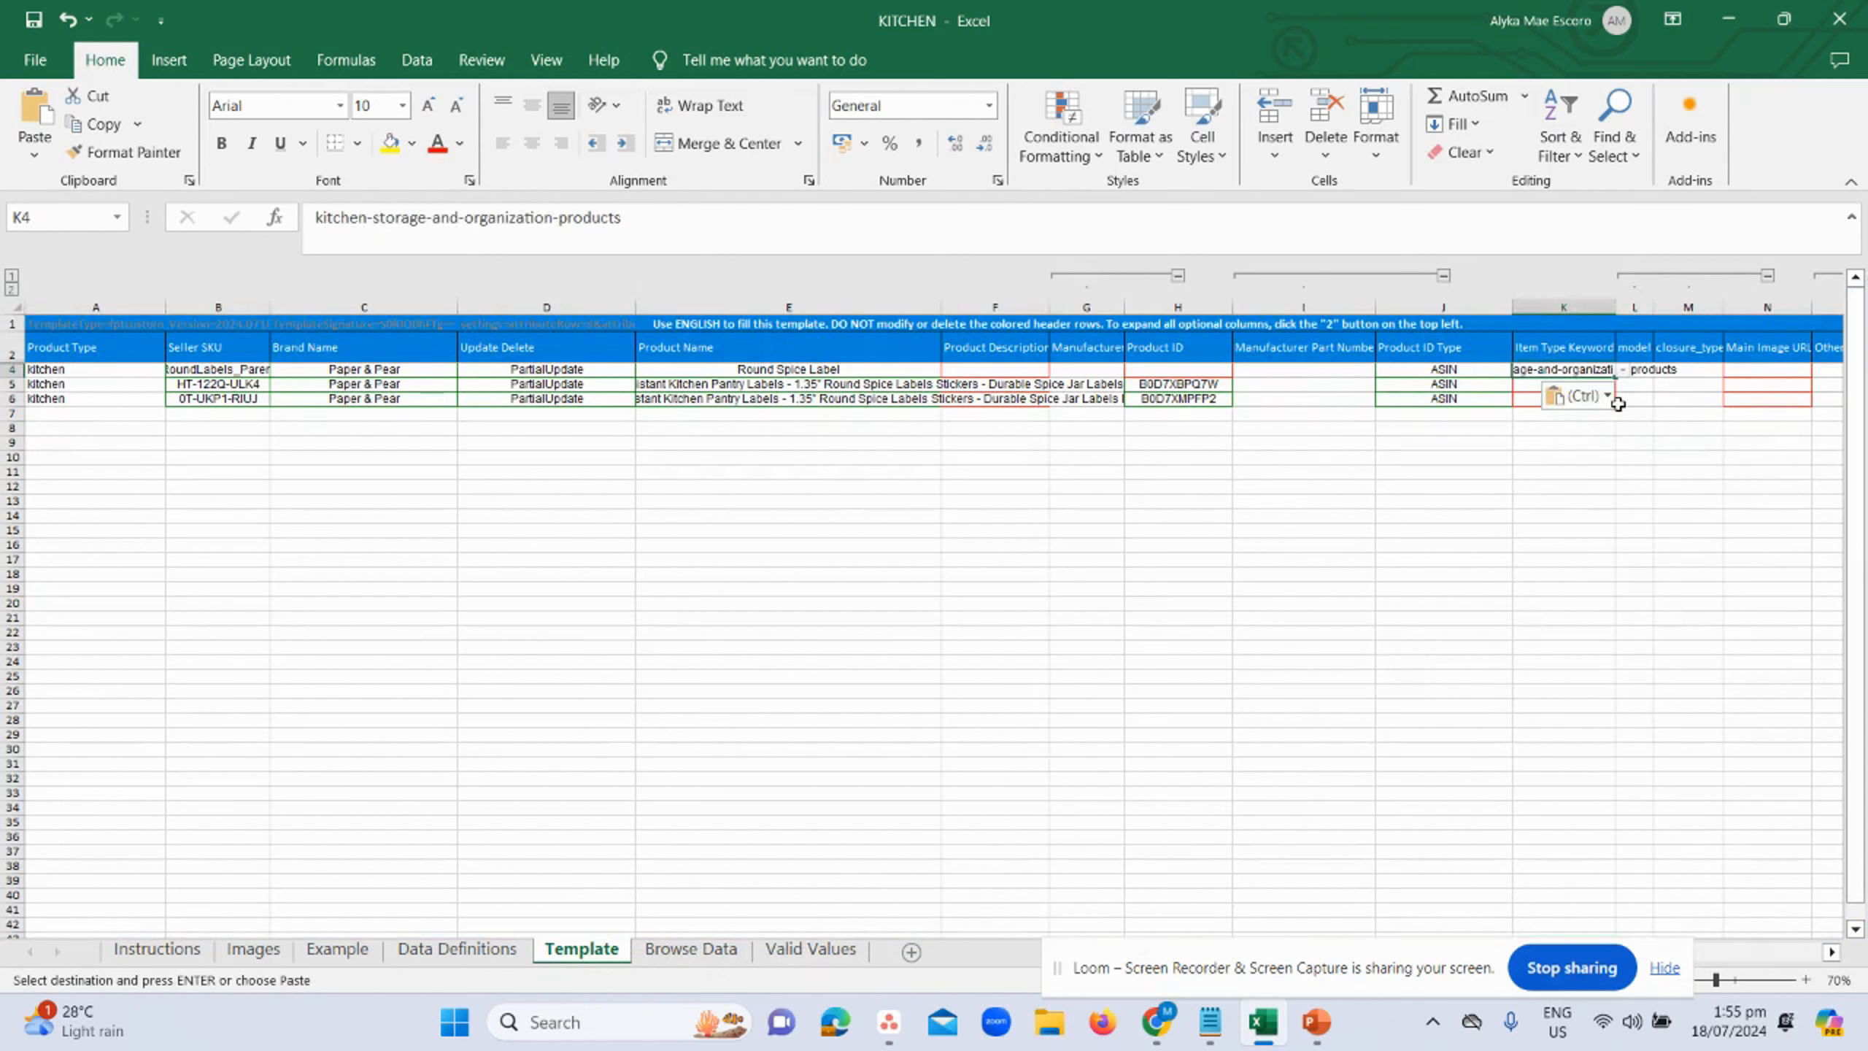
left_click(1583, 482)
left_click(1588, 373)
left_click_drag(1613, 380, 1616, 405)
left_click(1545, 488)
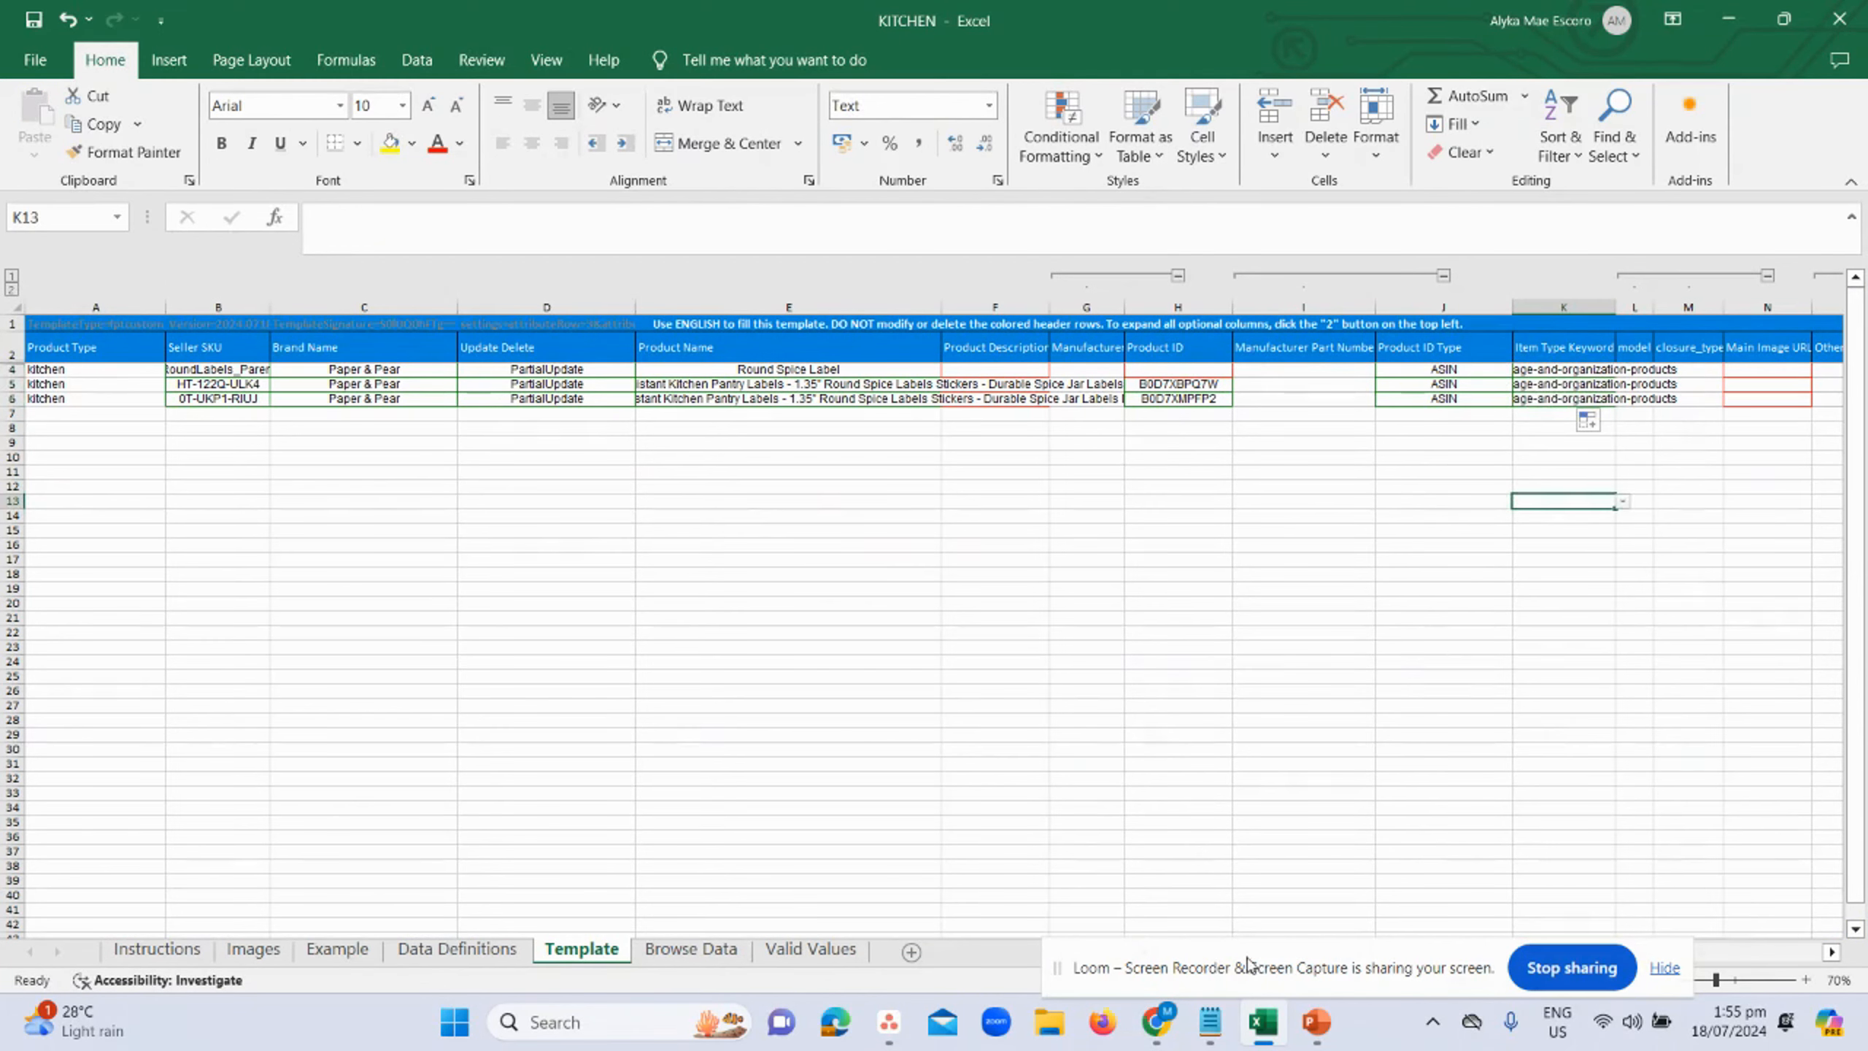
left_click(1298, 485)
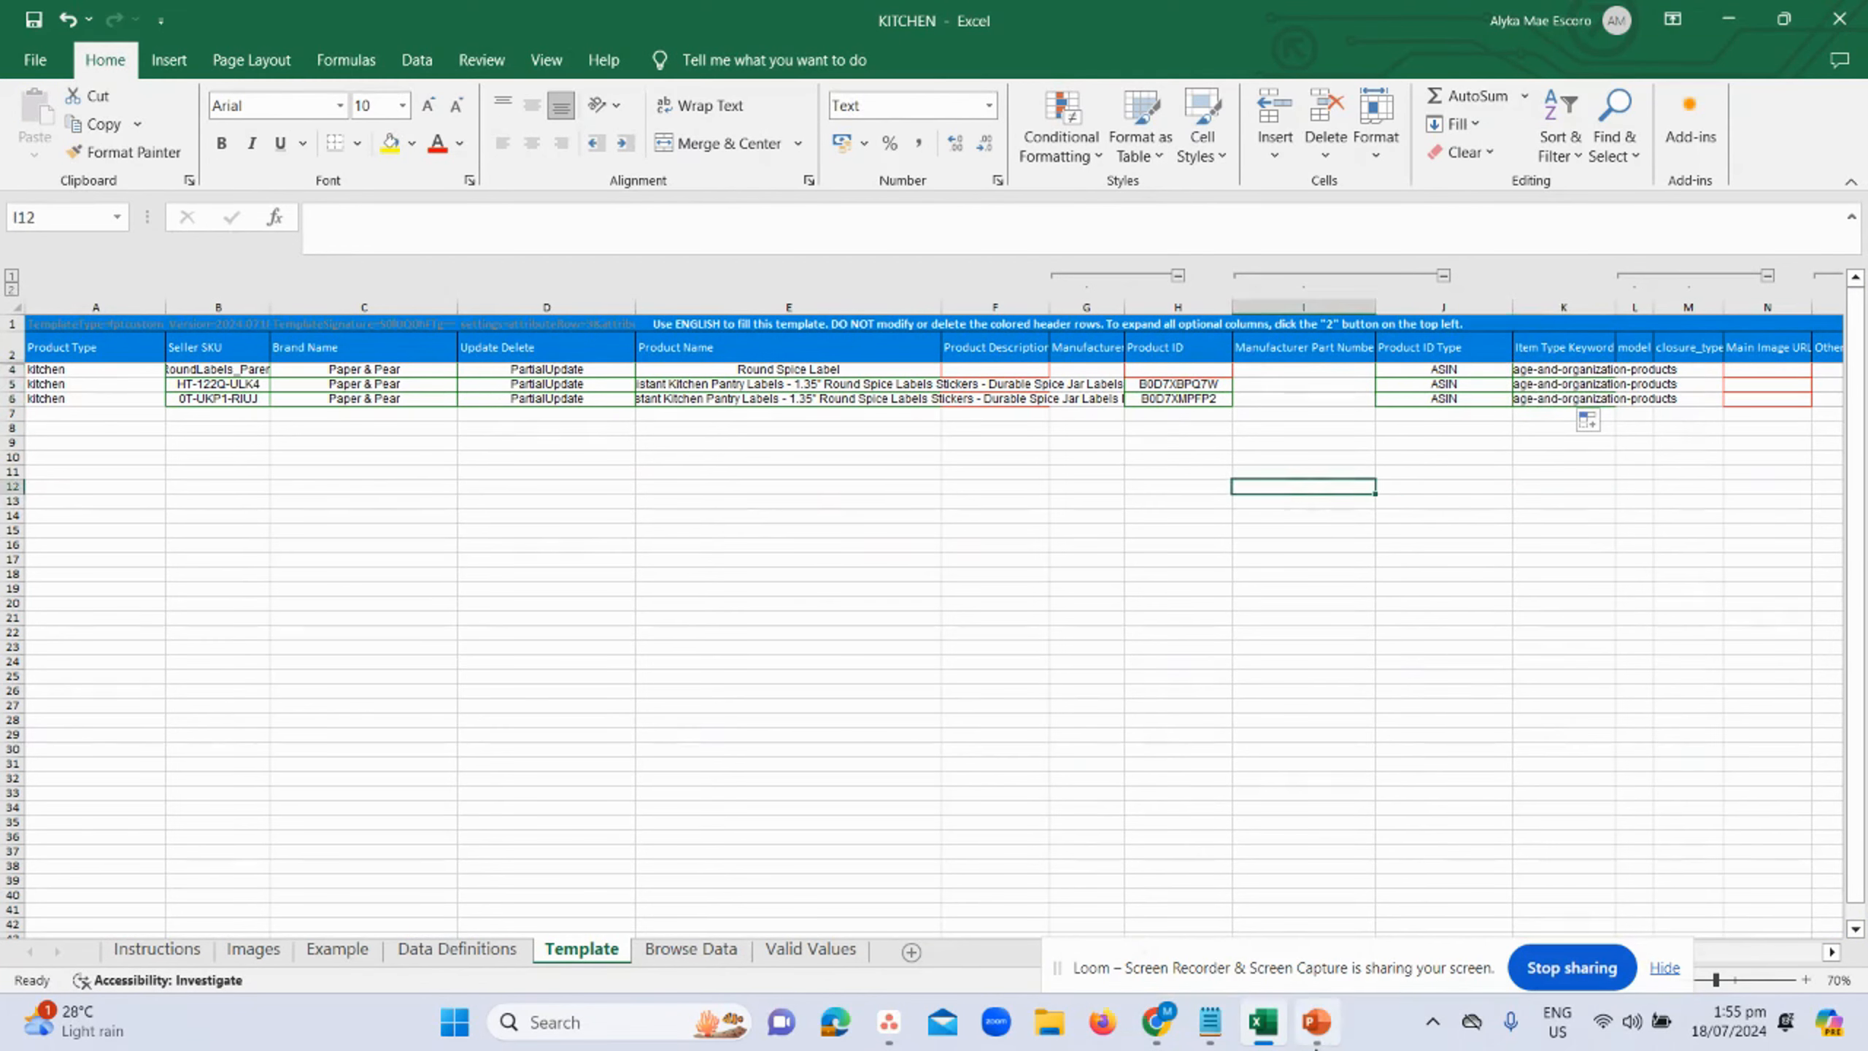
- Switch to the PowerPoint presentation and read the Parentage instructions on slide 11, Variation
left_click(1316, 1022)
scroll(139, 846, "down", 2)
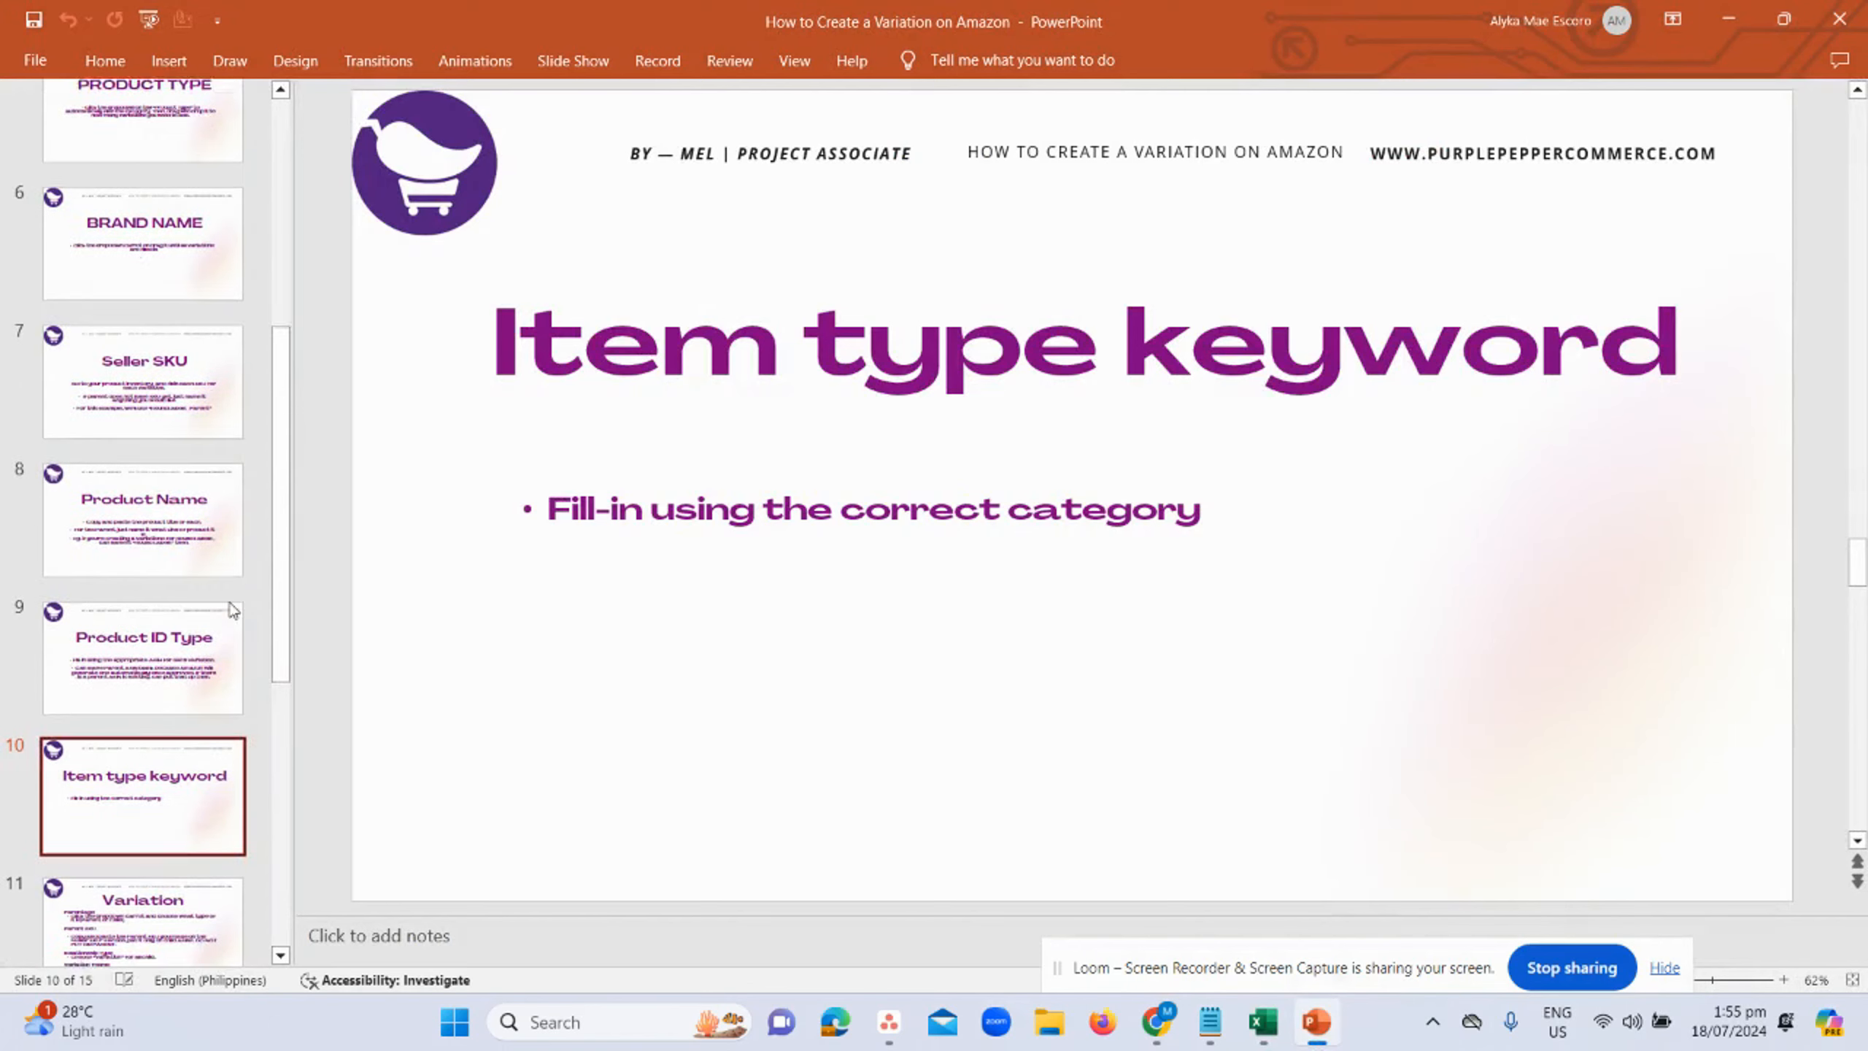
left_click(114, 889)
left_click(956, 250)
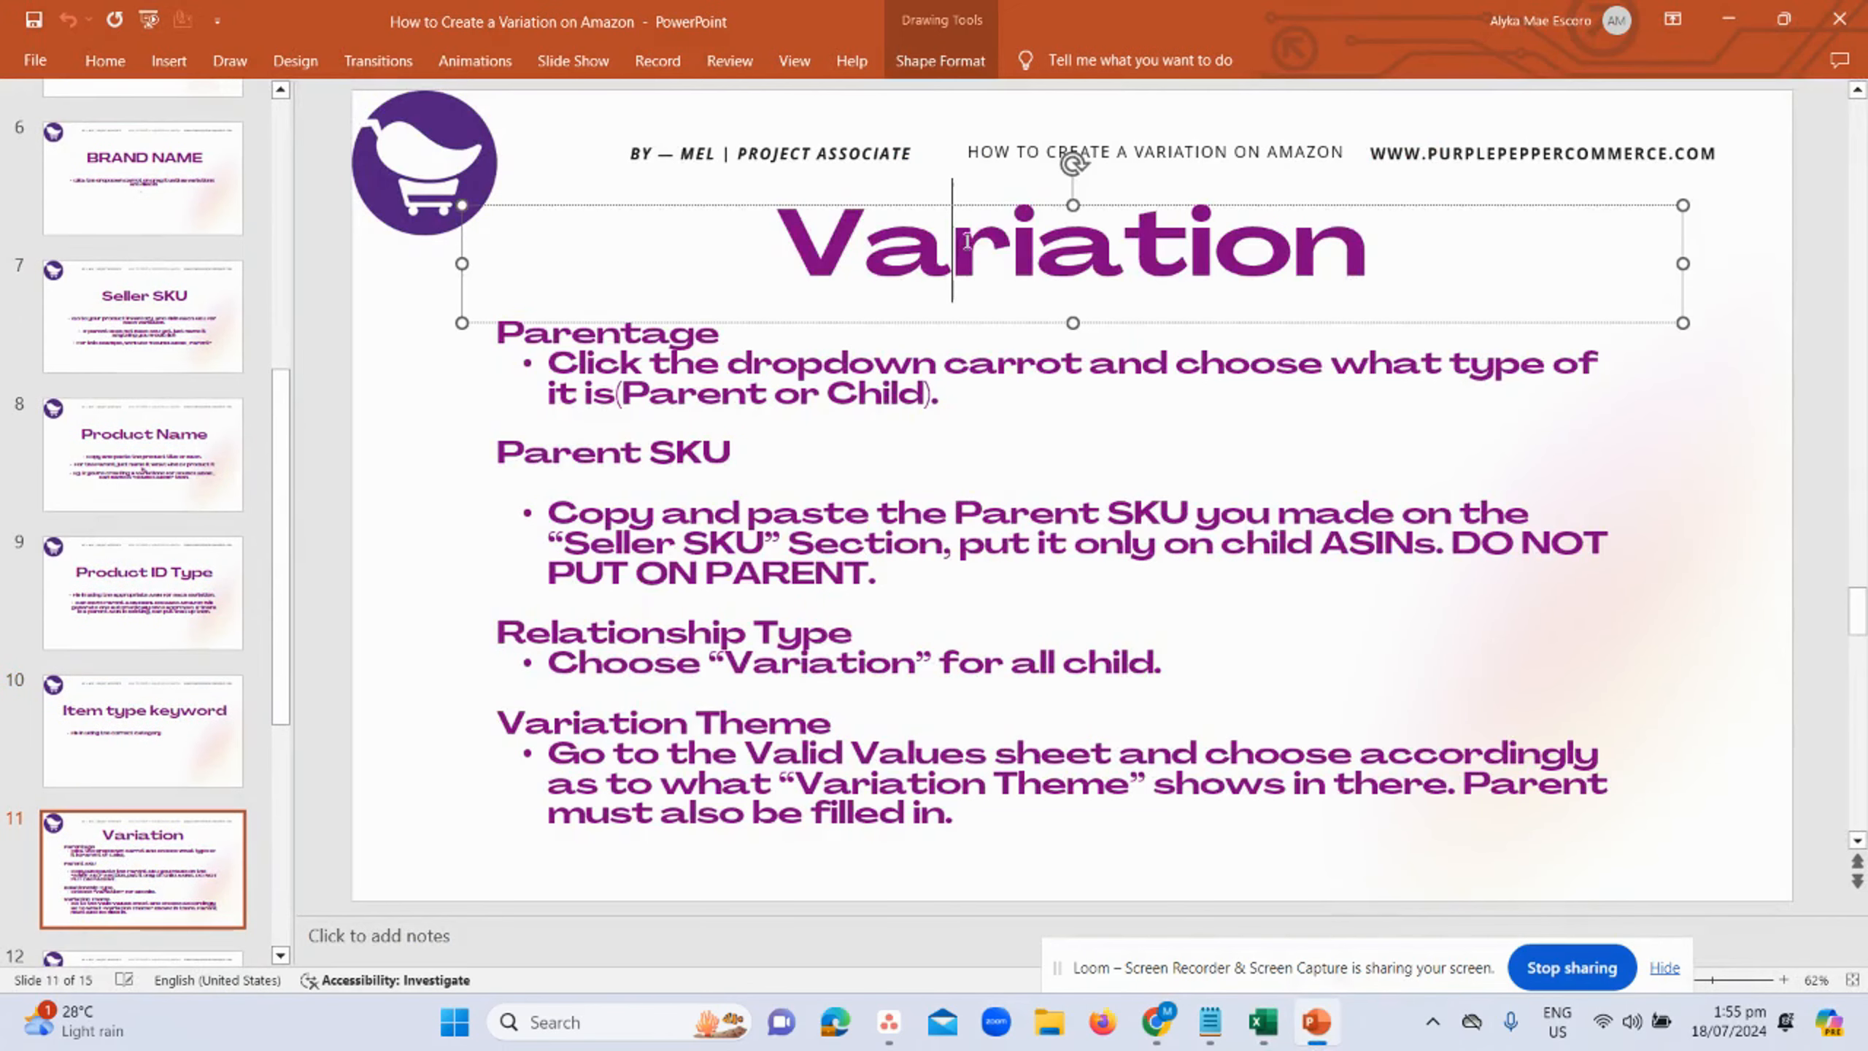
double_click(956, 250)
left_click(711, 423)
double_click(602, 343)
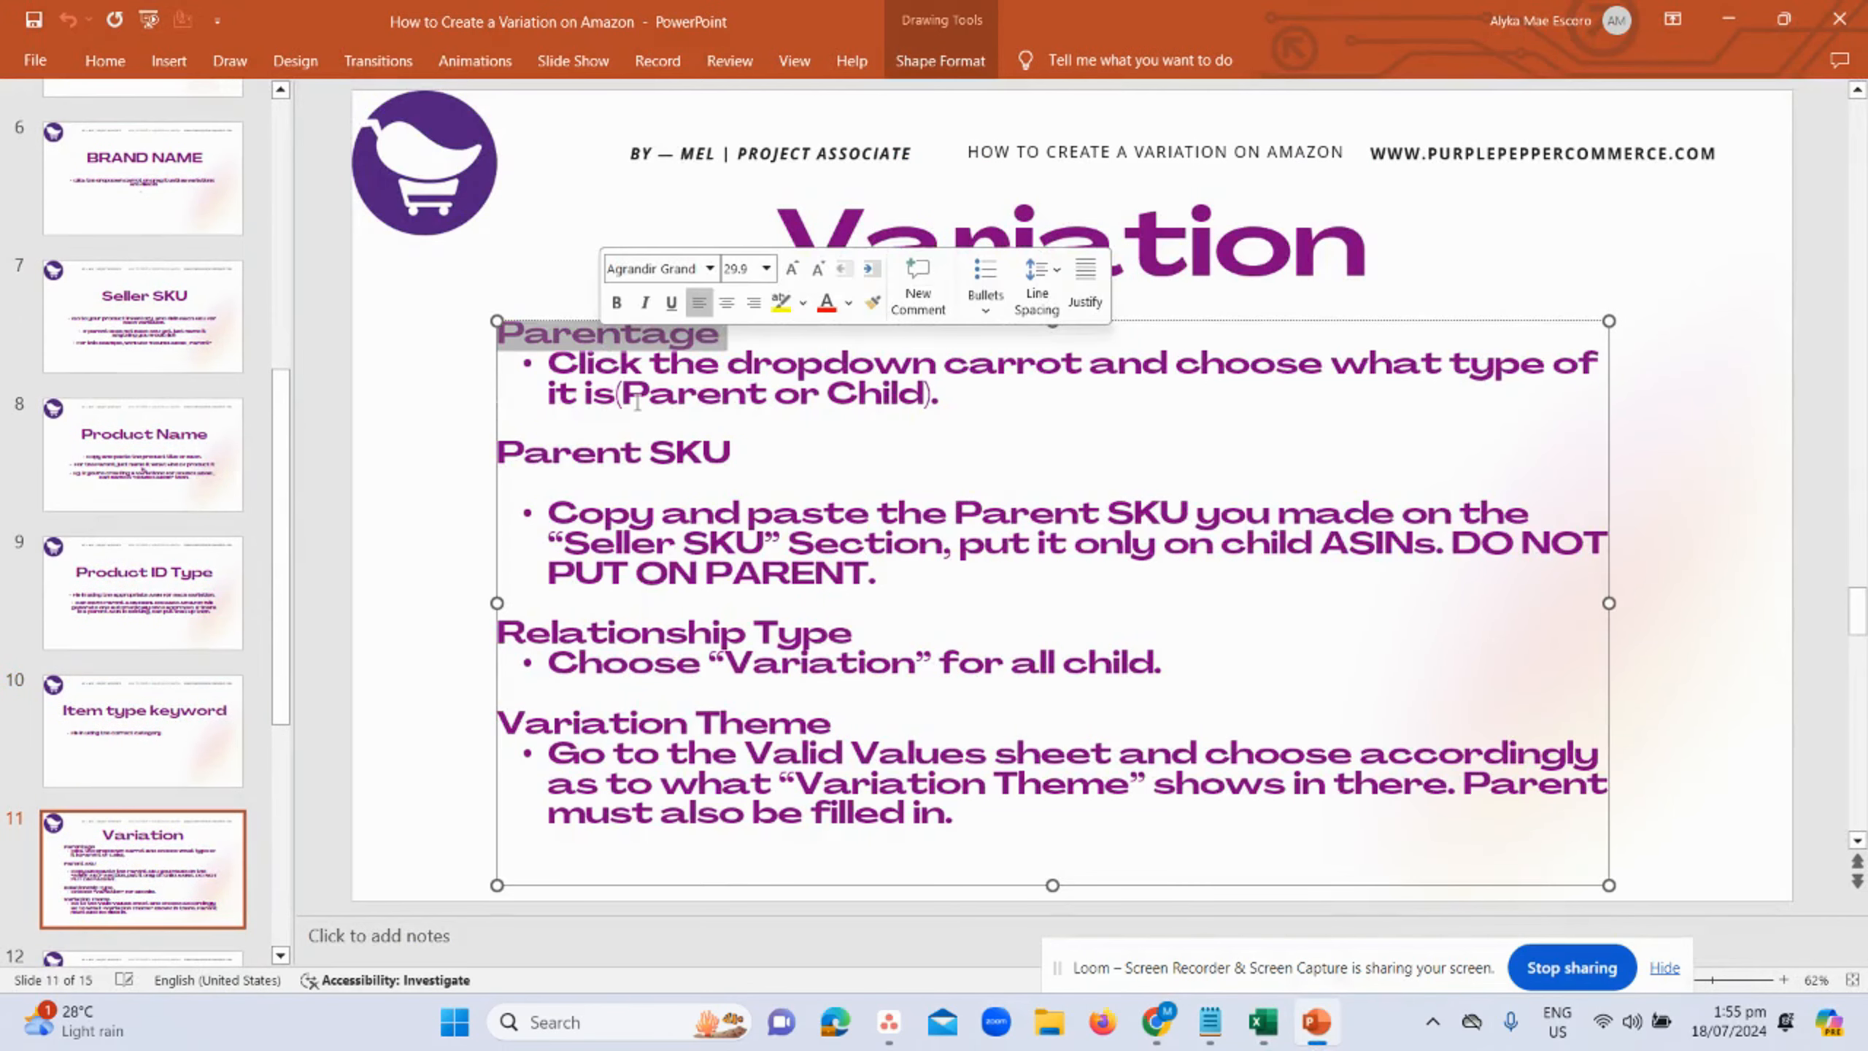
double_click(670, 398)
left_click(955, 489)
- Switch back to the KITCHEN workbook in Excel and set the Parentage in row 4, cell X4, to Parent
key("alt+Tab")
left_click(1306, 488)
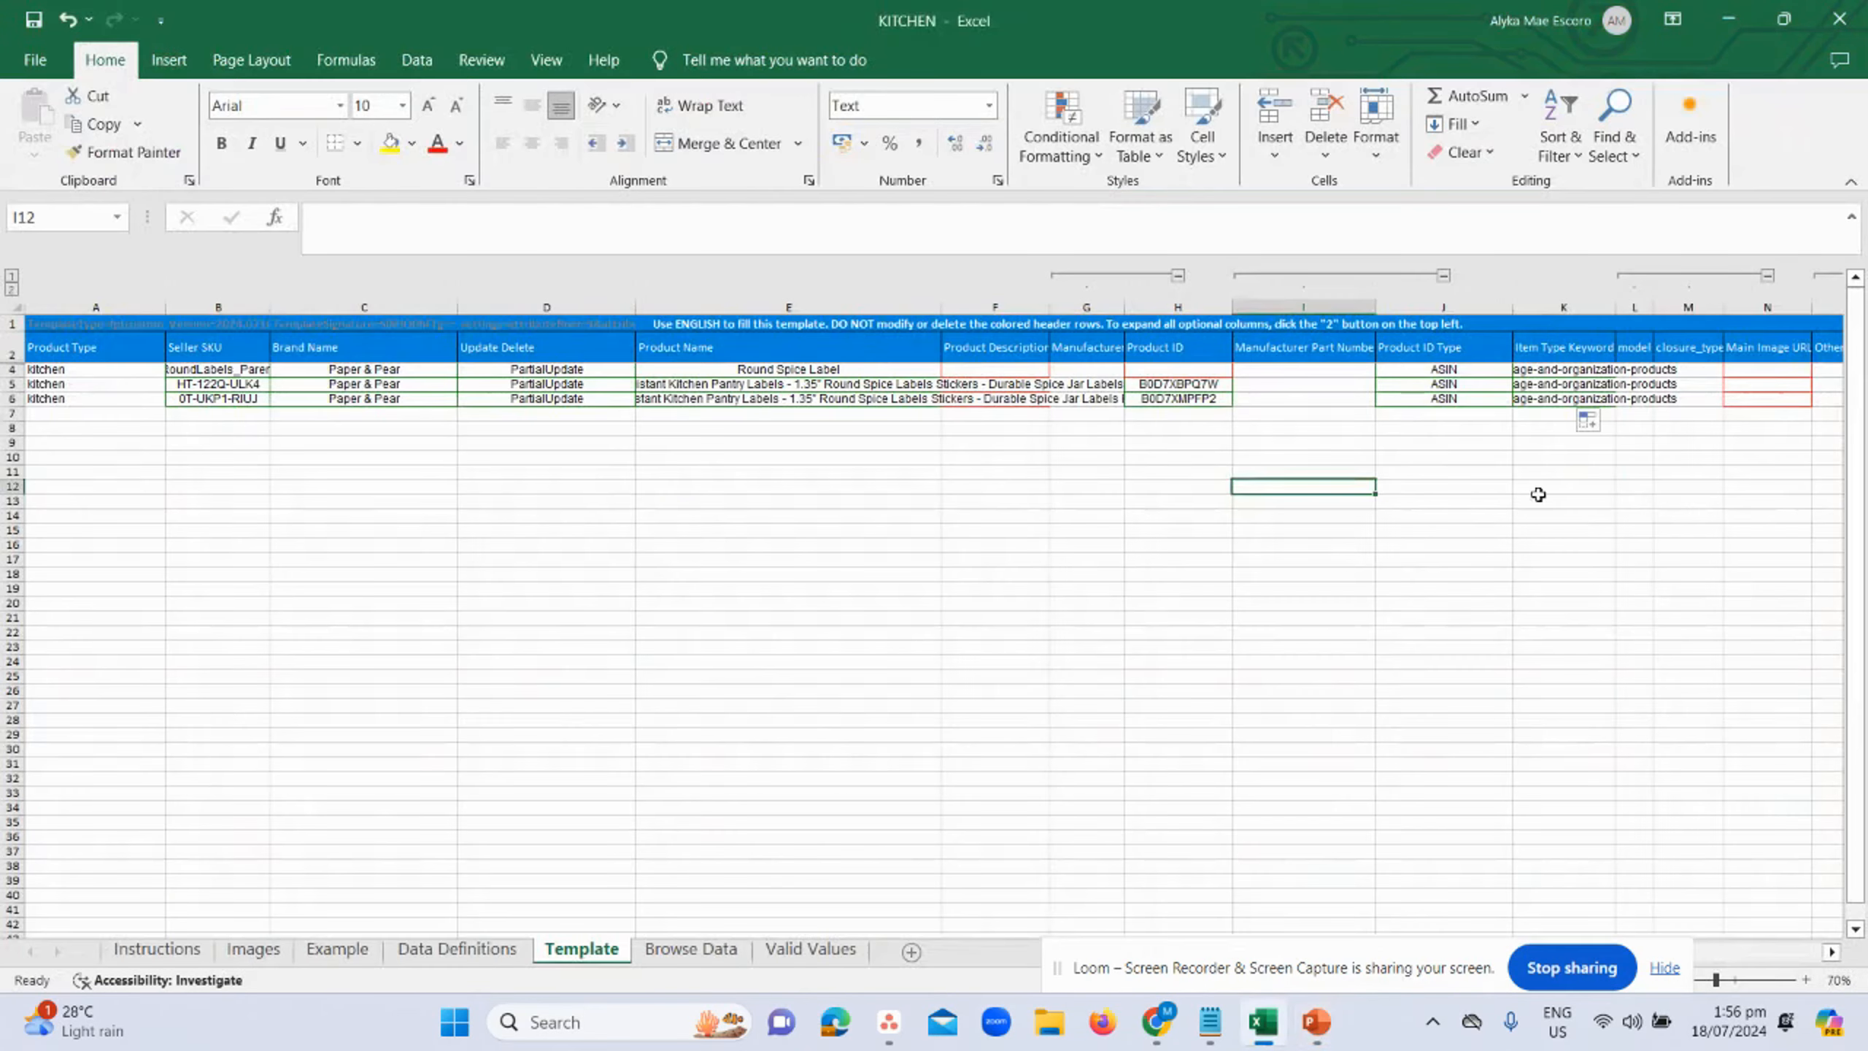
left_click(1592, 472)
key("Right")
key("Right")
key("Right")
key("Right")
key("Right")
key("Right")
key("Right")
key("Right")
key("Right")
key("Right")
key("Right")
key("Right")
key("Right")
key("Right")
key("Right")
key("Right")
key("Right")
key("Right")
key("Right")
key("Right")
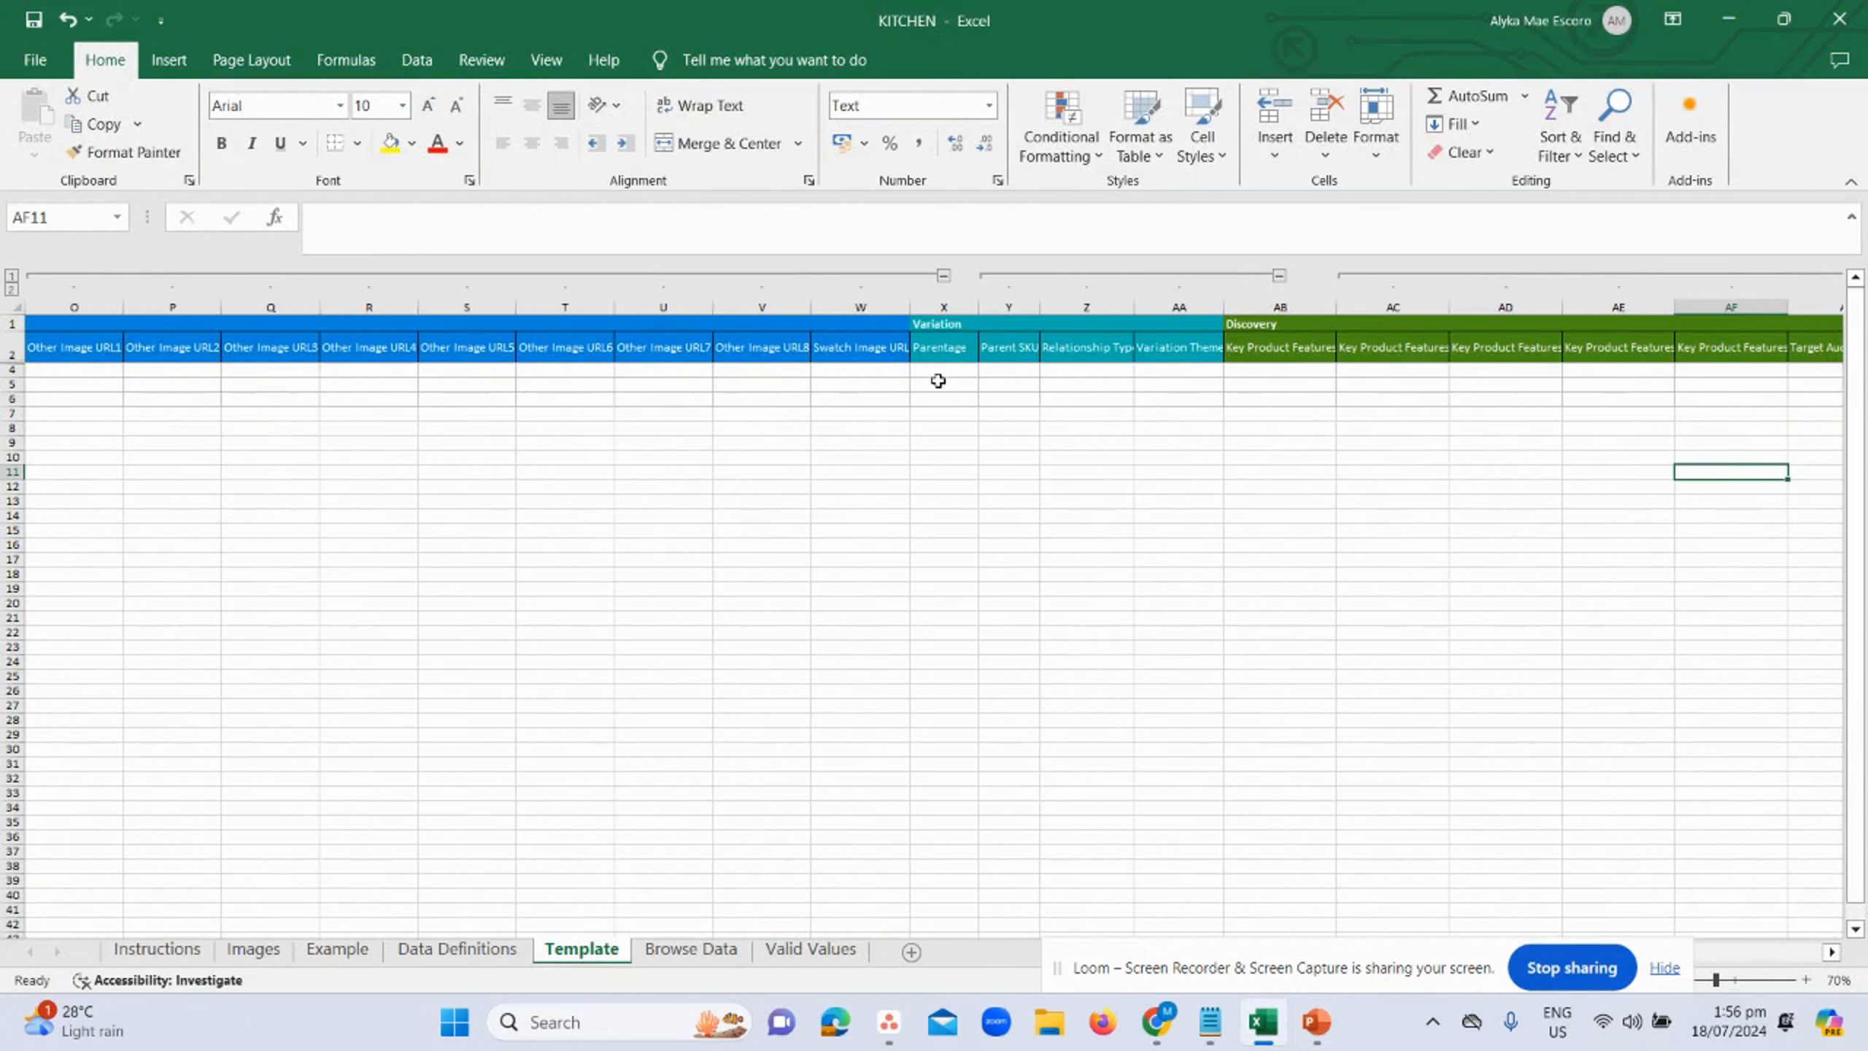
left_click(942, 368)
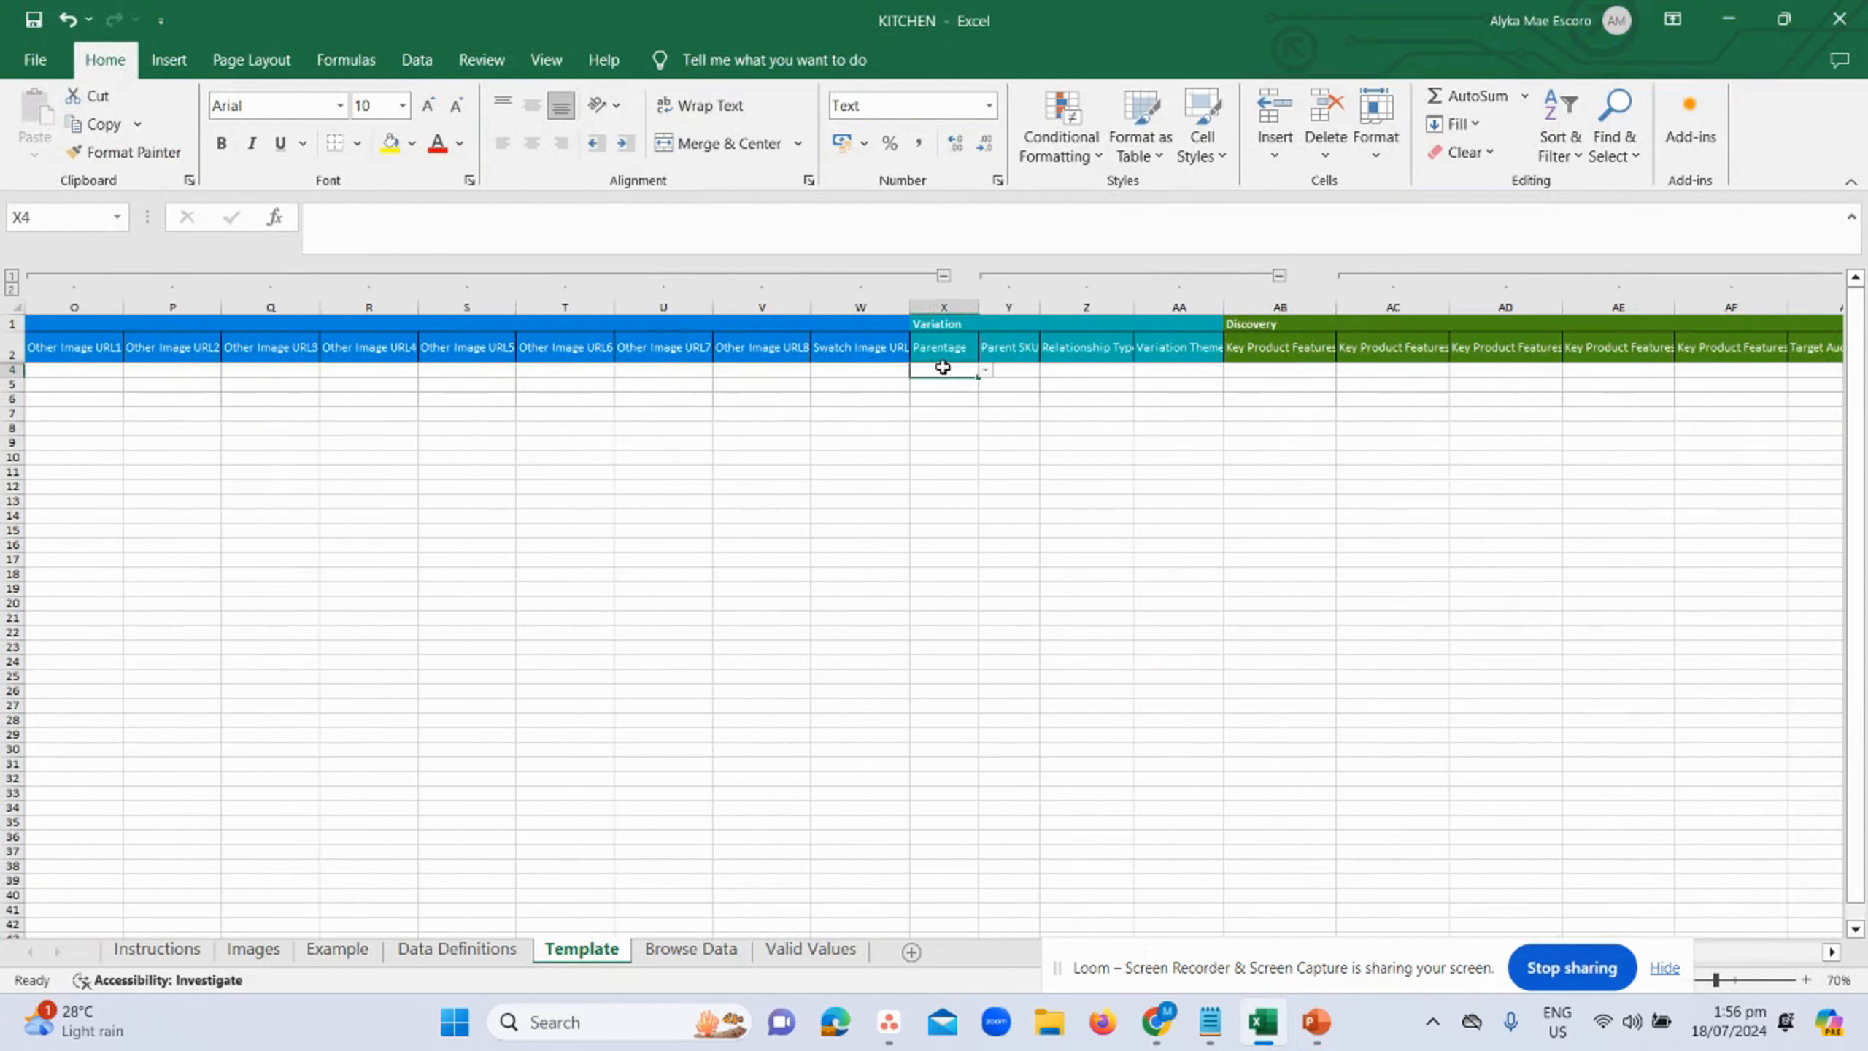
left_click(985, 374)
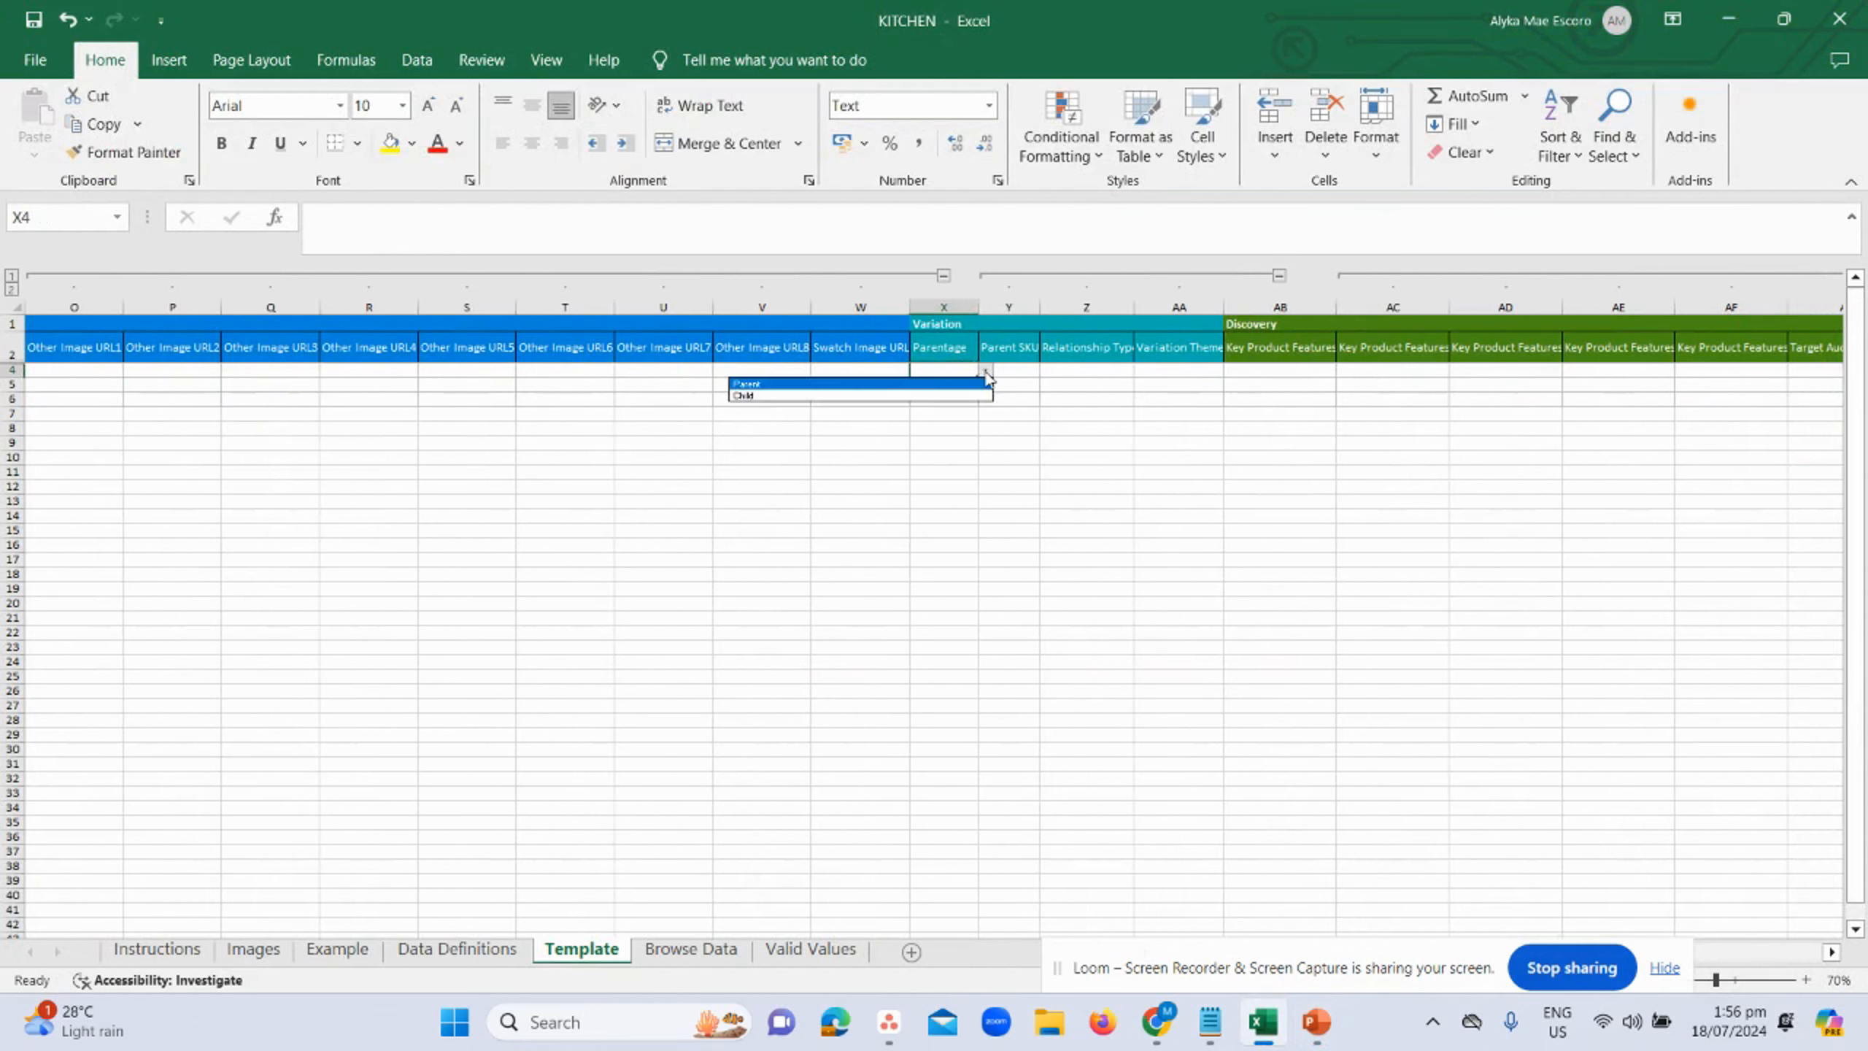
left_click(942, 384)
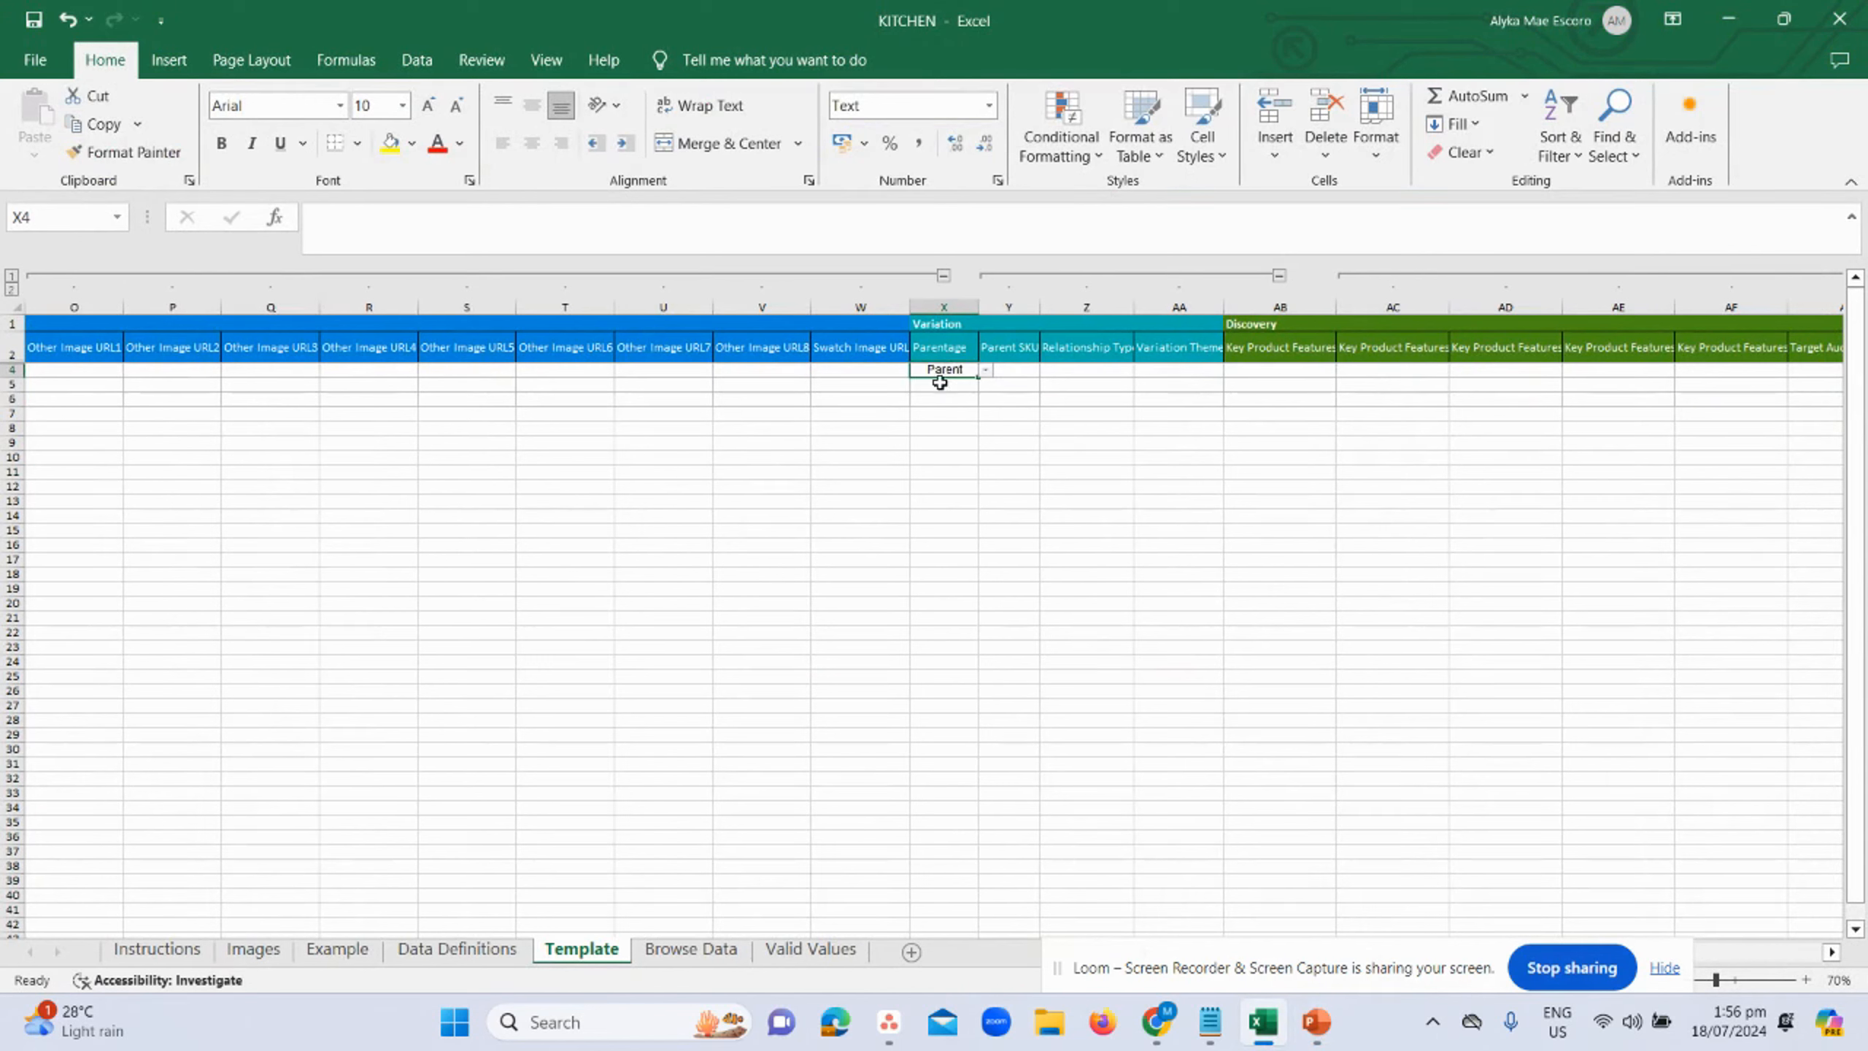
- Set the Parentage of both child rows, cells X5 and X6, to Child
left_click(934, 387)
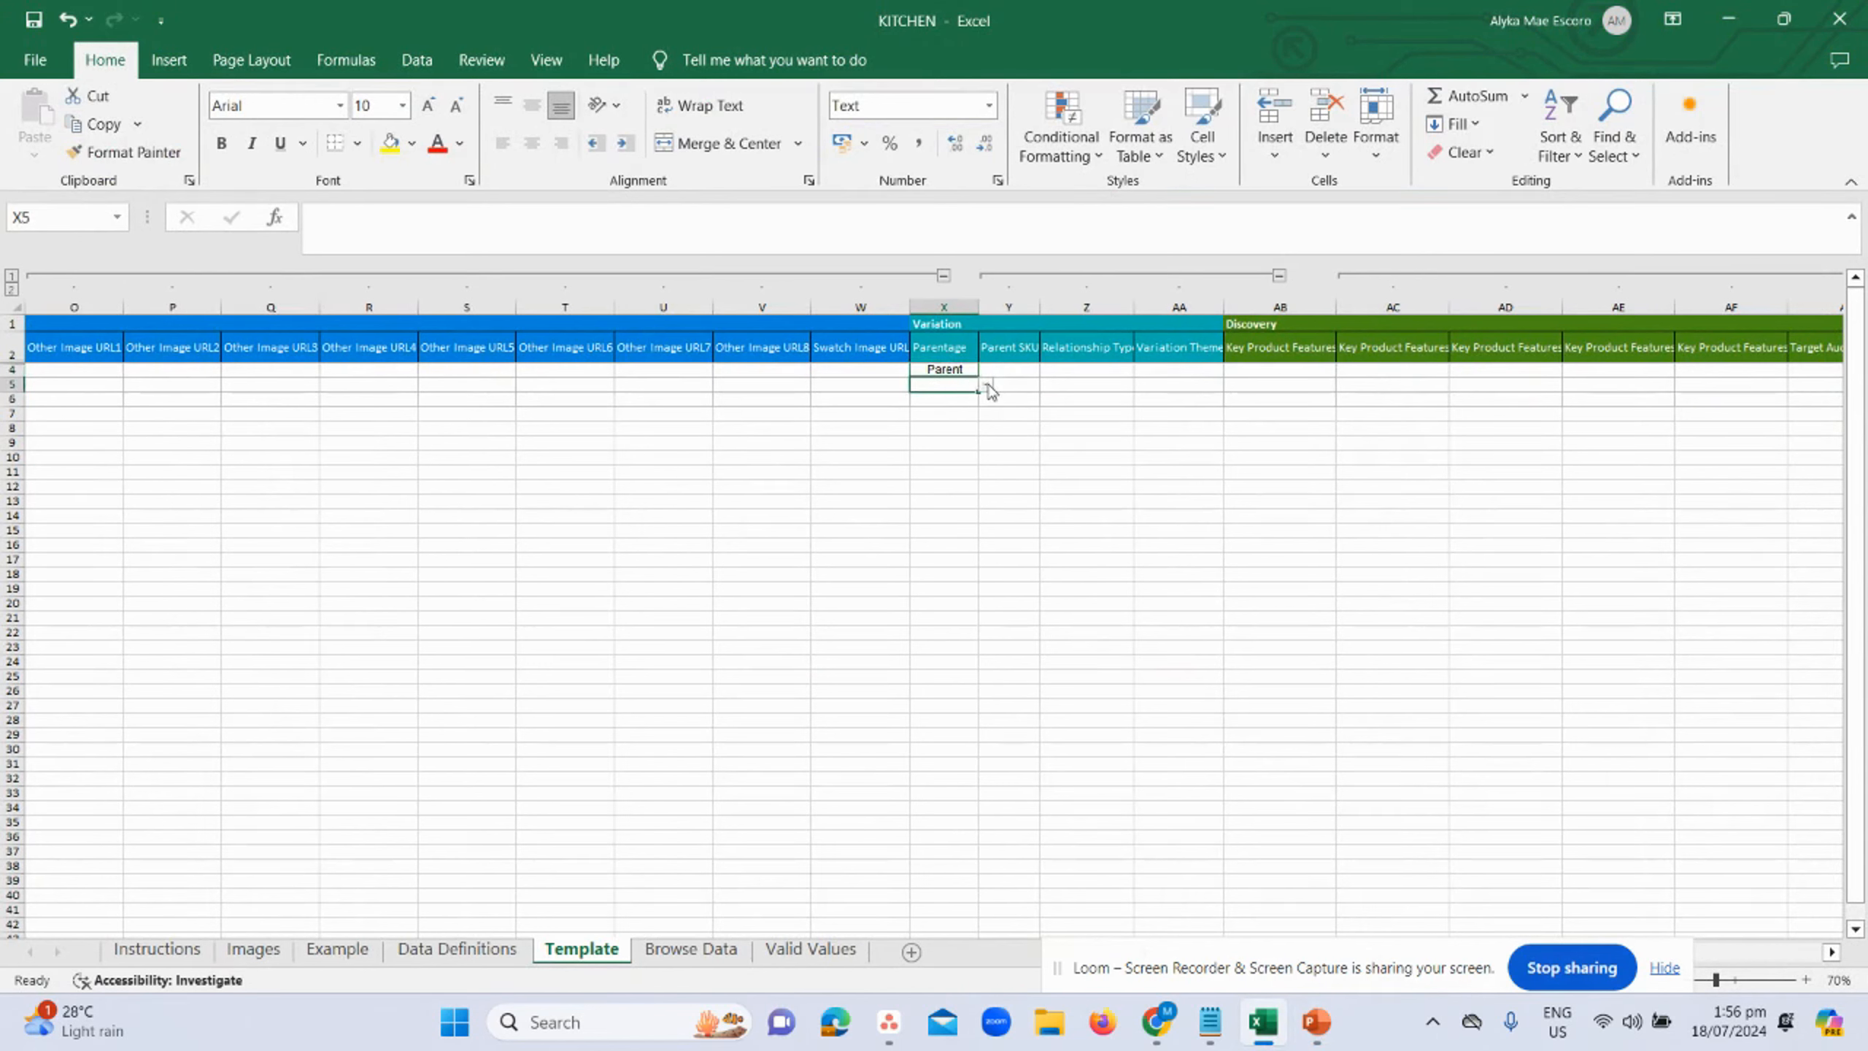
left_click(986, 383)
left_click(934, 410)
left_click(977, 399)
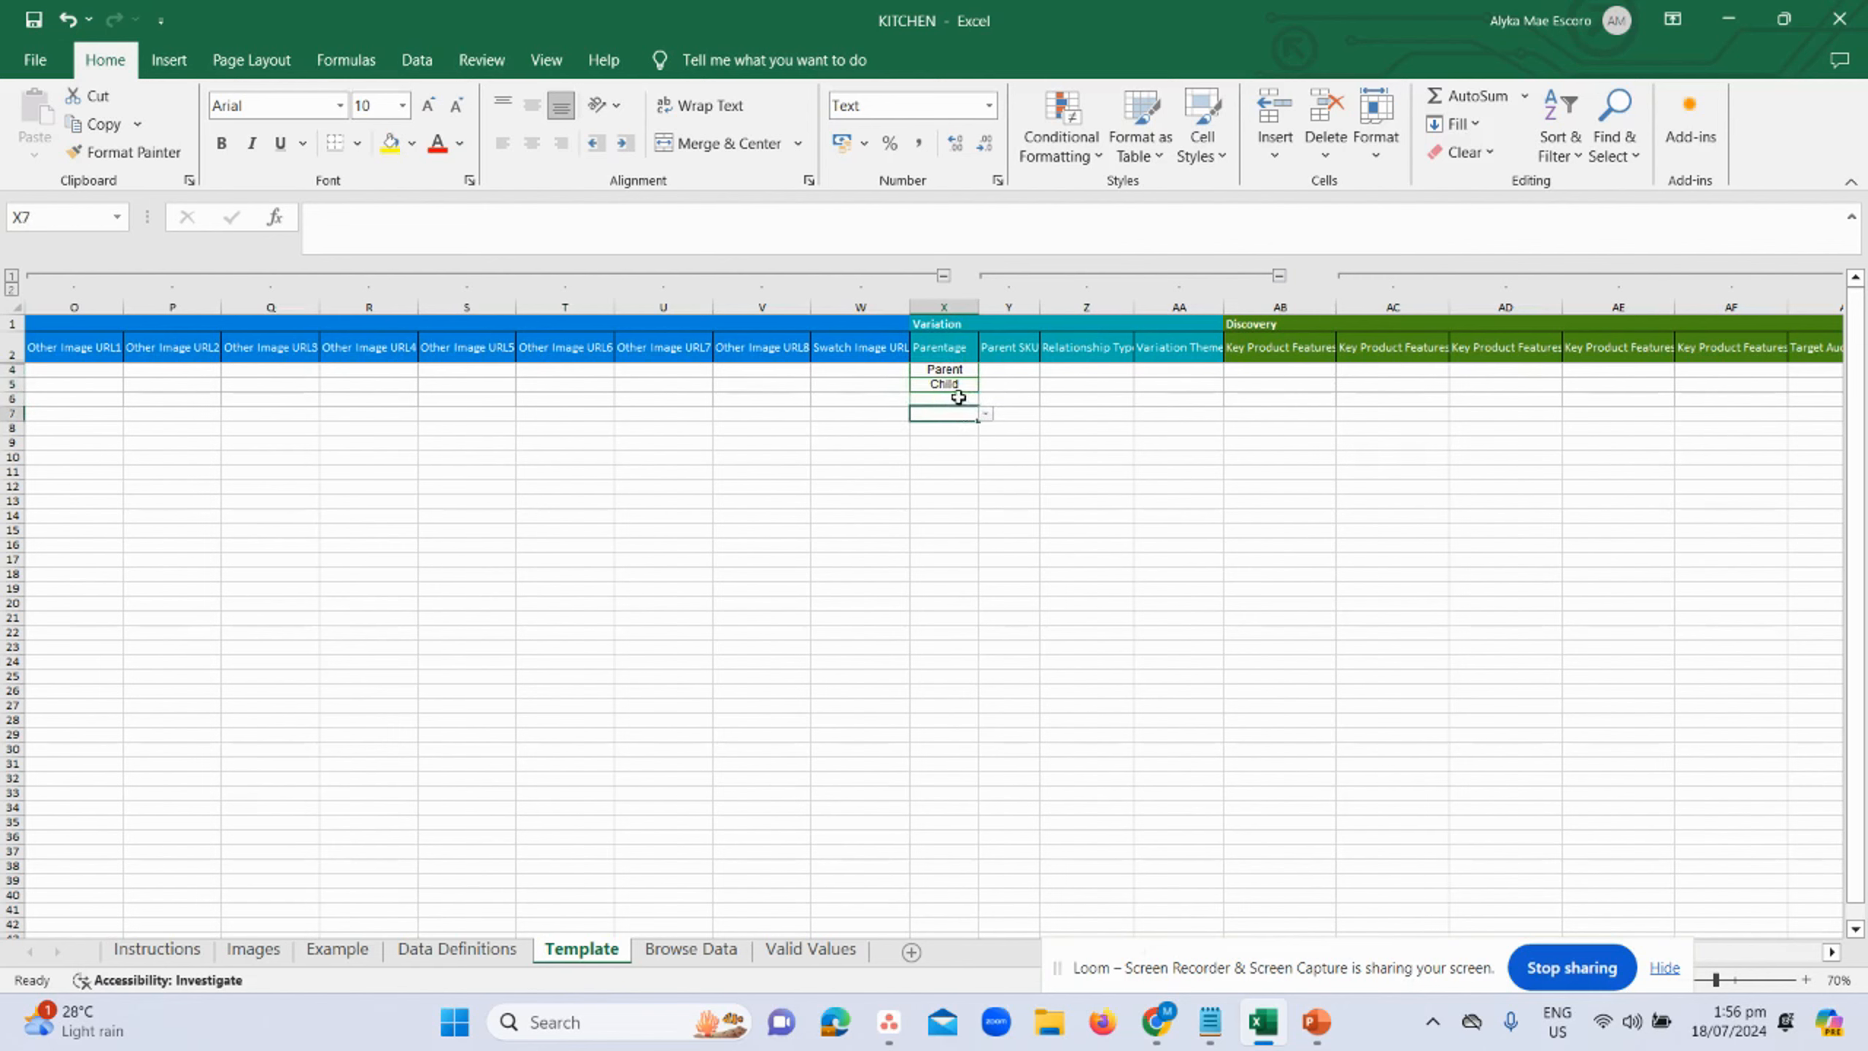
left_click(986, 400)
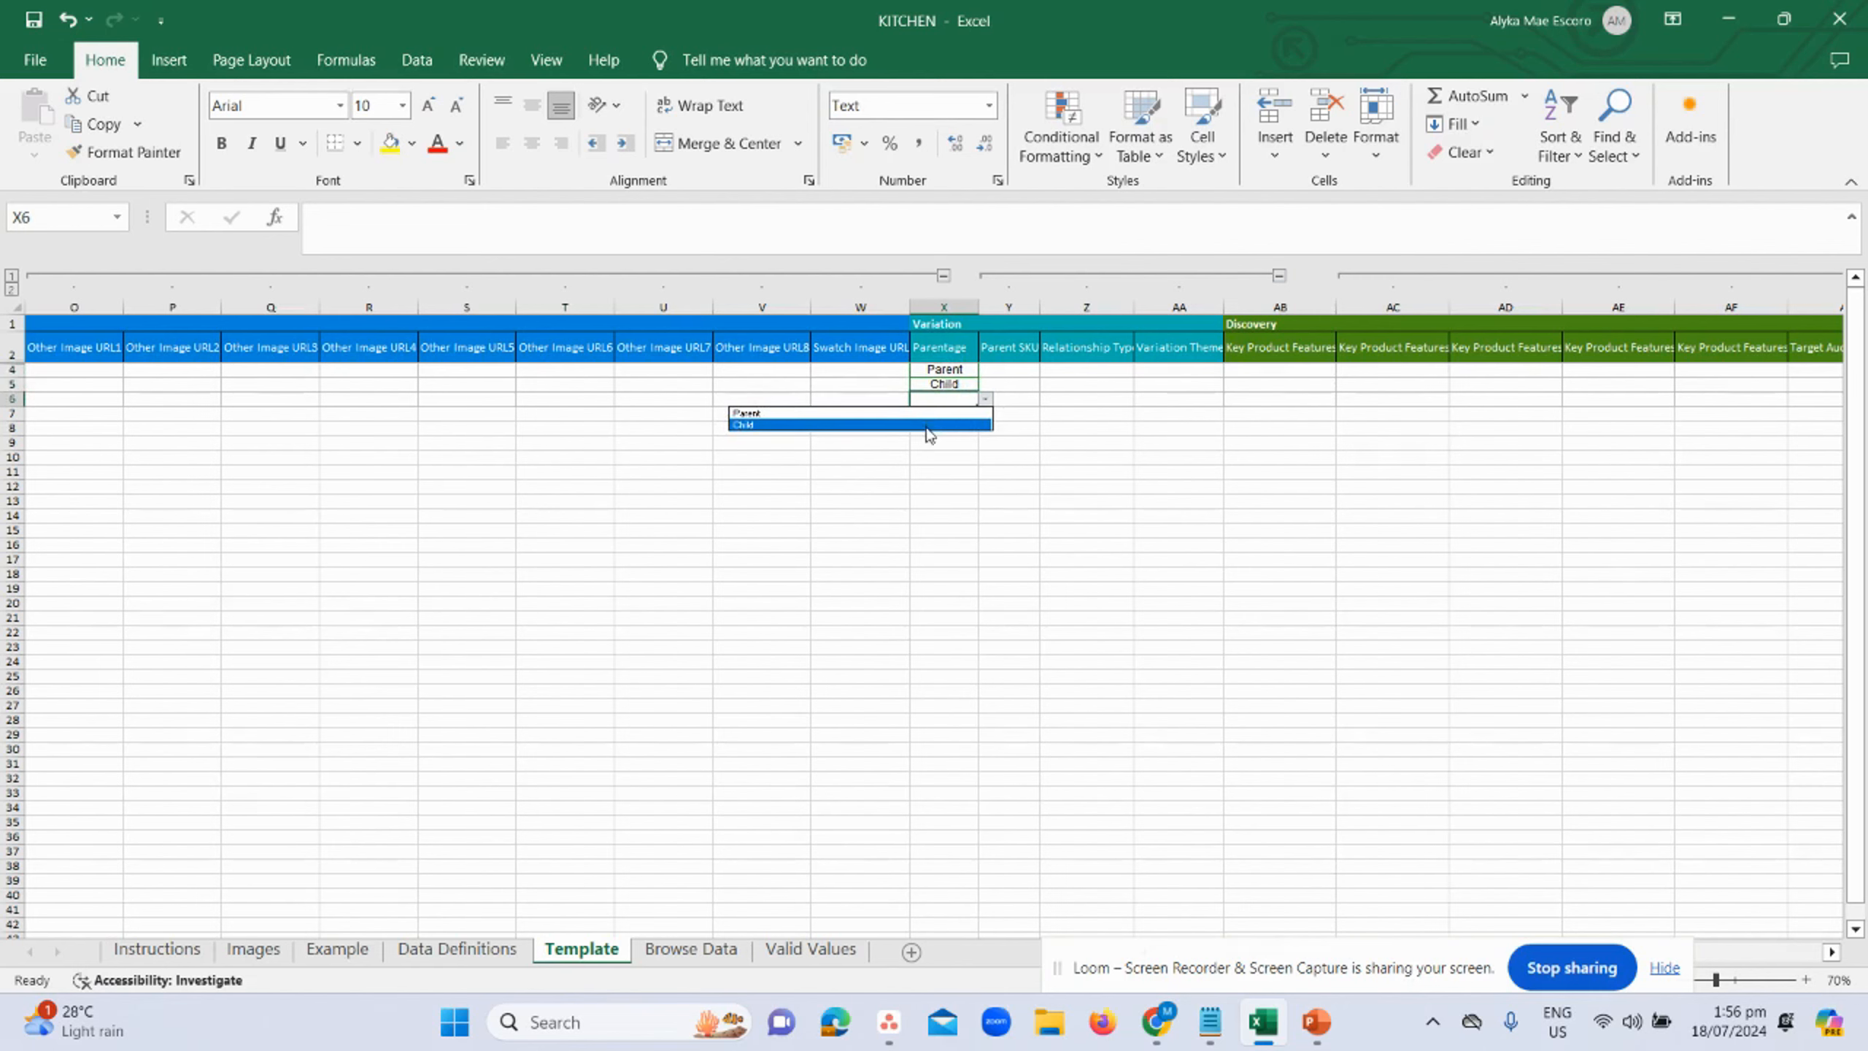
left_click(933, 431)
left_click(1082, 456)
- Copy the parent's Seller SKU, RoundLabels_Parent, from B4 for use in the Parent SKU column
left_click(1013, 384)
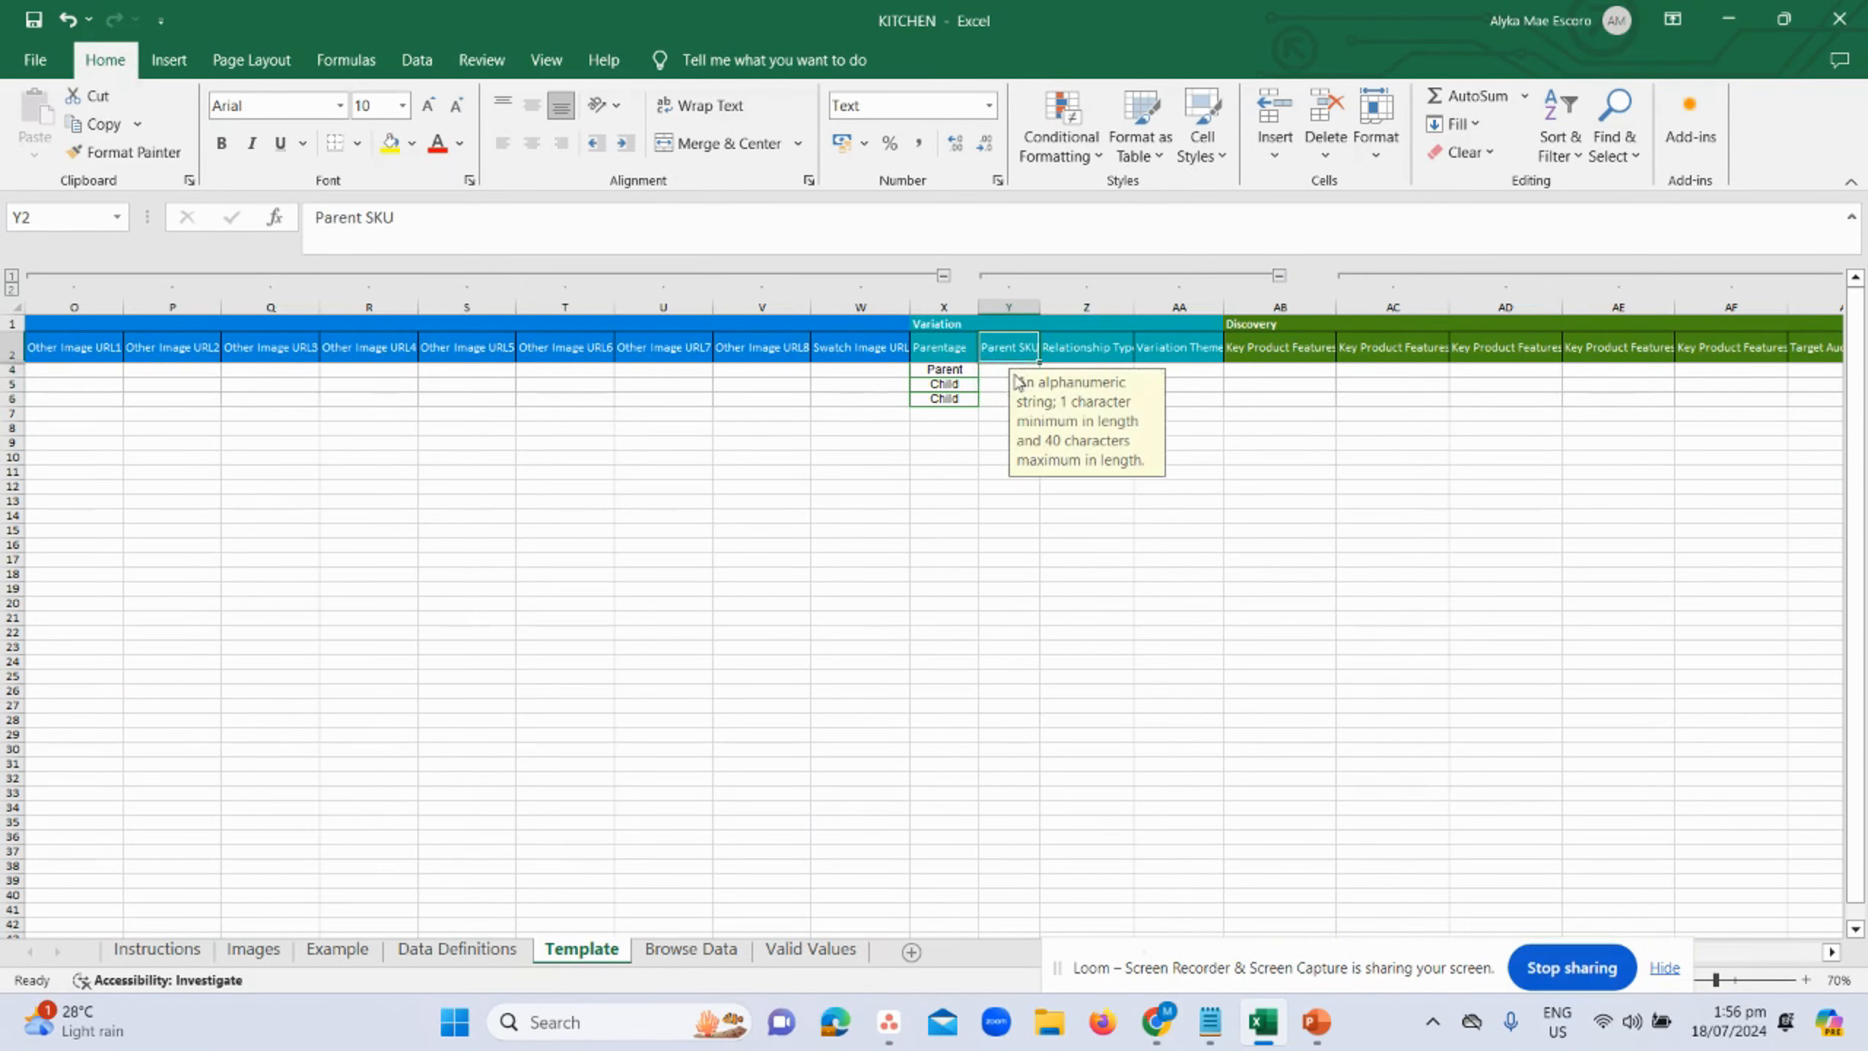
key("alt+Tab")
key("alt+Tab")
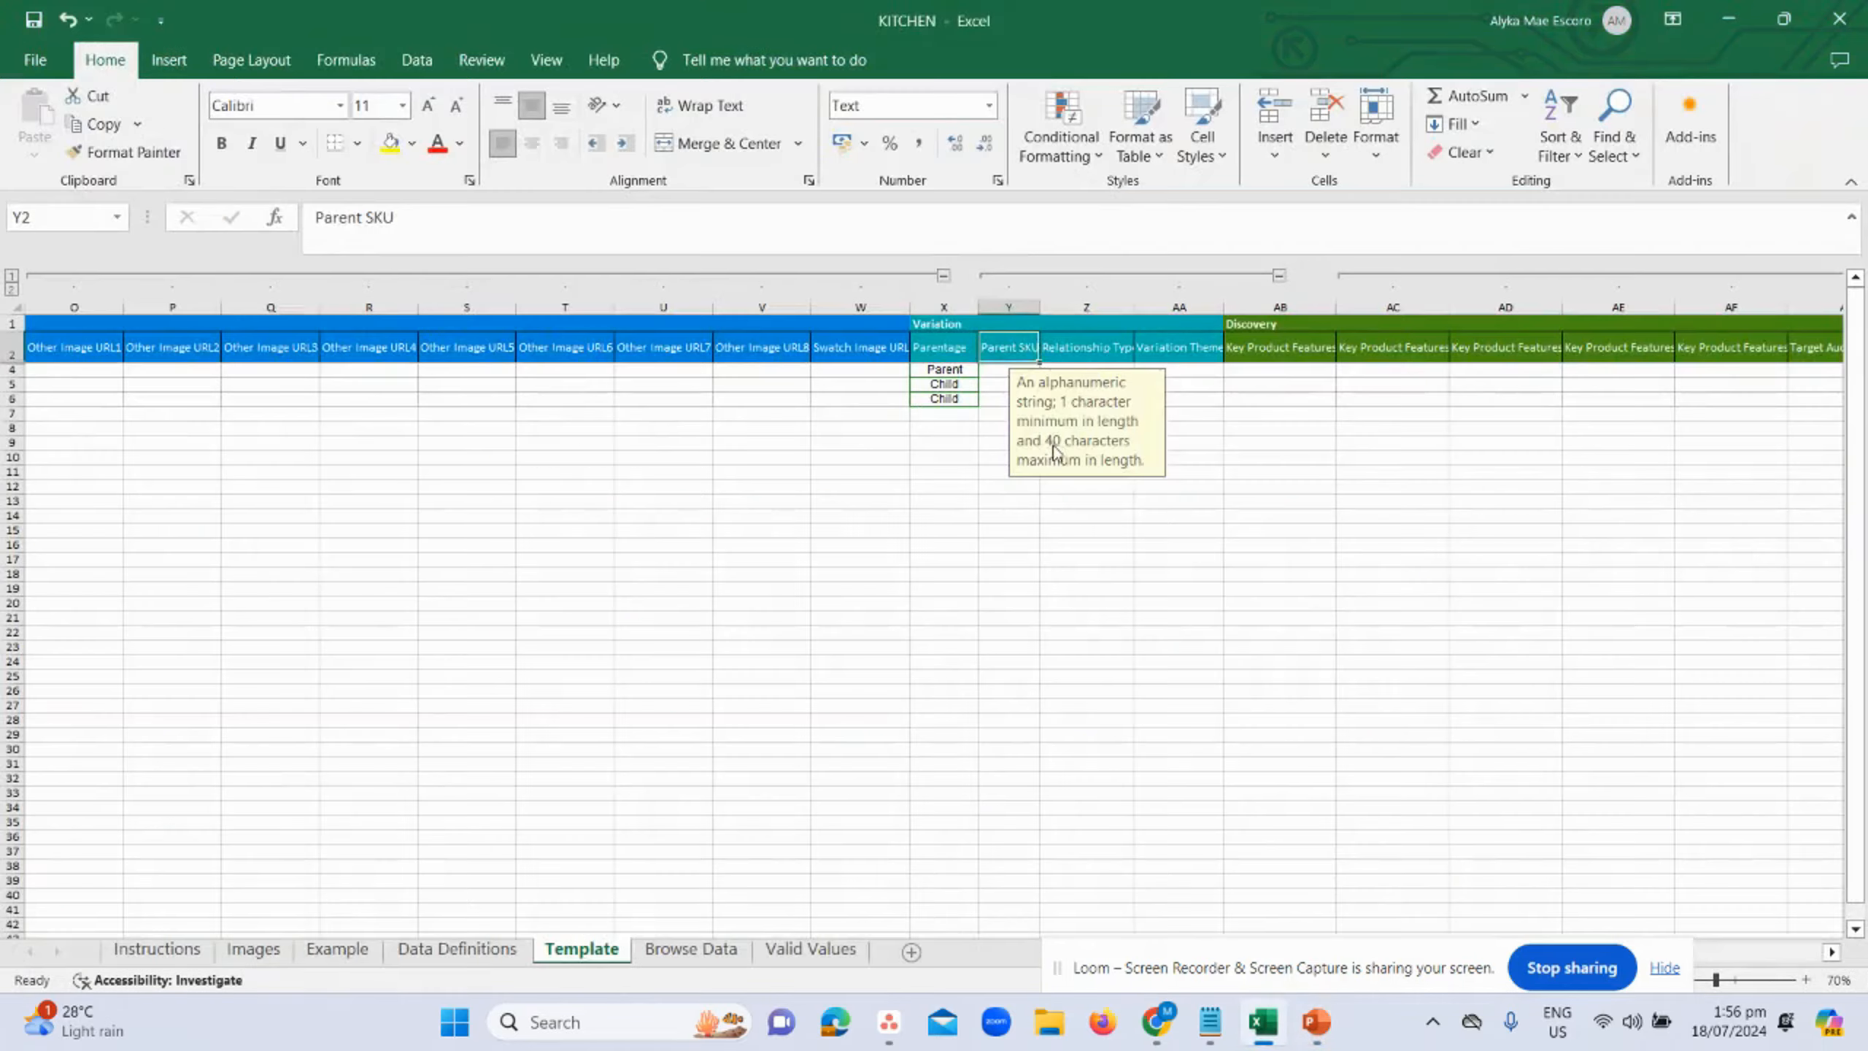
left_click(970, 442)
left_click(1022, 383)
key("Left")
key("Left")
key("Left")
key("Left")
key("Left")
key("Left")
key("Left")
key("Left")
key("Left")
key("Left")
key("Left")
key("Left")
key("Left")
key("Left")
key("Left")
key("Left")
key("Left")
key("Left")
key("Left")
key("Left")
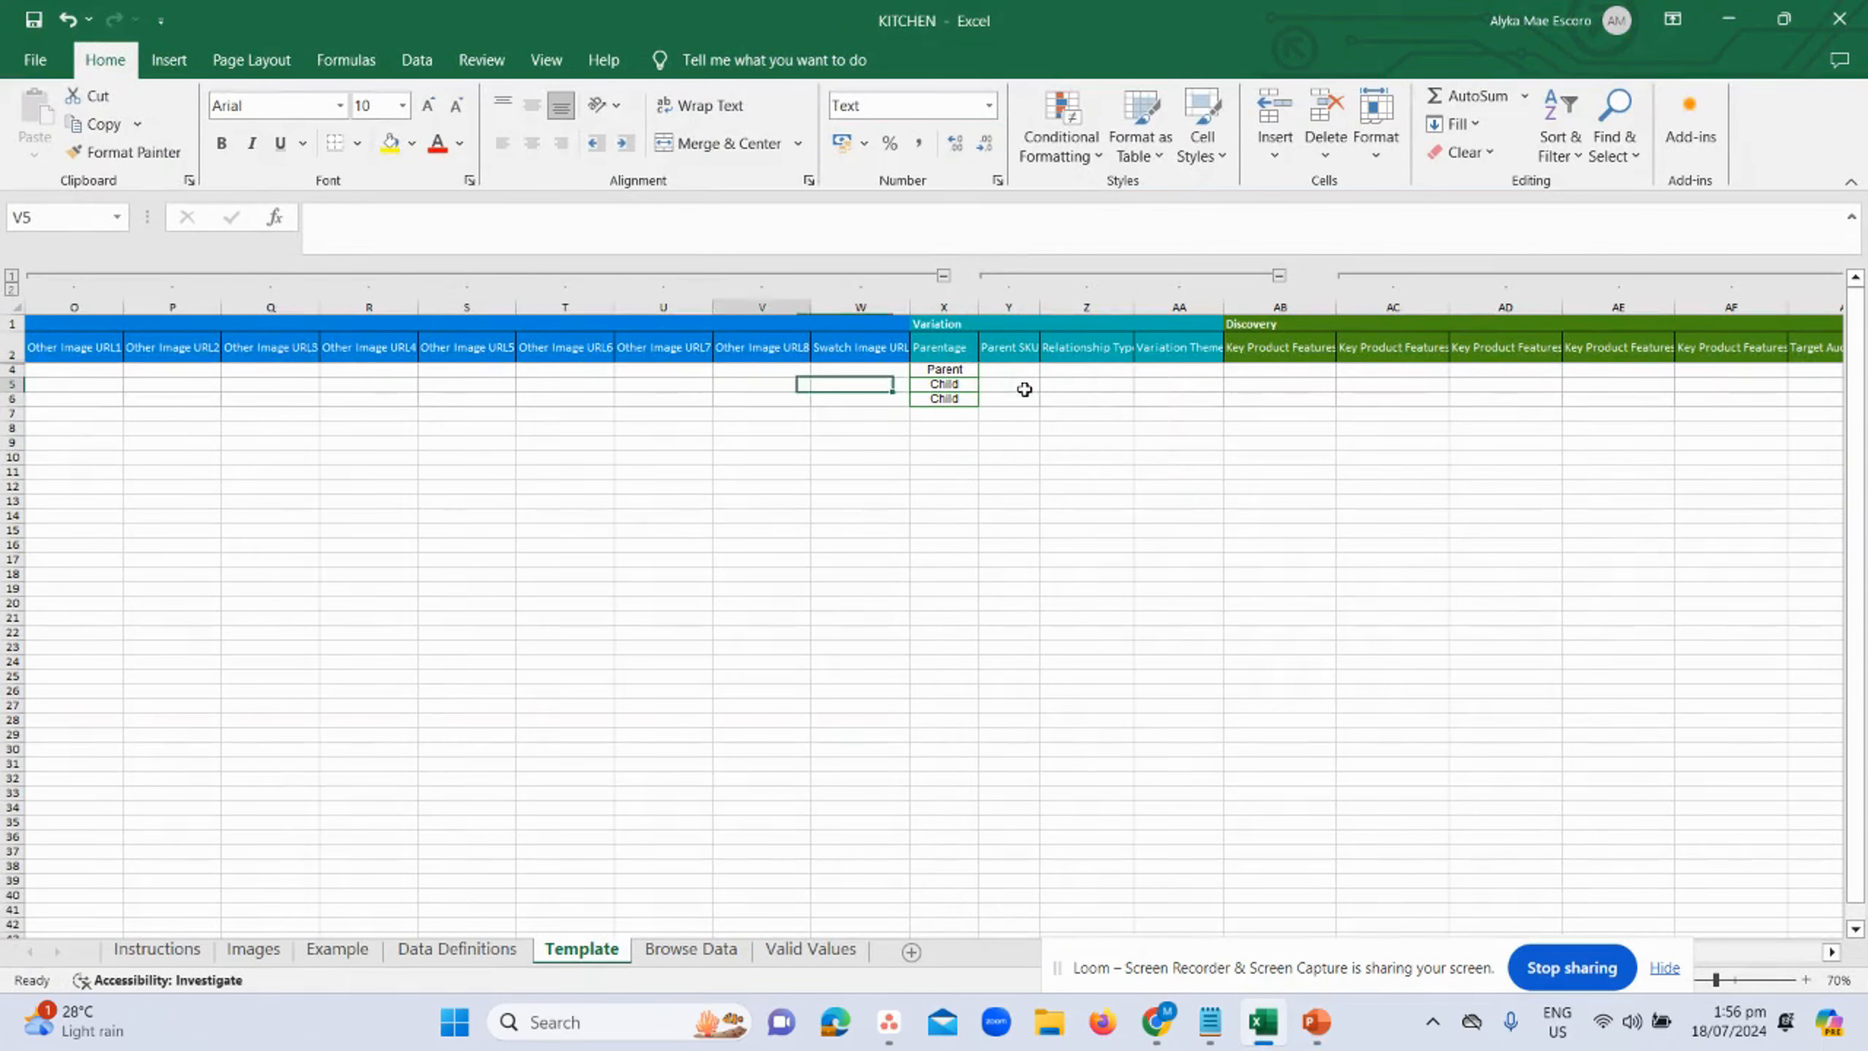
key("Up")
key("Right")
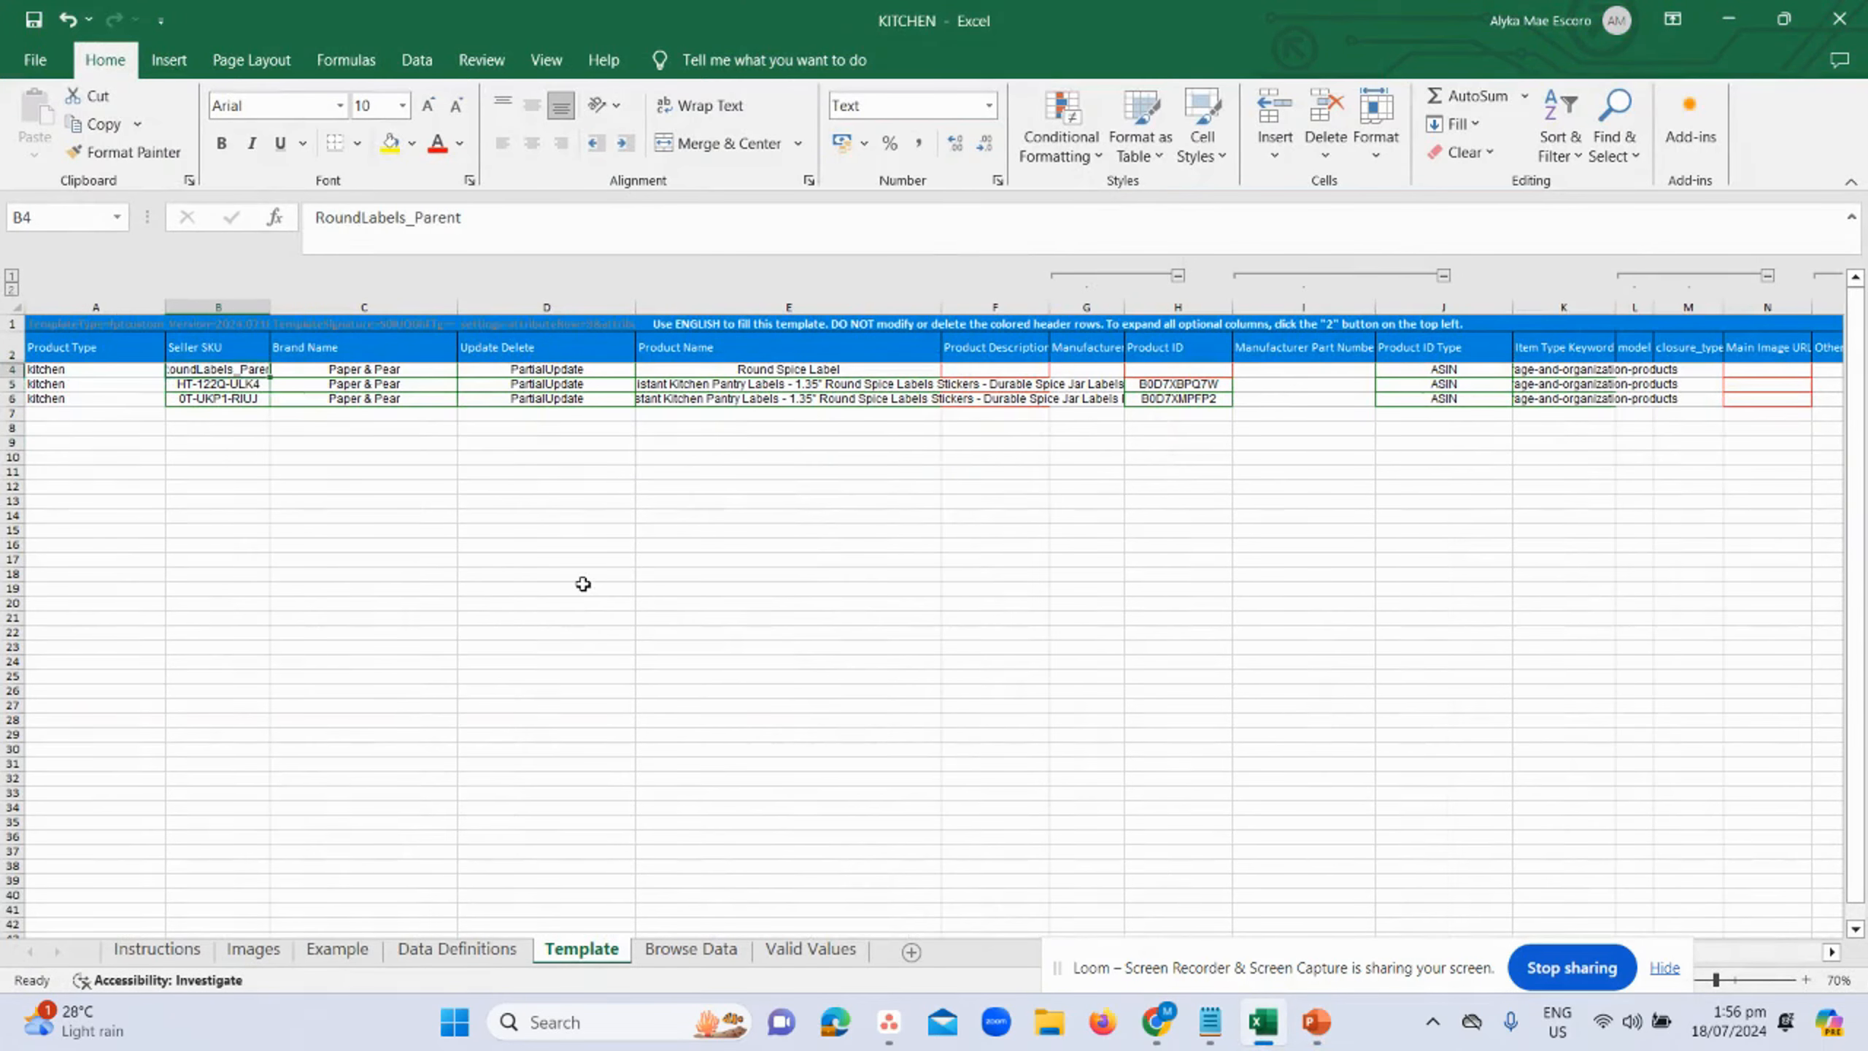
key("ctrl+c")
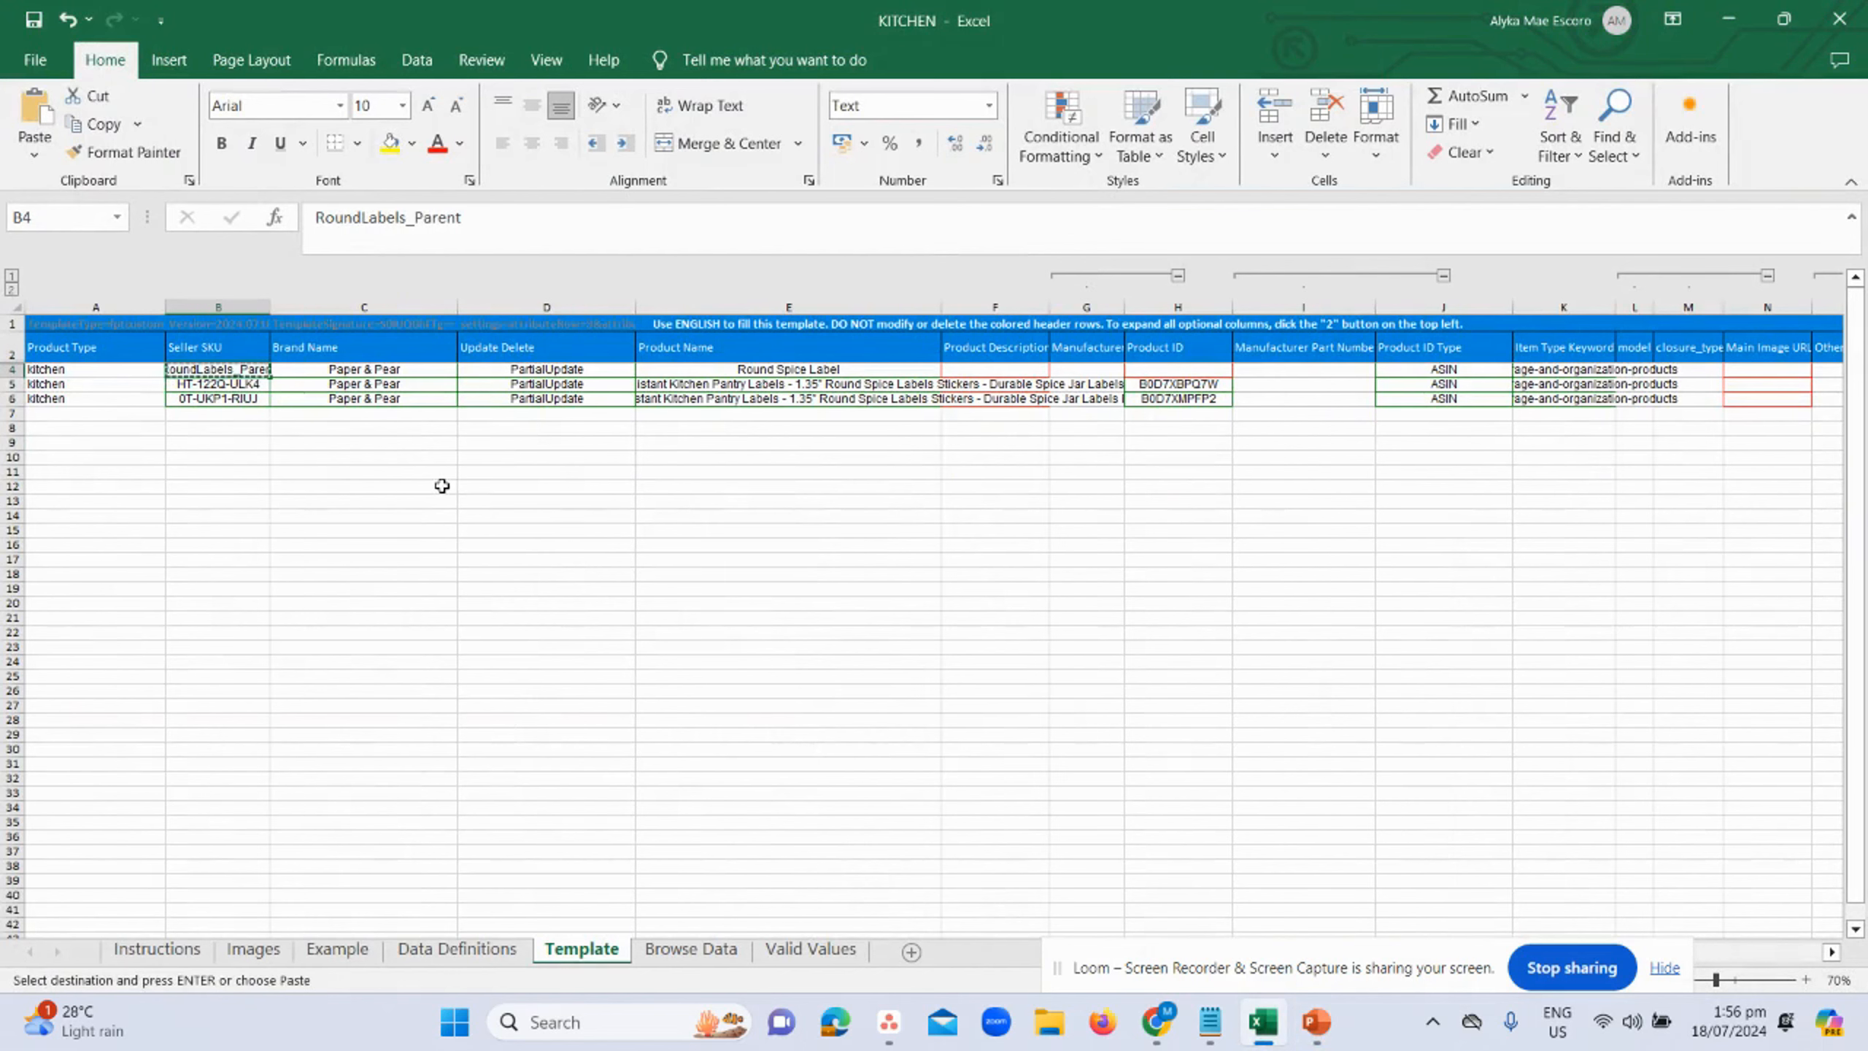
- Paste RoundLabels_Parent as the Parent SKU of both child rows, cells Y5 and Y6
key("Down")
key("Right")
key("Right")
key("Right")
key("Right")
key("Right")
key("Right")
key("Right")
key("Right")
key("Right")
key("Right")
key("Right")
key("Right")
key("Right")
key("Right")
key("Right")
key("Right")
key("Right")
key("Right")
key("Right")
key("Right")
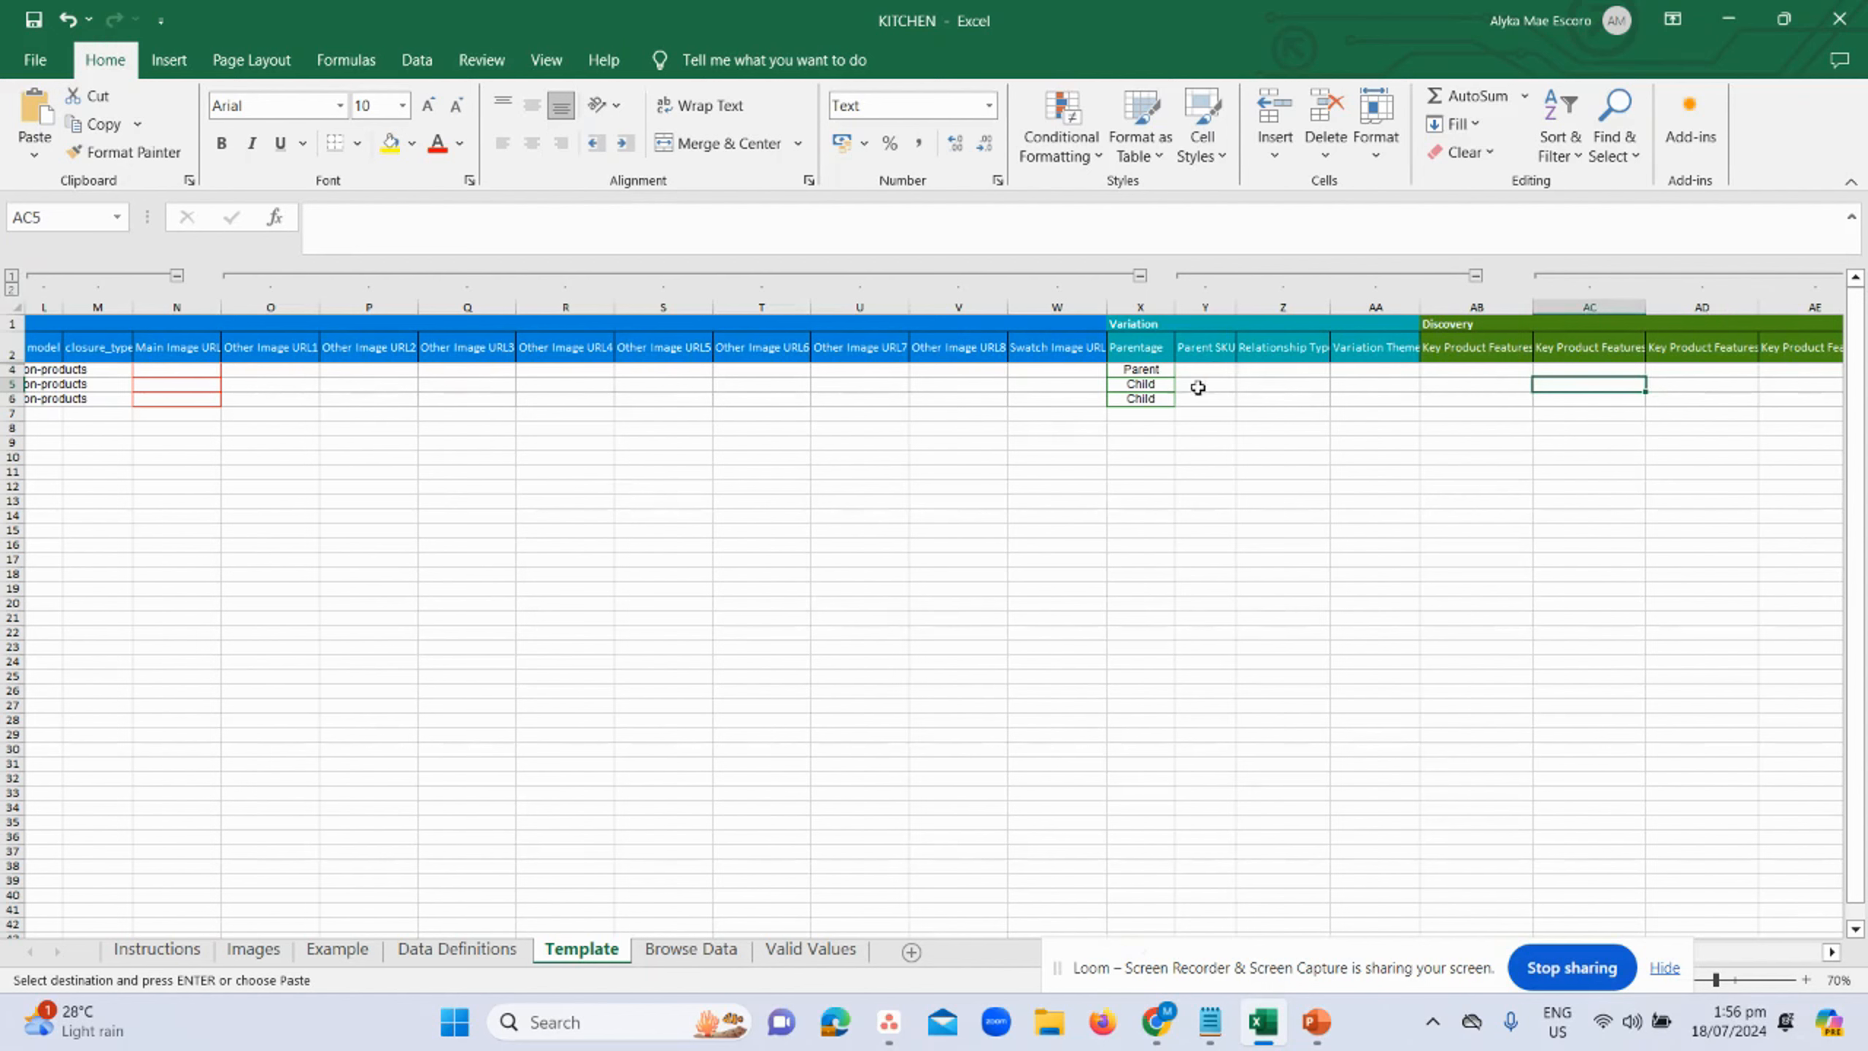
left_click(1206, 384)
key("ctrl+v")
left_click(1206, 398)
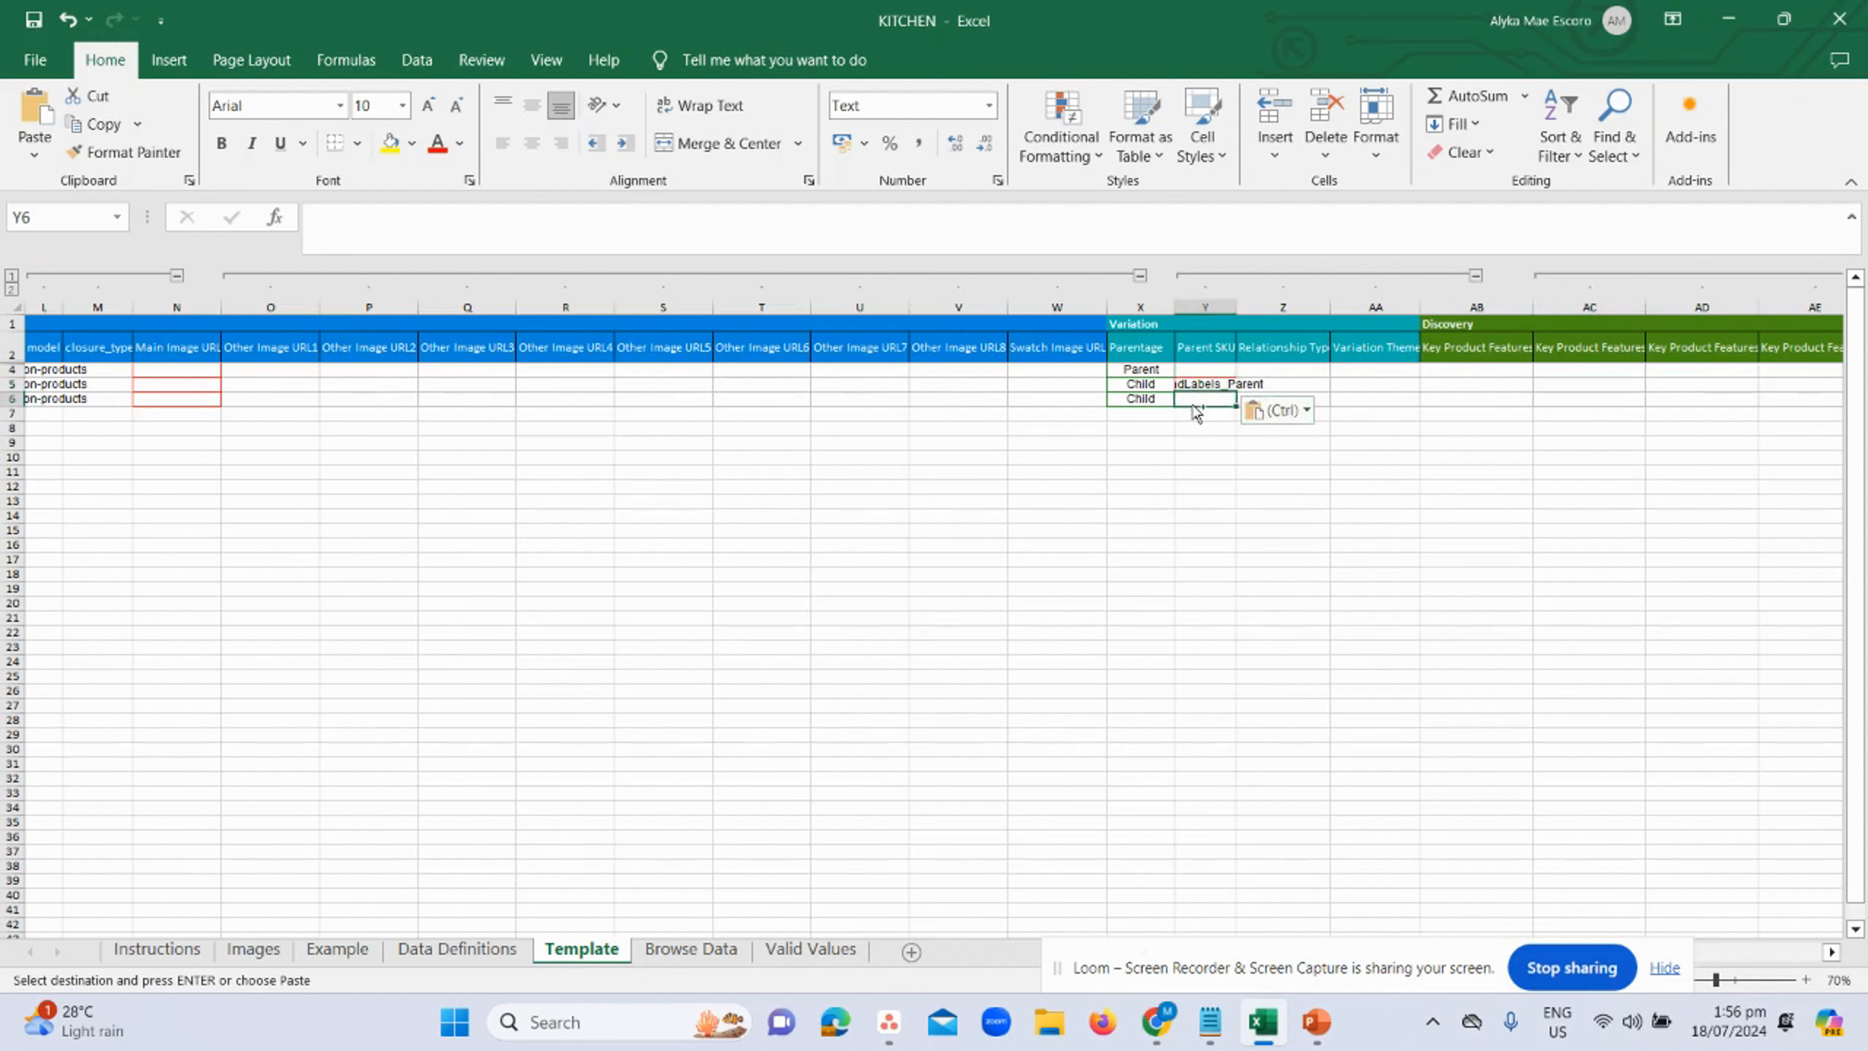
key("ctrl+v")
left_click(1199, 457)
left_click(1204, 366)
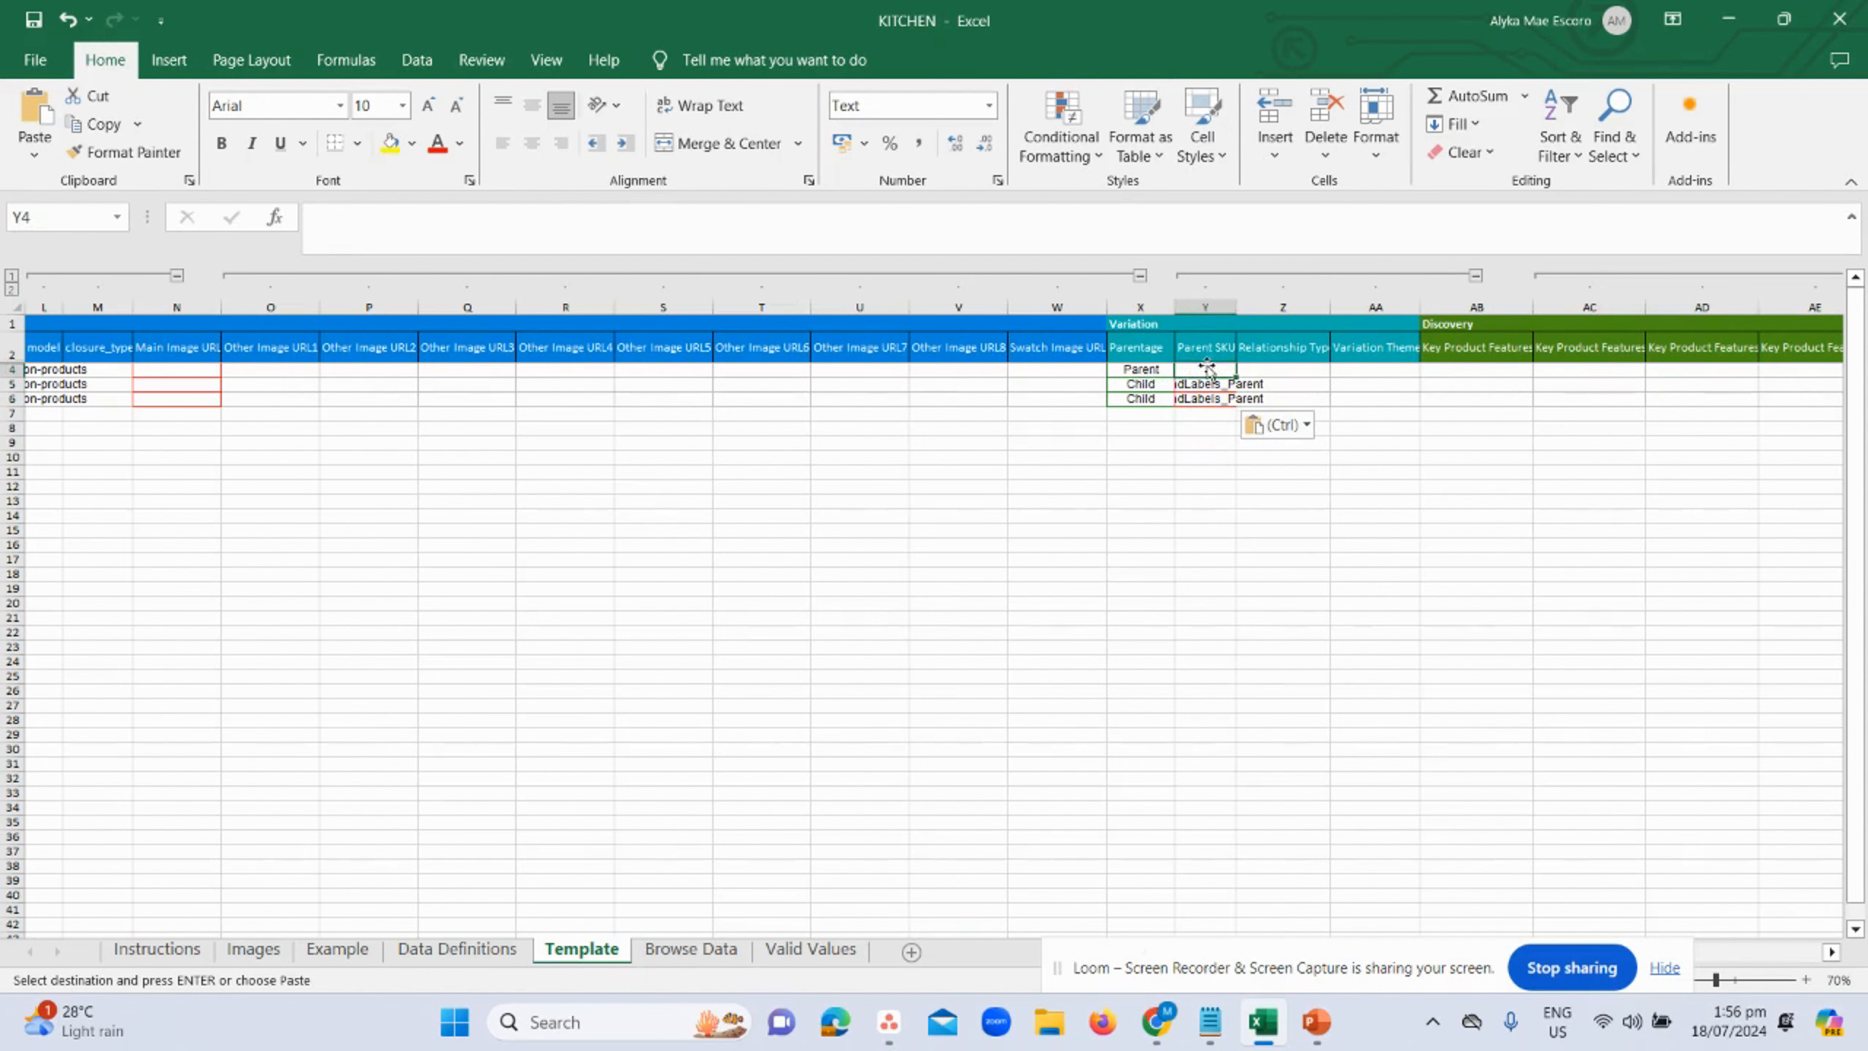
- Check the Relationship Type instruction on the Variation slide and set the first child's Relationship Type, cell Z5, to Variation
left_click(1250, 368)
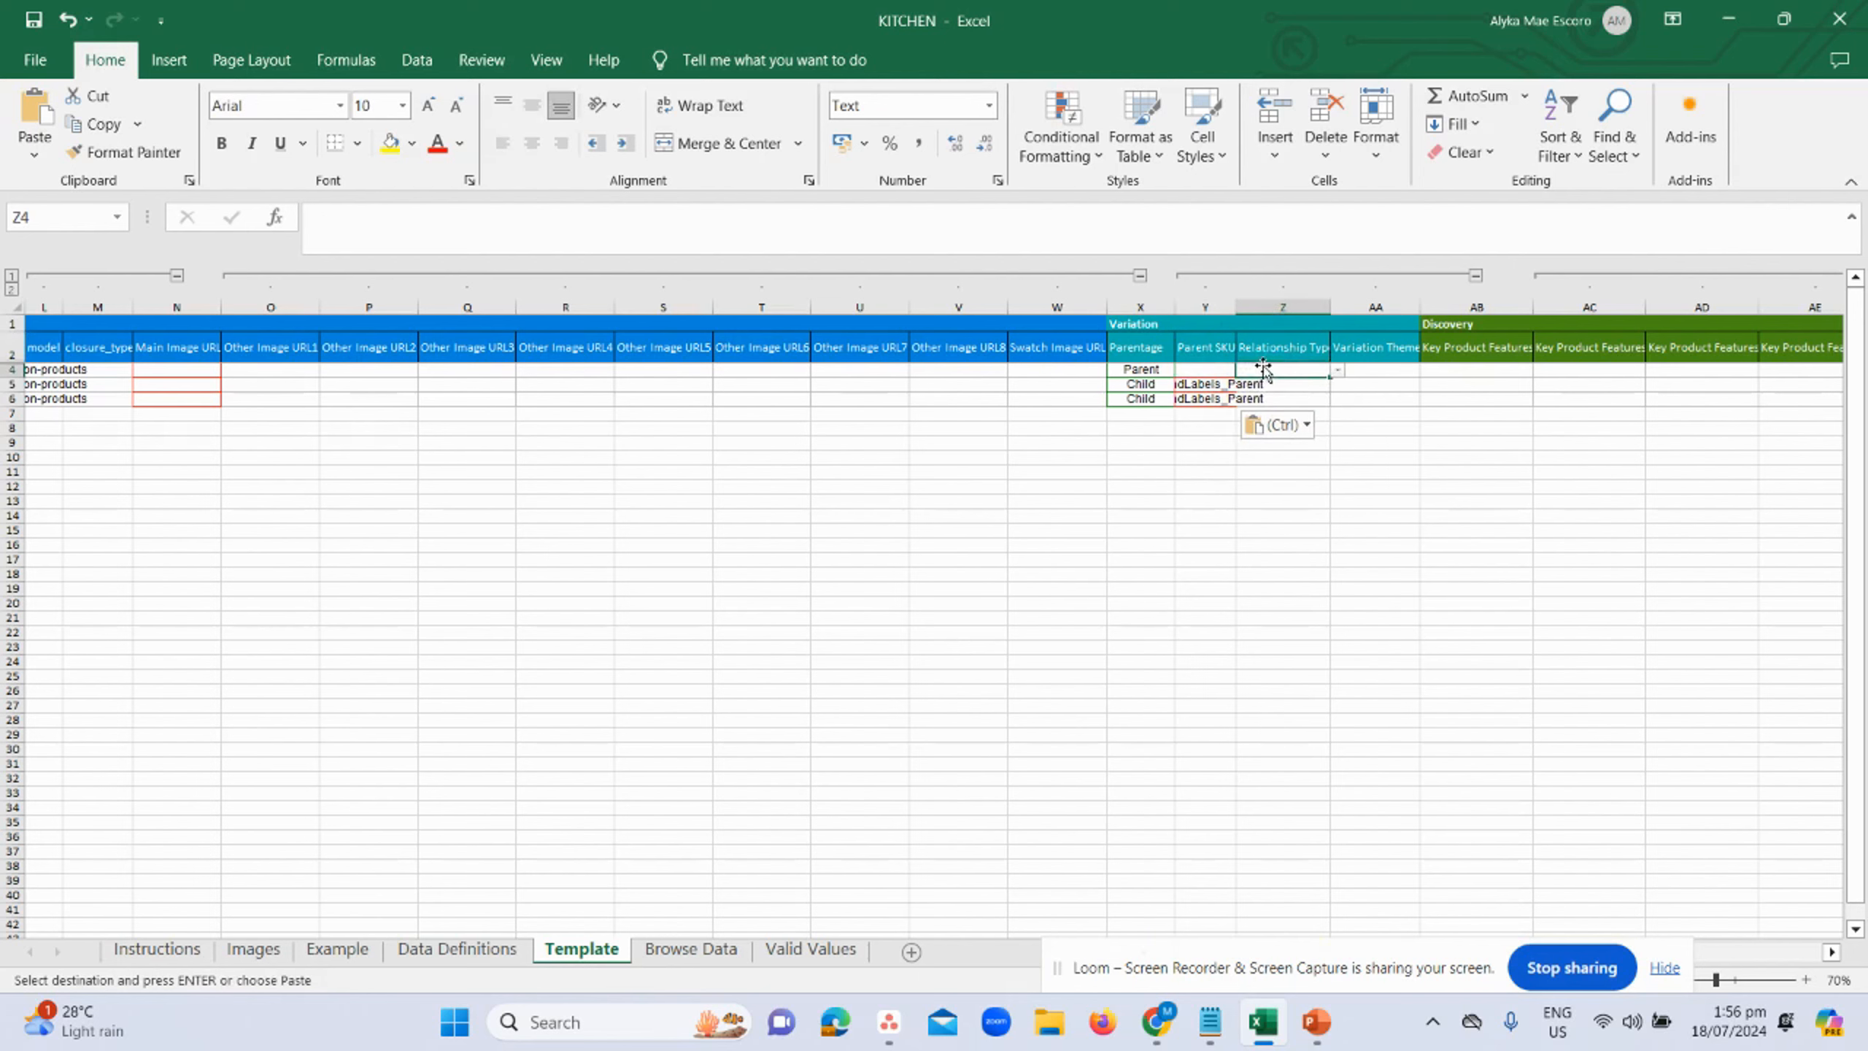
left_click(1305, 383)
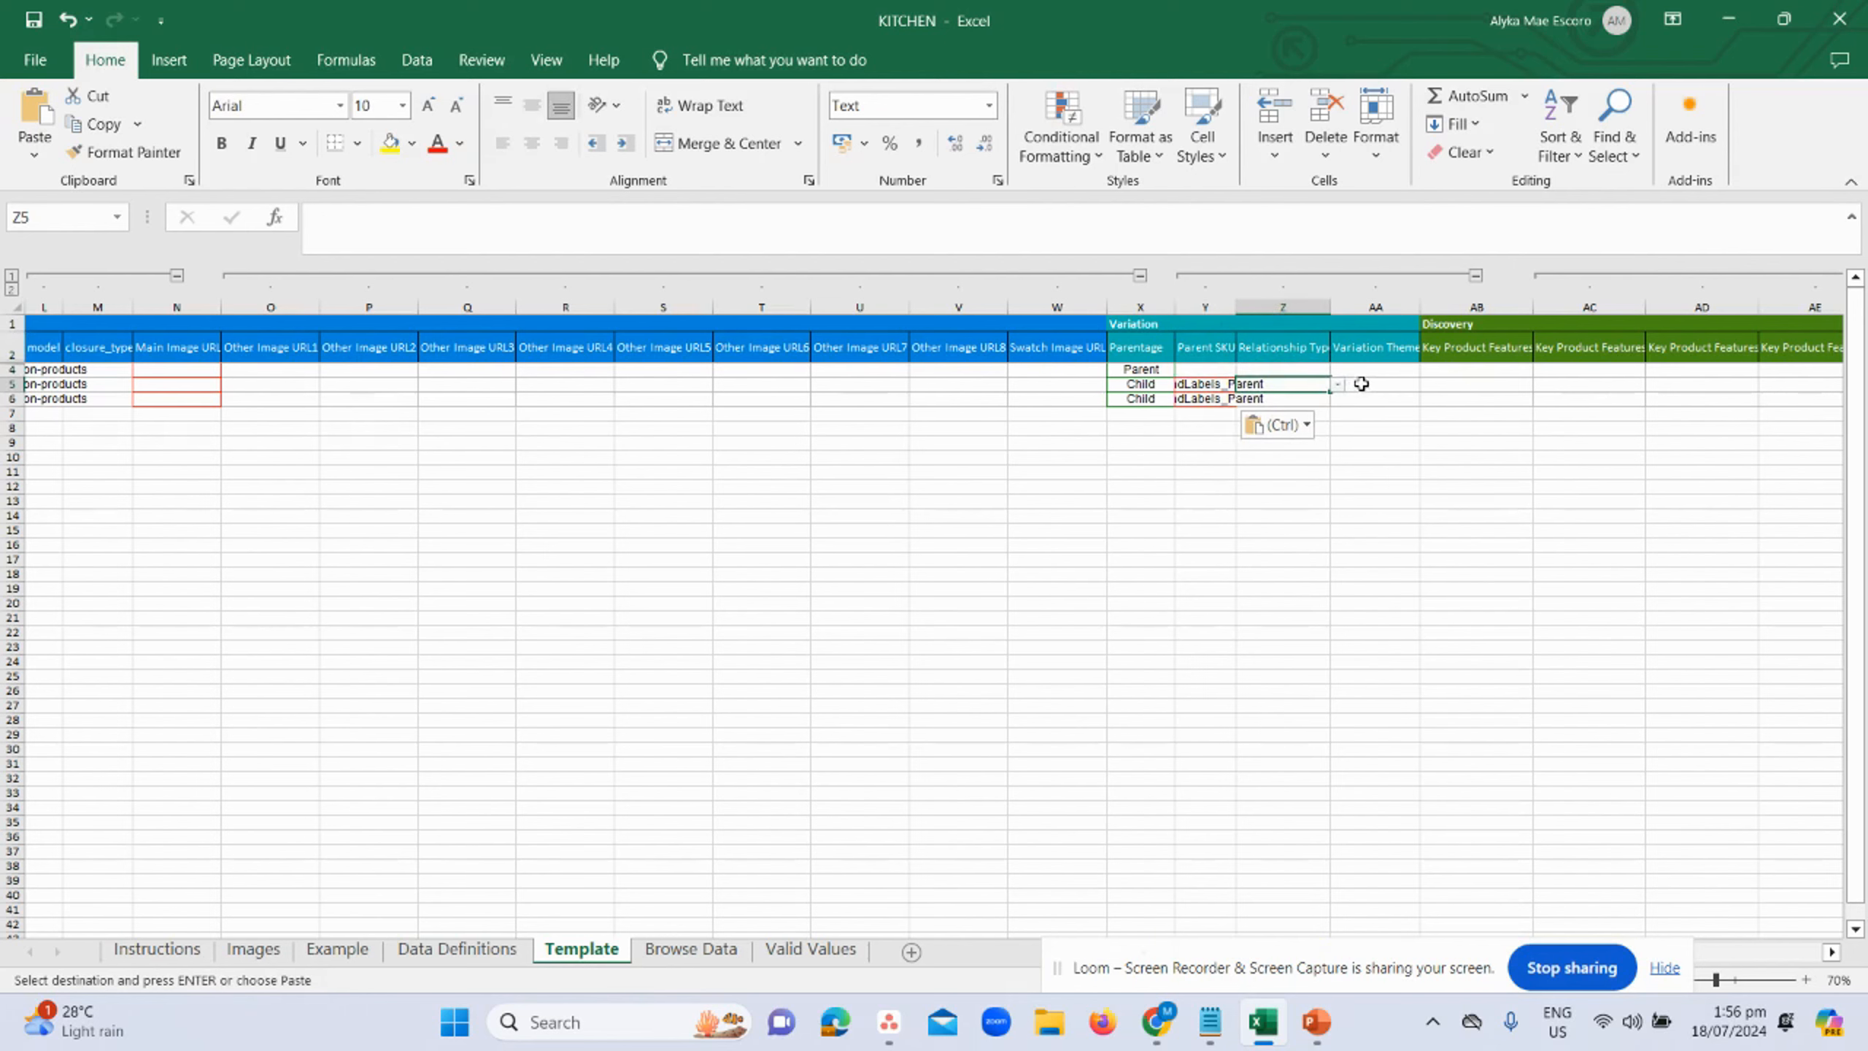
key("alt+Tab")
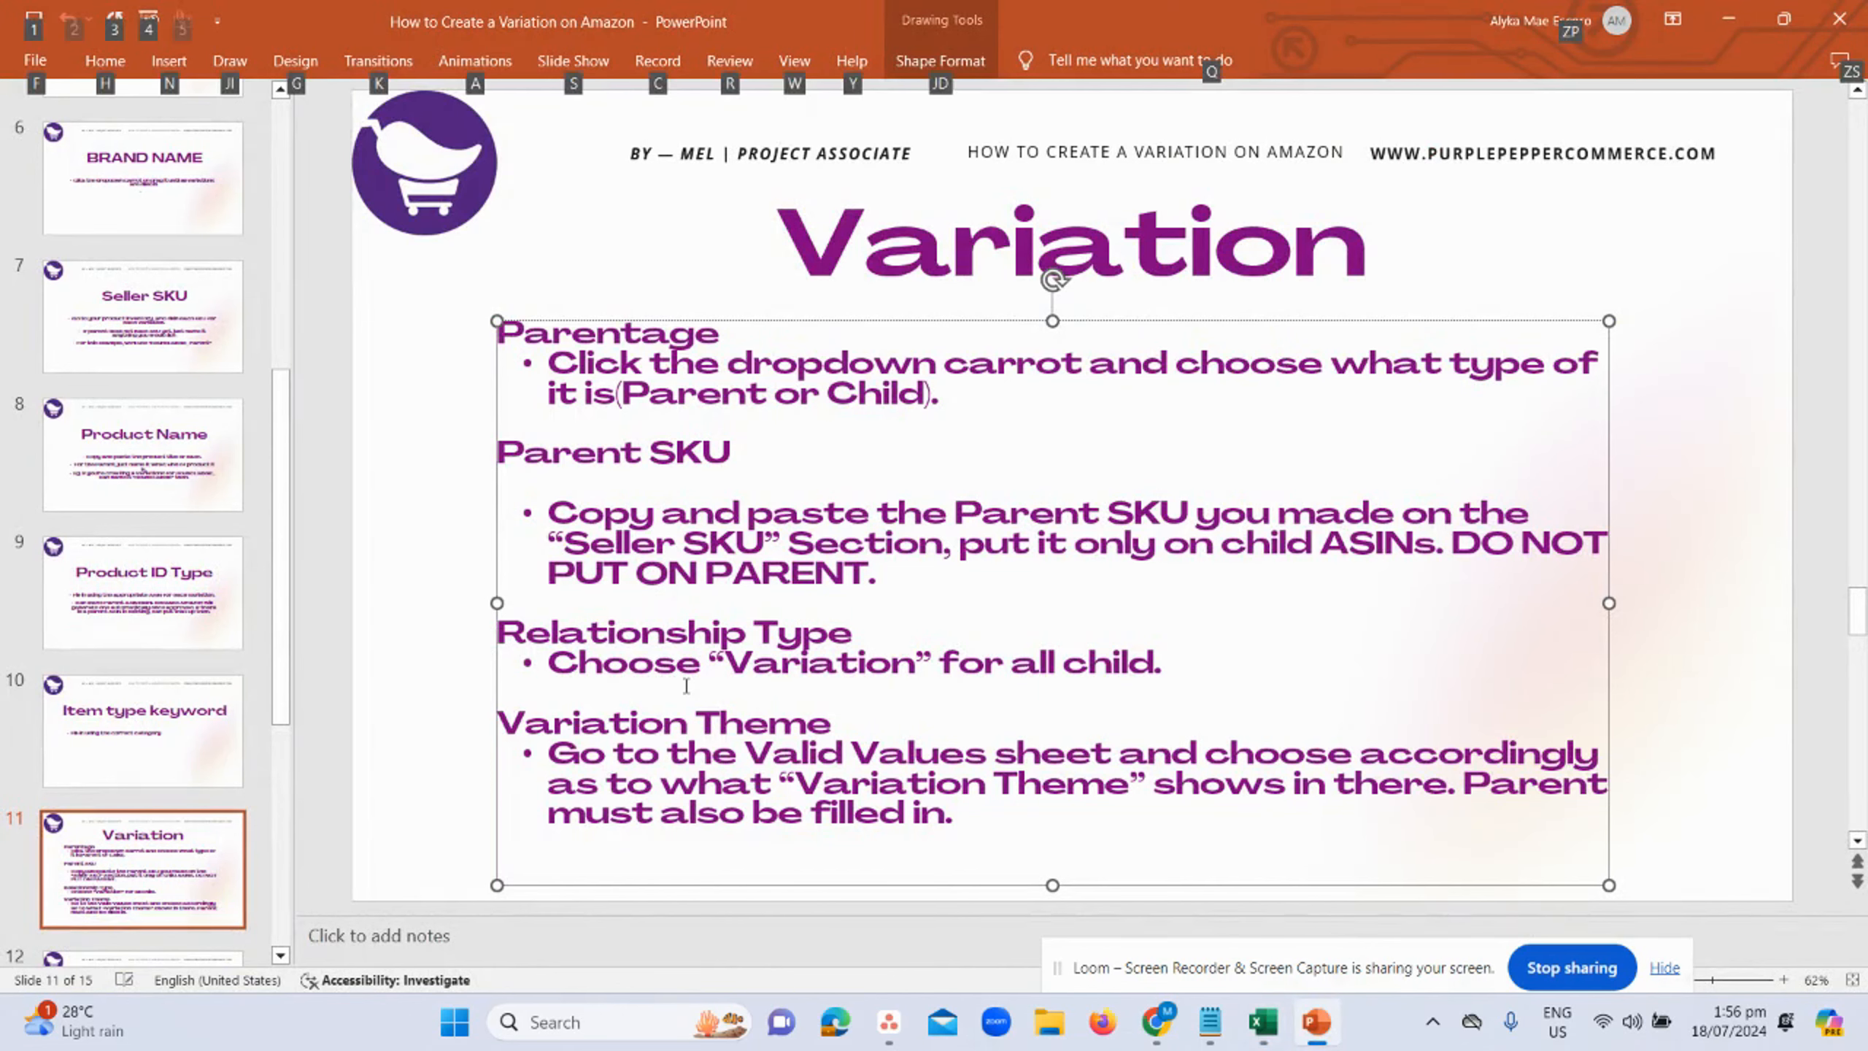
key("alt+Tab")
left_click(1284, 447)
left_click(1298, 385)
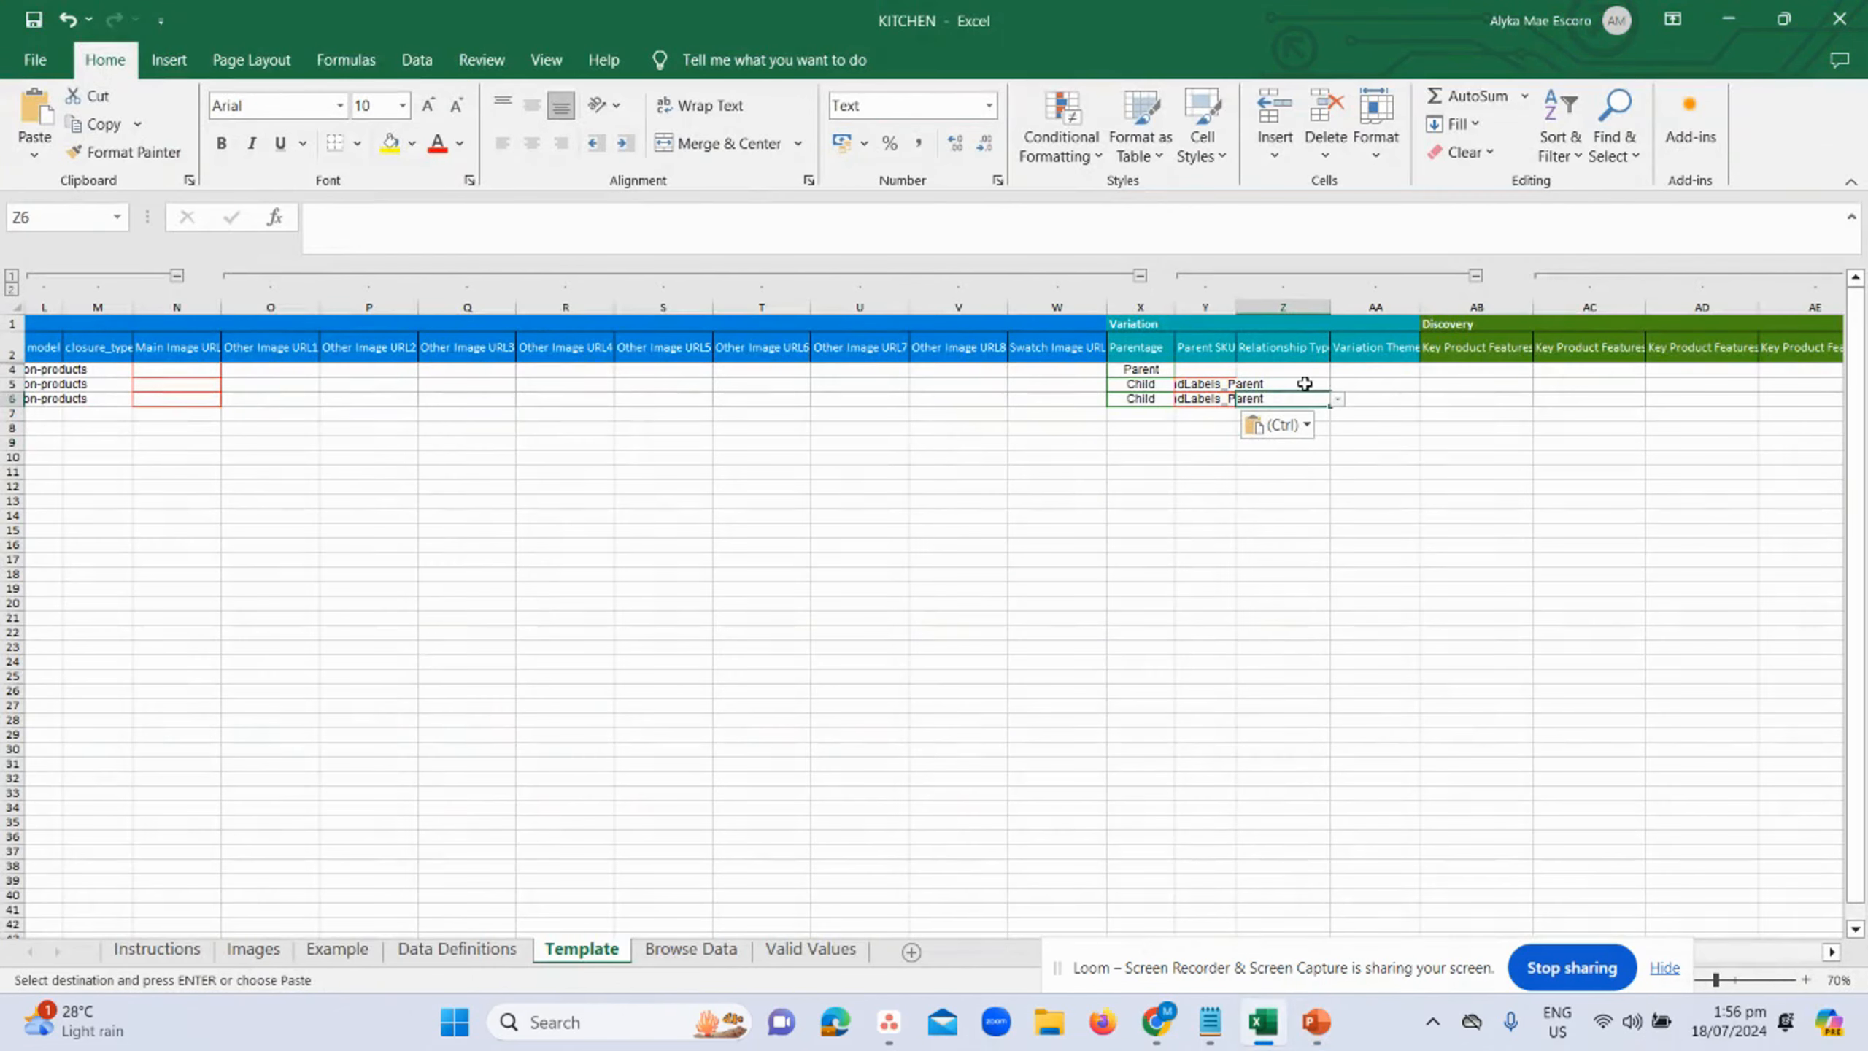
left_click(1338, 385)
left_click(1296, 410)
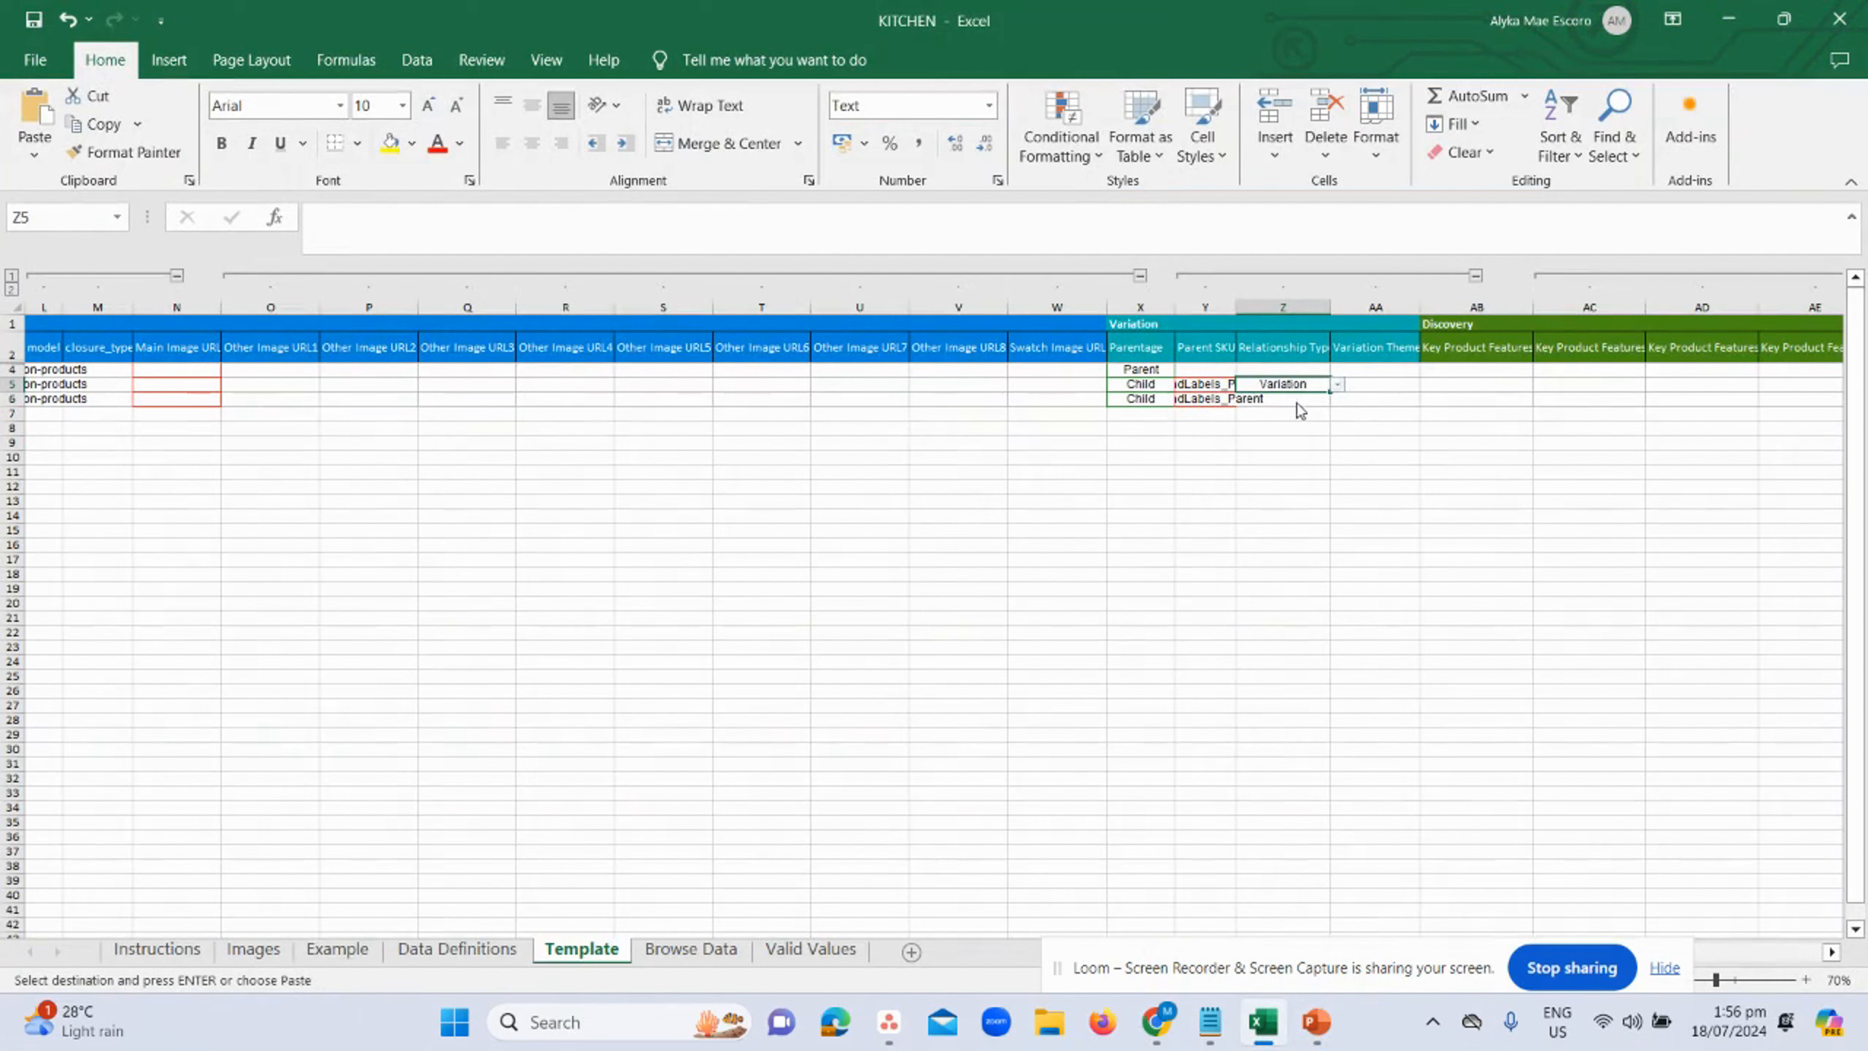
- Change the first child's Relationship Type in Z5 to Accessory and set it back to Variation
left_click(1337, 385)
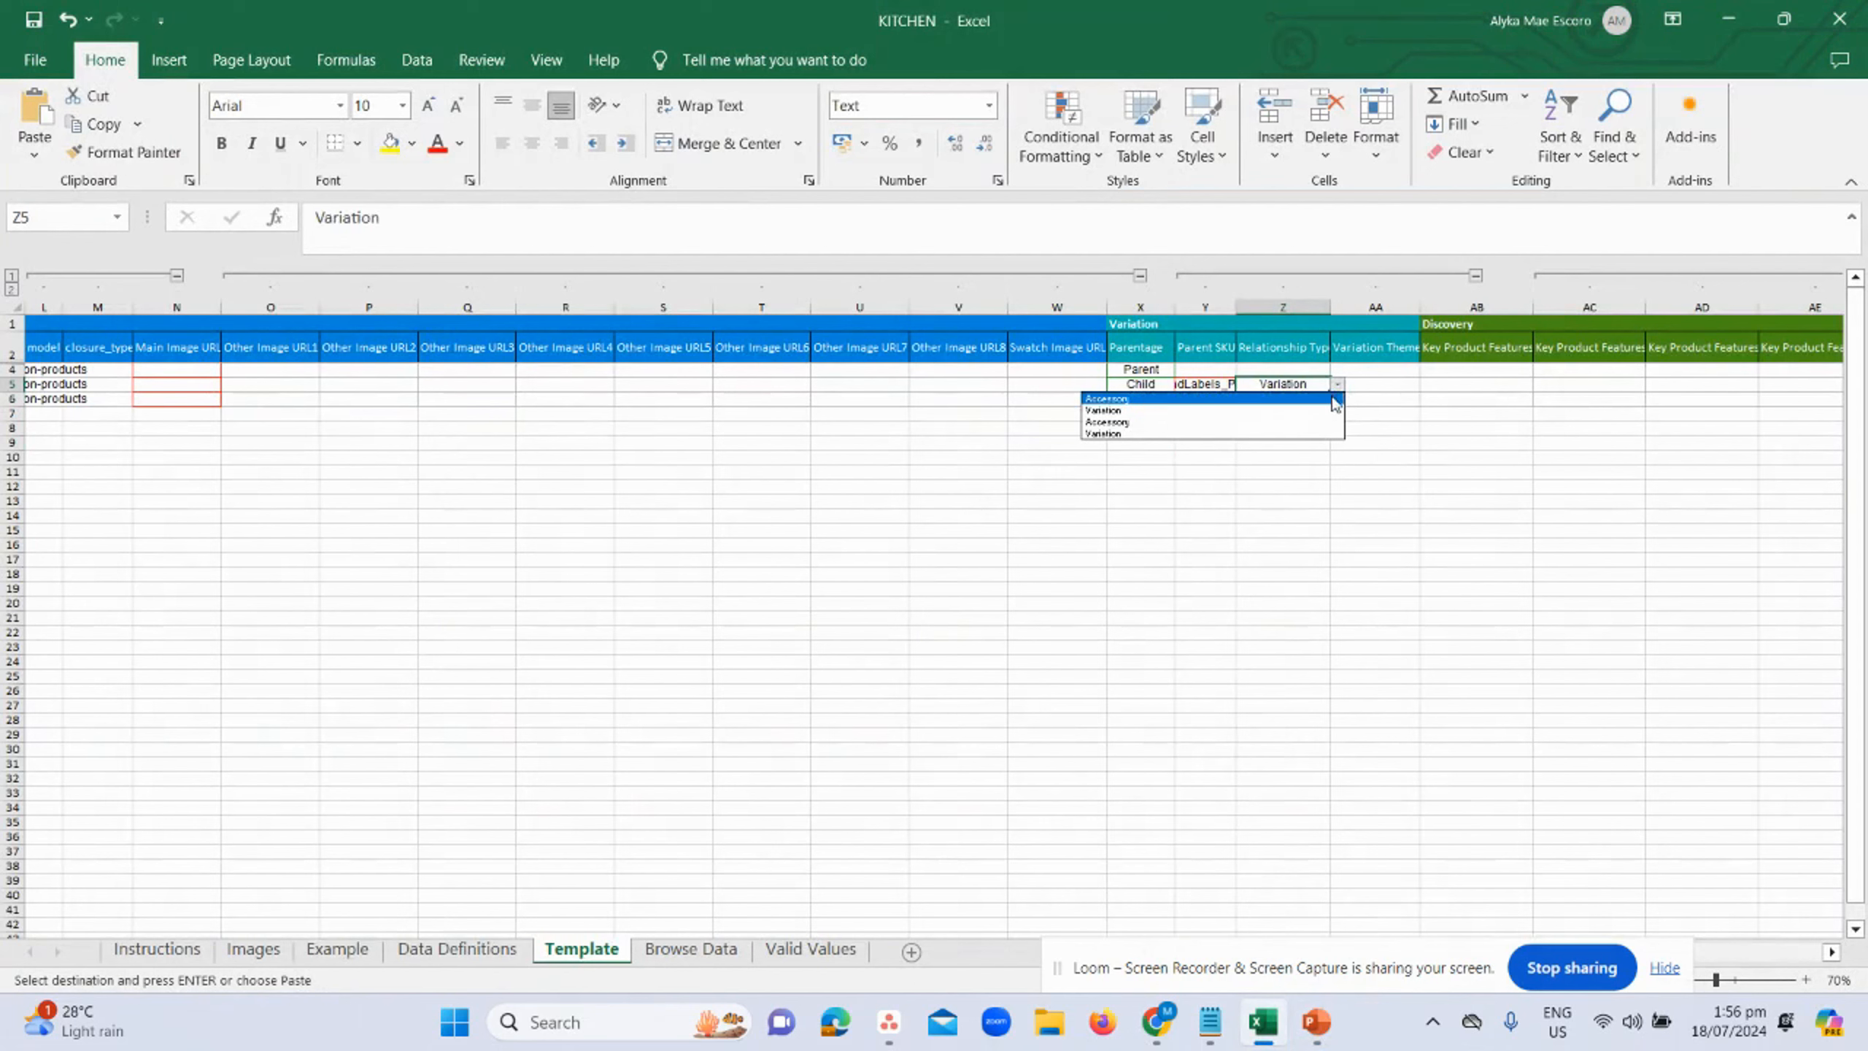
left_click(1334, 400)
left_click(1337, 384)
left_click(1250, 426)
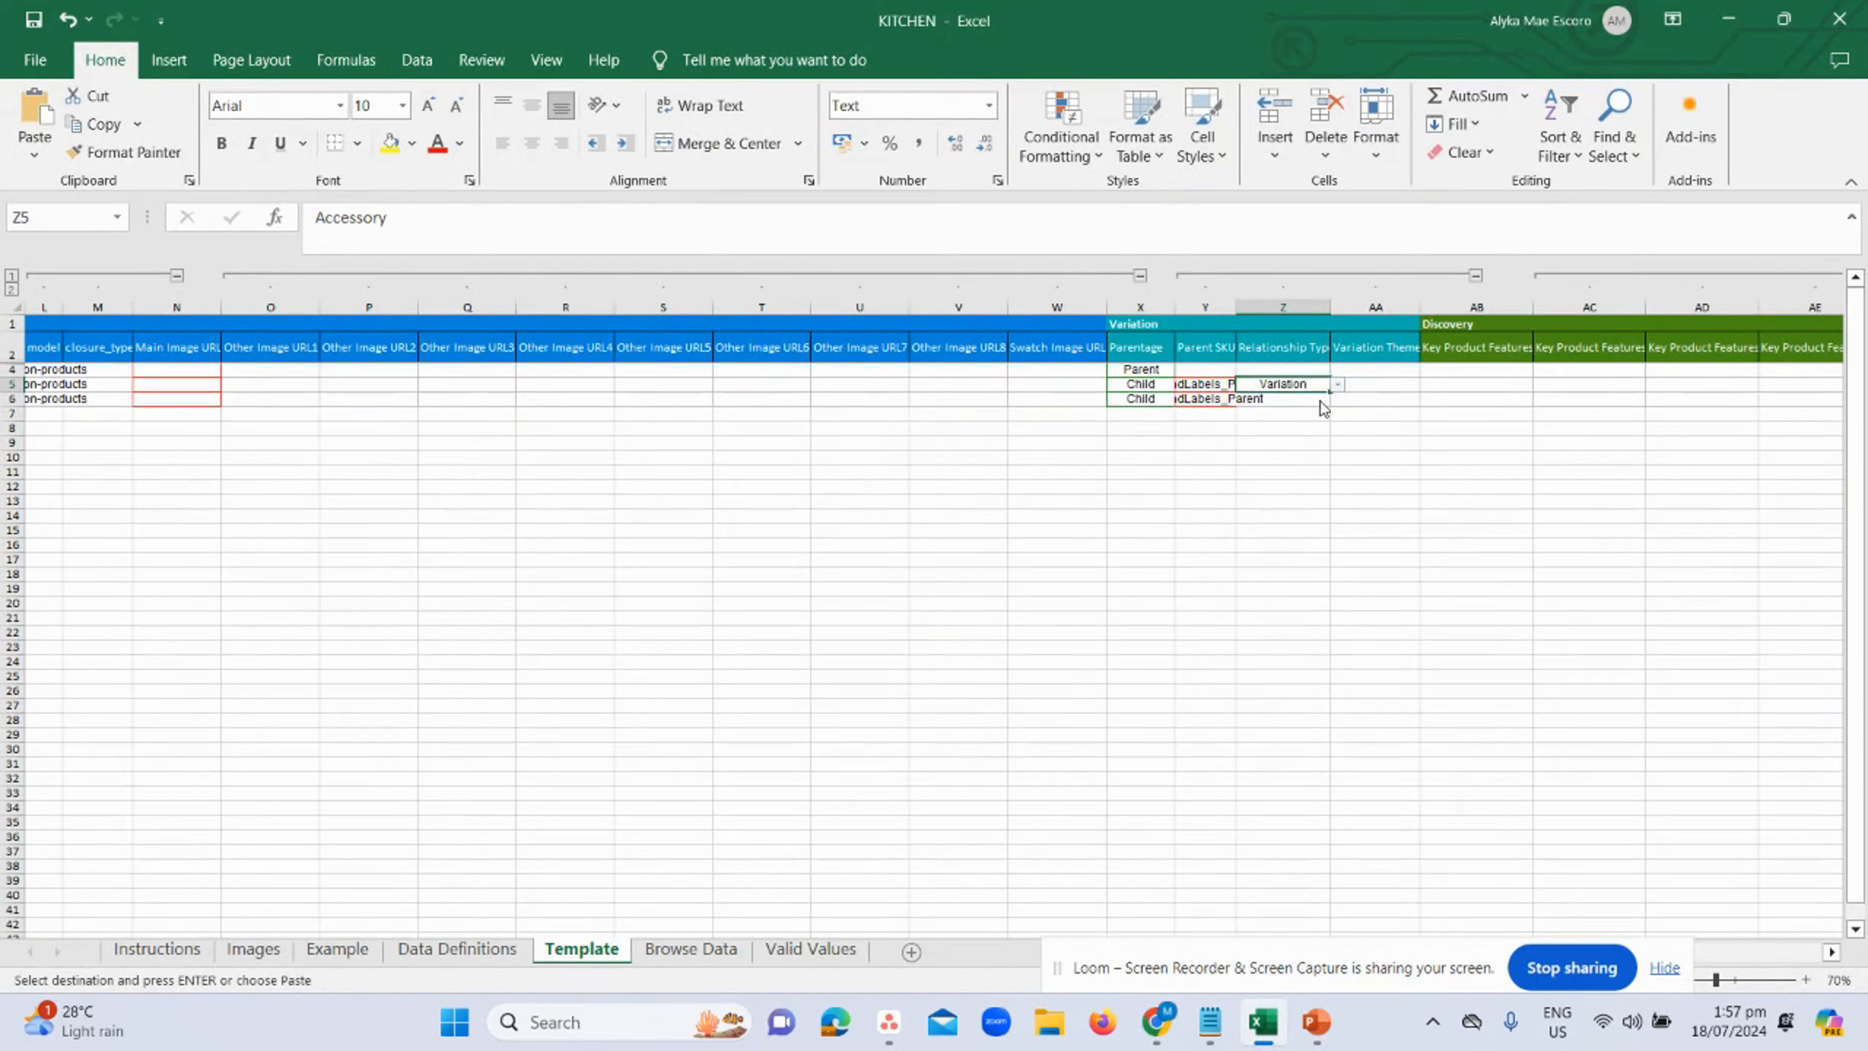
- Fill the Variation relationship type down to the second child, cell Z6, and check the Variation Theme instruction on the Variation slide
left_click_drag(1328, 392, 1326, 405)
key("alt+Tab")
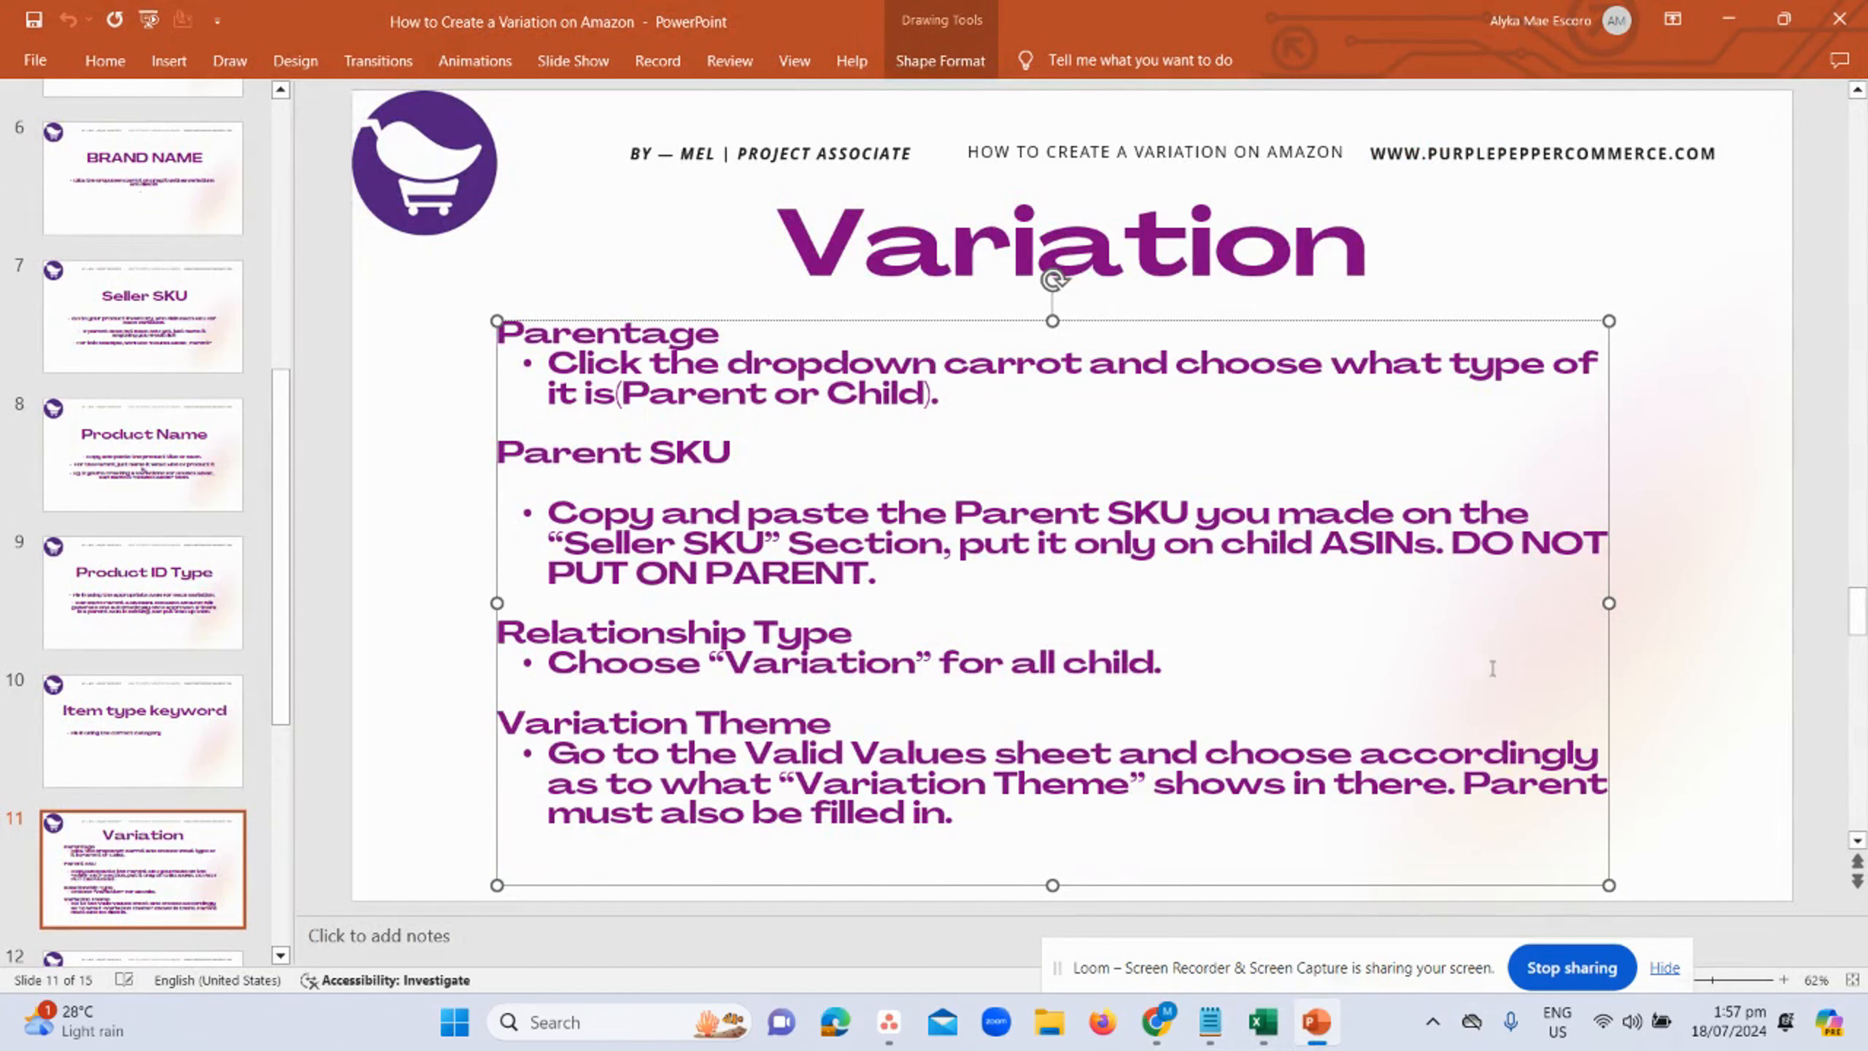
key("alt+Tab")
left_click(1417, 631)
- Set the parent's Variation Theme, cell AA4, to Color and look through the other theme options
left_click(1353, 367)
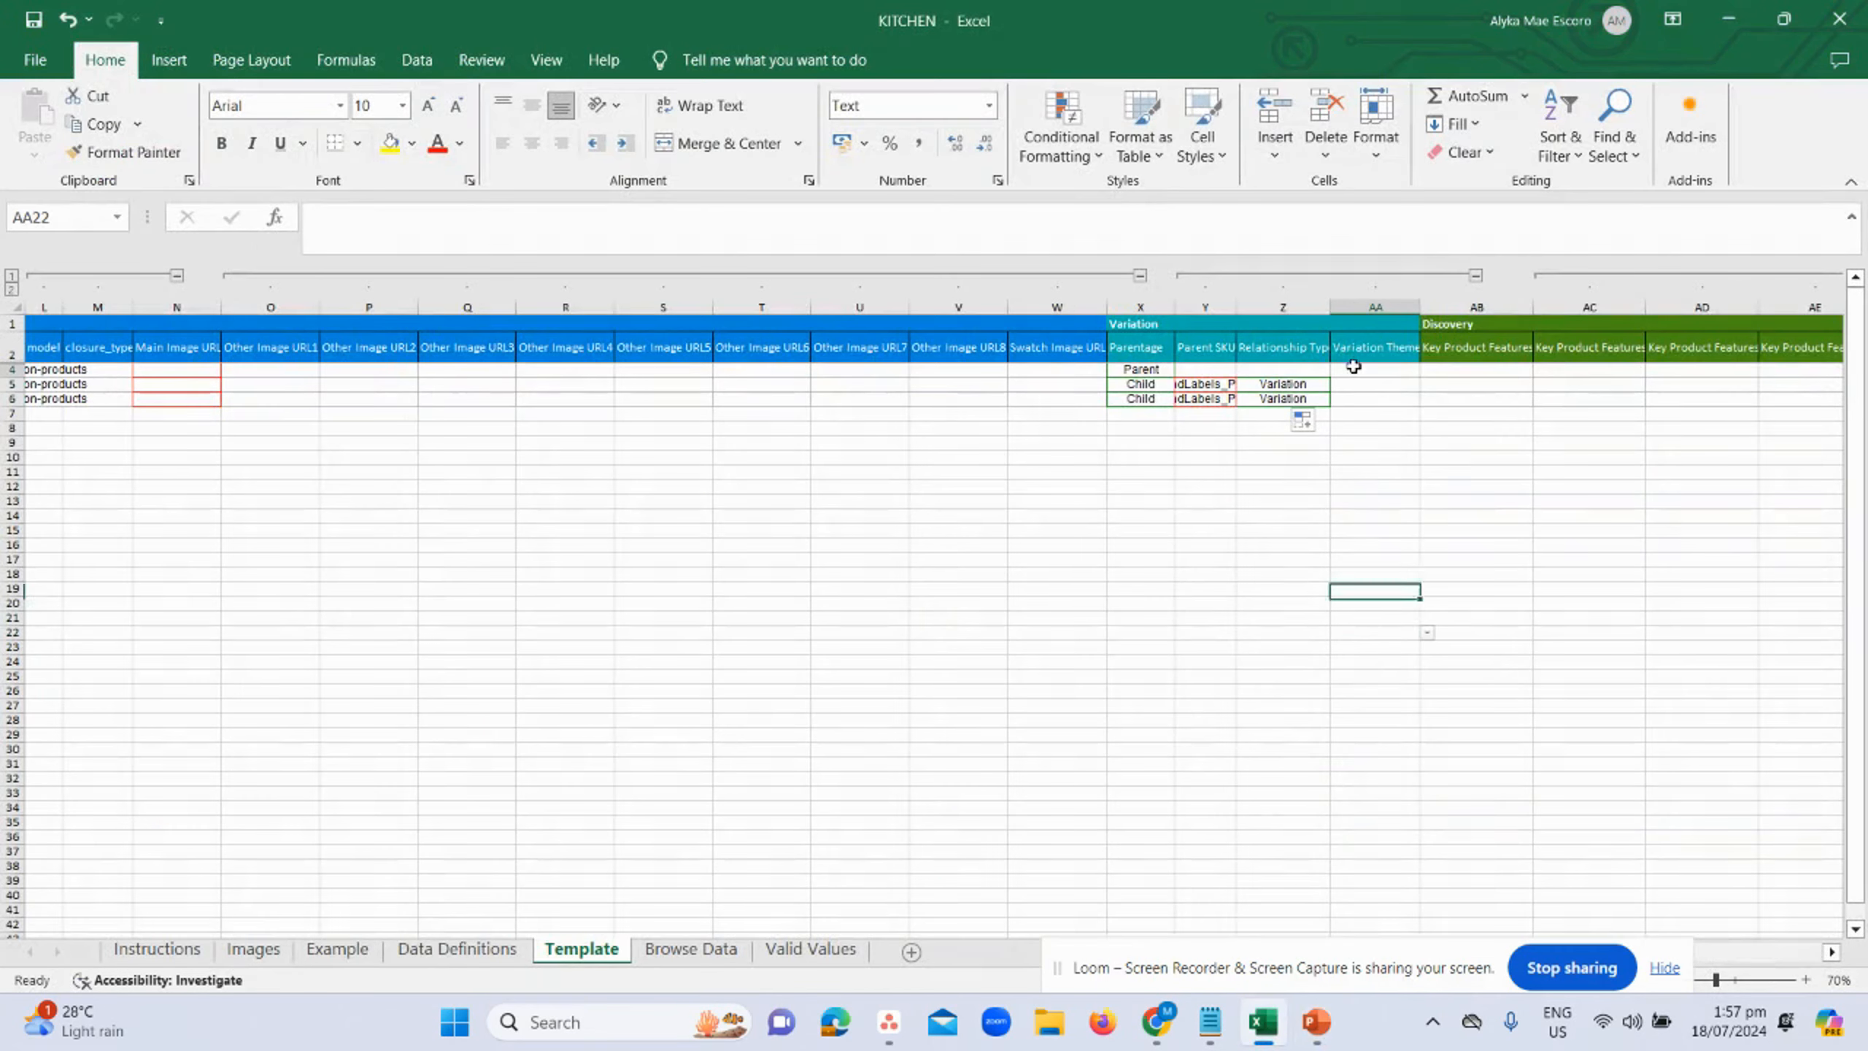
left_click(1425, 375)
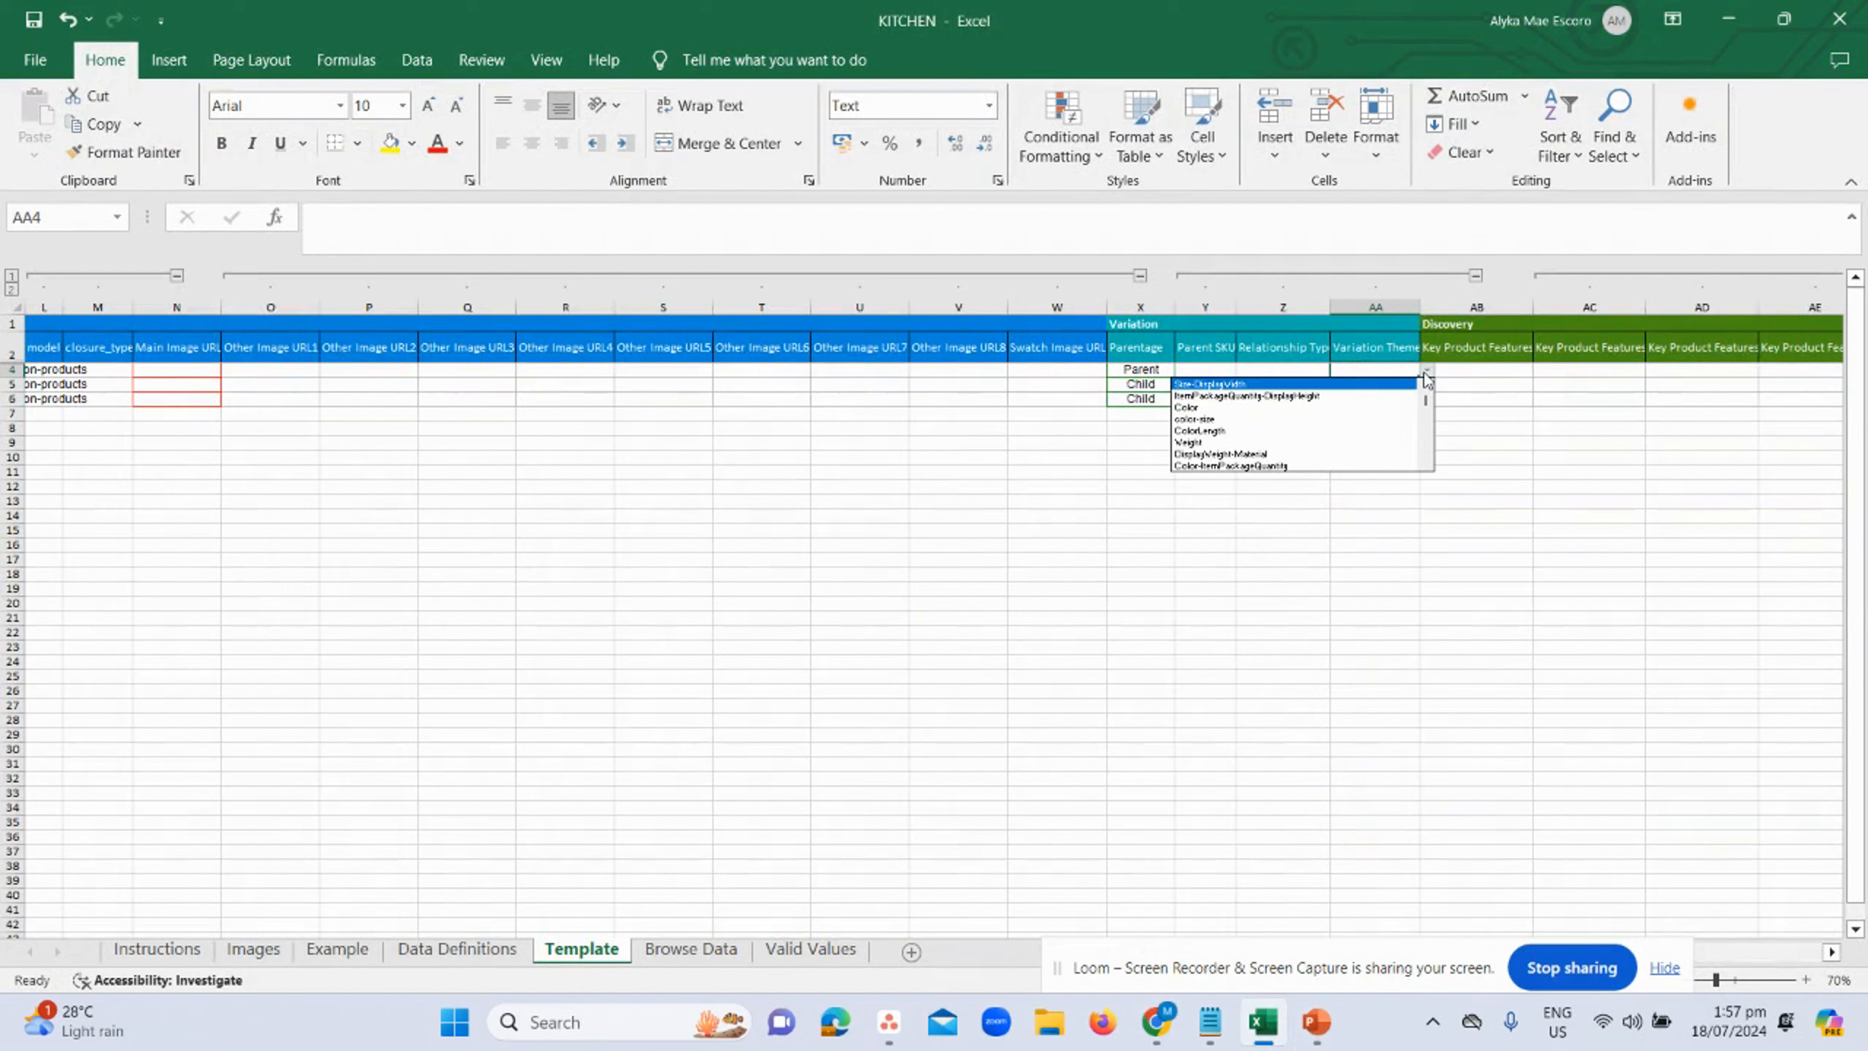
left_click(1303, 409)
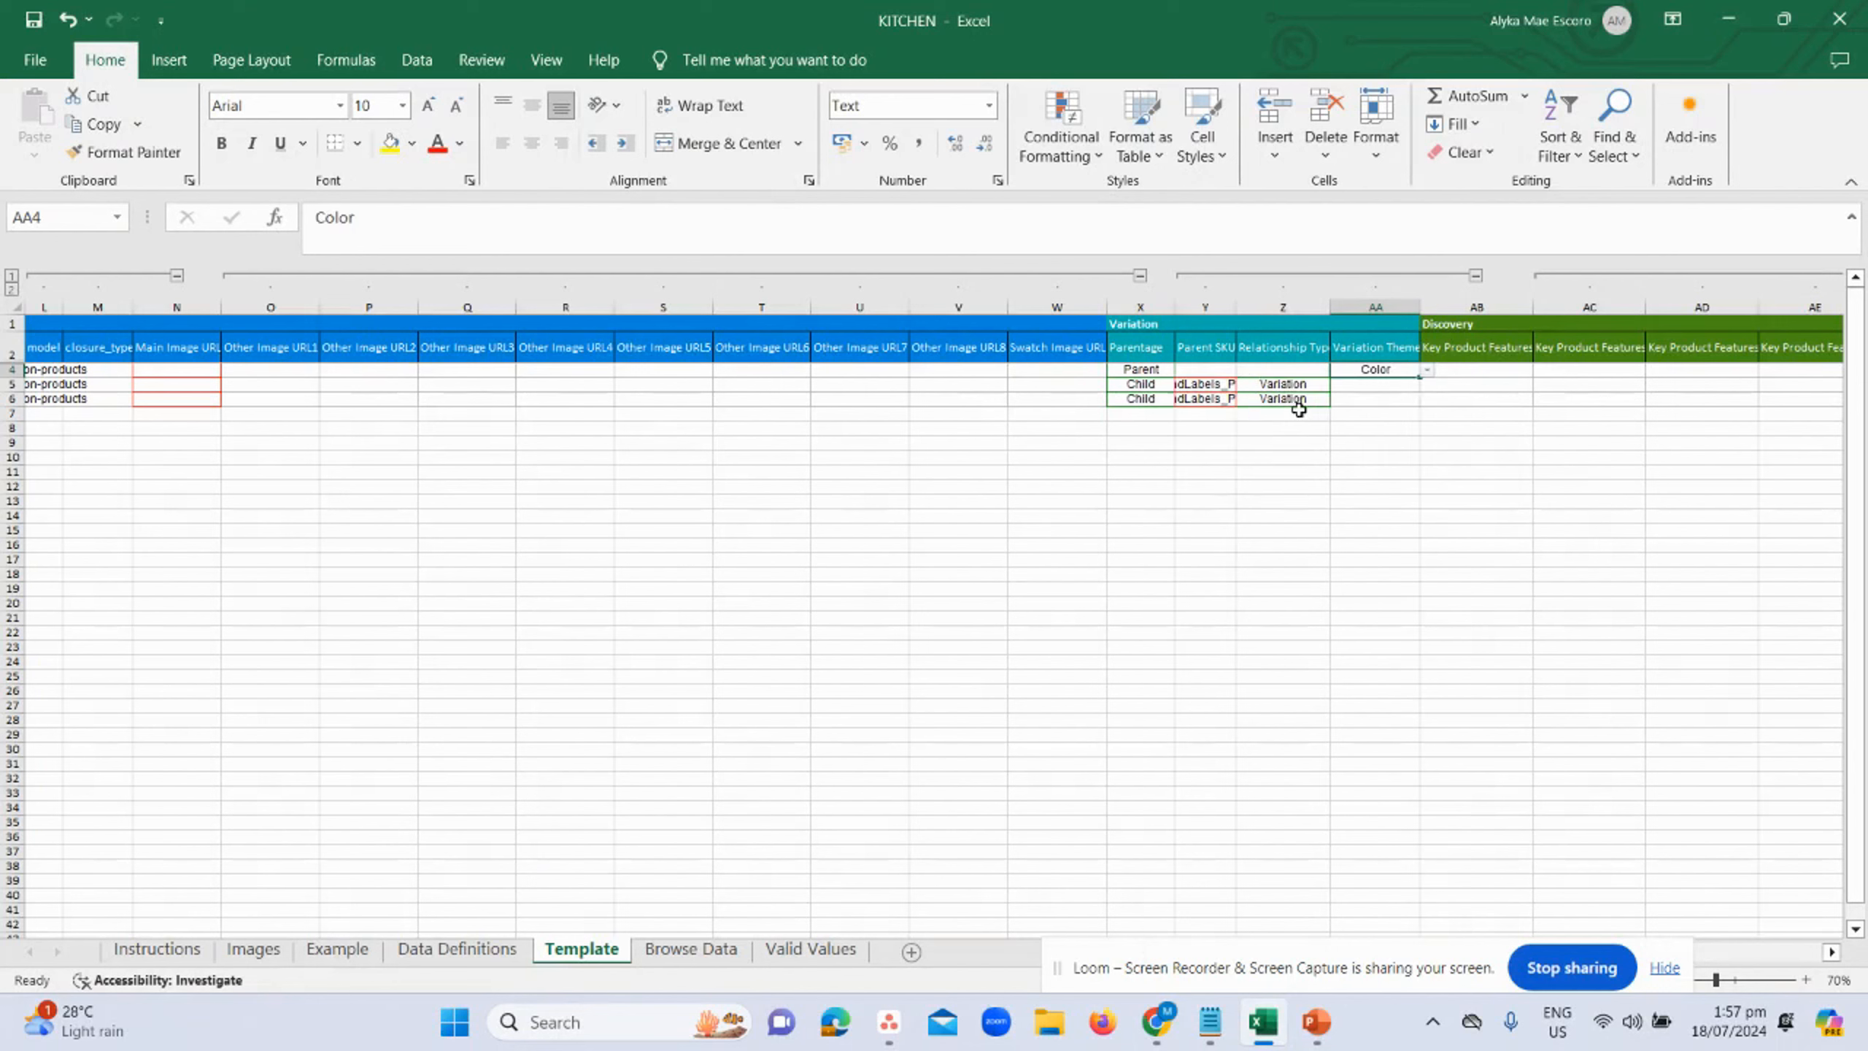
left_click(1427, 369)
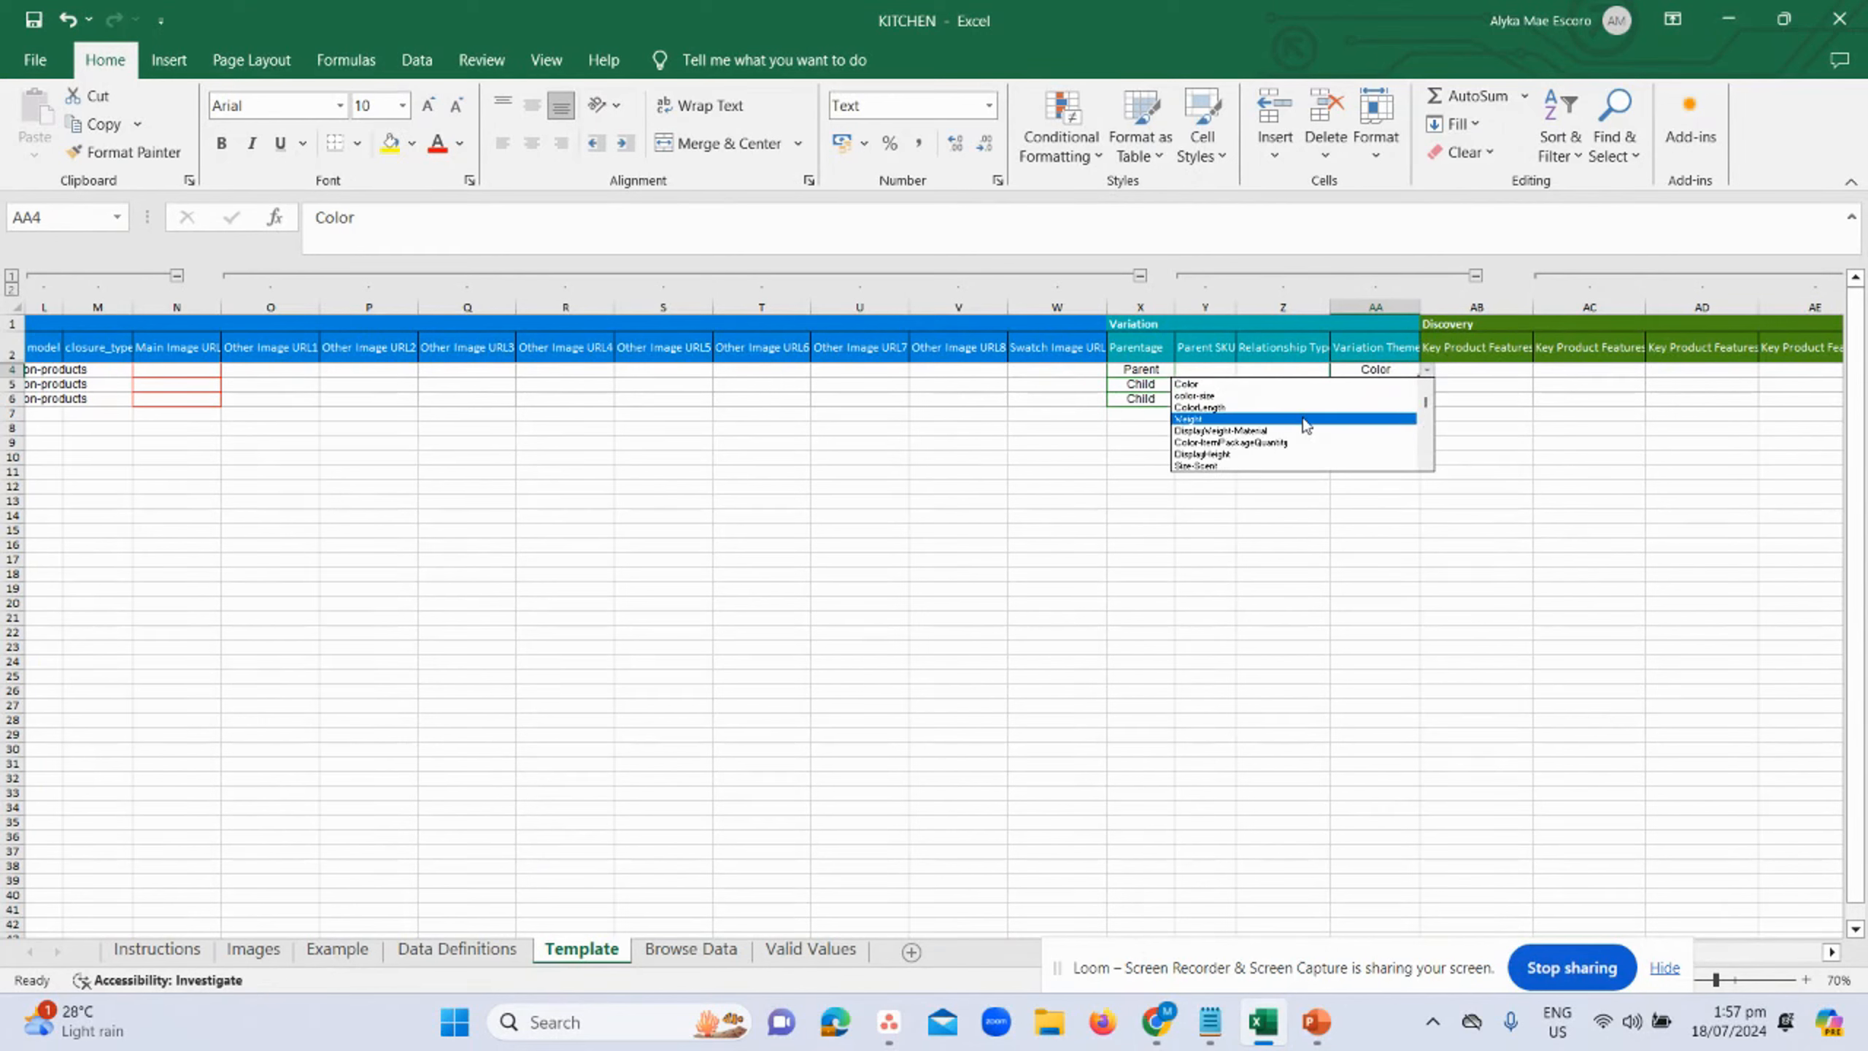
left_click(1682, 421)
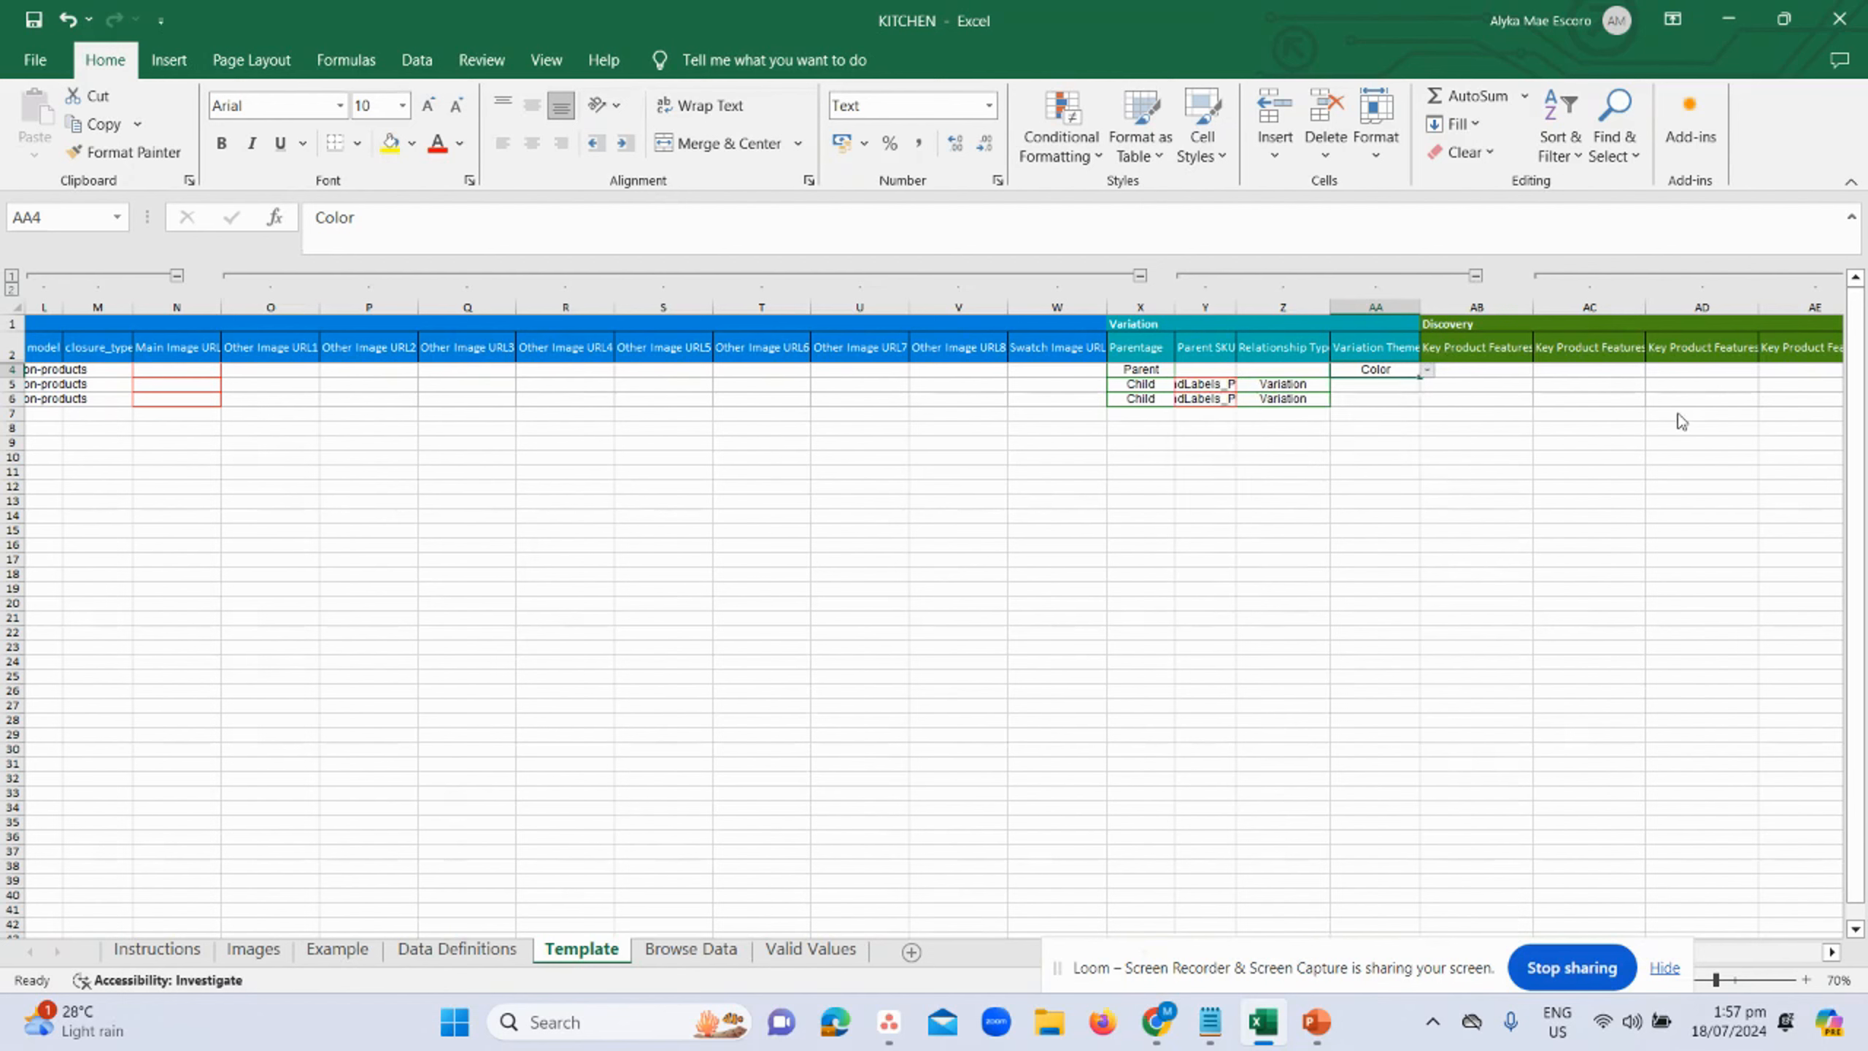
- Try to replace the parent's Variation Theme in AA4 with the typed value StyleNam
double_click(1380, 374)
double_click(1379, 373)
type("S")
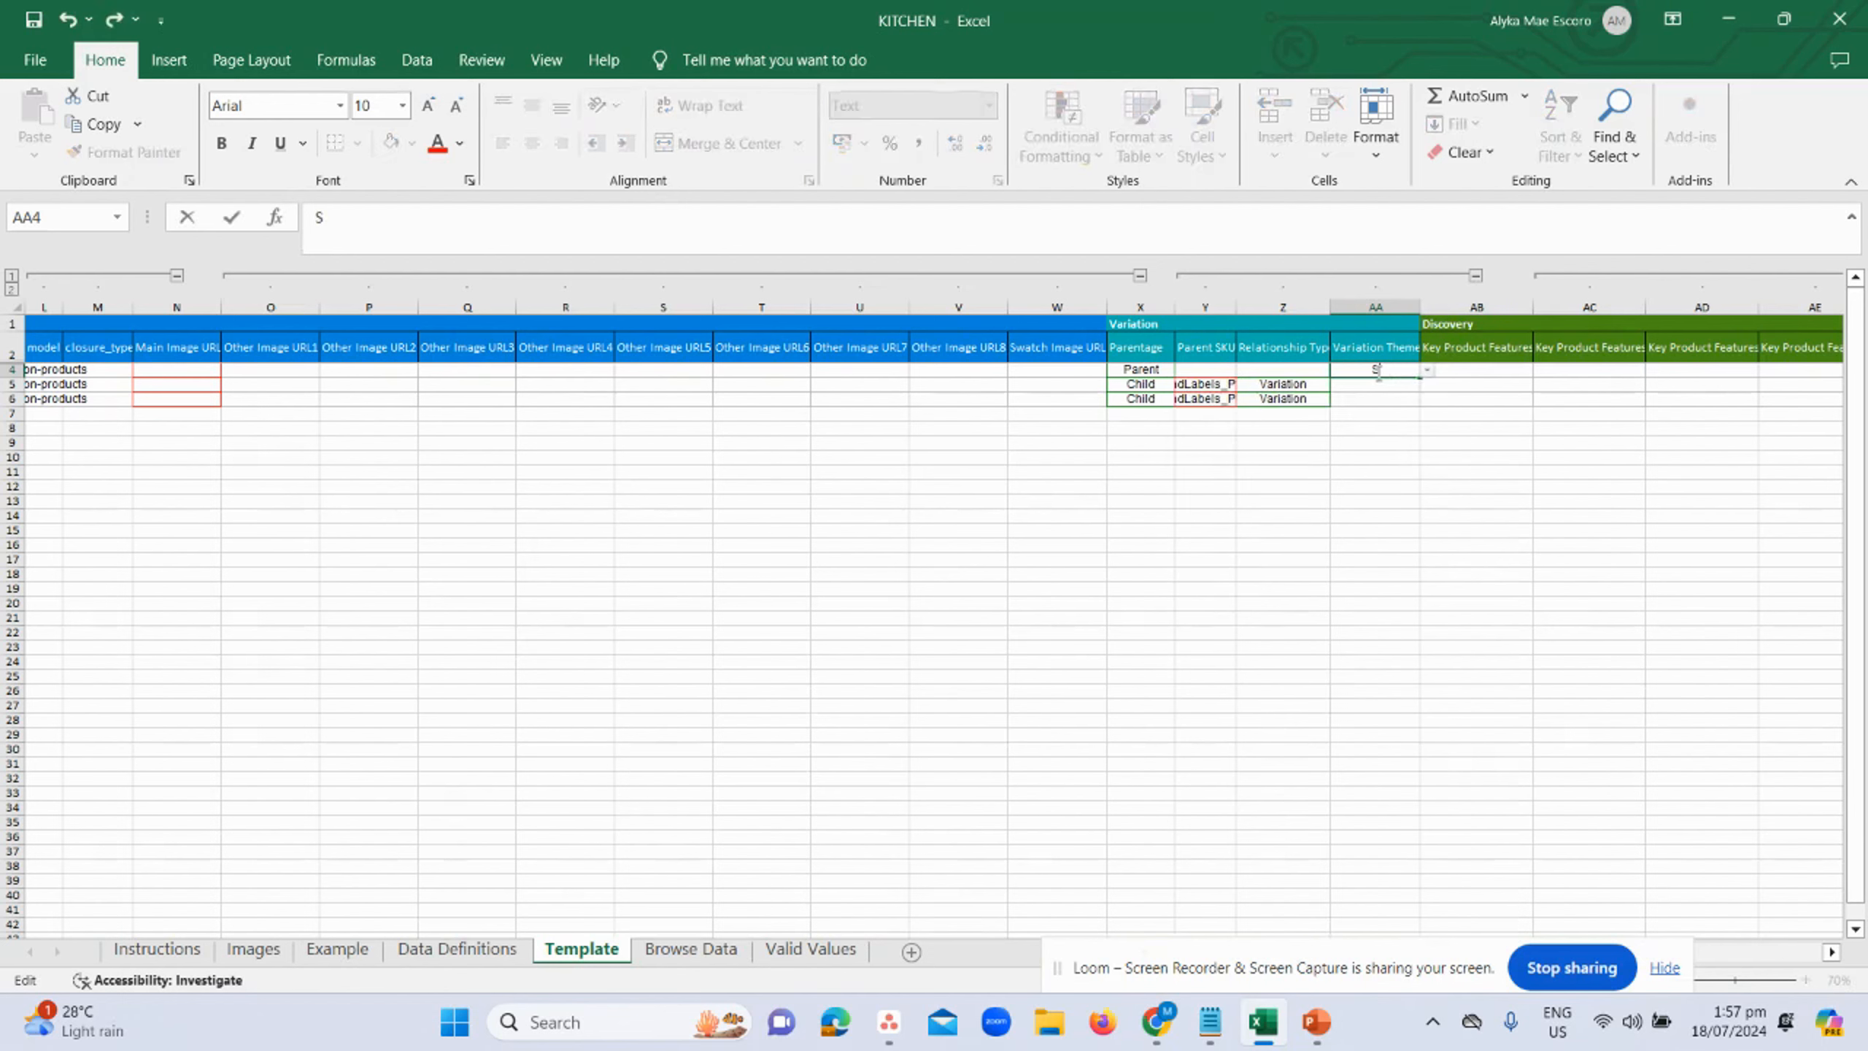
type("tyleName")
key("Return")
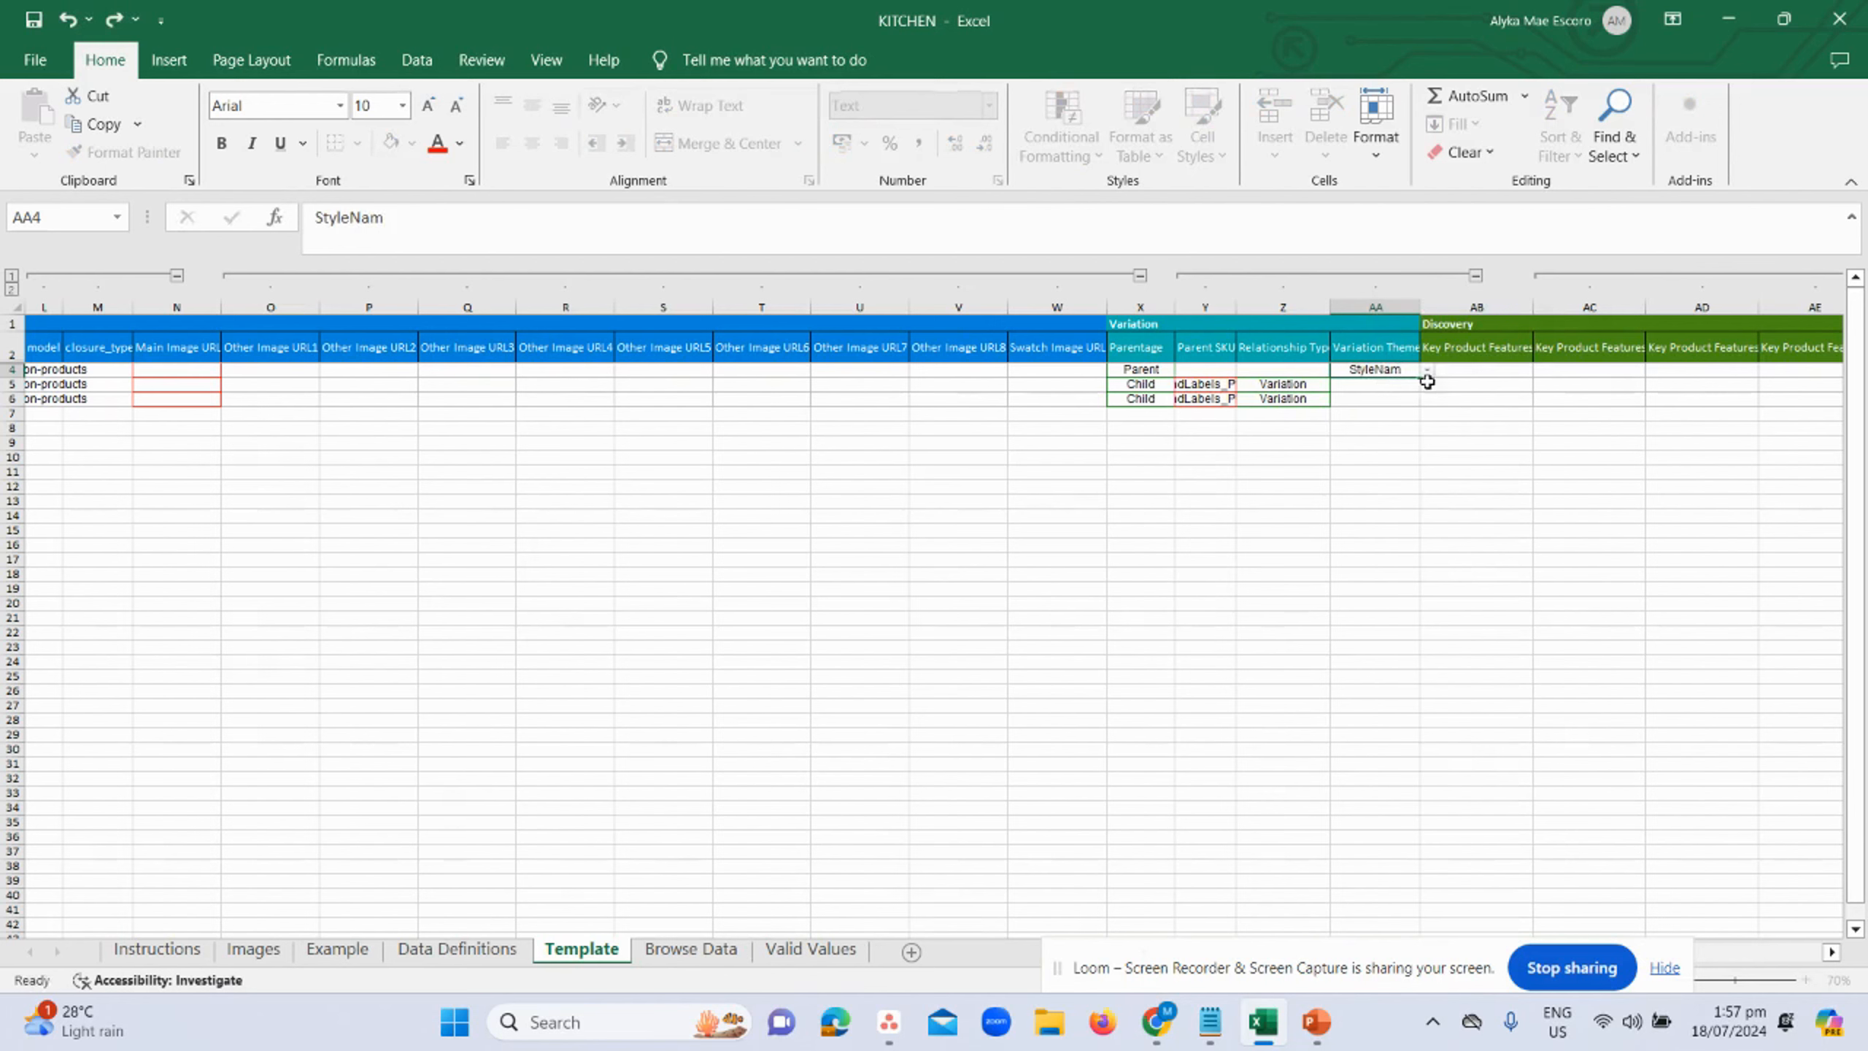
left_click(943, 575)
left_click(1326, 532)
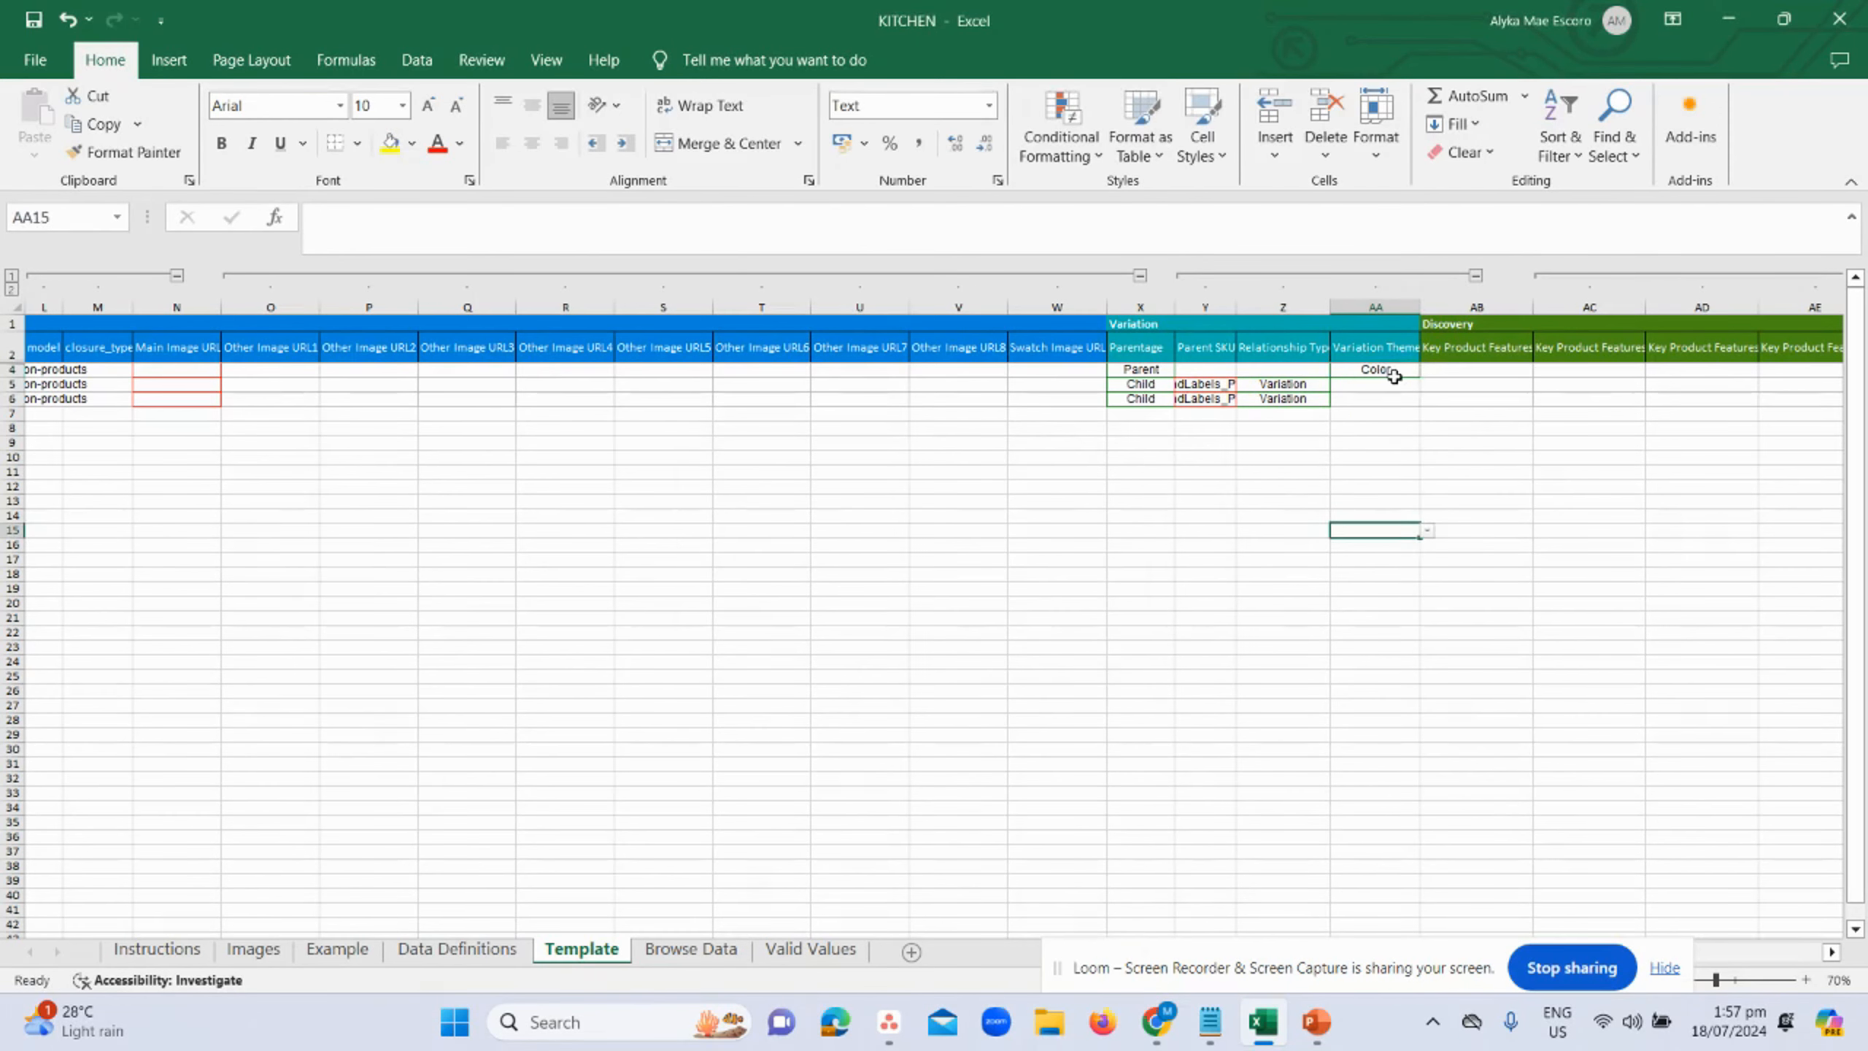
- Try to clear the parent's Variation Theme in AA4 and choose another theme from its options
left_click(1385, 374)
left_click(1426, 374)
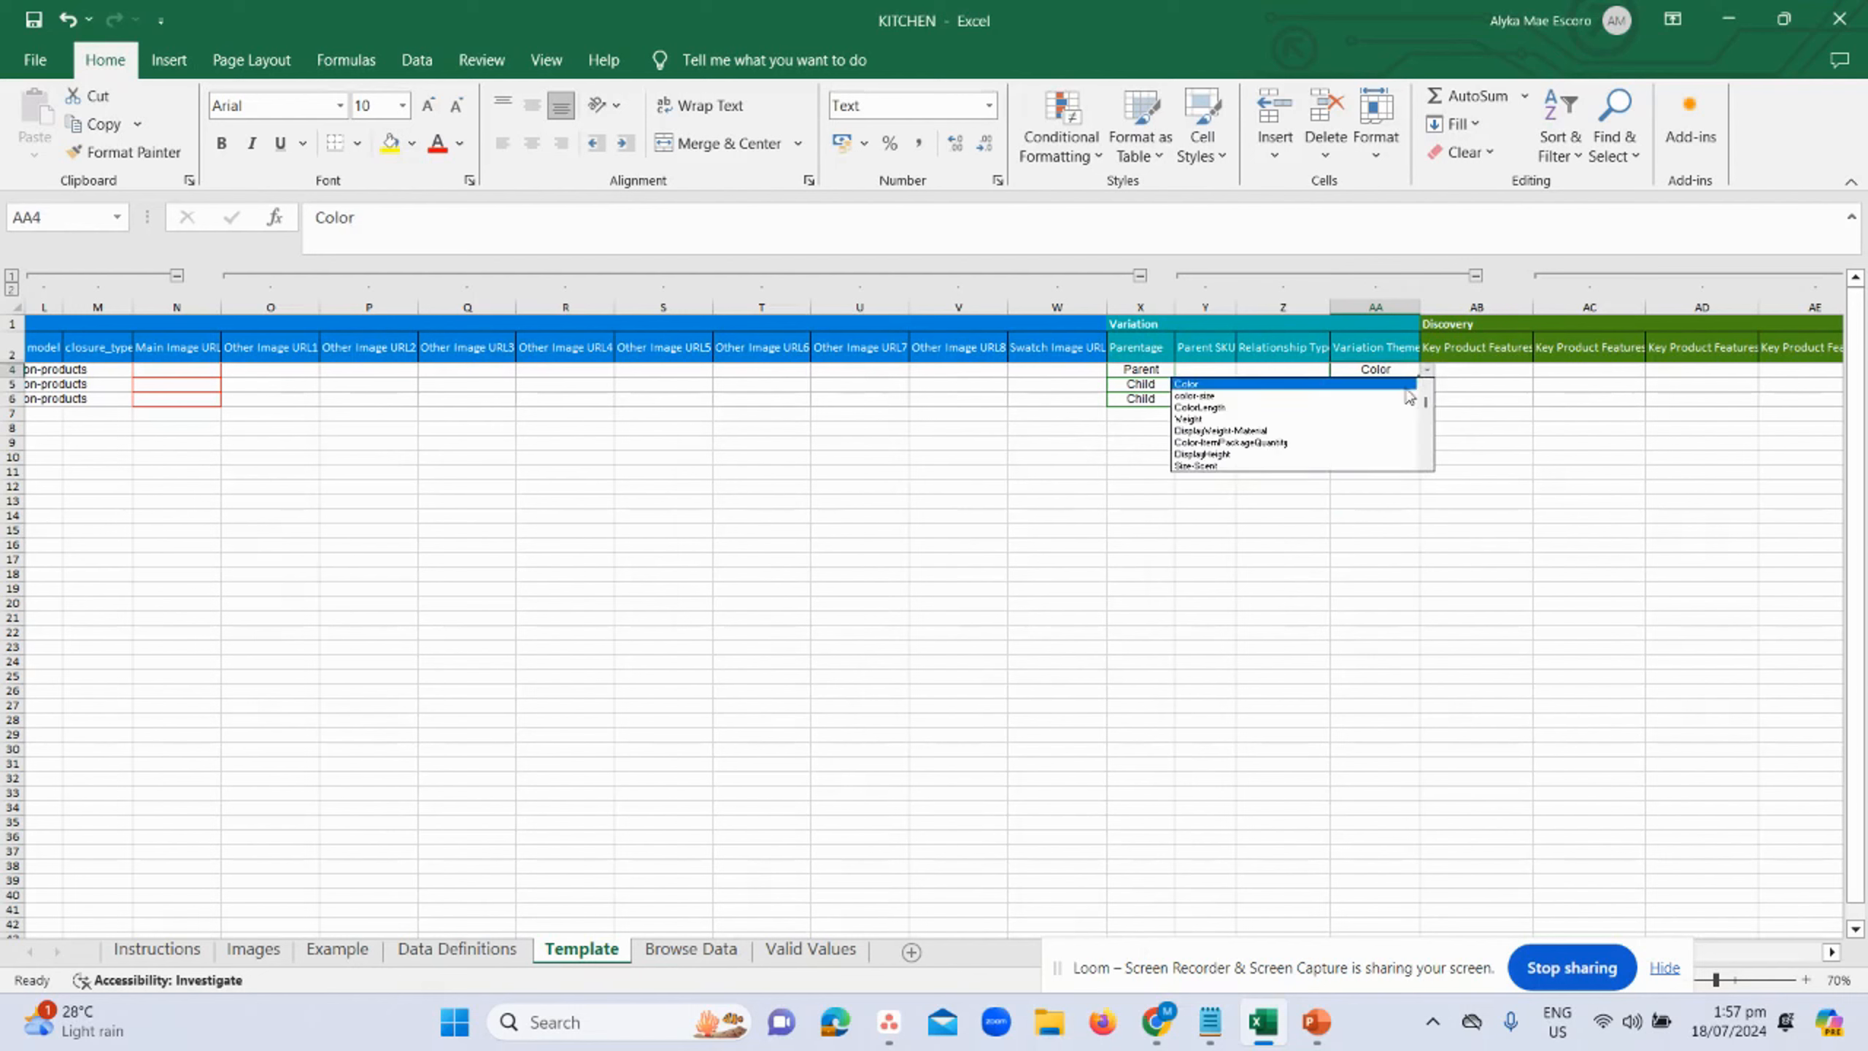
left_click(1375, 371)
double_click(1381, 371)
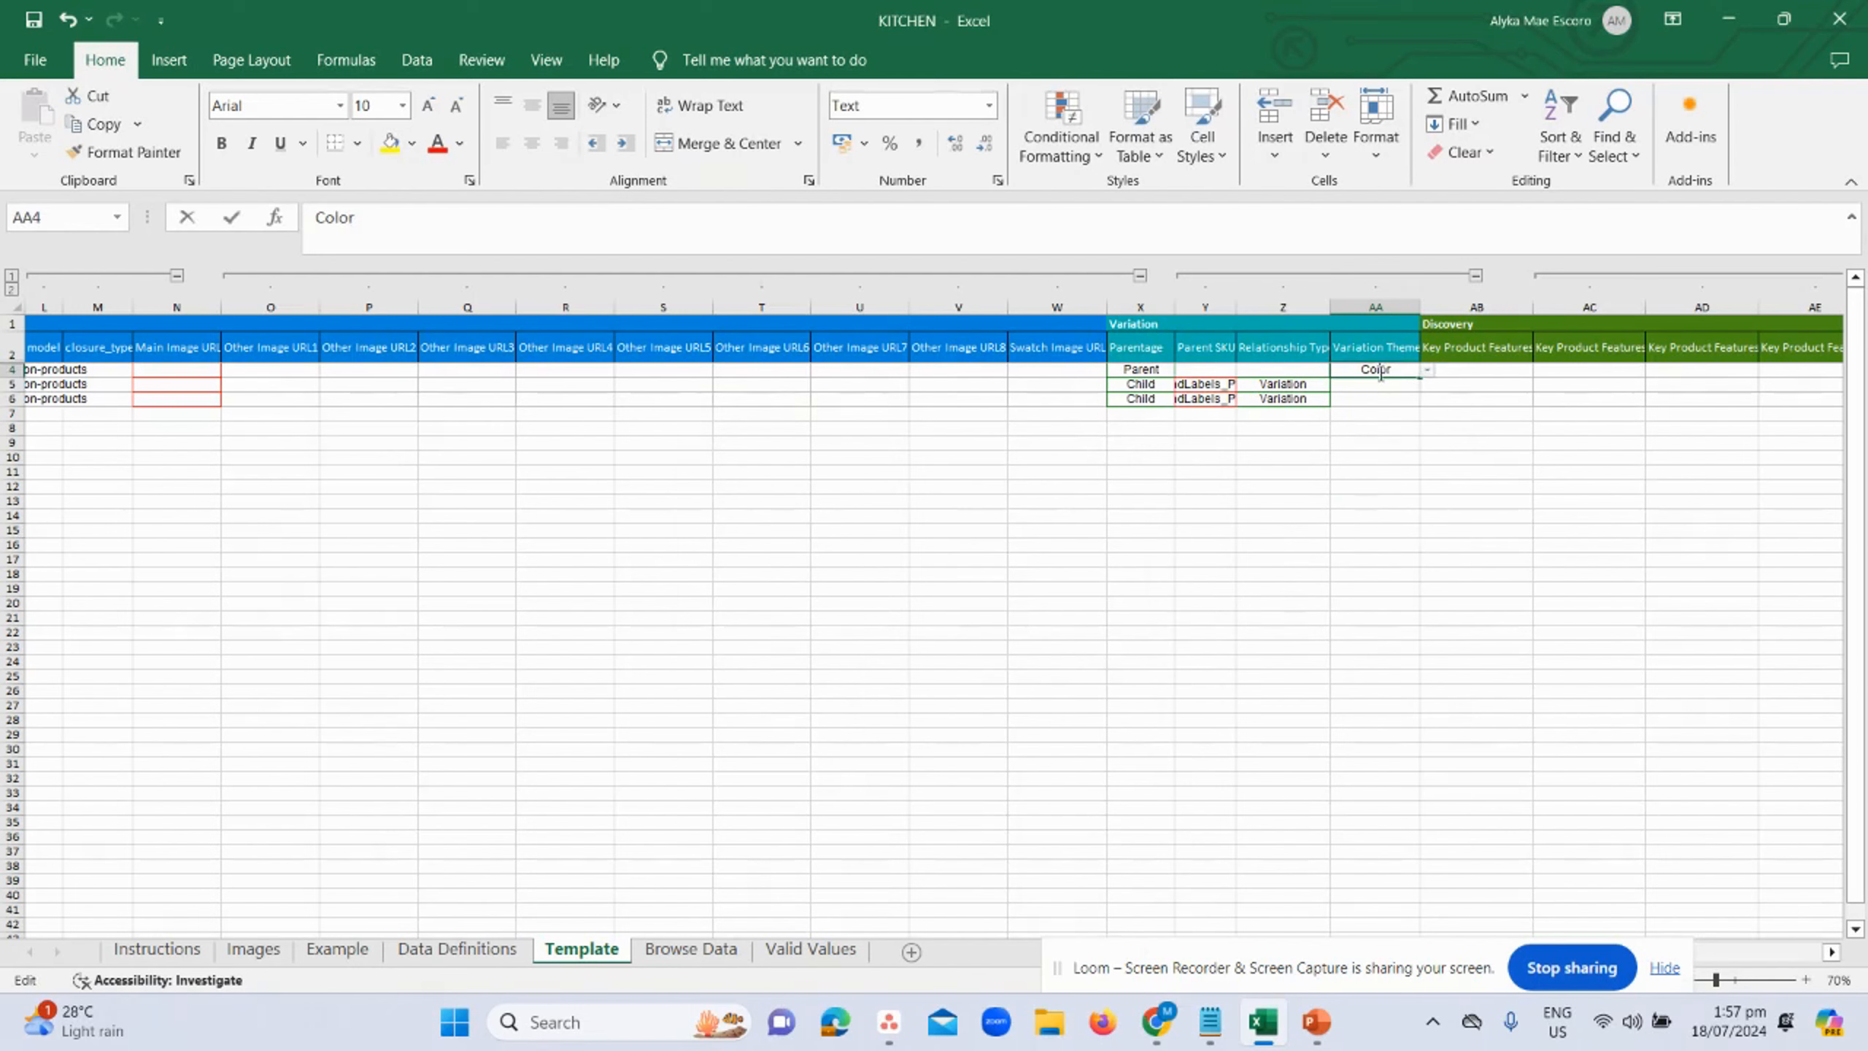
double_click(1380, 371)
key("BackSpace")
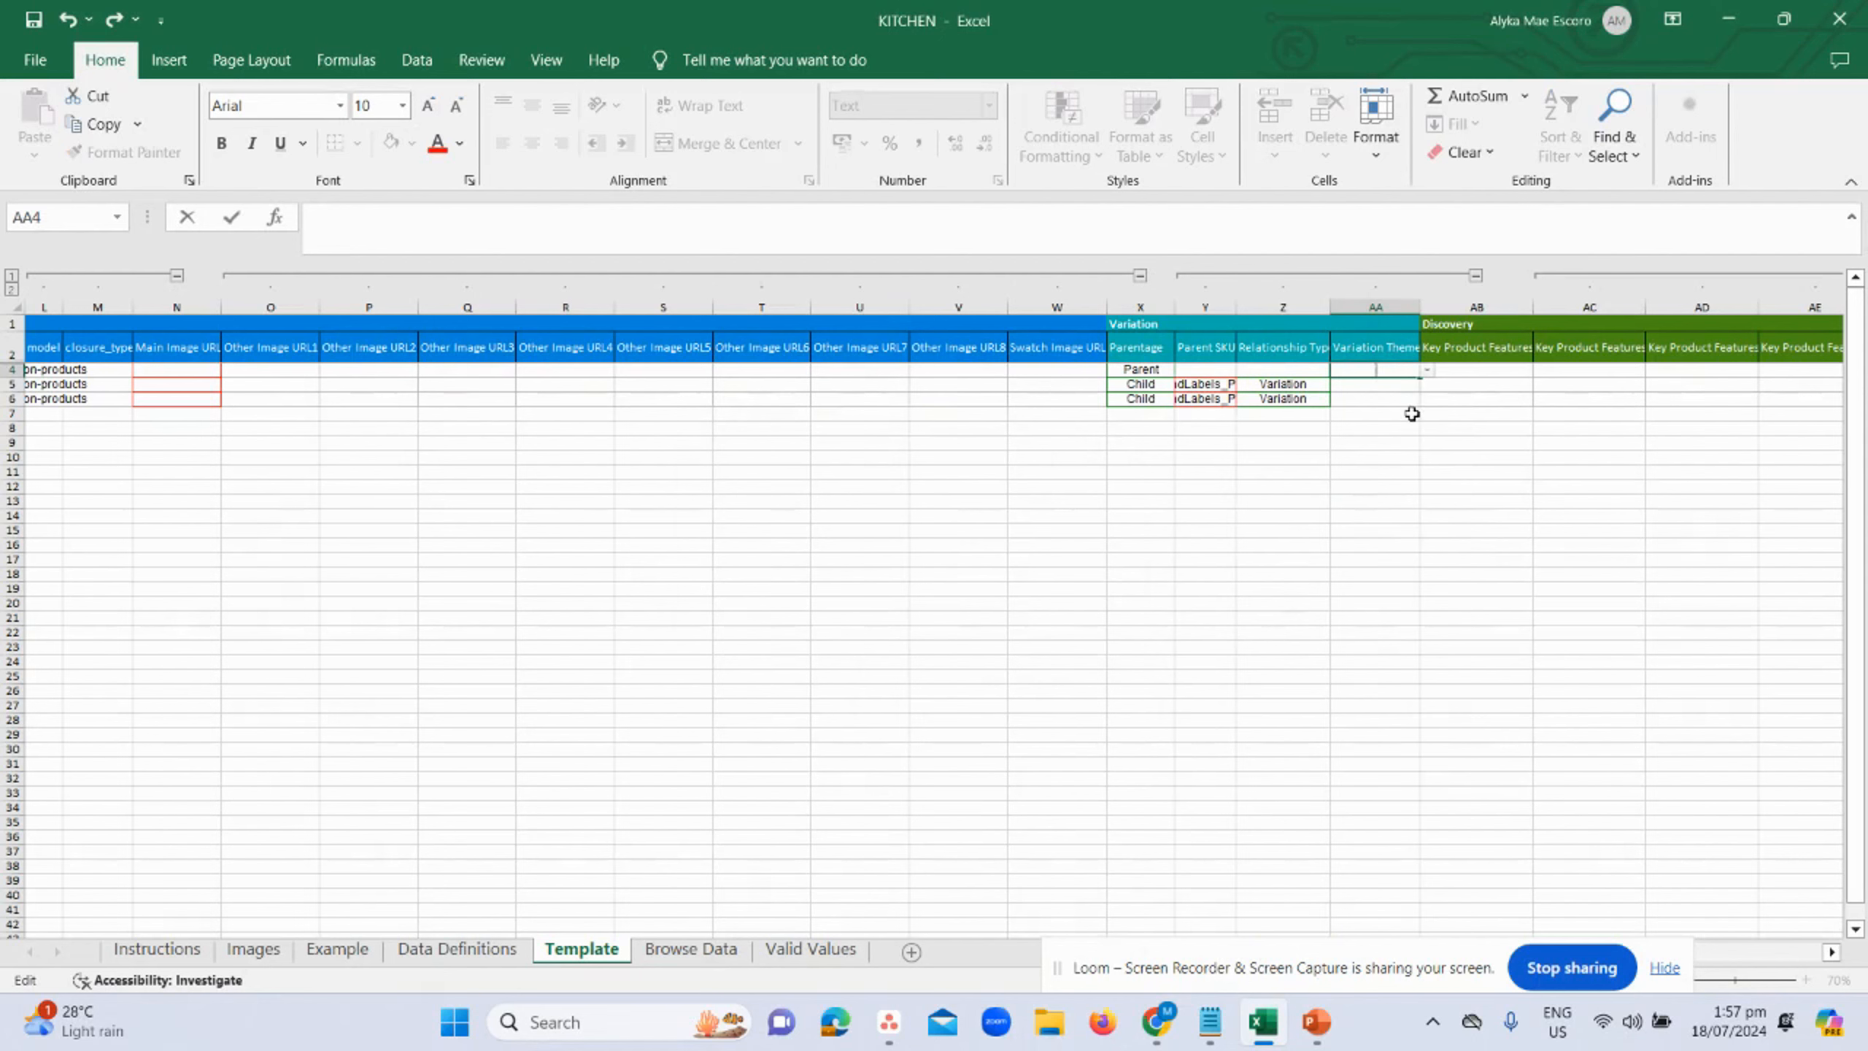
left_click(1430, 372)
left_click(943, 576)
left_click(1474, 546)
- Try to find a theme for the second child in AA6 by entering st and opening the theme options
left_click(1380, 371)
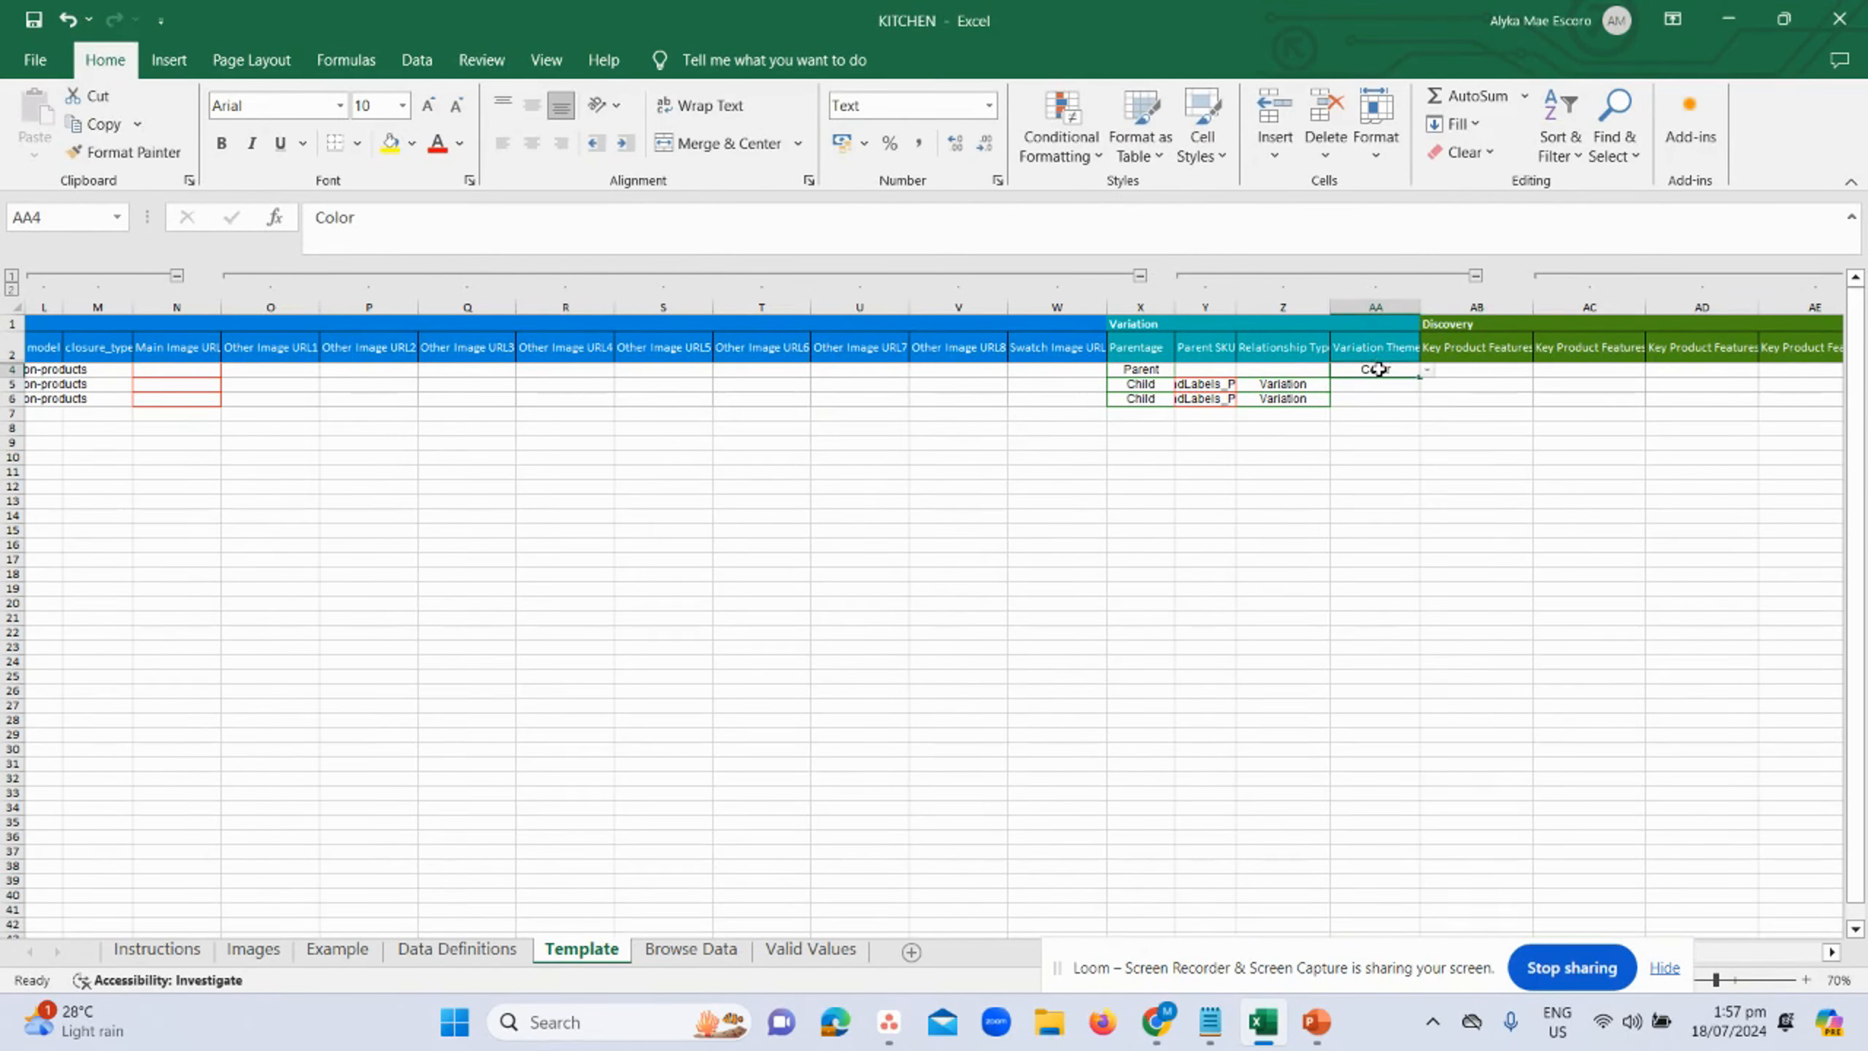
left_click(1276, 398)
left_click(1377, 368)
left_click(1376, 398)
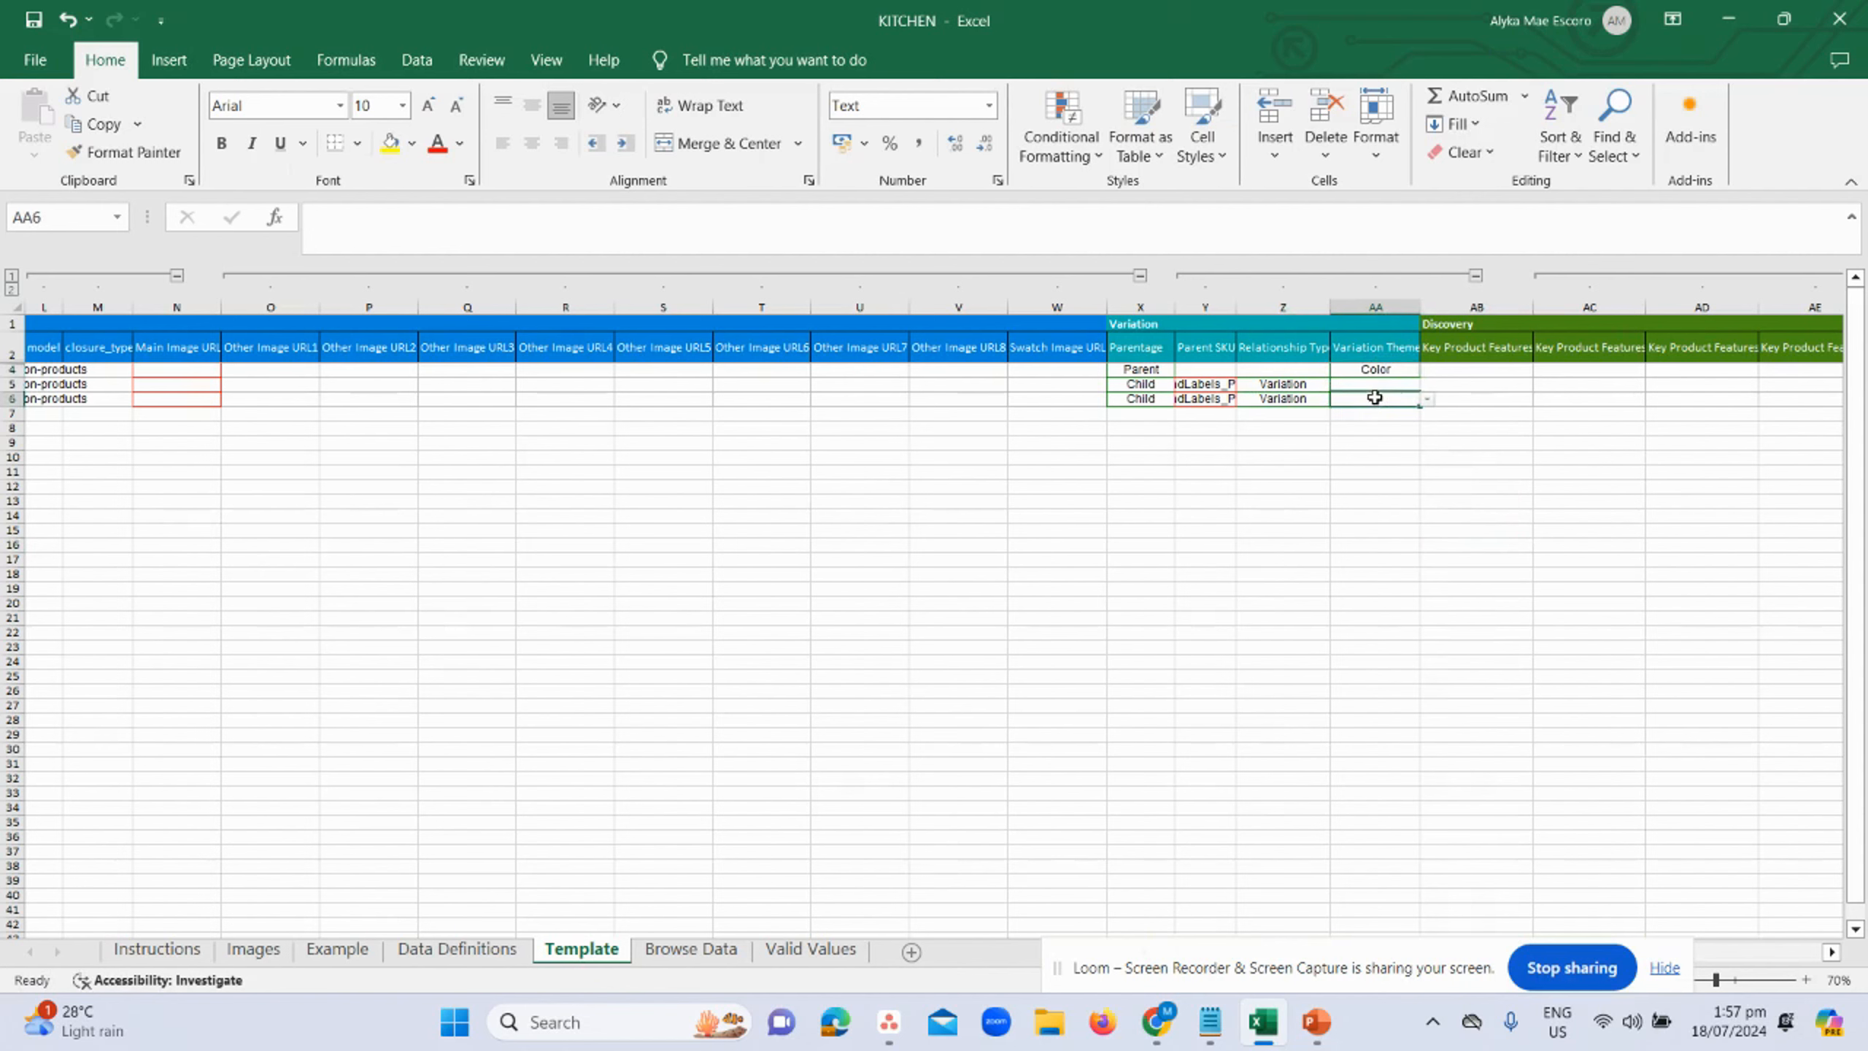
type("st")
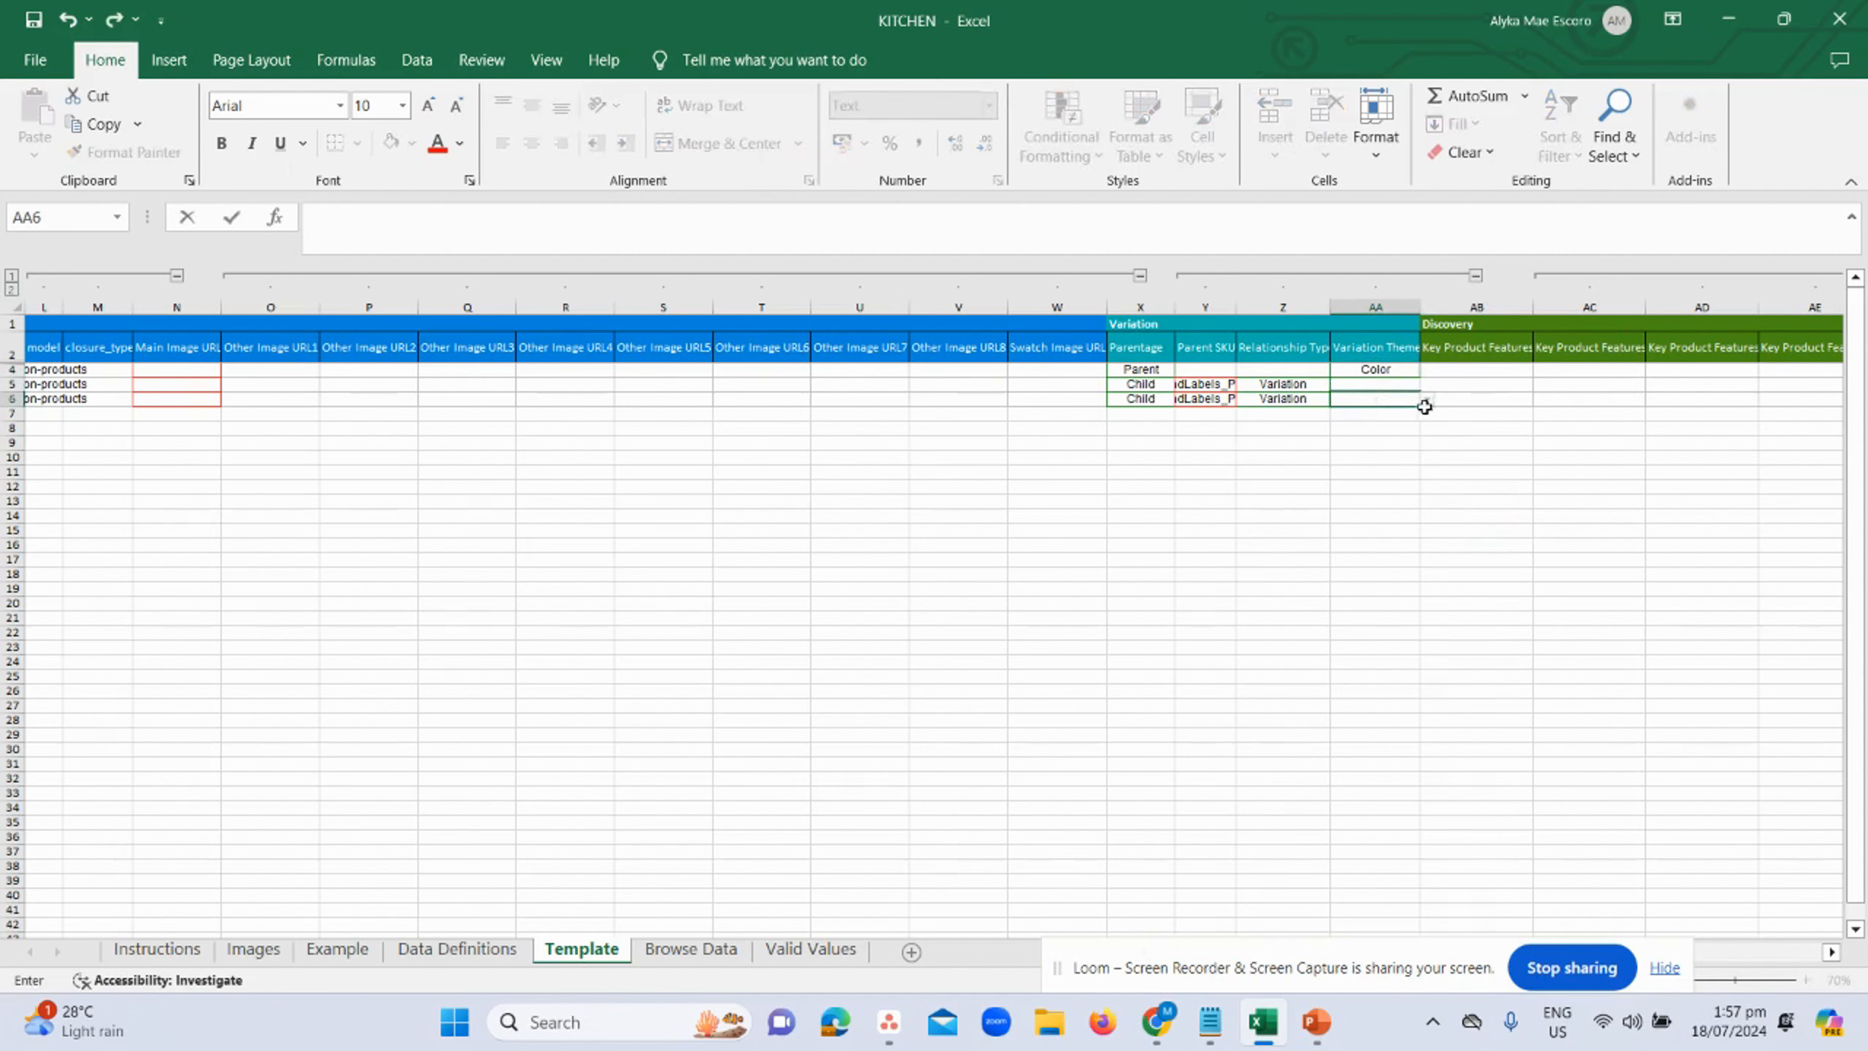
left_click(1429, 406)
left_click(942, 575)
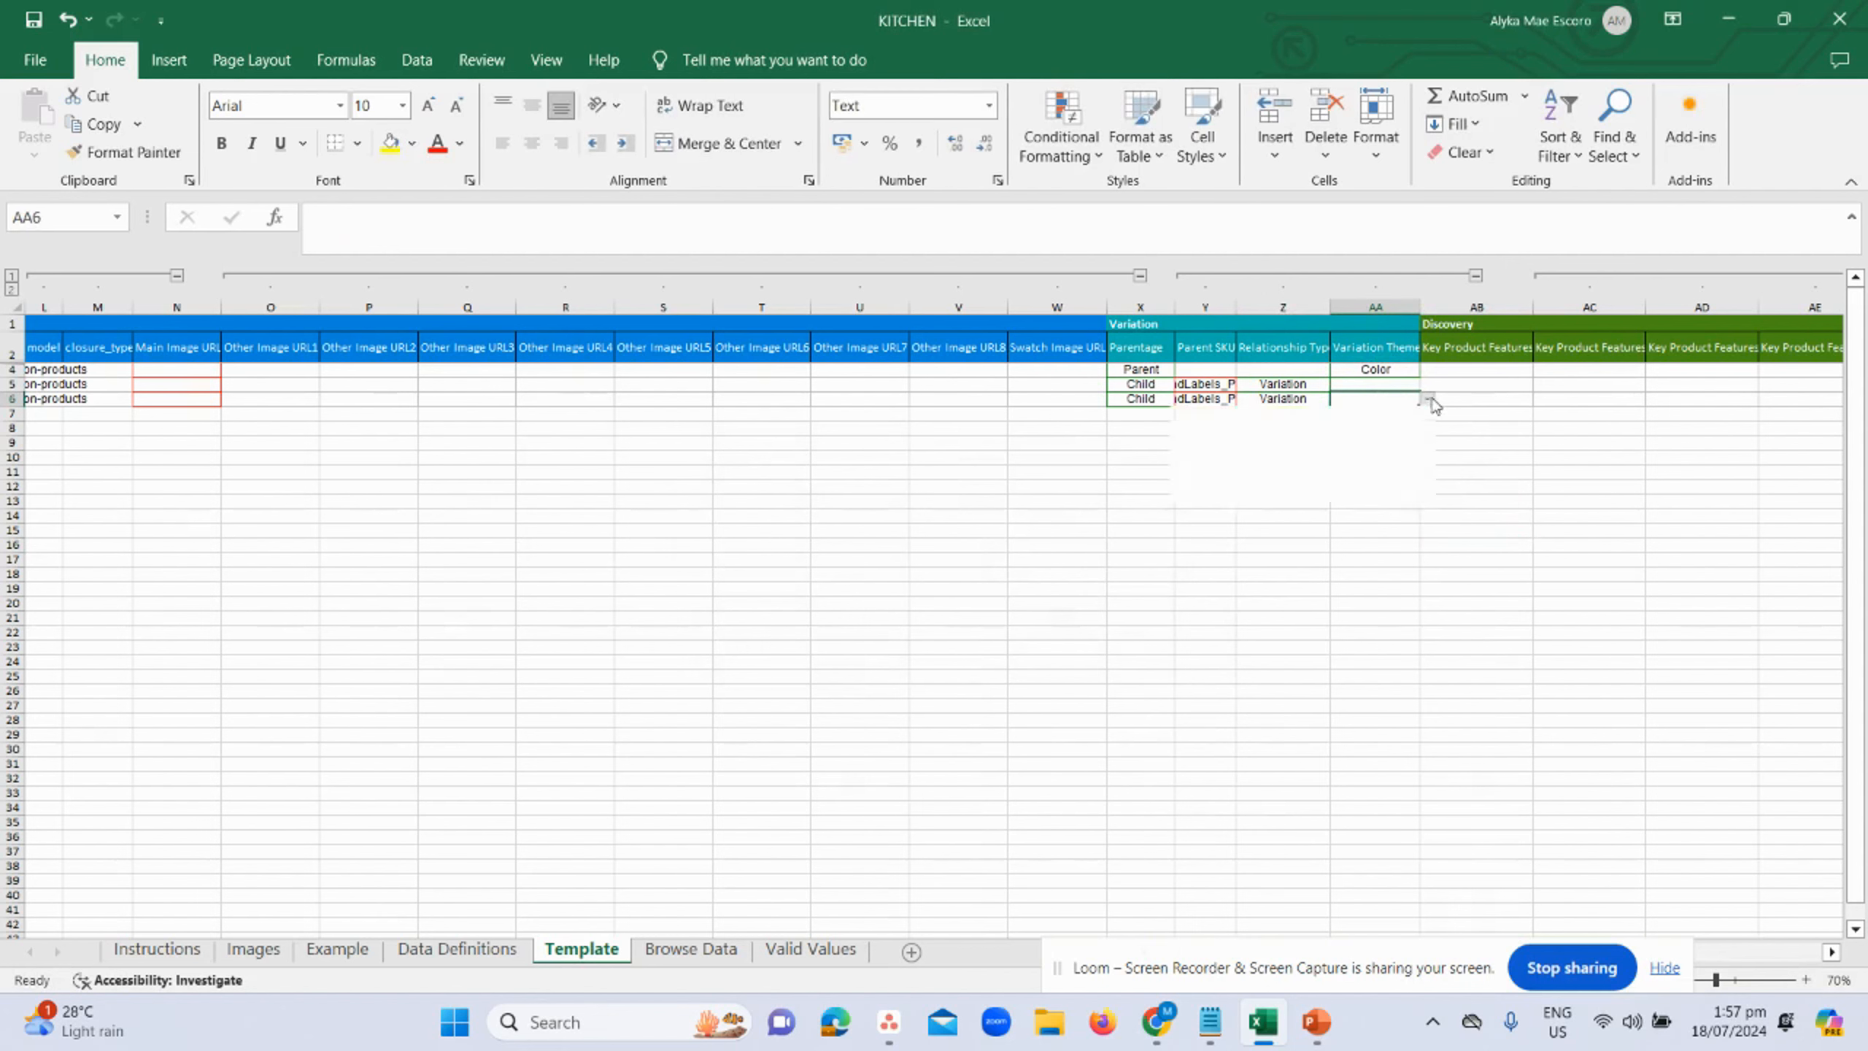
left_click(1428, 404)
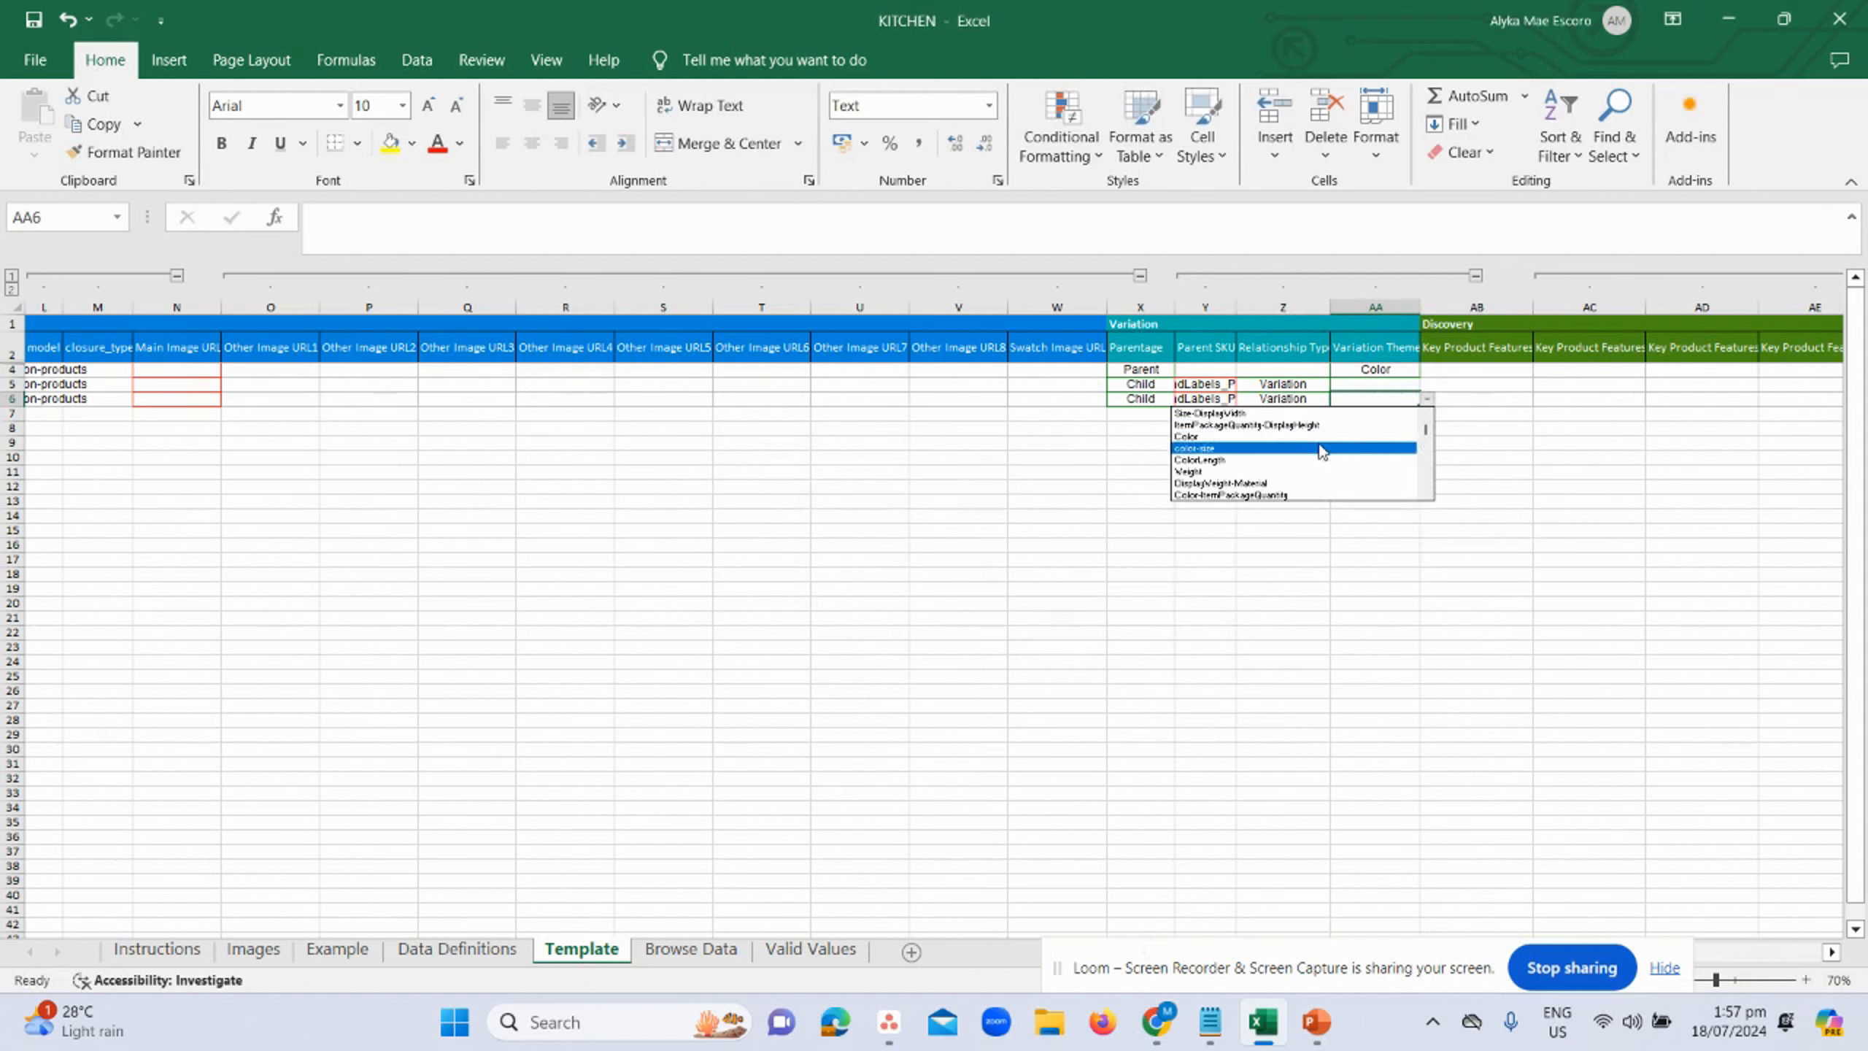
left_click(1550, 382)
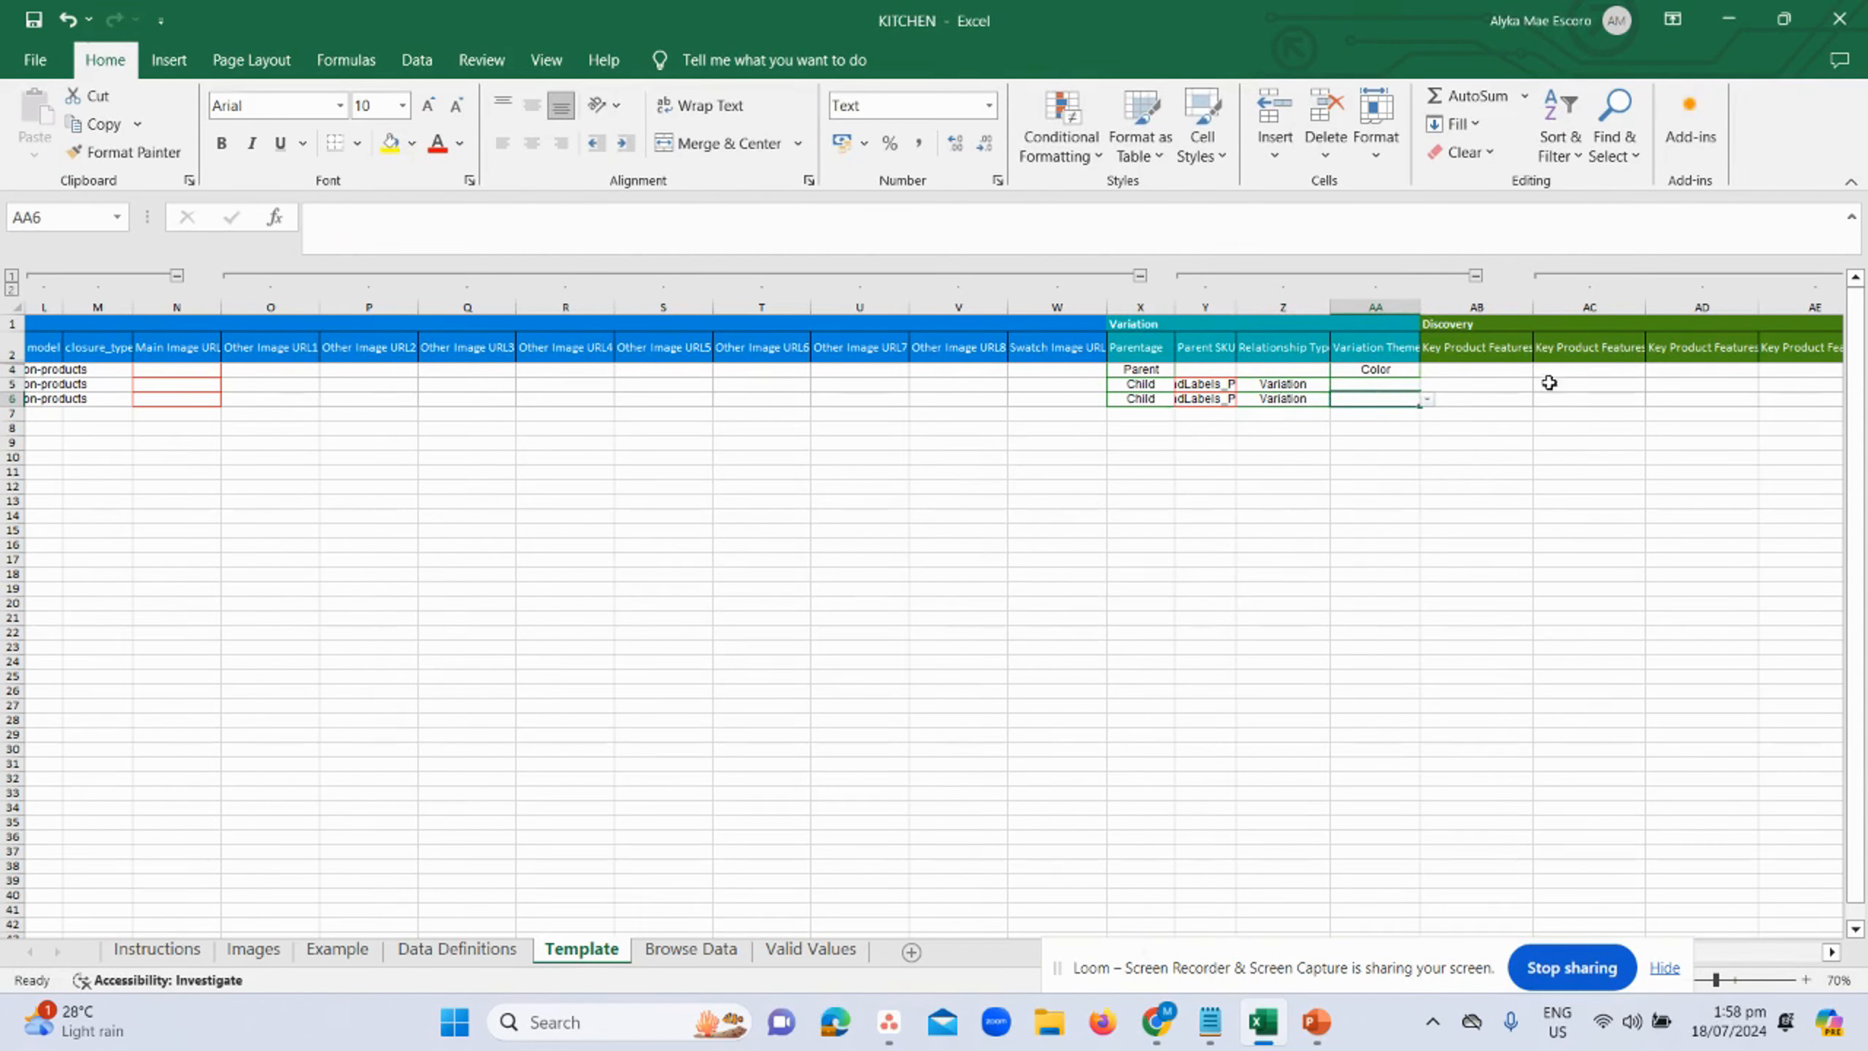
- Open the Valid Values sheet and go back to its first columns, where the attribute names are listed
left_click(1396, 373)
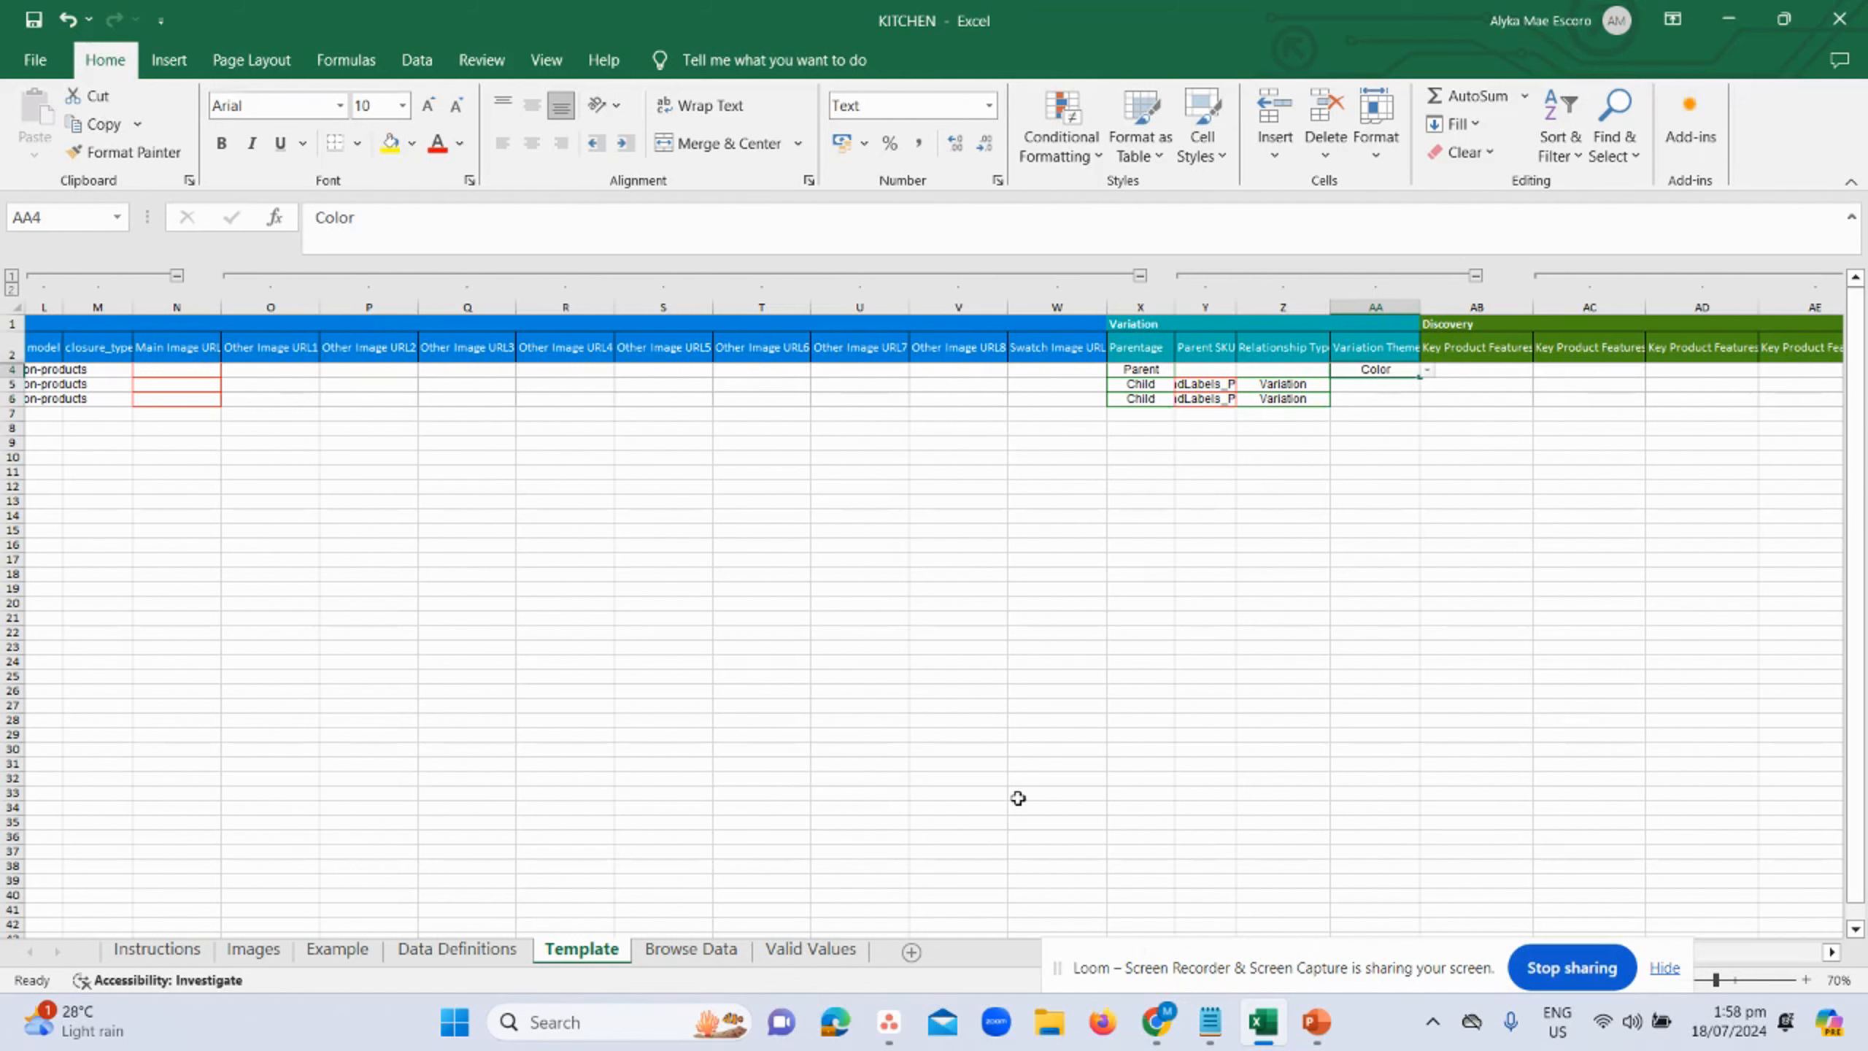
left_click(819, 952)
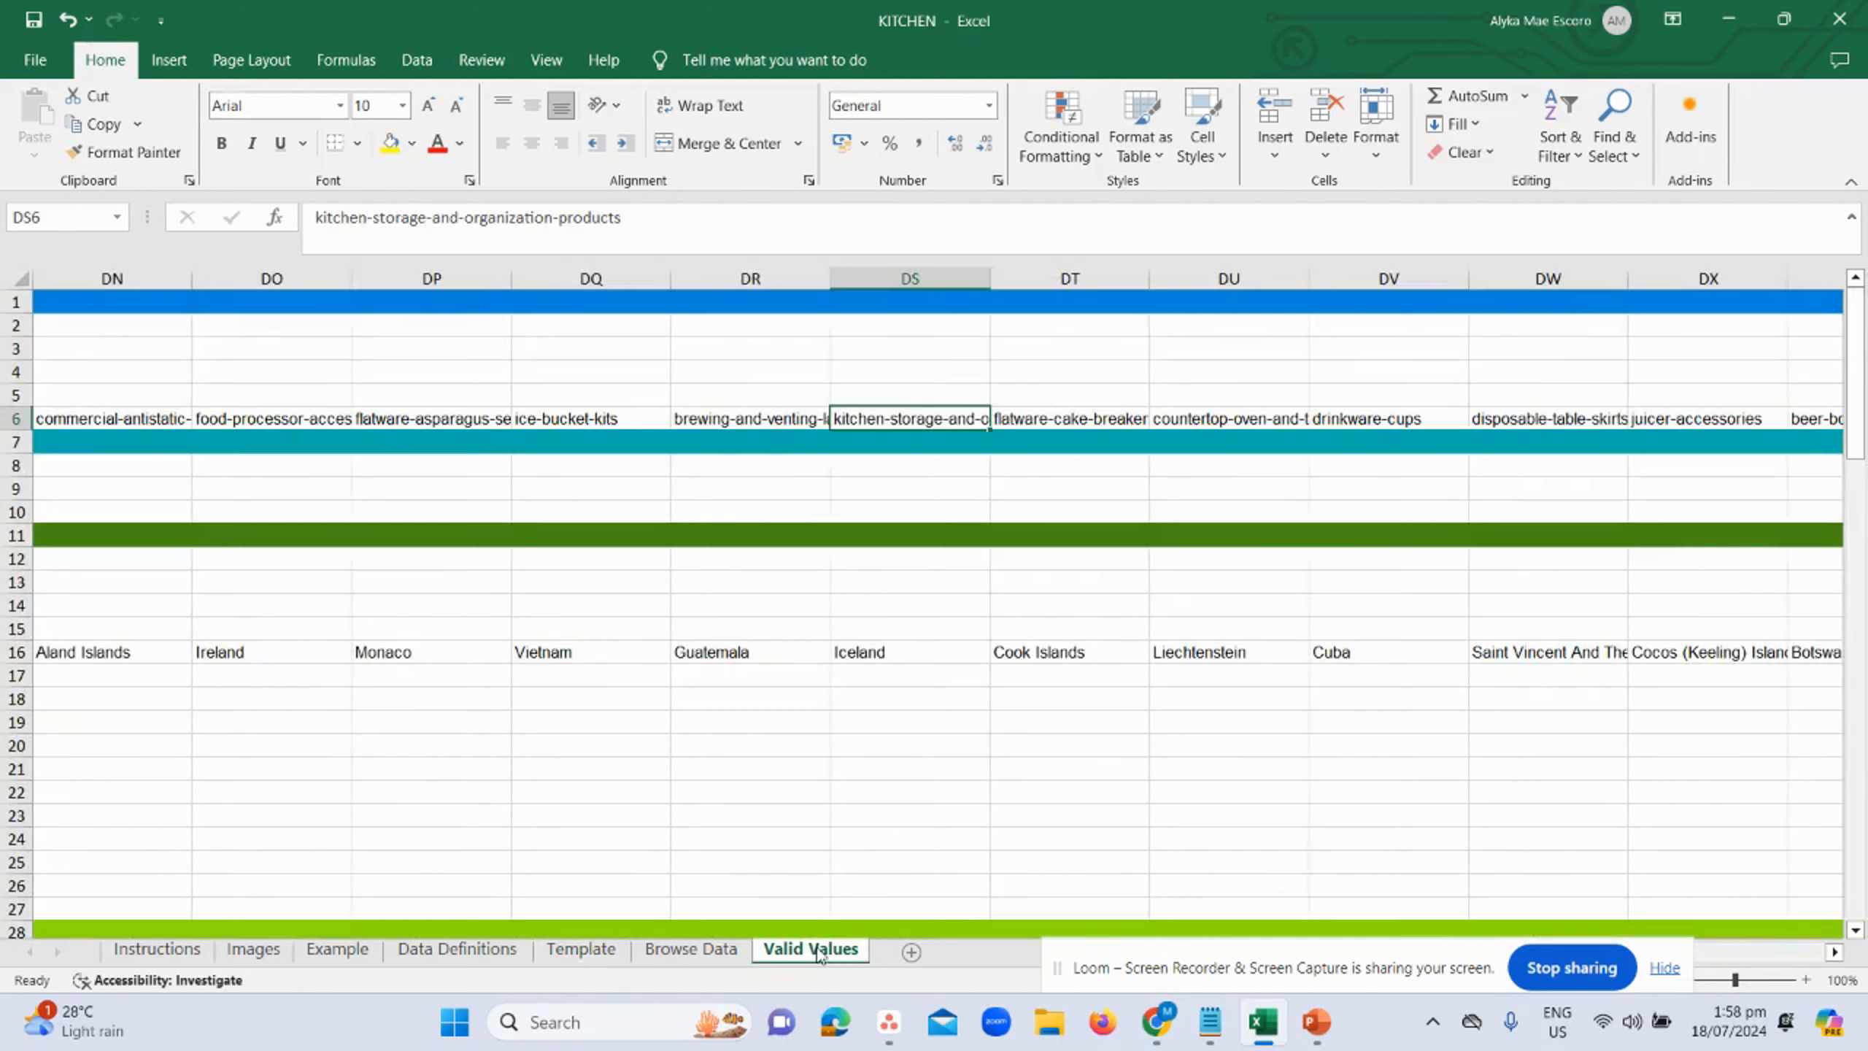
left_click(392, 468)
key("Left")
key("Left")
key("Left")
key("Left")
key("Left")
key("Left")
key("Left")
key("Left")
key("Left")
key("Left")
key("Left")
key("Left")
key("Left")
key("Left")
key("Left")
key("Left")
key("Left")
key("Left")
key("Left")
key("Left")
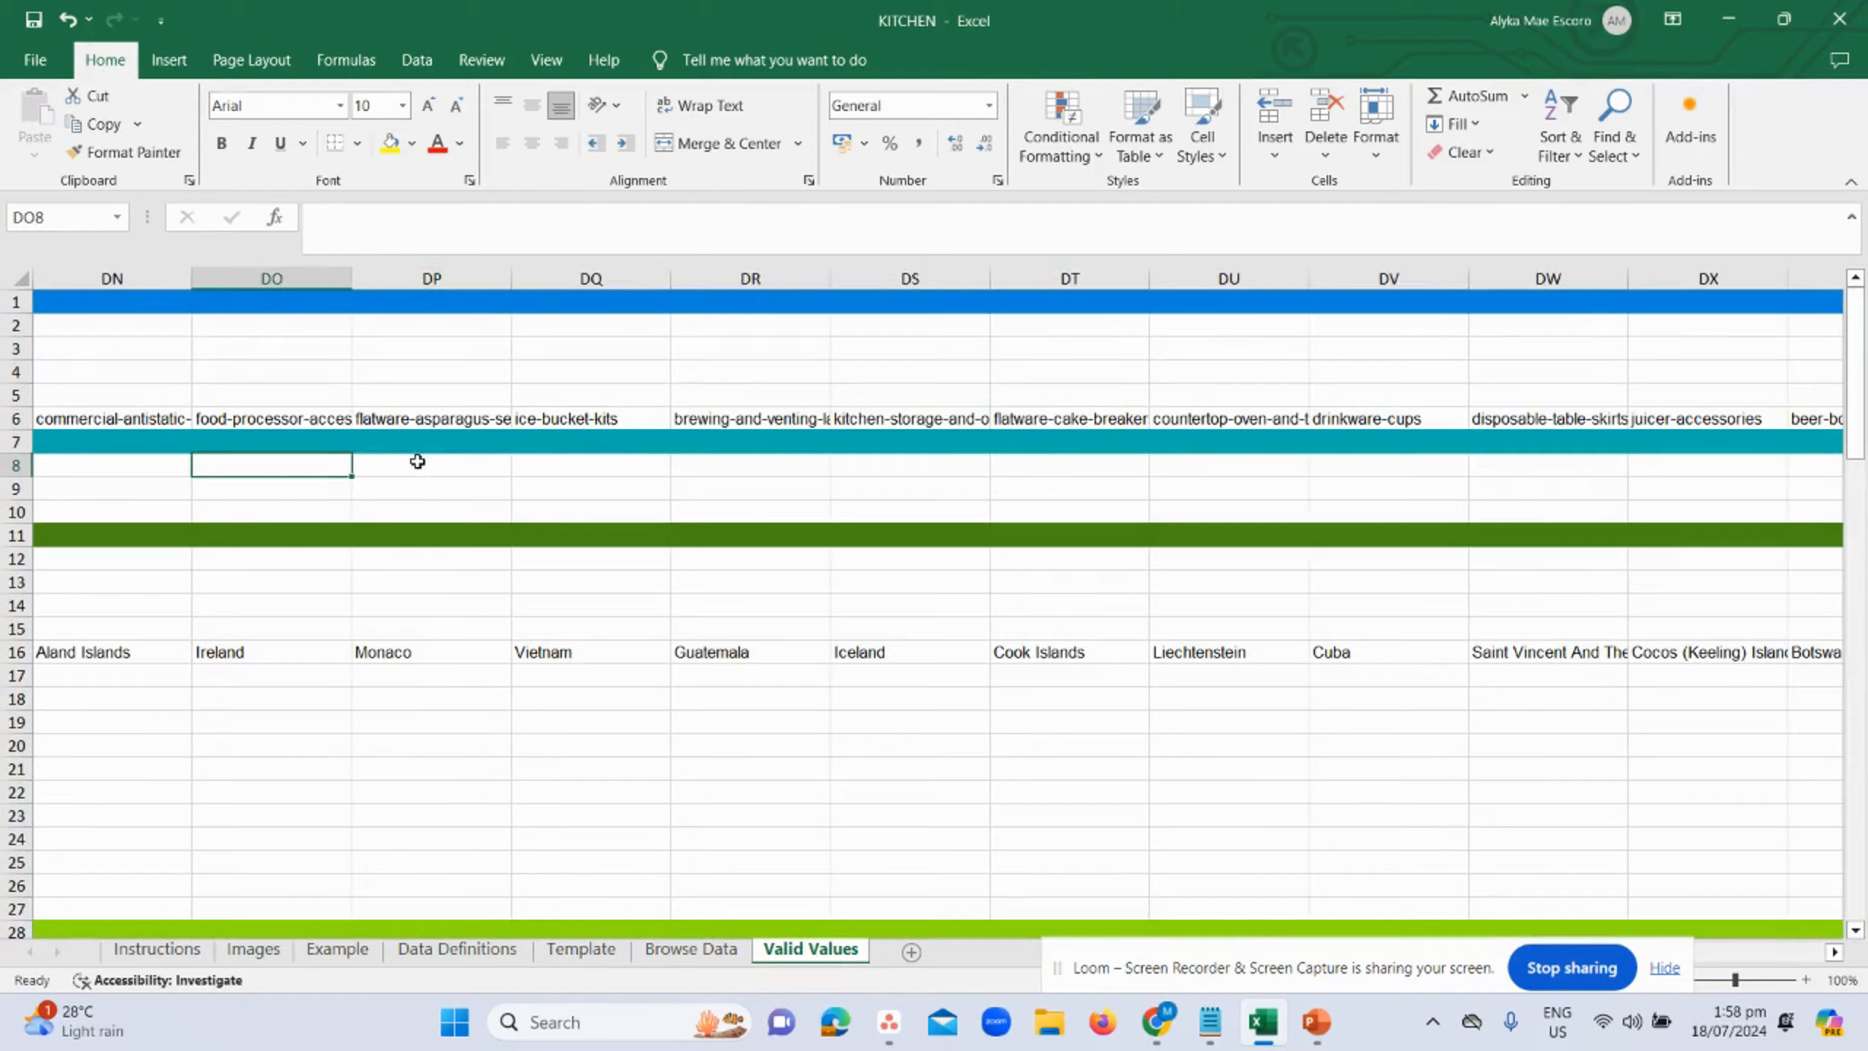
key("Left")
key("Left")
key("Left")
key("Left")
key("Left")
key("Left")
key("Left")
key("Left")
key("Left")
key("Left")
key("Left")
key("Left")
key("Left")
key("Left")
key("Left")
key("Left")
key("Left")
key("Left")
key("Left")
key("Left")
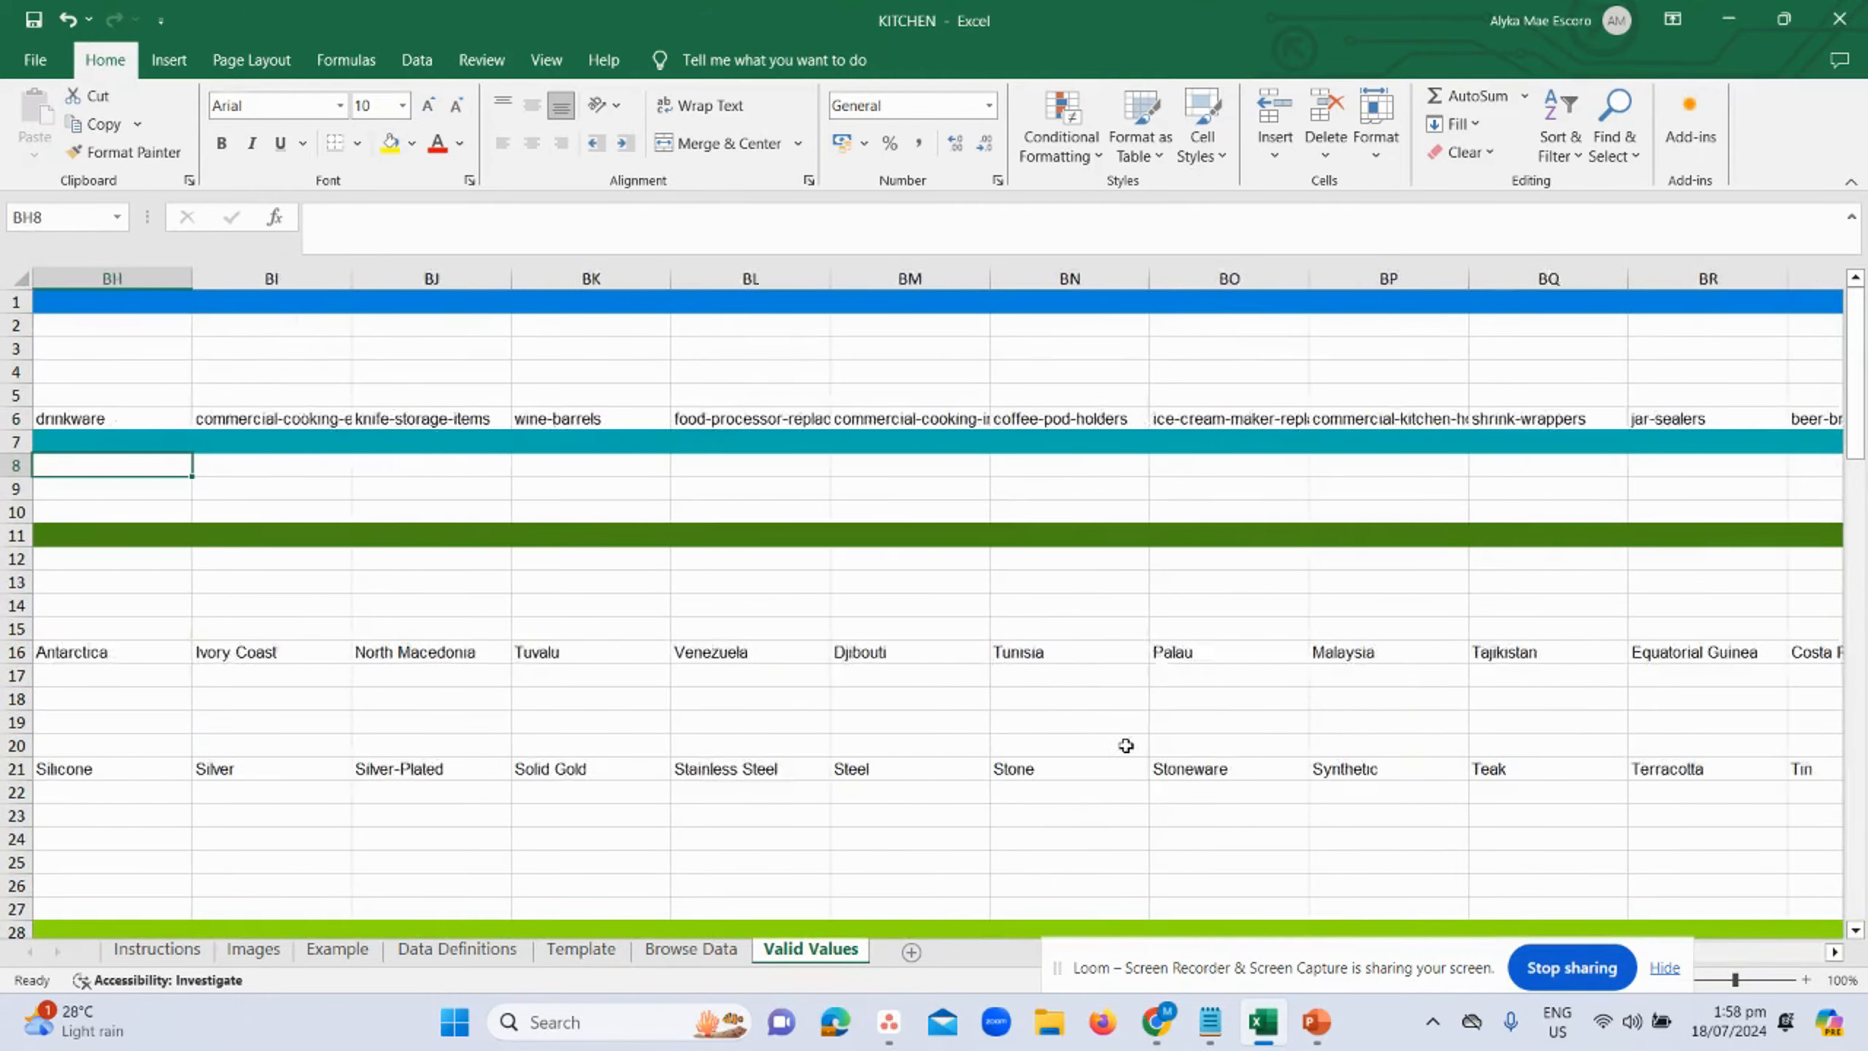
key("Left")
key("Left")
key("Left")
key("Left")
key("Left")
key("Left")
key("Left")
key("Left")
key("Left")
key("Left")
key("Left")
key("Left")
key("Left")
key("Left")
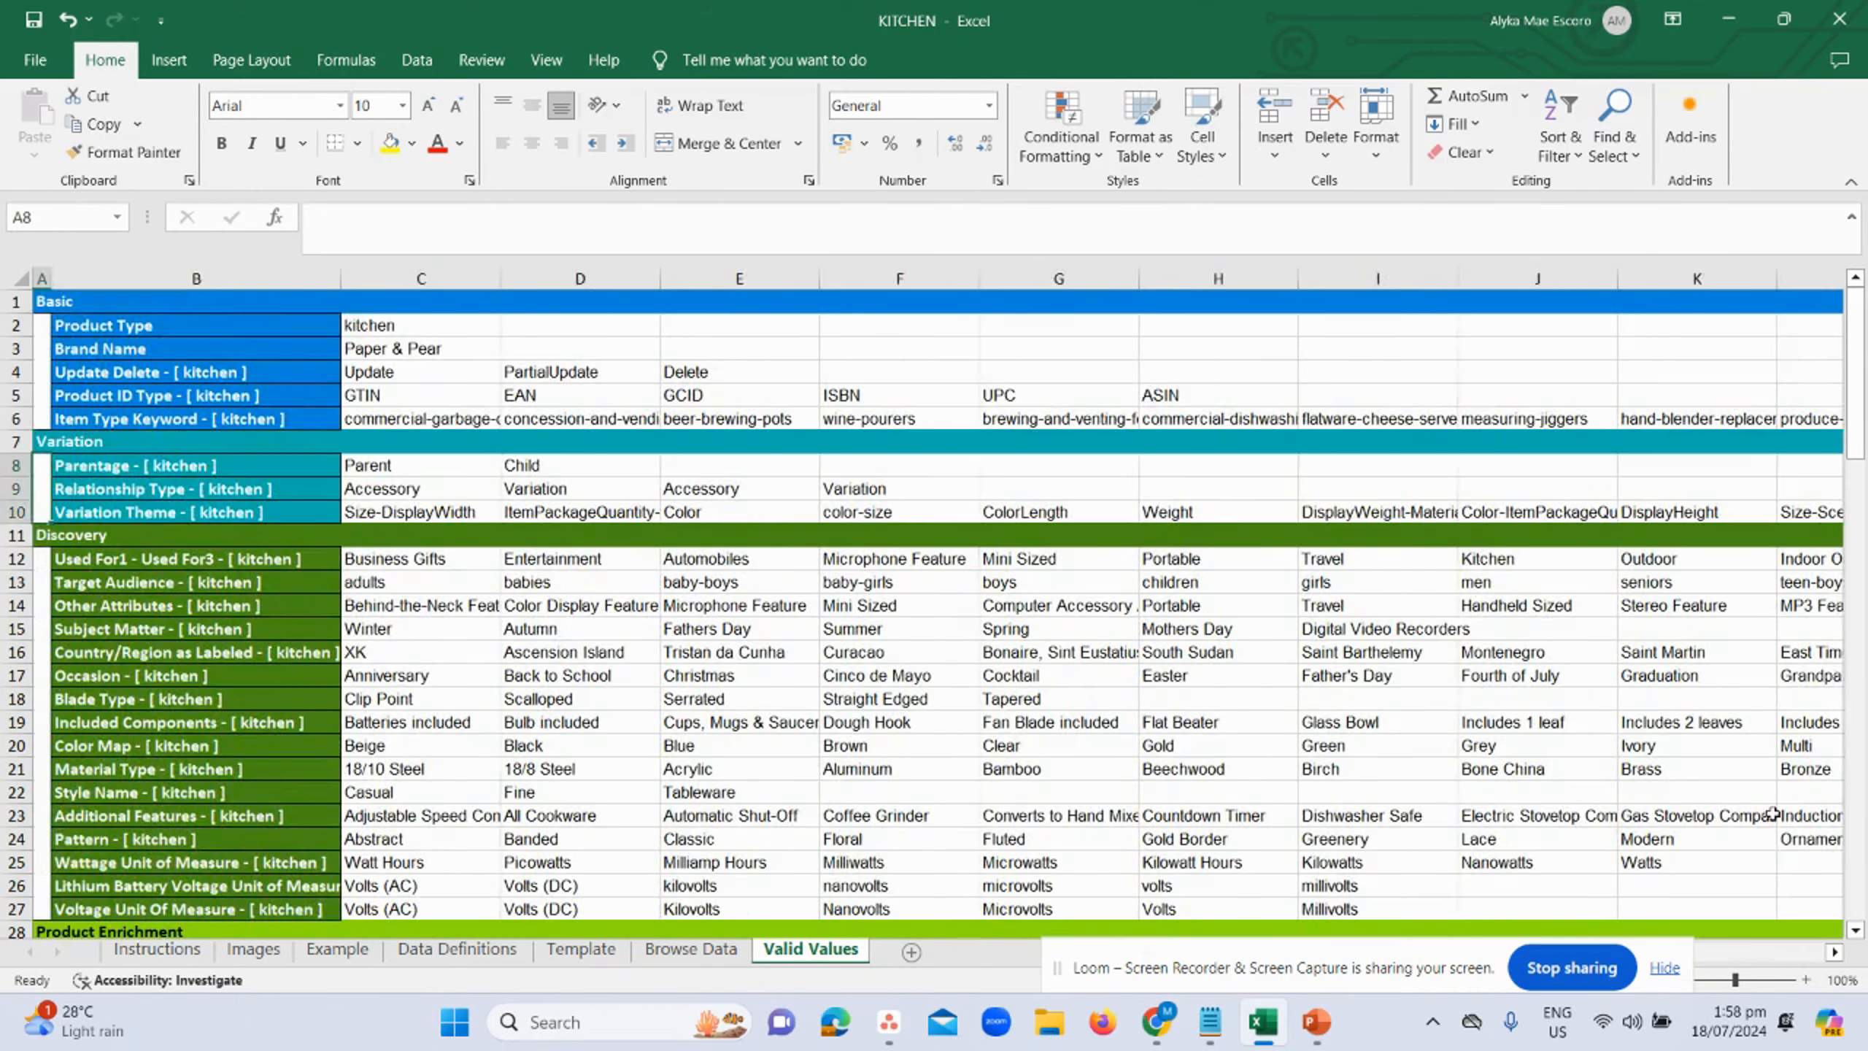
- Locate the Variation Theme row on the Valid Values sheet and examine its first values in row 10
key("Up")
key("Down")
key("Down")
key("Down")
key("Down")
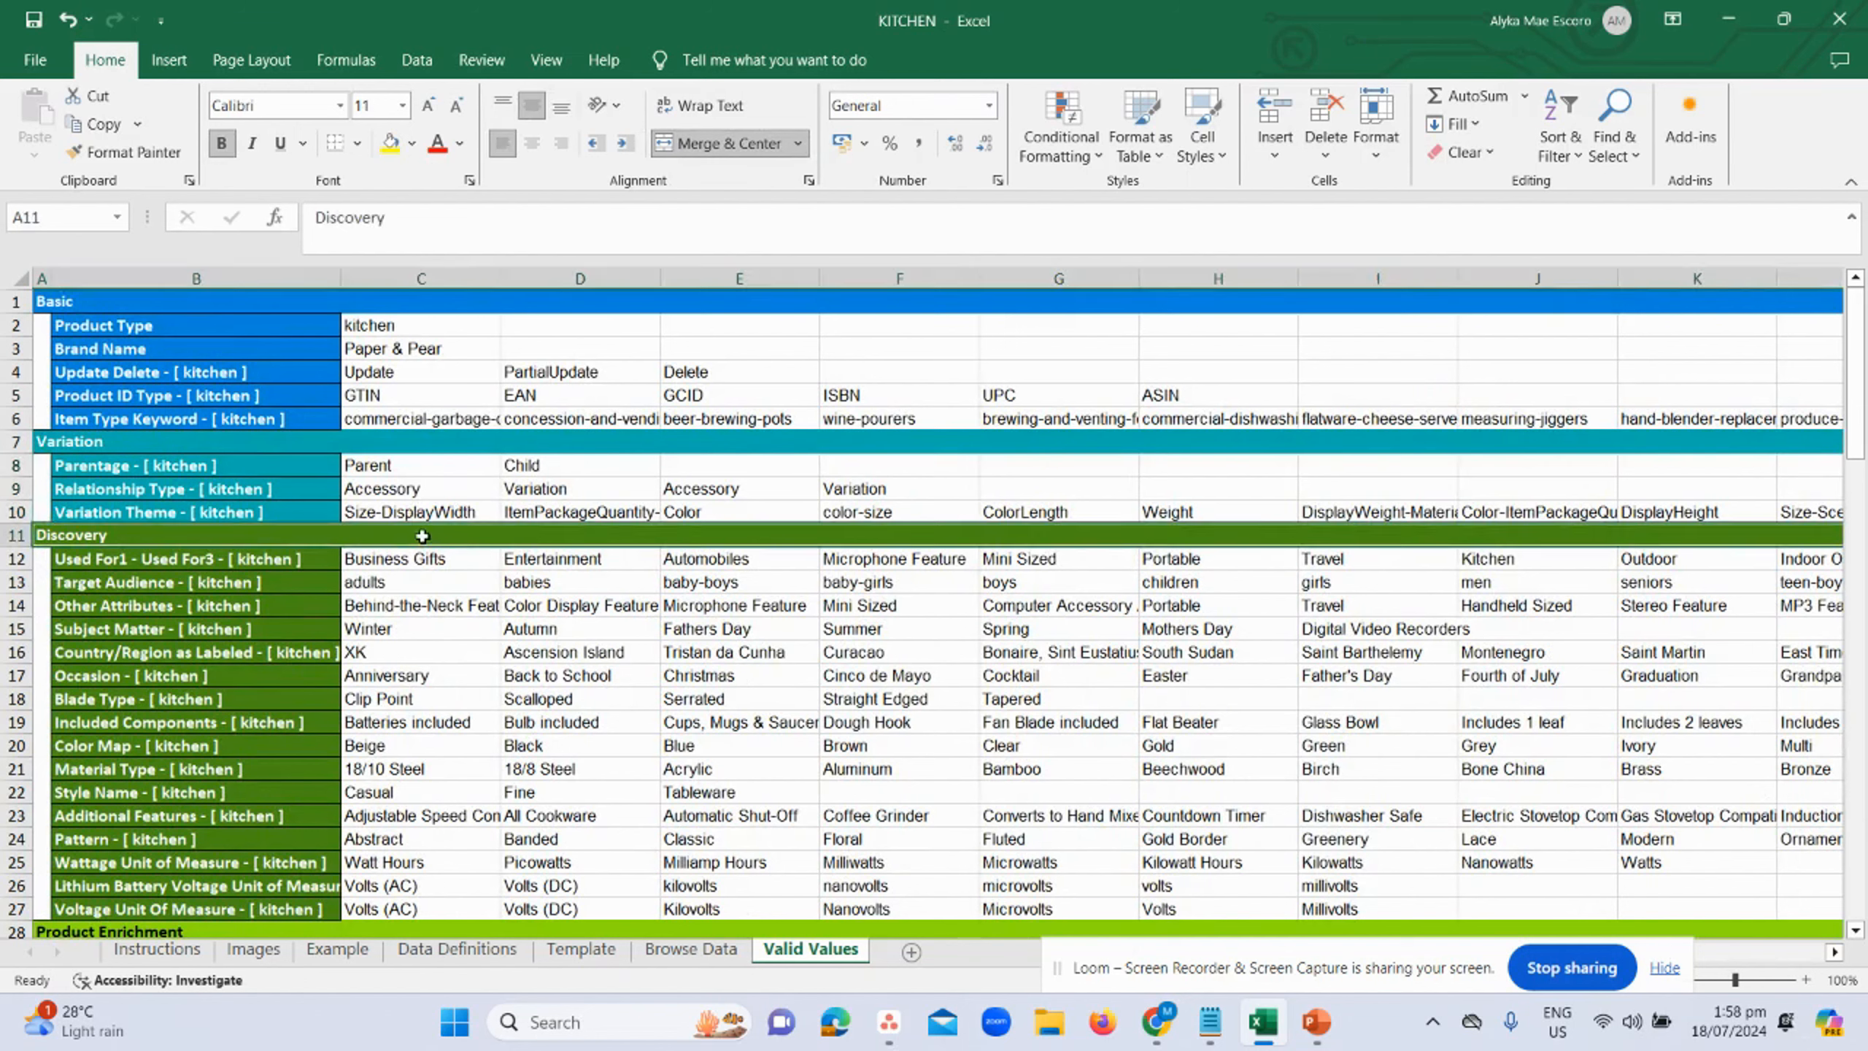
key("Up")
key("Right")
key("Right")
key("Right")
key("Right")
key("Right")
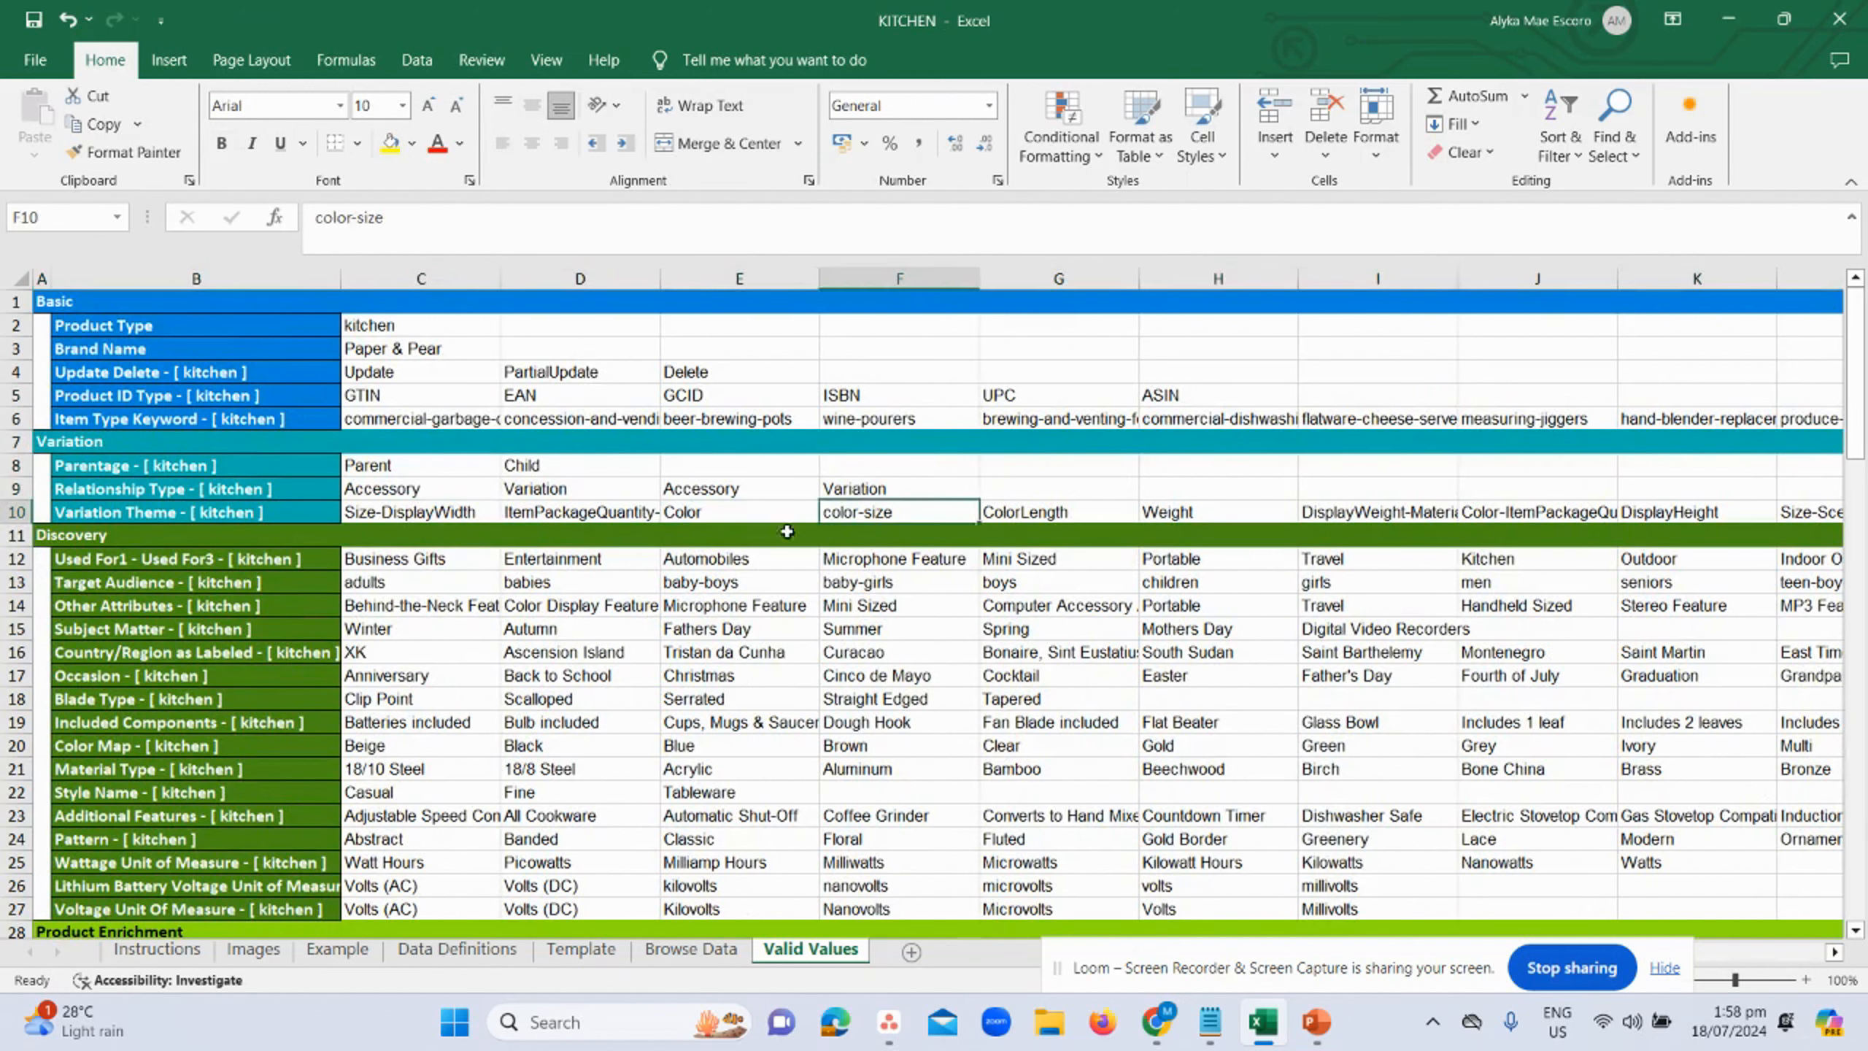
key("Left")
key("Left")
key("Left")
key("Left")
key("Left")
key("Right")
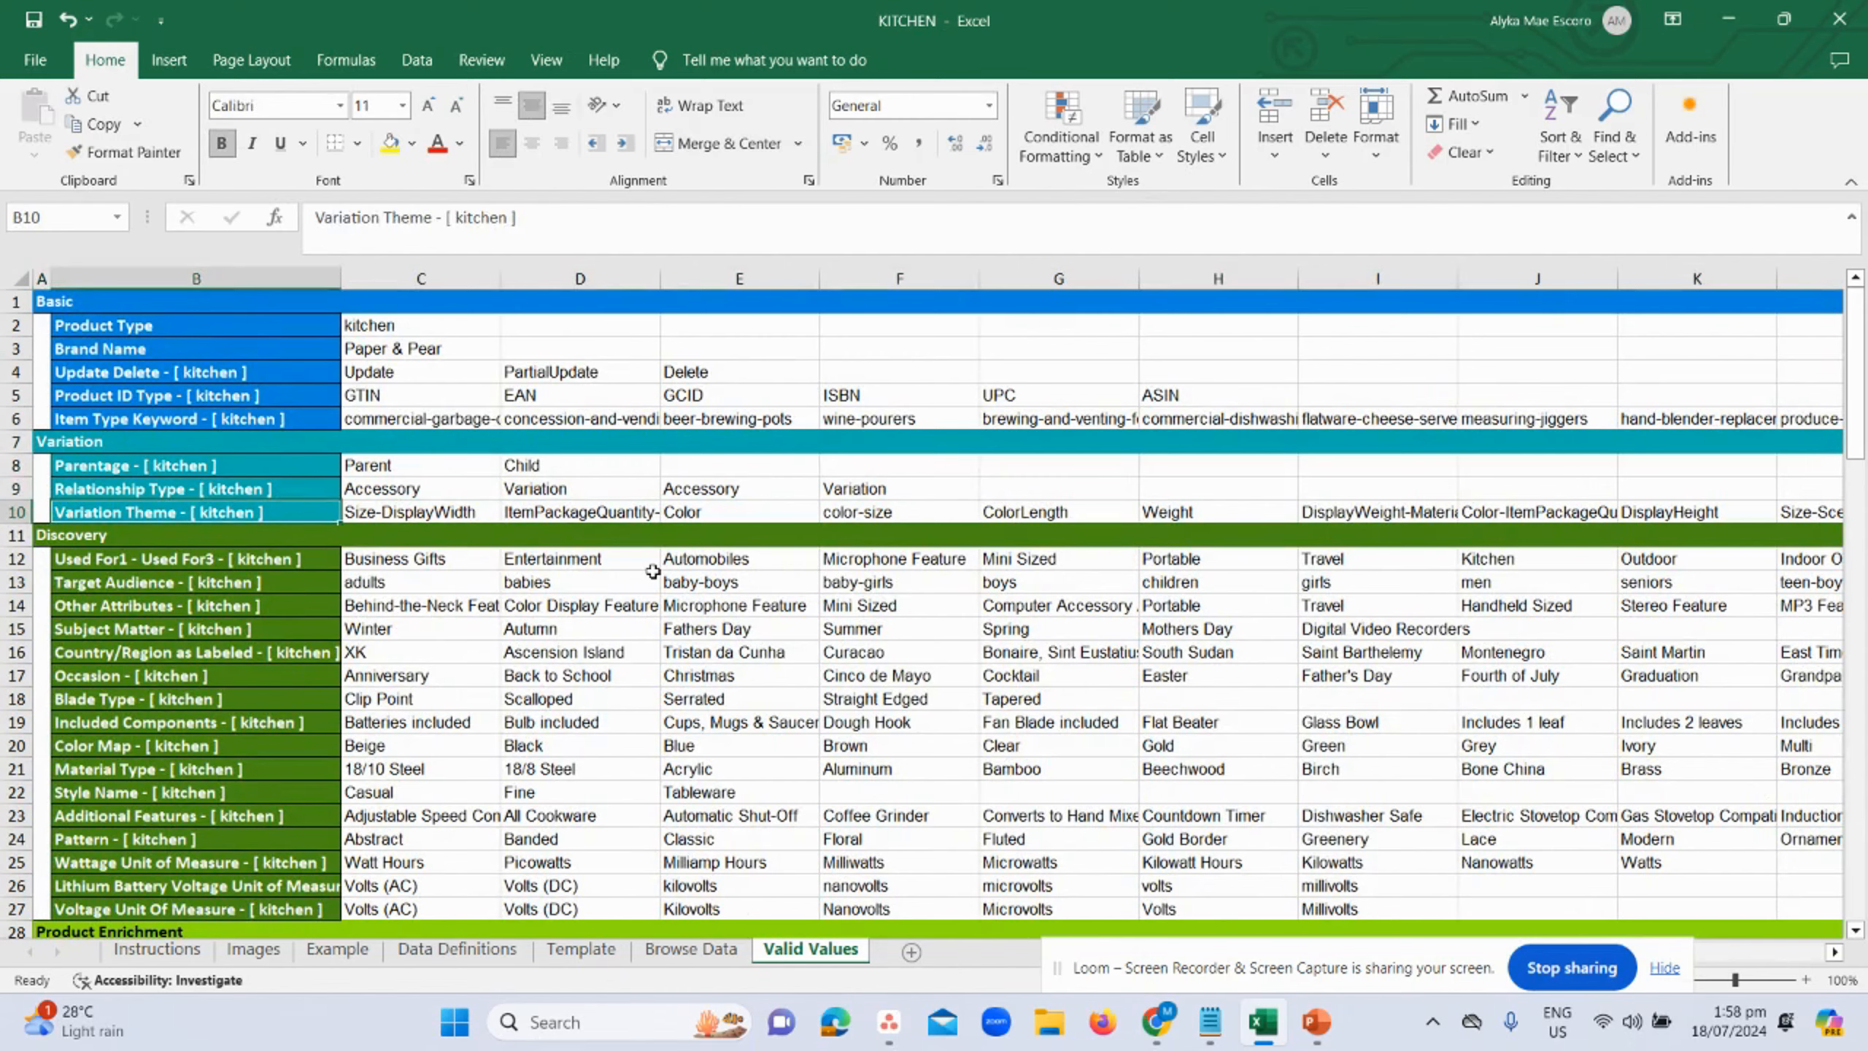
key("Right")
key("Right")
key("Right")
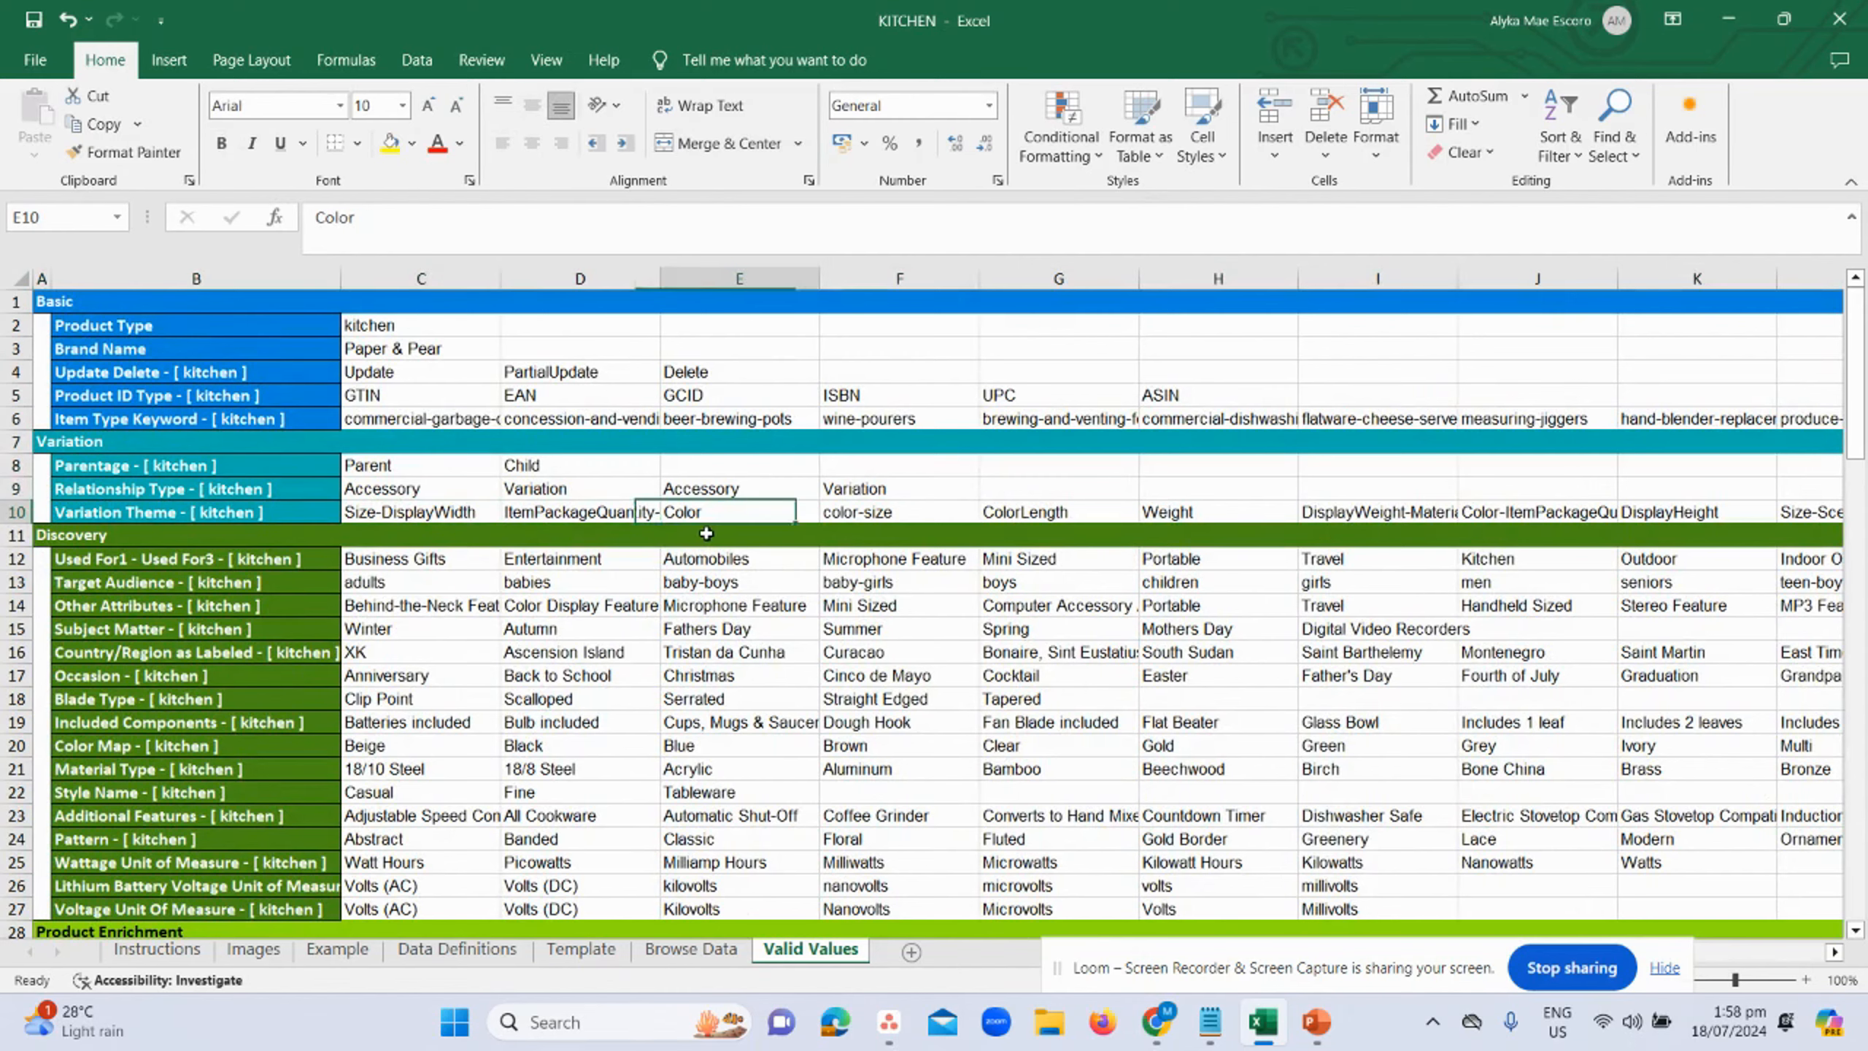
- Examine the remaining Variation Theme values along row 10, ending on StyleName in AR10
key("Right")
key("Right")
key("Right")
key("Right")
key("Right")
key("Right")
key("Right")
key("Right")
key("Right")
key("Right")
key("Right")
key("Right")
key("Right")
key("Right")
key("Right")
key("Right")
key("Right")
key("Right")
key("Right")
key("Right")
key("Right")
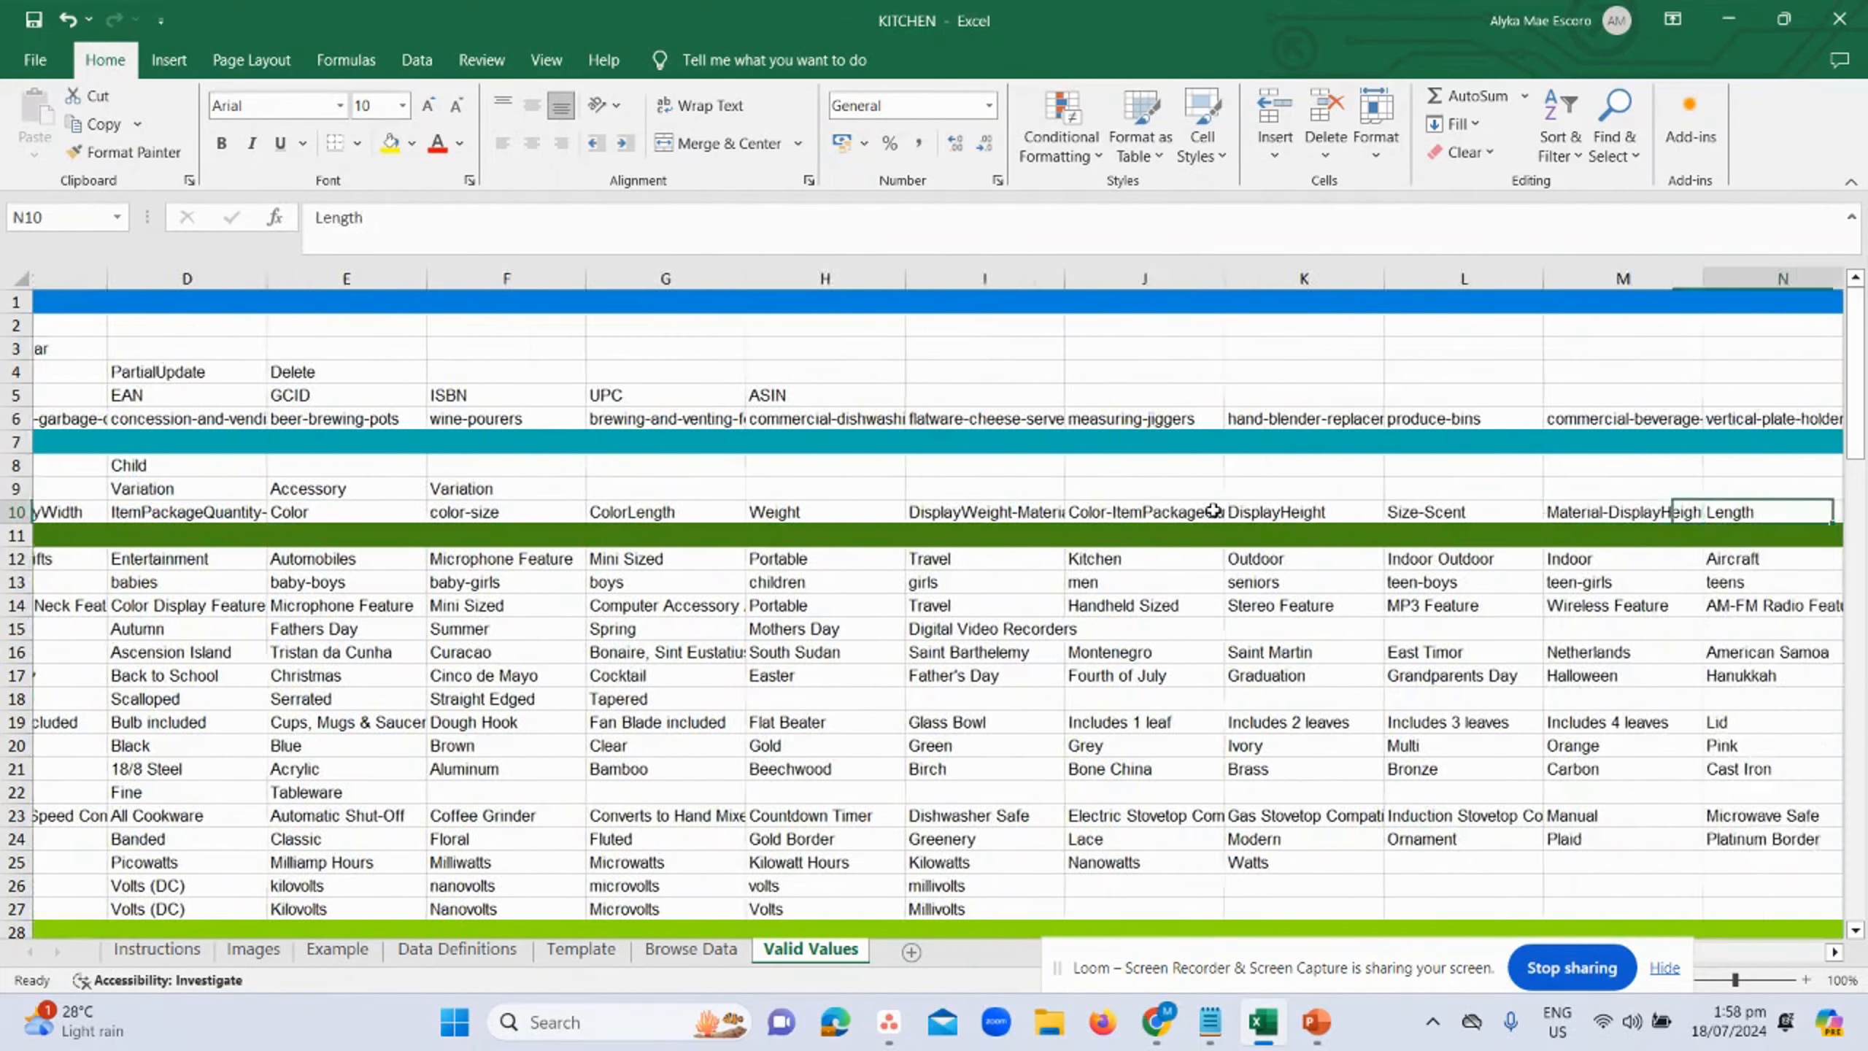
key("Right")
key("Right")
key("Right")
key("Right")
key("Right")
key("Right")
key("Right")
key("Right")
key("Right")
key("Right")
key("Right")
key("Right")
key("Right")
key("Right")
key("Right")
key("Right")
key("Right")
key("Right")
key("Right")
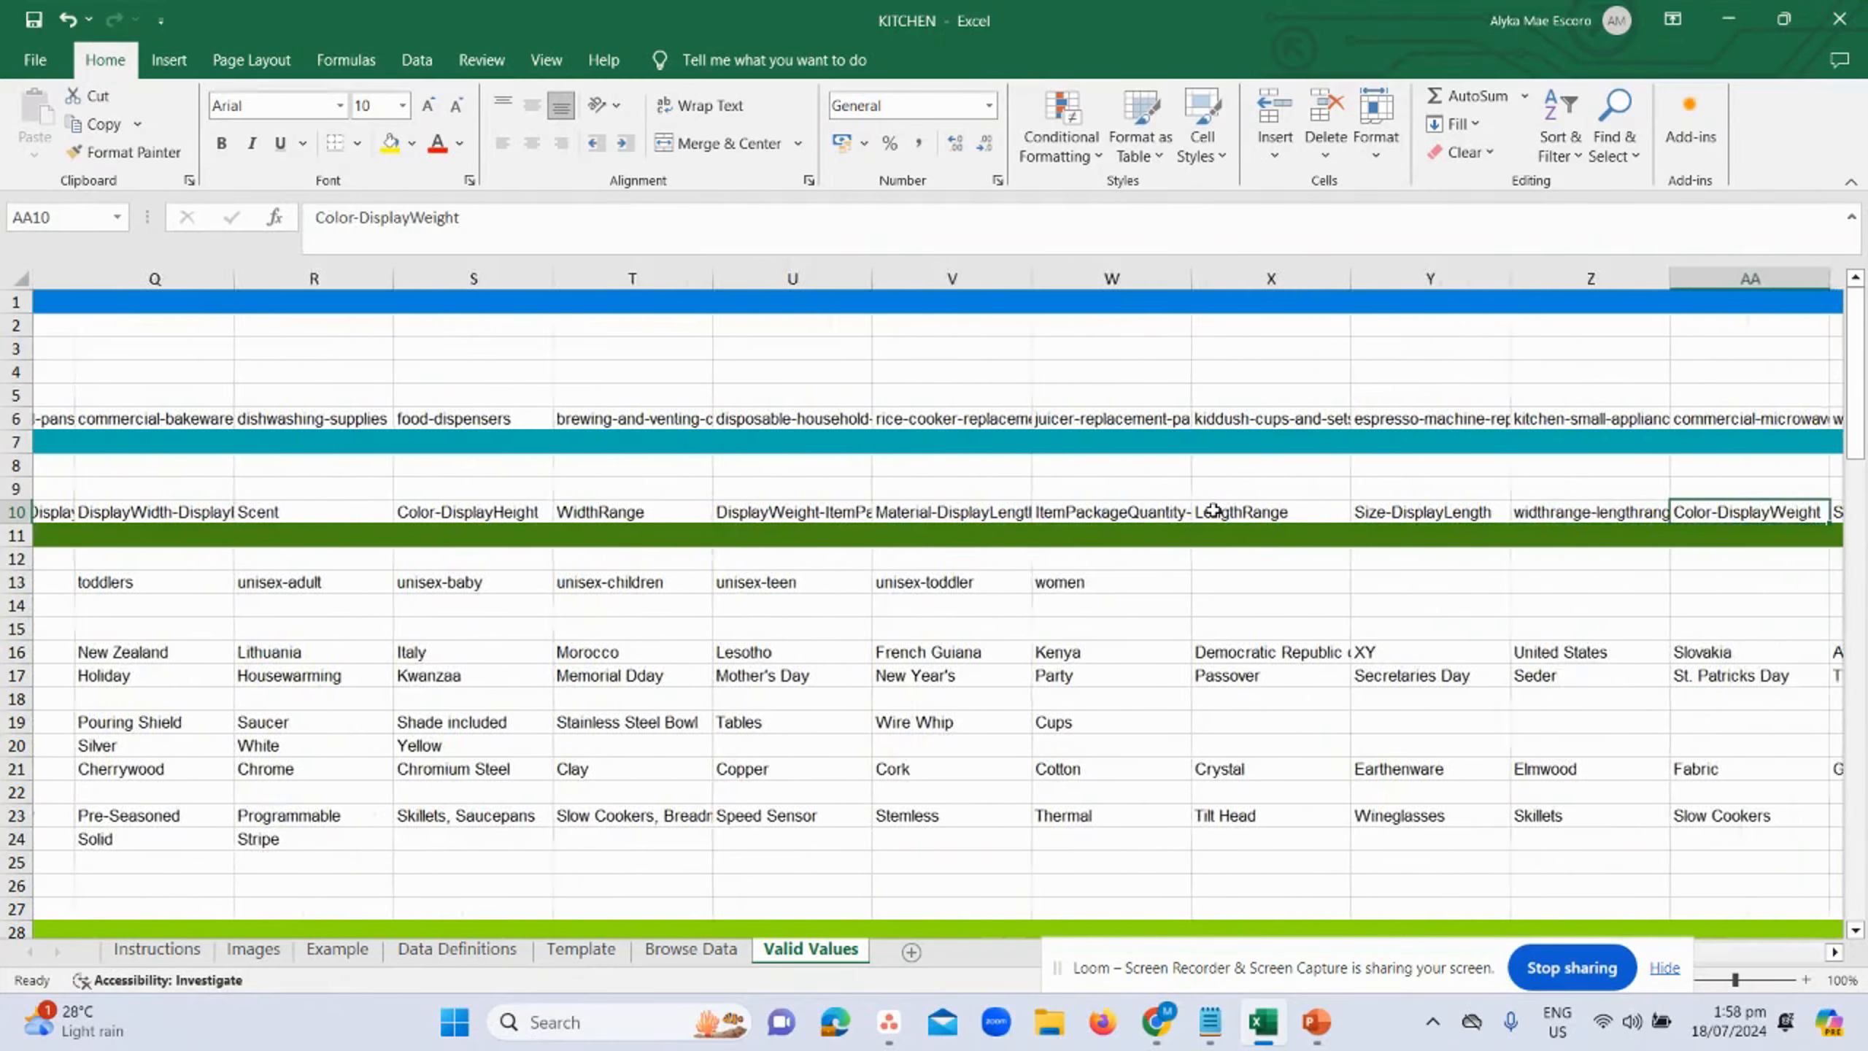
key("Left")
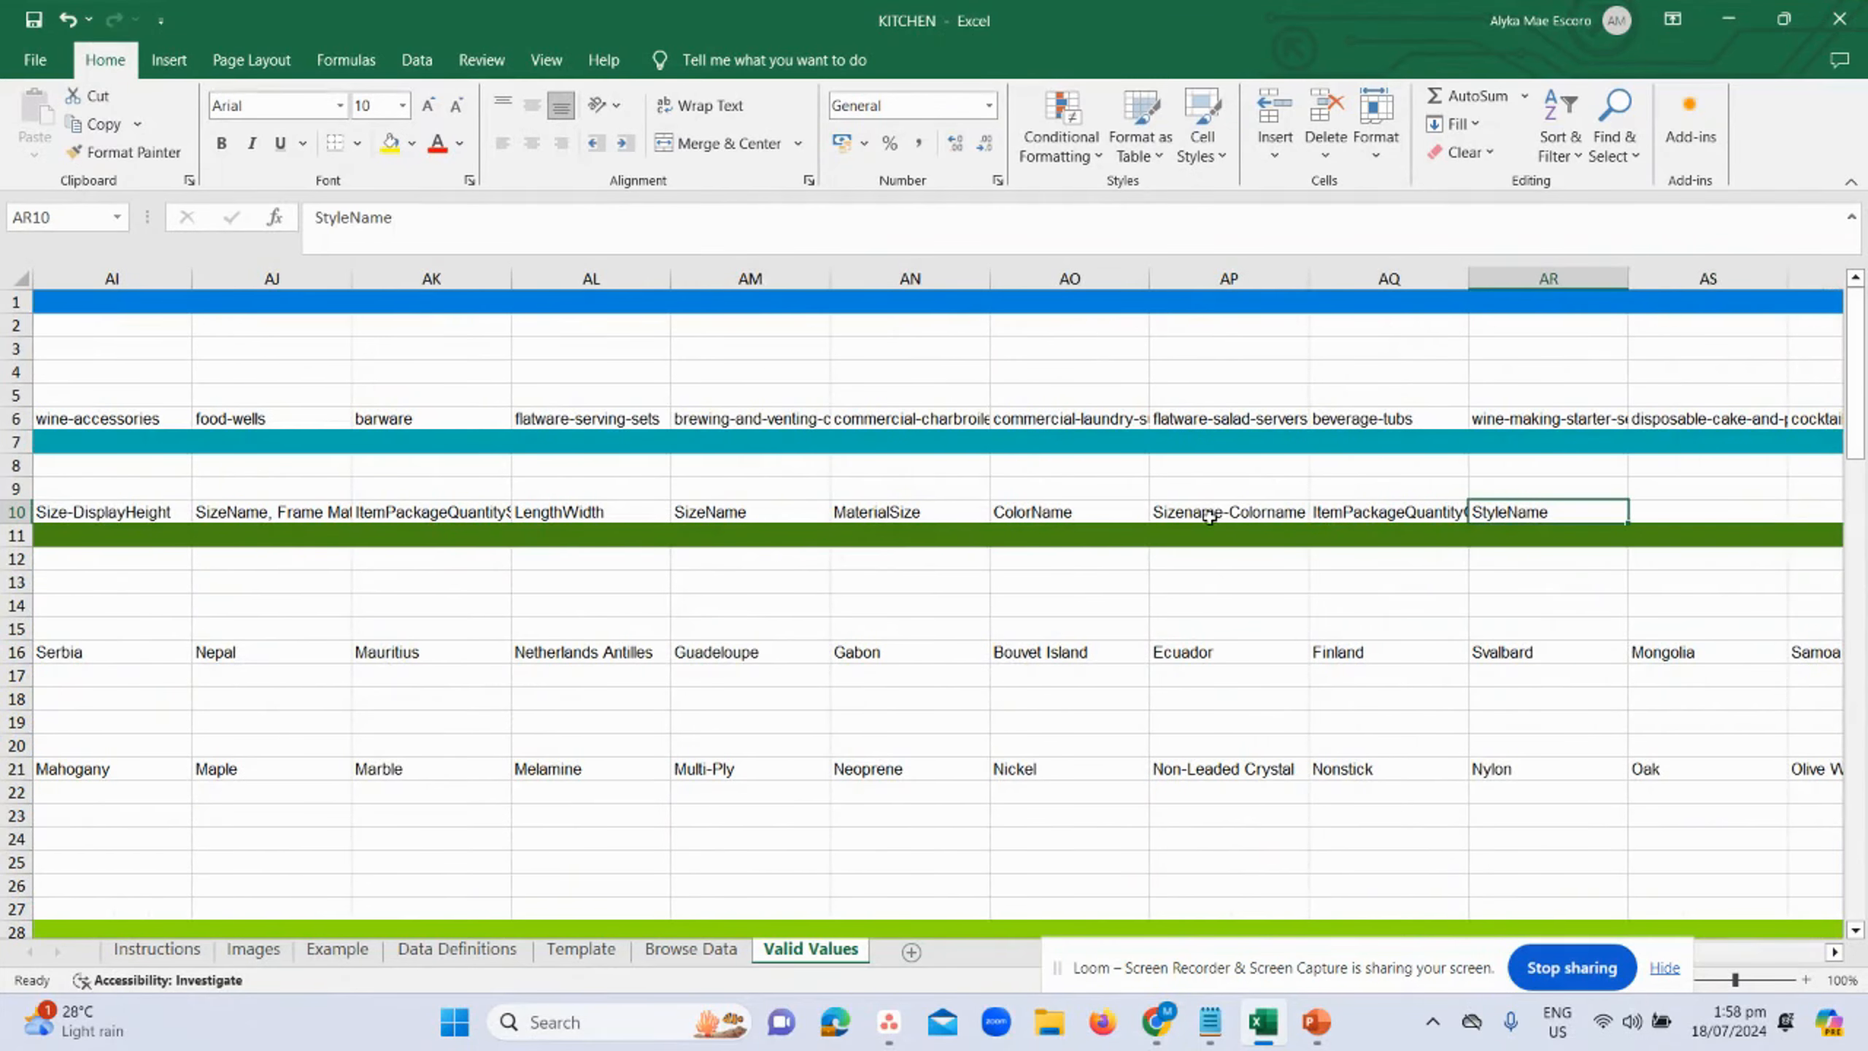
key("Left")
key("Left")
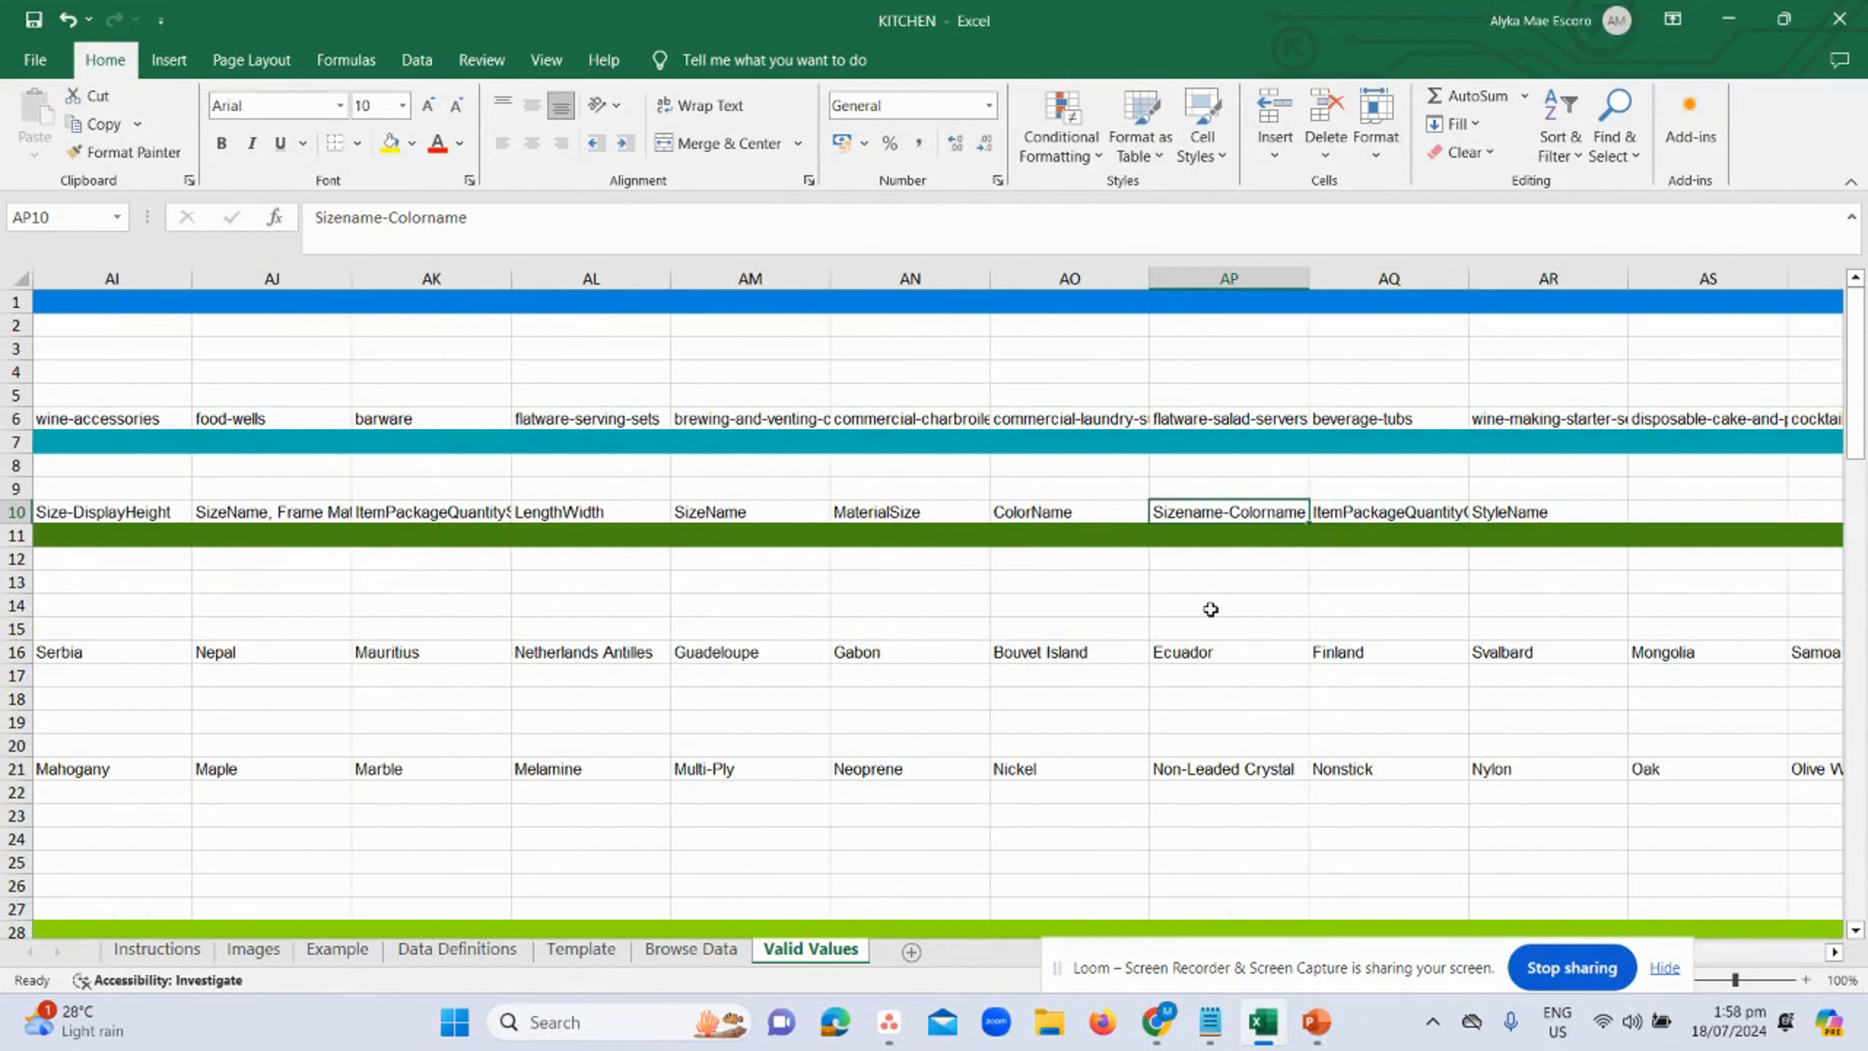
key("Right")
key("Right")
key("Left")
key("Right")
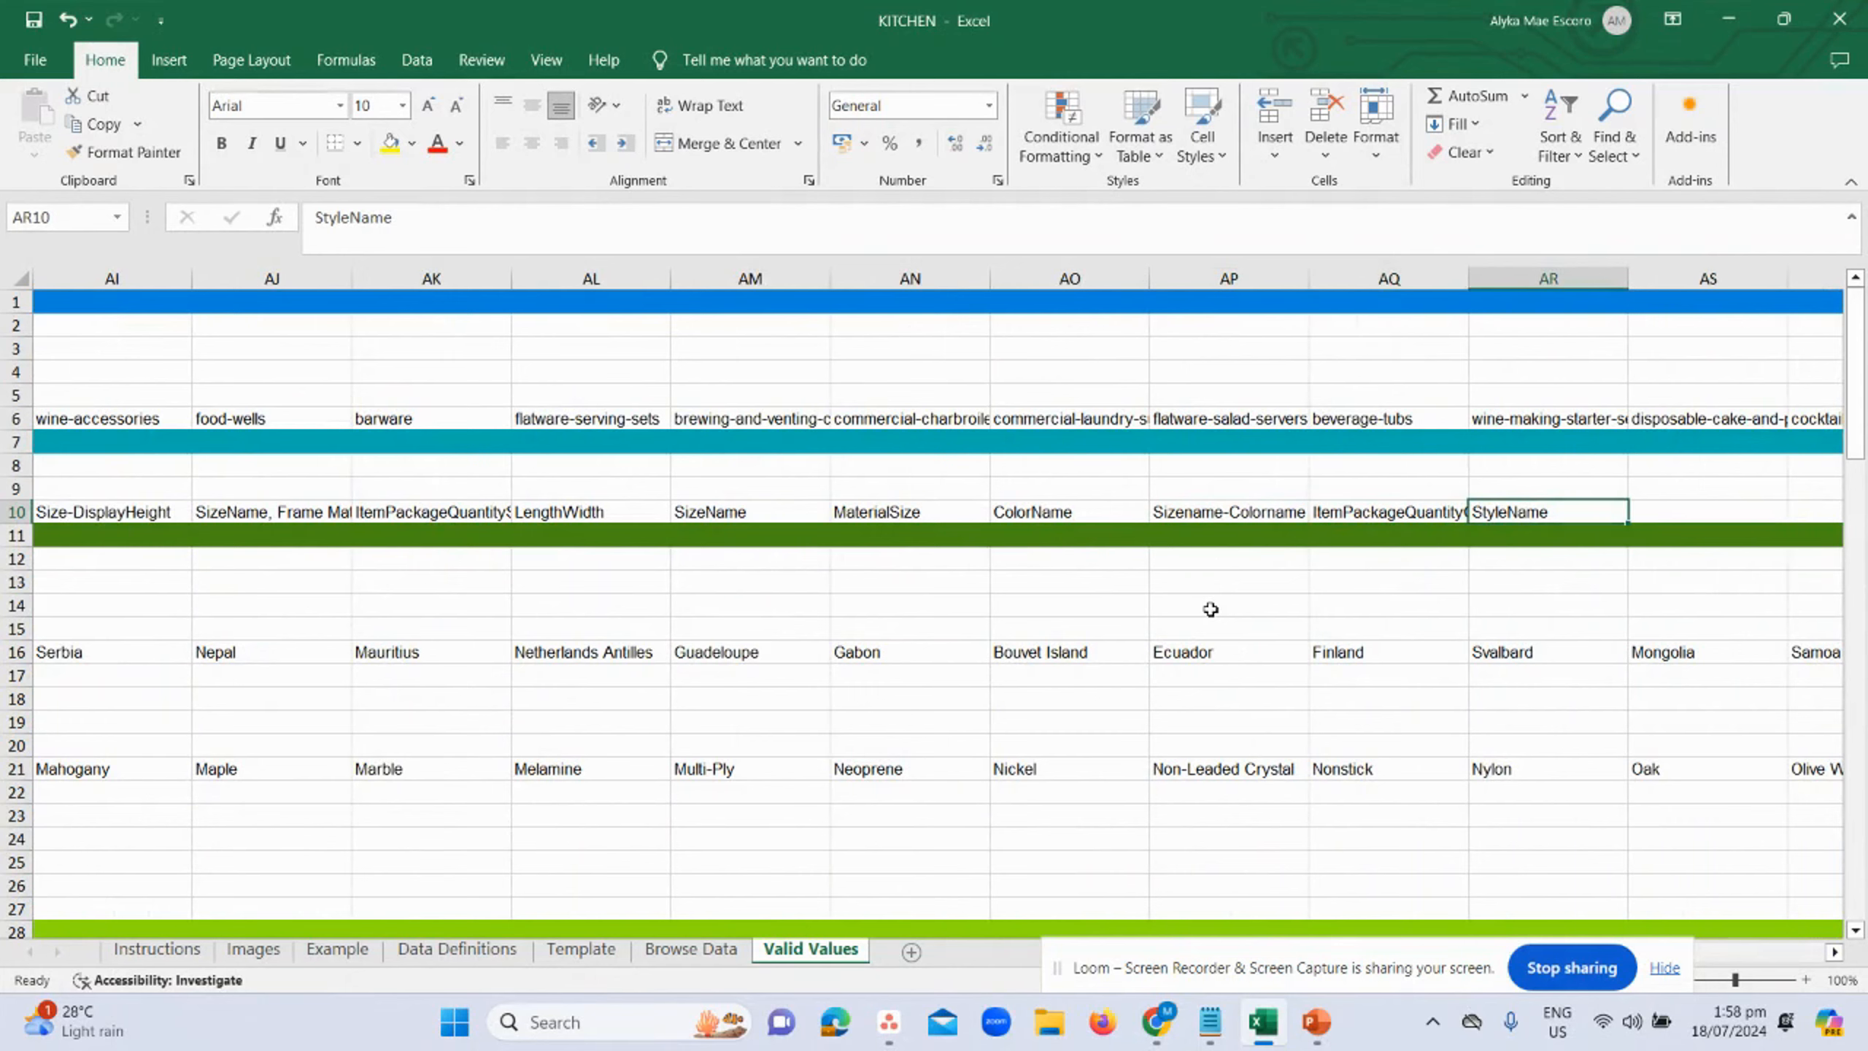
- Go back through the Variation Theme values in row 10 to the first one in C10
key("Left")
key("Left")
key("Left")
key("Left")
key("Left")
key("Left")
key("Left")
key("Left")
key("Left")
key("Left")
key("Left")
key("Left")
key("Left")
key("Left")
key("Left")
key("Left")
key("Left")
key("Left")
key("Left")
key("Left")
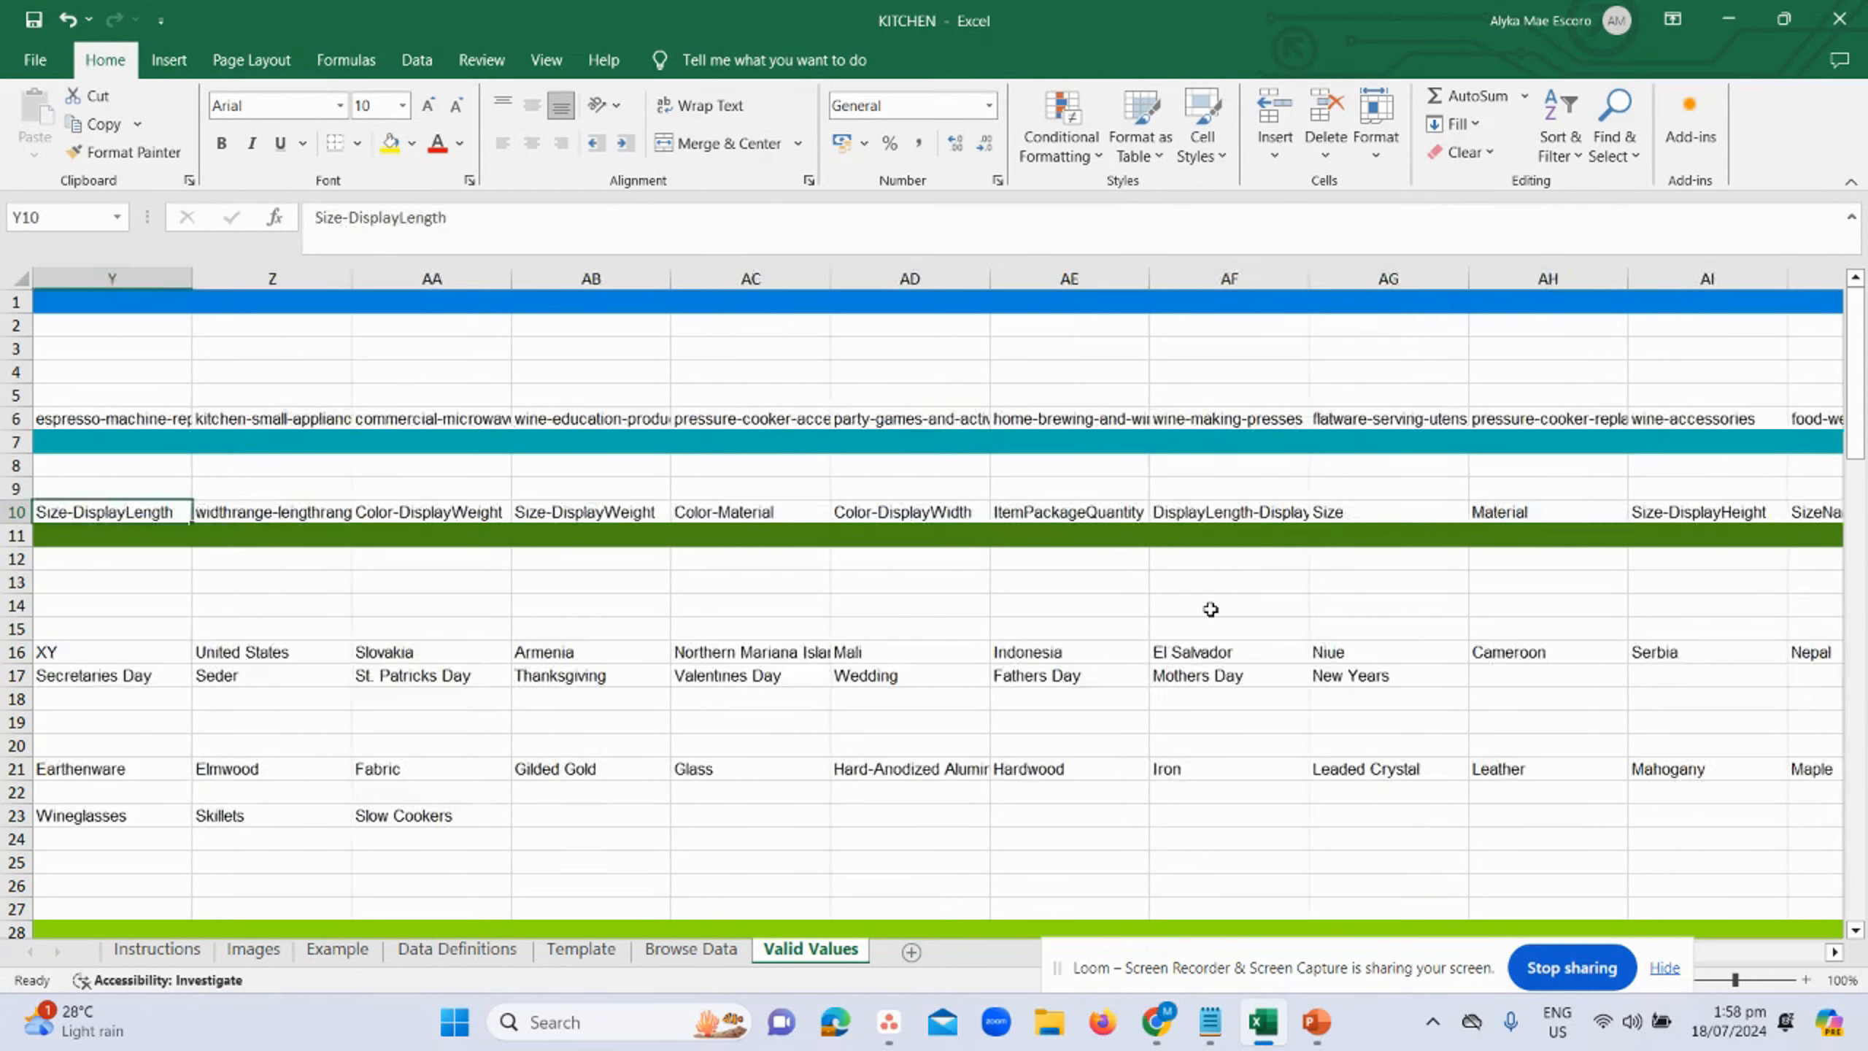
key("Left")
key("Left")
key("Left")
key("Left")
key("Left")
key("Left")
key("Left")
key("Right")
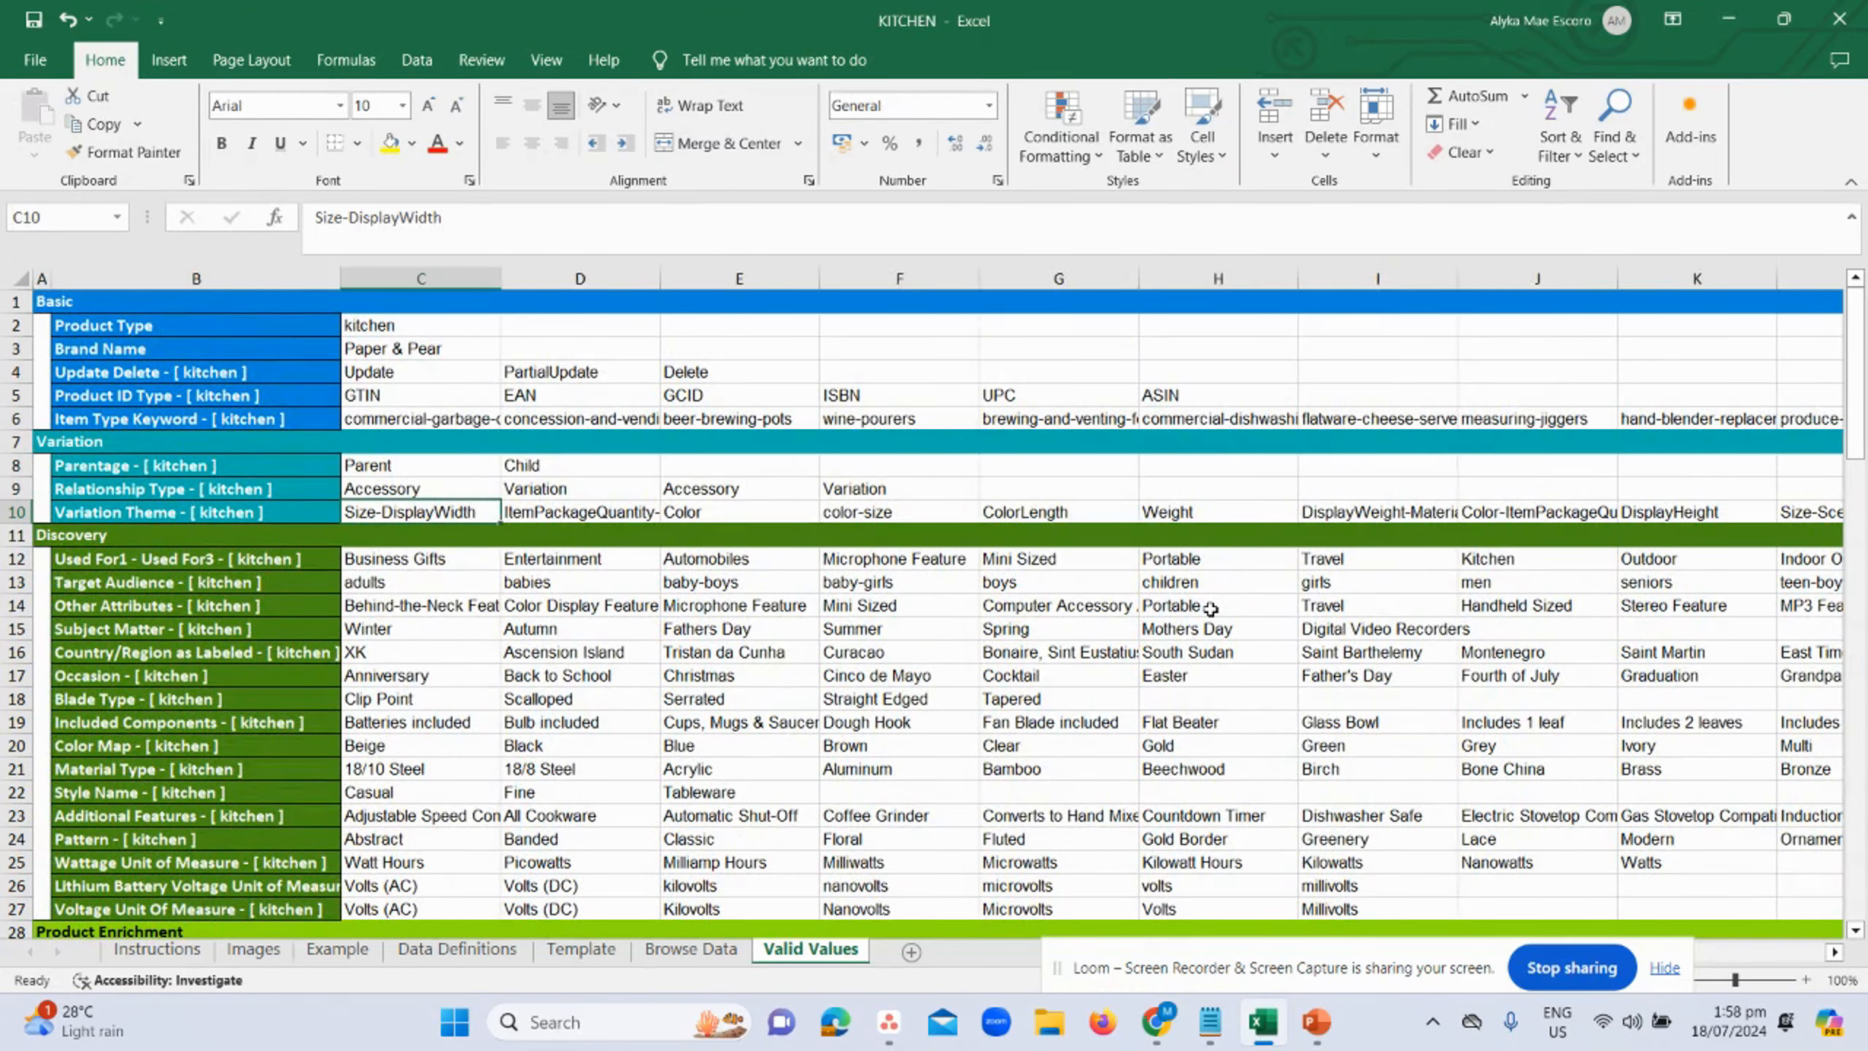
- Review the Variation Theme values again from C10 as far as Q10, returning to Size-Scent in L10
key("Right")
key("Right")
key("Right")
key("Right")
key("Right")
key("Right")
key("Right")
key("Right")
key("Right")
key("Right")
key("Right")
key("Right")
key("Right")
key("Right")
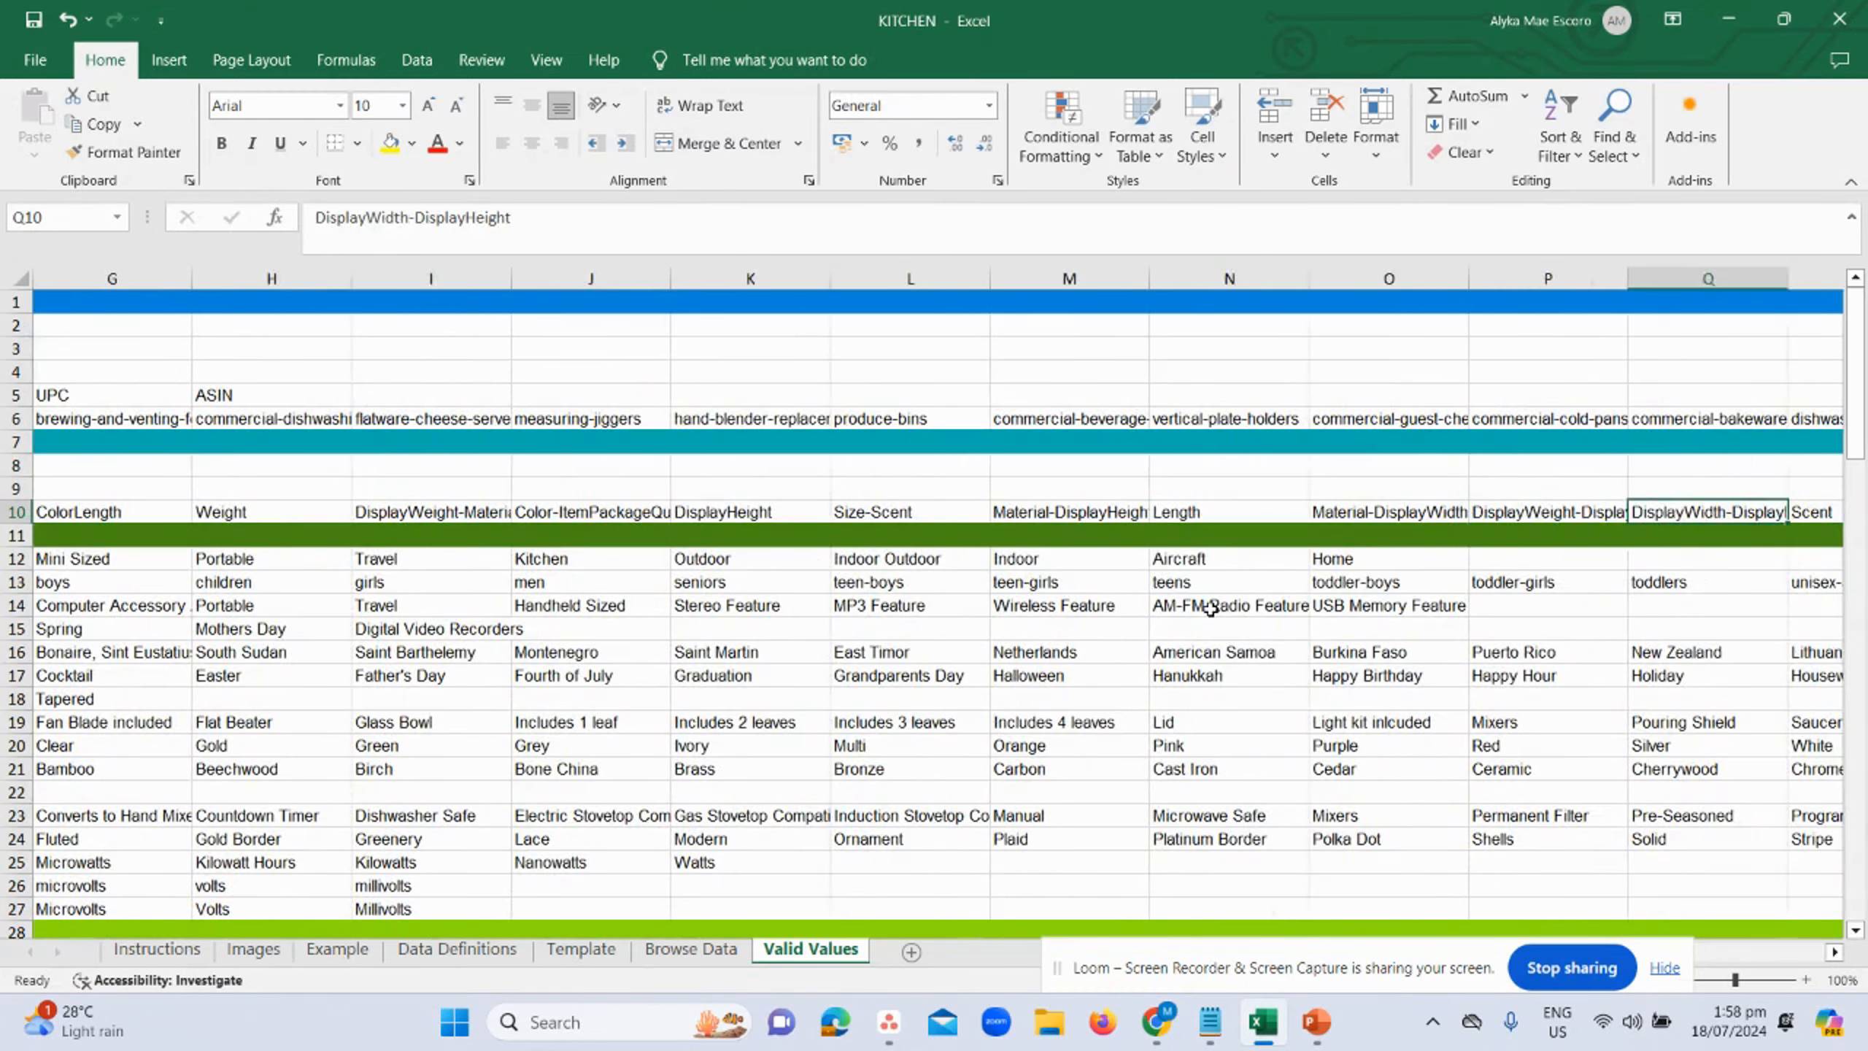
key("Left")
key("Left")
key("Left")
key("Left")
key("Left")
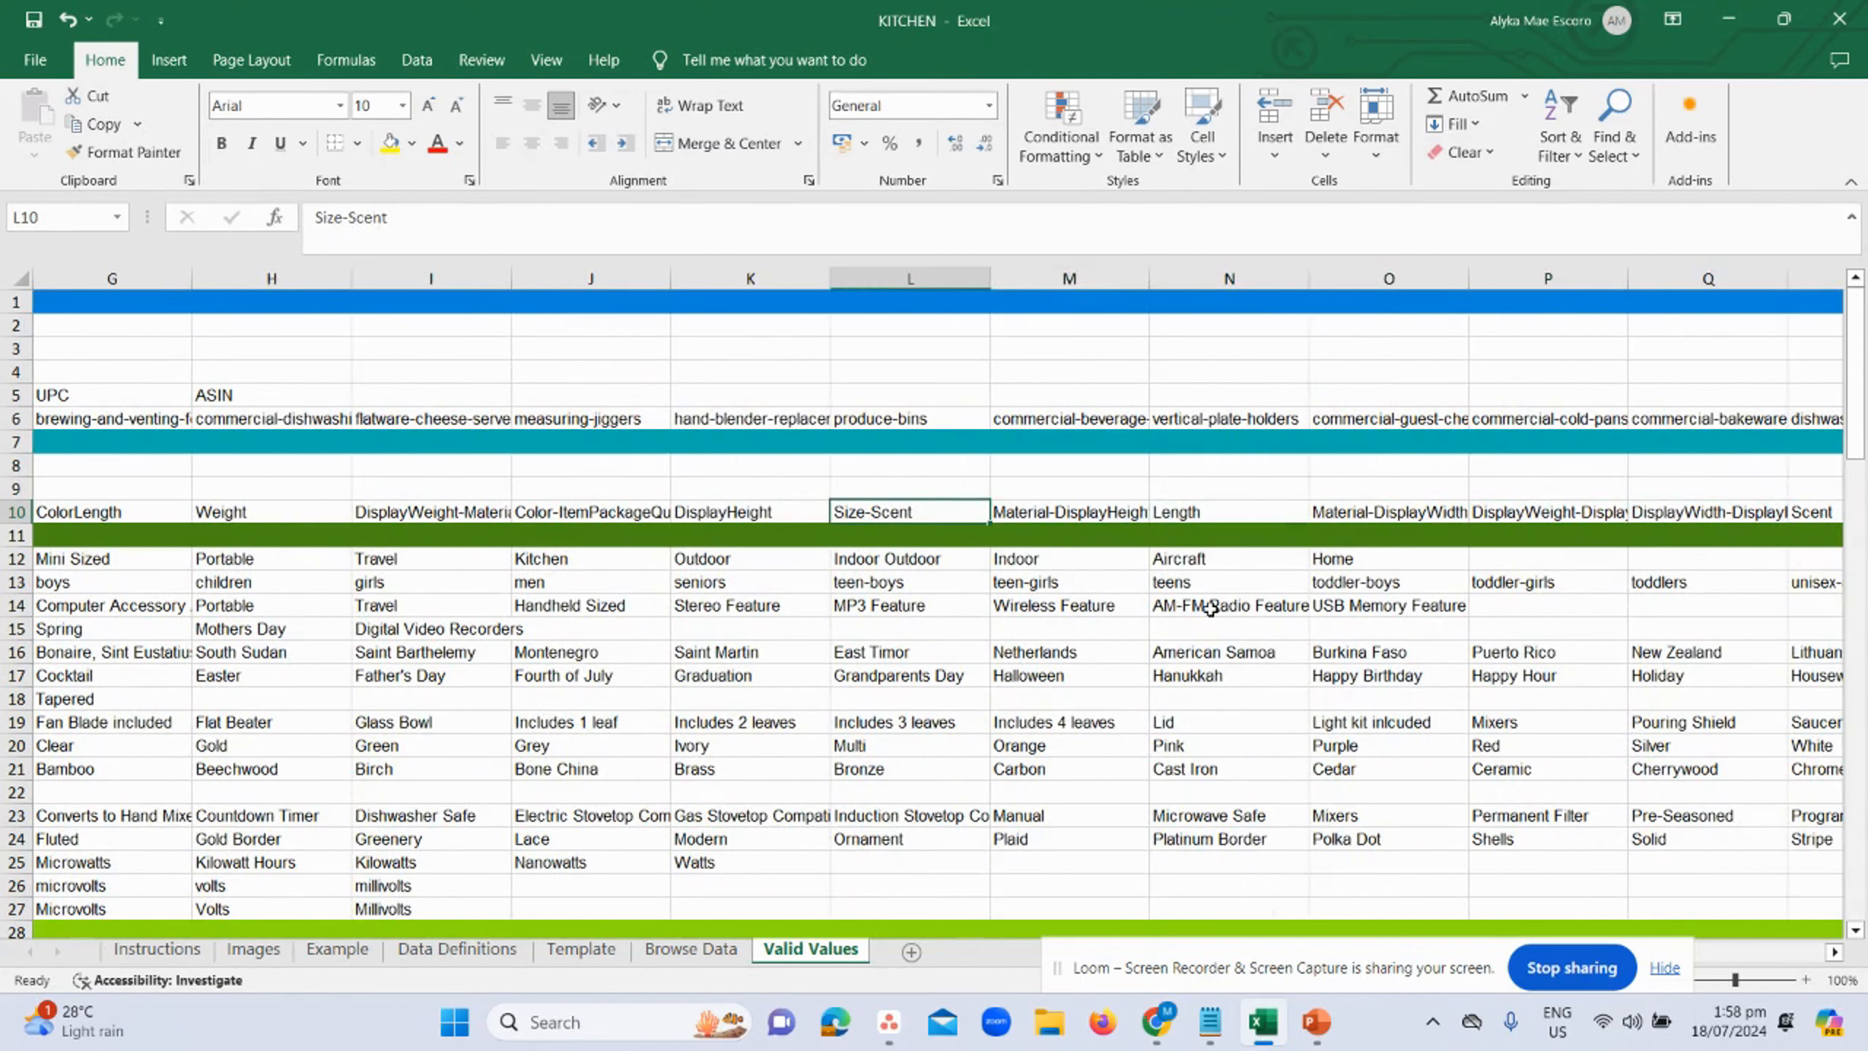
- Examine the Variation Theme values beyond Size-Scent along row 10, up to LengthRange in X10
key("Right")
key("Right")
key("Right")
key("Right")
key("Right")
key("Right")
key("Right")
key("Right")
key("Right")
key("Right")
key("Right")
key("Right")
key("Right")
key("Right")
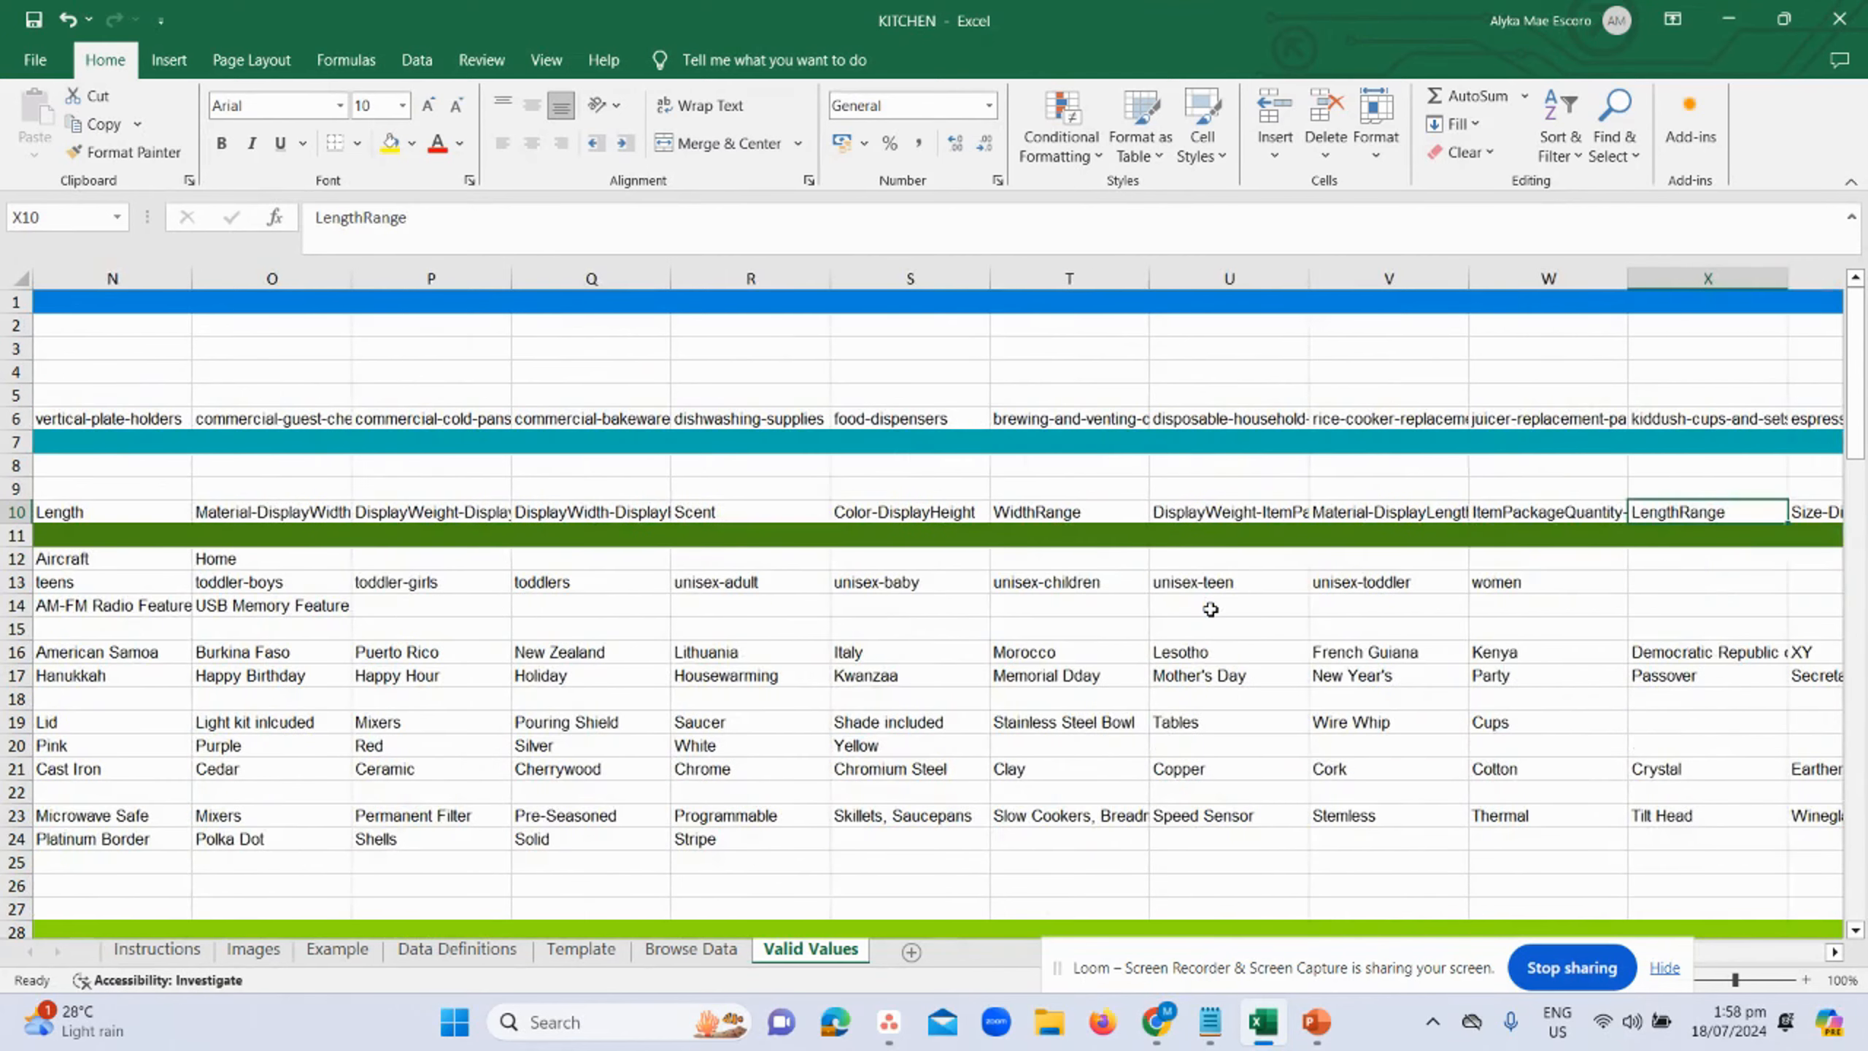
- Find the StyleName variation theme in row 10 of the Valid Values sheet and copy it
key("Right")
key("Right")
key("Right")
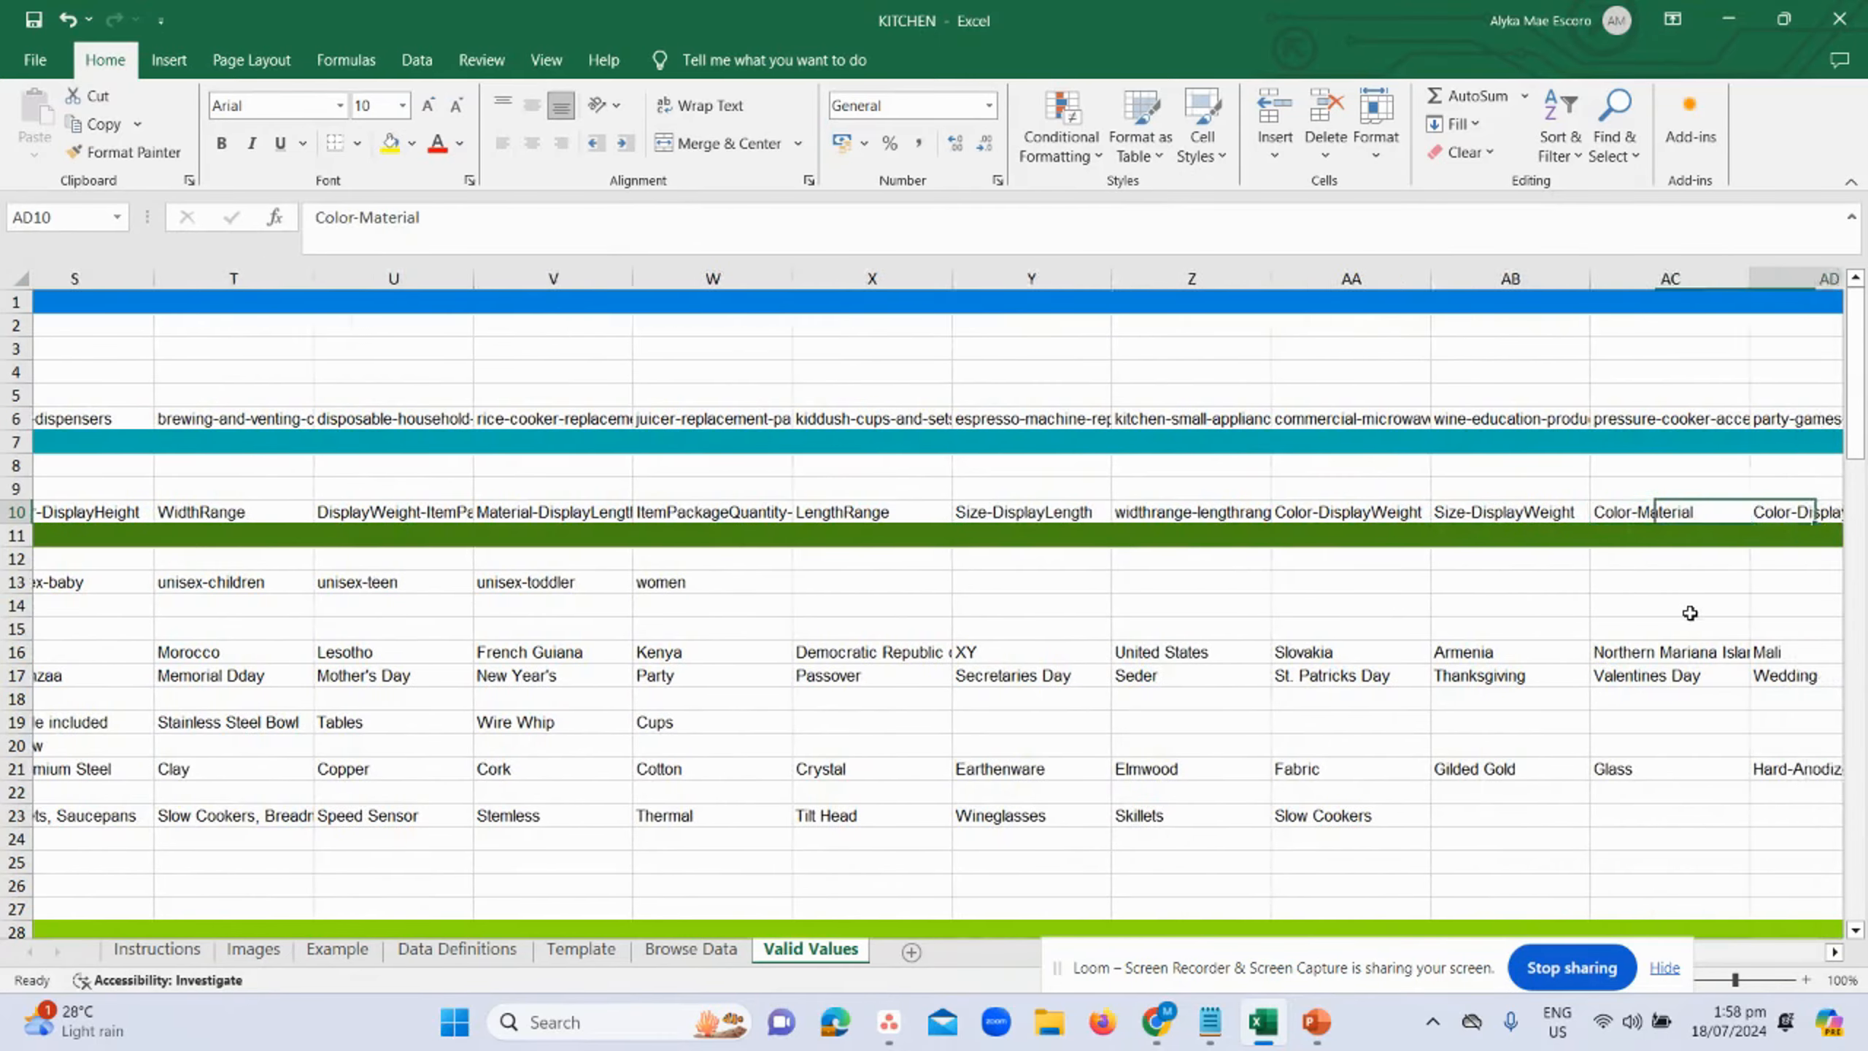
key("Right")
key("Right")
key("Right")
key("Right")
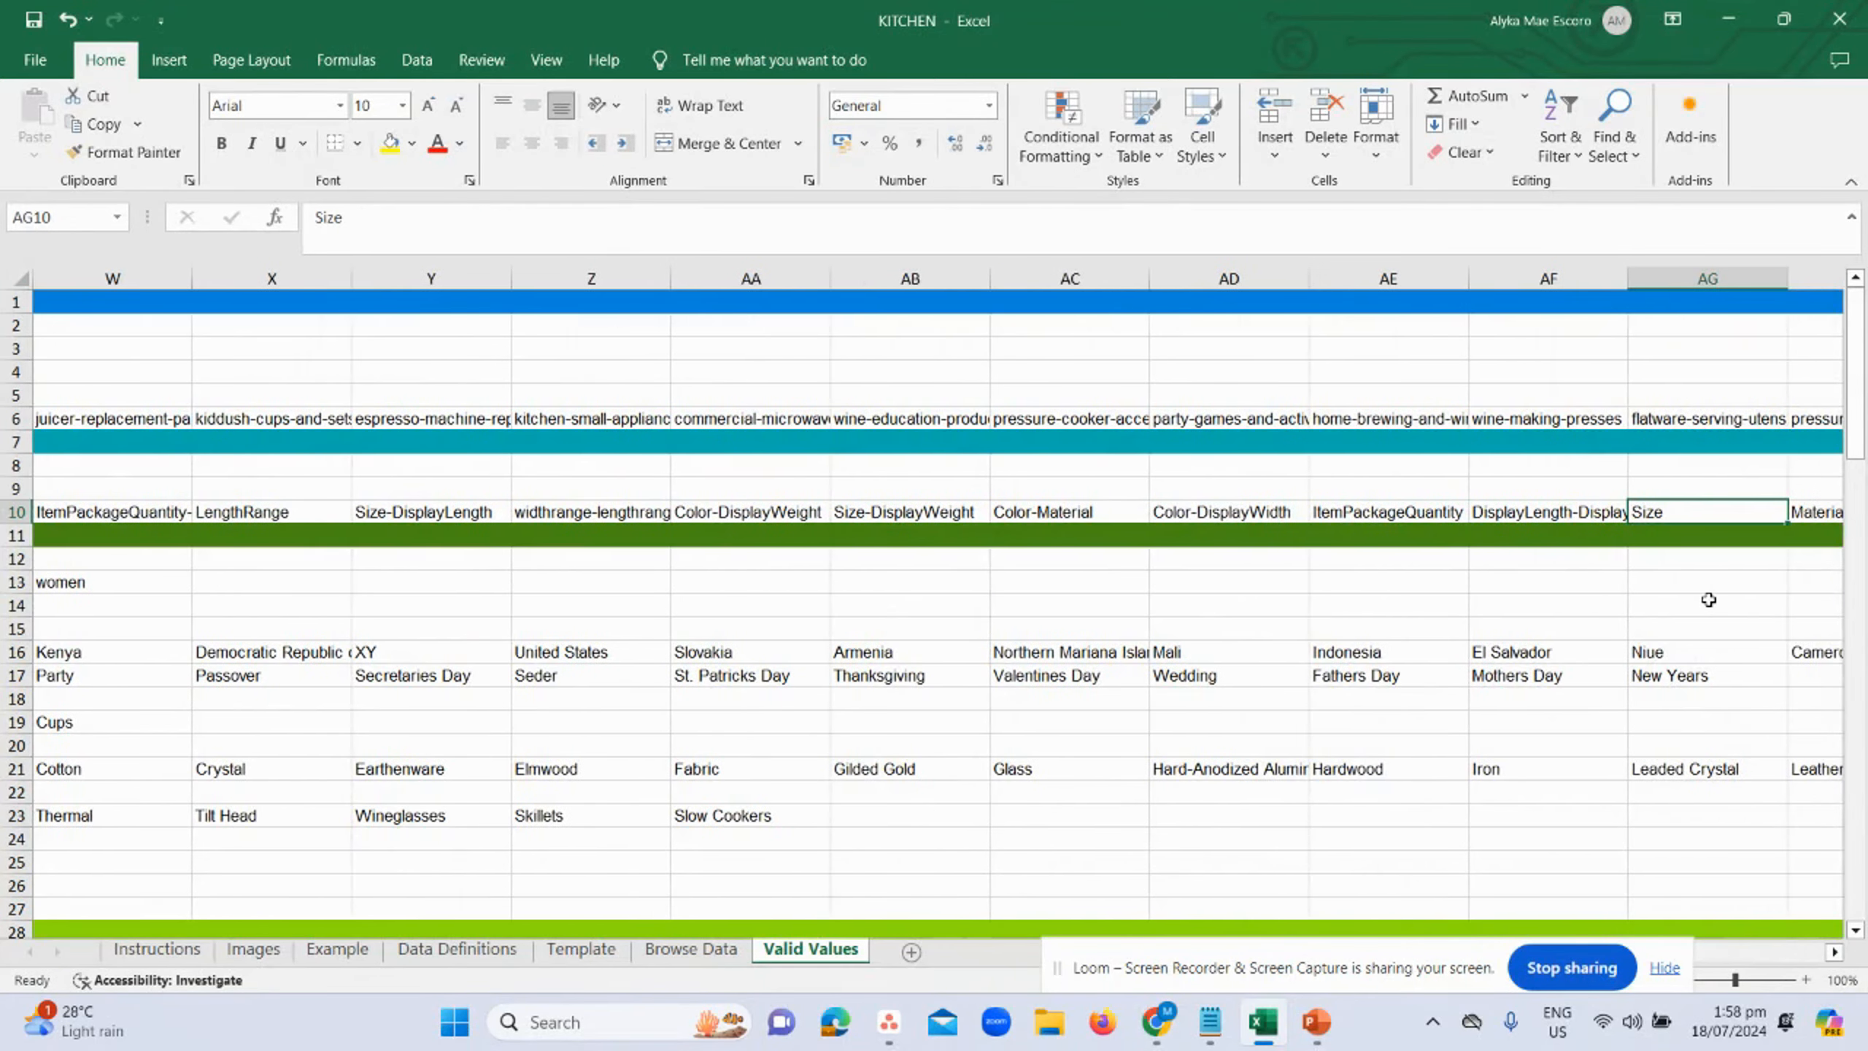
key("Right")
key("Right")
key("Right")
key("Right")
key("Right")
key("Right")
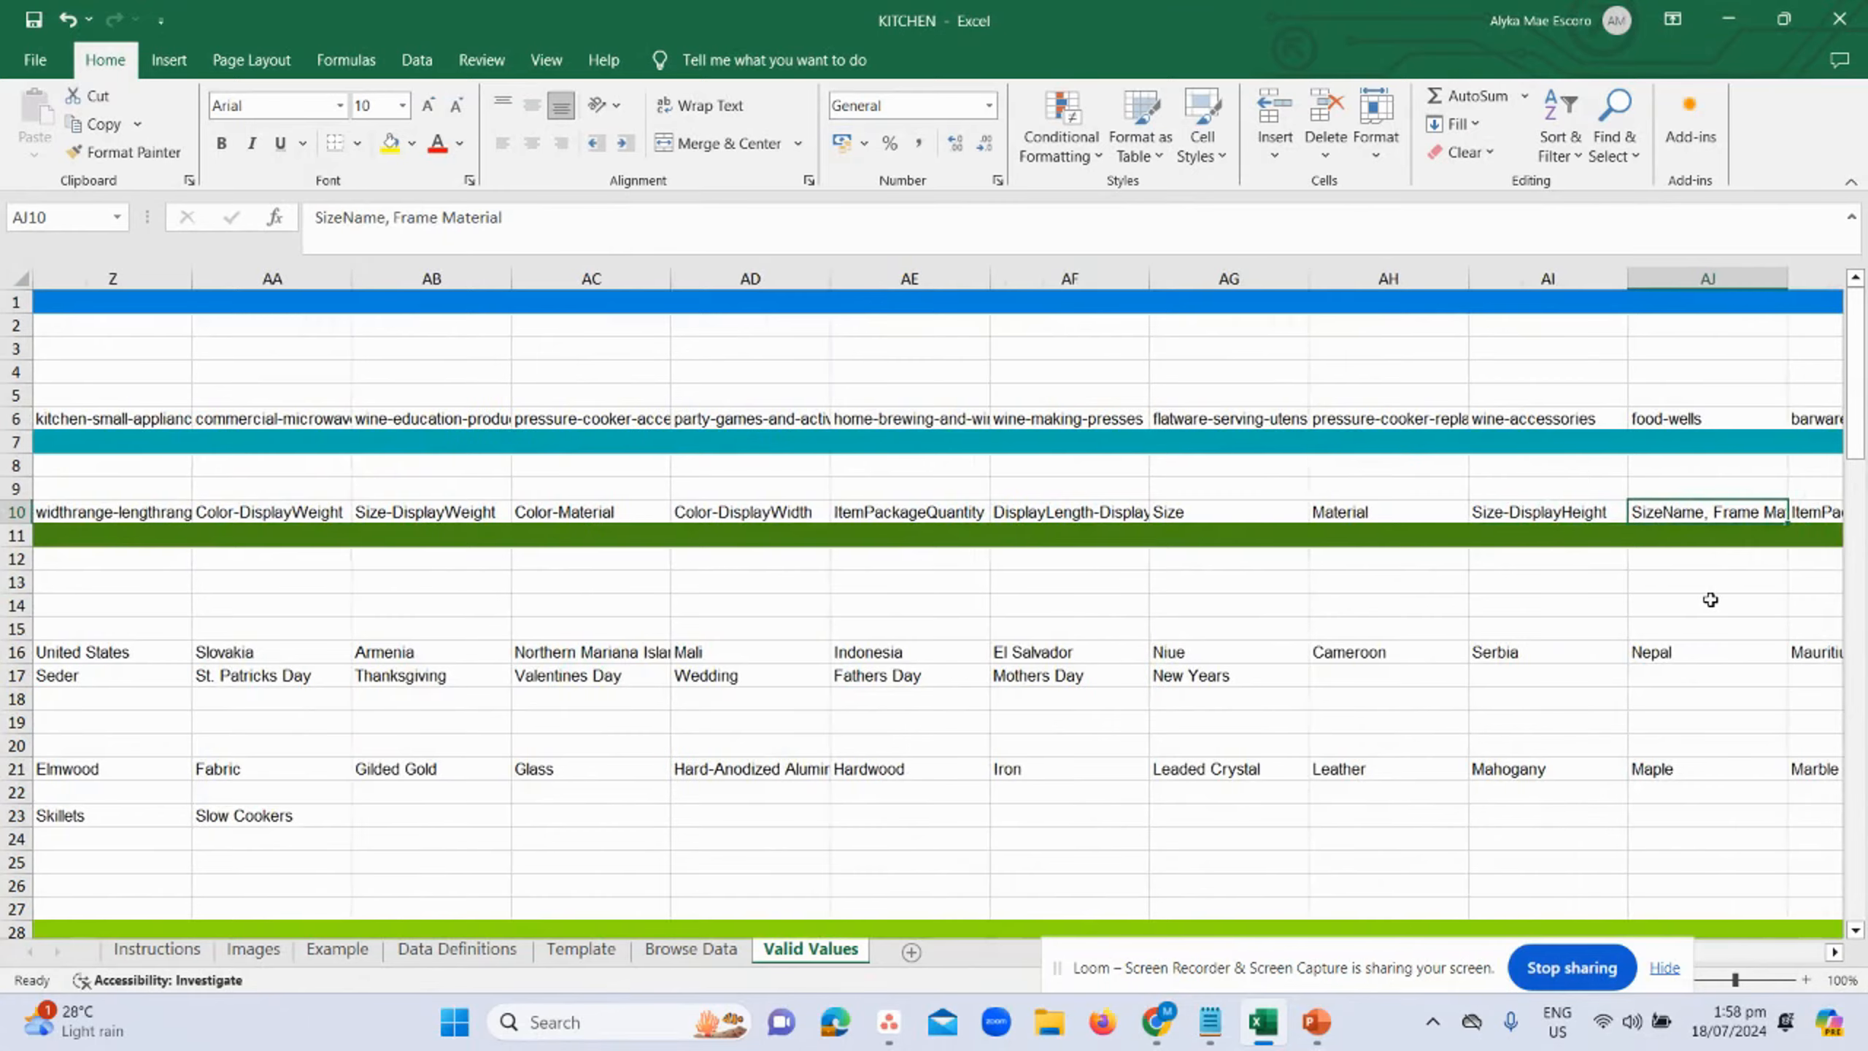
key("Right")
key("Right")
key("Right")
key("Right")
key("Right")
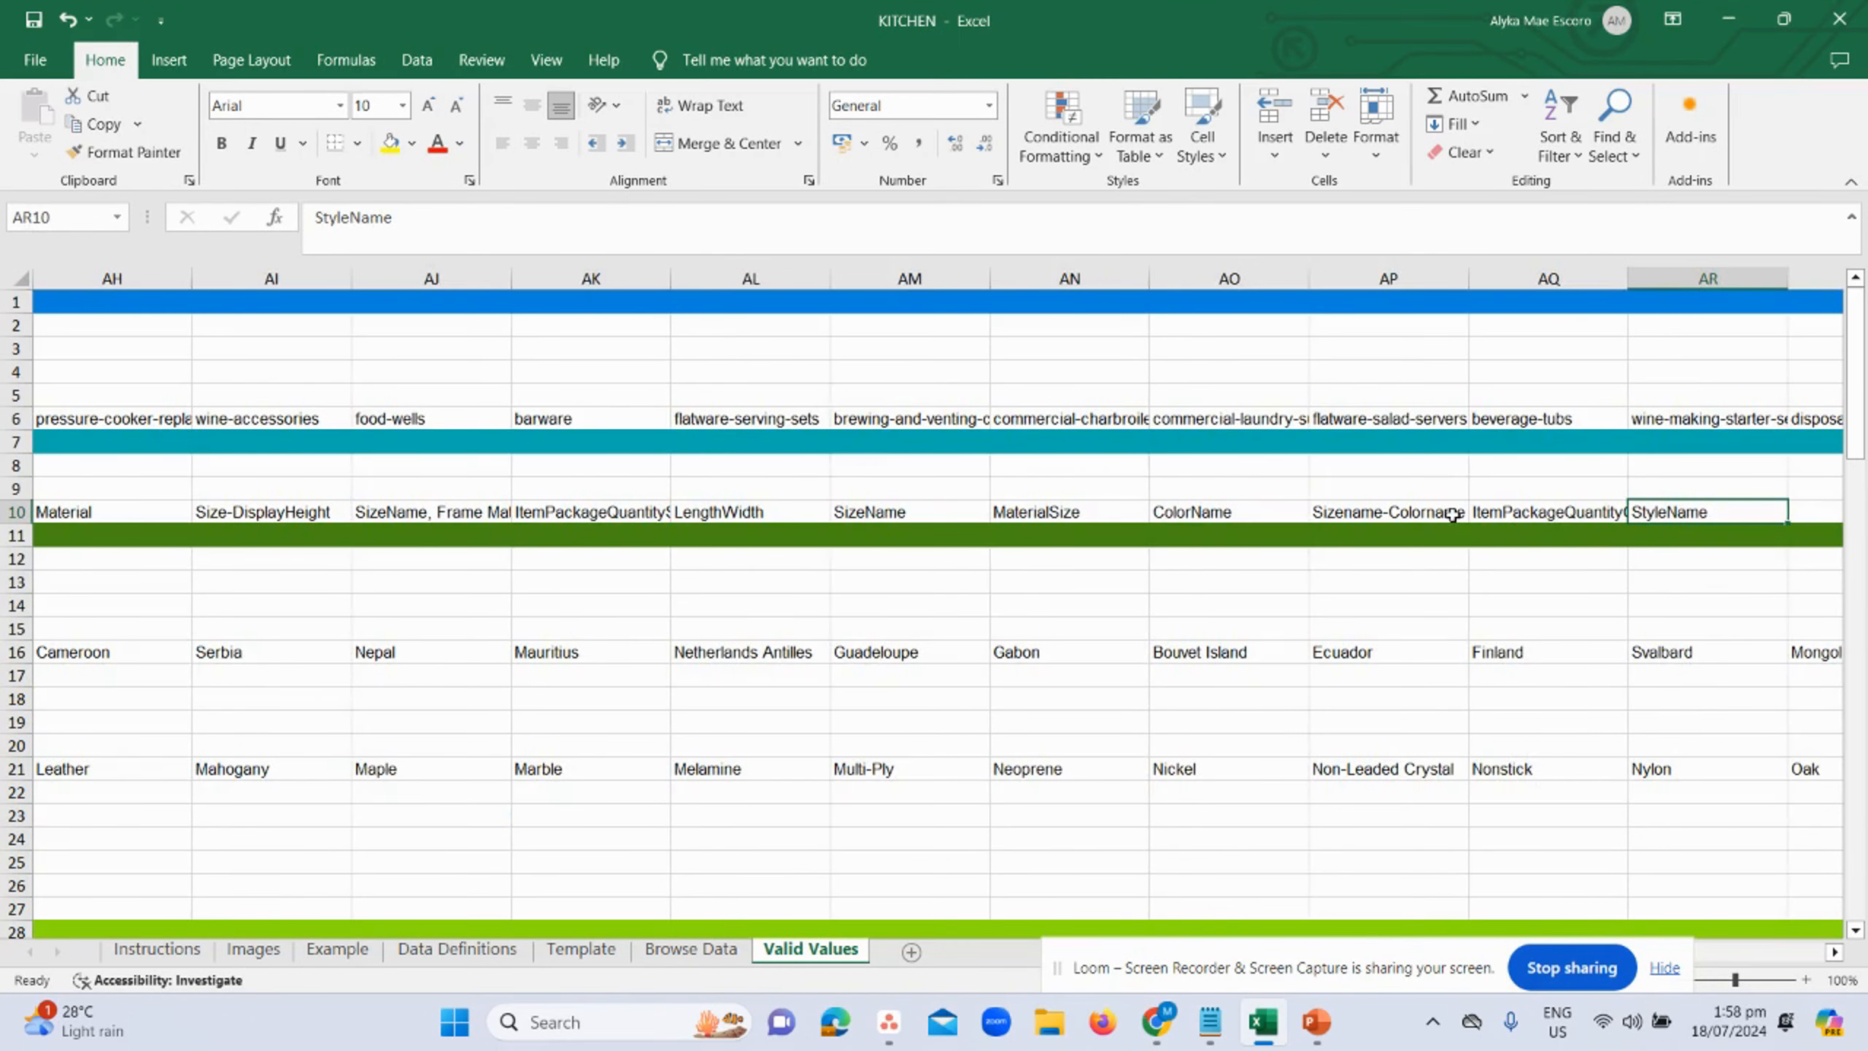
key("alt+Tab")
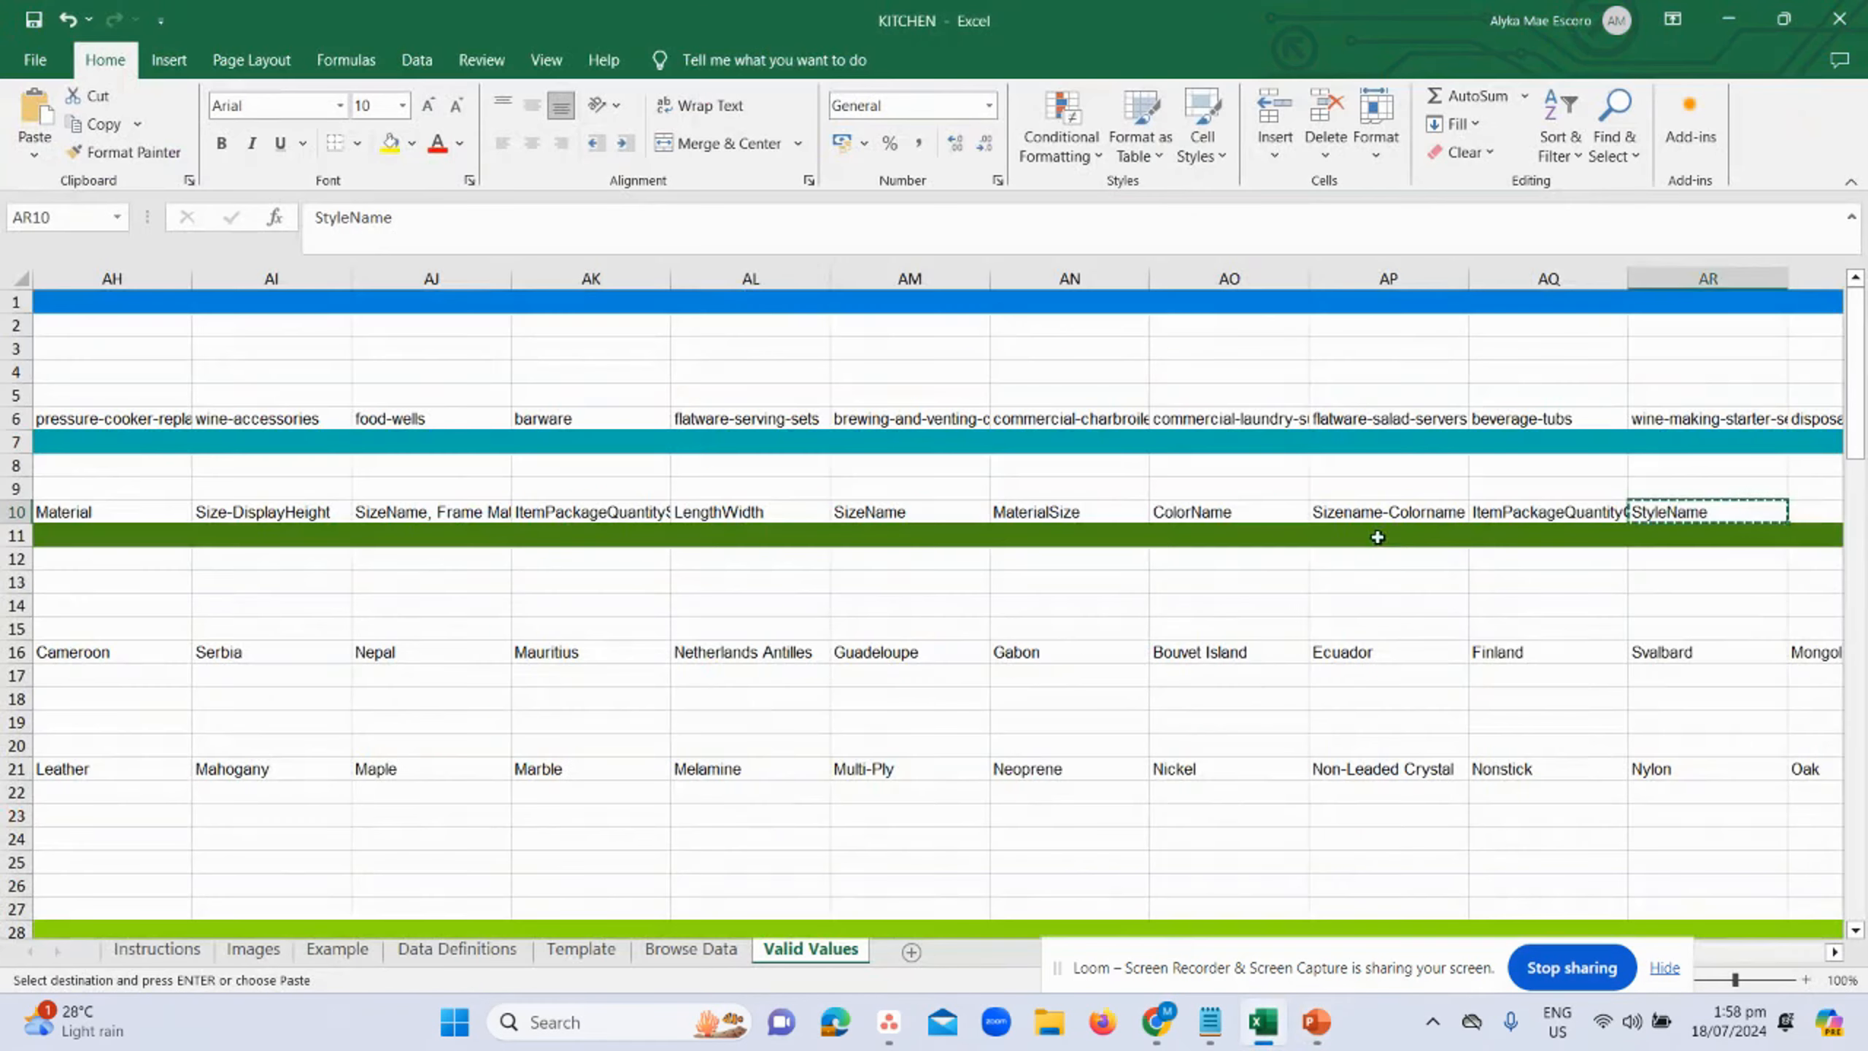
left_click(1264, 1023)
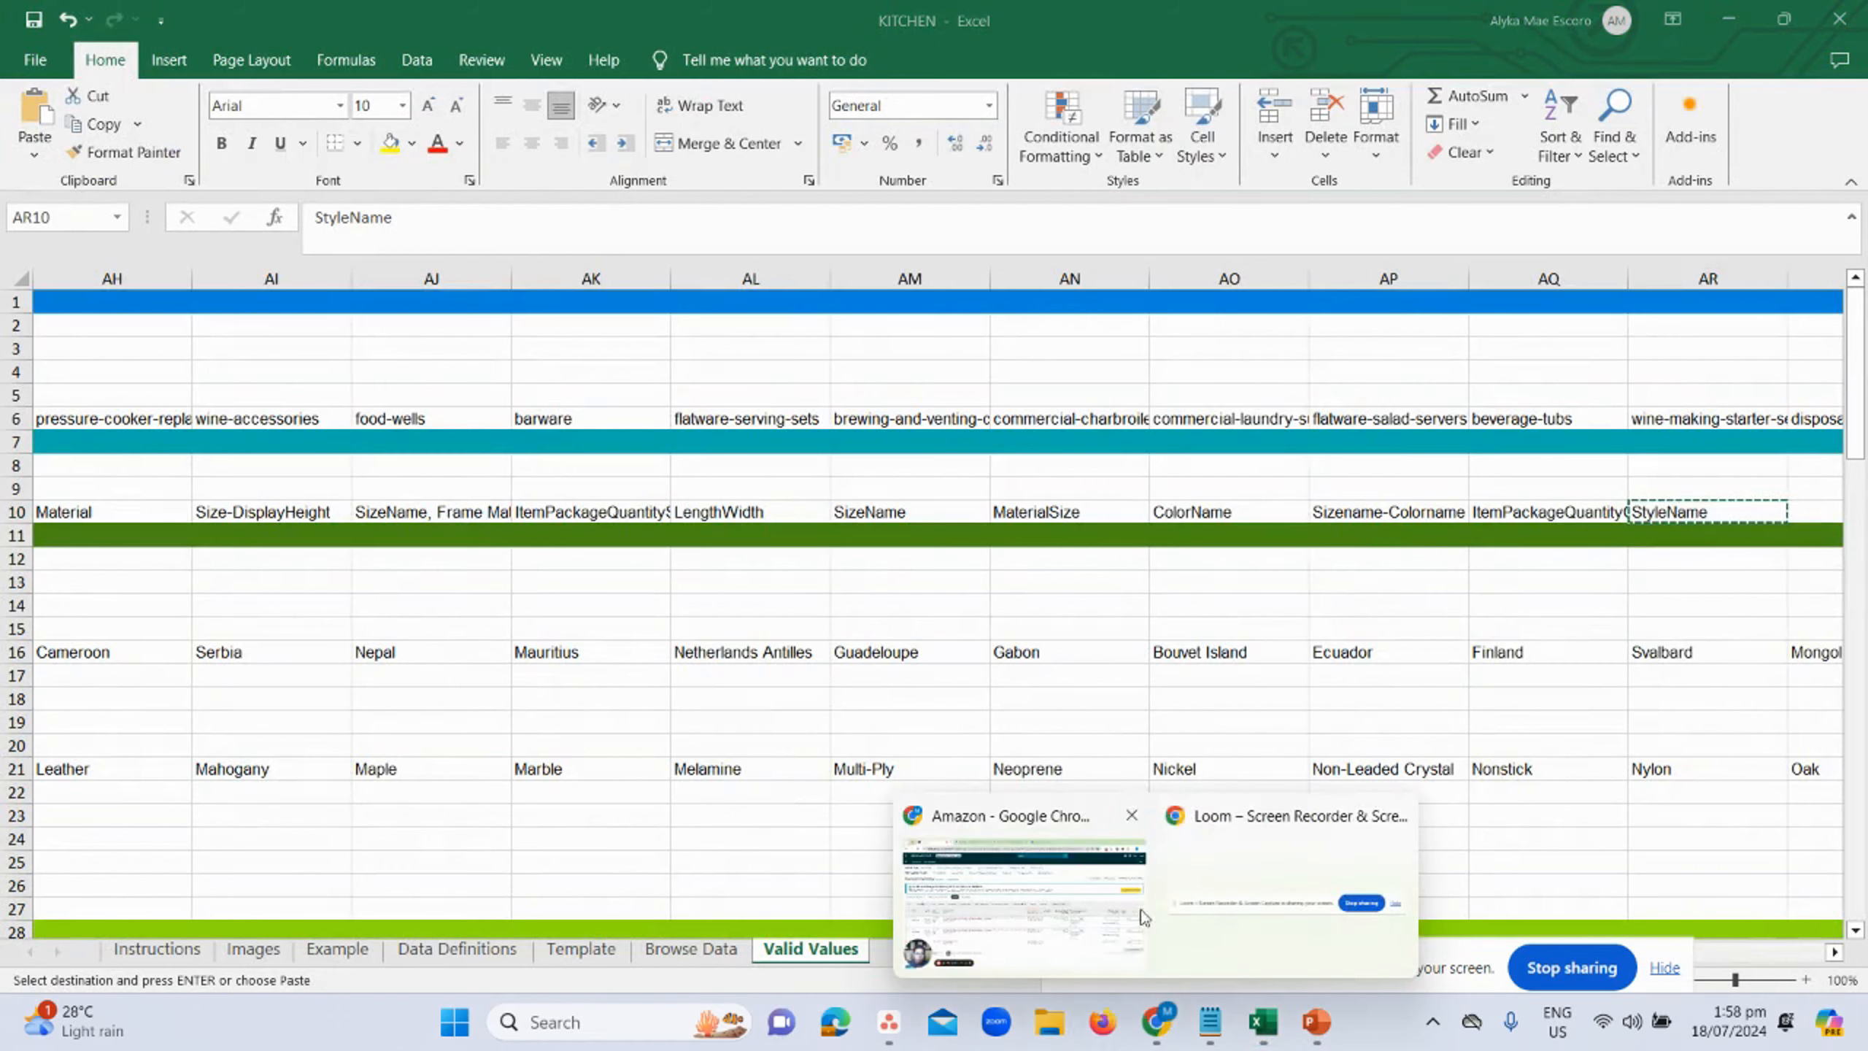
left_click(1265, 1031)
left_click(1263, 1023)
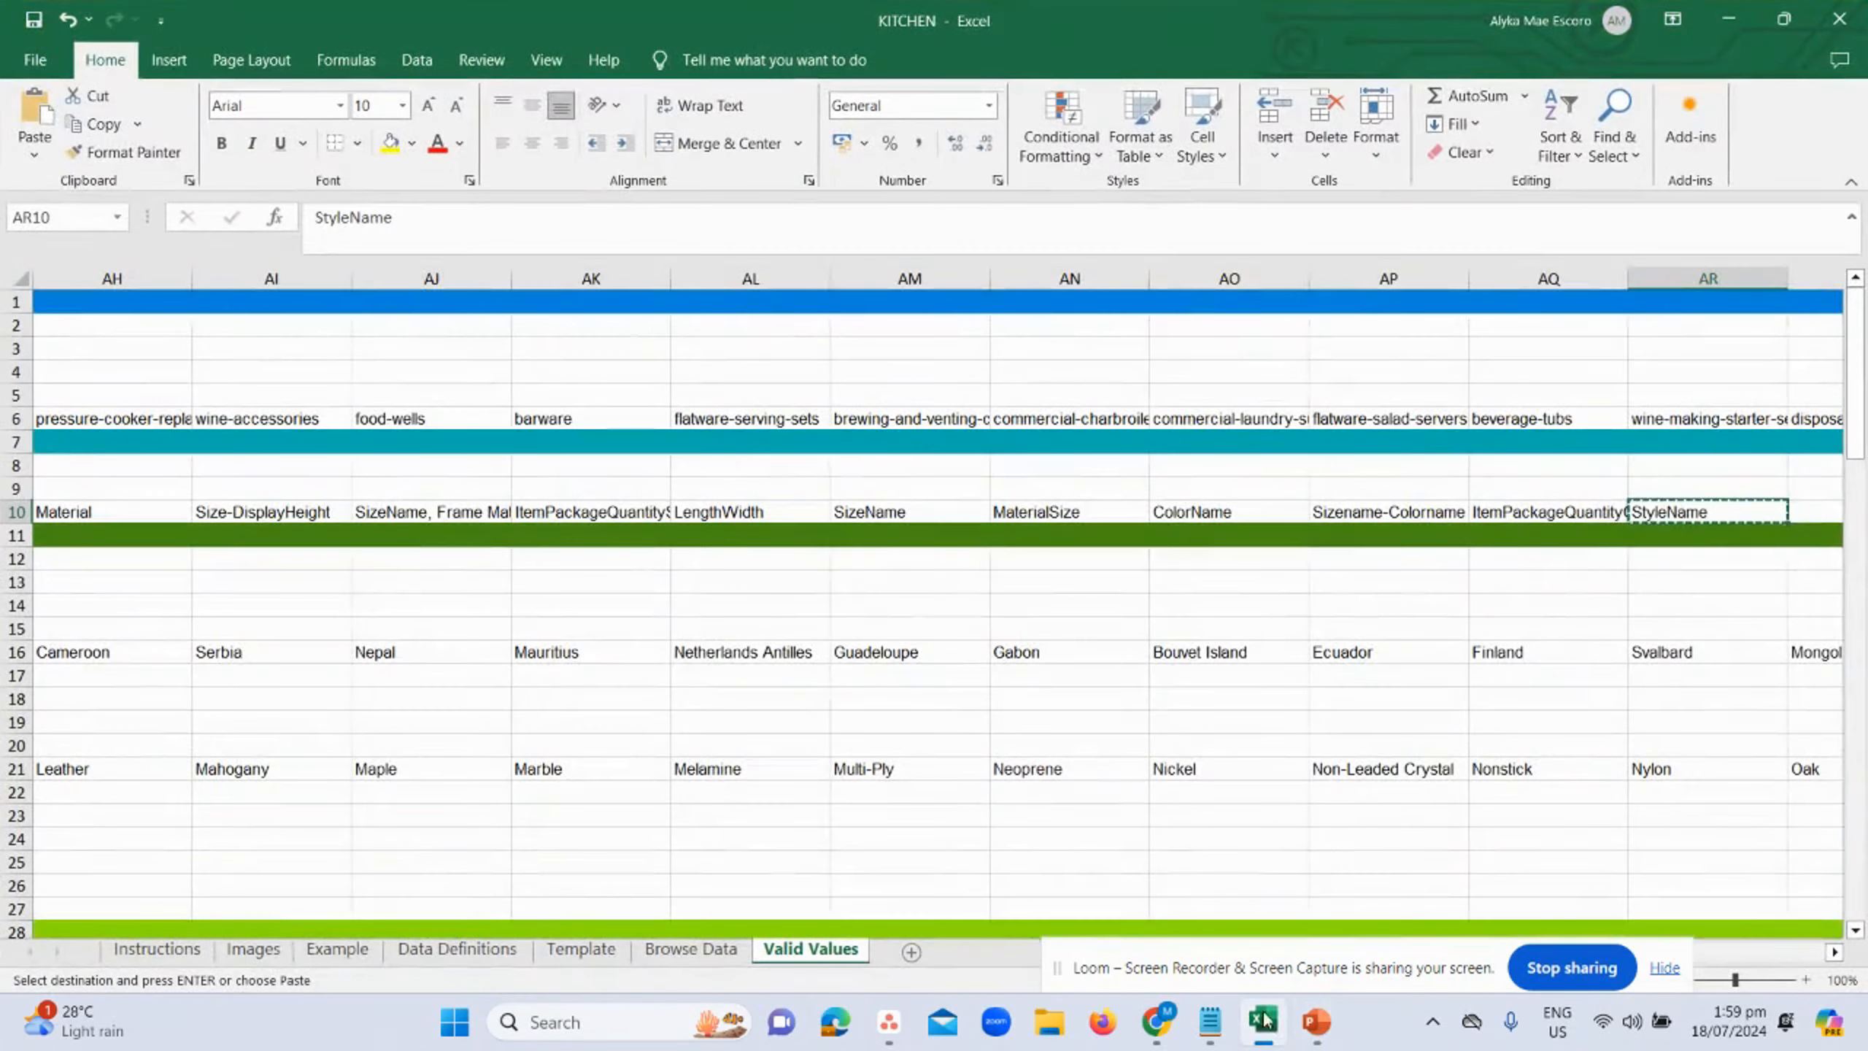
- Paste StyleName into the parent's Variation Theme cell on the Template sheet and fill it down to both child rows
left_click(581, 948)
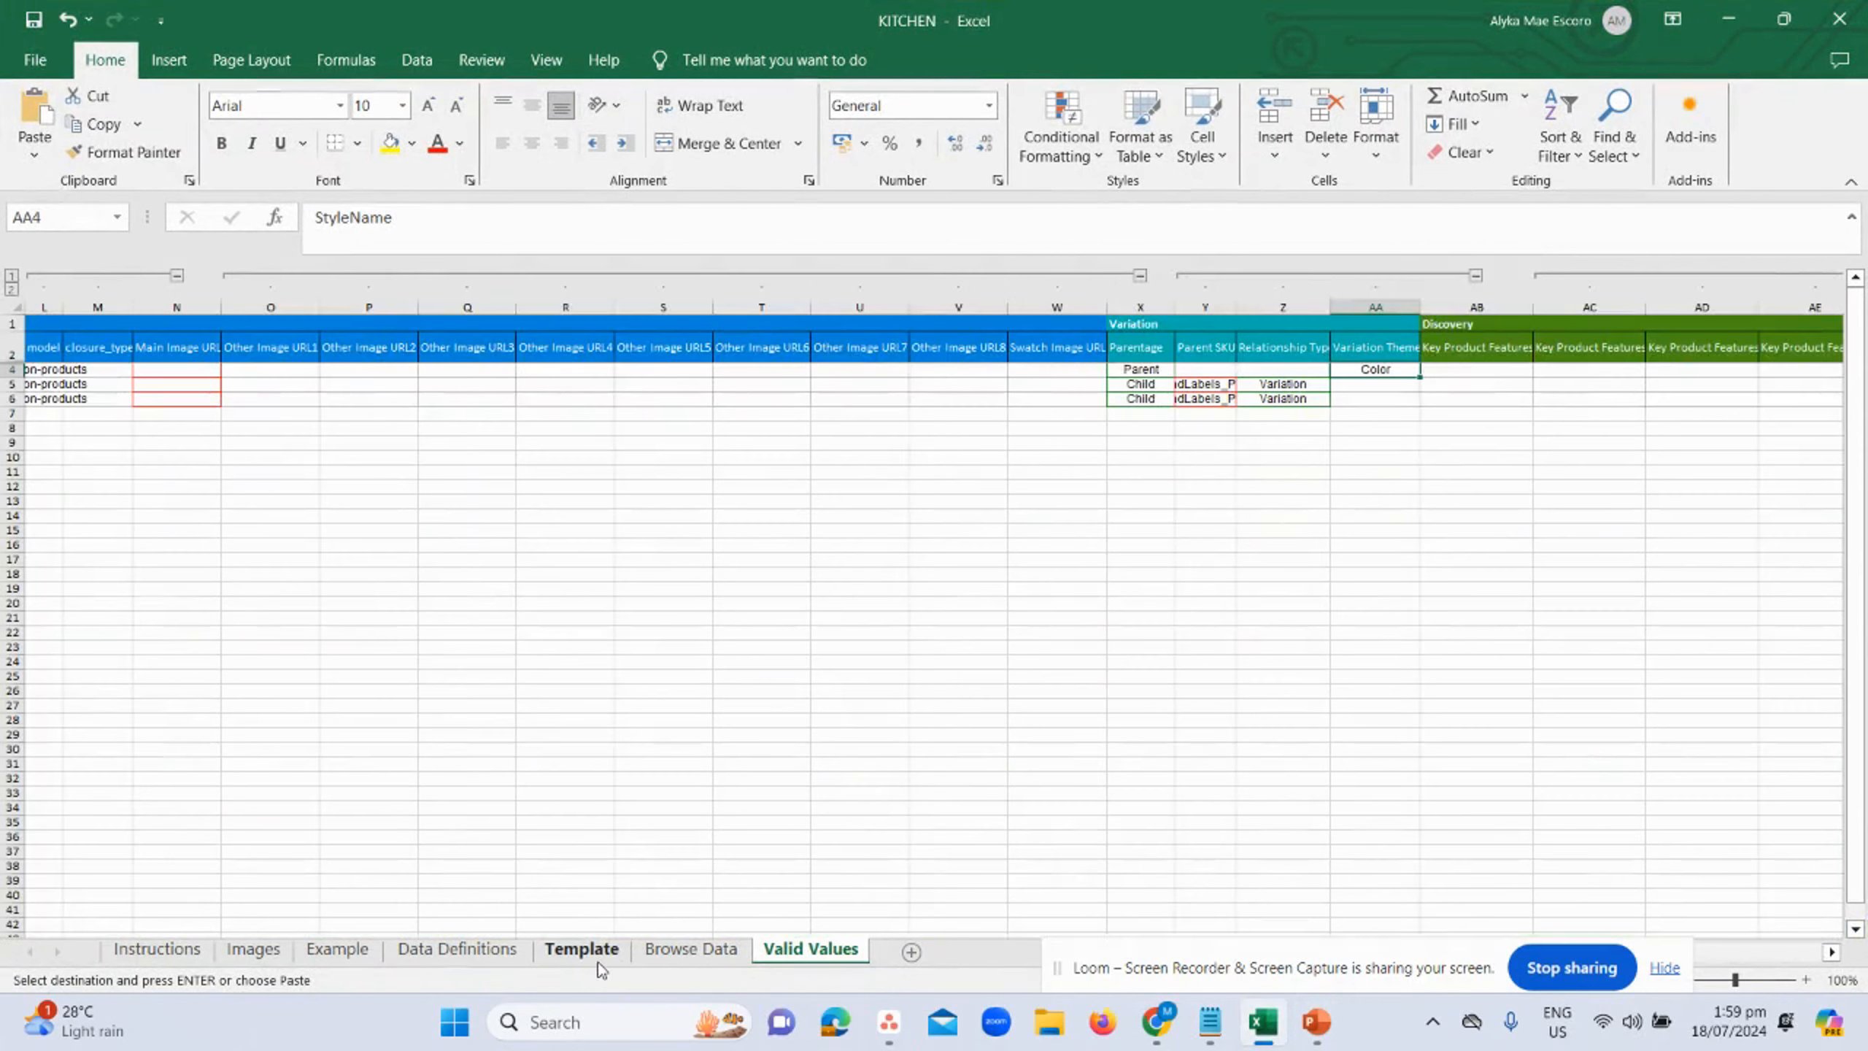
left_click(1427, 442)
left_click(1370, 359)
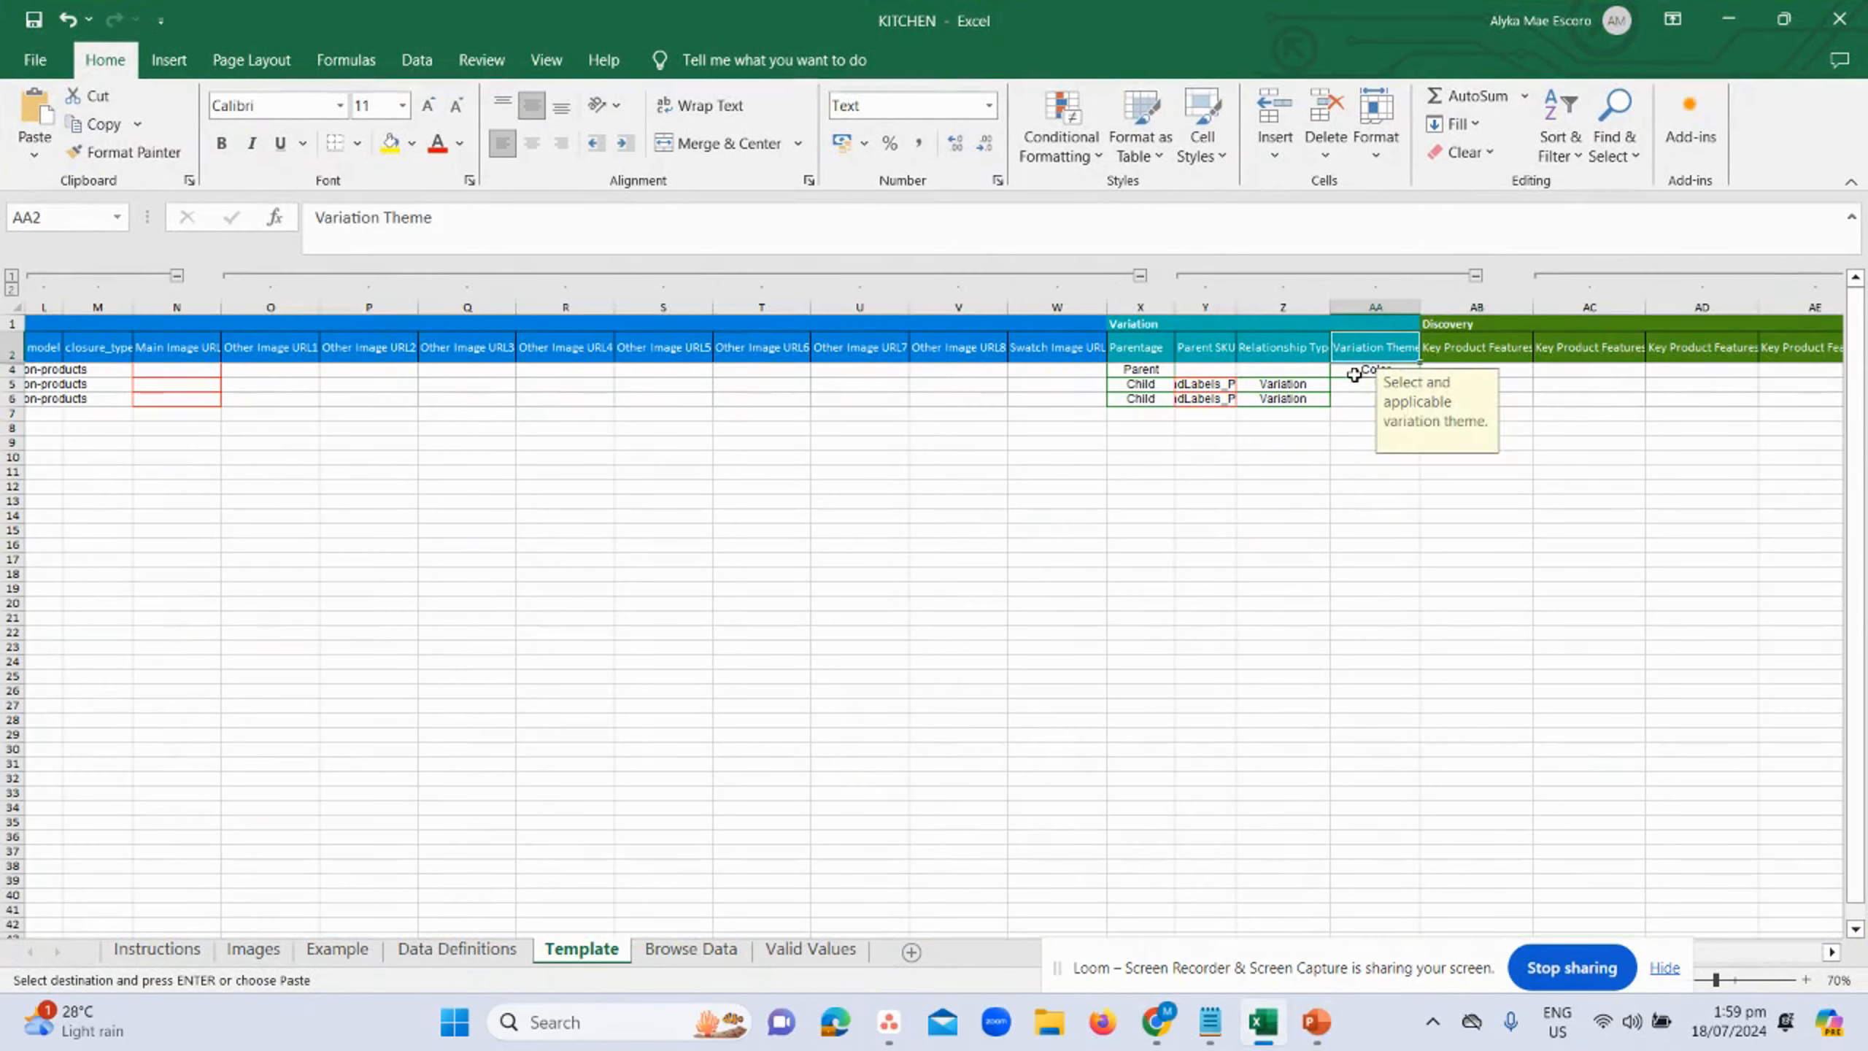
left_click(1372, 370)
type("StyleName")
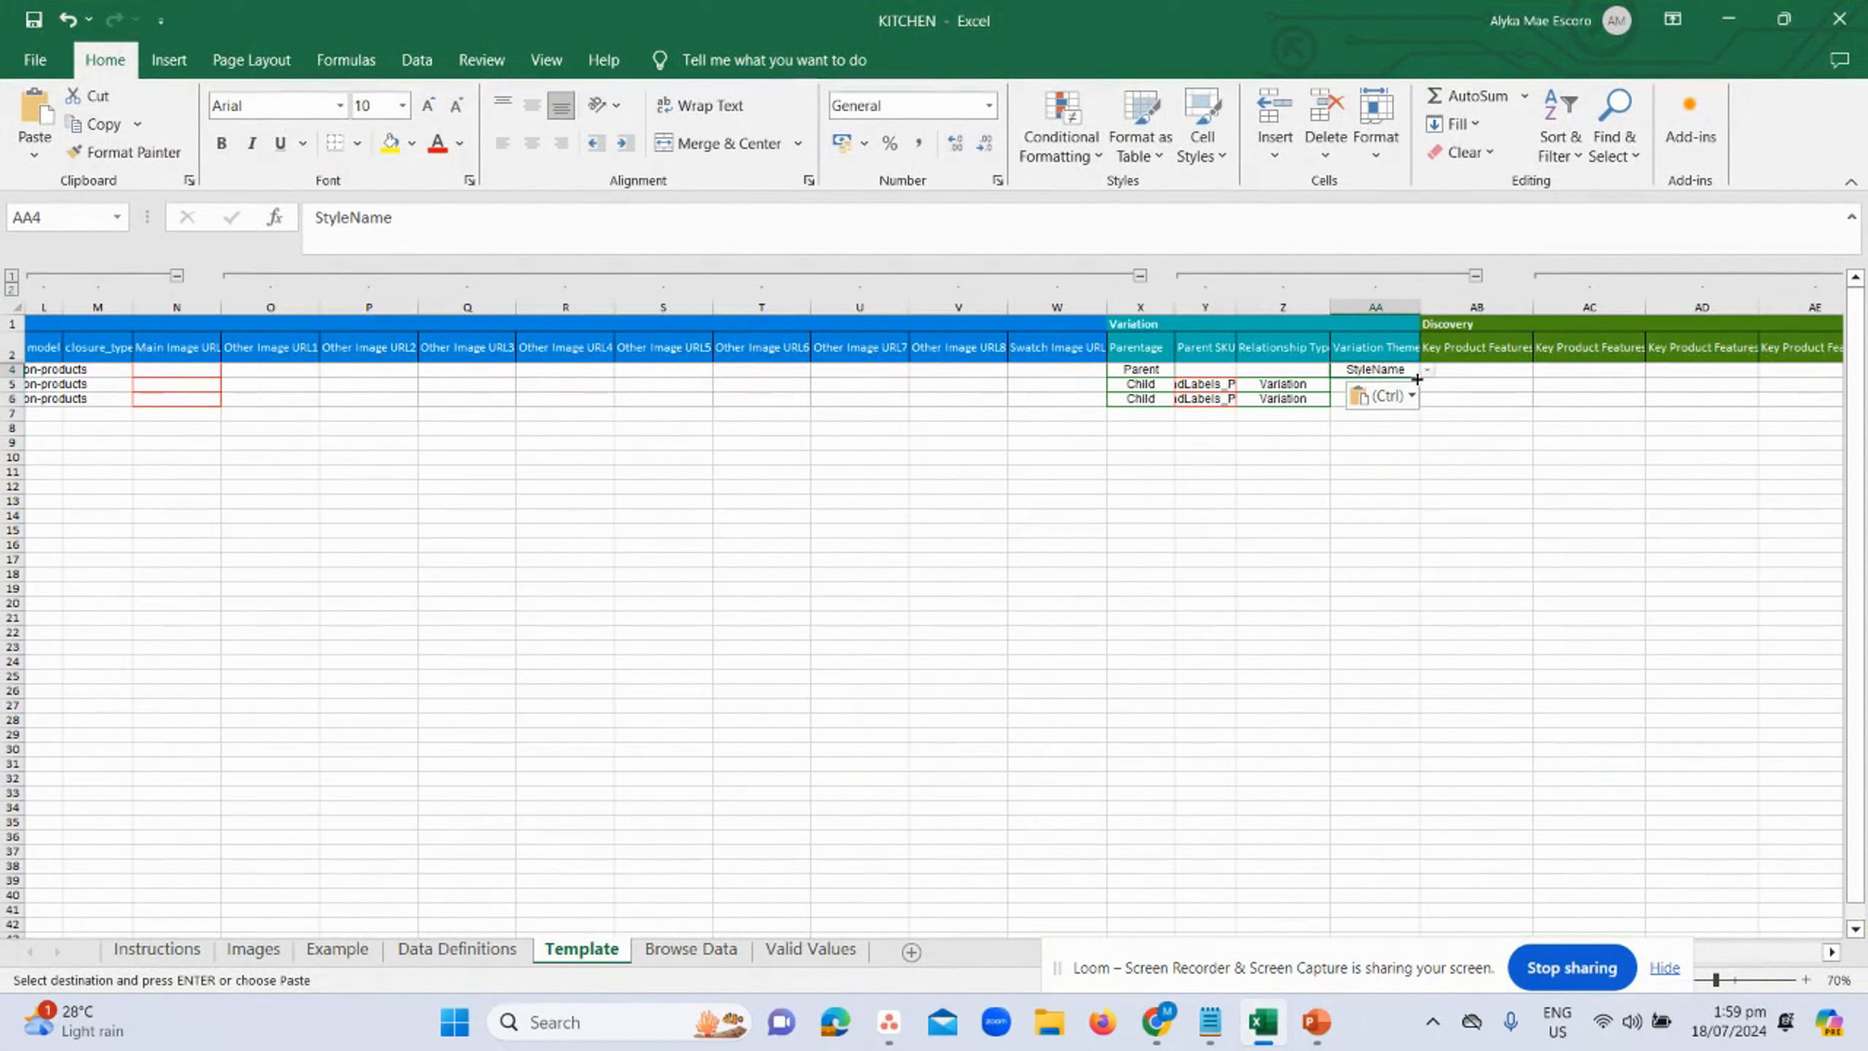
left_click_drag(1420, 376, 1418, 404)
left_click(1543, 446)
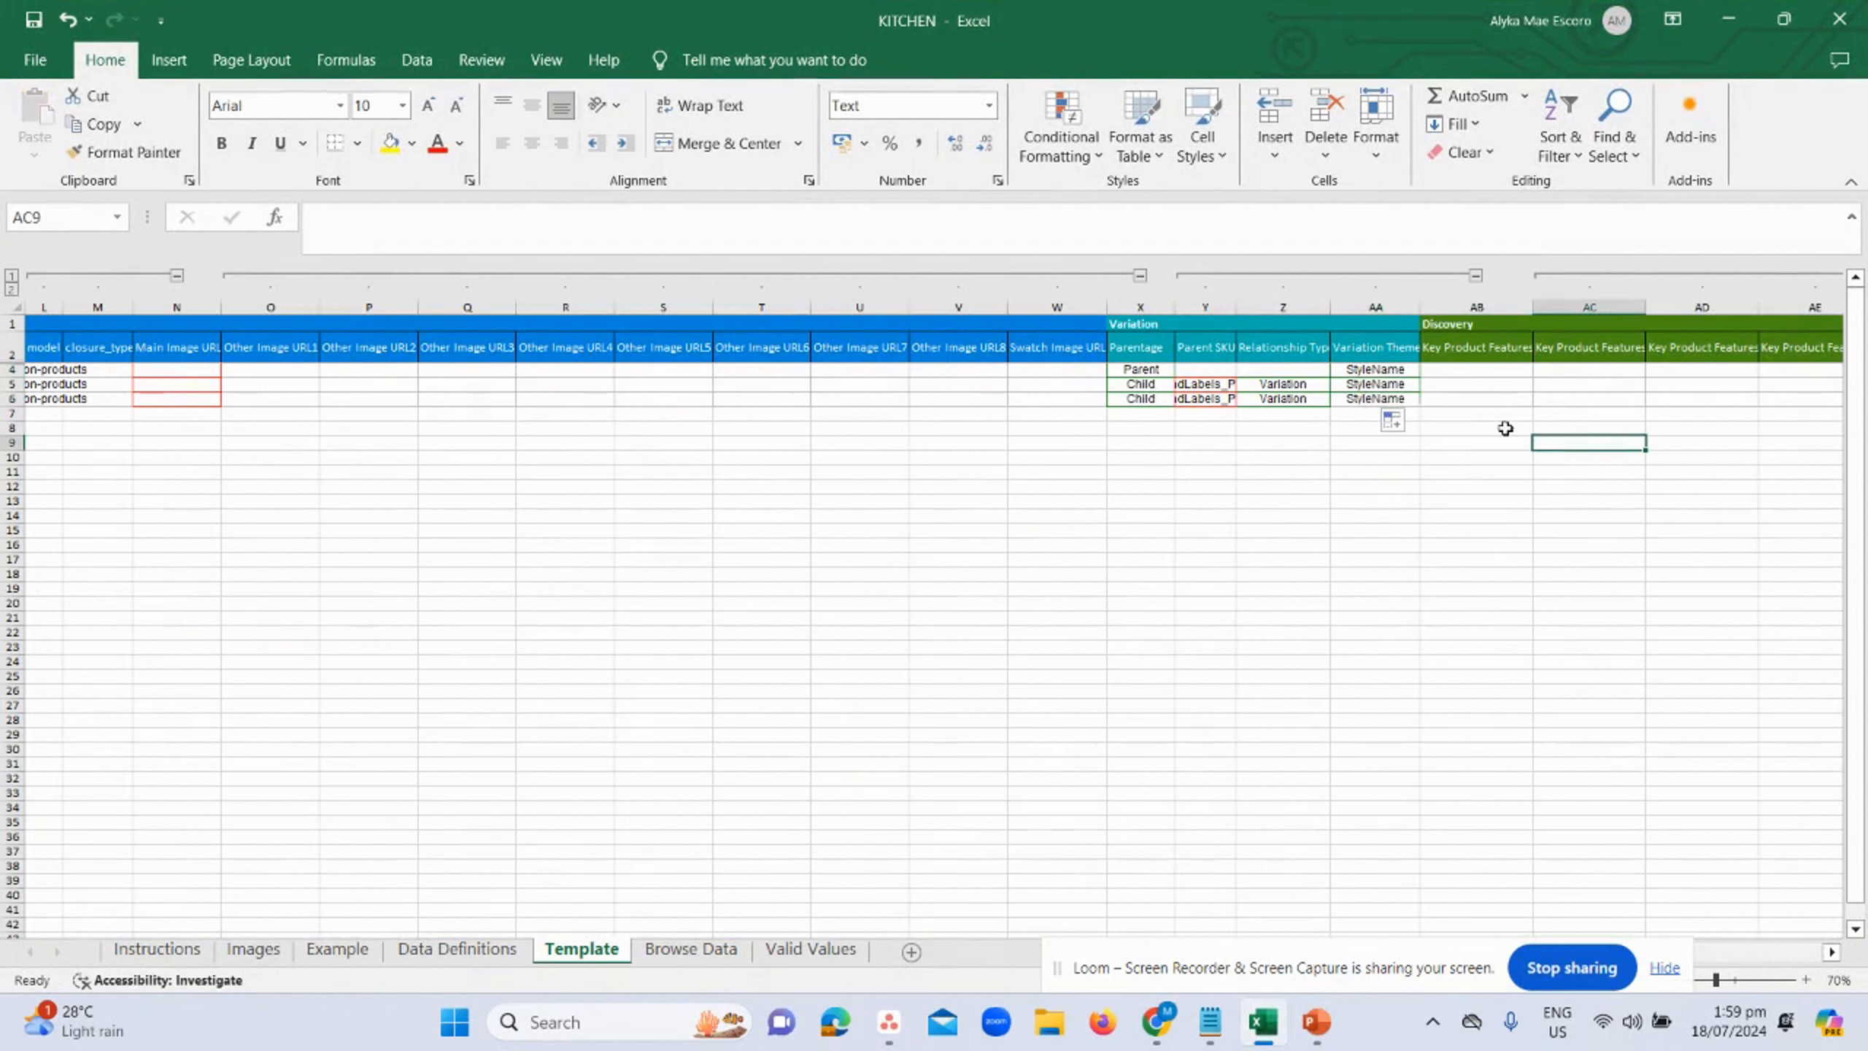
- Review the parent and child rows on the Template sheet, from Product Type across to the Variation and Discovery columns
left_click(1380, 374)
left_click(1382, 384)
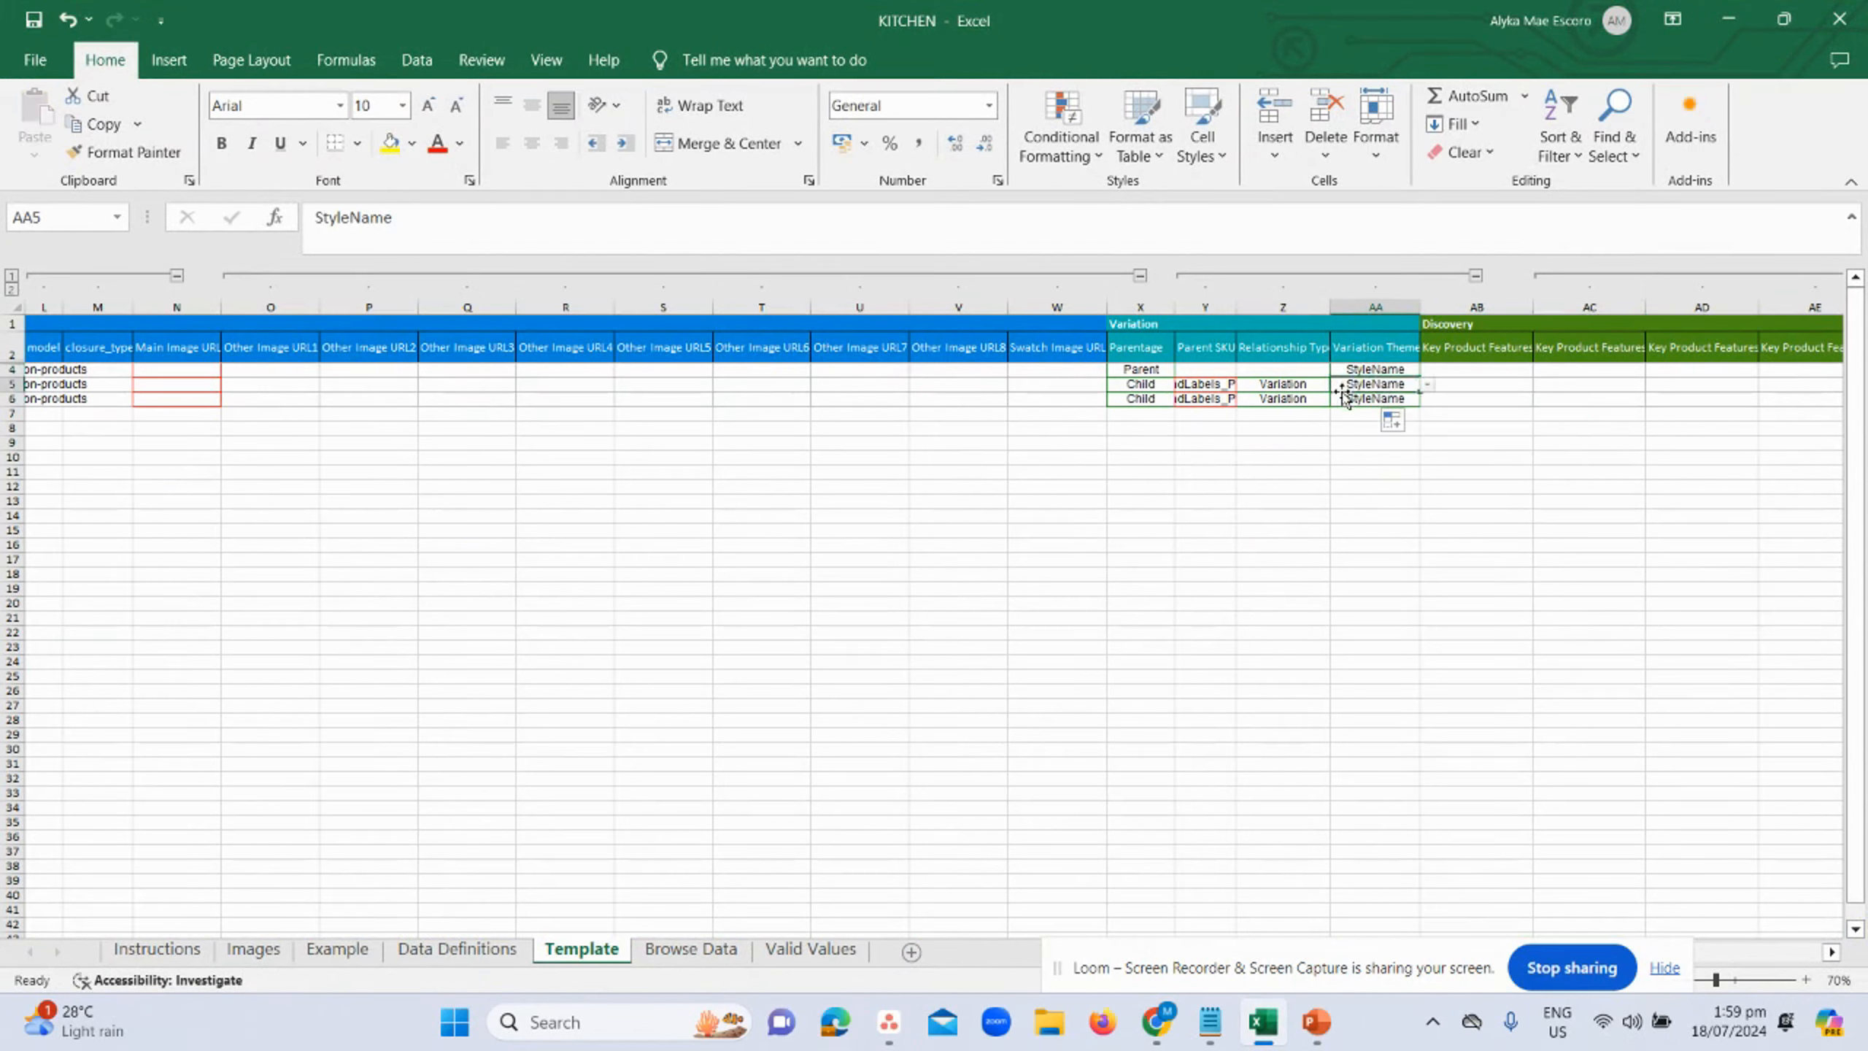
left_click(1343, 397)
key("Left")
key("Left")
key("Left")
key("Left")
key("Left")
key("Left")
key("Left")
key("Left")
key("Left")
key("Left")
key("Left")
key("Left")
key("Left")
key("Left")
key("Left")
key("Left")
key("Left")
key("Left")
key("Left")
key("Left")
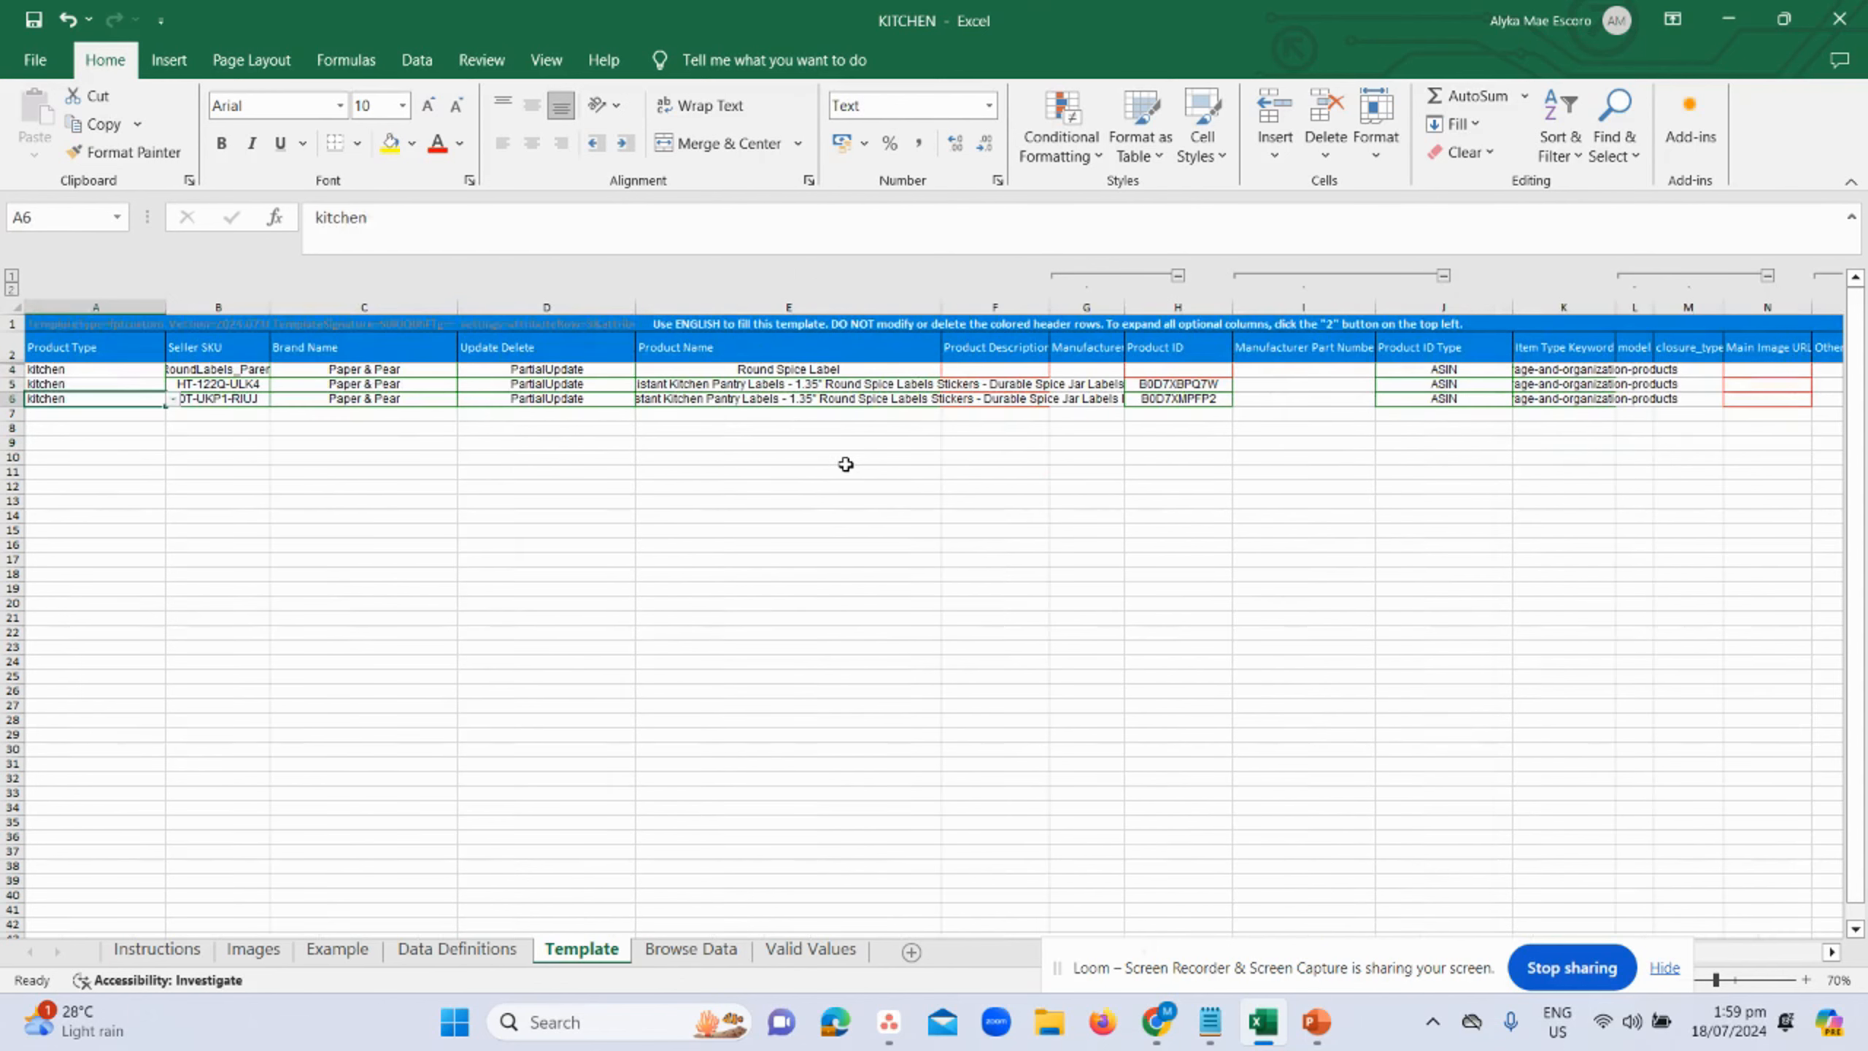
key("Right")
key("Right")
key("Right")
key("Right")
key("Right")
key("Right")
key("Right")
key("Right")
key("Right")
key("Right")
key("Right")
key("Right")
key("Right")
key("Right")
key("Right")
key("Right")
key("Right")
key("Right")
key("Right")
key("Right")
key("Right")
key("Right")
key("Right")
key("Right")
key("Right")
key("Right")
key("Right")
key("Right")
key("Right")
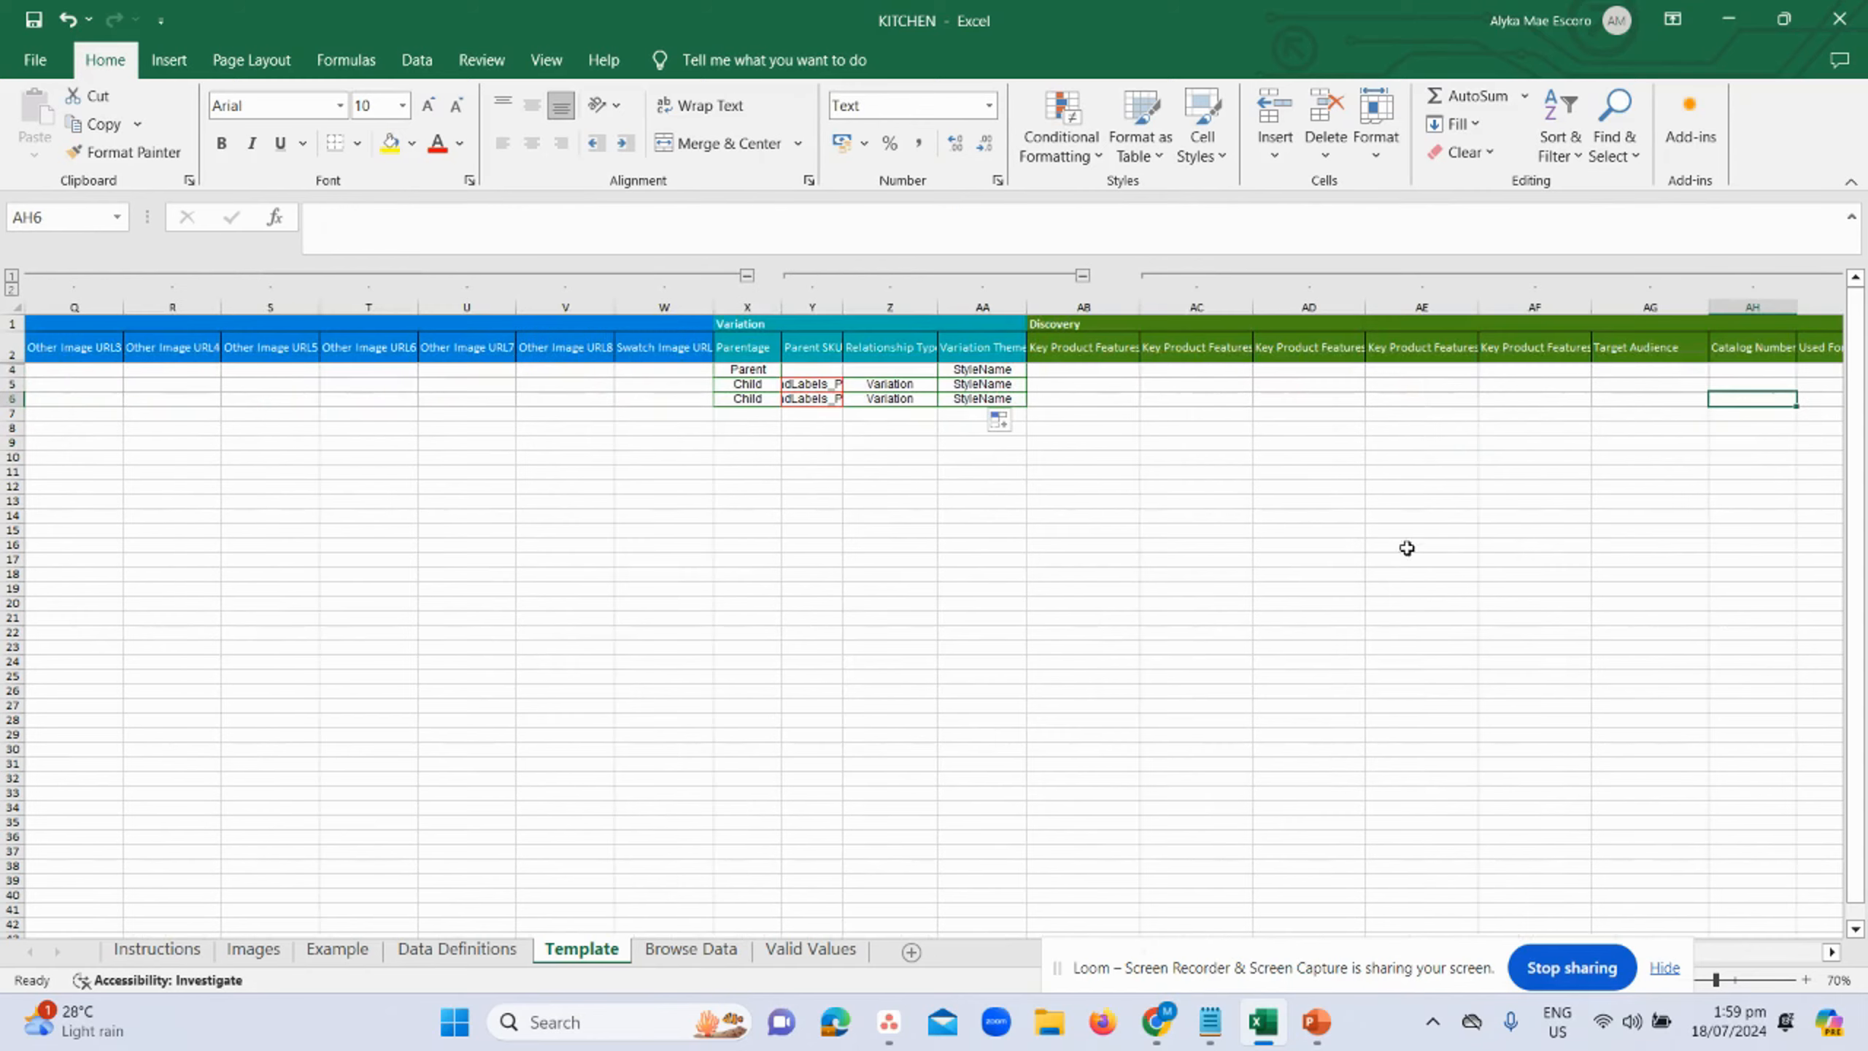
- Switch to the PowerPoint presentation and read the Variation Theme instructions on slides 11 and 12
left_click(1312, 1034)
triple_click(829, 809)
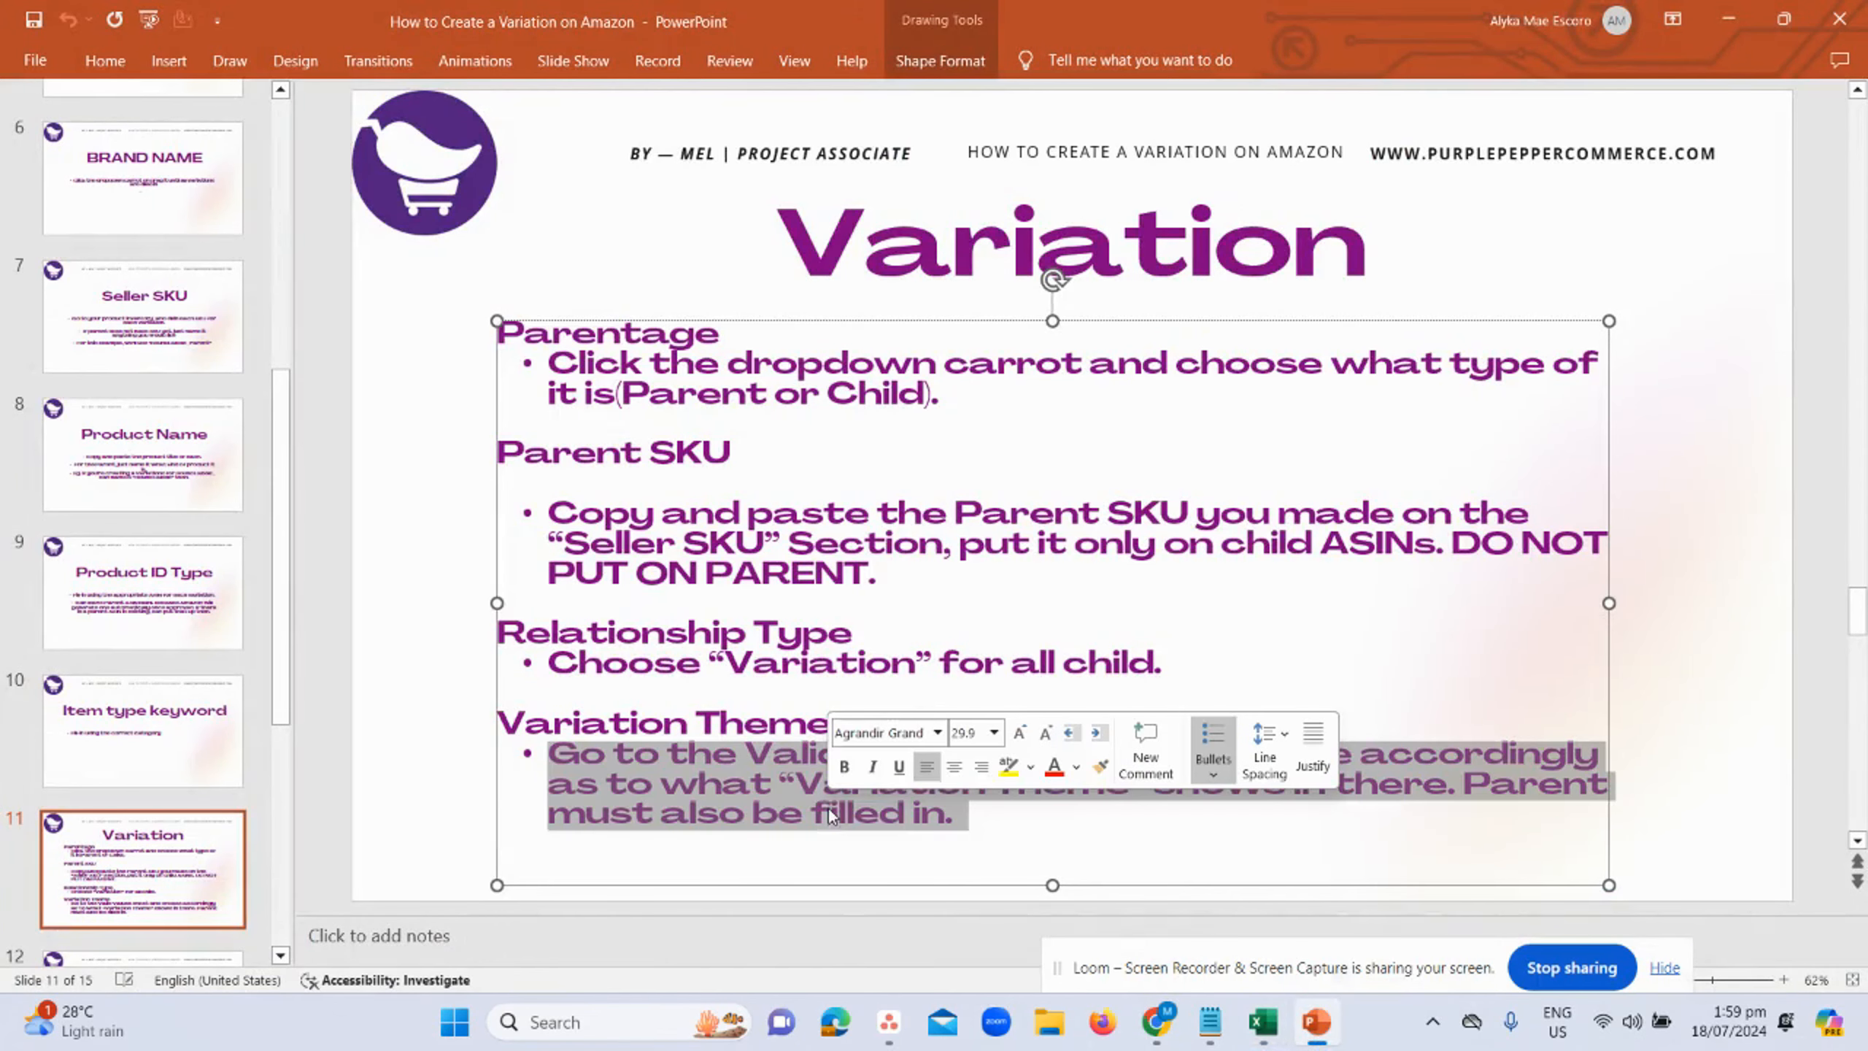
left_click(719, 780)
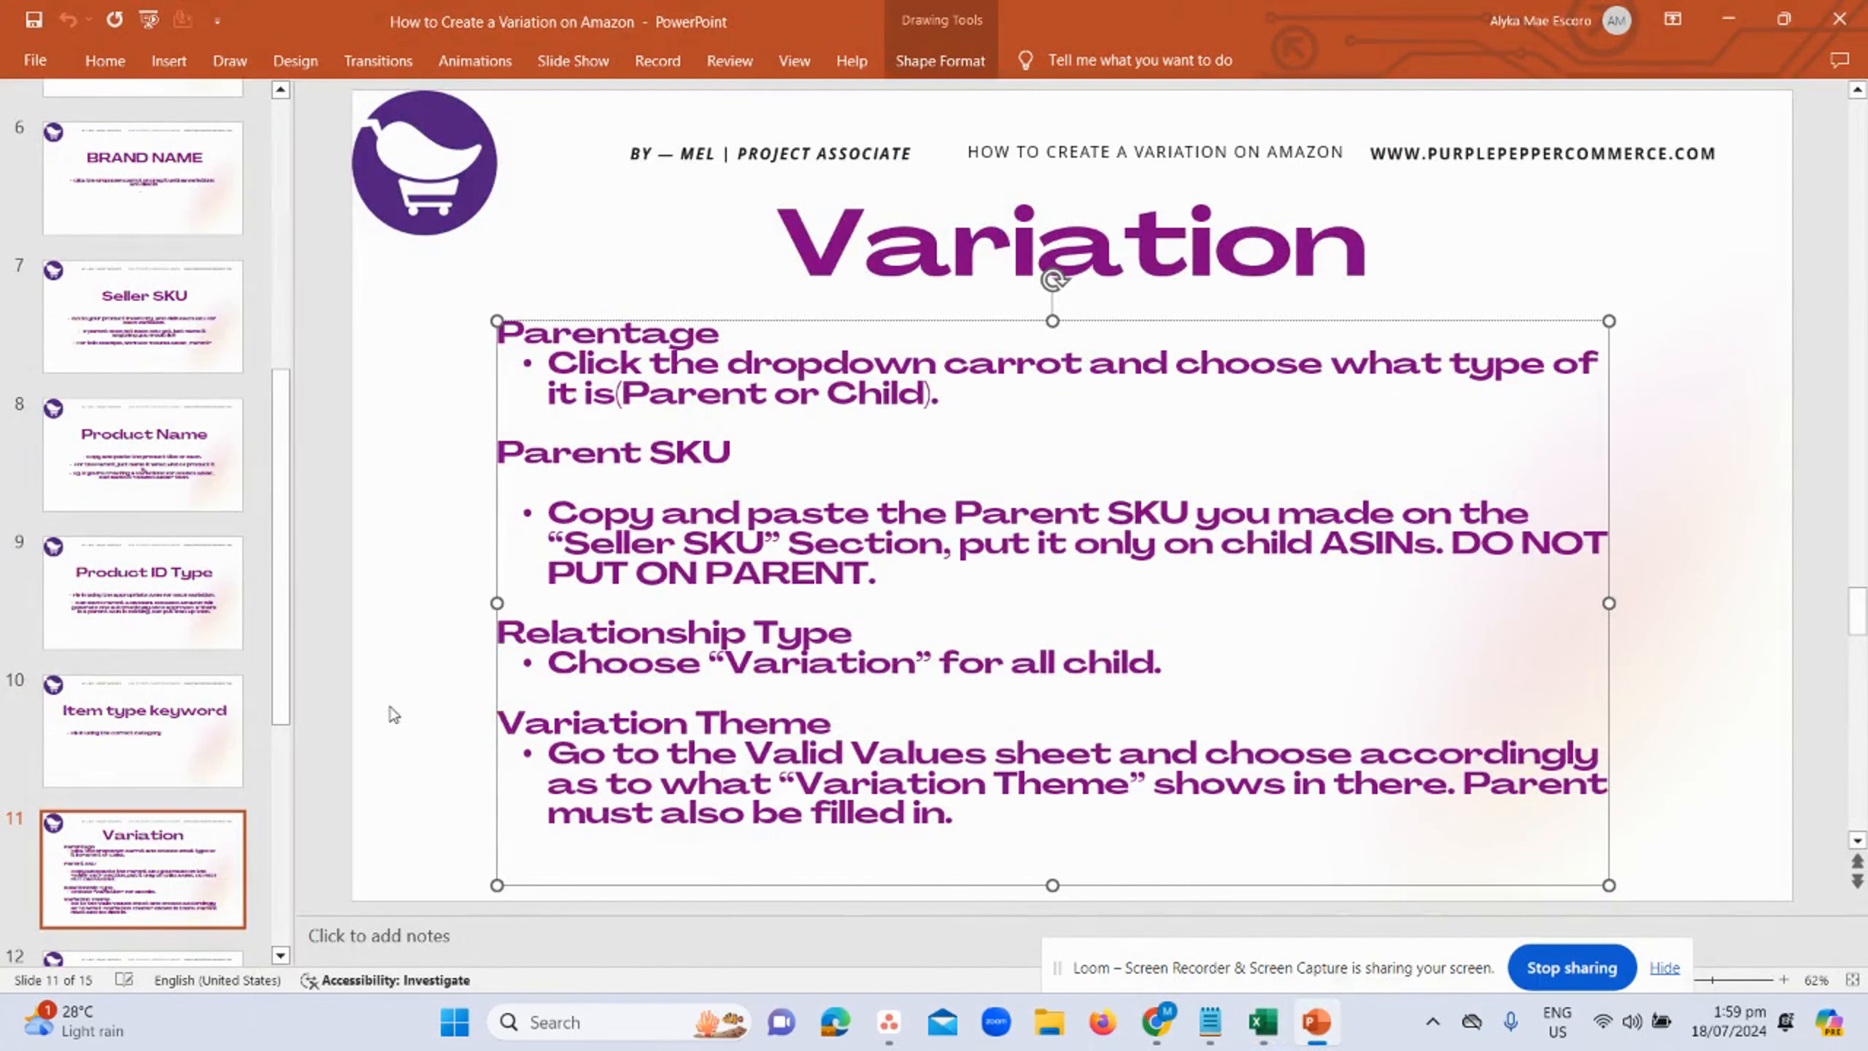
scroll(147, 772, "down", 1)
left_click(142, 930)
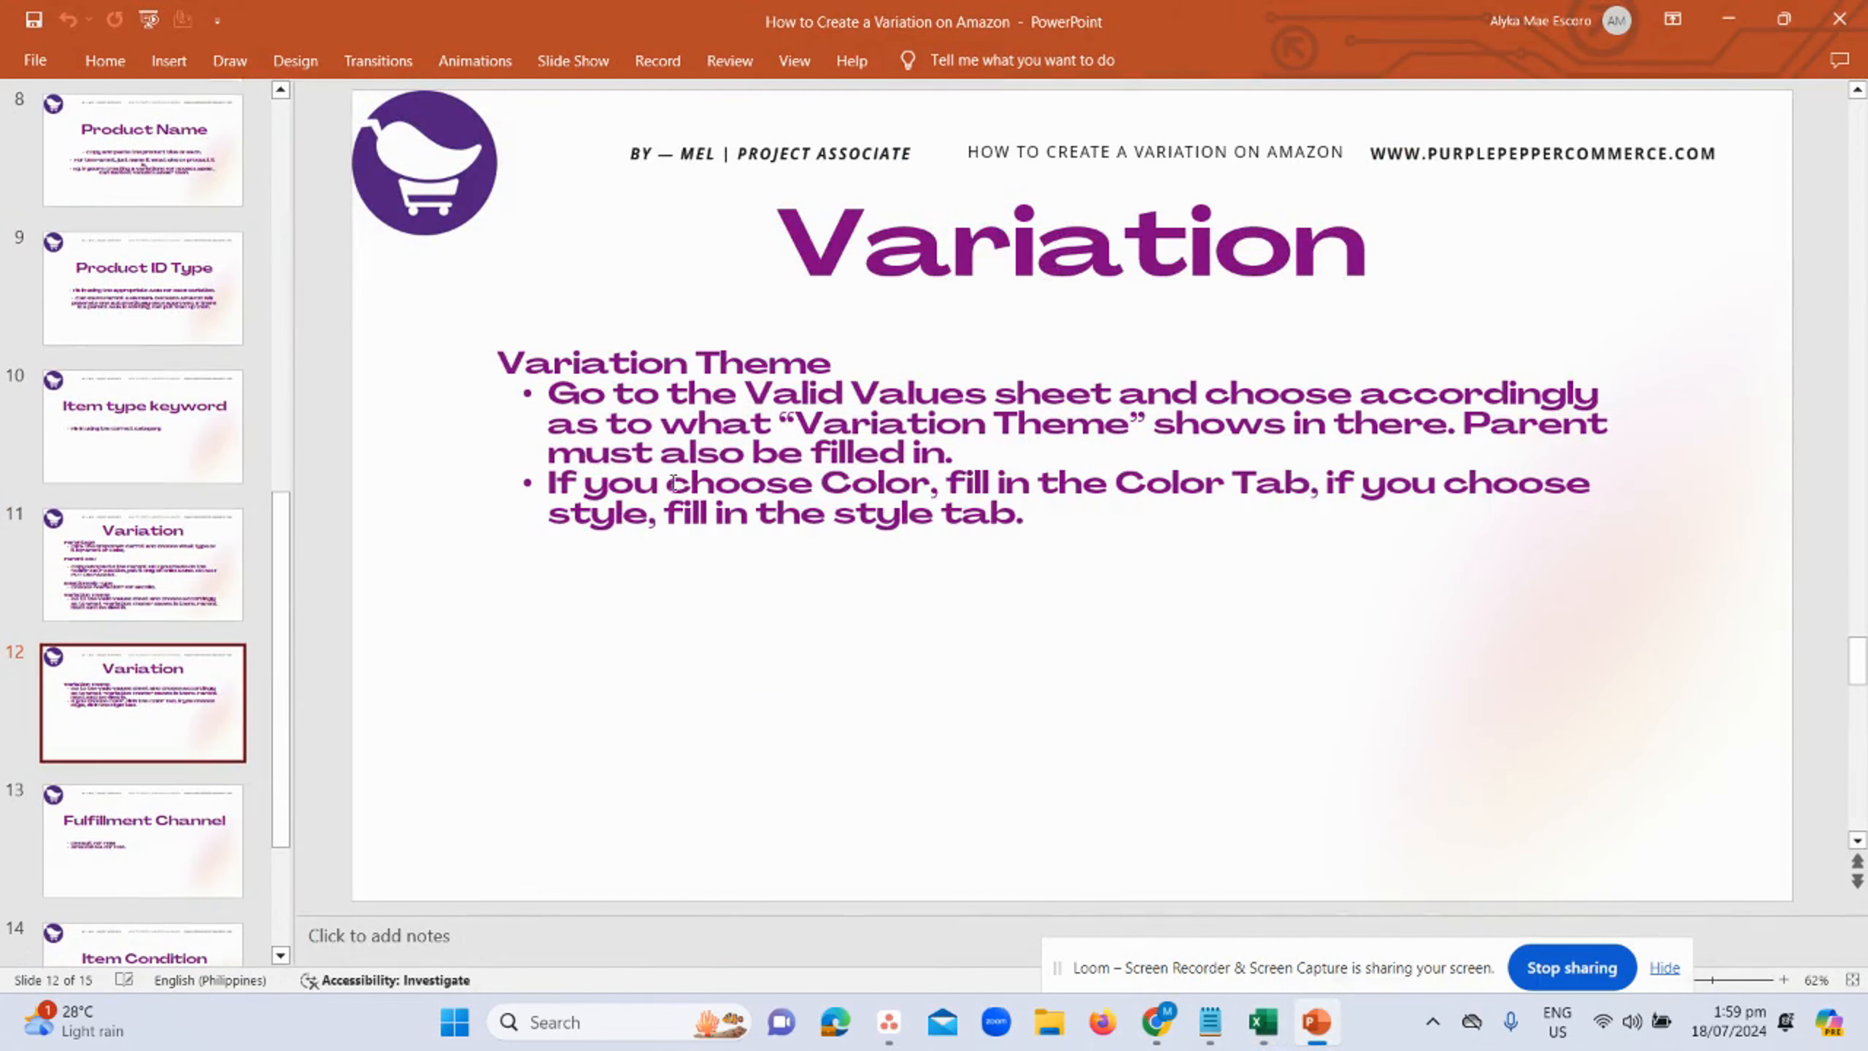
triple_click(812, 464)
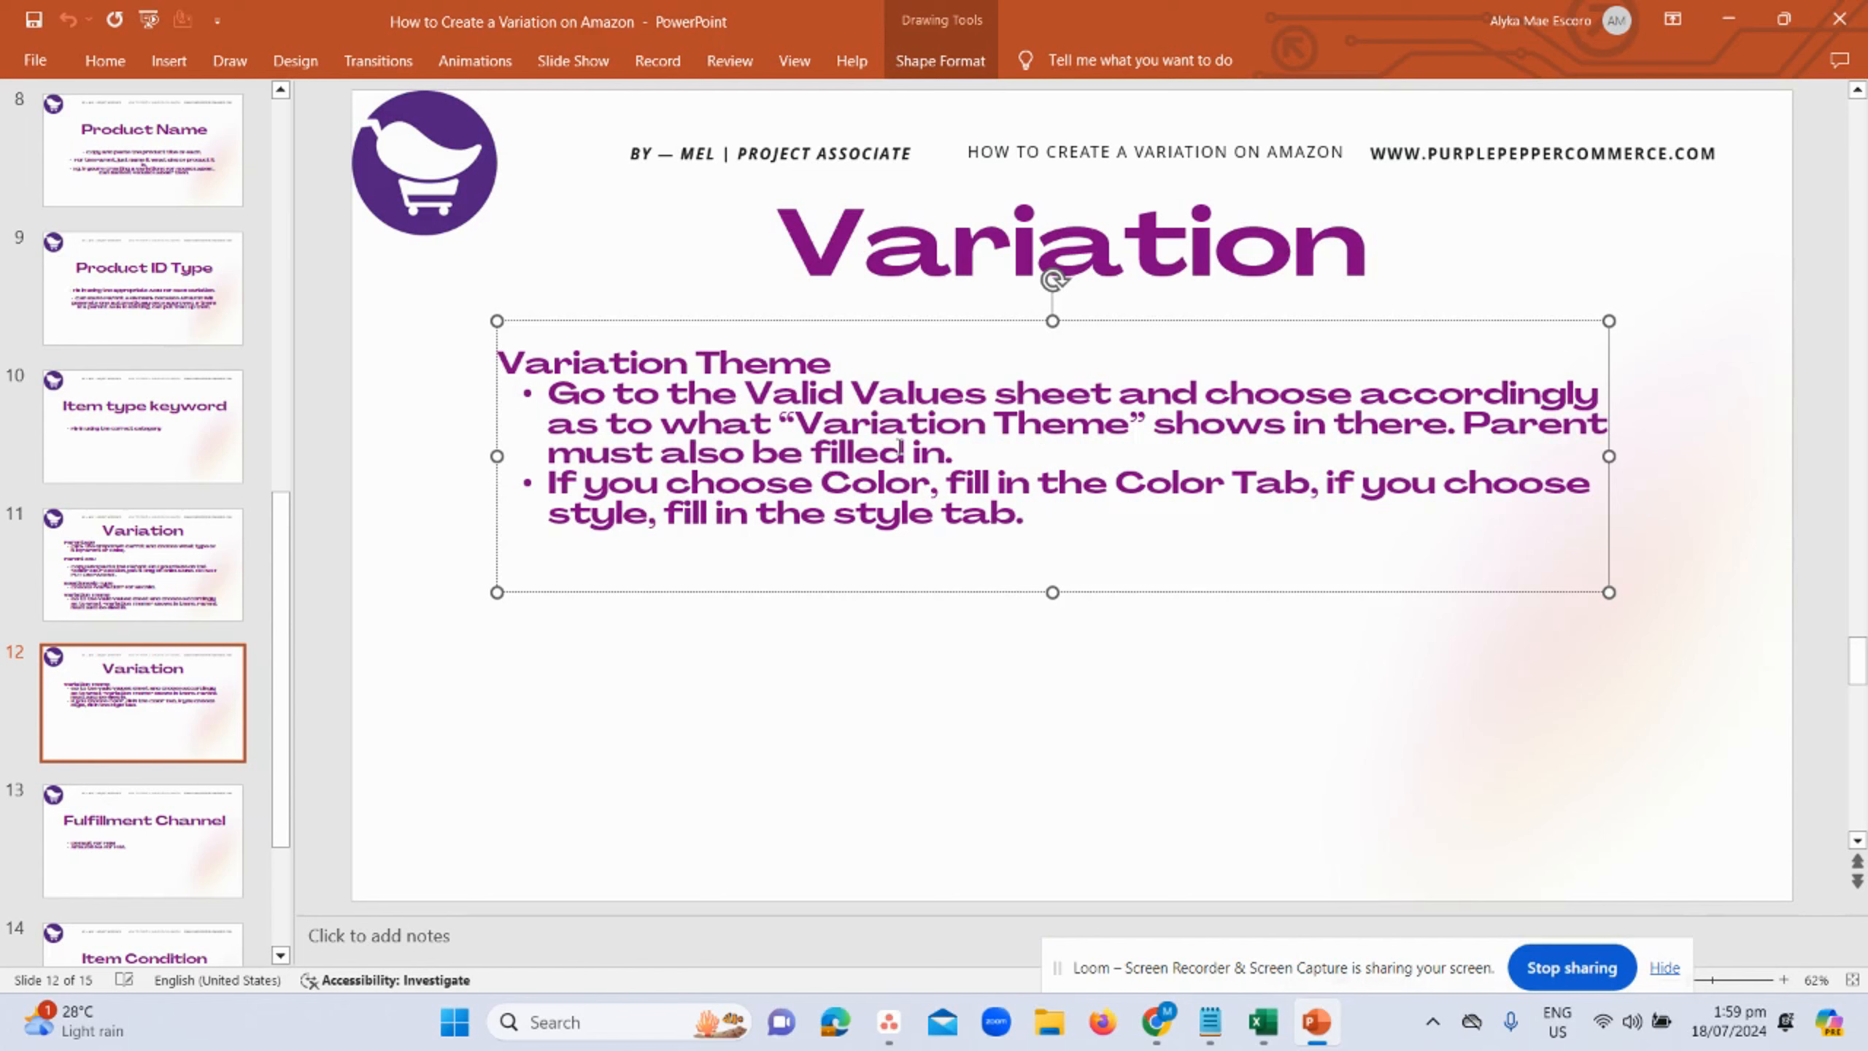
triple_click(846, 450)
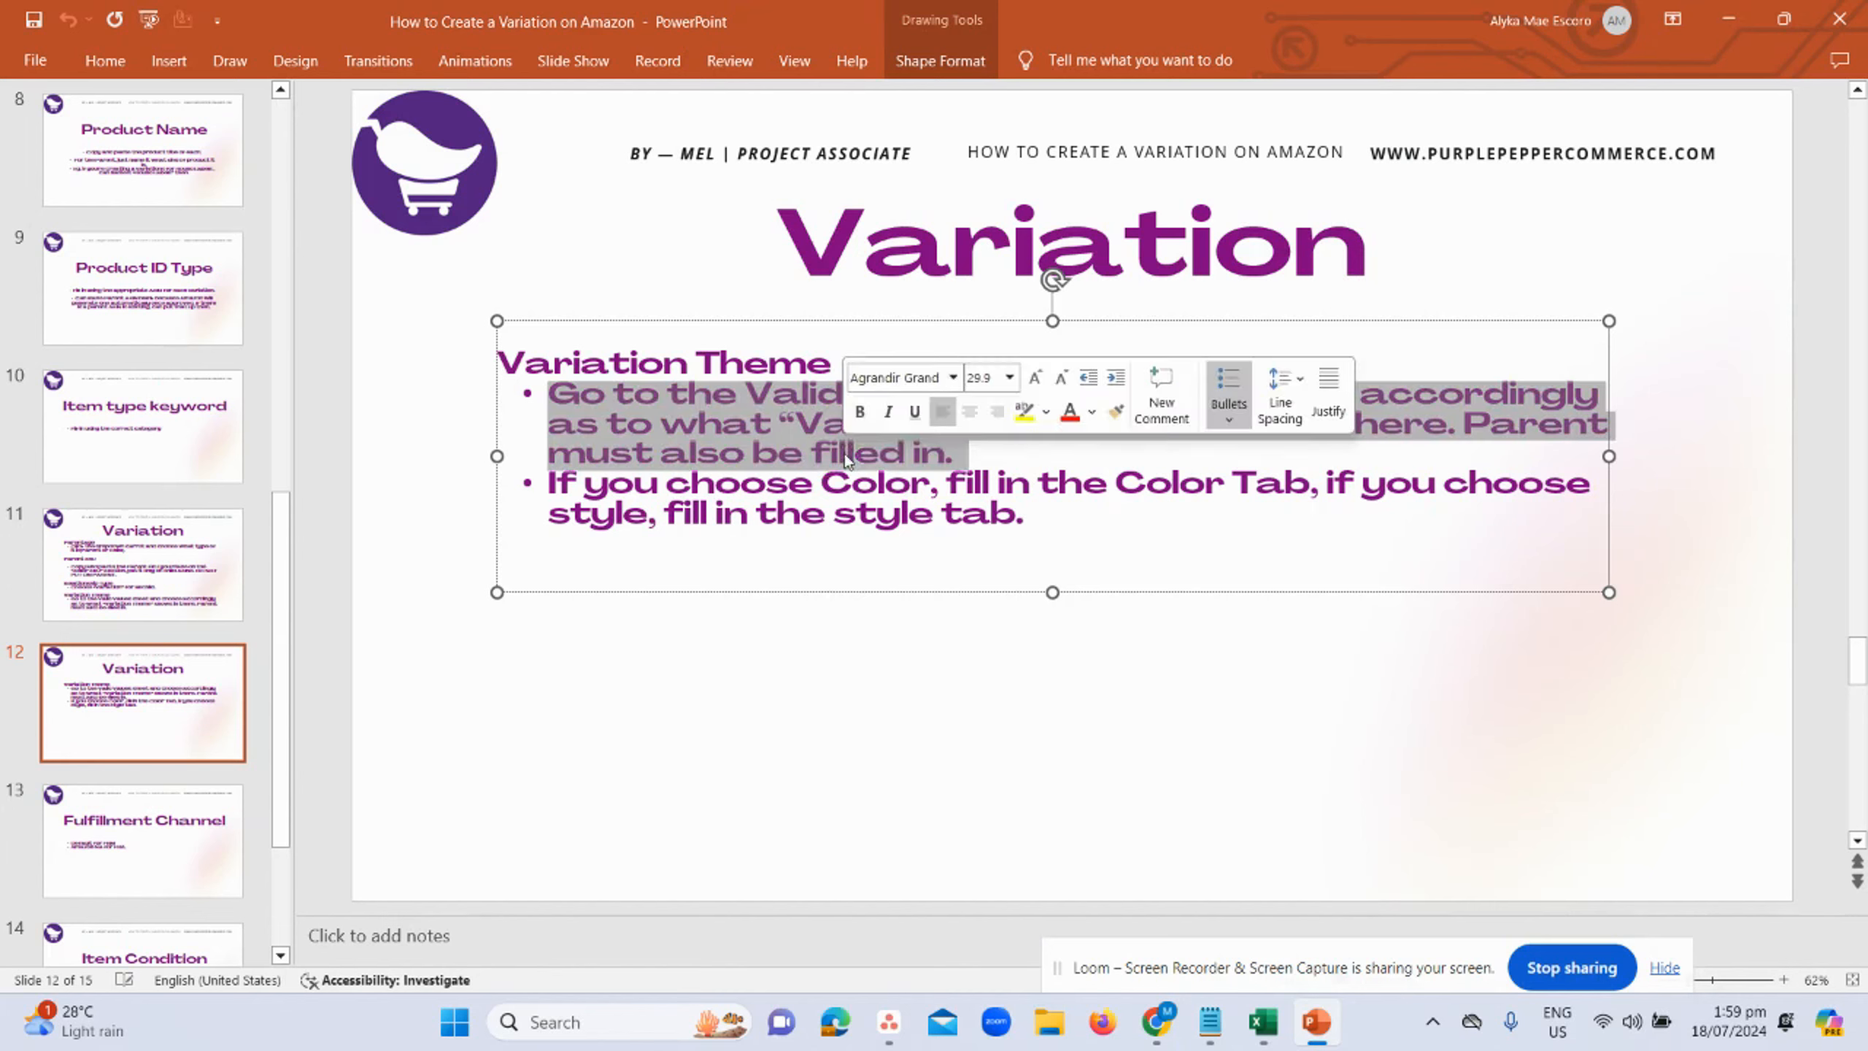
triple_click(834, 486)
- Switch back to the Excel workbook and look through the Template sheet's Discovery columns for Color, Size and Style Name
key("alt+Tab")
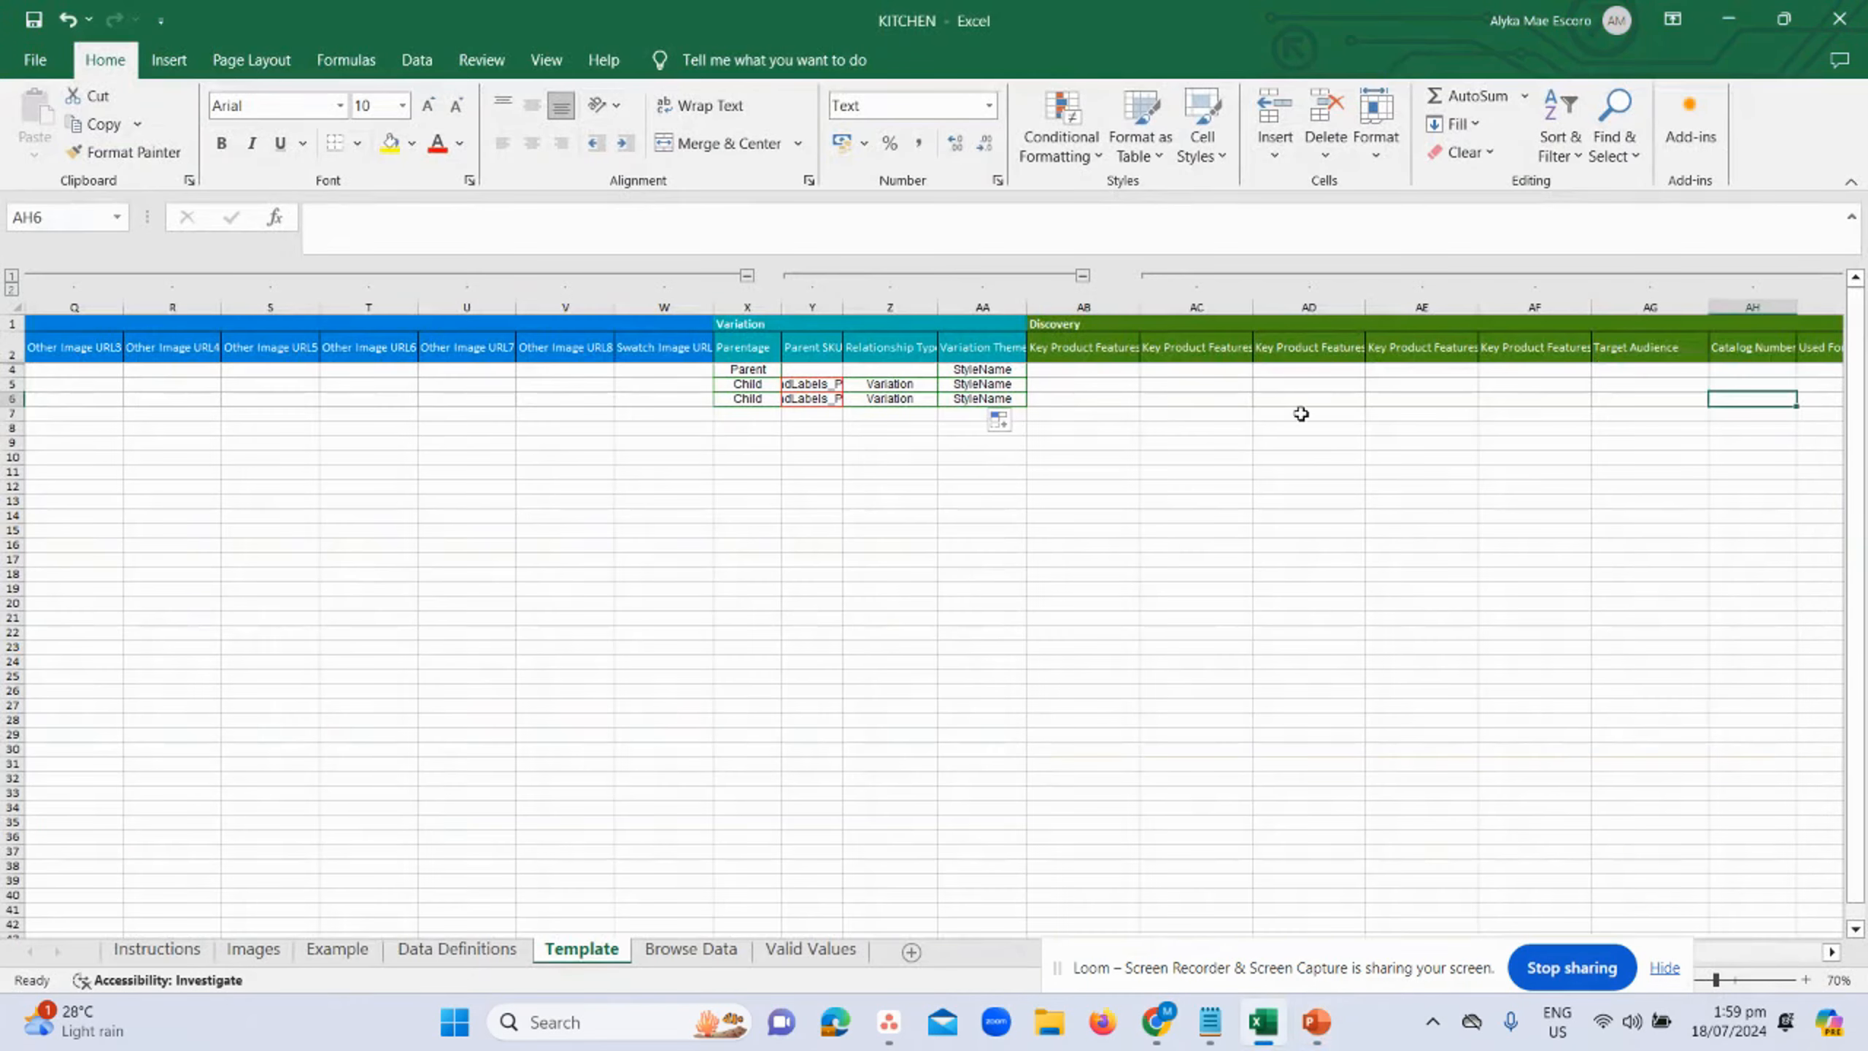
left_click(1302, 414)
key("Right")
key("Right")
key("Right")
key("Right")
key("Right")
key("Right")
key("Right")
key("Right")
key("Right")
key("Right")
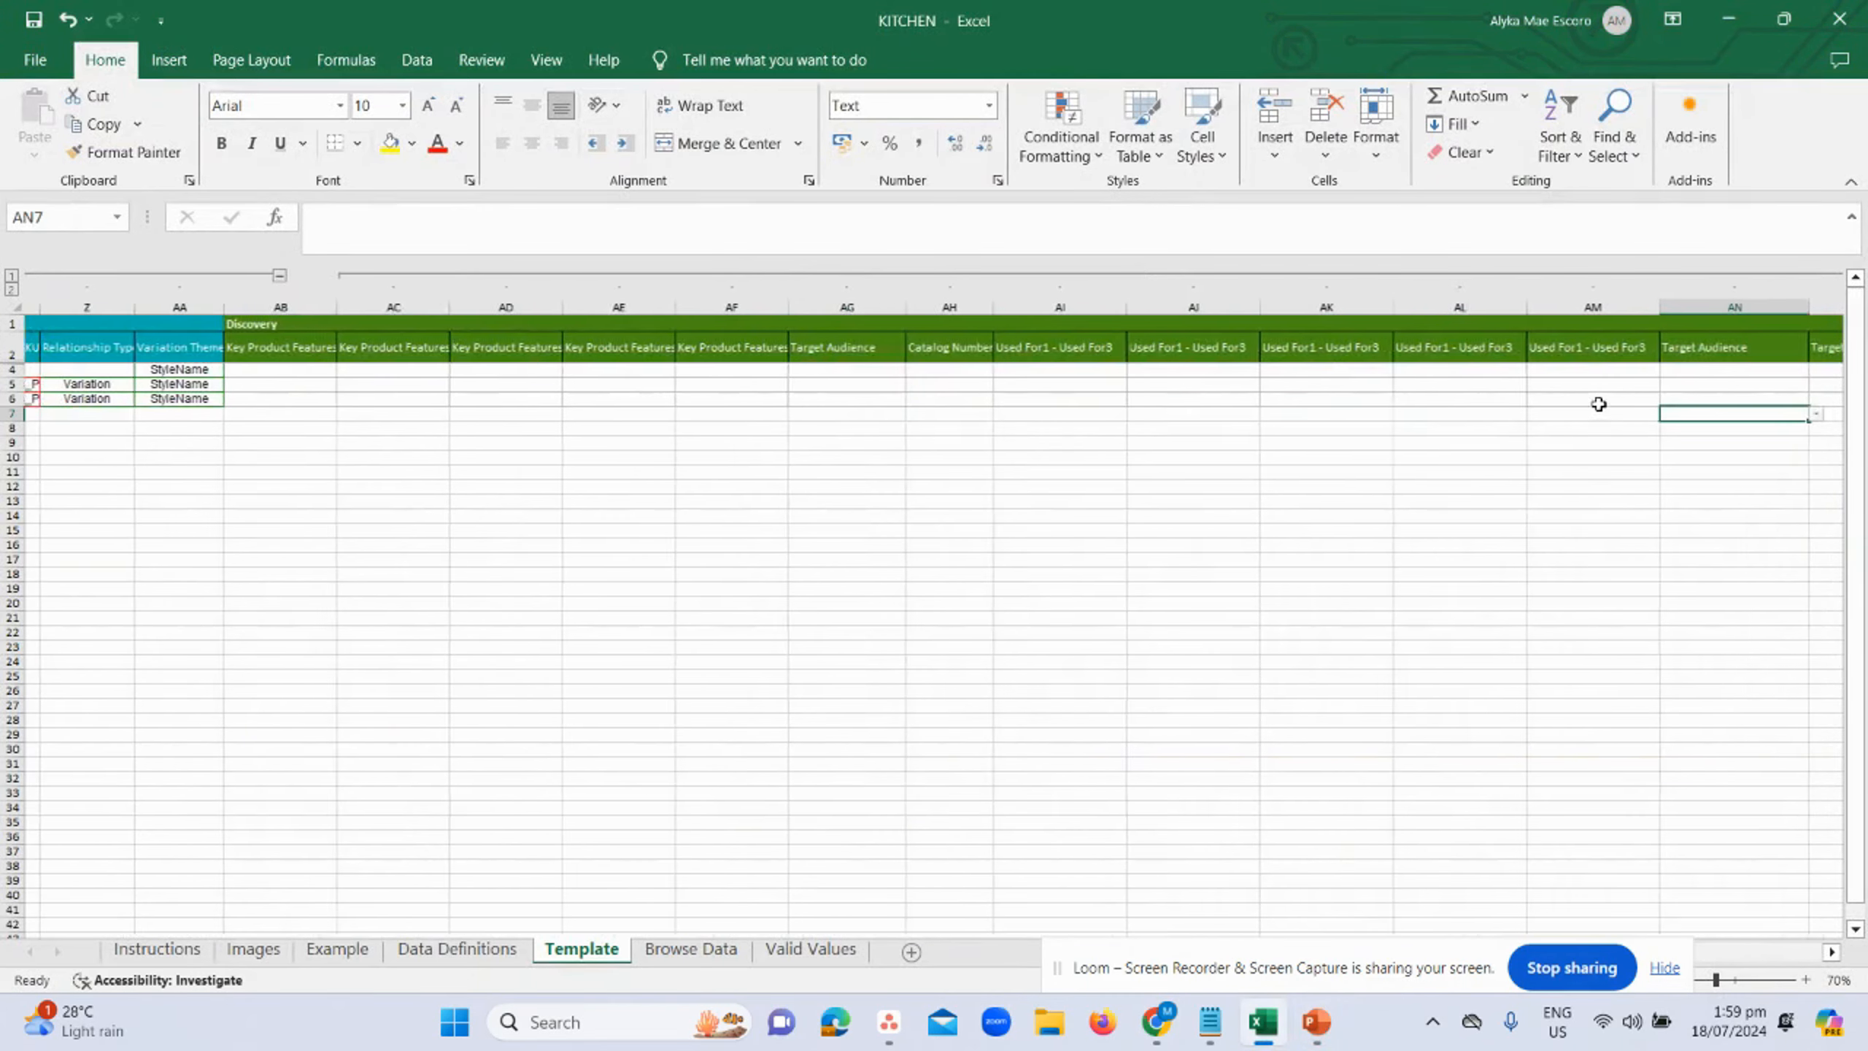
key("Up")
key("Right")
key("Right")
key("Right")
key("Right")
key("Right")
key("Right")
key("Right")
key("Right")
key("Right")
key("Right")
key("Right")
key("Right")
key("Right")
key("Right")
key("Right")
key("Right")
key("Right")
key("Right")
key("Right")
key("Right")
key("Right")
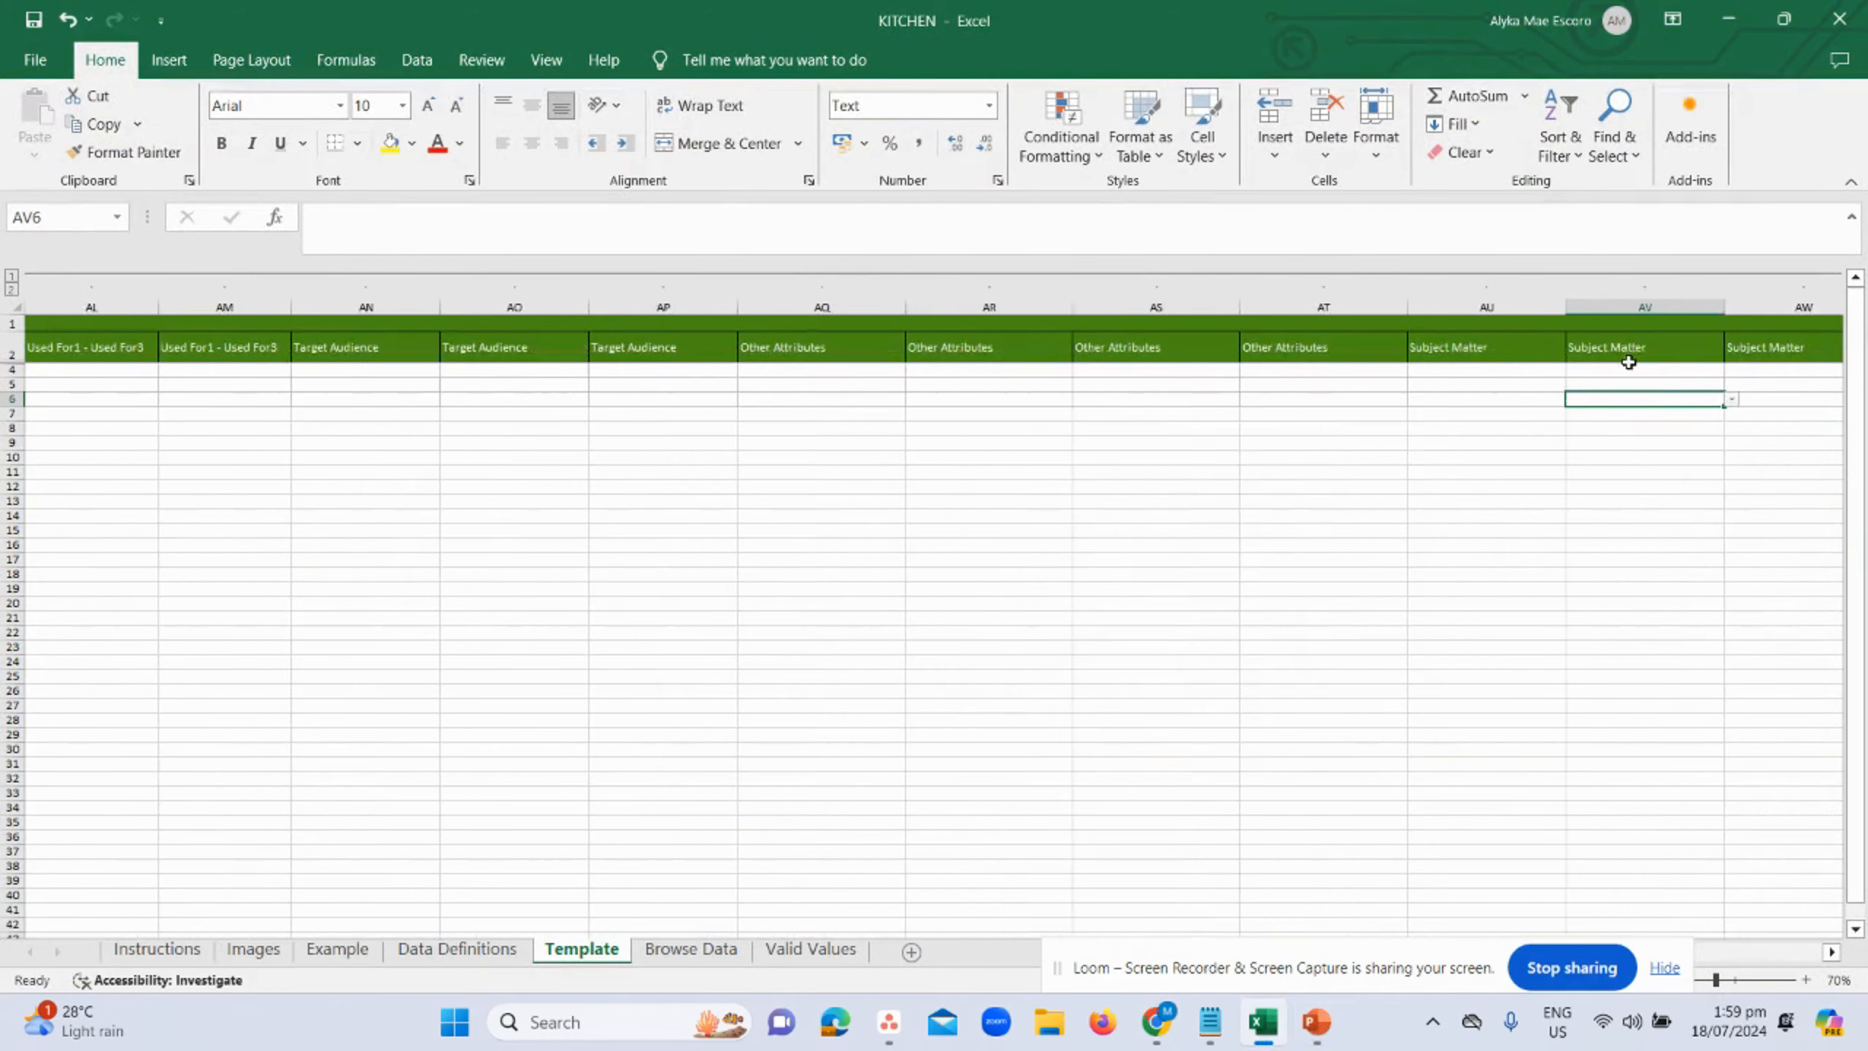
key("Right")
key("Right")
key("Right")
key("Right")
key("Right")
key("Right")
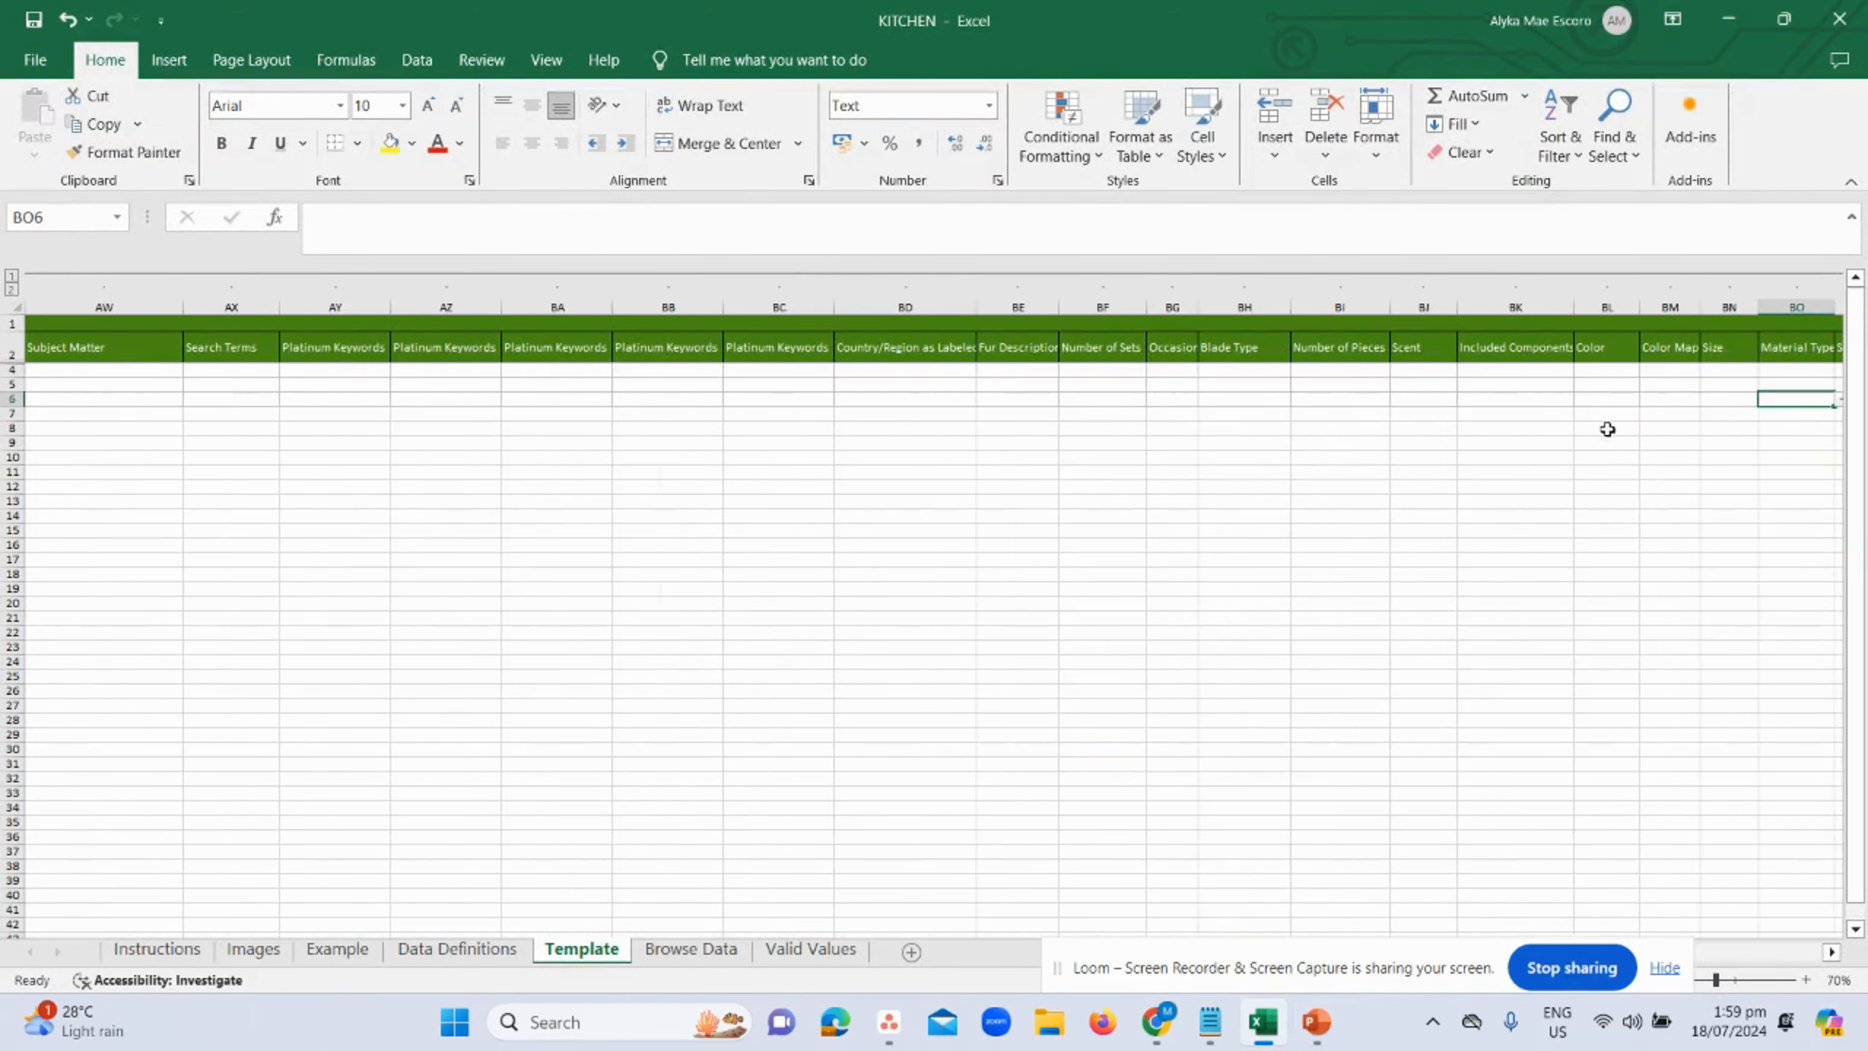
key("Right")
key("Right")
key("Right")
key("Right")
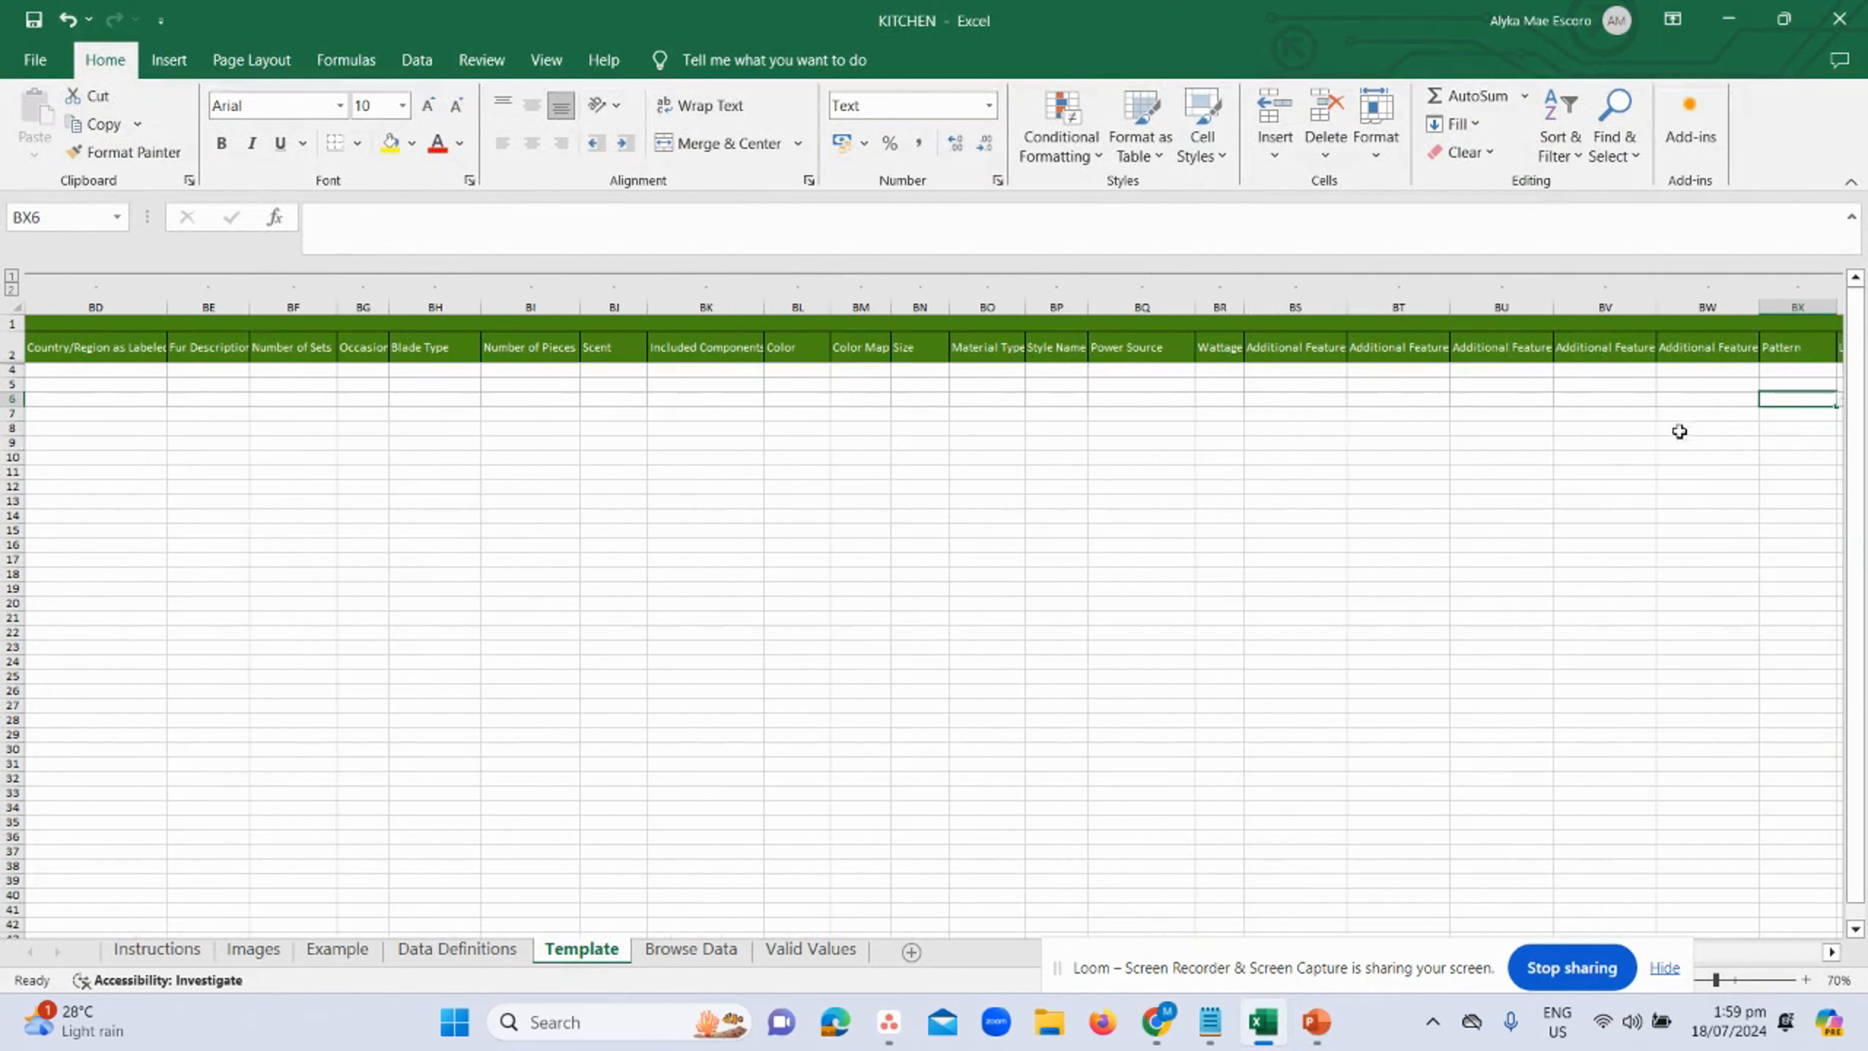
- Examine the Color, Color Map and Size cells for the child rows on the Template sheet
left_click(1163, 389)
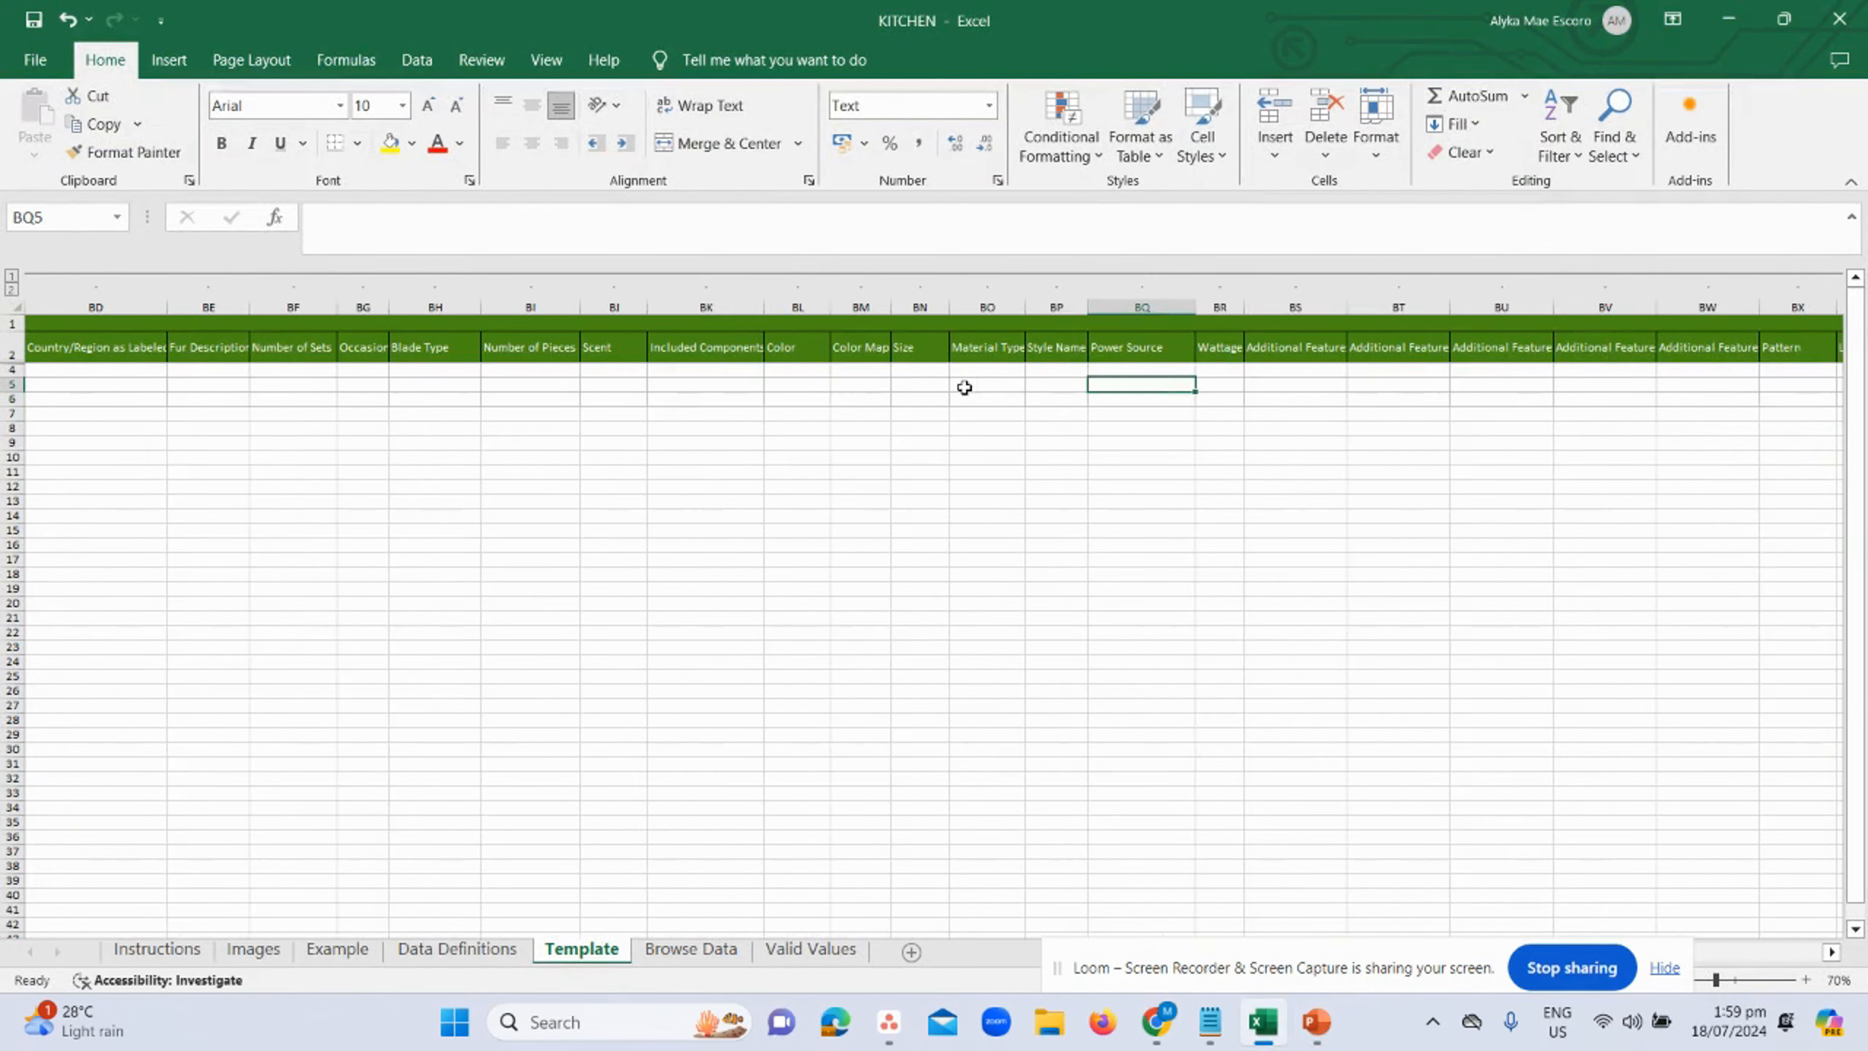
left_click(863, 392)
left_click(807, 390)
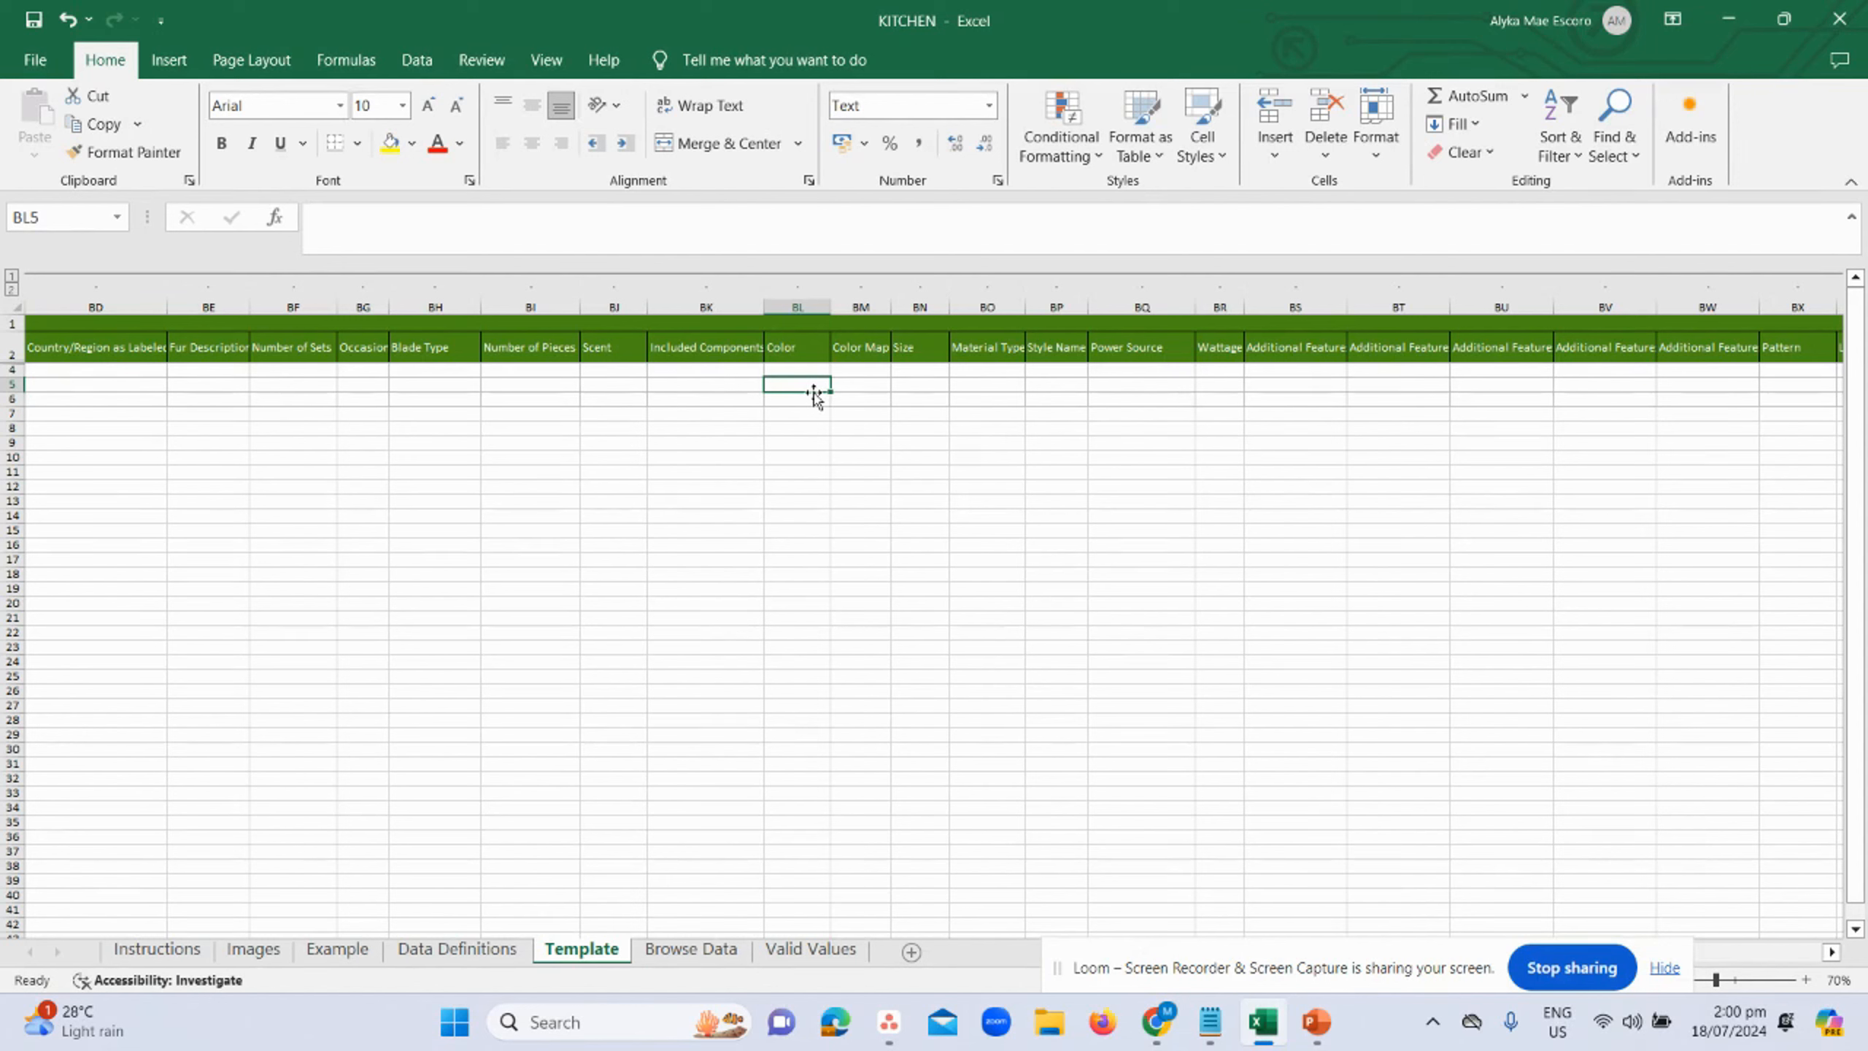
left_click(814, 393)
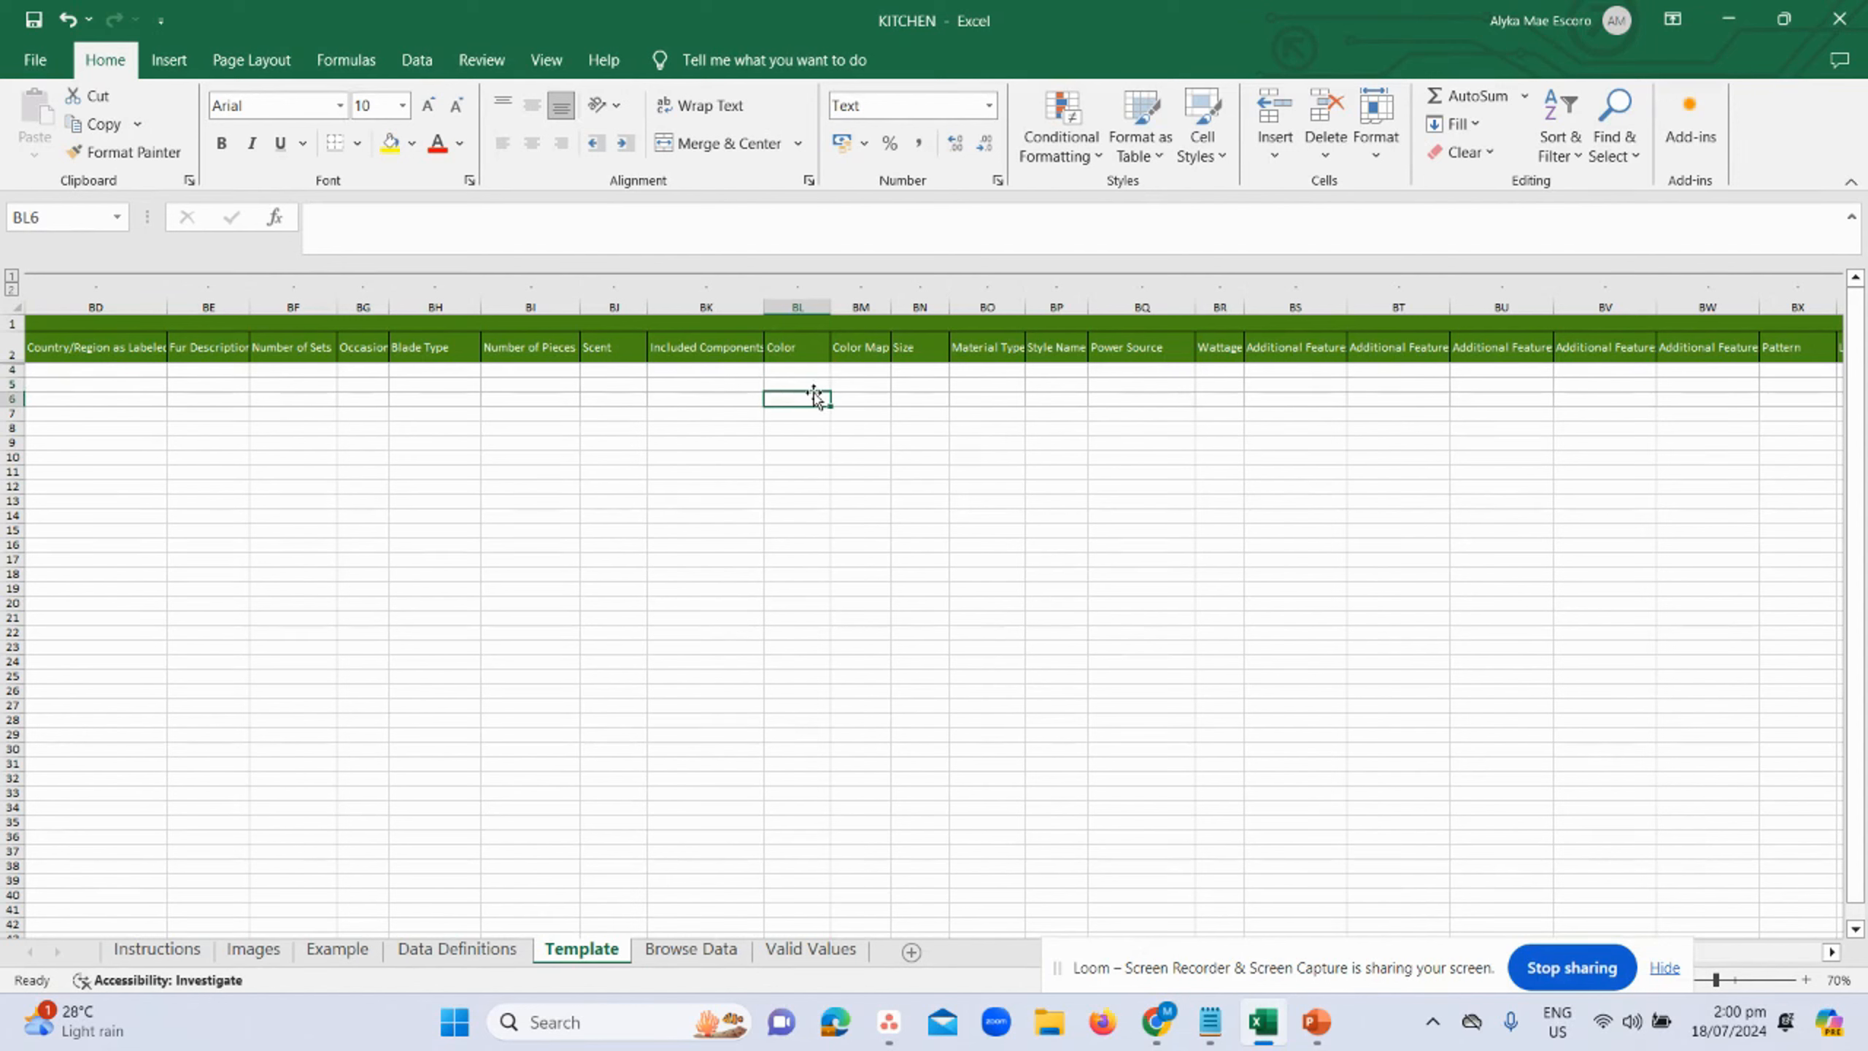
key("Right")
key("Up")
key("Right")
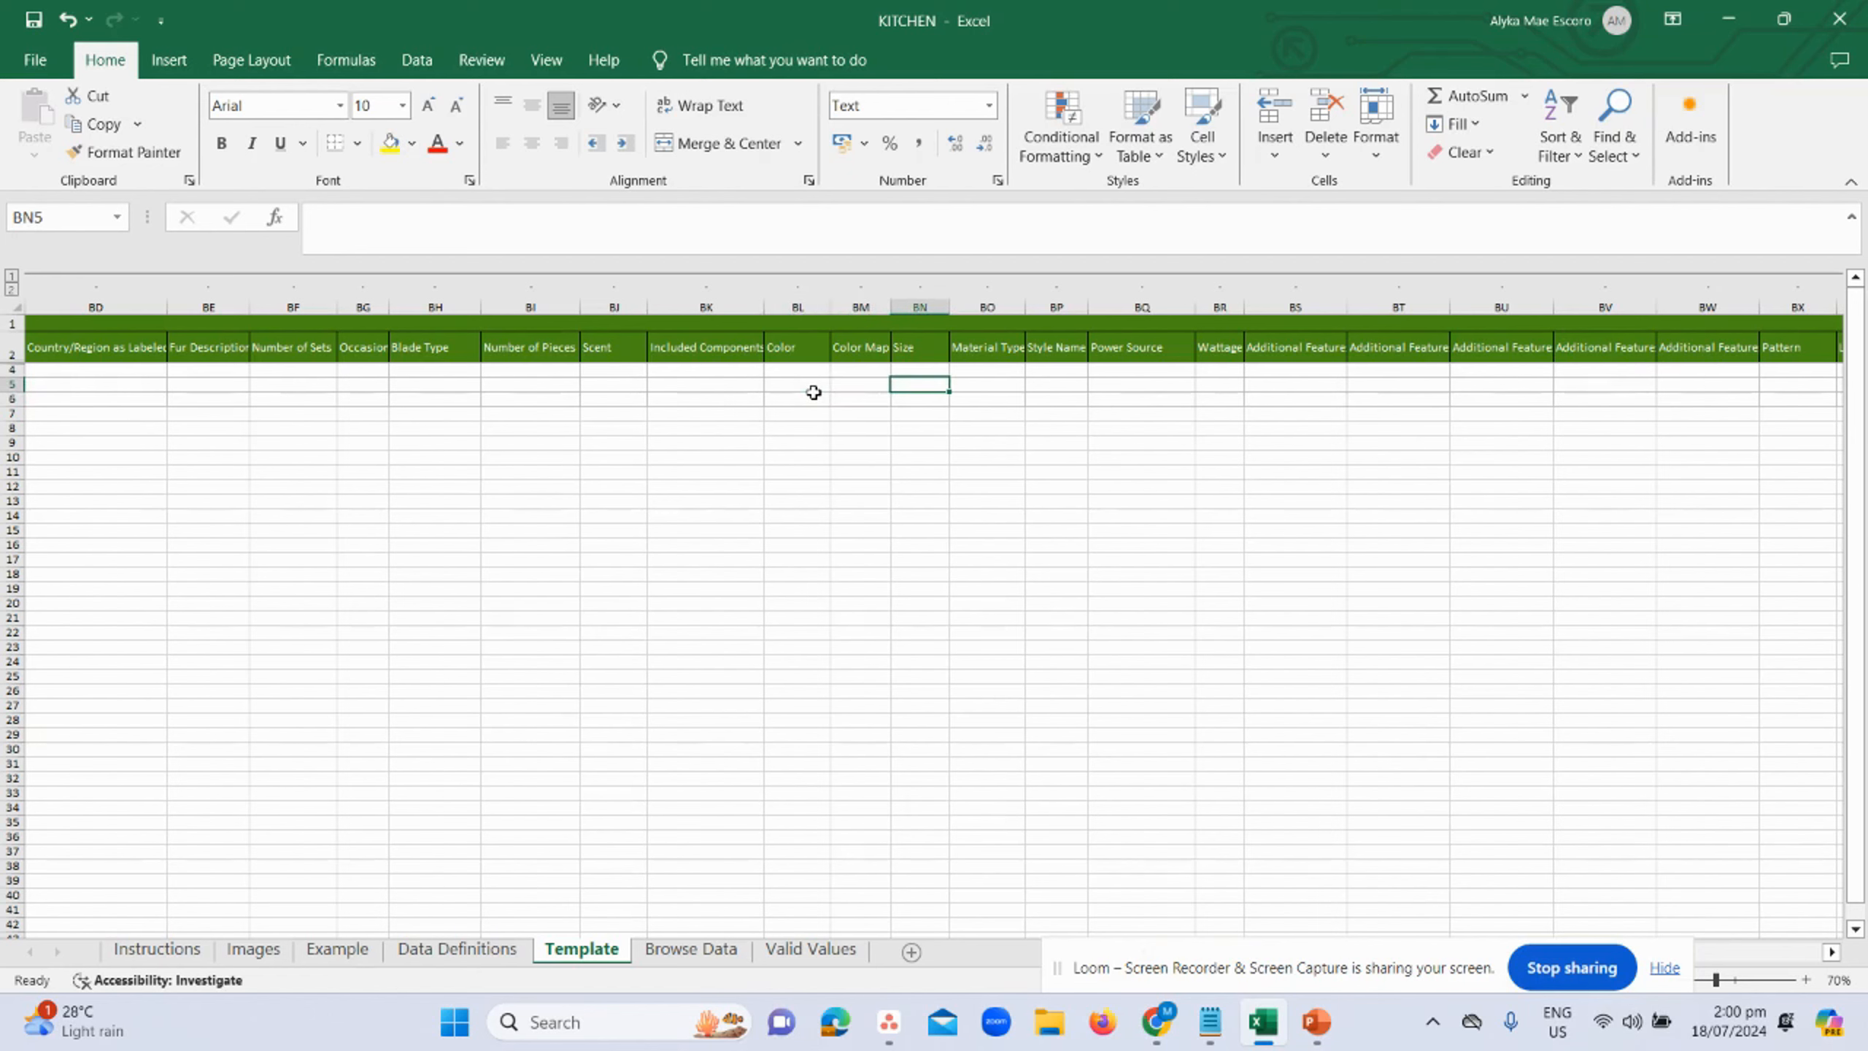
- Look back through the Template sheet's Discovery columns to the Variation section, and forward again to the Target Audience columns
key("Left")
key("Left")
key("Left")
key("Left")
key("Left")
key("Left")
key("Left")
key("Left")
key("Left")
key("Left")
key("Left")
key("Left")
key("Left")
key("Left")
key("Left")
key("Left")
key("Left")
key("Left")
key("Left")
key("Left")
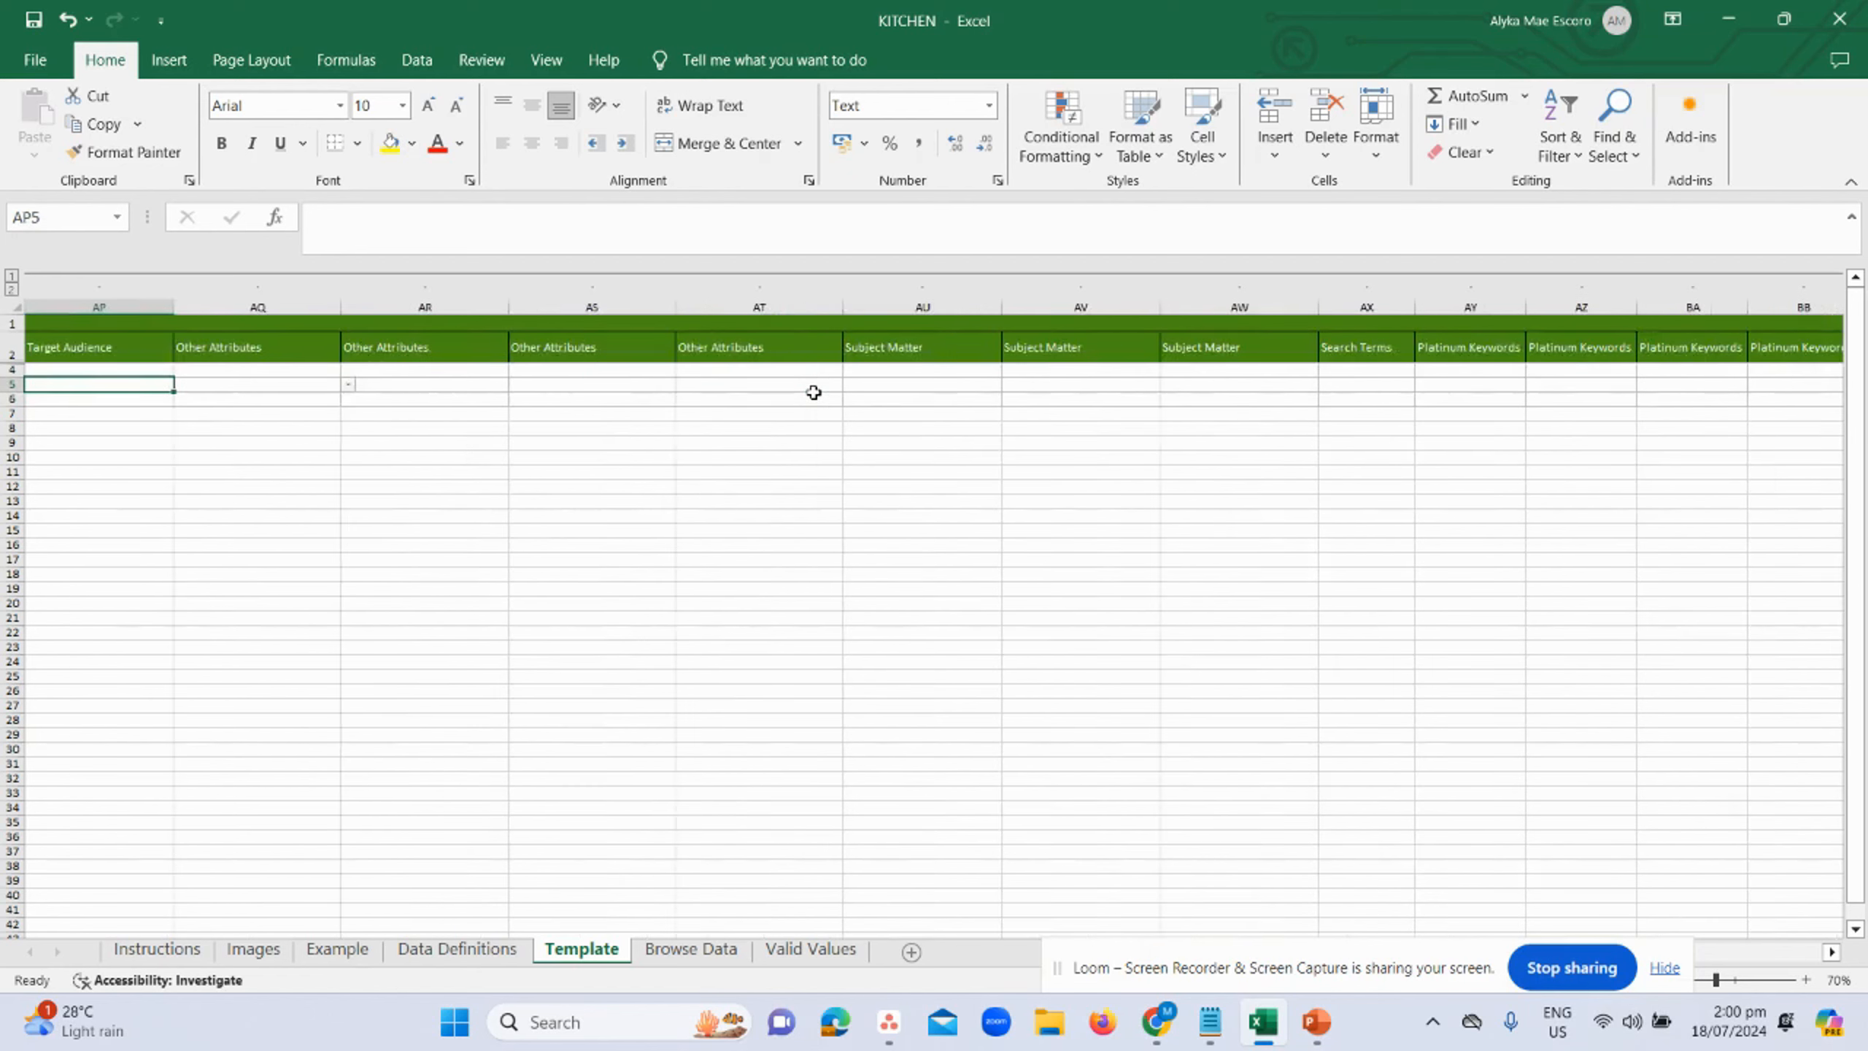
key("Left")
key("Left")
key("Left")
key("Left")
key("Left")
key("Left")
key("Left")
key("Left")
key("Left")
key("Left")
key("Left")
key("Left")
key("Left")
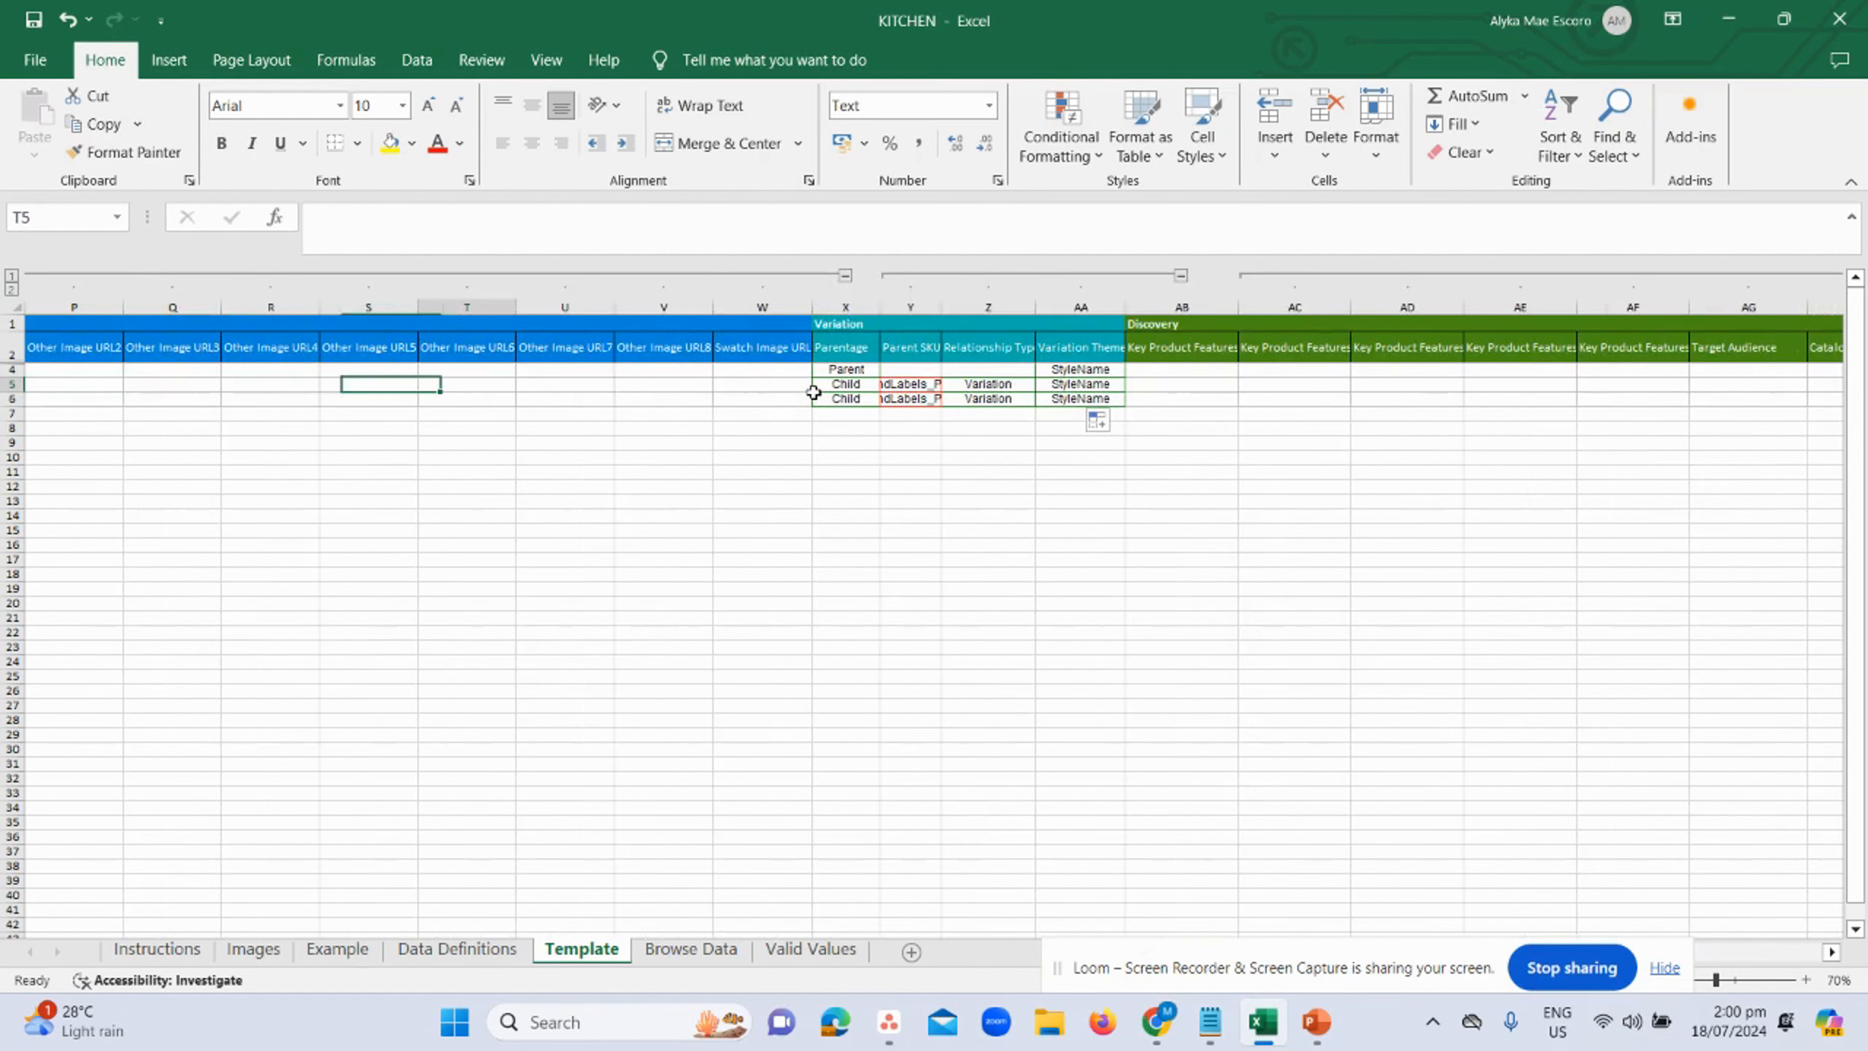
key("Right")
key("Right")
key("Right")
key("Right")
key("Right")
key("Right")
key("Right")
key("Right")
key("Right")
key("Right")
key("Right")
key("Right")
key("Right")
key("Right")
key("Right")
key("Right")
key("Right")
key("Right")
key("Right")
key("Right")
- Search the Template sheet for "stylename" and go through the matches in turn
key("ctrl+f")
type("st")
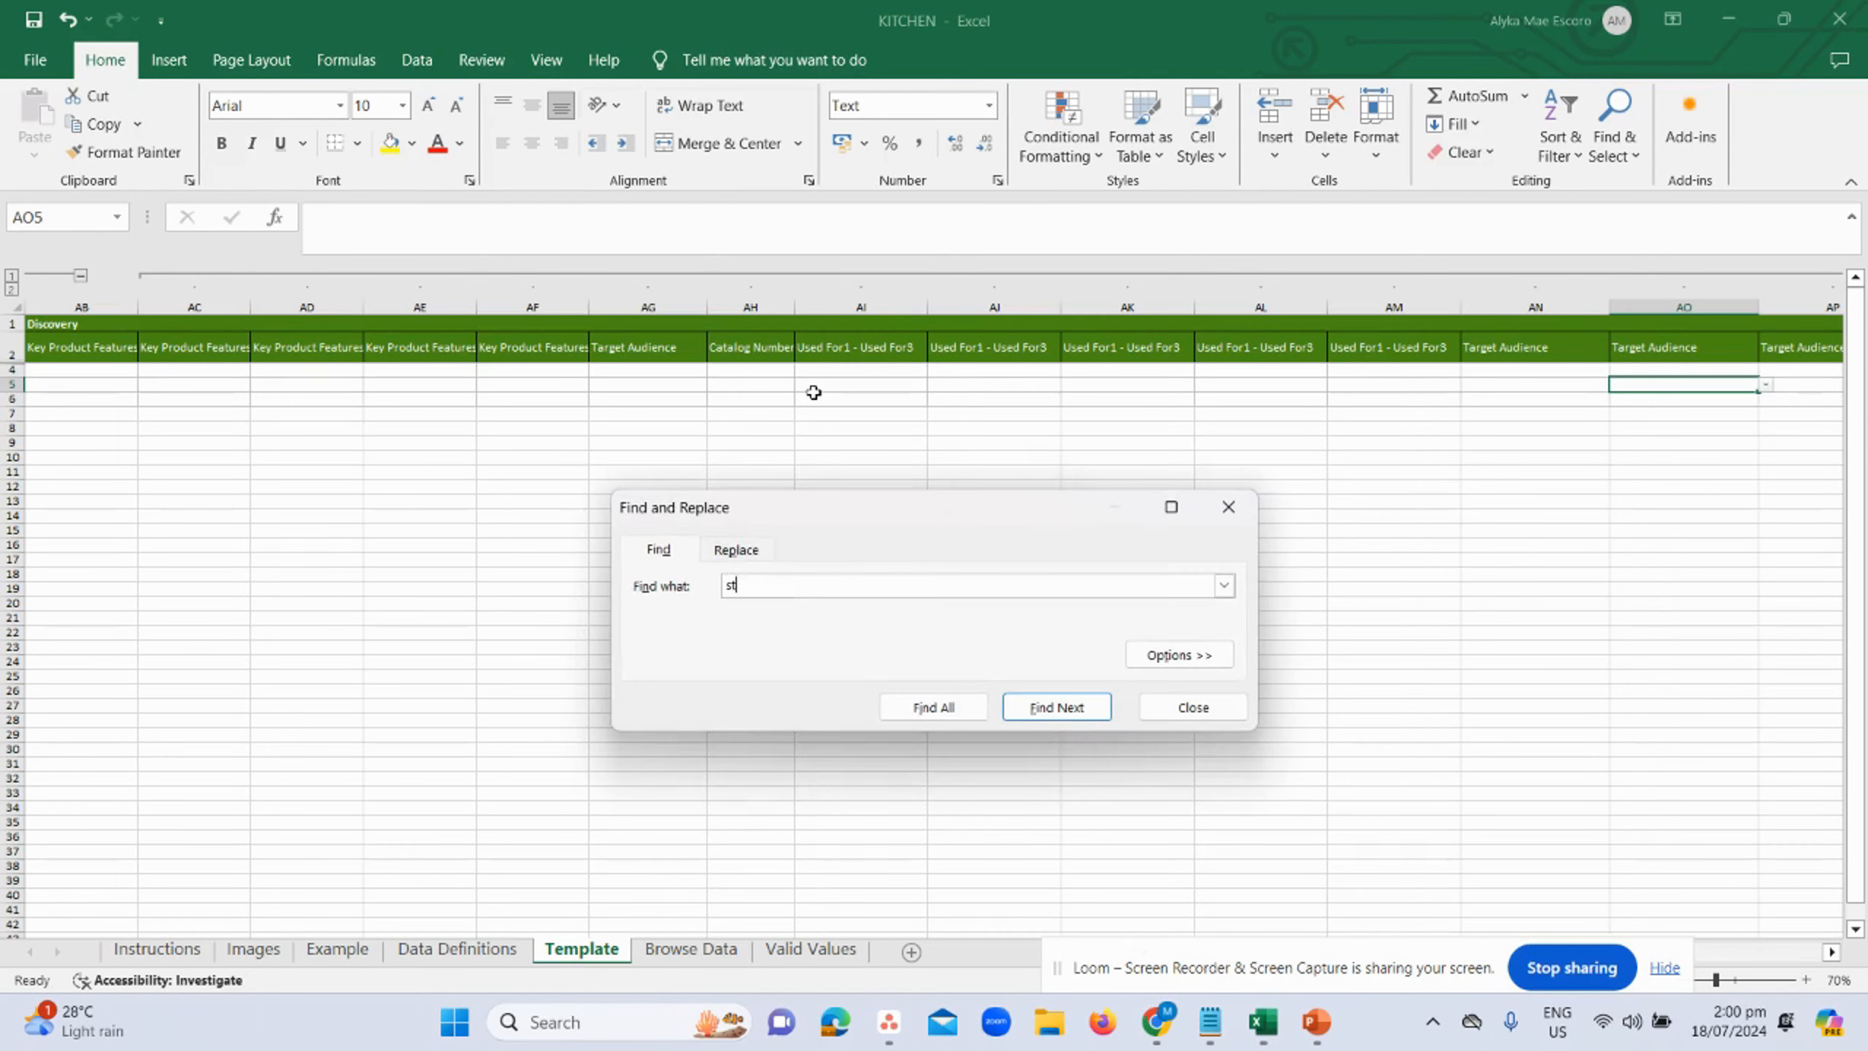
key("Return")
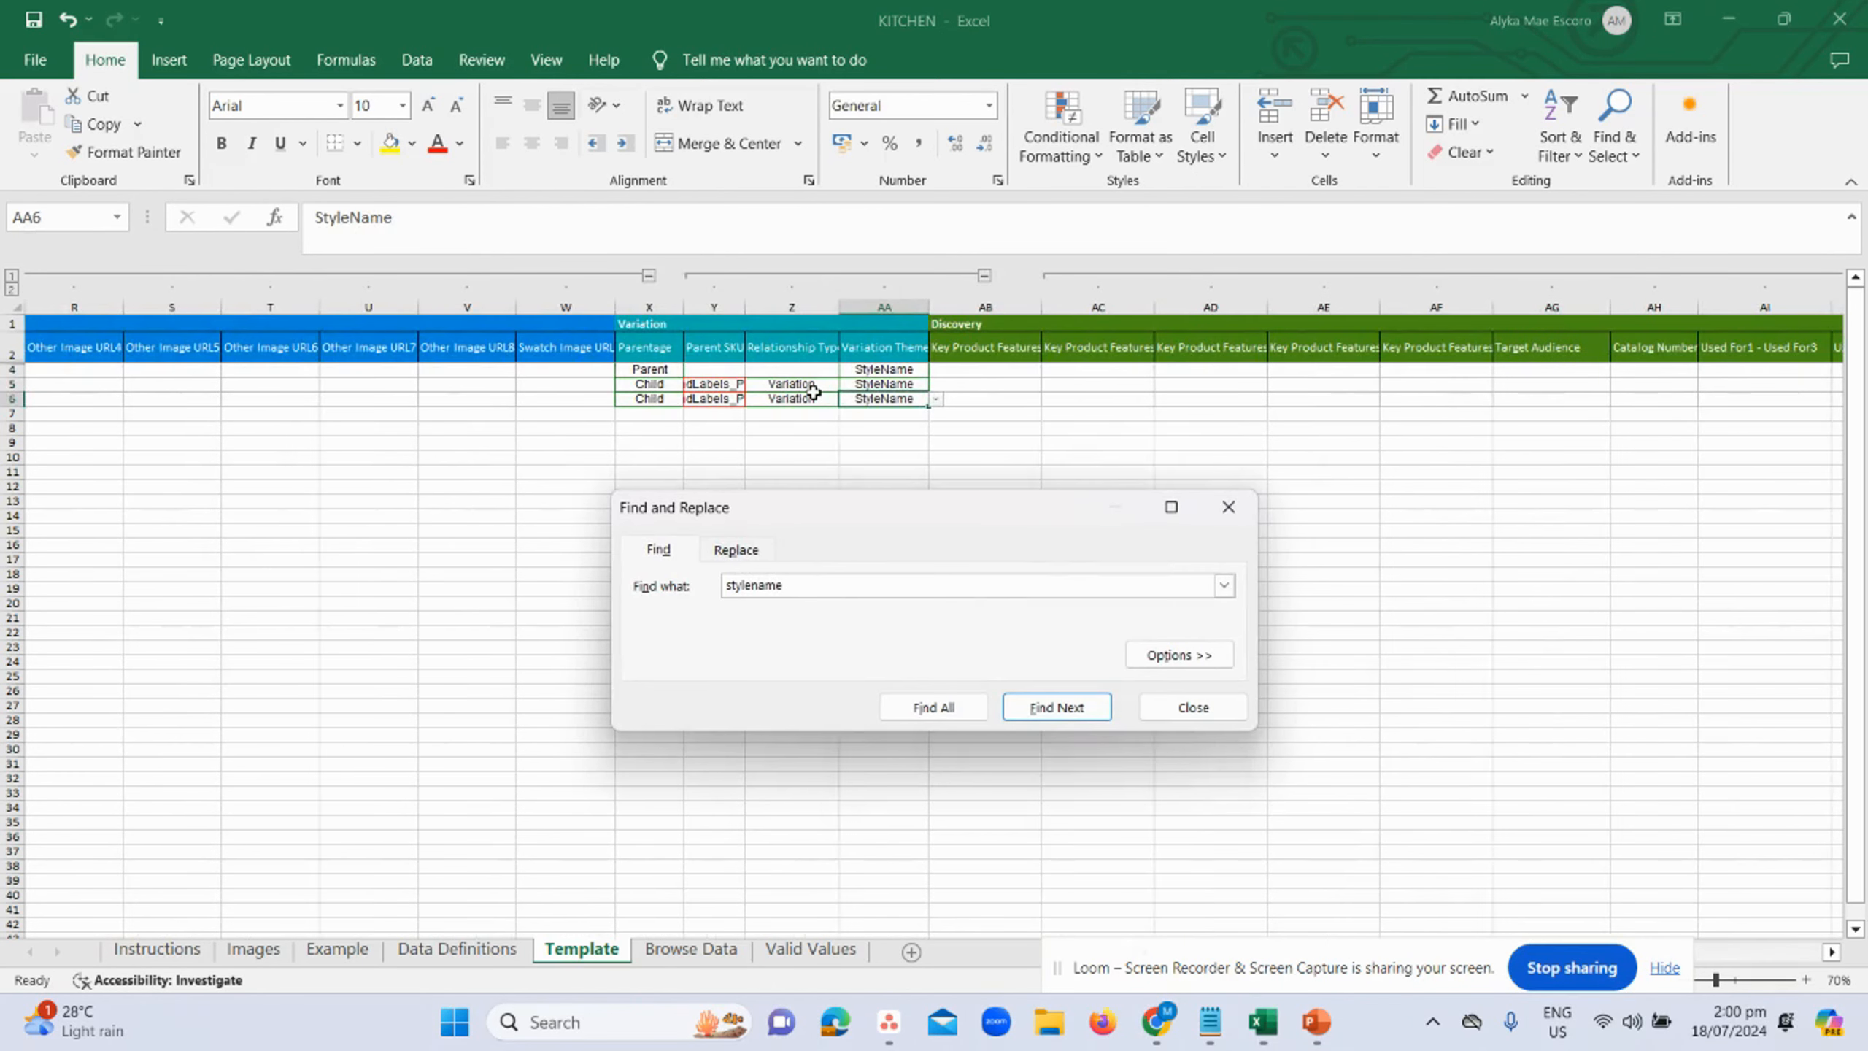
key("Return")
key("Return")
key("Return")
key("Return")
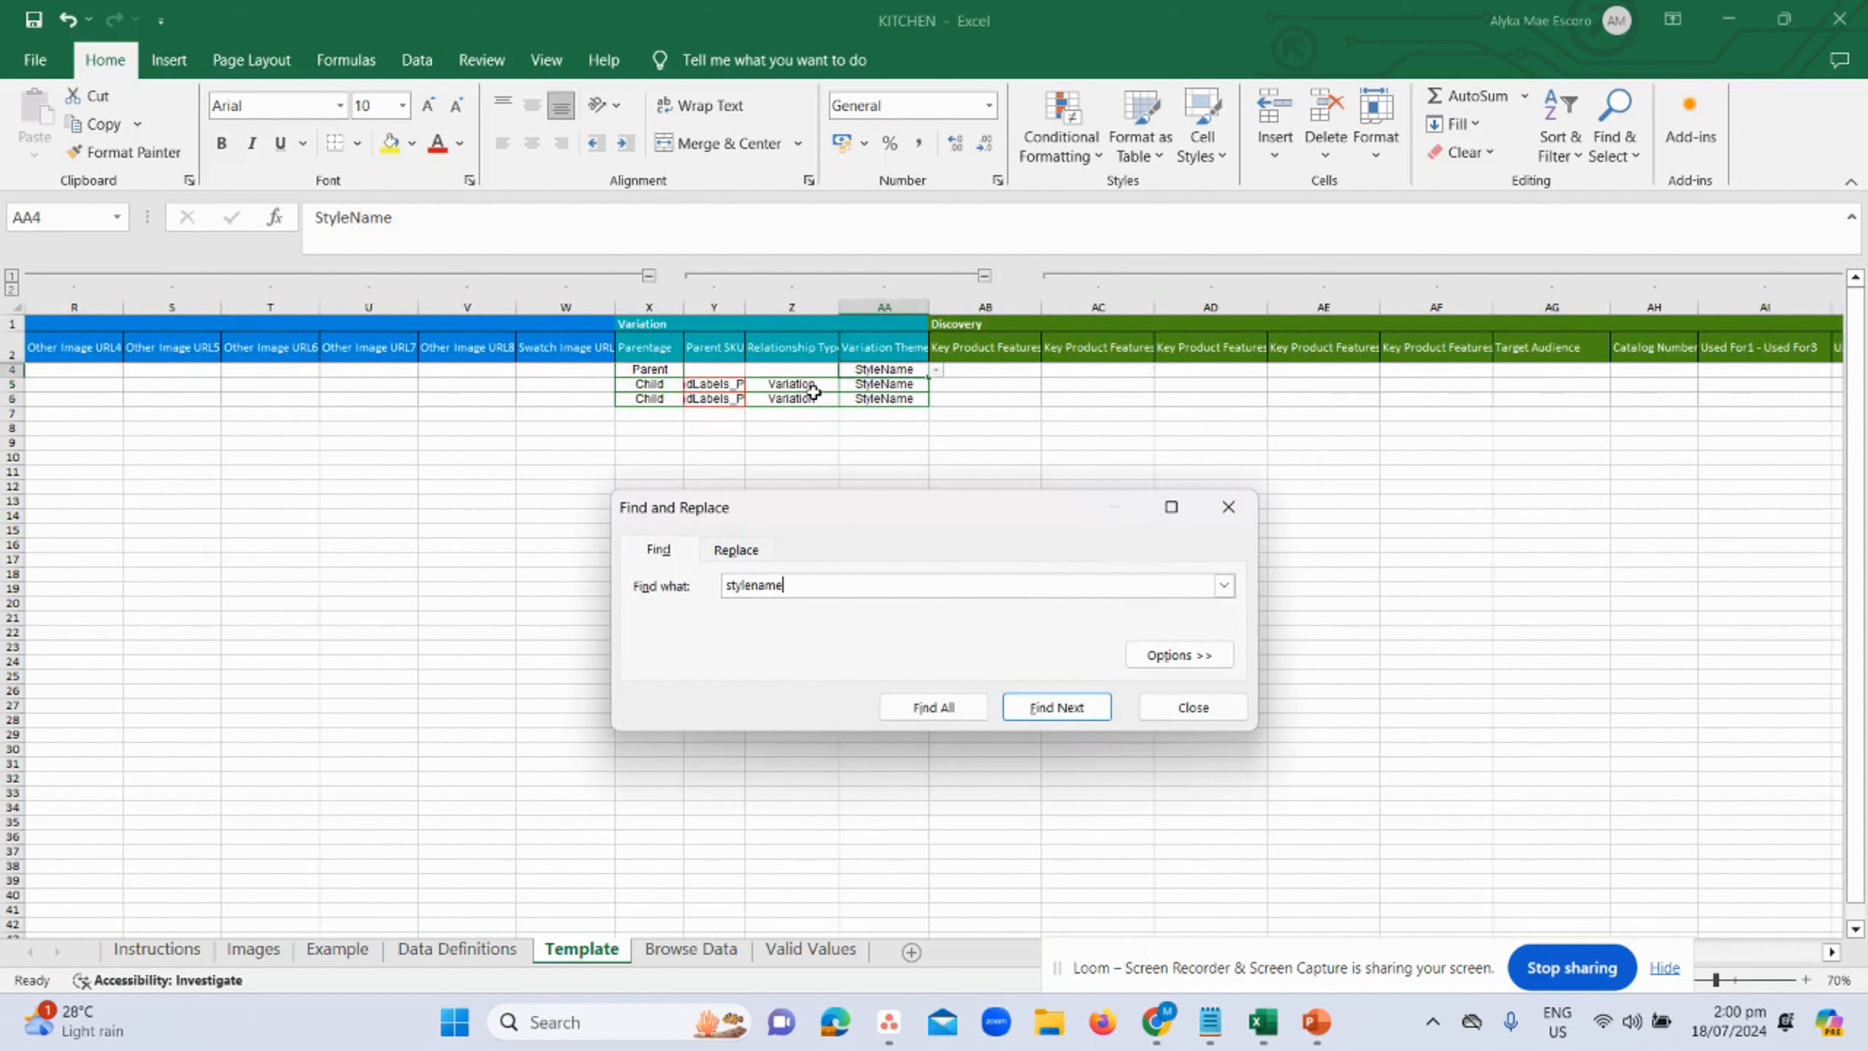
- Search the Template sheet for "style", step through the matches, and close the search
key("Return")
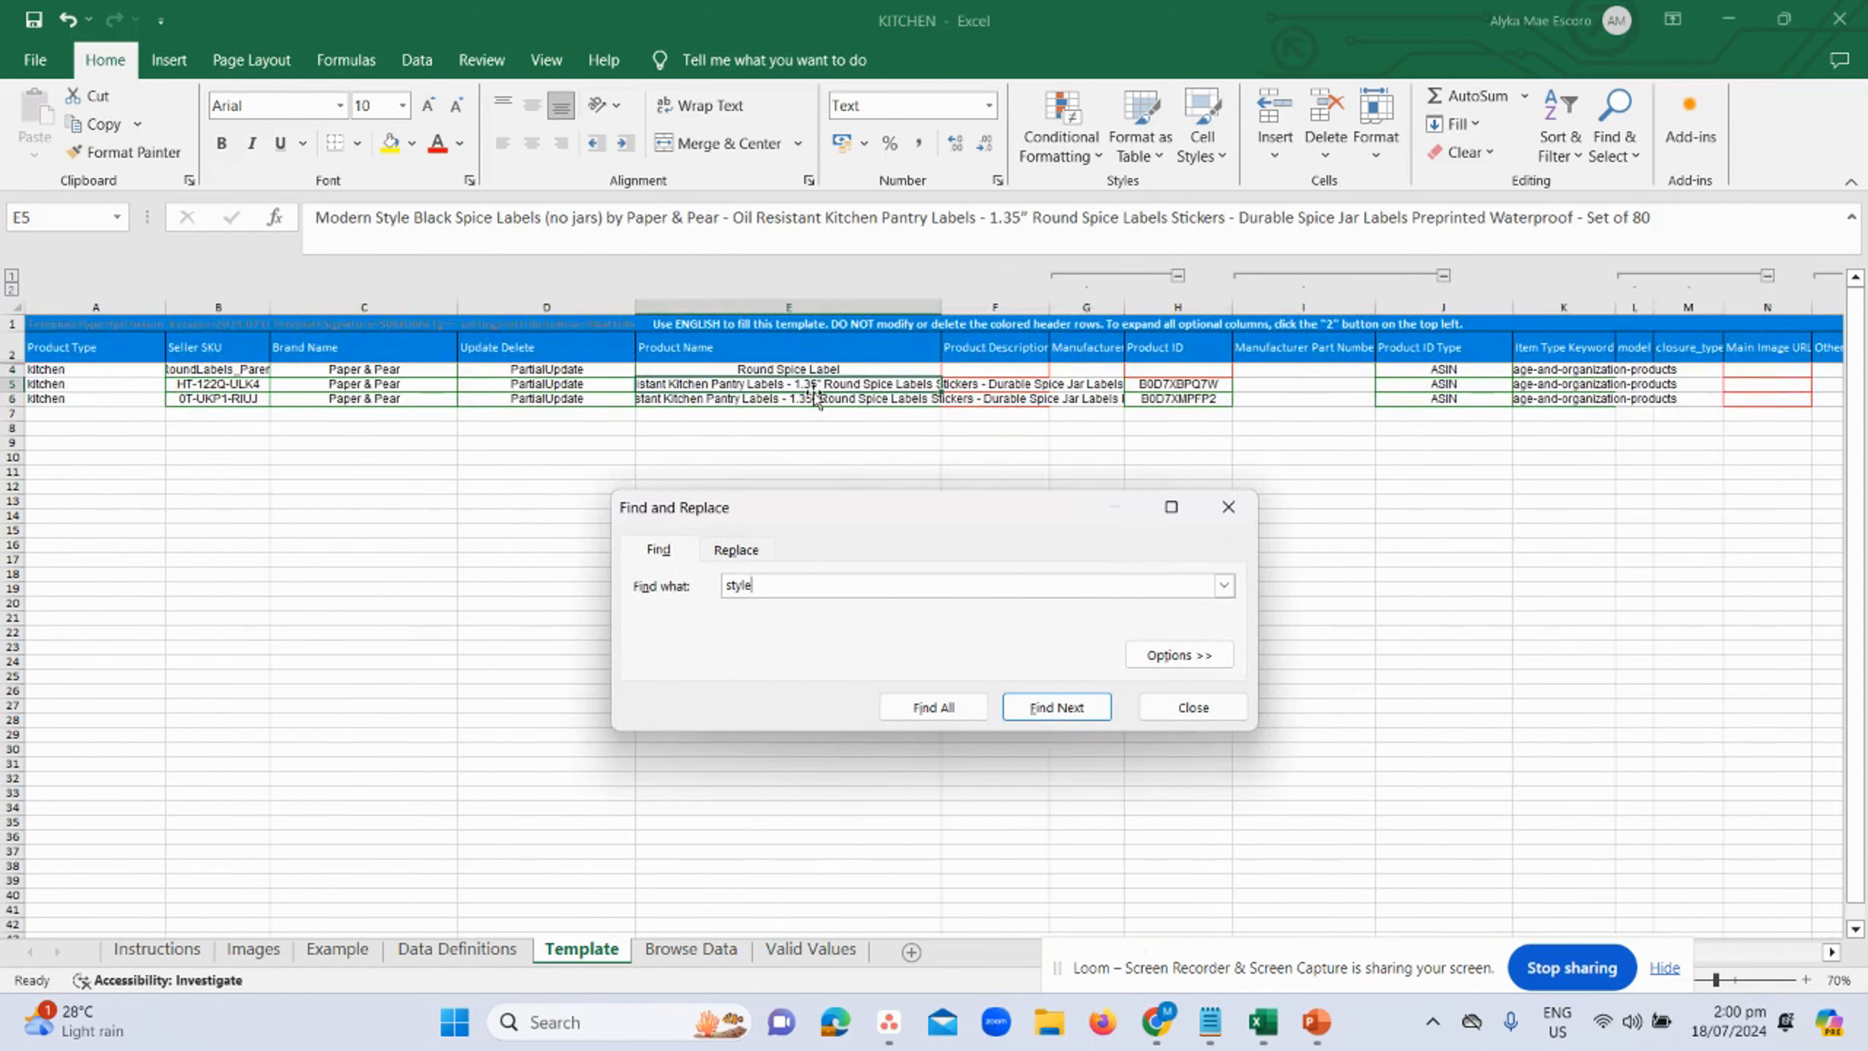
key("Return")
key("Return")
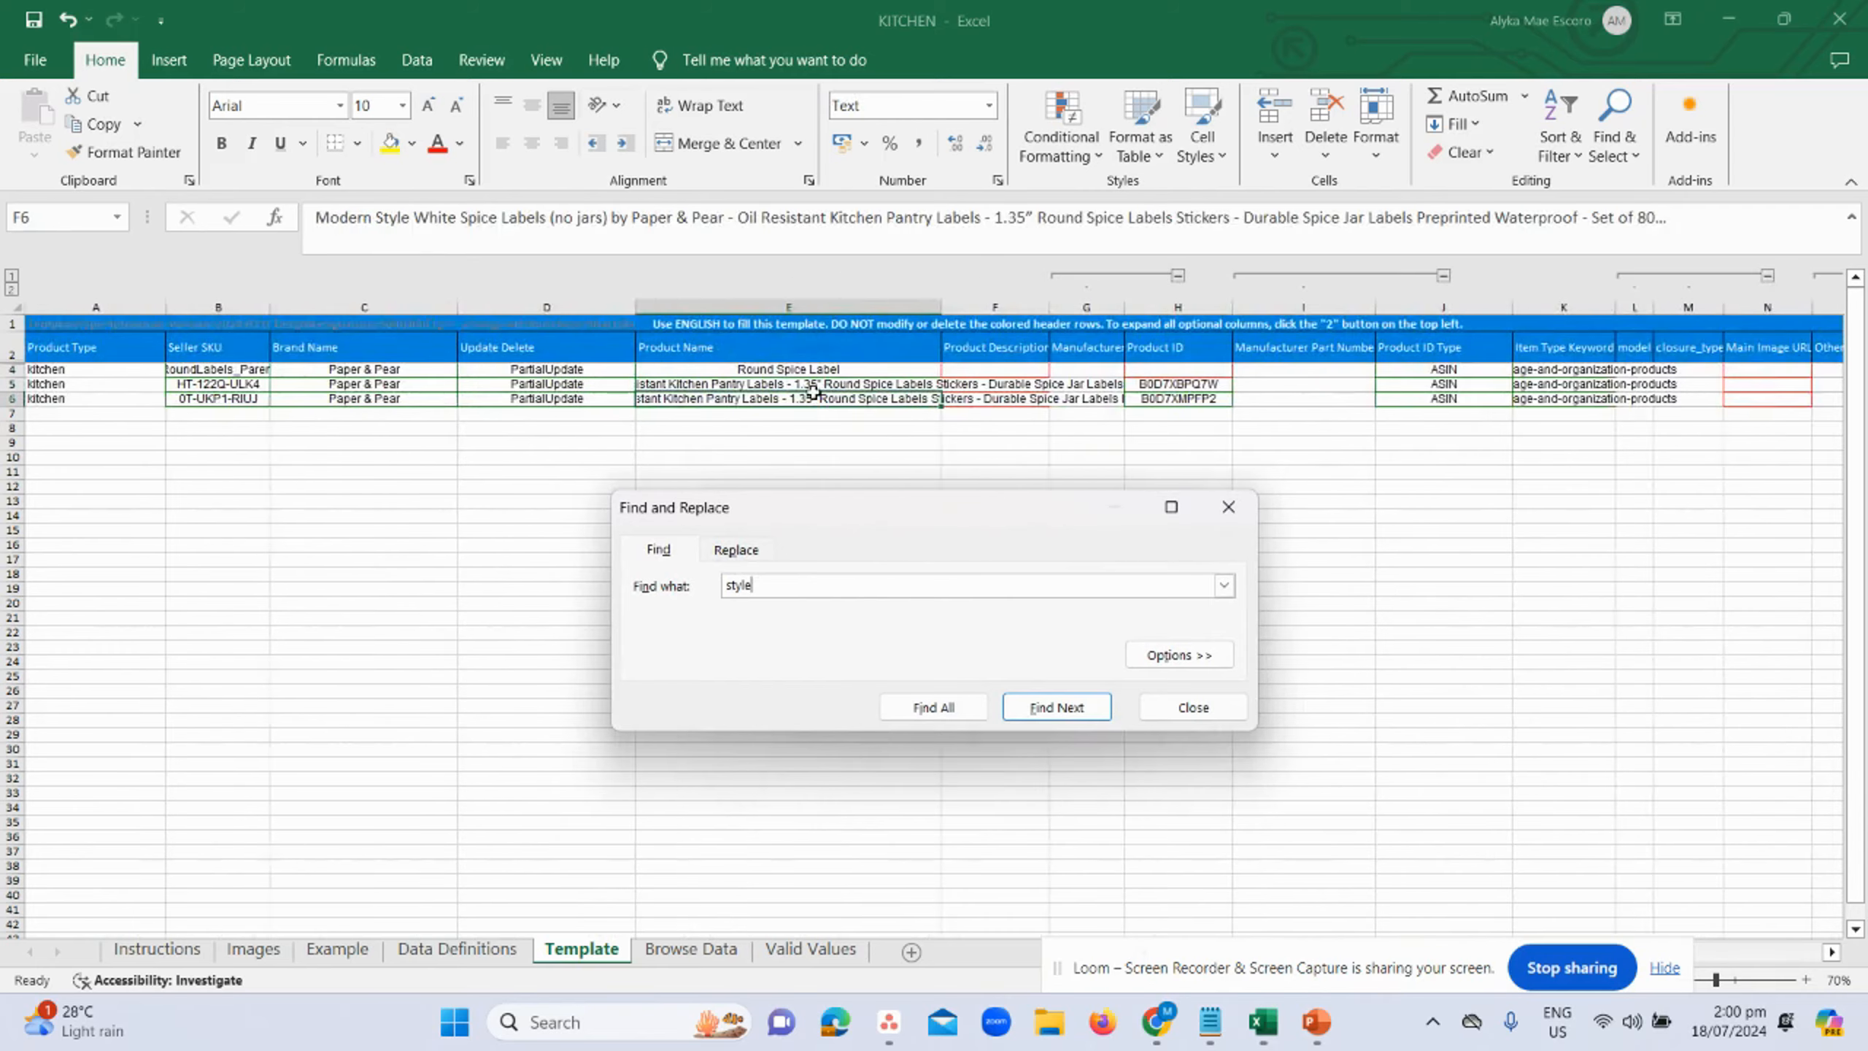
key("Return")
key("Escape")
- Look through the Template sheet's column headers from the Variation section across Discovery to Product Enrichment for the Style Name column
key("Right")
key("Right")
key("Right")
key("Right")
key("Right")
key("Right")
key("Right")
key("Right")
key("Right")
key("Right")
key("Right")
key("Right")
key("Right")
key("Right")
key("Right")
key("Right")
key("Right")
key("Right")
key("Right")
key("Right")
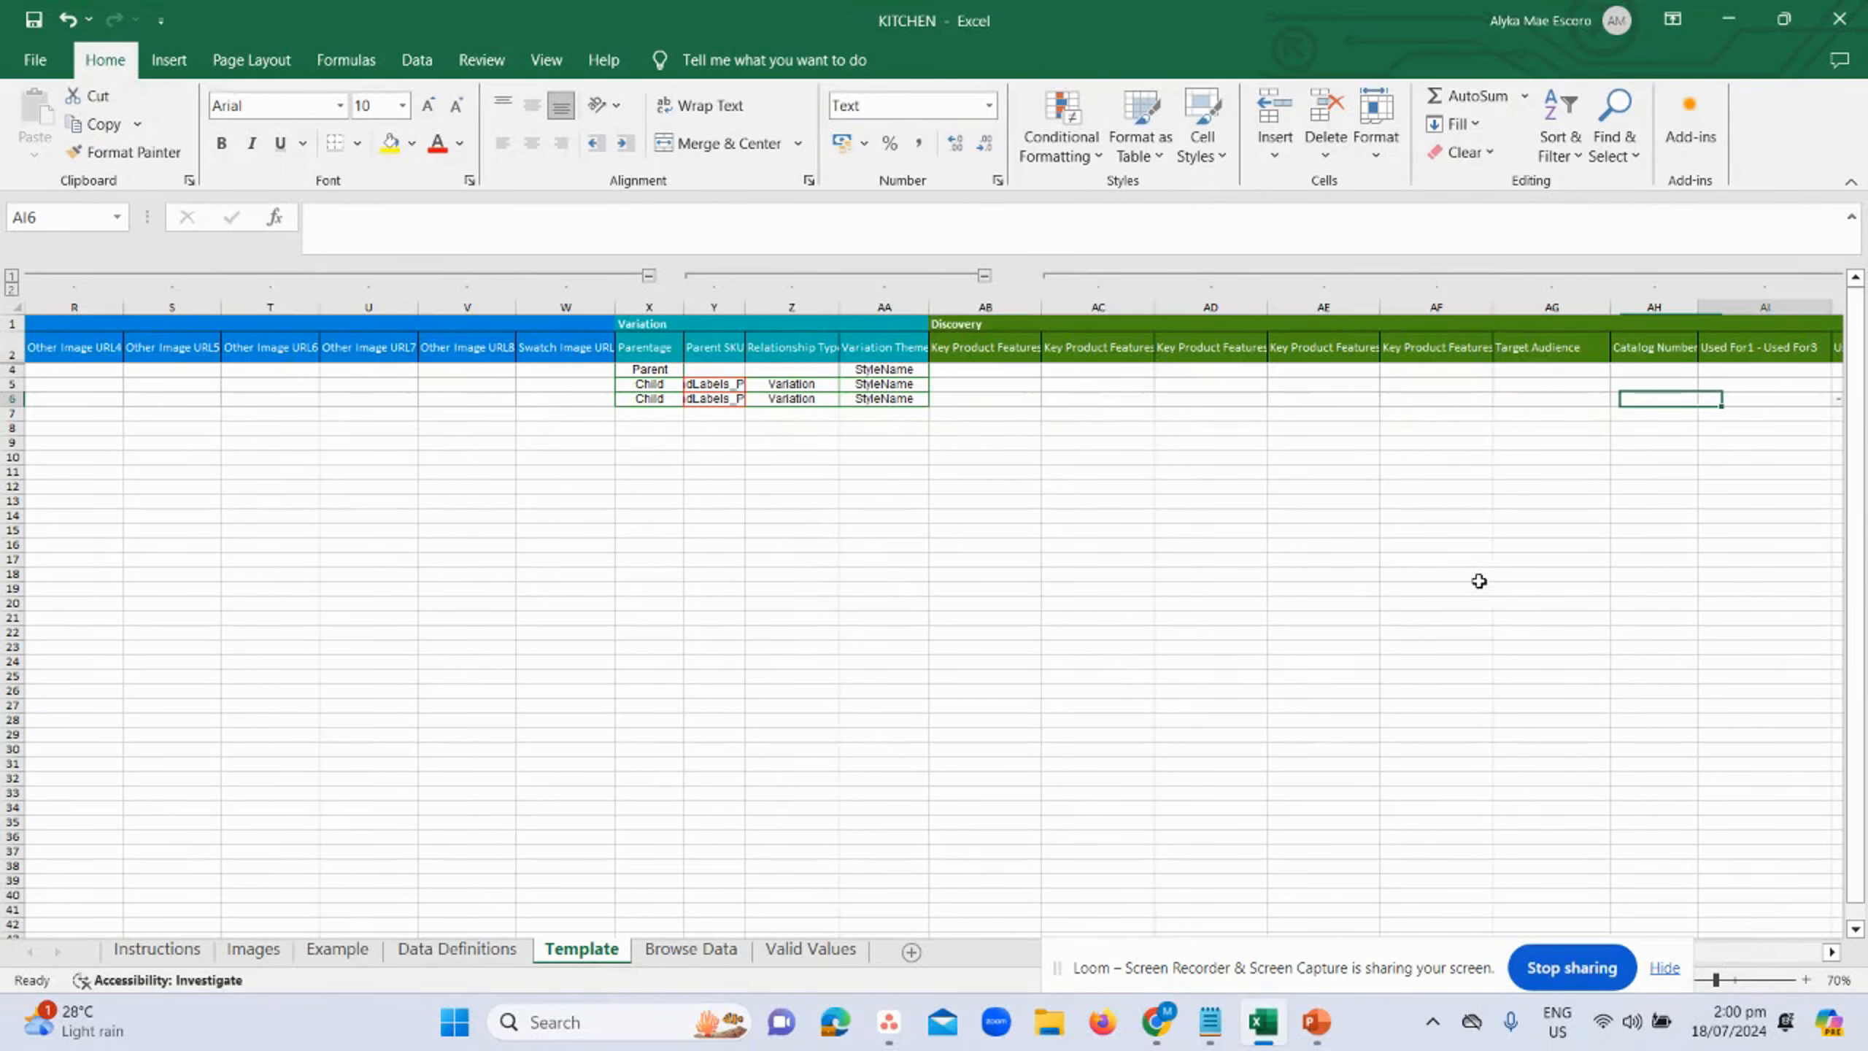
key("Up")
key("Right")
key("Right")
key("Right")
key("Right")
key("Right")
key("Right")
key("Right")
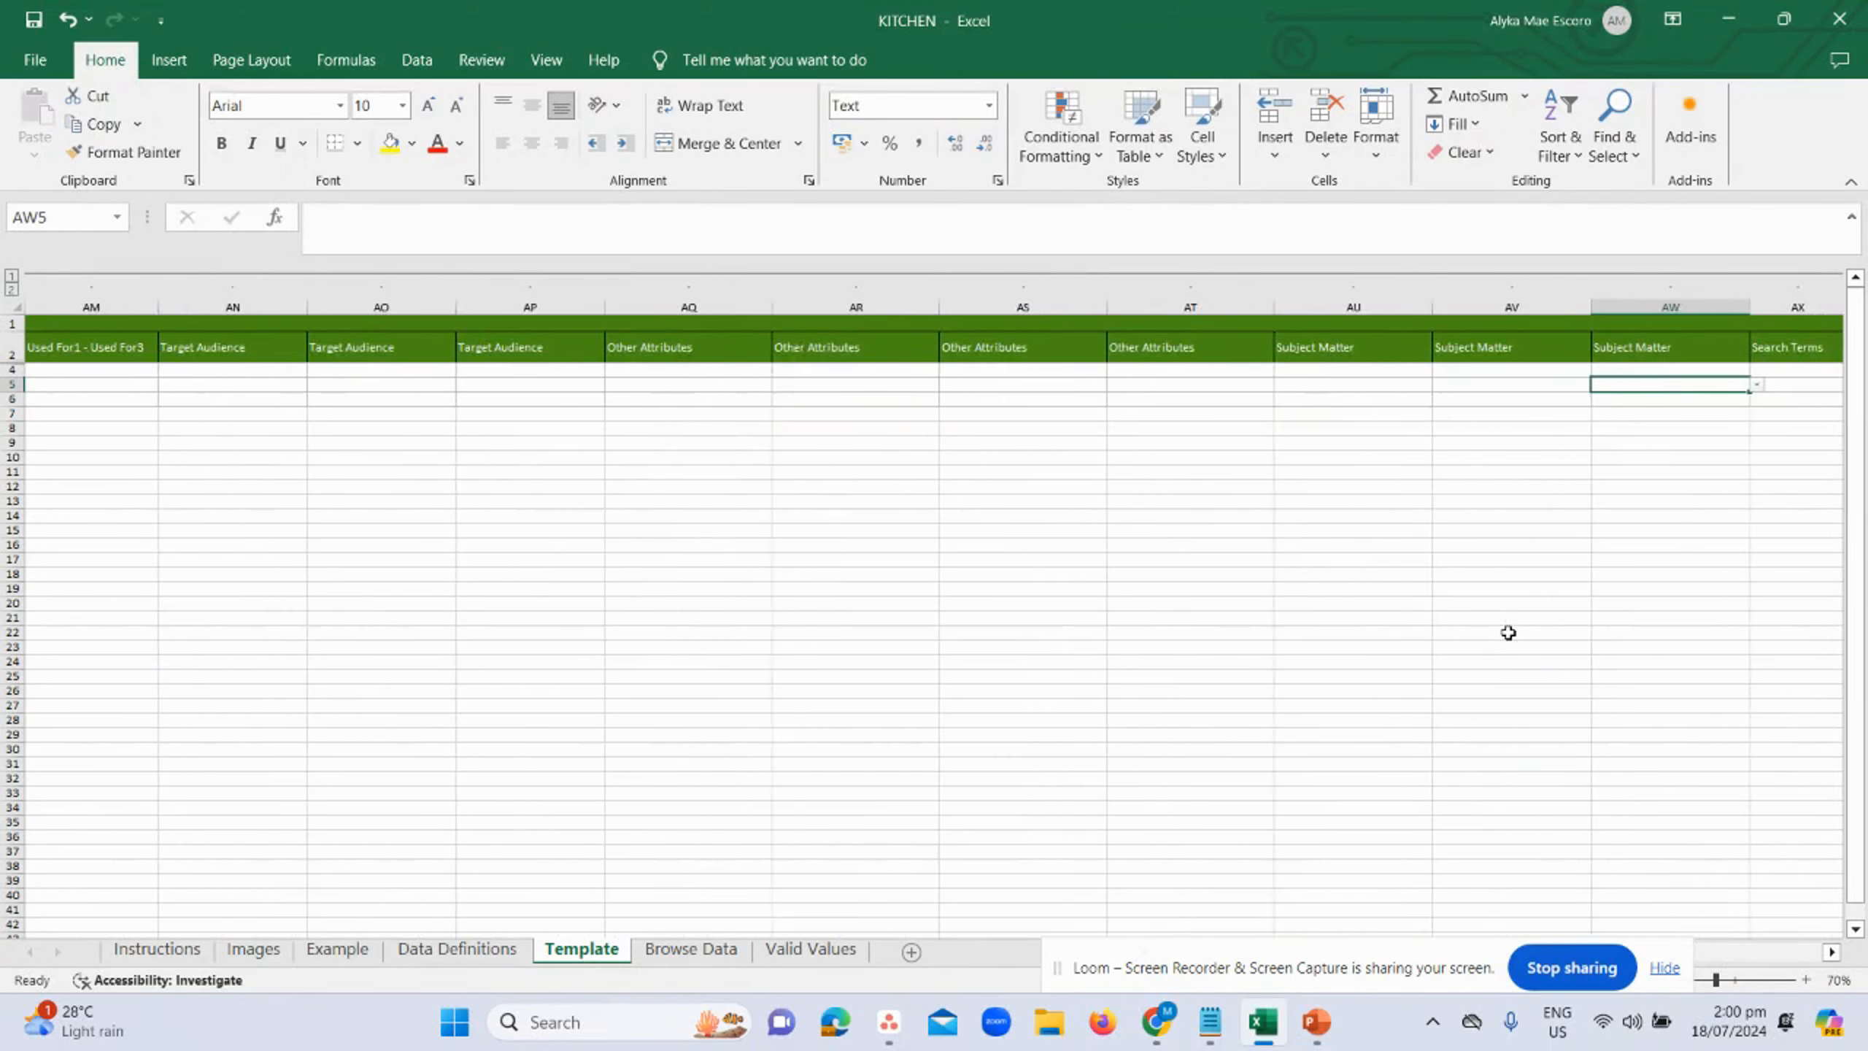
key("Right")
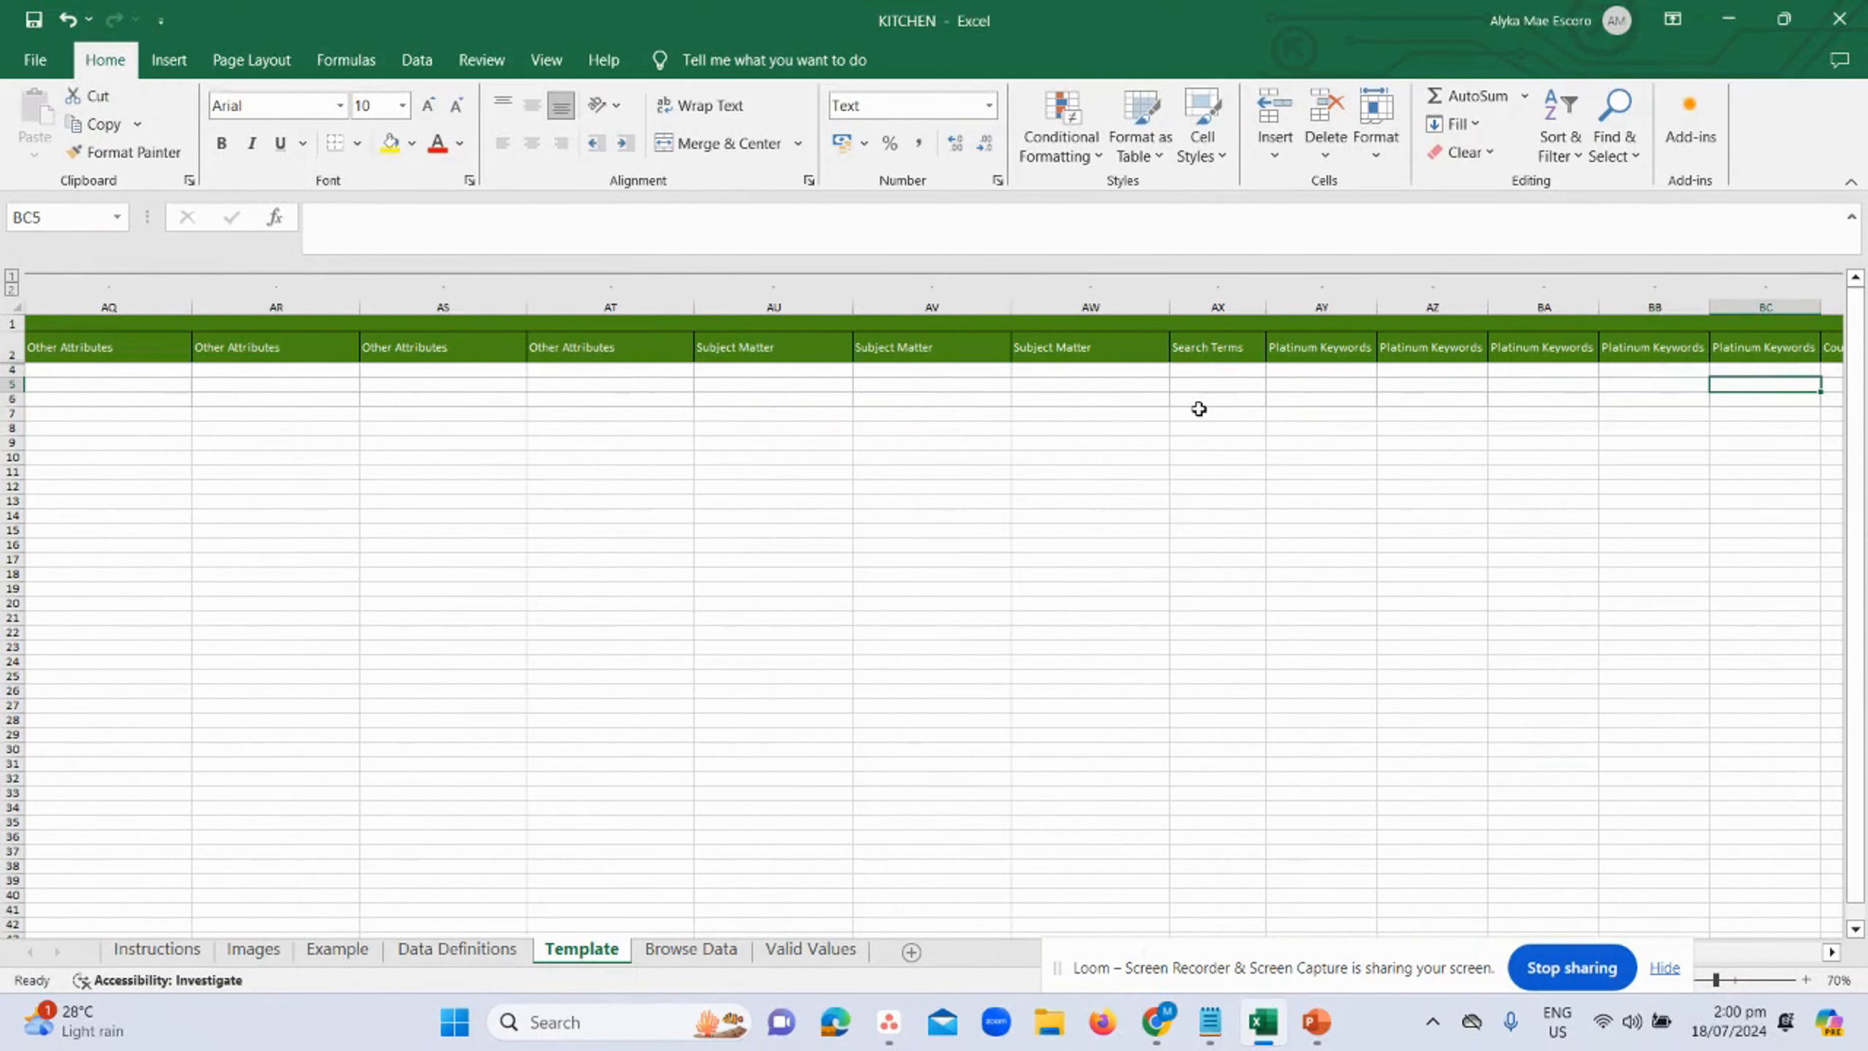
key("Right")
key("Right")
key("Right")
key("Right")
key("Right")
key("Right")
key("Right")
key("Right")
key("Right")
key("Right")
key("Right")
key("Right")
key("Right")
key("Right")
key("Right")
key("Right")
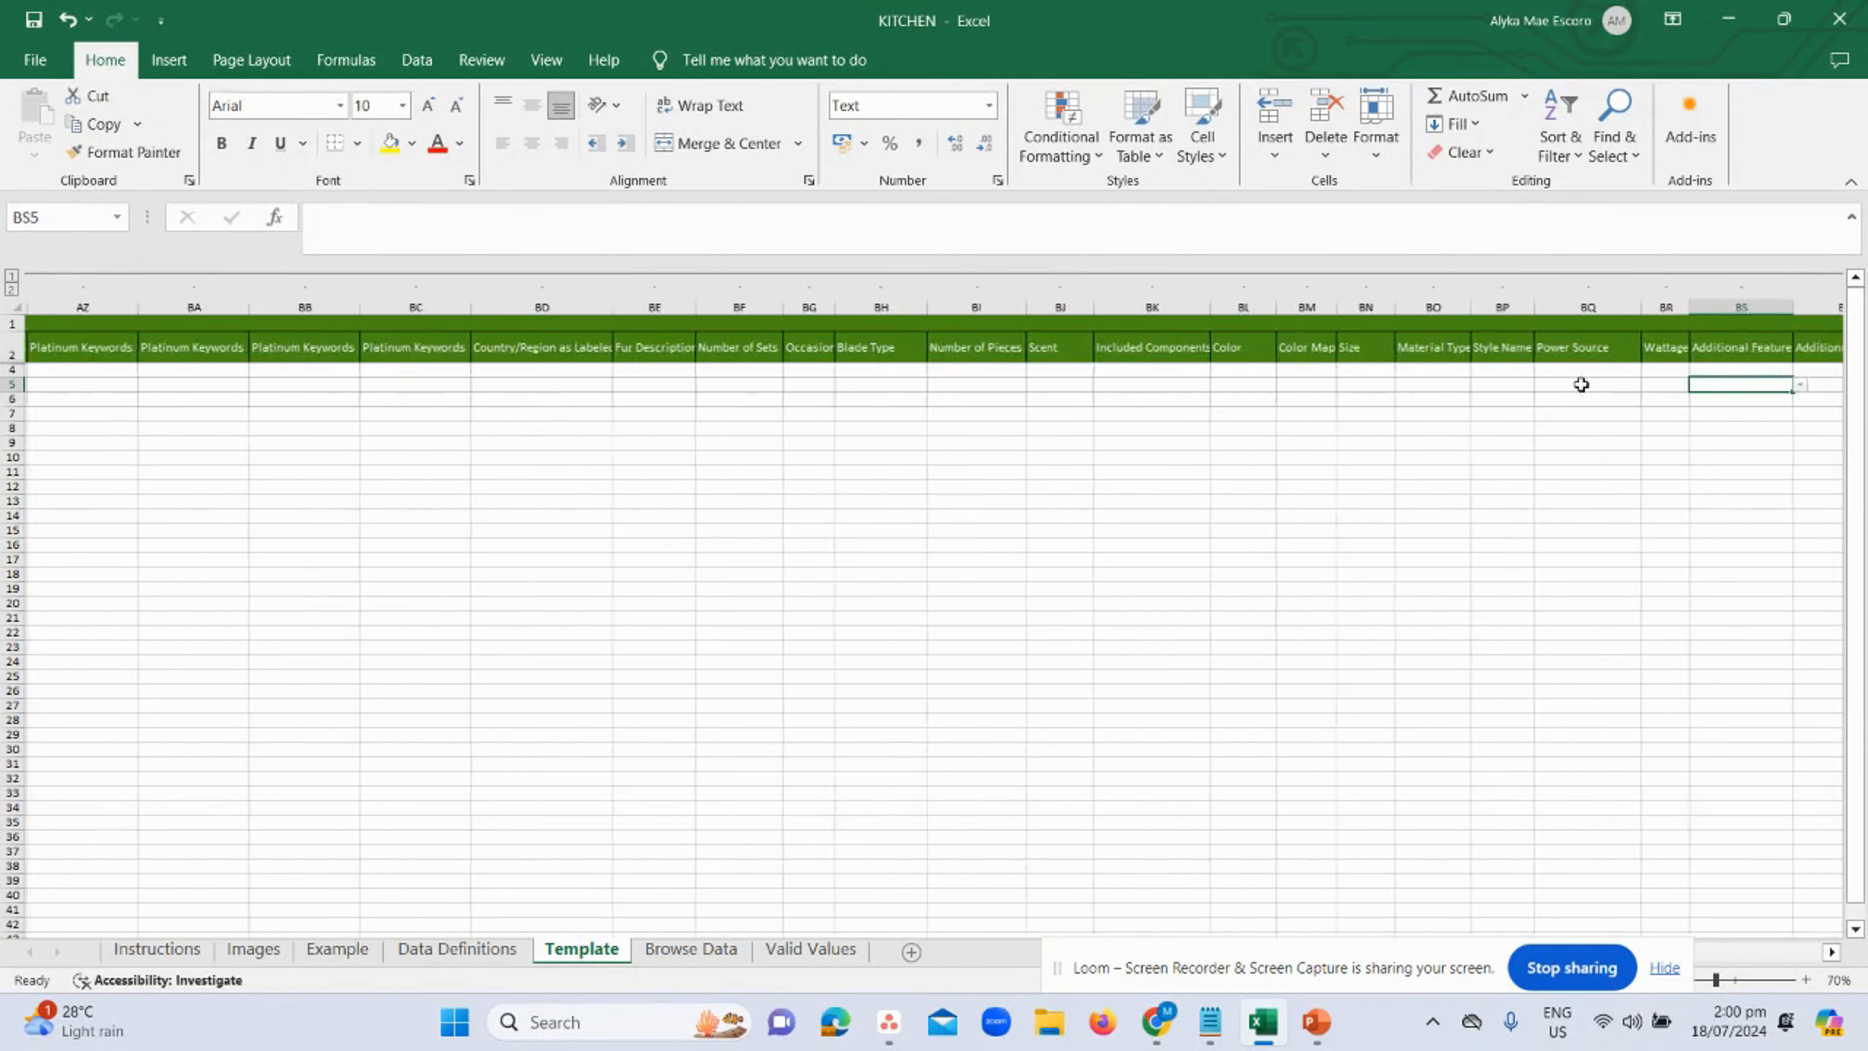
key("Right")
key("Right")
key("Right")
key("Right")
key("Right")
key("Right")
key("Right")
key("Right")
key("Right")
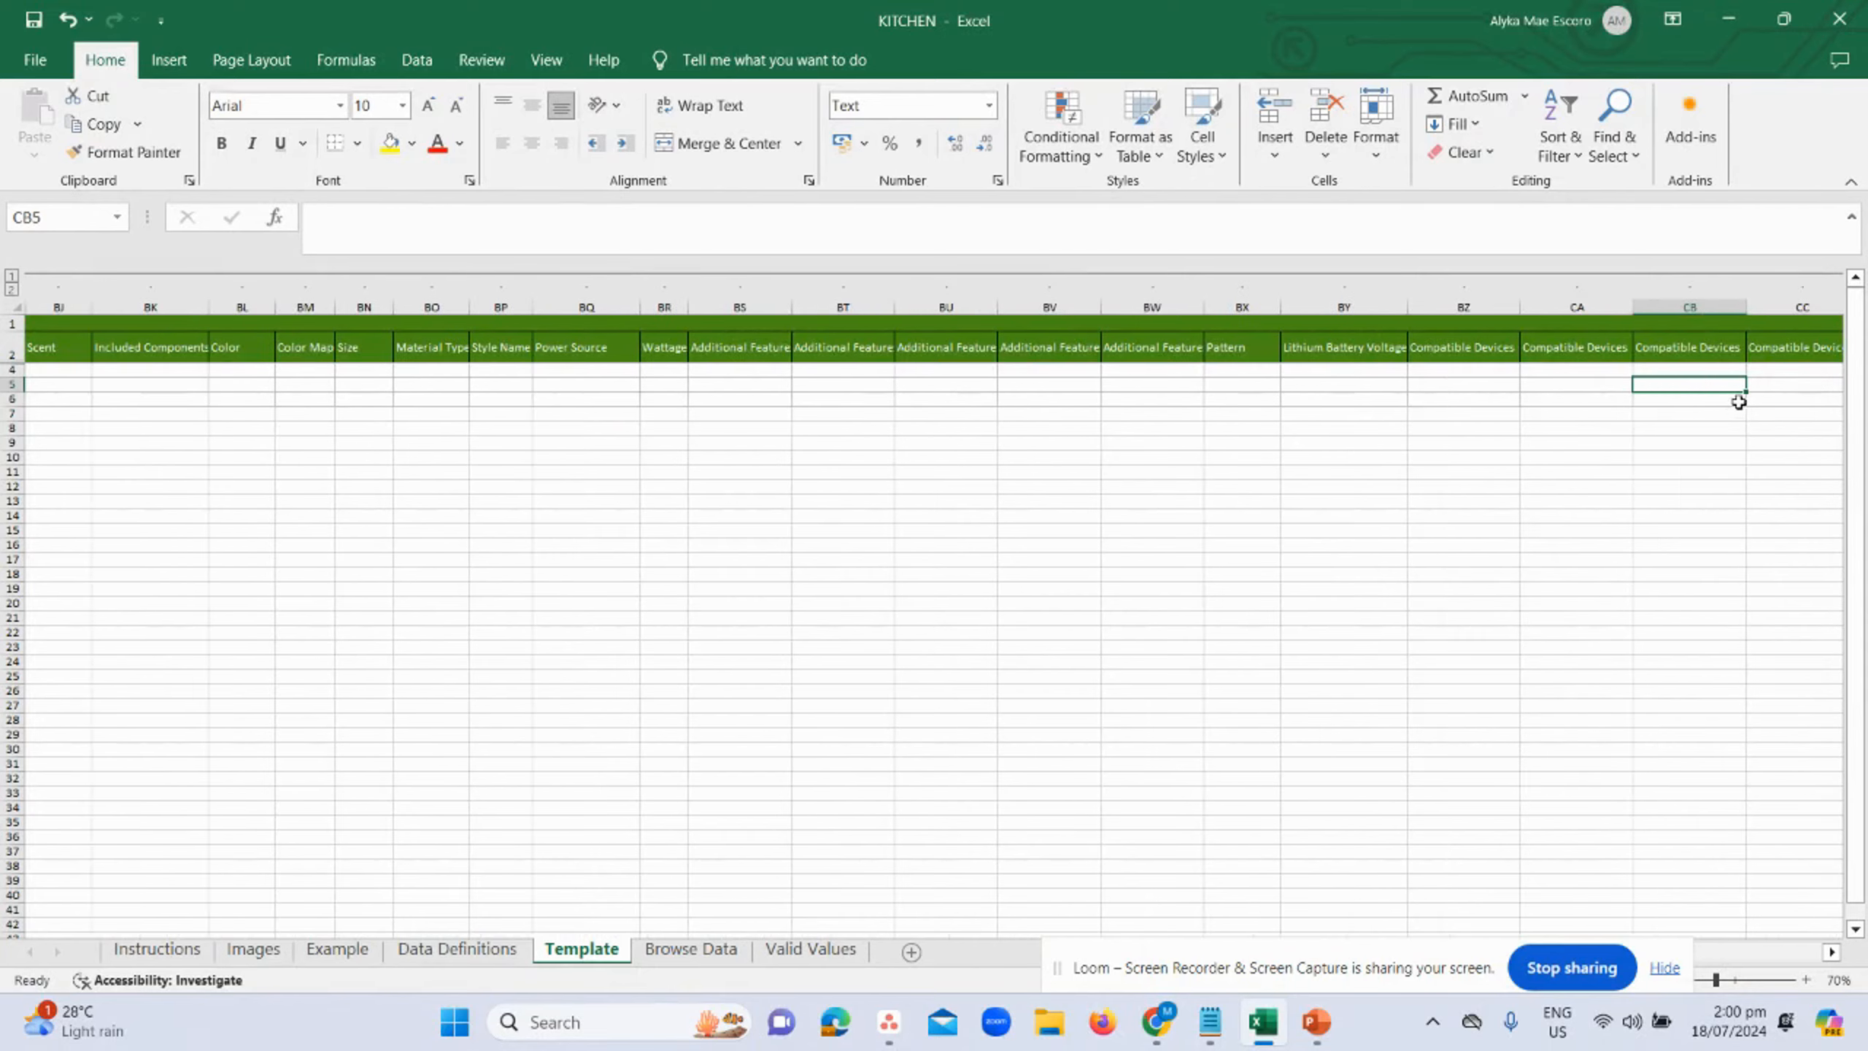
key("Right")
key("Right")
key("Right")
key("Right")
key("Right")
key("Right")
key("Right")
key("Right")
key("Right")
key("Right")
key("Right")
key("Right")
key("Right")
key("Right")
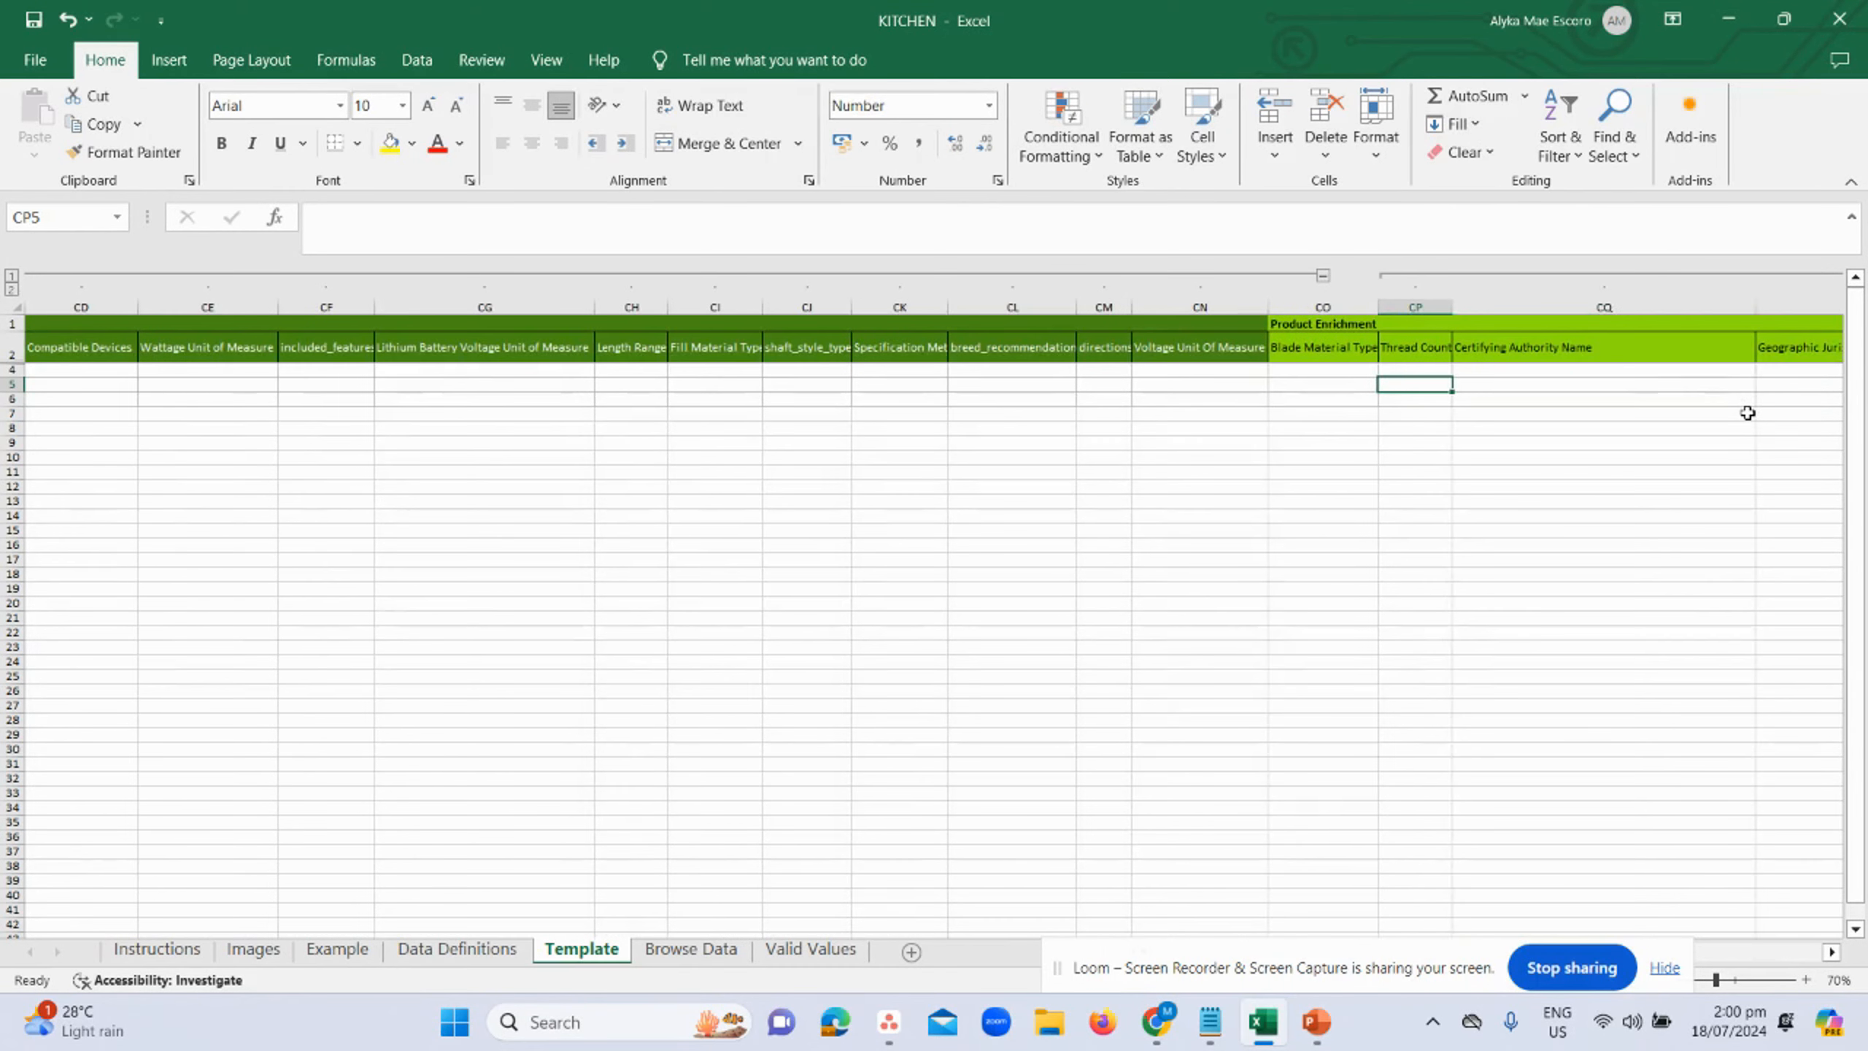
- Go back to the Style Name column in the Discovery section and select the first child row's cell, BP5
key("Left")
key("Left")
key("Left")
key("Left")
key("Left")
key("Left")
key("Left")
key("Left")
key("Left")
key("Left")
key("Left")
key("Left")
key("Left")
key("Left")
key("Left")
key("Left")
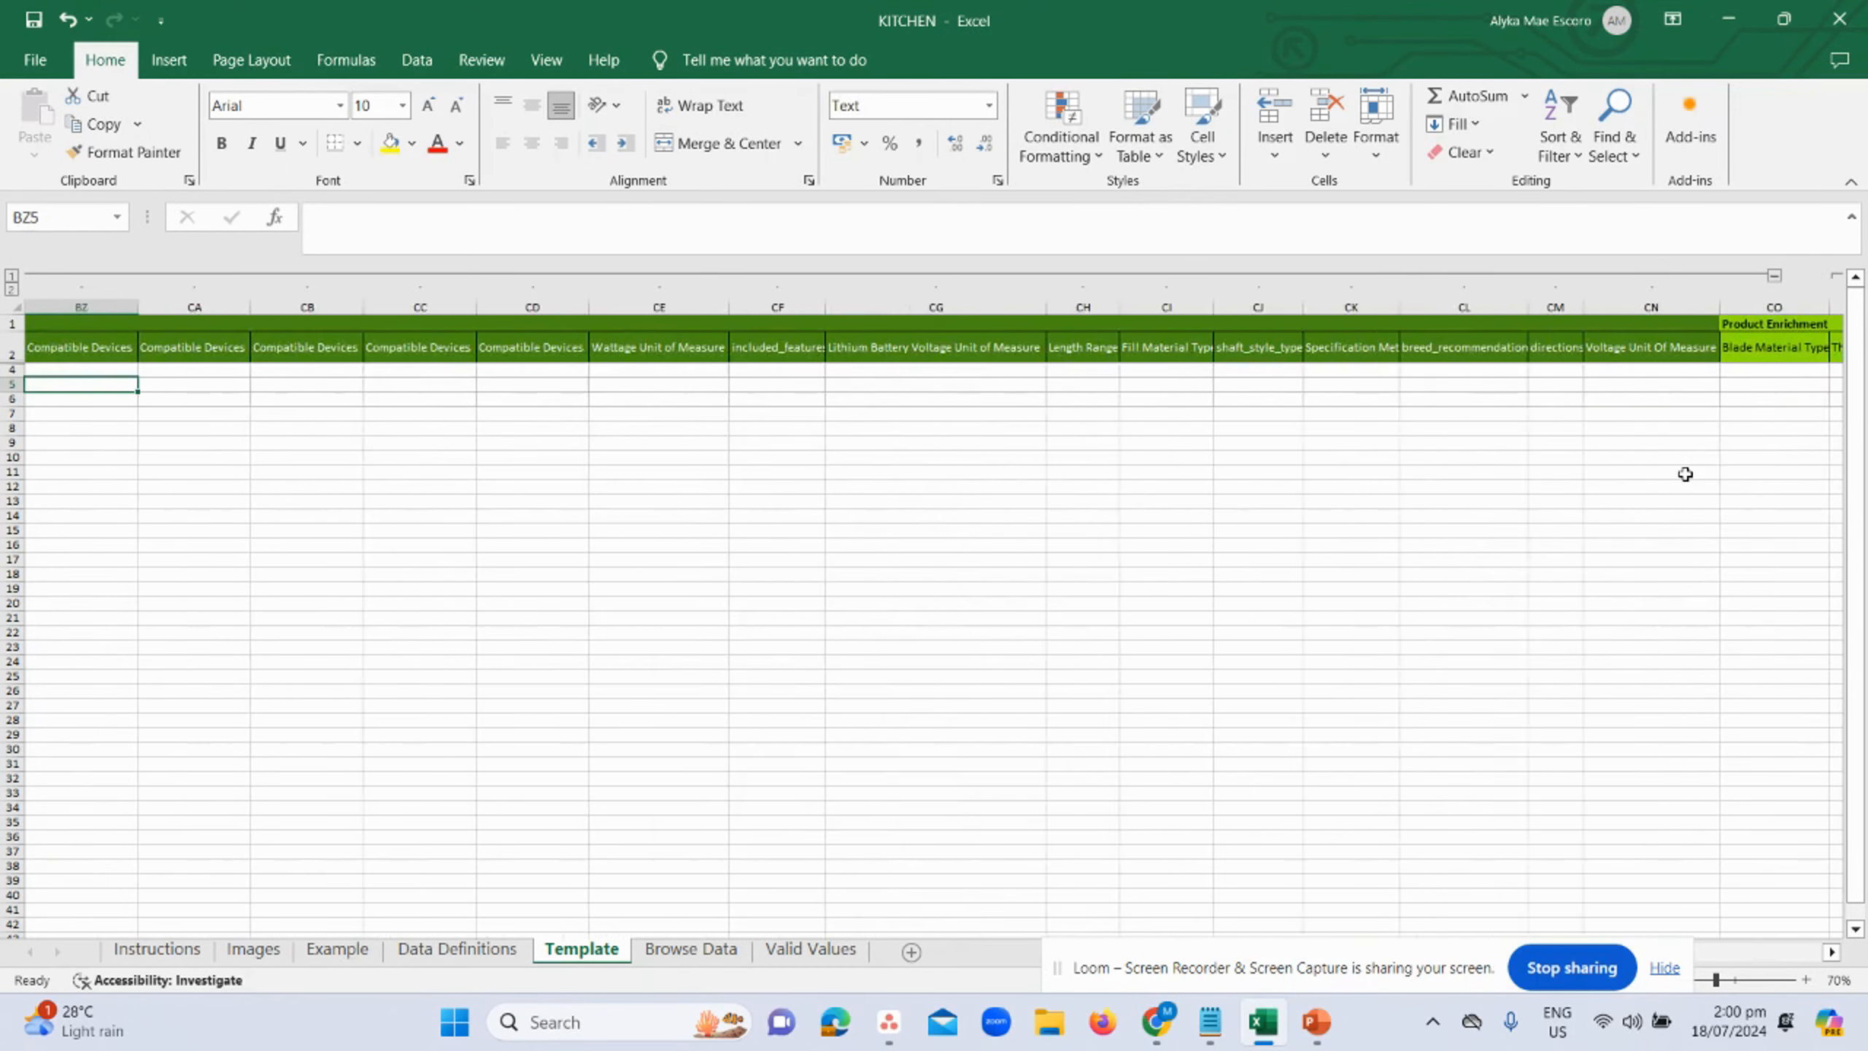
key("Left")
key("Left")
key("Left")
key("Left")
key("Left")
key("Left")
key("Left")
key("Left")
key("Left")
key("Left")
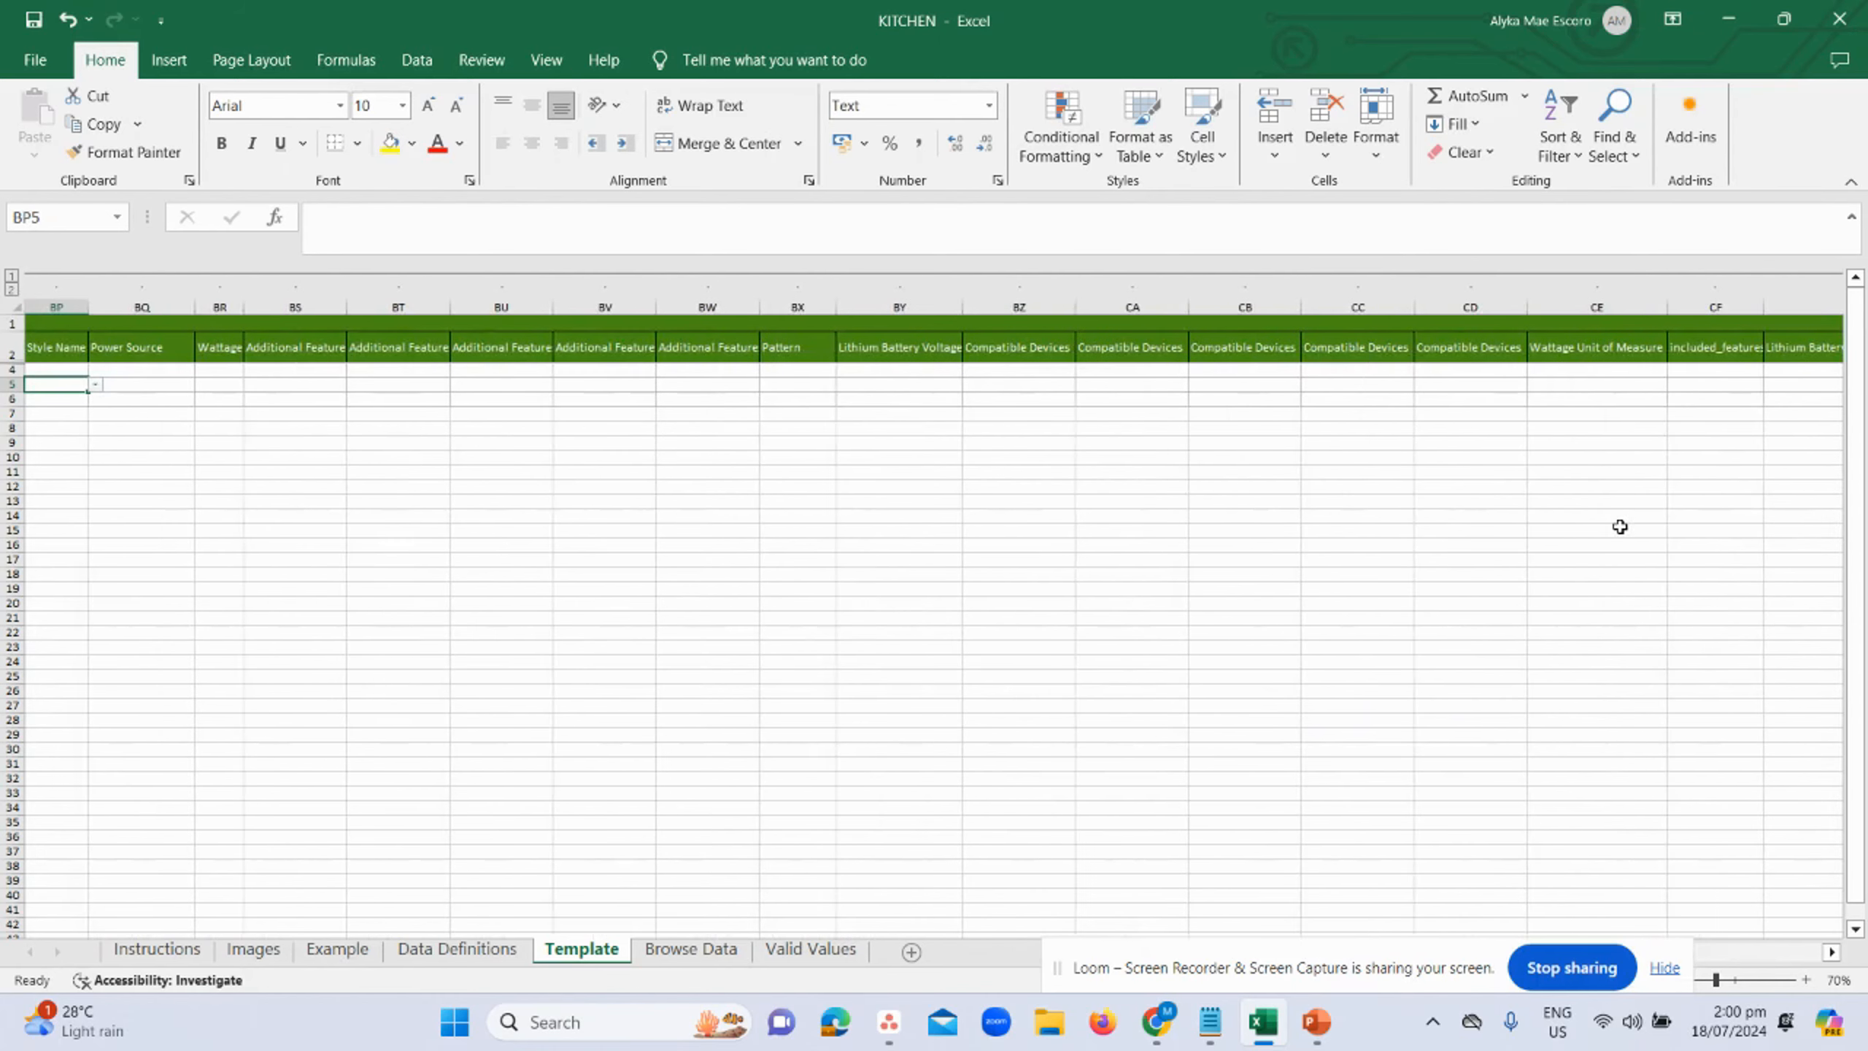
- Look through the column headers before Style Name in row 2, back to Country/Region as Labeled
key("Left")
key("Left")
key("Left")
key("Left")
key("Left")
key("Left")
key("Left")
key("Left")
key("Left")
key("Right")
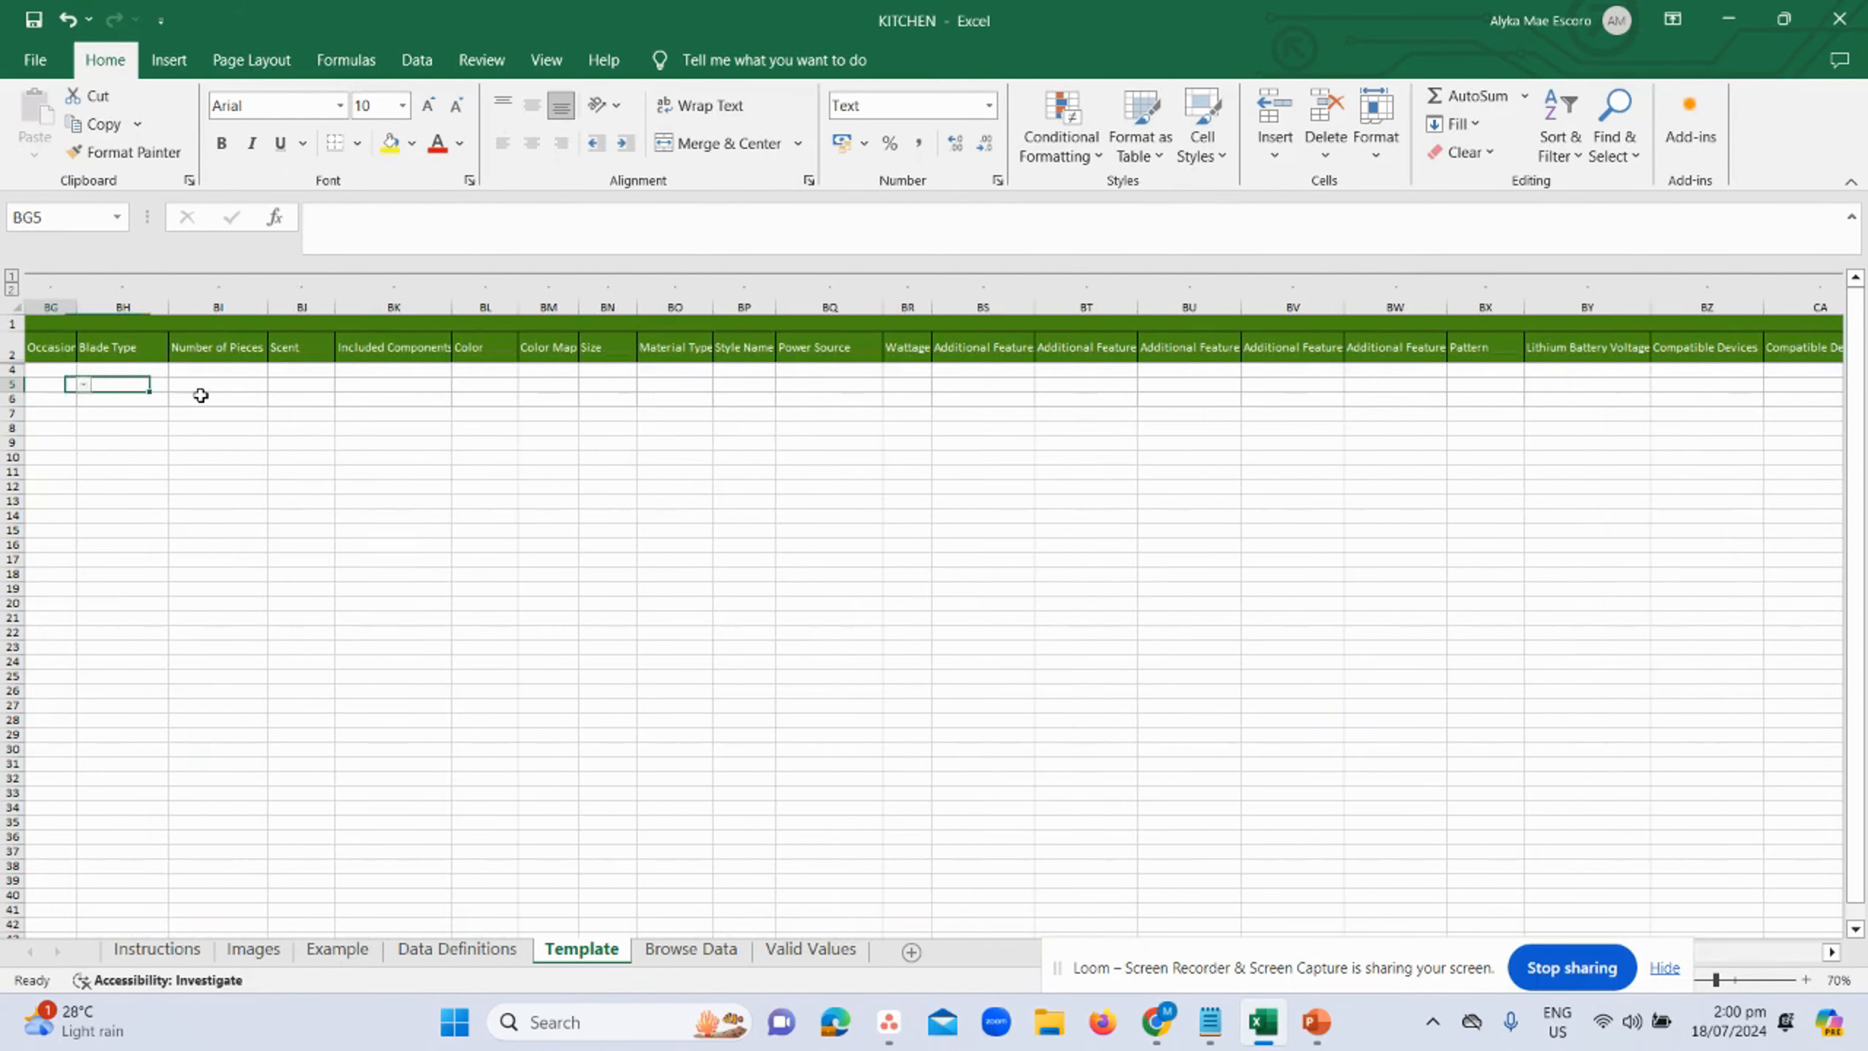
key("Left")
key("Right")
key("Left")
key("Left")
key("Left")
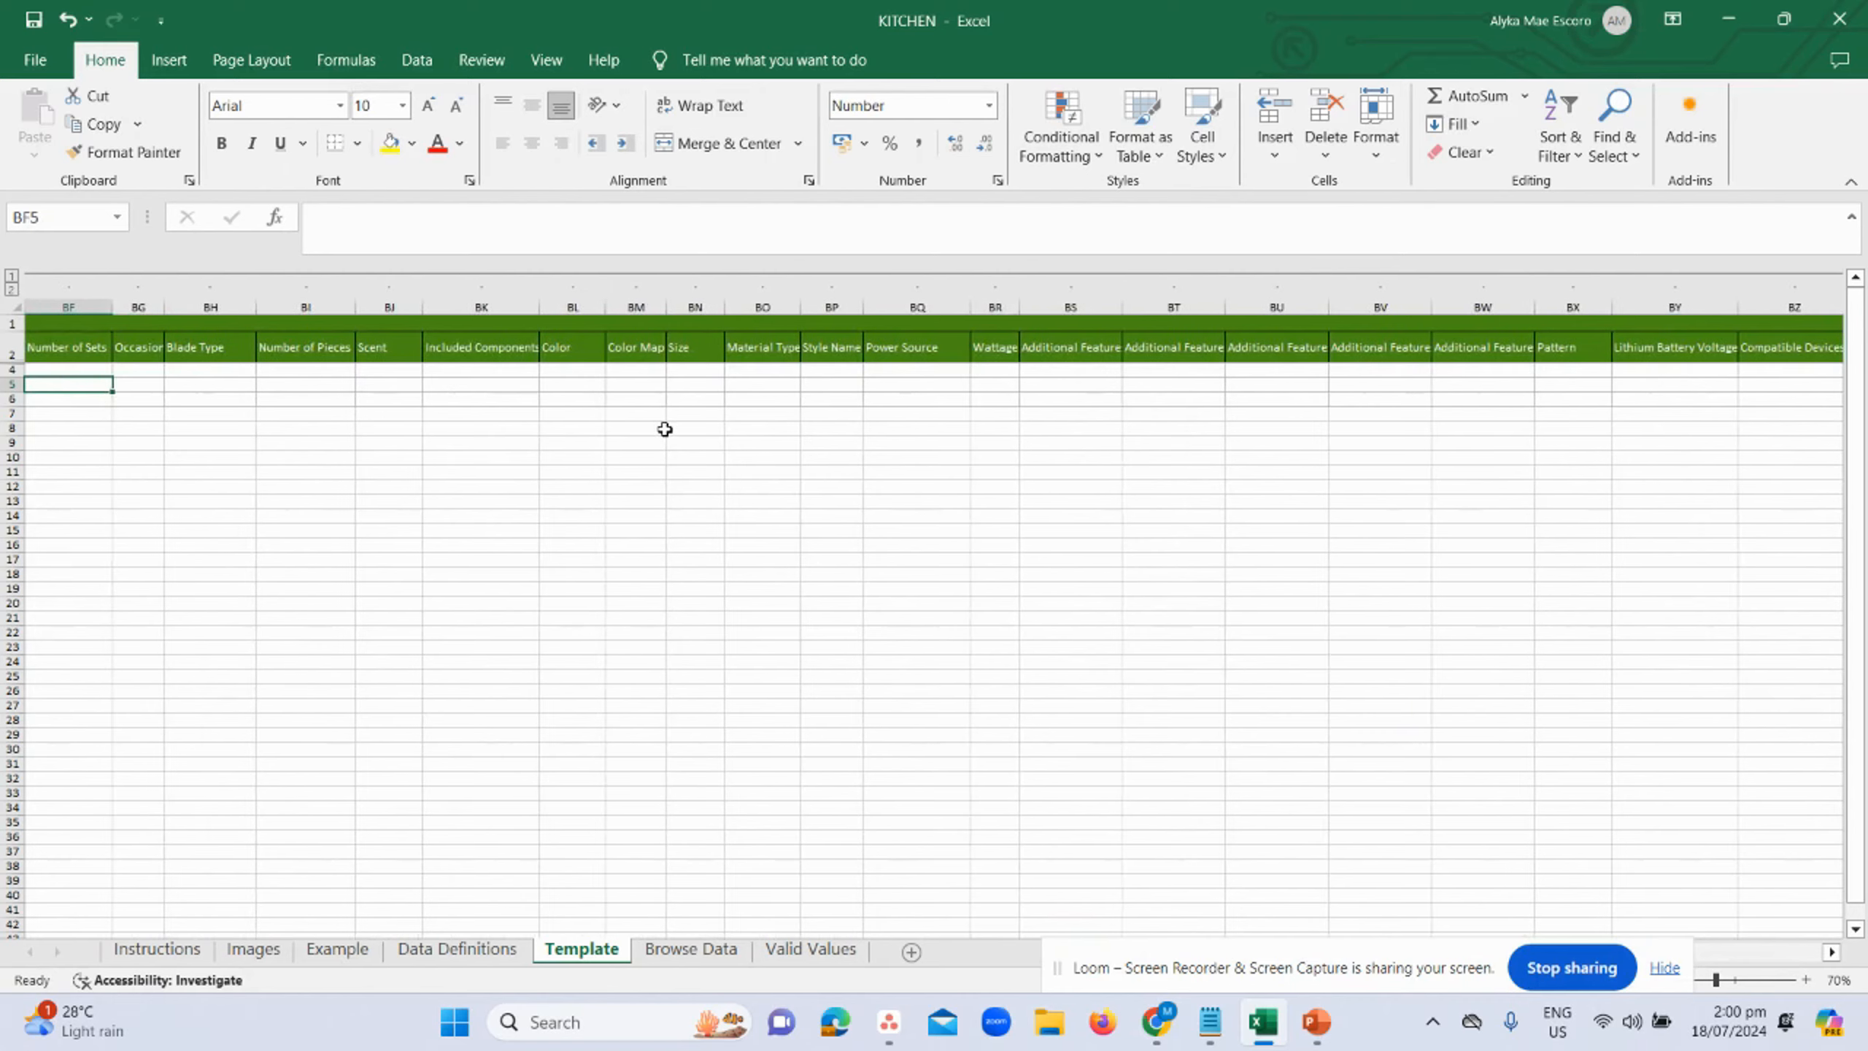
key("Left")
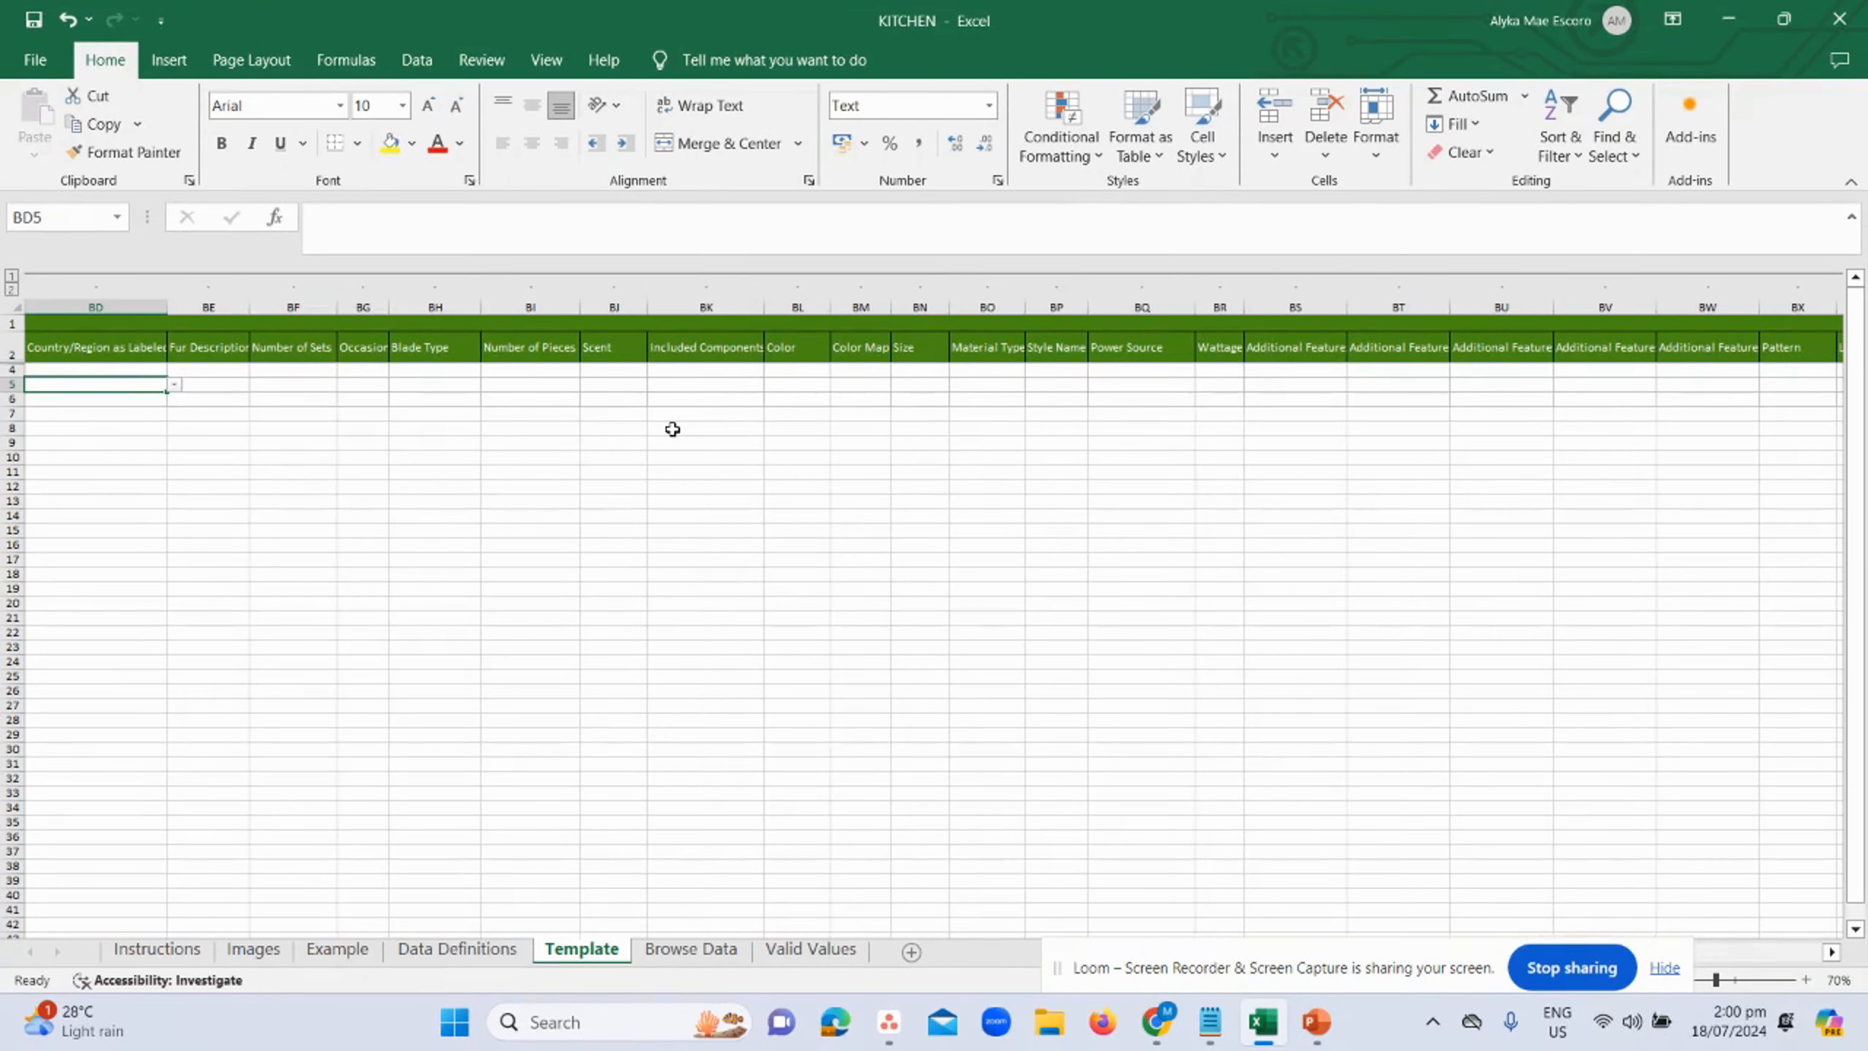
- Search the Template sheet for "style name" and select the first child row's Style Name cell, BP5
key("ctrl+f")
type("style nam")
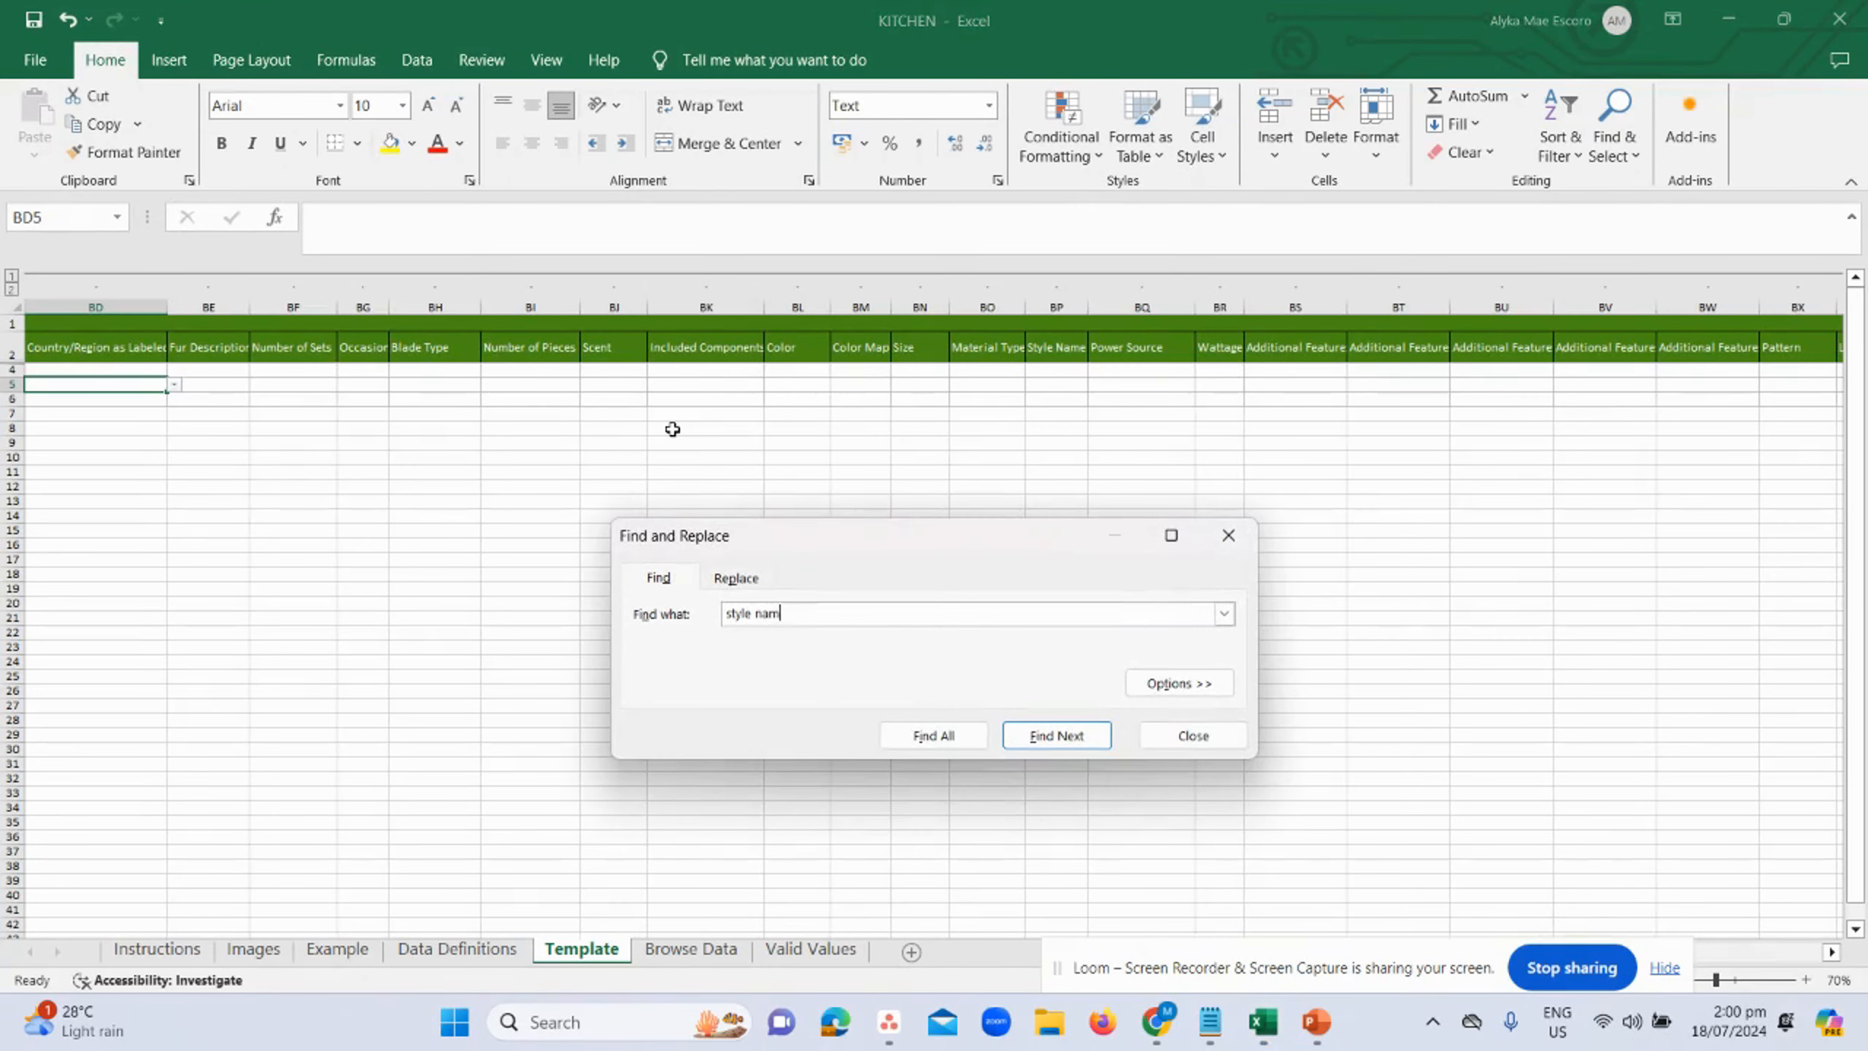
type("e")
key("Return")
key("Escape")
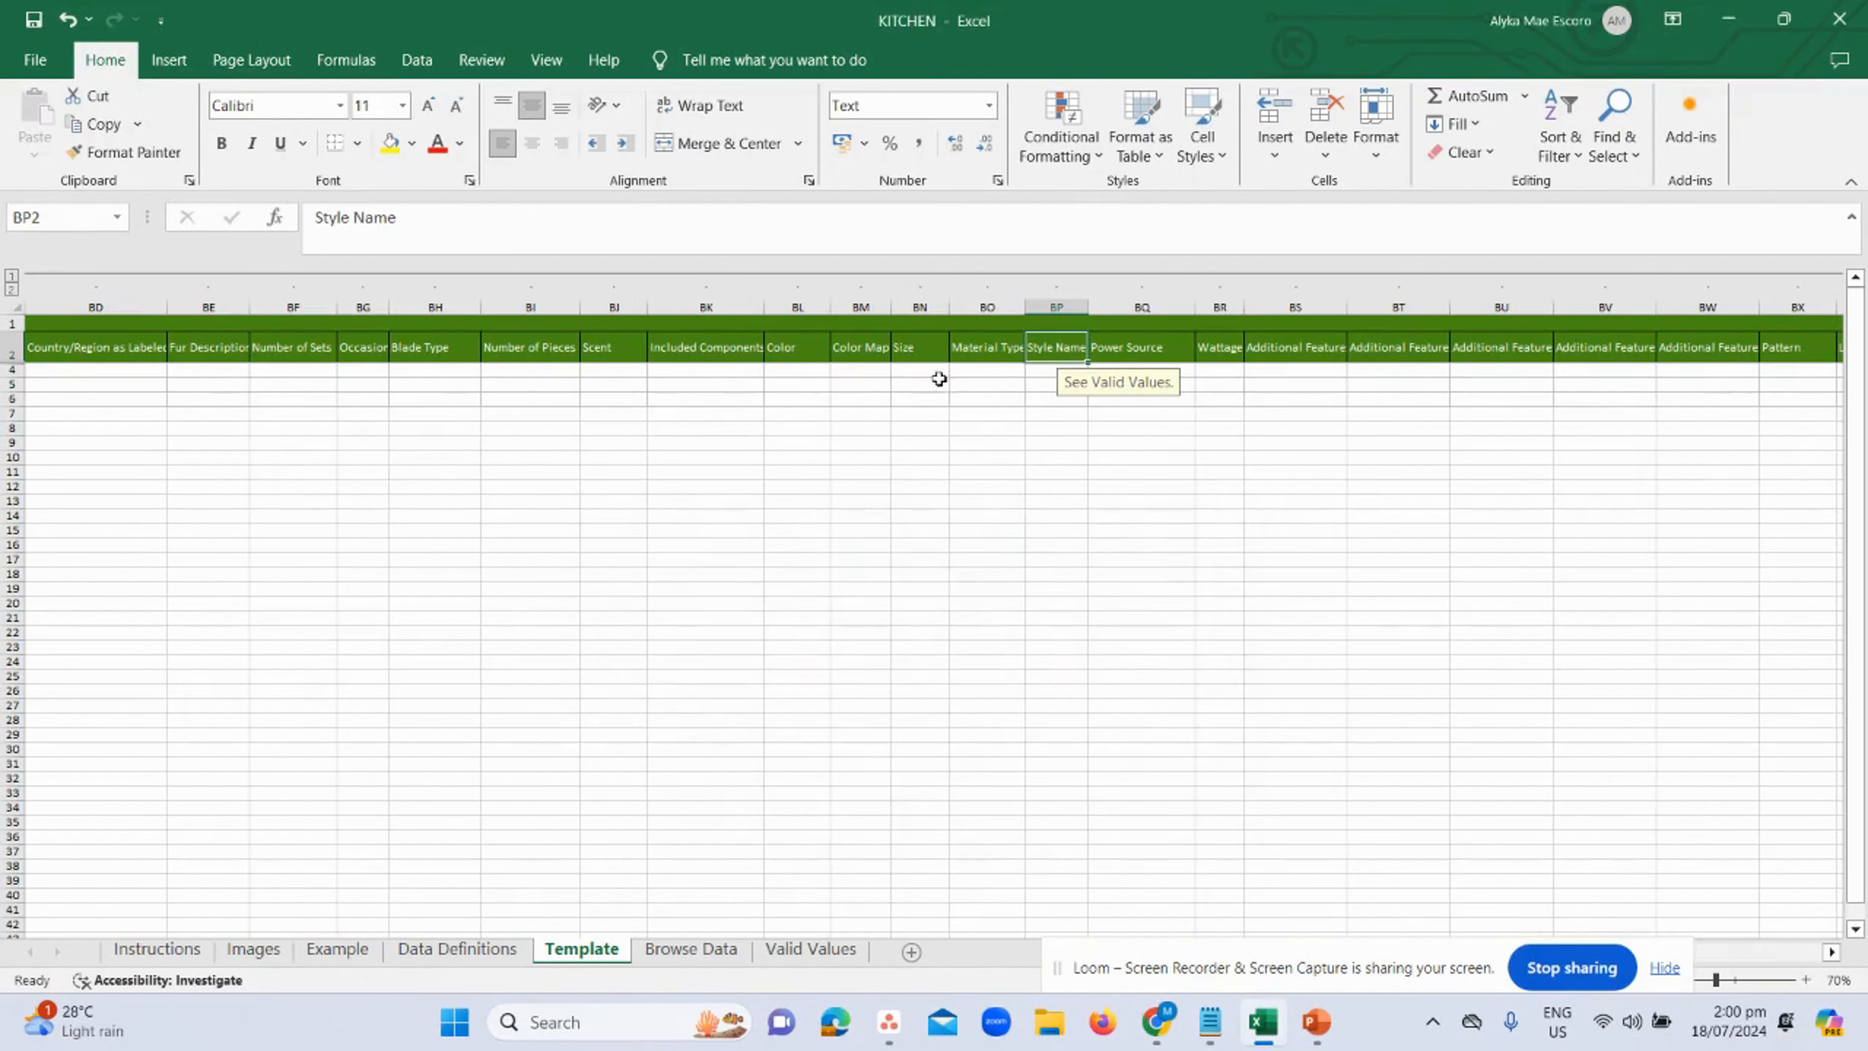
left_click(966, 384)
left_click(1047, 383)
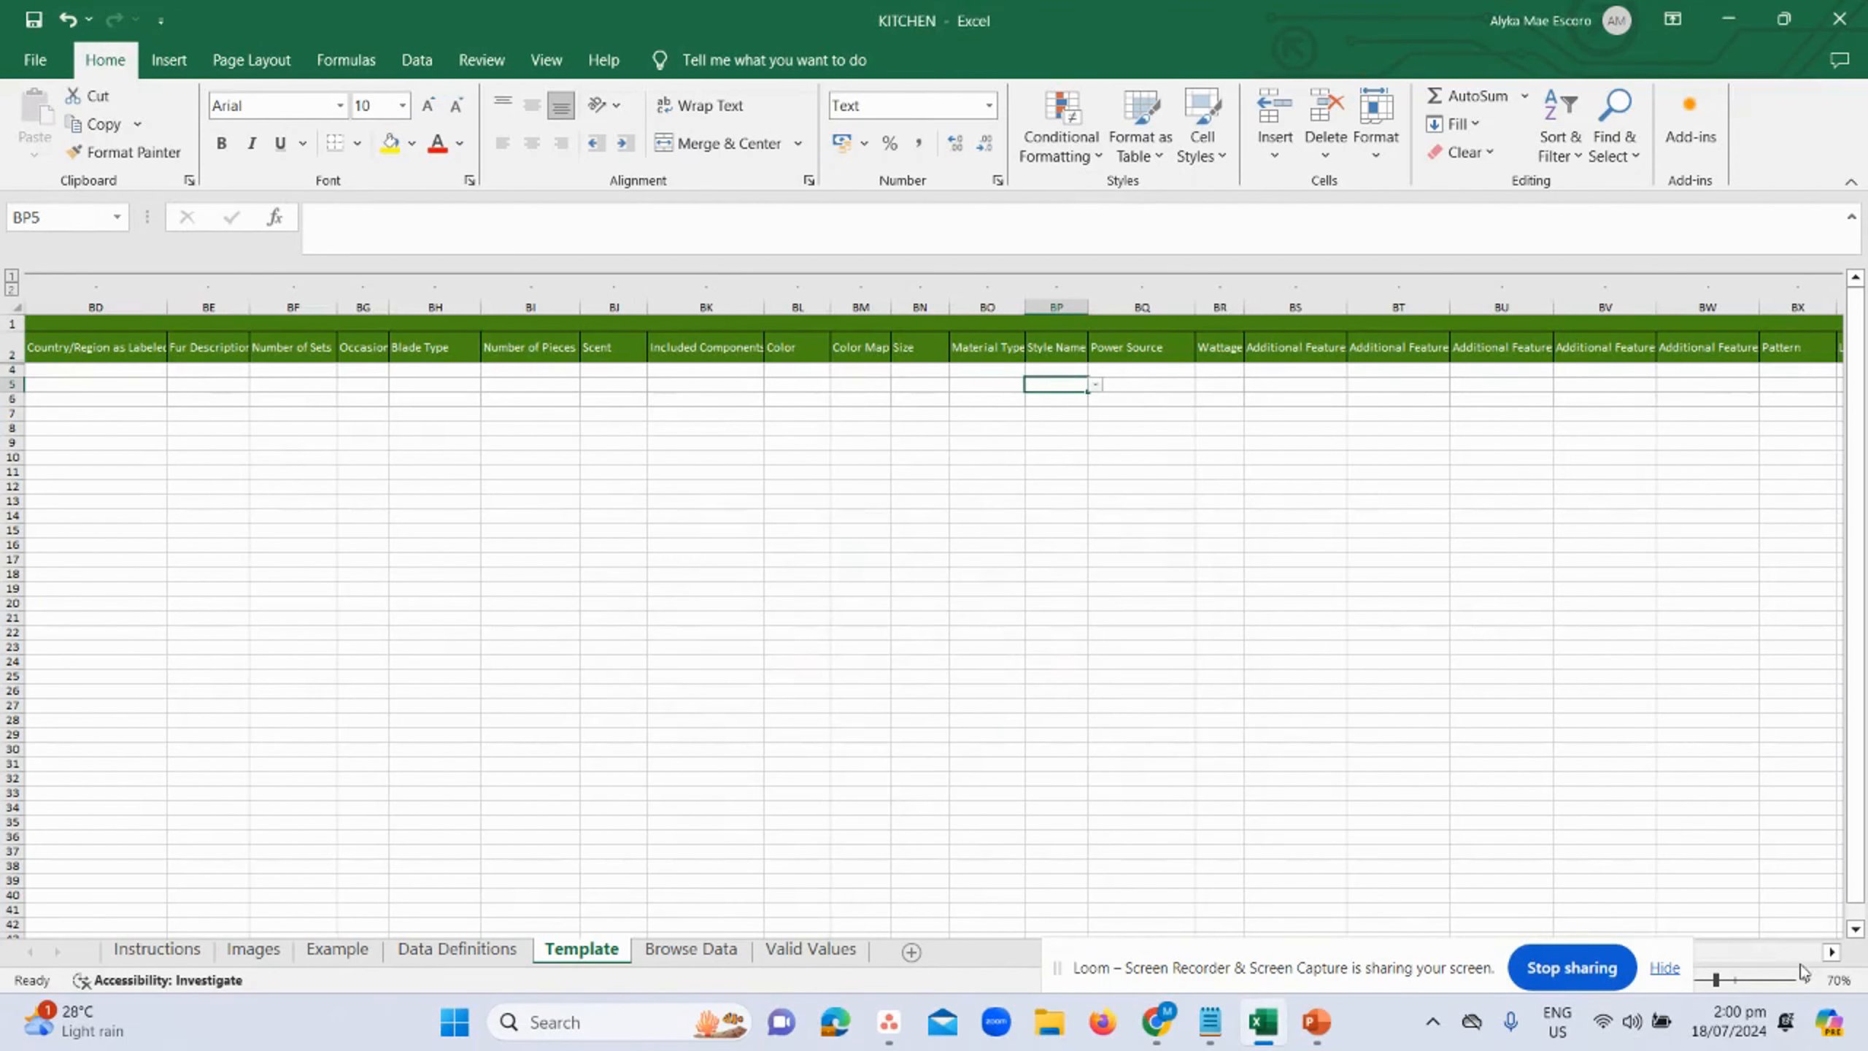
- Go back to the sheet's first columns and copy the first child's Seller SKU from cell B5
left_click_drag(1174, 958, 1553, 698)
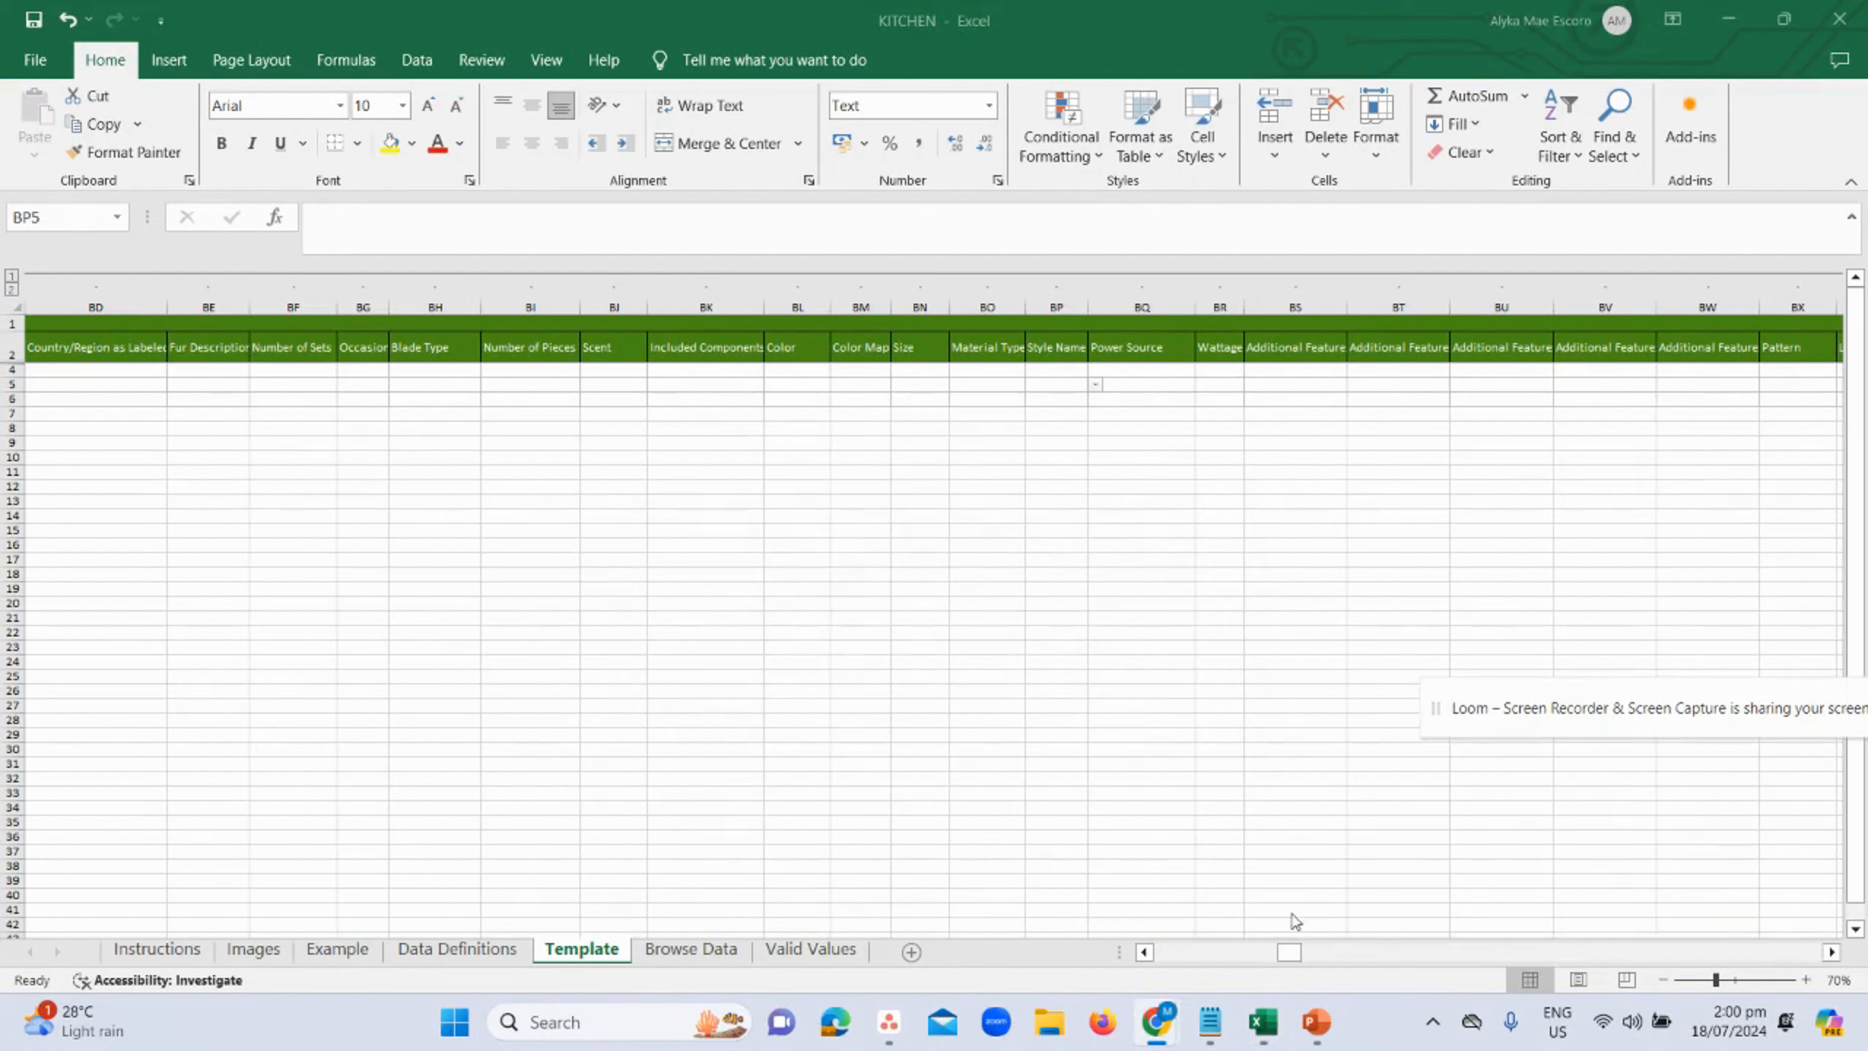
left_click(1288, 958)
left_click_drag(1280, 957, 1170, 953)
left_click(243, 385)
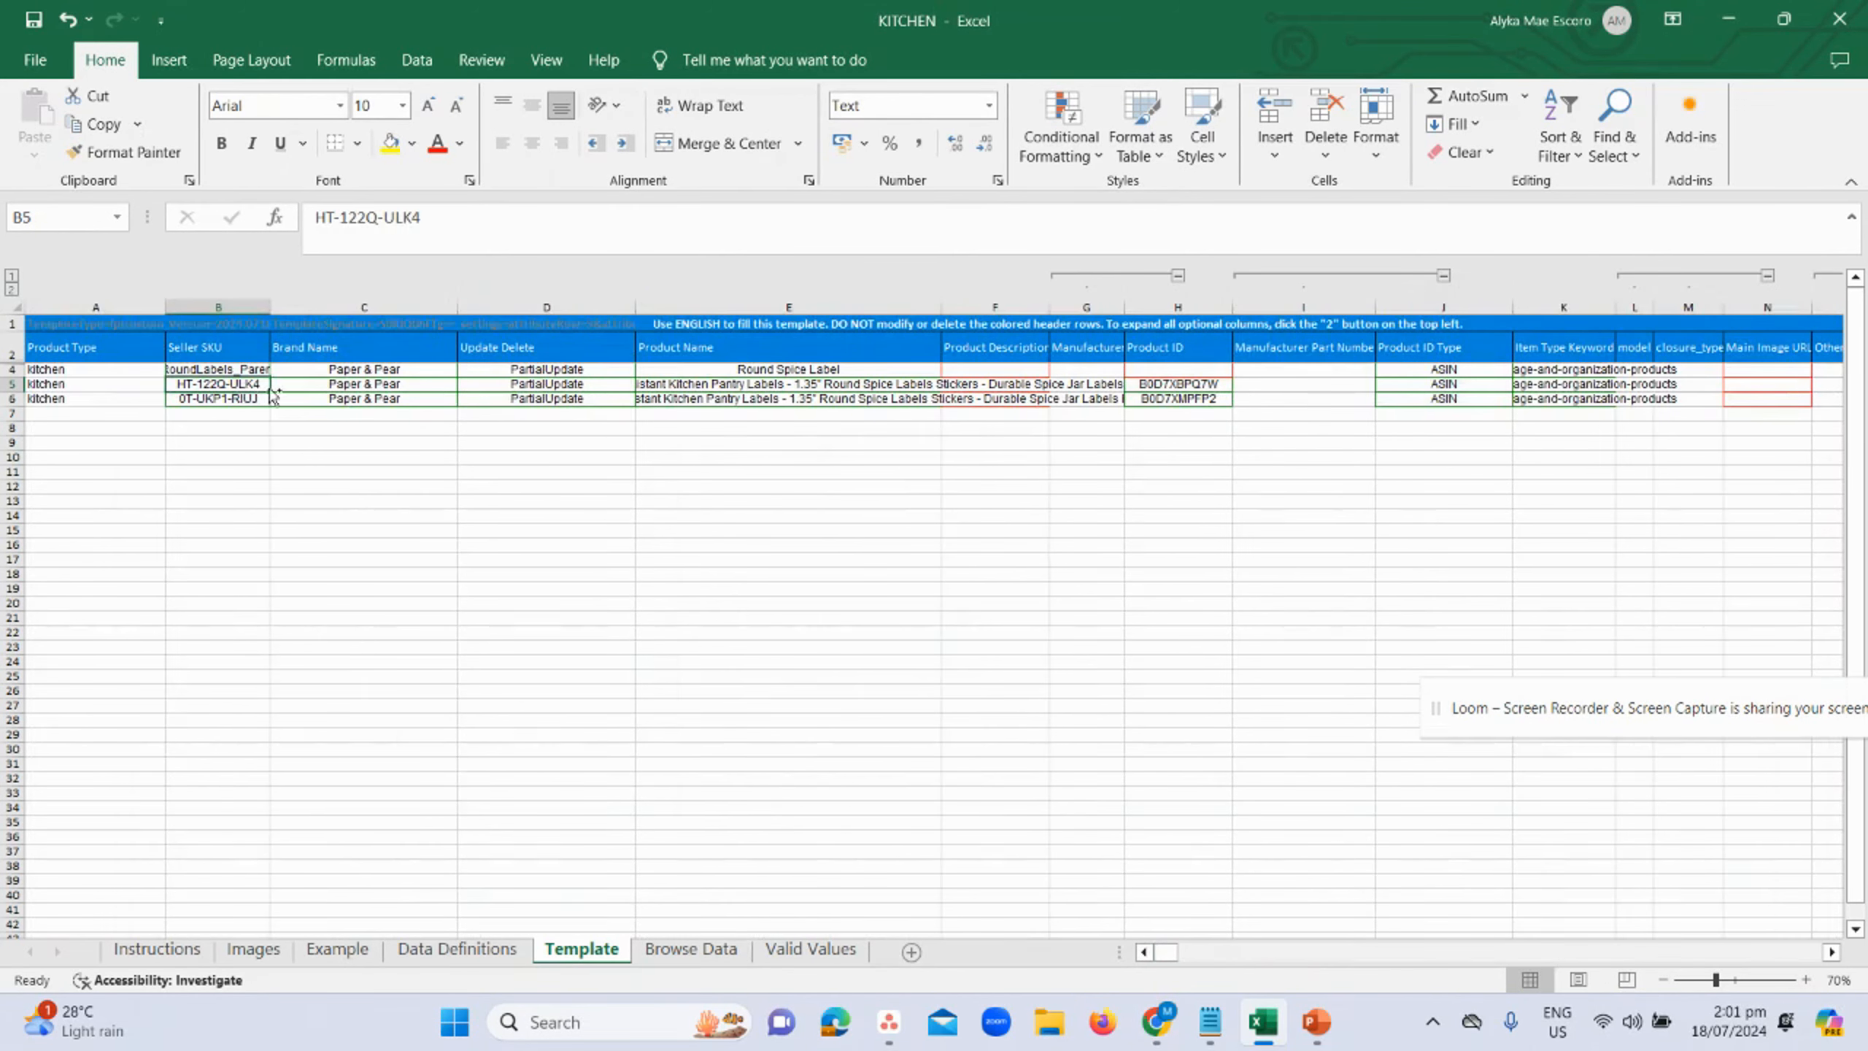
key("ctrl+c")
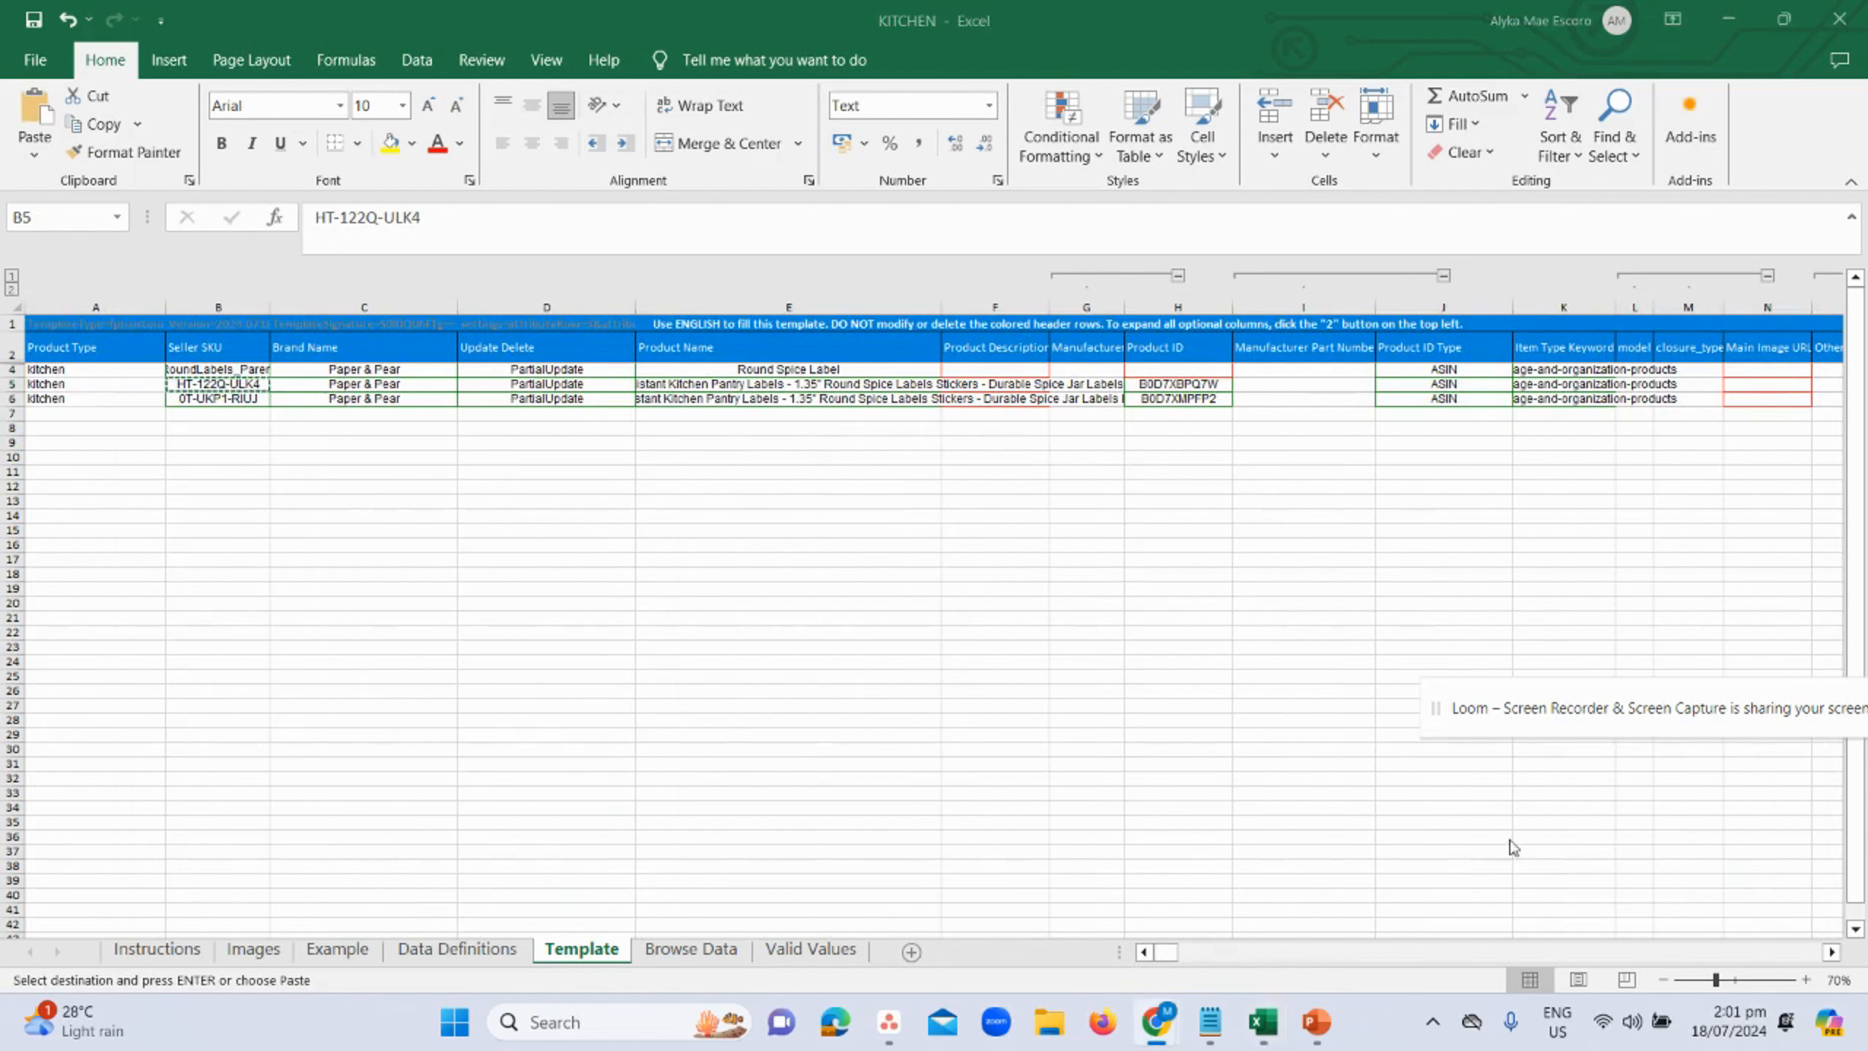
- Switch to Seller Central in Chrome, find the copied SKU on the Manage Inventory page, and open its Amazon product page
mouse_move(1156, 1021)
left_click(1023, 883)
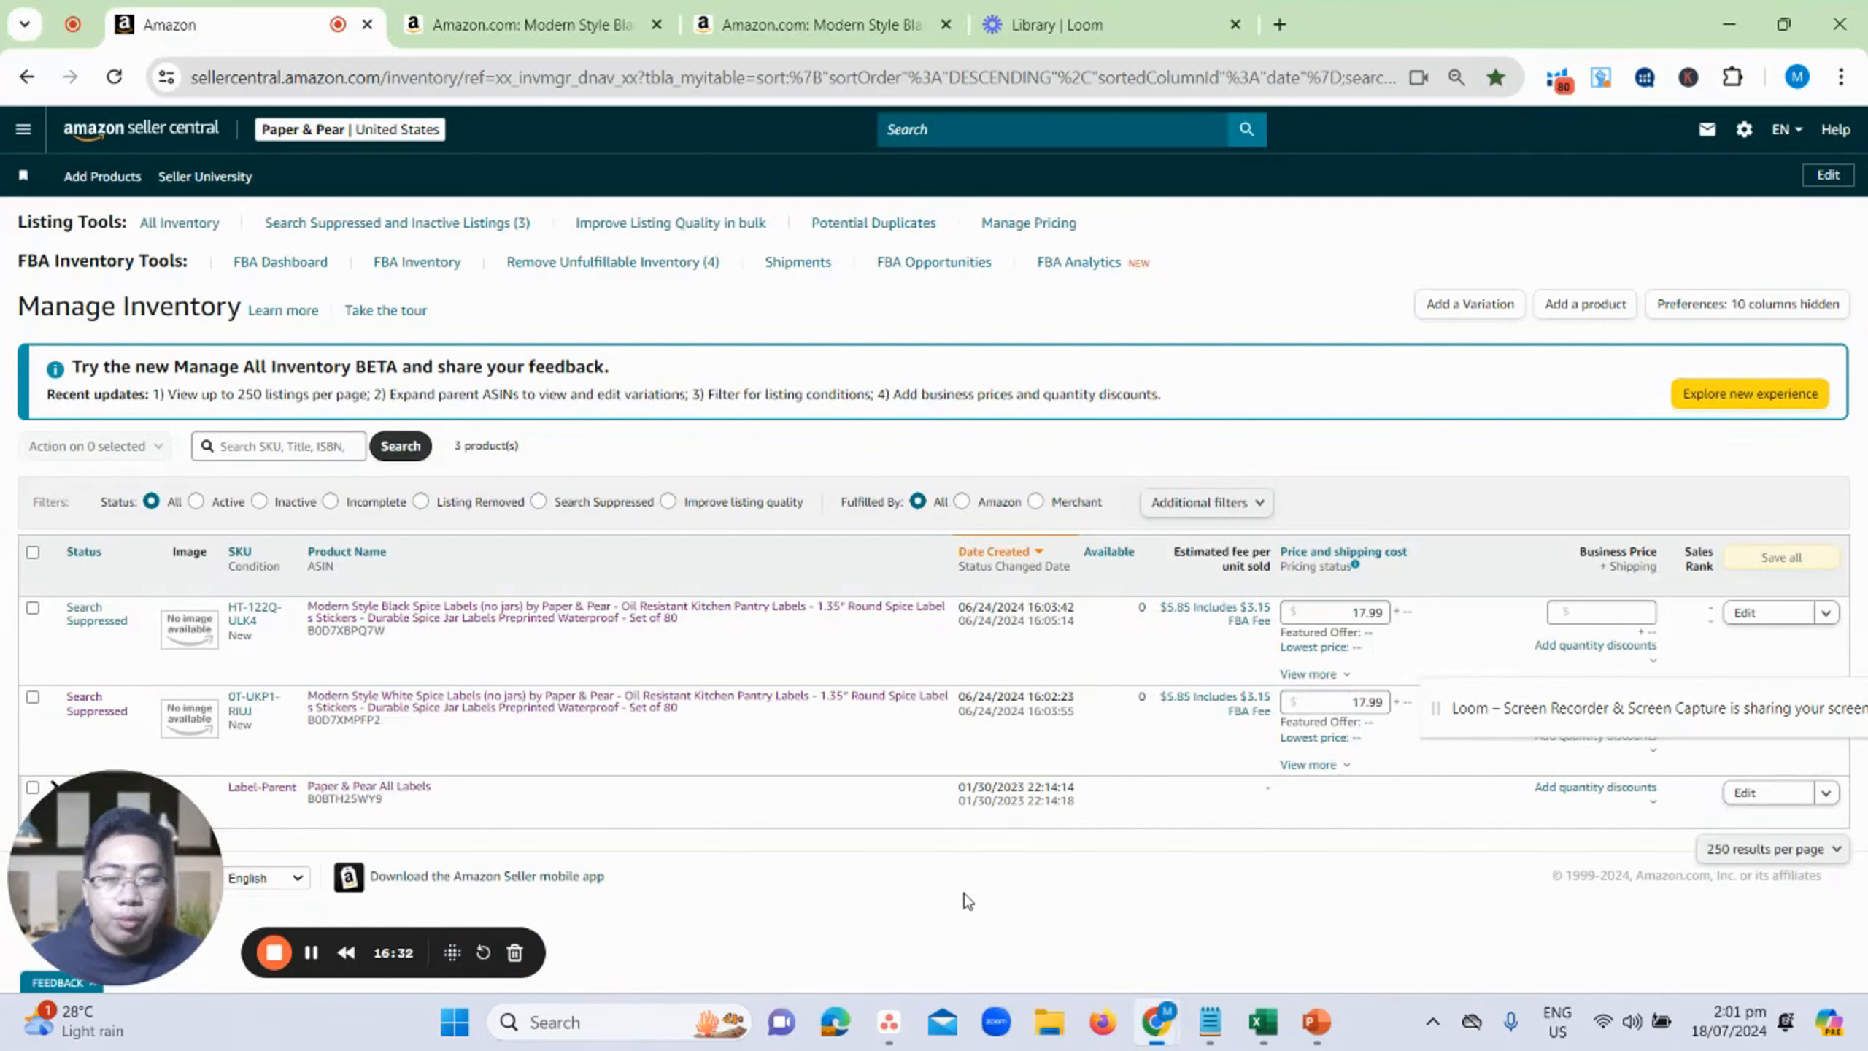
key("ctrl+v")
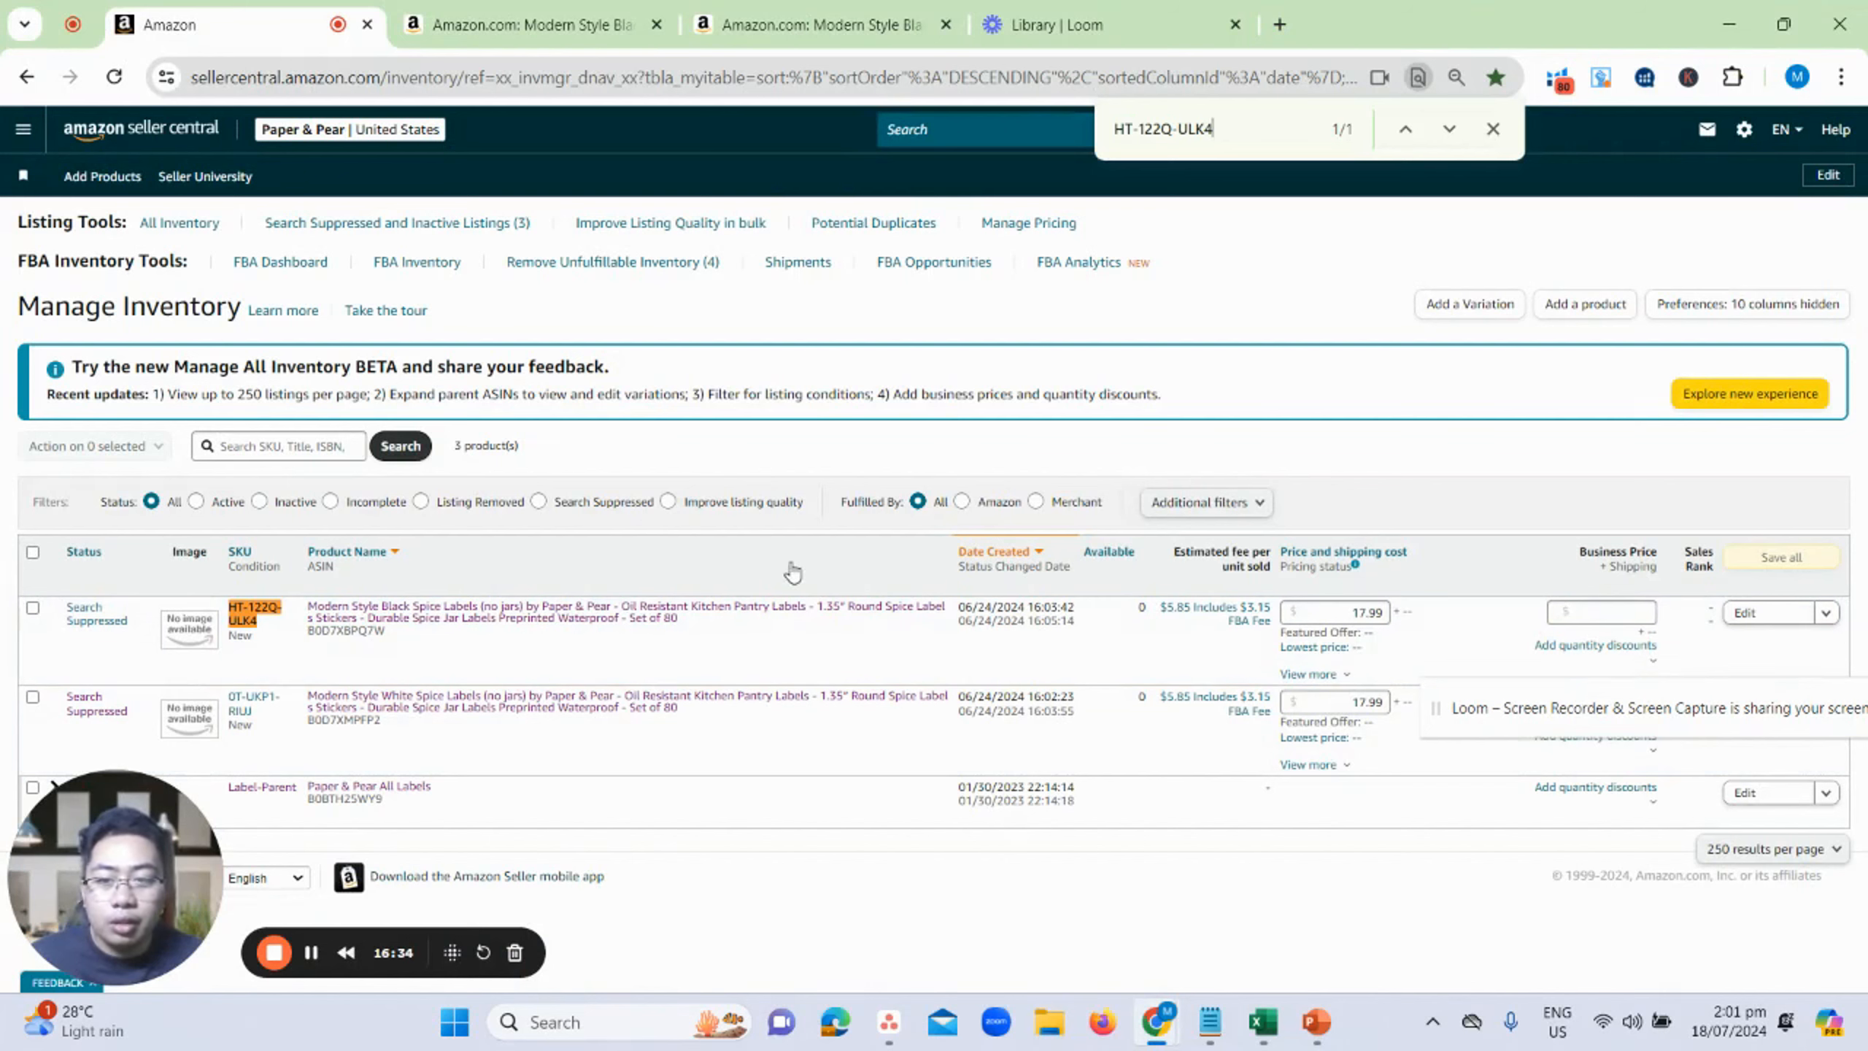
left_click(590, 608)
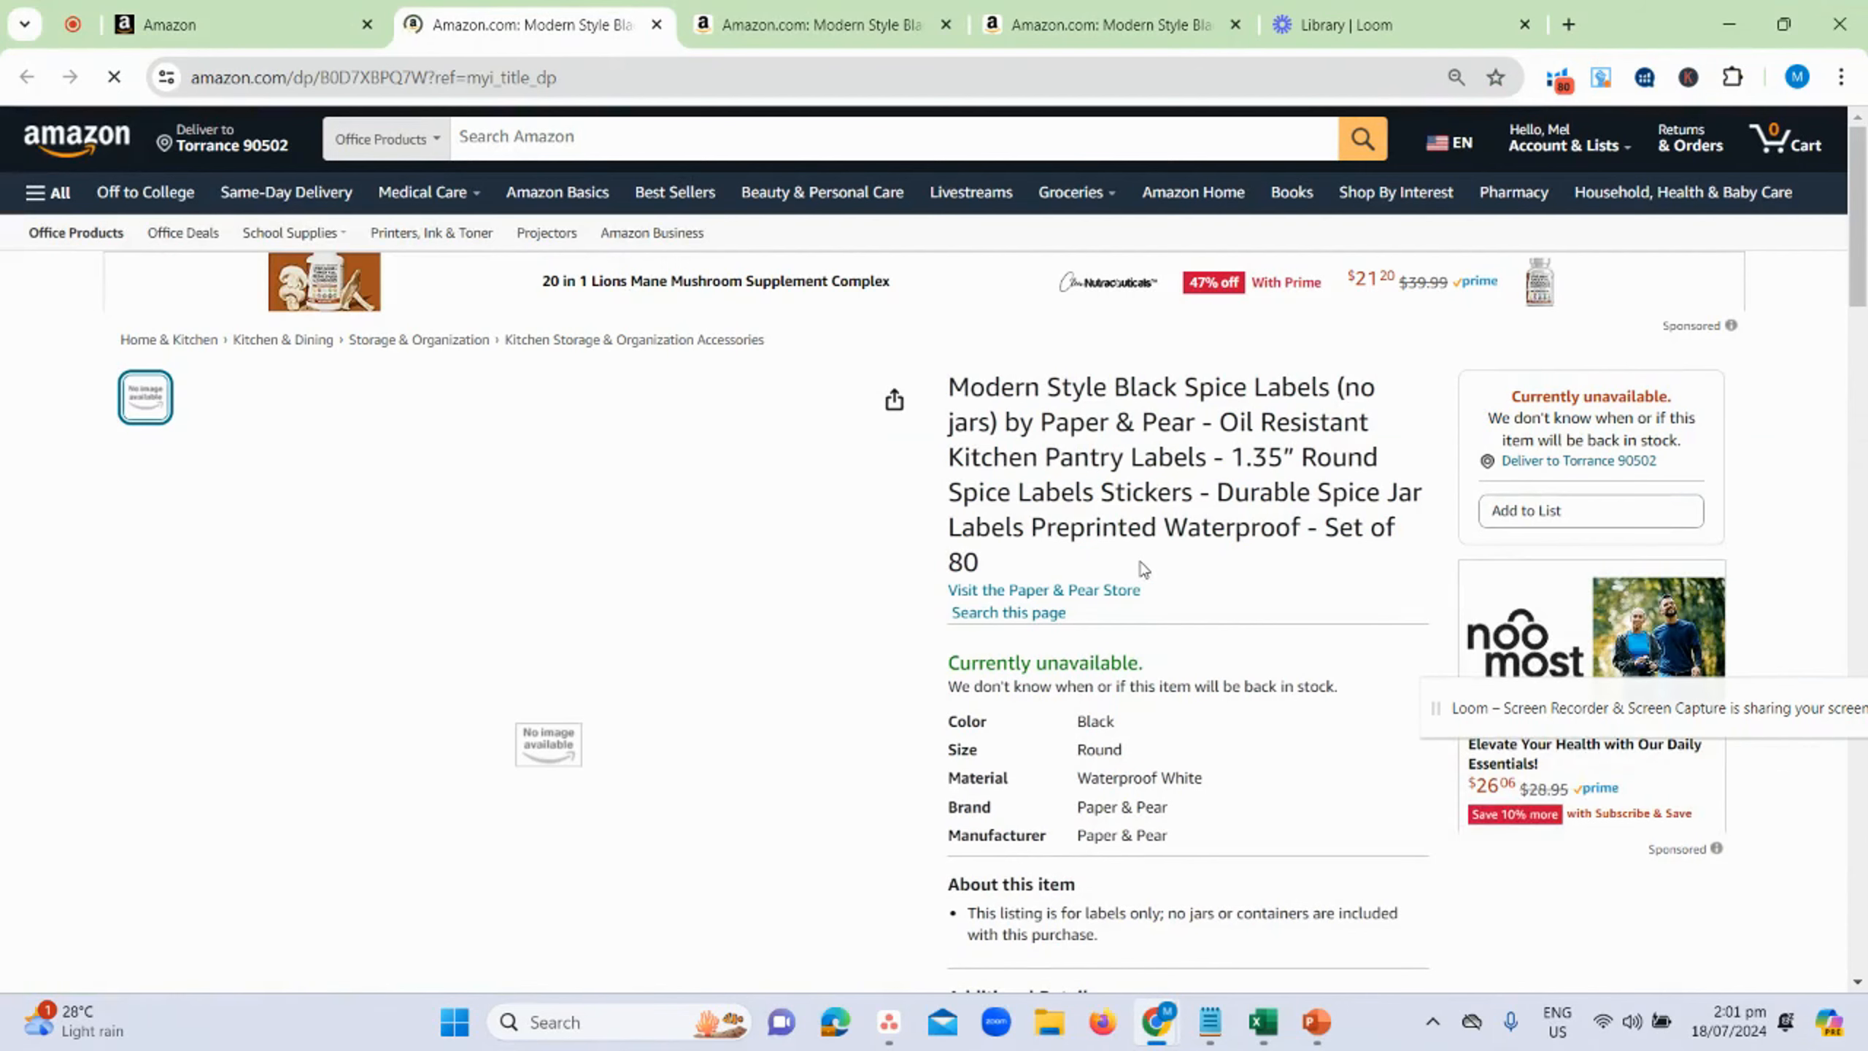
triple_click(1118, 487)
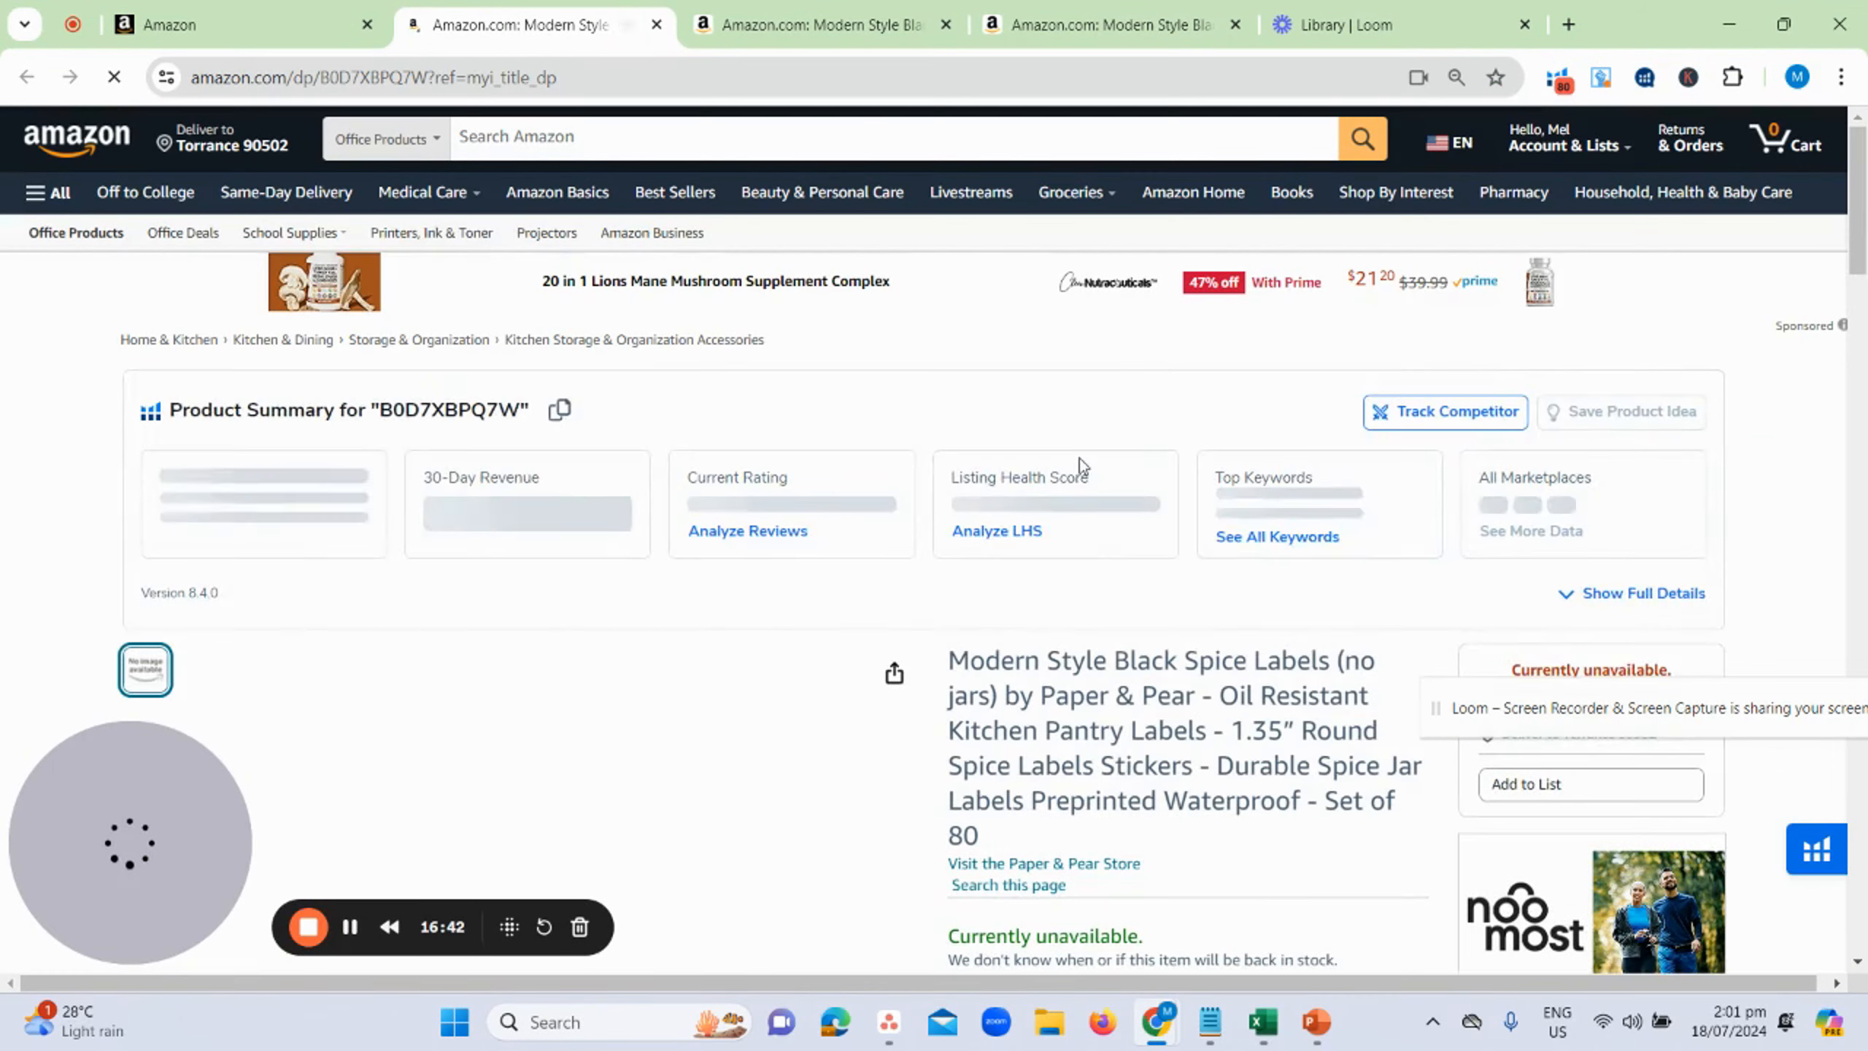
scroll(955, 610, "down", 5)
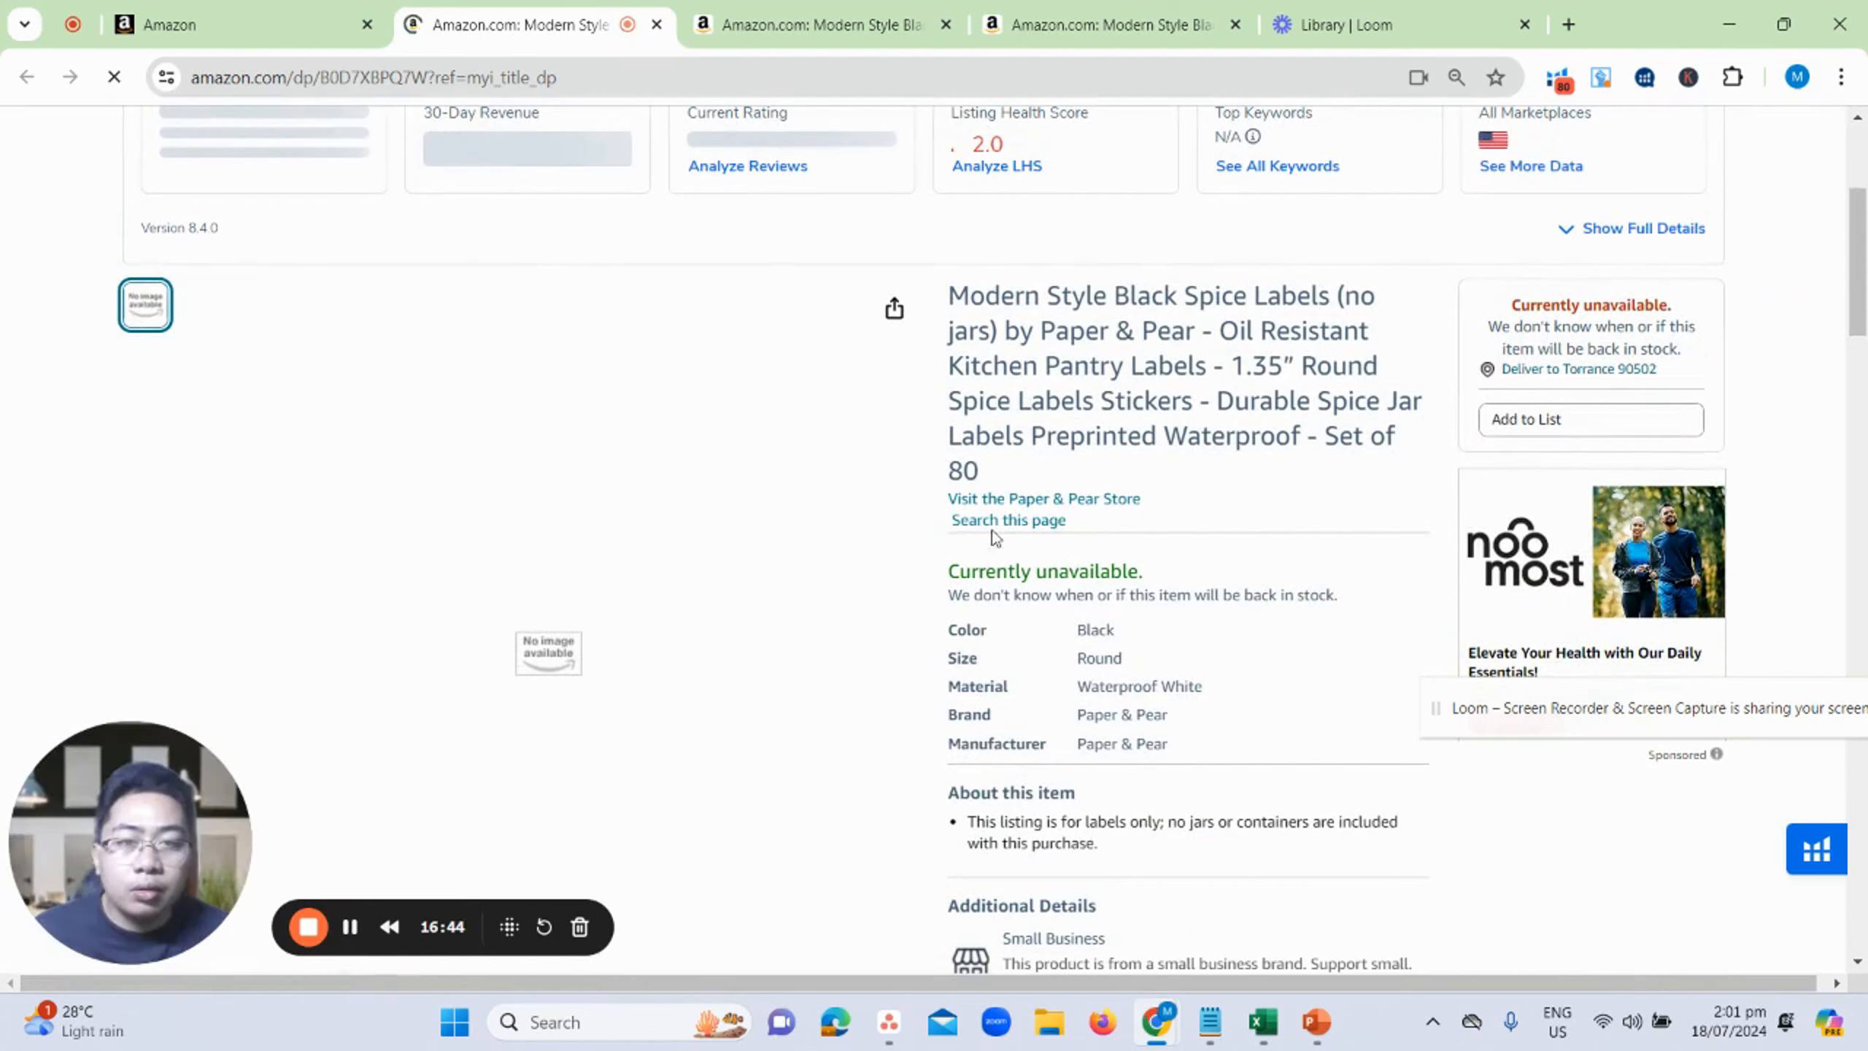
- Compare the attributes on the Amazon product pages of the black and white spice labels
left_click(291, 12)
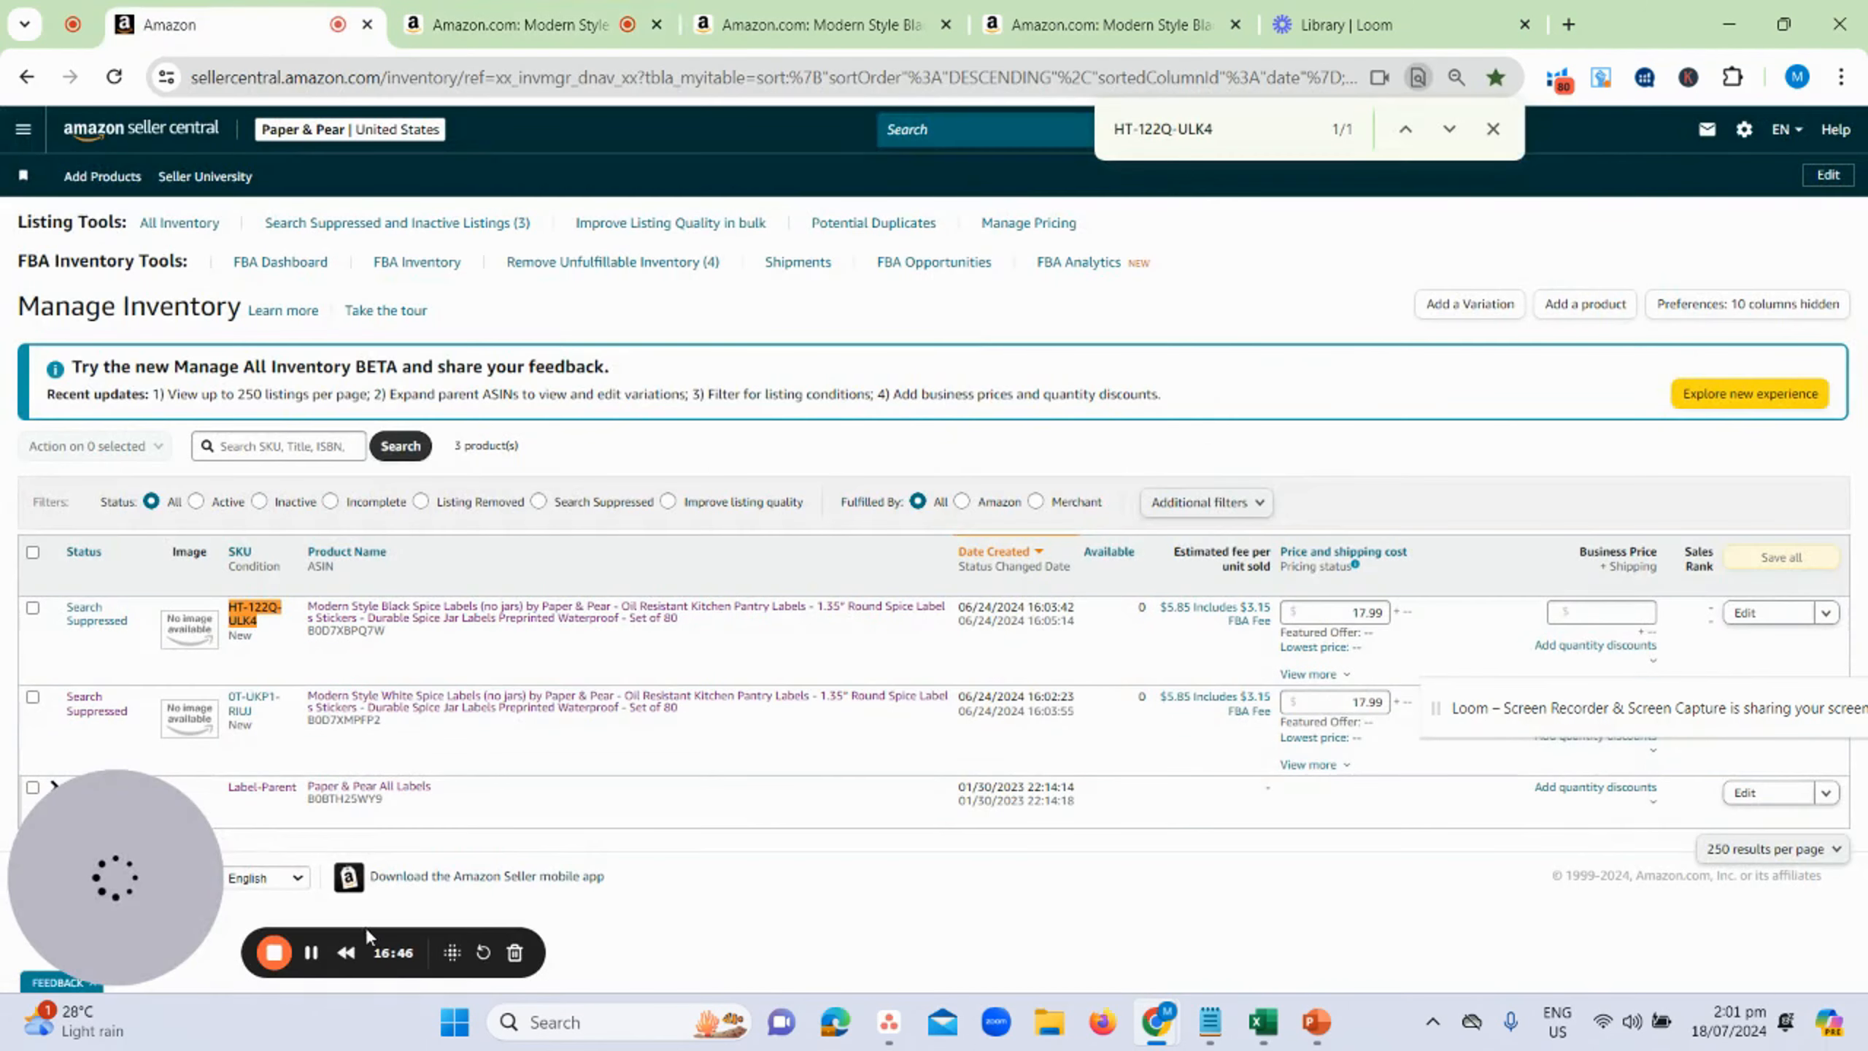
left_click(311, 953)
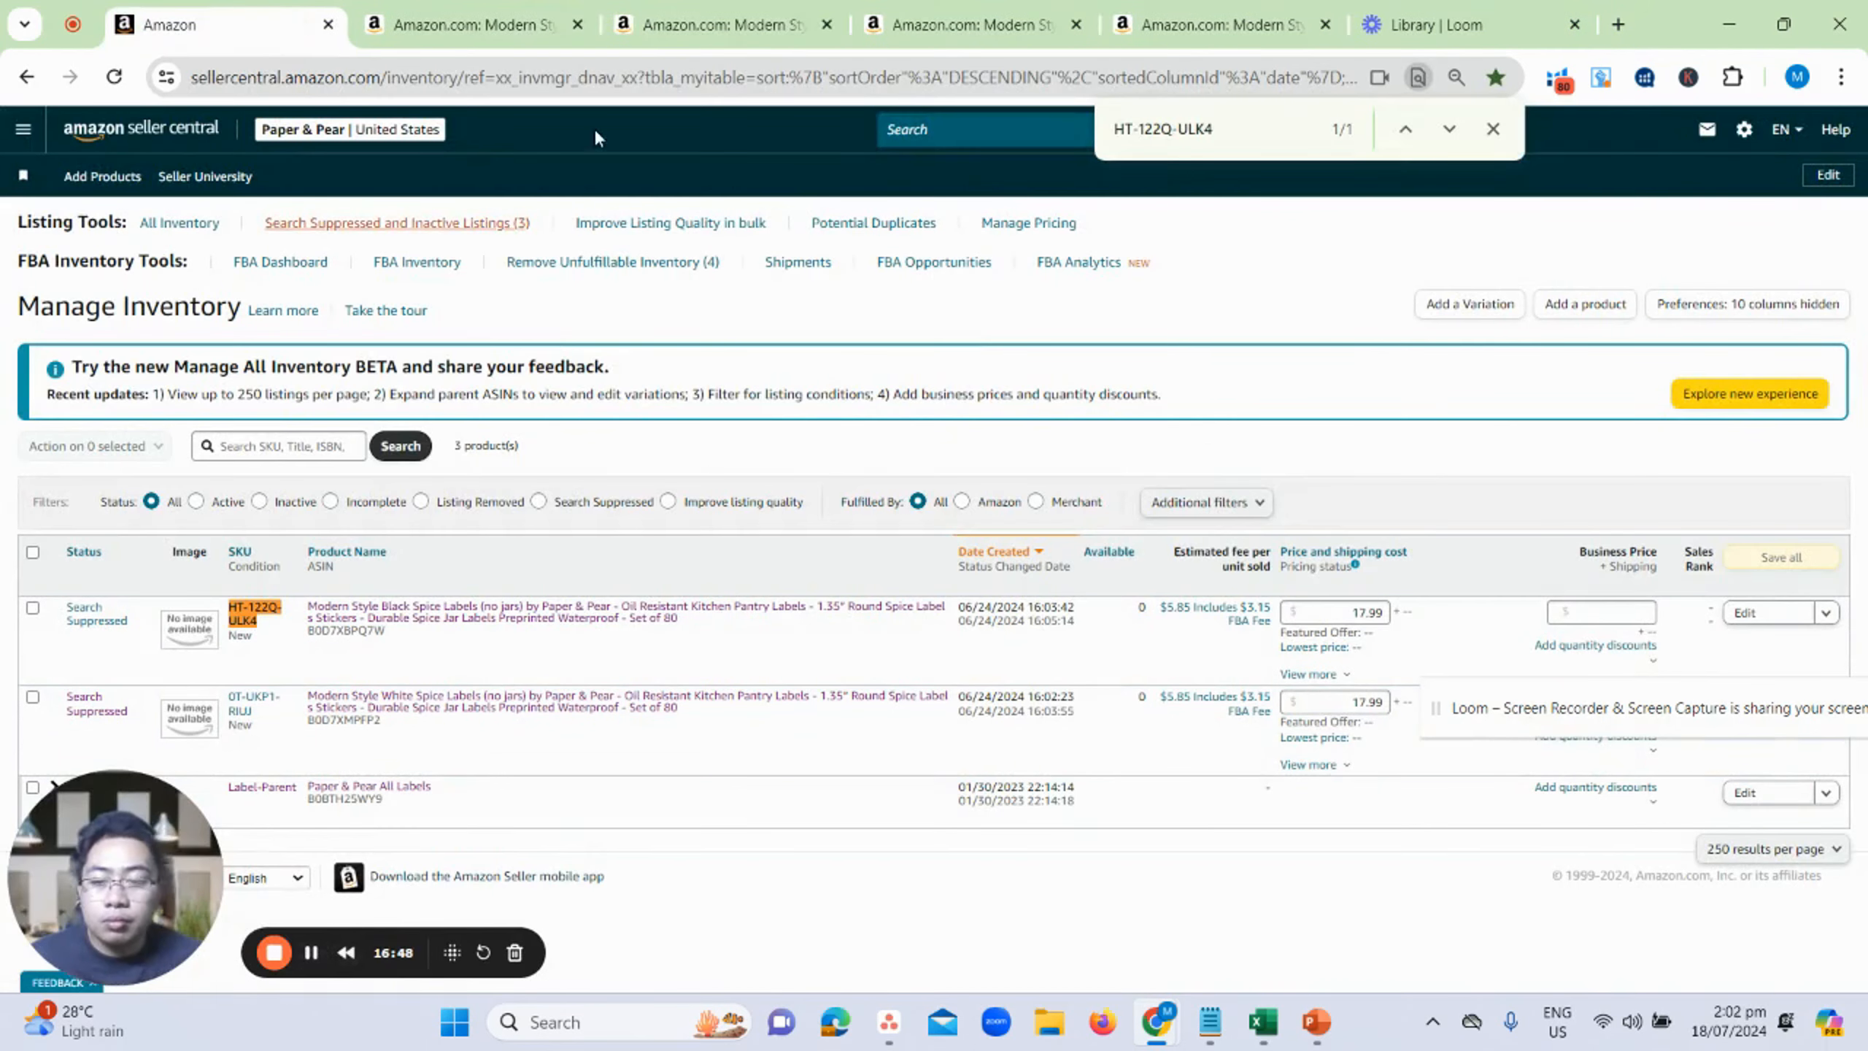
left_click(693, 11)
scroll(897, 326, "down", 3)
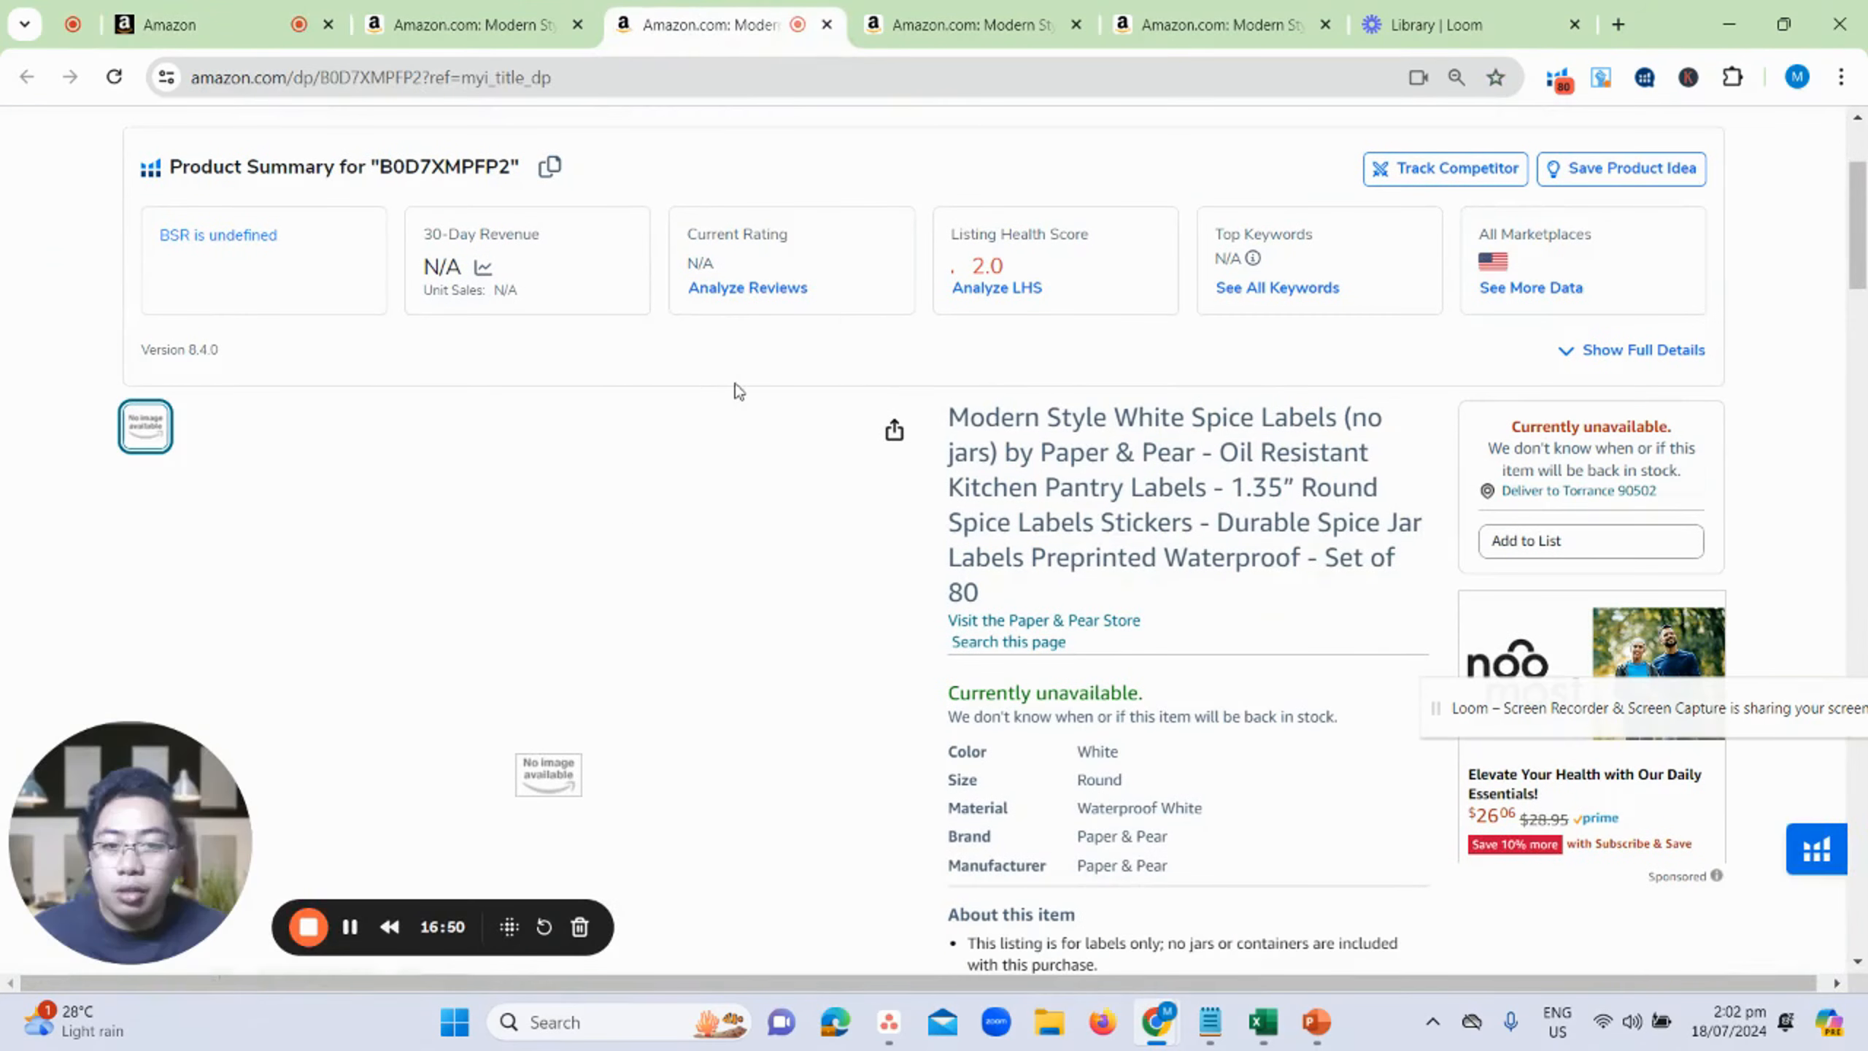
left_click(471, 24)
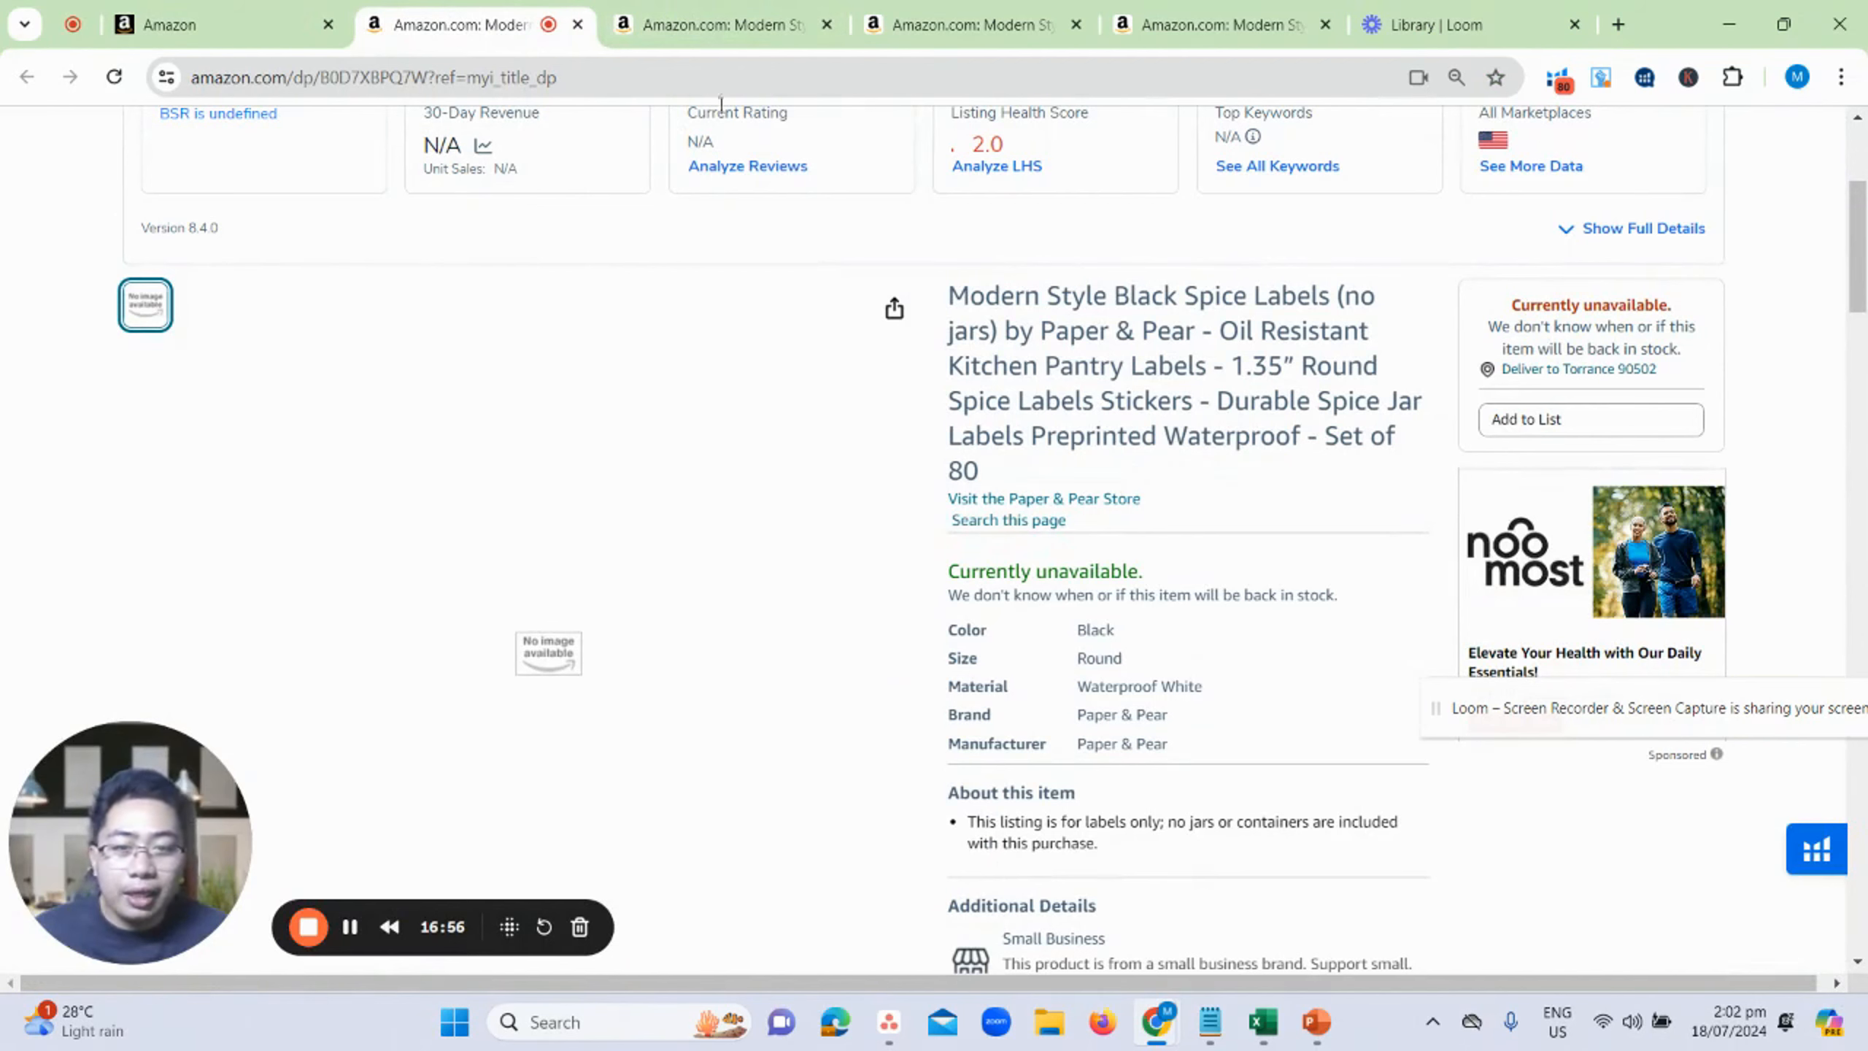
left_click(717, 24)
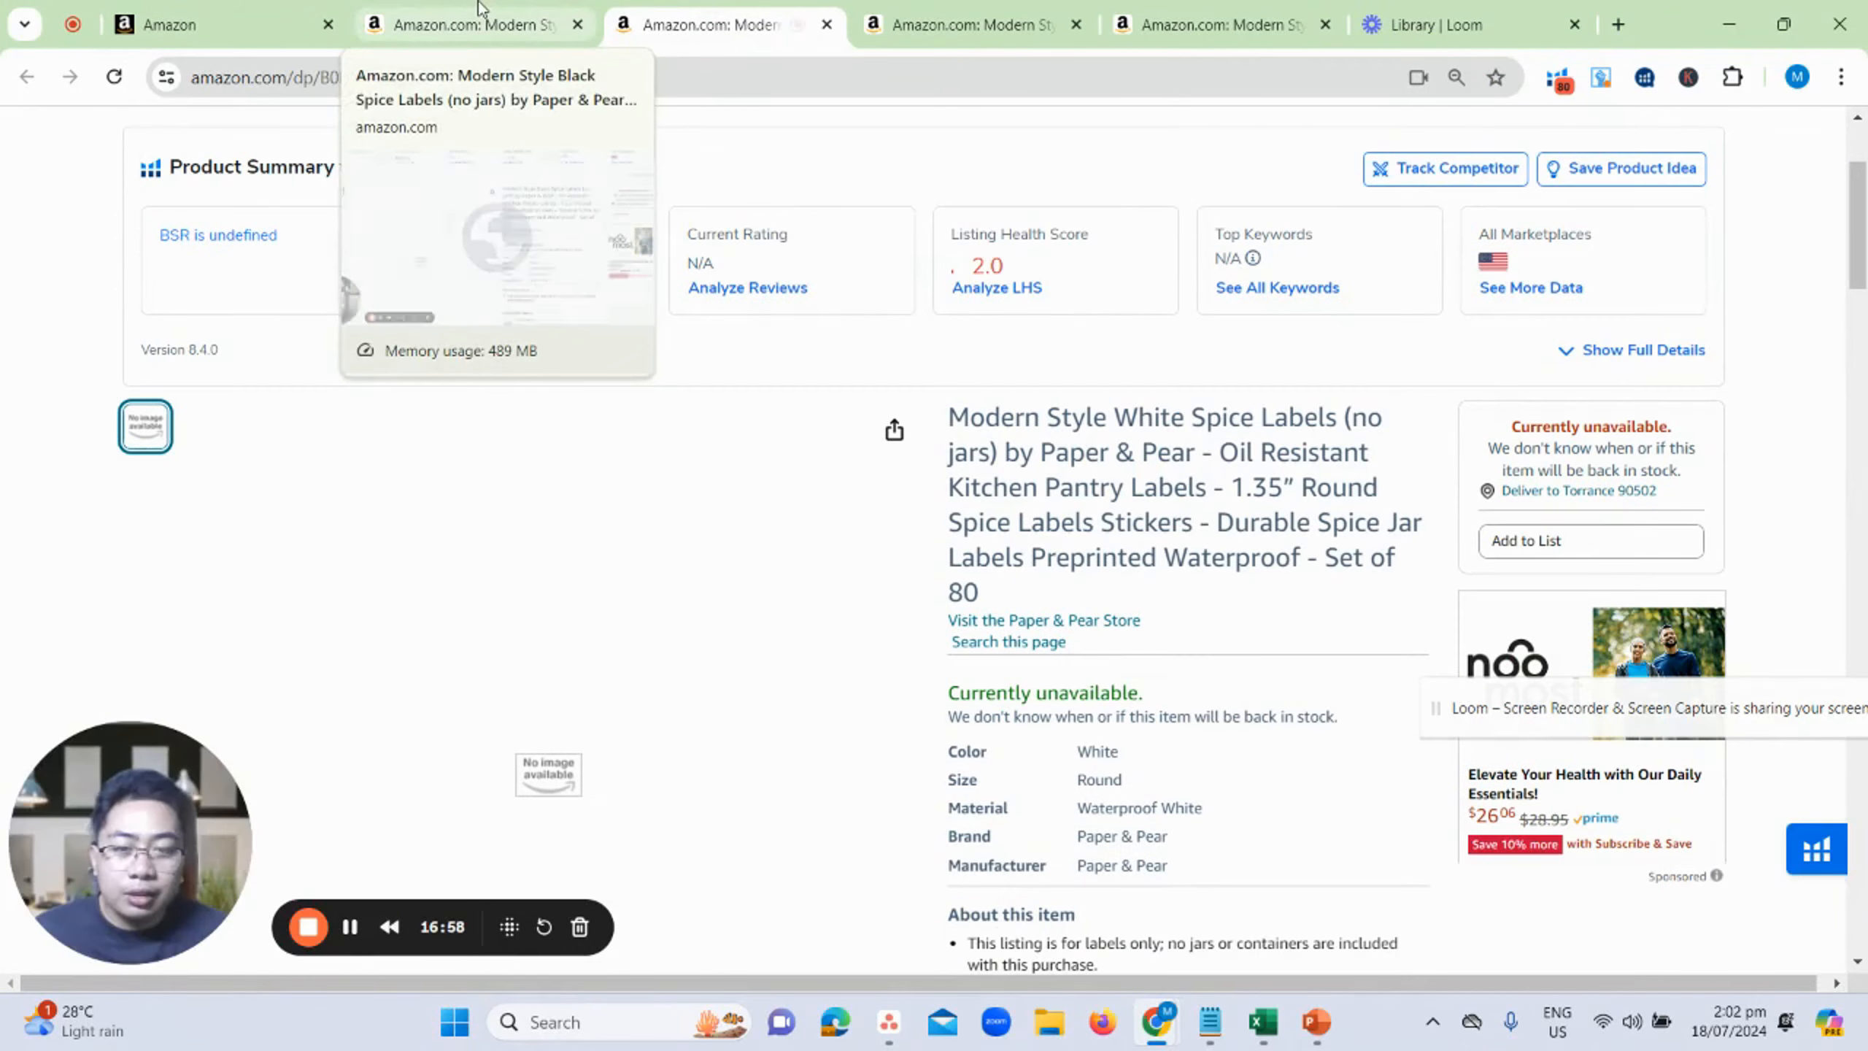
left_click(546, 19)
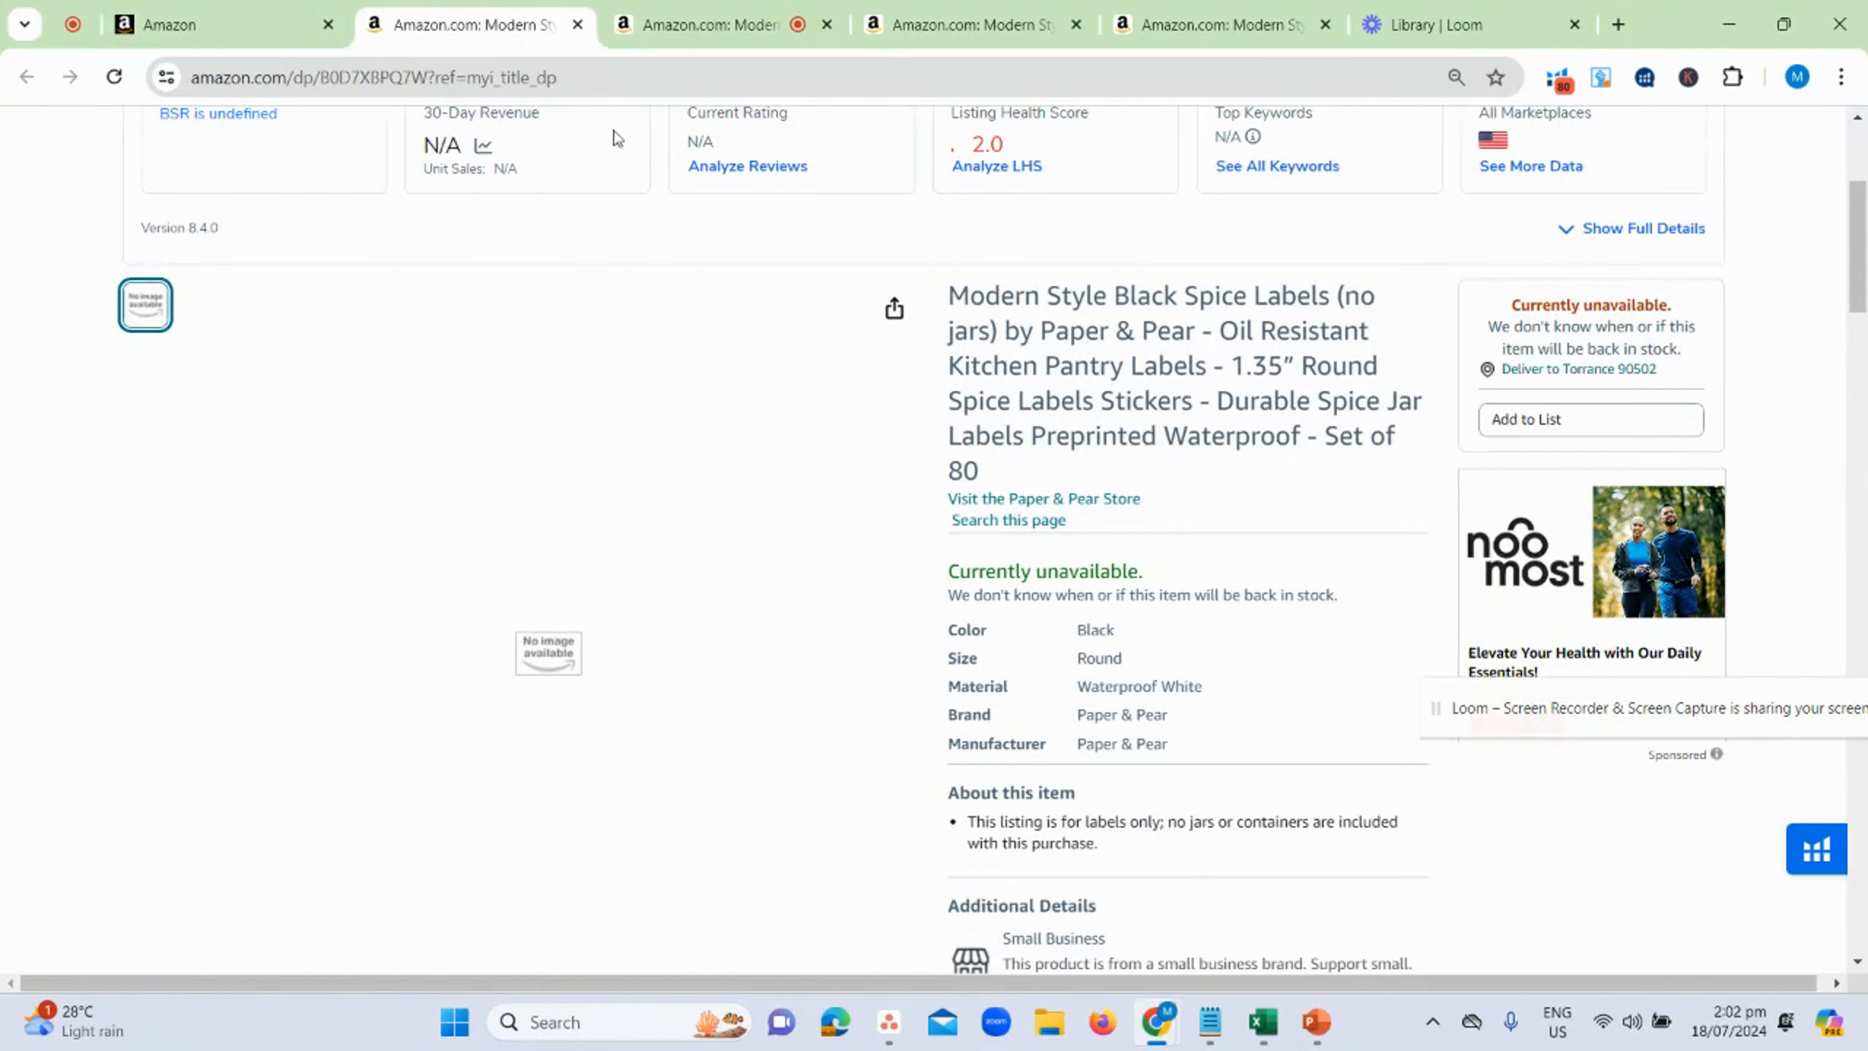
scroll(1104, 589, "down", 2)
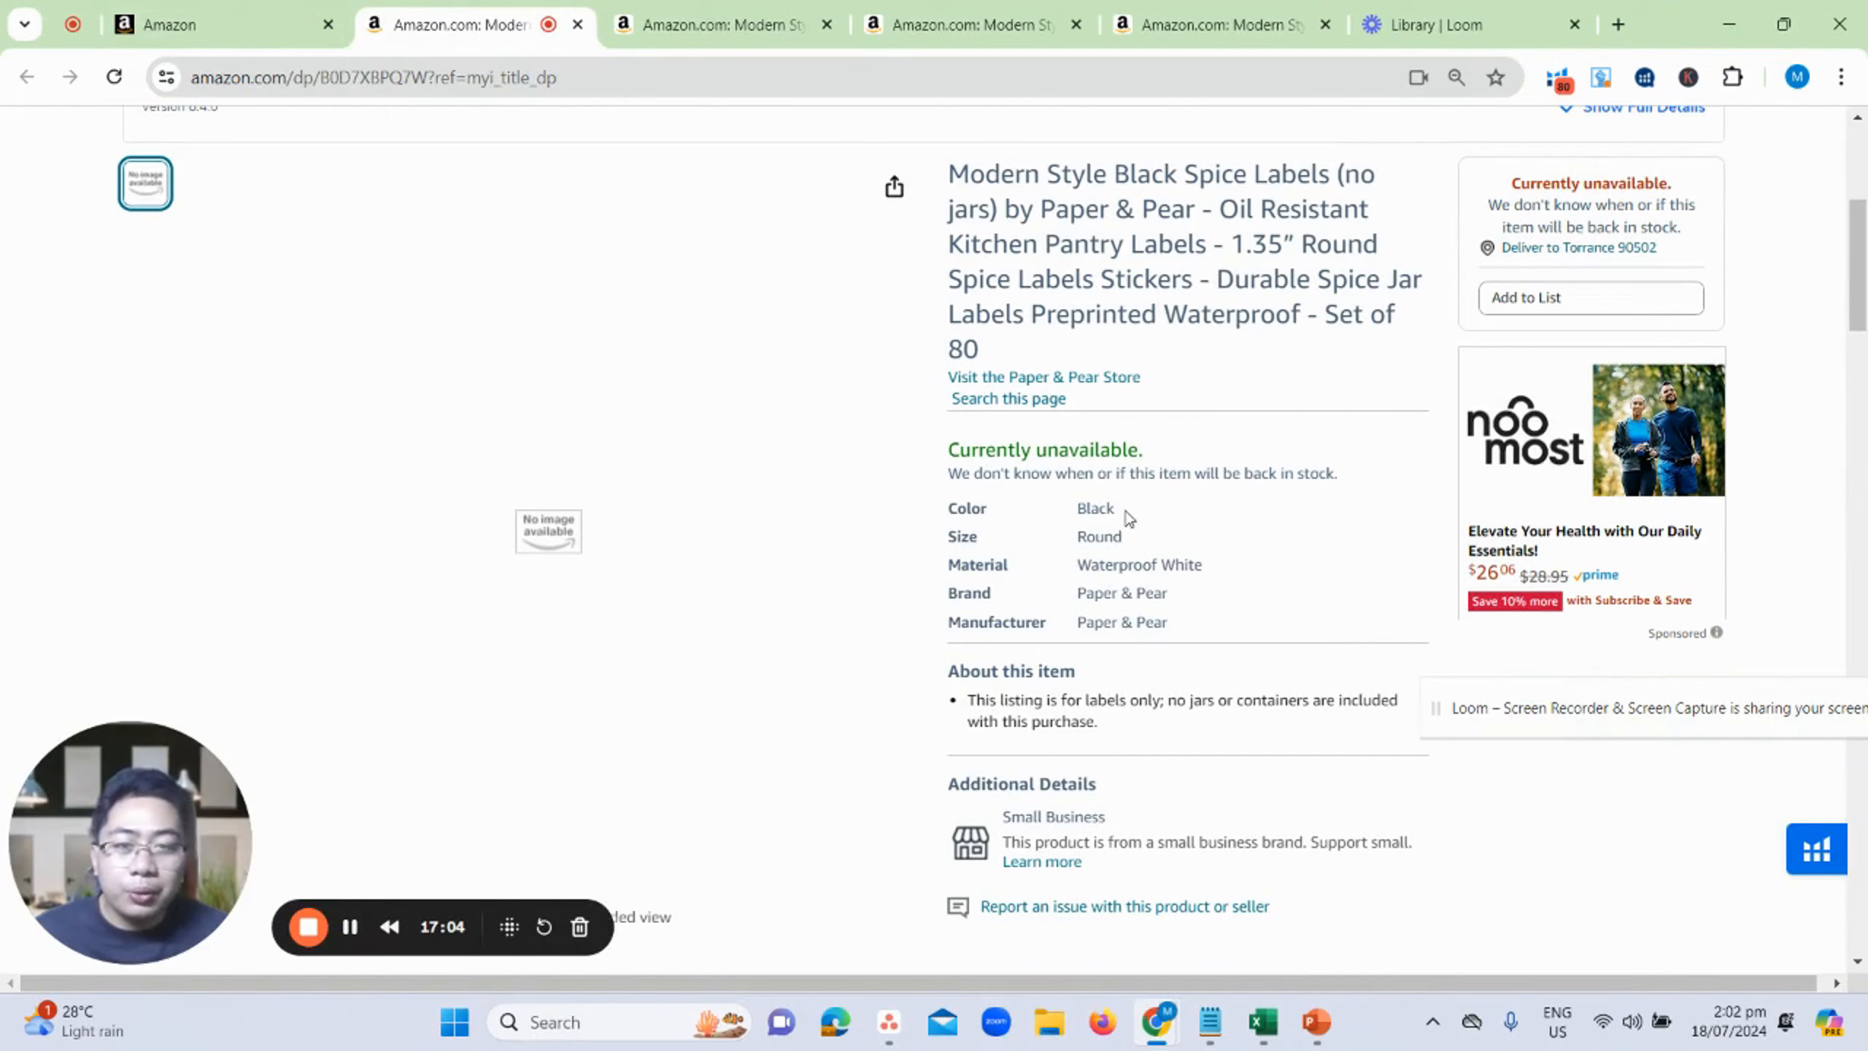
- Switch back to the KITCHEN workbook and set the Variation Theme to Color for the parent and both child rows, AA4 to AA6
key("alt+Tab")
left_click(1338, 463)
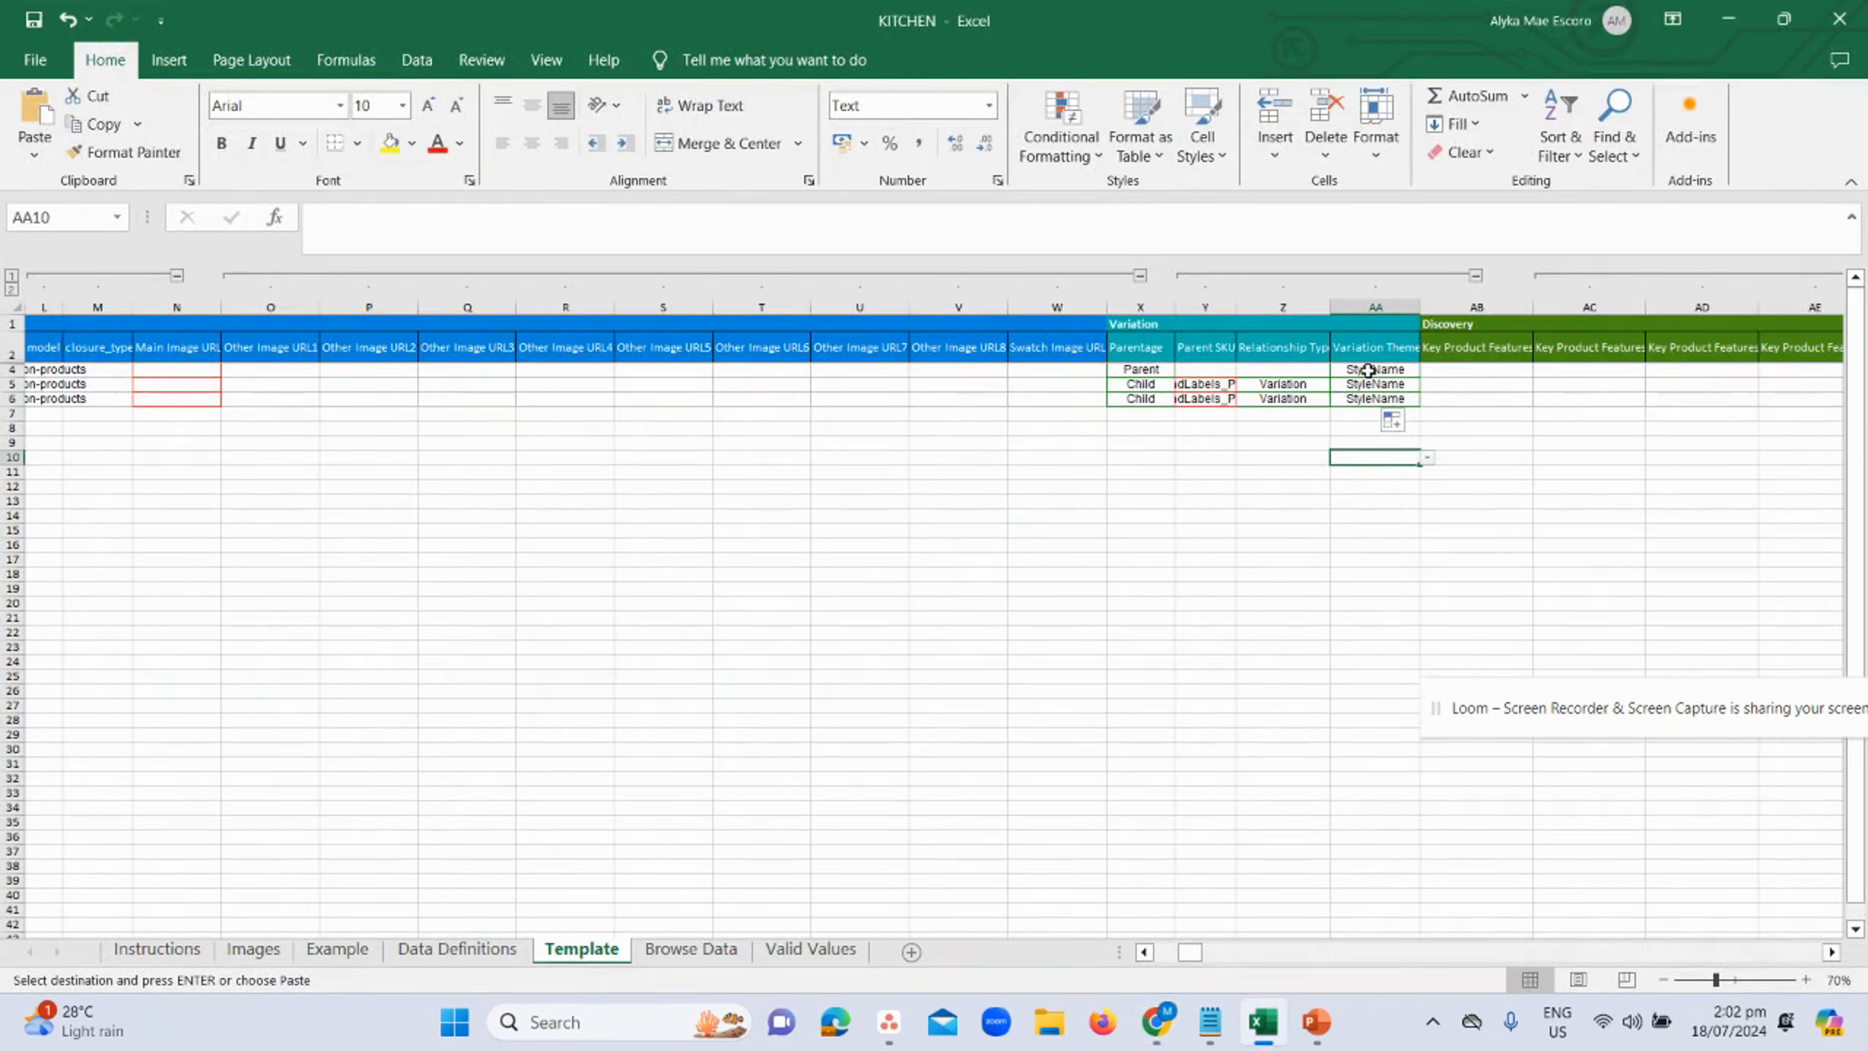
left_click(1406, 370)
left_click(1428, 371)
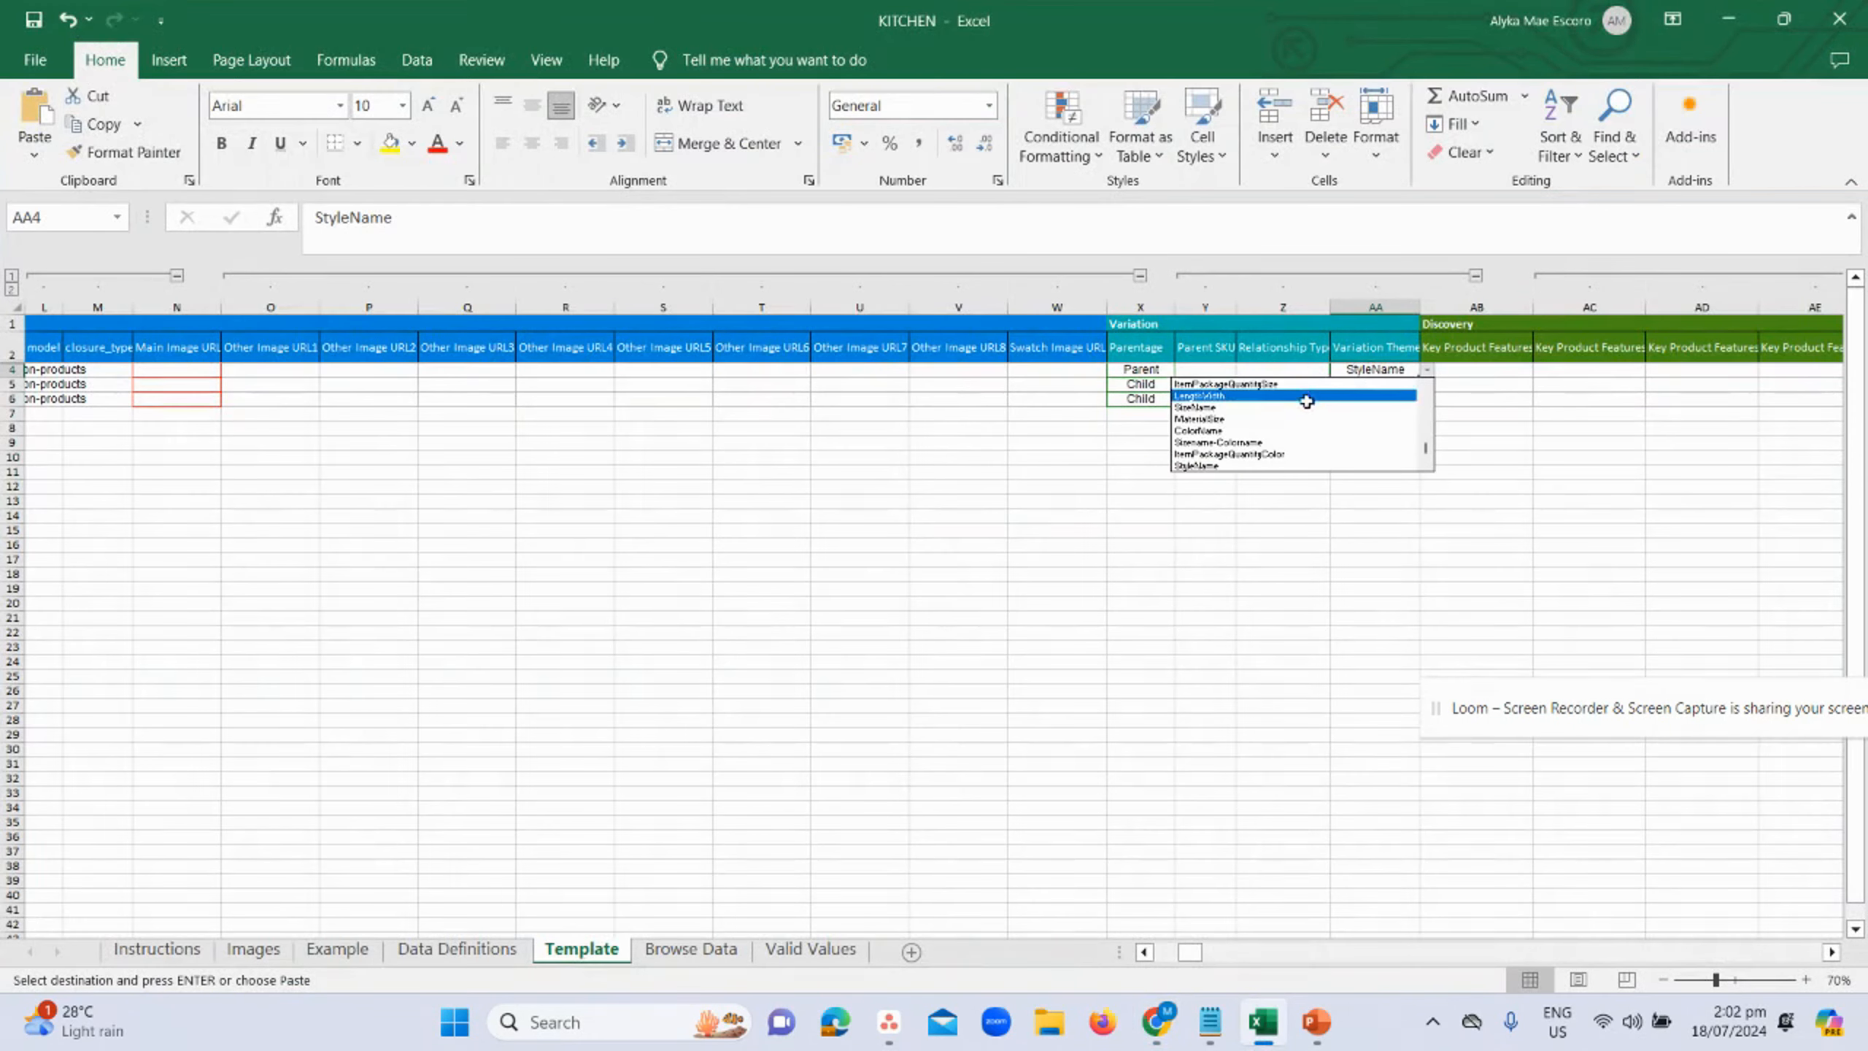
key("Escape")
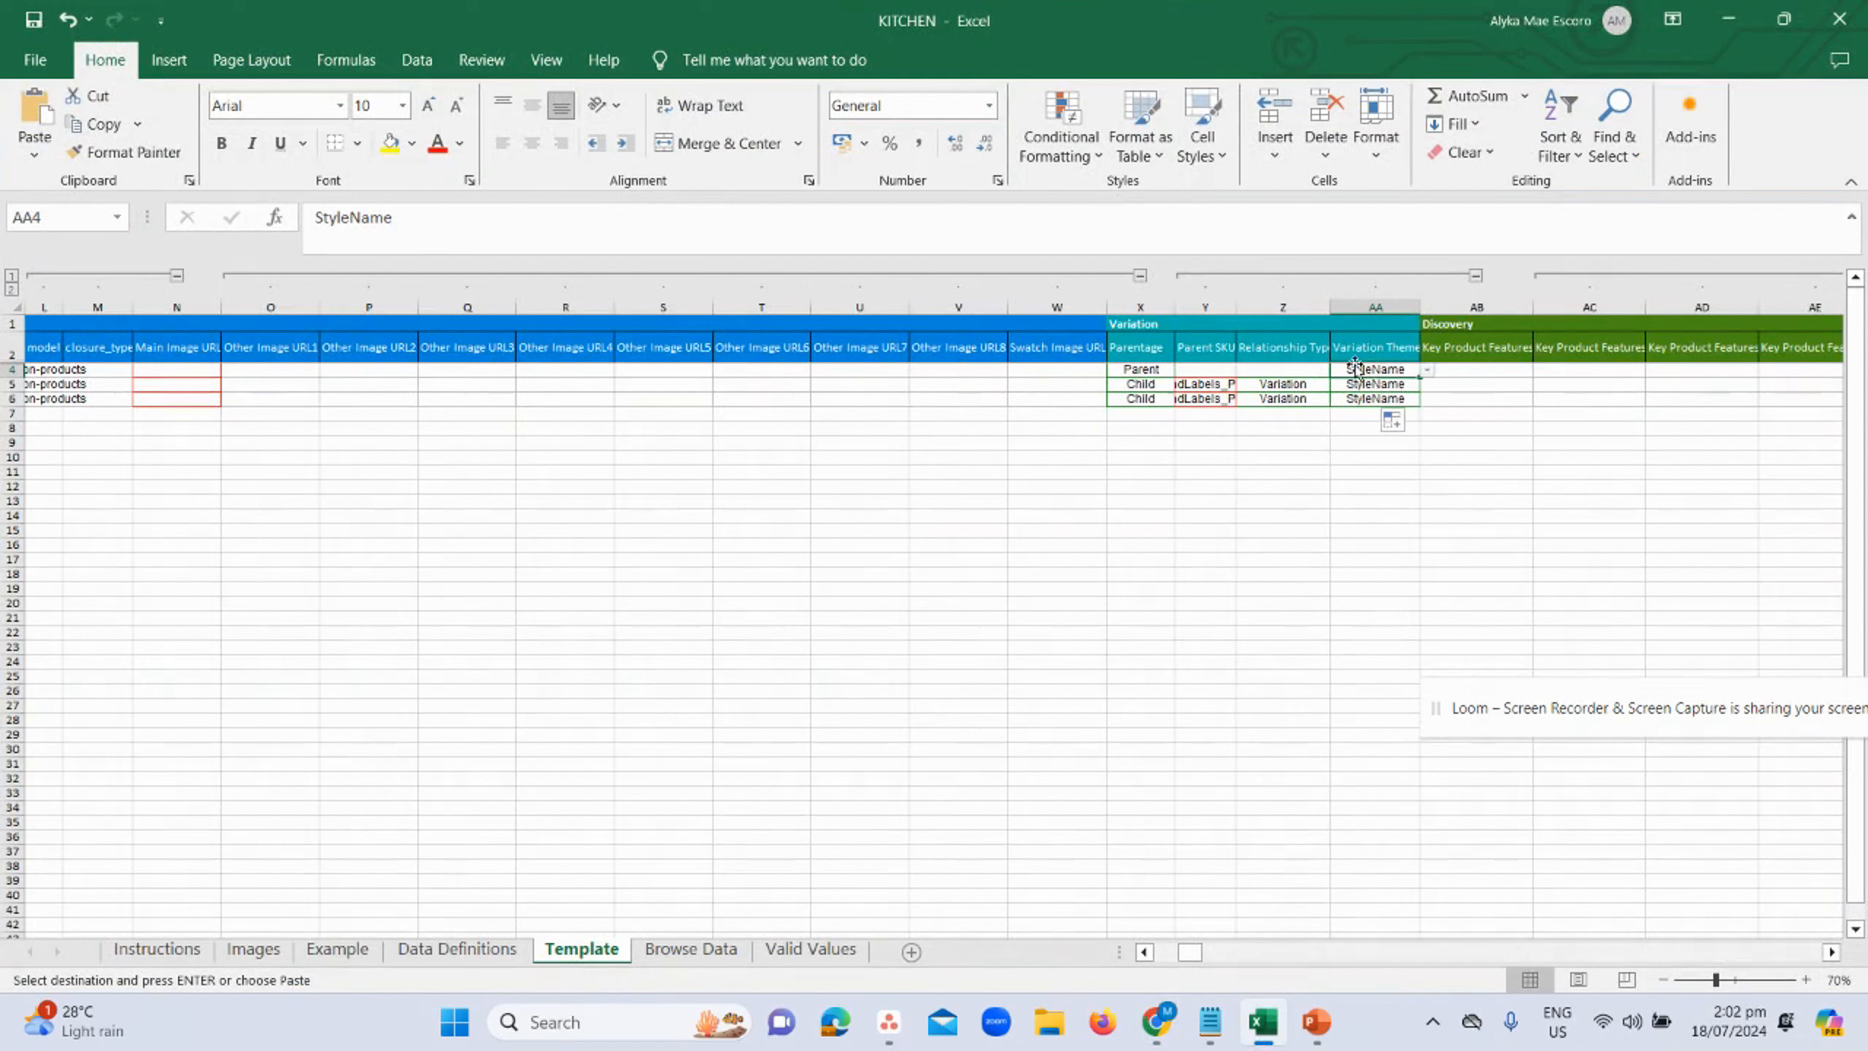
type("Color")
key("Return")
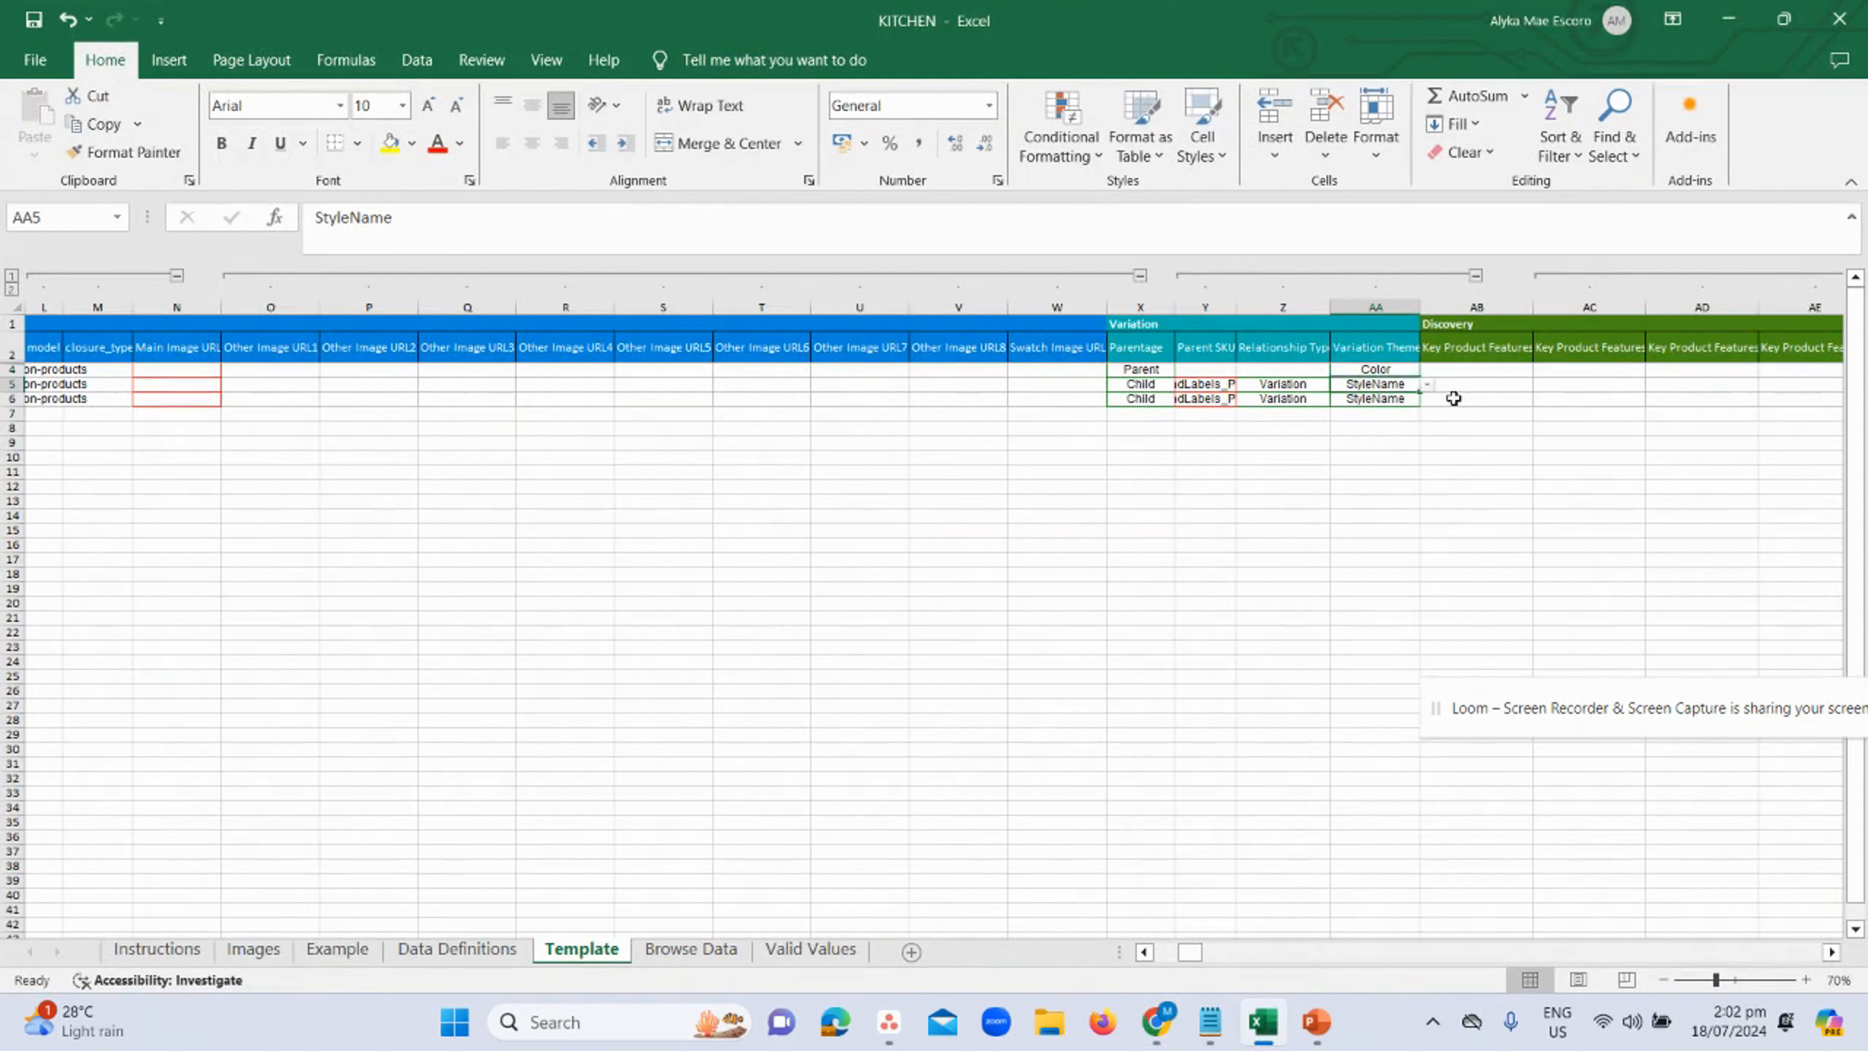
left_click(1387, 372)
mouse_move(1414, 380)
left_mouse_down()
mouse_move(1420, 421)
mouse_move(1413, 376)
mouse_move(1427, 402)
left_mouse_up()
- Look through the Discovery section's column headers from Key Product Features onward for the Color column
left_click(1514, 395)
key("Right")
key("Right")
key("Right")
key("Right")
key("Right")
key("Right")
key("Right")
key("Right")
key("Right")
key("Right")
key("Right")
key("Right")
key("Right")
key("Right")
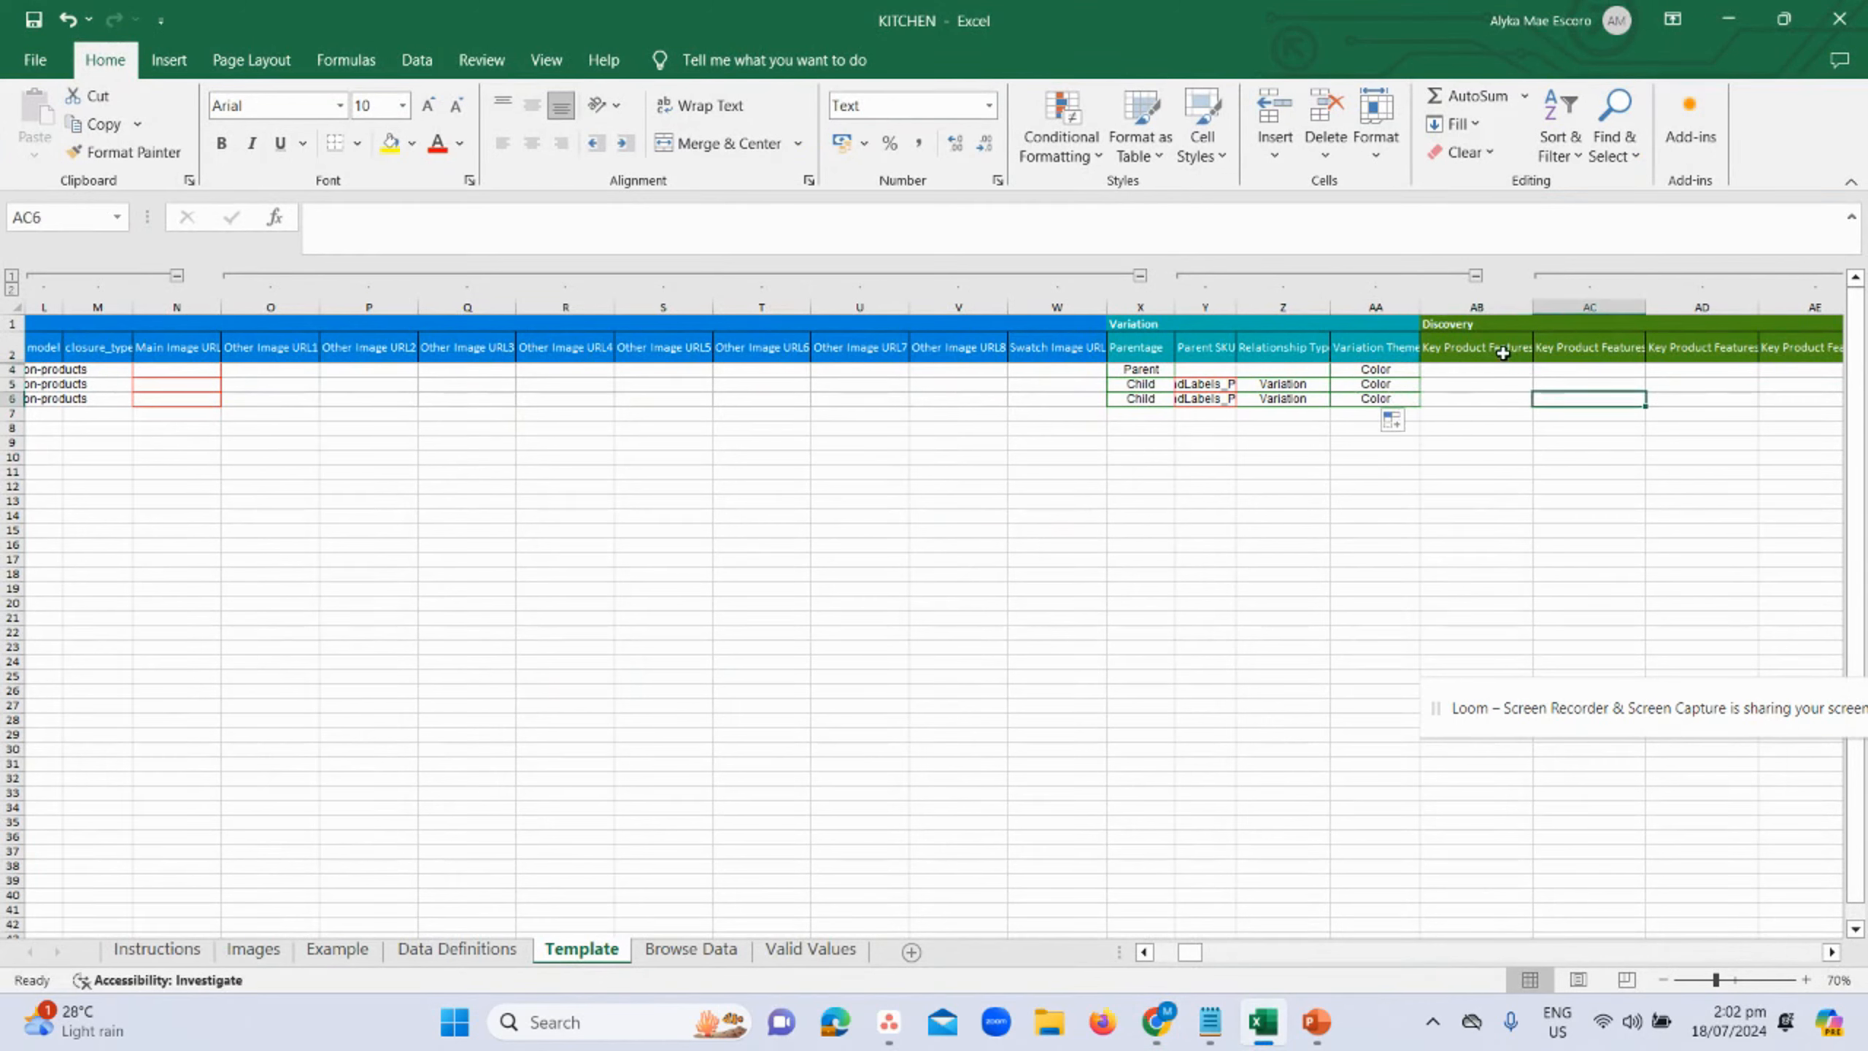
key("Right")
key("Right")
key("Right")
key("Right")
key("Right")
key("Right")
key("Right")
key("Right")
key("Right")
key("Right")
key("Right")
key("Right")
key("Right")
key("Right")
key("Right")
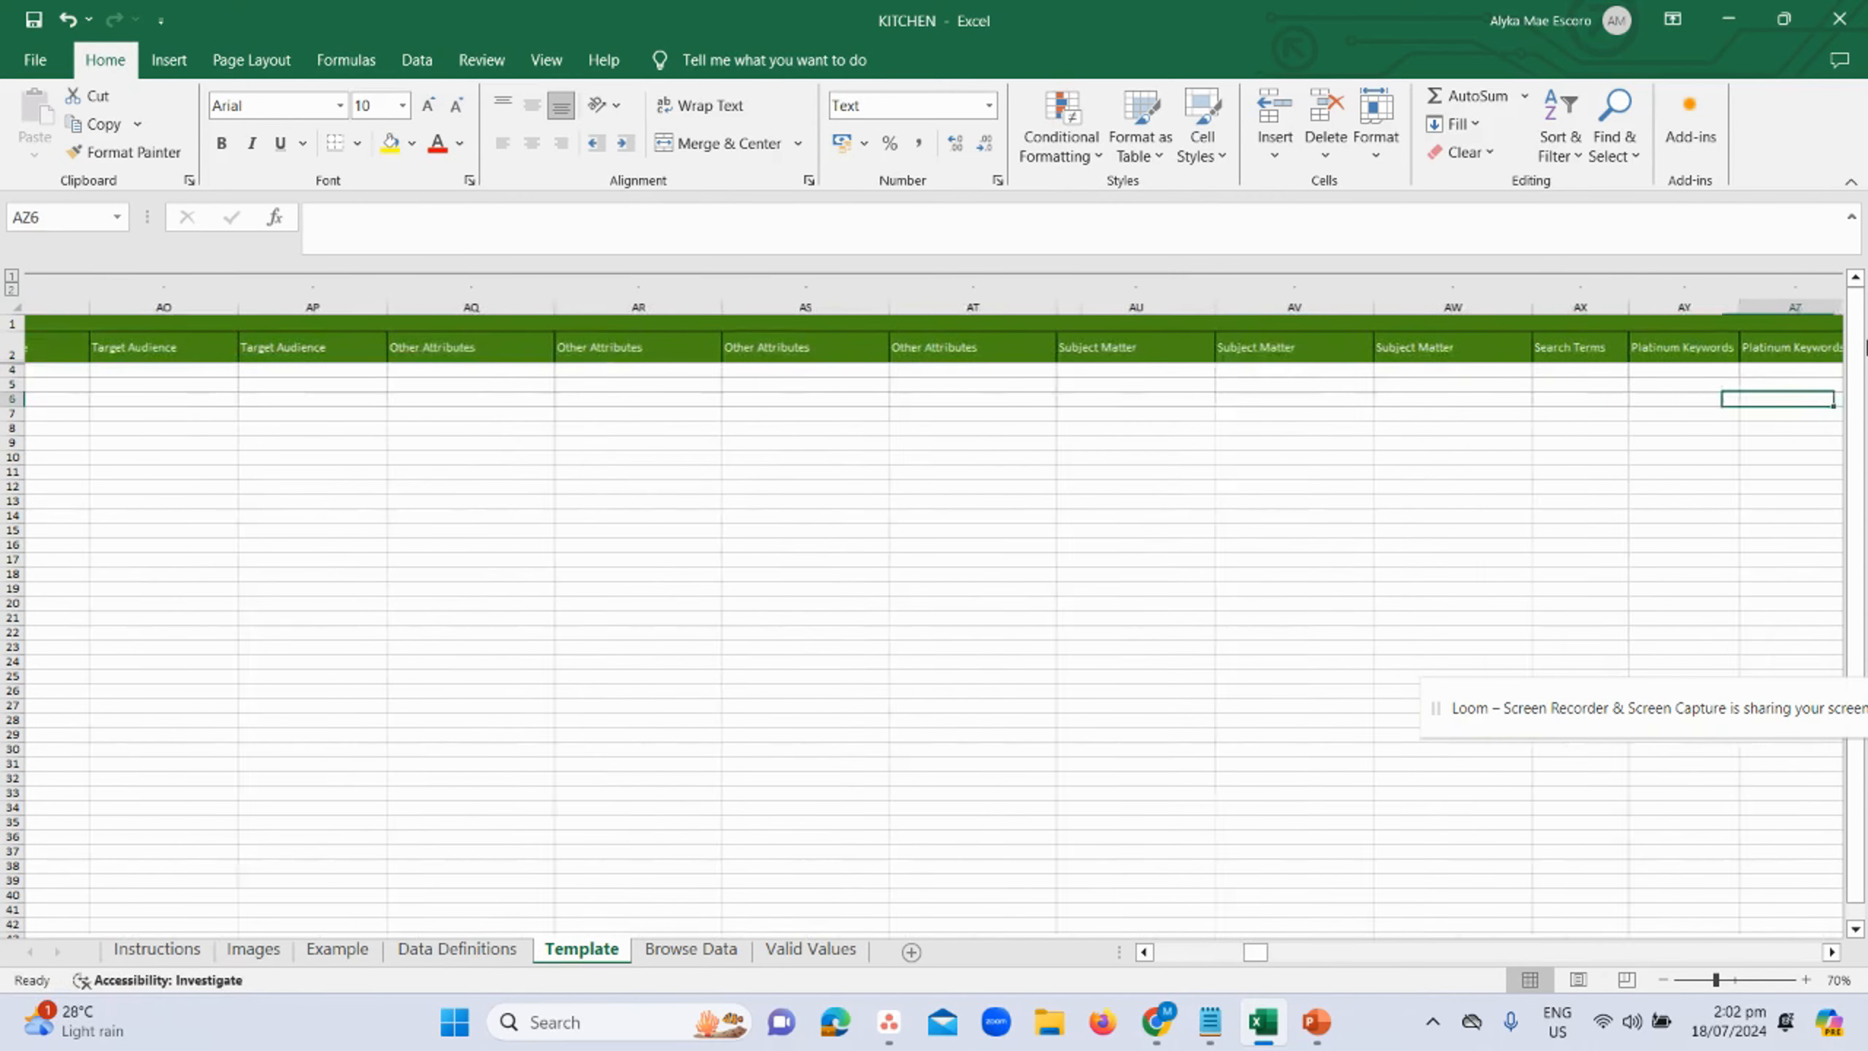
- Search the Template sheet for "color", go to the Color column, and select the first child row's cell, BL5
key("ctrl+f")
type("olor")
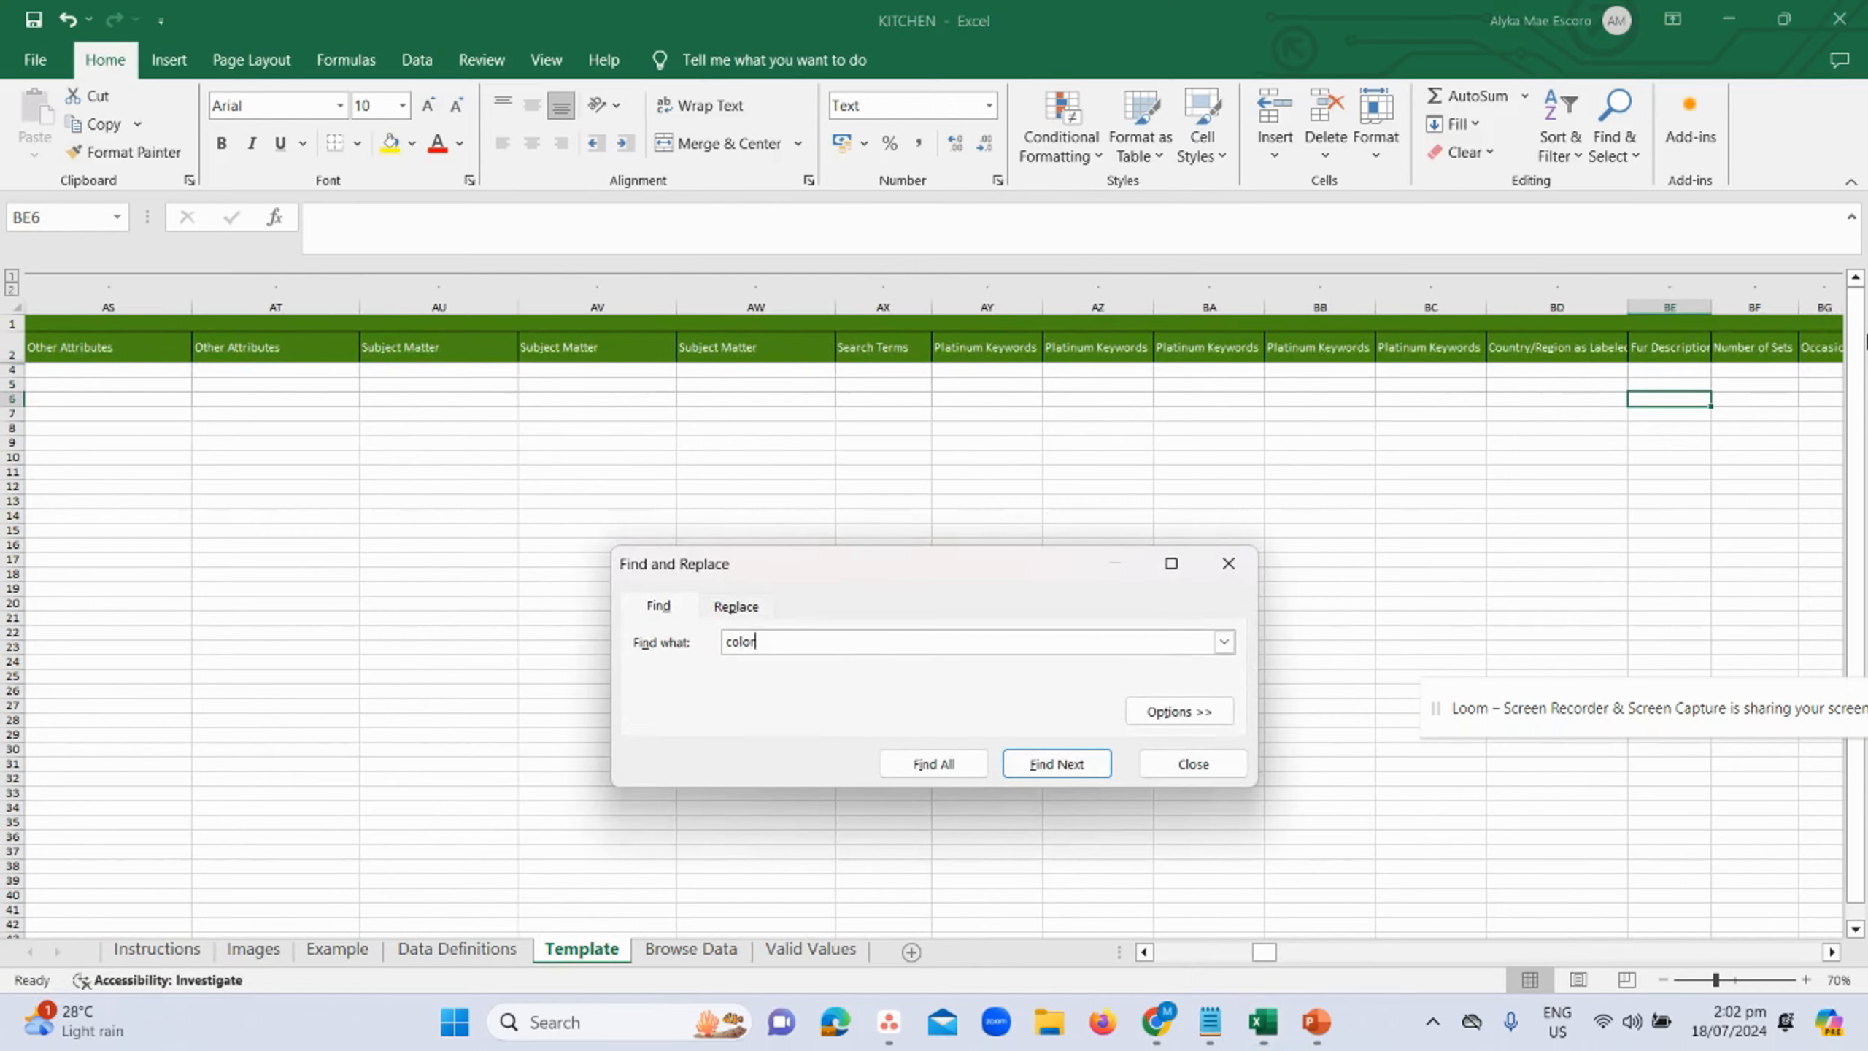
key("Return")
key("Return")
key("Return")
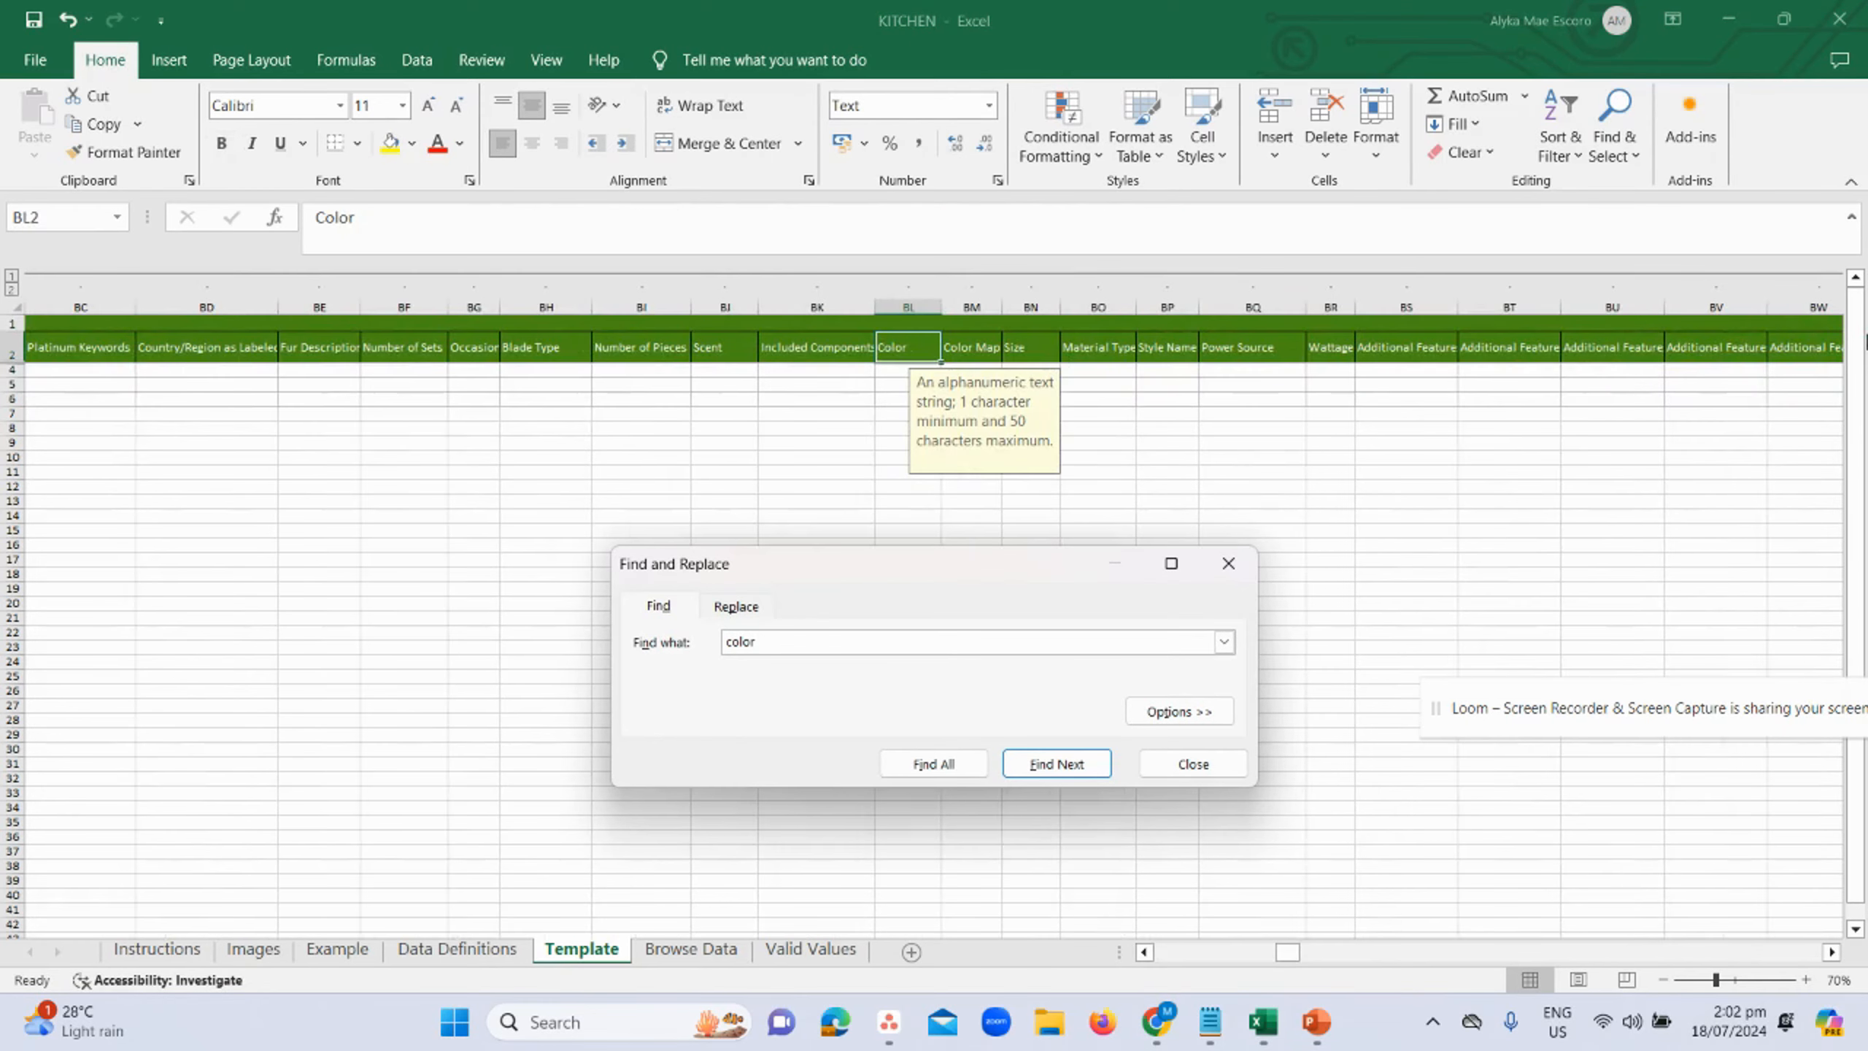
key("Escape")
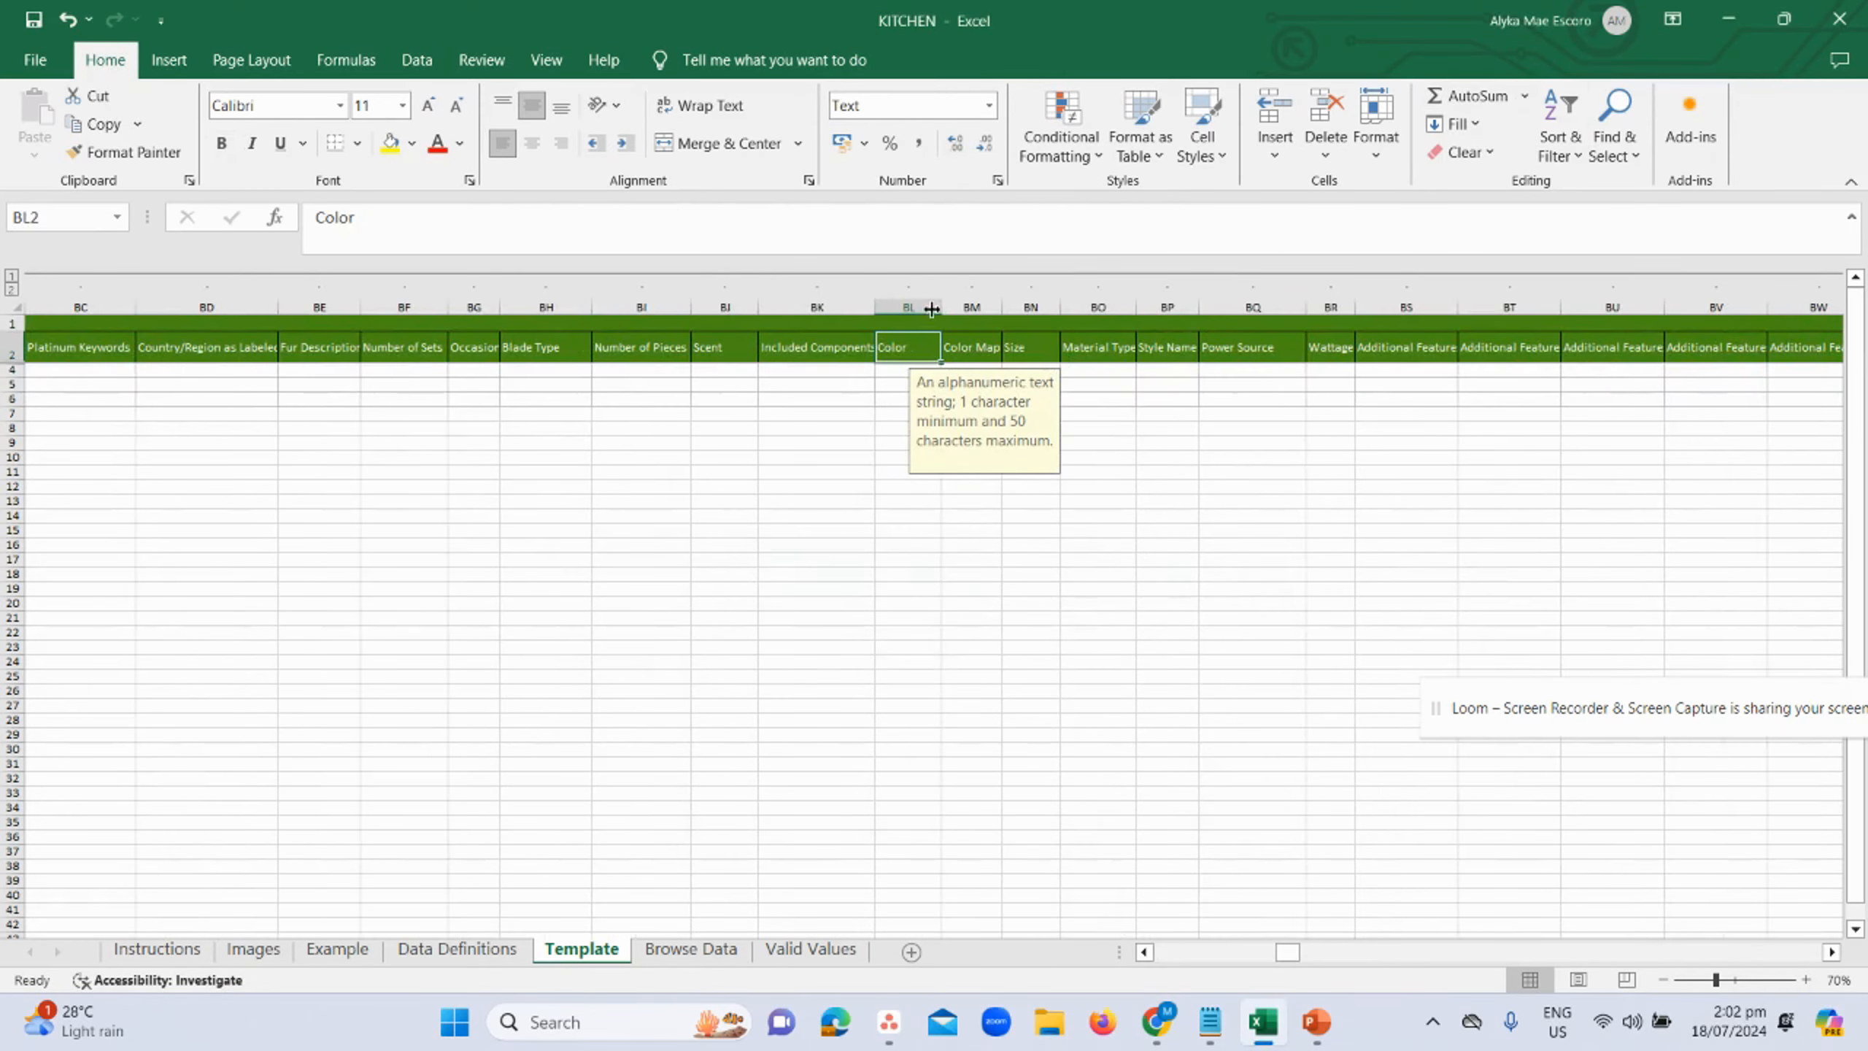
left_click(909, 383)
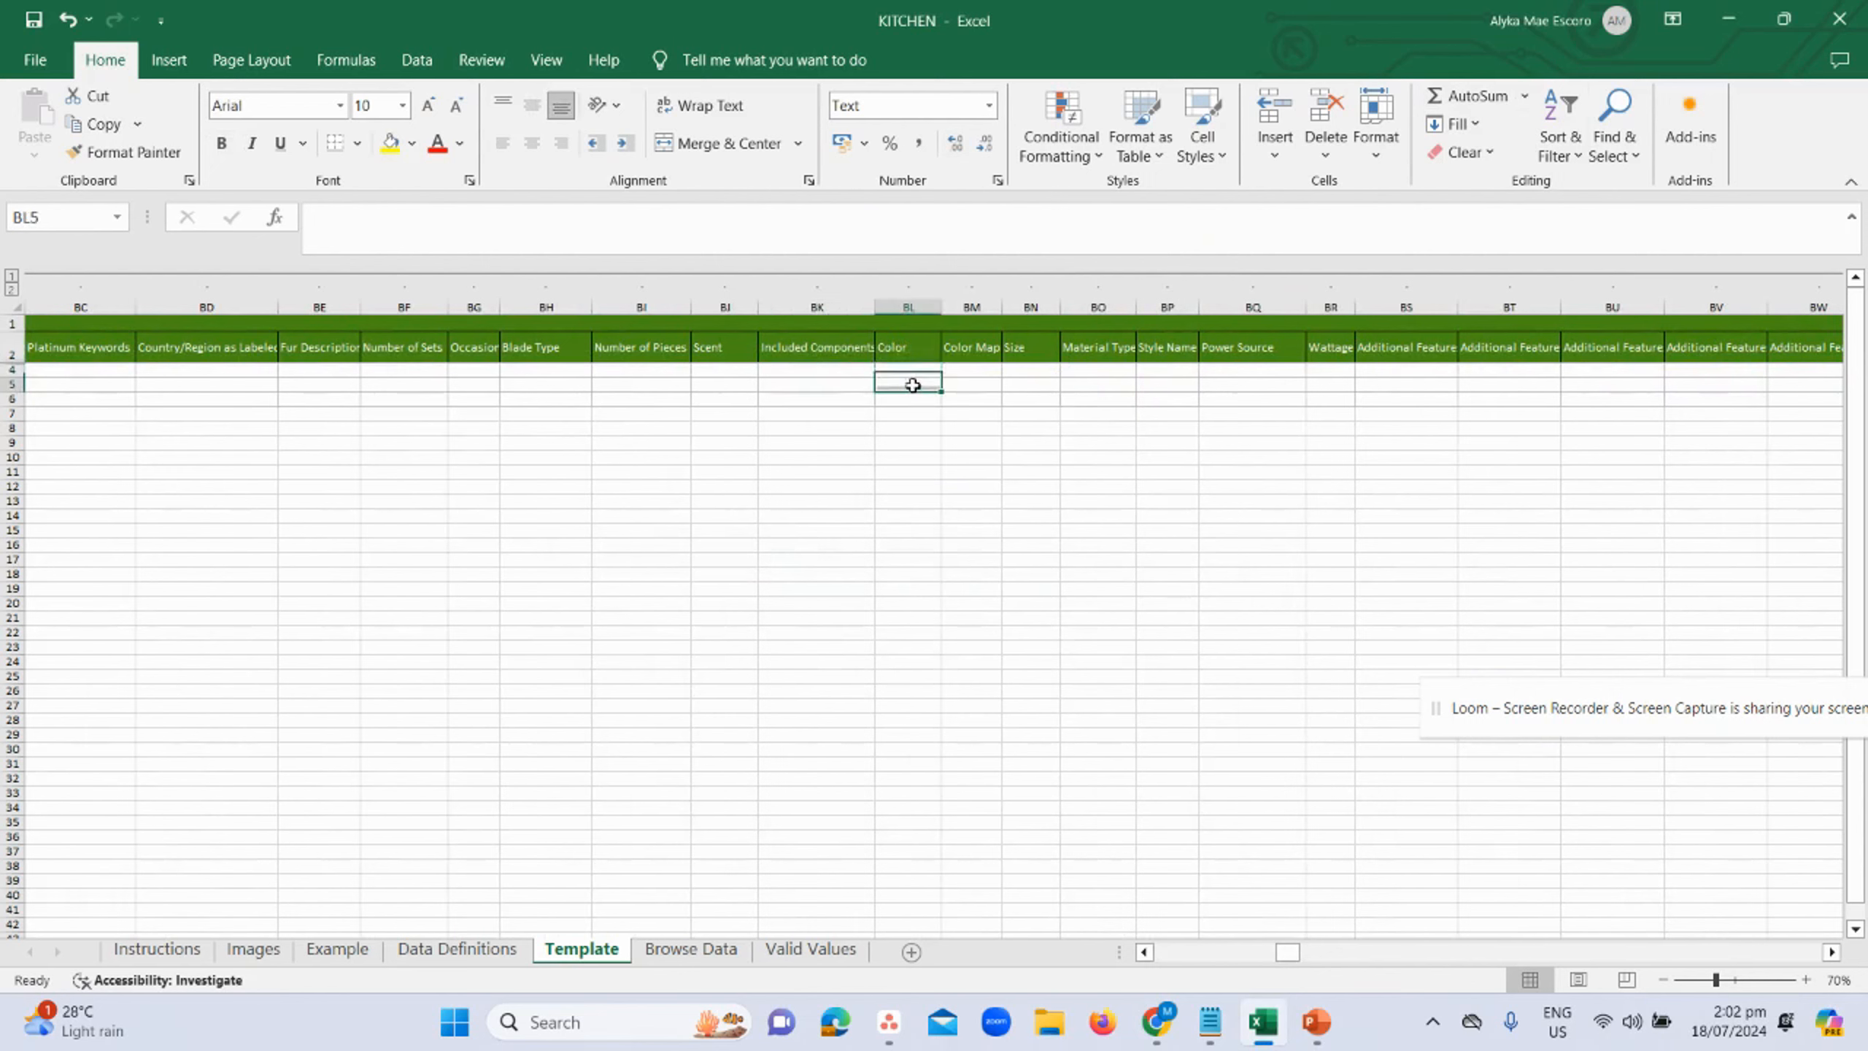
key("Up")
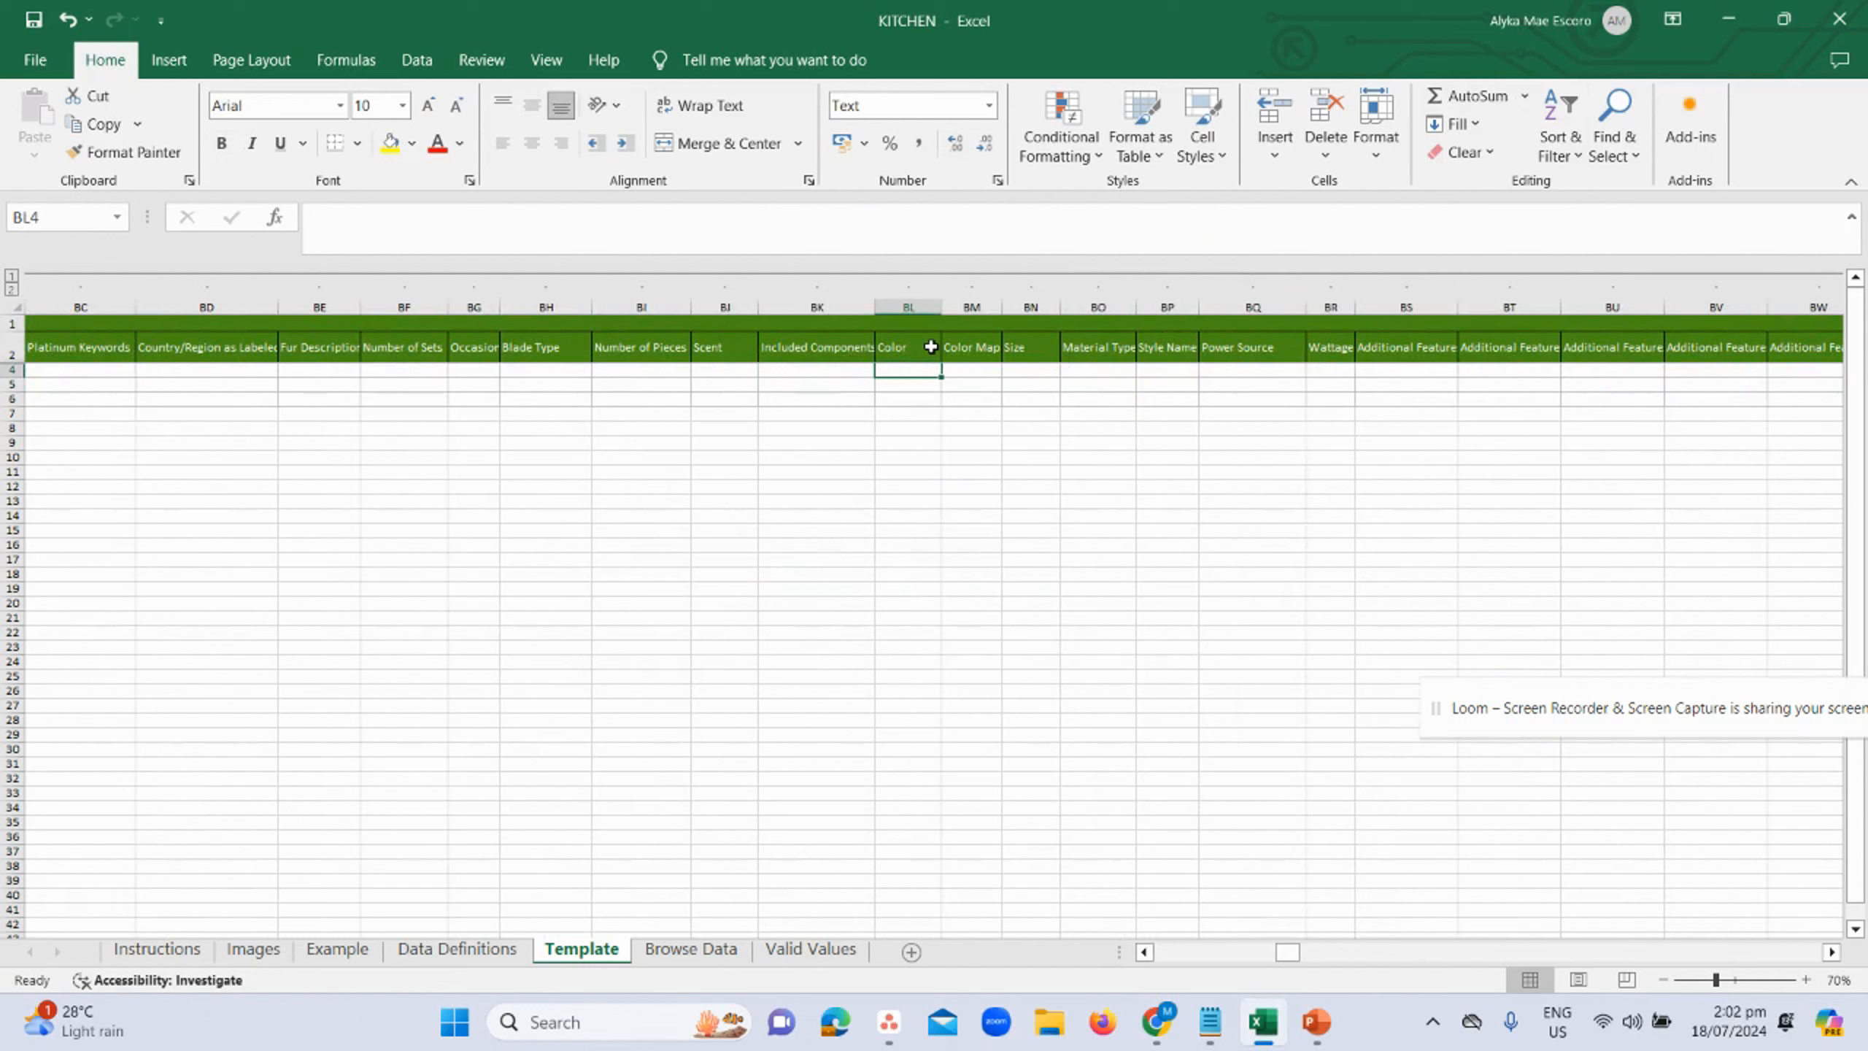
left_click(930, 347)
key("Down")
- Copy the color Black from the black spice labels' Amazon product page and return to the KITCHEN workbook
key("alt+Tab")
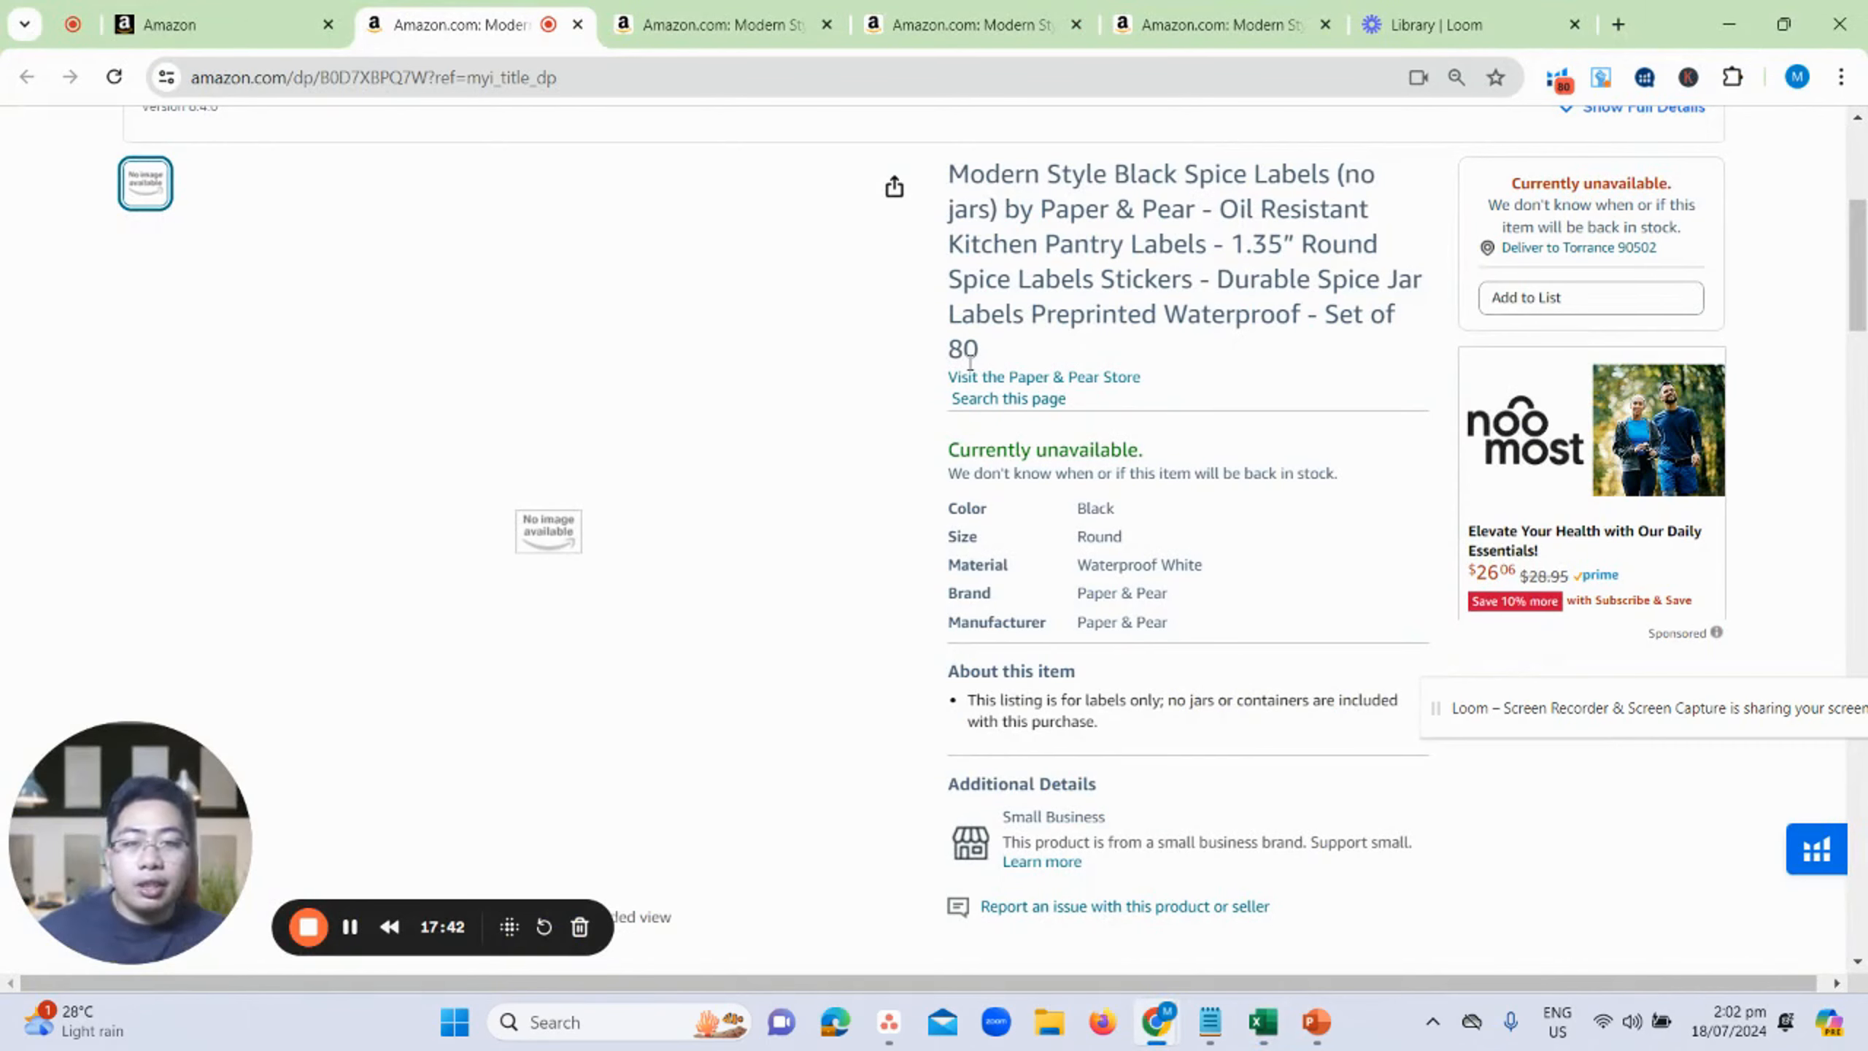
double_click(1089, 513)
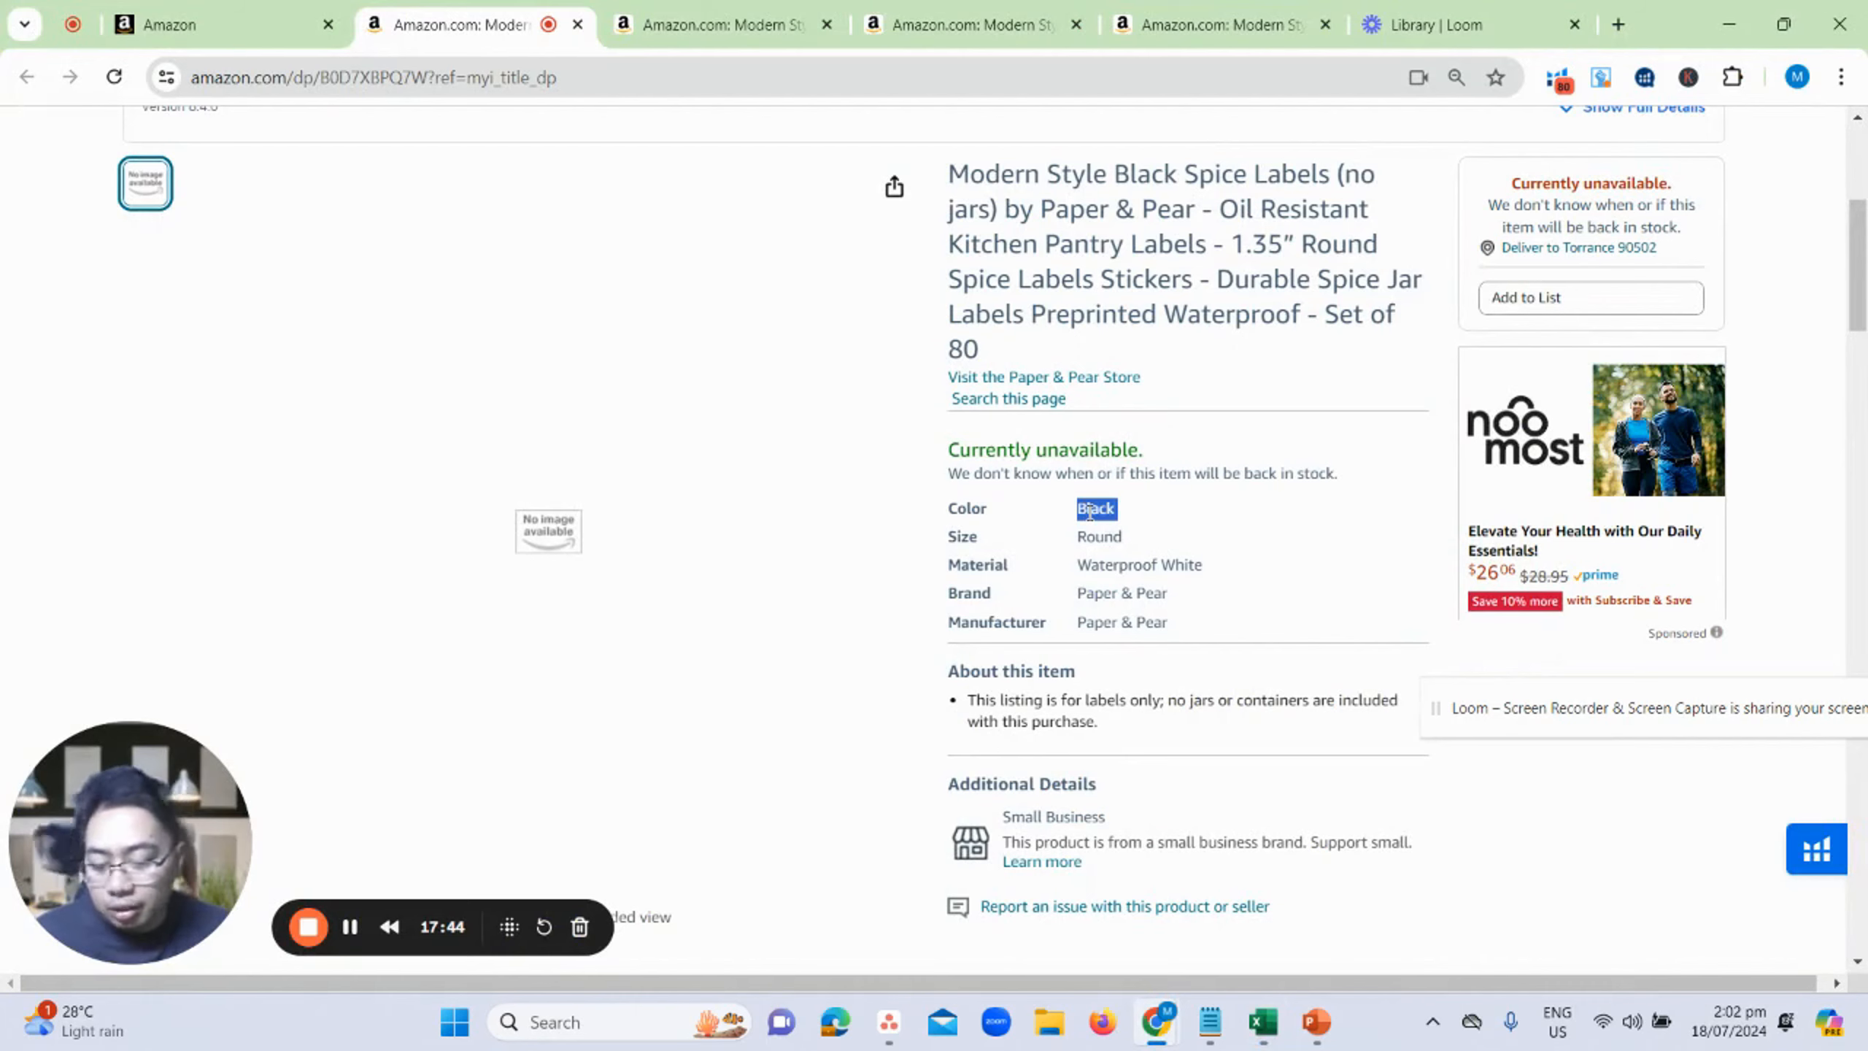
key("alt+Tab")
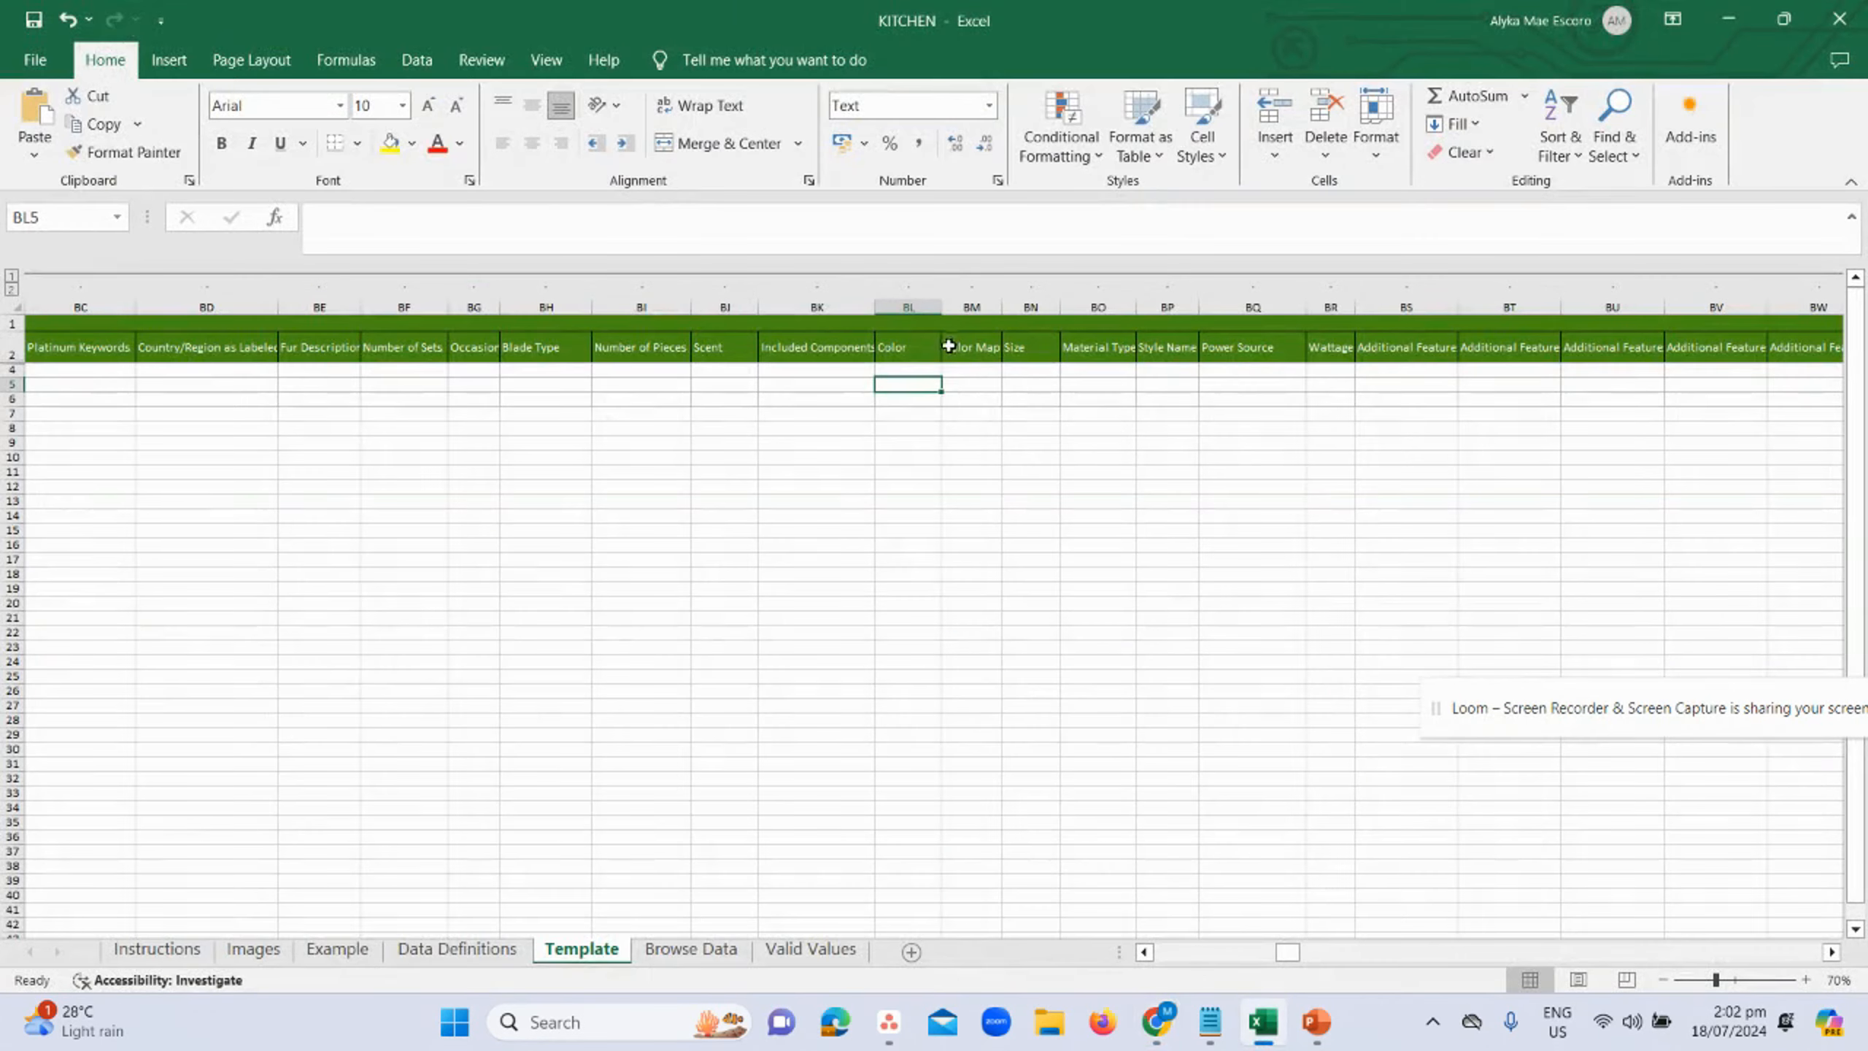
- Copy the ASIN of SKU HT-122Q-ULK4 from Manage Inventory in the browser and check it against the black spice labels' product page
key("alt+Tab")
left_click(237, 13)
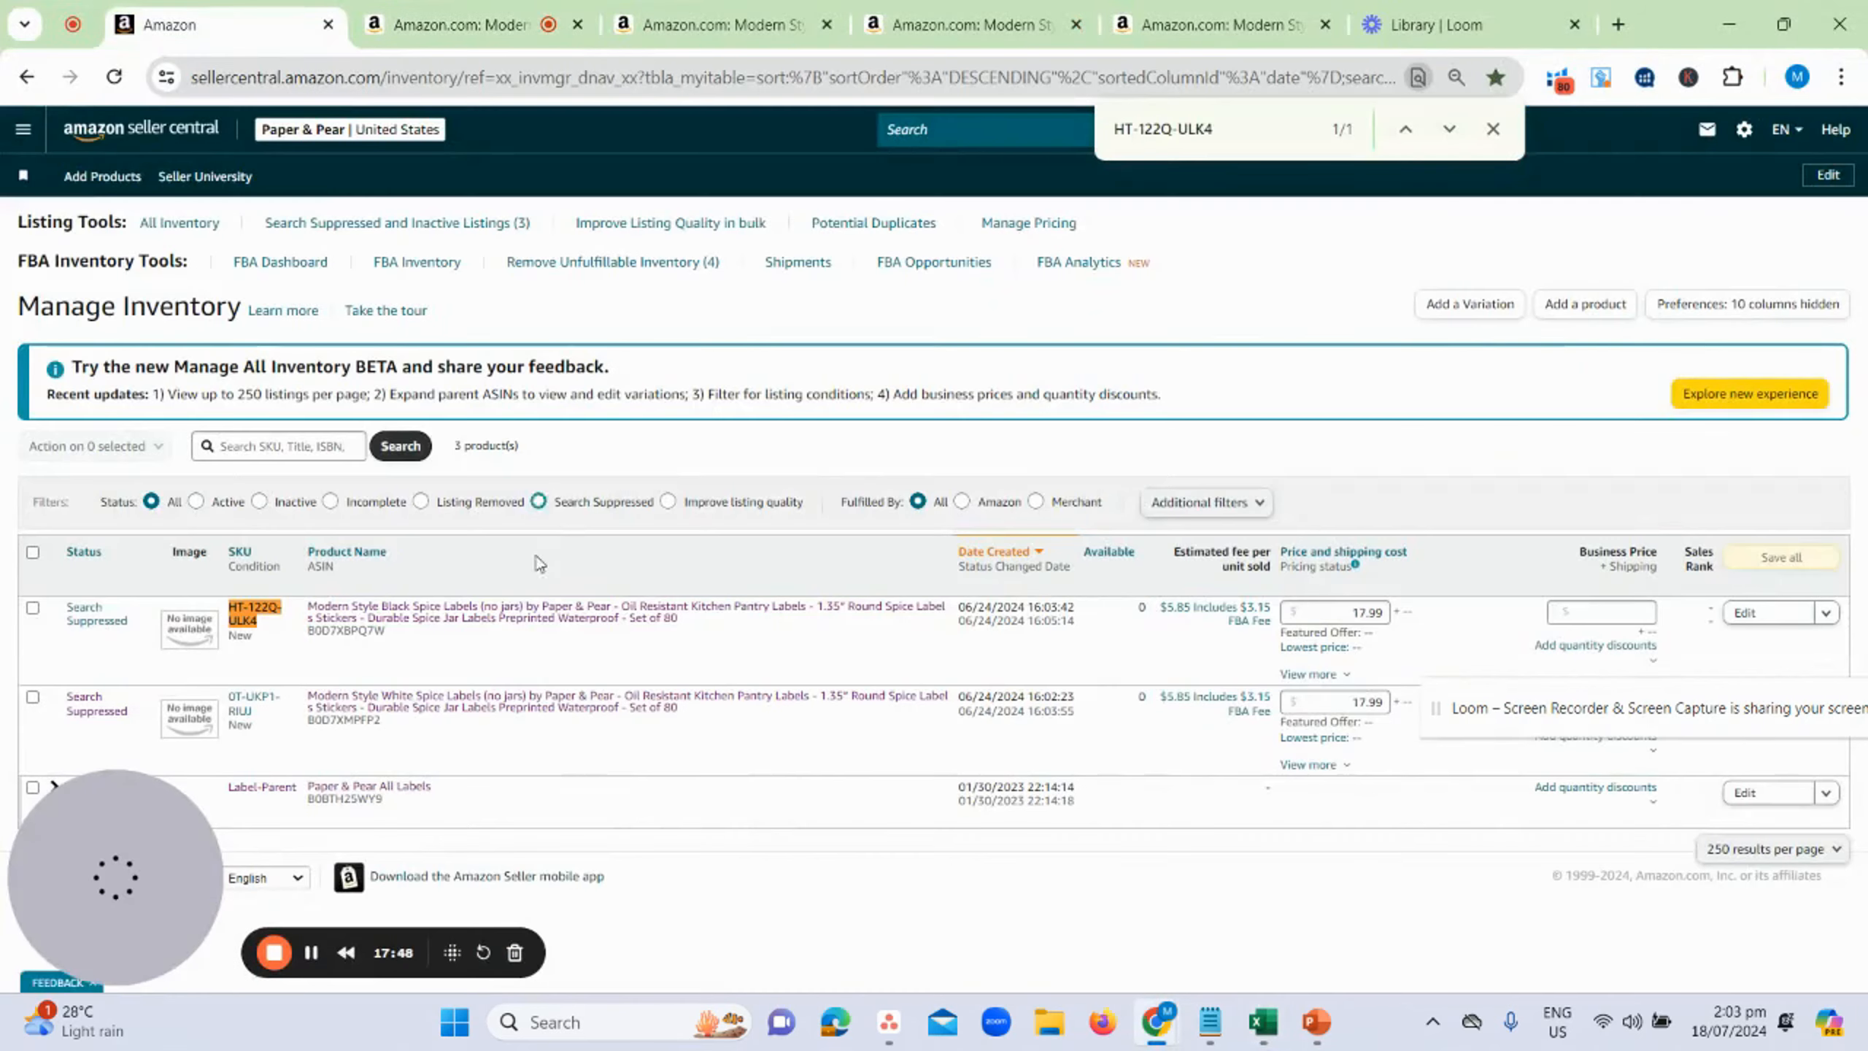
left_click(368, 605)
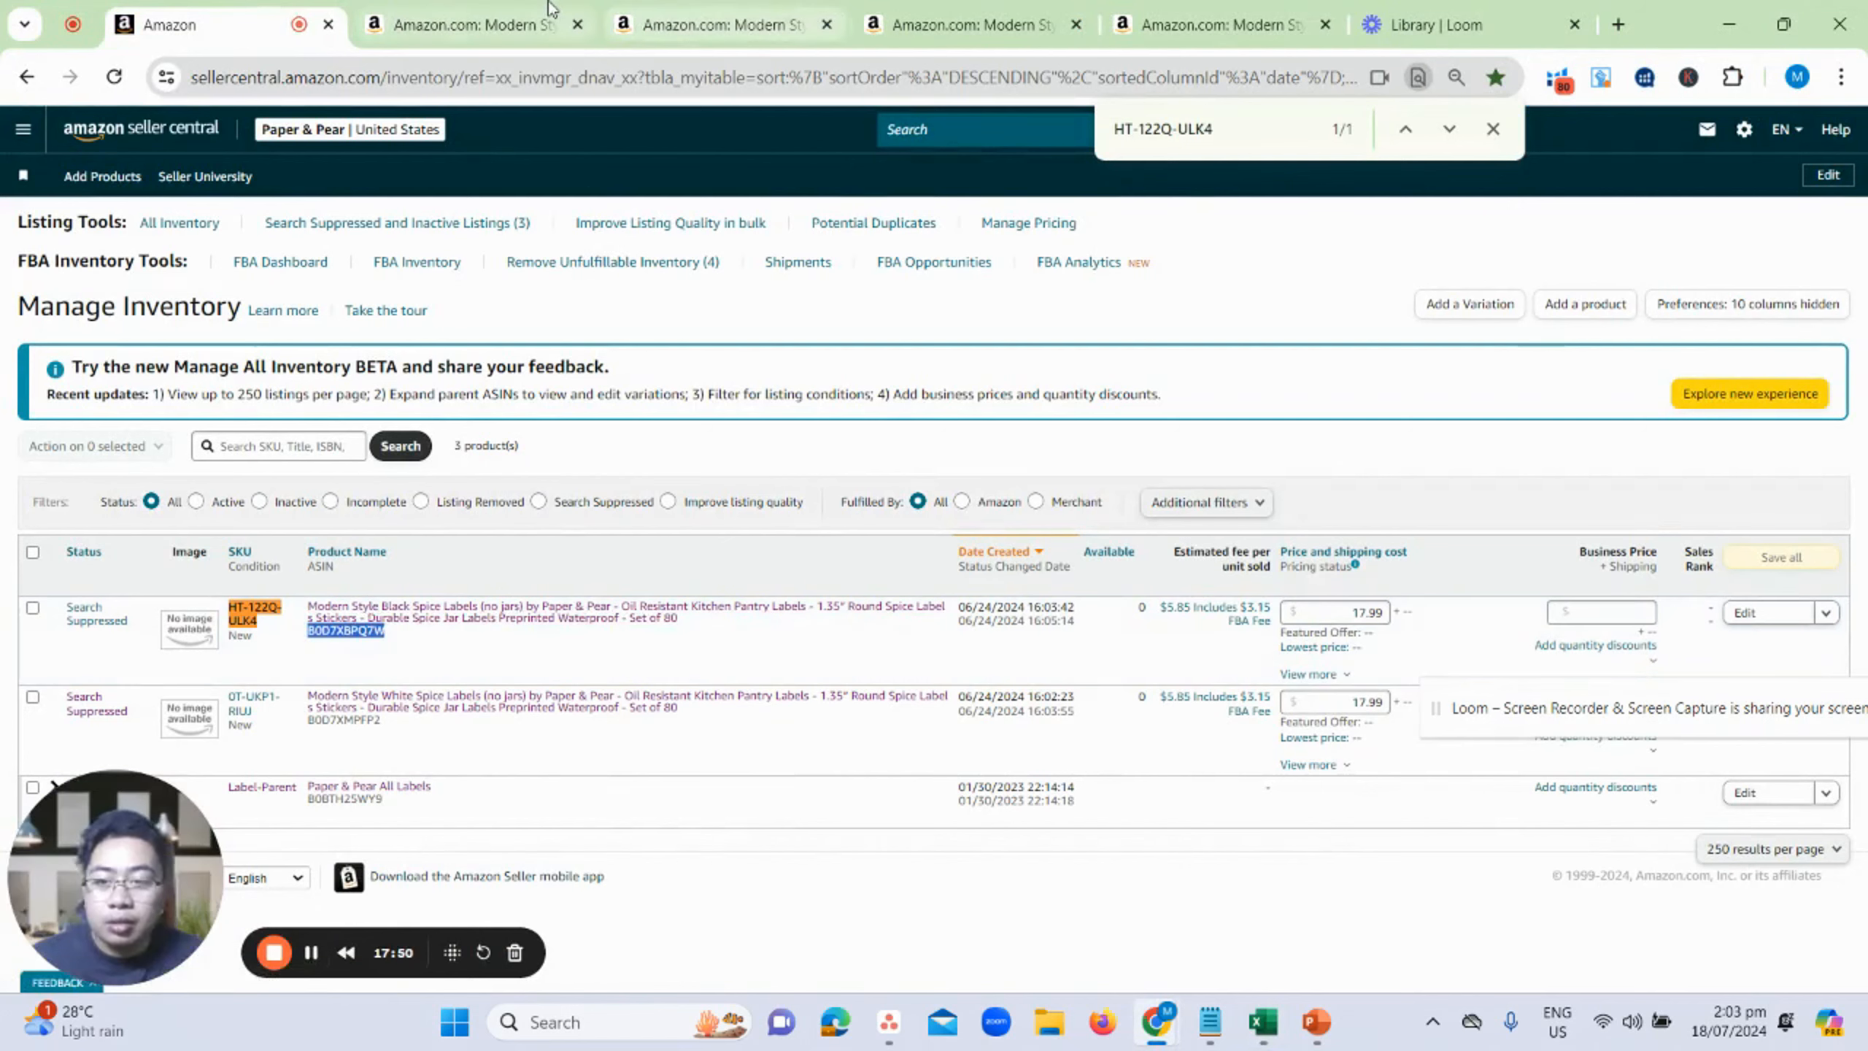
key("ctrl+f")
type("B0D7XBPQ7W")
scroll(1104, 570, "down", 3)
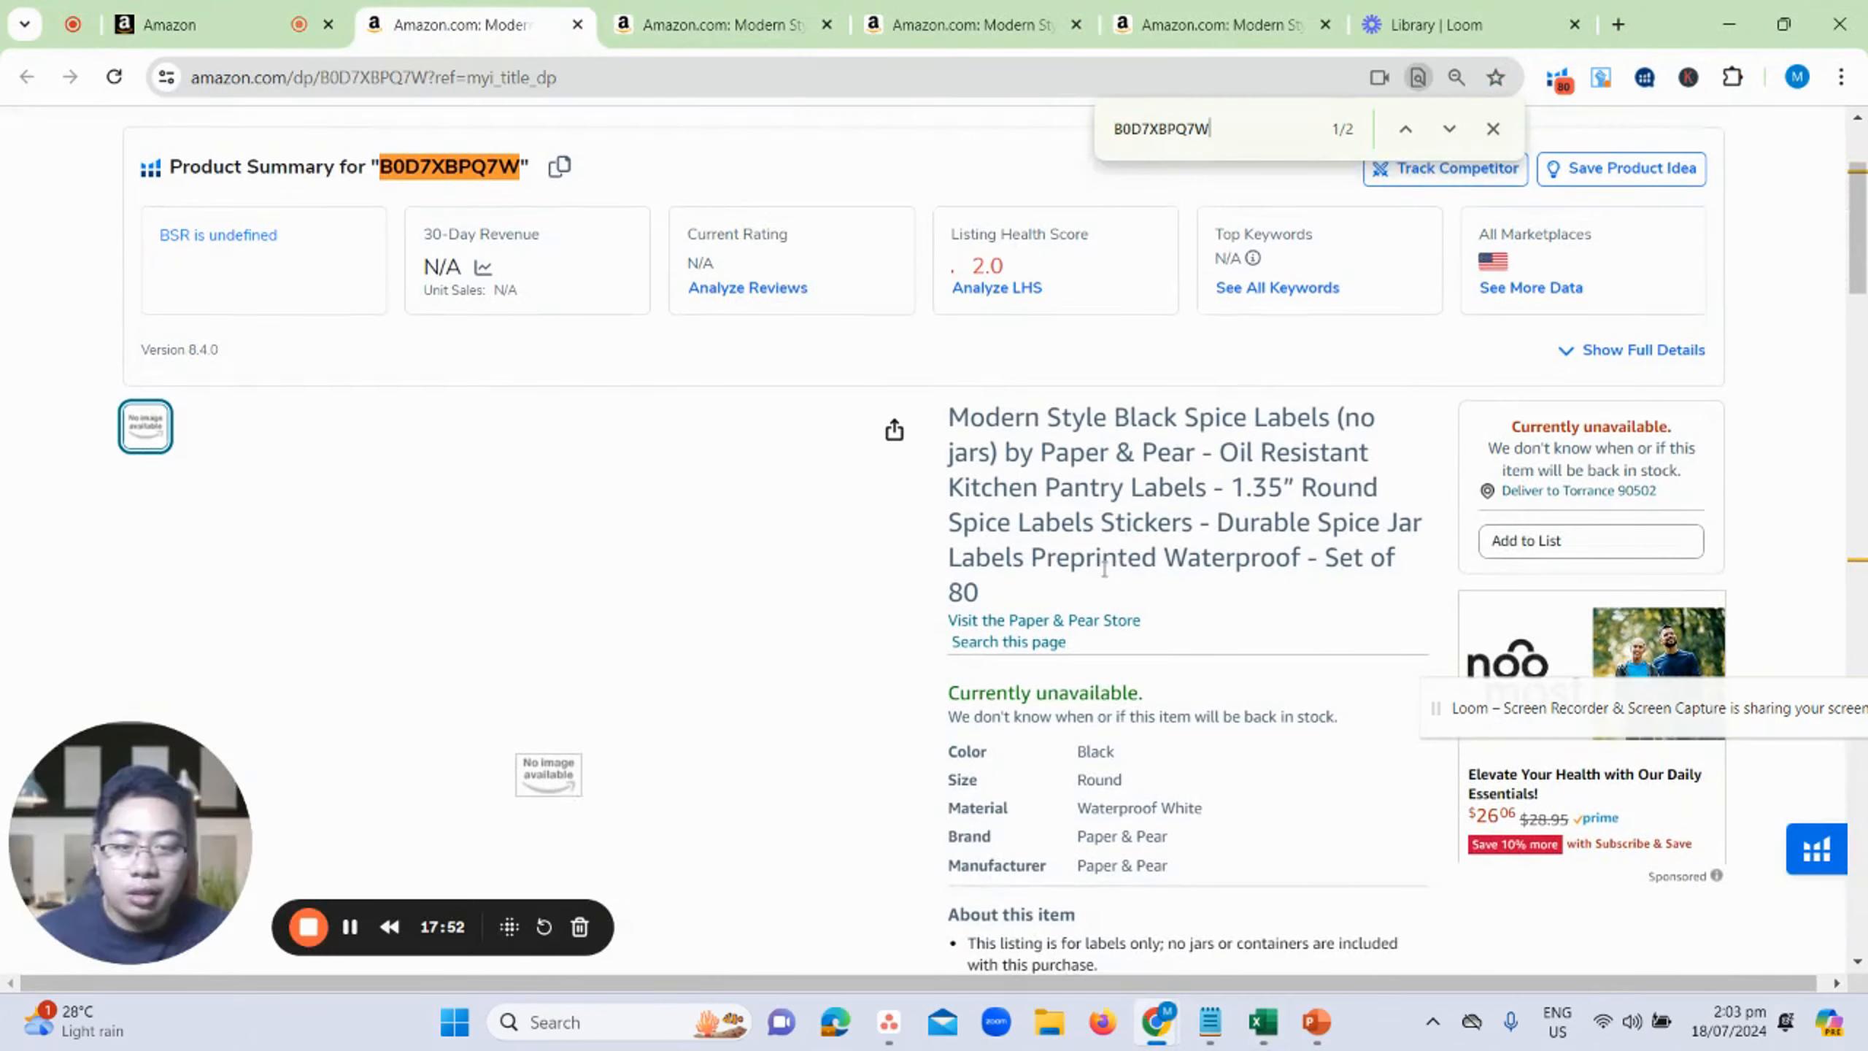
- Copy Black and White from the two product pages into the child rows' Color cells, BL5 and BL6, in the KITCHEN workbook
double_click(1094, 751)
key("alt+Tab")
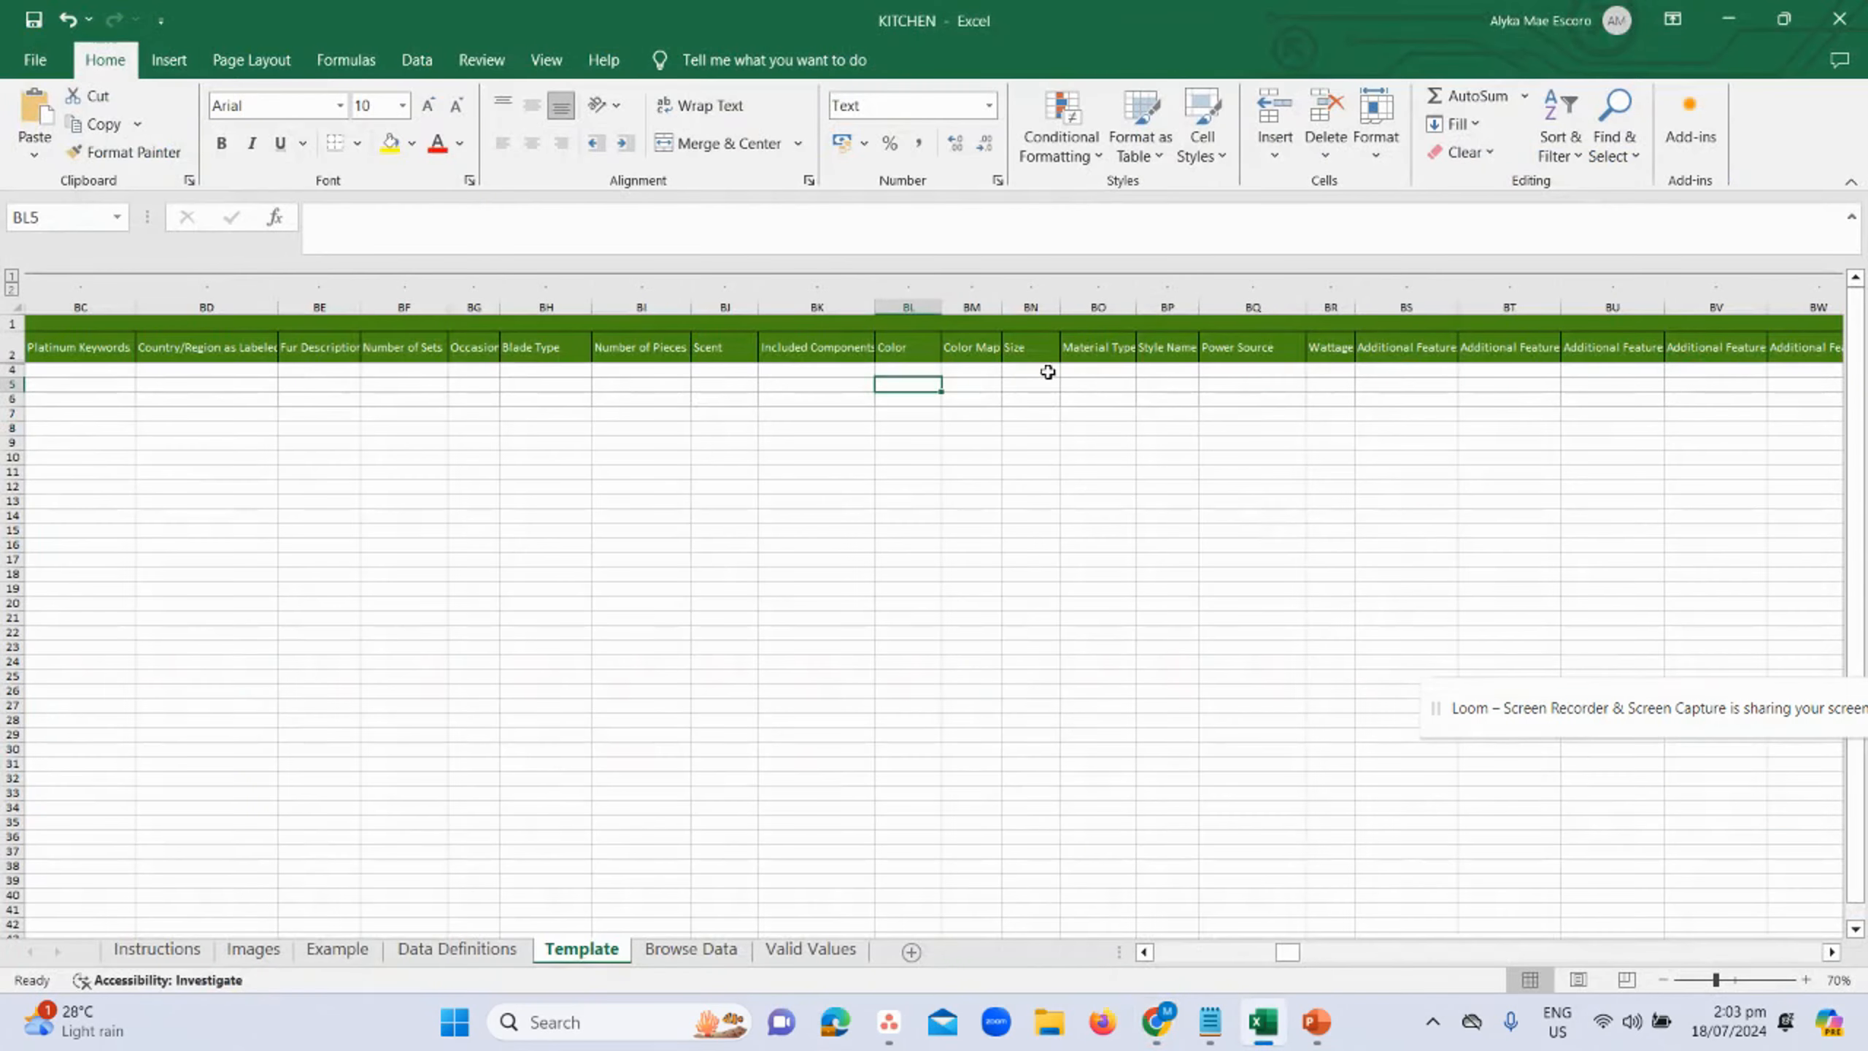
key("alt+Tab")
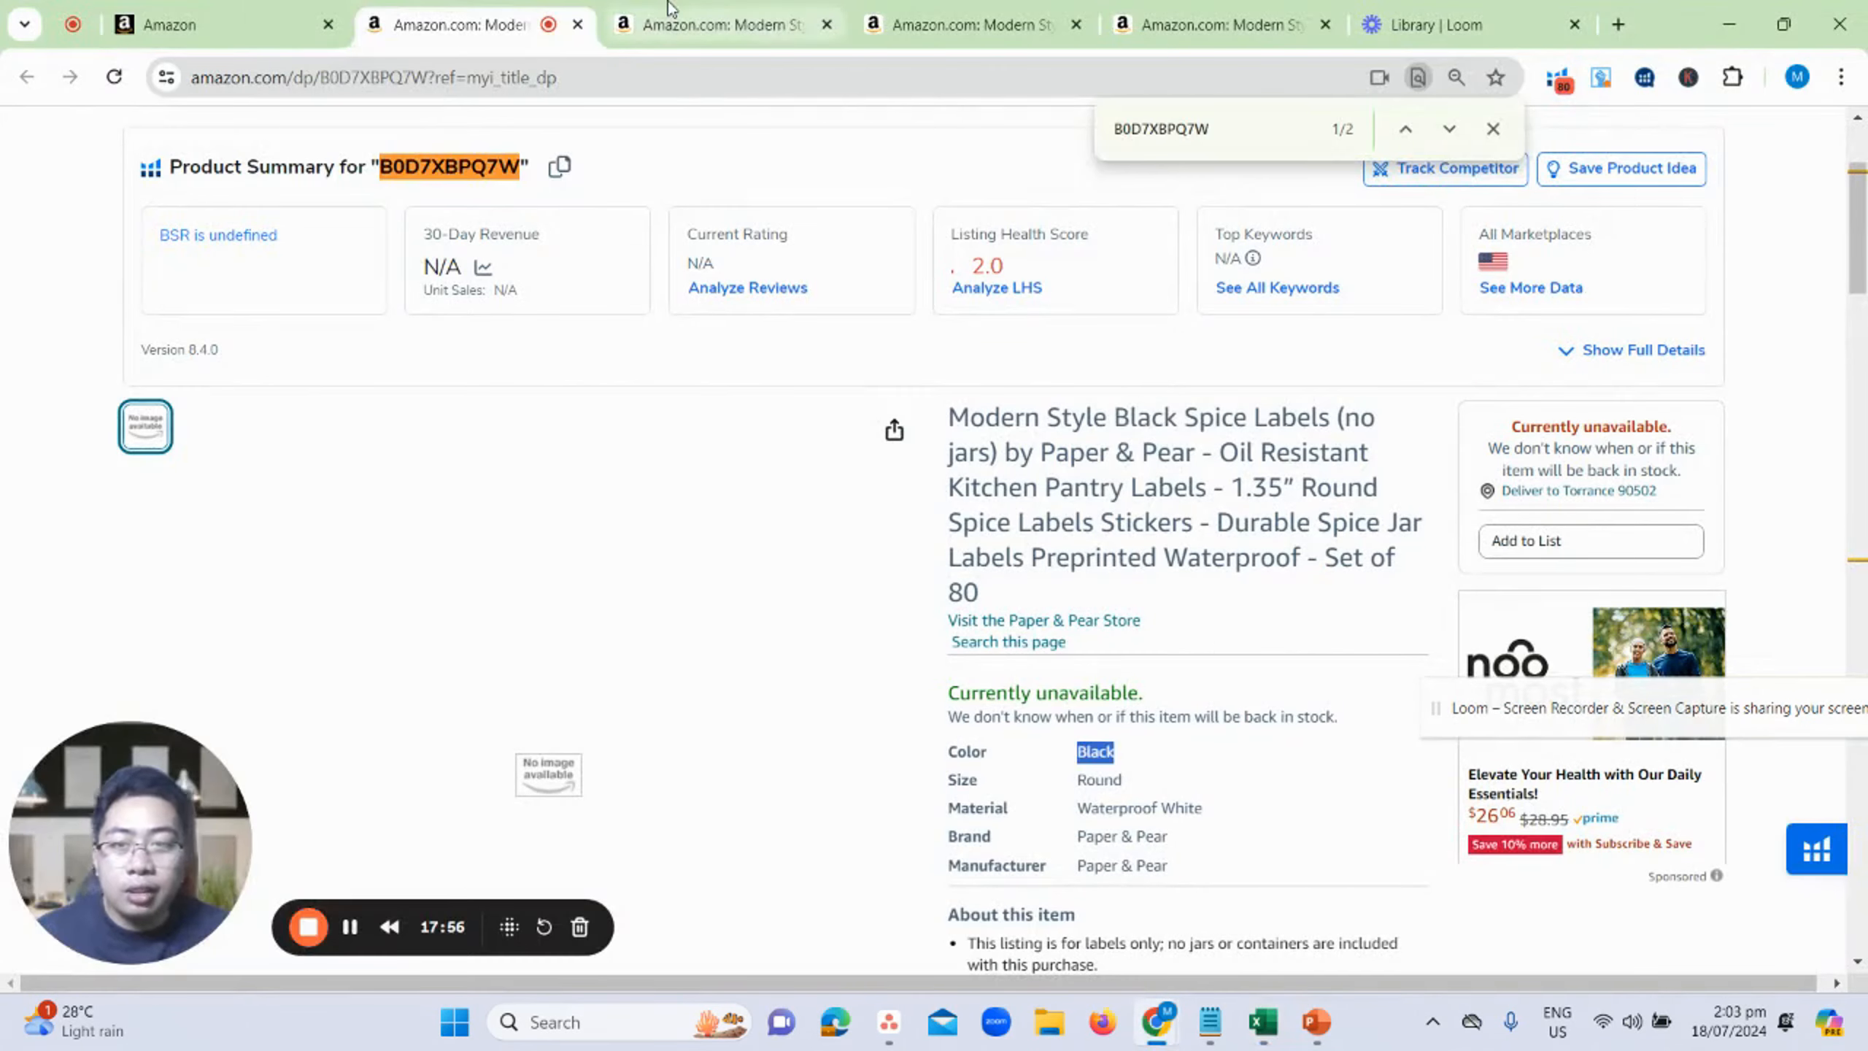
key("ctrl+Tab")
double_click(1097, 750)
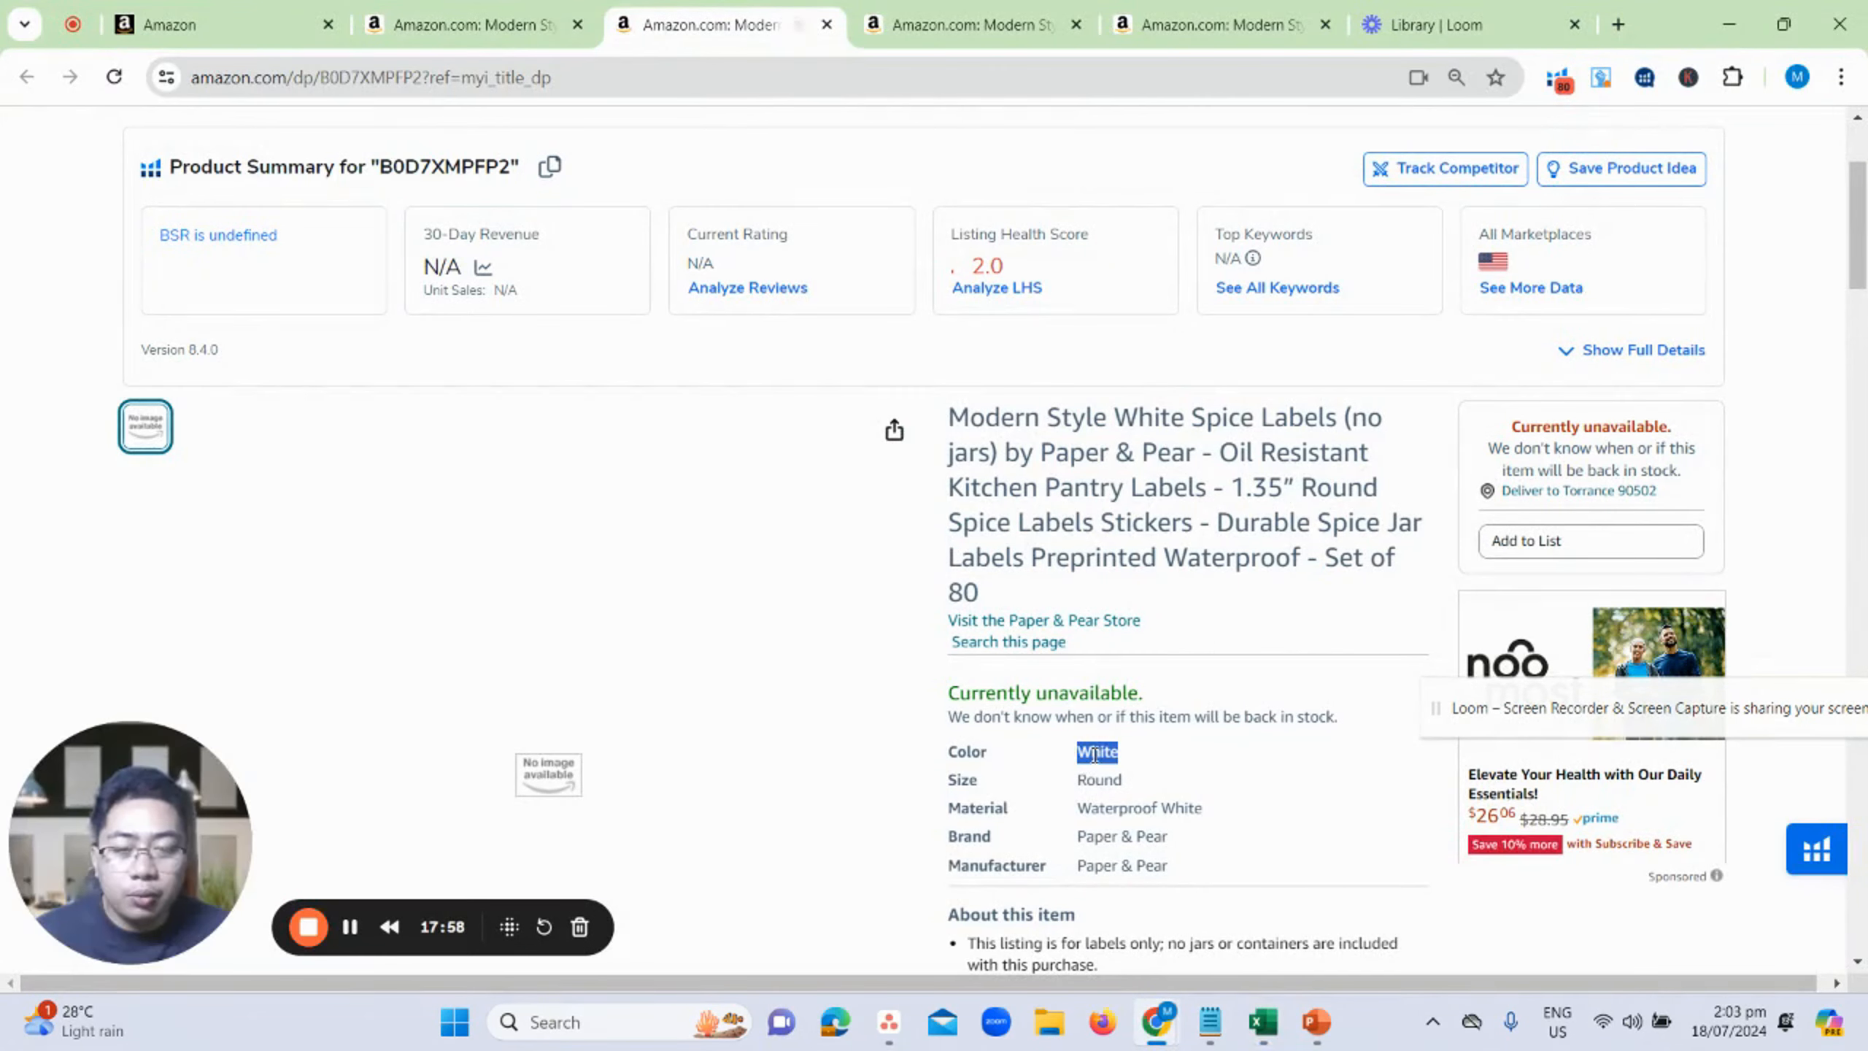
key("alt+Tab")
left_click(913, 402)
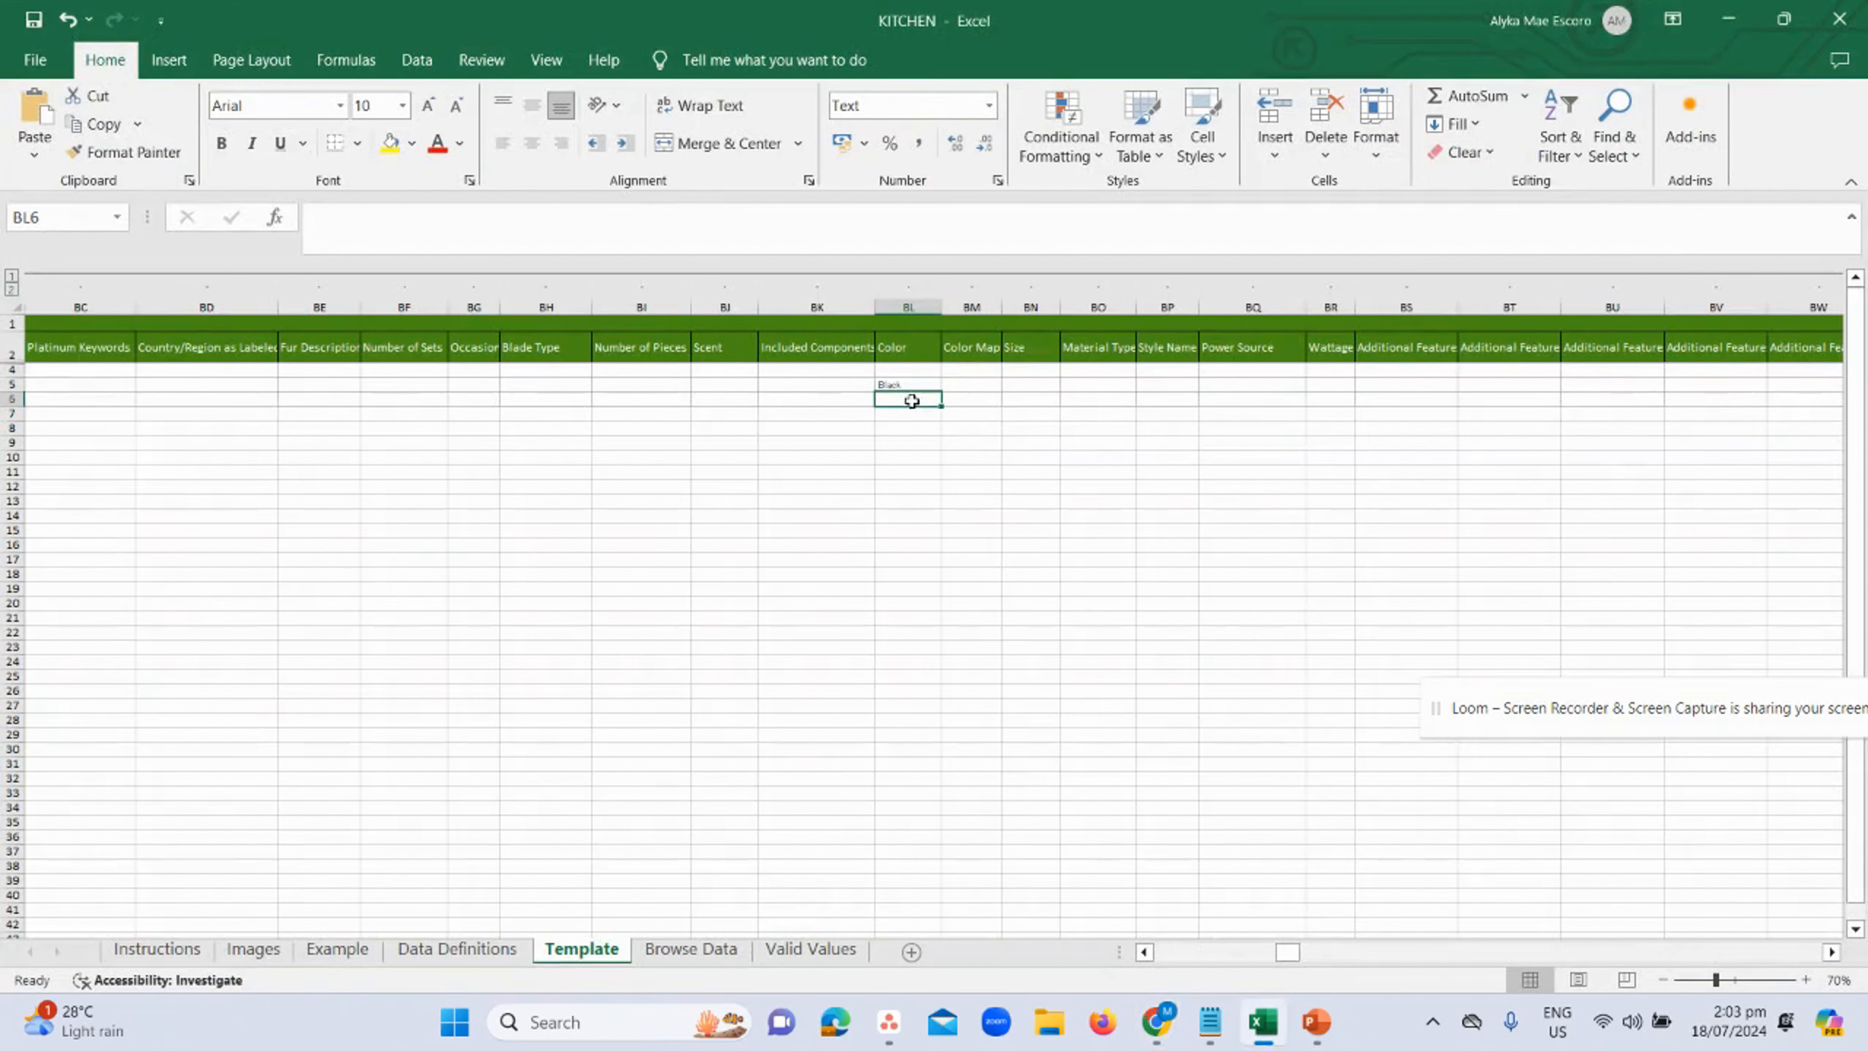
left_click(1233, 410)
left_click(1022, 412)
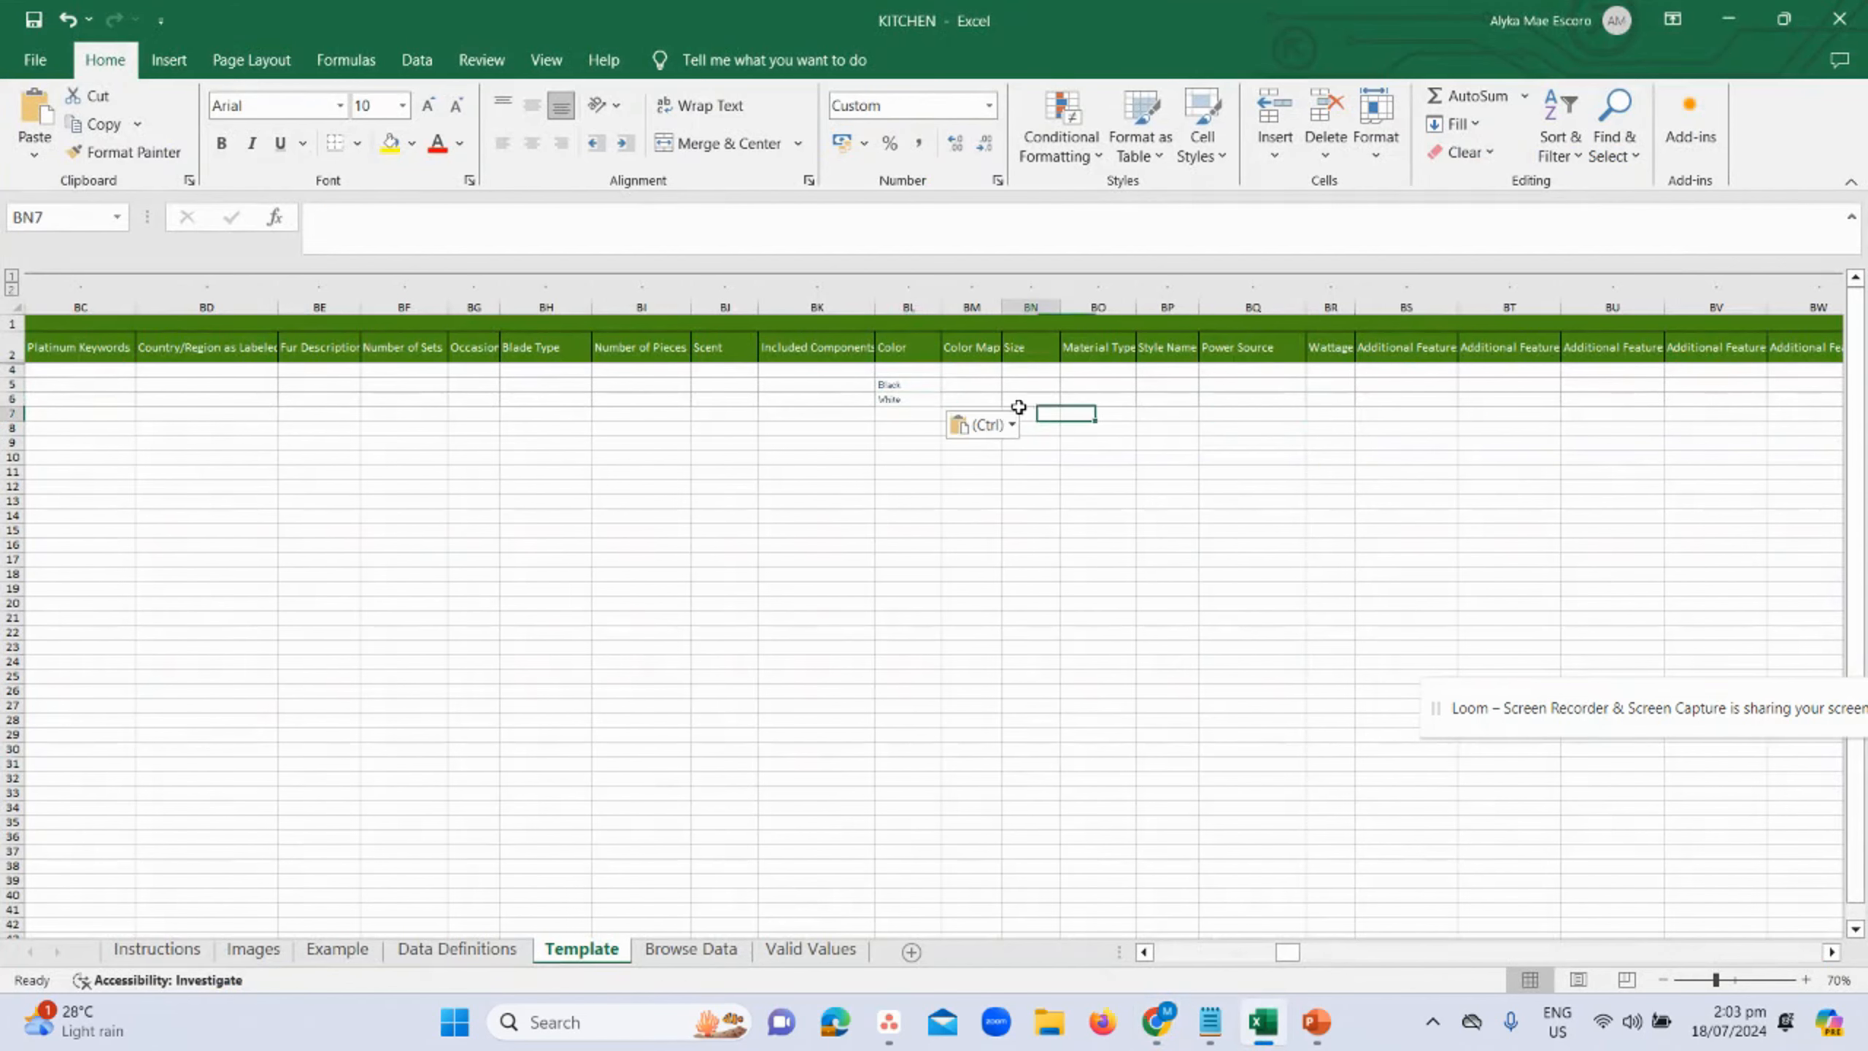
- Switch to the PowerPoint presentation and read the Fulfillment Channel slide on which value suits FBM and FBA
key("alt+Tab")
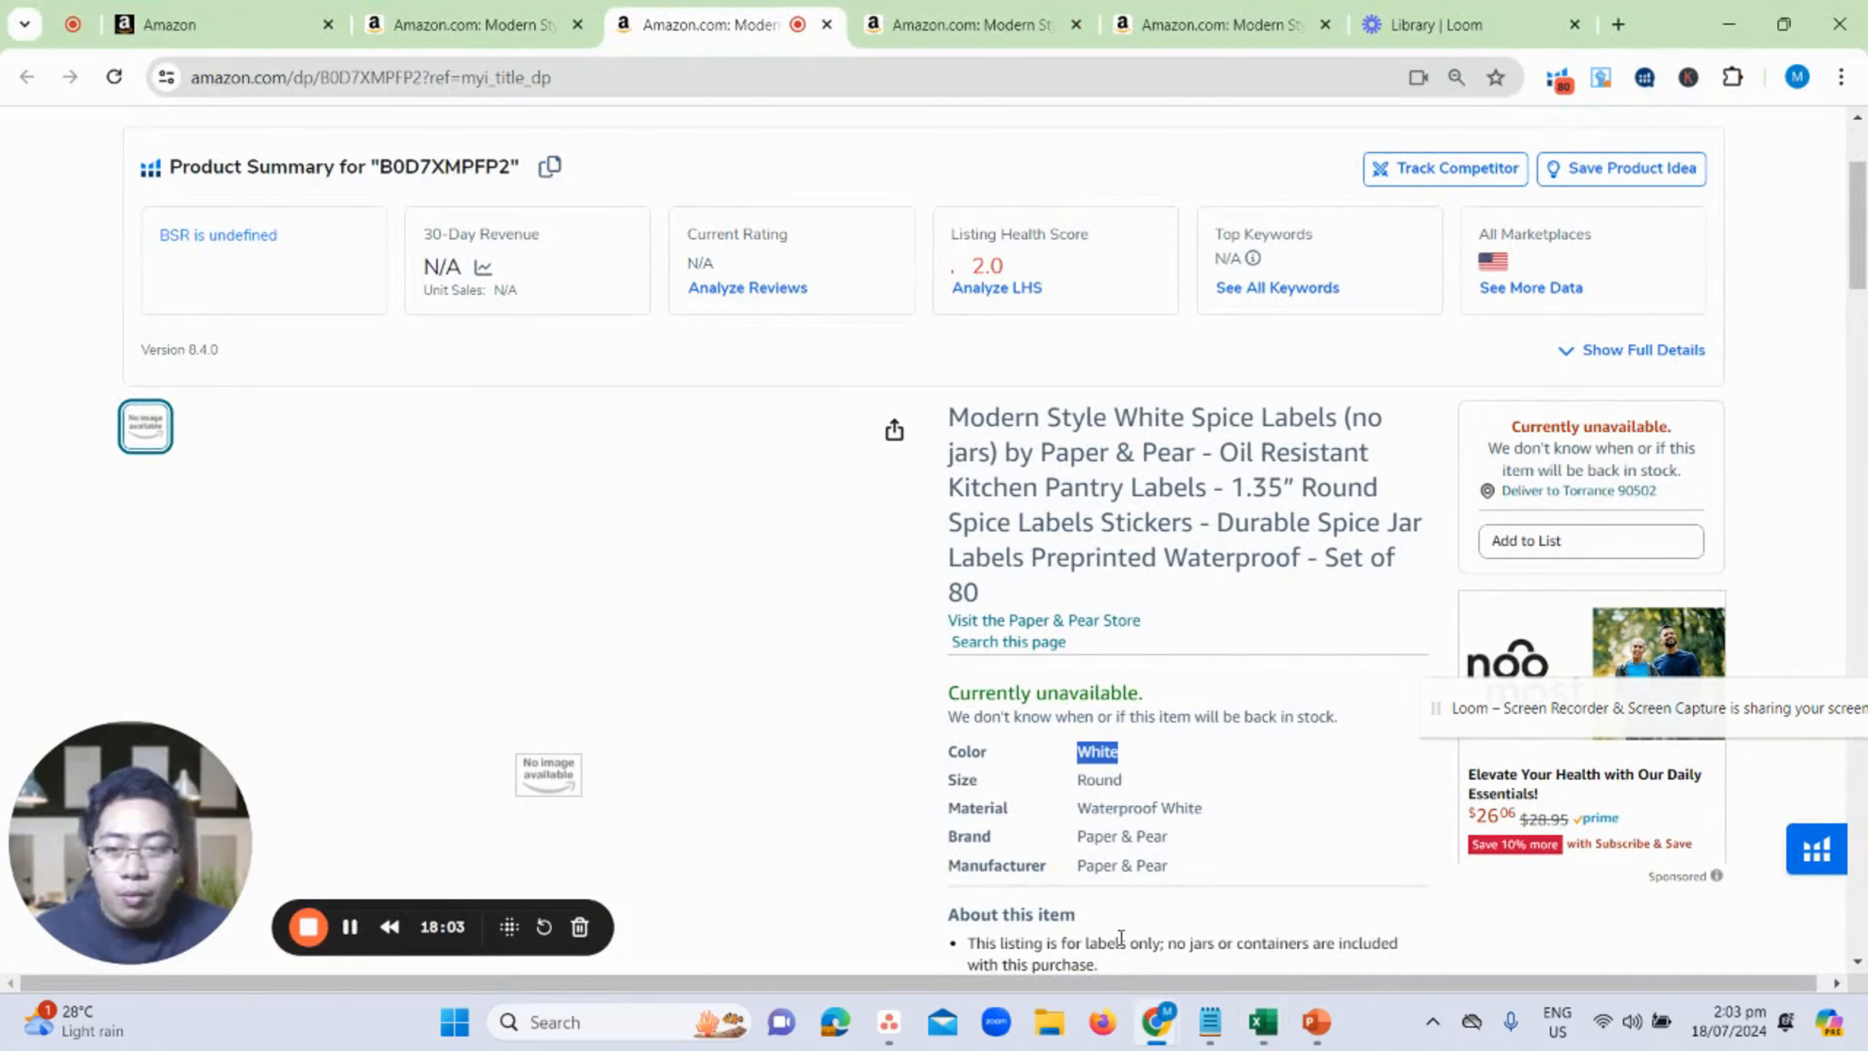
left_click(1264, 1024)
left_click(1264, 1023)
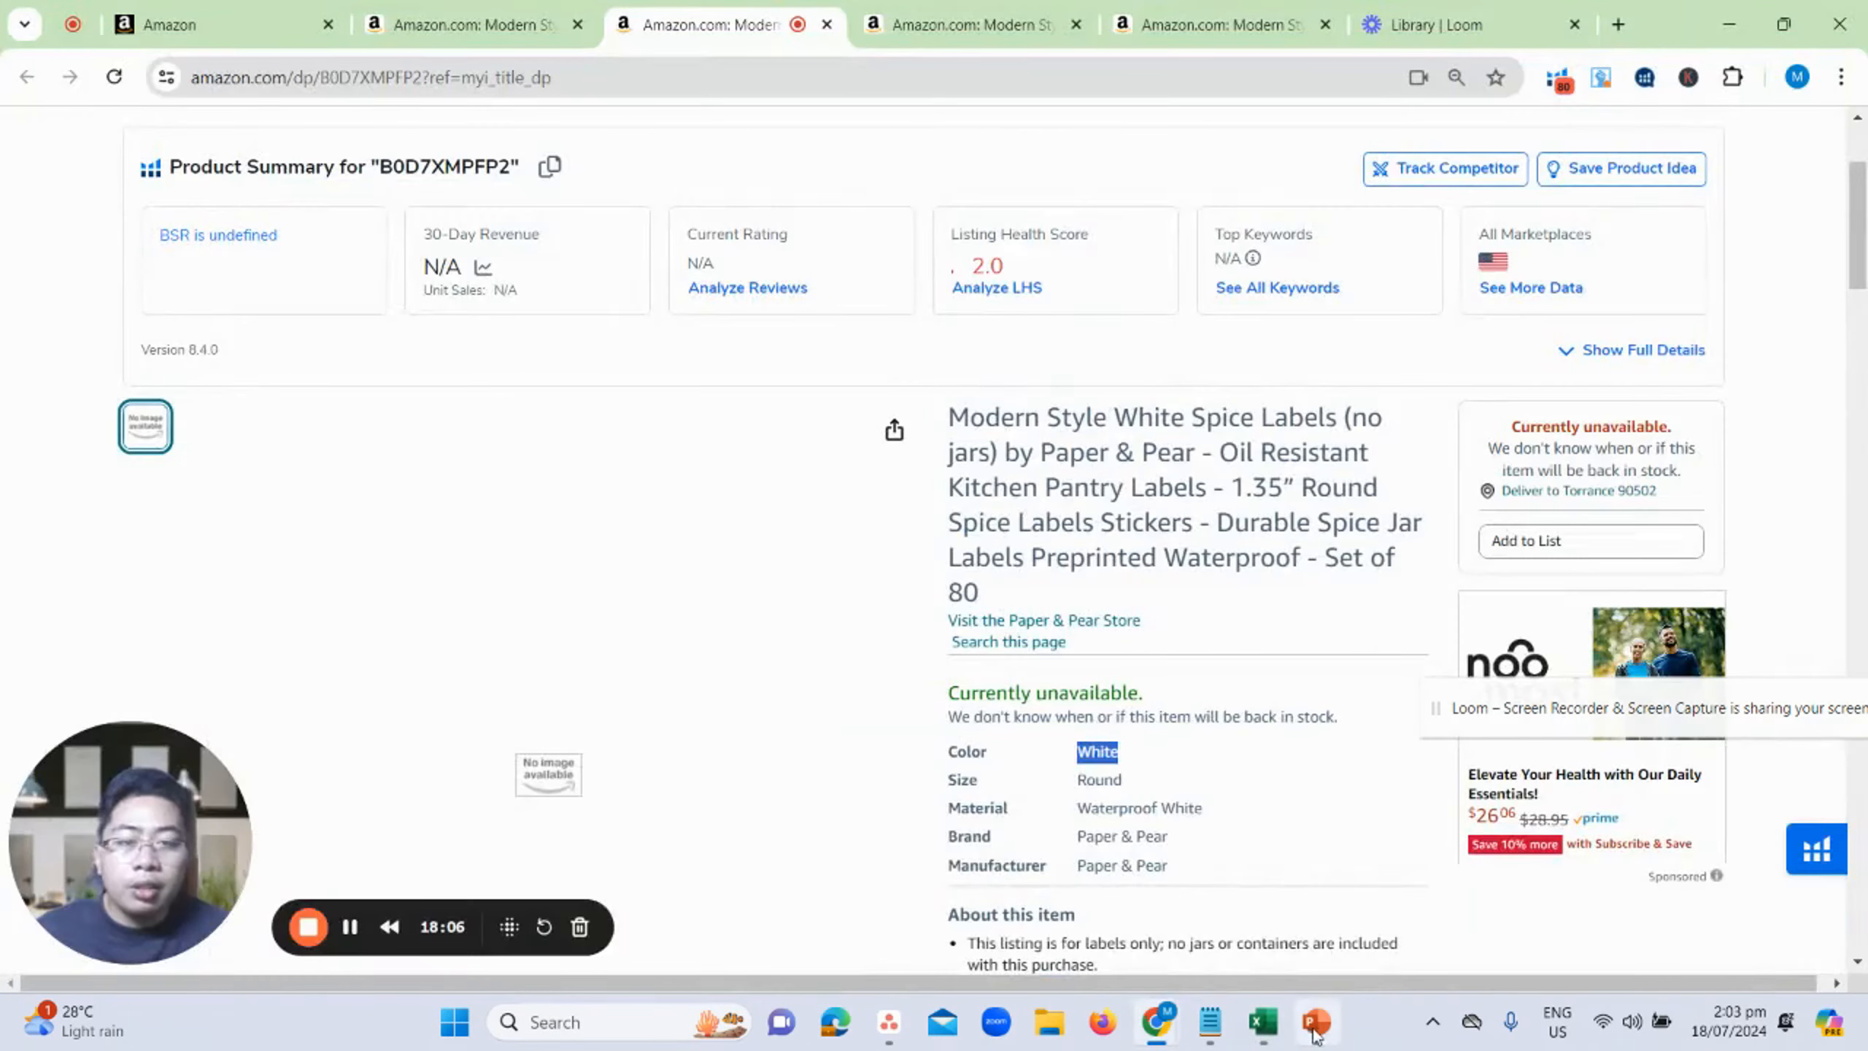
left_click(1317, 1024)
key("alt+Tab")
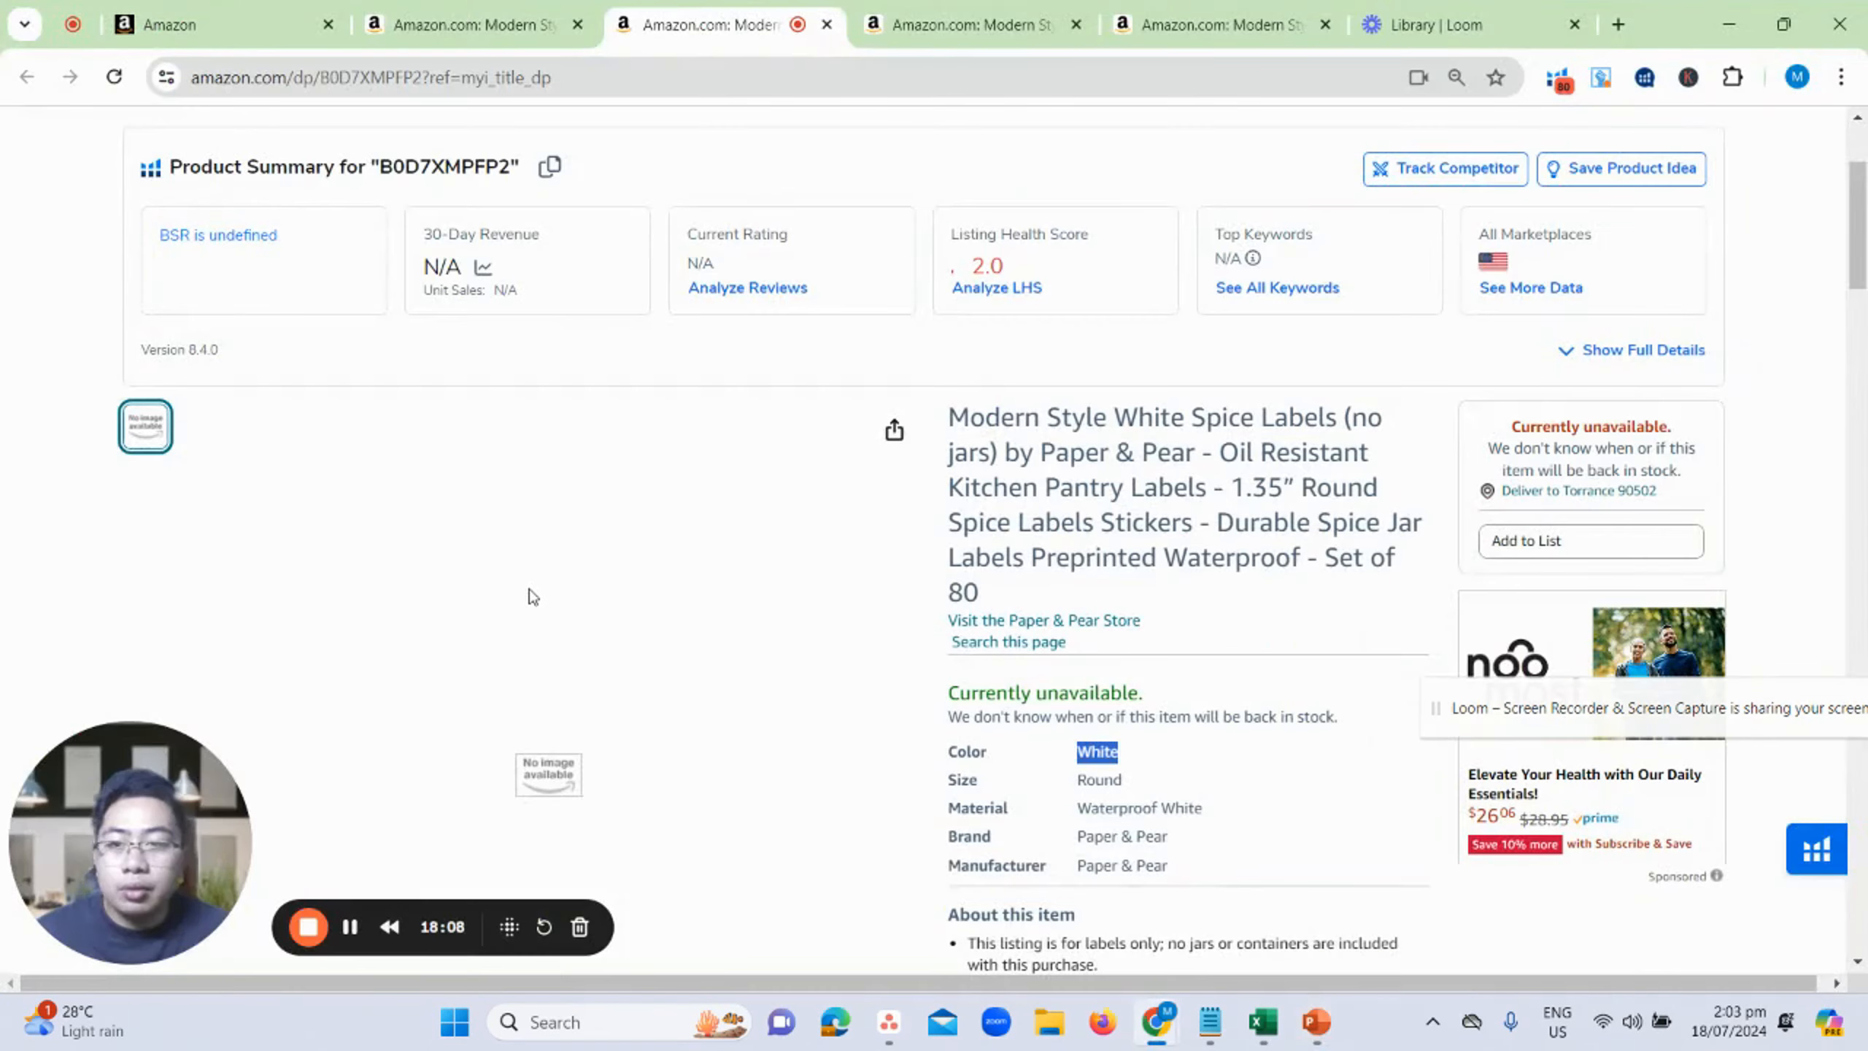
key("alt+Tab")
left_click(143, 840)
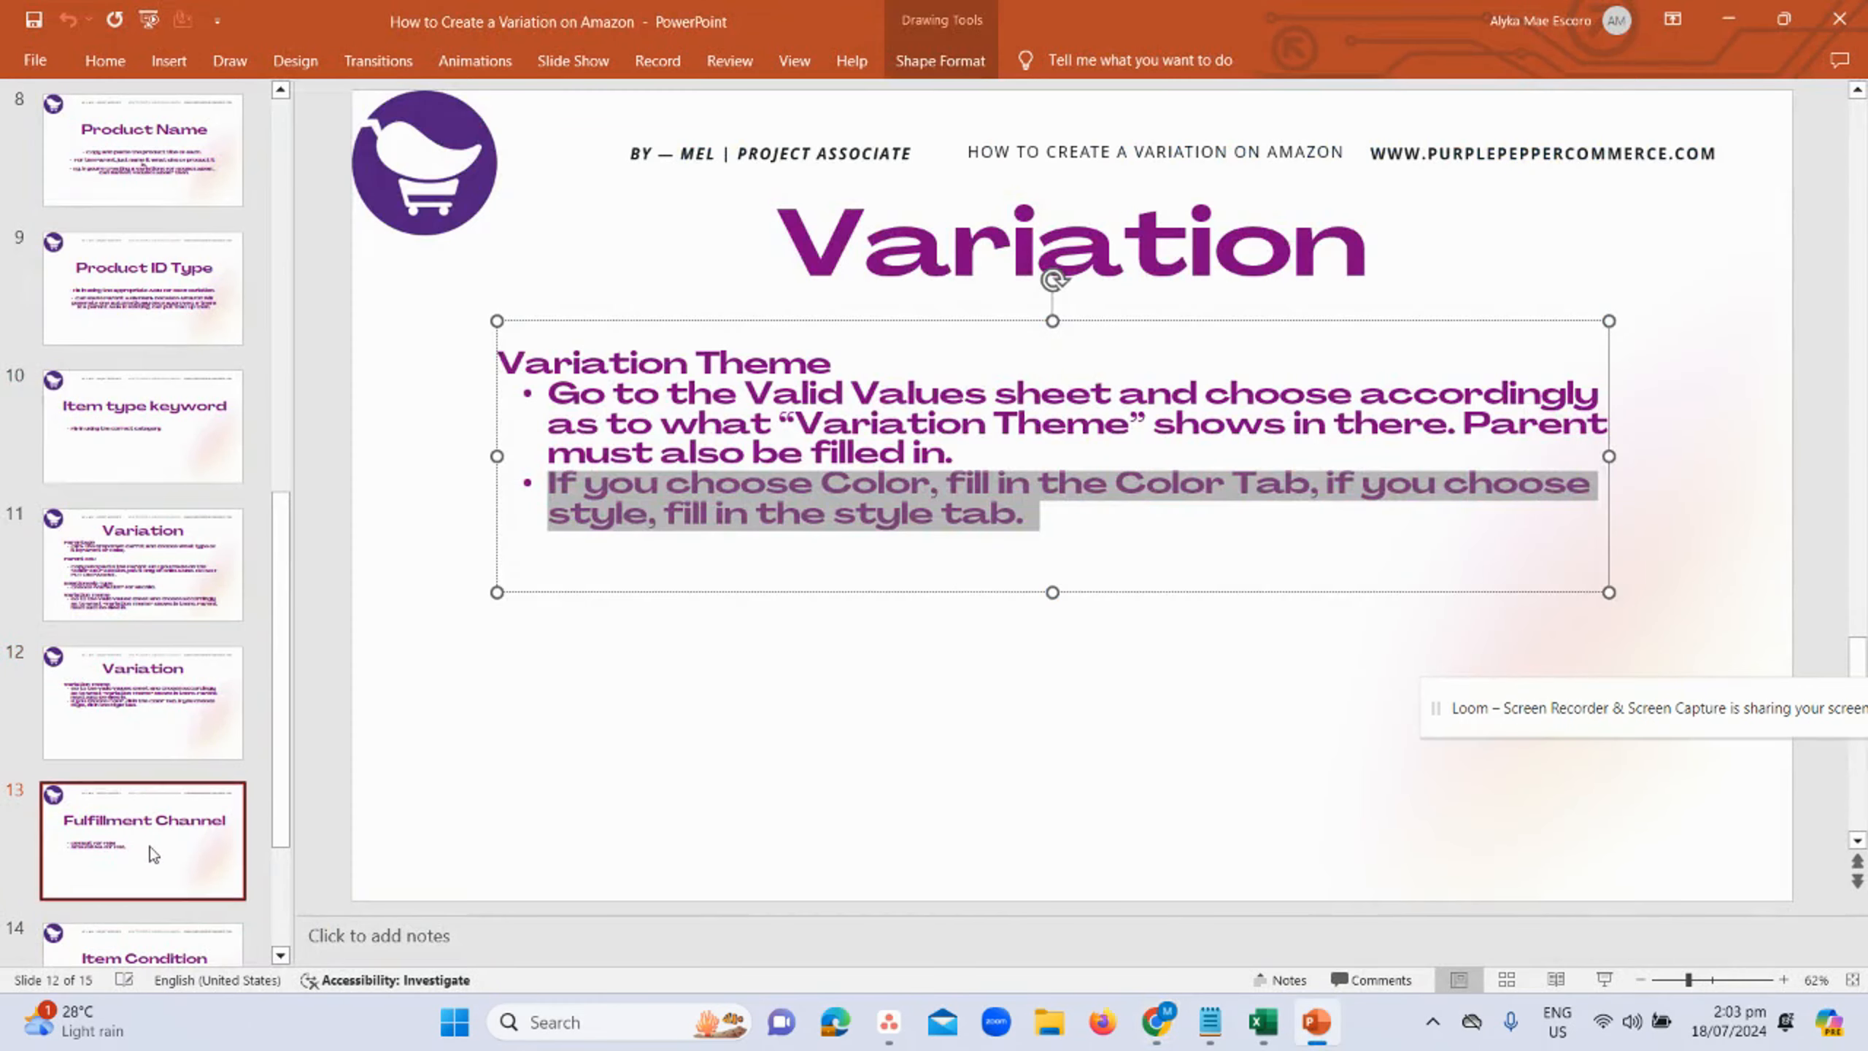
key("Down")
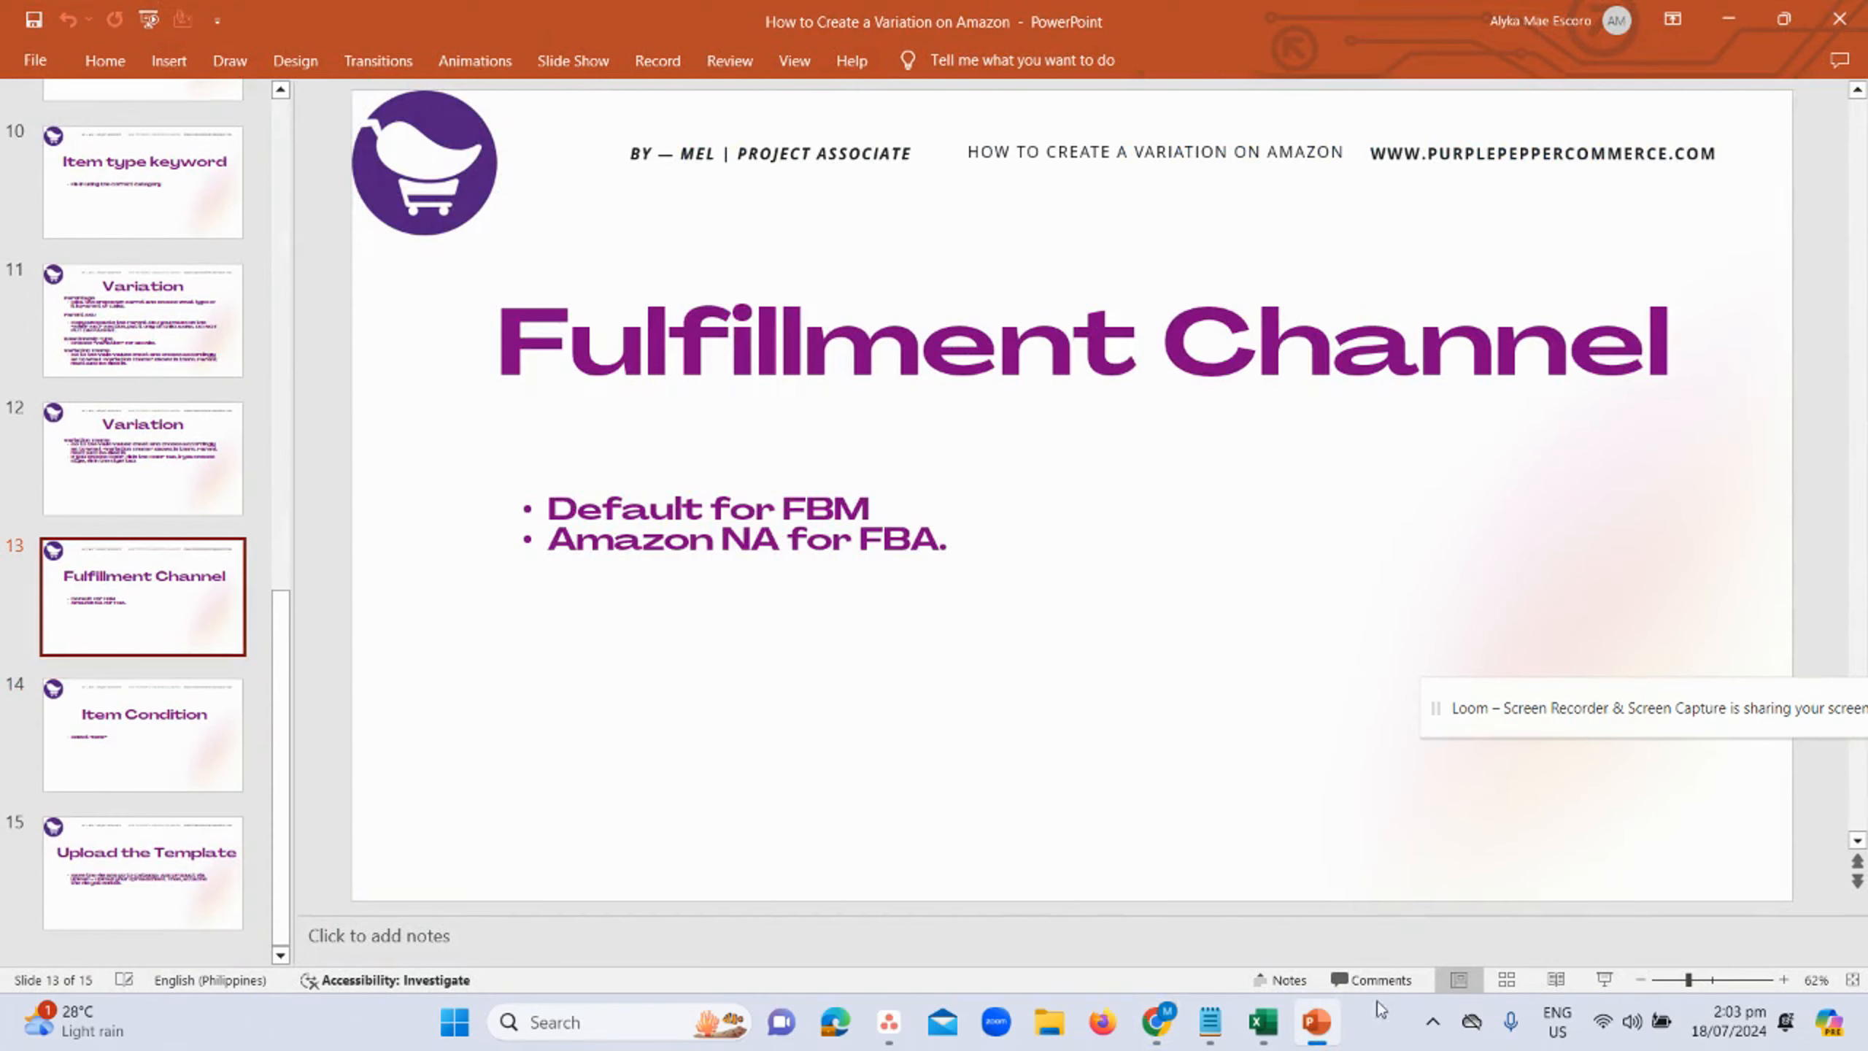
left_click(1140, 957)
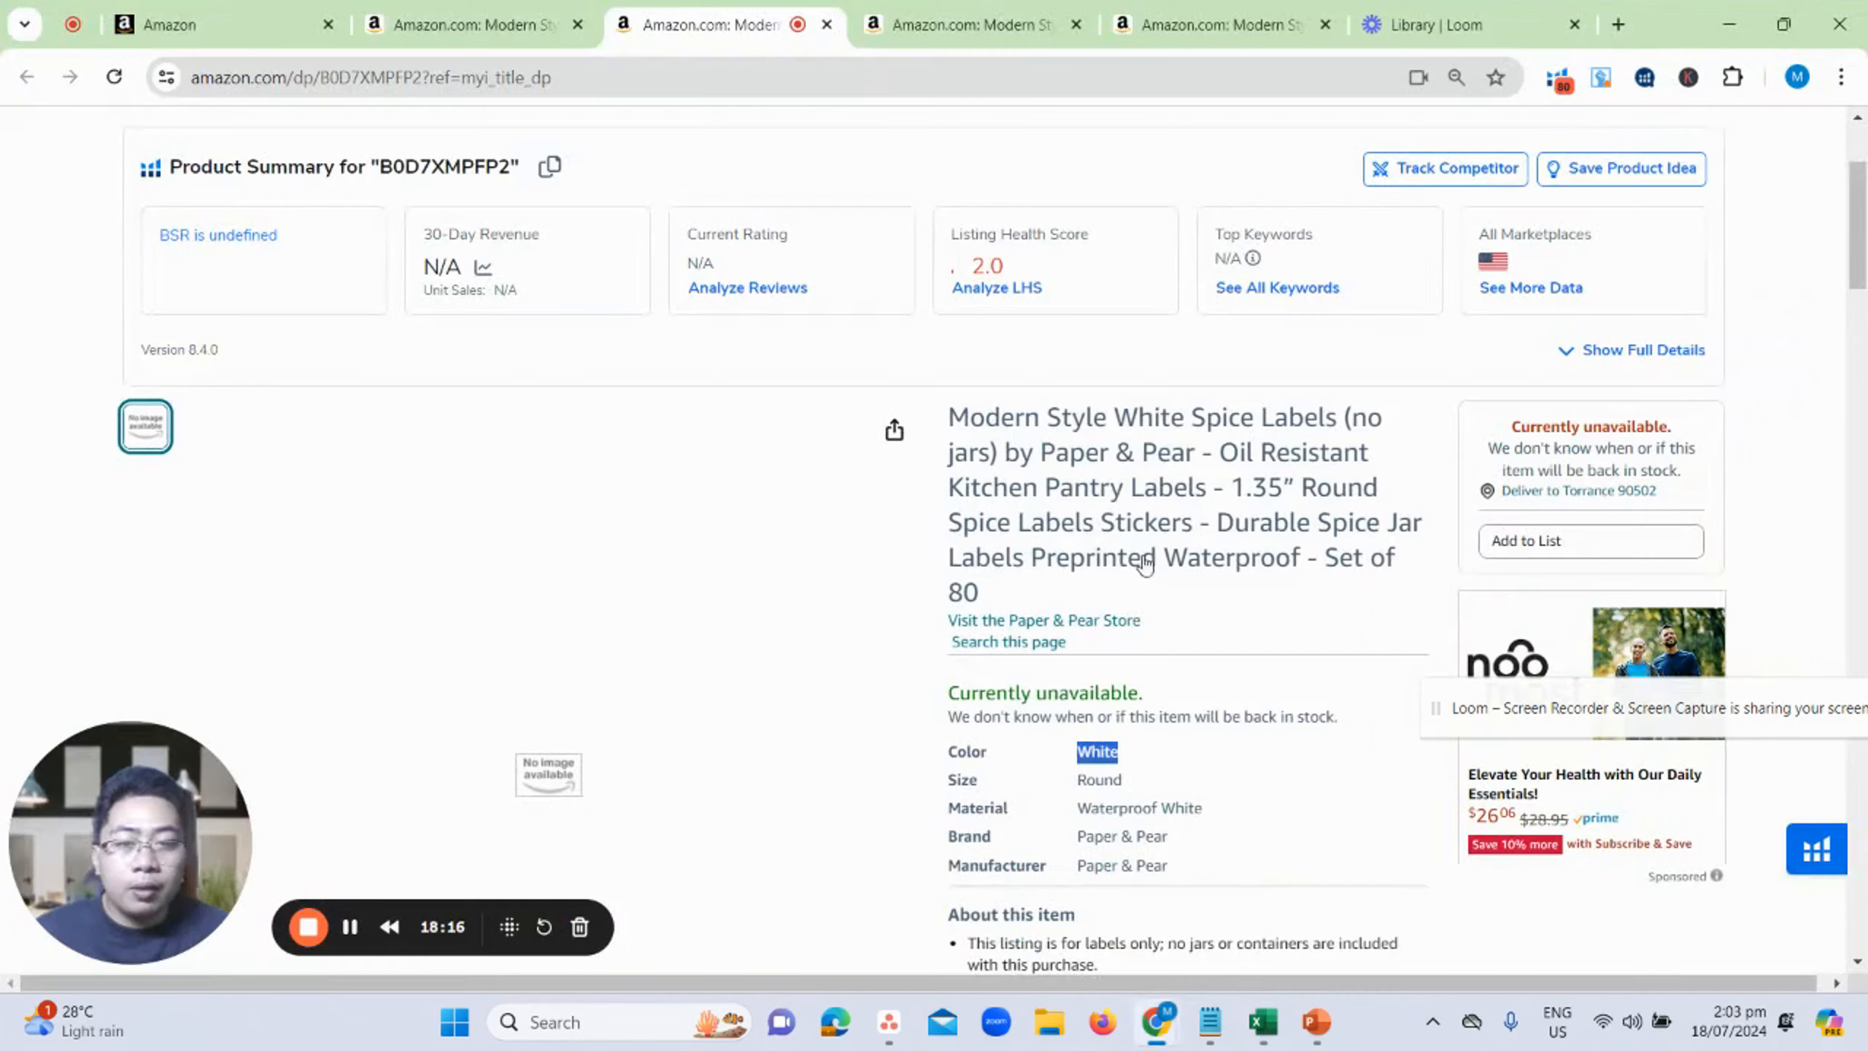
left_click(1263, 1022)
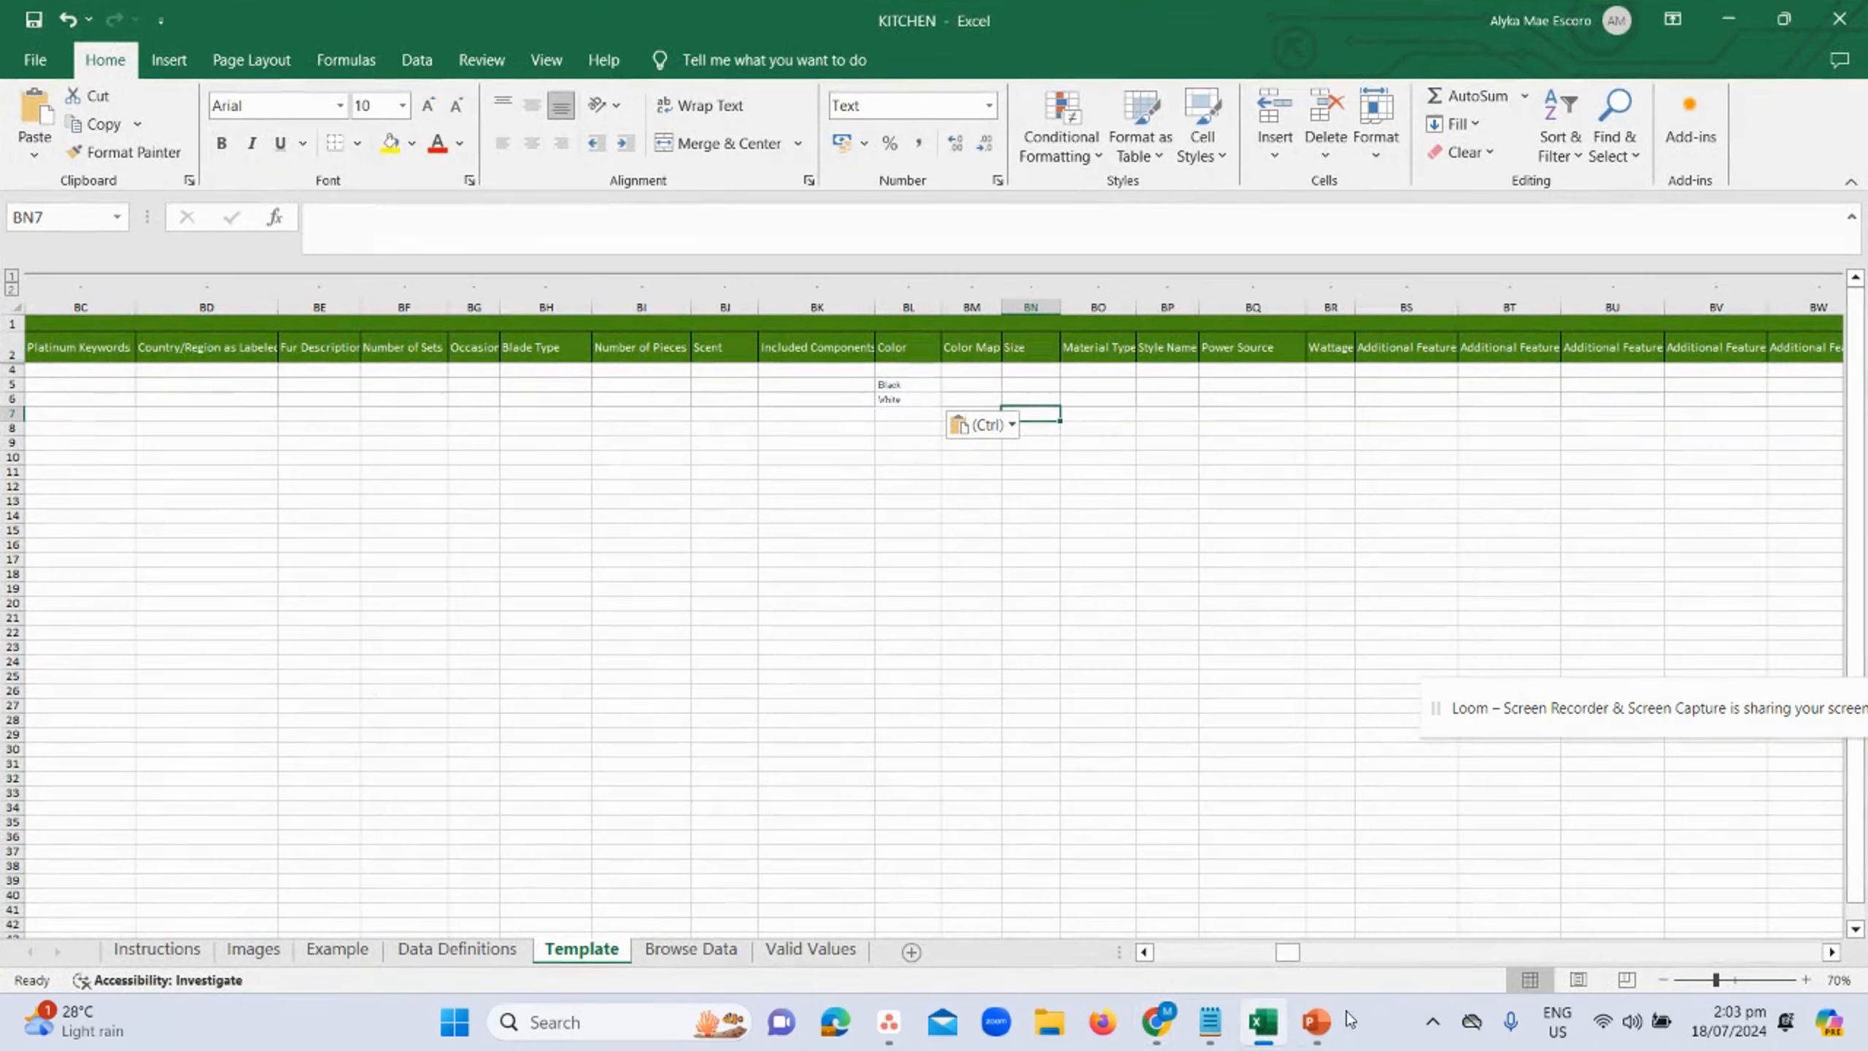
left_click(1316, 1026)
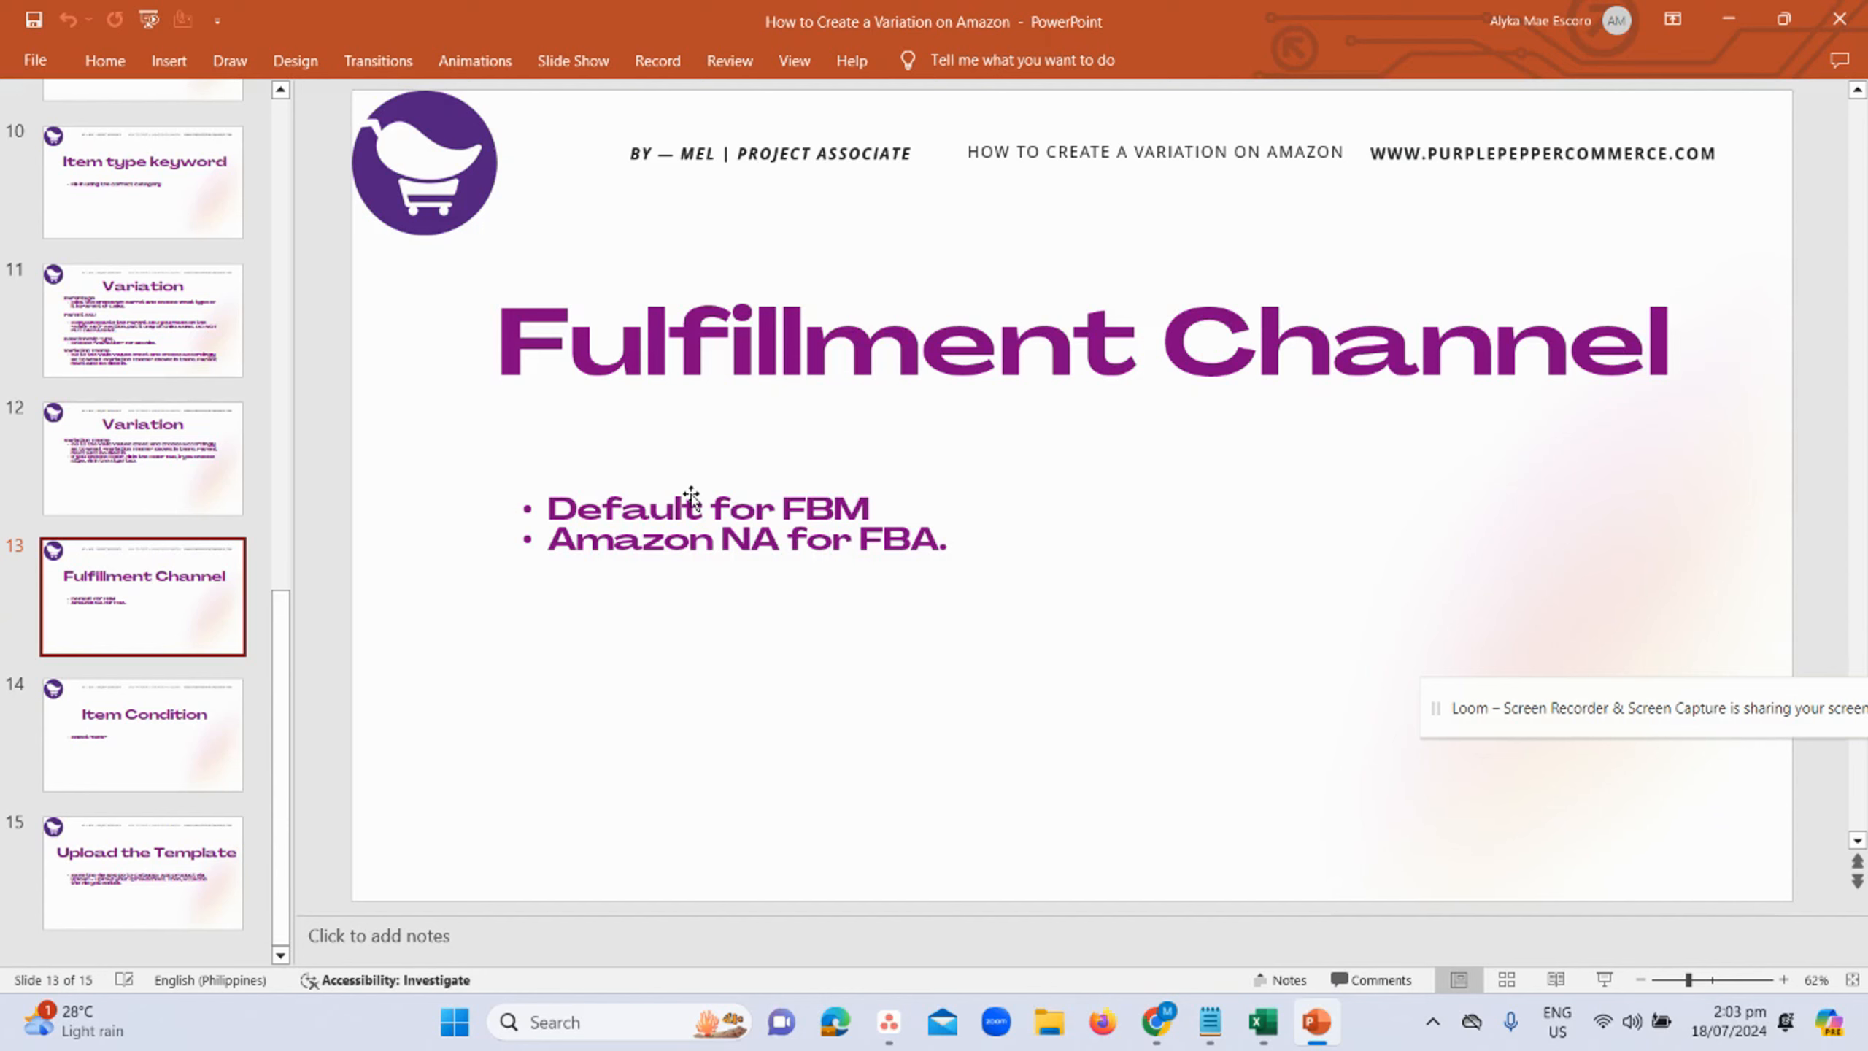
- Switch back to the KITCHEN workbook and set the Fulfillment Channel Code to AMAZON_NA for the parent and both child rows, IB4 to IB6
key("alt+Tab")
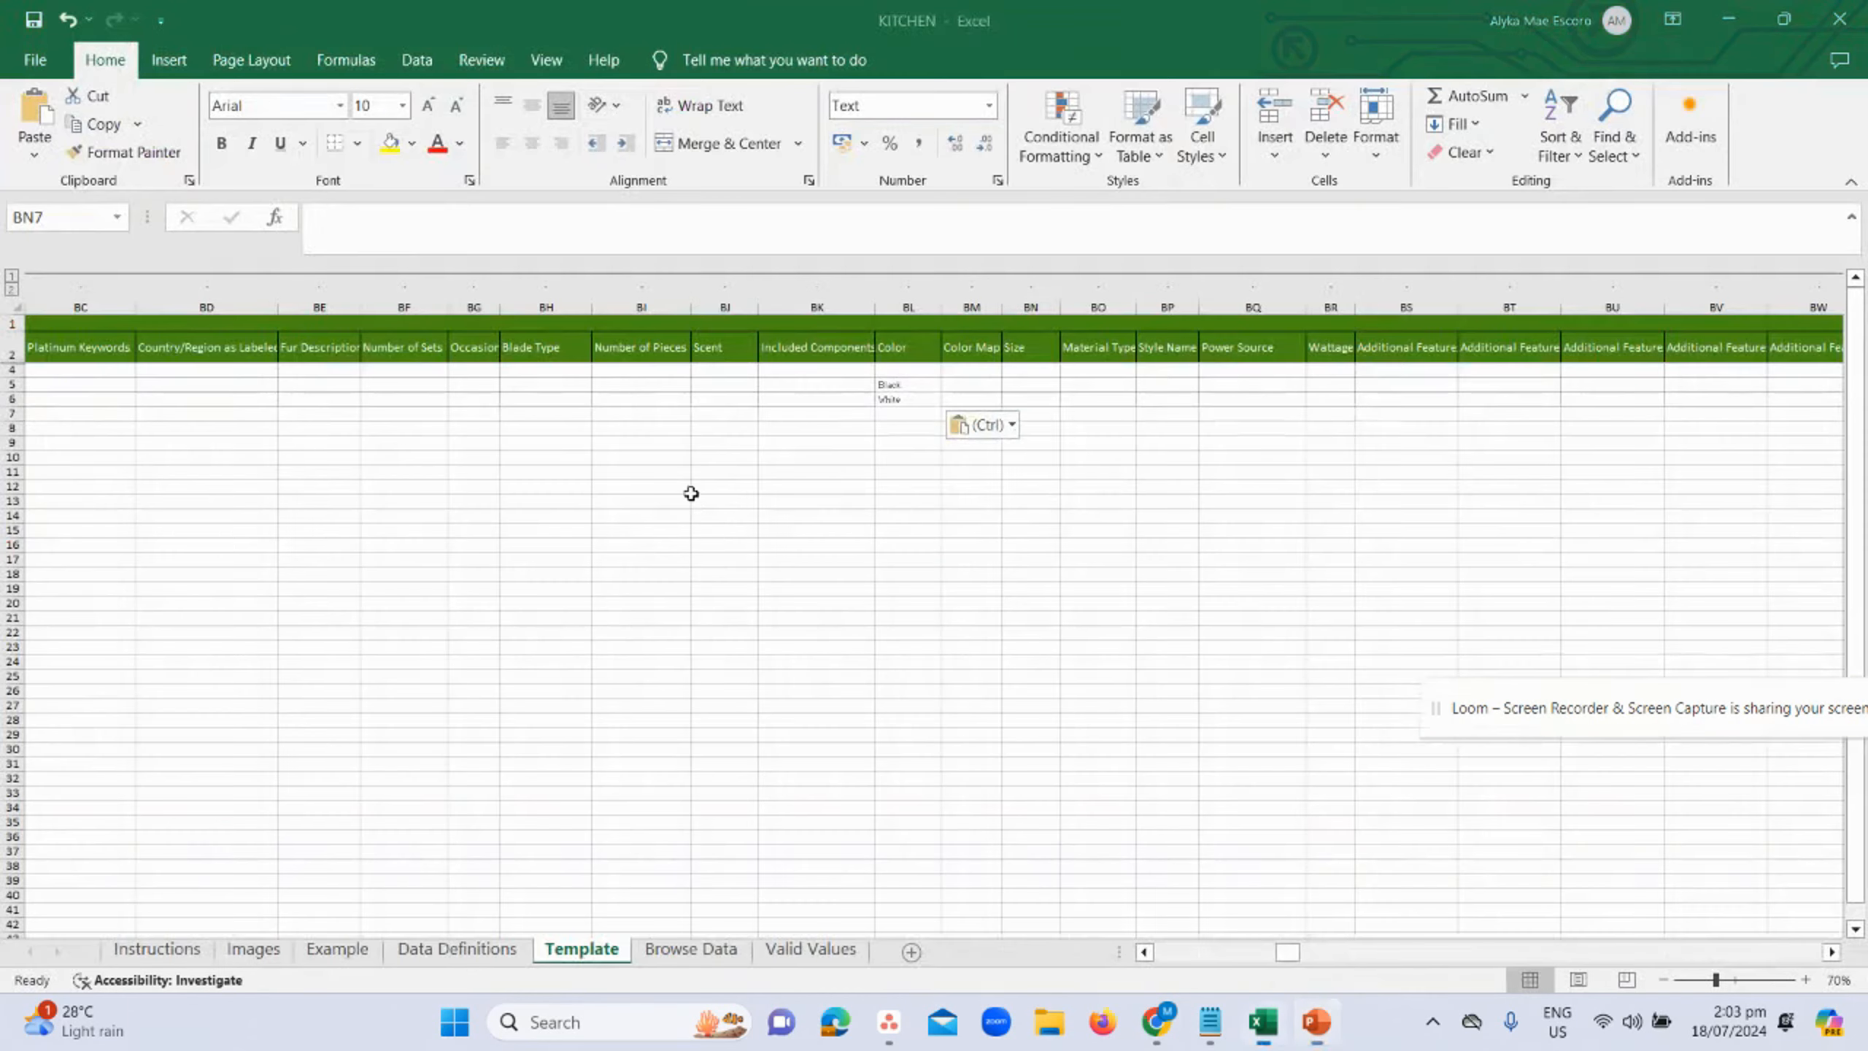
left_click(1445, 383)
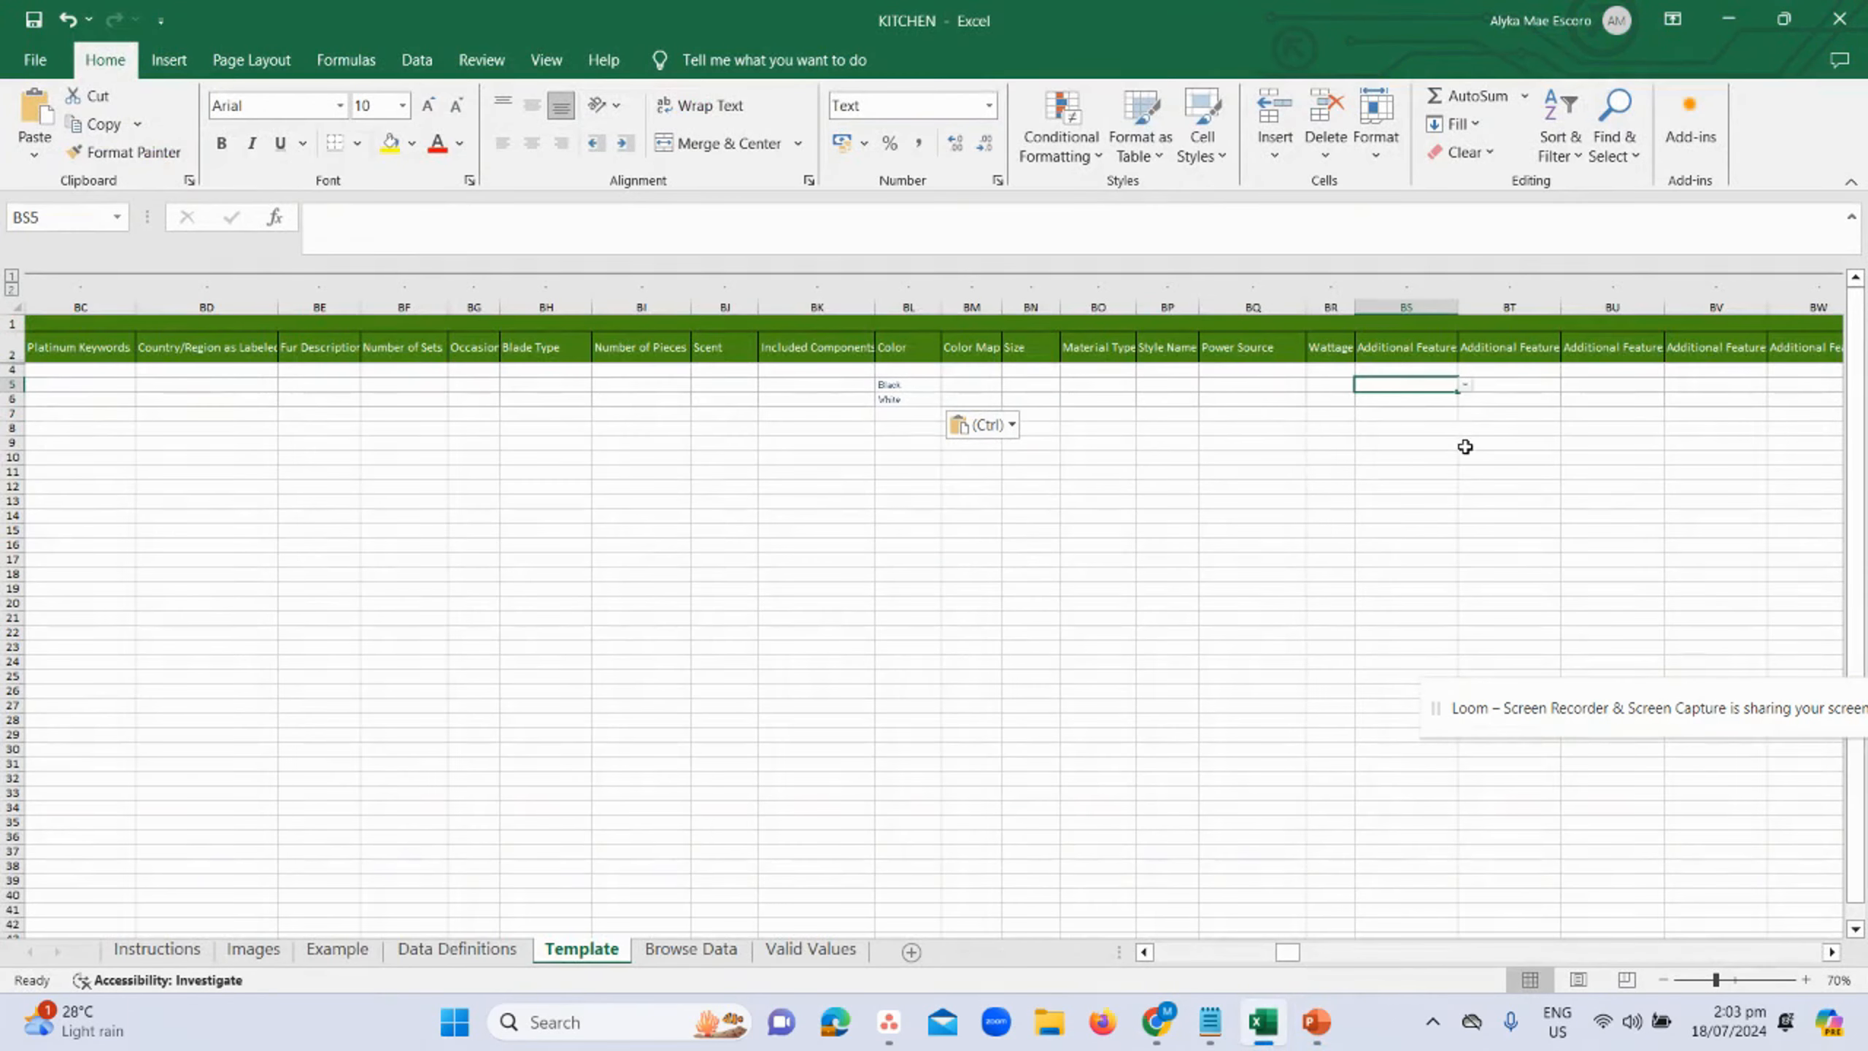
key("Right")
key("Right")
key("Right")
key("Right")
key("Right")
key("Right")
key("Right")
key("Right")
key("Right")
key("Right")
key("Right")
key("Right")
key("Right")
key("Right")
key("Right")
key("Right")
key("Right")
key("Right")
key("Right")
key("Right")
key("Right")
key("Right")
key("Right")
key("Right")
key("Right")
key("Right")
key("Right")
key("Right")
key("Right")
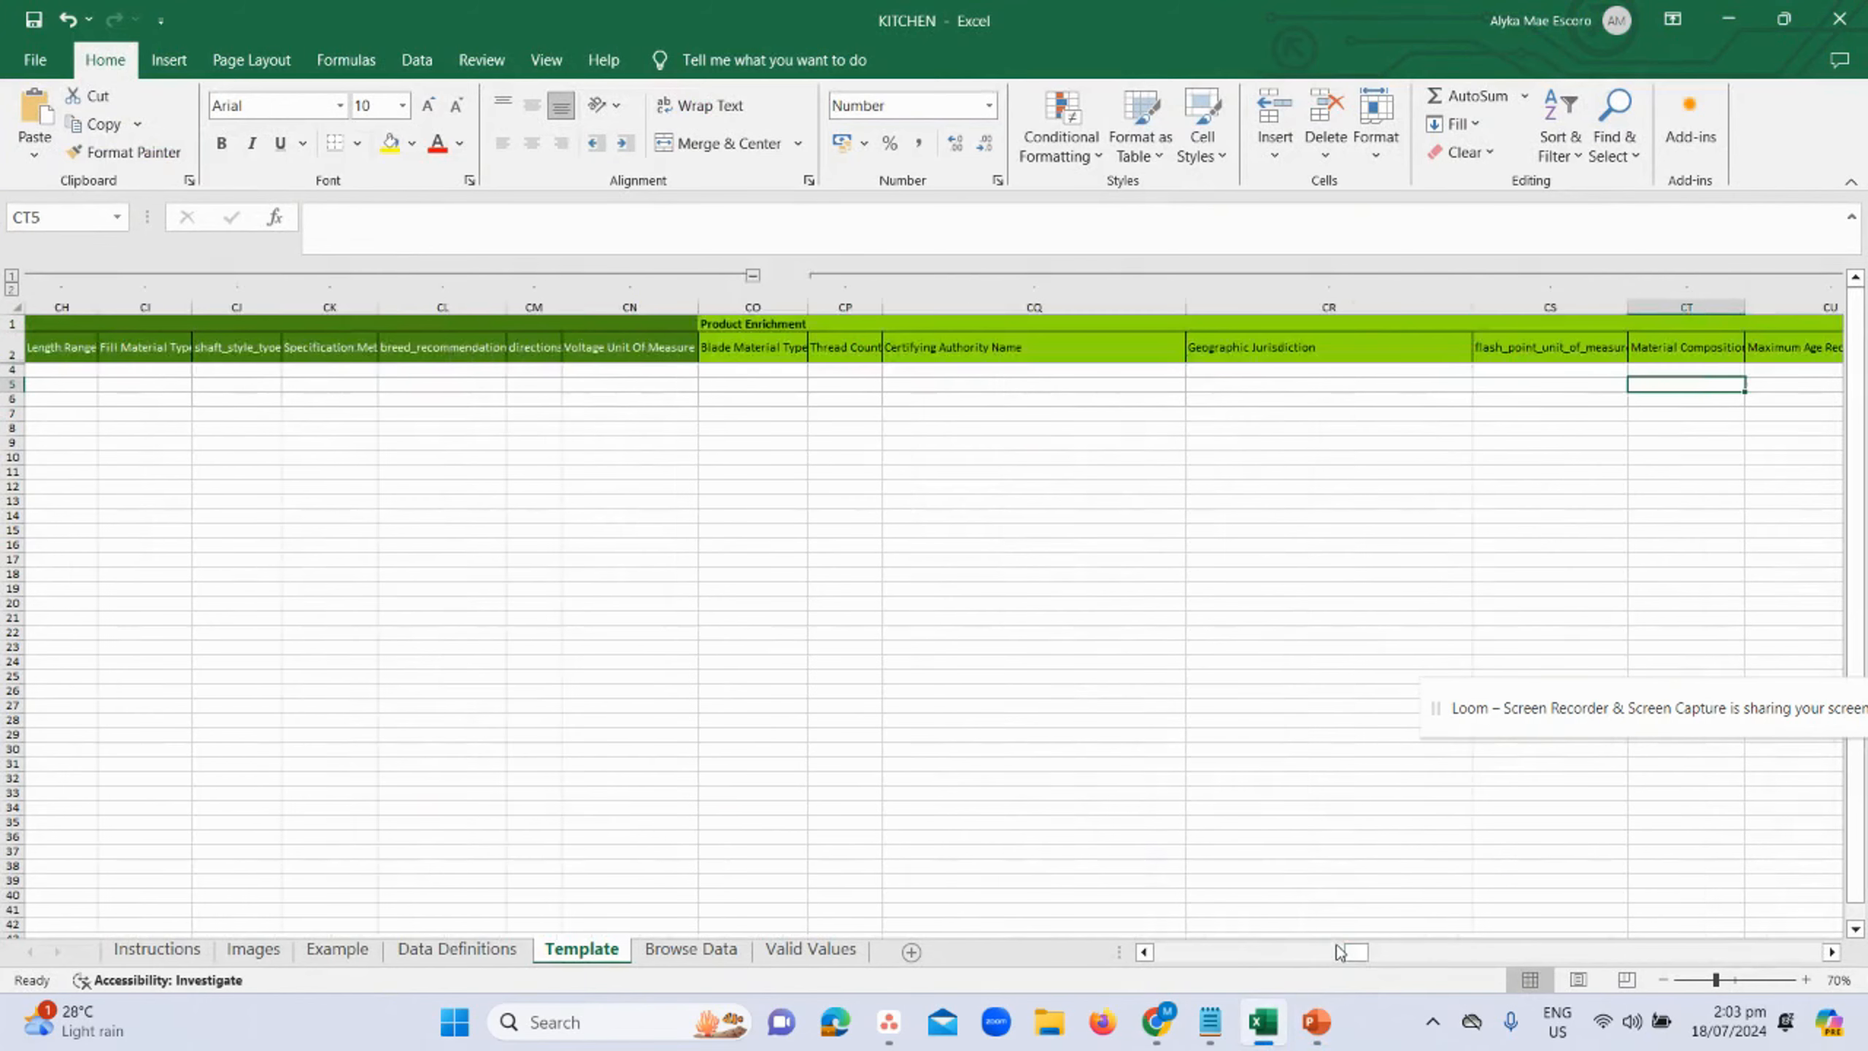
key("Right")
key("Right")
key("Right")
key("Right")
key("Right")
key("Right")
key("Right")
key("Right")
key("Right")
key("Right")
key("Right")
key("Right")
key("Right")
key("Right")
key("Right")
key("Right")
key("Right")
key("Right")
key("Right")
key("Right")
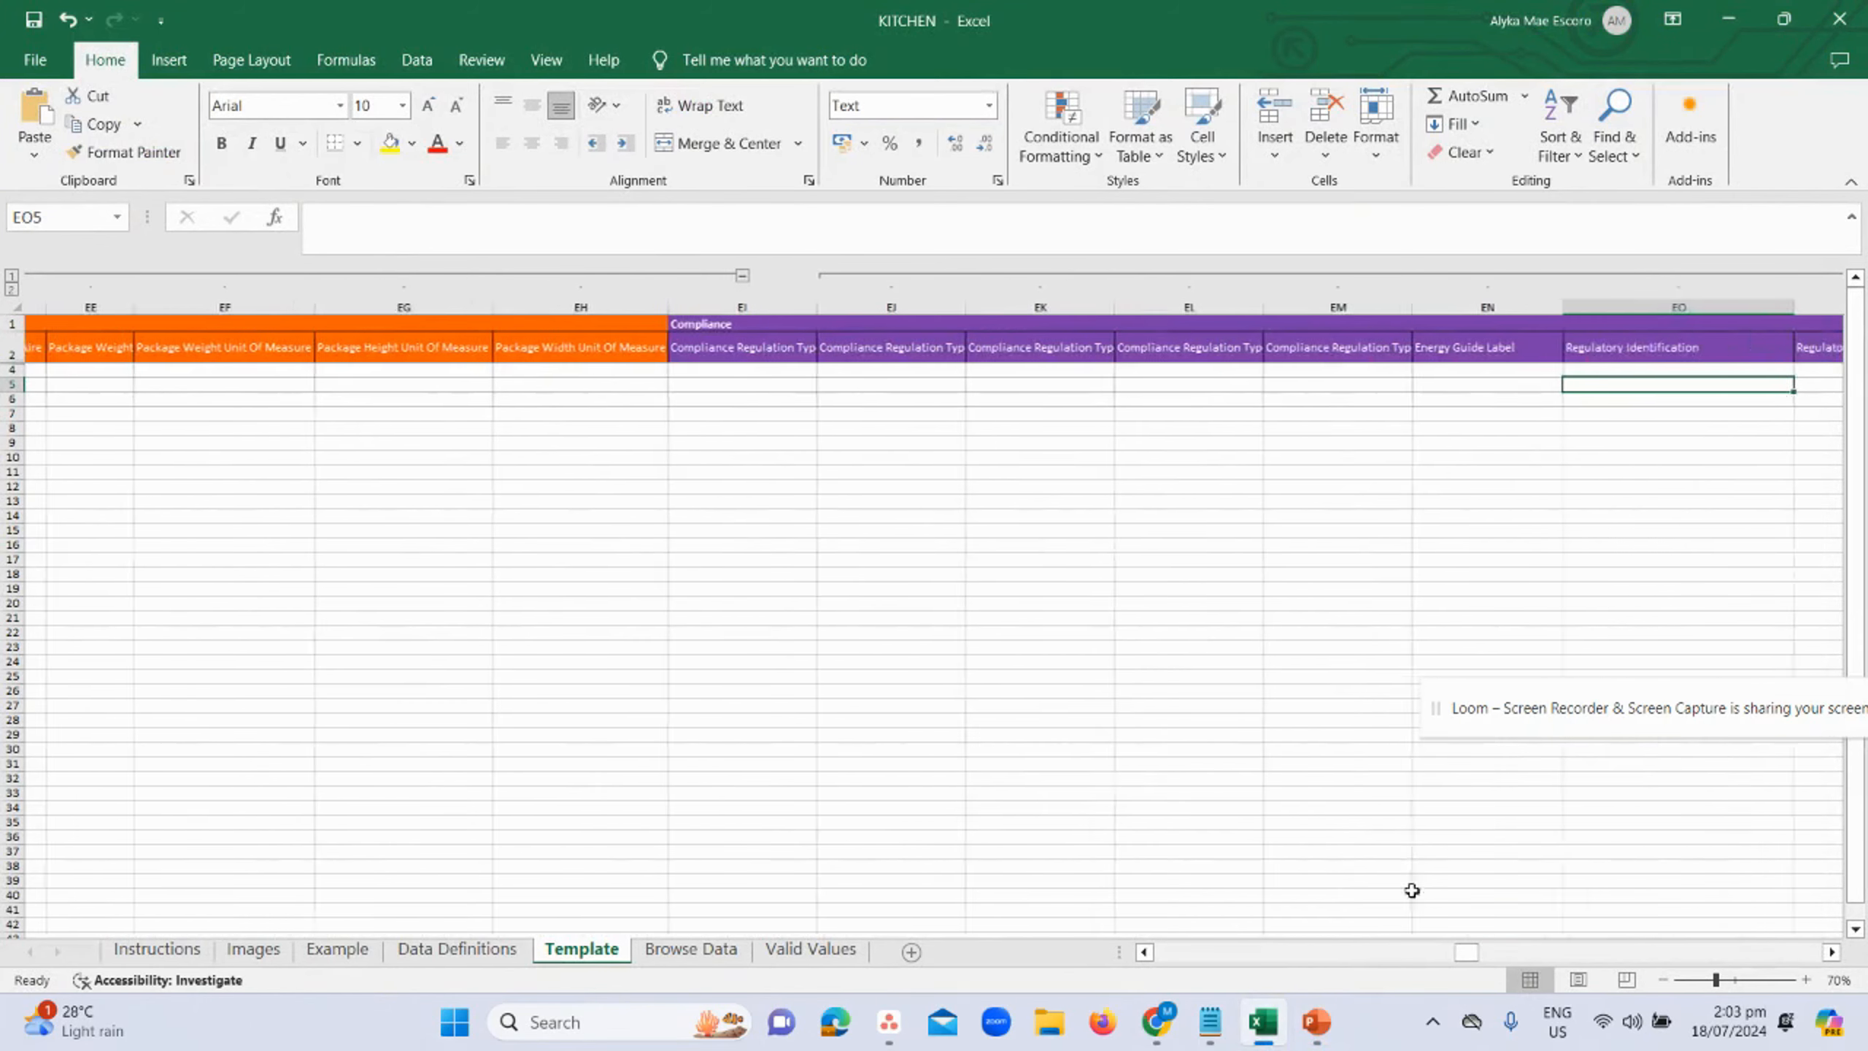
key("Right")
key("Right")
key("Right")
key("Right")
key("Right")
key("Right")
key("Right")
key("Right")
key("Right")
key("Right")
key("Right")
key("Right")
key("Right")
key("Right")
key("Right")
key("Right")
key("Right")
key("Right")
key("Right")
key("Right")
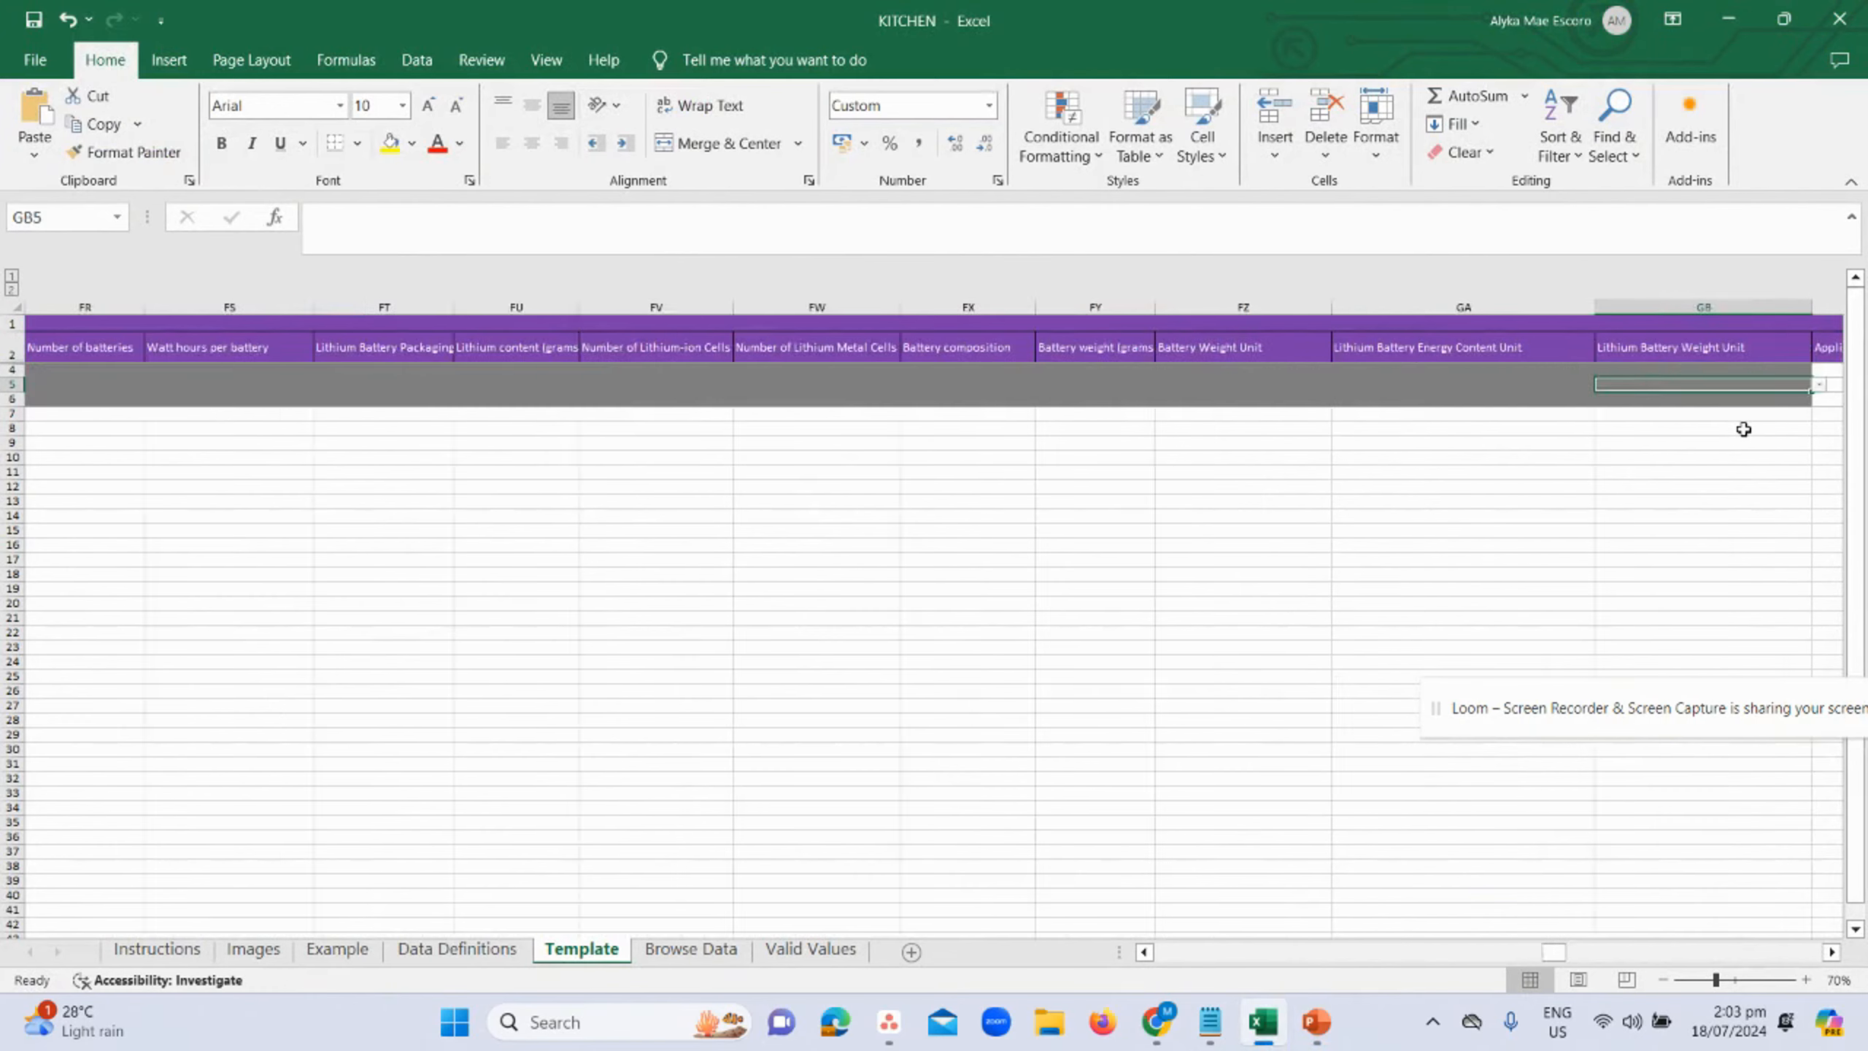
key("Right")
key("Right")
key("Right")
key("Right")
key("Right")
key("Right")
key("Right")
key("Right")
key("Right")
key("Right")
key("Right")
key("Right")
key("Right")
key("Right")
key("Right")
key("Right")
key("Right")
key("Right")
key("Right")
key("Right")
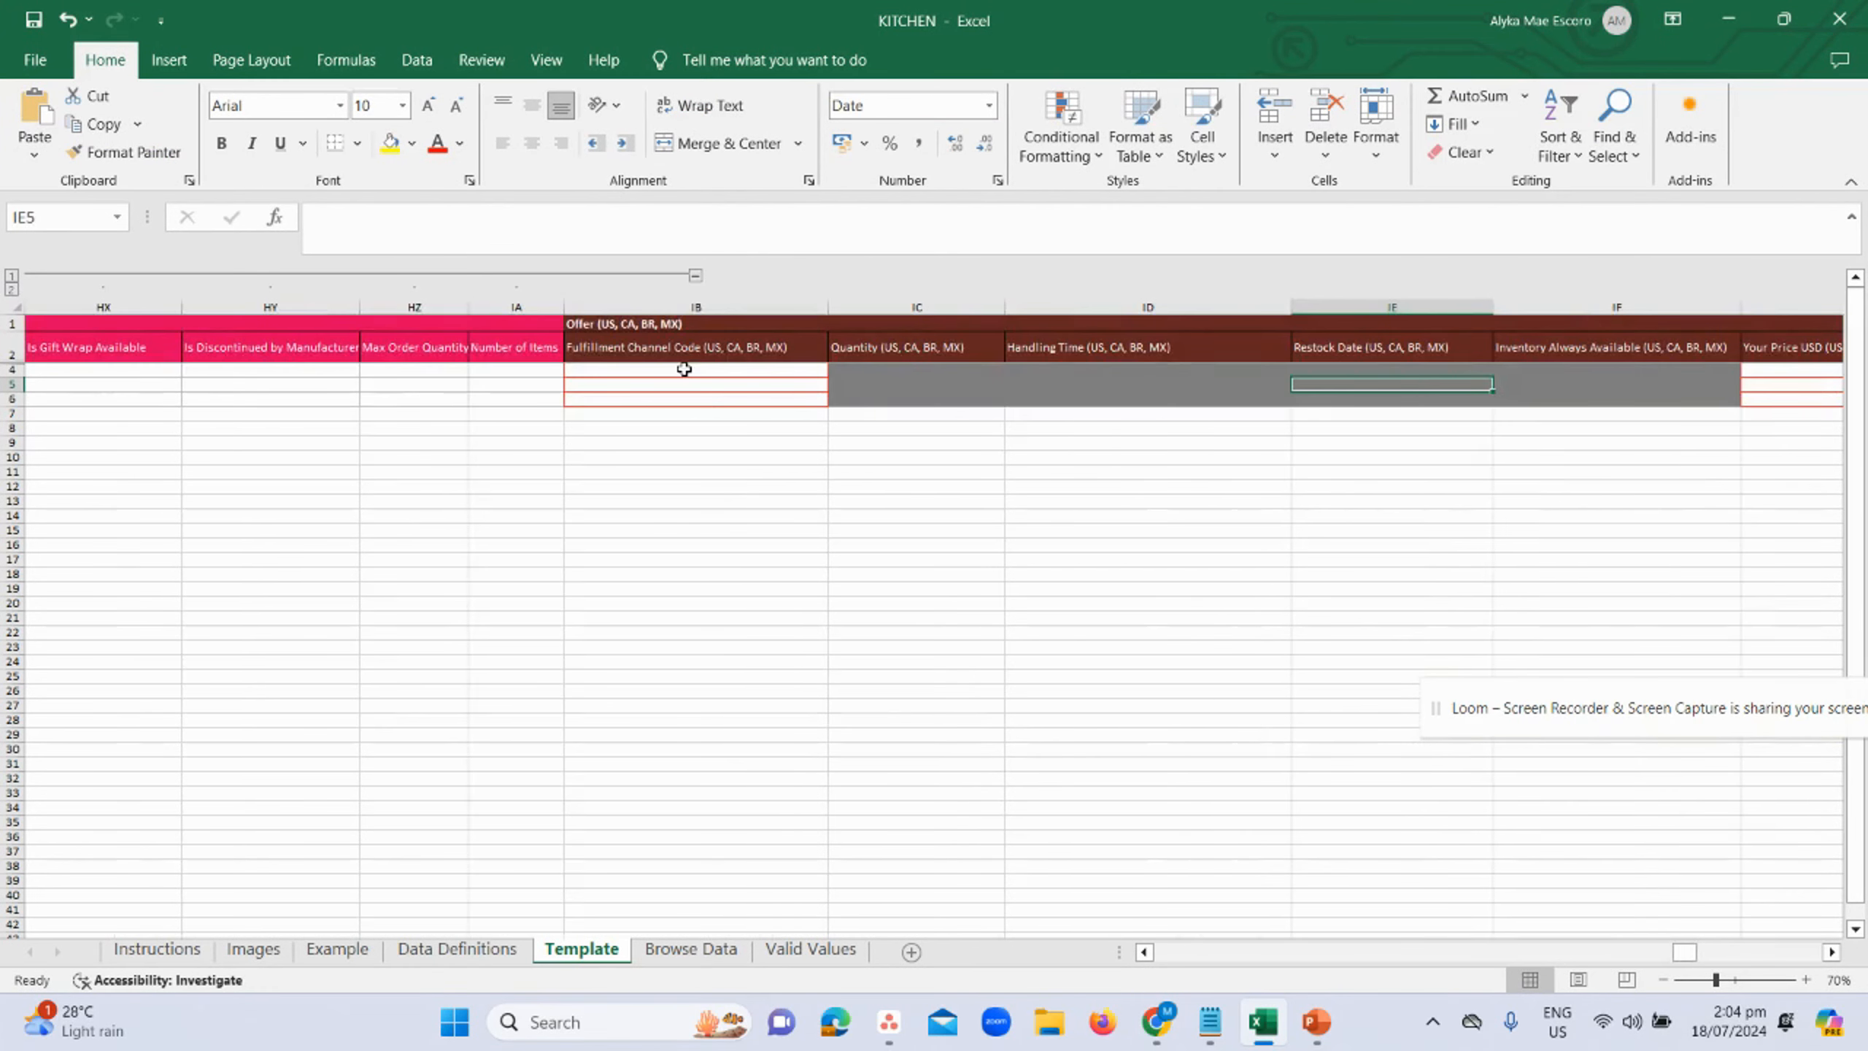
left_click(684, 368)
left_click(837, 370)
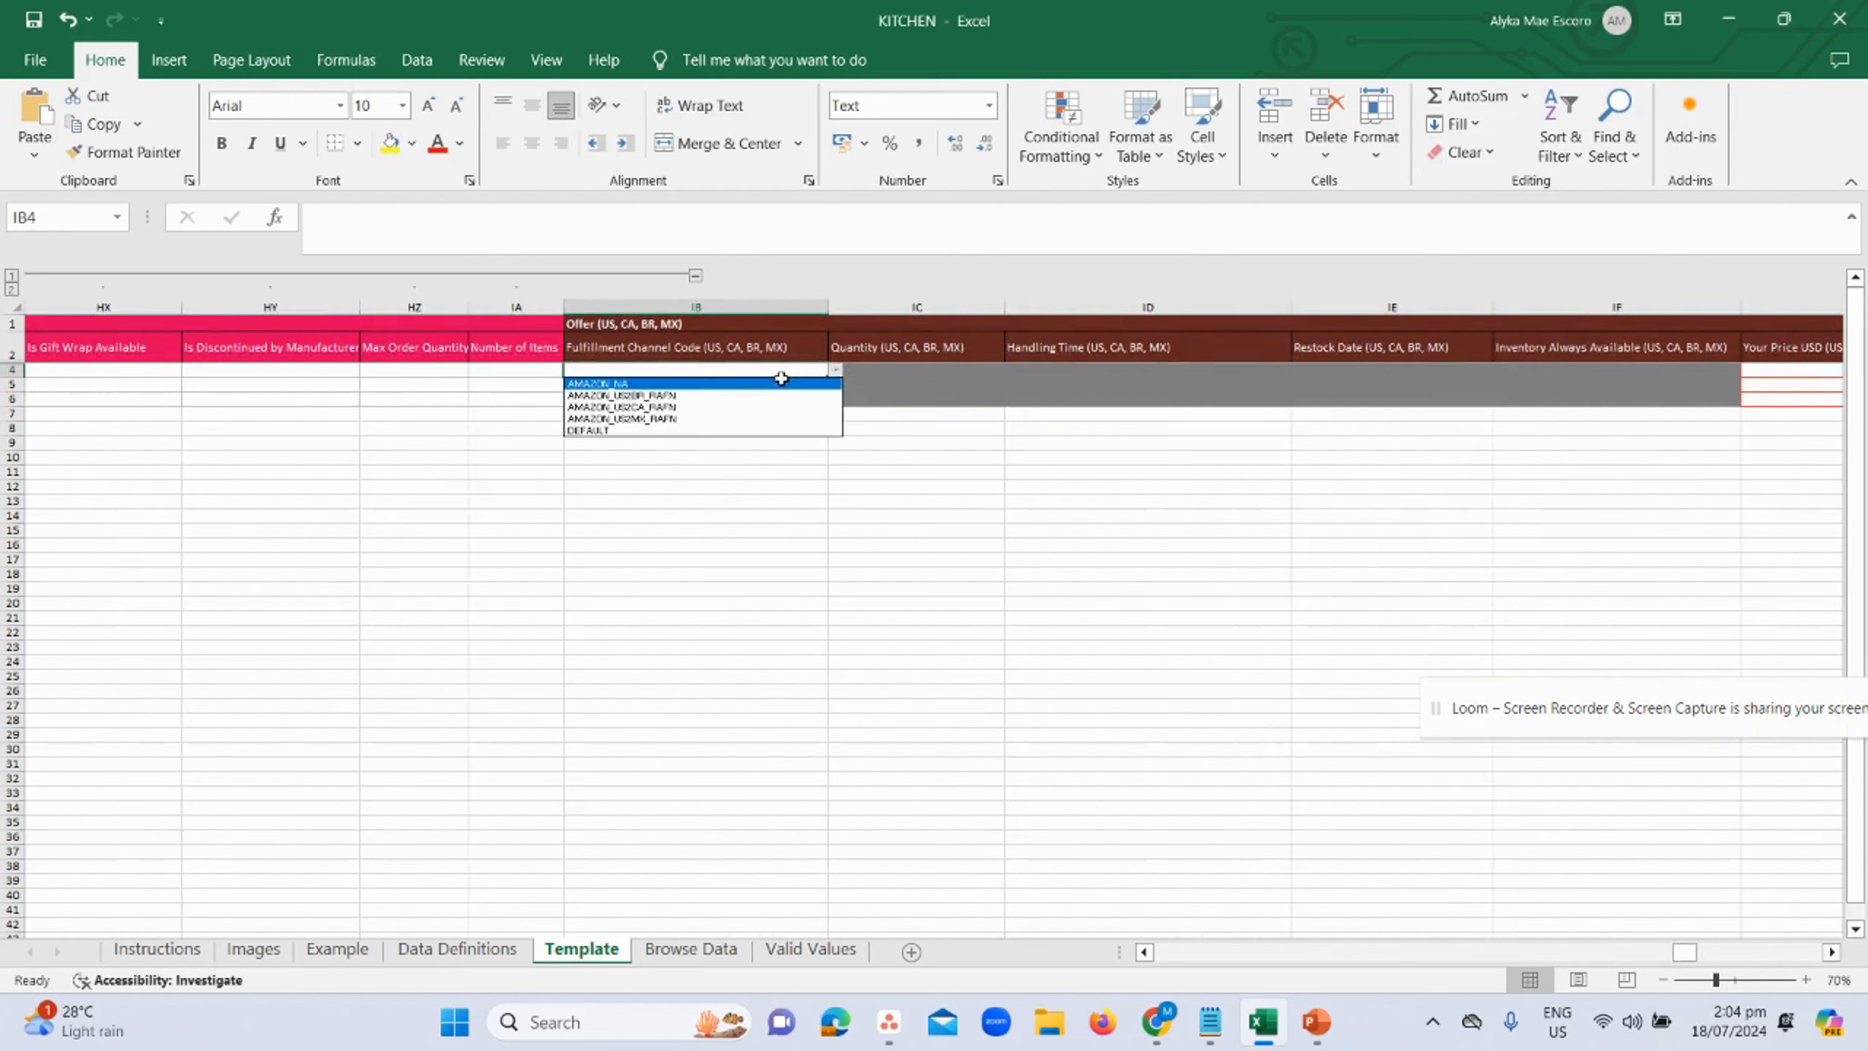
left_click(781, 377)
left_click_drag(829, 375, 829, 403)
left_click(626, 441)
- Look through the Offer section's column headers from Number of Items back to List Price for the Item Condition column
key("Left")
key("Left")
key("Left")
key("Left")
key("Left")
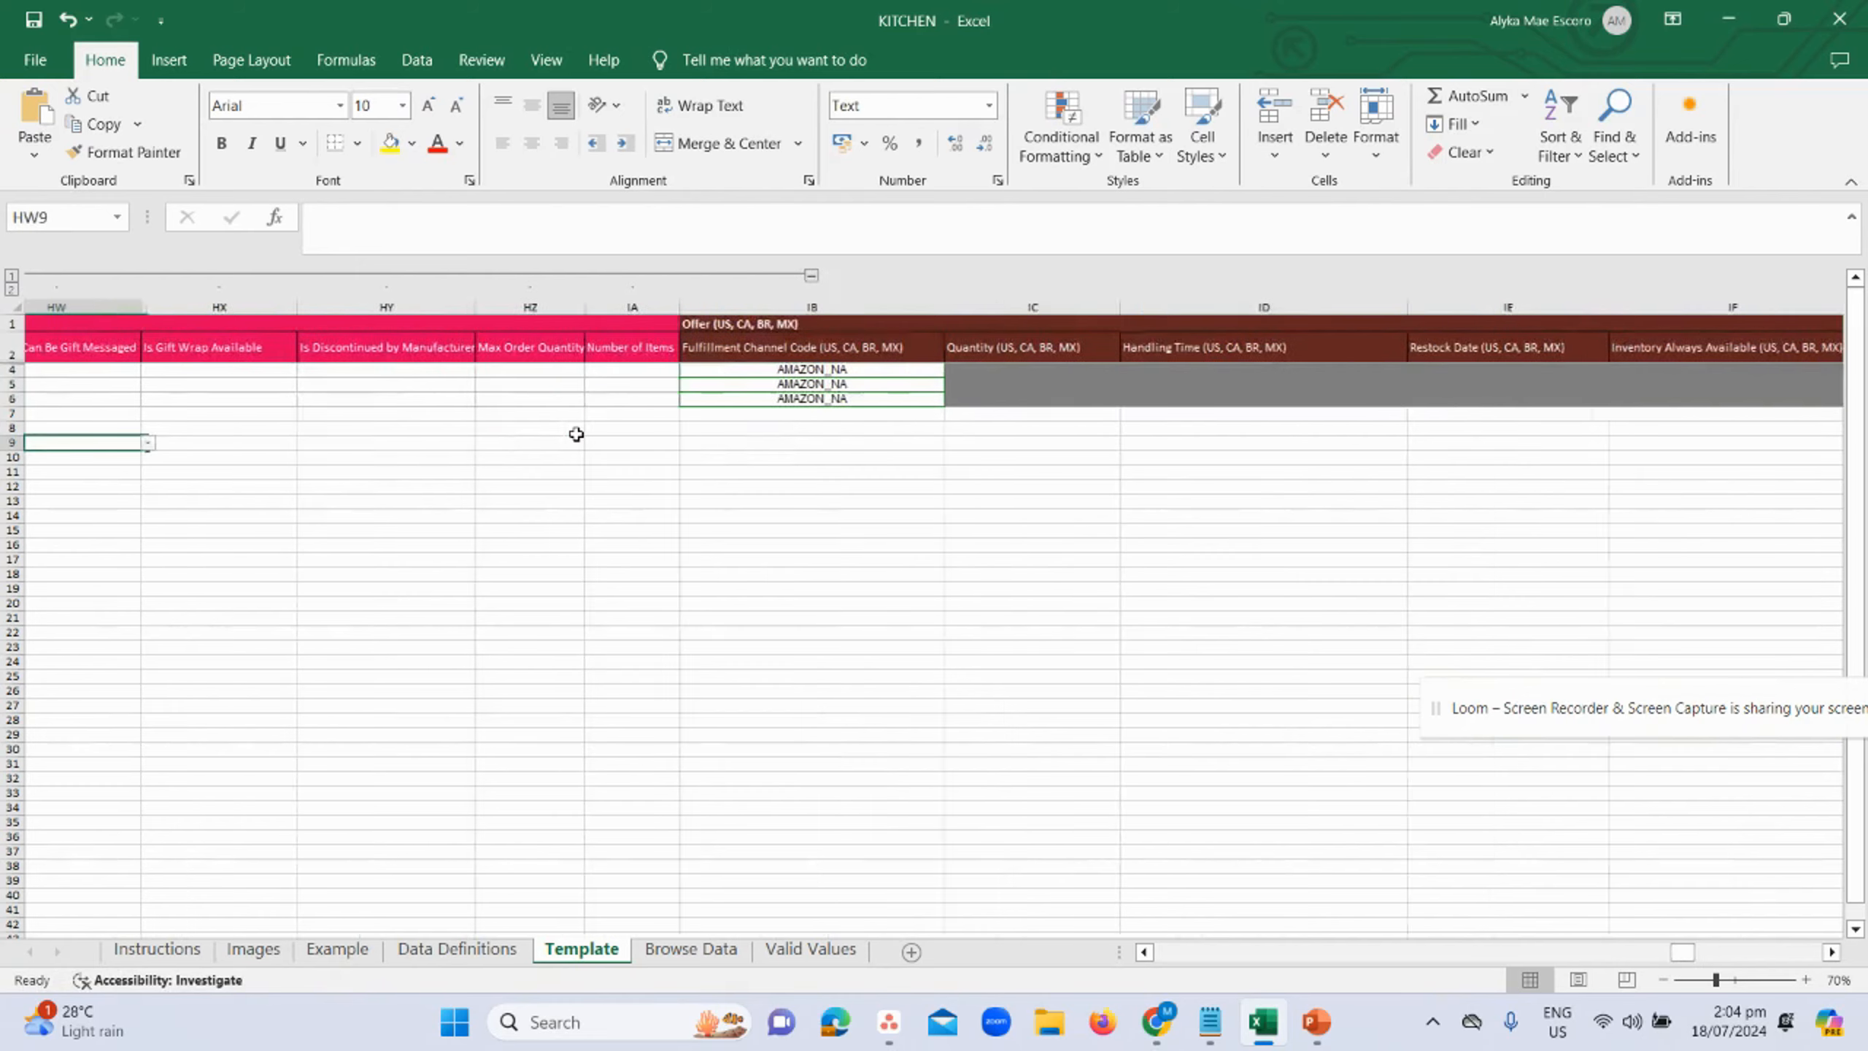
key("Left")
key("Left")
key("Up")
key("Up")
key("Right")
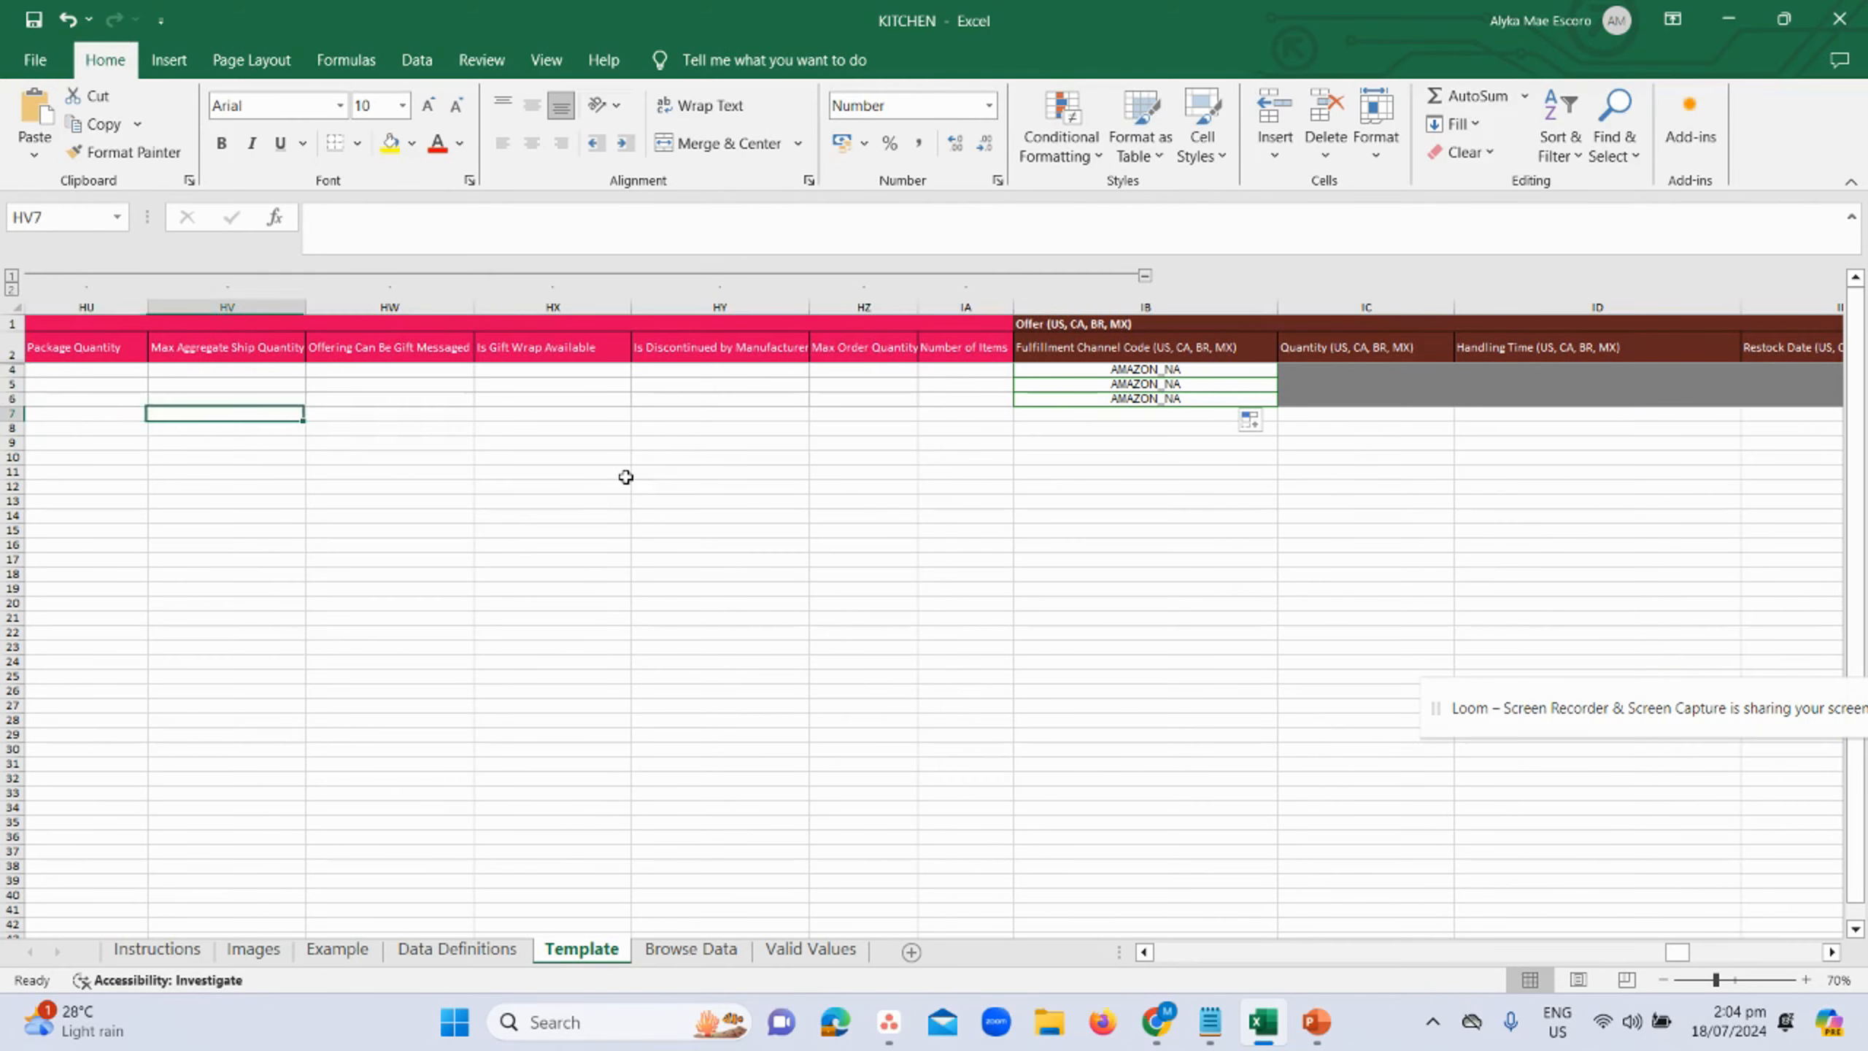
key("Up")
key("Right")
key("Left")
key("Left")
key("Left")
key("Left")
key("Left")
key("Left")
key("Left")
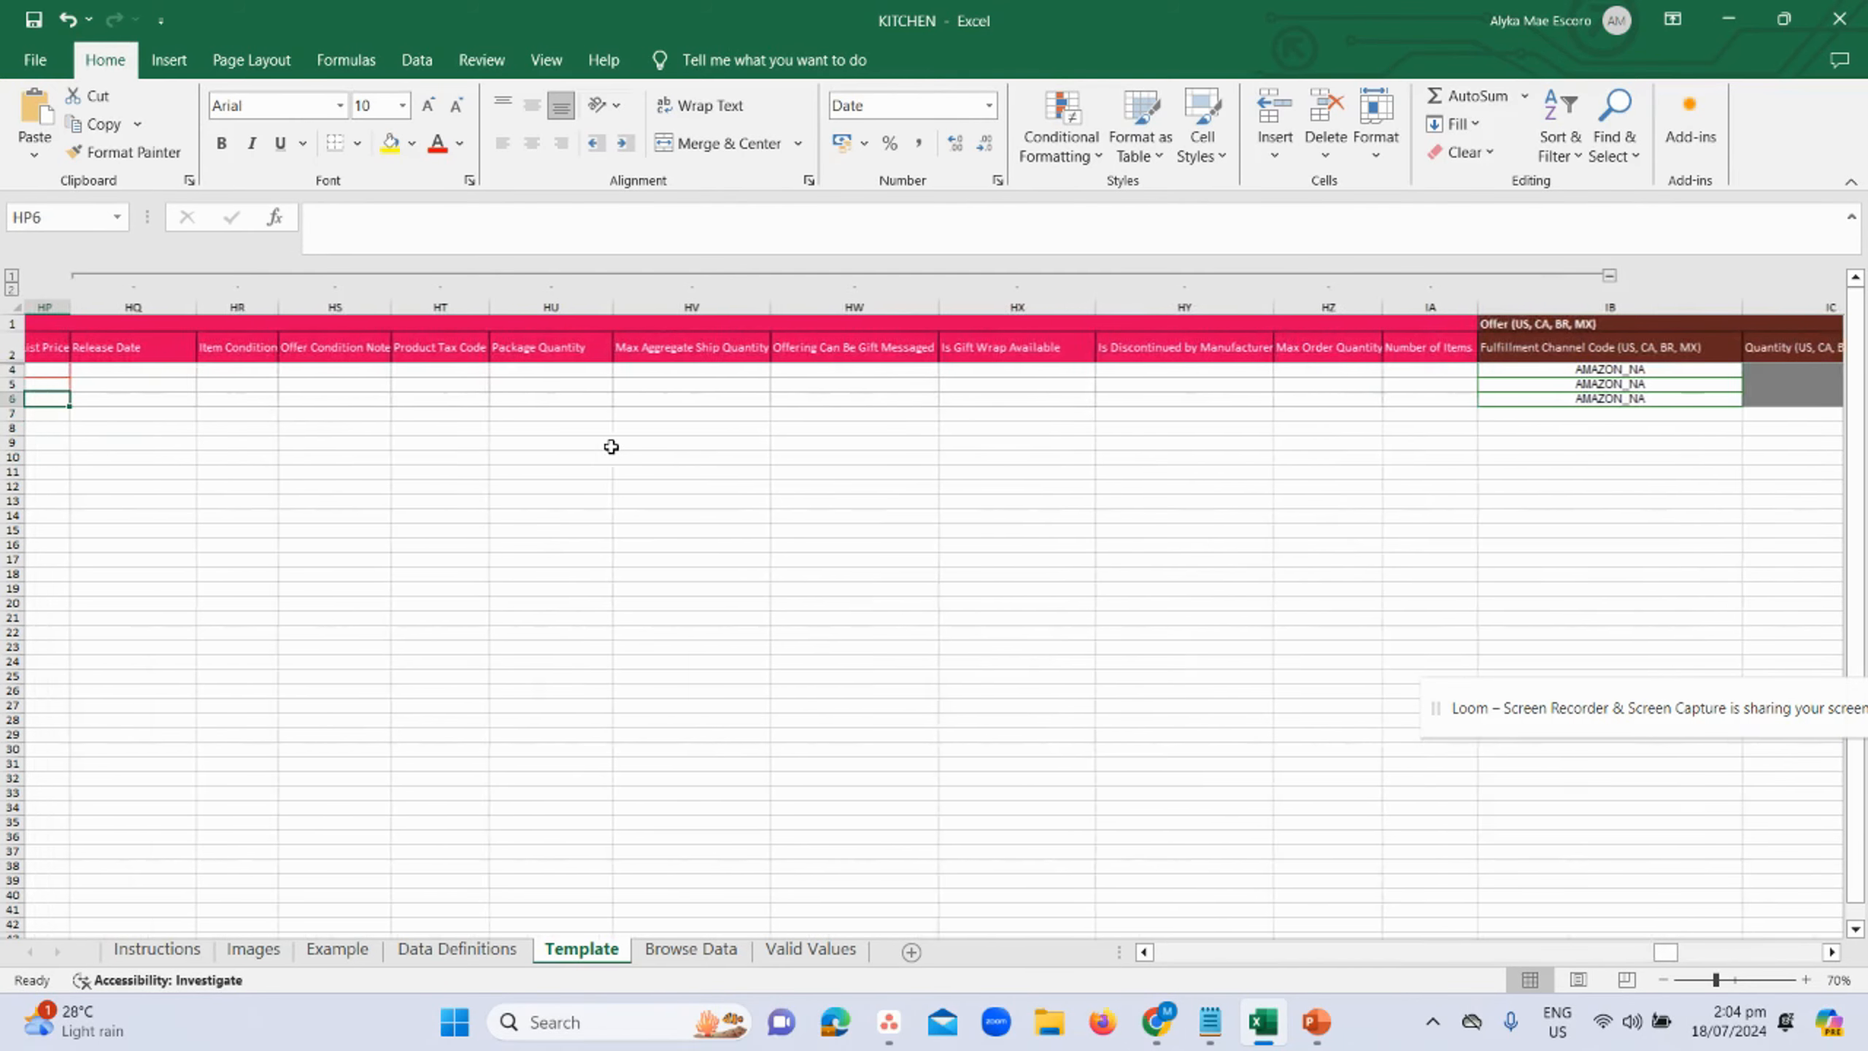
- Read the Item Condition slide in the PowerPoint presentation and return to the KITCHEN workbook
key("alt+Tab")
left_click(140, 732)
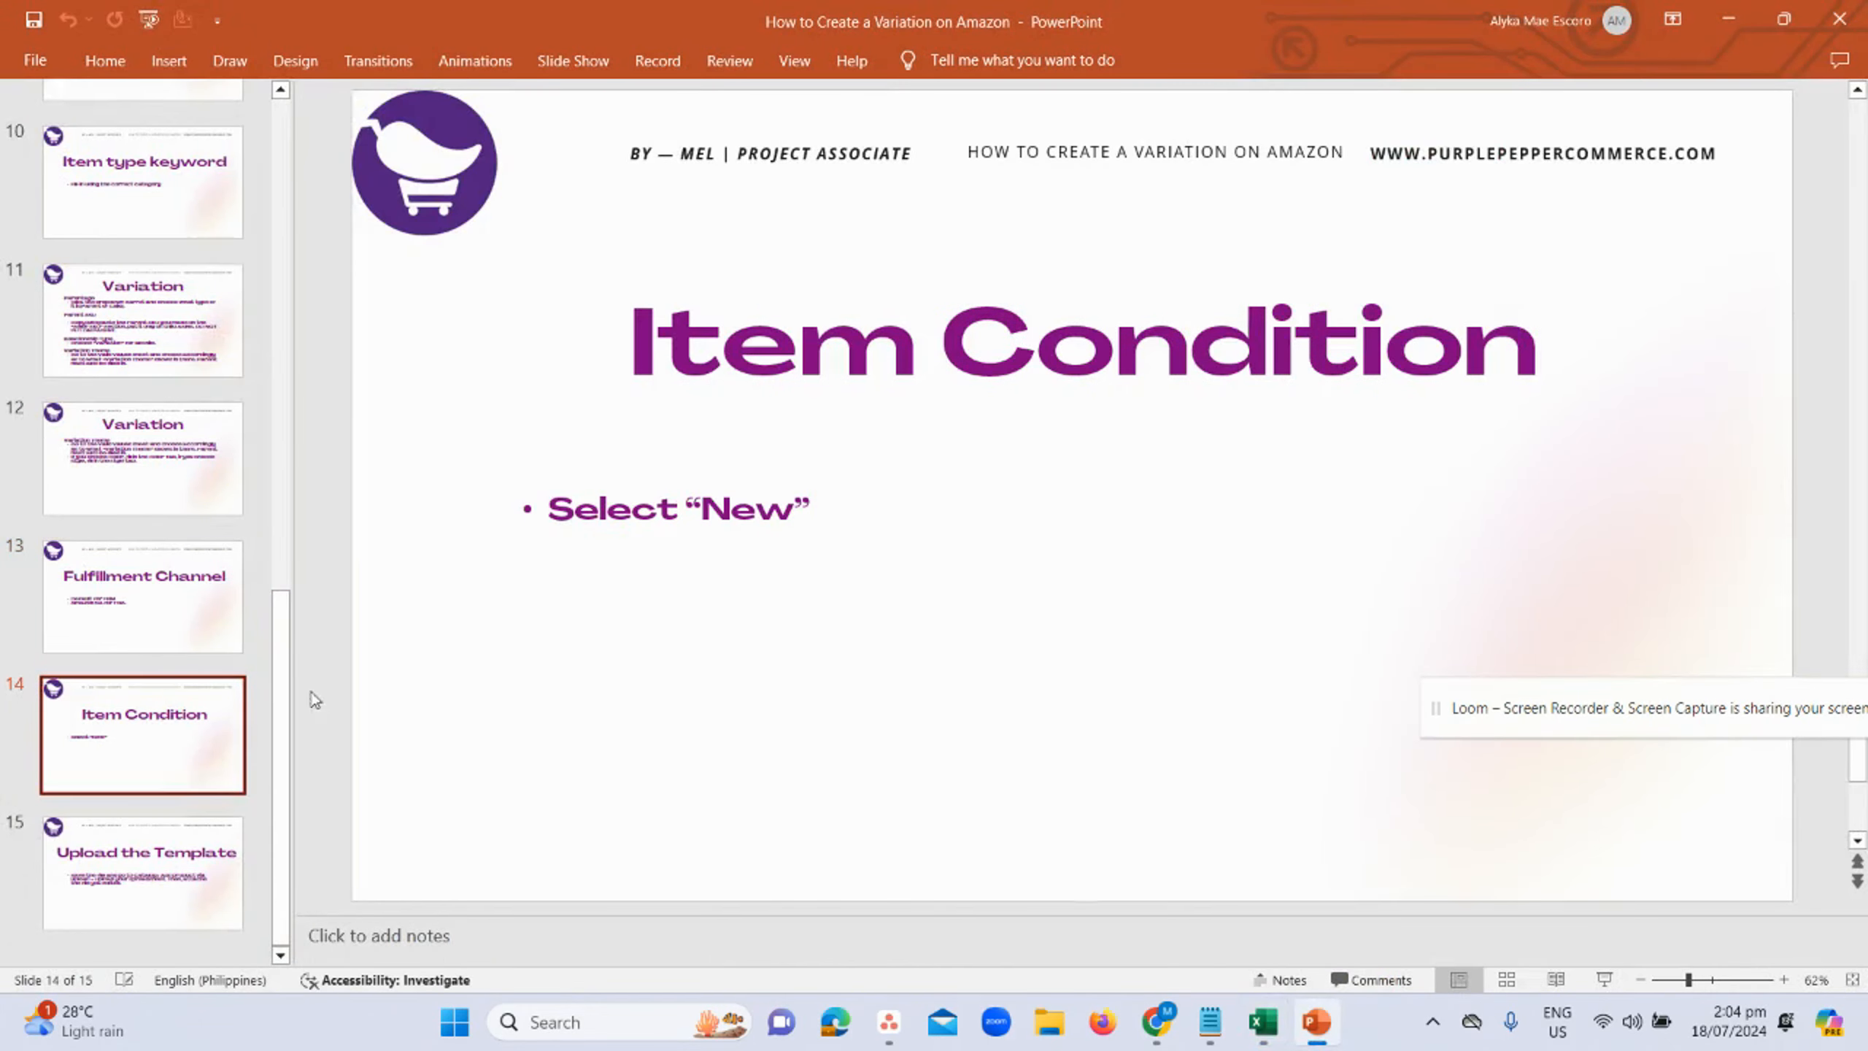
key("alt+Tab")
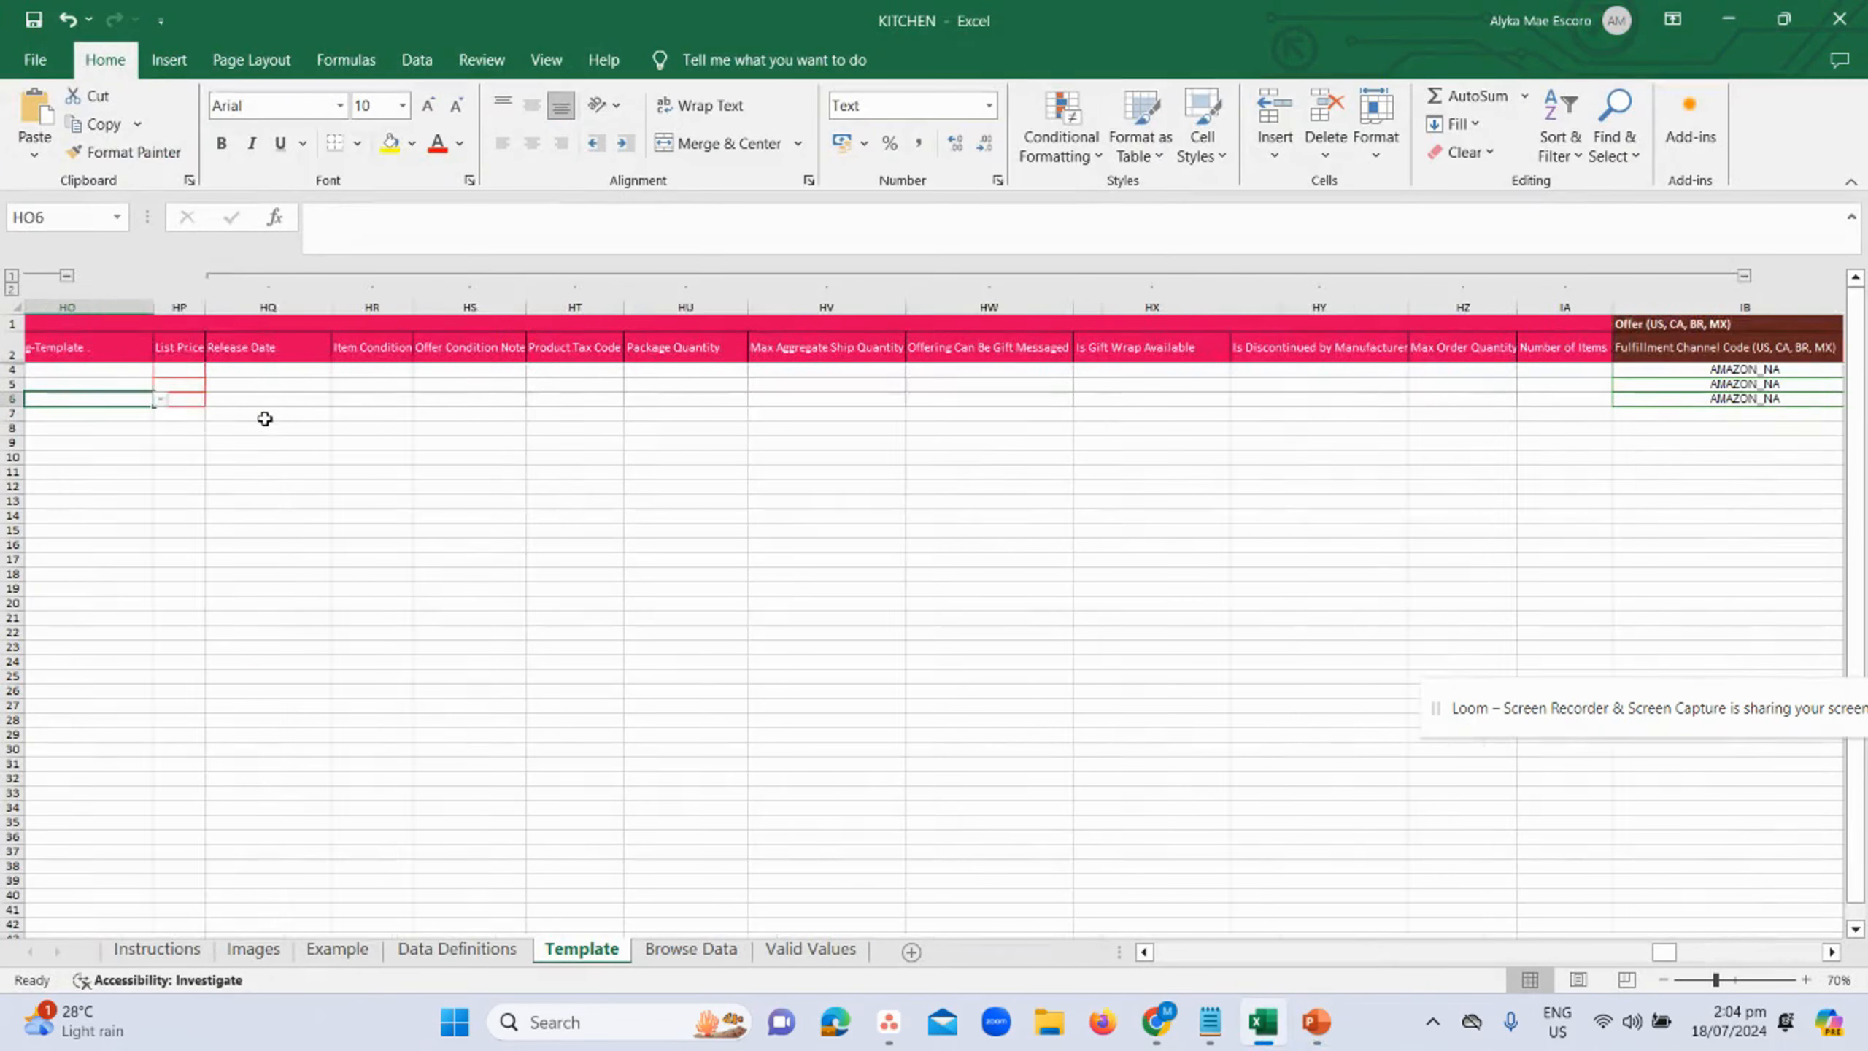
- Set the Item Condition to New for the parent and both child rows, HR4 to HR6
key("Left")
key("Up")
key("Right")
key("Right")
key("Up")
key("Right")
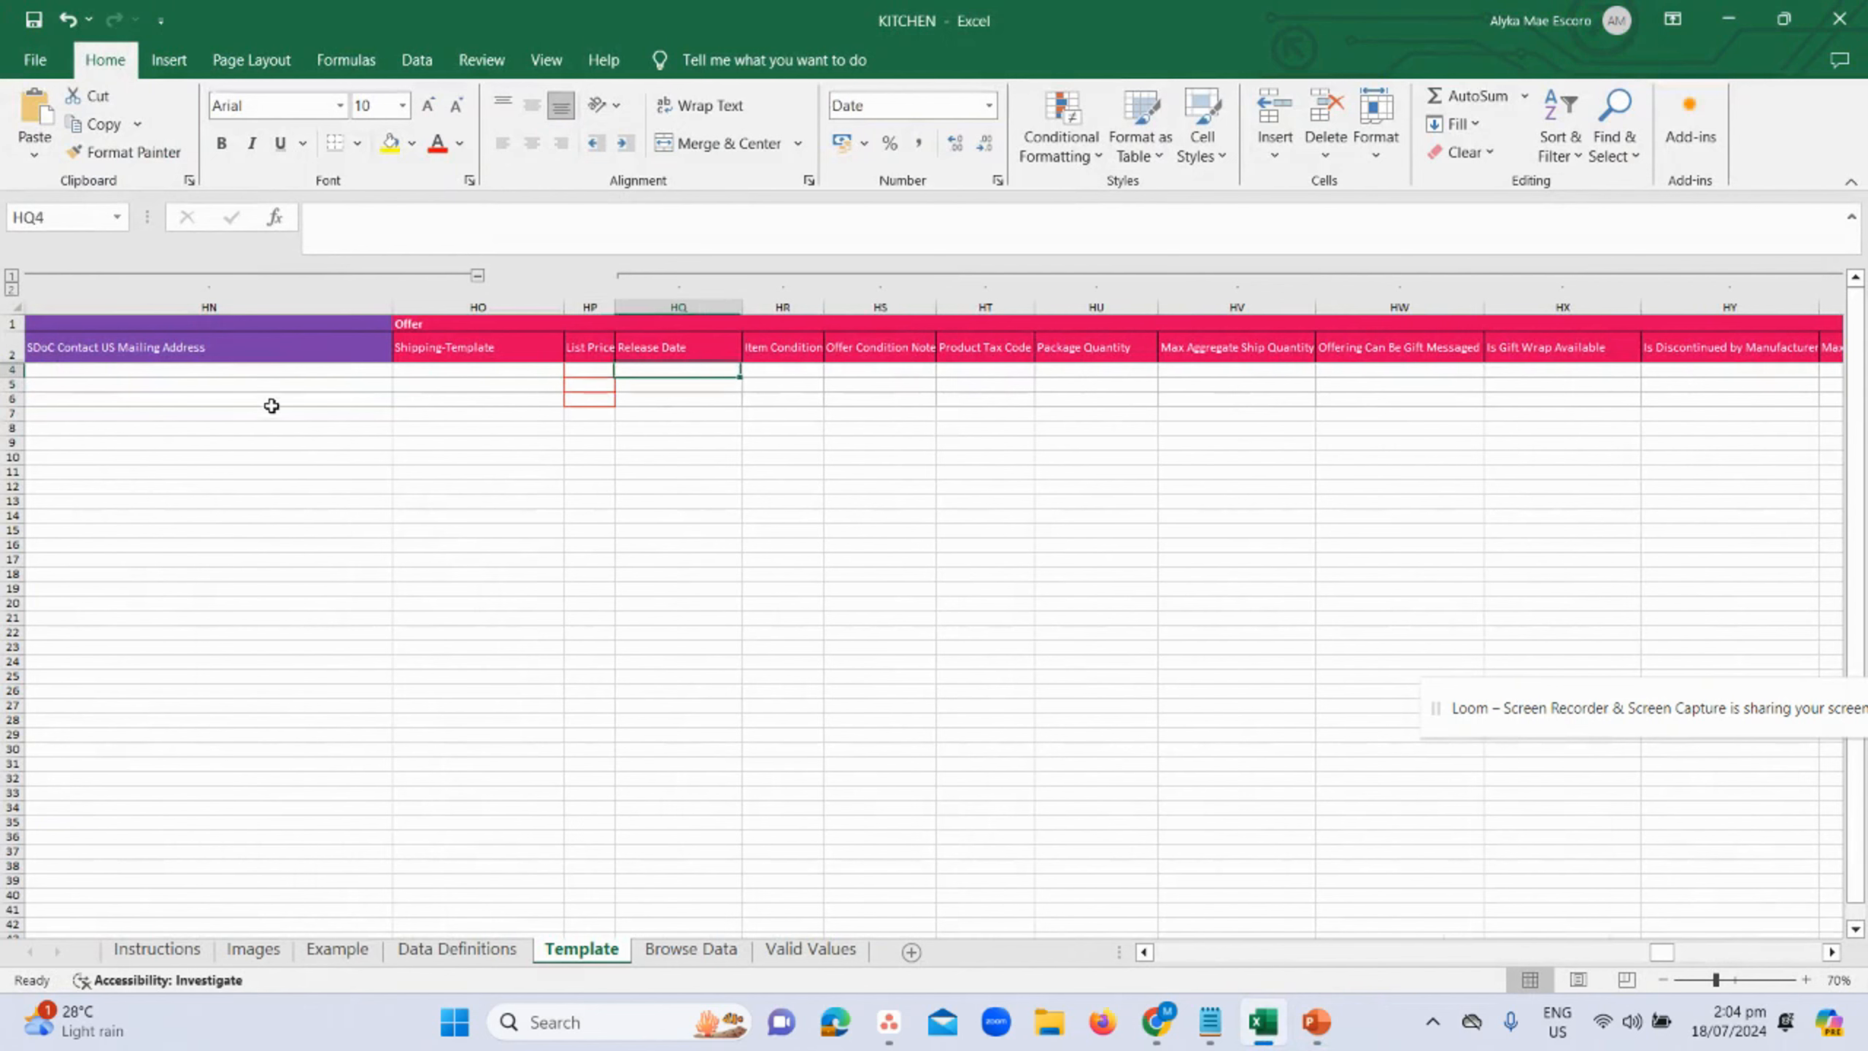
key("Right")
key("Right")
key("Right")
key("Left")
key("Left")
key("Down")
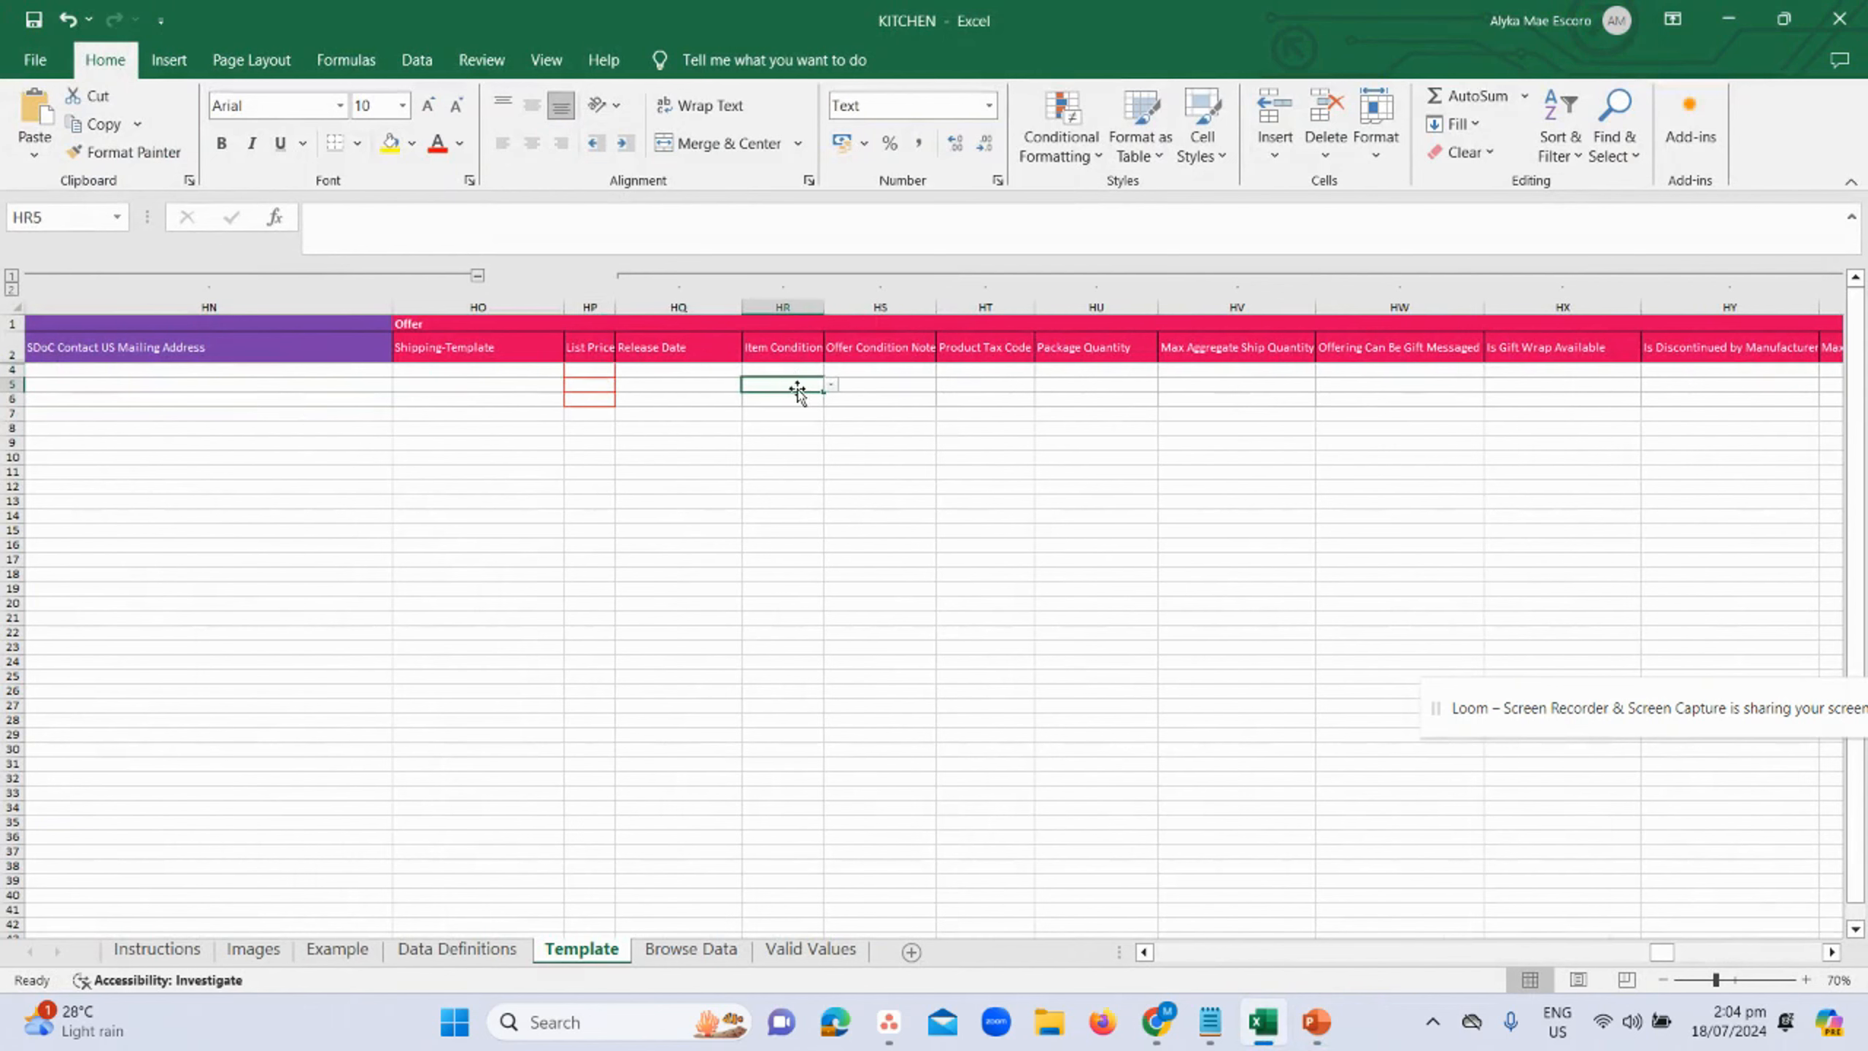
left_click(767, 371)
left_click(830, 369)
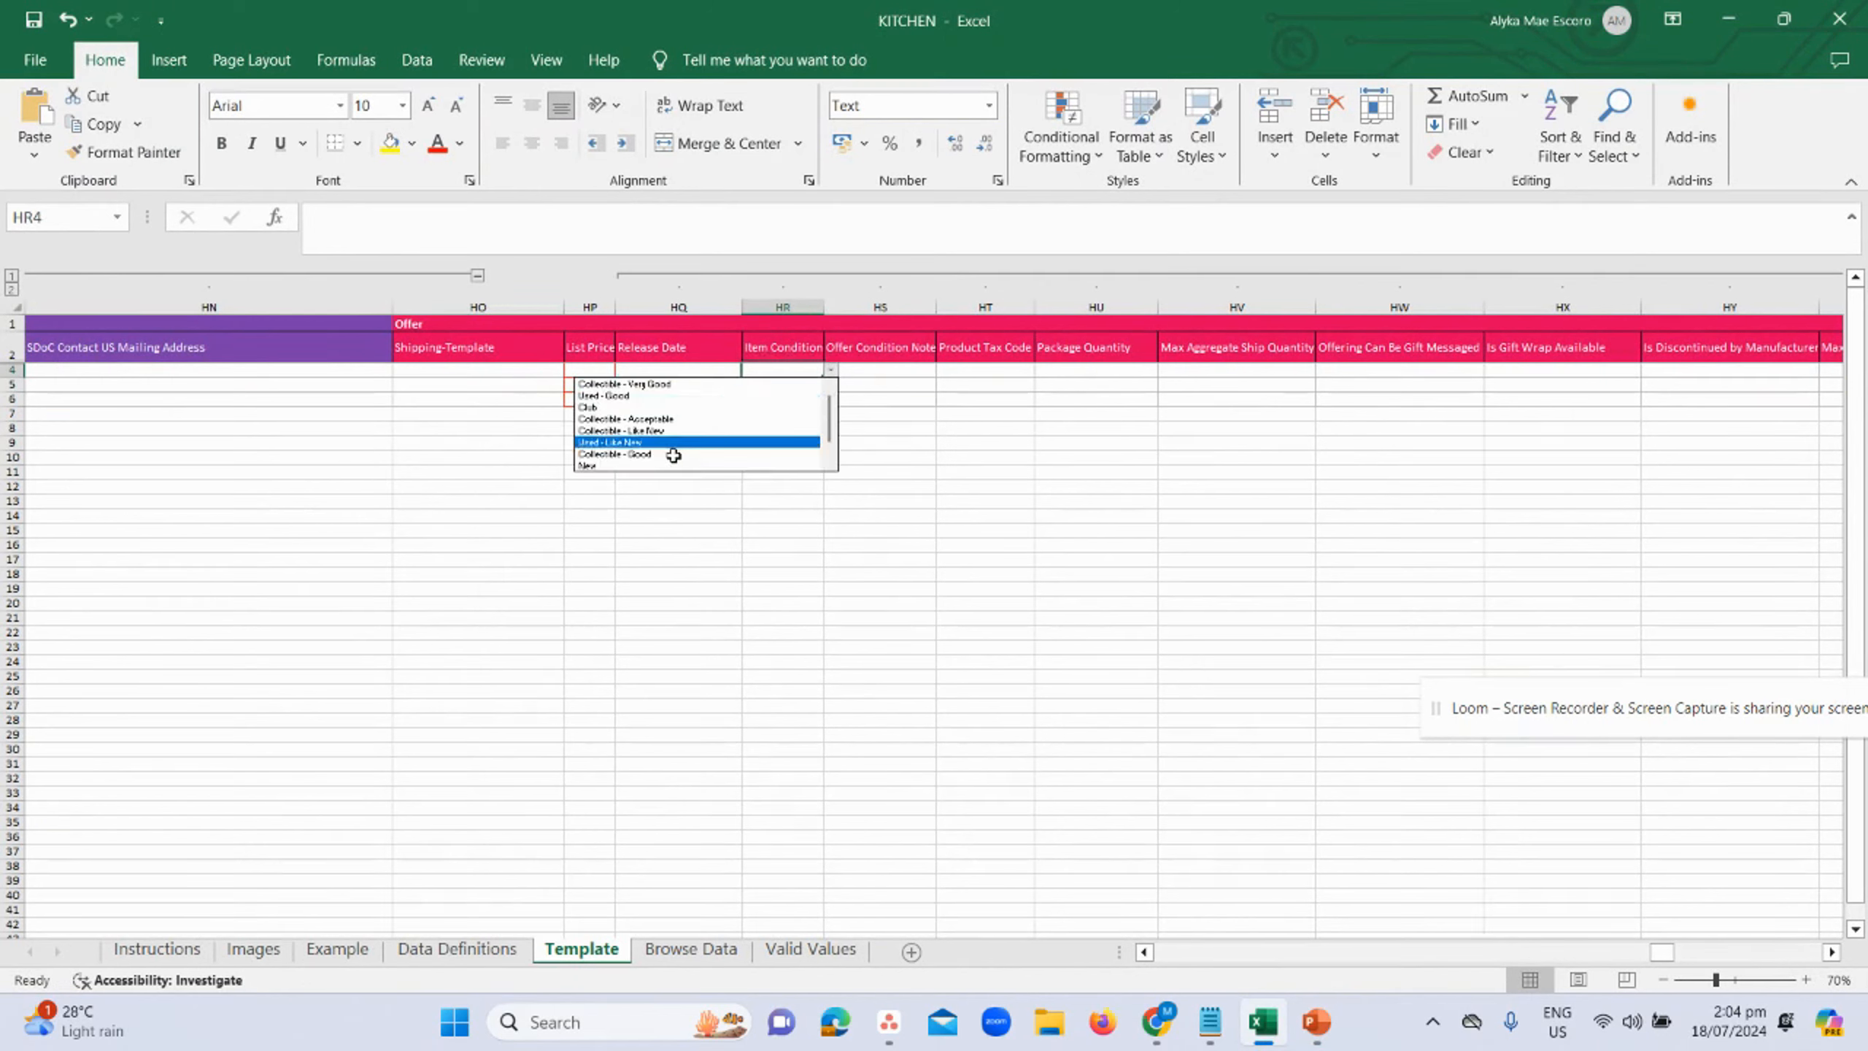
left_click(657, 466)
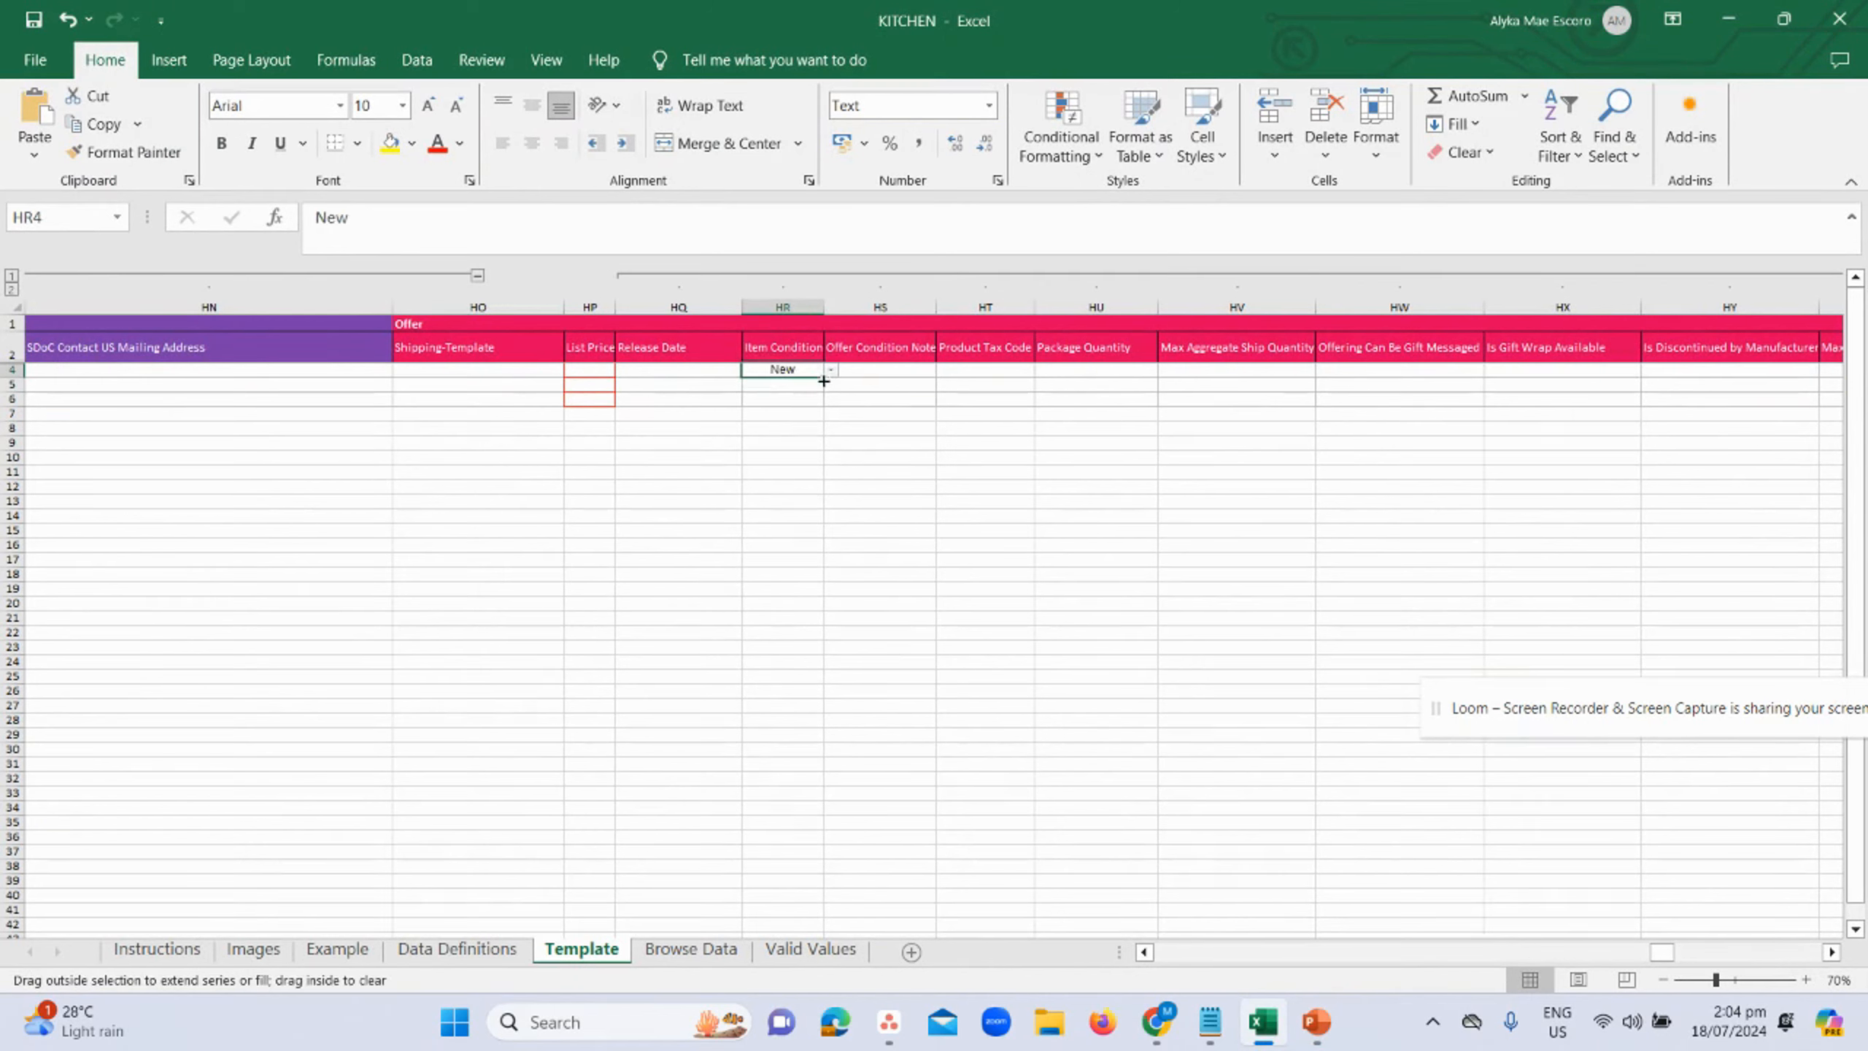
left_click_drag(819, 377, 821, 404)
key("alt+Tab")
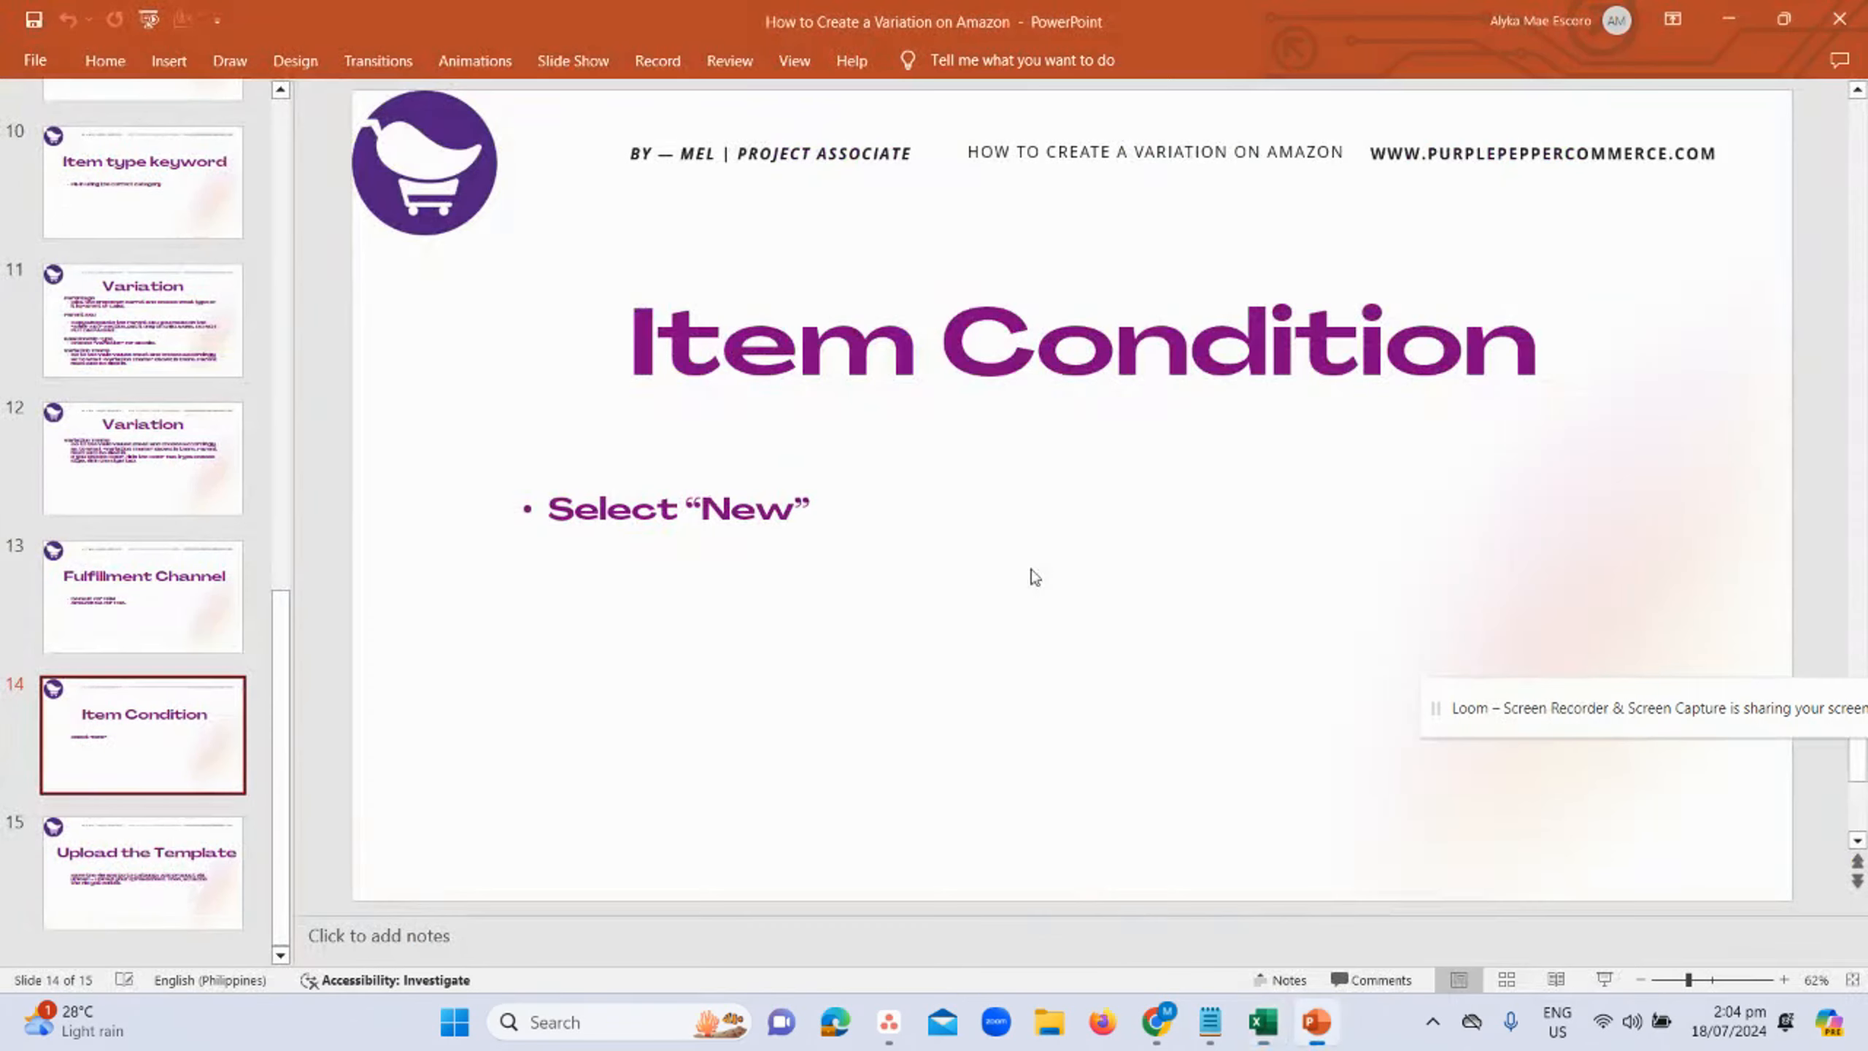
mouse_move(1157, 1024)
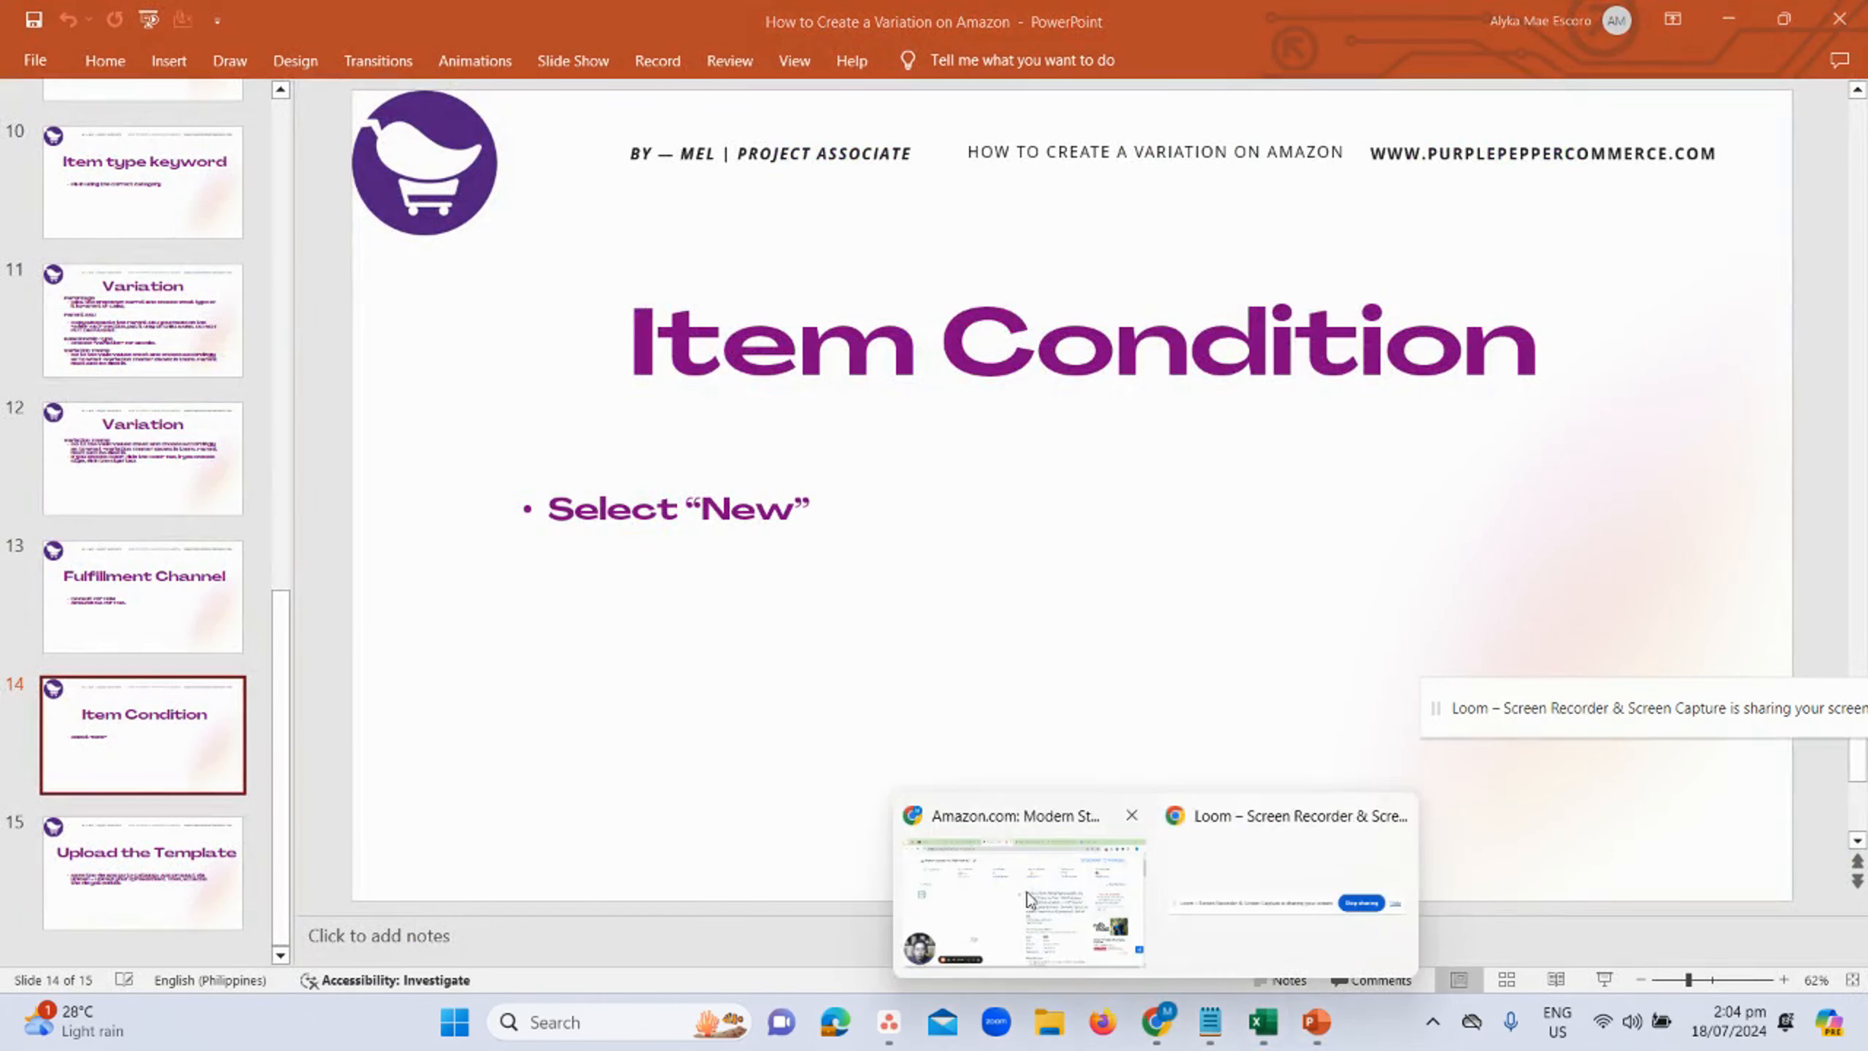
left_click(1063, 897)
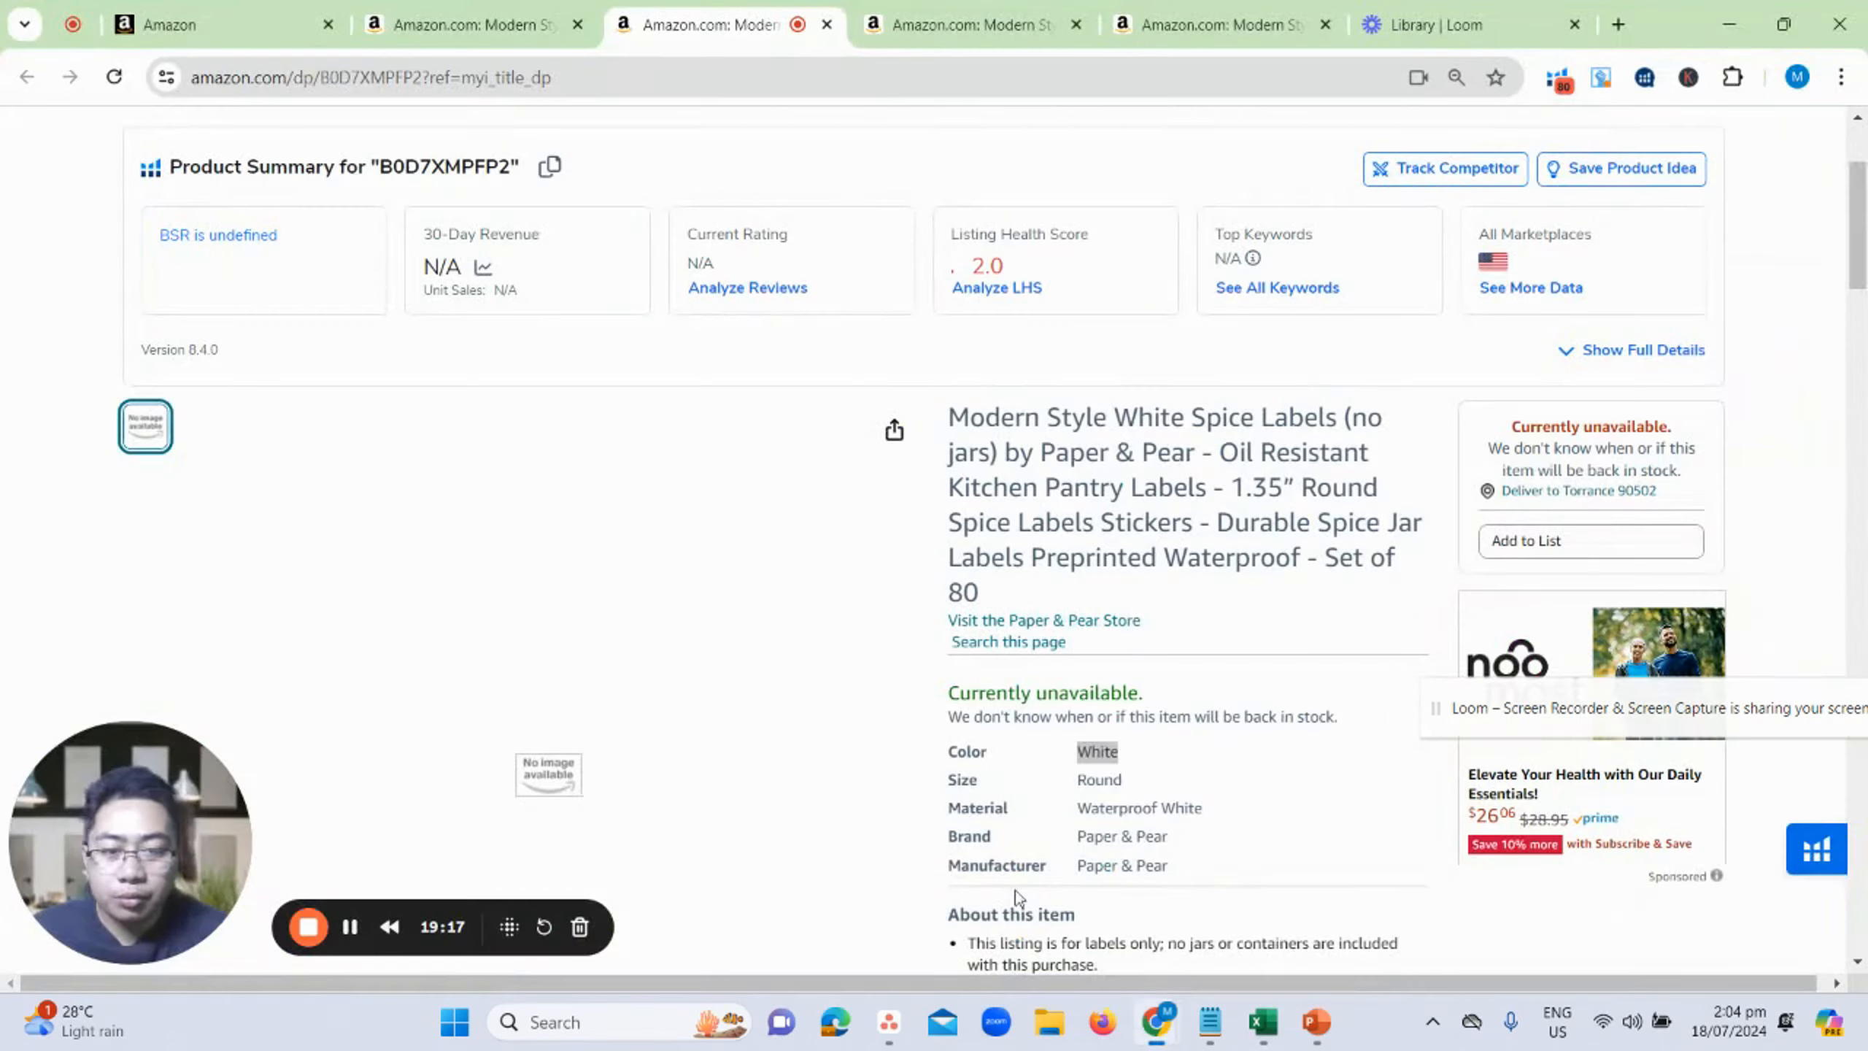
left_click(350, 935)
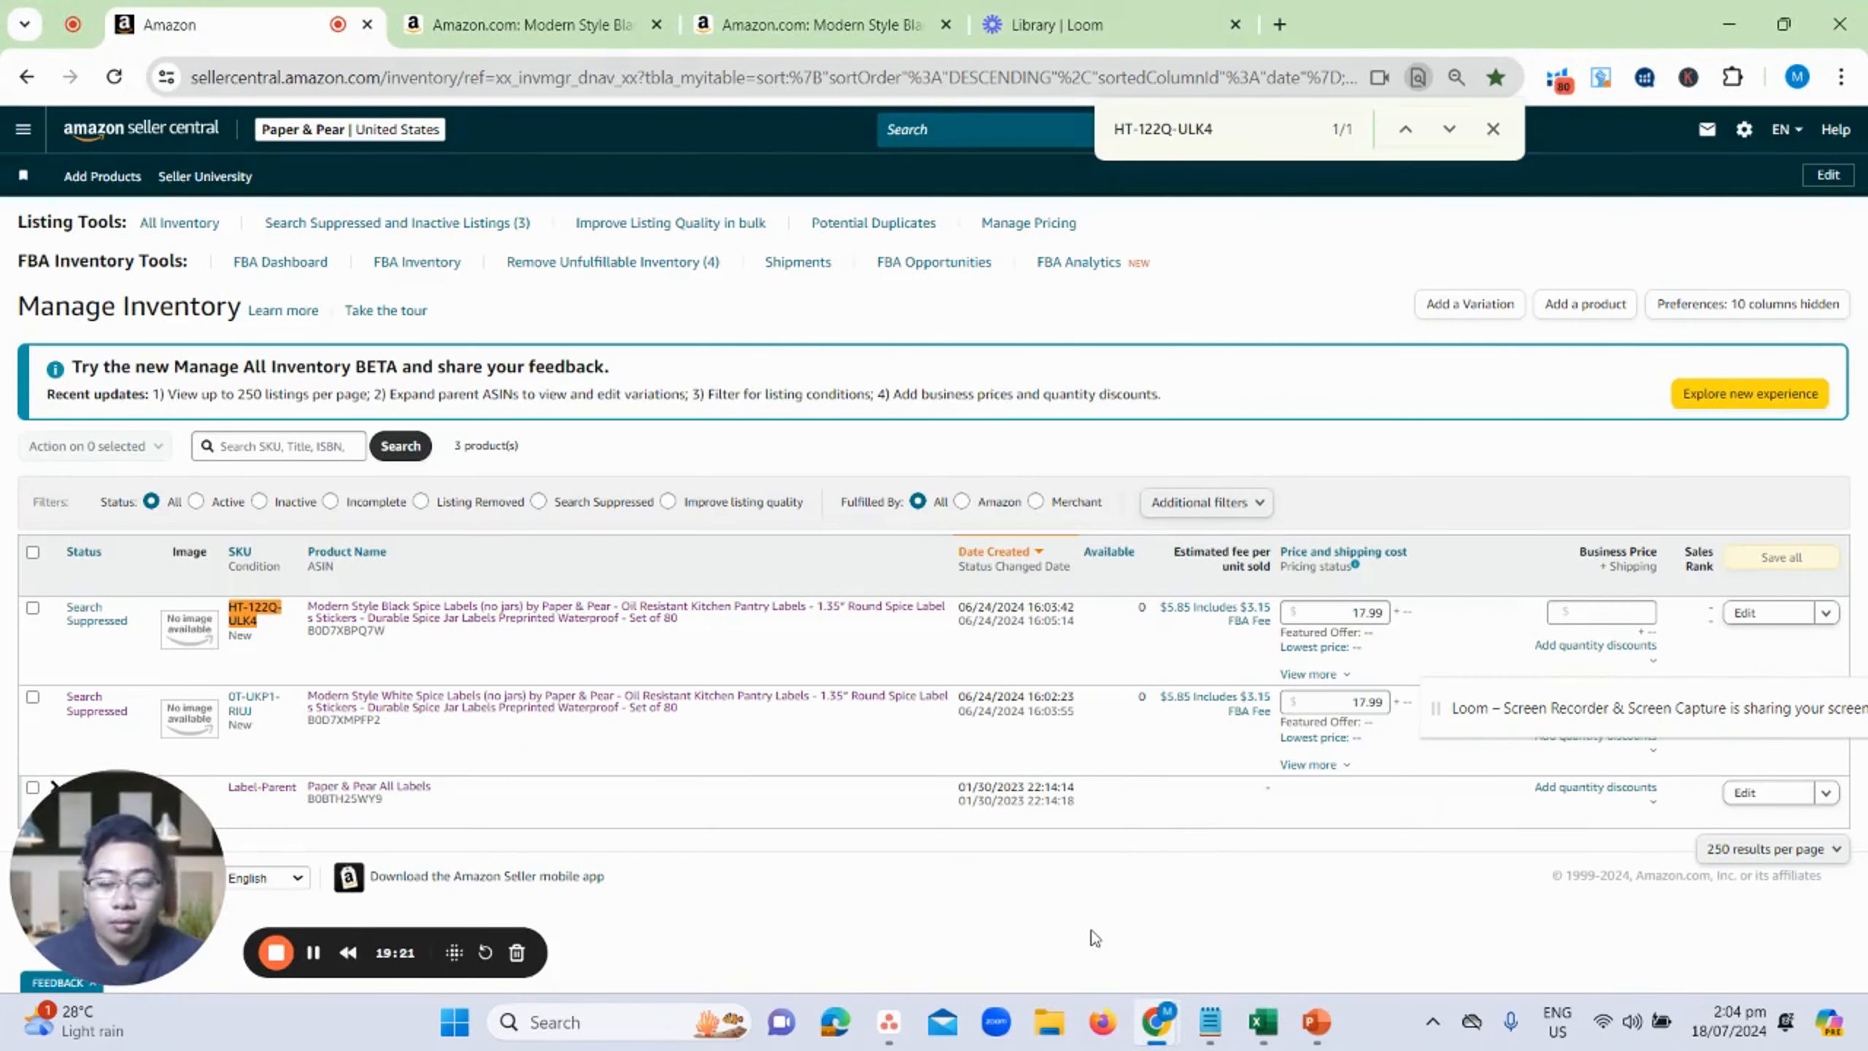
- Switch to the PowerPoint presentation and read the Upload the Template slide on how to submit the edited file
key("alt+Tab")
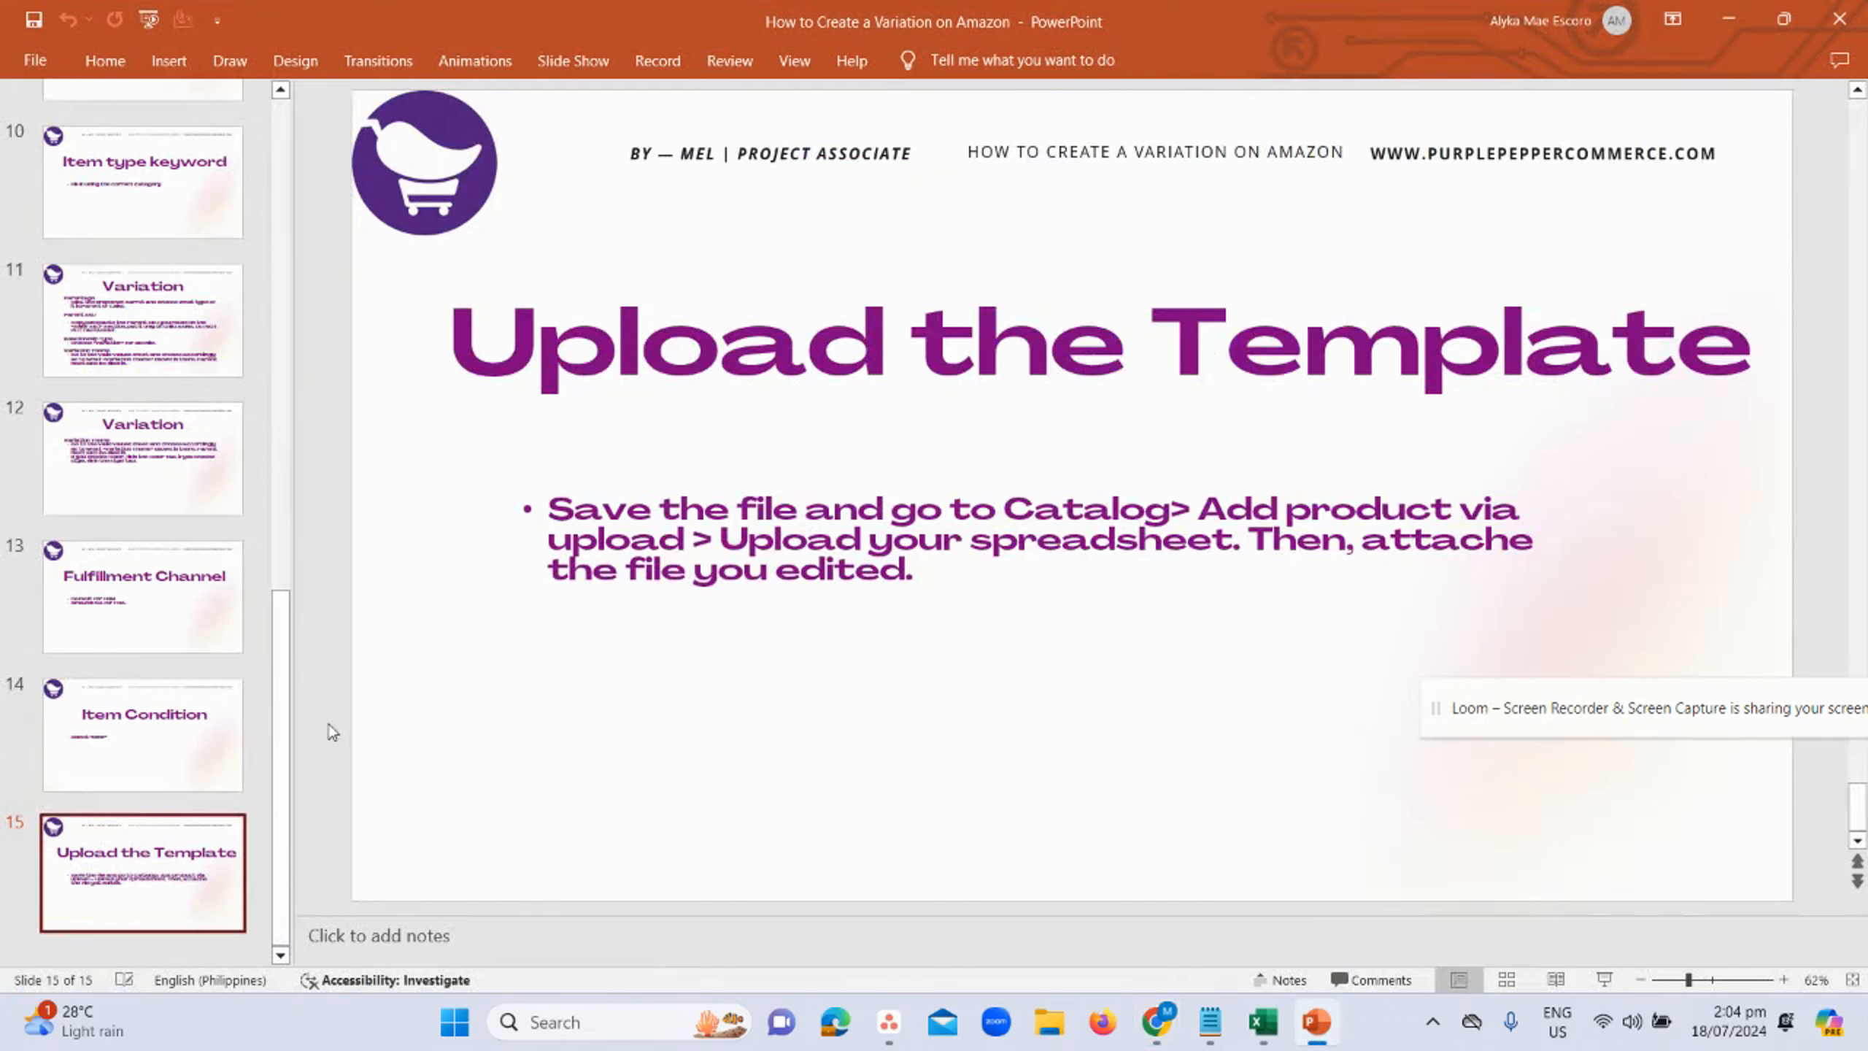
left_click(110, 784)
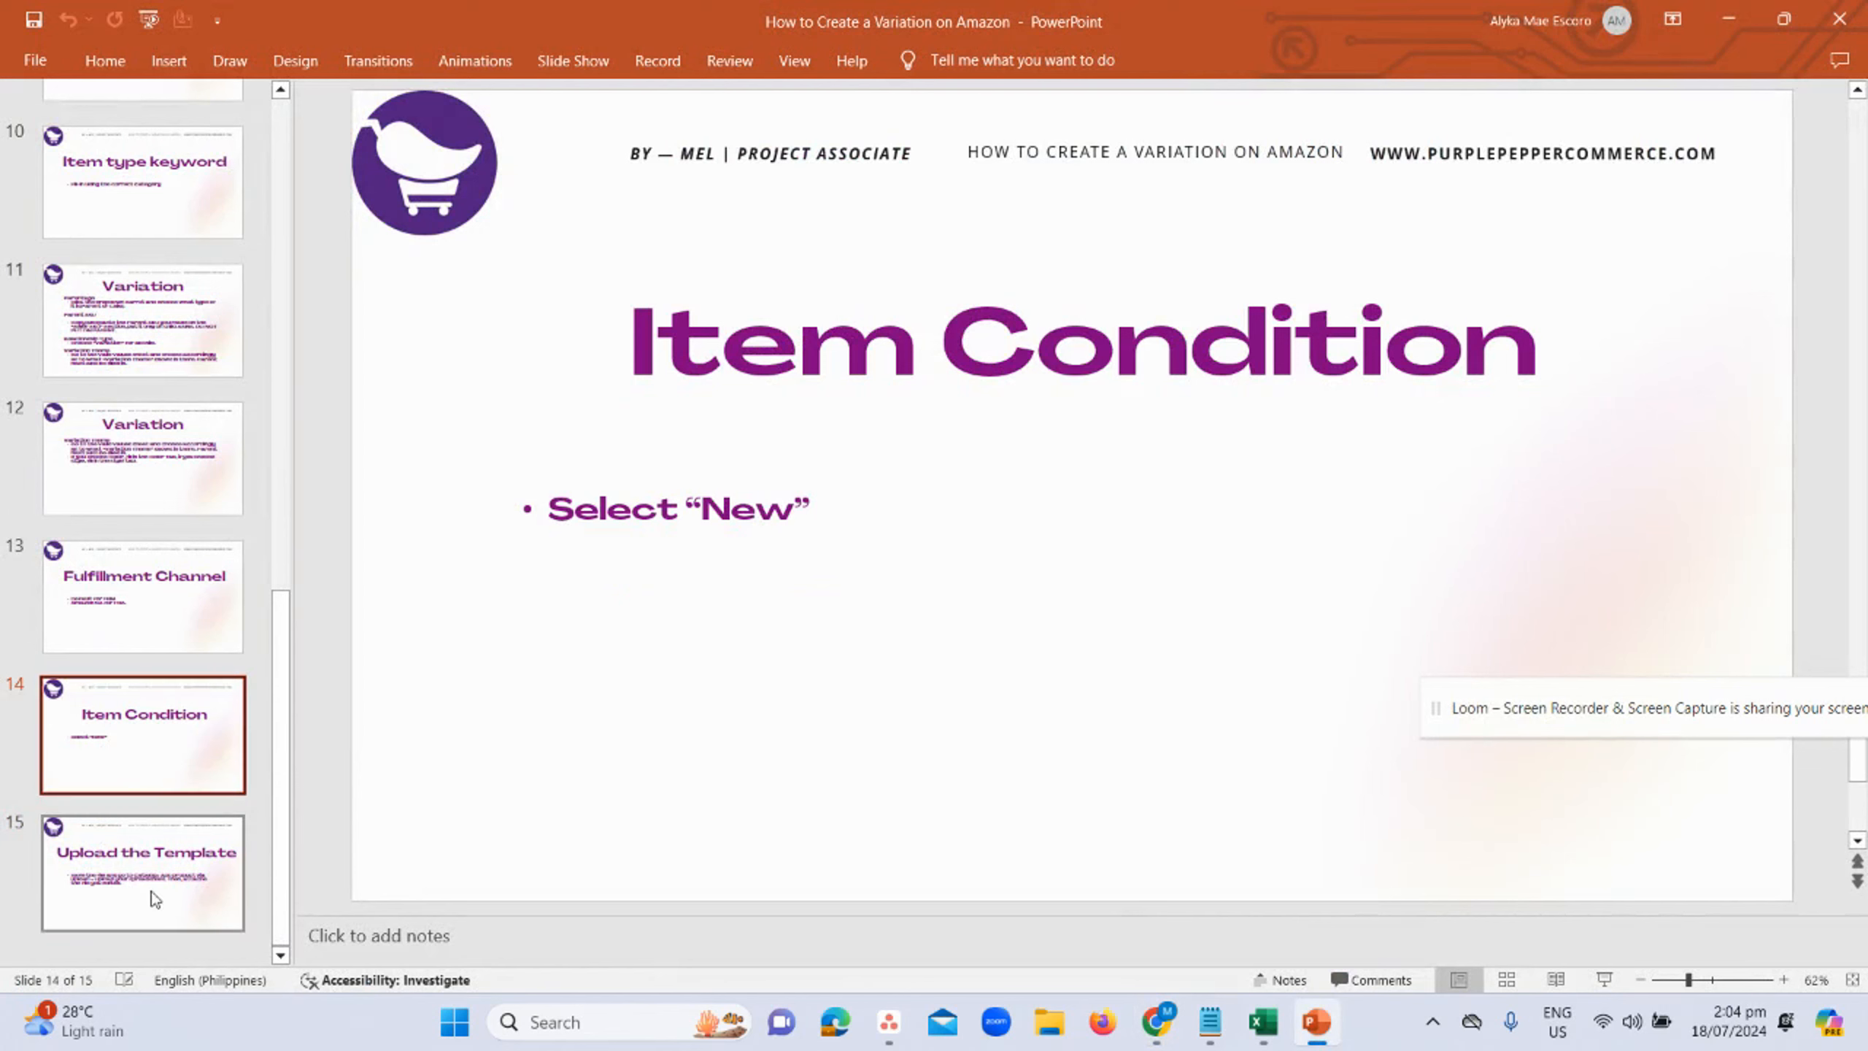
left_click(173, 877)
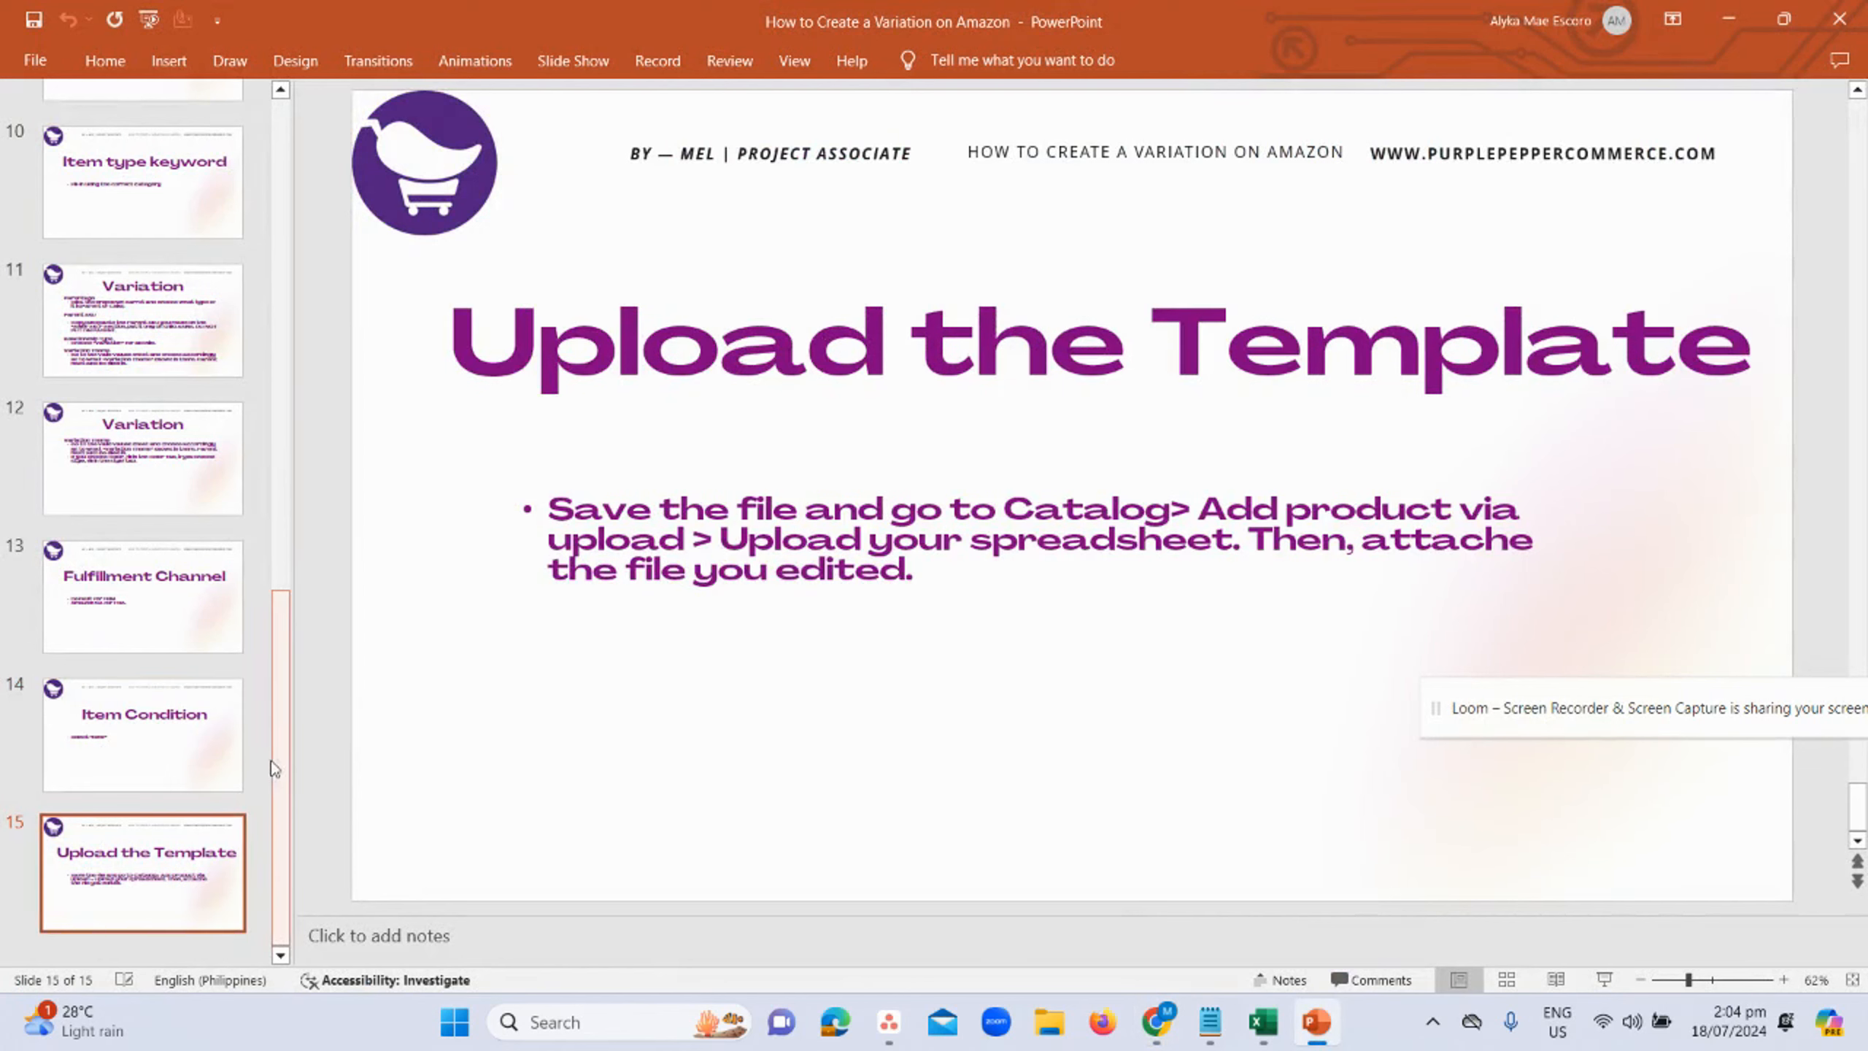
scroll(694, 551, "up", 1)
left_click(140, 870)
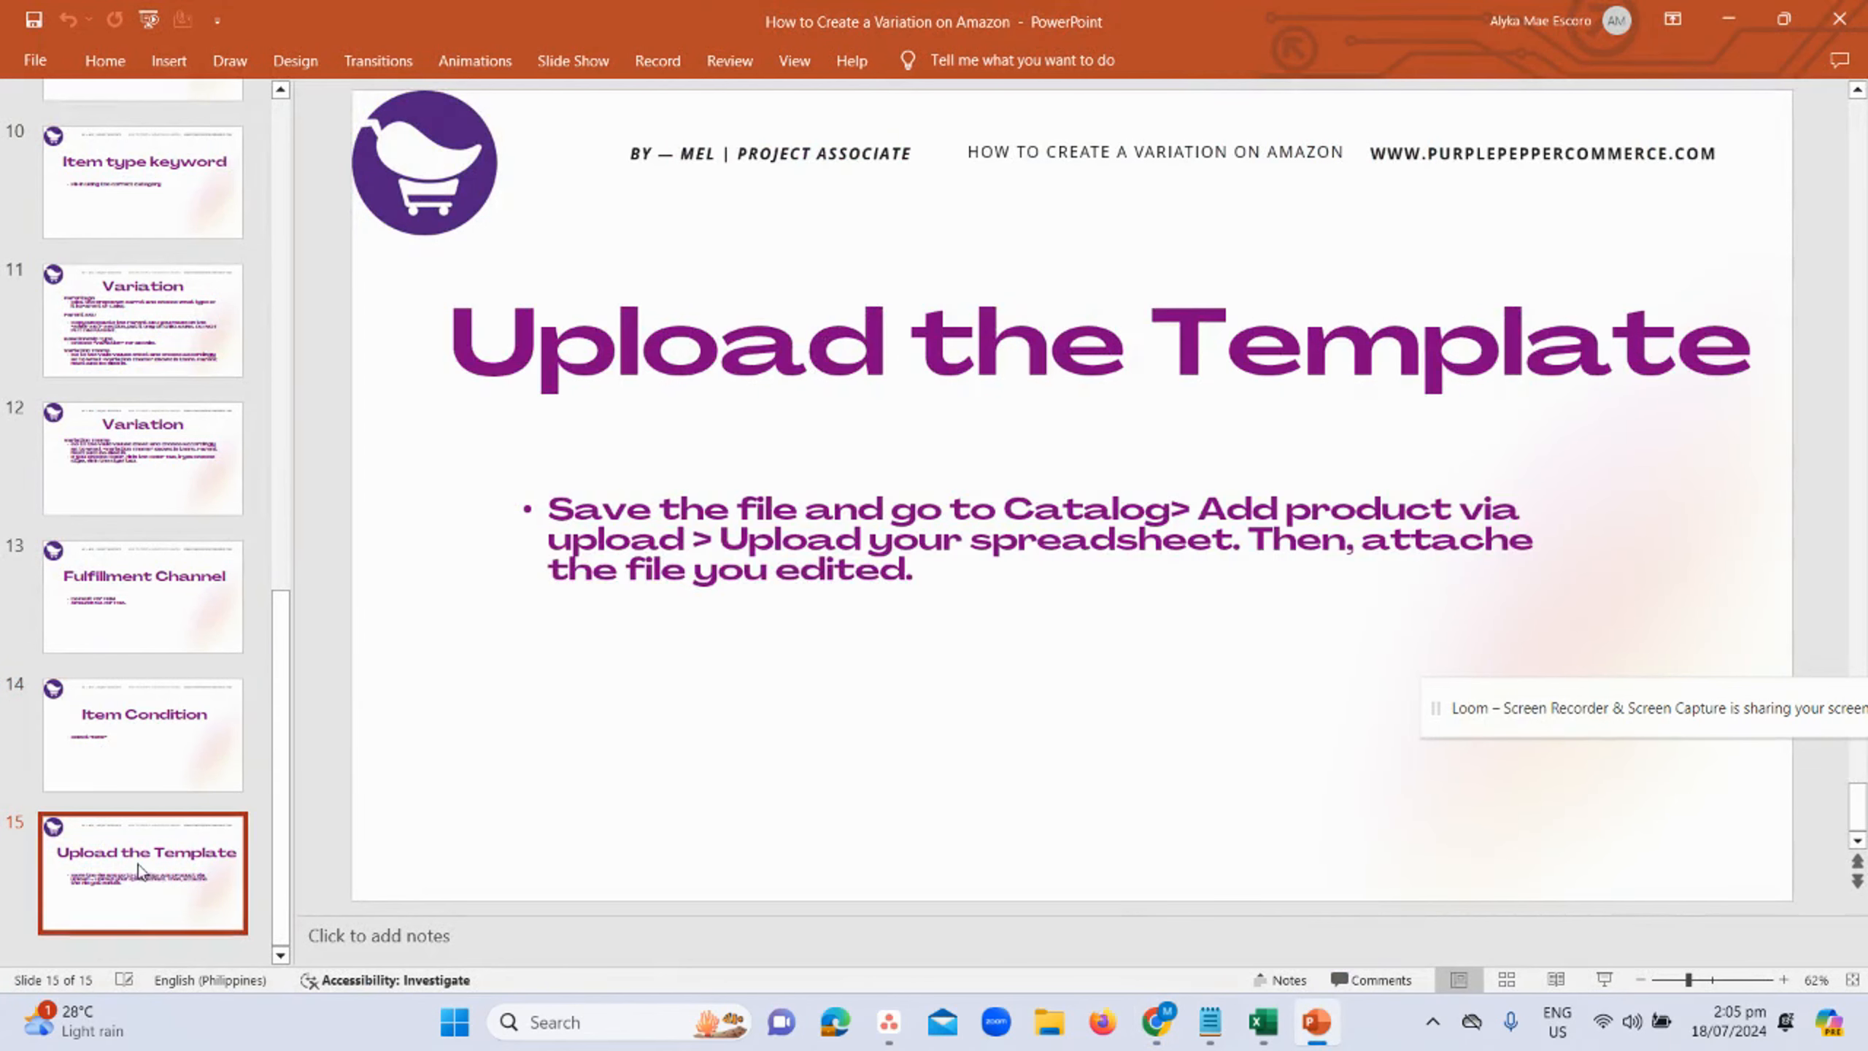
- Switch to Amazon Seller Central in the browser and open its main navigation
key("alt+Tab")
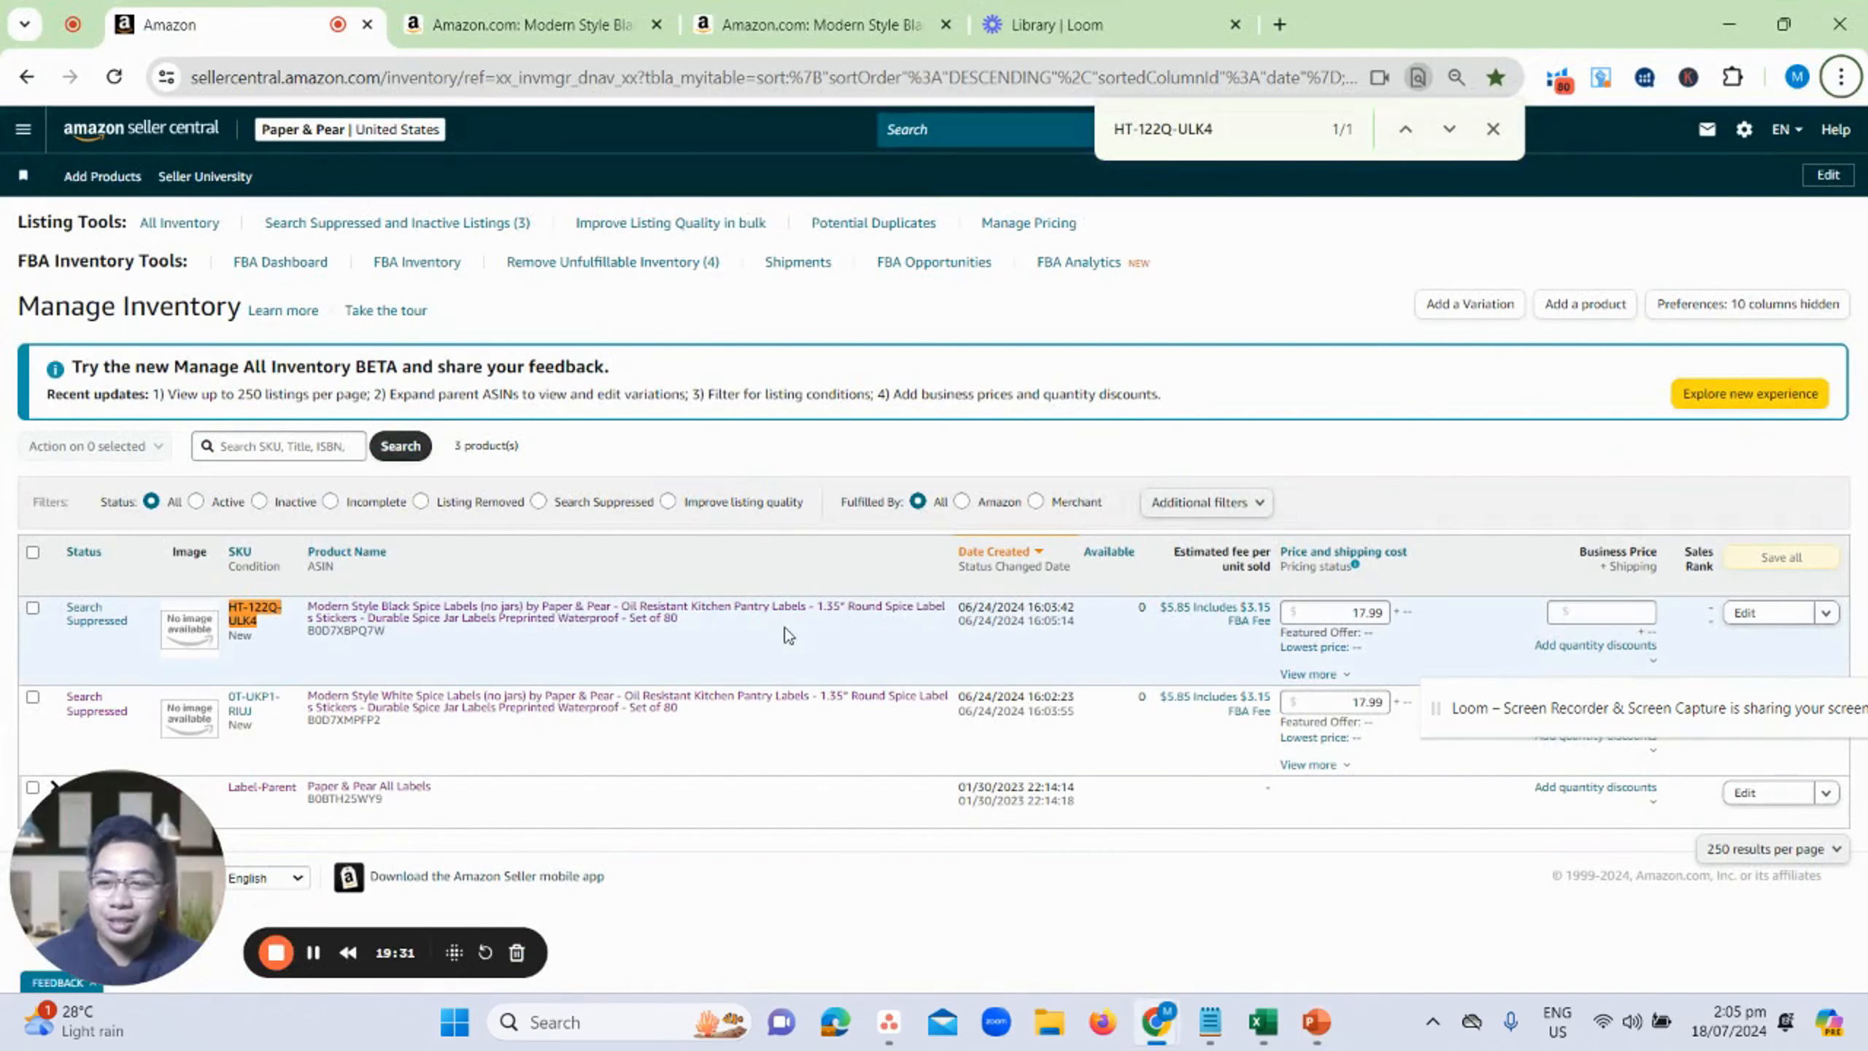
key("alt+Tab")
key("alt+Tab")
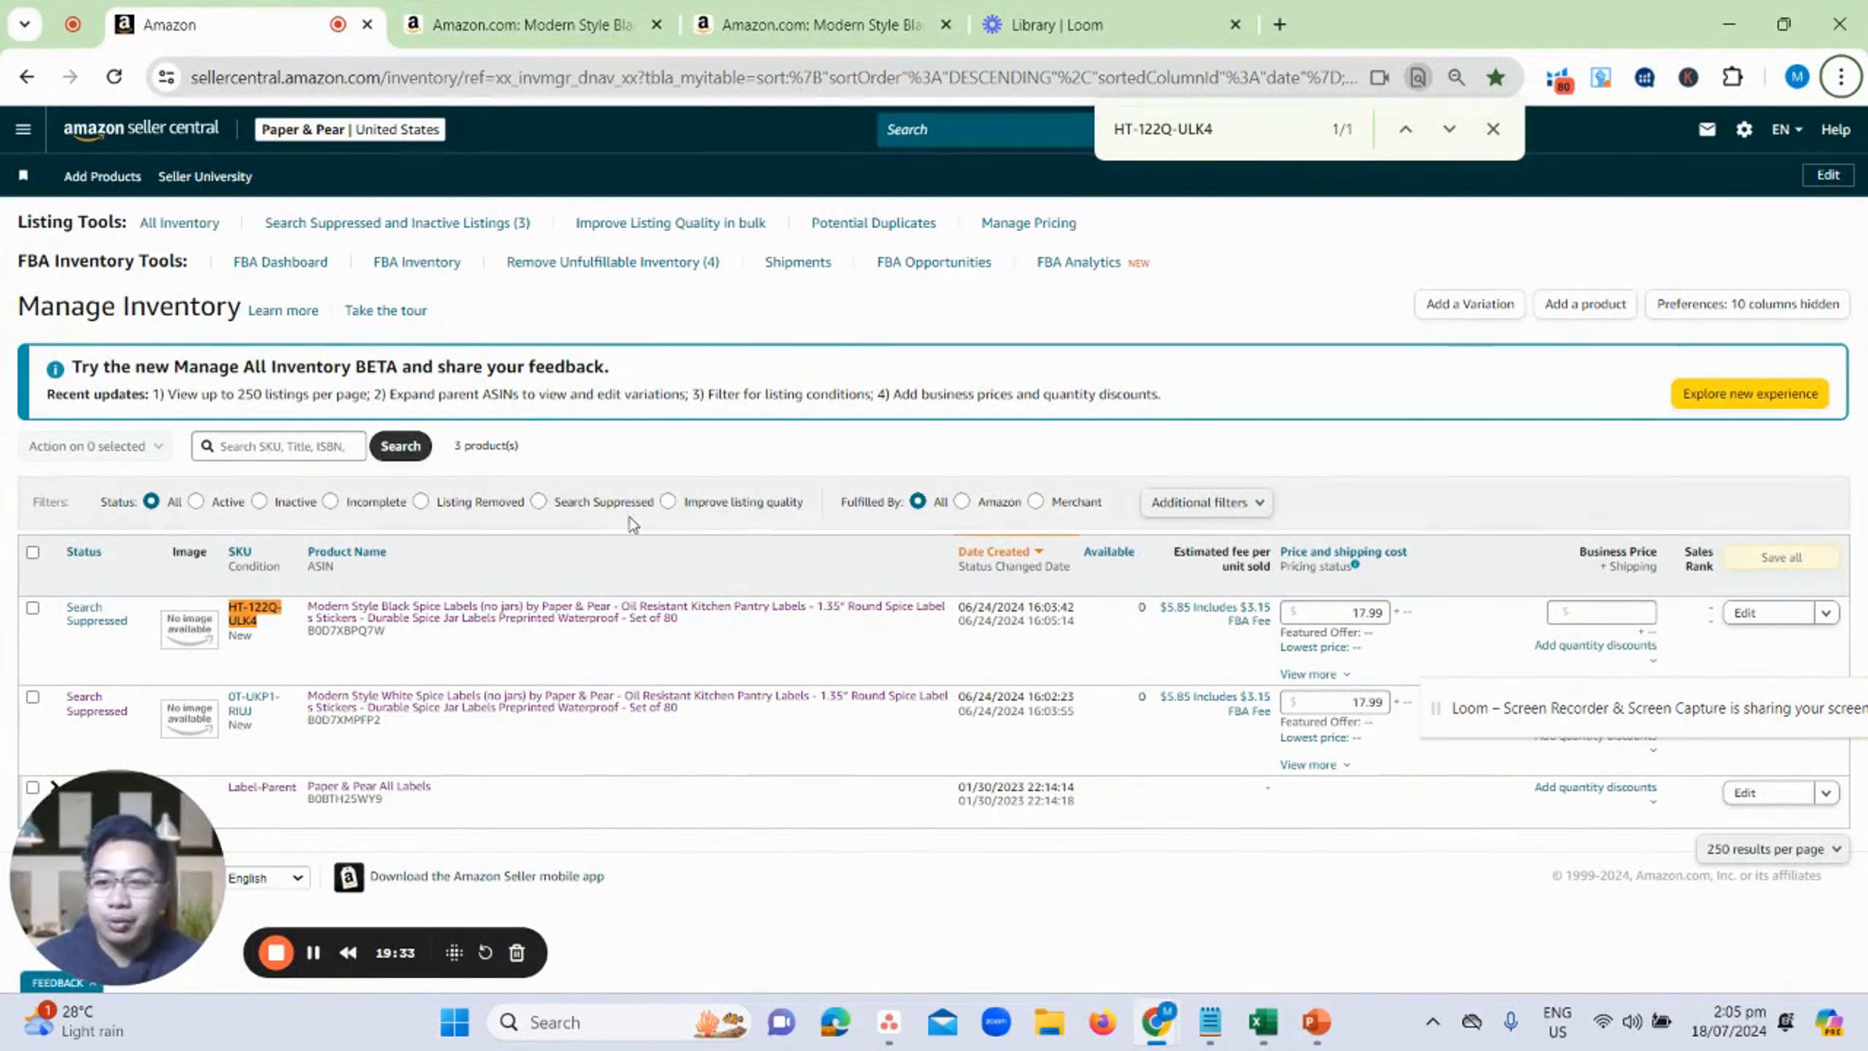
left_click(23, 129)
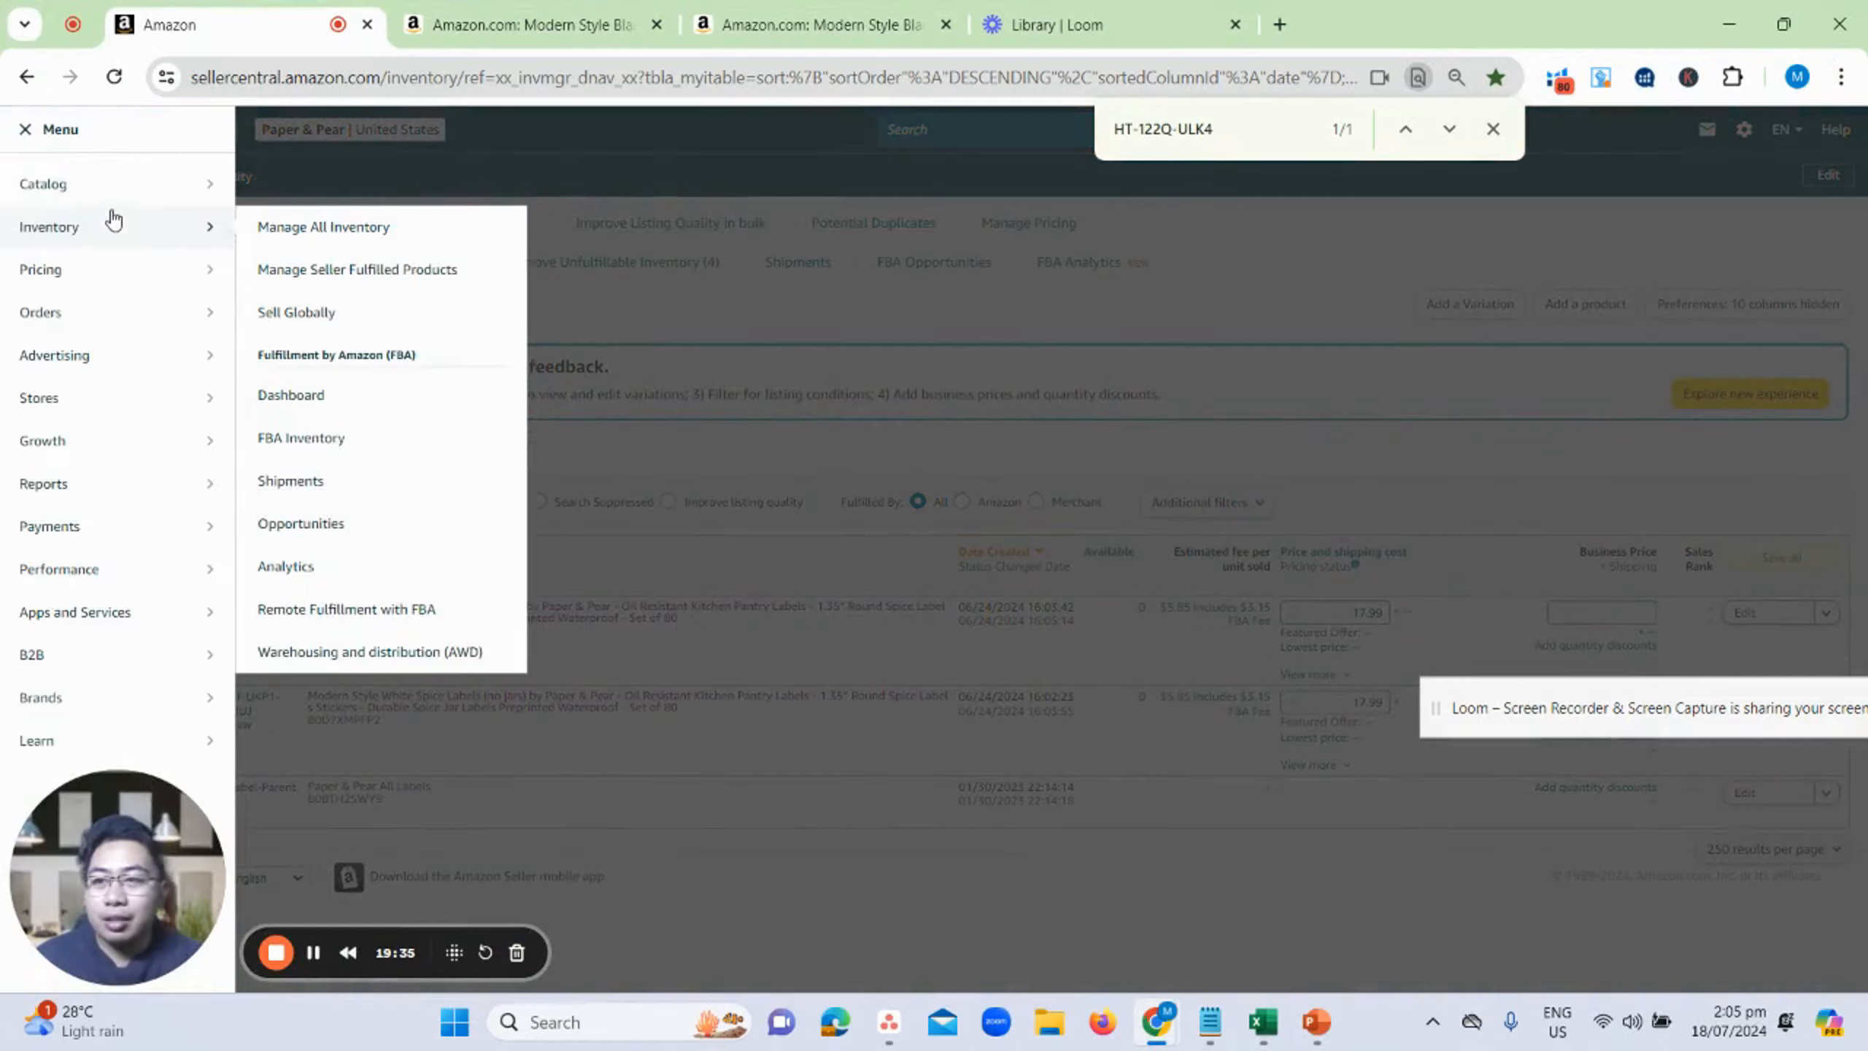
- Return to the KITCHEN workbook in Excel, then save and close it
key("alt+Tab")
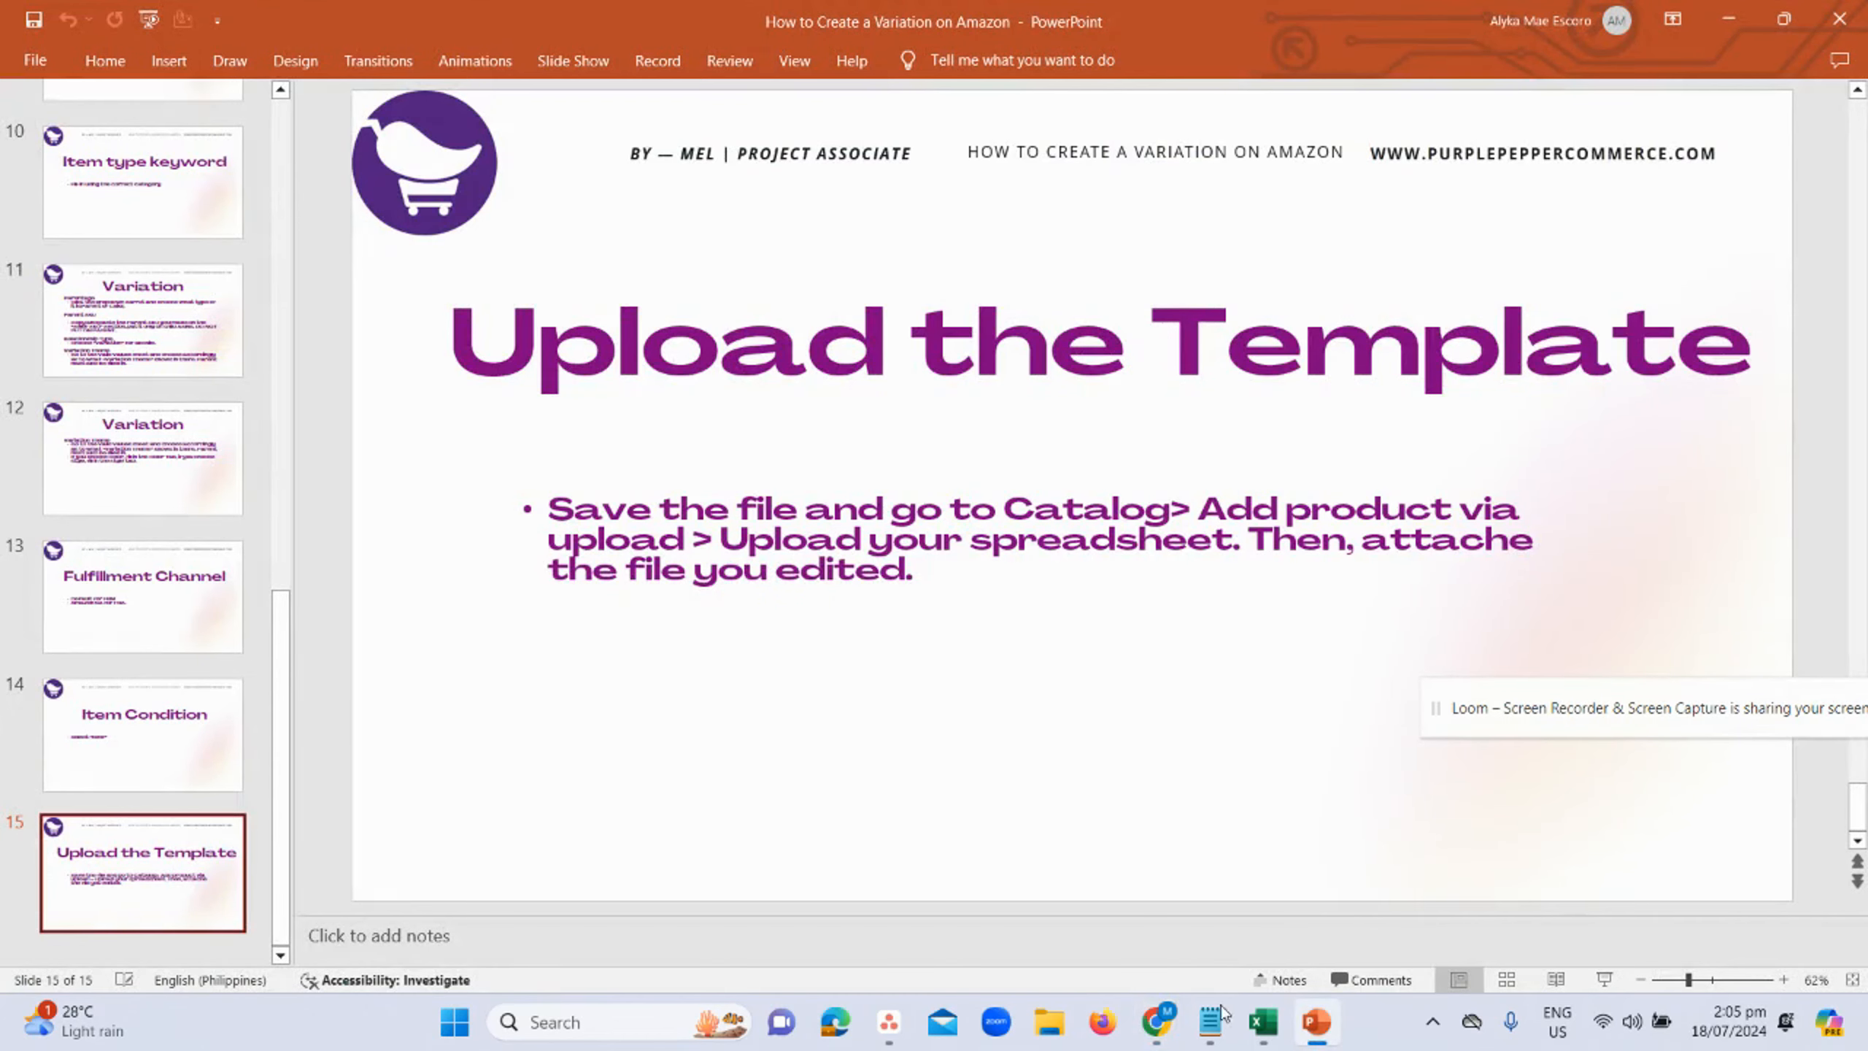
left_click(1263, 1021)
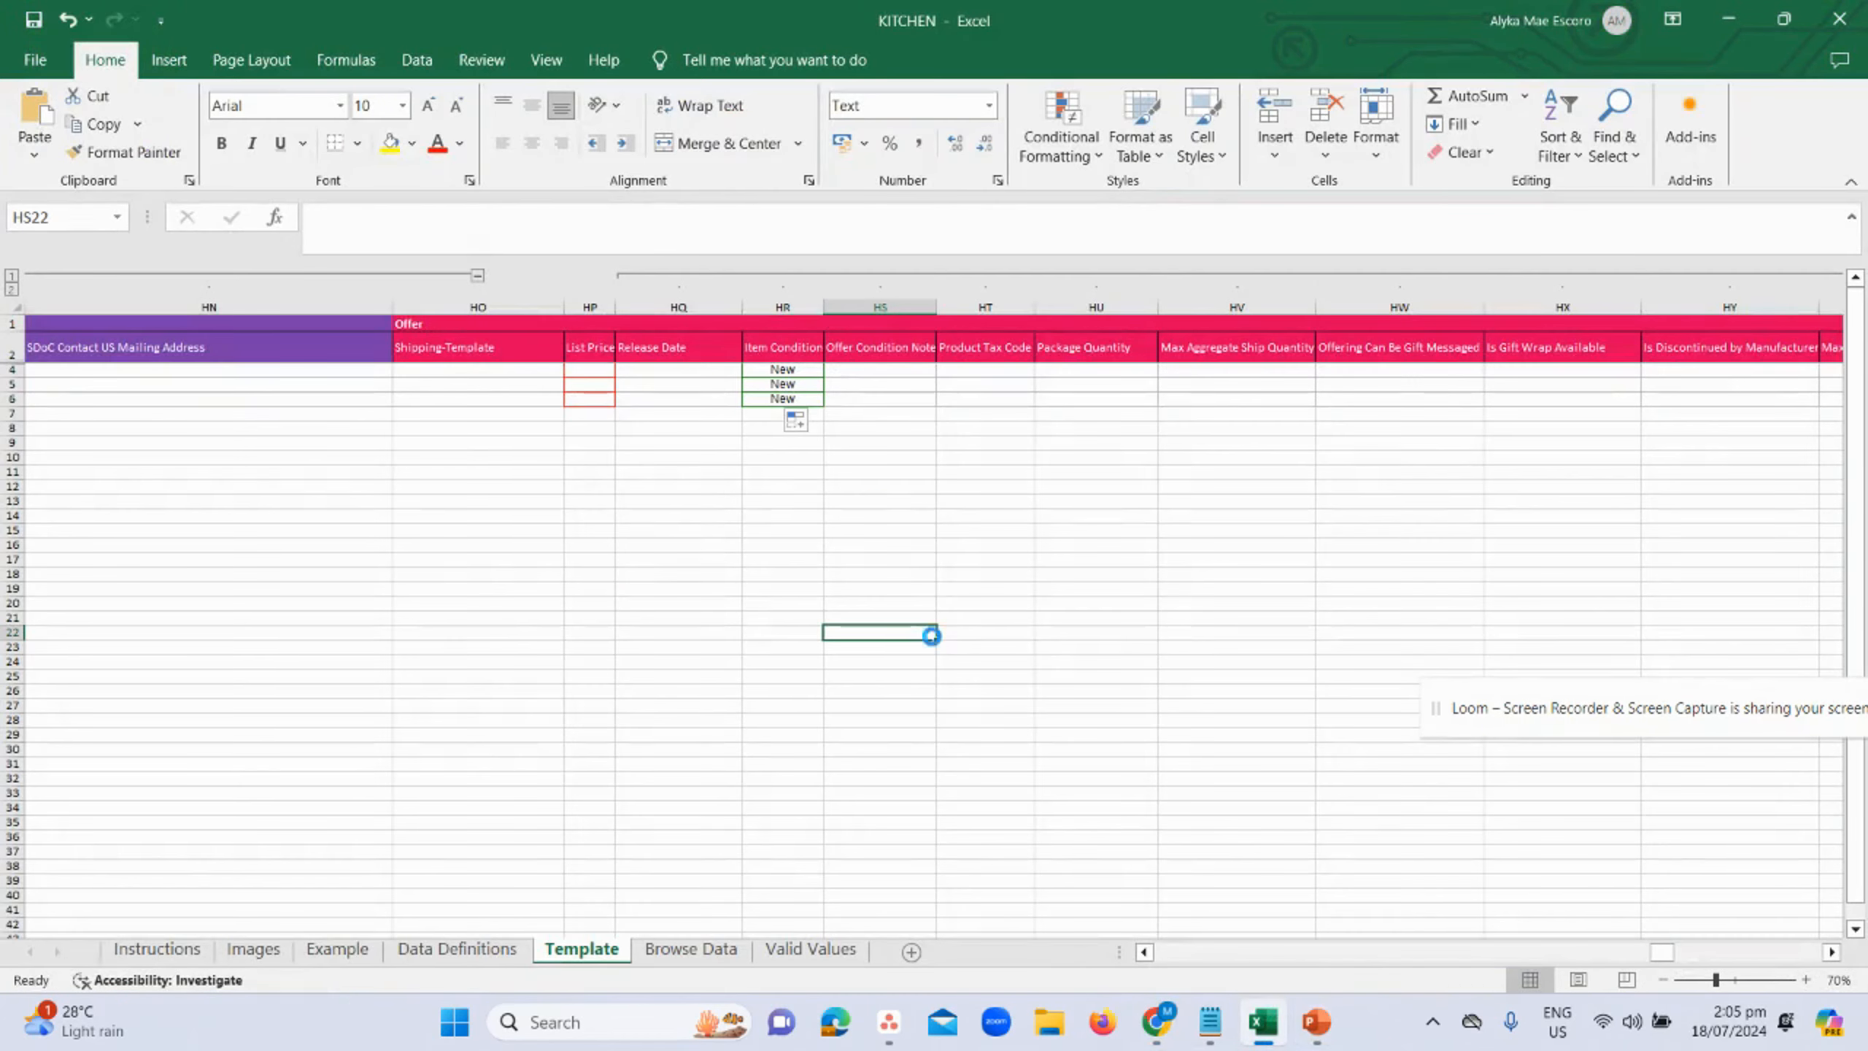
left_click(1836, 22)
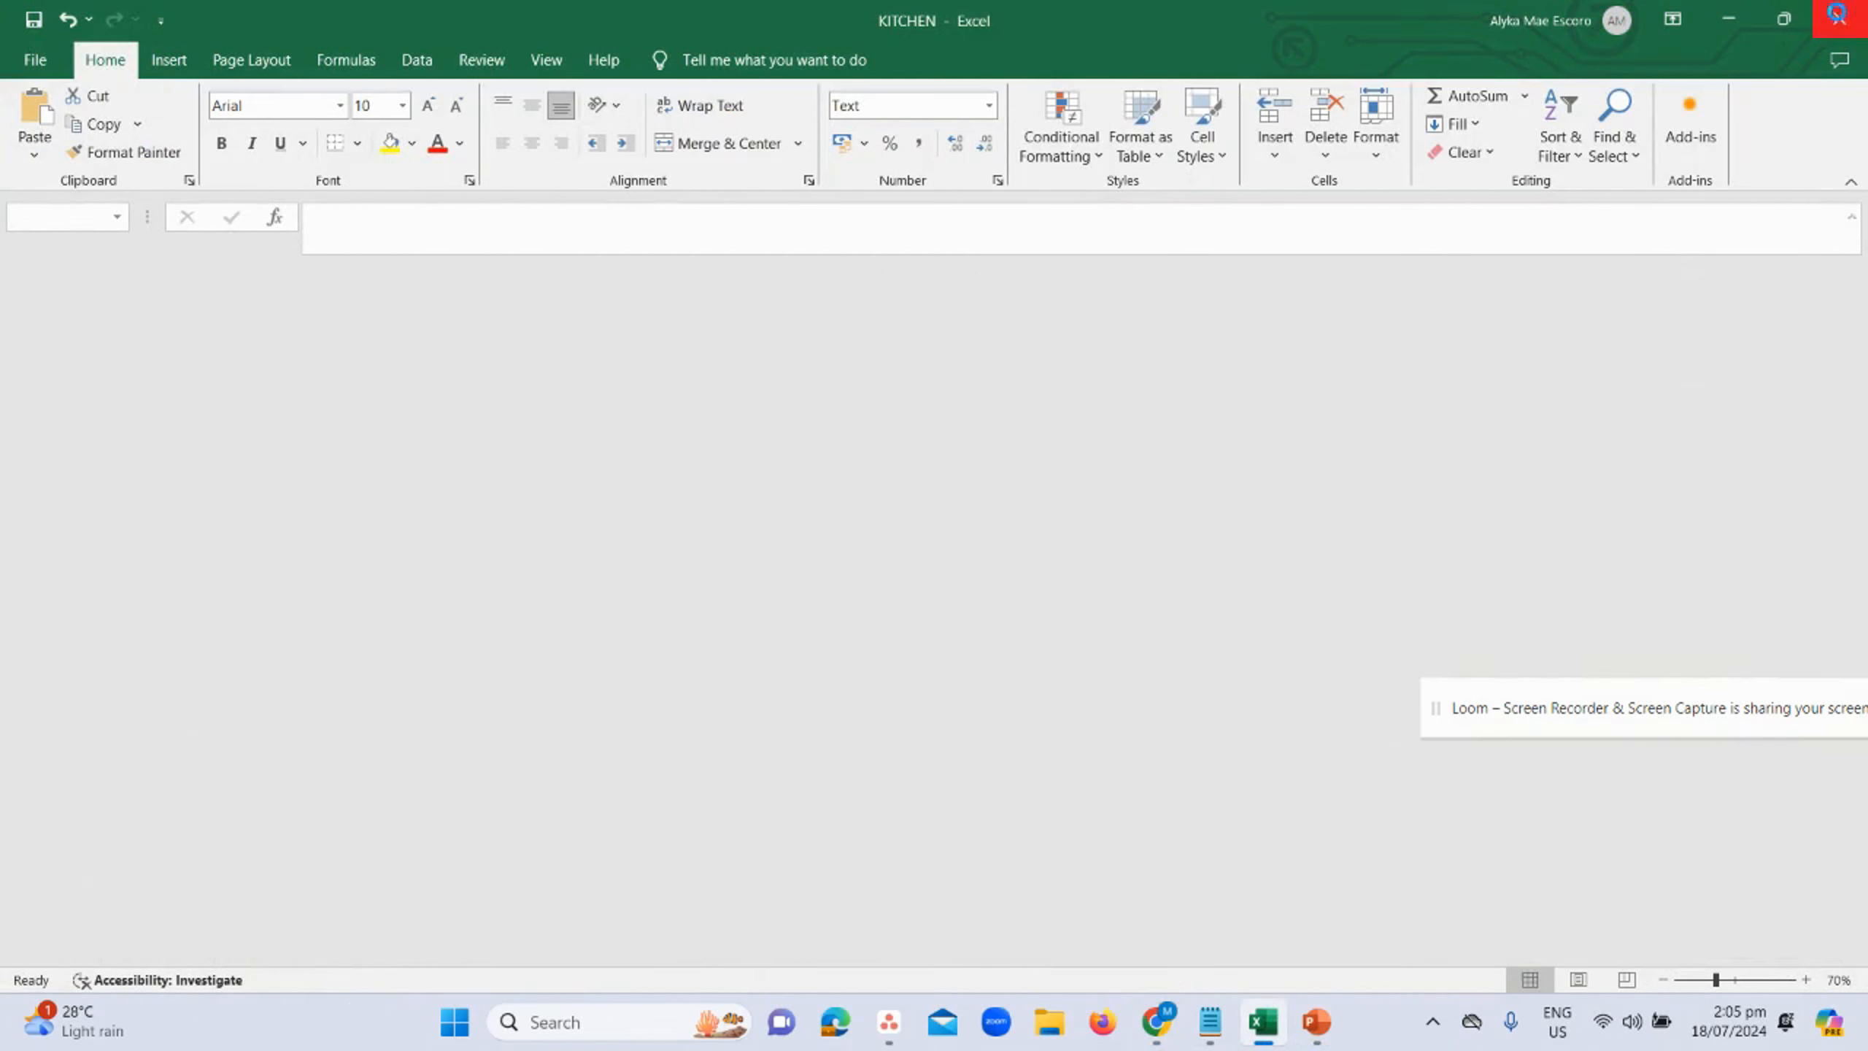
- Switch back to Seller Central in the browser and go to Add Products via Upload in the Catalog section
mouse_move(1216, 1032)
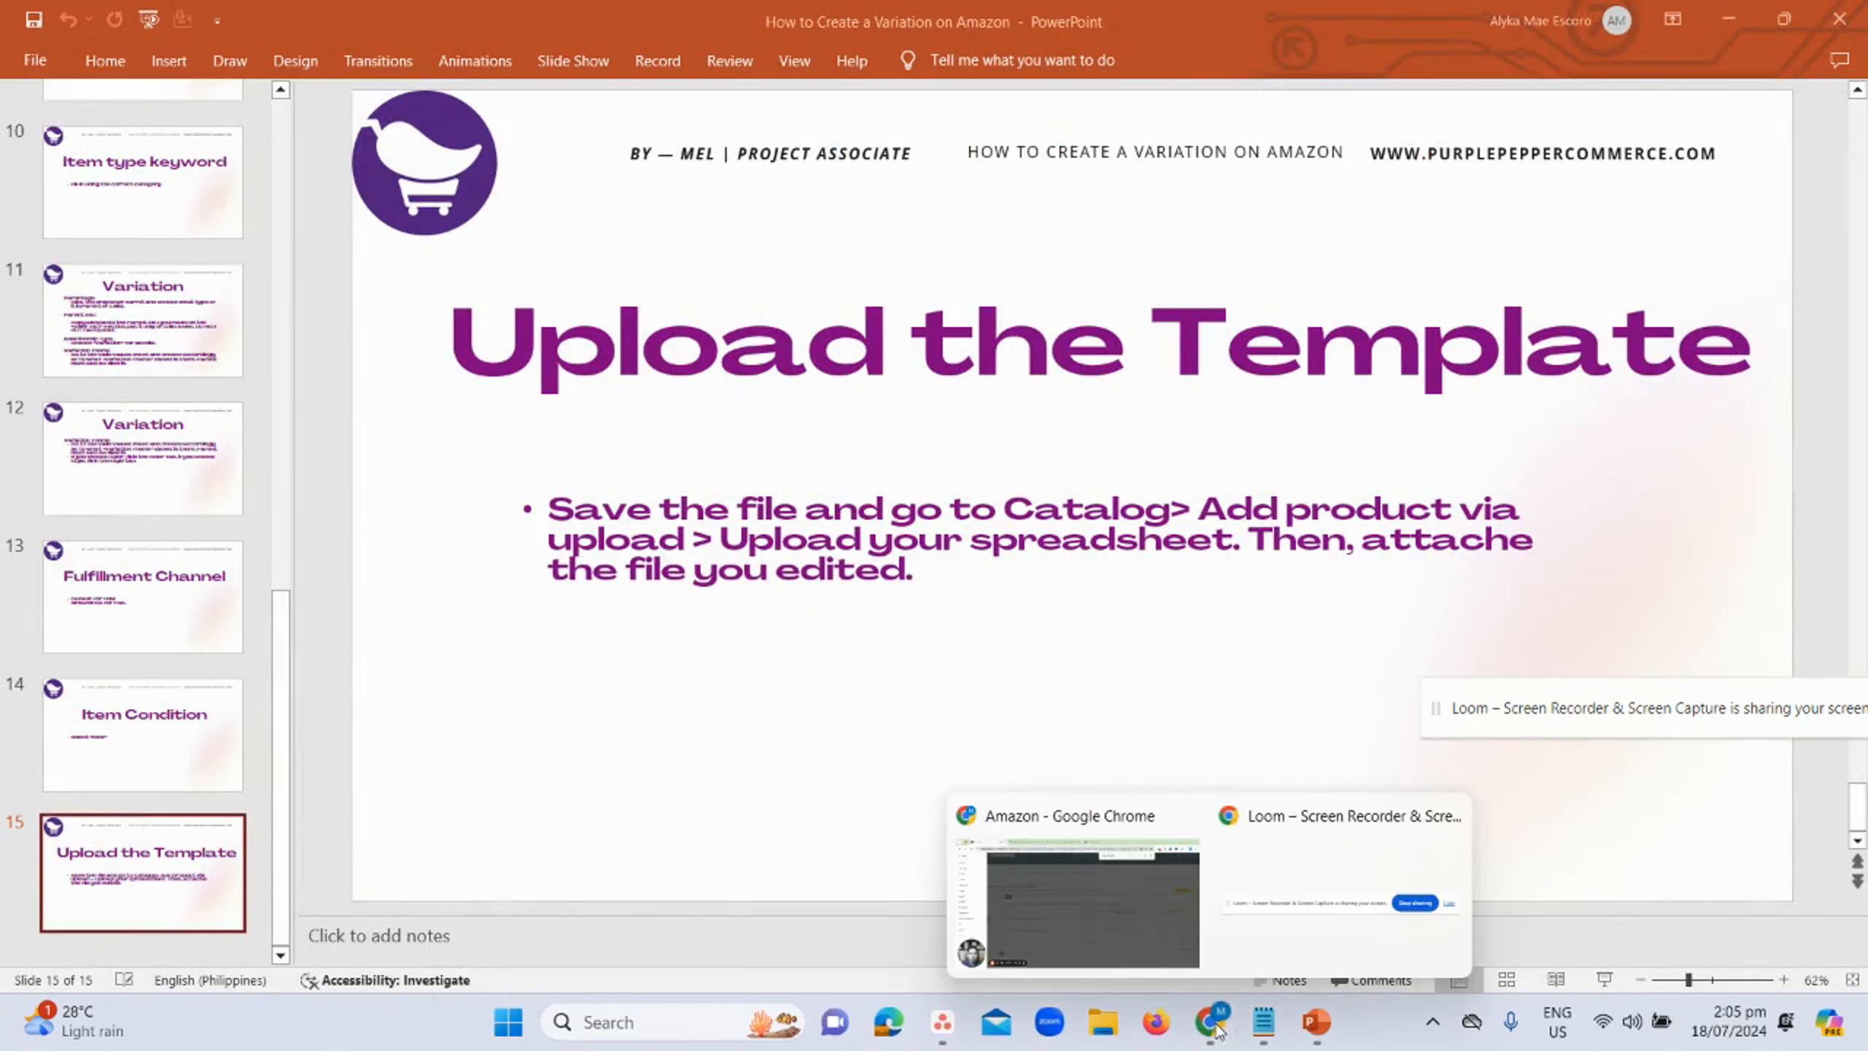
left_click(1108, 921)
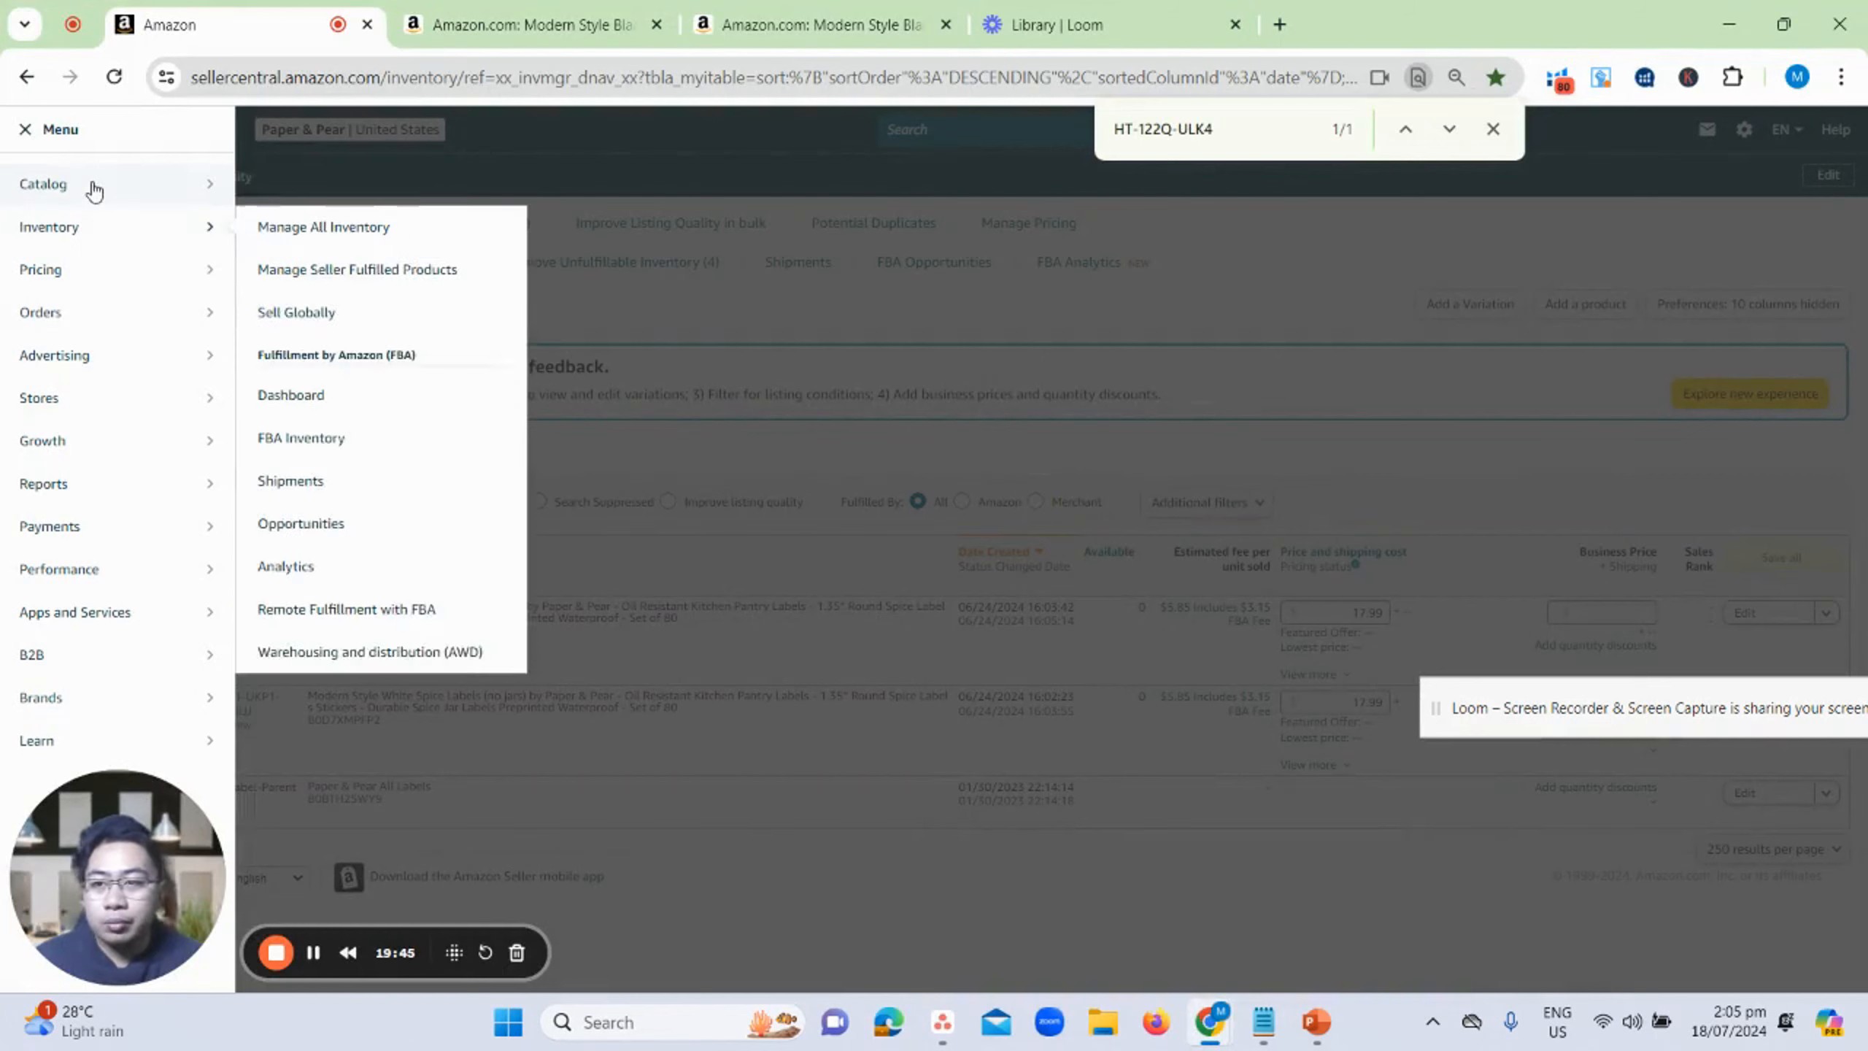
mouse_move(101, 189)
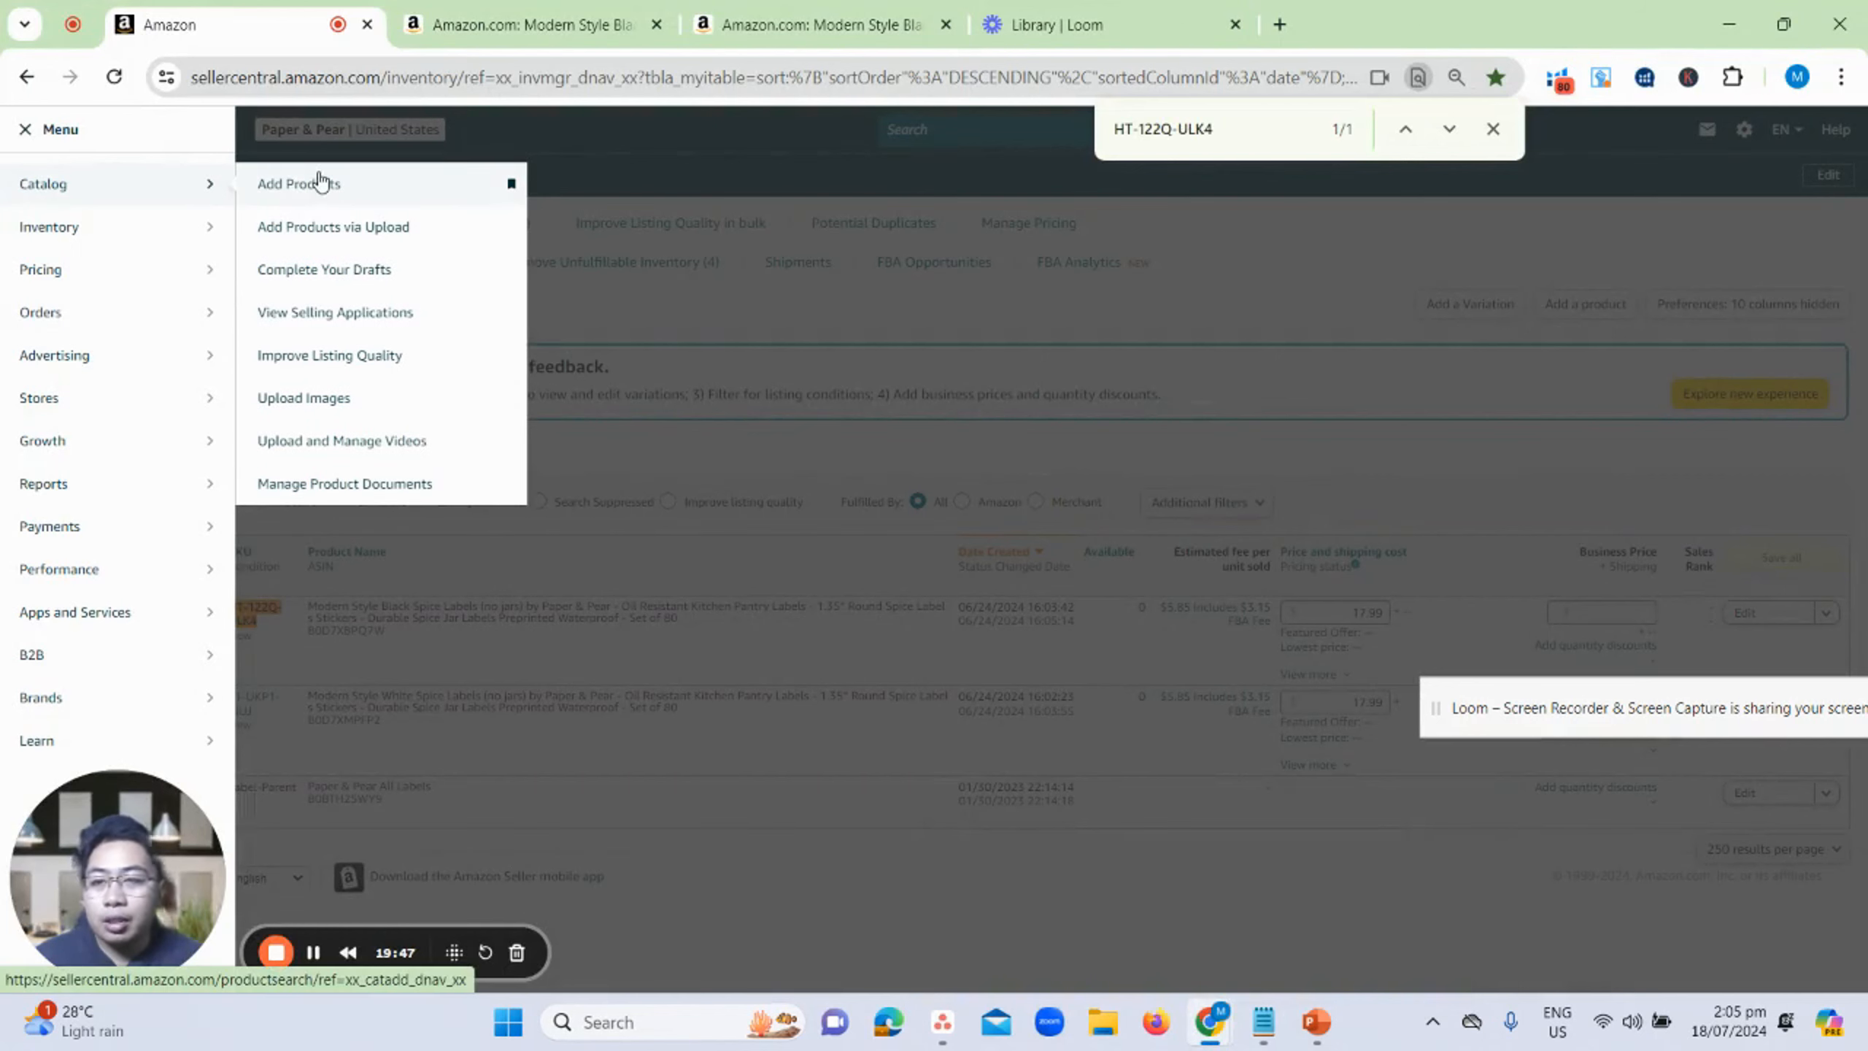
left_click(364, 228)
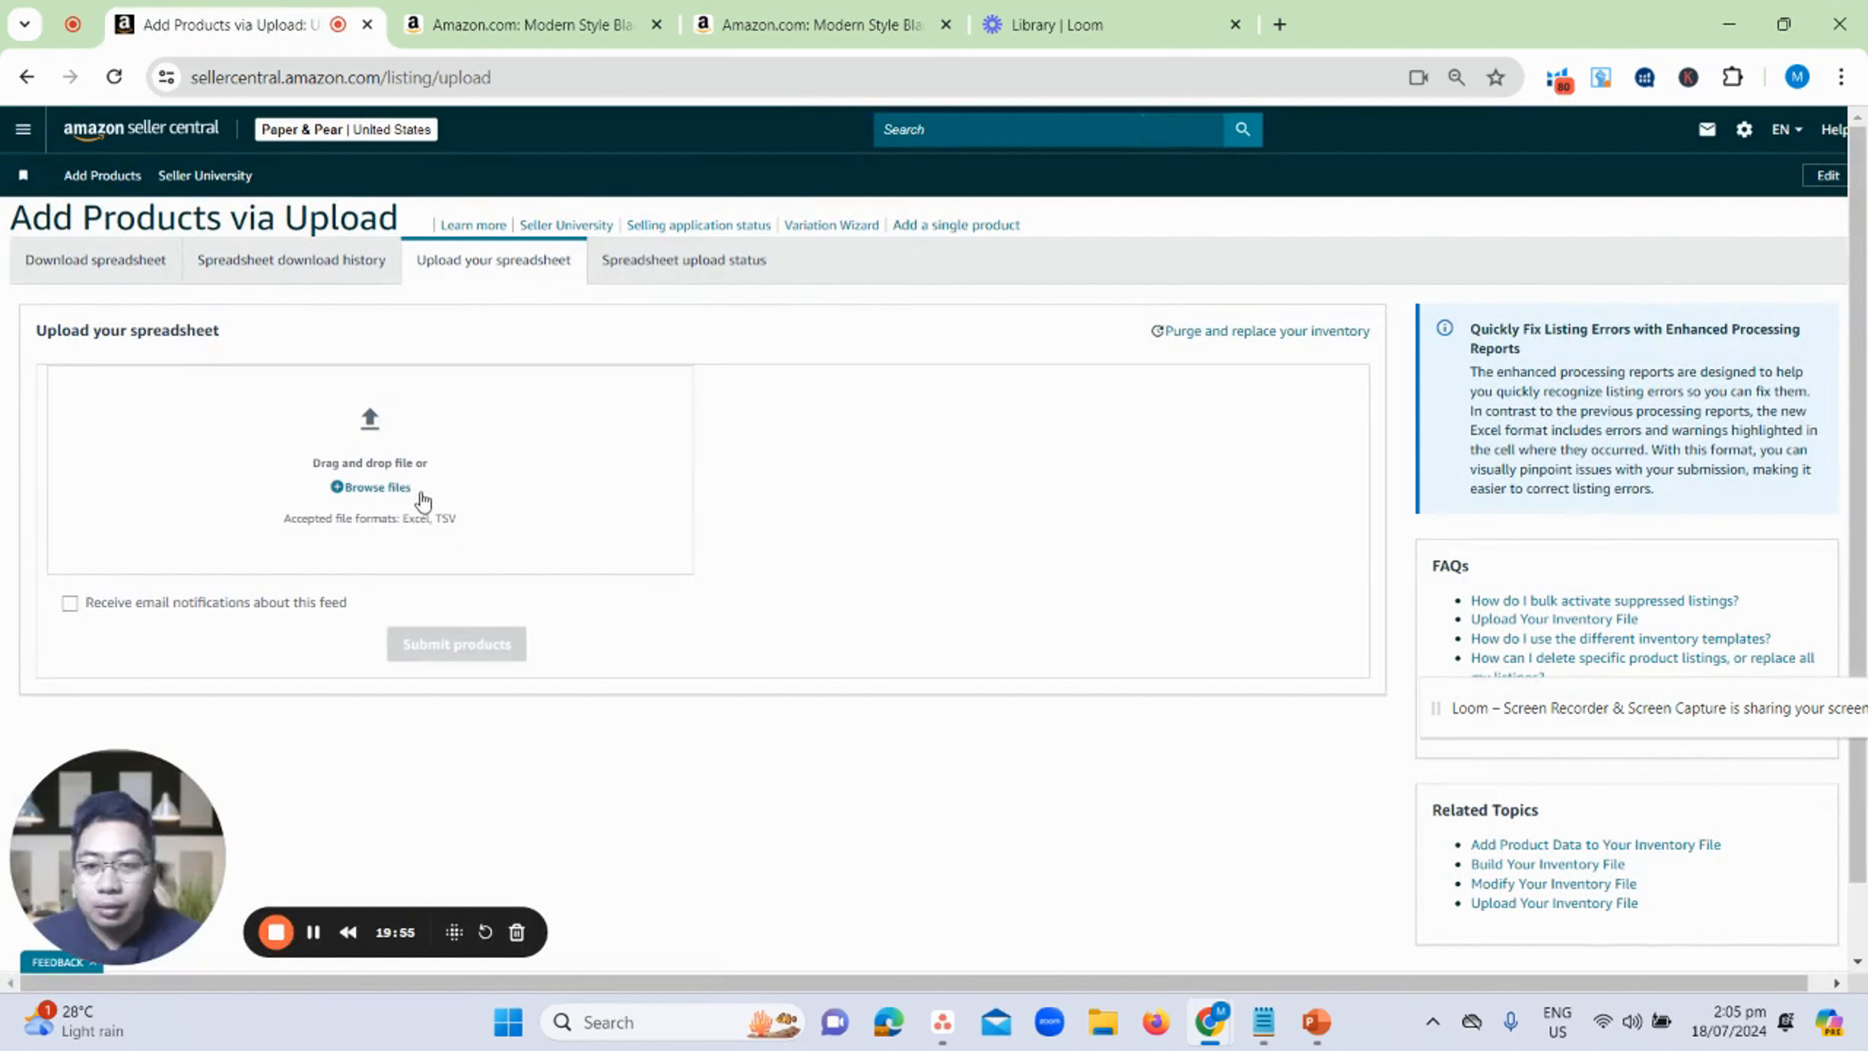
- Attach the KITCHEN file from the Downloads folder to the spreadsheet upload and submit the products
left_click(394, 489)
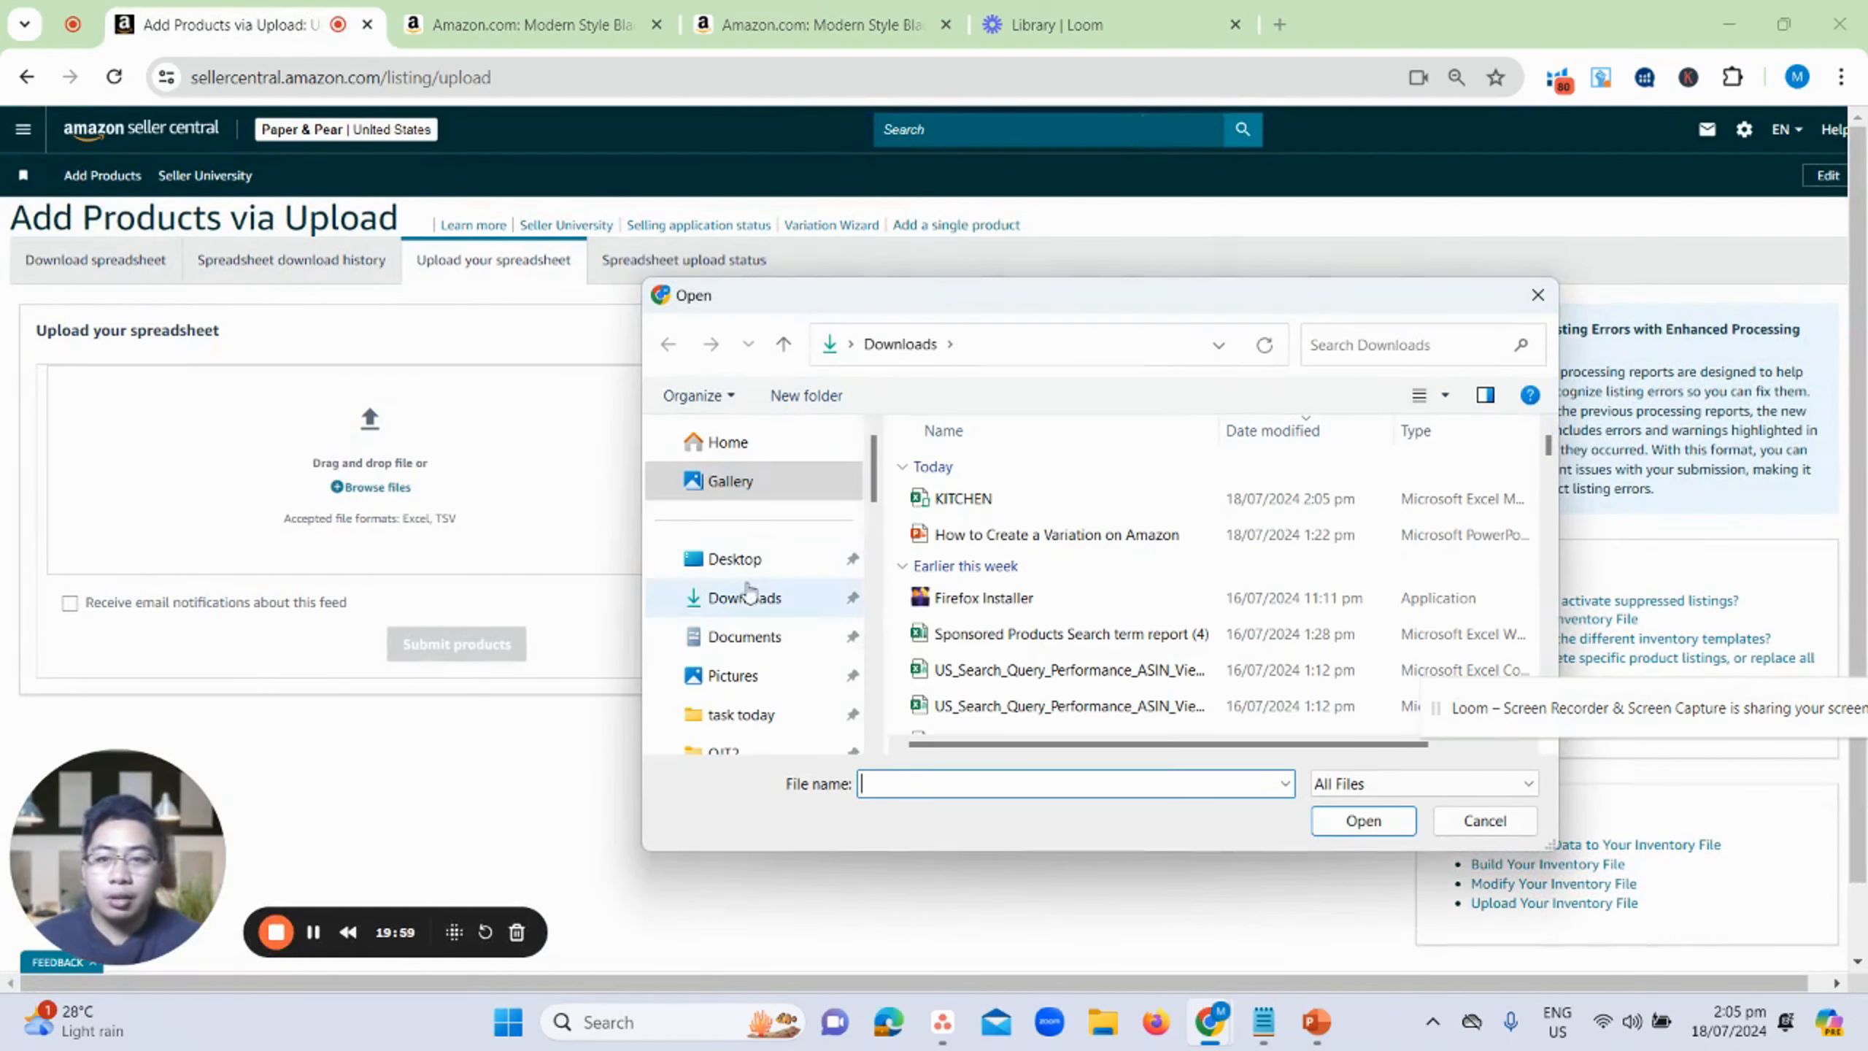
left_click(744, 599)
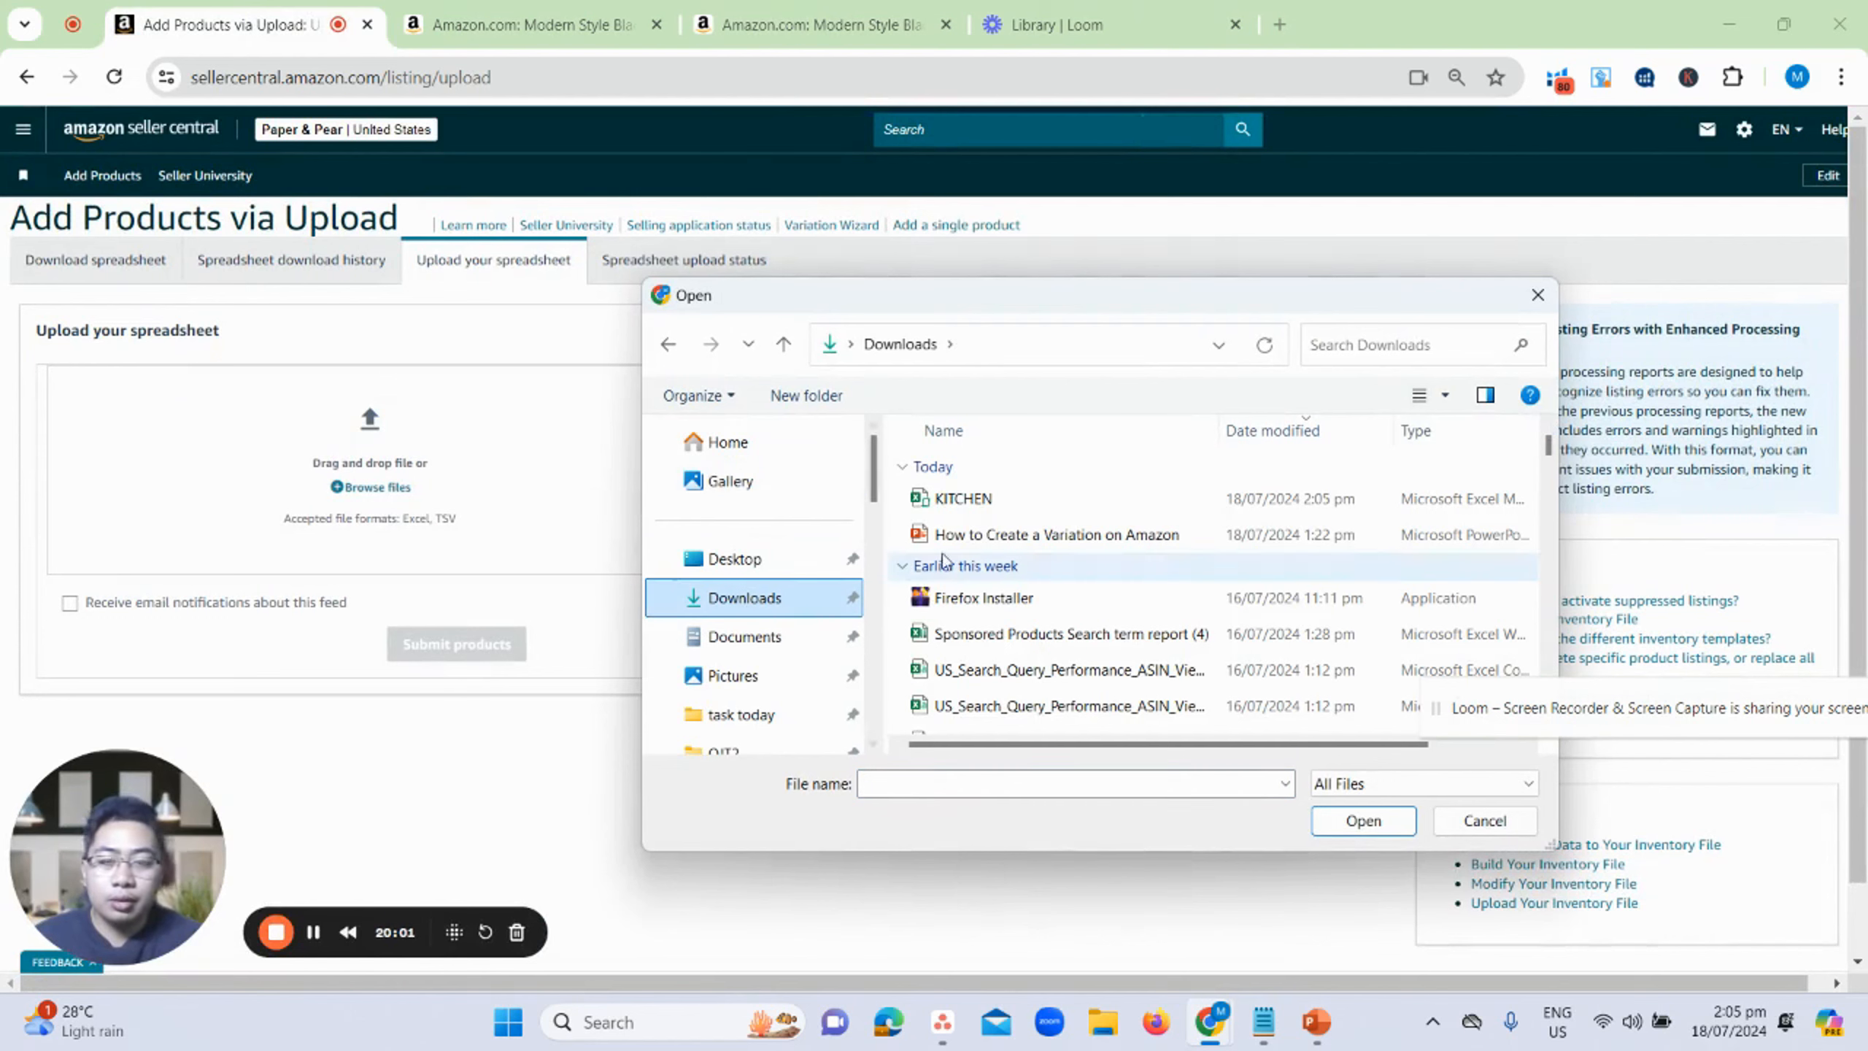
left_click(1048, 506)
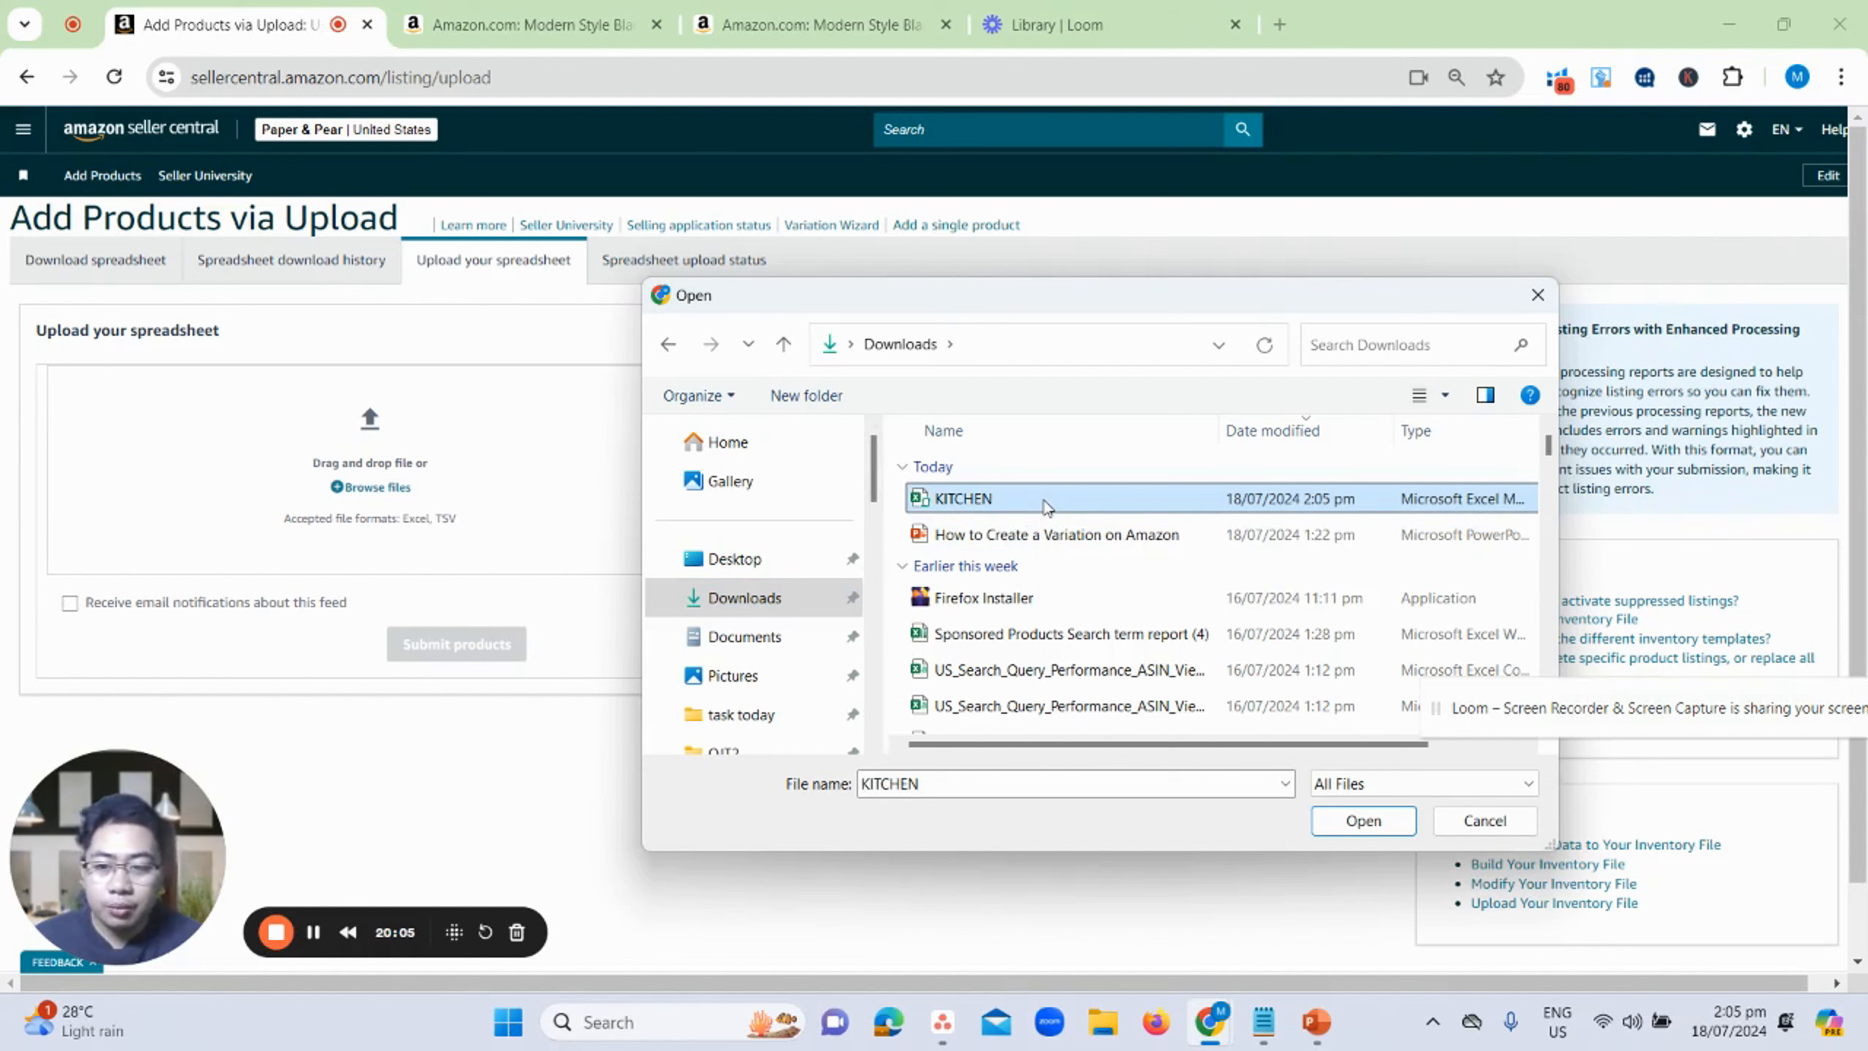
double_click(1047, 507)
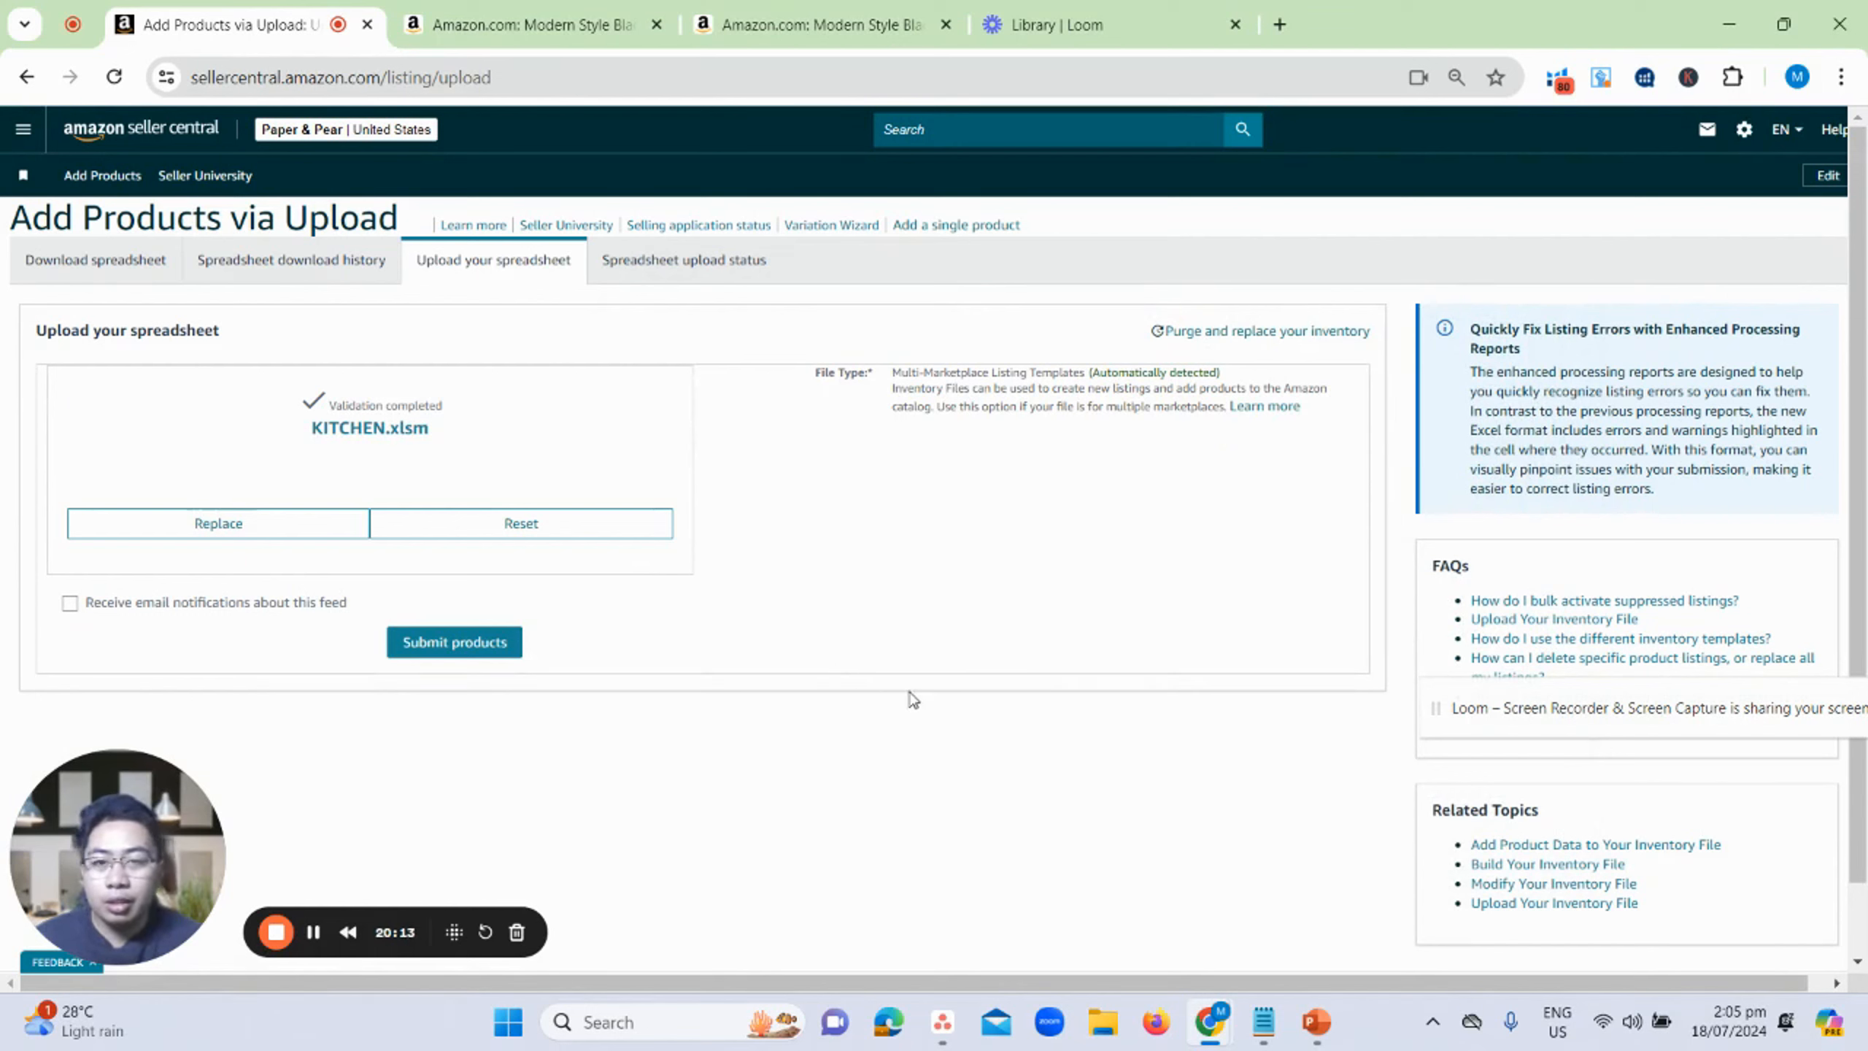
left_click(483, 651)
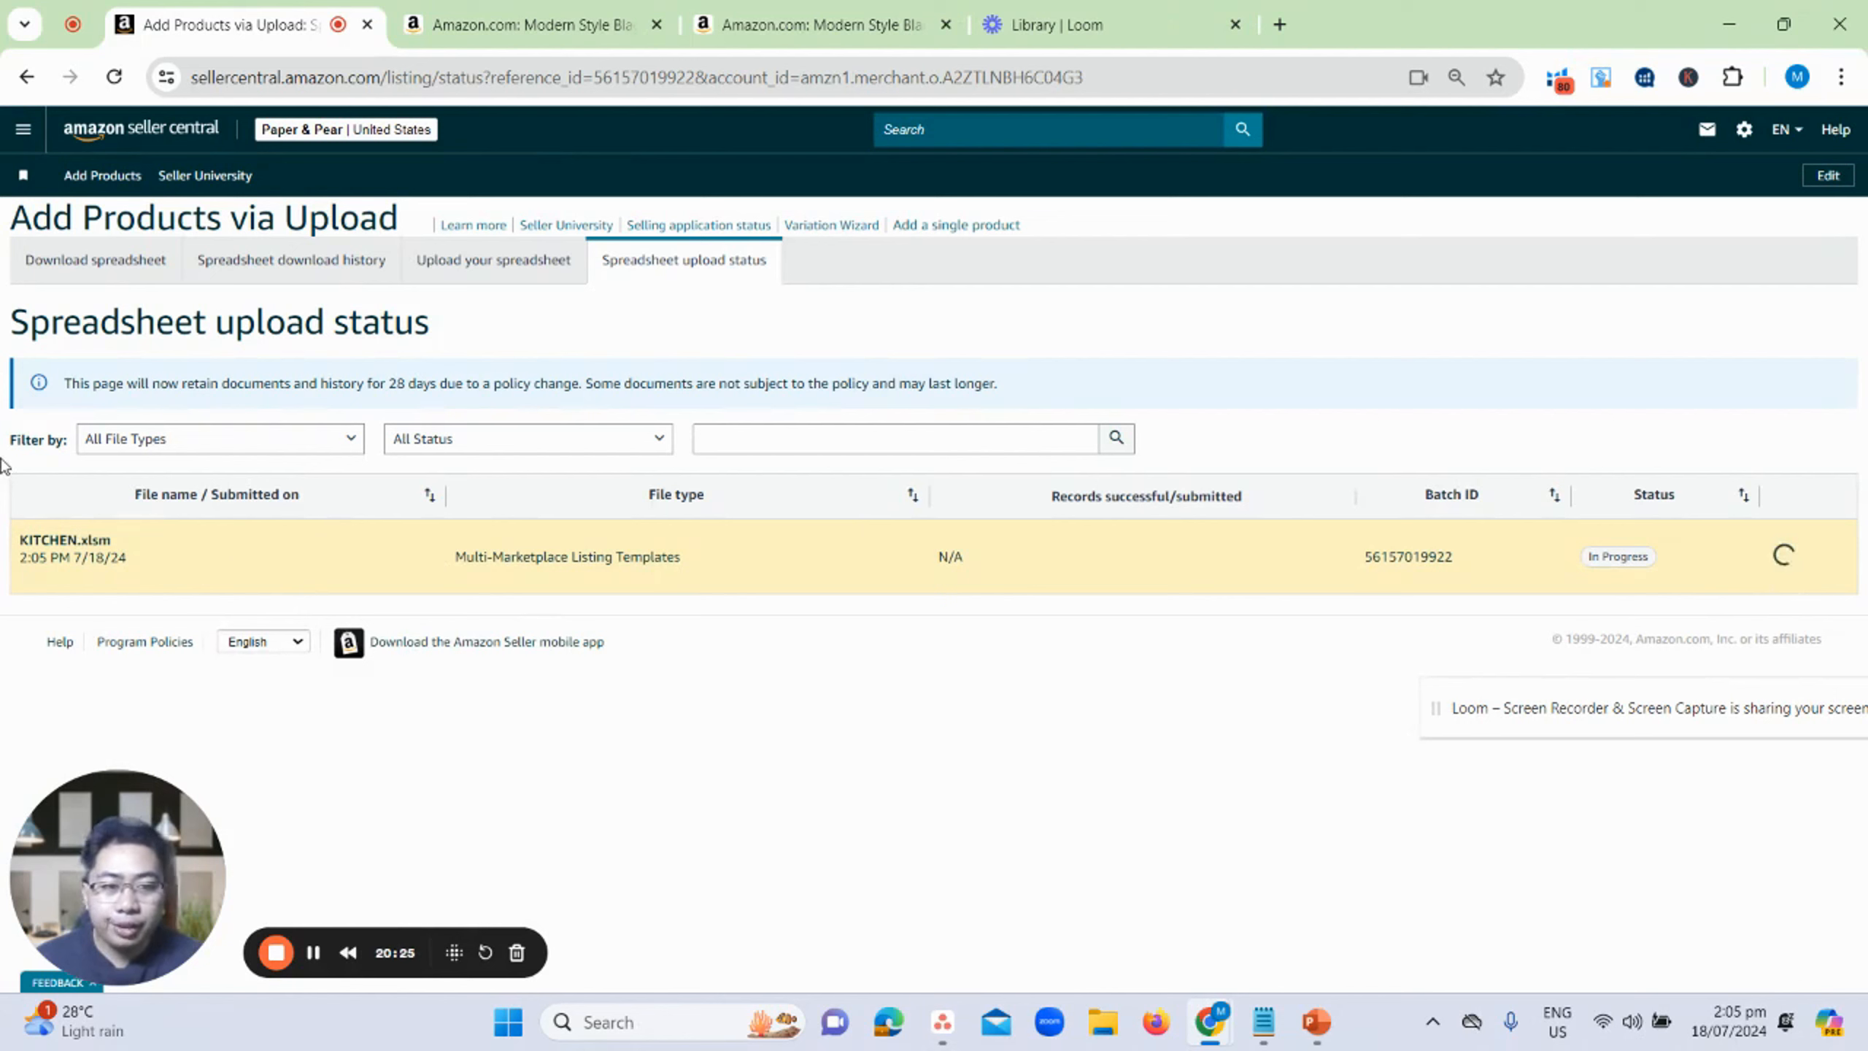
- Check the processing status of the submitted KITCHEN.xlsm file in the spreadsheet upload status list
left_click_drag(2, 473, 109, 482)
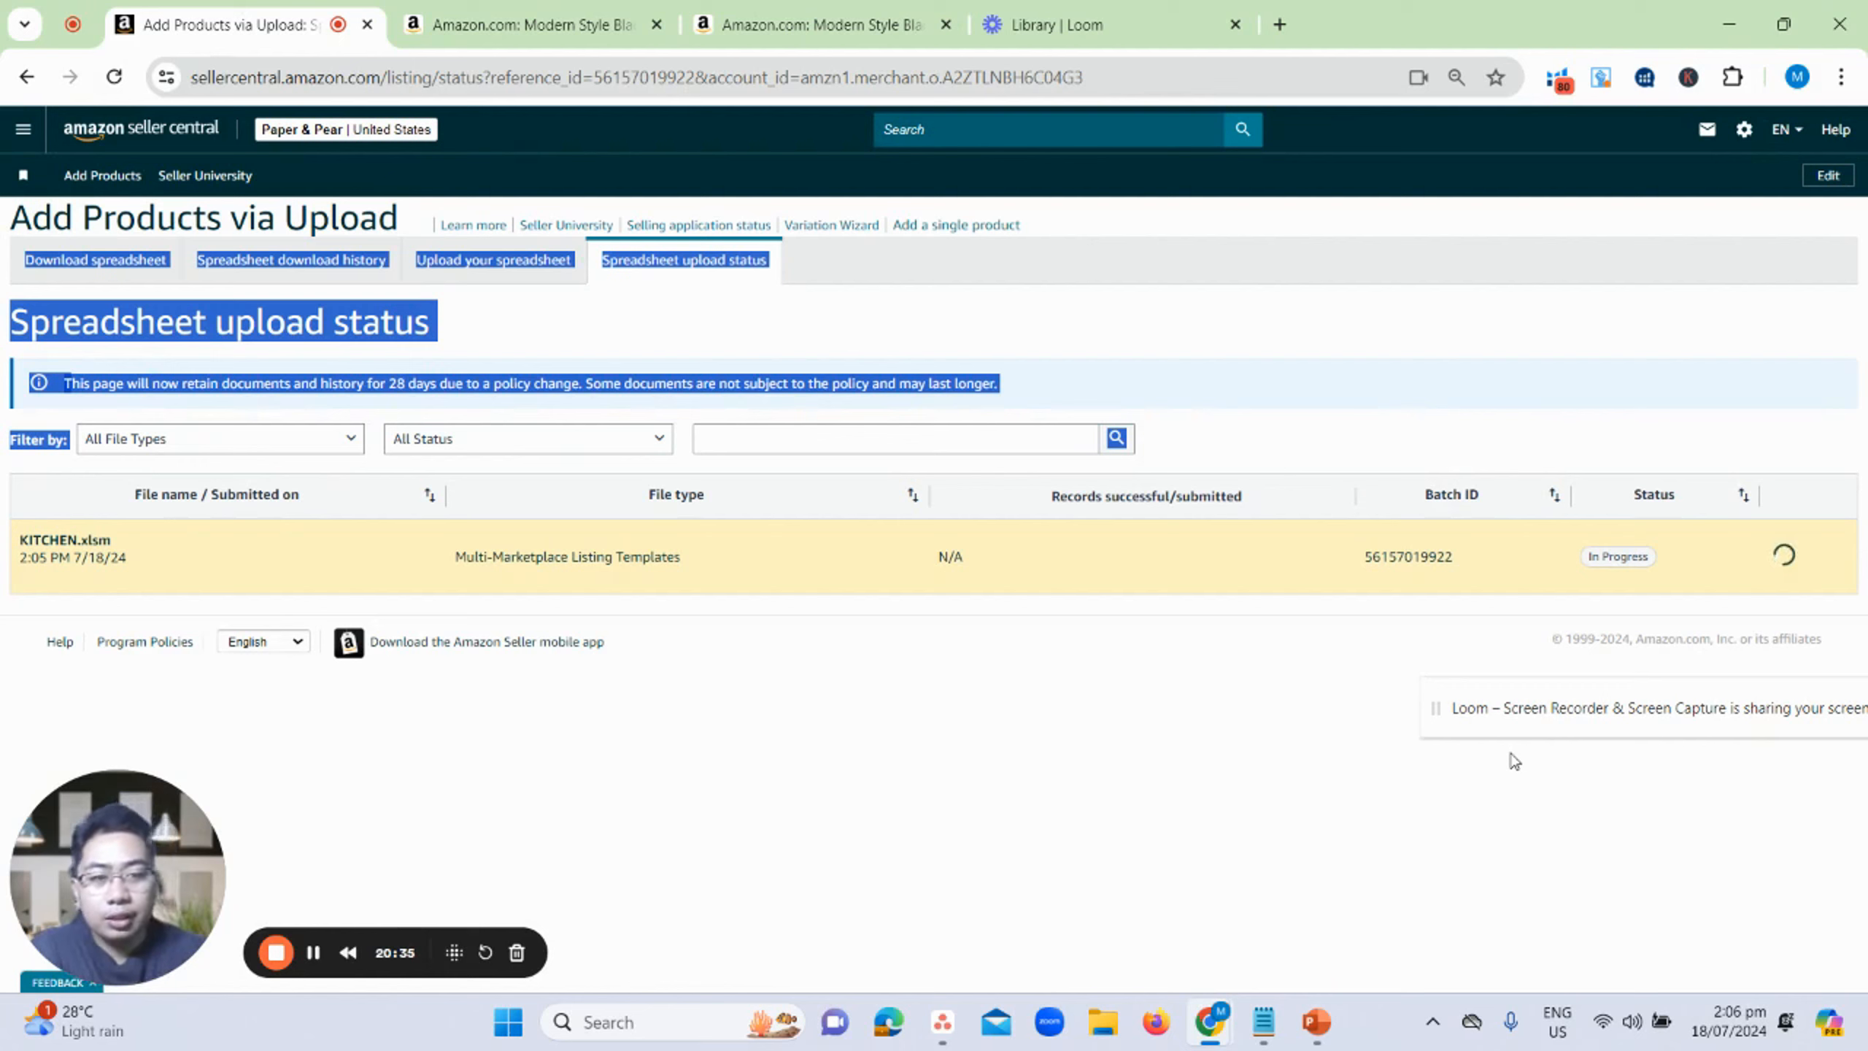
left_click(1495, 352)
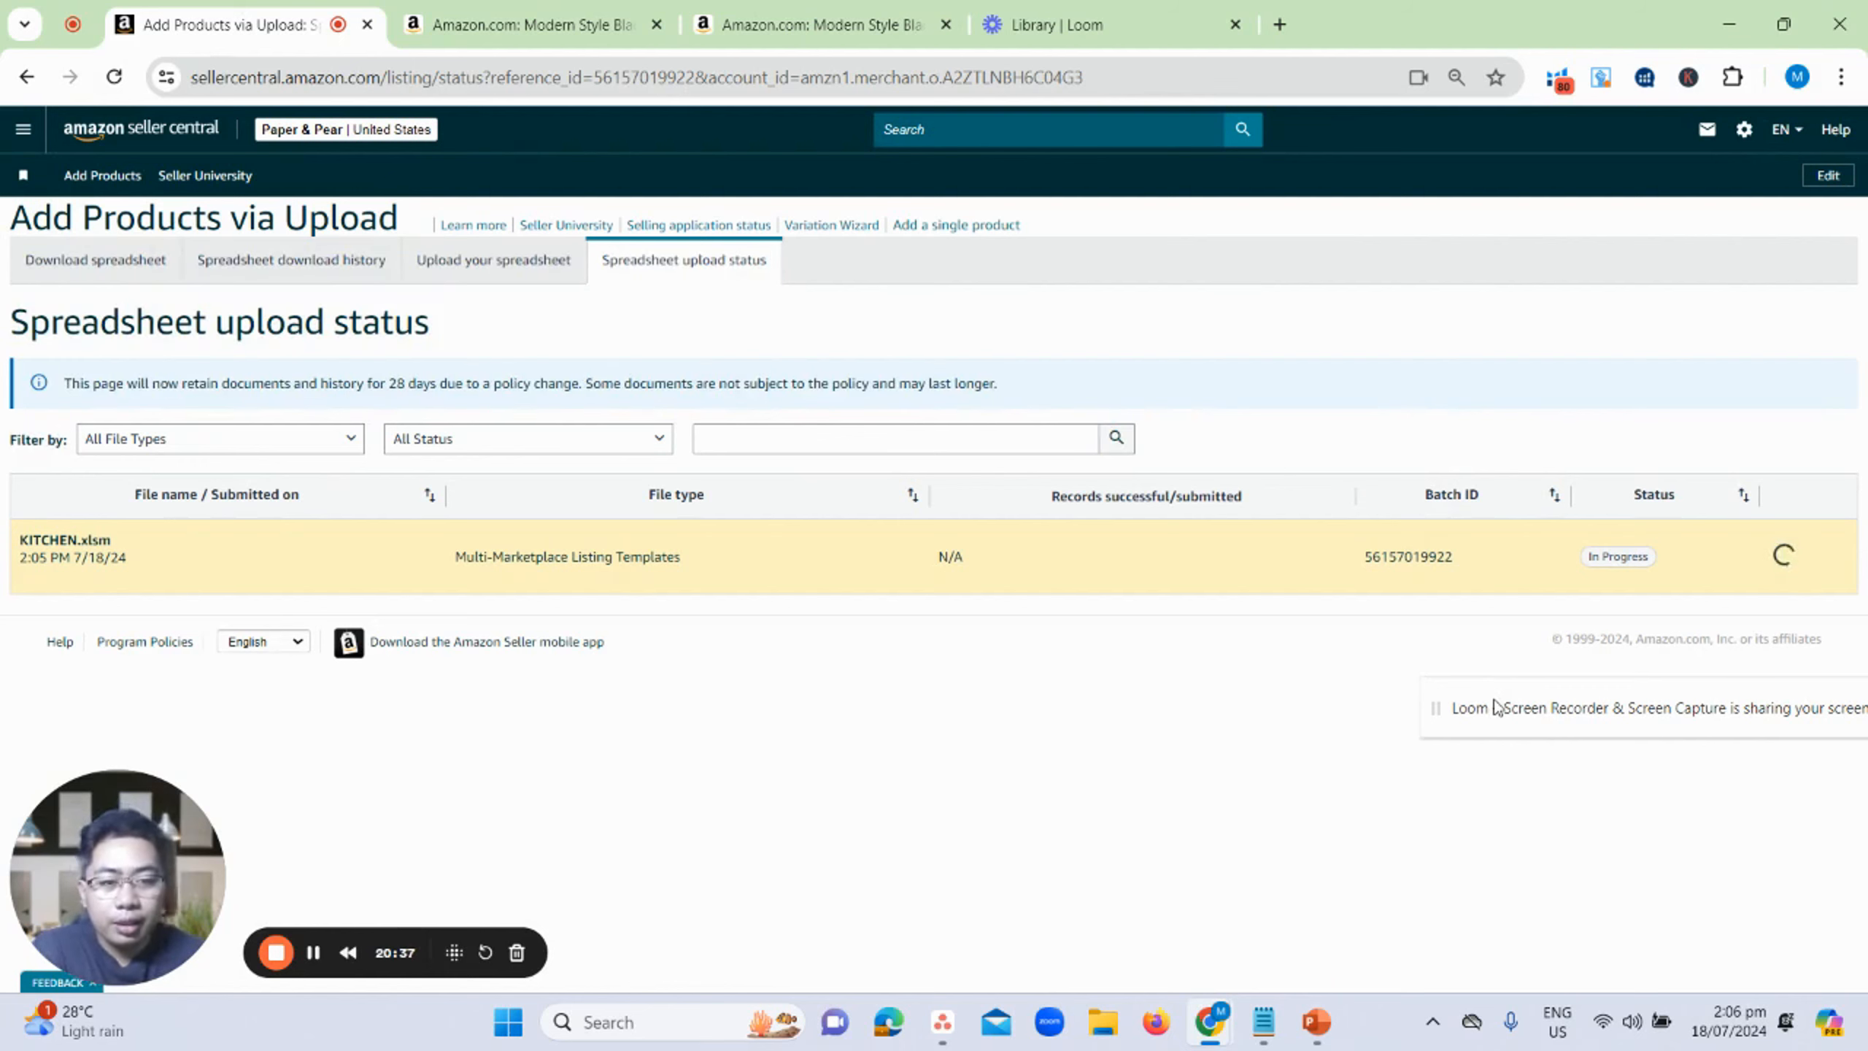
left_click_drag(1503, 796, 1278, 970)
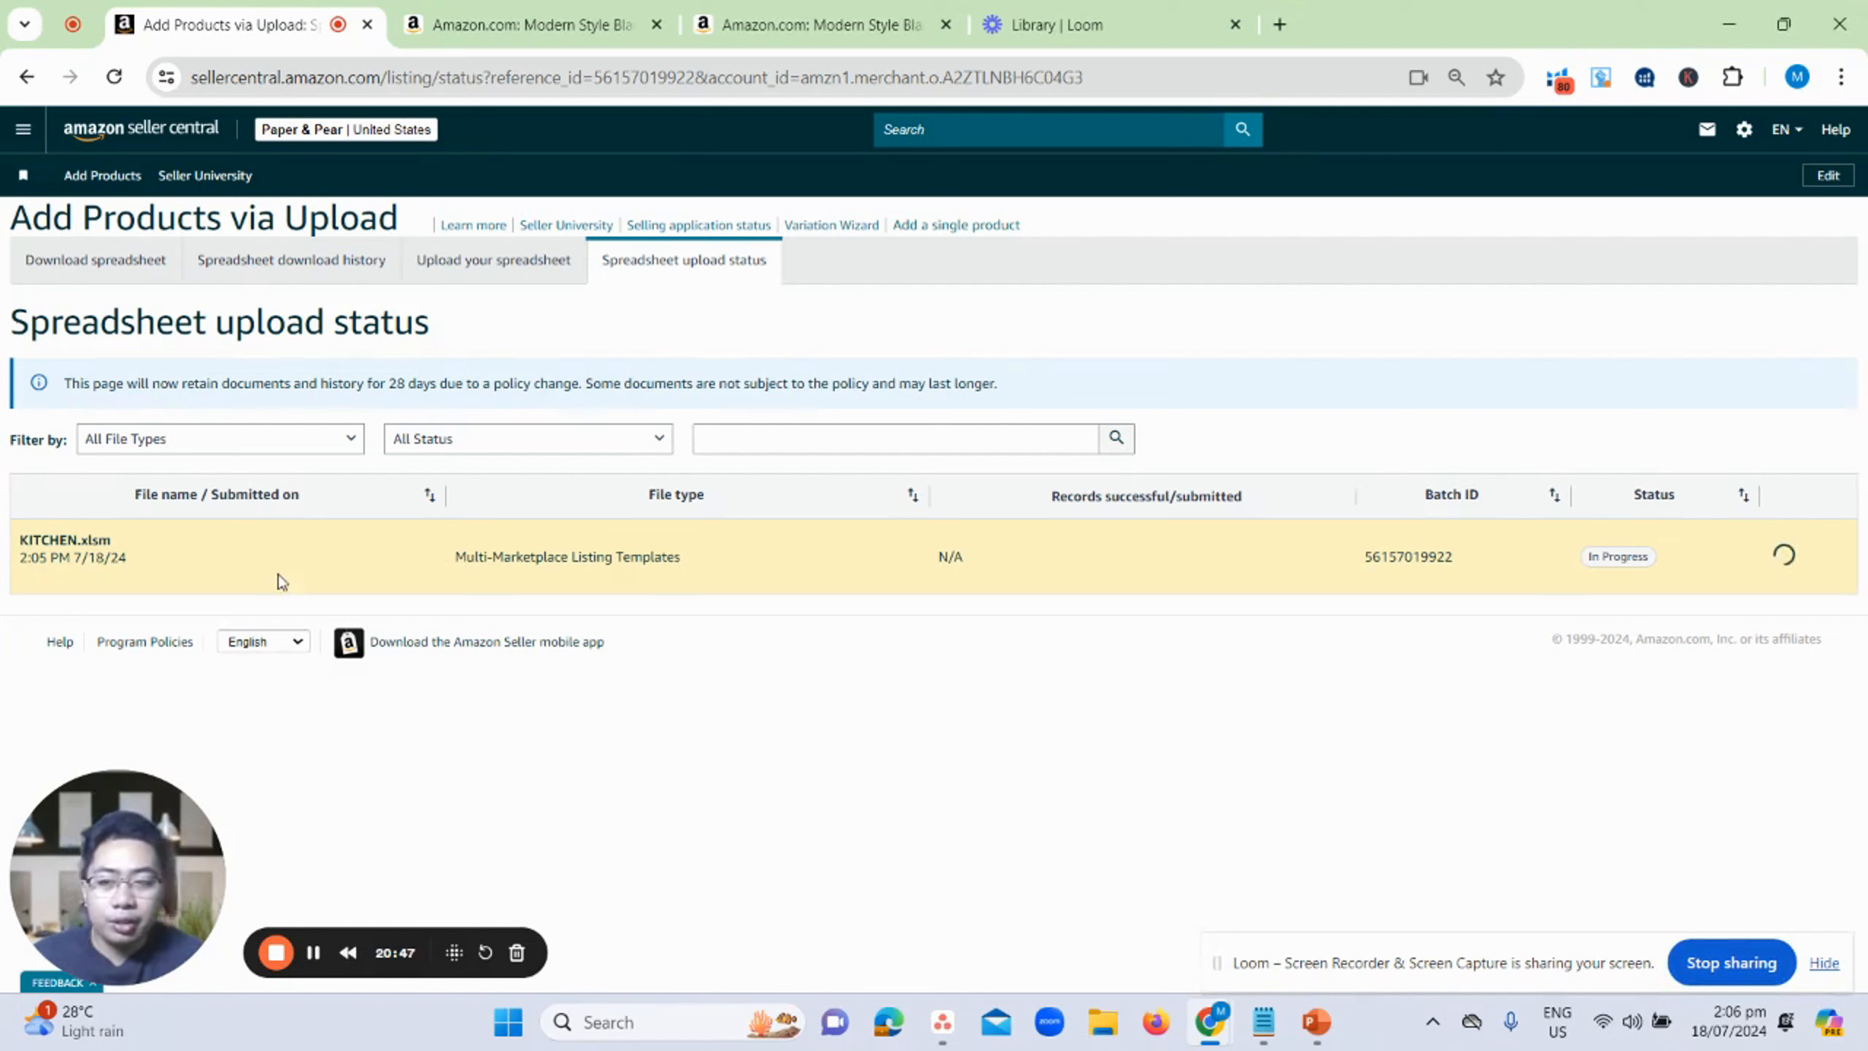
left_click_drag(1, 533, 1544, 575)
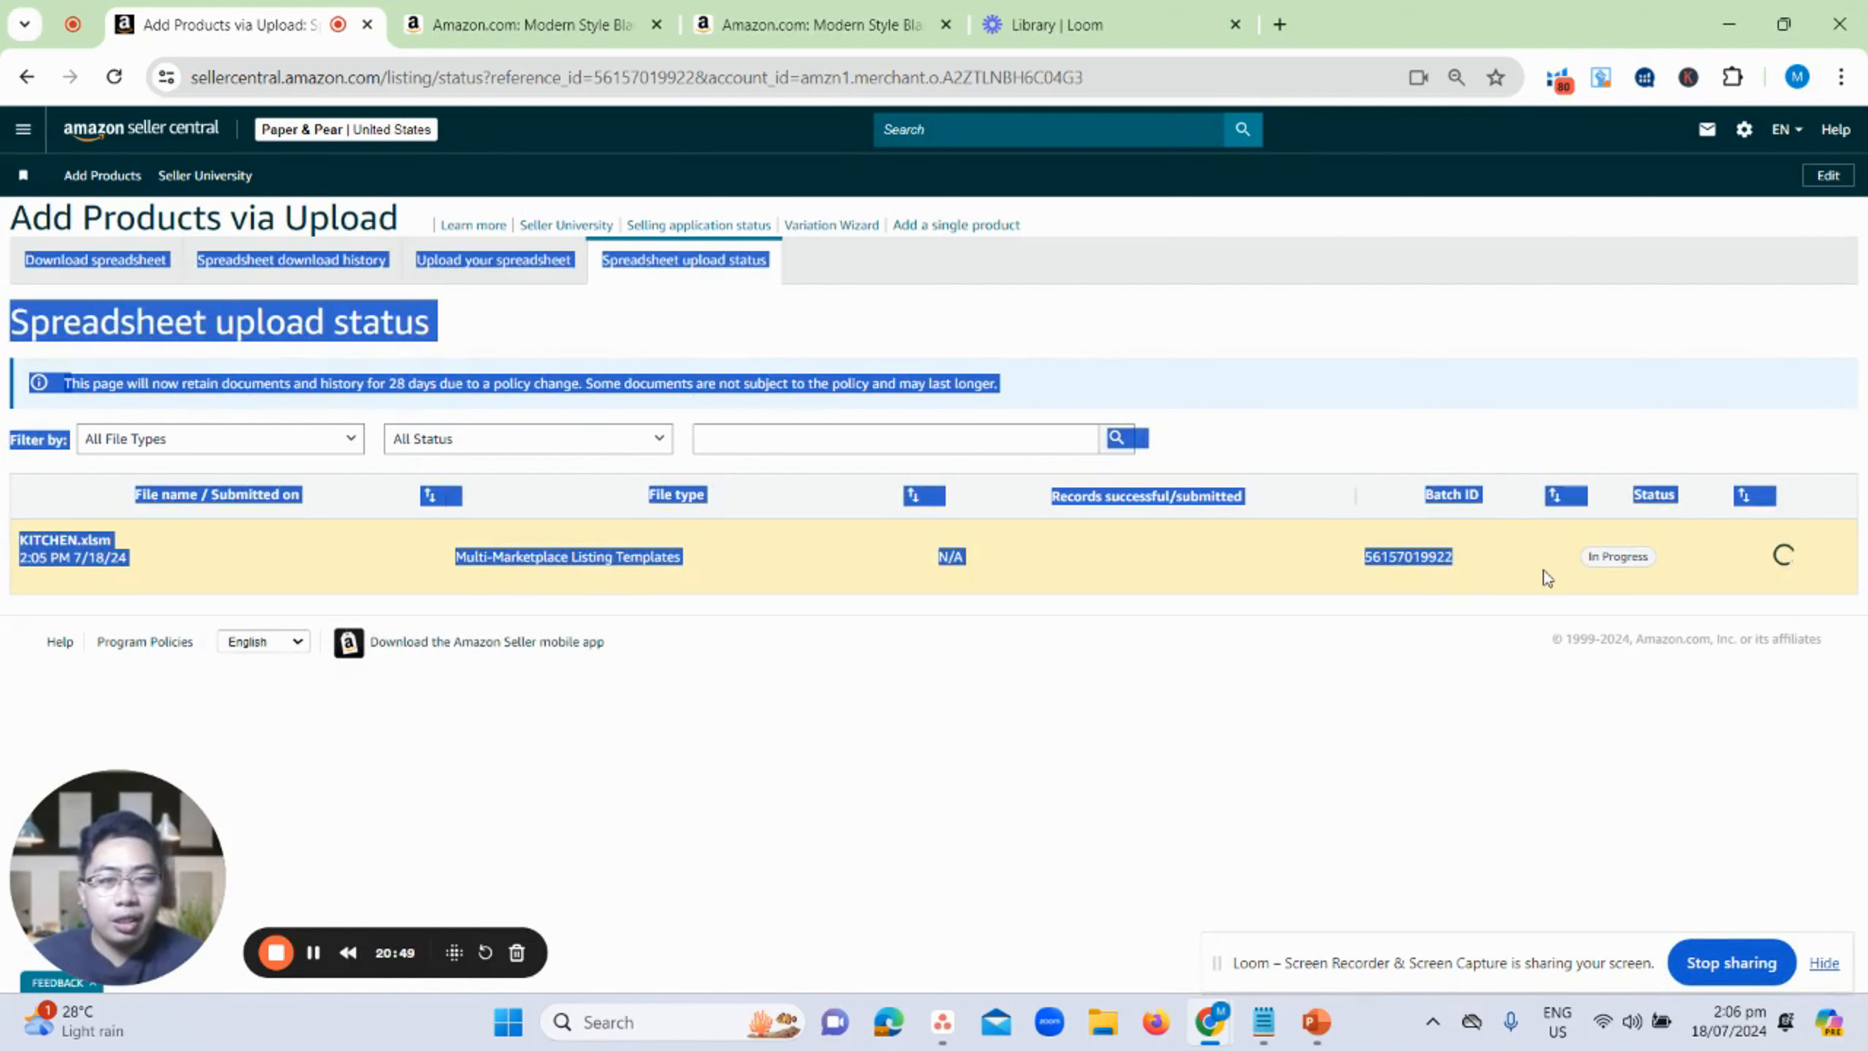
left_click(1544, 575)
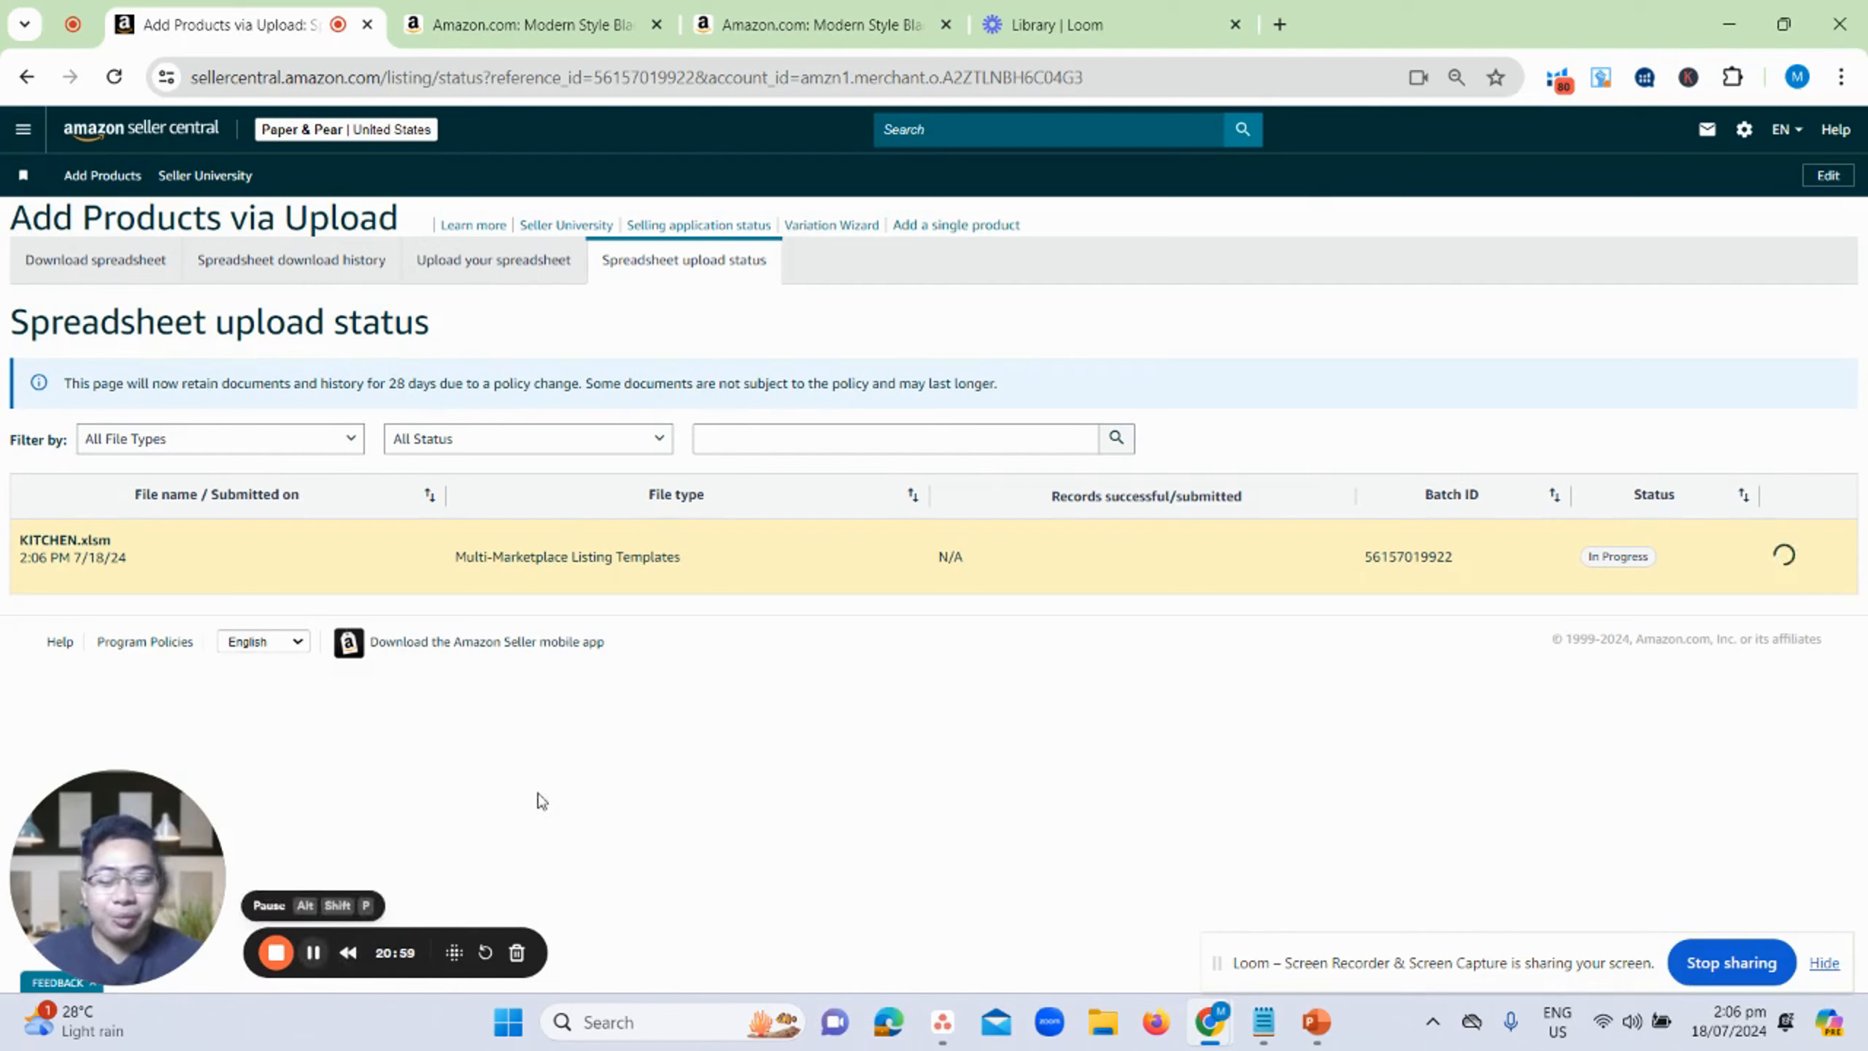
left_click(313, 953)
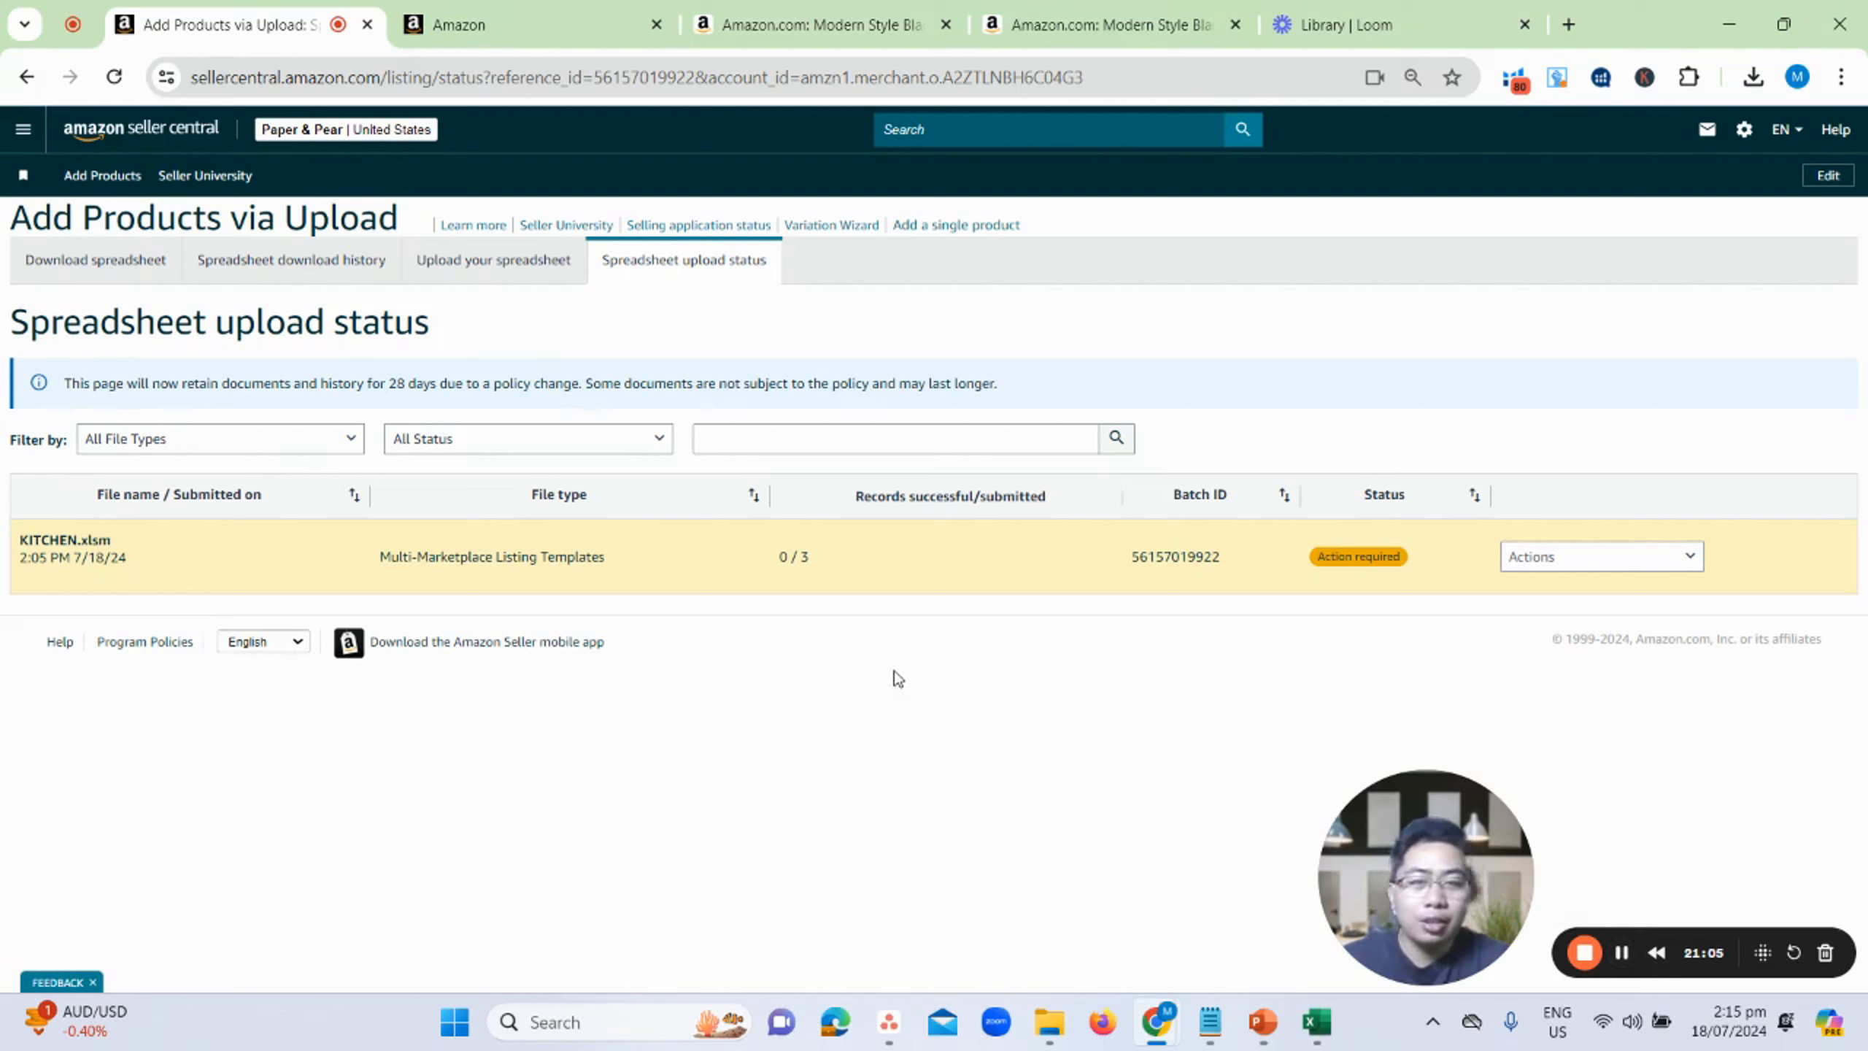
- Check the successful/submitted records of the KITCHEN.xlsm upload and get its processing summary
left_click_drag(774, 557, 850, 568)
left_click(855, 570)
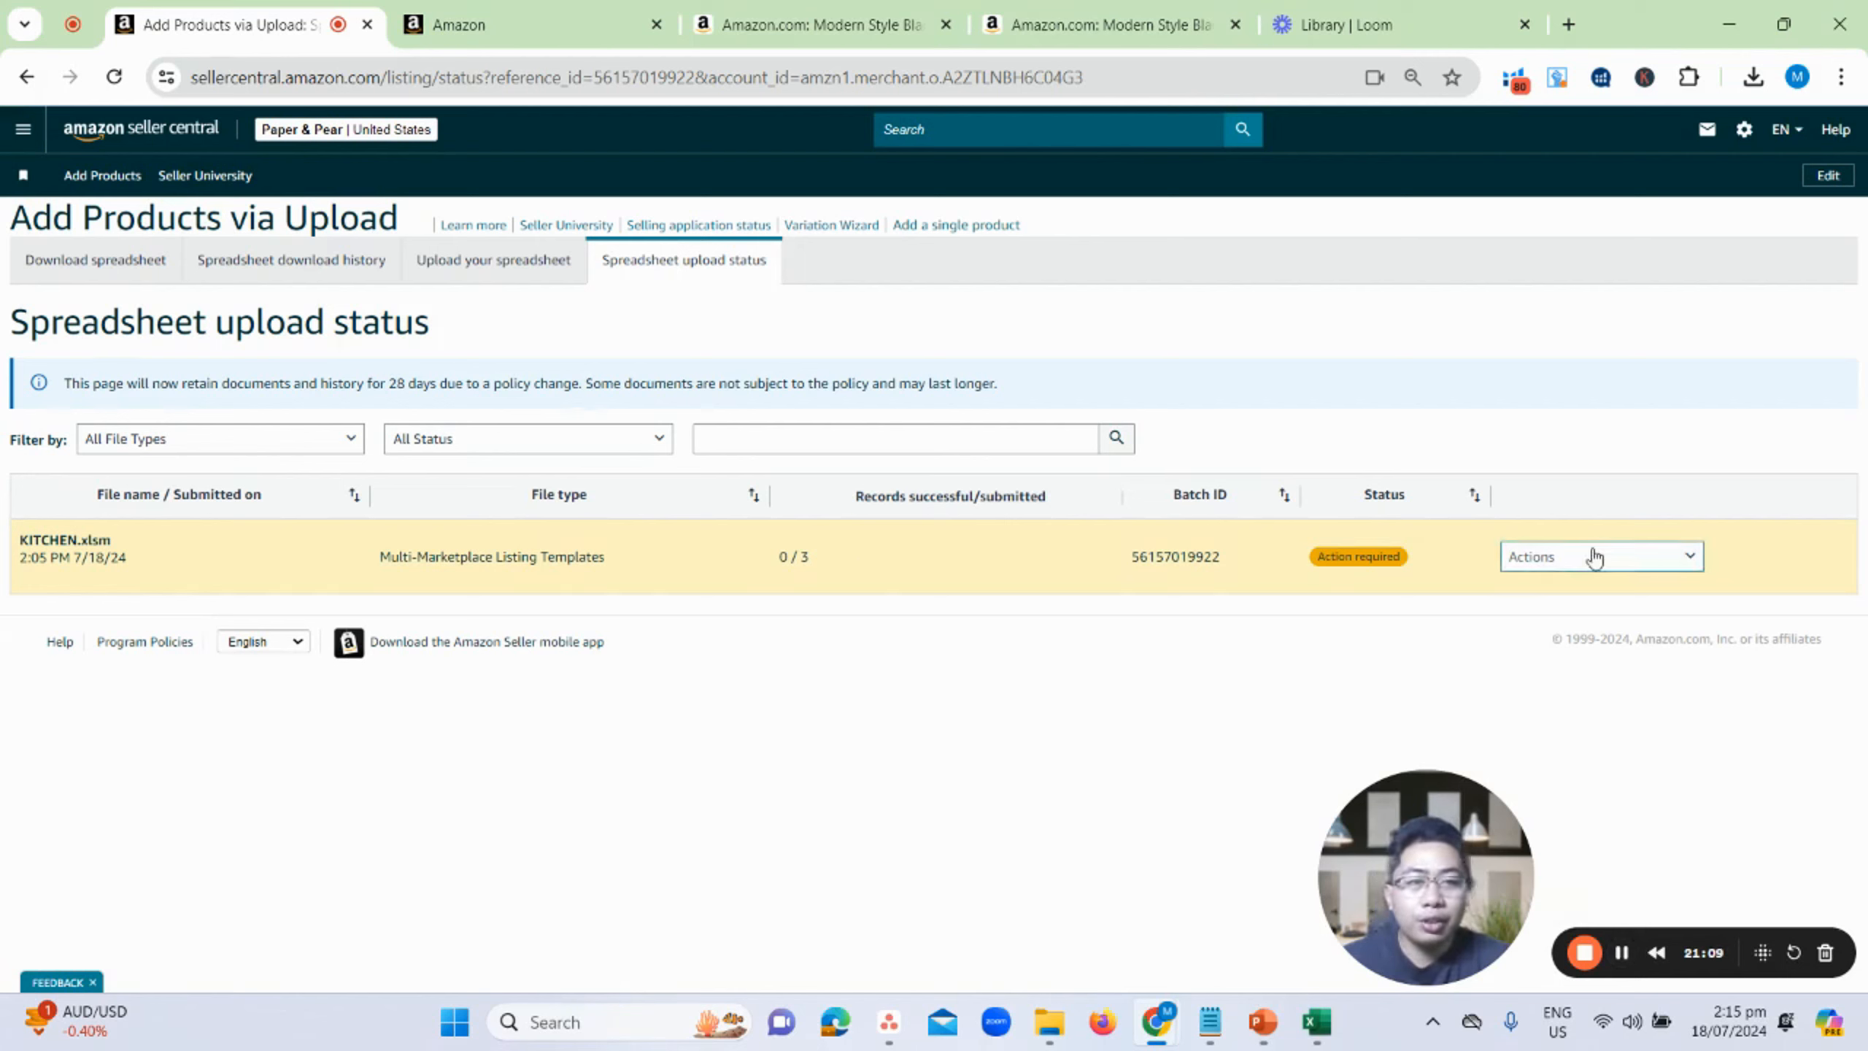
left_click(1550, 558)
left_click(1581, 596)
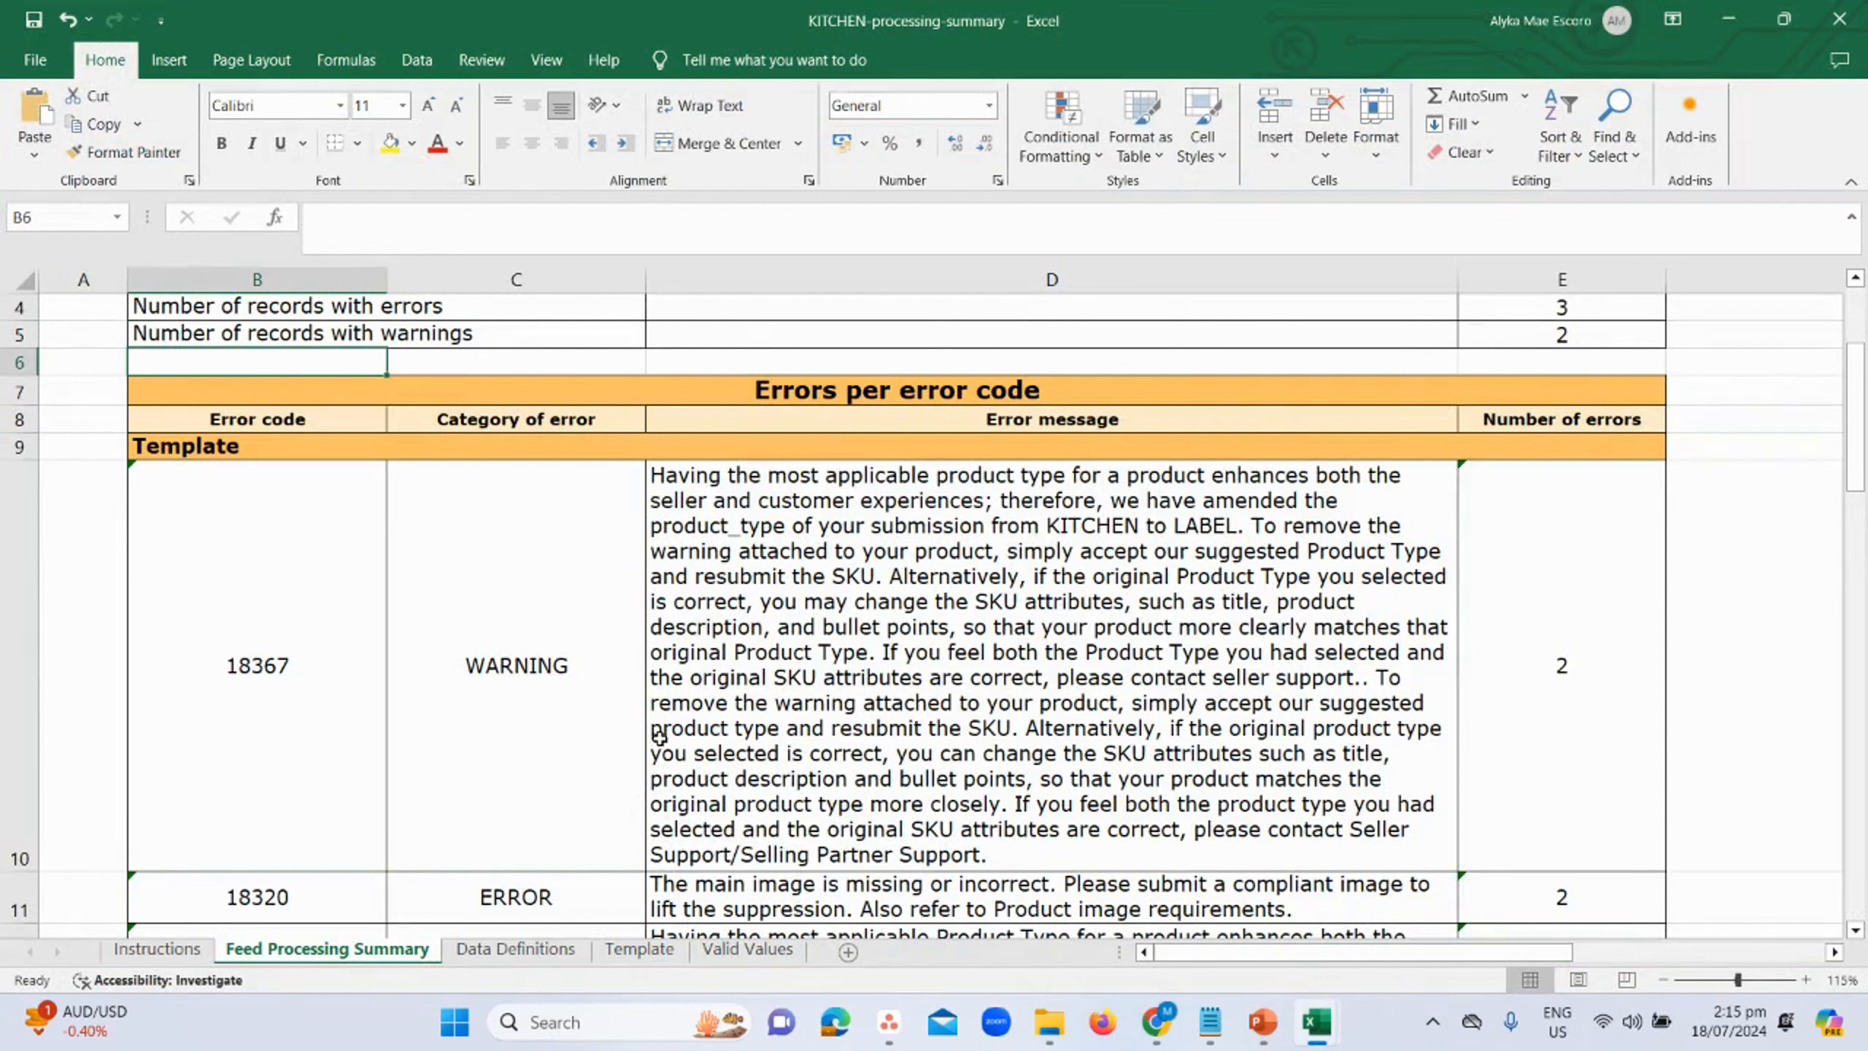
- Read the full message of warning 18367 about the product type in the Feed Processing Summary sheet
double_click(1036, 612)
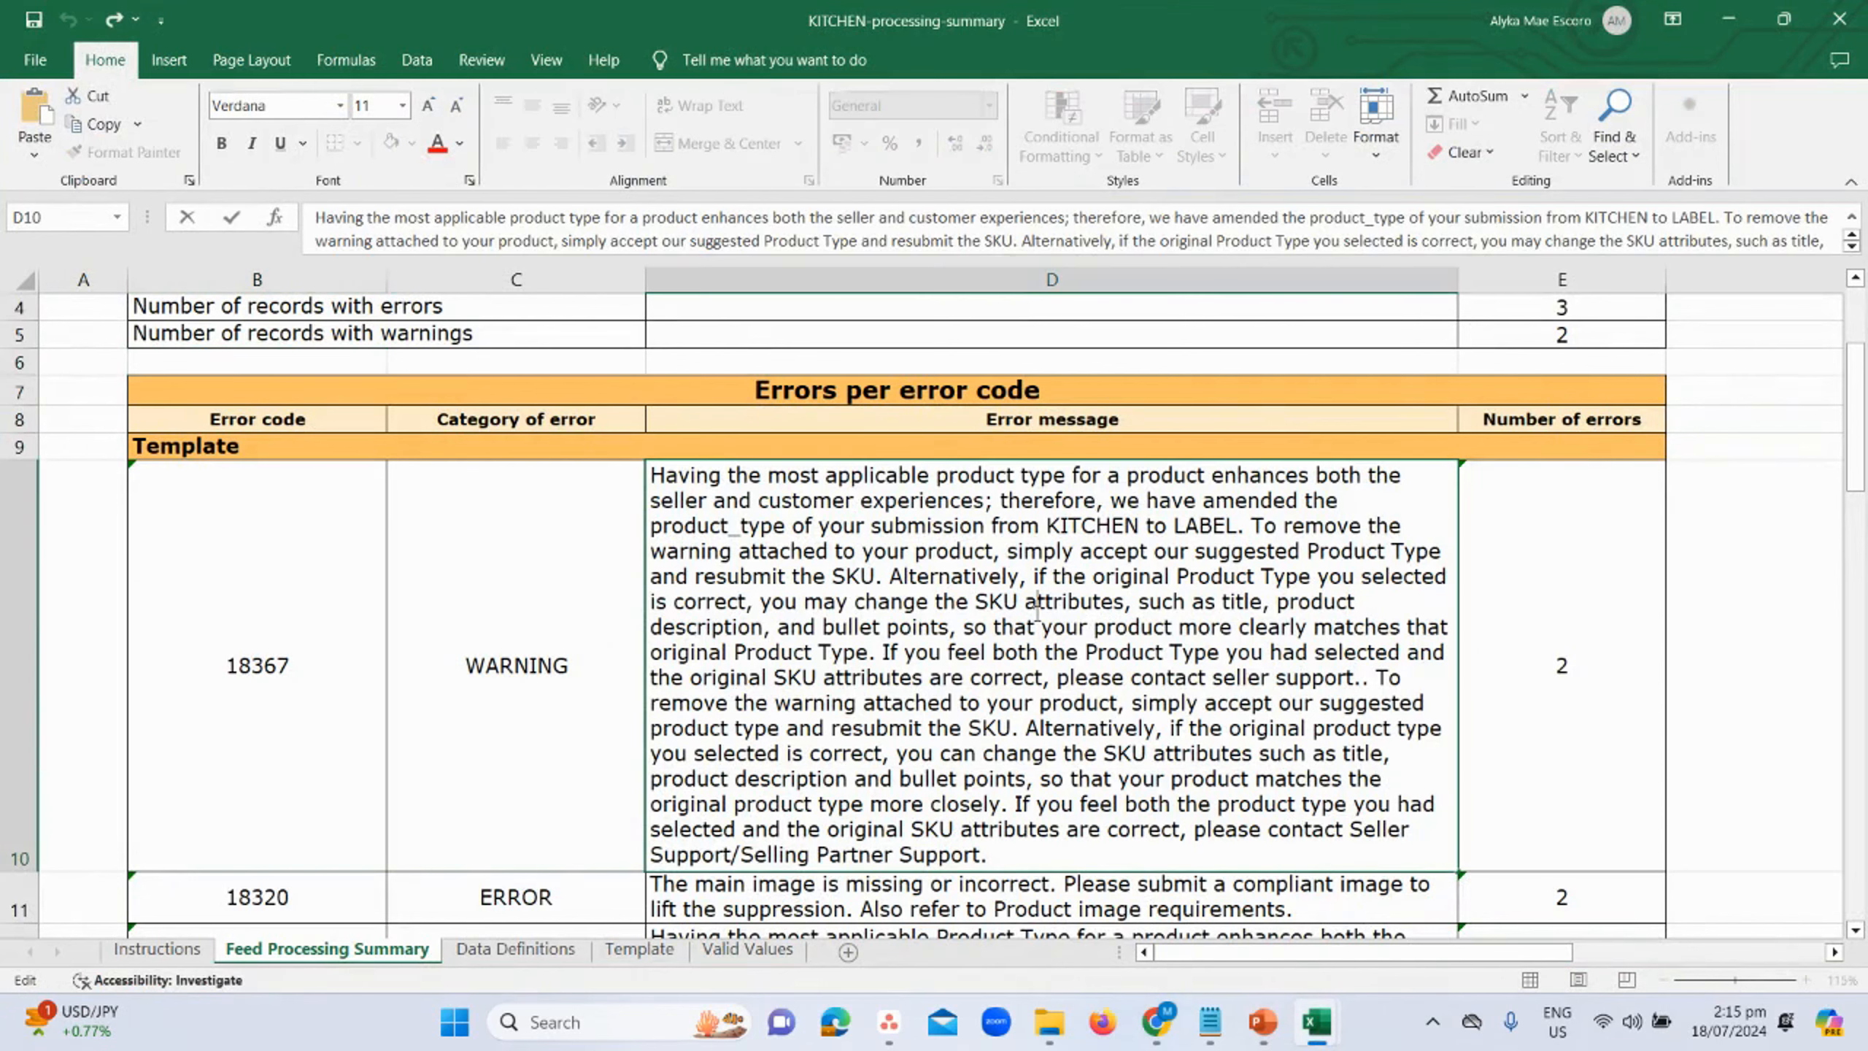
triple_click(1037, 607)
left_click(892, 679)
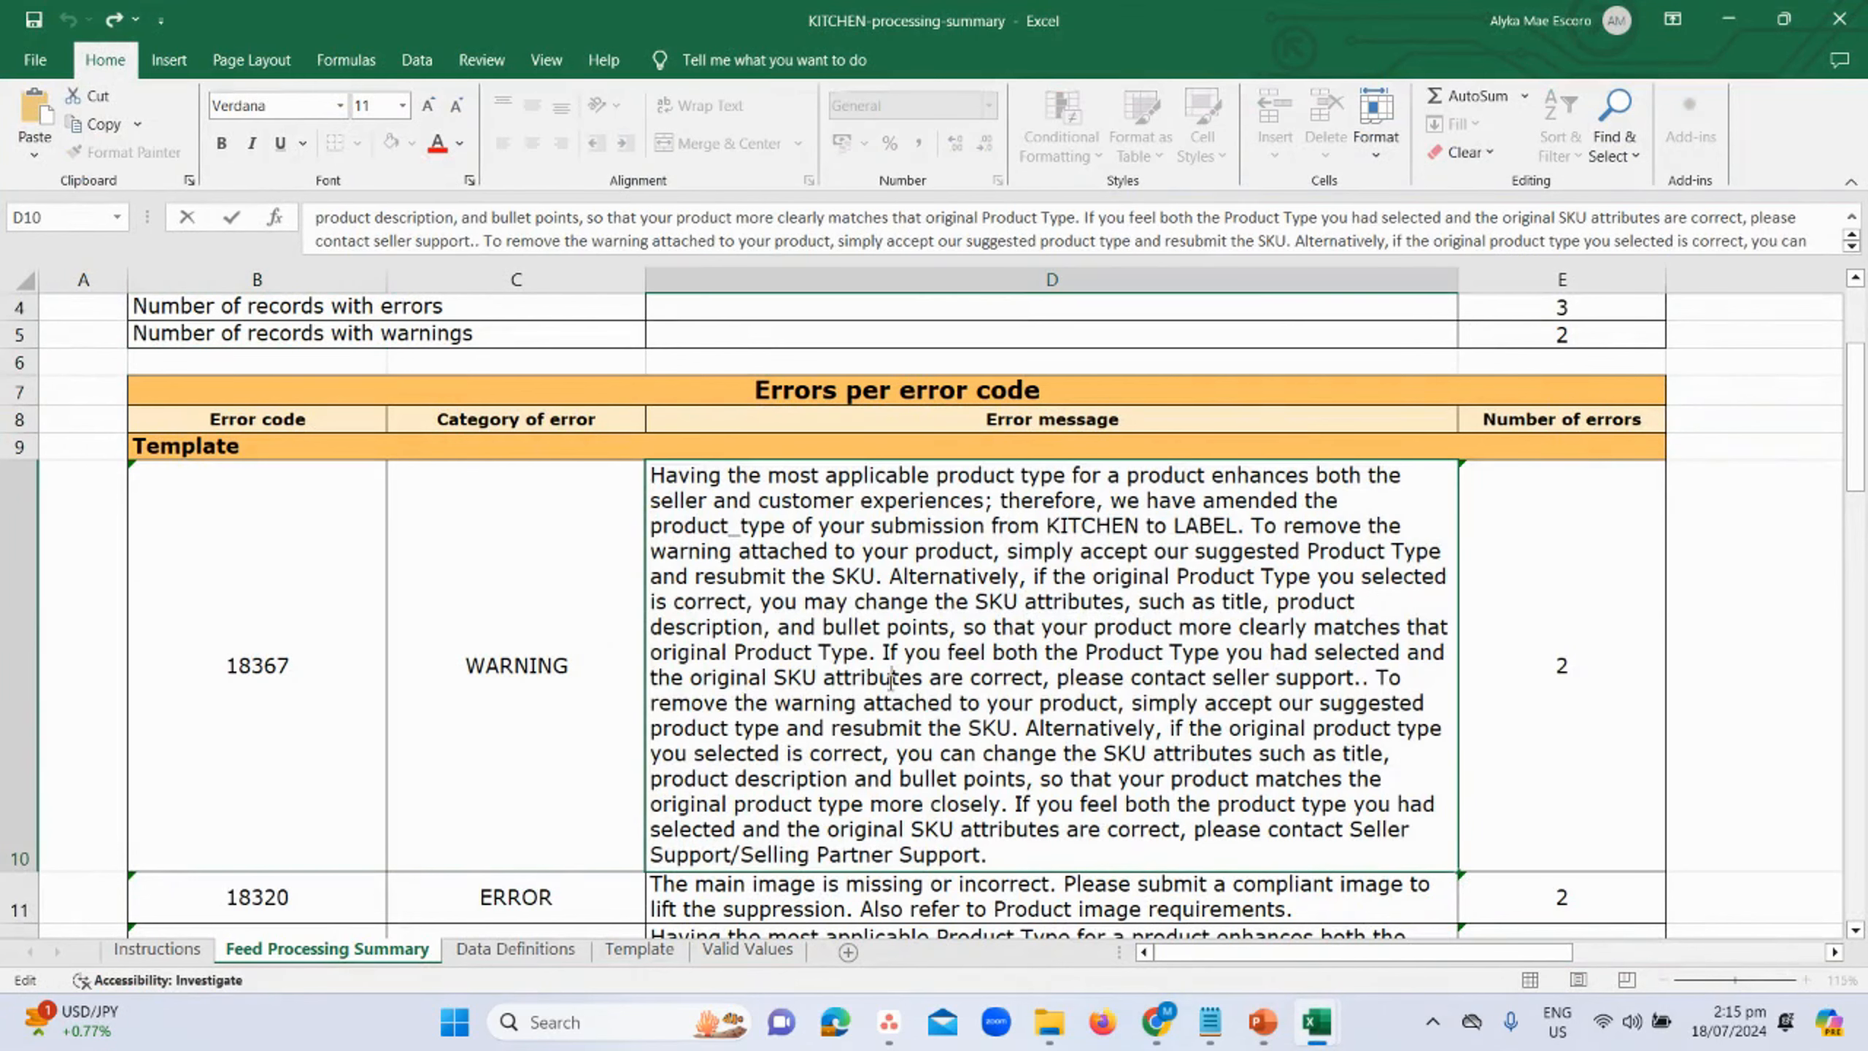
double_click(1154, 529)
left_click(1185, 529)
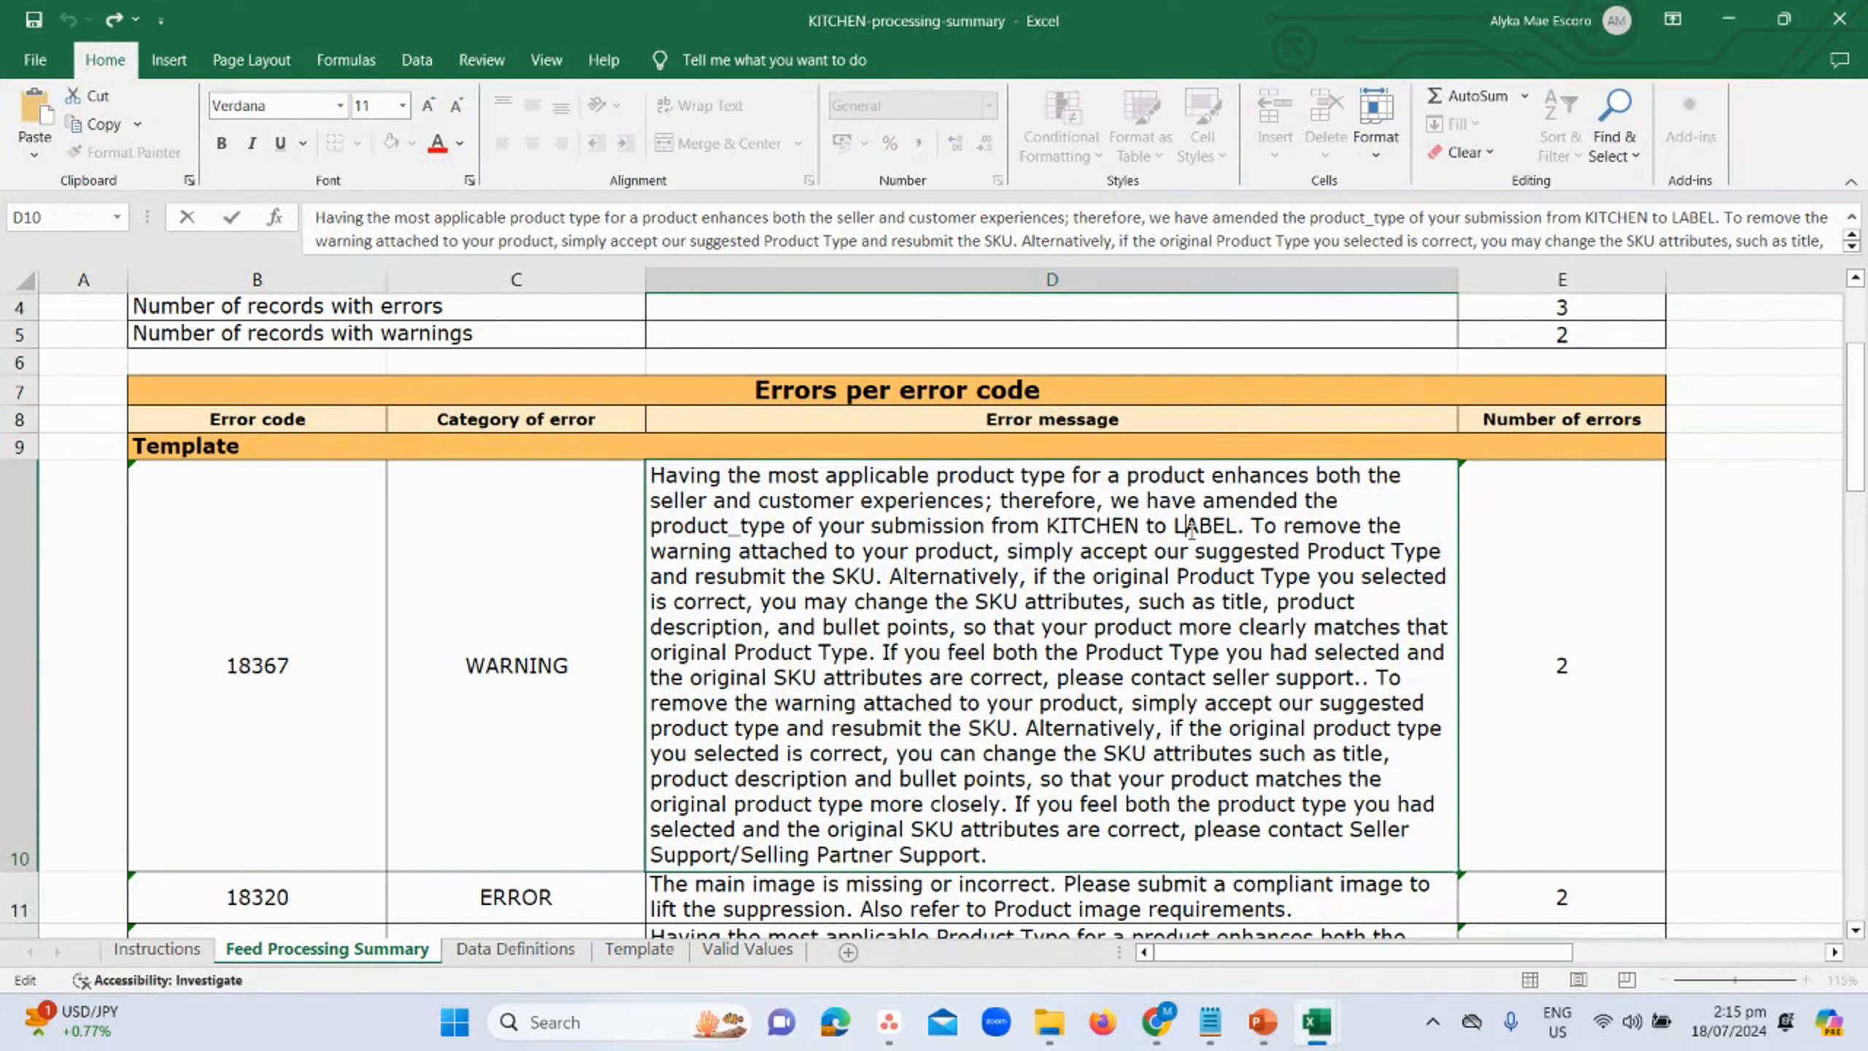
triple_click(1190, 528)
left_click(1160, 578)
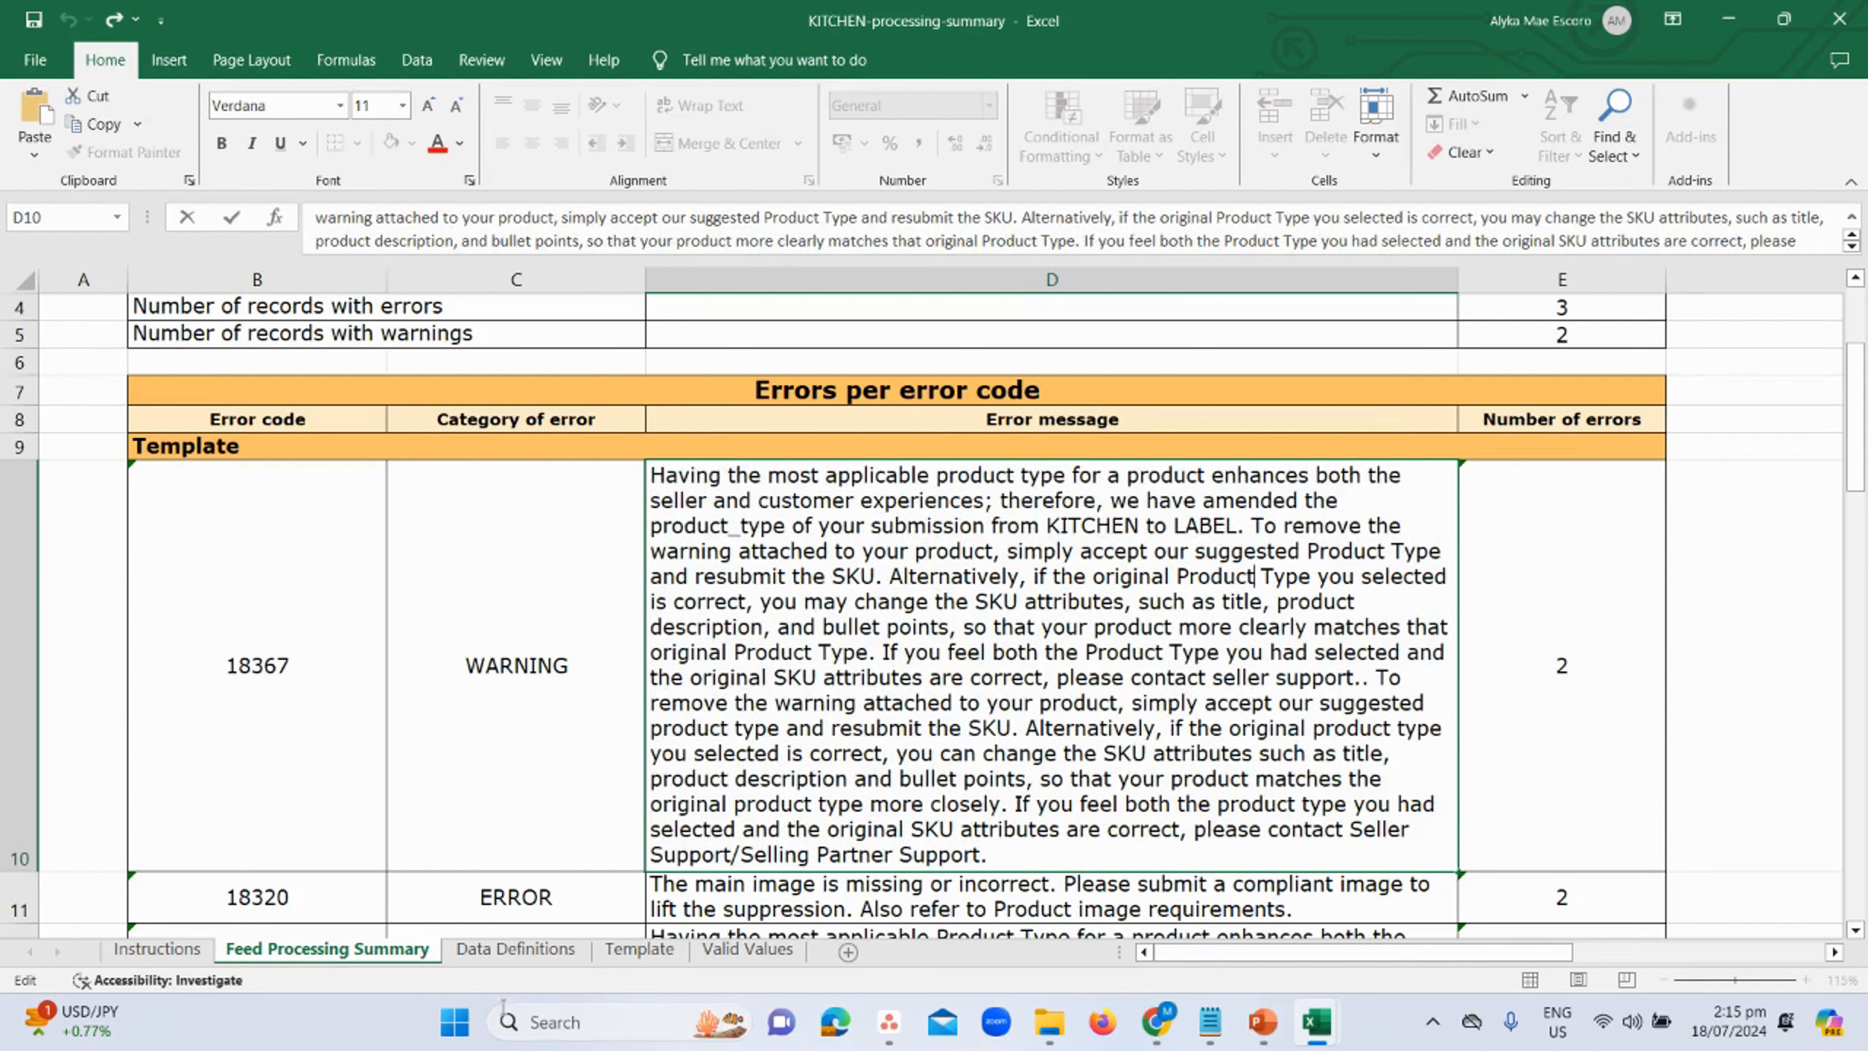
- Check the Product Type values of the three submitted records in the Template sheet
left_click(639, 950)
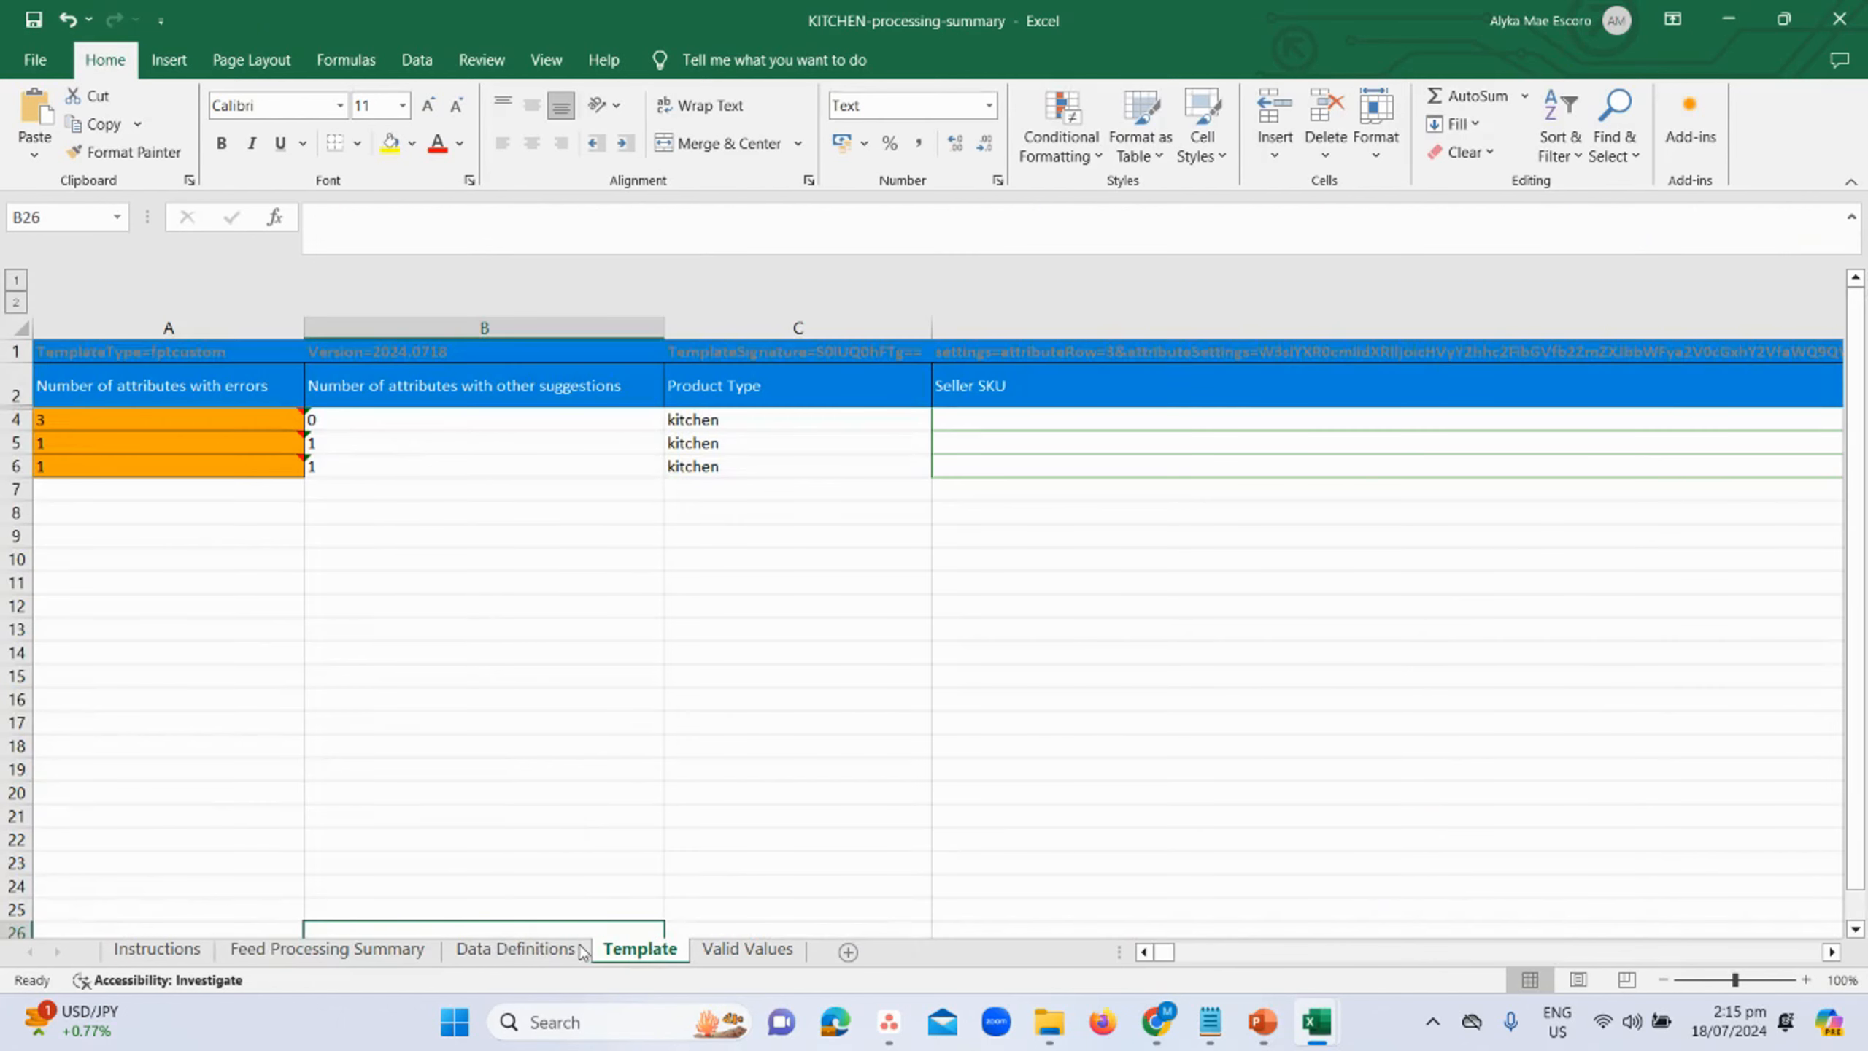
left_click(691, 440)
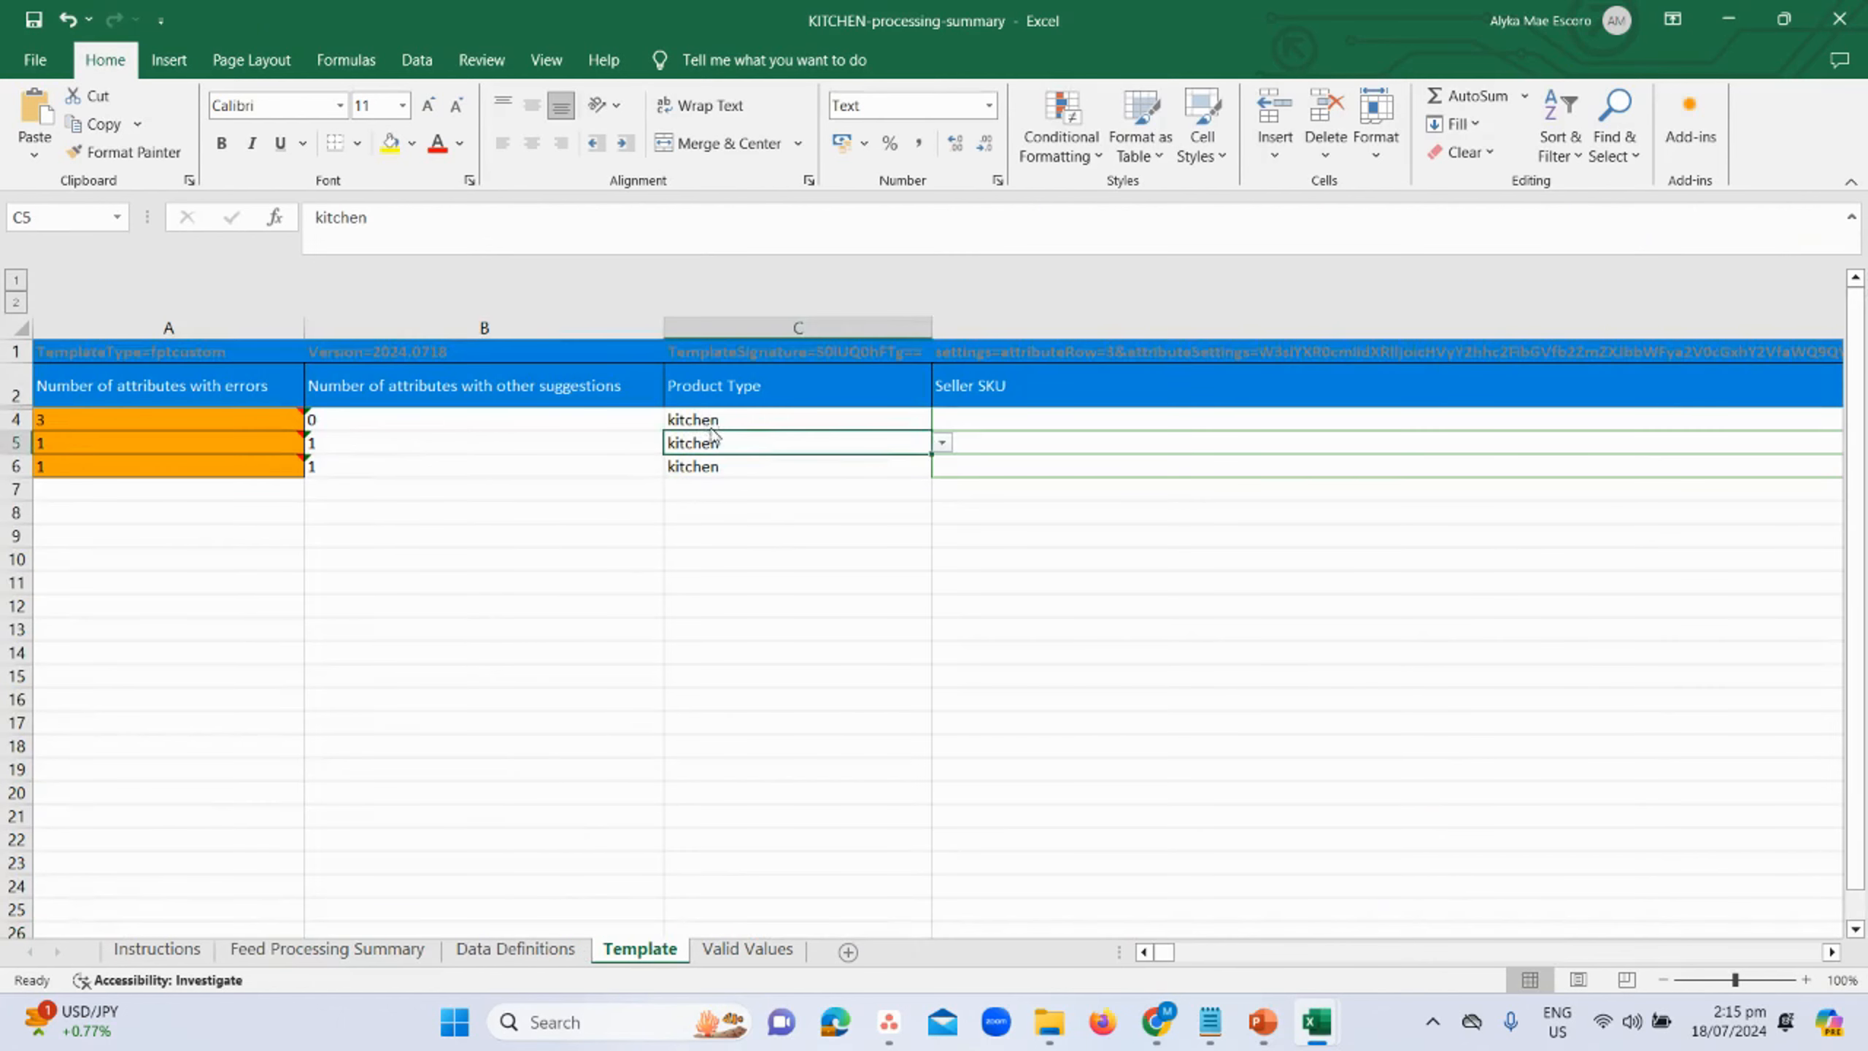
left_click(736, 418)
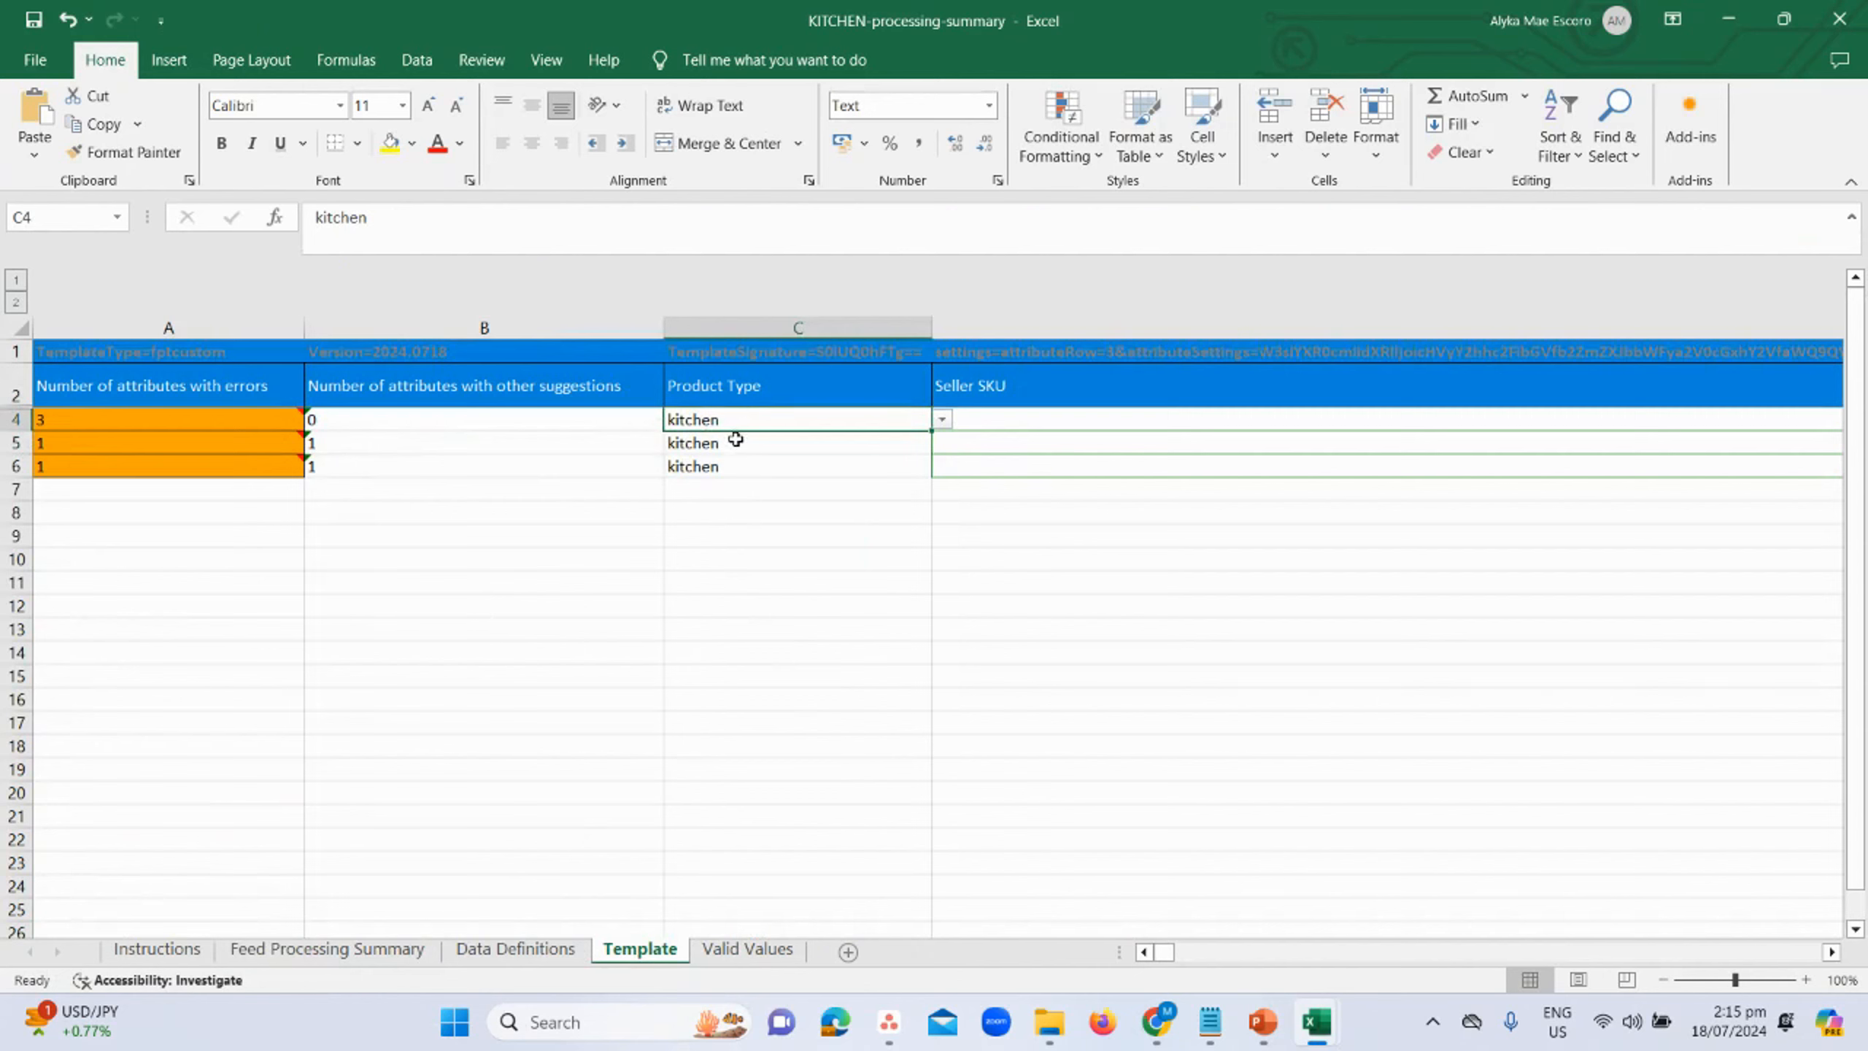
left_click(737, 442)
key("Up")
key("Up")
left_click(736, 441)
left_click(524, 949)
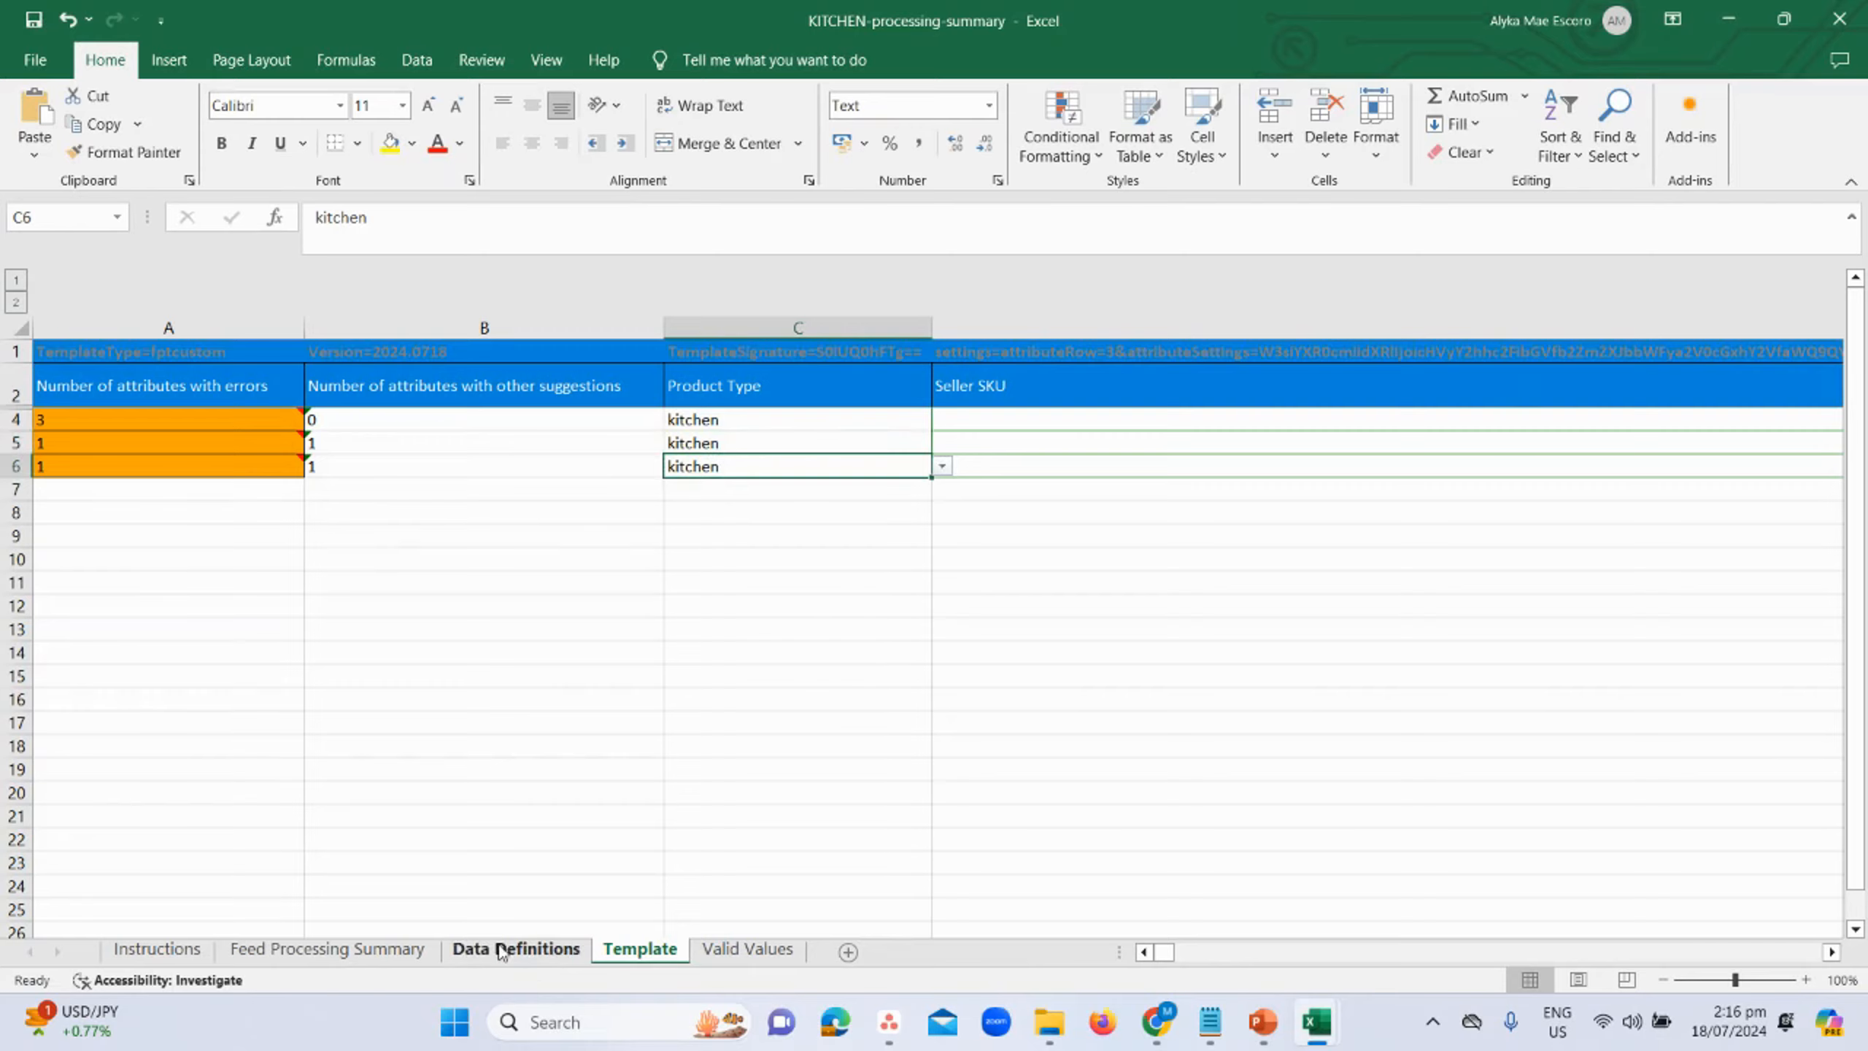
- Return to the Feed Processing Summary sheet and read the message of error 18320 about the main image
left_click(384, 949)
double_click(1079, 908)
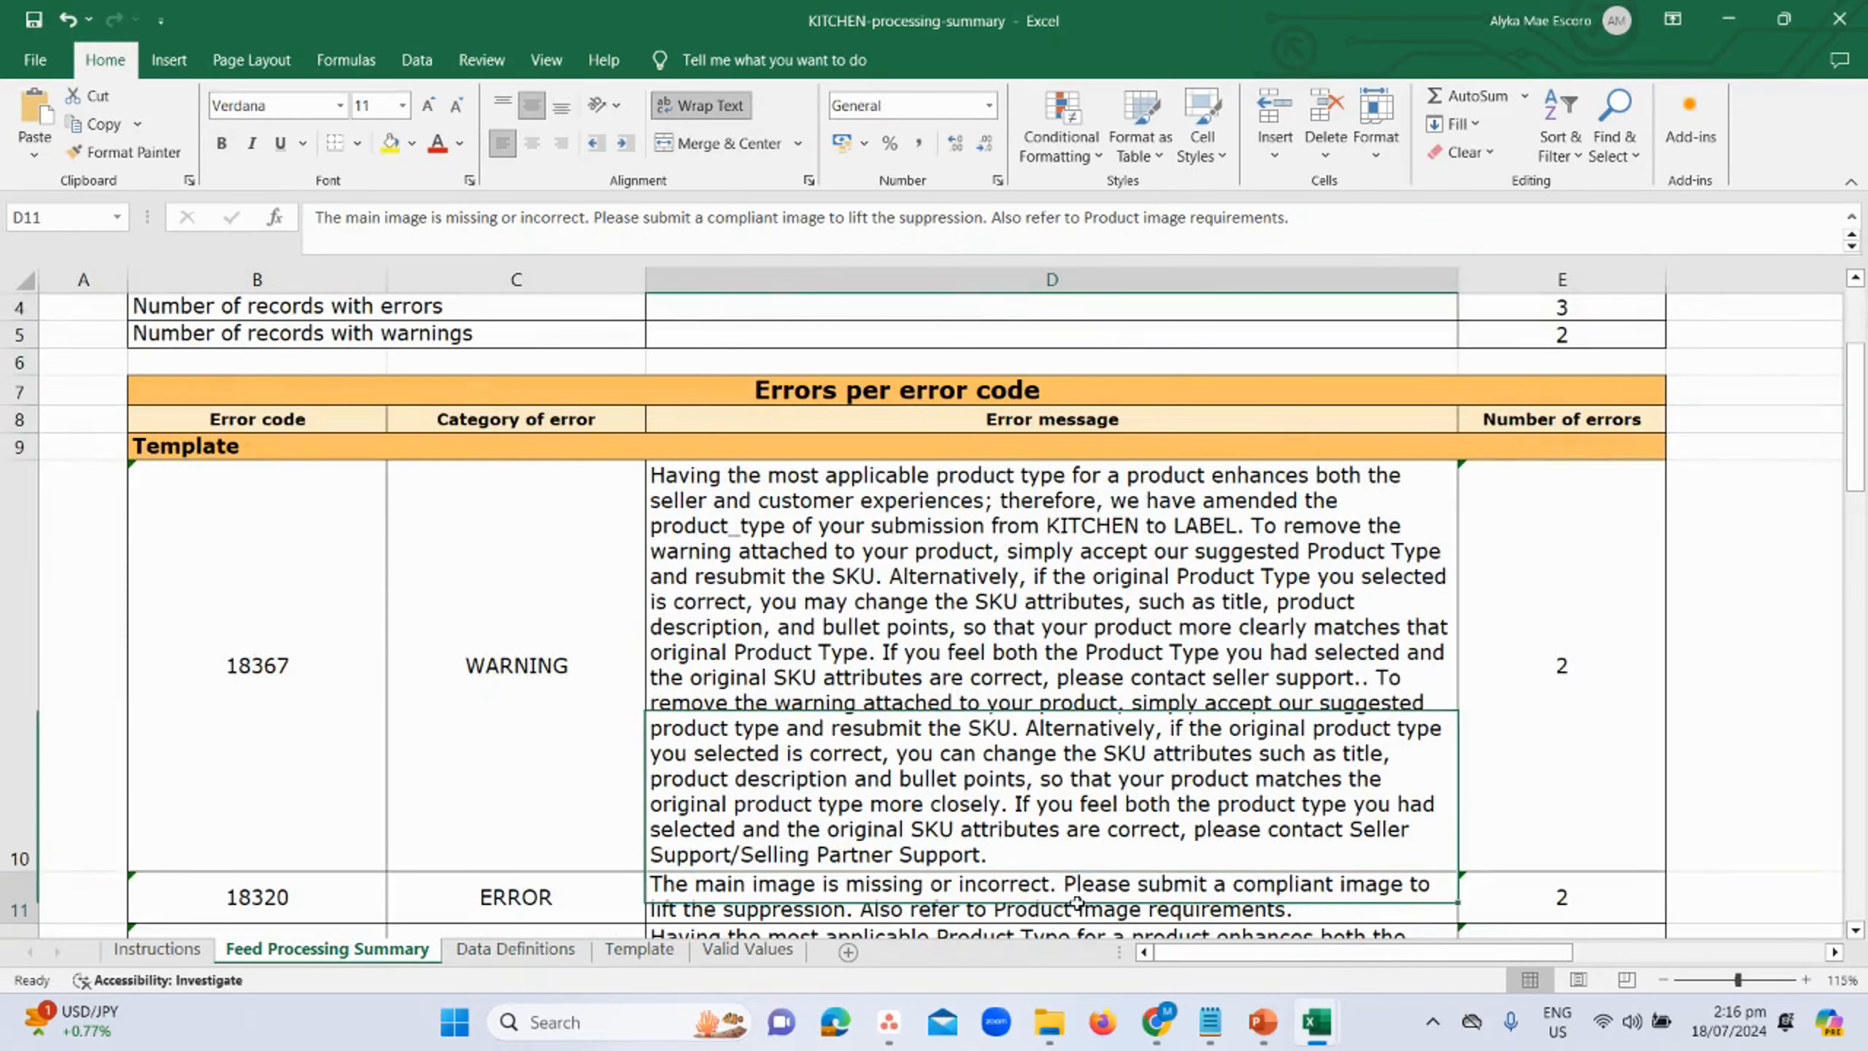
double_click(758, 892)
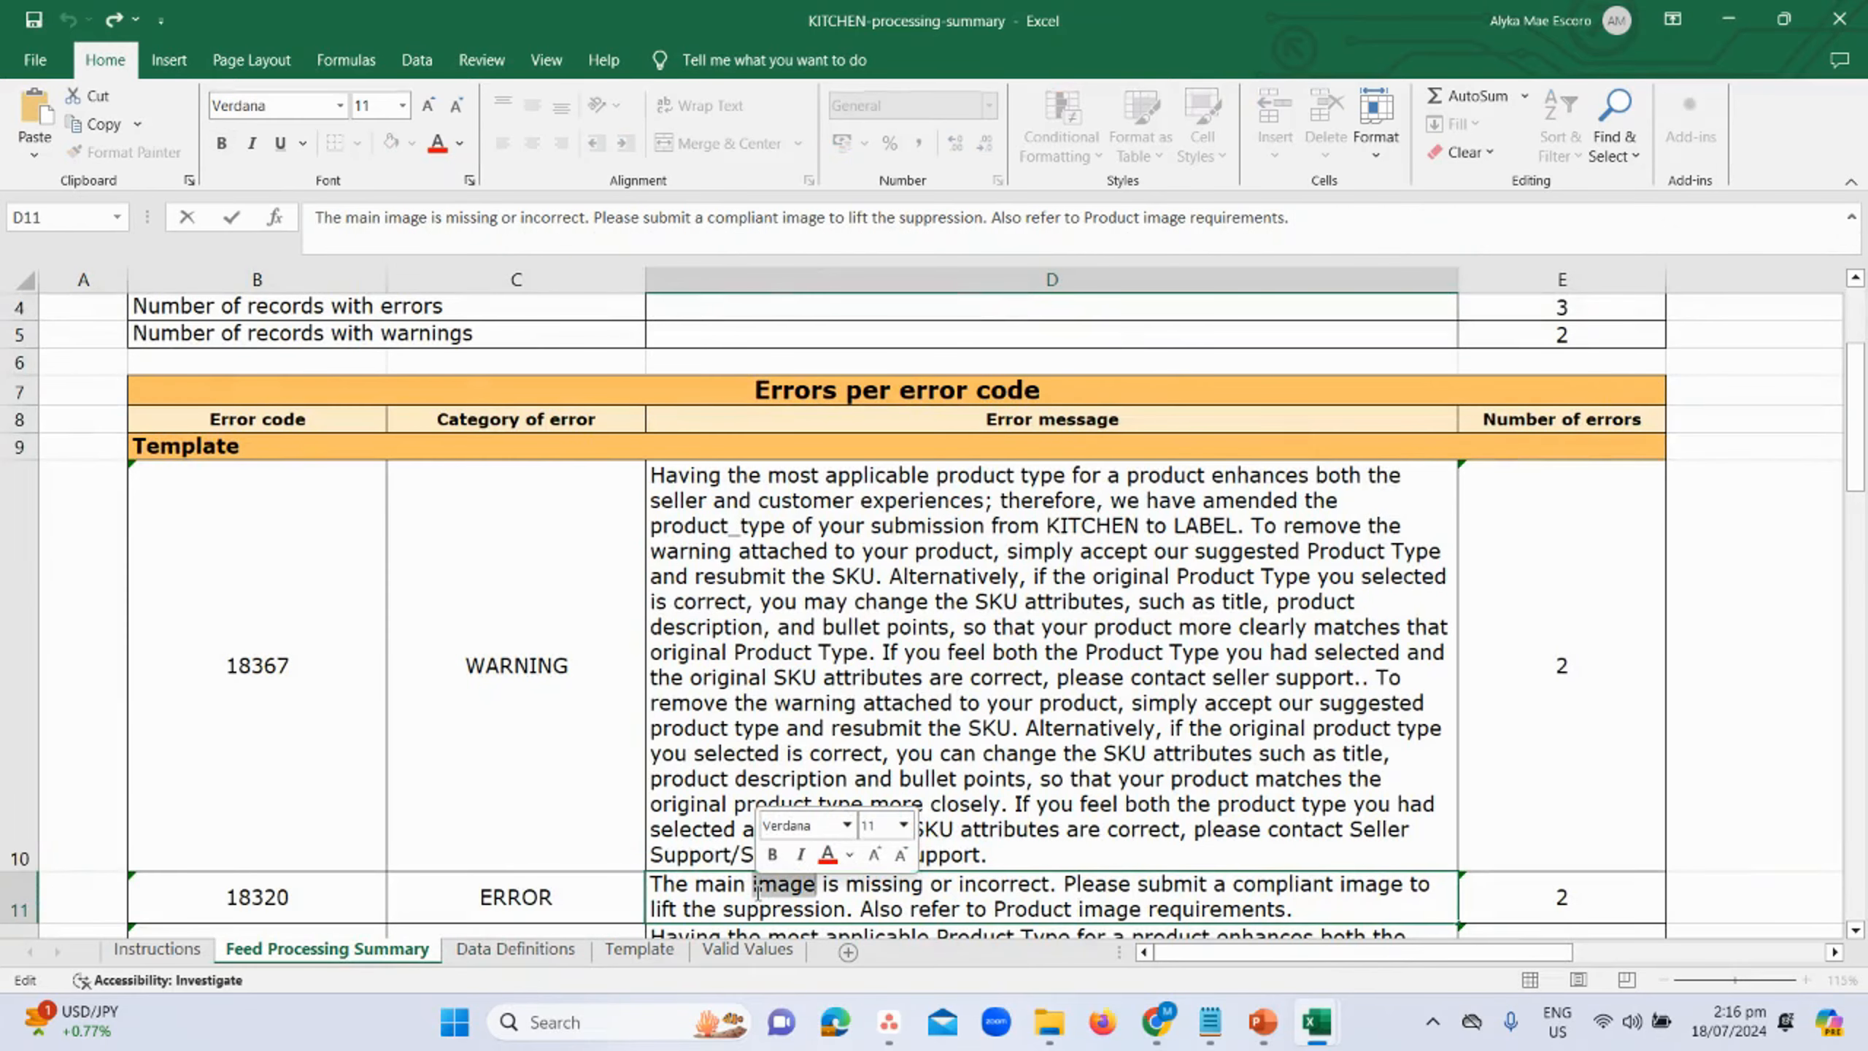
triple_click(758, 892)
left_click(871, 756)
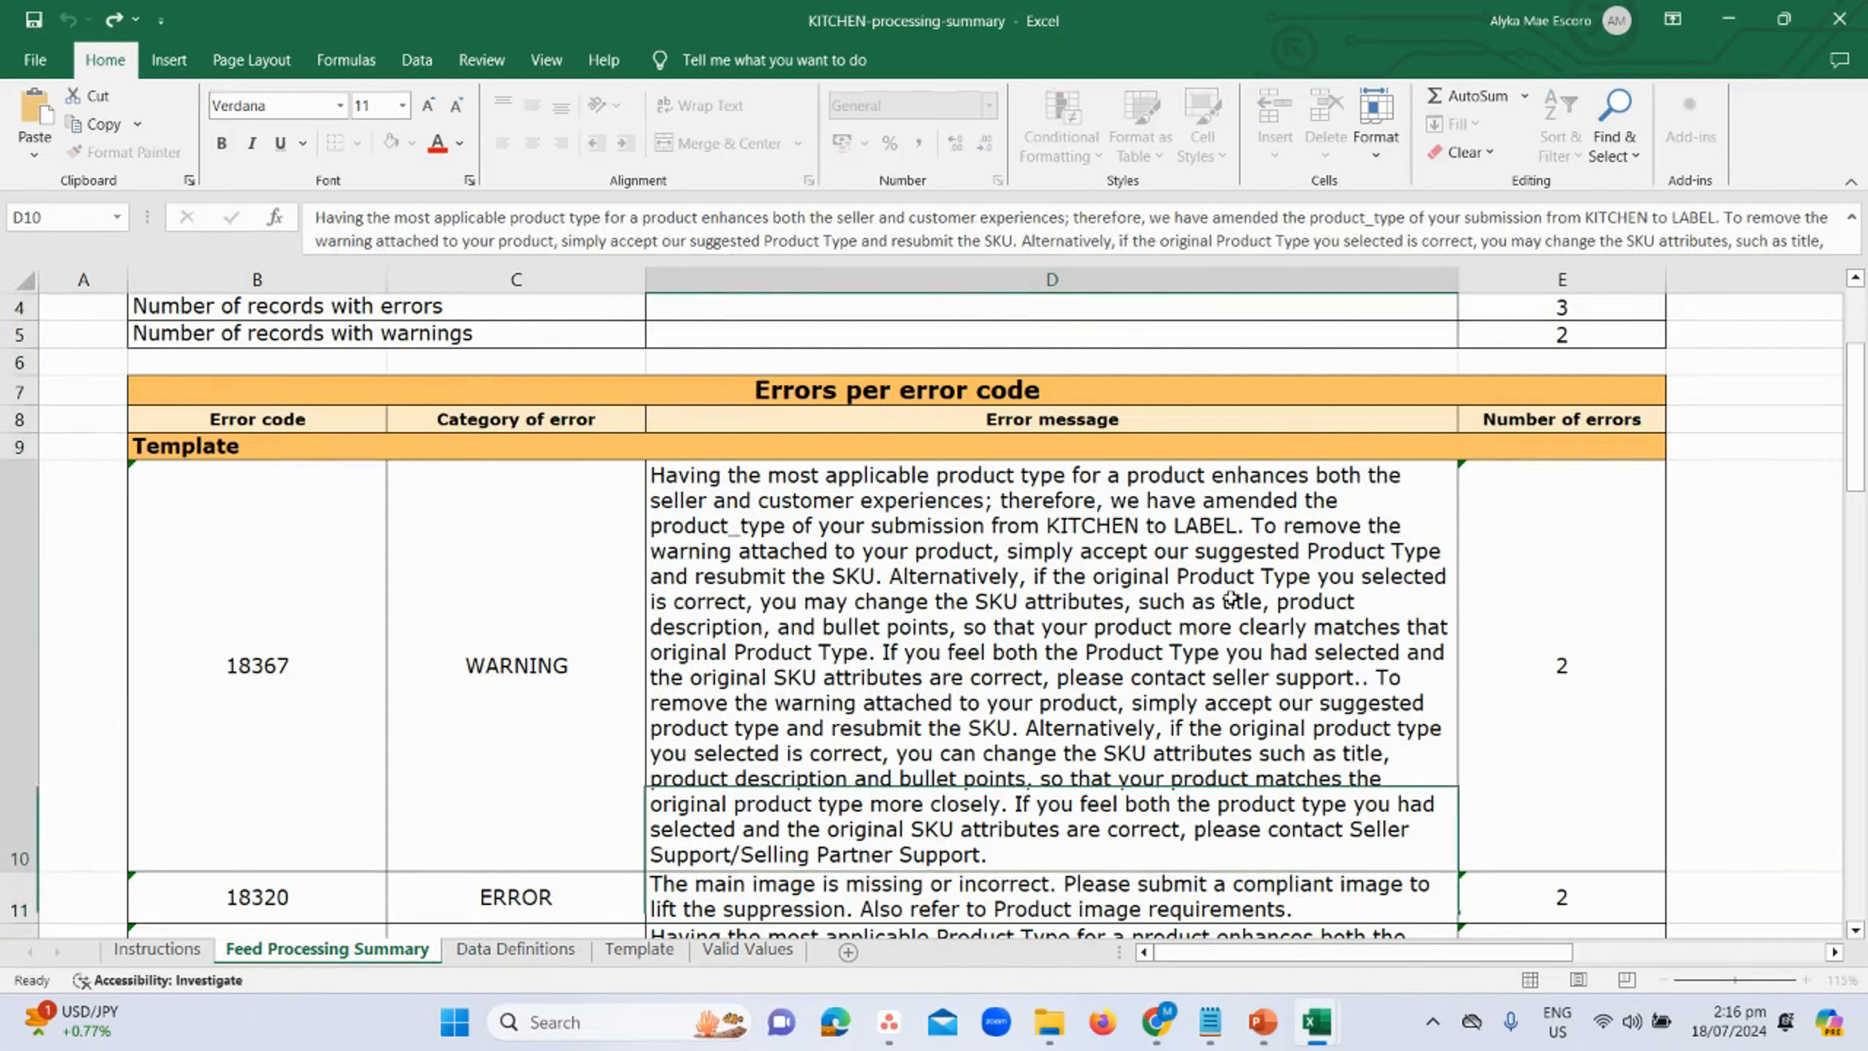
left_click(948, 902)
- Switch to the browser and examine the two search-suppressed spice label listings and the label parent in Manage Inventory
key("alt+Tab")
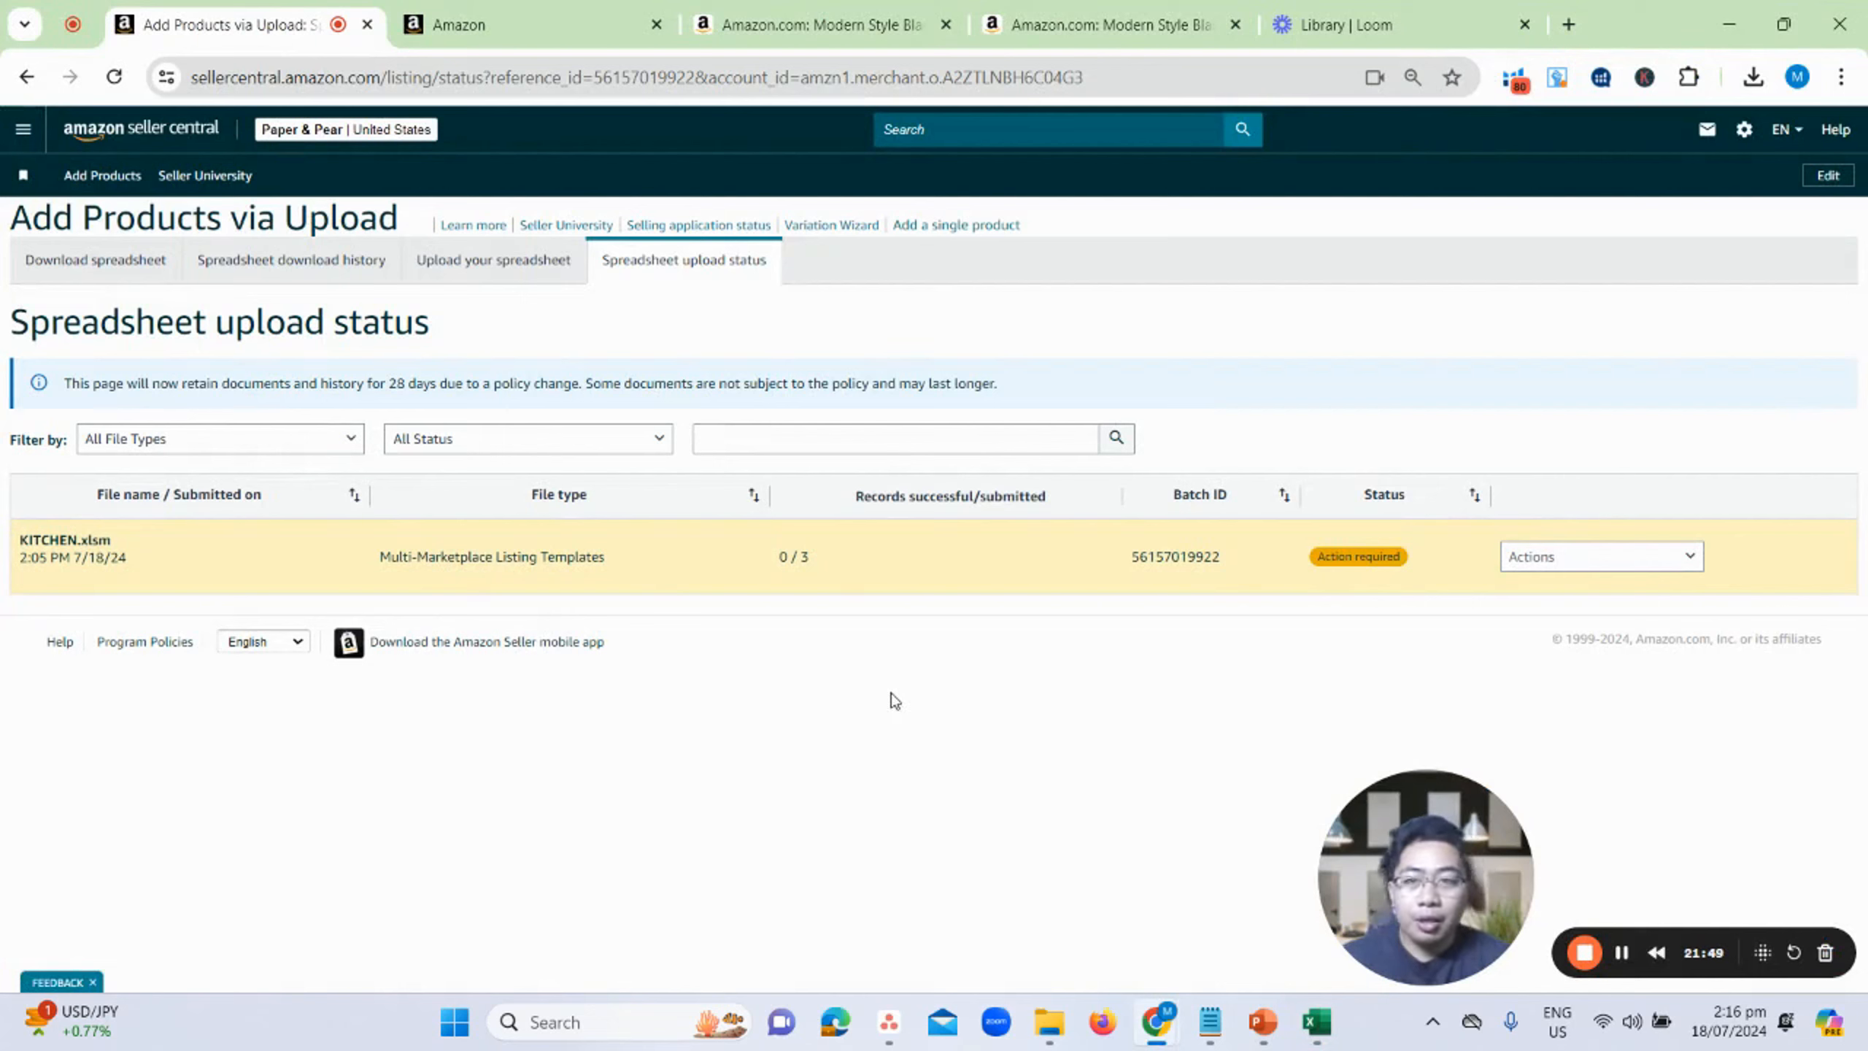
key("ctrl+Tab")
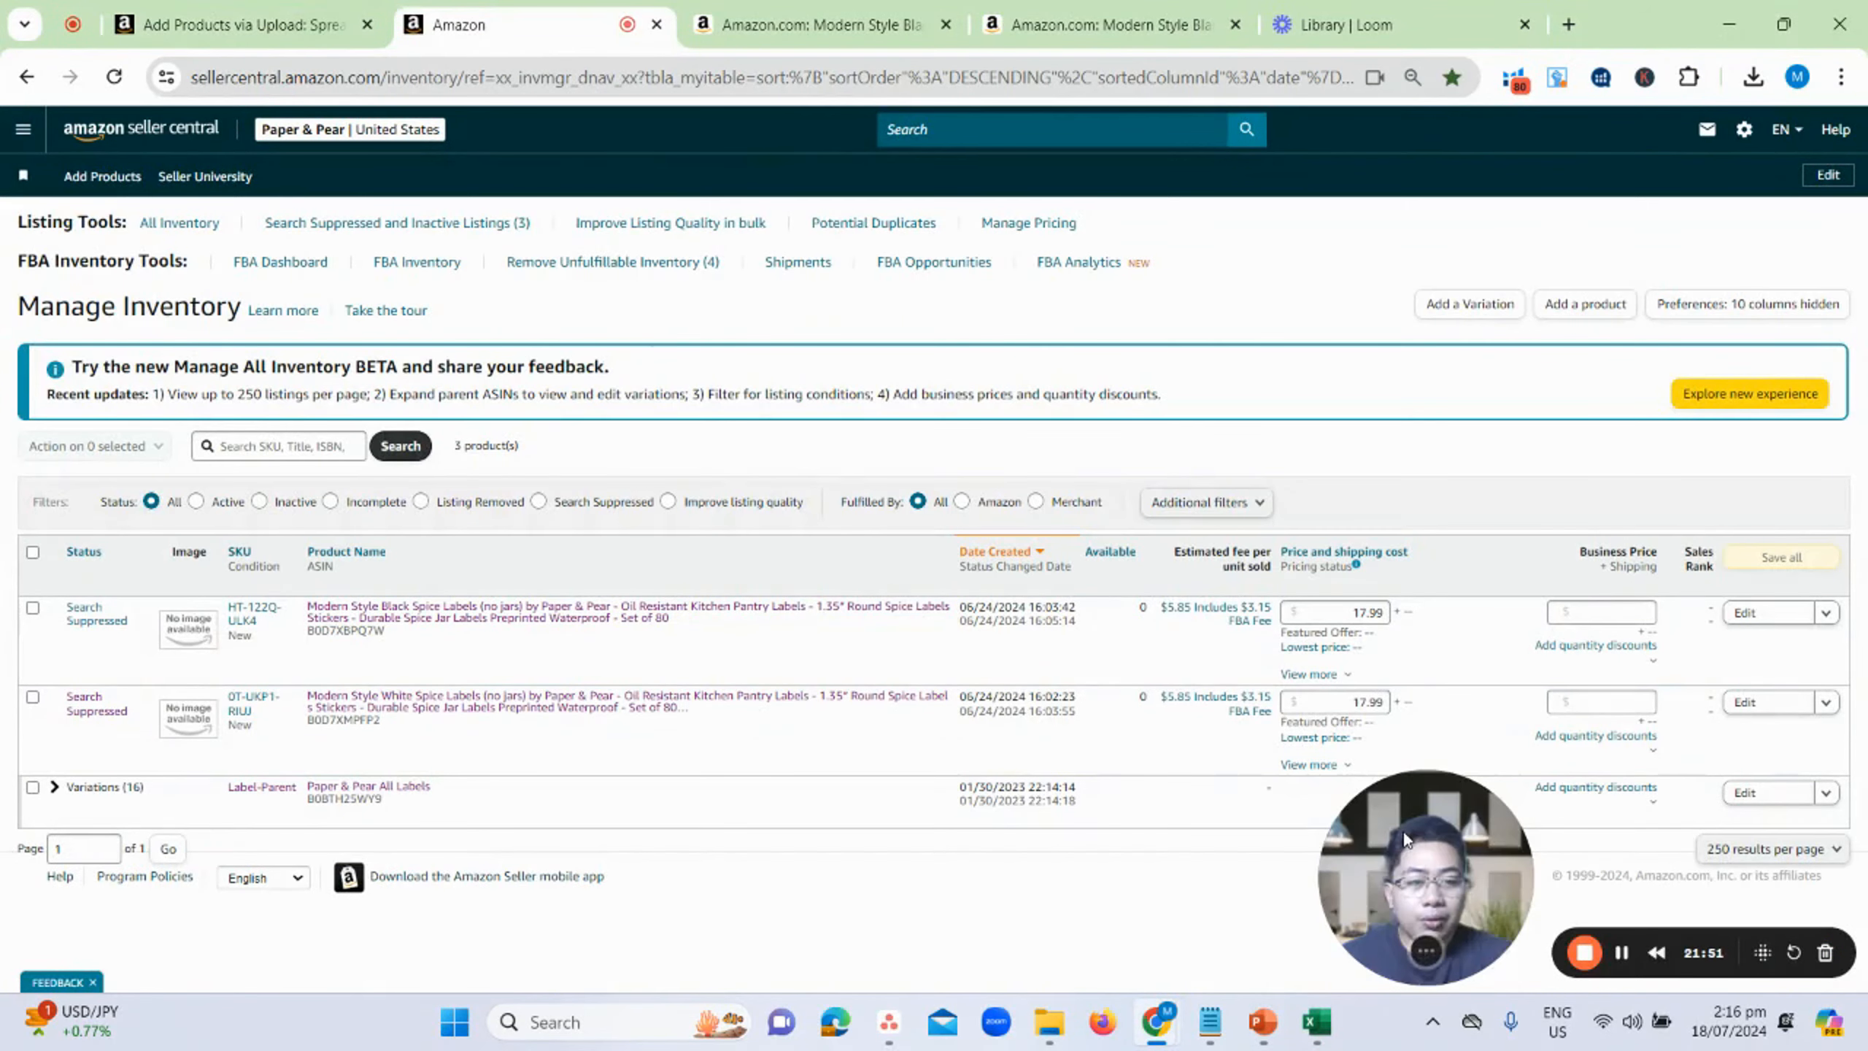
left_click_drag(1402, 829, 1406, 164)
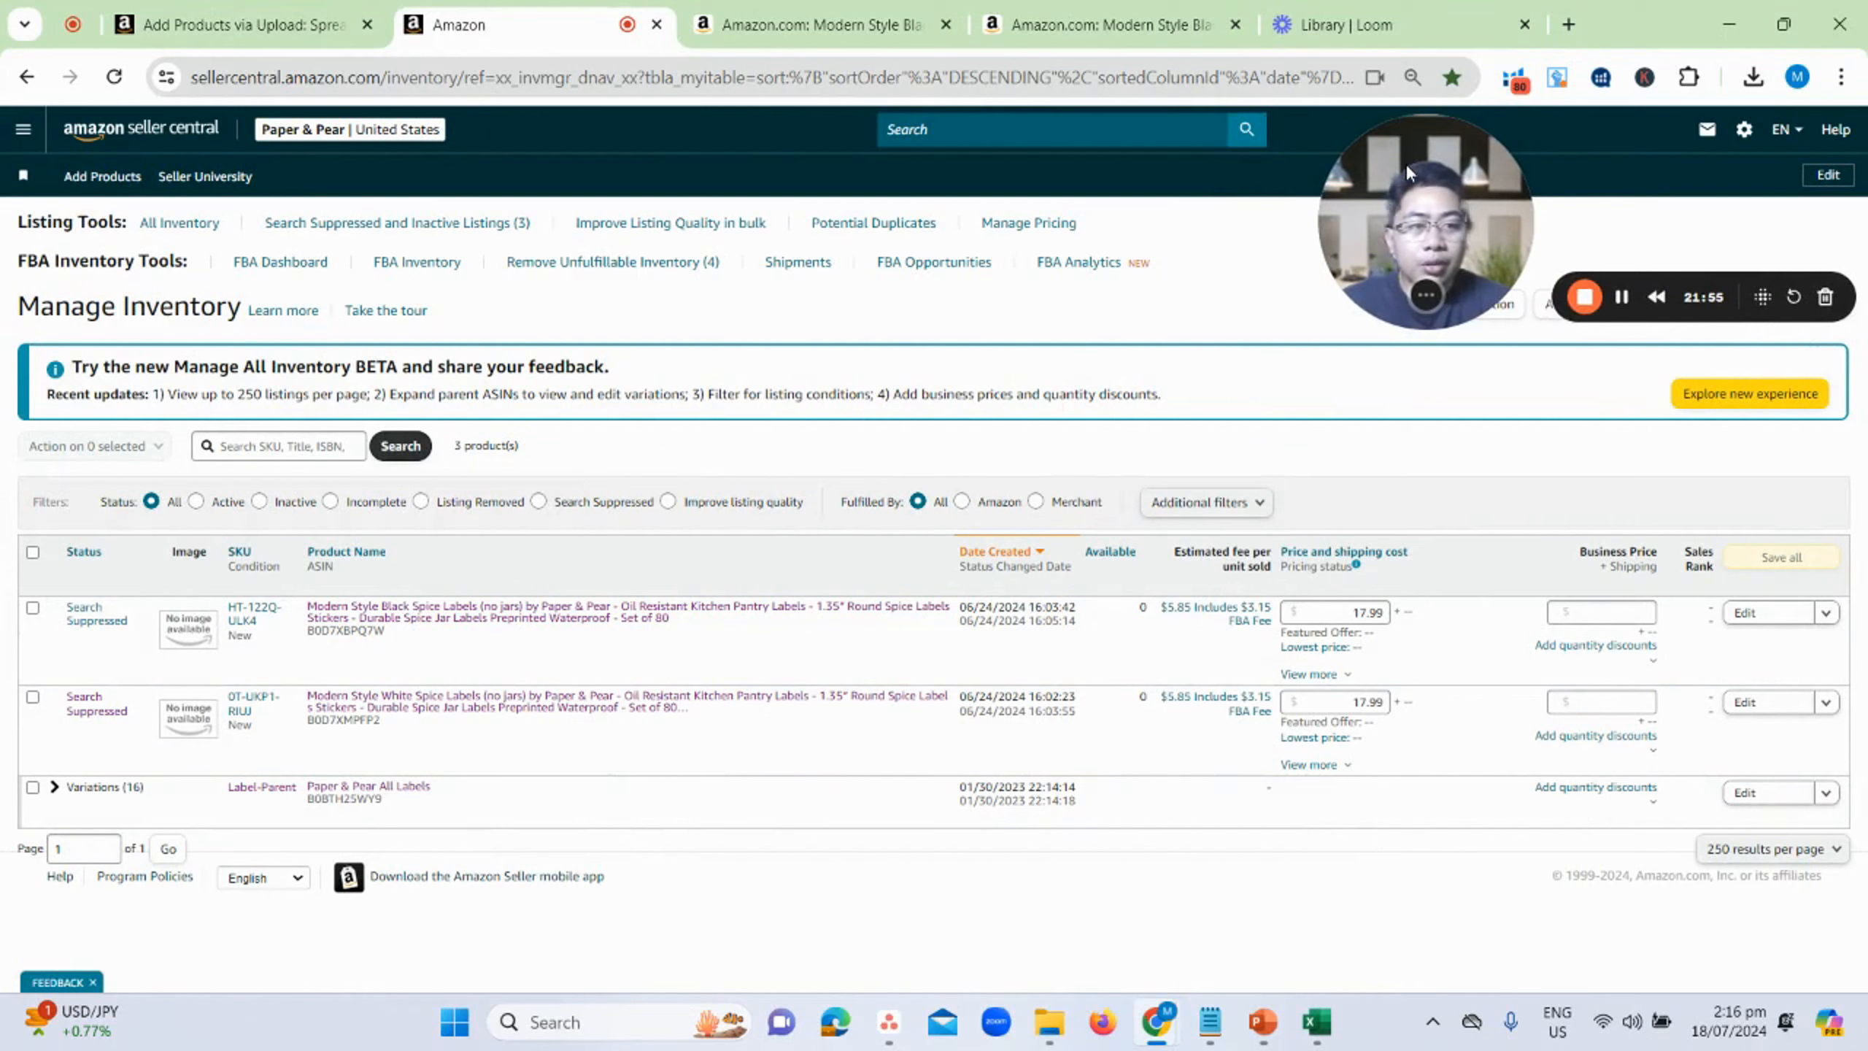
left_click_drag(463, 634, 210, 793)
left_click(499, 808)
left_click(3, 726)
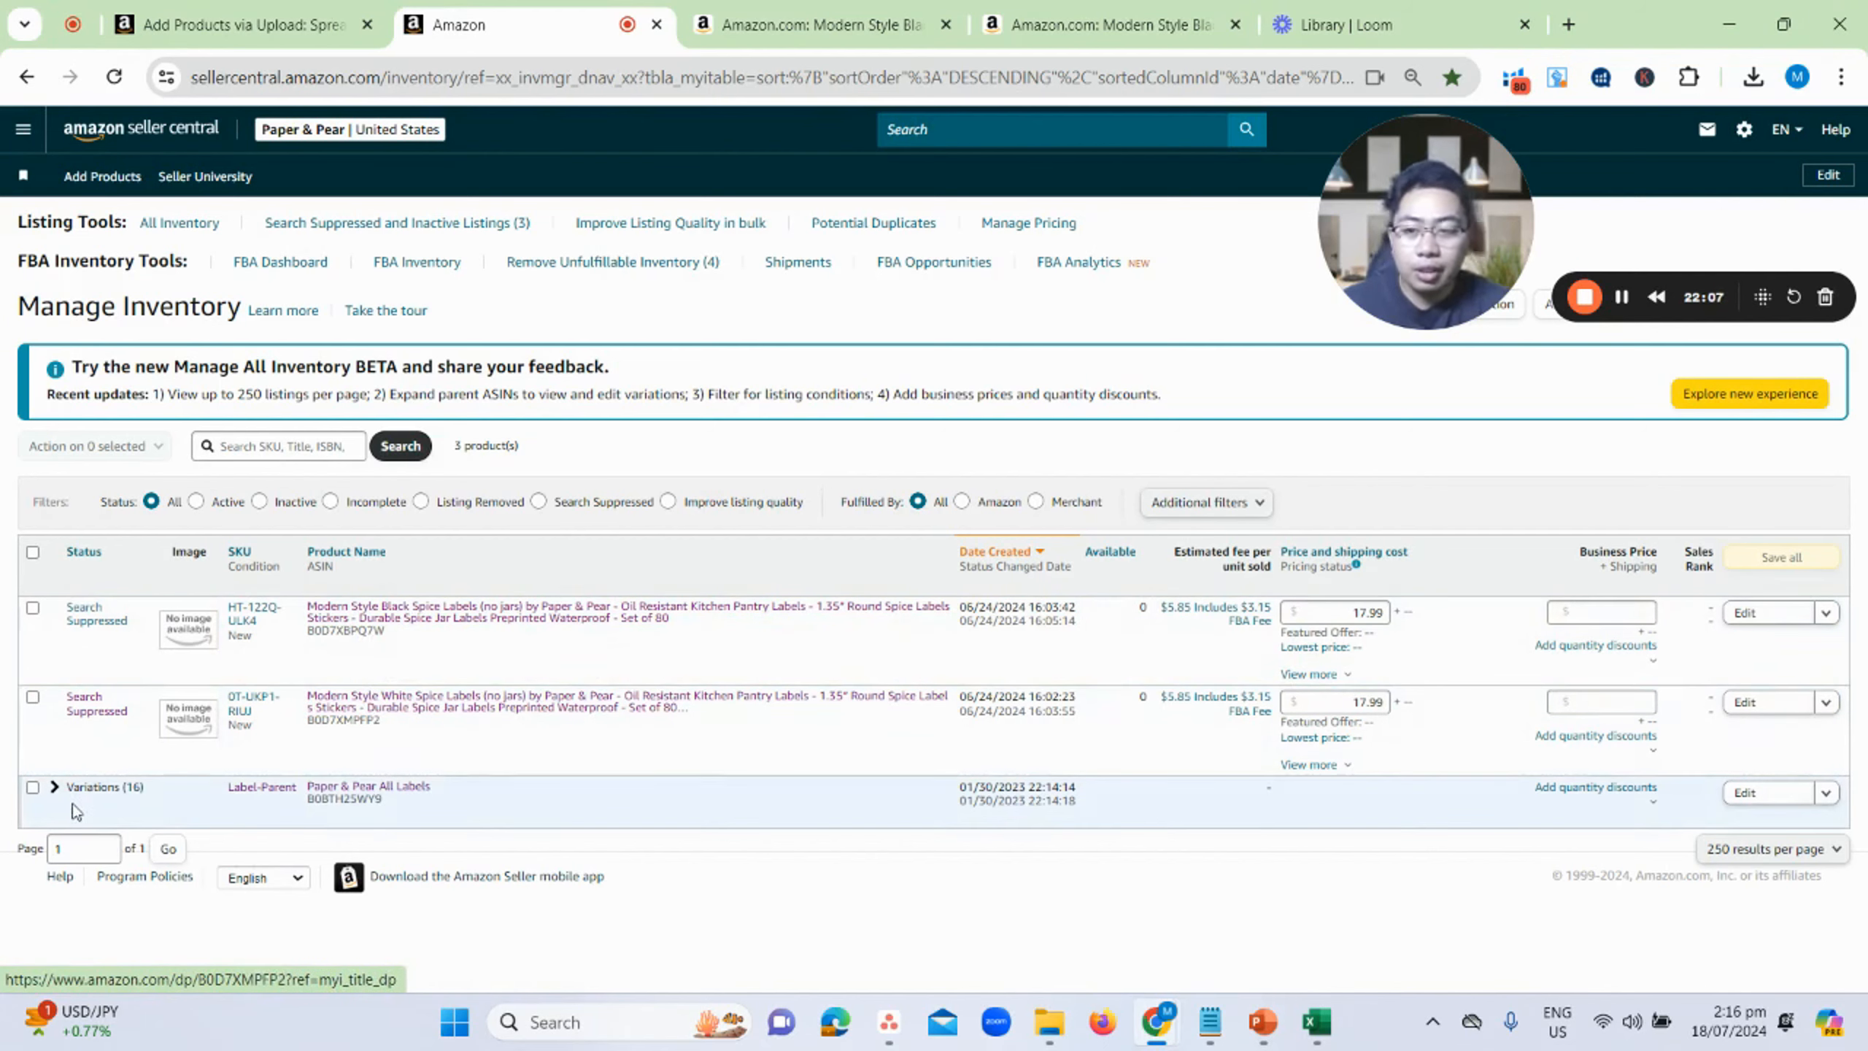
- Expand the 16 variations of the Label-Parent listing and look through its child SKUs
left_click(54, 787)
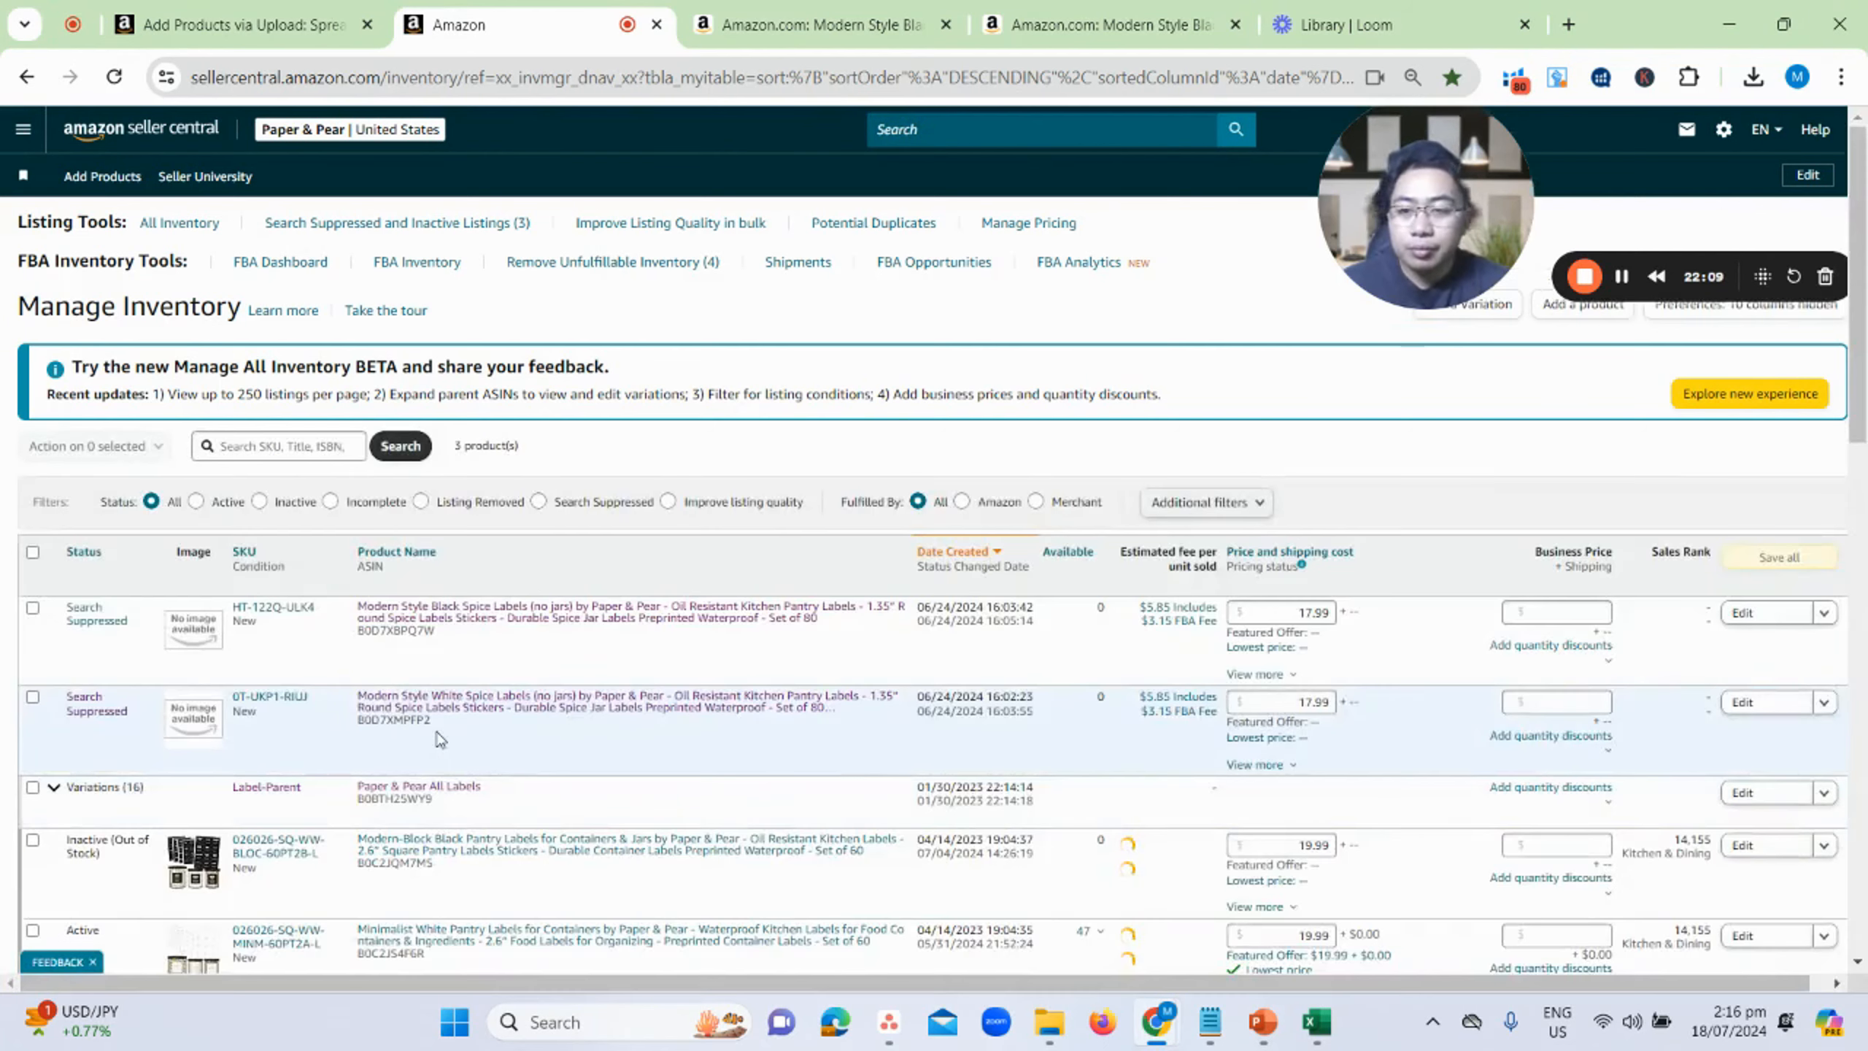
scroll(529, 600, "down", 5)
scroll(521, 387, "down", 1)
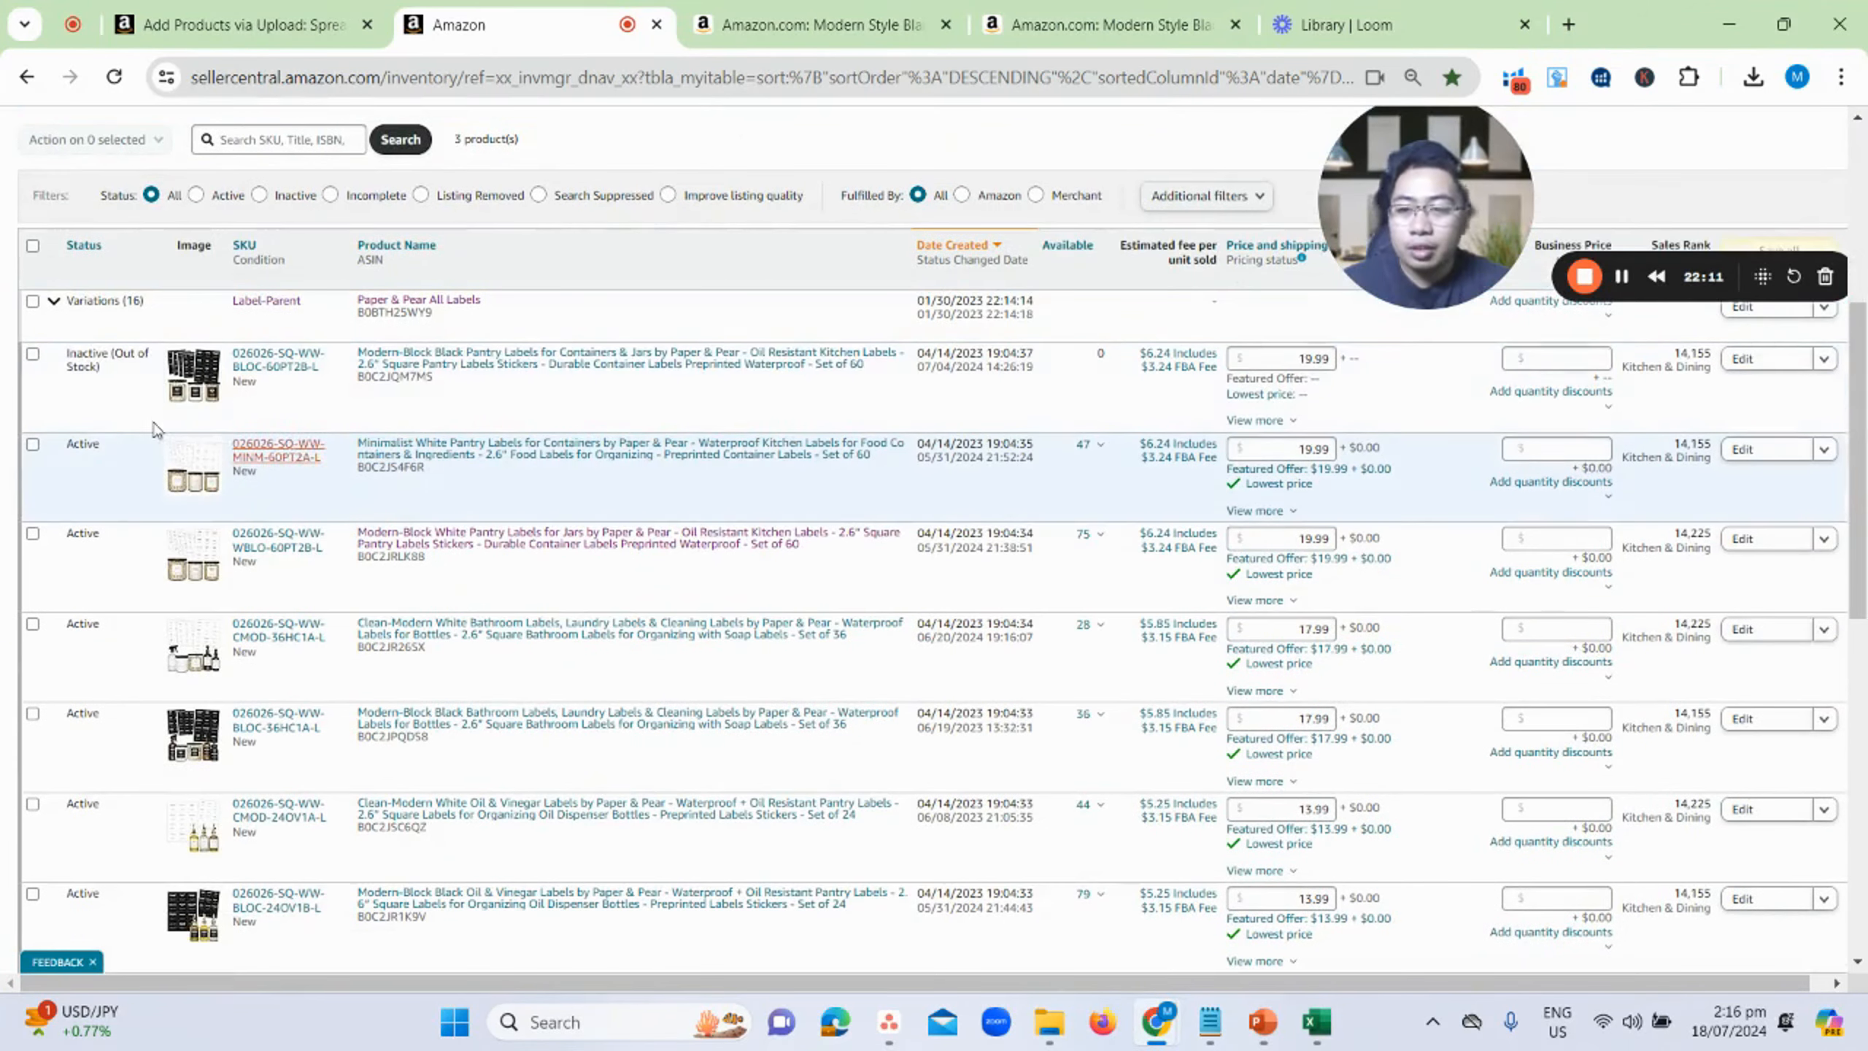
scroll(499, 425, "up", 1)
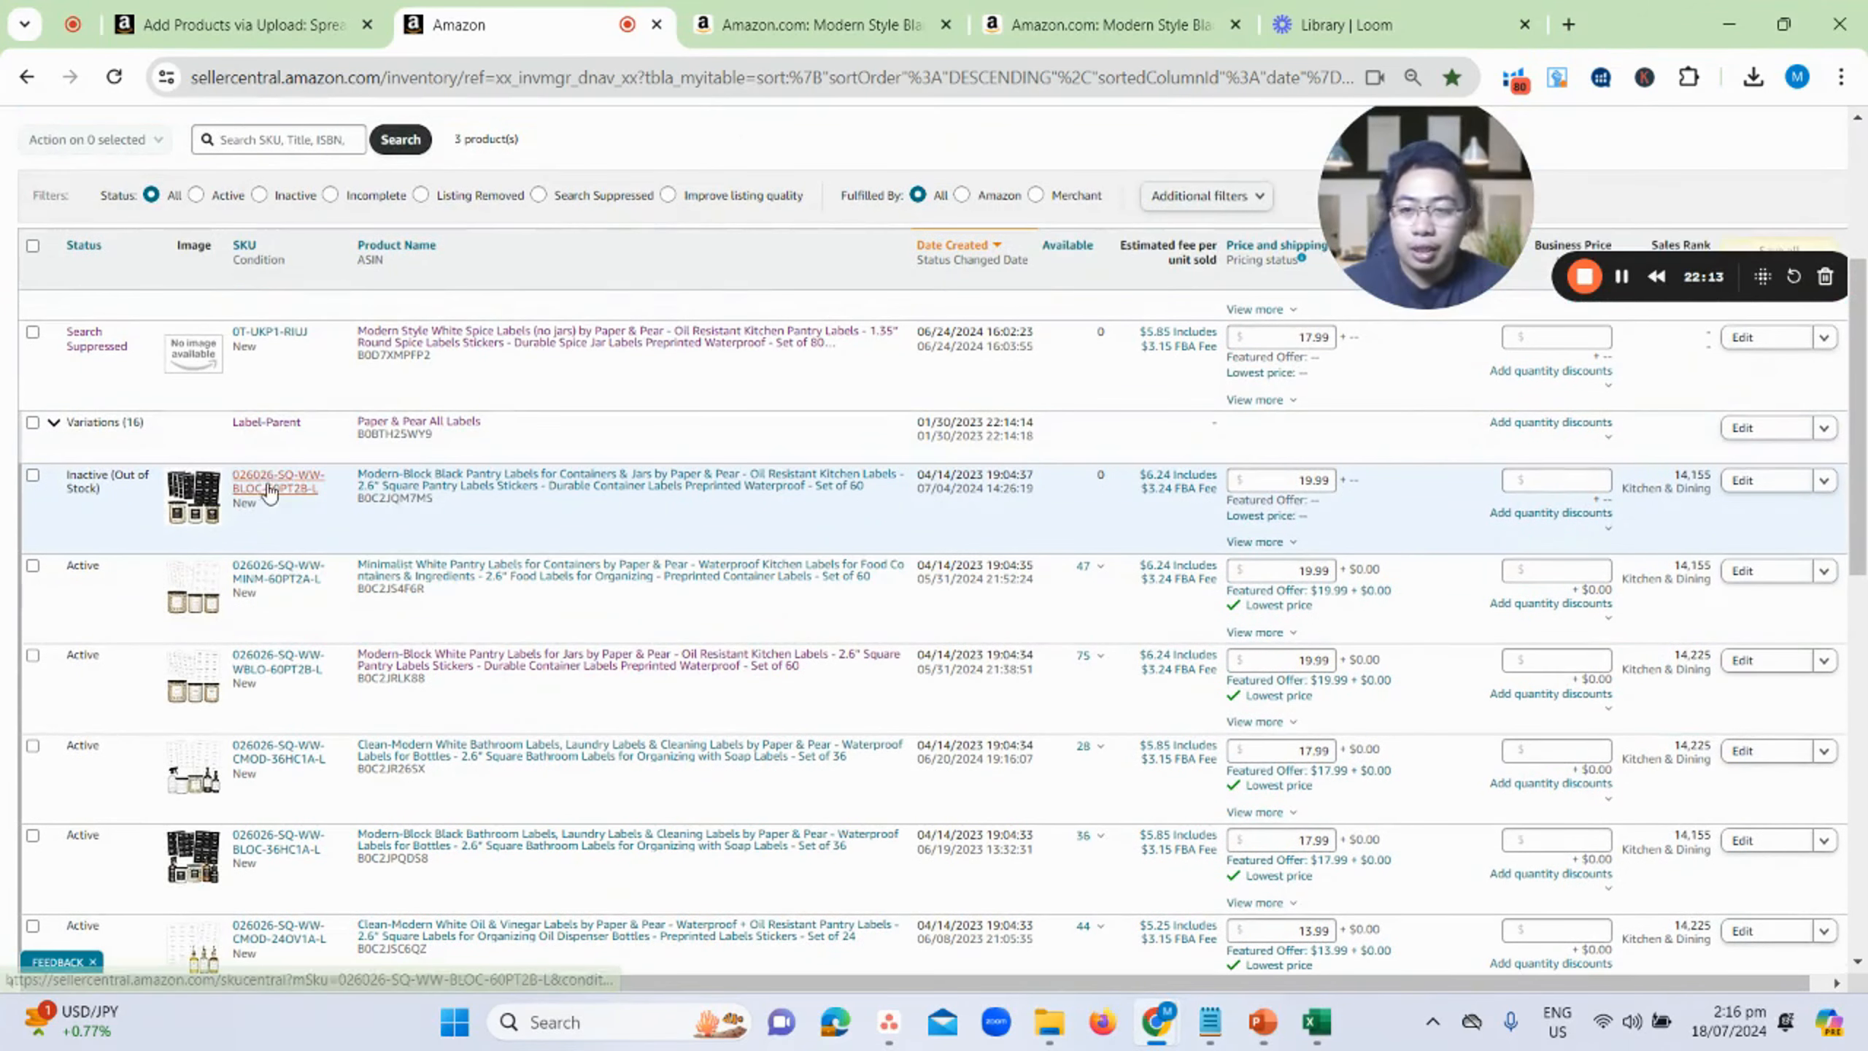
scroll(332, 706, "down", 1)
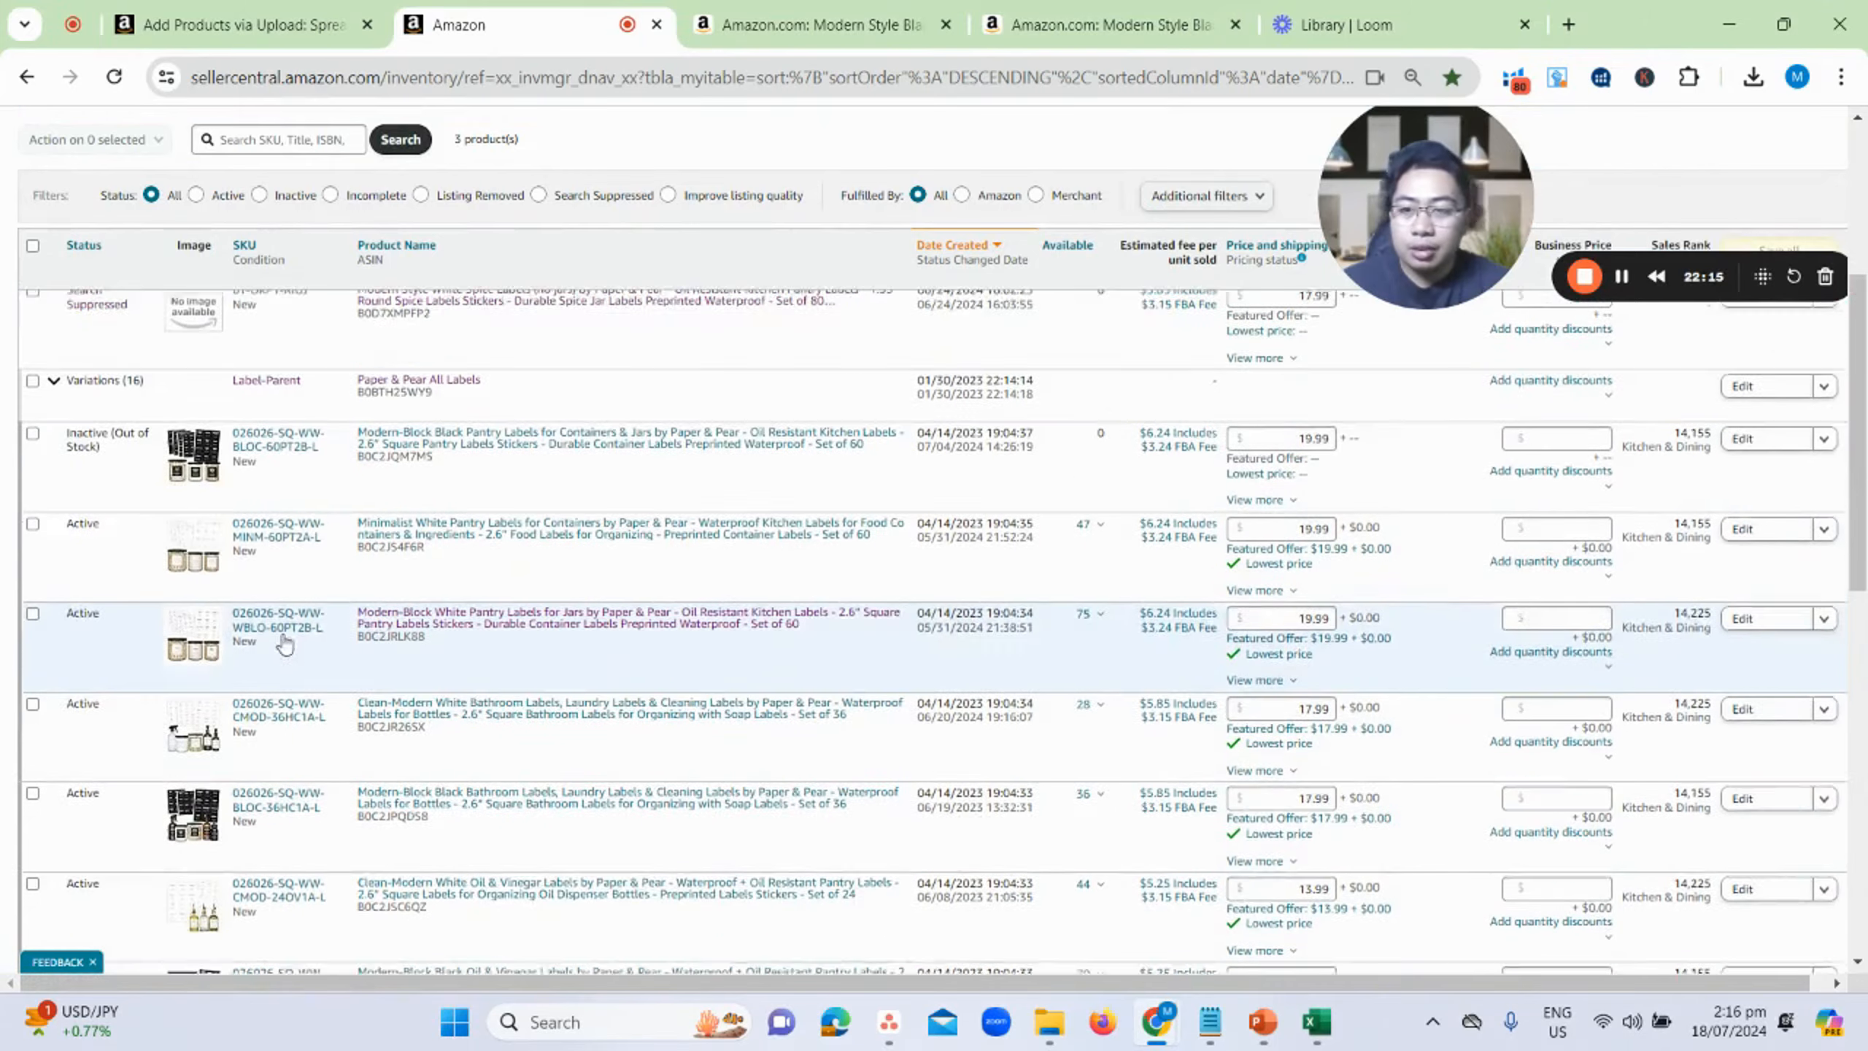
scroll(147, 529, "up", 1)
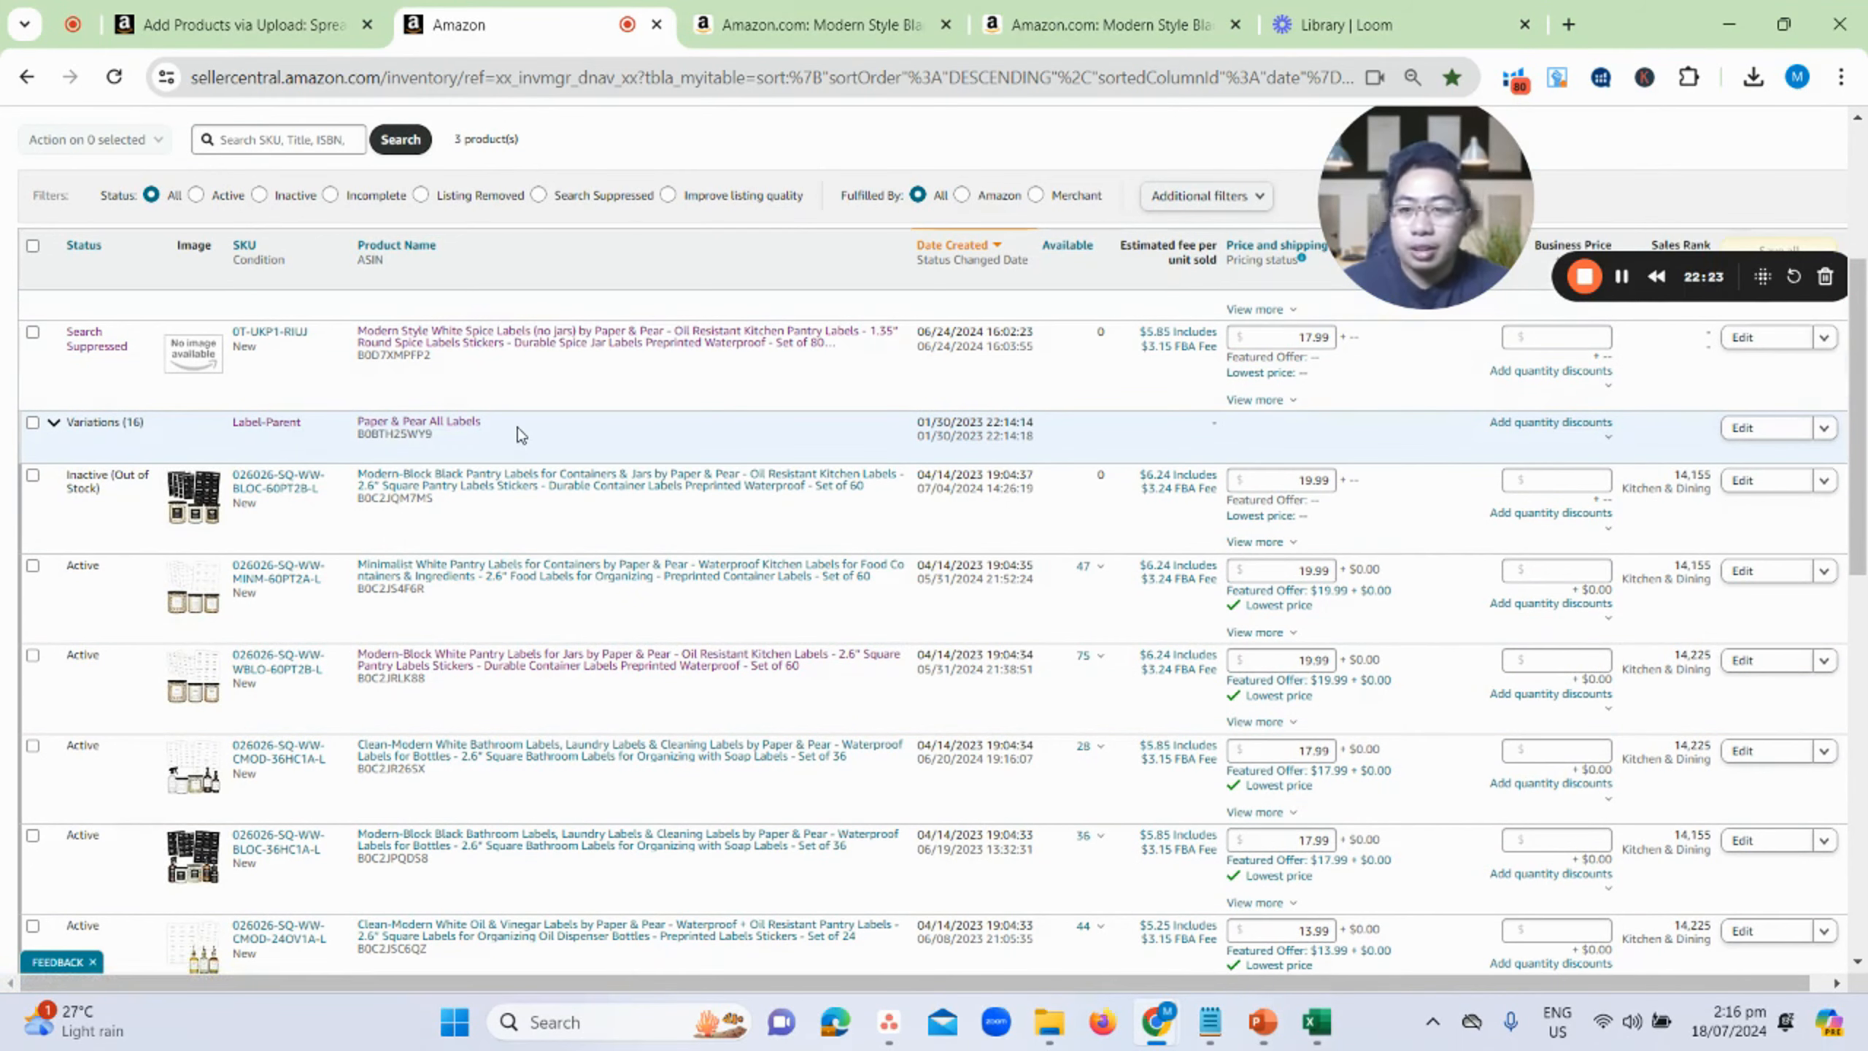
scroll(517, 434, "down", 1)
scroll(272, 453, "up", 1)
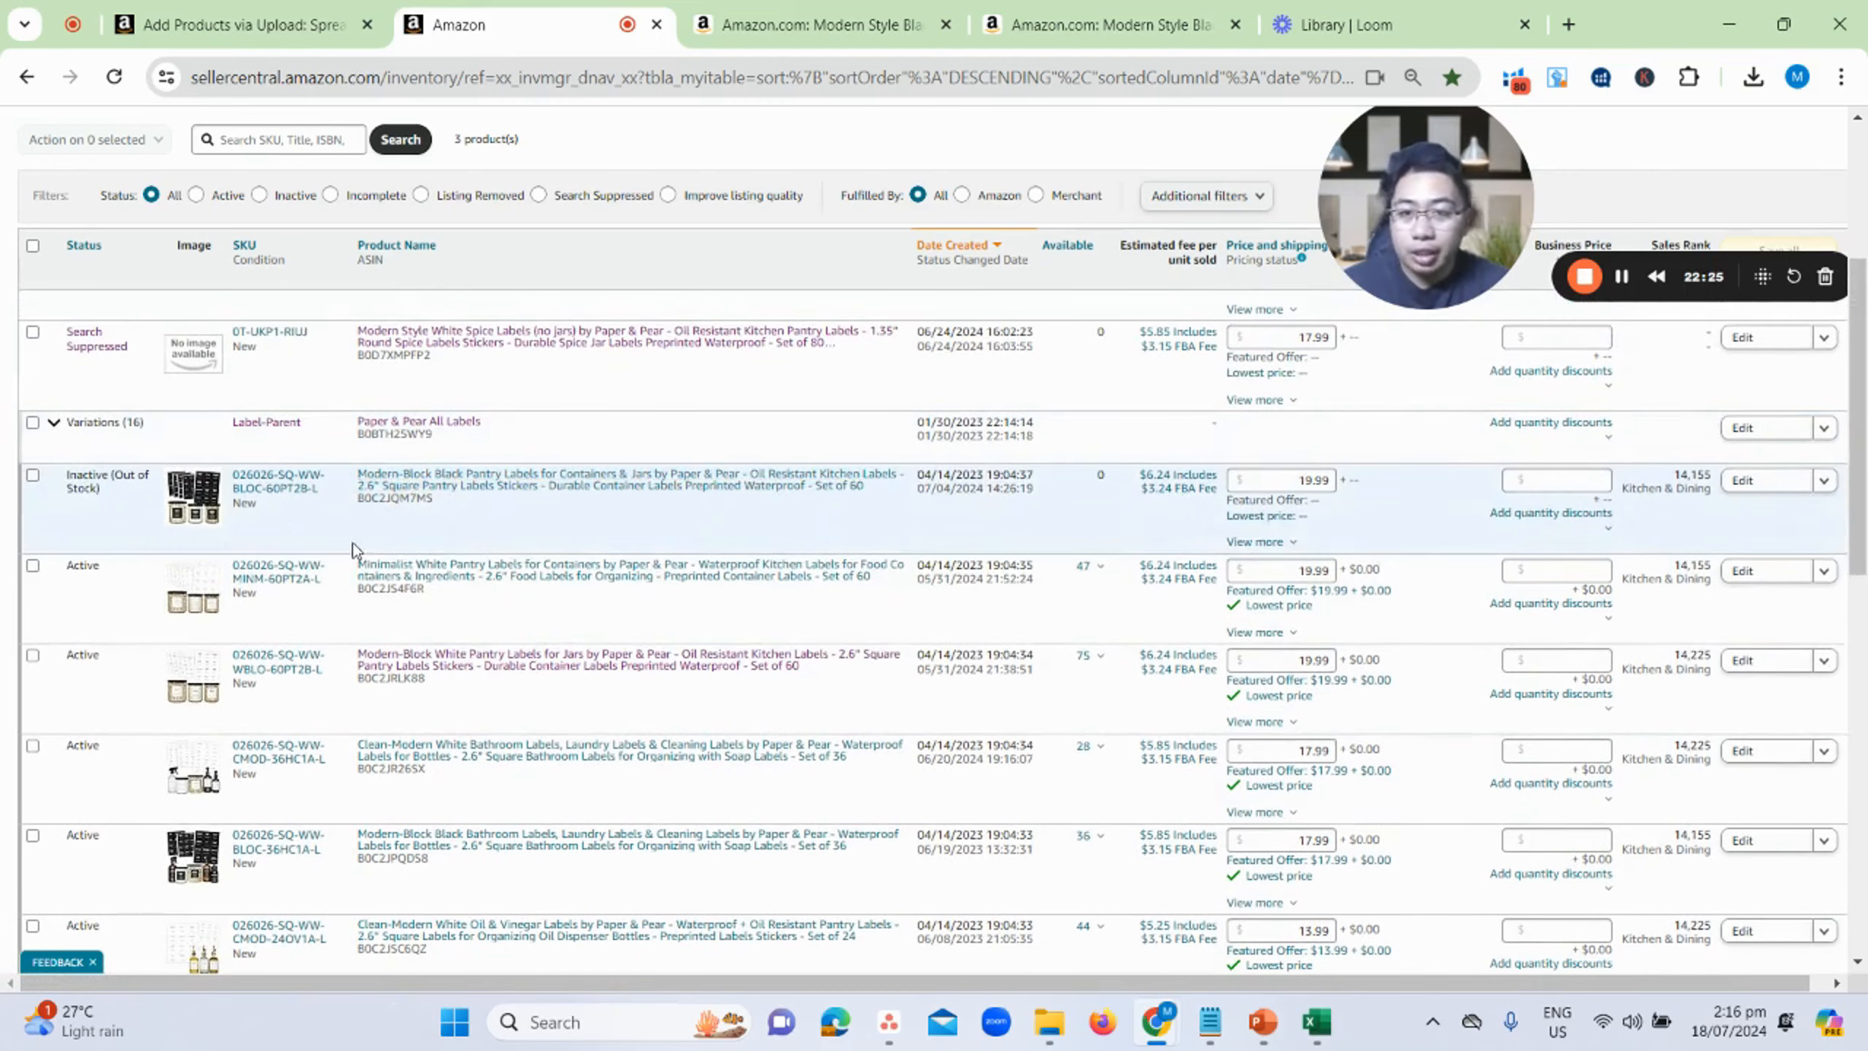
- Open the product page of the Modern-Block Black Pantry Labels child listing in a new browser tab
middle_click(416, 500)
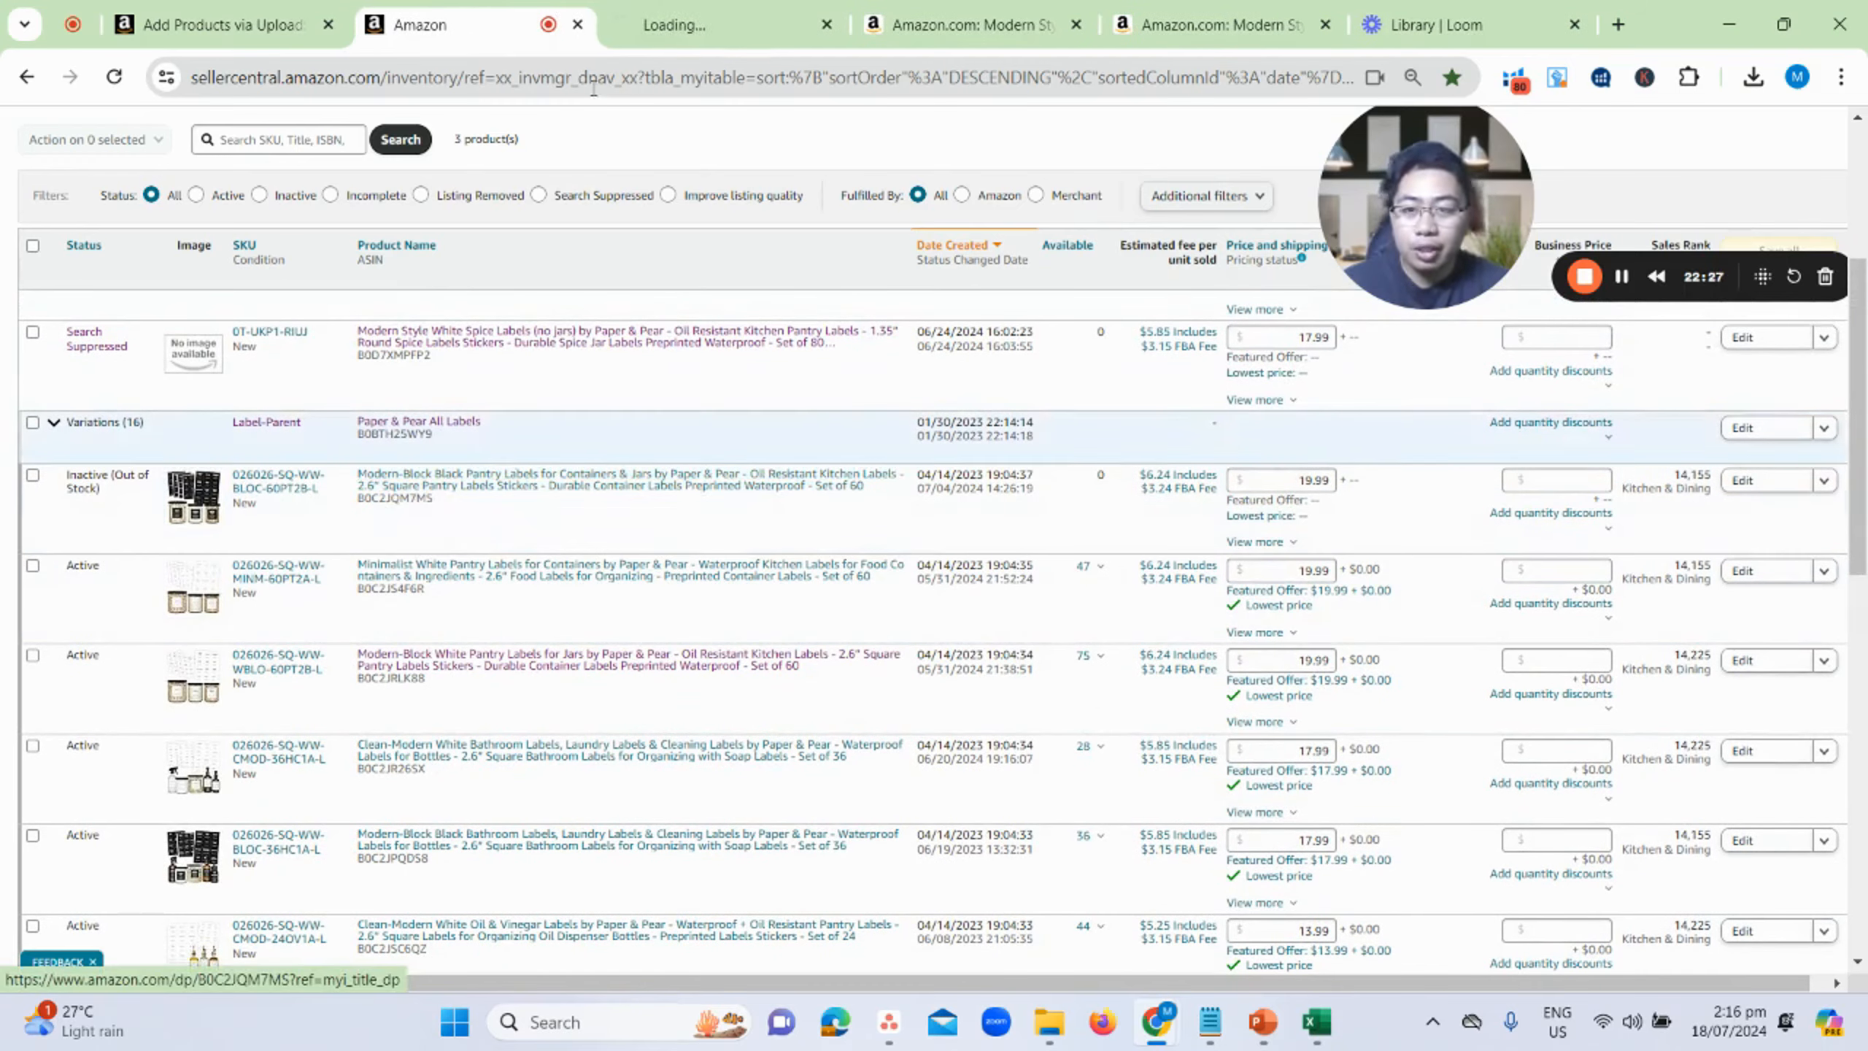
left_click(682, 10)
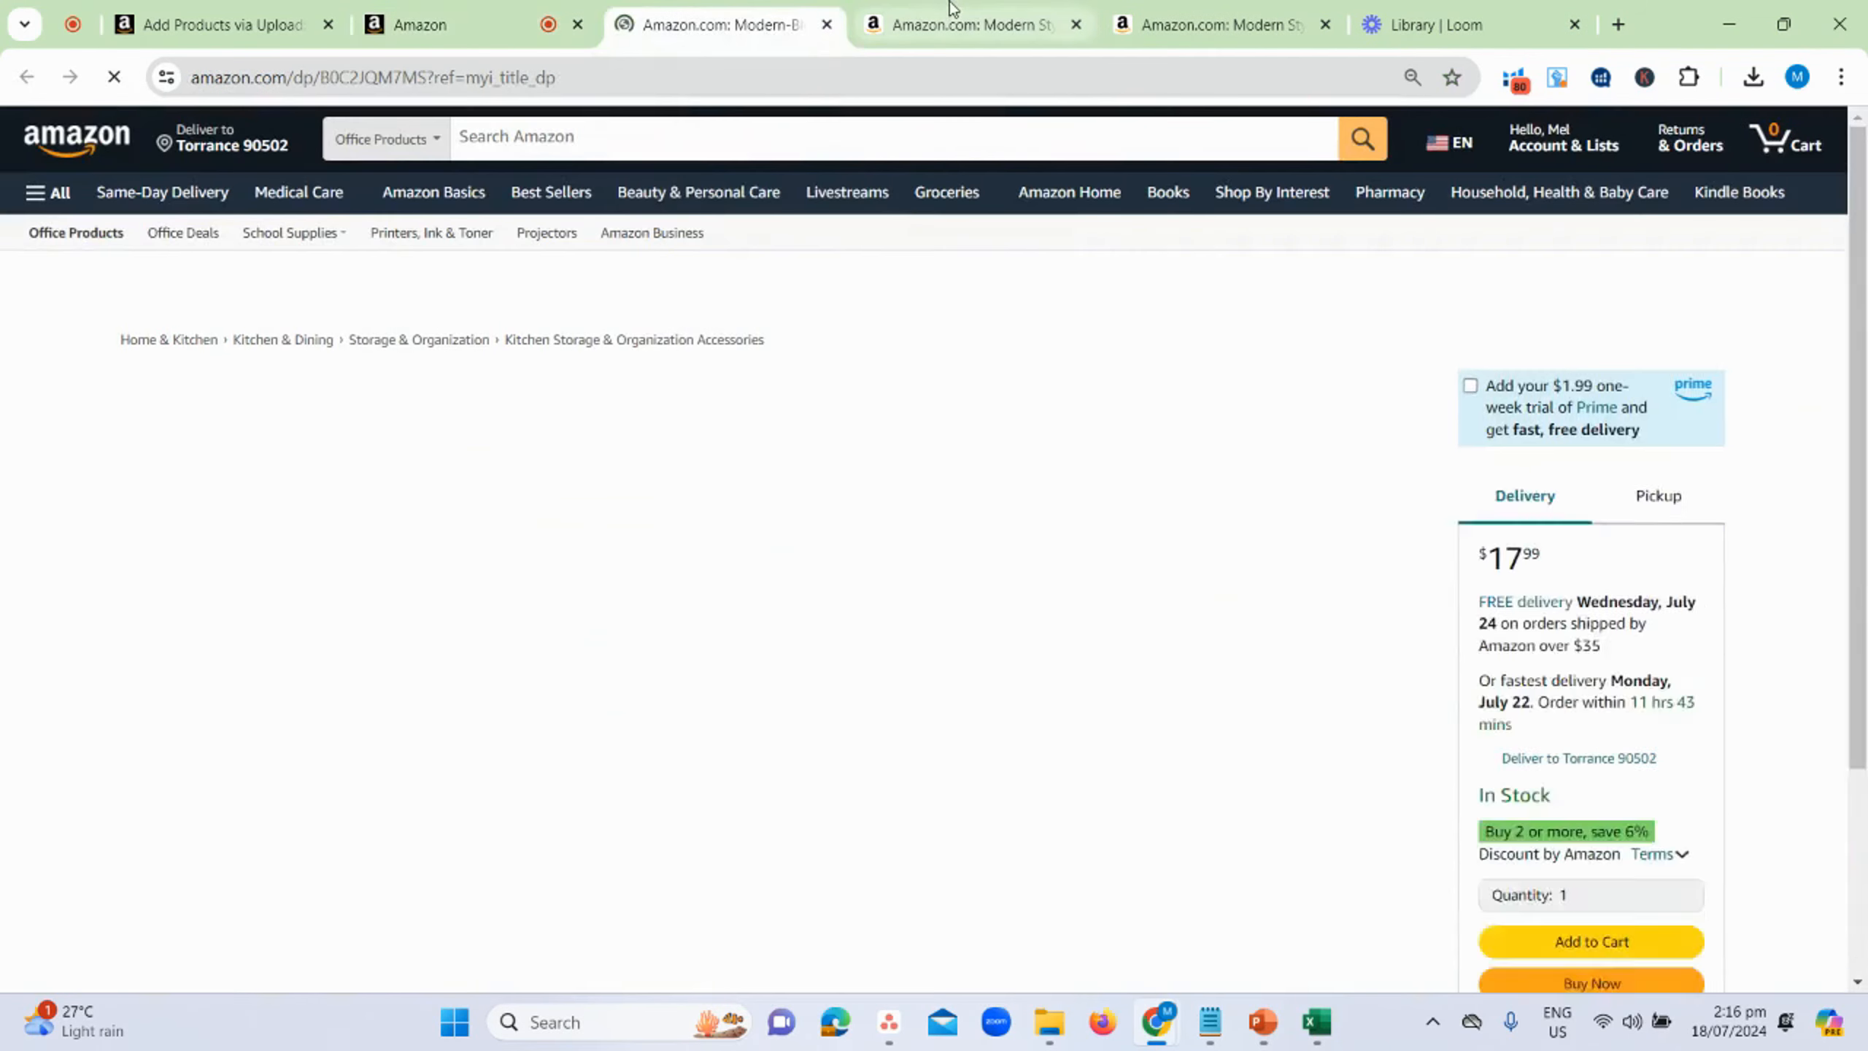
left_click(951, 9)
left_click(552, 10)
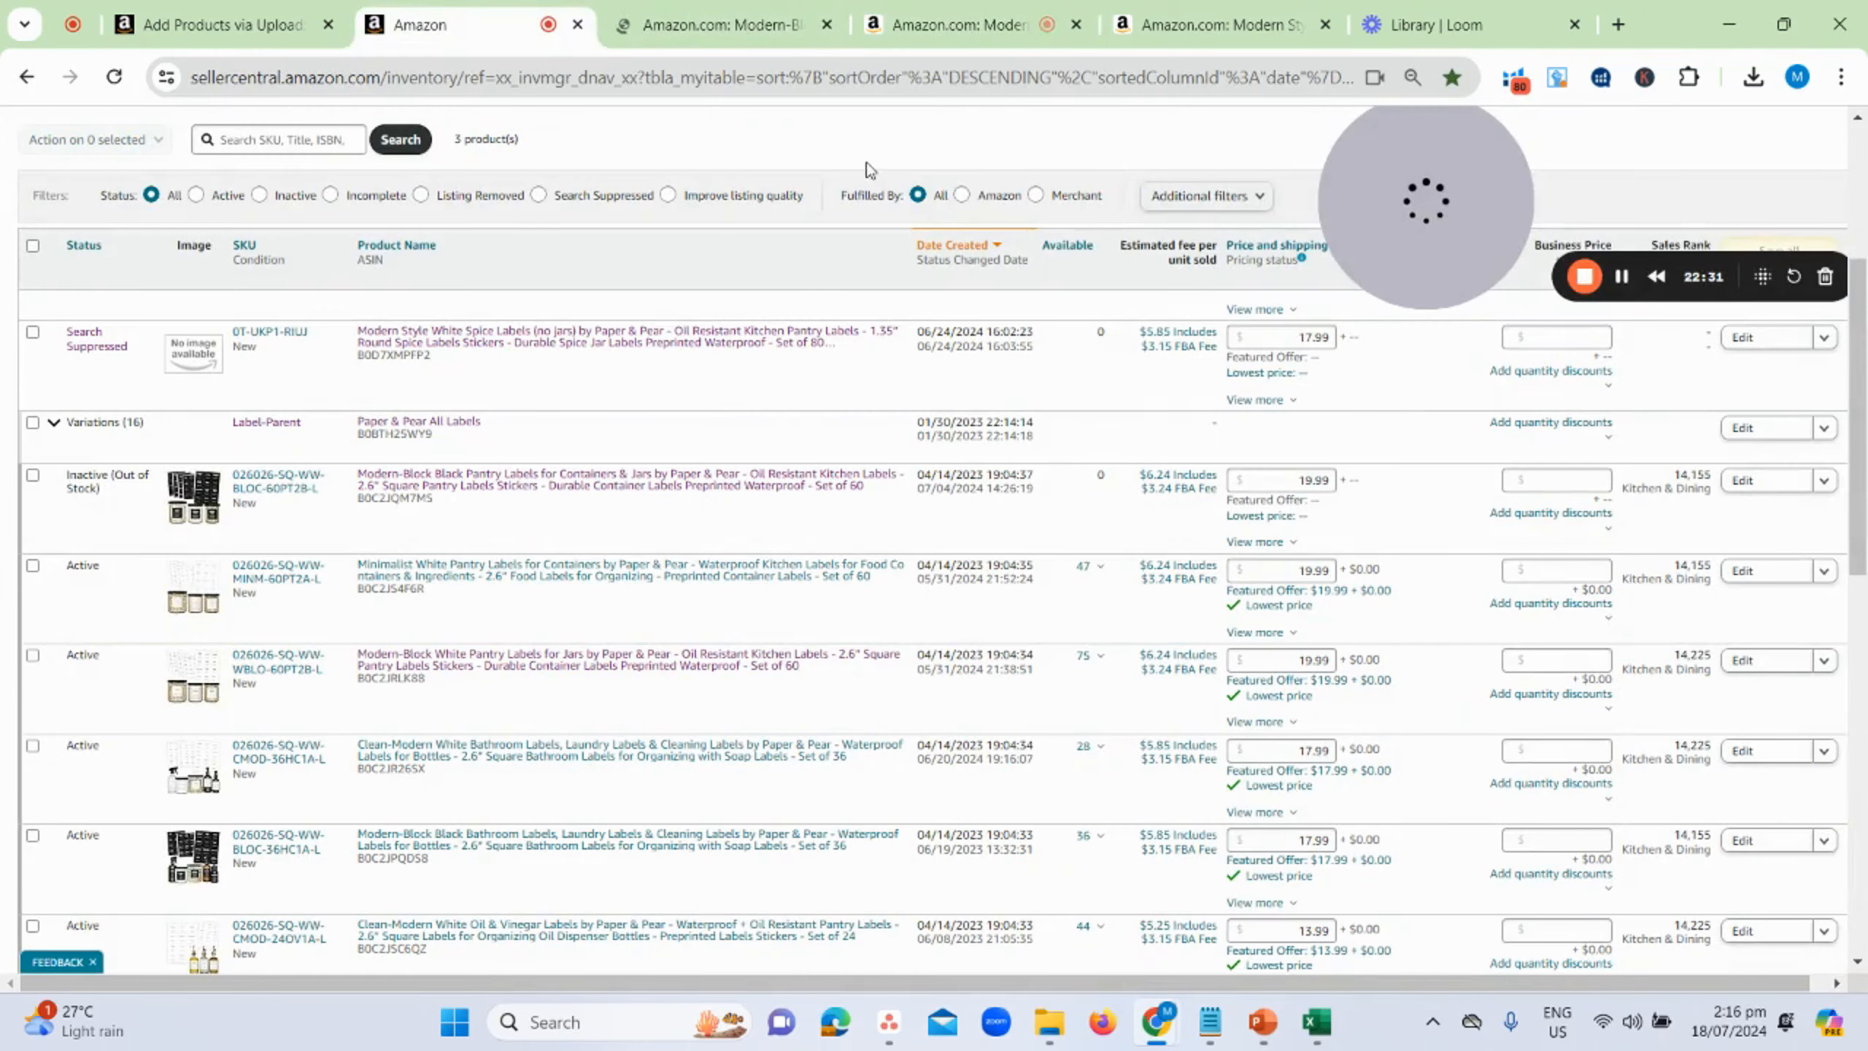
- Examine the Modern Style Black Spice Labels product page for its image, attributes, description and variation options
left_click(917, 9)
scroll(1200, 399, "down", 3)
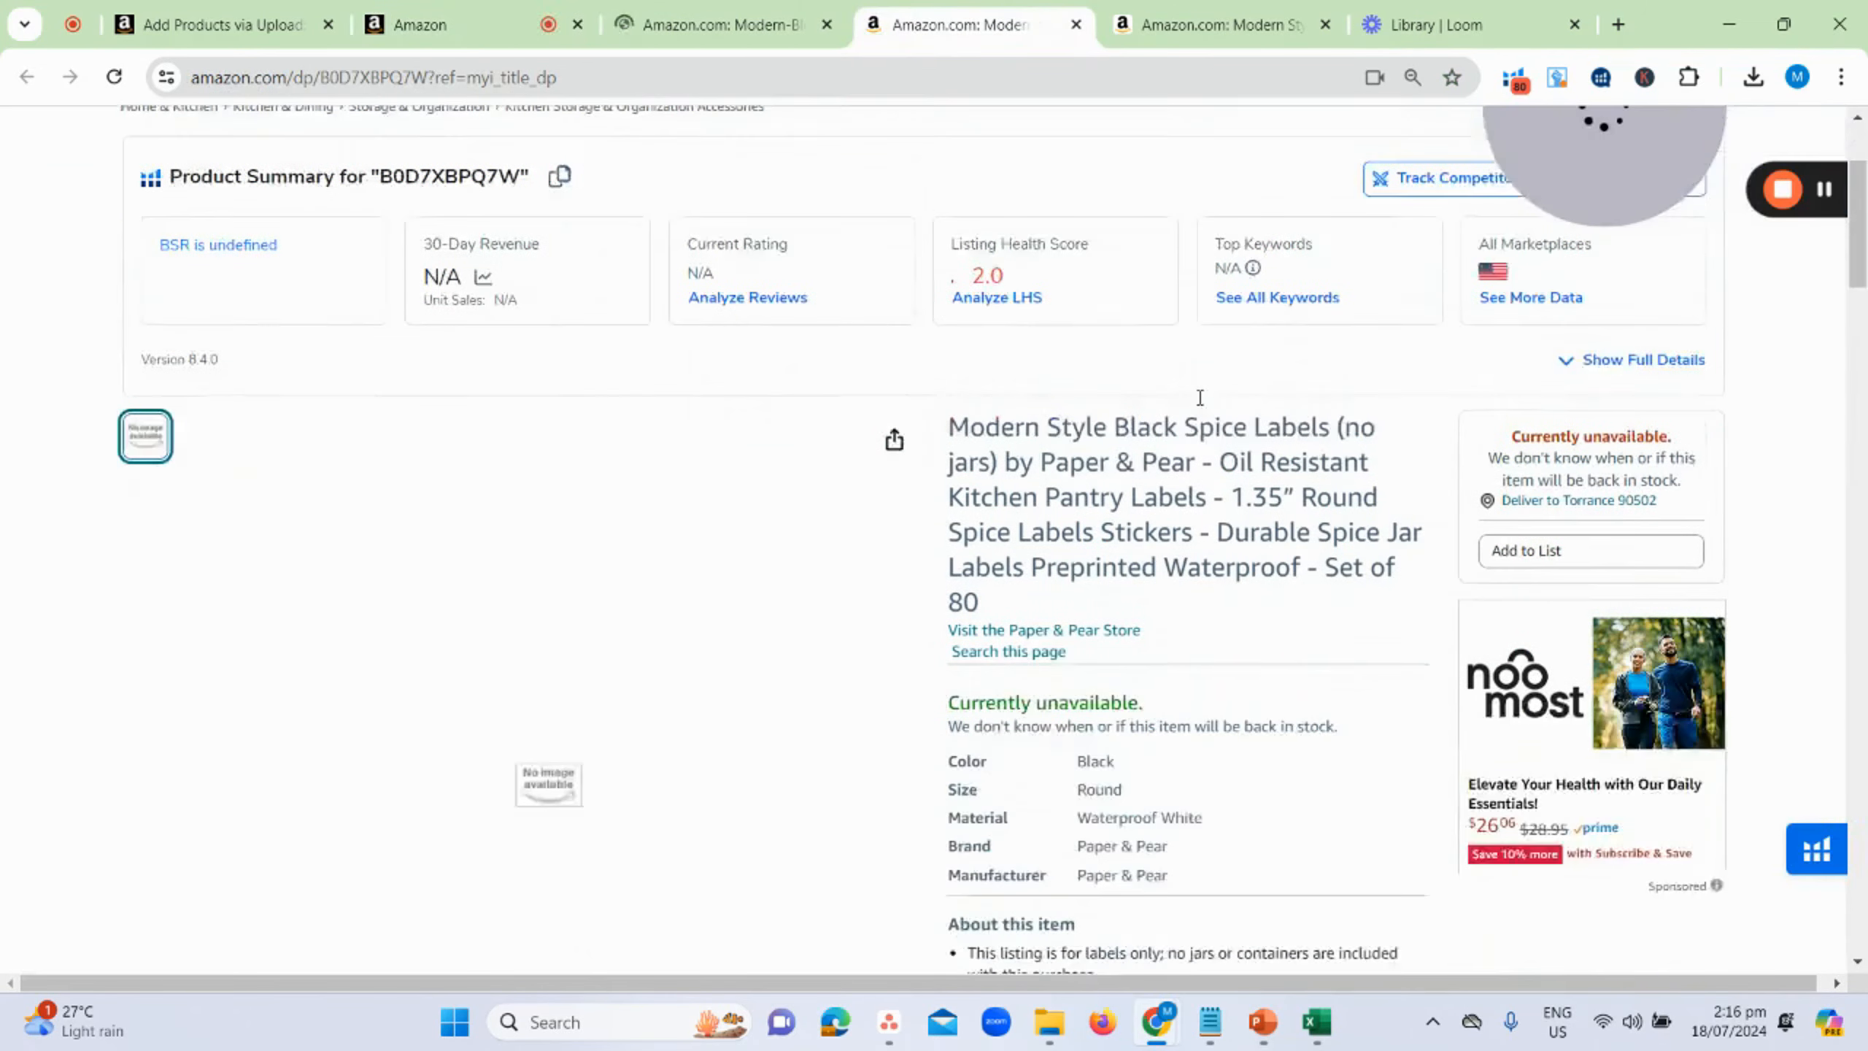
scroll(1200, 398, "down", 2)
key("ctrl+minus")
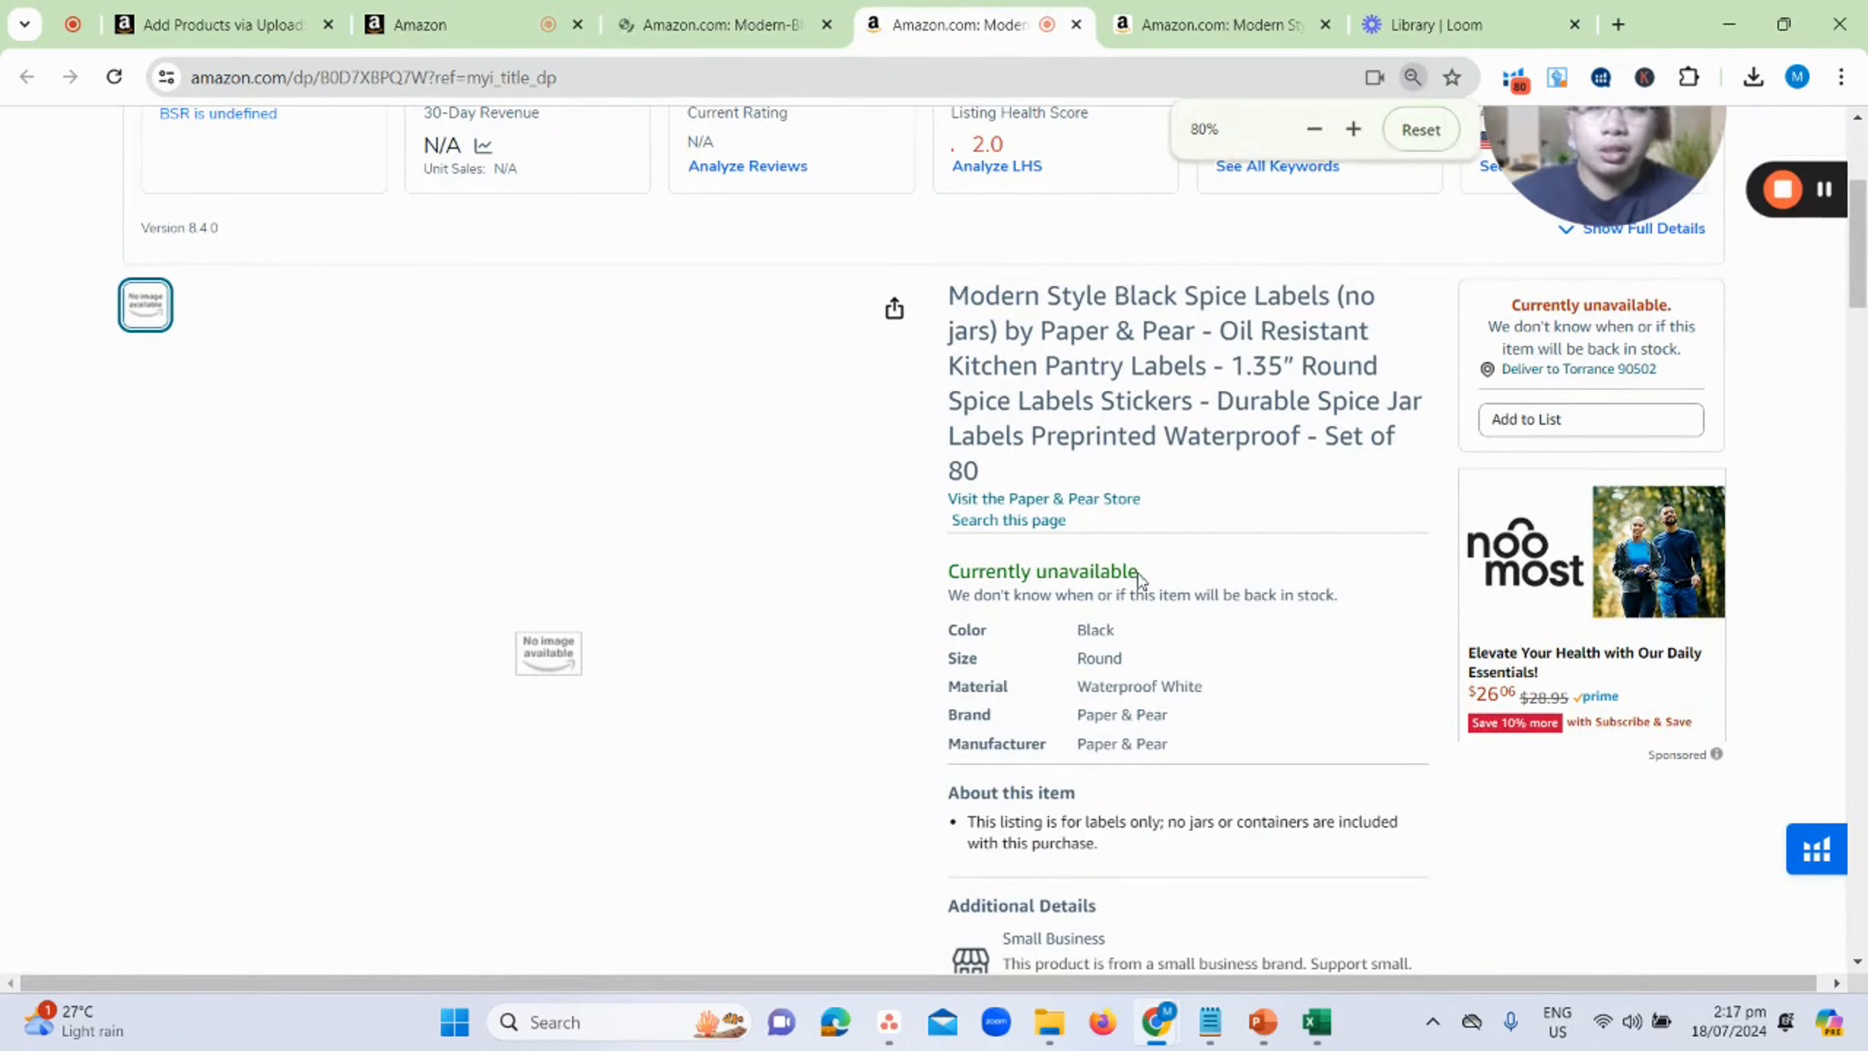
scroll(515, 440, "down", 3)
scroll(486, 427, "up", 3)
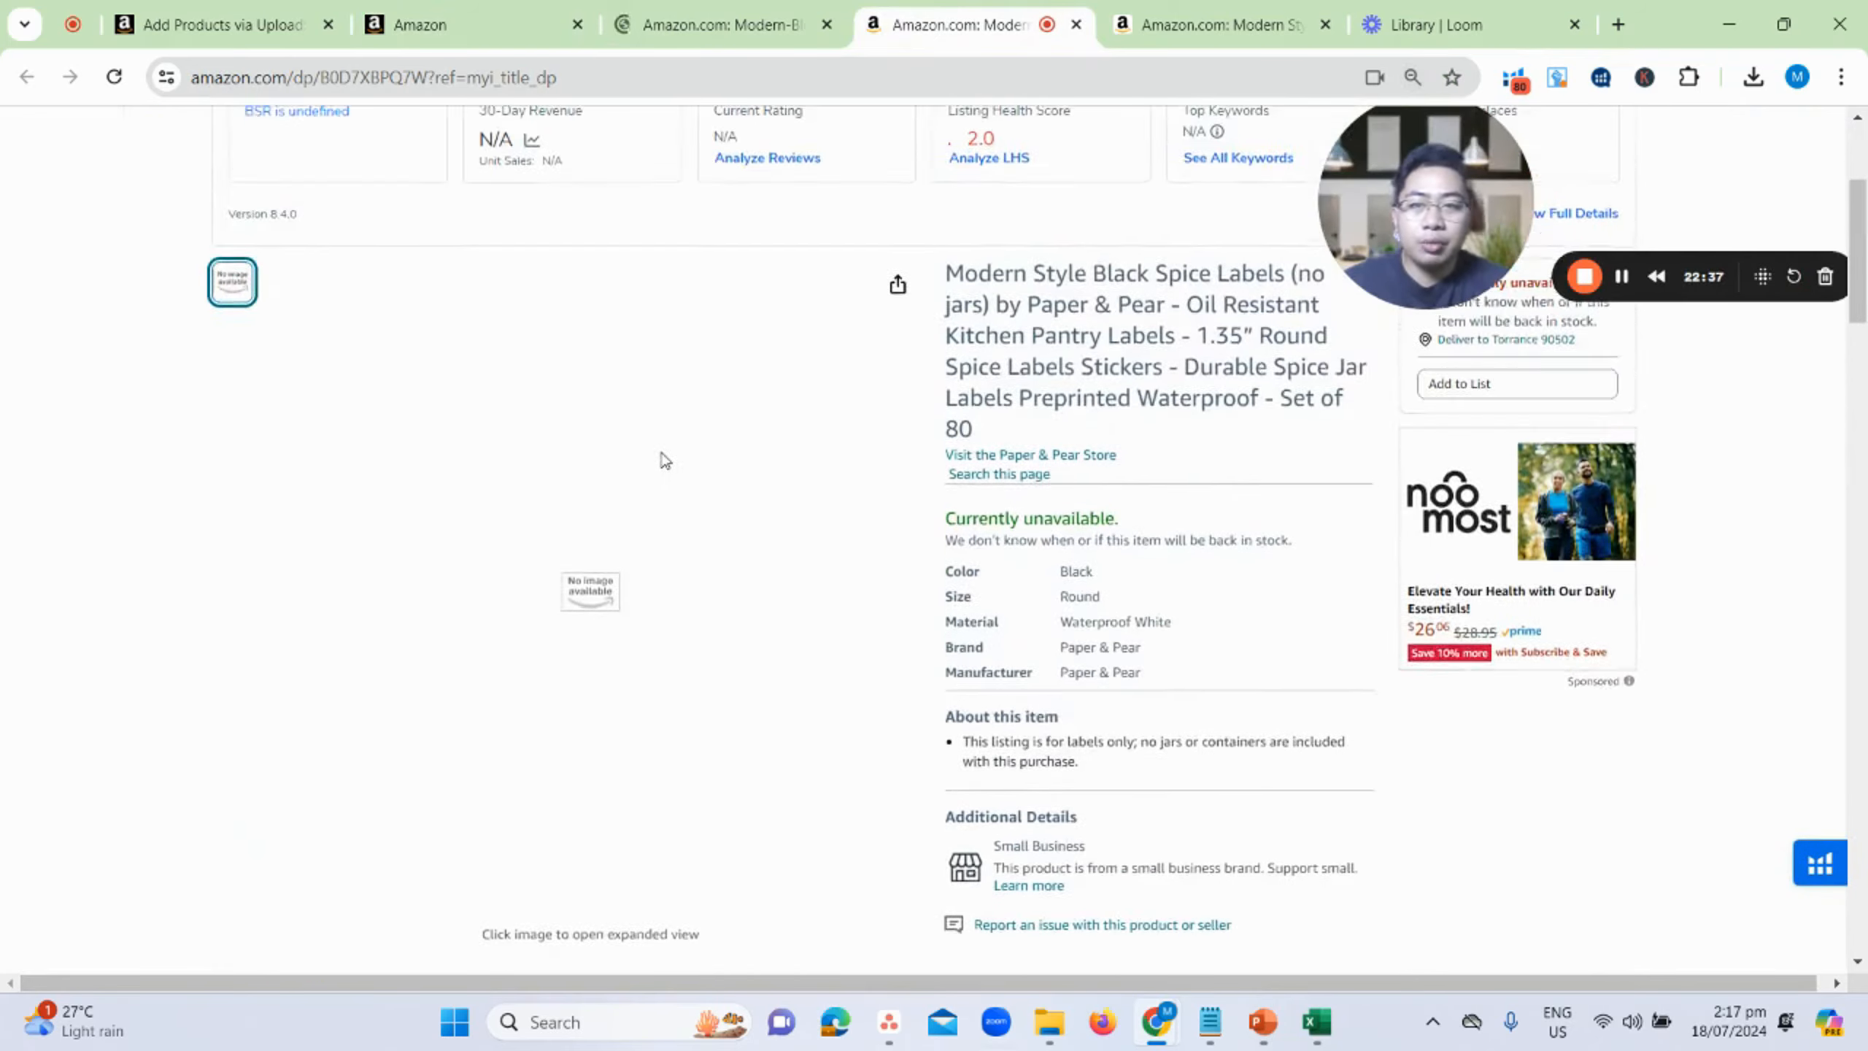
scroll(841, 477, "down", 4)
scroll(1031, 475, "down", 4)
scroll(1040, 473, "down", 20)
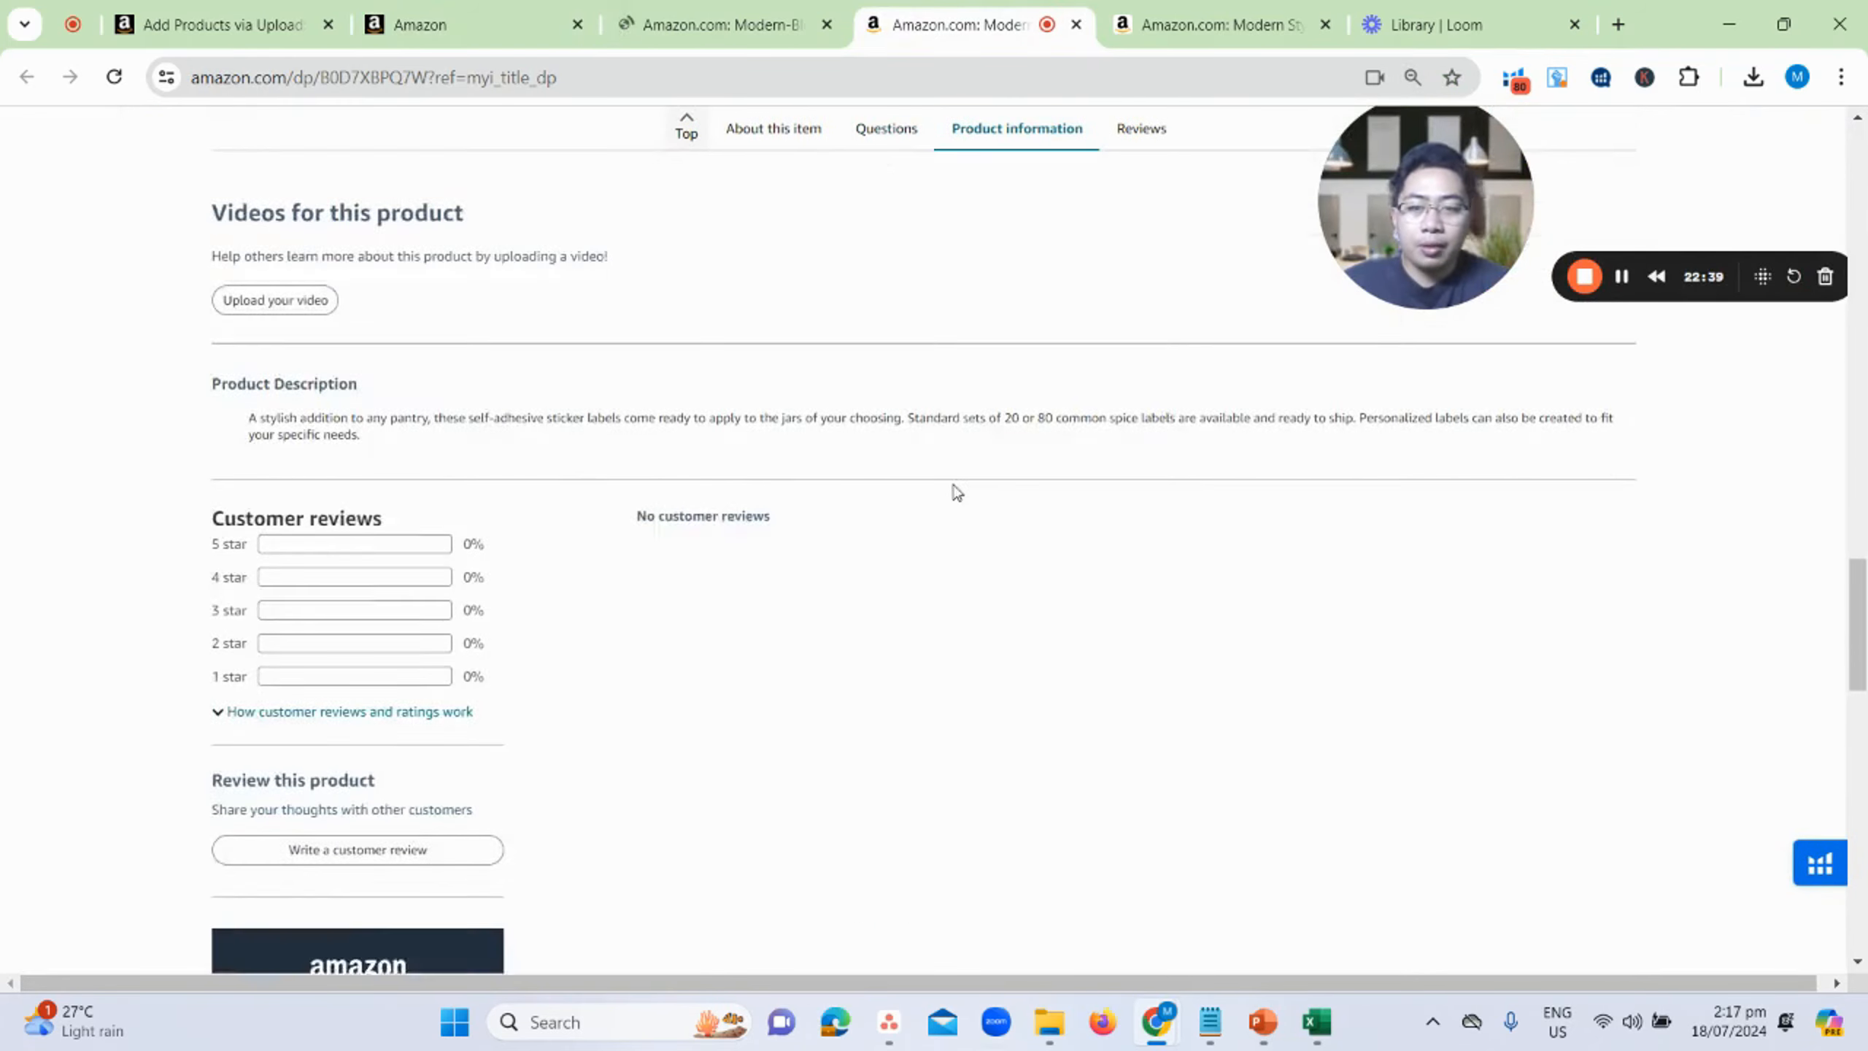
scroll(1000, 464, "up", 20)
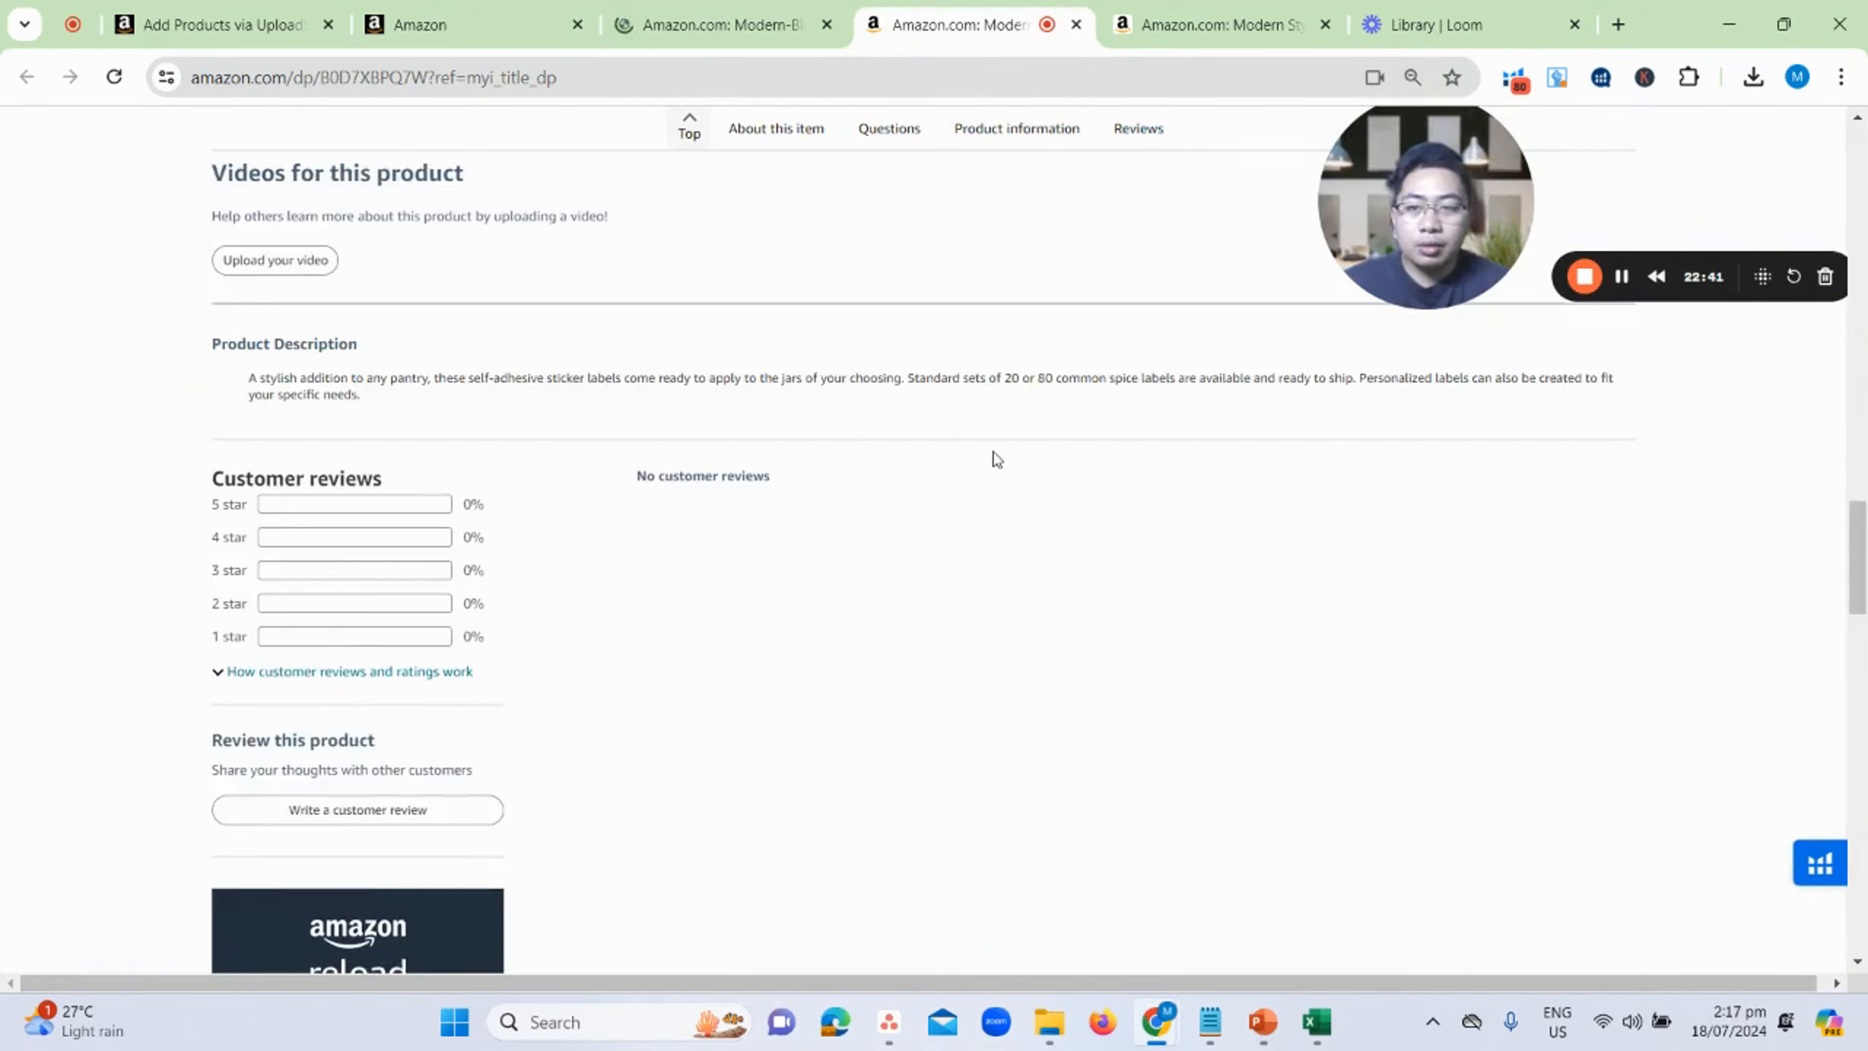
scroll(1033, 456, "up", 12)
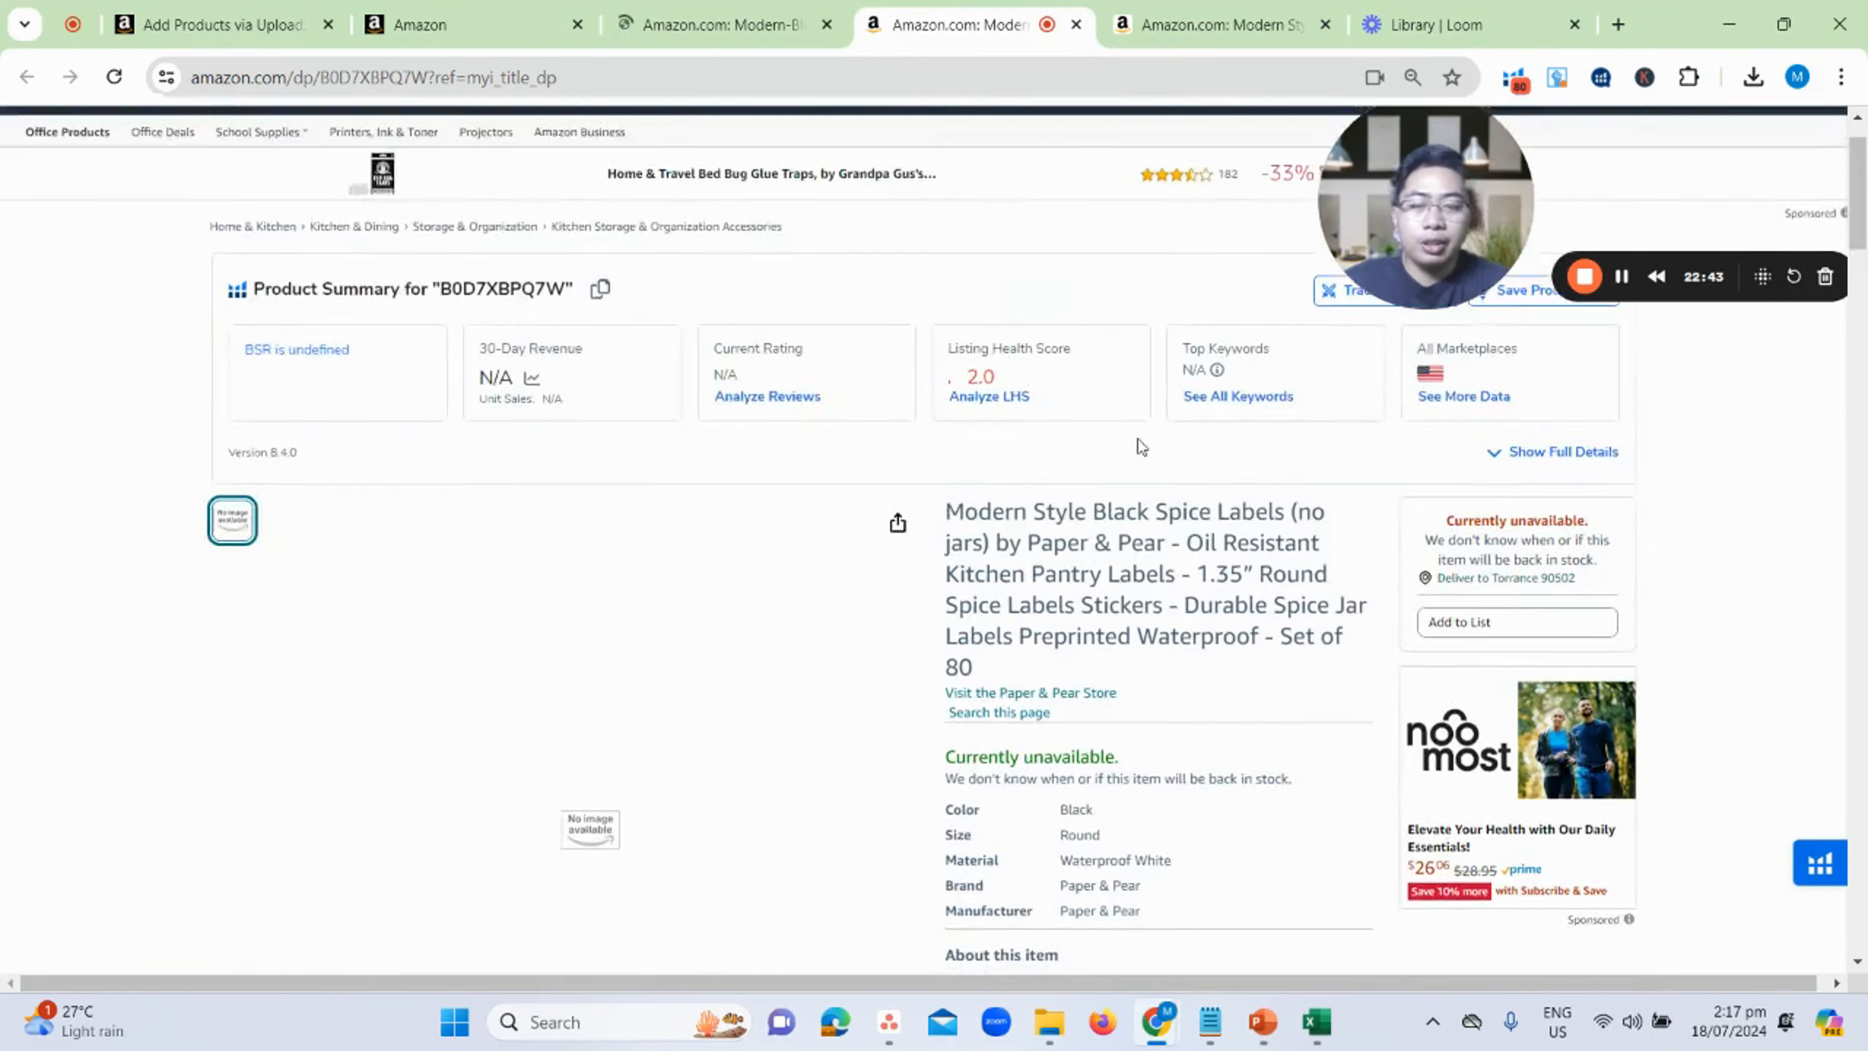
scroll(1052, 448, "down", 4)
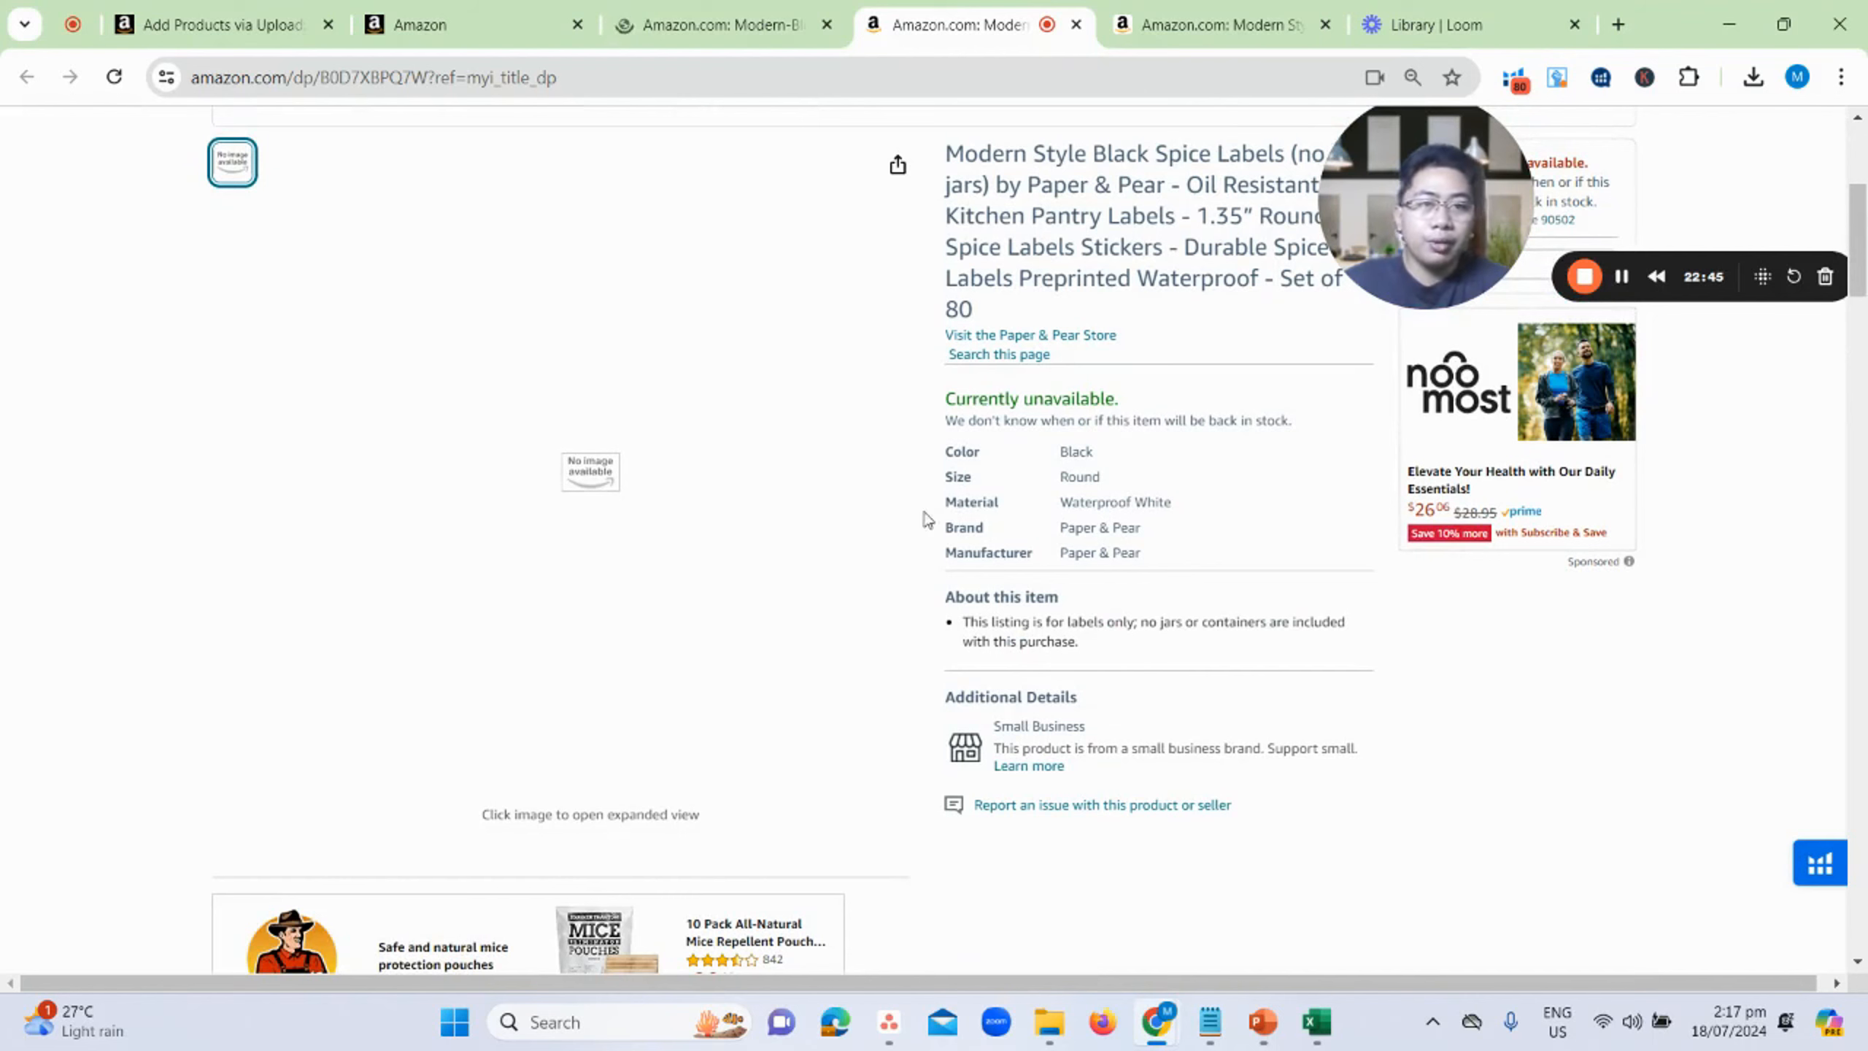
- Inspect the Size and Style variation options on the product page of the Modern-Block Black labels
left_click(666, 22)
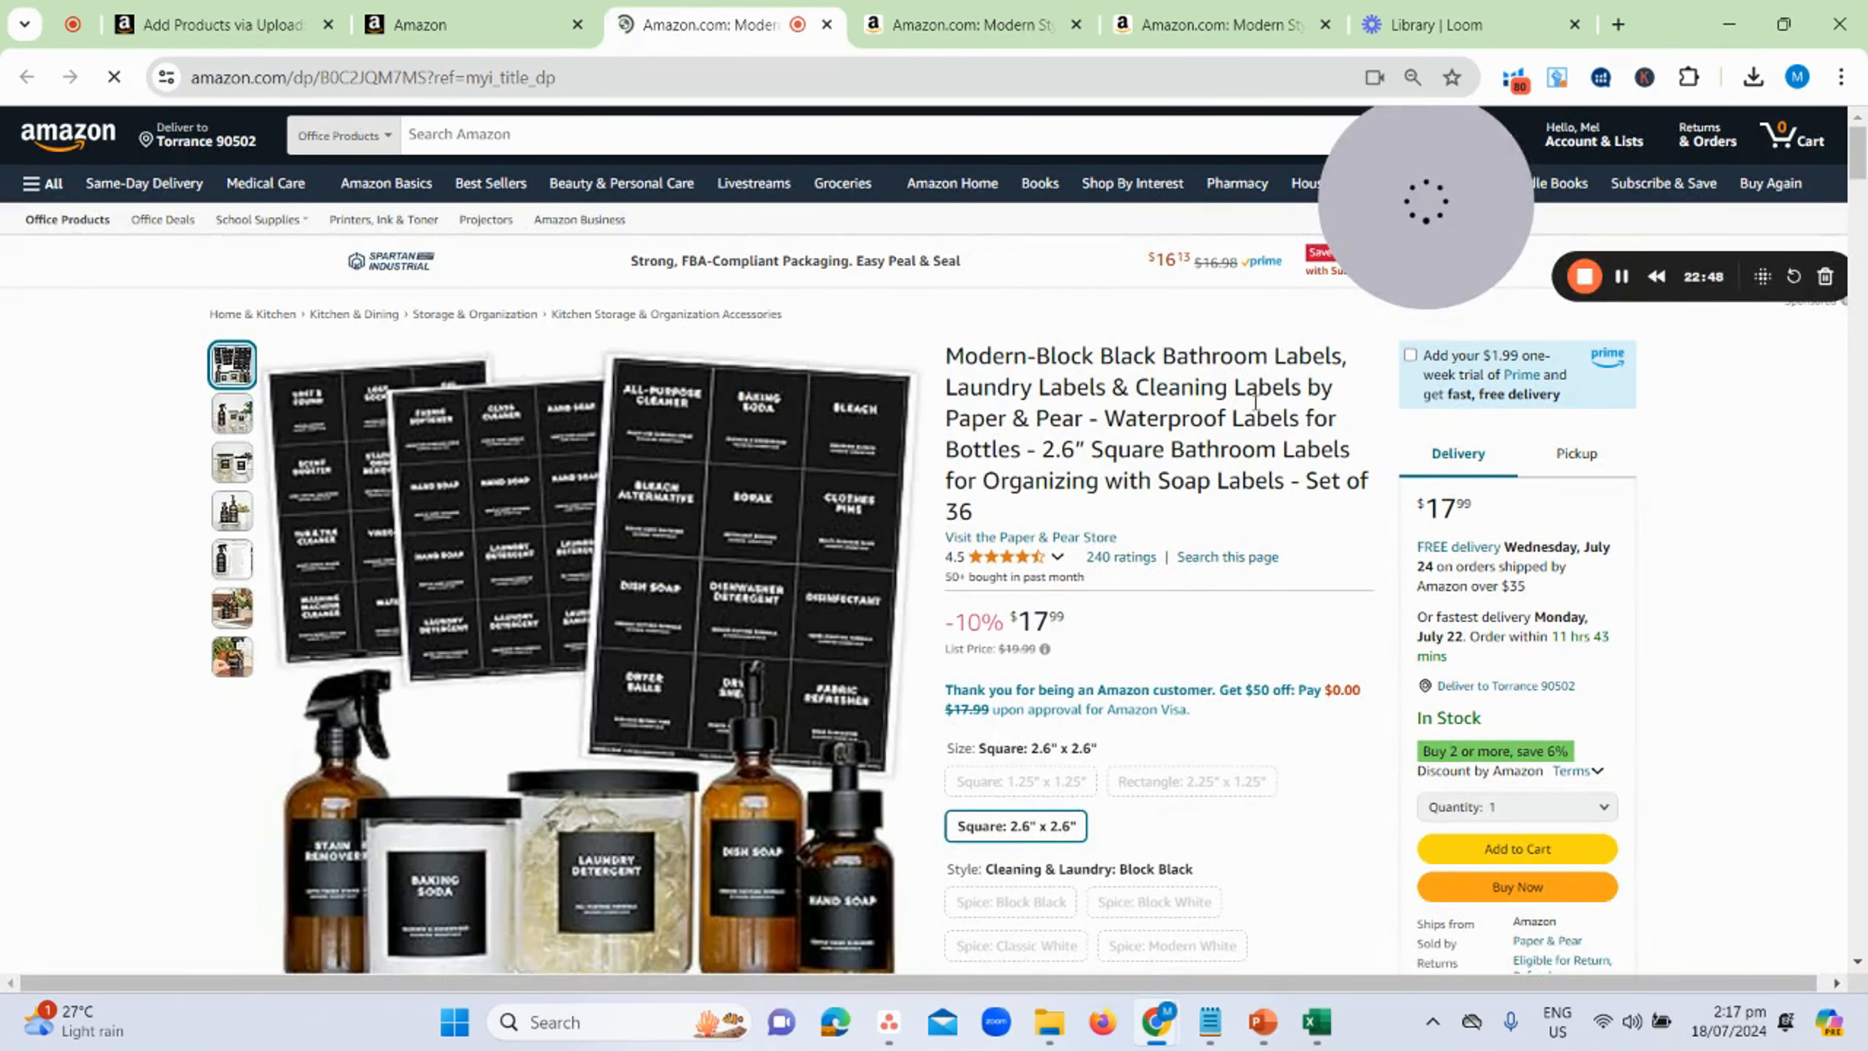
scroll(1170, 526, "down", 2)
scroll(1155, 535, "up", 2)
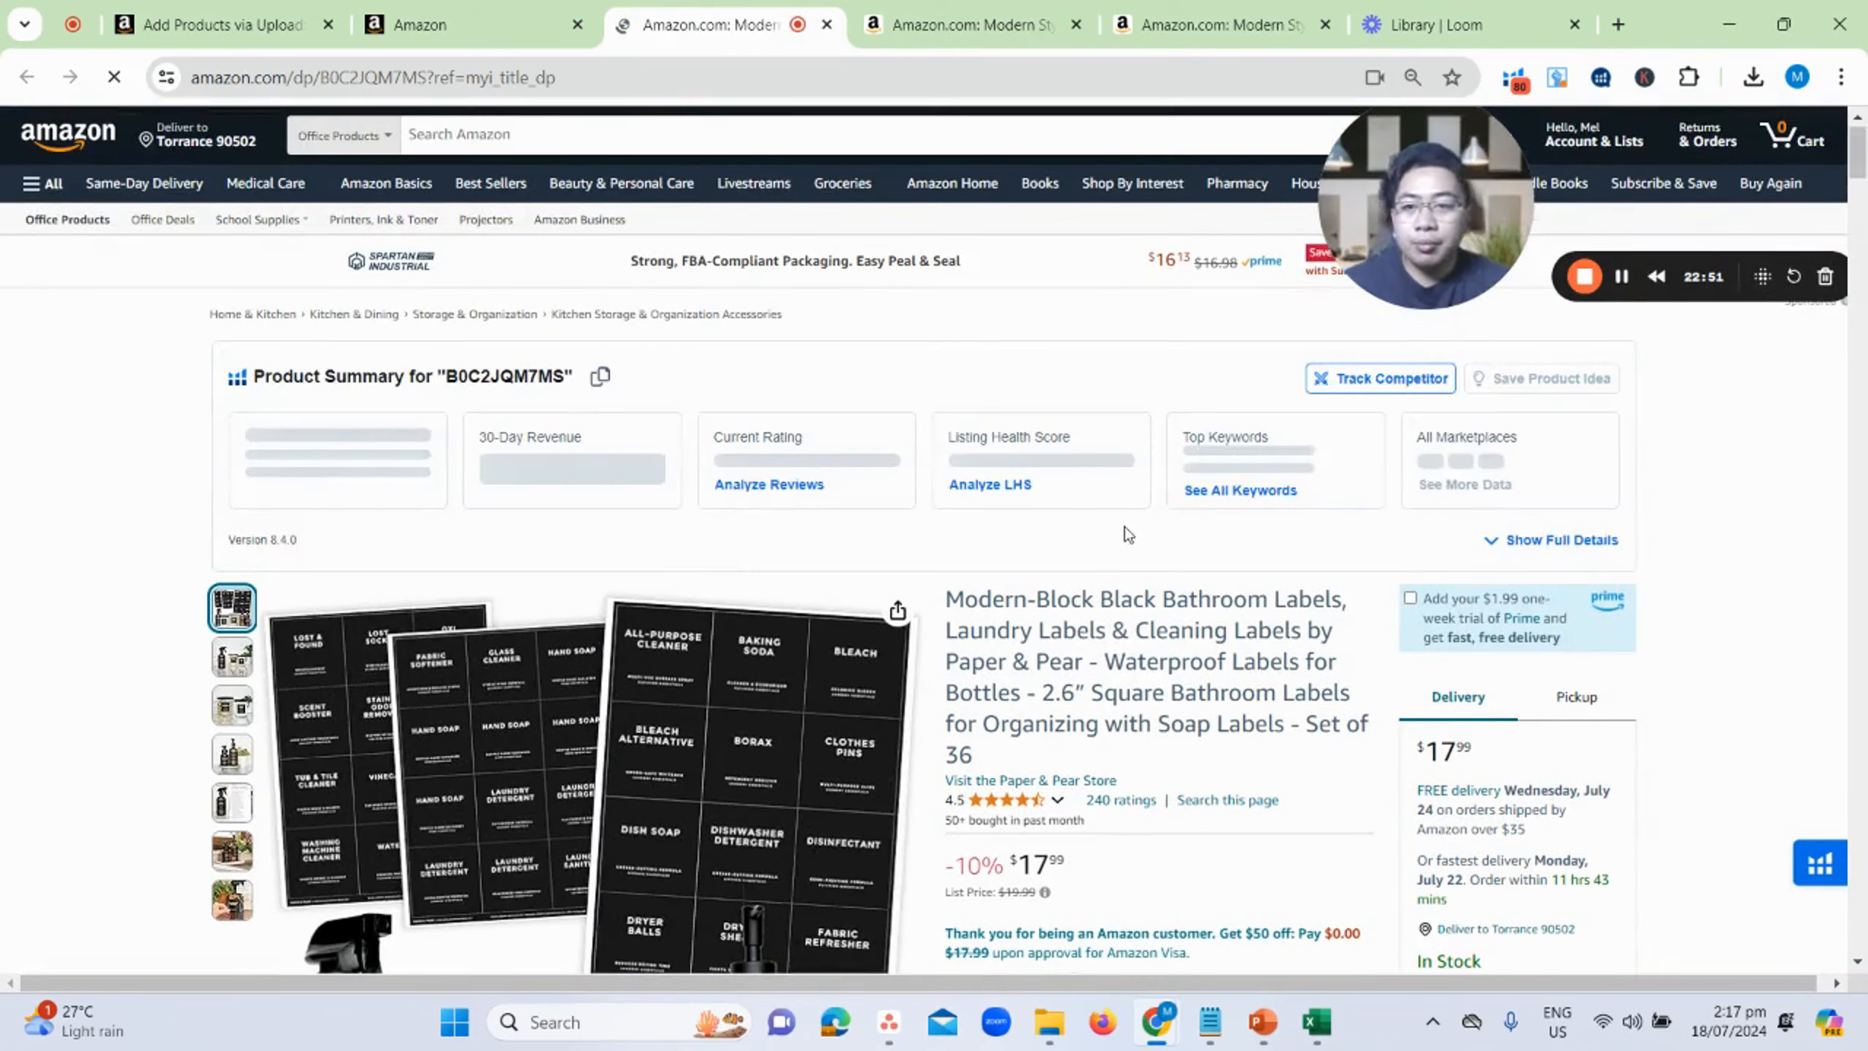
scroll(1130, 517, "down", 6)
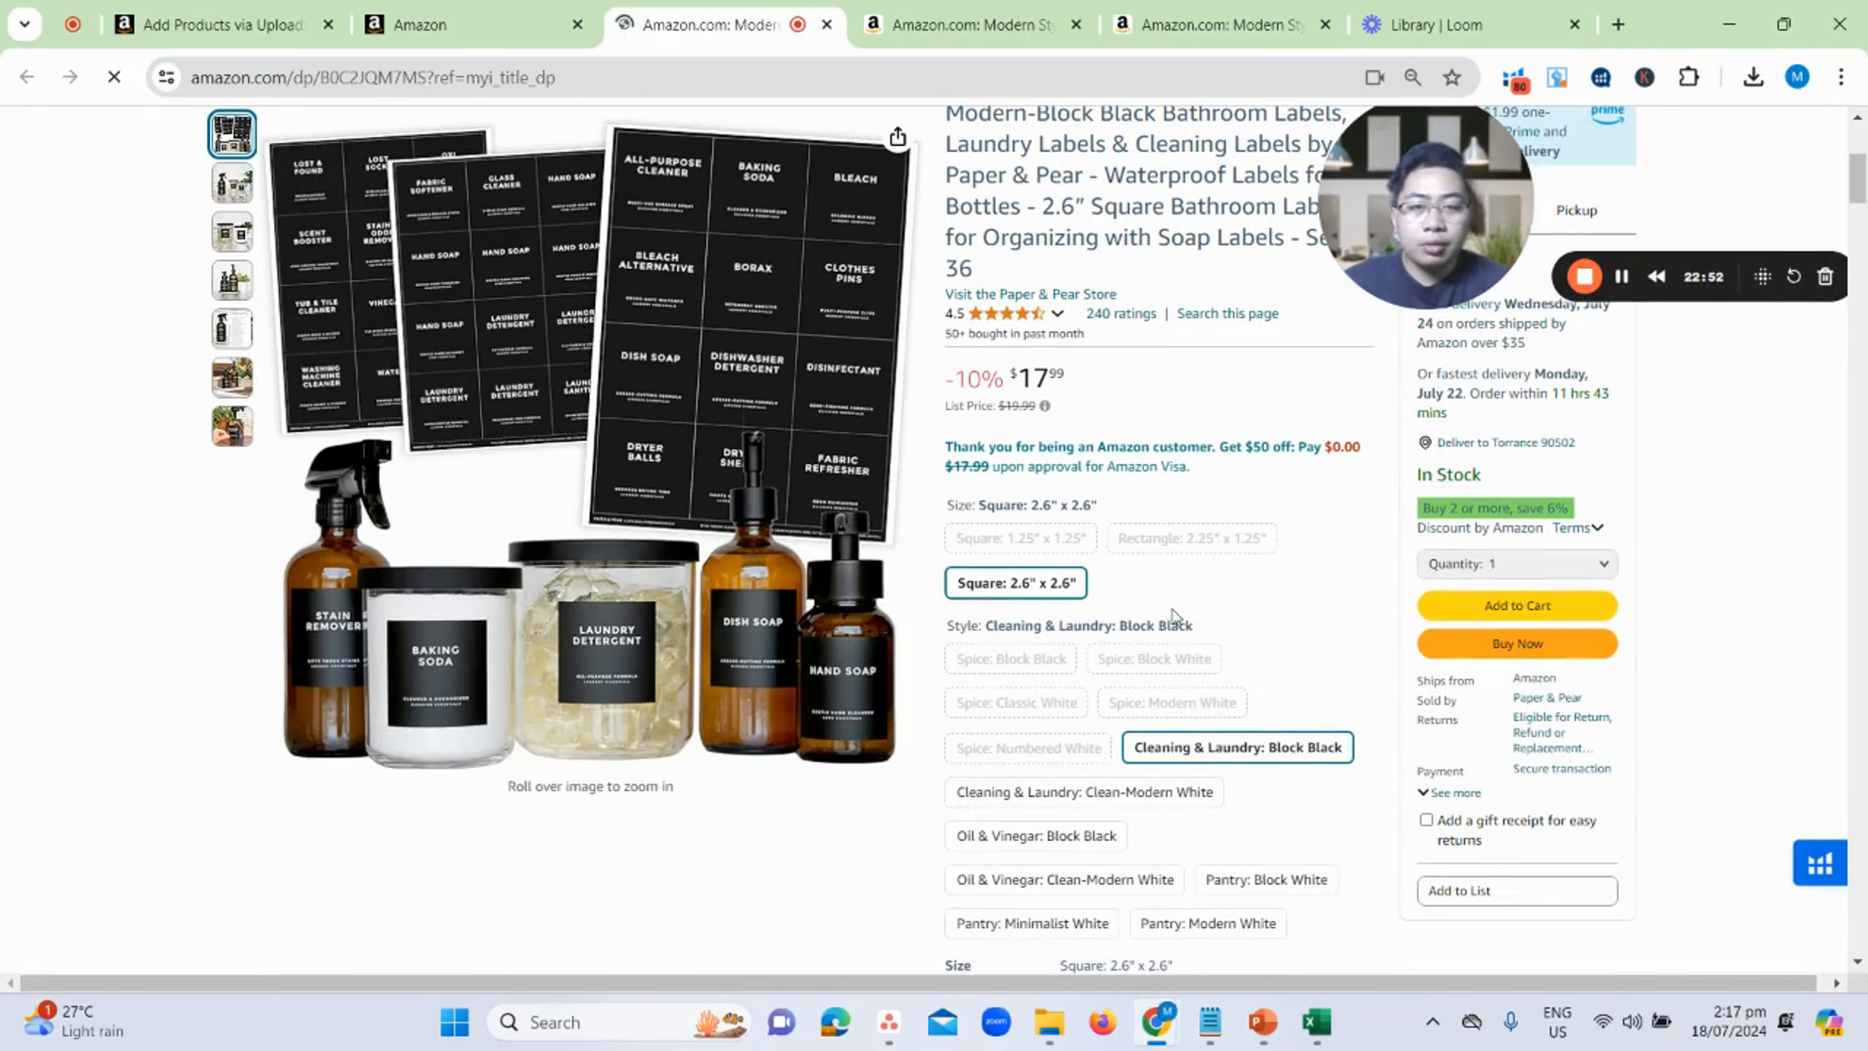
scroll(1170, 574, "up", 2)
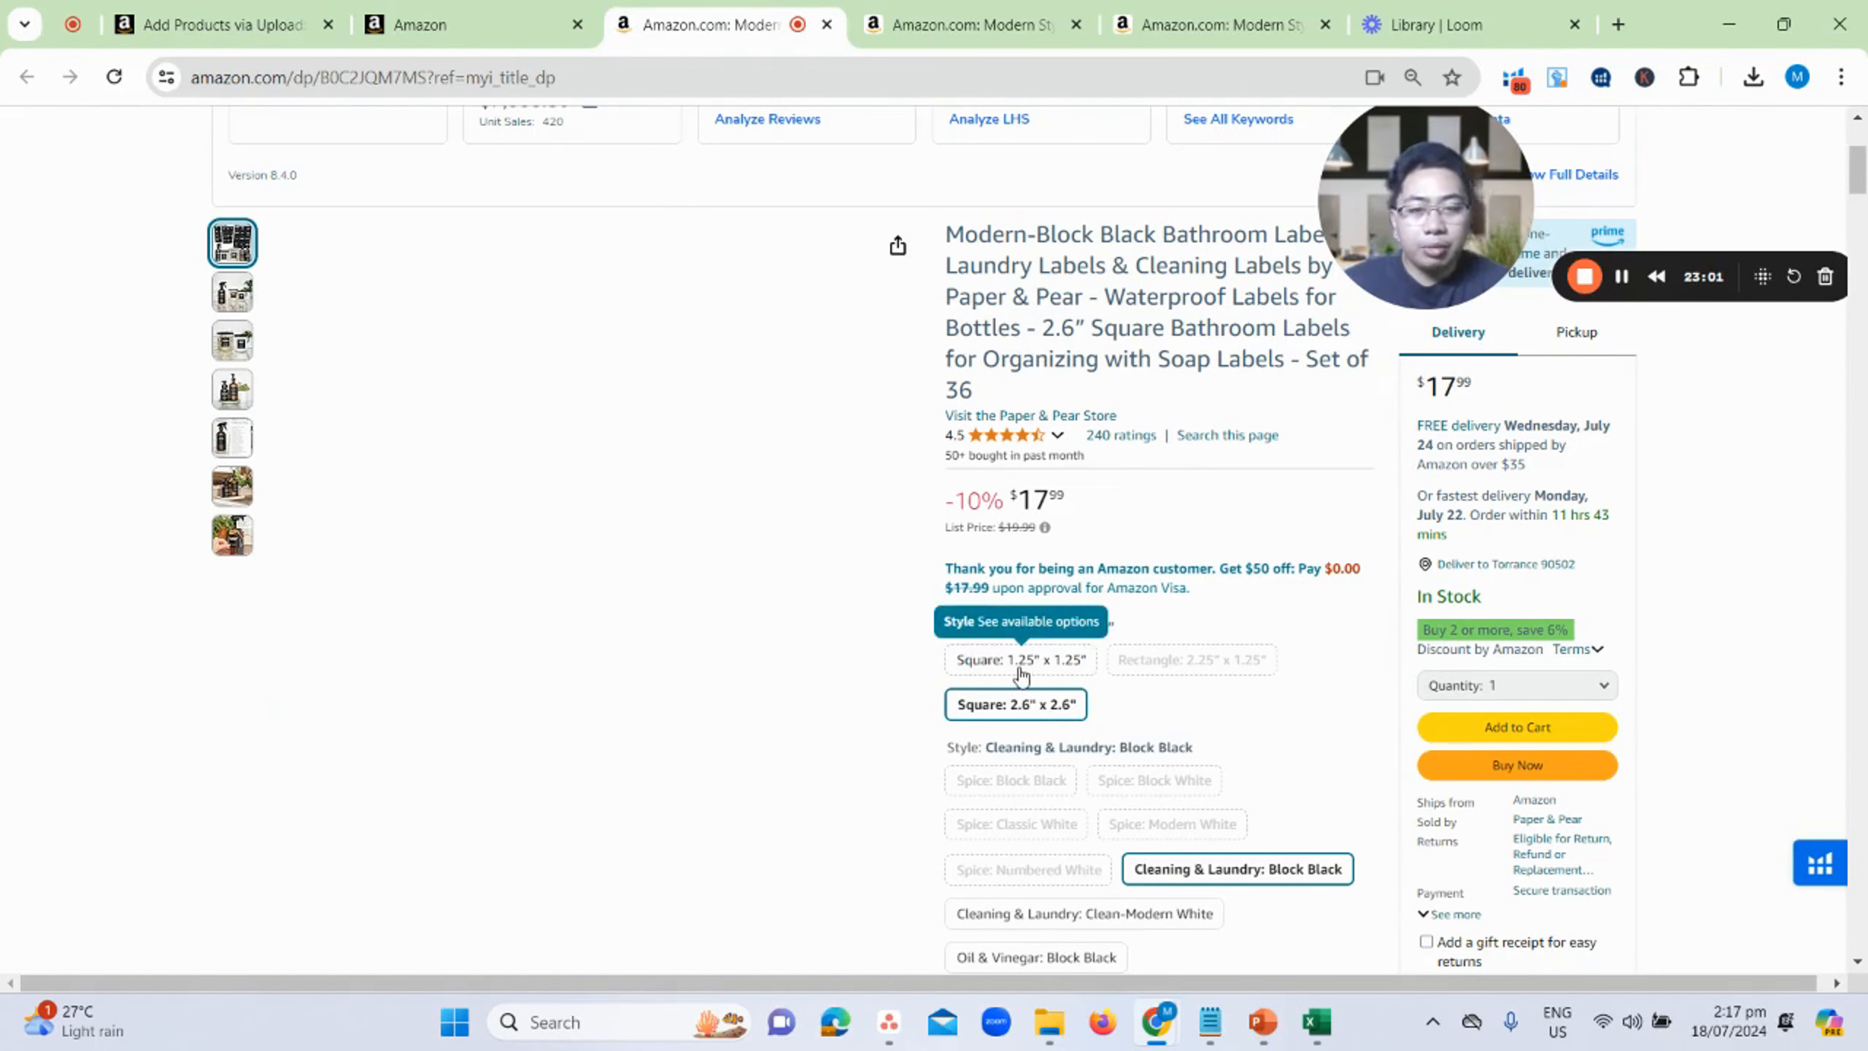
- Try the Square 1.25 inch size and Spice: Block Black style, returning to the Square 2.6 inch Cleaning & Laundry: Block Black variation
left_click(1024, 666)
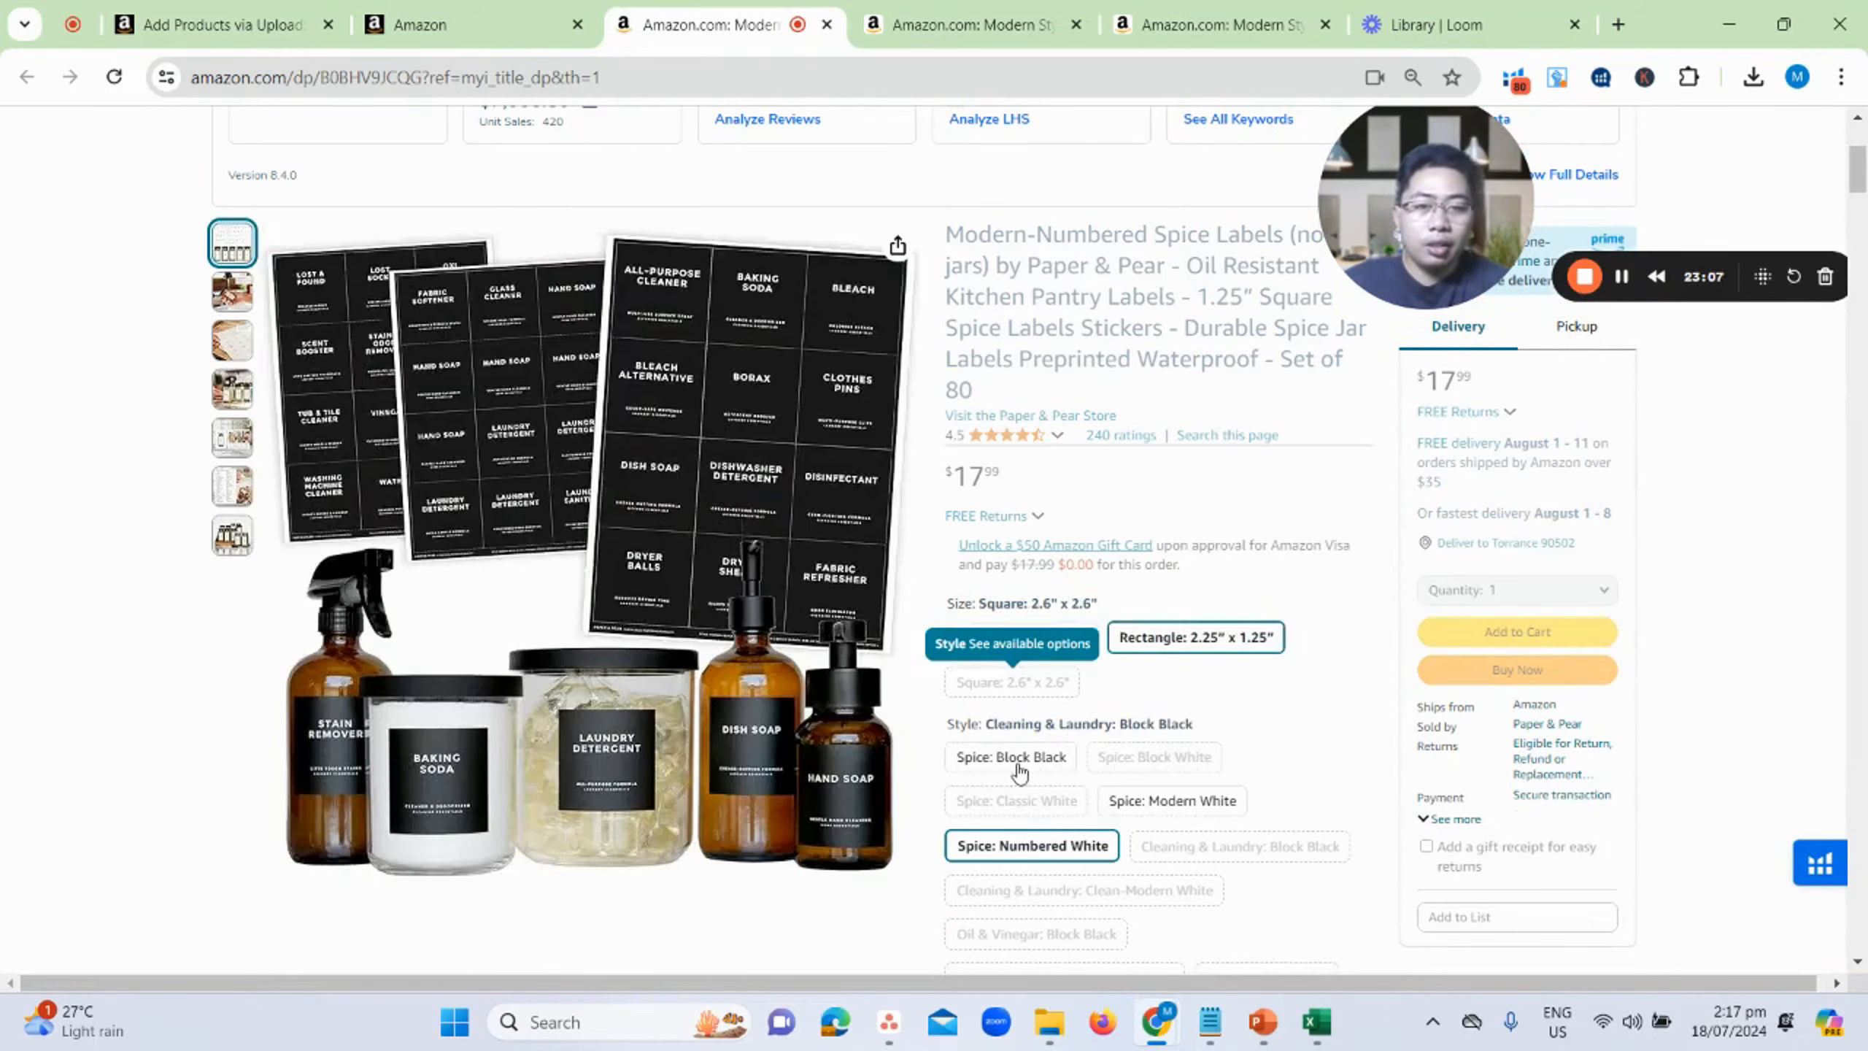
left_click(1019, 773)
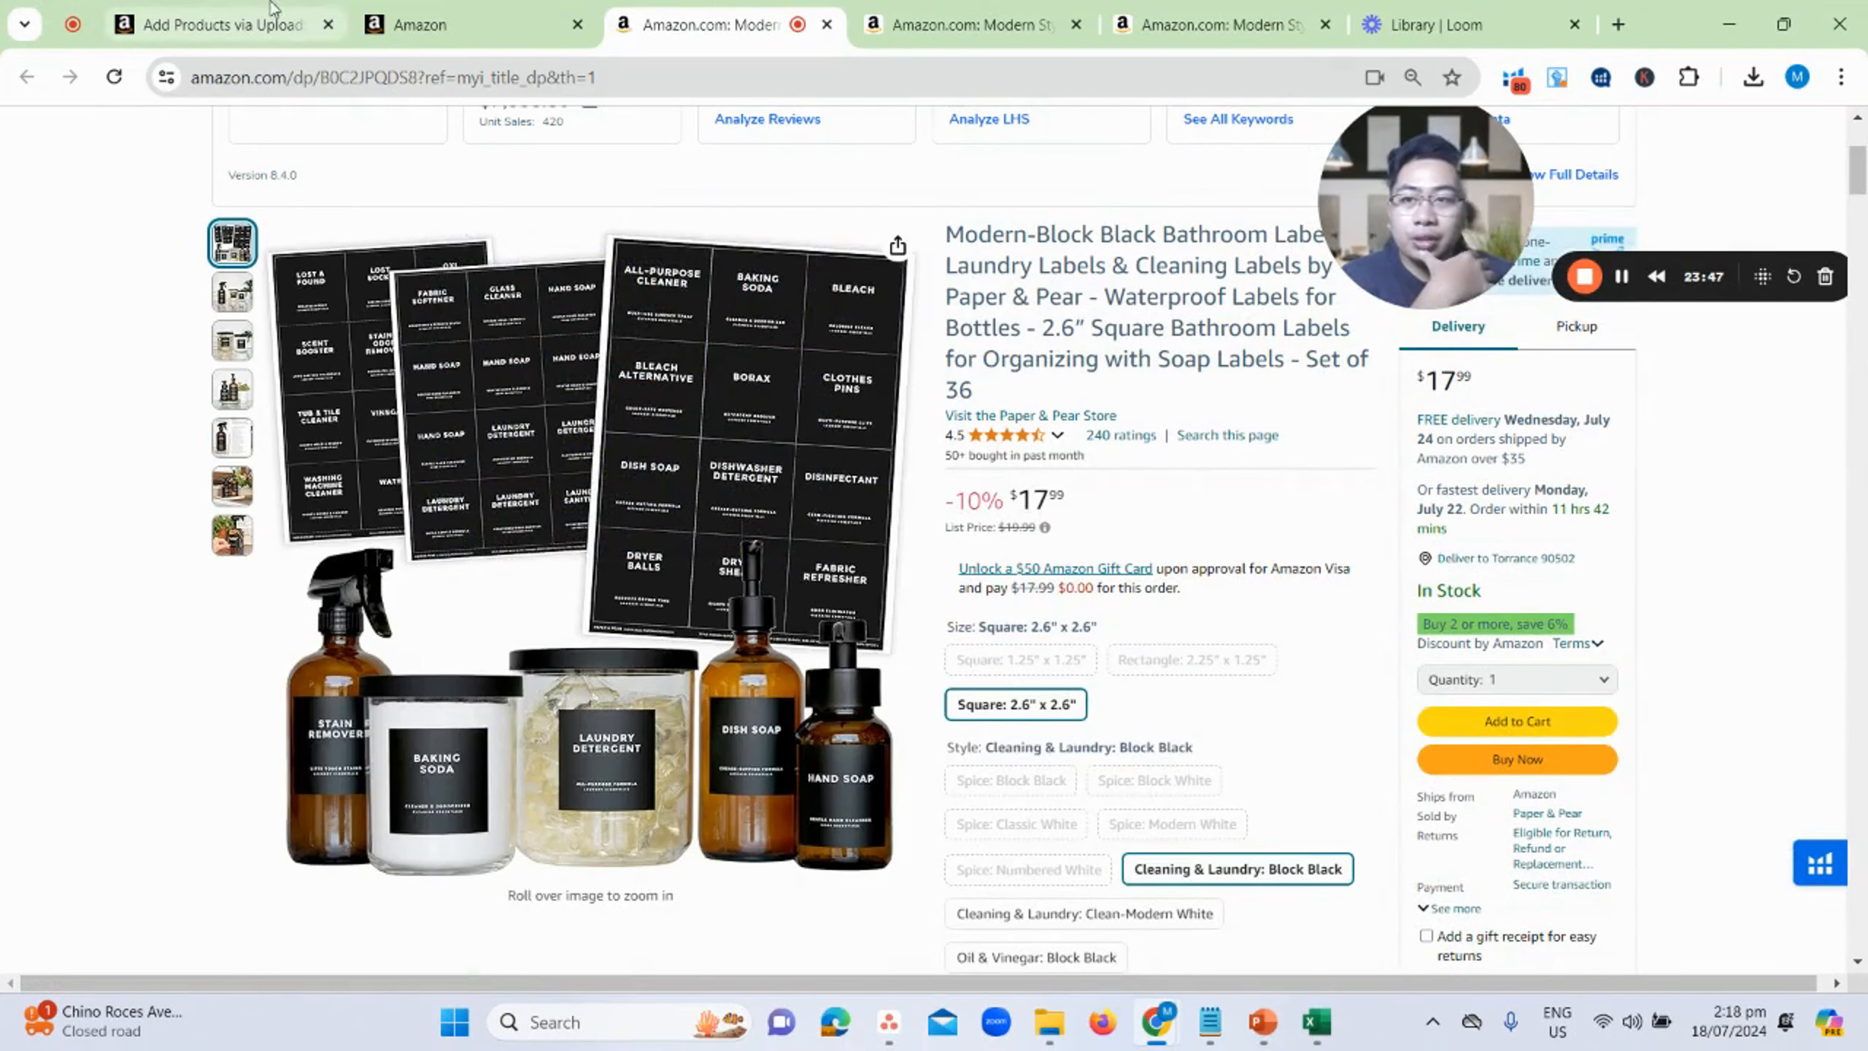
- Return to the seller inventory and look through the child SKUs under the Label-Parent listing
left_click(491, 14)
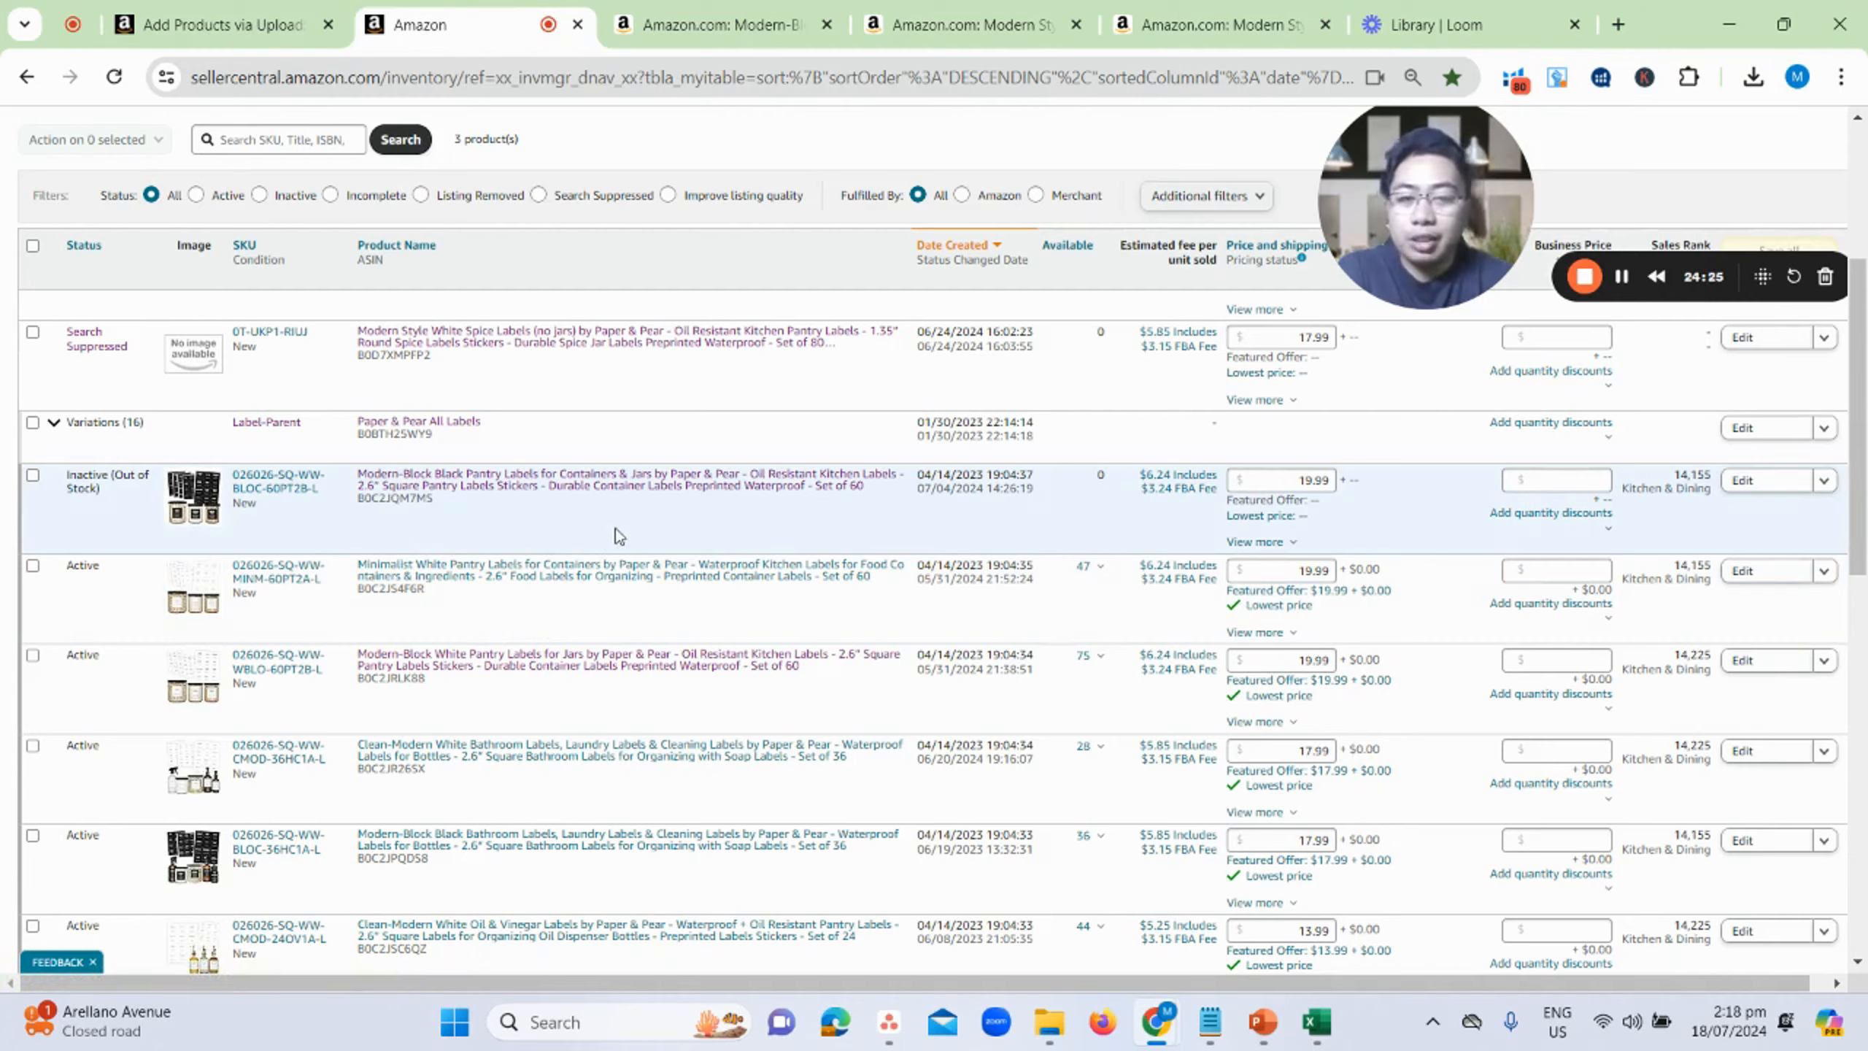
scroll(668, 519, "down", 2)
scroll(660, 543, "up", 2)
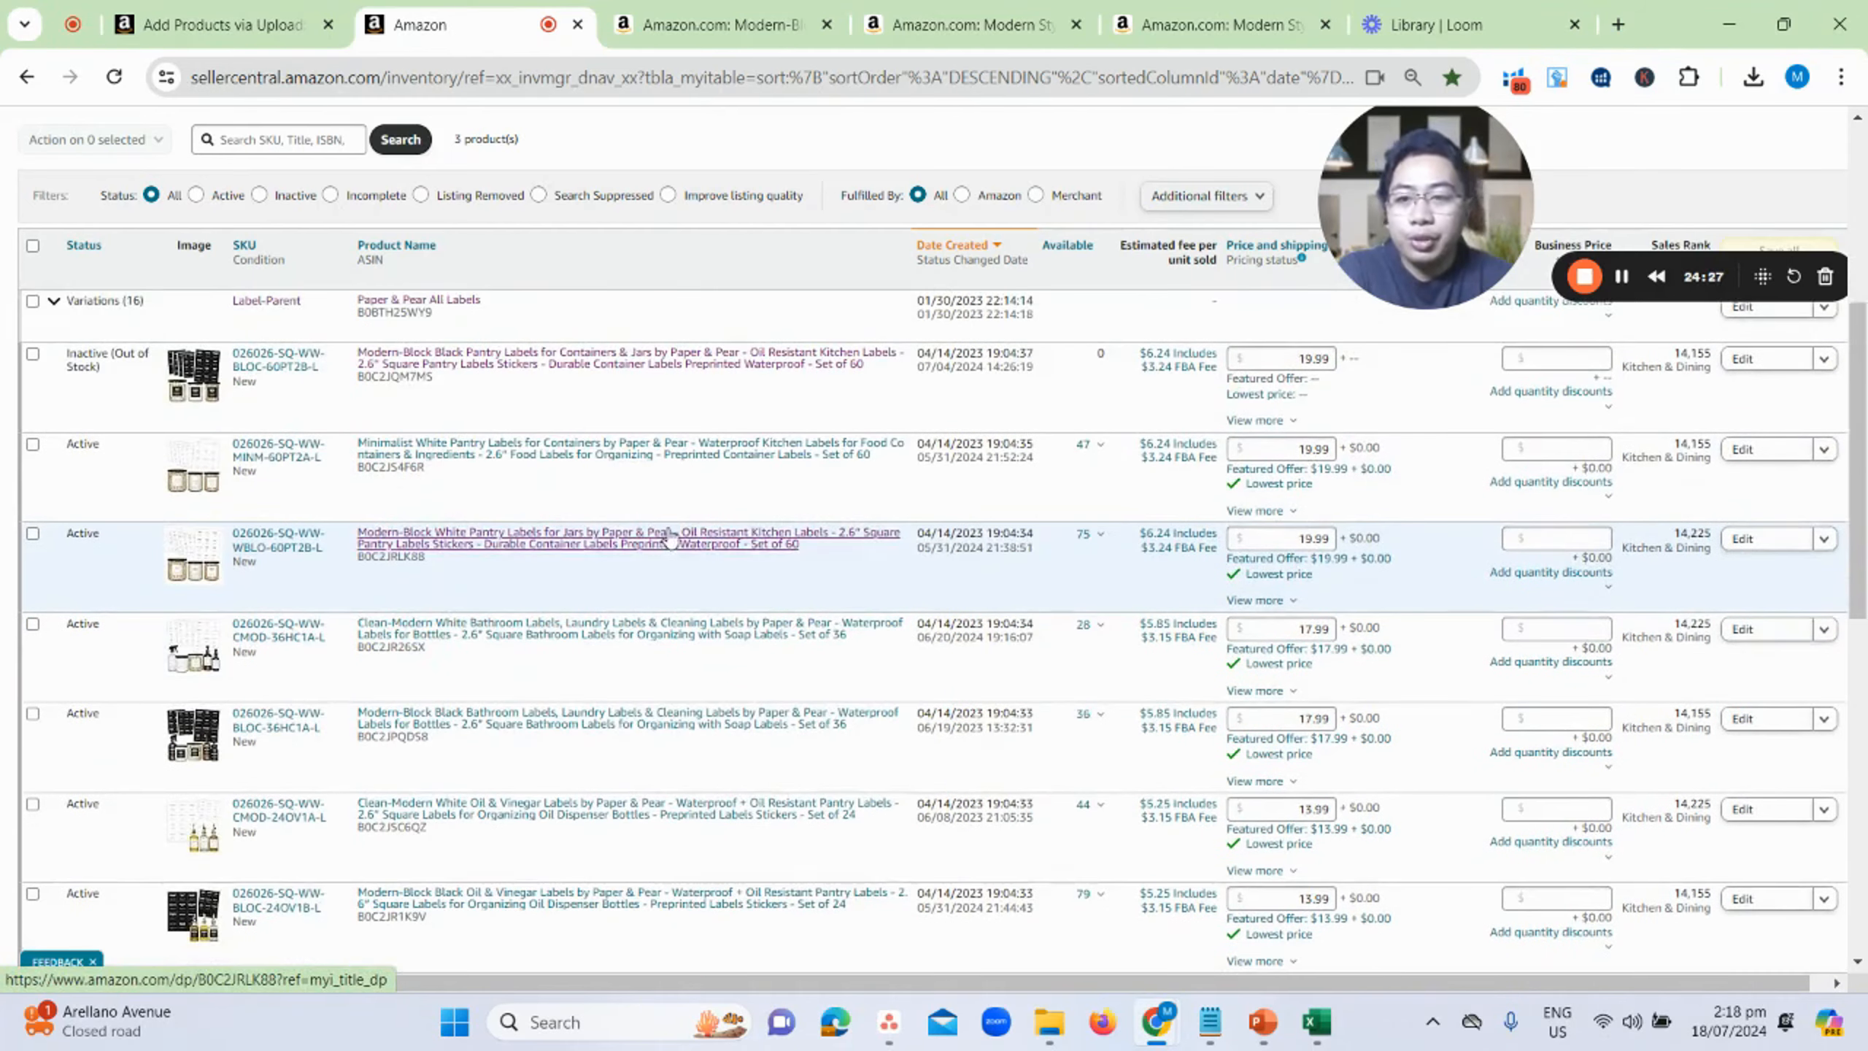
- Review the spreadsheet upload status of the PAX_VariationUpdate.xlsm submissions
left_click(1622, 277)
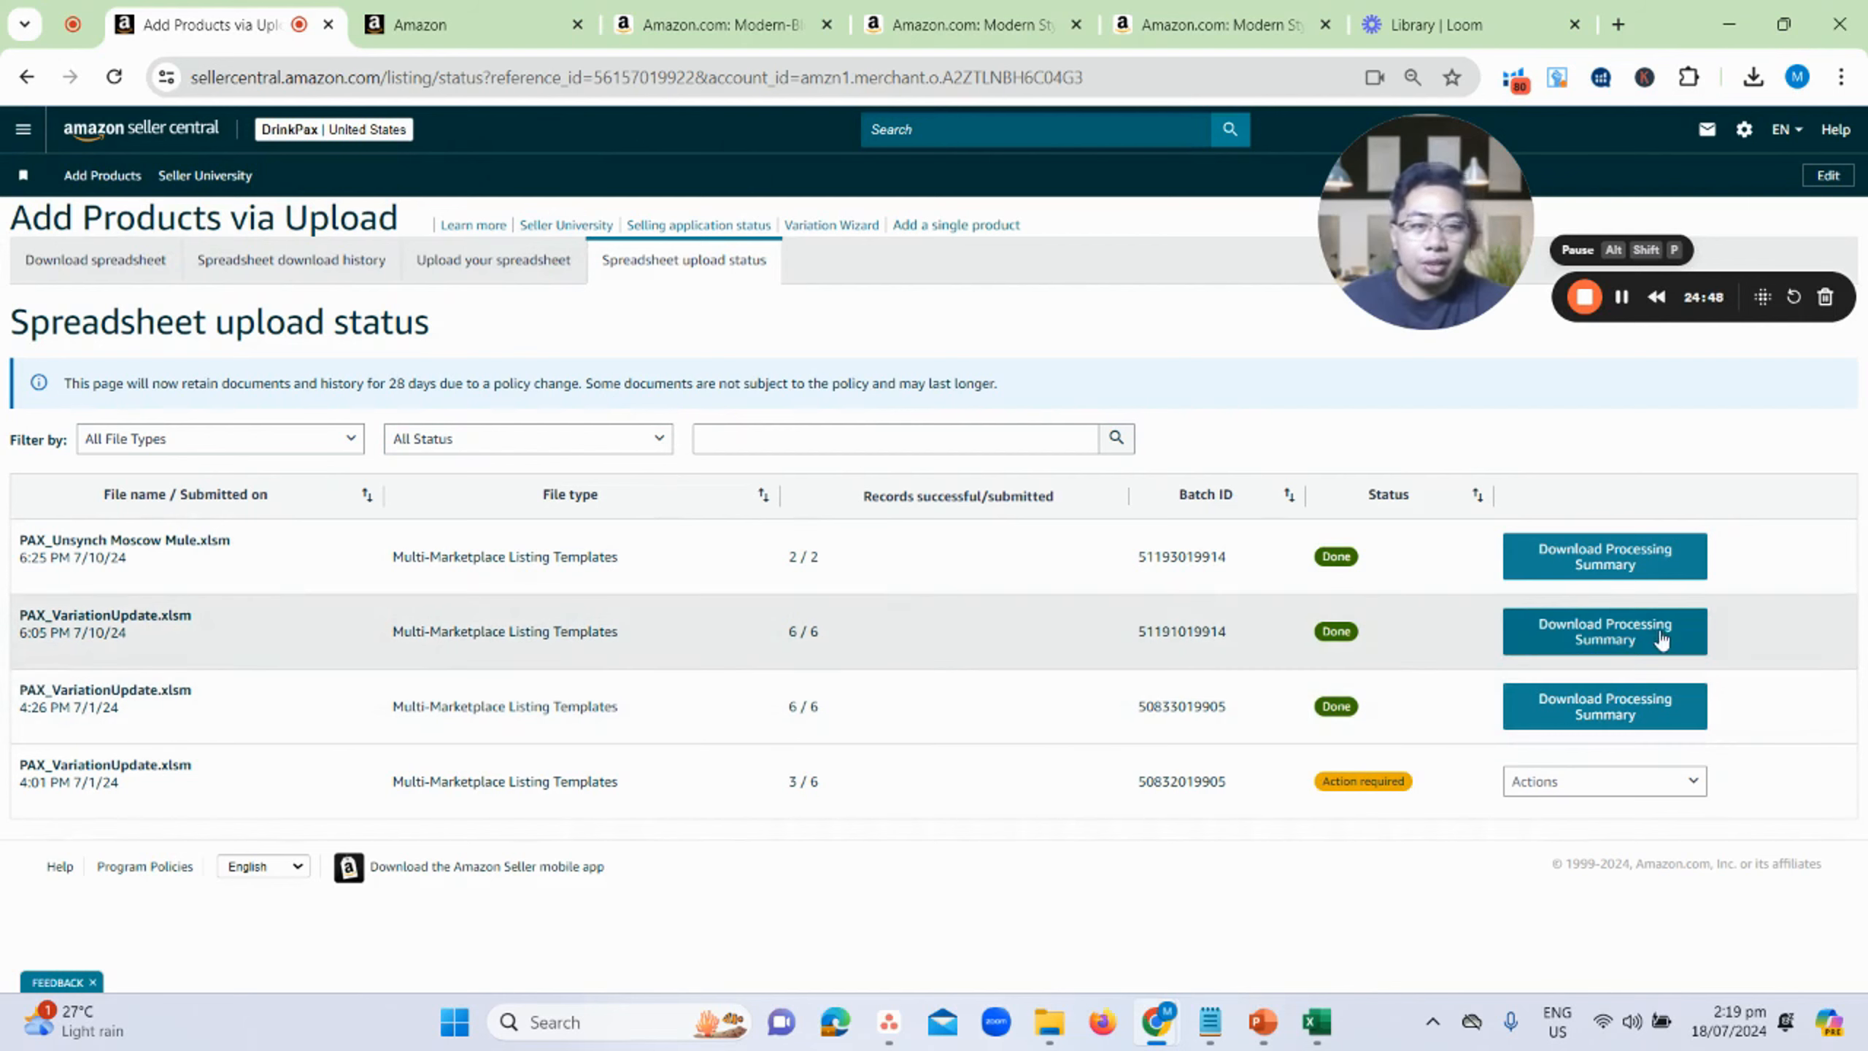
left_click(858, 636)
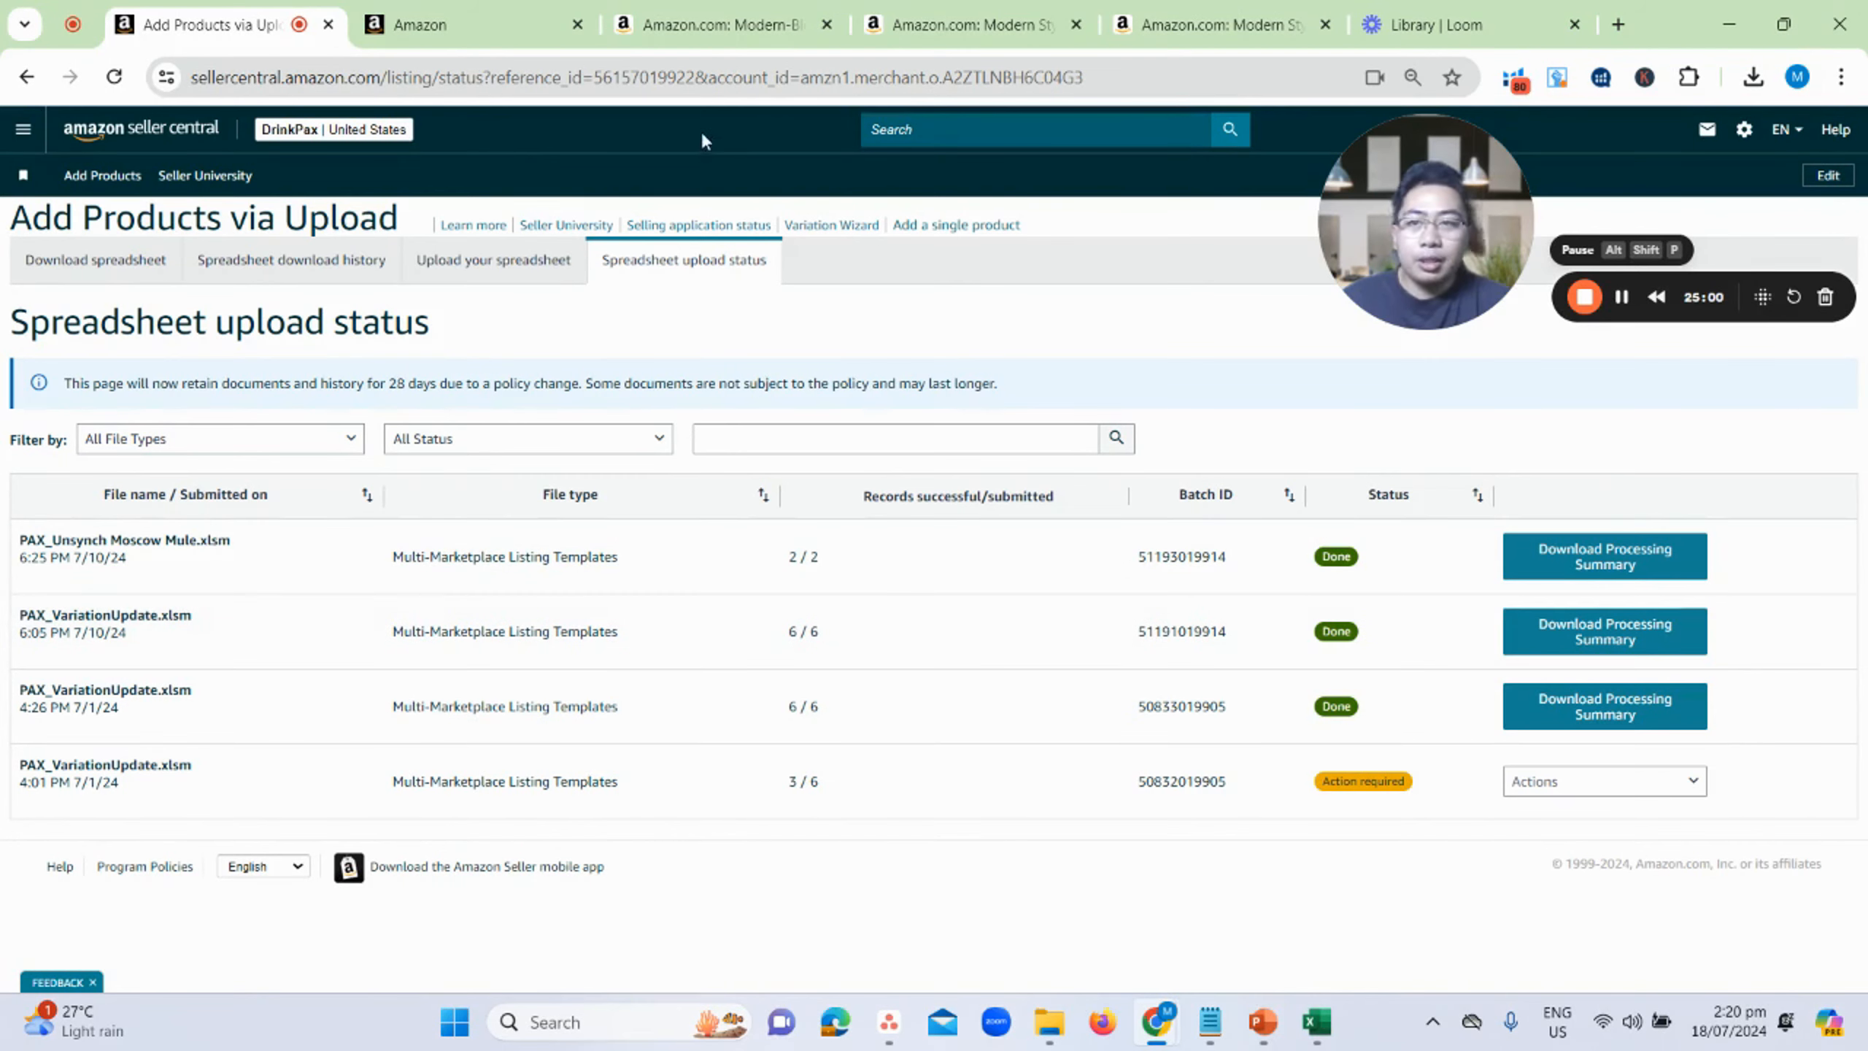
- Examine the Modern-Block Black Bathroom Labels product page for its title, price, product summary and Size and Style variation options
left_click(640, 9)
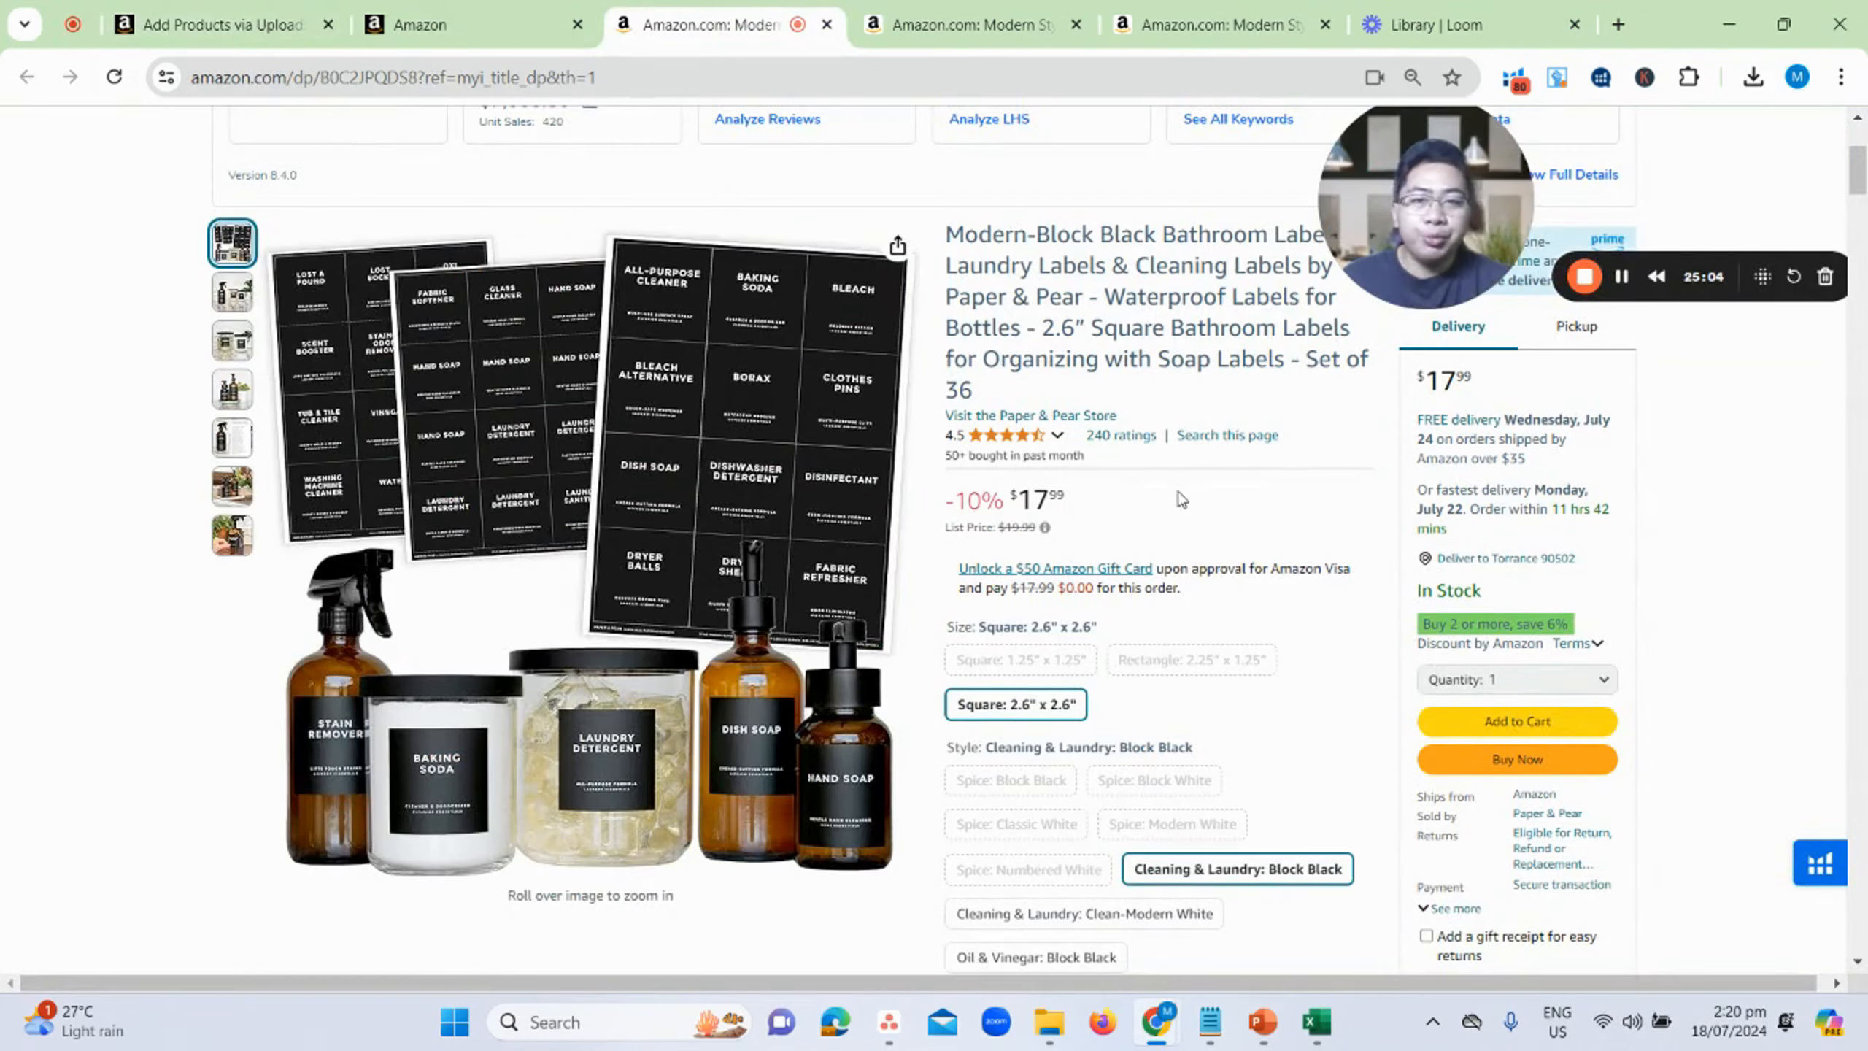
scroll(1355, 526, "up", 2)
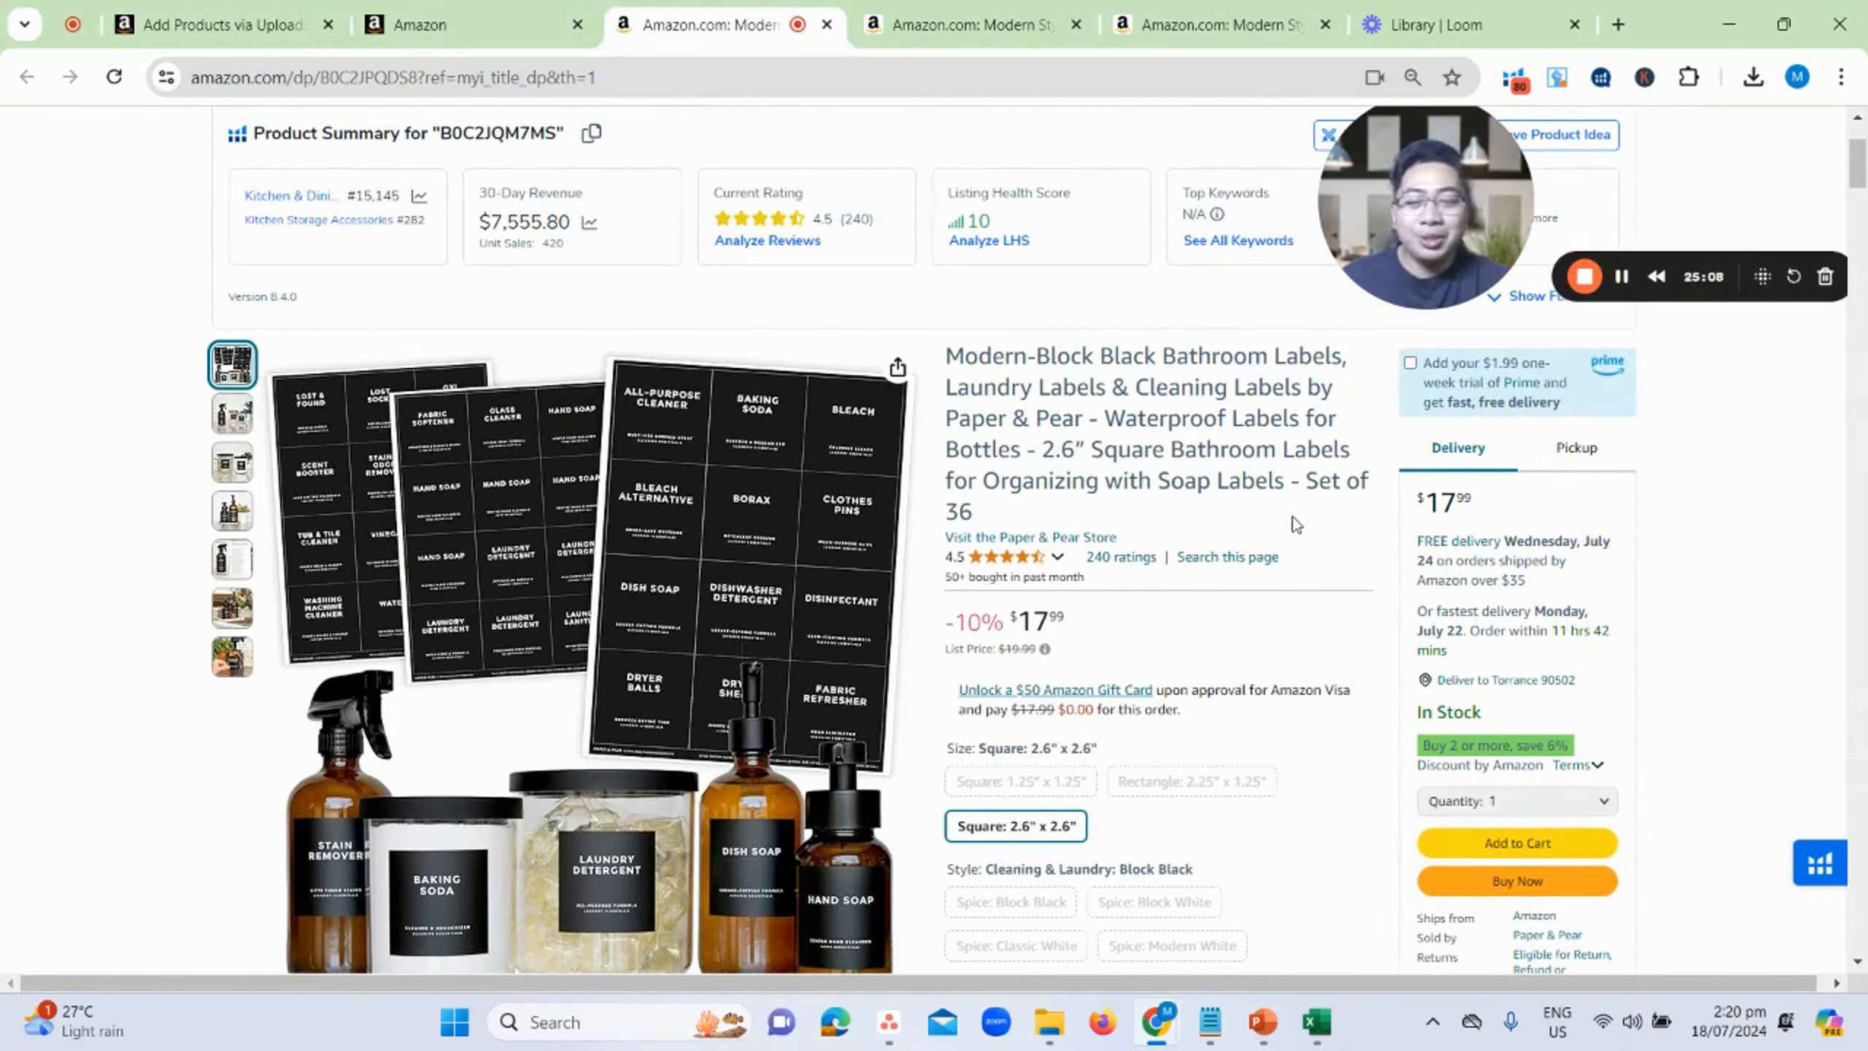
scroll(1296, 524, "down", 2)
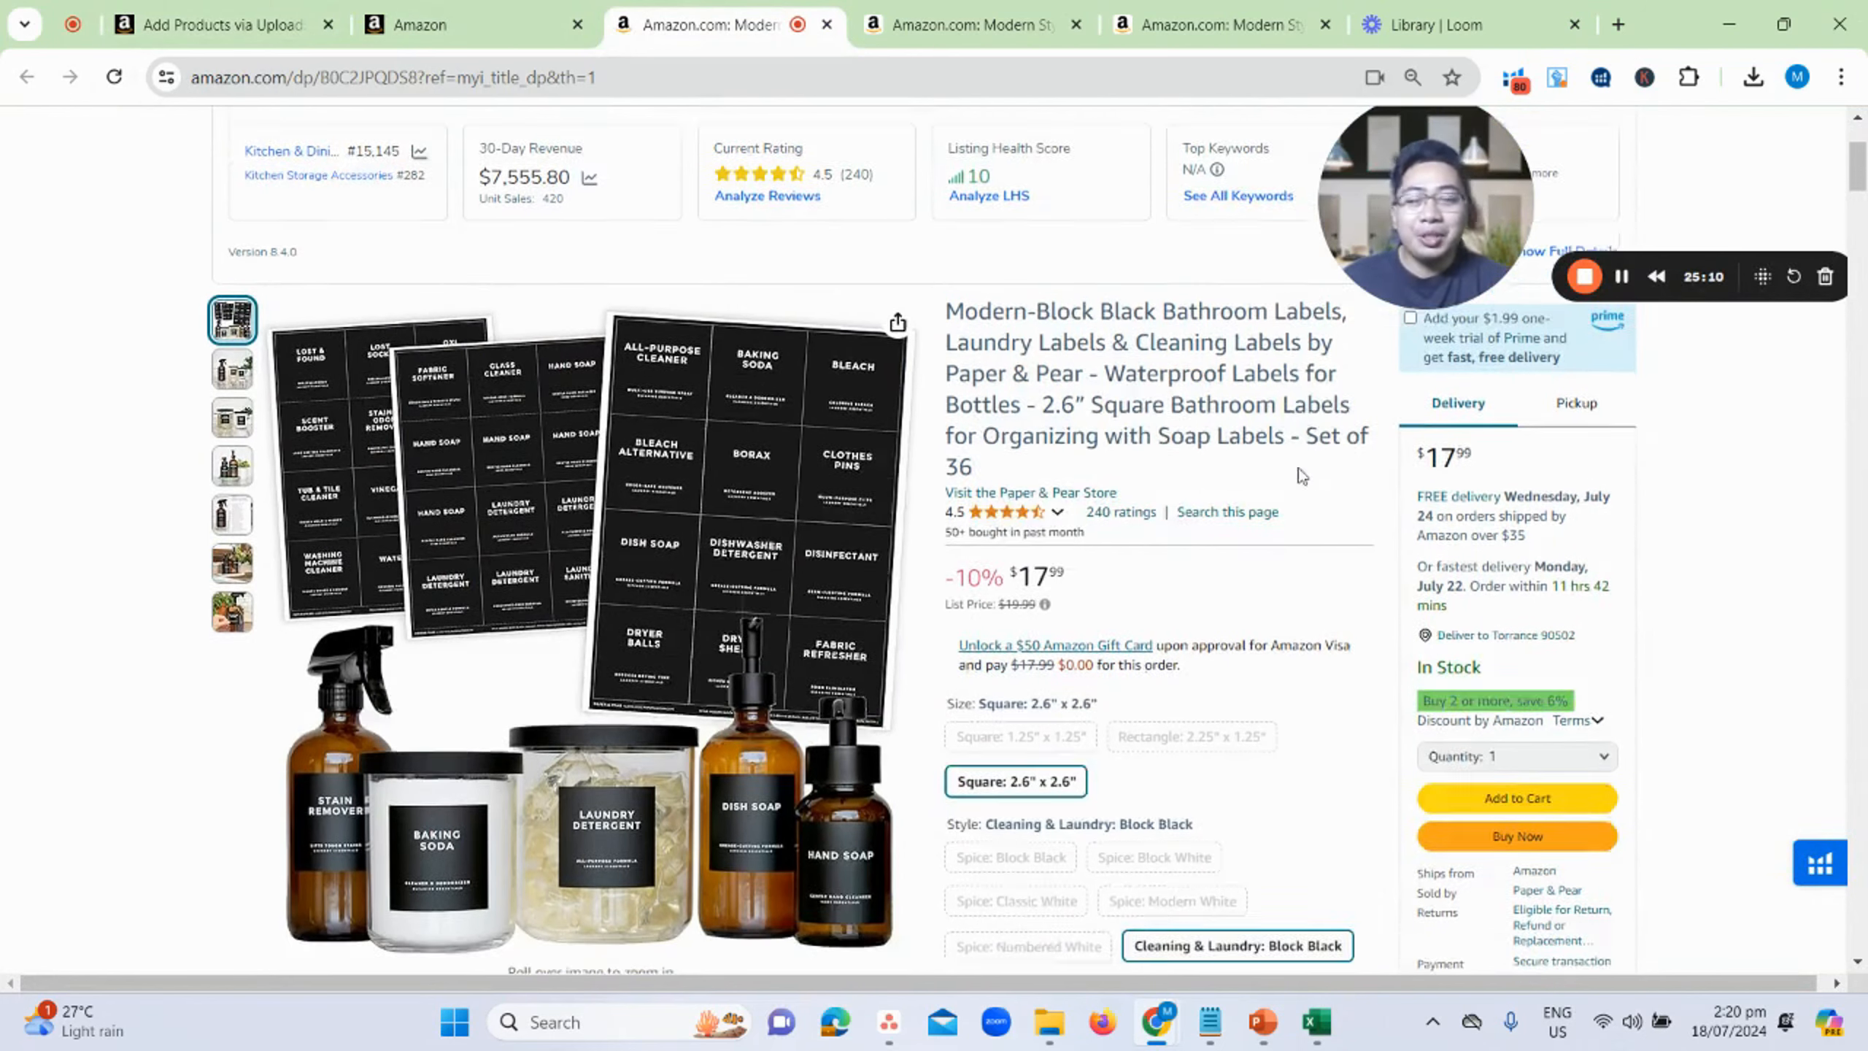
scroll(1245, 600, "up", 4)
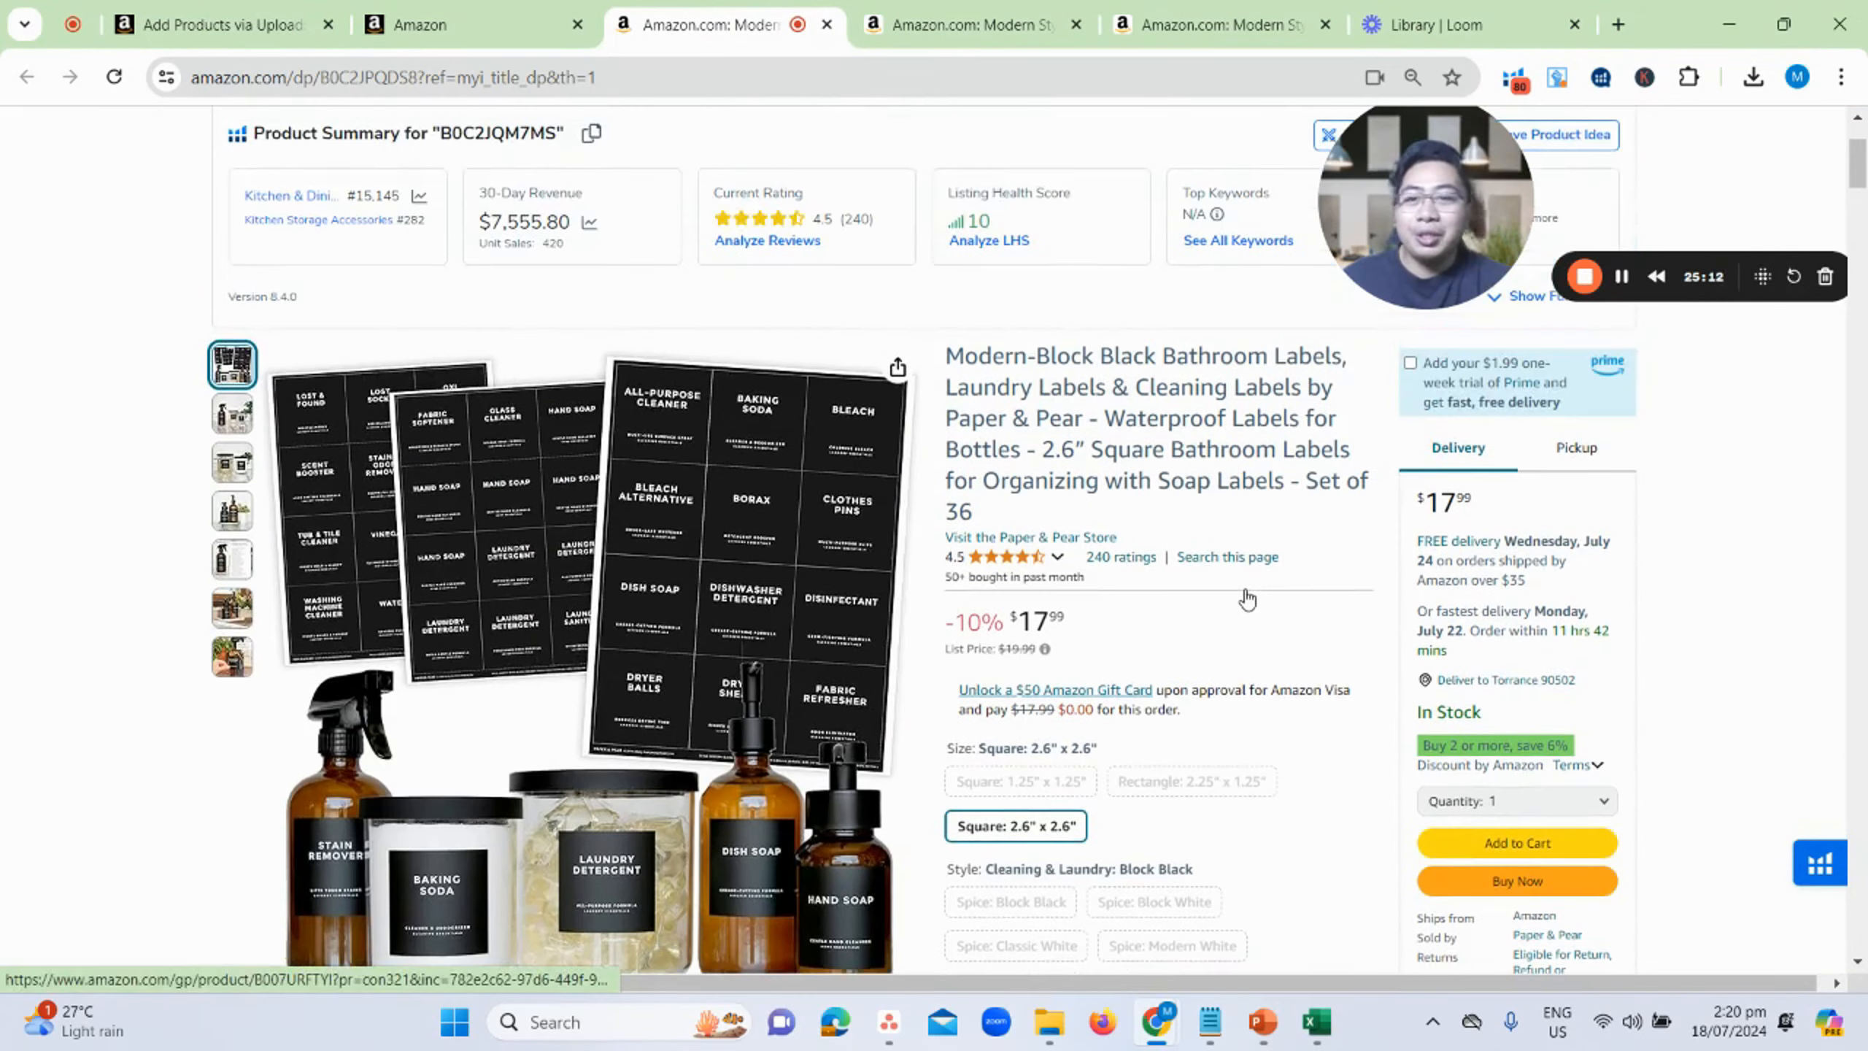
scroll(1081, 565, "up", 2)
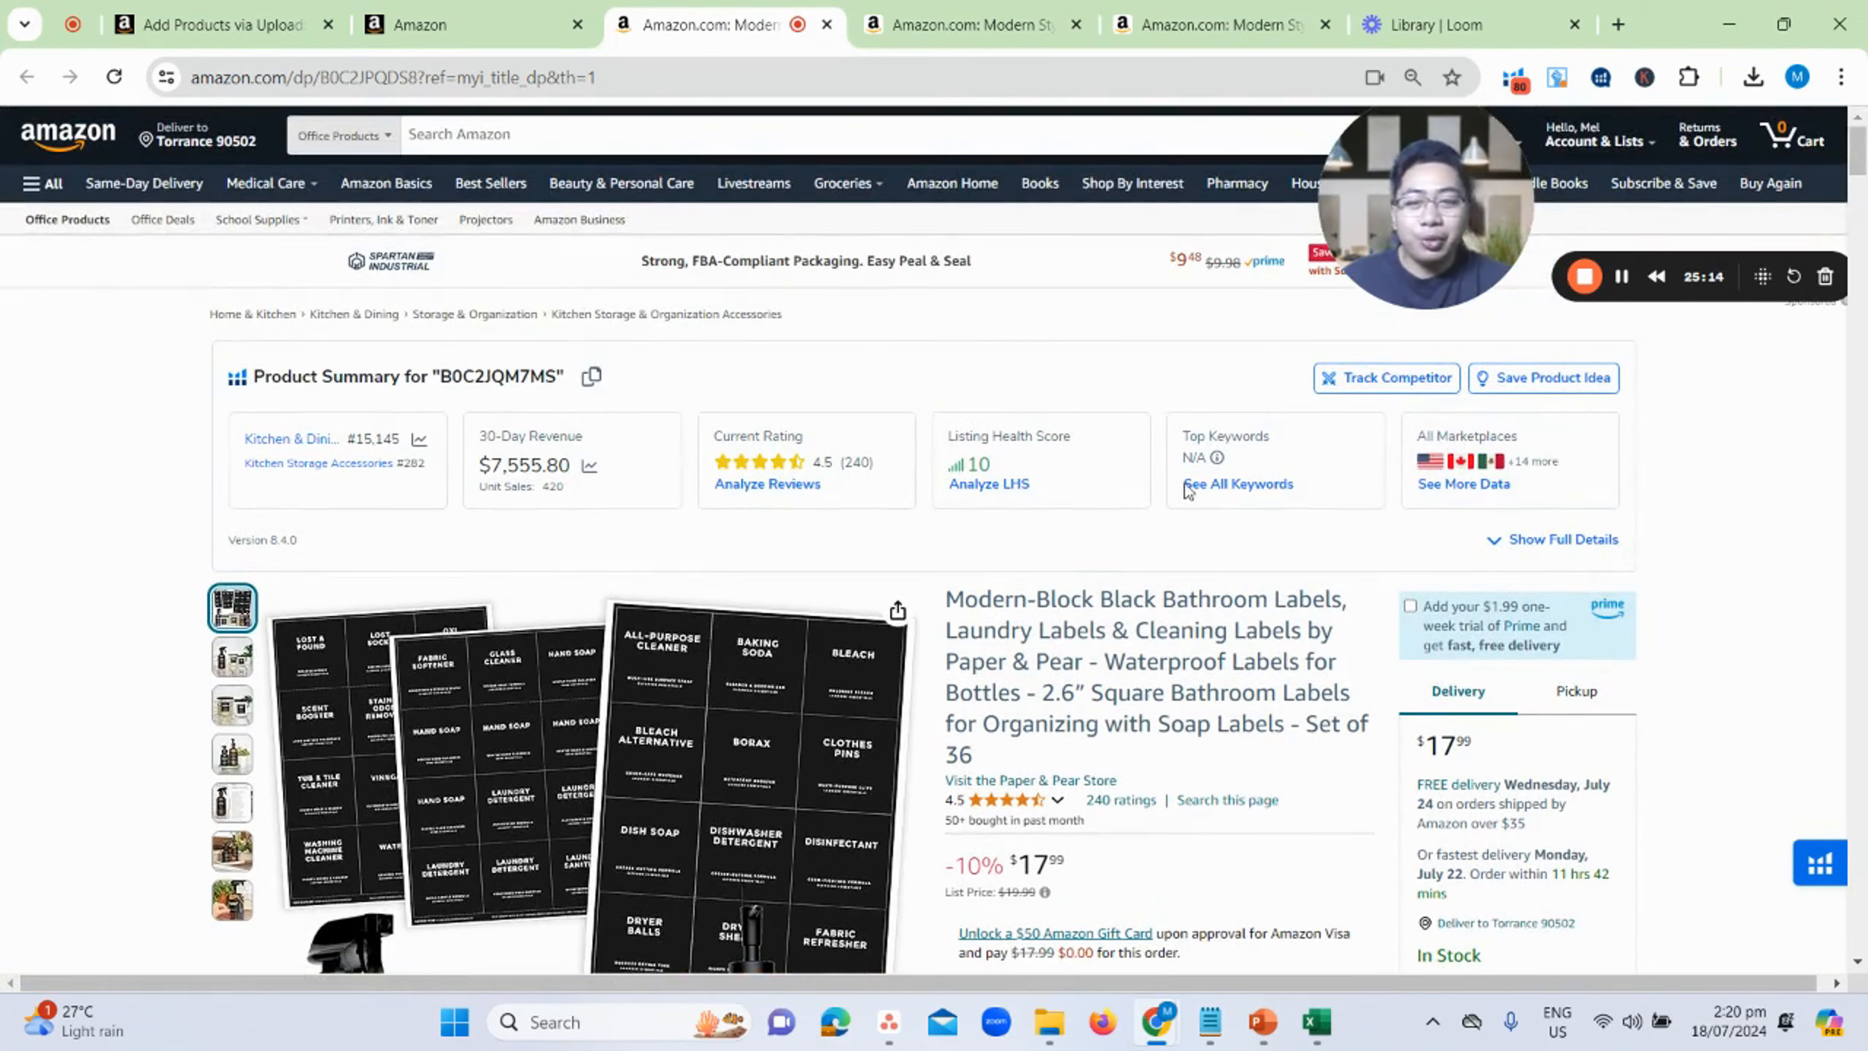
scroll(1188, 492, "down", 7)
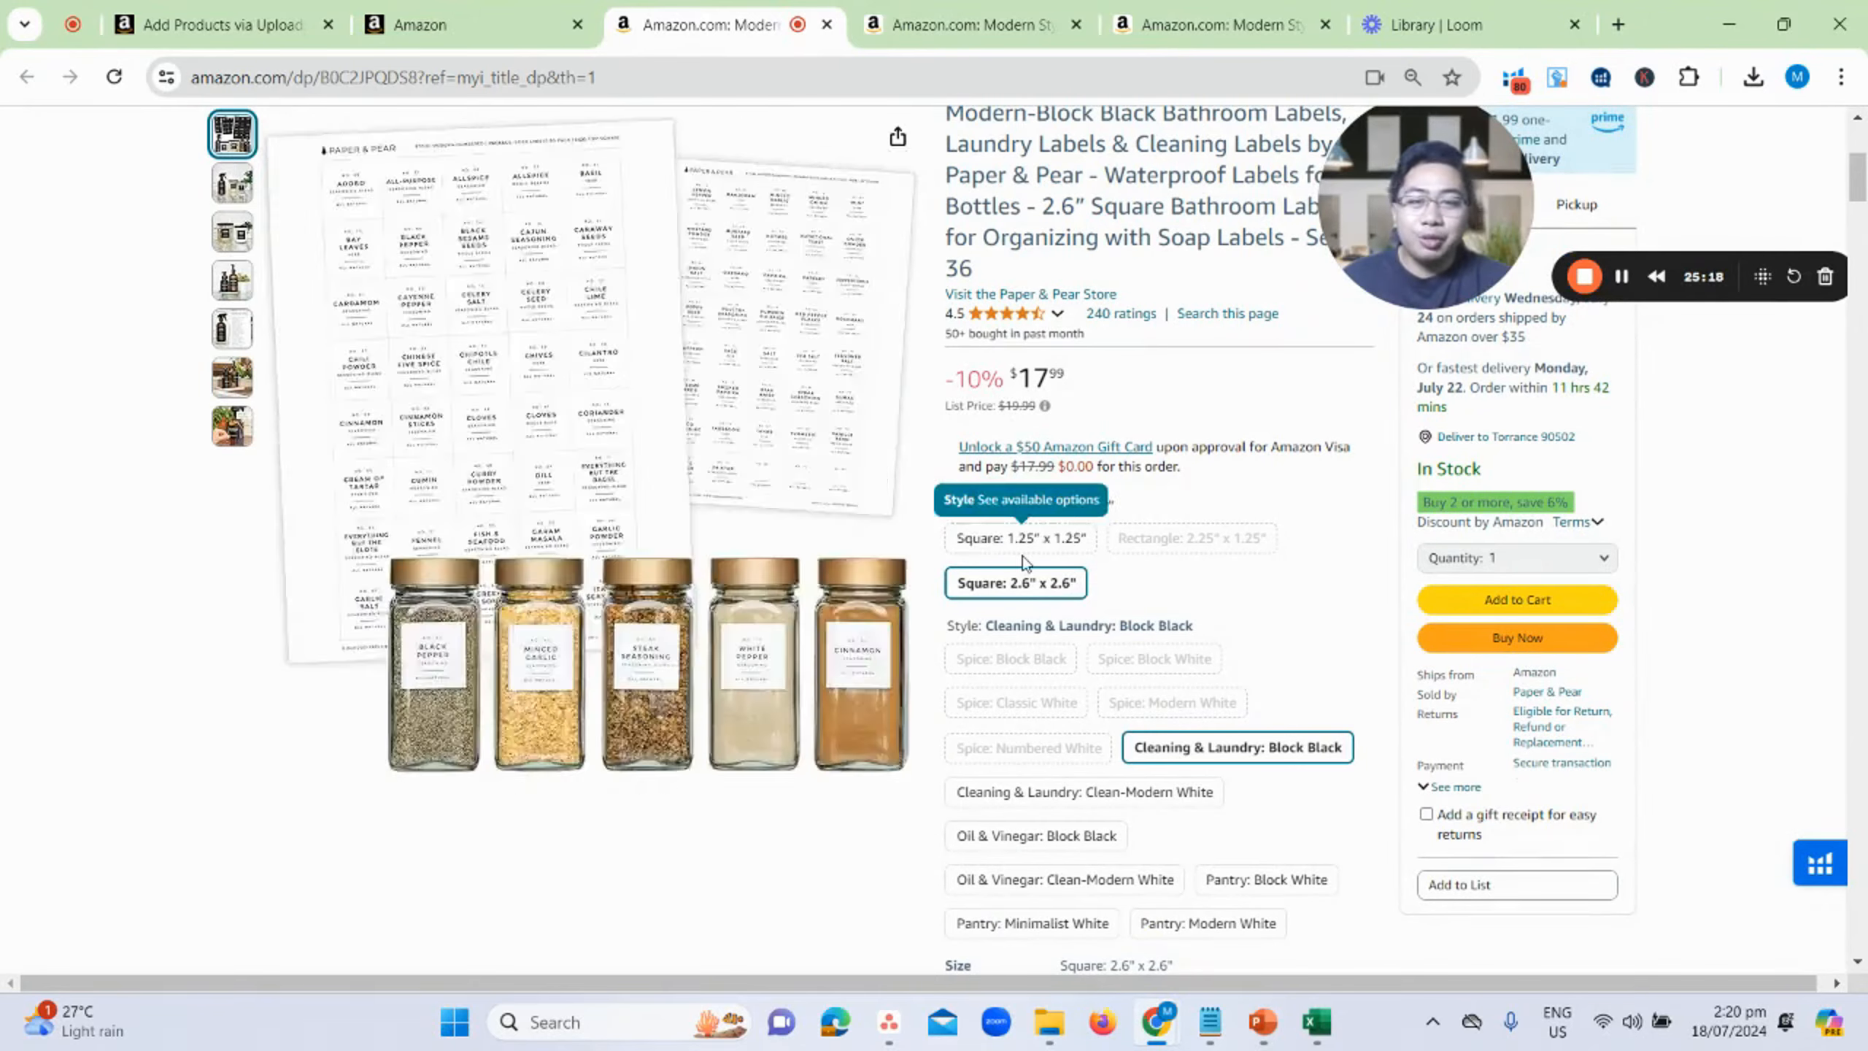
scroll(1323, 544, "up", 2)
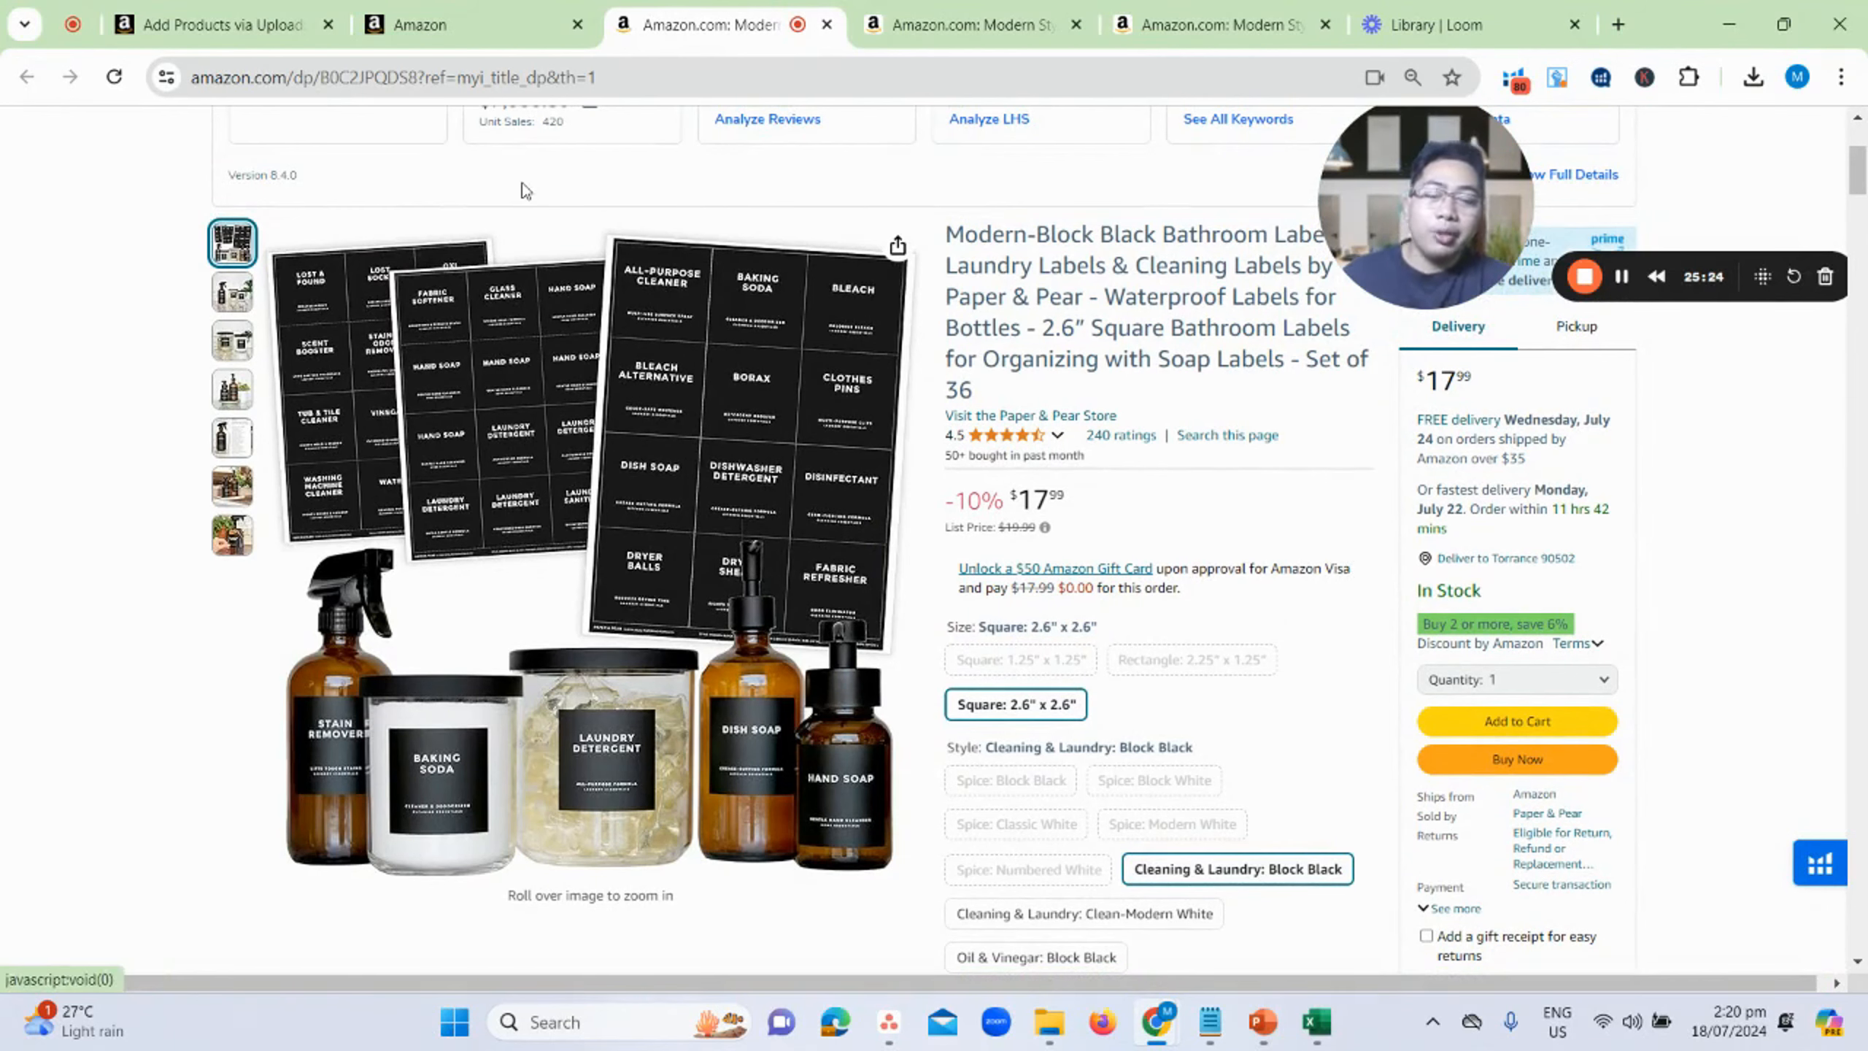
- Open the website purplepeppercommerce.com in a new browser tab
key("ctrl+t")
type("purp")
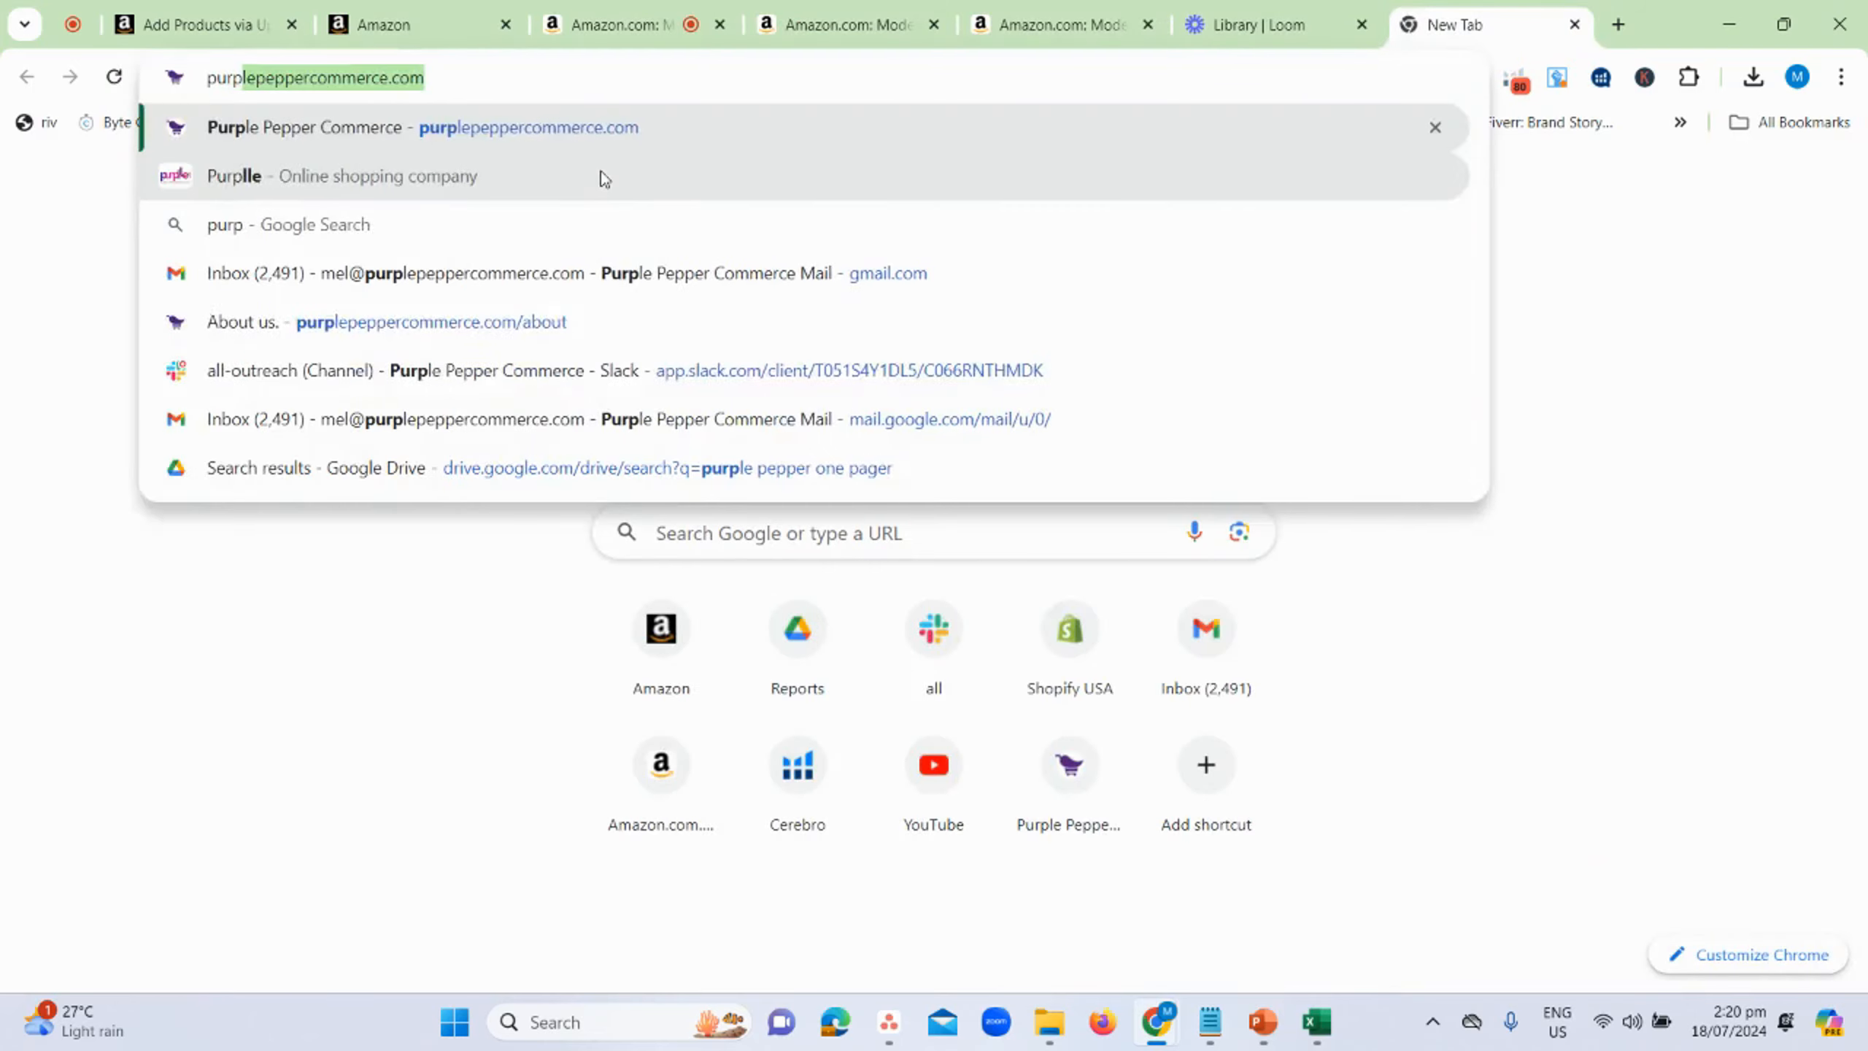
key("Return")
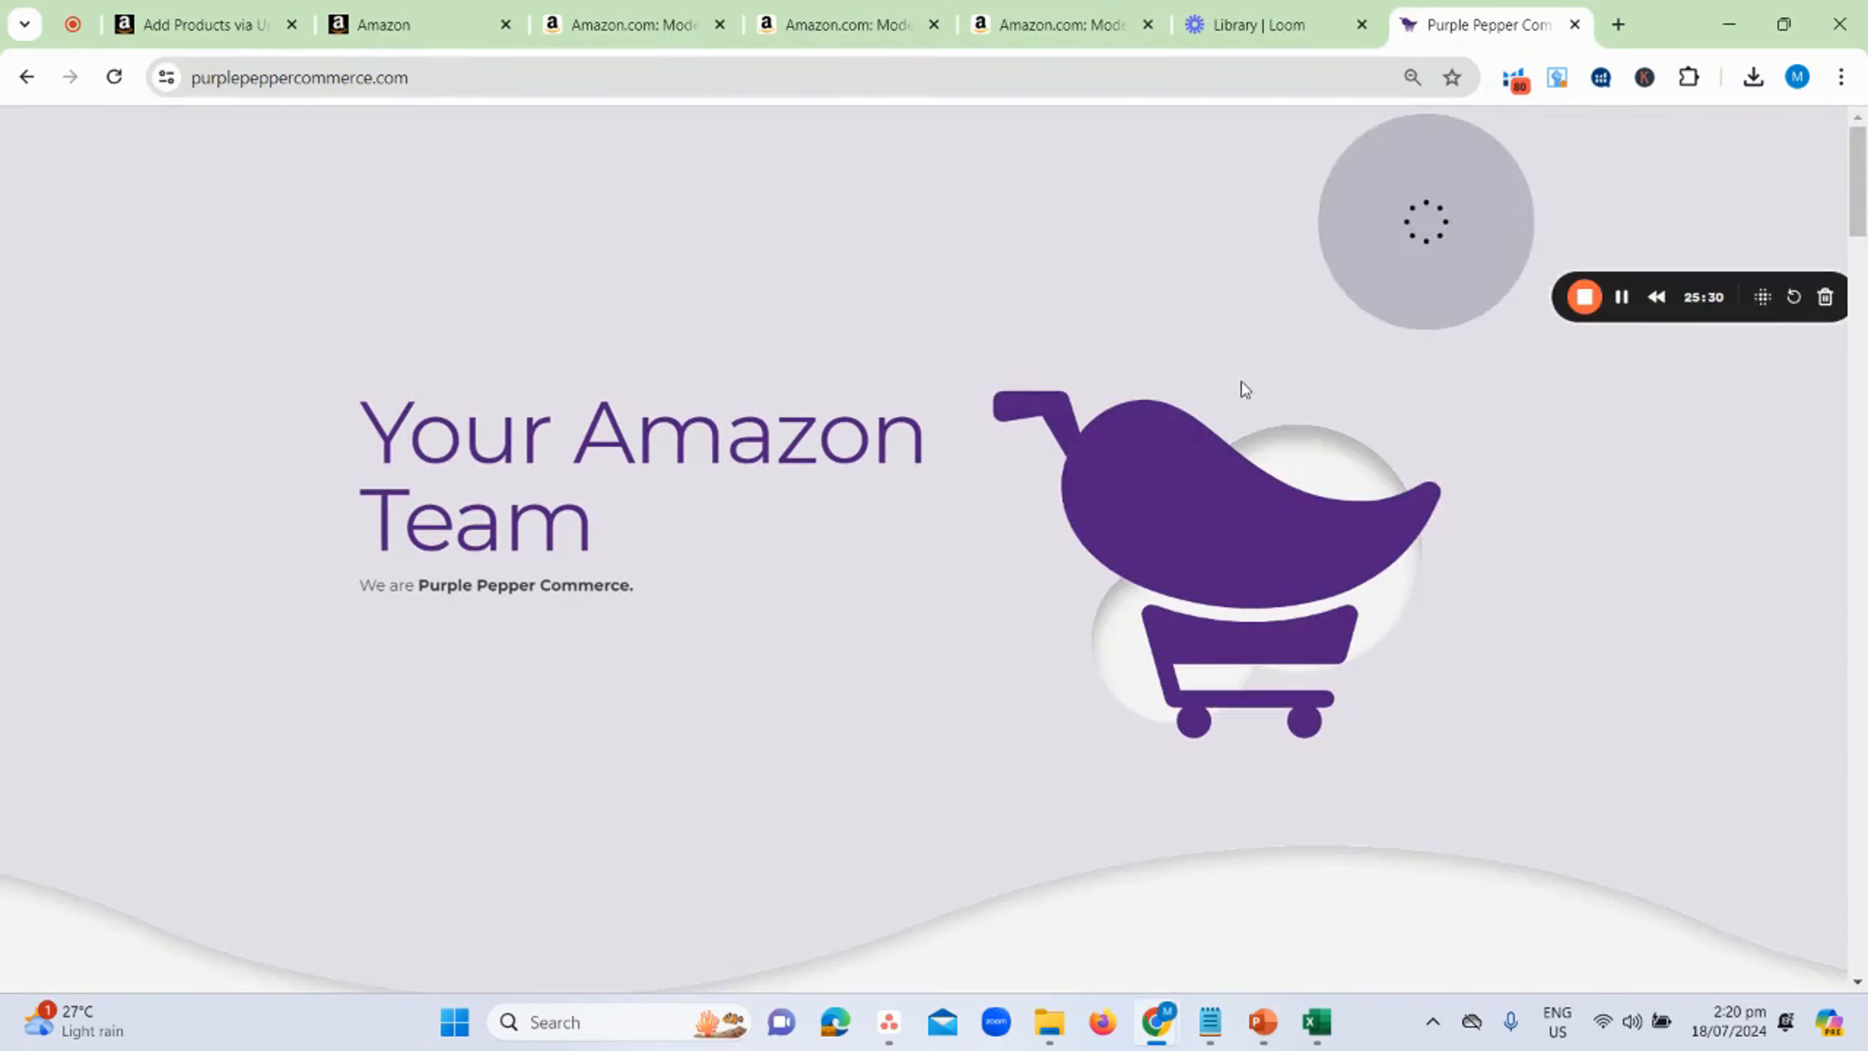
left_click_drag(1372, 262, 8, 427)
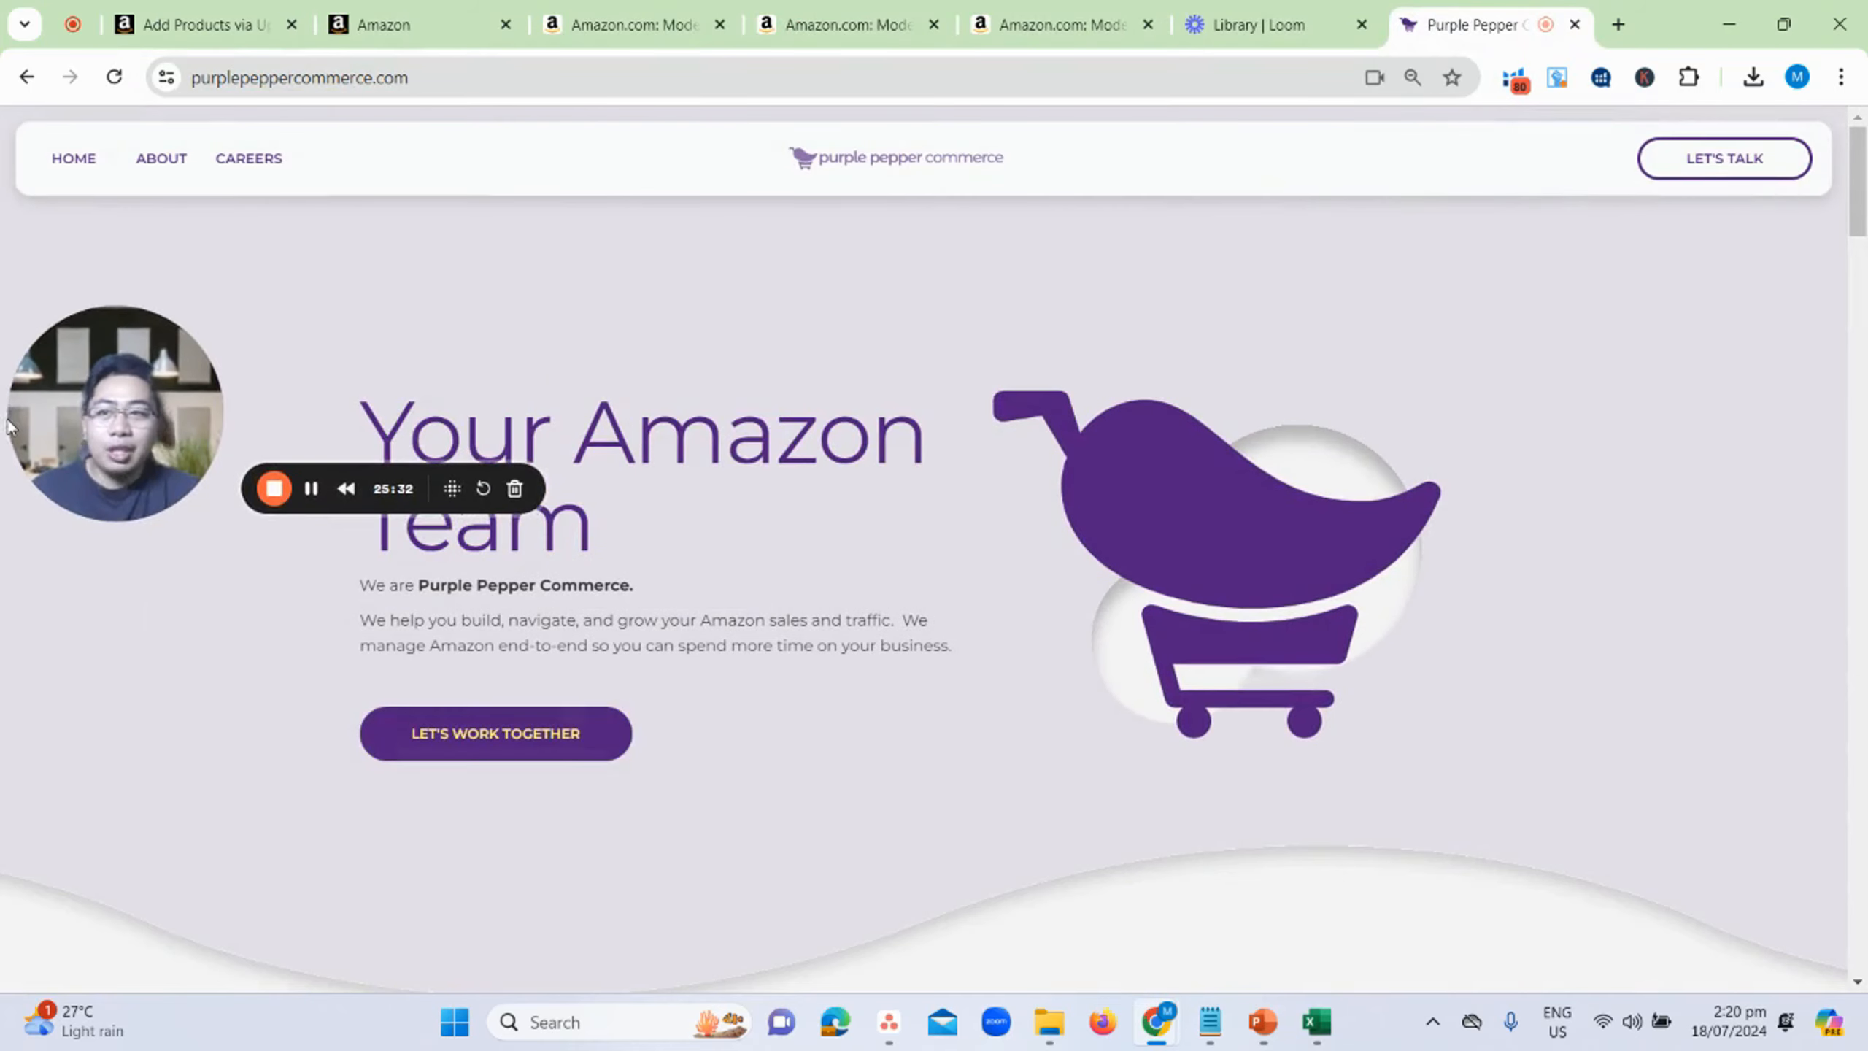
left_click(443, 84)
left_click(559, 305)
left_click_drag(132, 442, 153, 836)
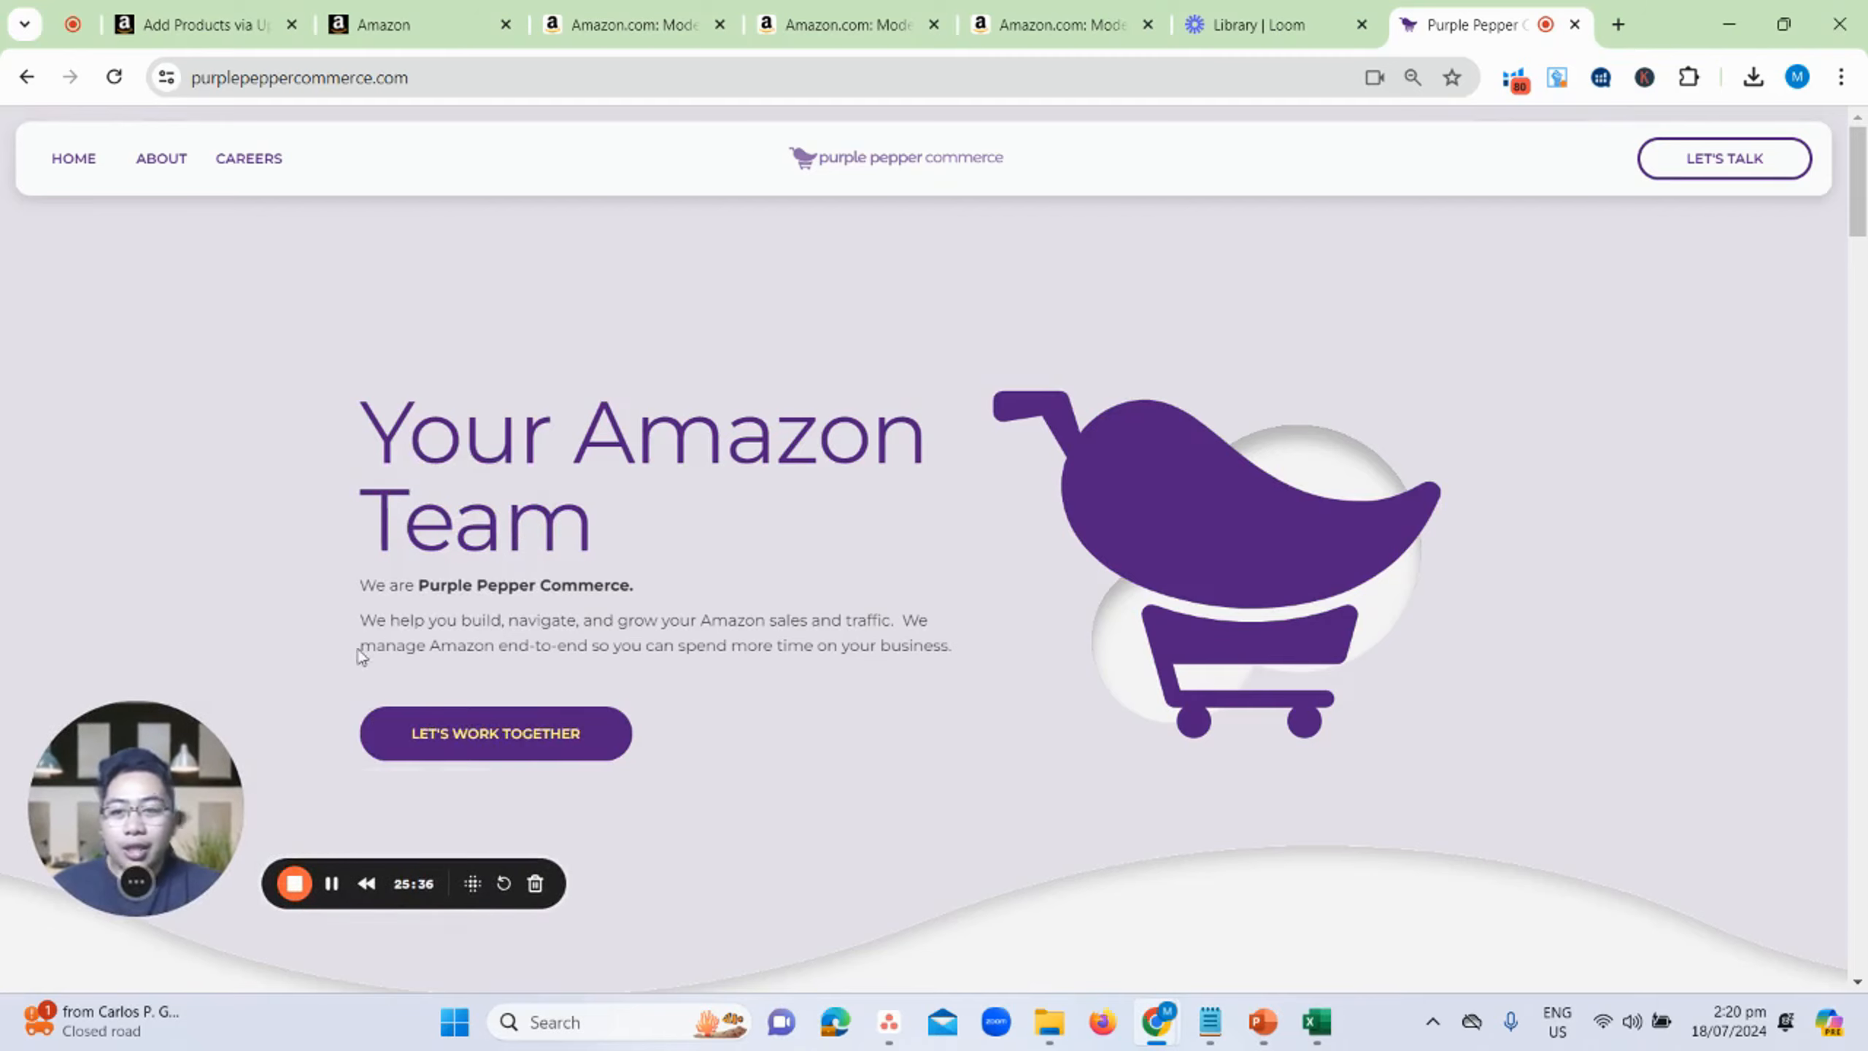
- Look through the Purple Pepper Commerce homepage down to the reasons to work with the agency, and open its contact form
scroll(360, 655, "down", 15)
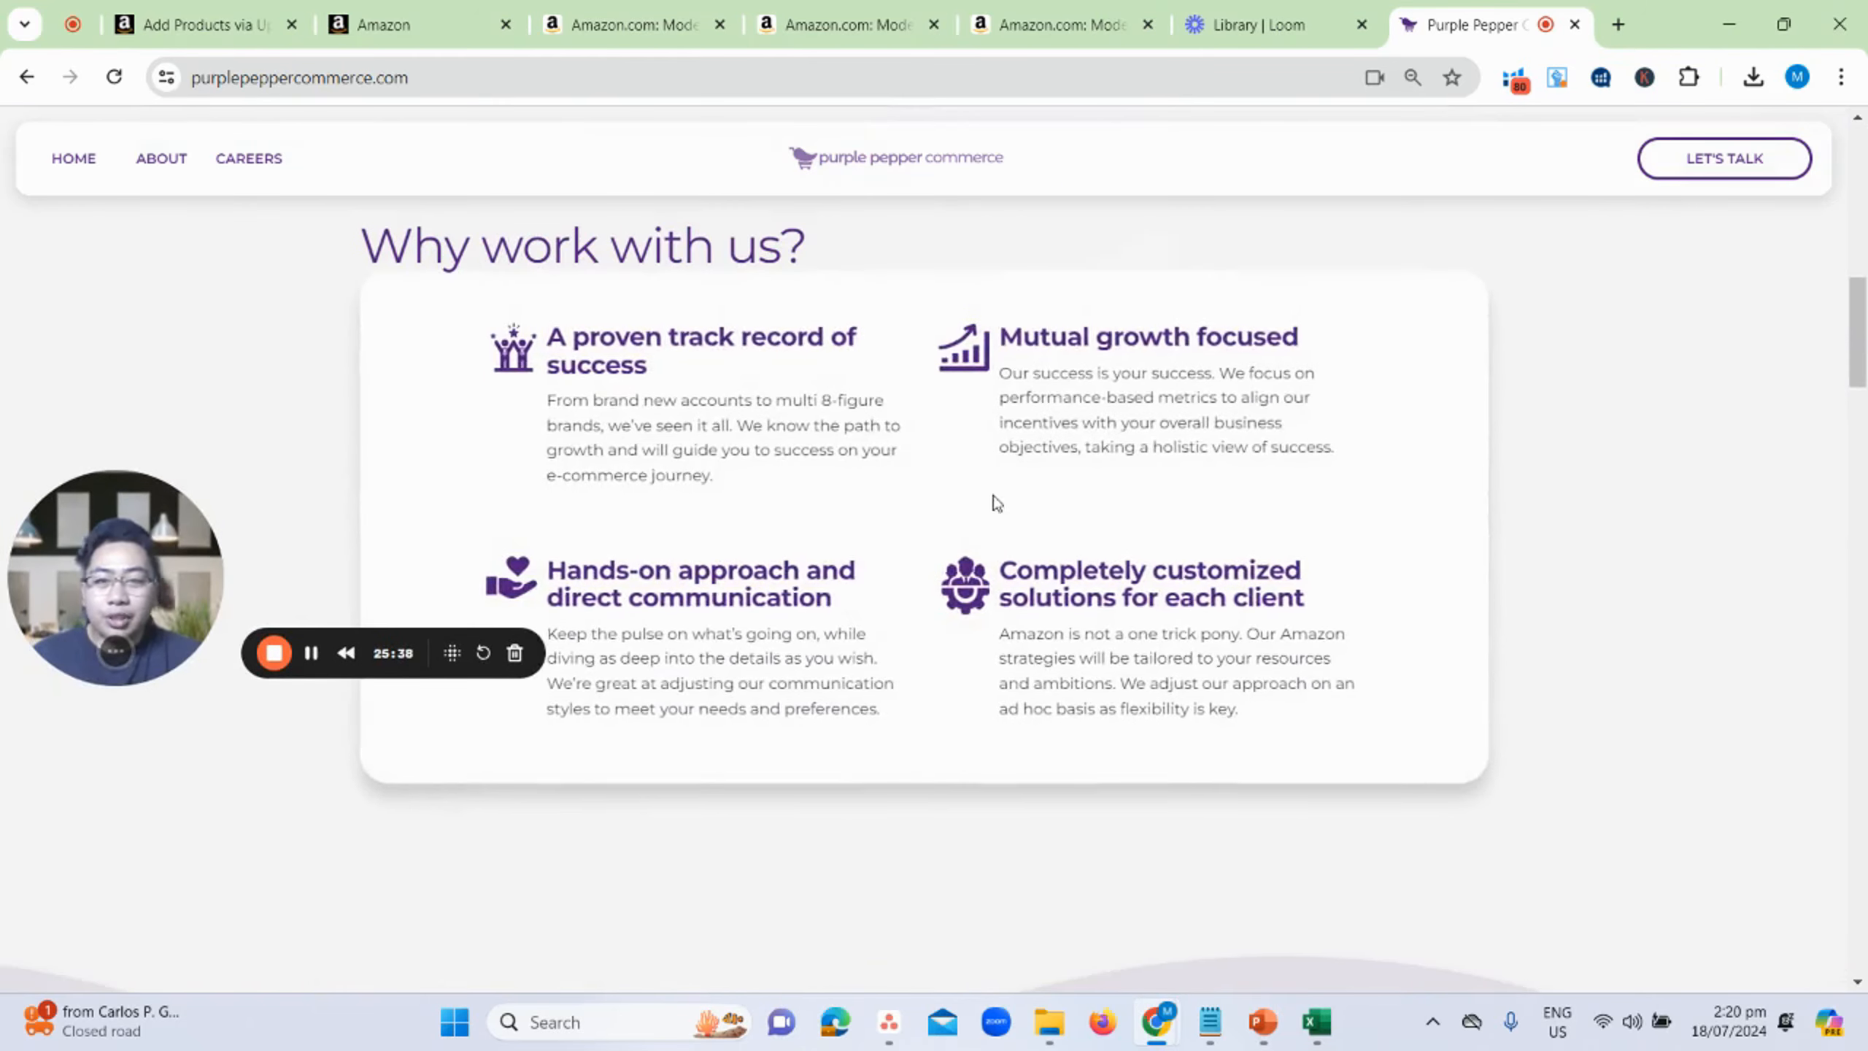
scroll(1556, 417, "up", 10)
left_click(1713, 177)
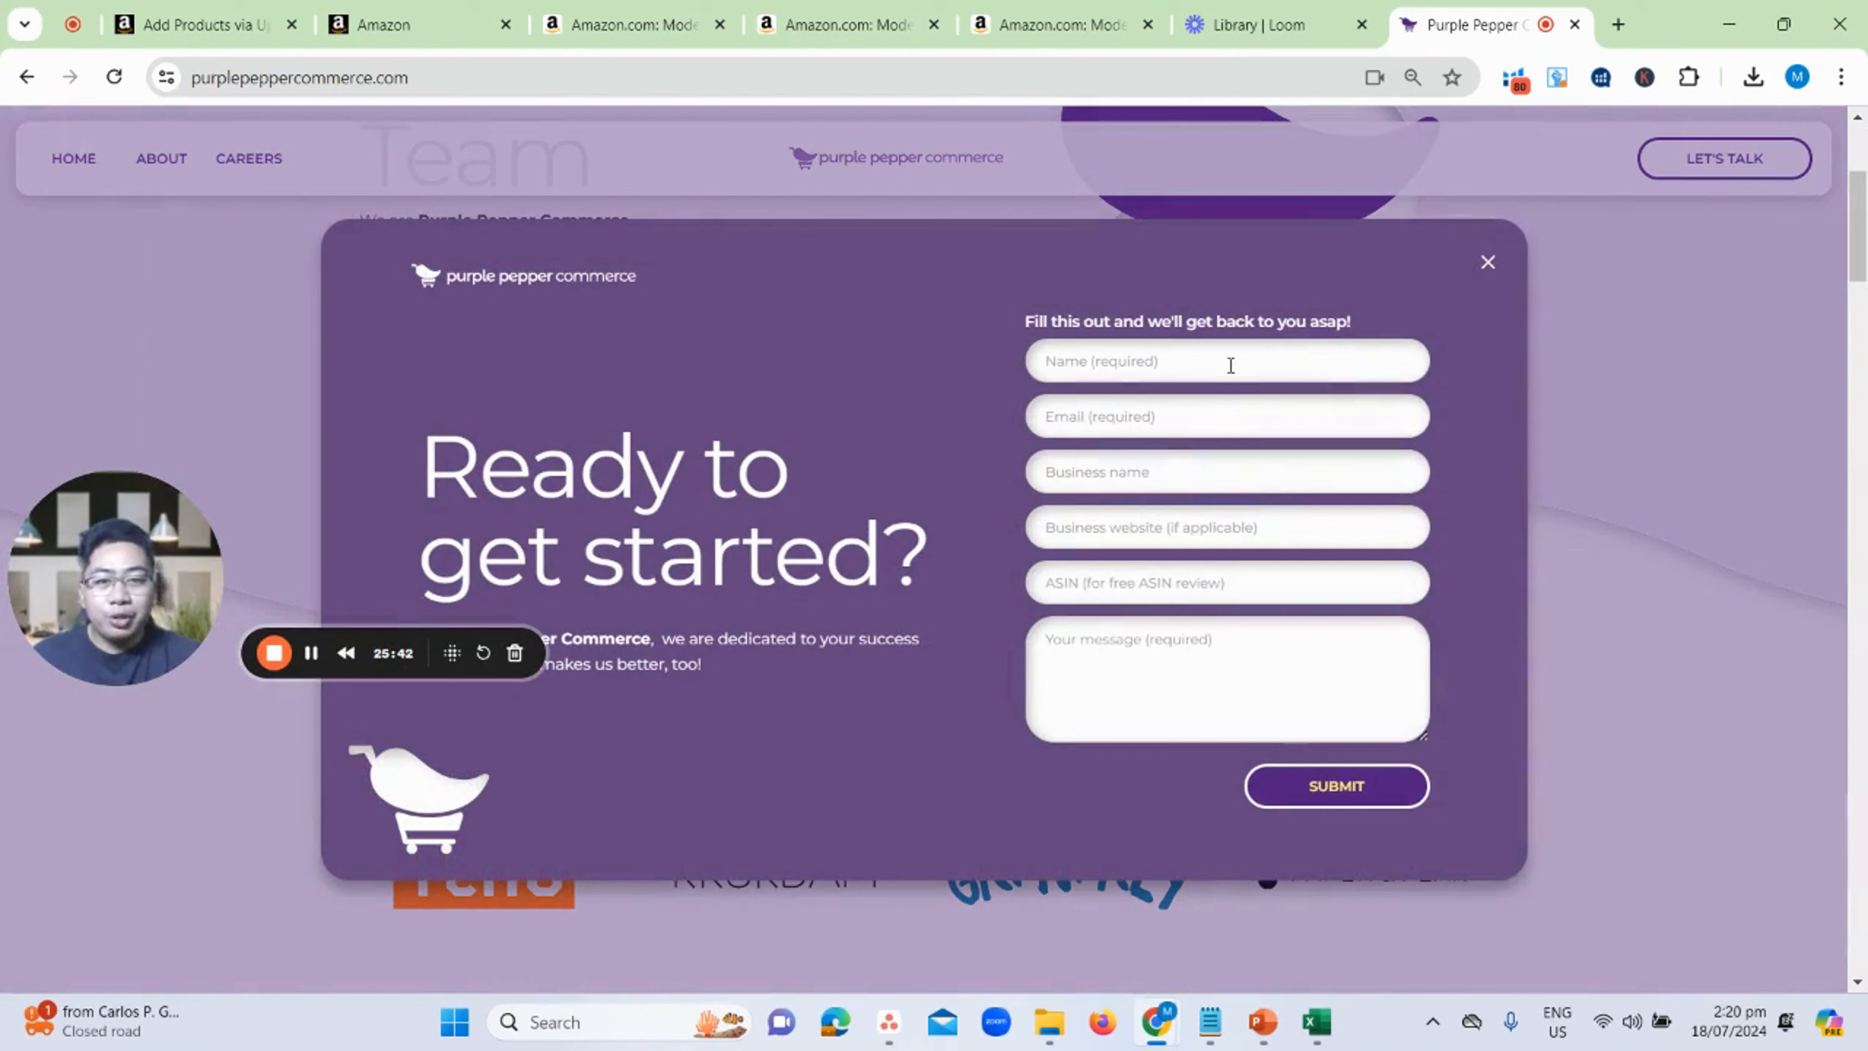
- Inspect the contact form's business name, business website and ASIN review fields, and close the form without submitting it
left_click(1189, 478)
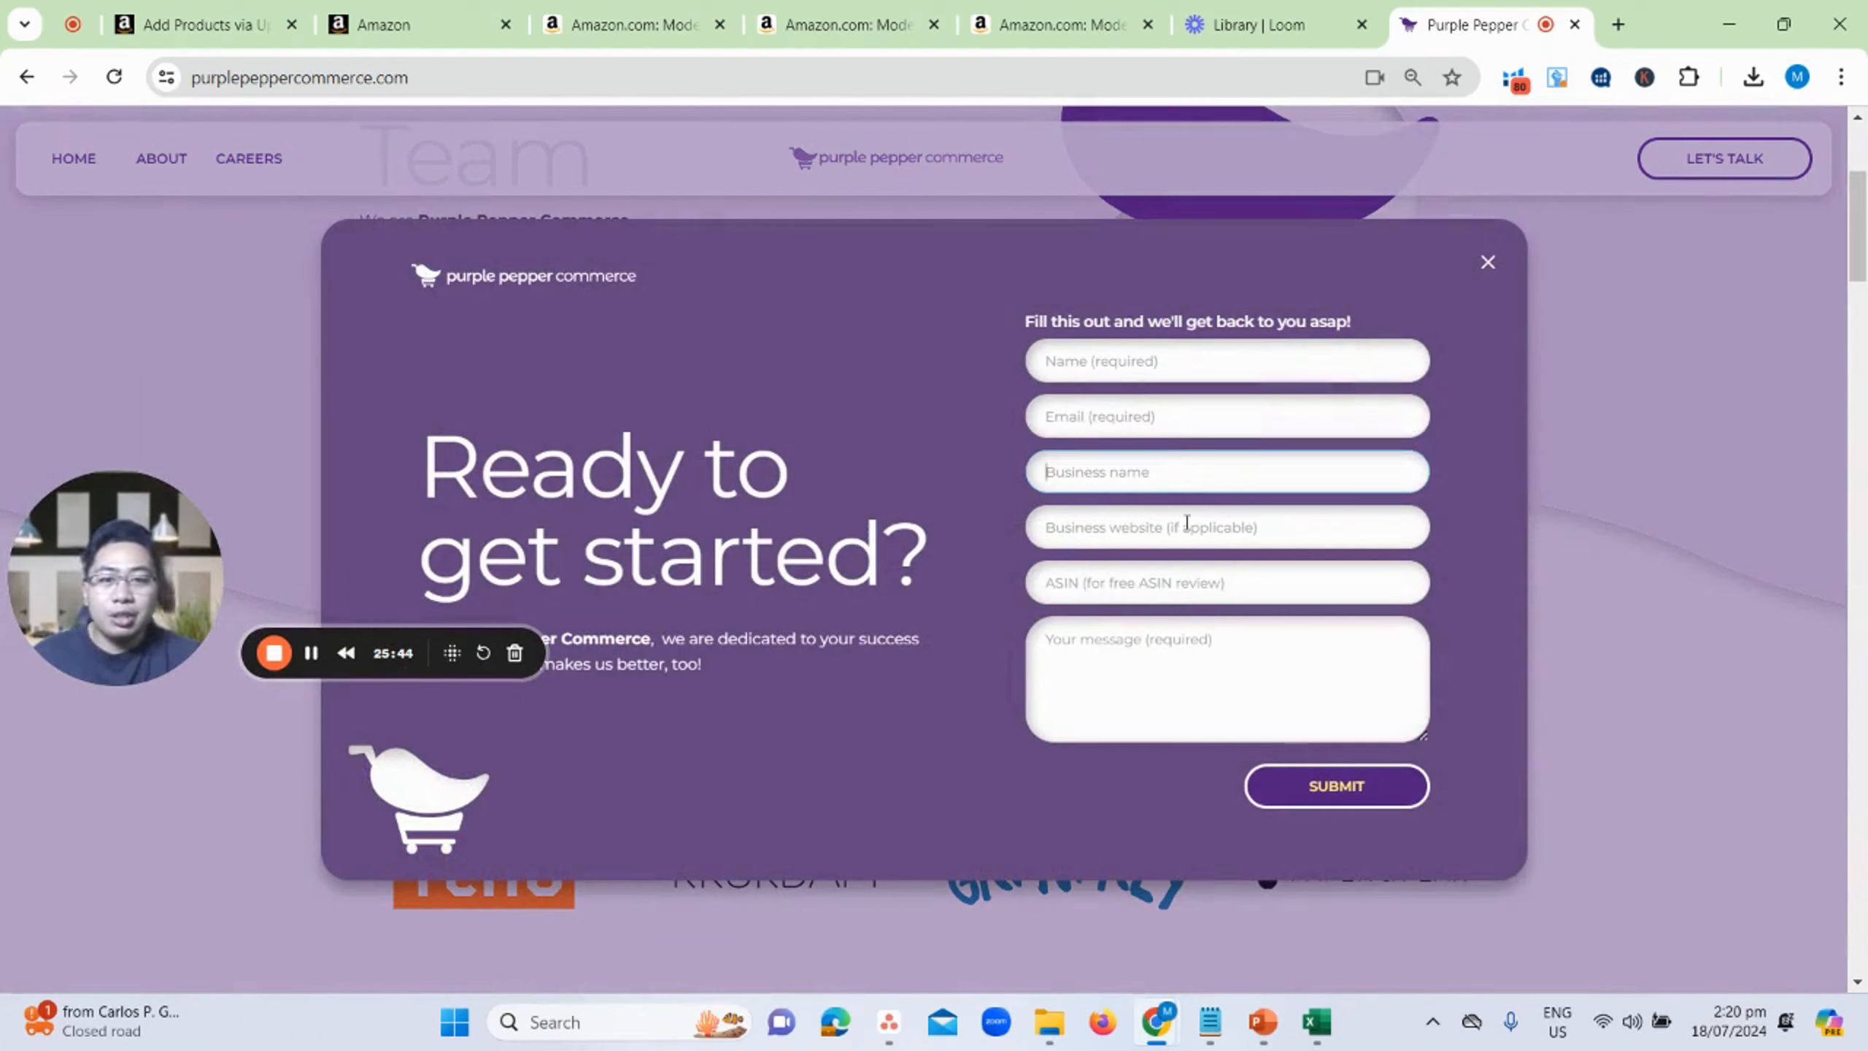
left_click(1187, 524)
left_click(1186, 587)
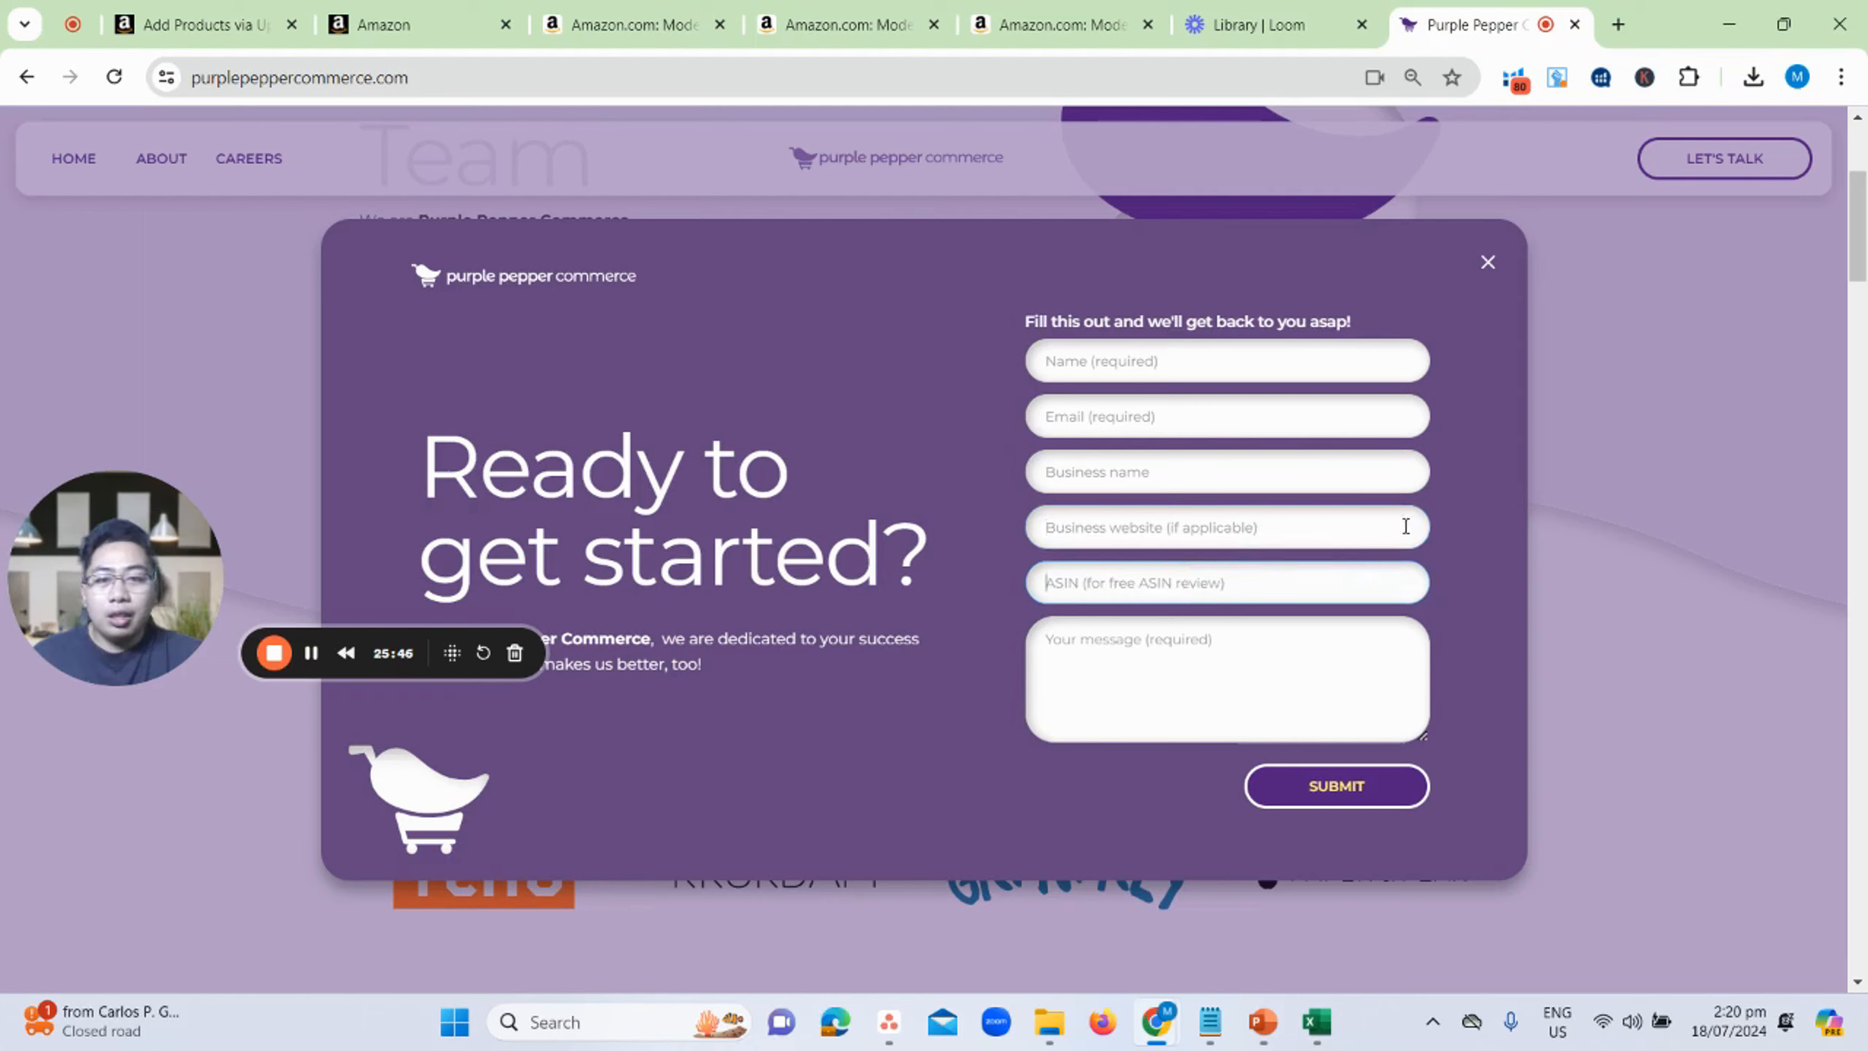
left_click(1441, 505)
left_click(1305, 584)
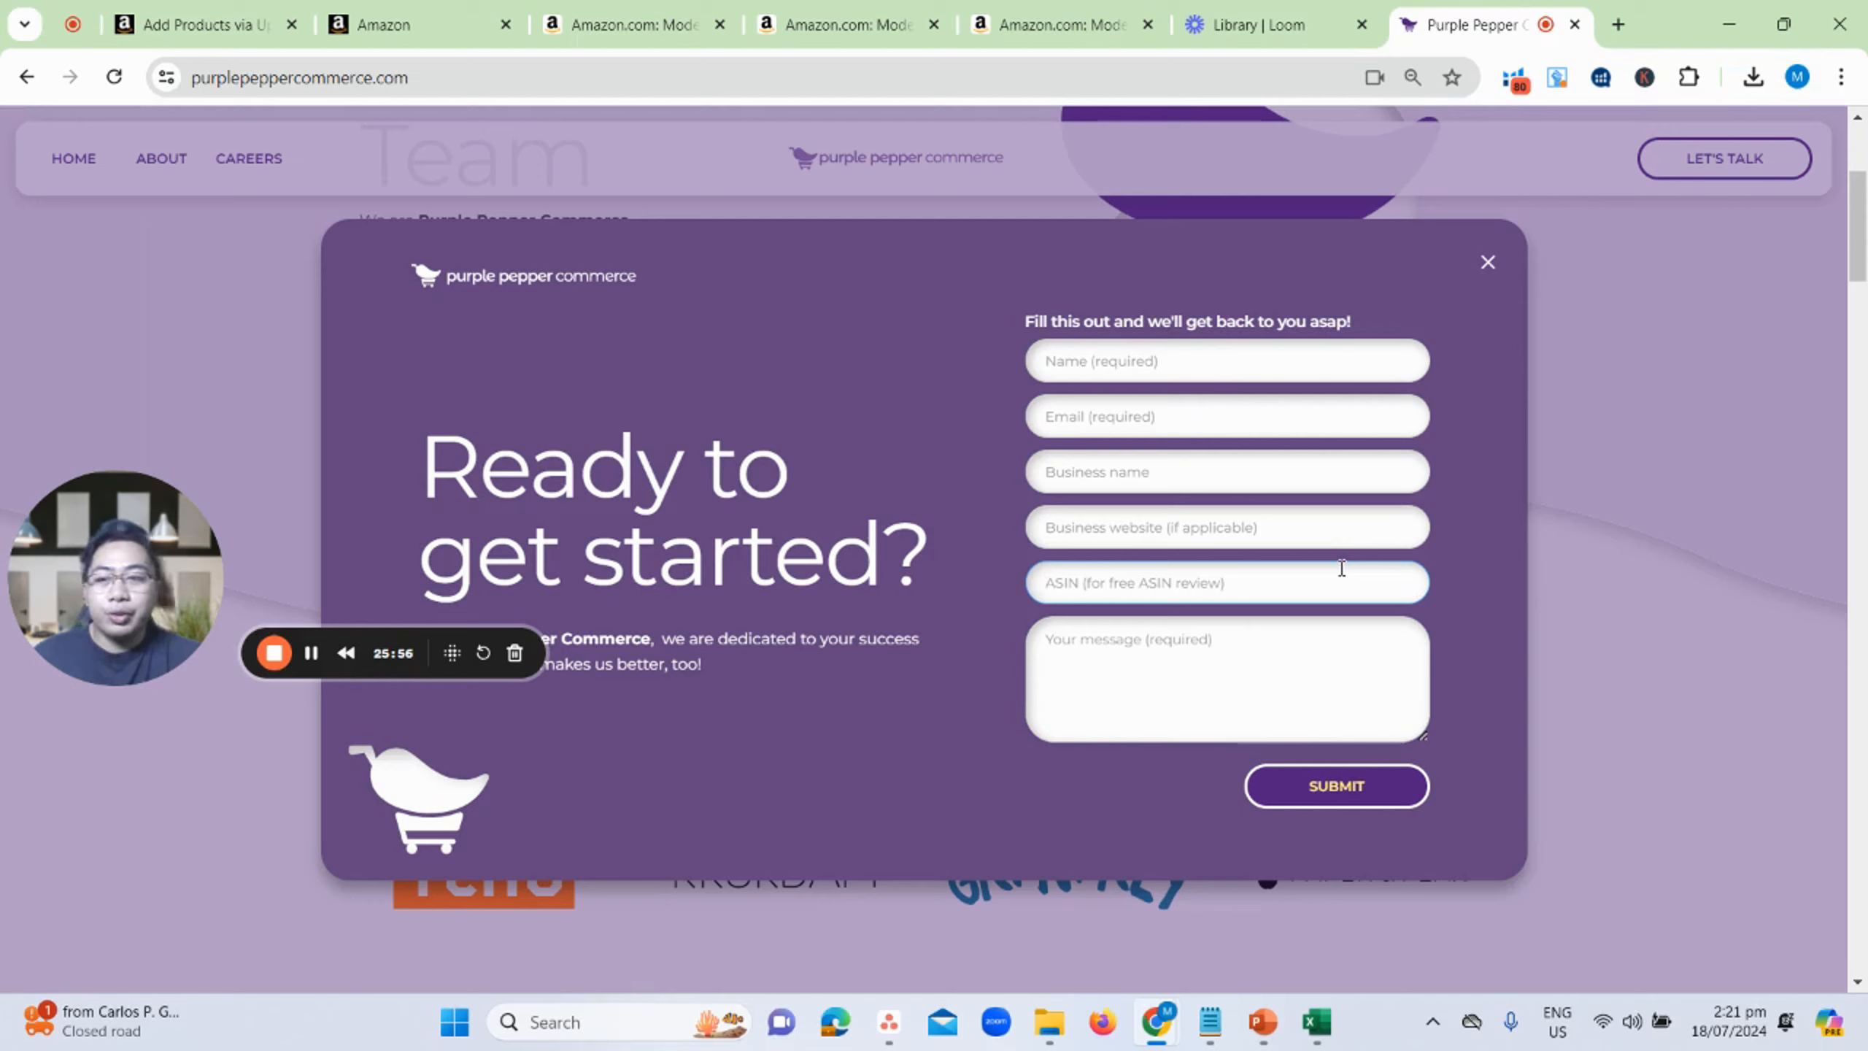
left_click(401, 362)
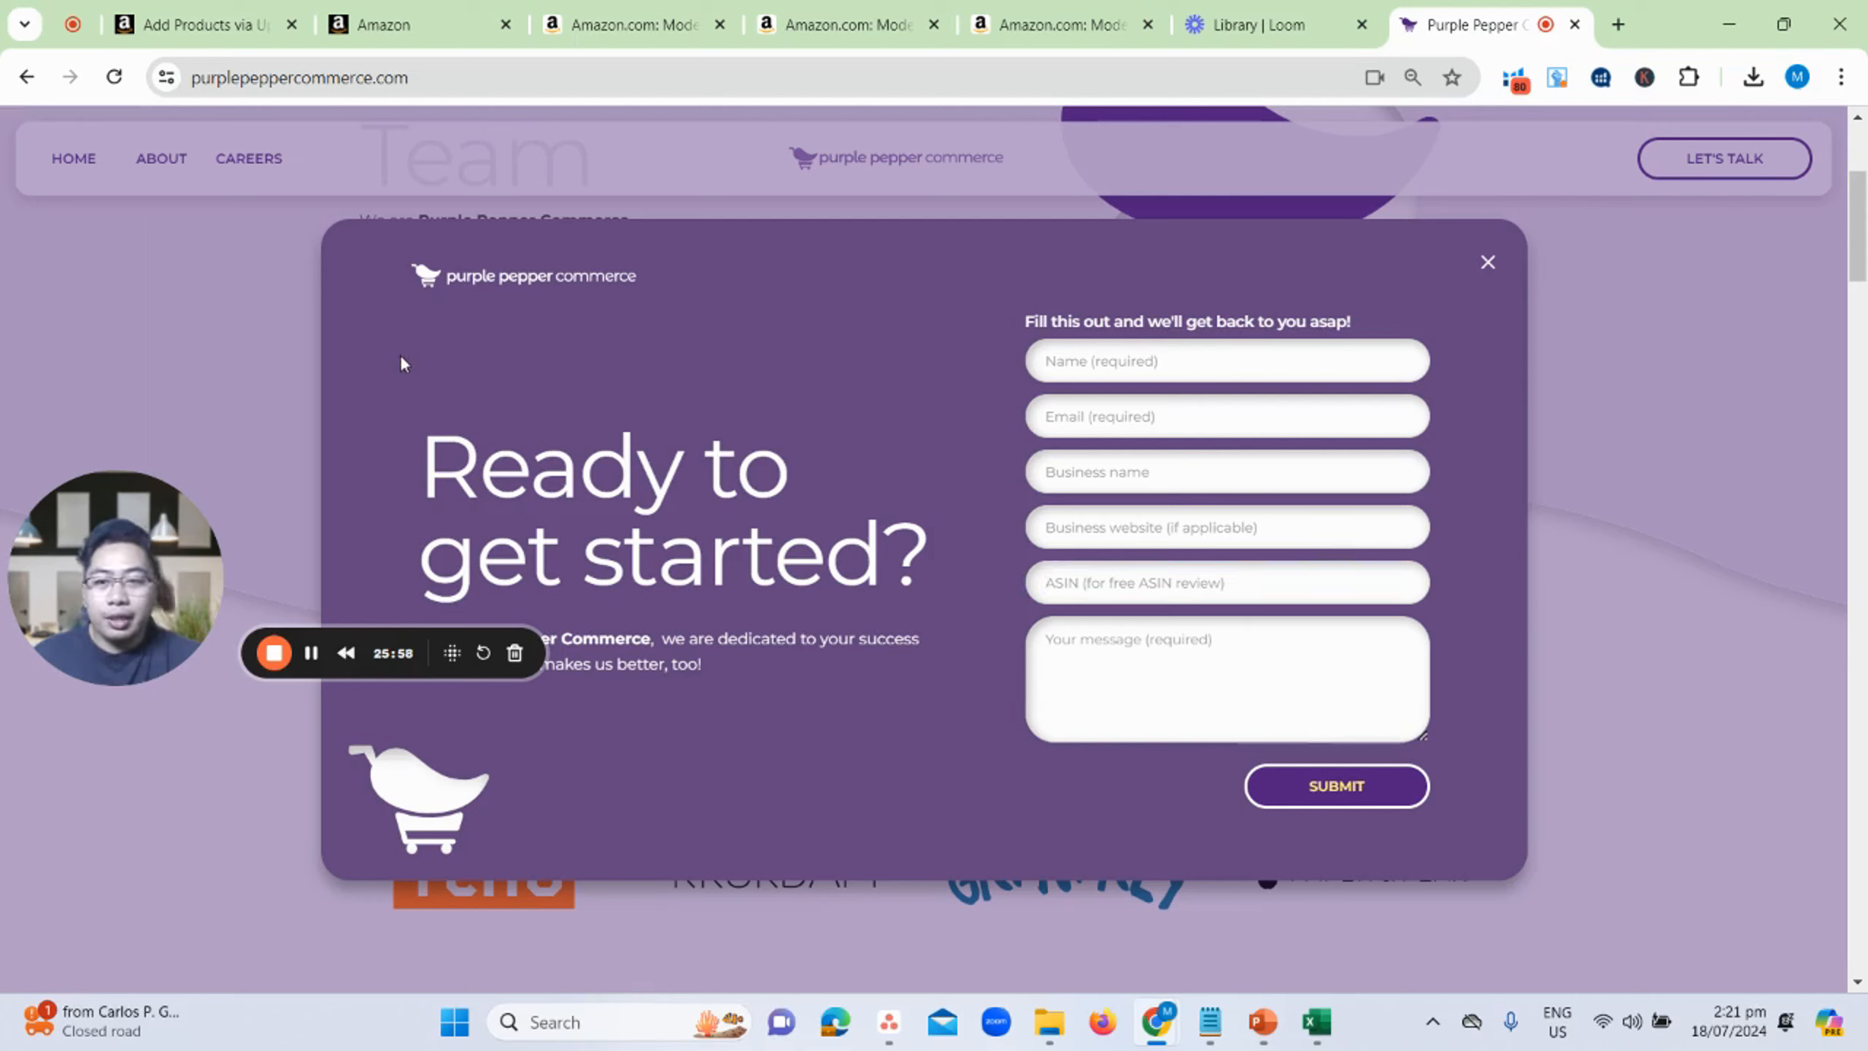
left_click_drag(151, 512, 110, 251)
left_click(1485, 265)
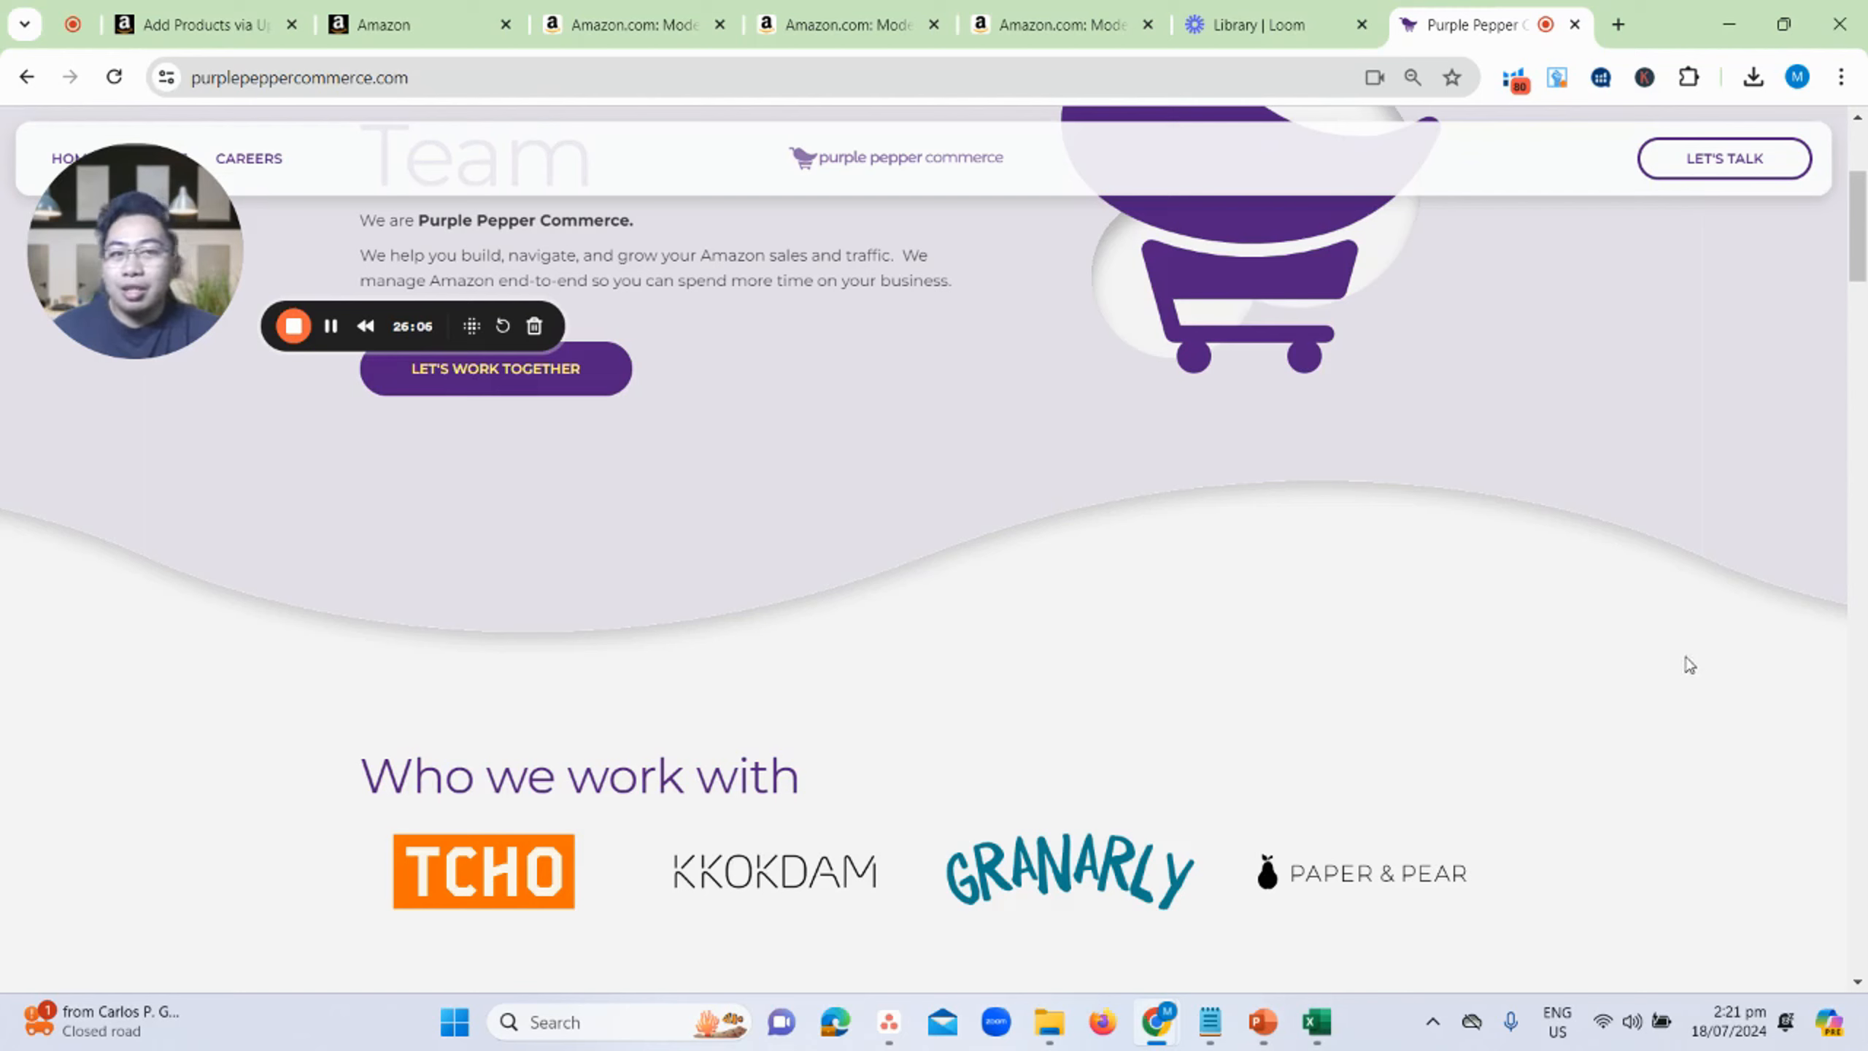
left_click_drag(159, 283, 149, 331)
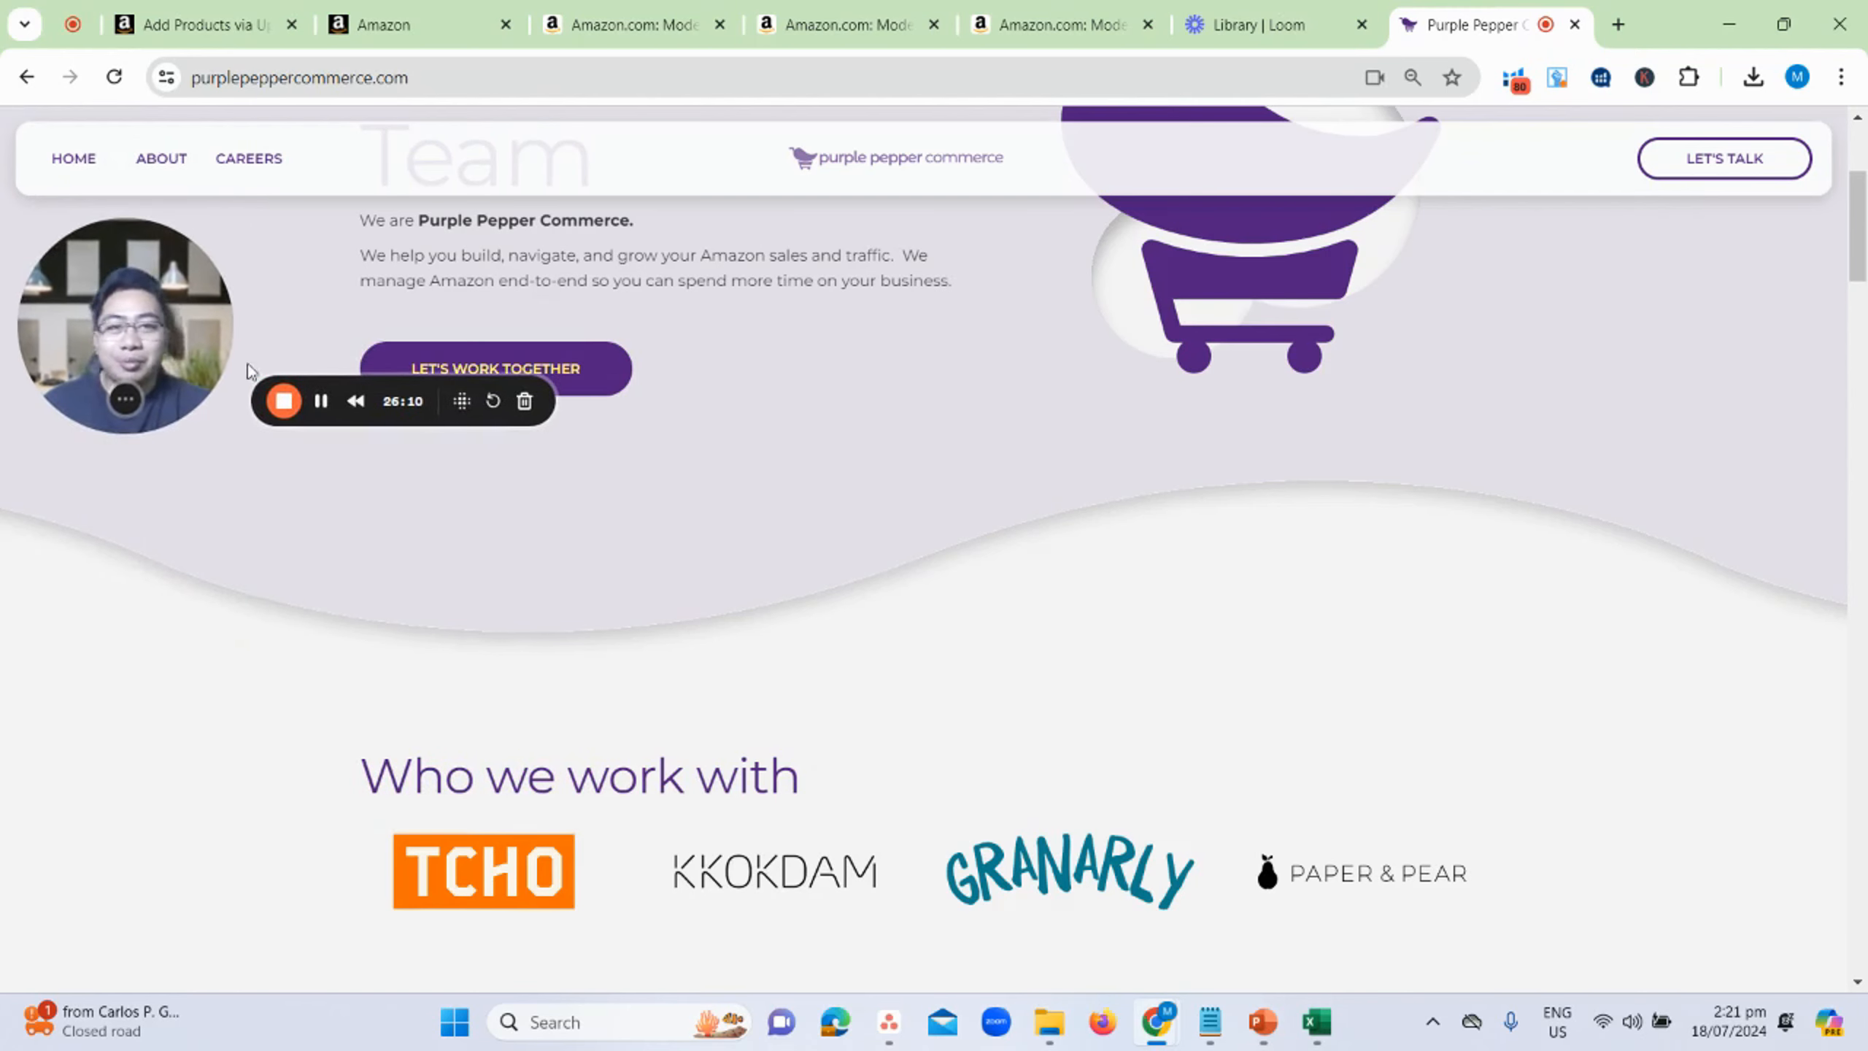